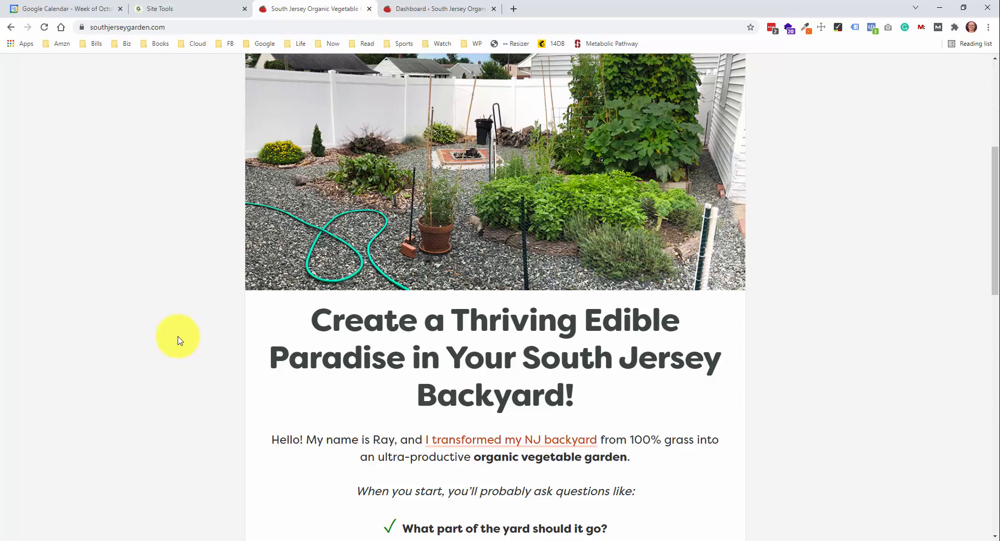
Review the South Jersey Garden home page from the hero image down to the free giveaway link and back up
scroll(177, 339, down, 1)
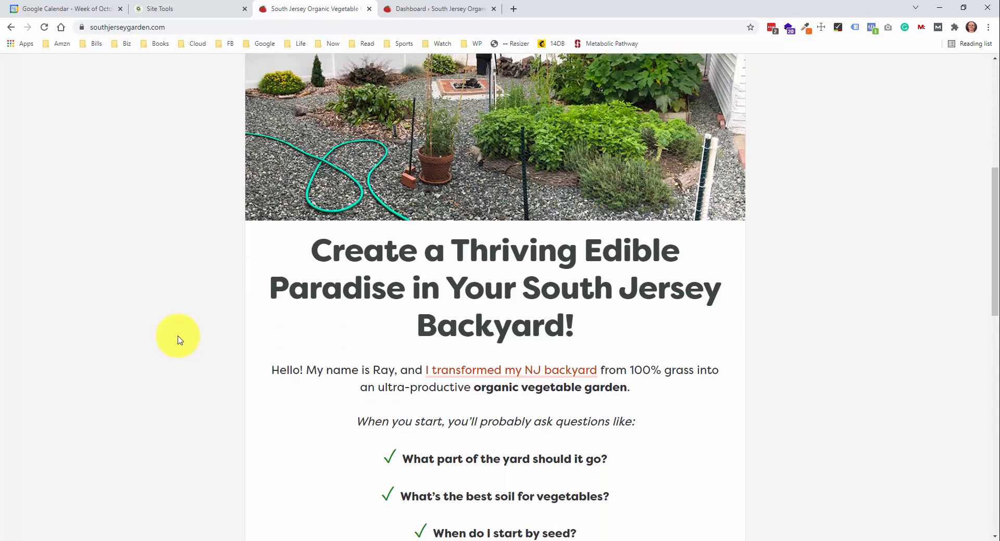
scroll(178, 340, down, 3)
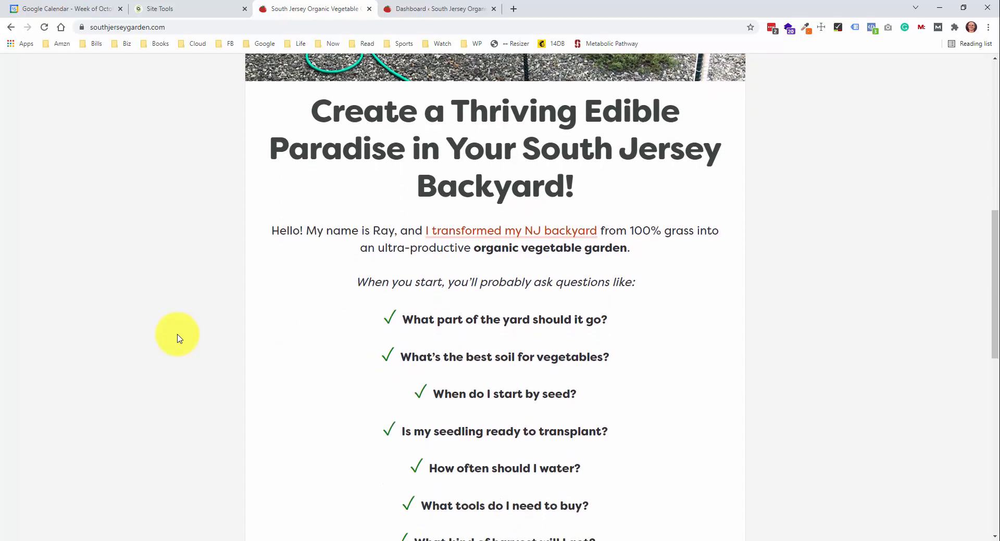
scroll(178, 340, down, 3)
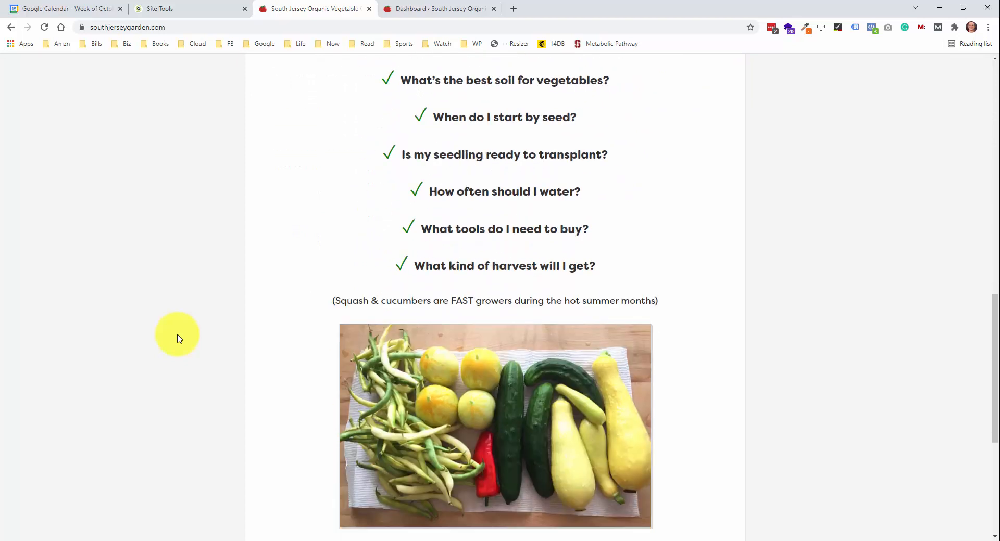
scroll(177, 339, down, 2)
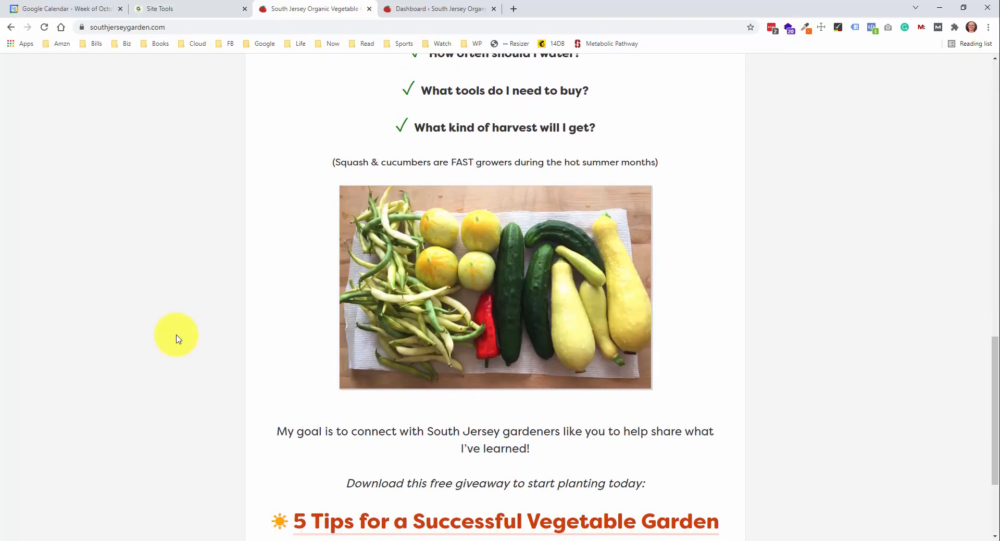
scroll(178, 340, down, 1)
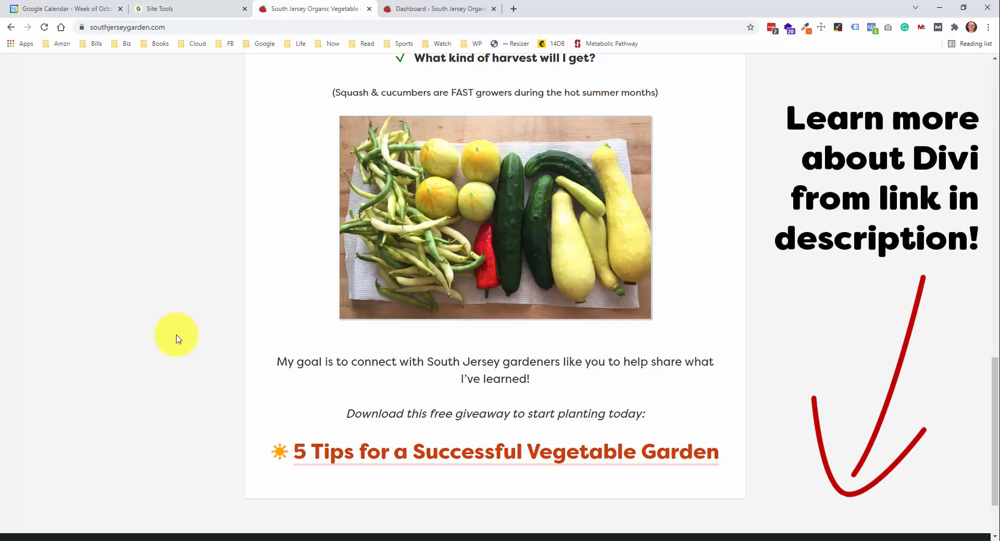
scroll(178, 340, down, 2)
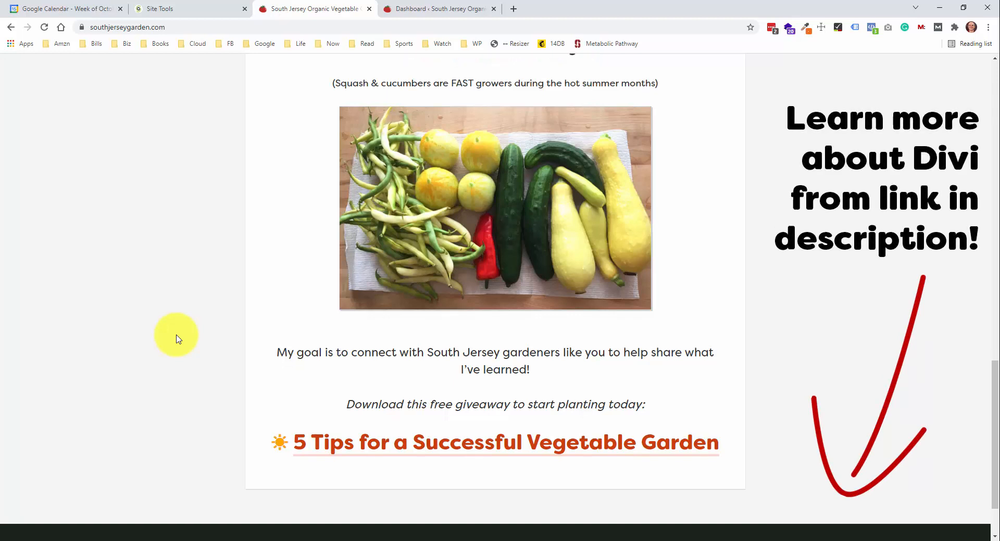
scroll(179, 338, up, 7)
scroll(179, 338, up, 10)
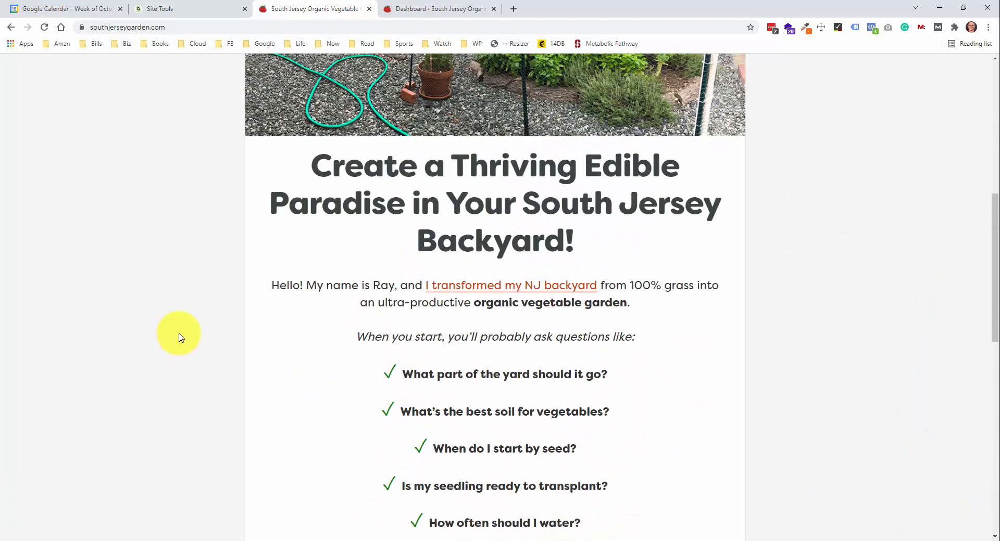
scroll(179, 339, up, 2)
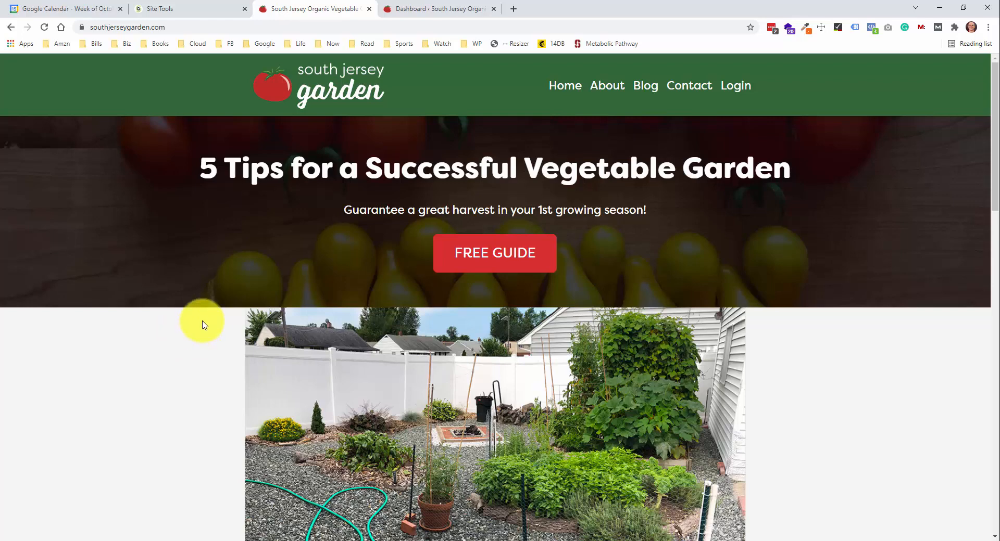
Open the theme's Layouts & Views page in the WordPress dashboard and examine the Full Width and Welcome Gate layouts
click(424, 9)
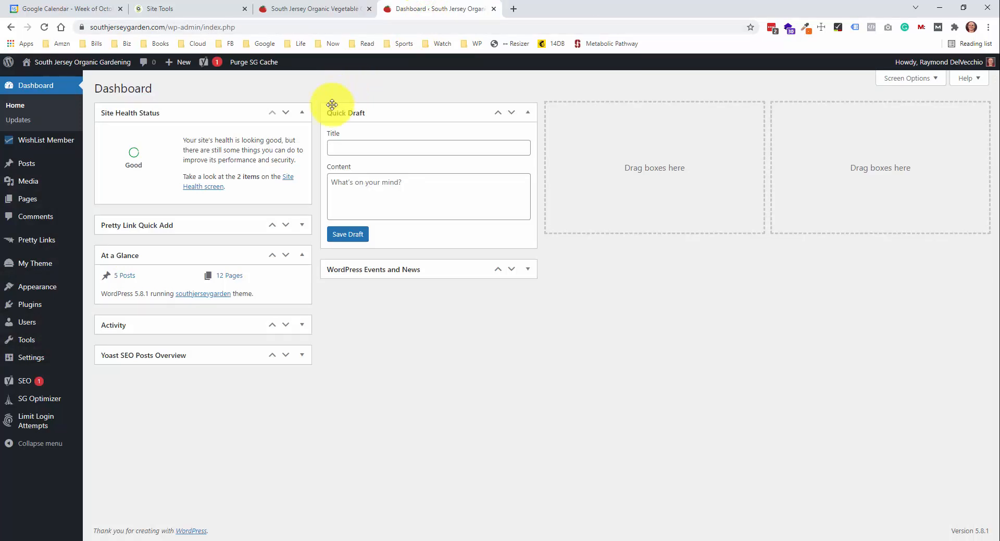
mouse_move(64, 267)
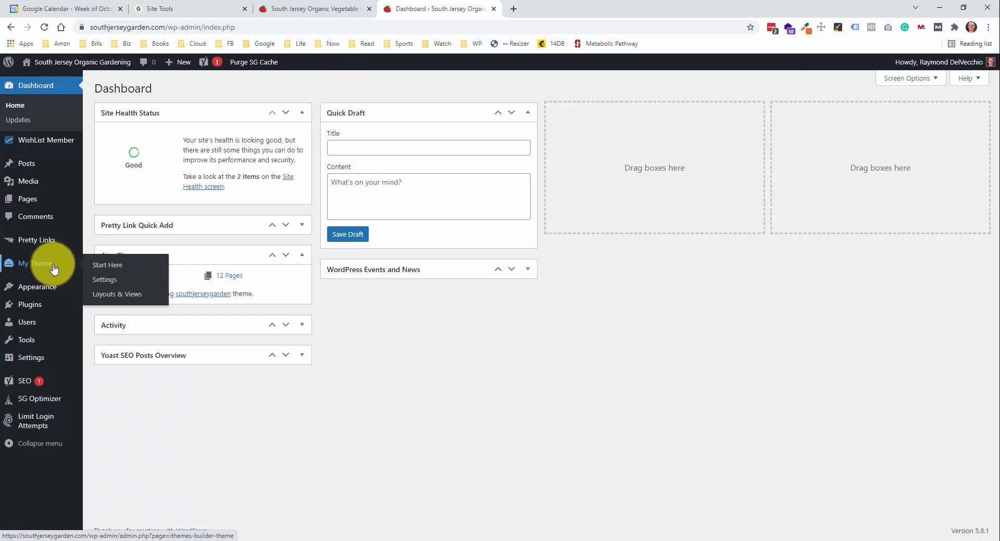
click(108, 295)
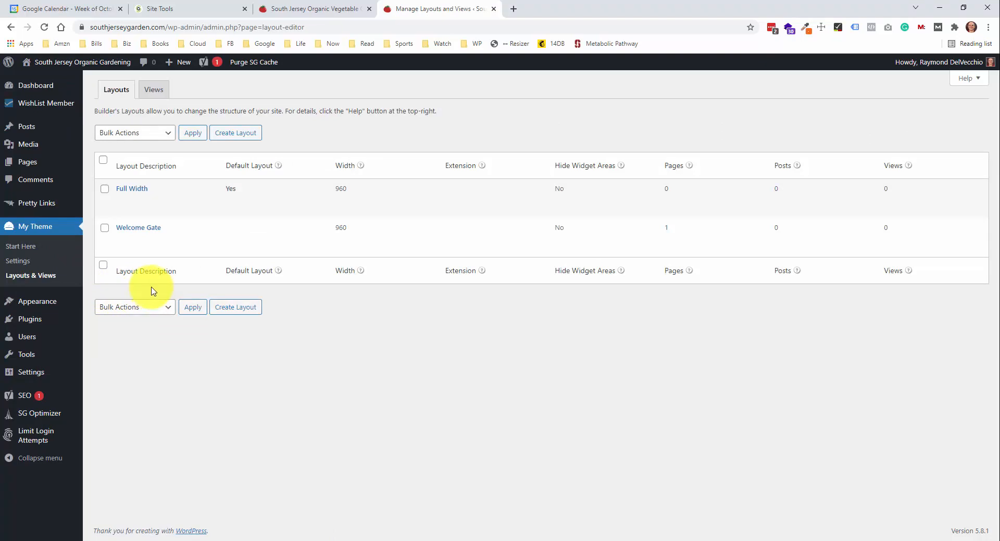
mouse_move(183, 196)
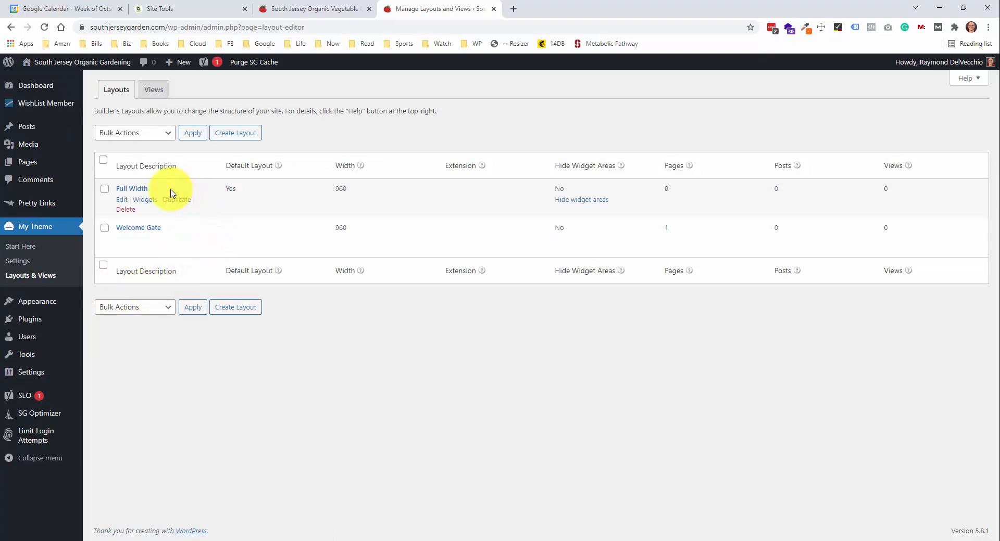
mouse_move(210, 232)
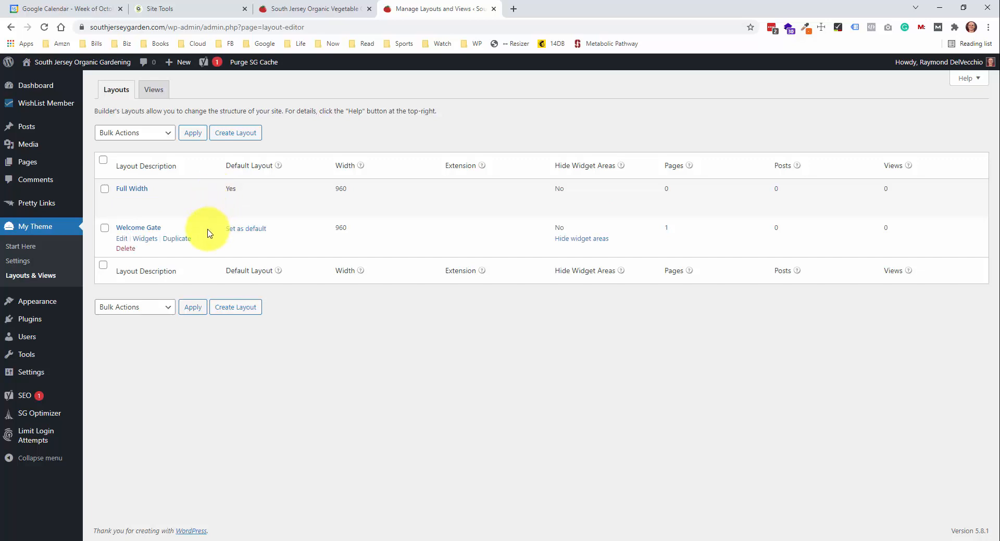
Open the live site's About page and look through its layout down to the footer
click(320, 10)
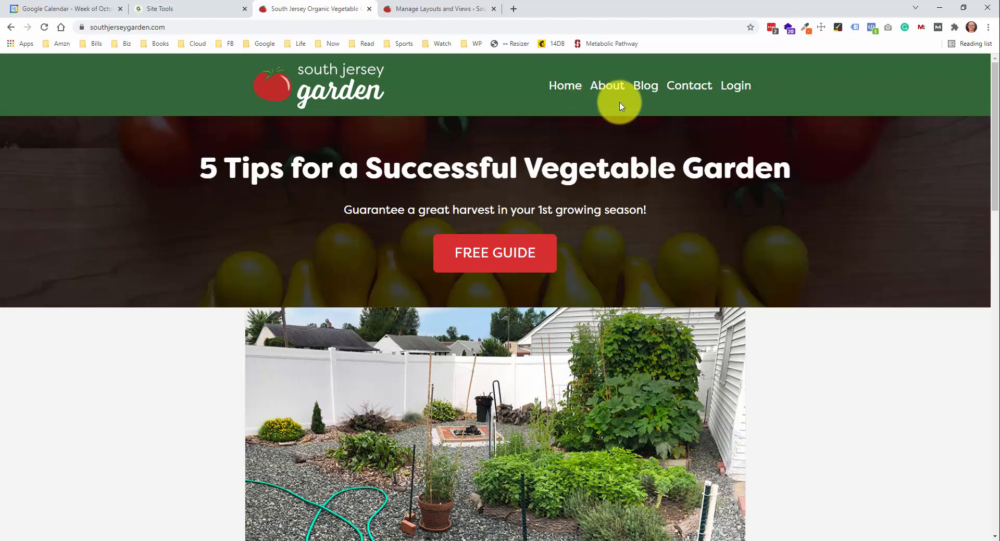
click(618, 88)
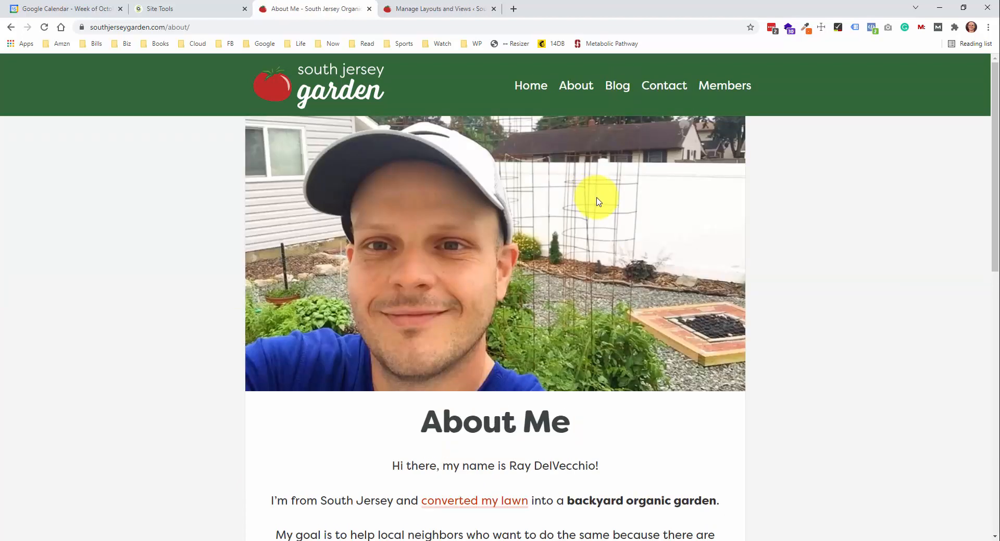
scroll(599, 216, down, 3)
scroll(600, 215, down, 3)
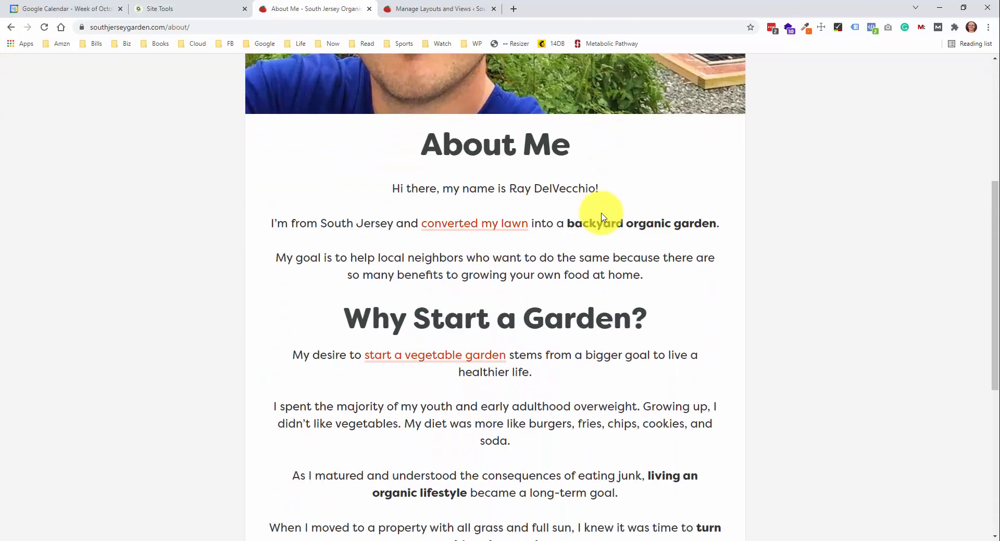
scroll(601, 210, up, 3)
scroll(601, 208, up, 3)
scroll(640, 210, down, 6)
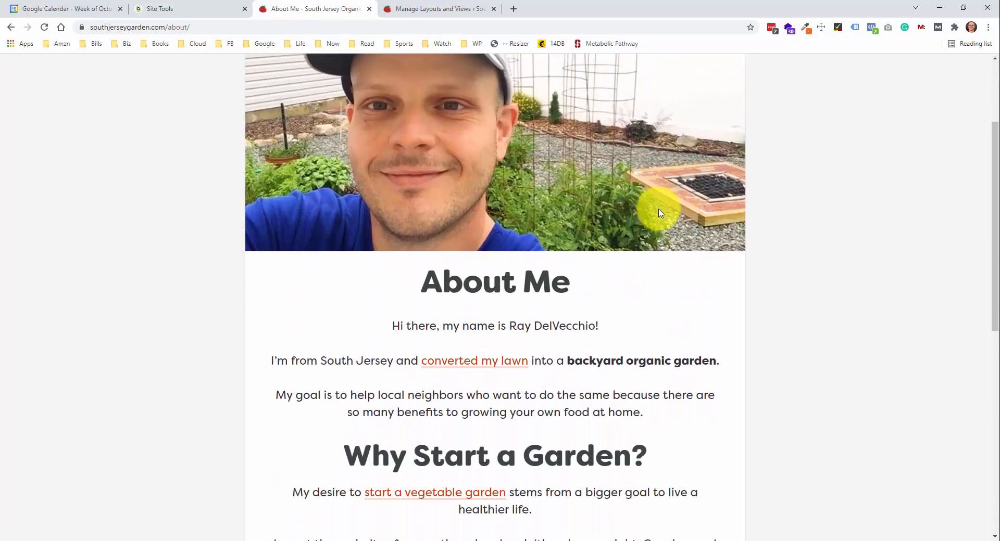
scroll(625, 260, down, 6)
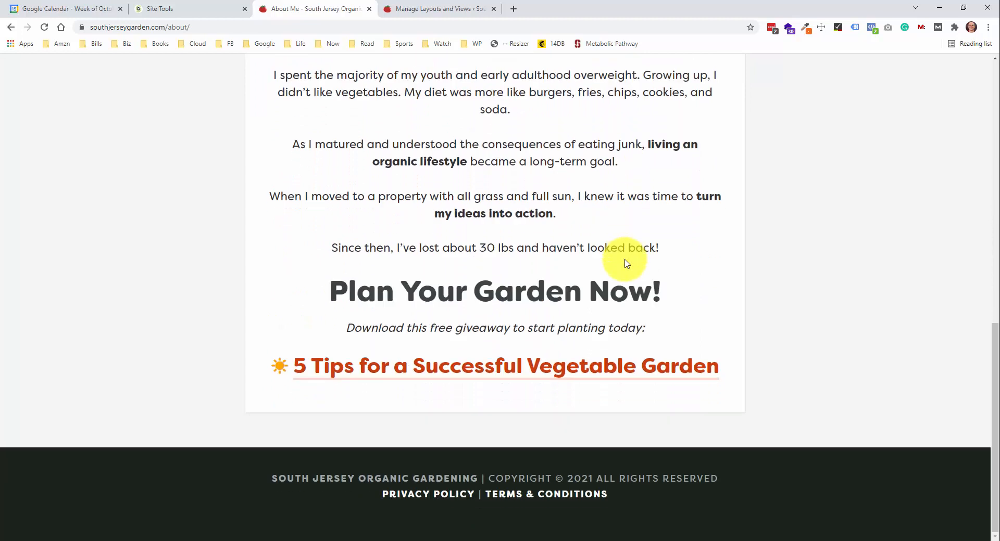
Open the theme's Settings in the WordPress dashboard and enlarge the head-code box to show all of its scripts
click(457, 9)
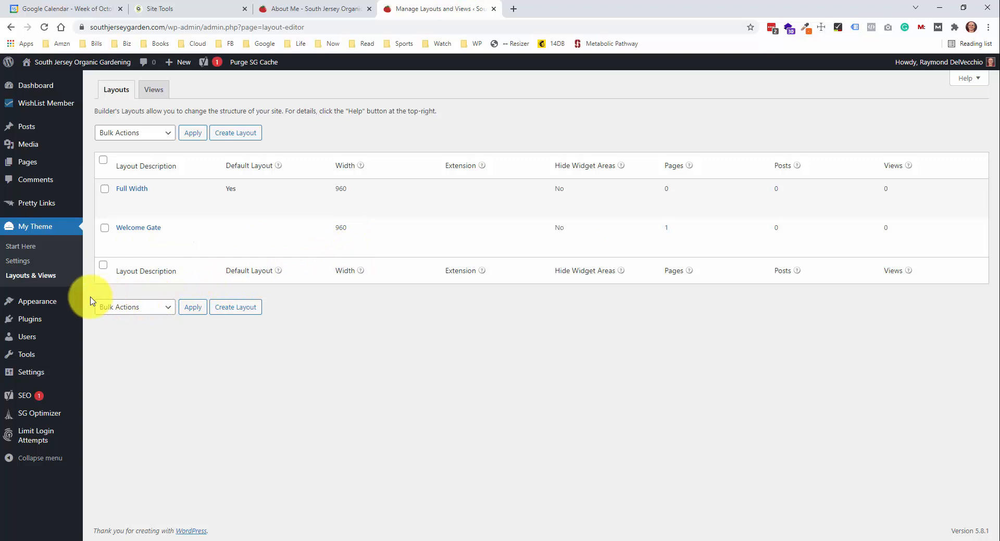
click(25, 261)
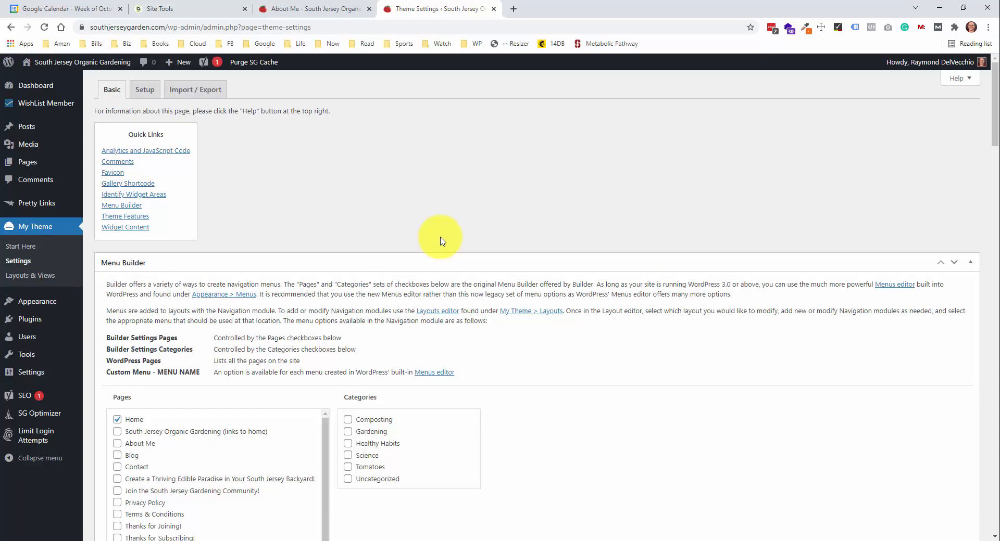
scroll(439, 239, down, 8)
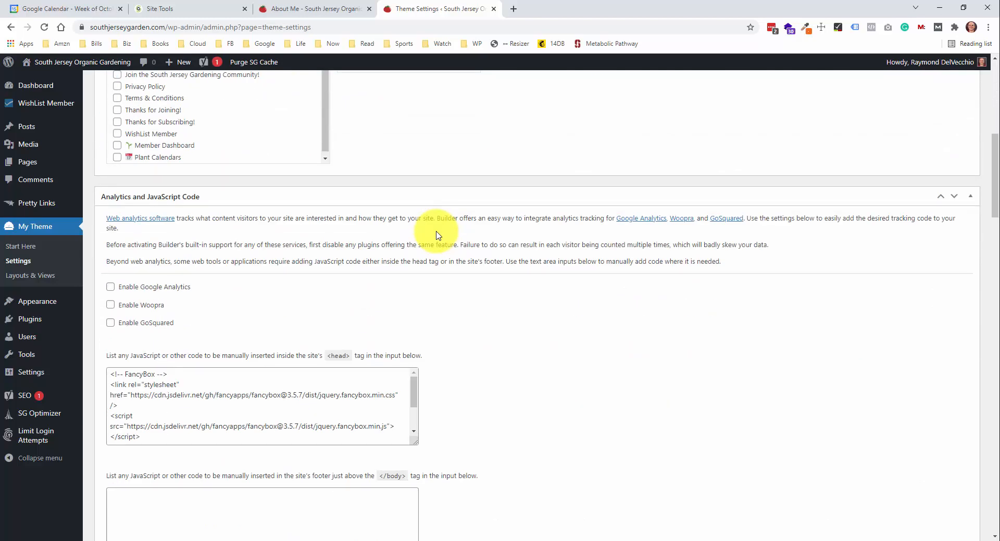
scroll(436, 234, down, 3)
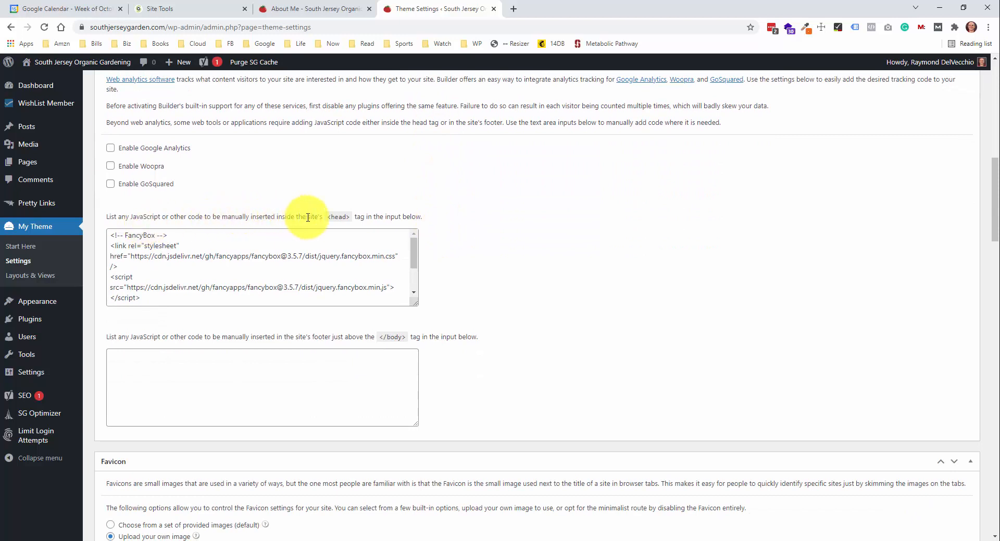
drag(416, 304, 447, 377)
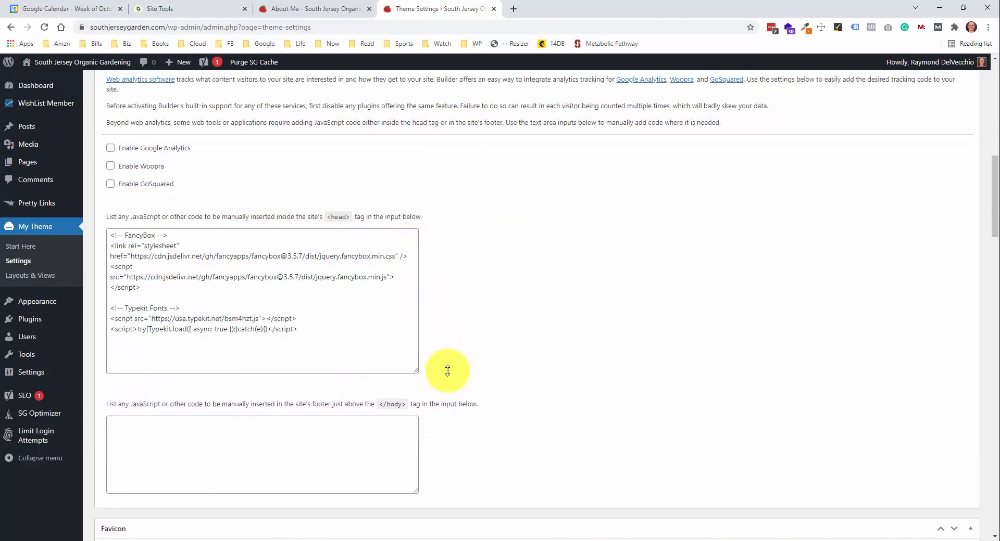
Open the 5 Tips download popup on the About page, and select the Typekit Fonts snippet in the theme settings' head code
click(341, 15)
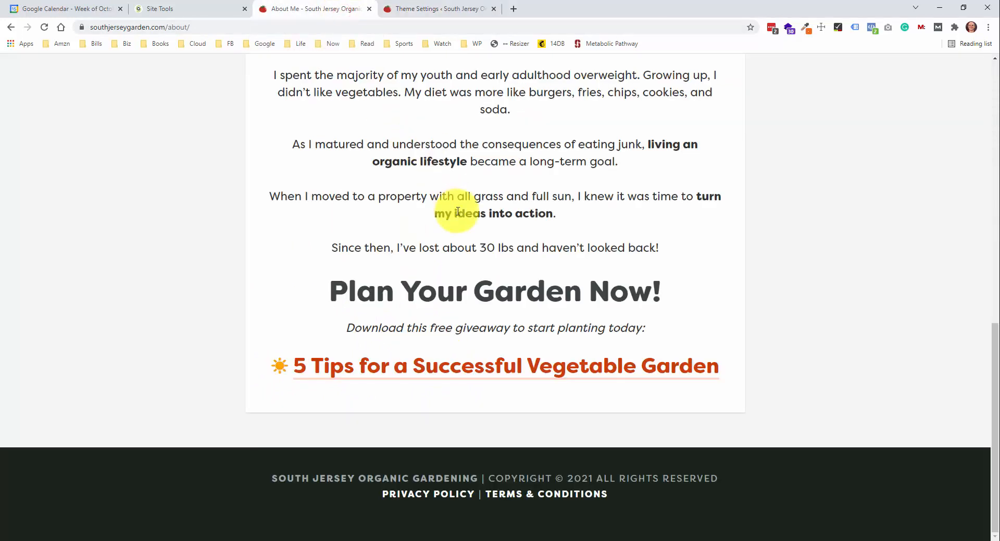
click(488, 364)
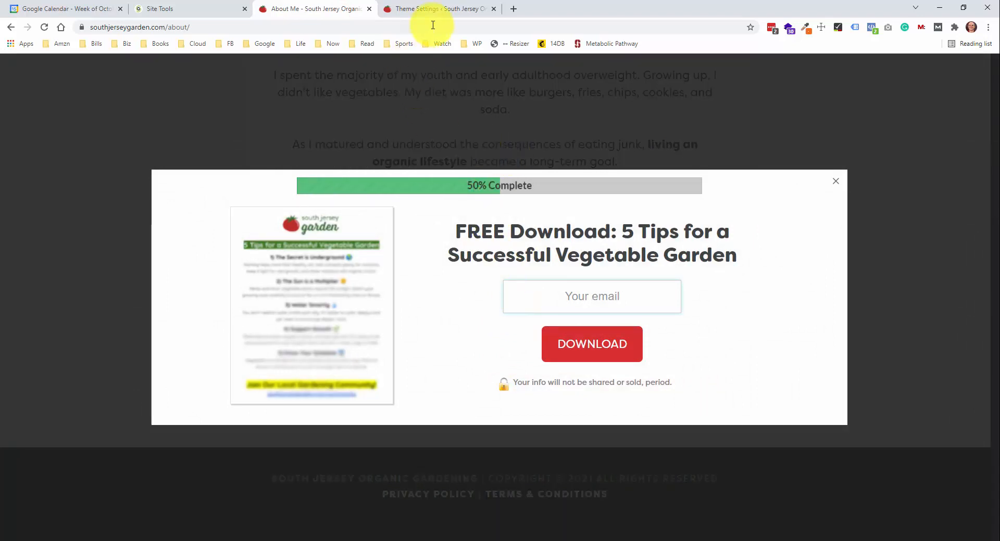
click(436, 9)
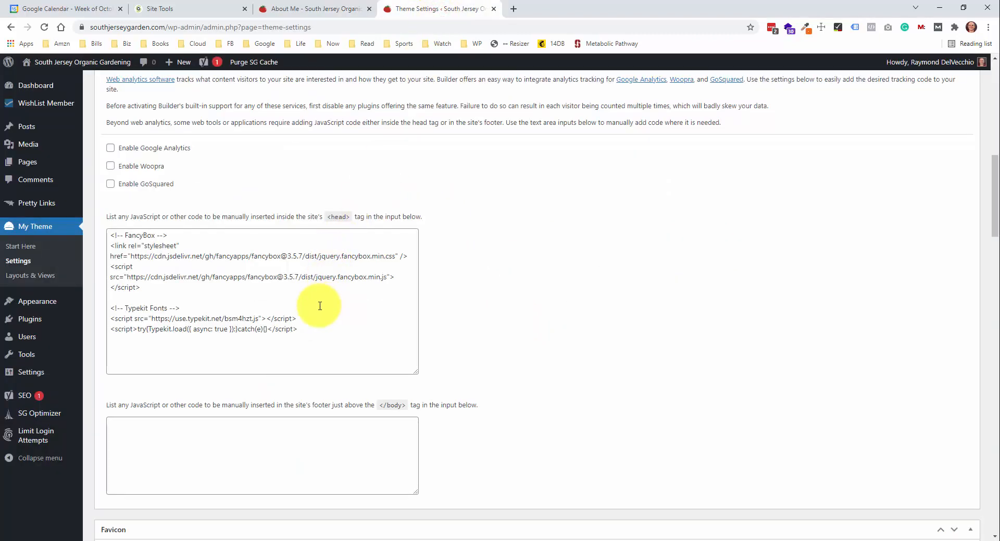
click(323, 334)
drag(322, 335, 102, 313)
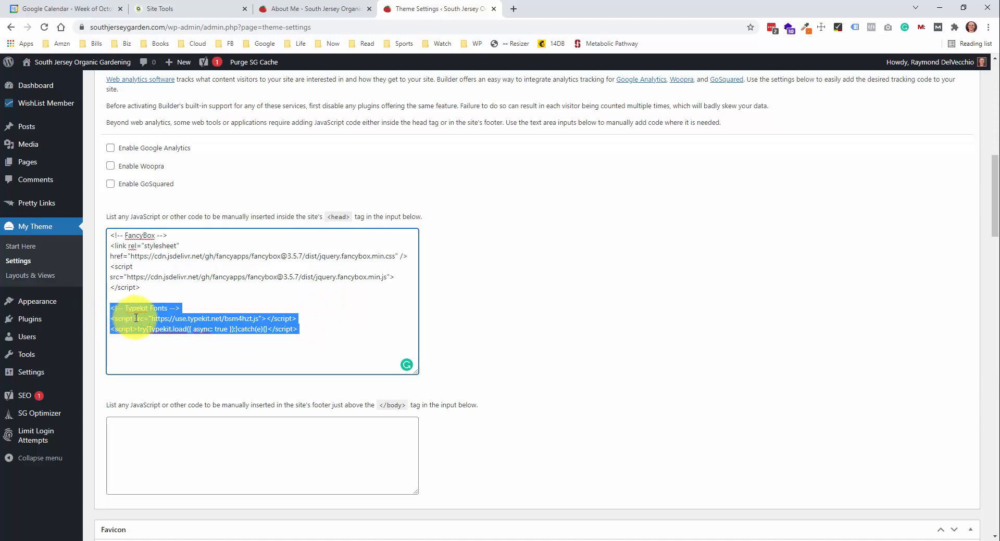
Look through the remaining theme settings down to the save option and return to the Favicon section
scroll(598, 267, down, 8)
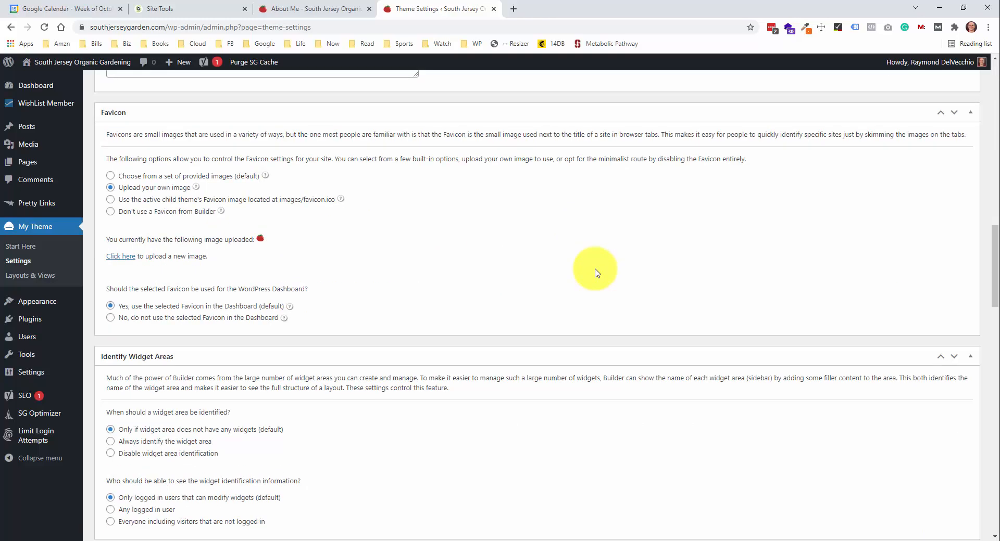
scroll(597, 270, down, 5)
scroll(597, 270, down, 10)
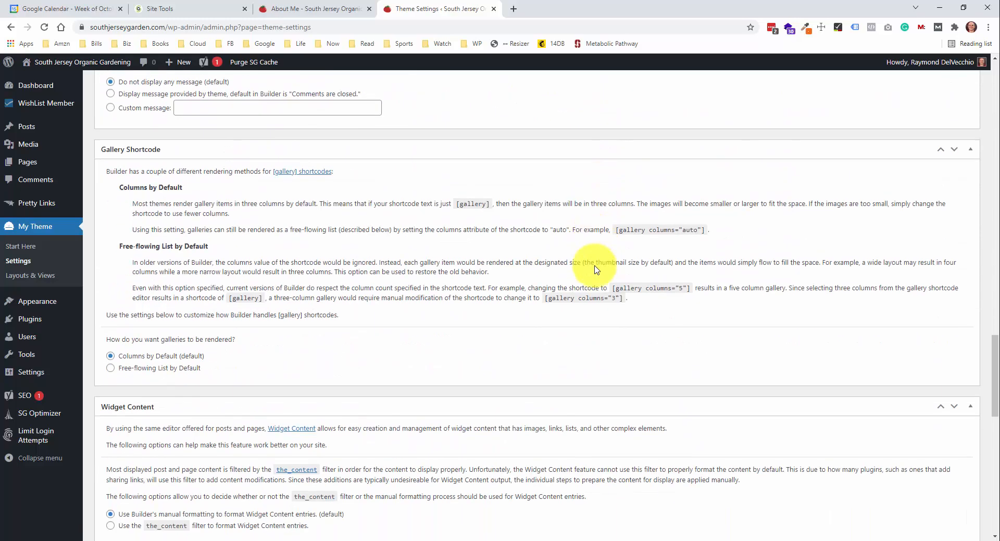
scroll(597, 270, down, 10)
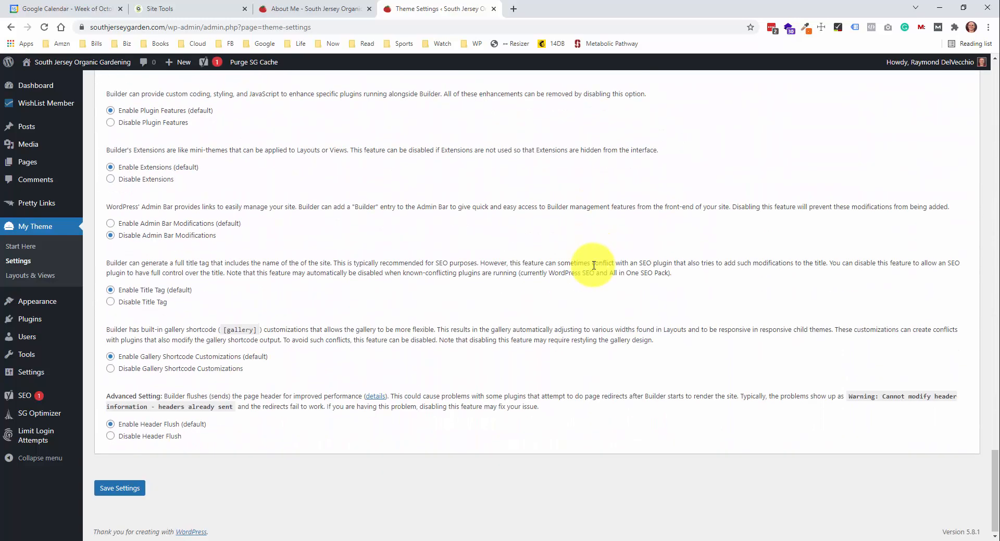
scroll(597, 270, up, 11)
scroll(597, 269, up, 12)
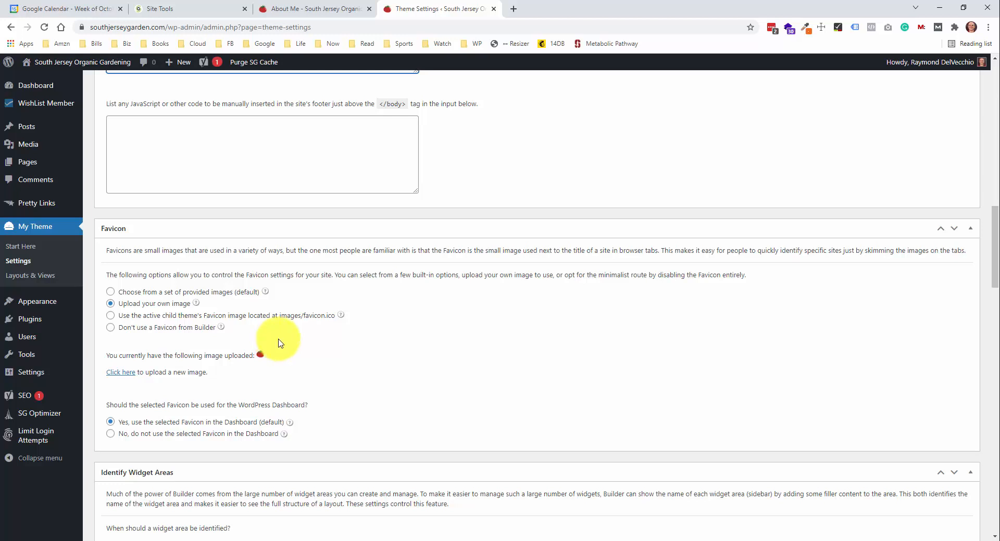
Open the Theme Editor on the southjerseygarden child theme's style.css
mouse_move(63, 309)
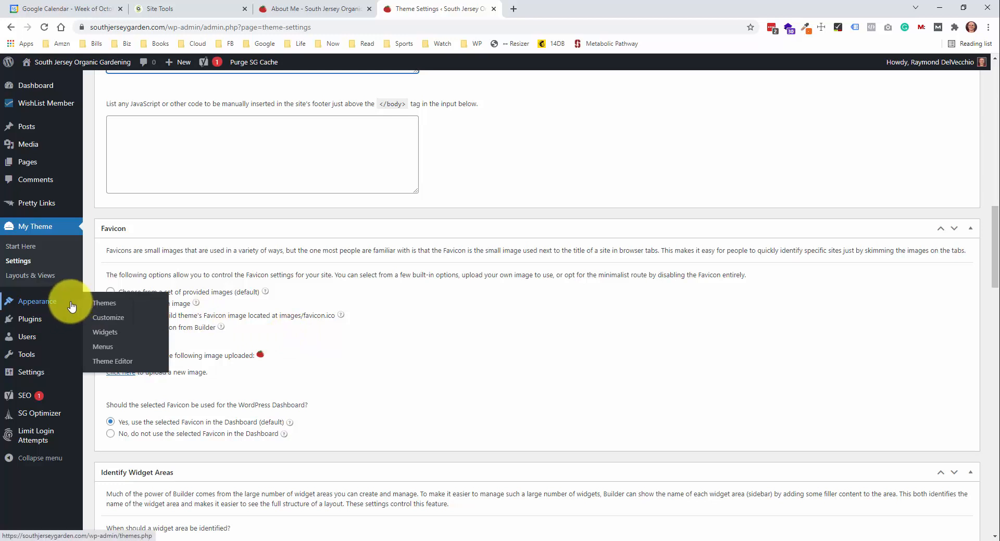
click(112, 364)
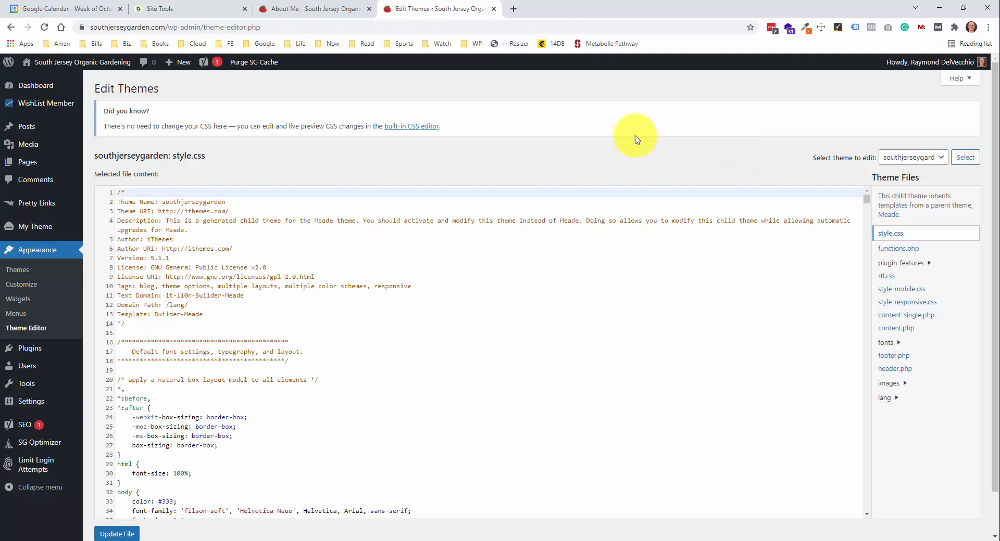
Switch to FileZilla and open the themes folder inside wp-content on the remote site
click(418, 540)
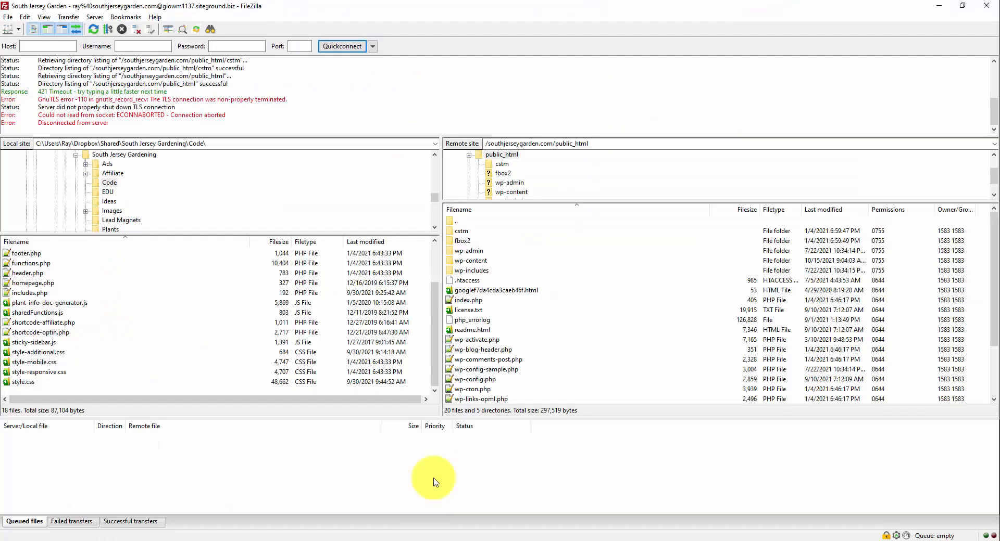
double_click(504, 263)
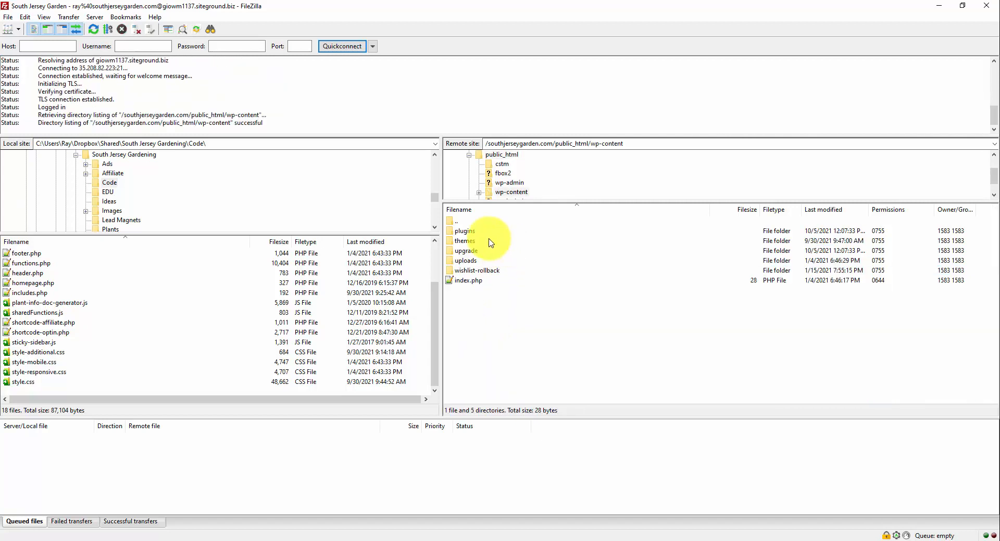
double_click(490, 242)
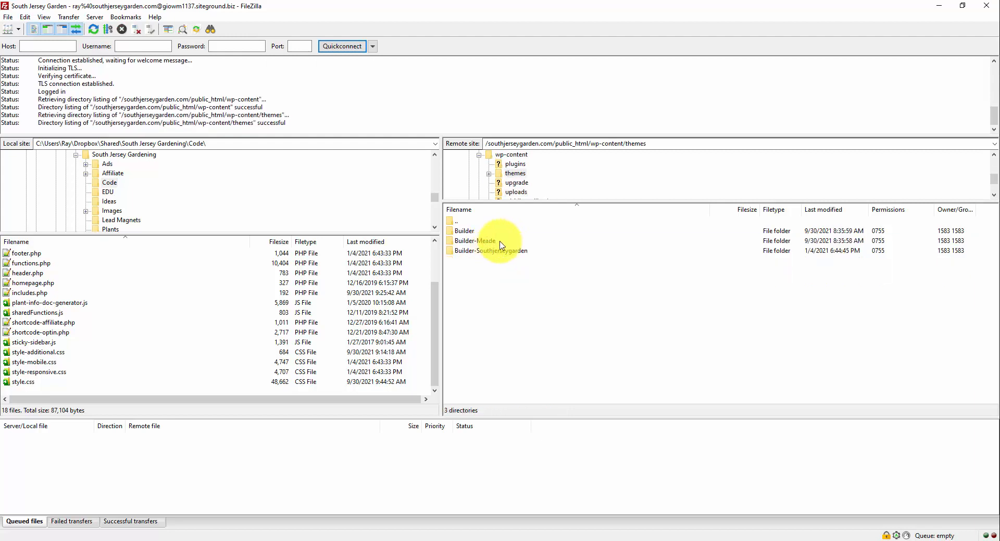
Point out the Builder and Builder-Meade theme folders, and open the Builder-Southjerseygarden child theme folder on the remote site
click(490, 232)
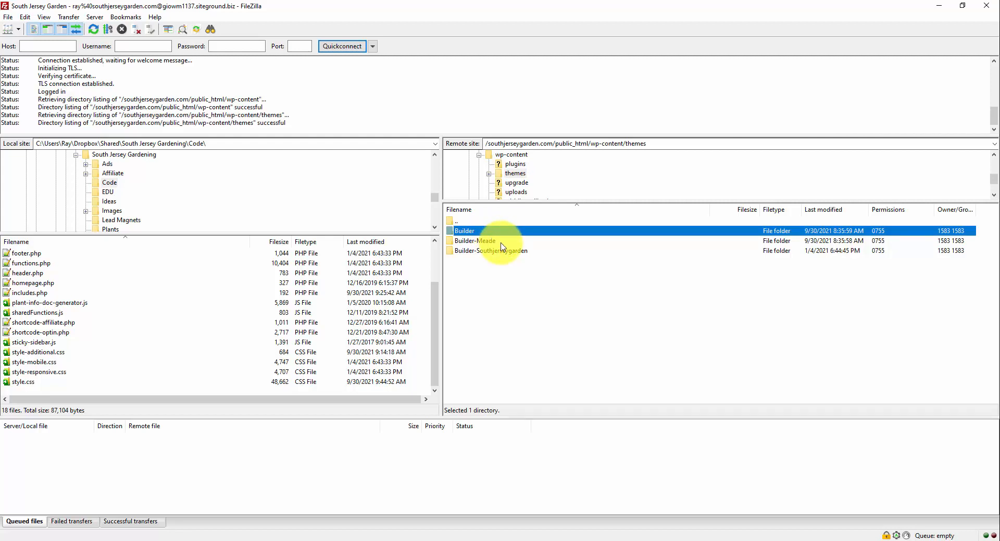
click(502, 245)
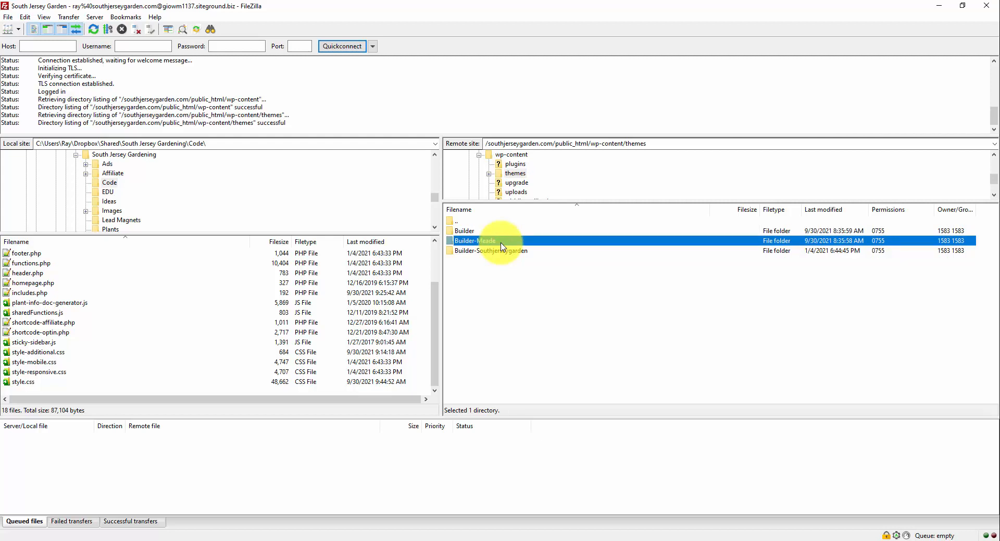
click(505, 252)
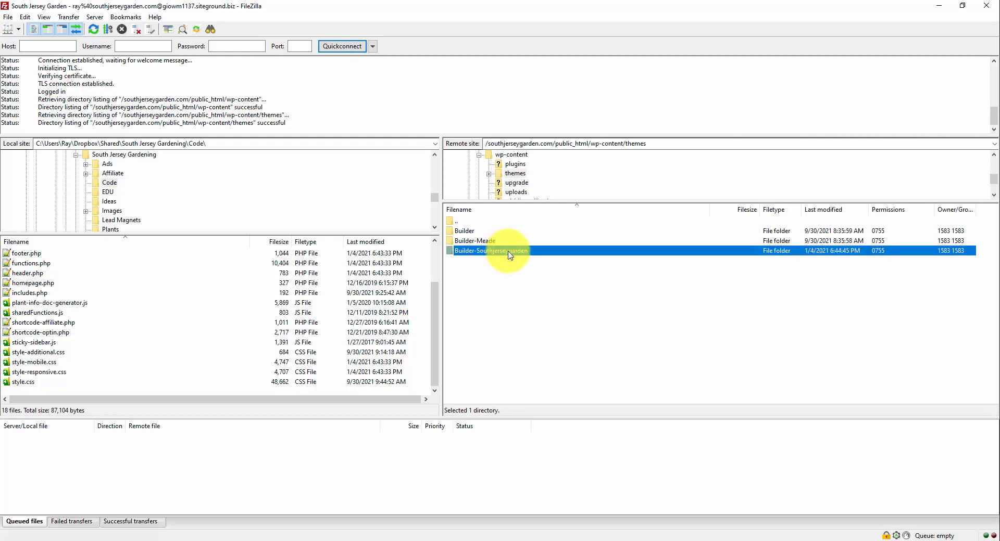
double_click(508, 252)
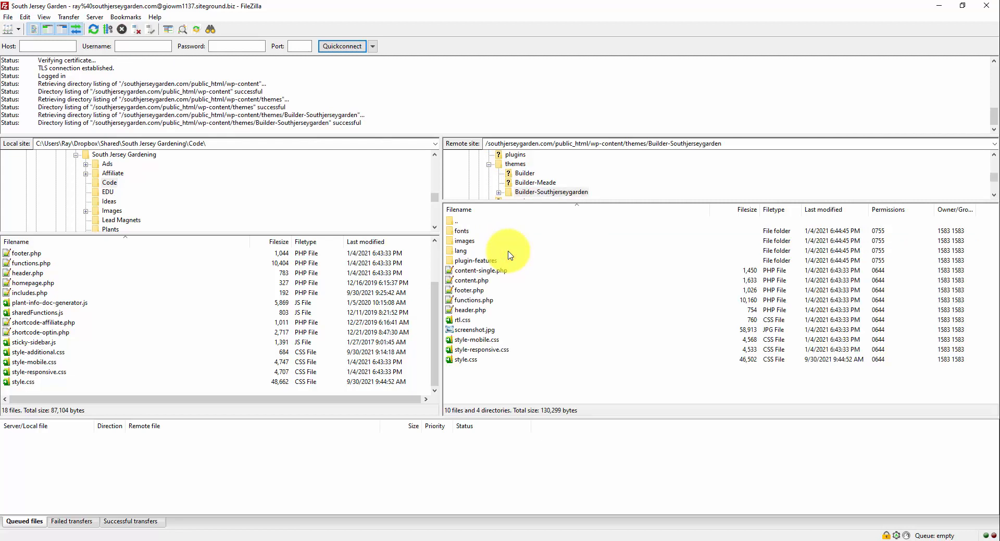
Highlight the child theme's loose files, its three style CSS files, and the local copy of style-mobile.css
click(506, 380)
drag(506, 380, 488, 274)
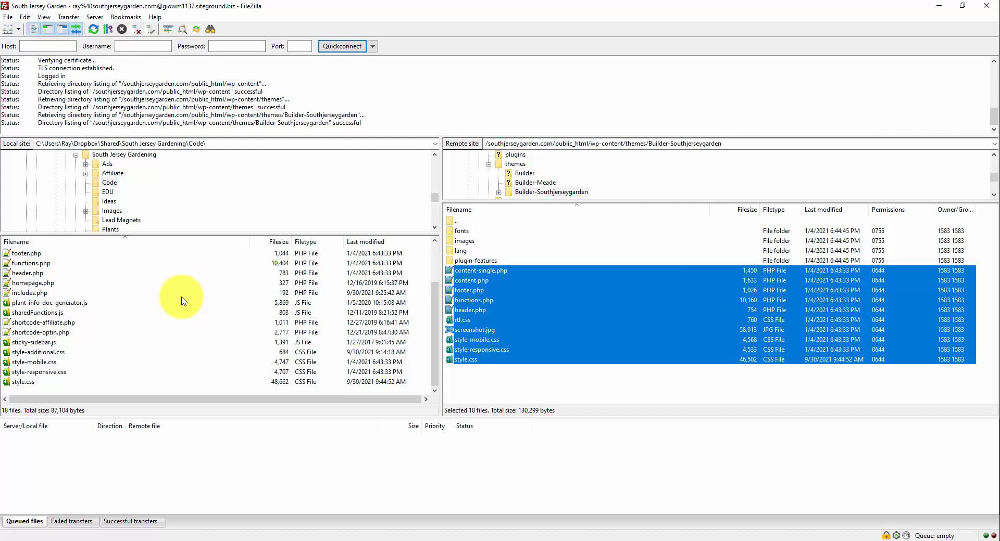
click(482, 389)
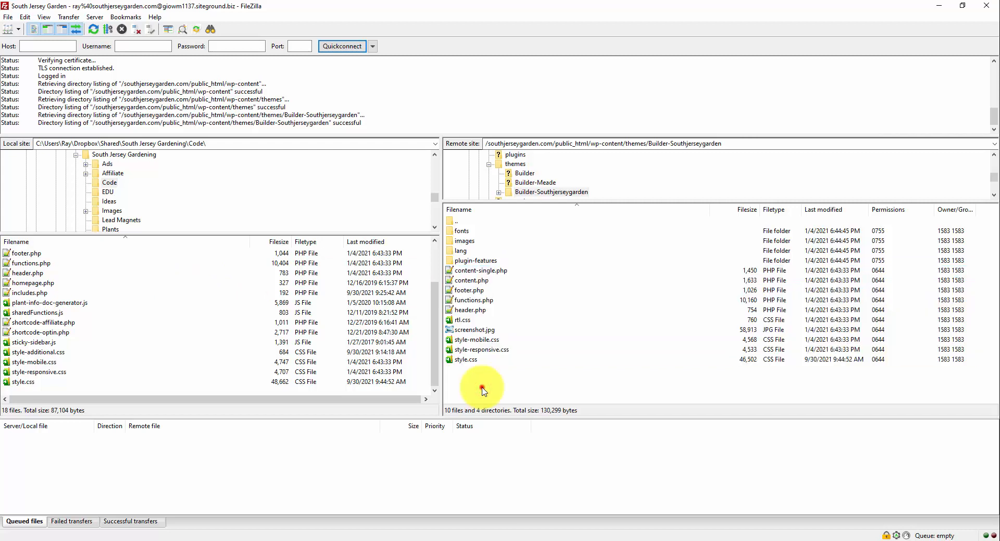
drag(483, 391, 566, 342)
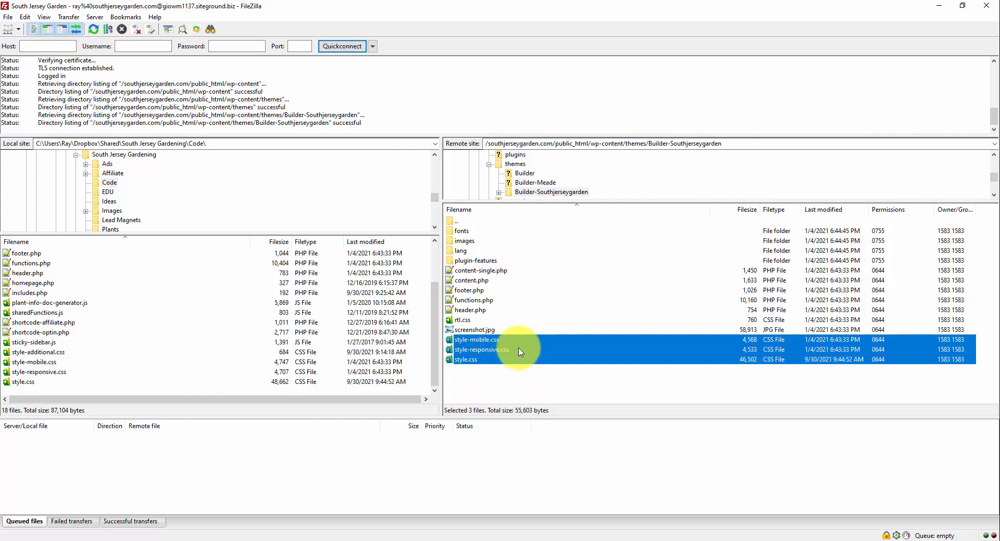
click(54, 363)
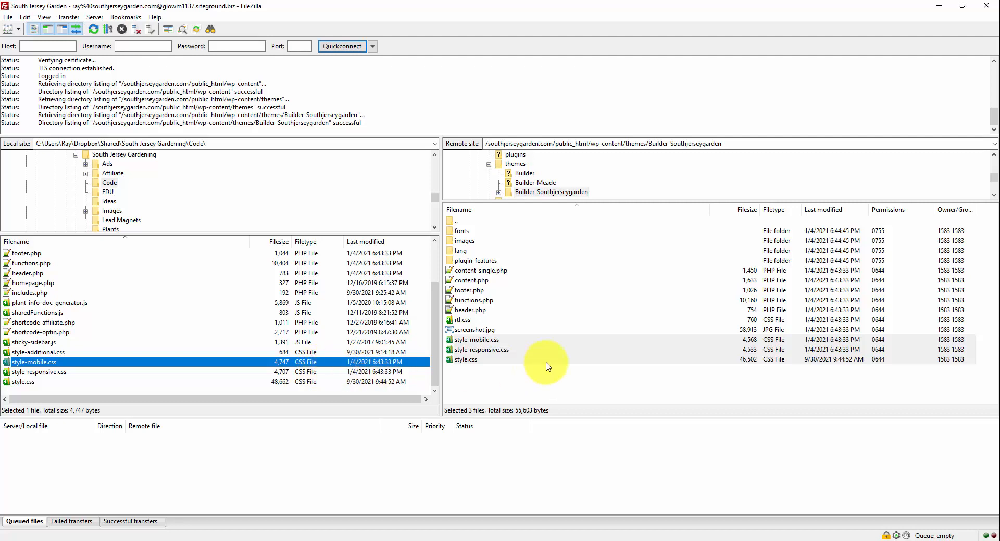
Return to the remote public_html folder, point out fbox2, and open the cstm folder
double_click(473, 221)
double_click(473, 221)
double_click(472, 222)
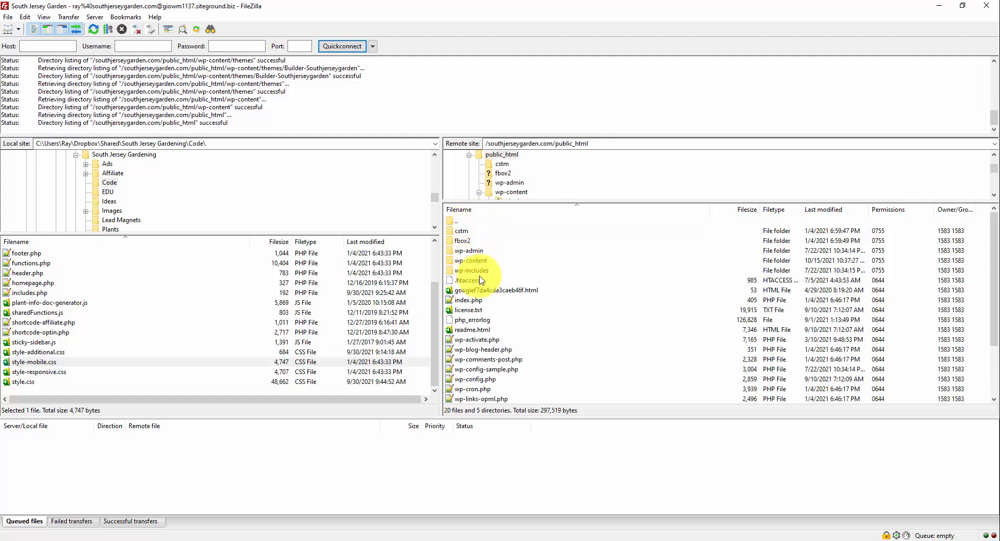
click(474, 241)
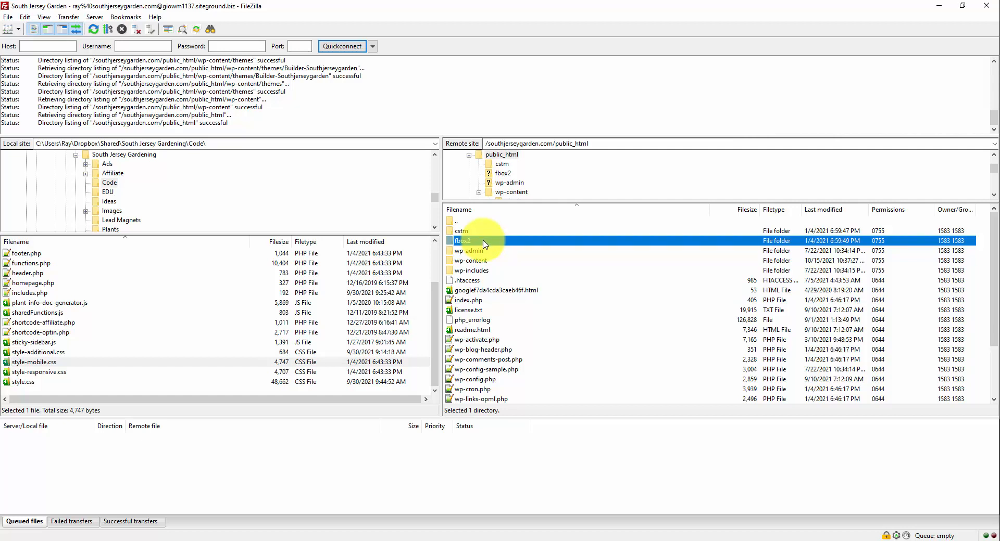
click(480, 232)
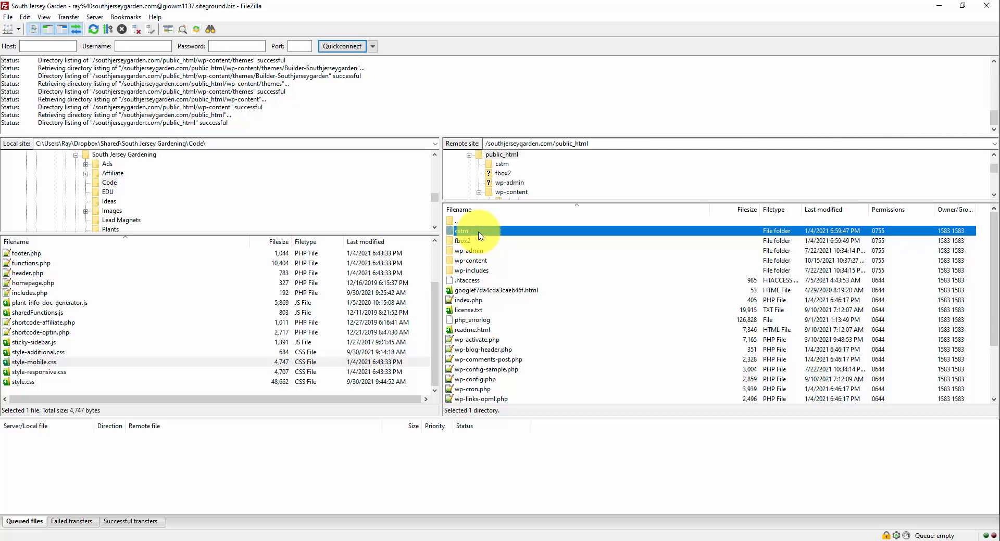
double_click(480, 232)
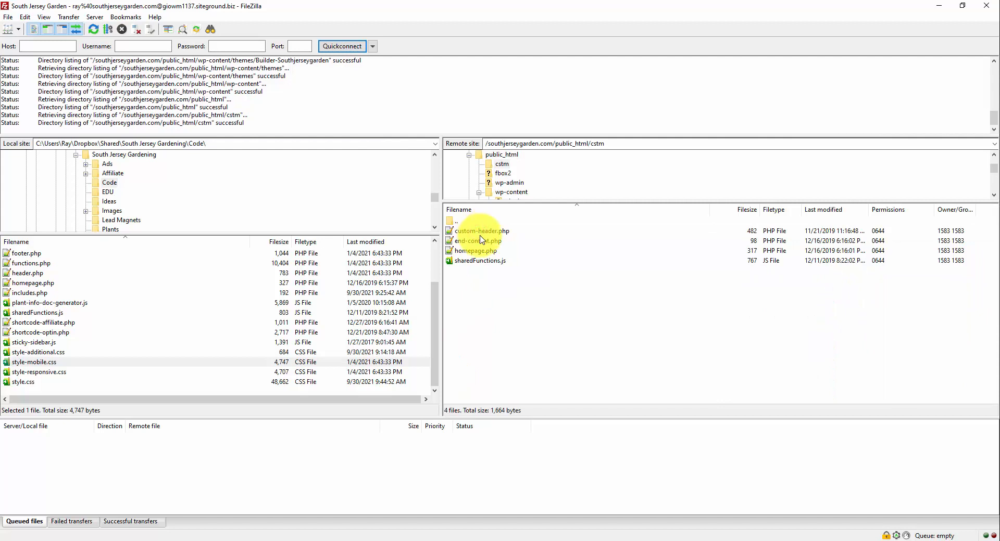
Go through the cstm folder's files one by one: custom-header.php, end-content.php, homepage.php and sharedFunctions.js
drag(500, 274, 565, 234)
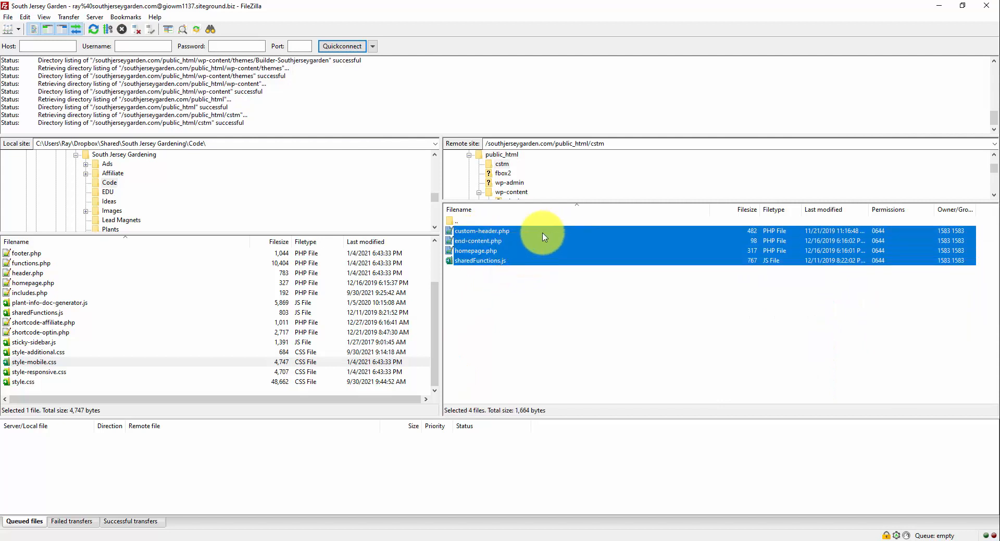
click(542, 233)
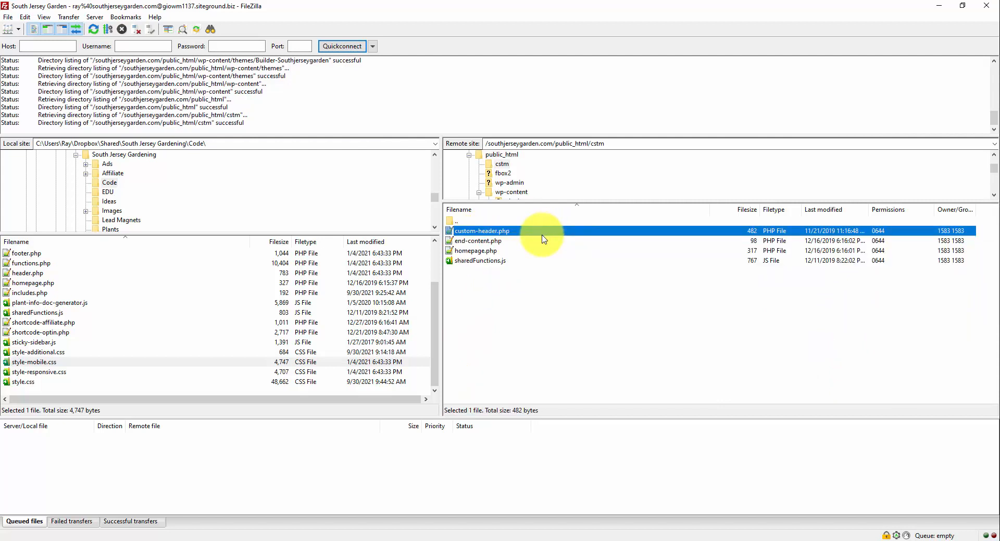
click(541, 242)
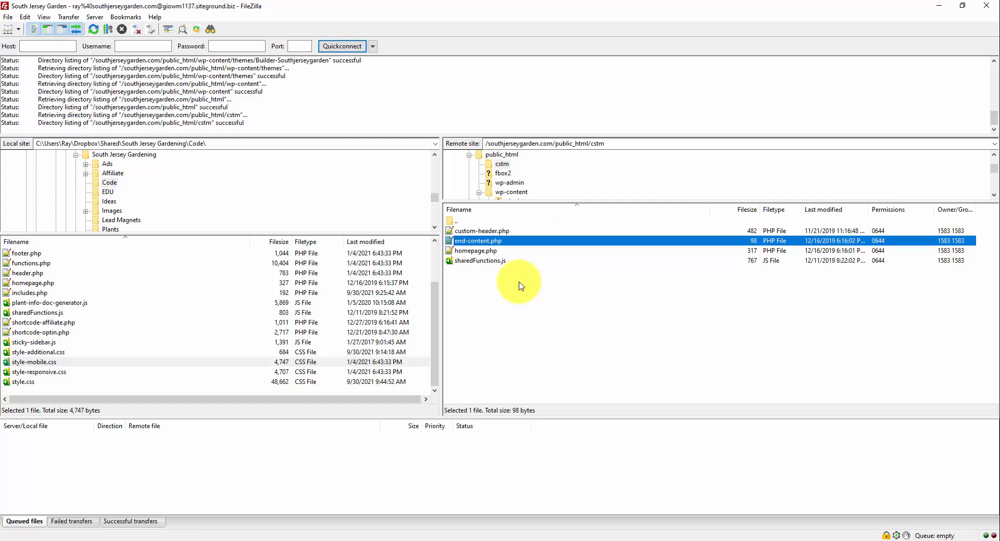
click(514, 252)
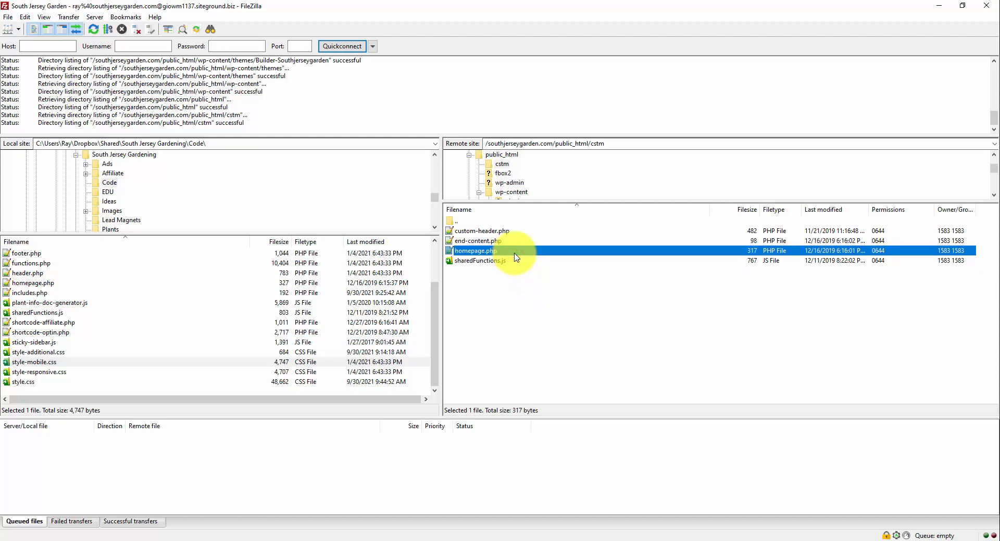
click(511, 261)
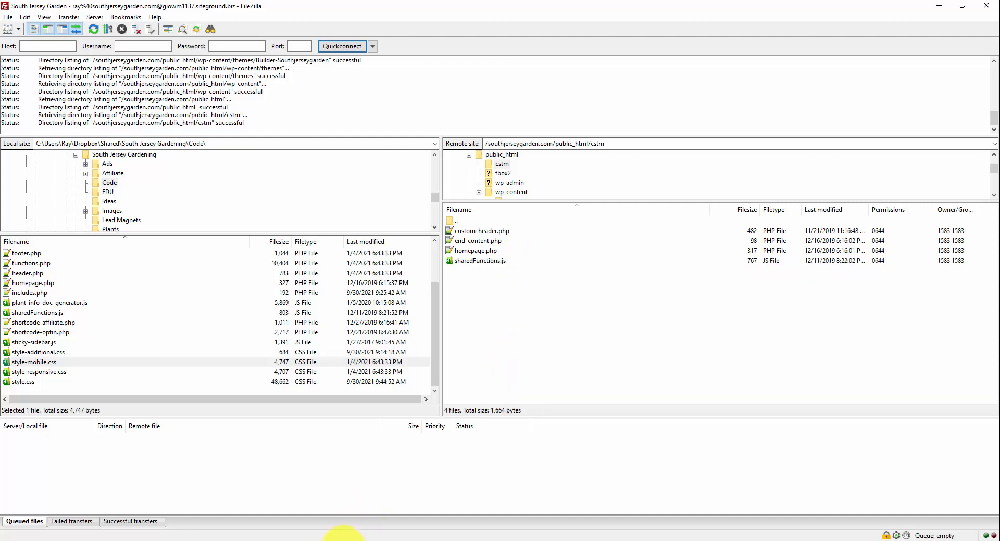
Switch to Chrome's About Me page, close the 5 Tips download popup, and return to the page header
mouse_move(341, 535)
click(386, 516)
click(330, 7)
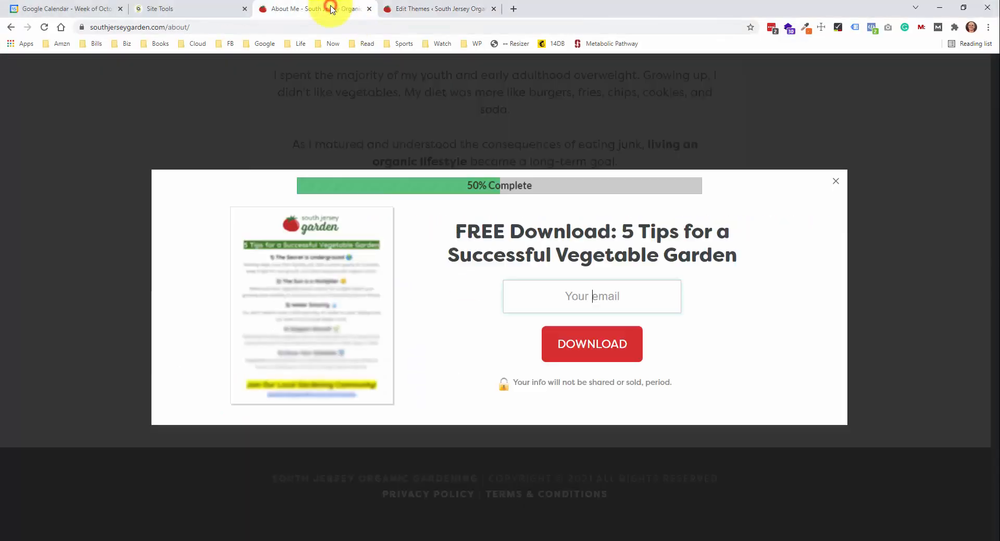
click(835, 179)
scroll(776, 182, up, 9)
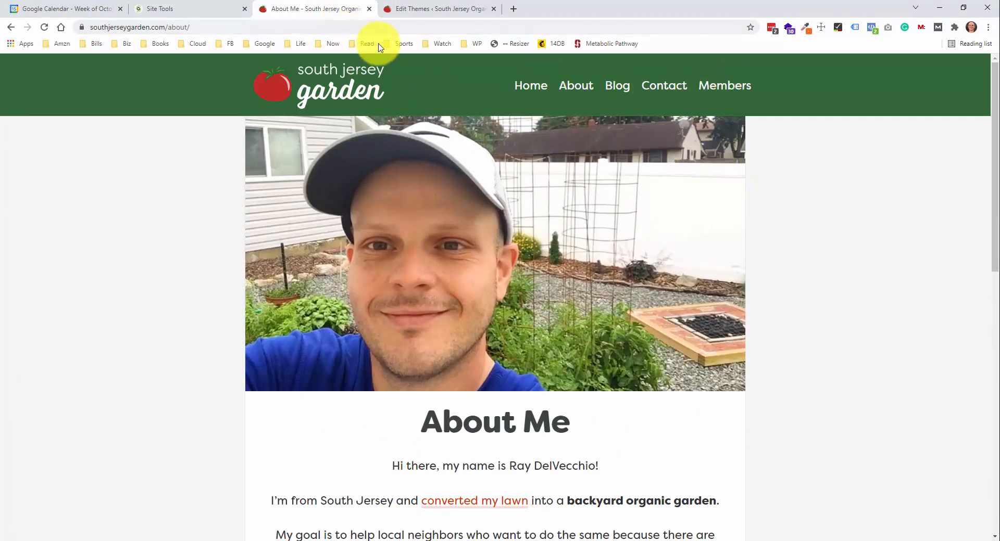
Preview the About page at Apple iPhone 7 Plus size with the Resizer bookmark, and test opening and closing the mobile menu
click(502, 46)
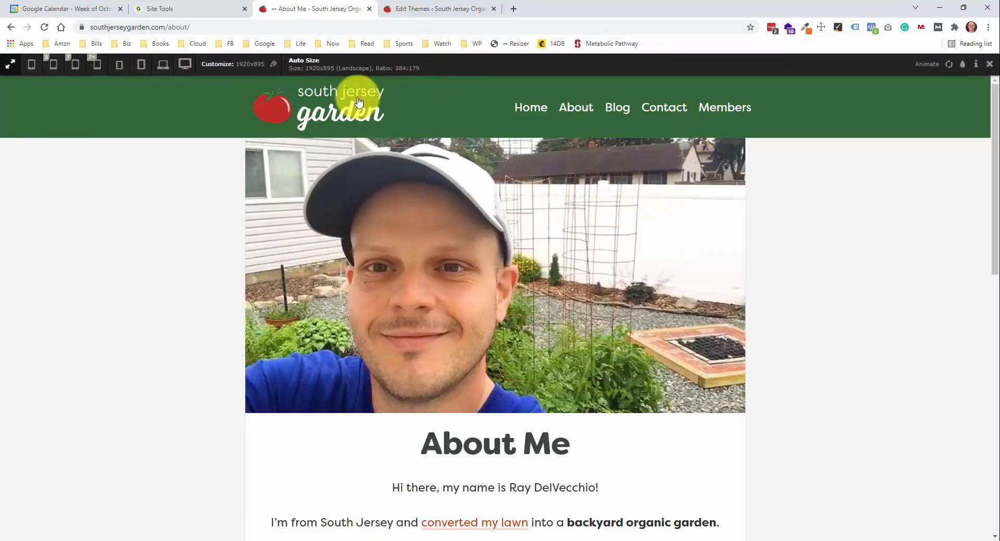
click(97, 63)
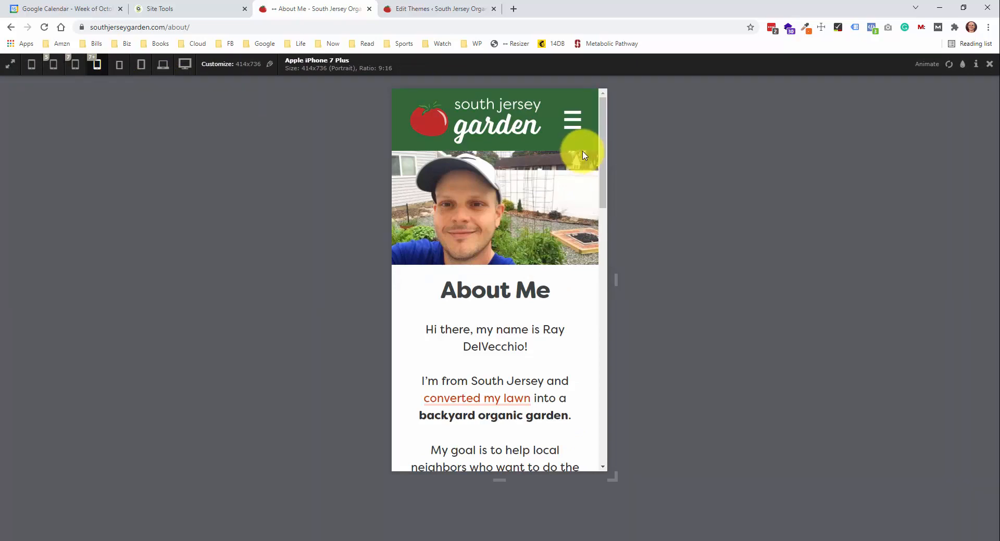
click(575, 124)
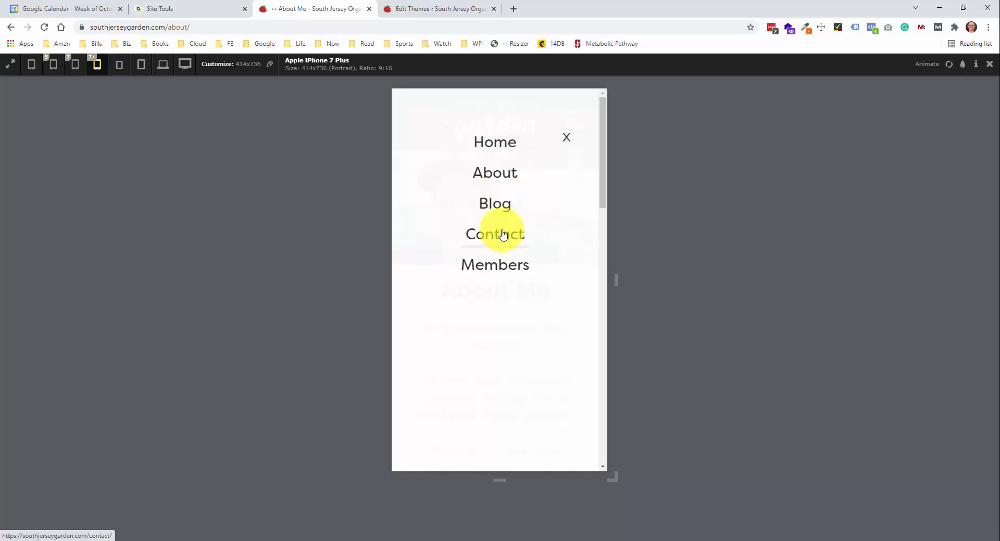
click(554, 138)
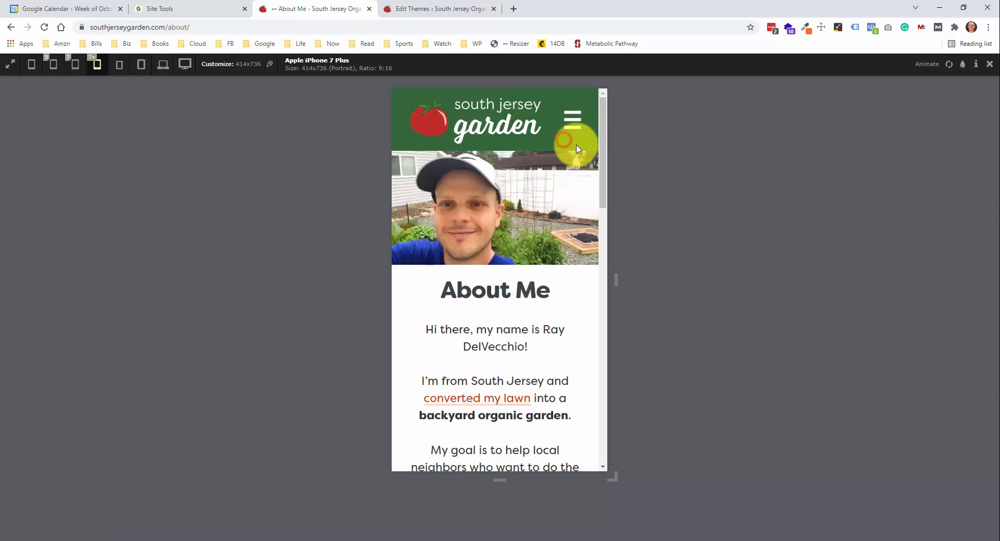
click(576, 126)
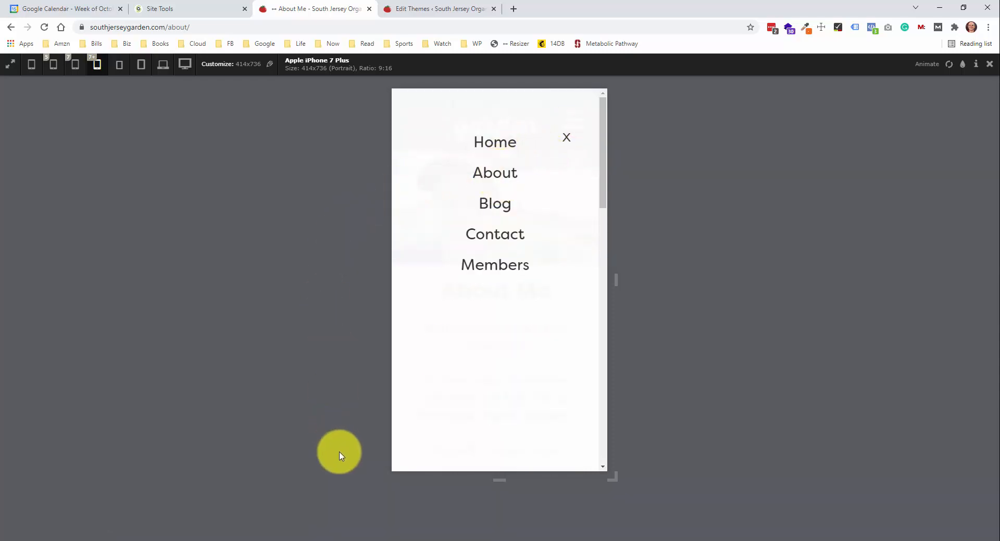
Switch to Notepad++ and examine custom-header.php's wrapper, logo link, mobile-toggle and mobile-exit elements
click(372, 539)
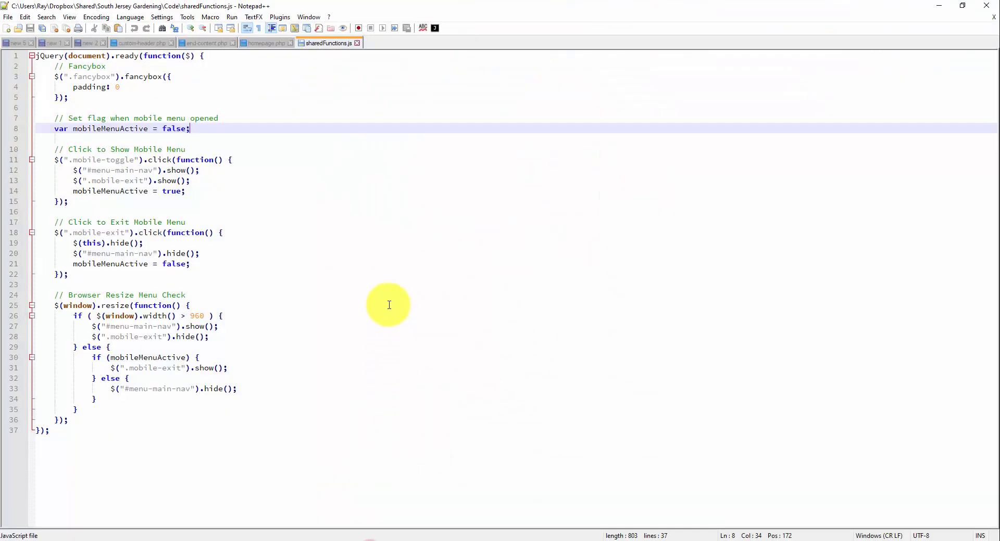
click(151, 44)
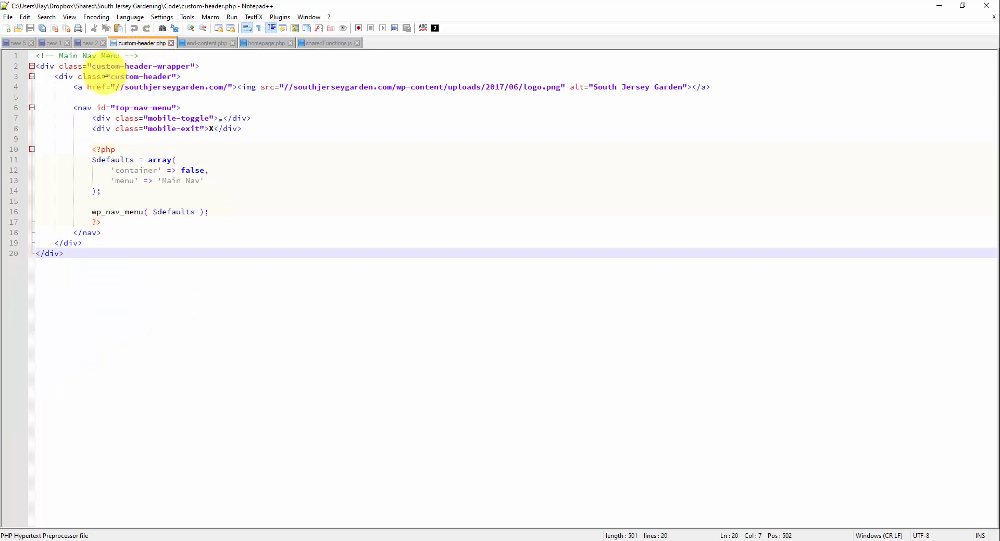
click(48, 67)
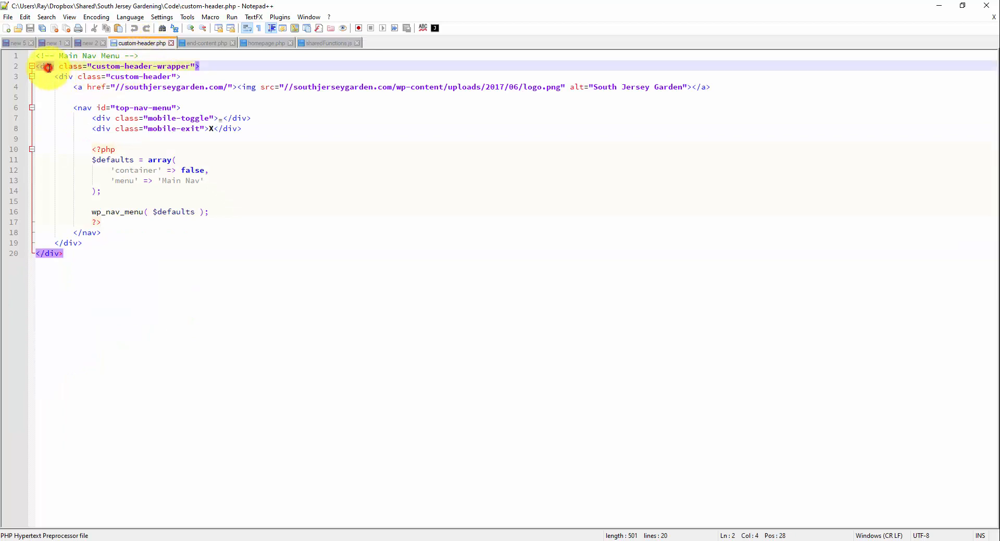
click(83, 87)
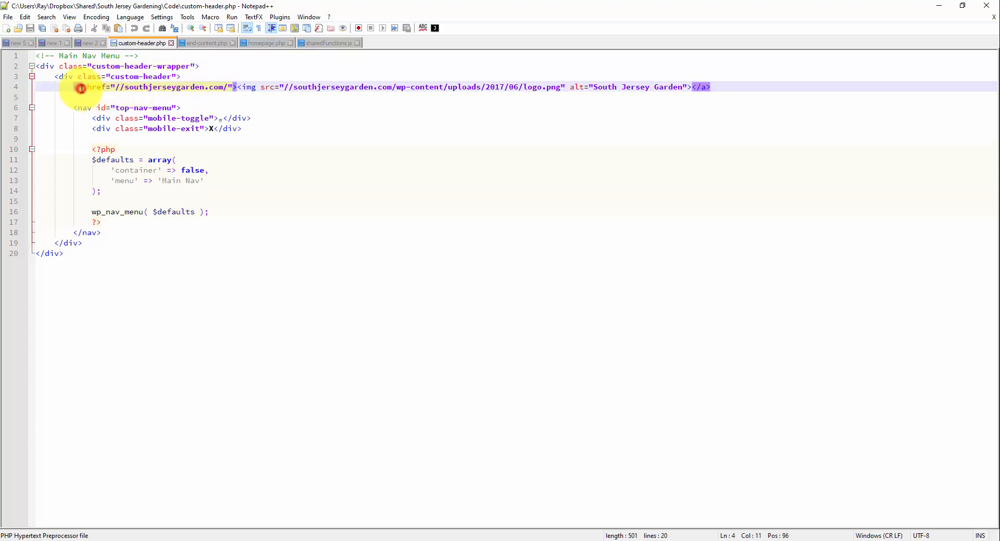
click(222, 120)
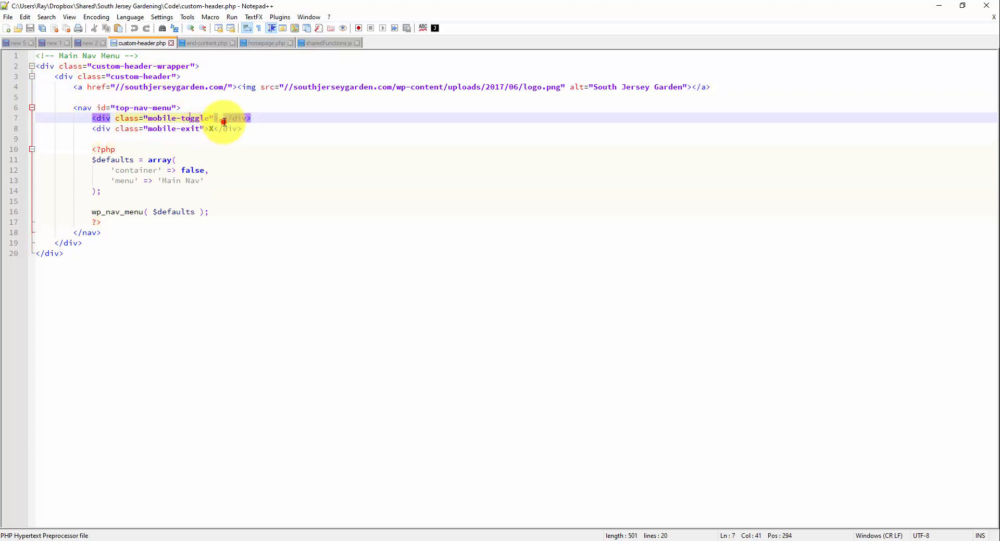
click(128, 130)
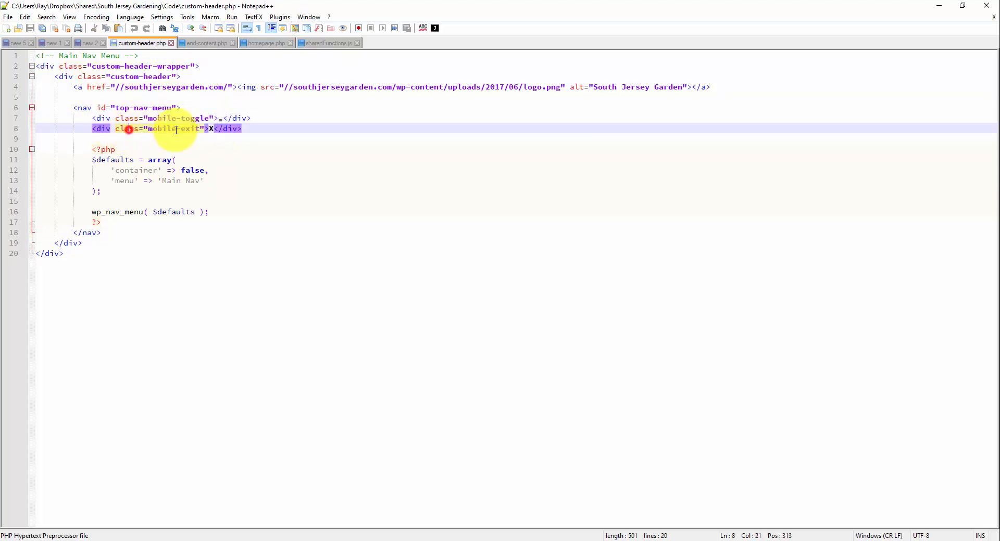
click(209, 130)
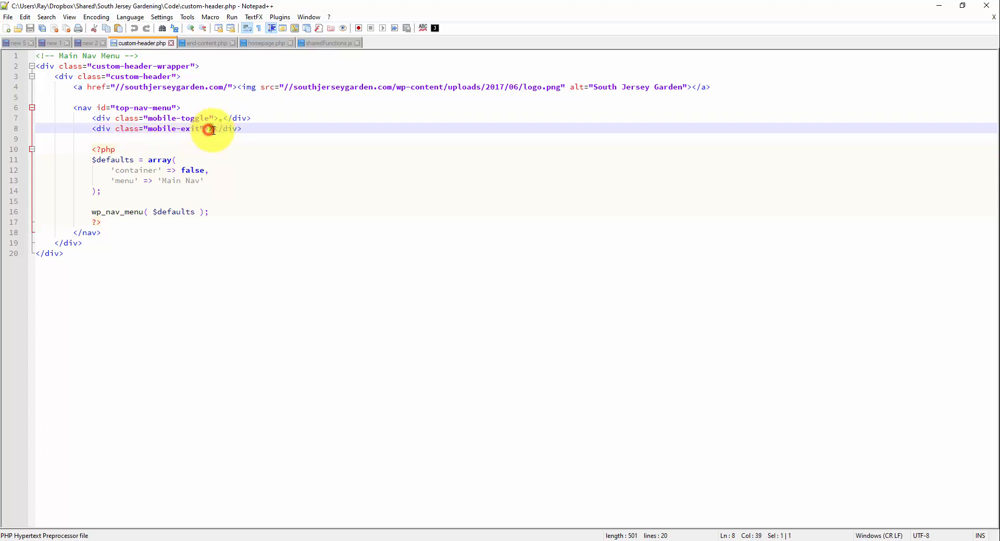
Highlight the PHP block in custom-header.php that outputs the Main Nav menu, including its wp_nav_menu call
click(108, 157)
drag(94, 150, 149, 216)
click(126, 211)
double_click(126, 212)
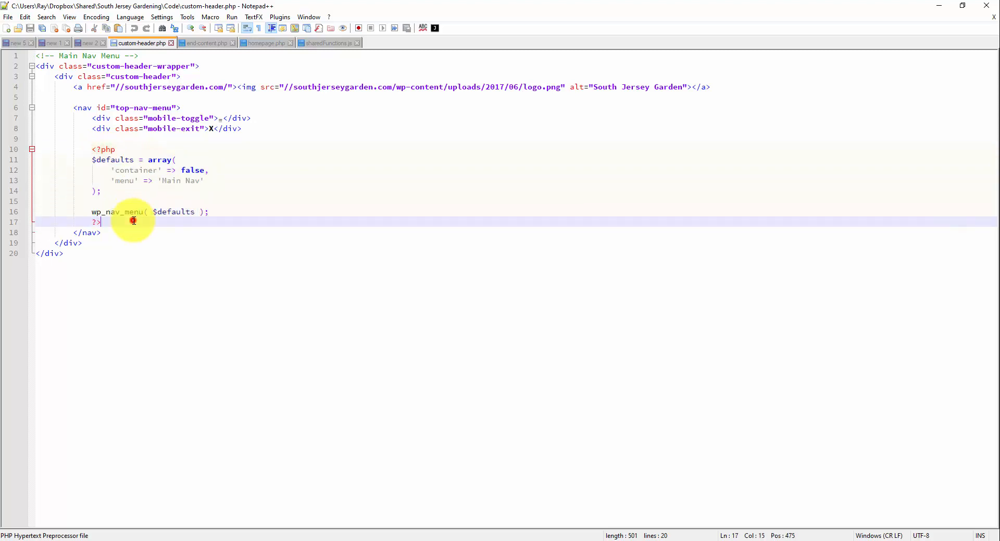
Highlight the Main Nav menu name in custom-header.php, then switch to Chrome and highlight the matching name on the WordPress Menus screen
click(134, 222)
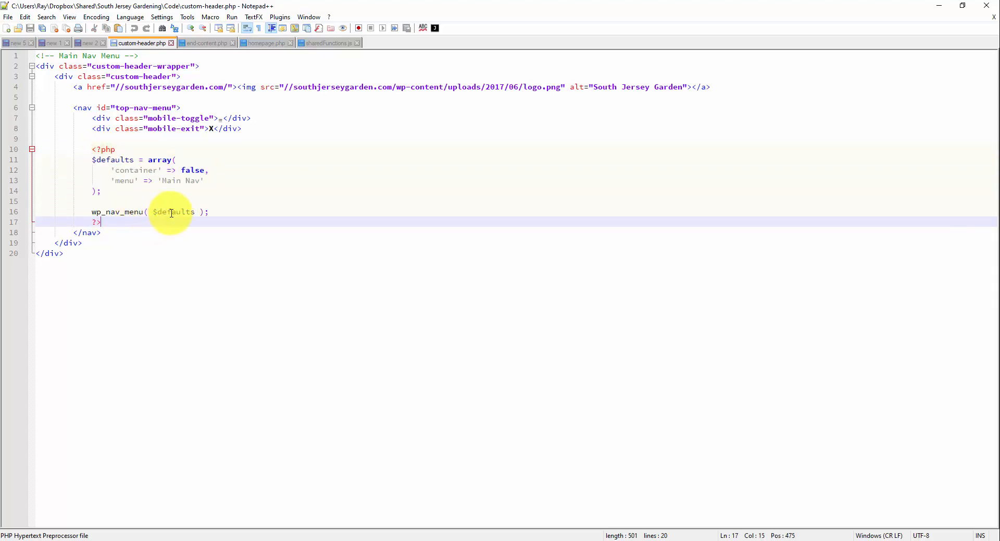
drag(162, 181, 202, 179)
click(350, 531)
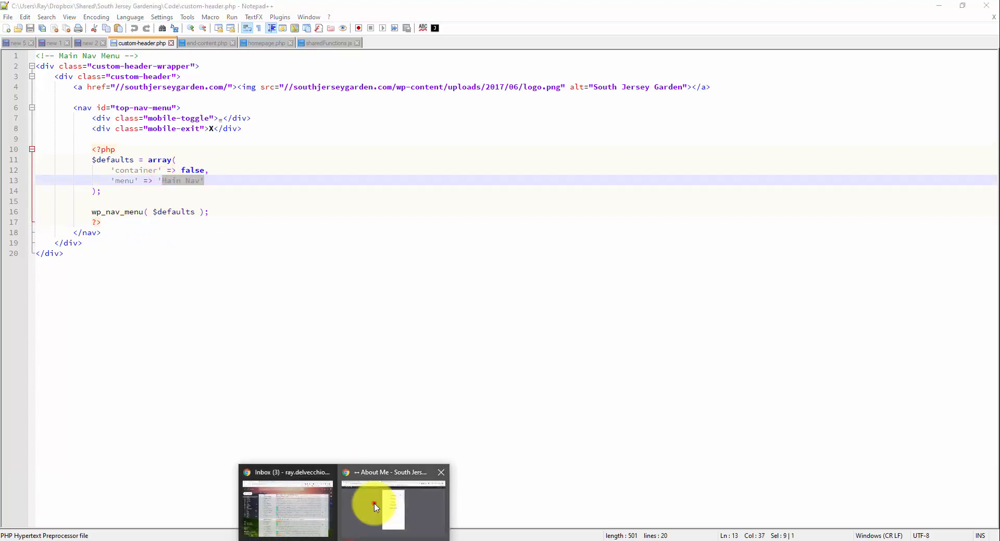
click(374, 504)
click(424, 9)
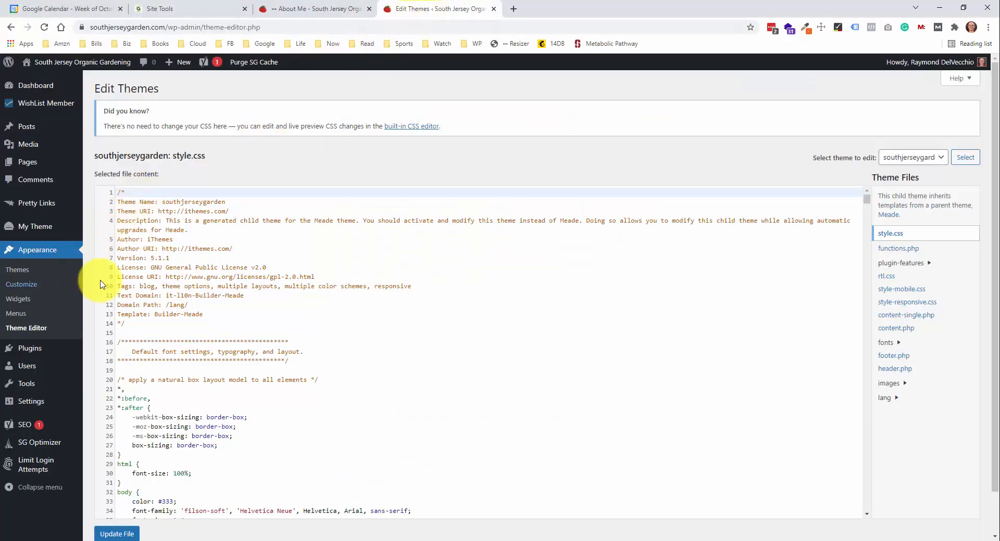
click(21, 313)
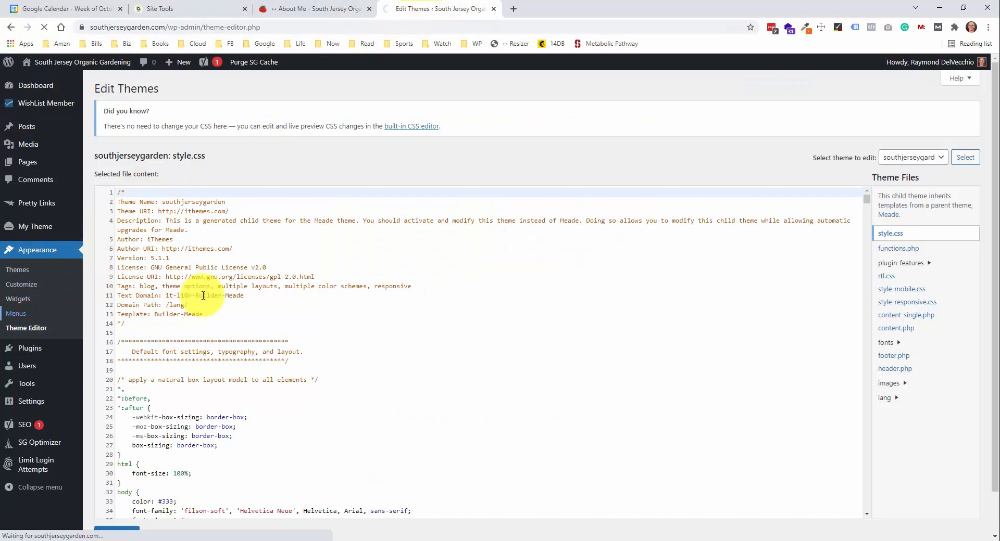
drag(339, 207, 301, 207)
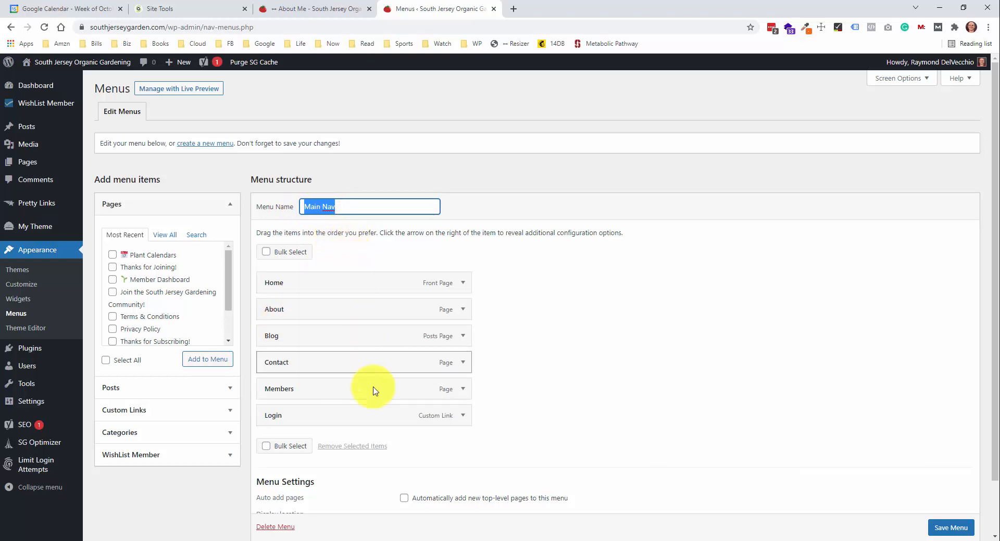
Switch to Notepad++ and examine the wp_nav_menu call and the mobile menu show, exit and resize code in sharedFunctions.js
click(371, 540)
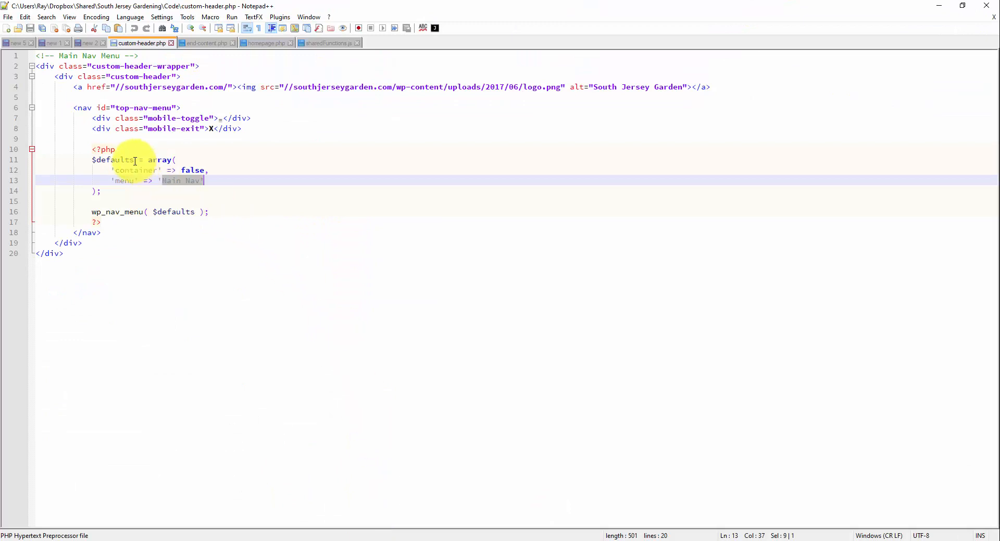
click(114, 212)
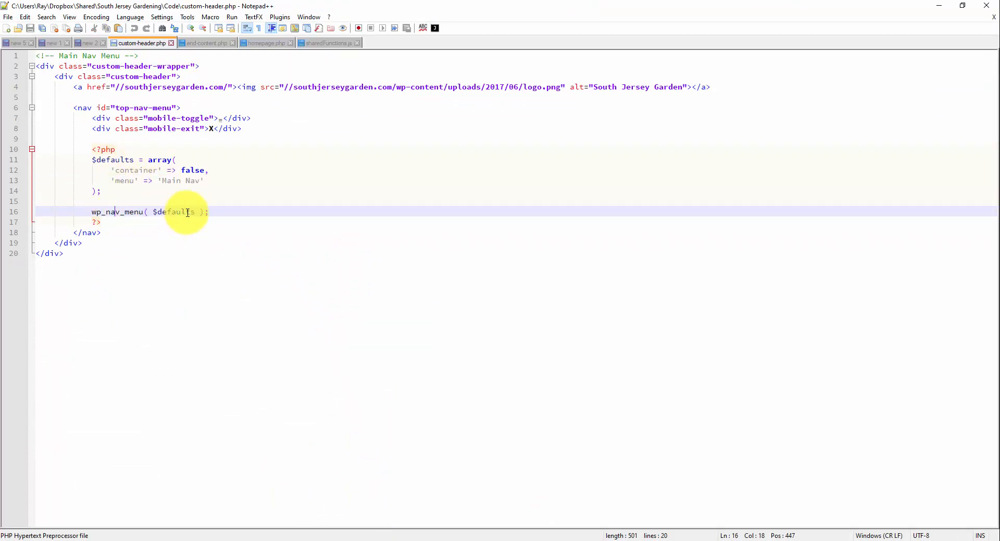
click(333, 44)
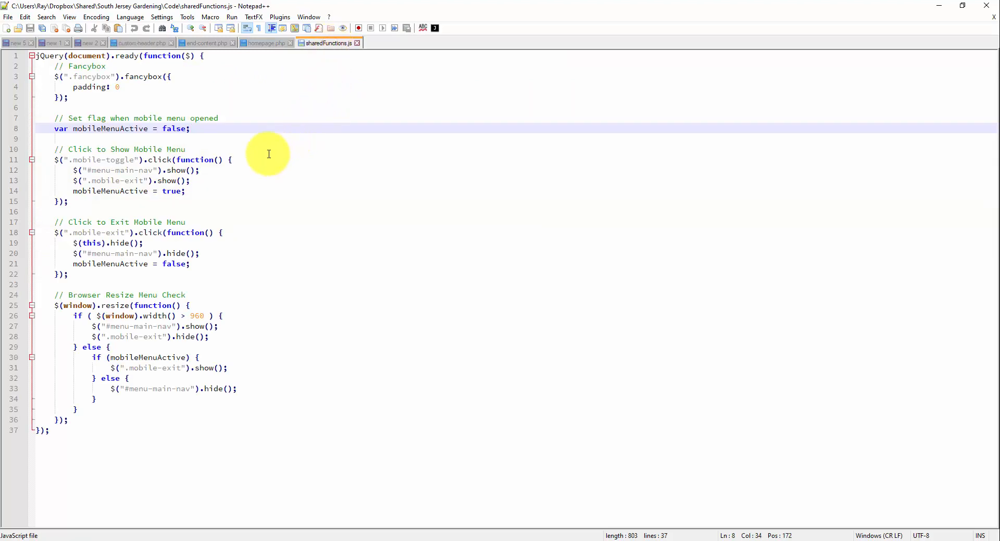
drag(74, 417, 8, 114)
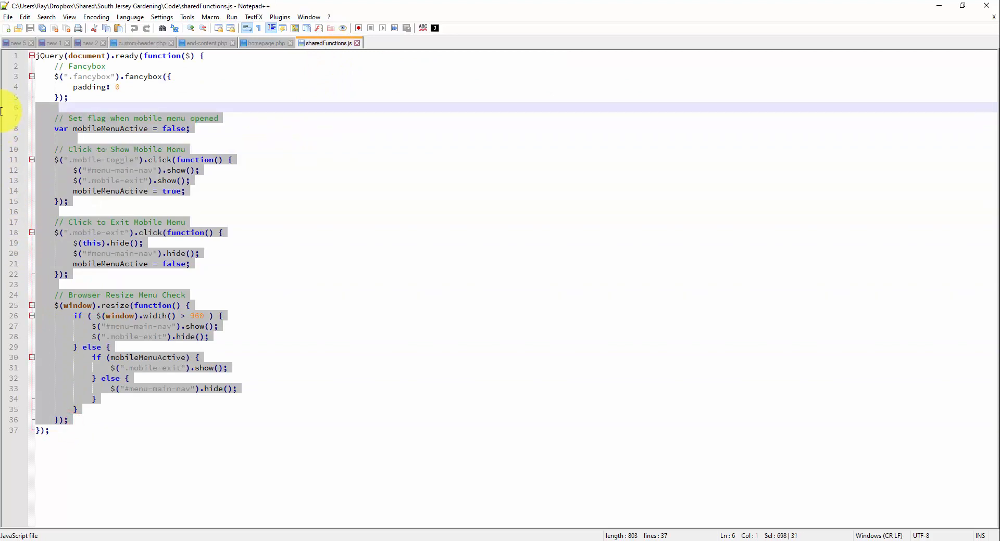
click(106, 297)
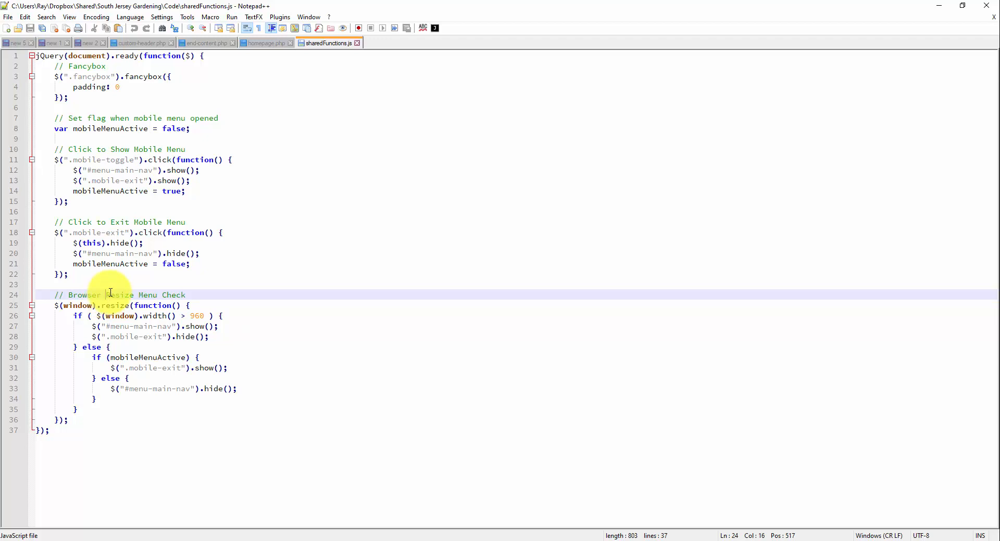
Examine the Google Tag Manager code in functions.php and mark the Affiliate Custom Callout section
click(387, 44)
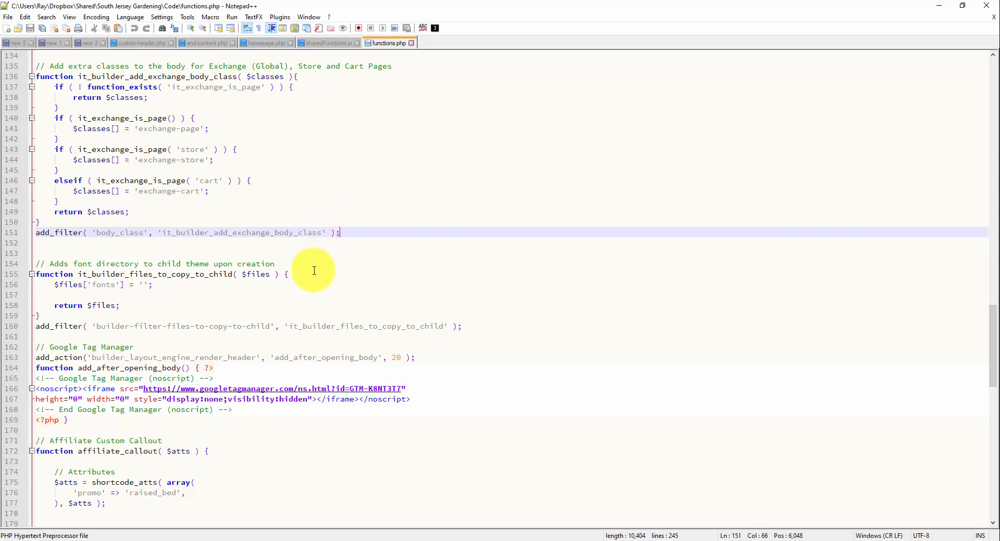
scroll(313, 273, down, 2)
scroll(313, 273, down, 5)
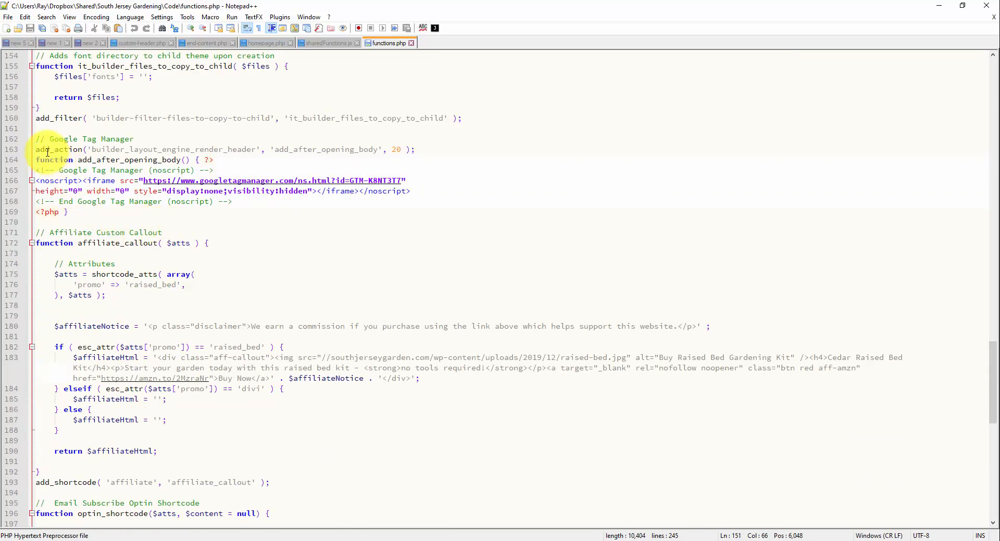
drag(135, 139, 38, 143)
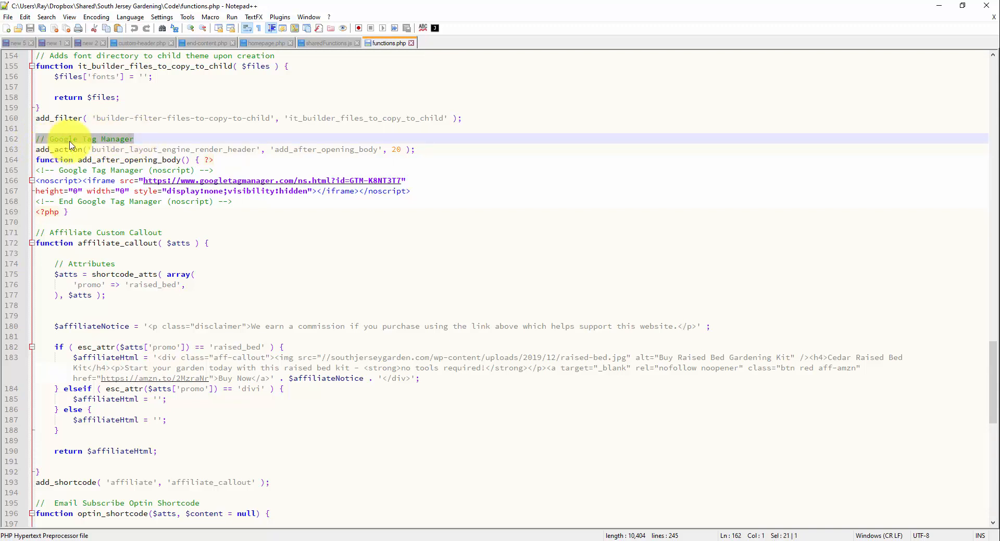
scroll(168, 191, down, 2)
click(167, 191)
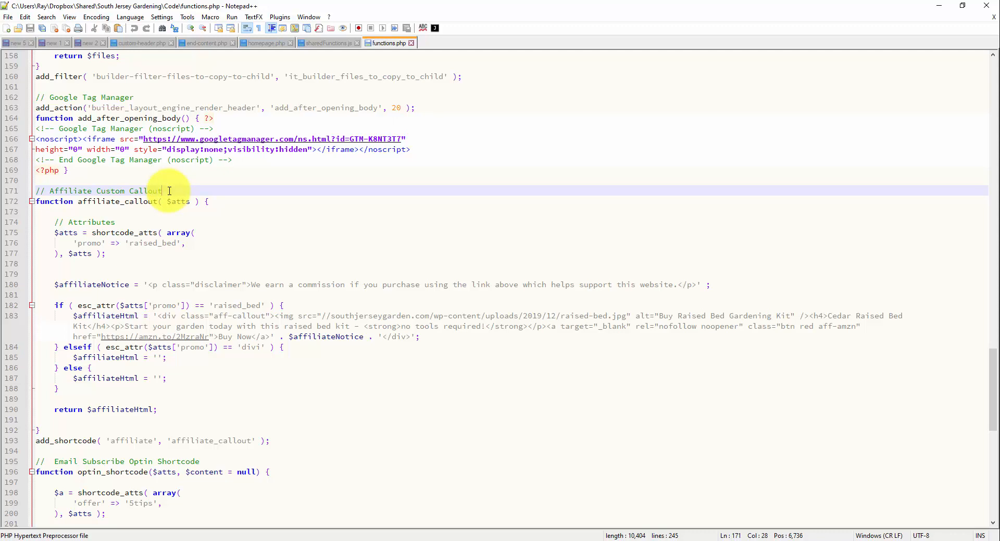
Switch to Chrome, open the blog post 7 Reasons to Start a Backyard Garden, and view its Cedar Raised Bed Kit callout
click(354, 540)
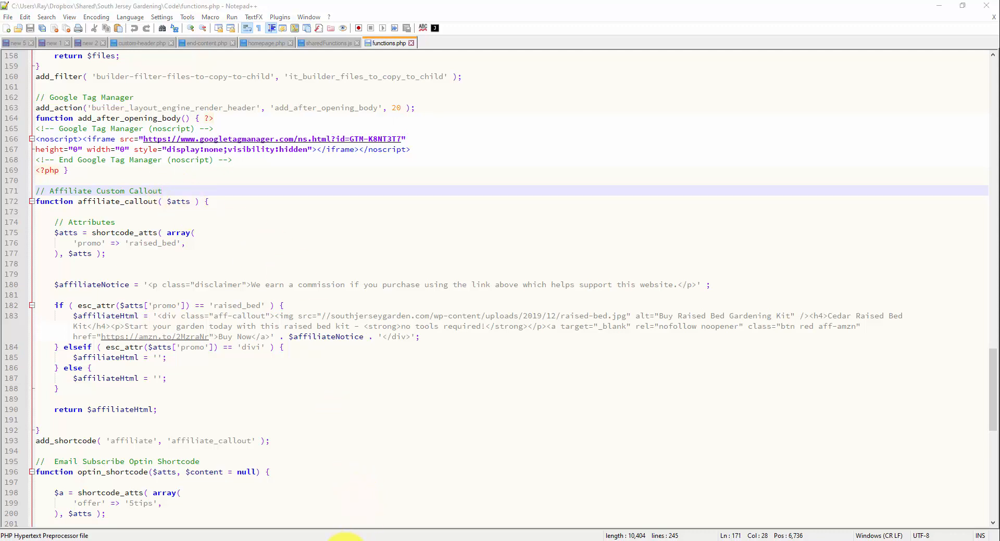
click(371, 516)
click(334, 9)
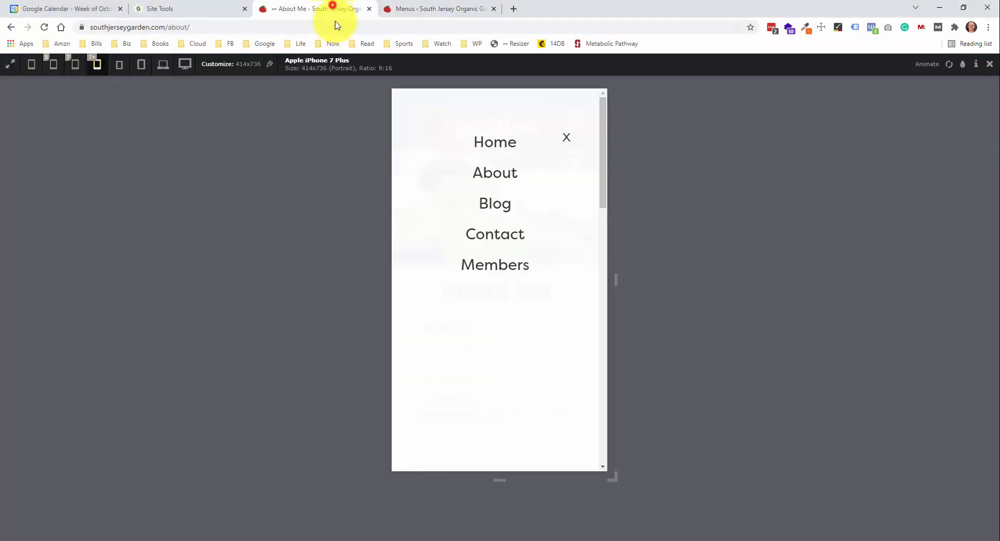
scroll(196, 257, down, 20)
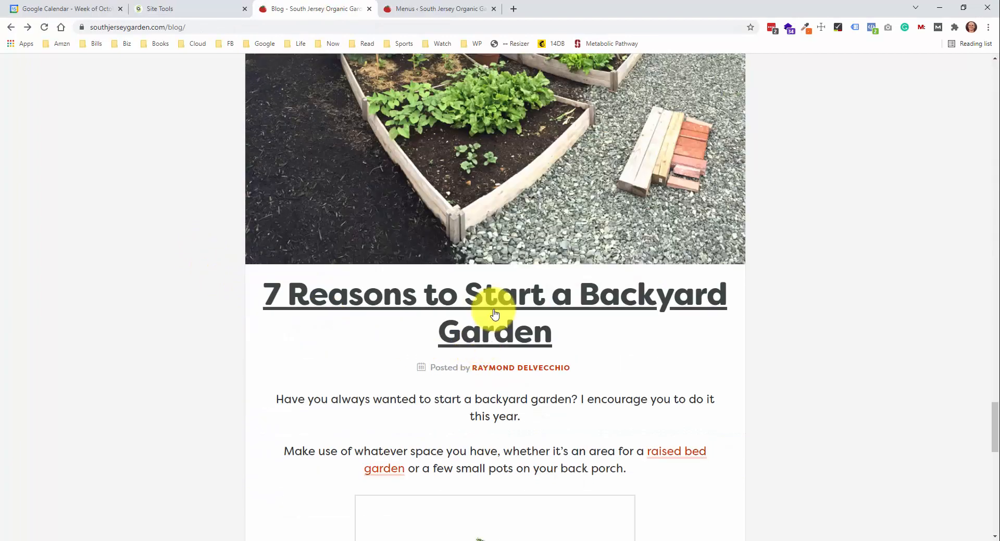
click(493, 308)
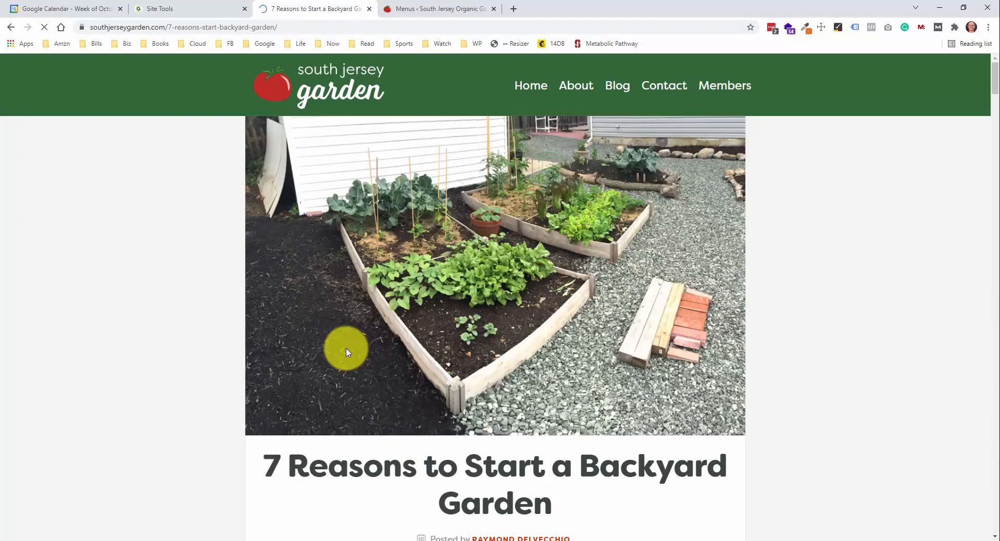
scroll(224, 292, down, 12)
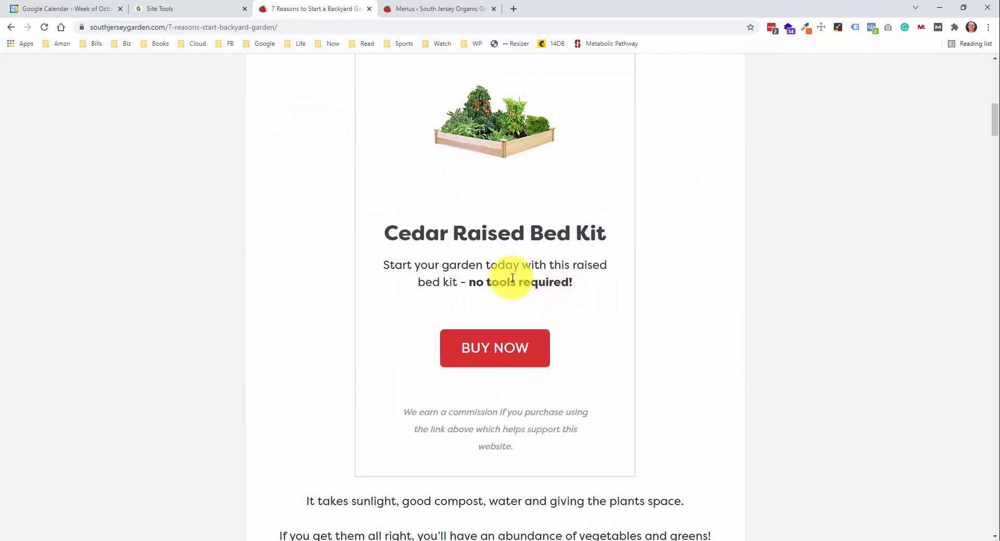
scroll(513, 277, up, 1)
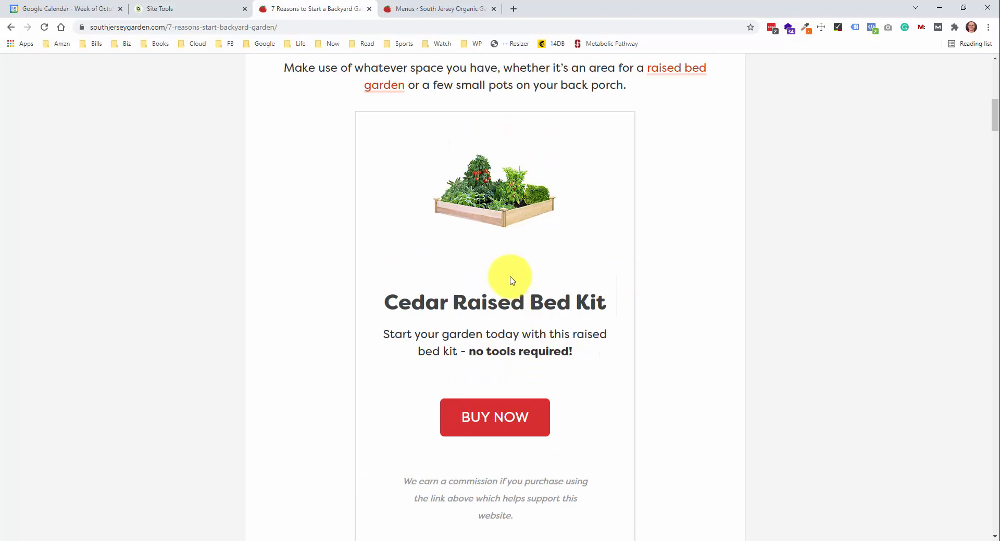
Switch to Notepad++ and highlight the Email Subscribe Optin Shortcode comment in functions.php
click(367, 540)
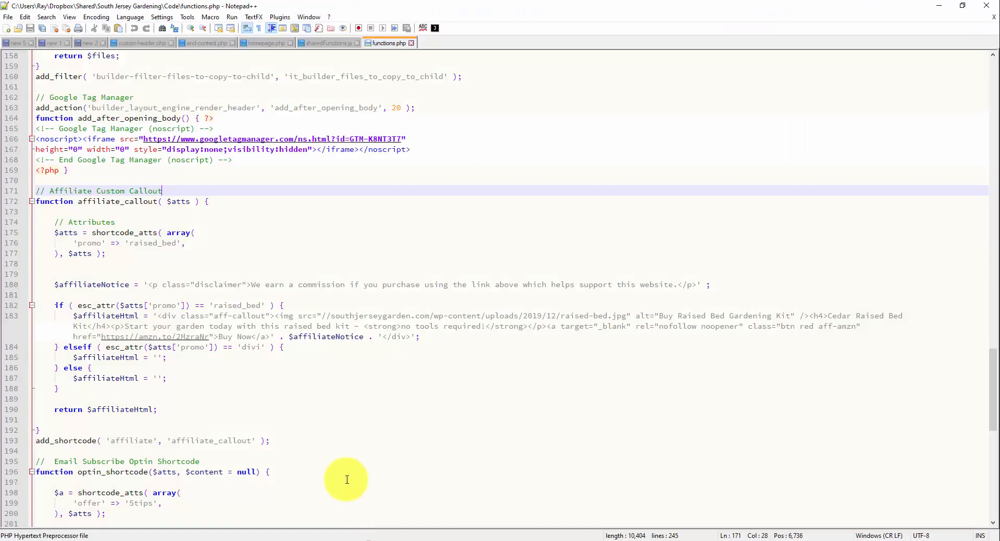
scroll(290, 310, down, 5)
scroll(284, 311, down, 5)
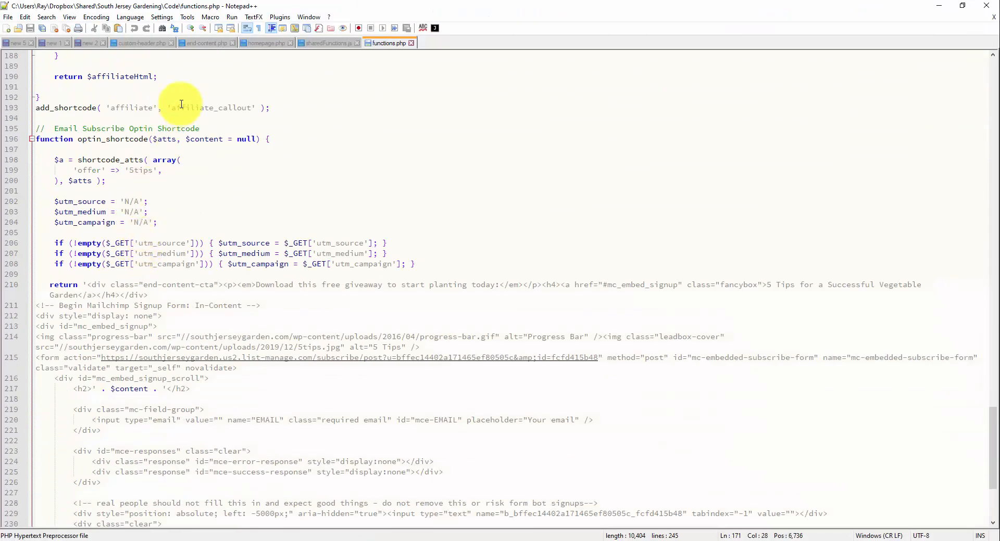
click(218, 126)
drag(218, 126, 30, 128)
click(201, 128)
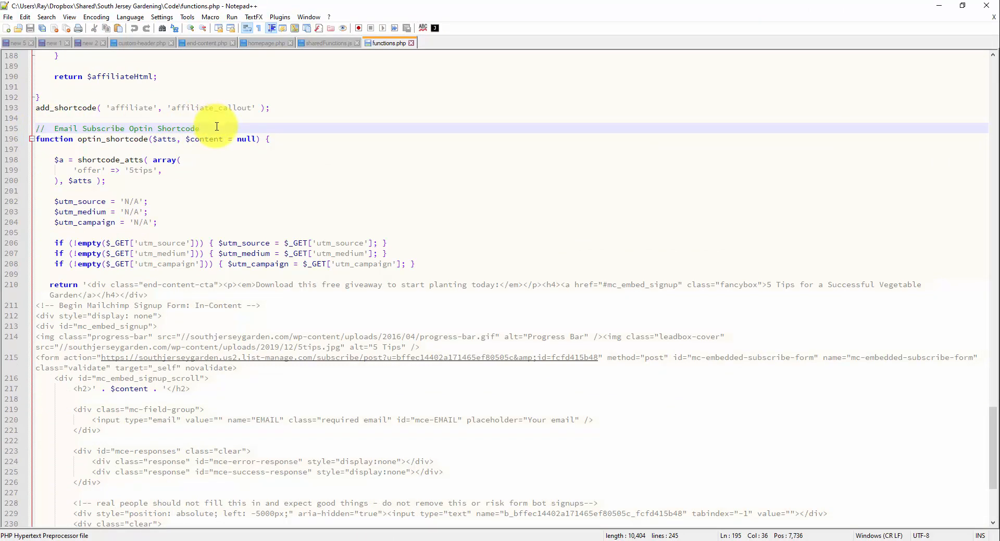
Highlight the returned Mailchimp signup form markup in functions.php's optin_shortcode function
scroll(253, 139, down, 3)
scroll(253, 139, down, 2)
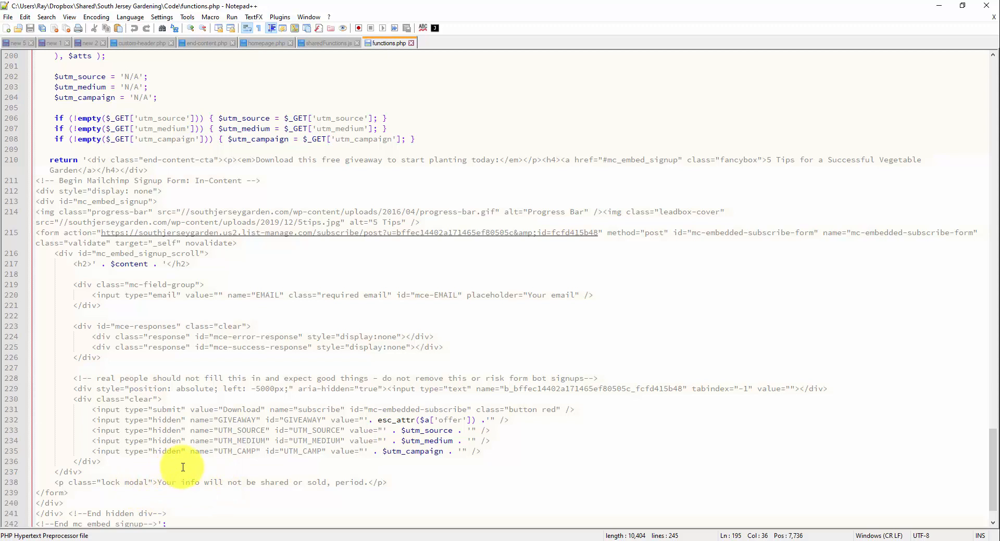
drag(86, 149, 168, 510)
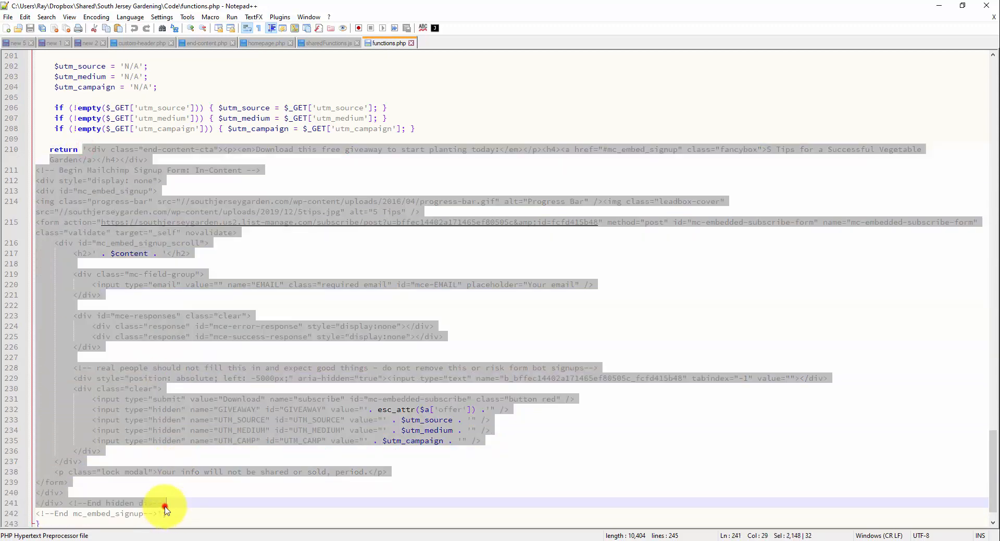
click(171, 504)
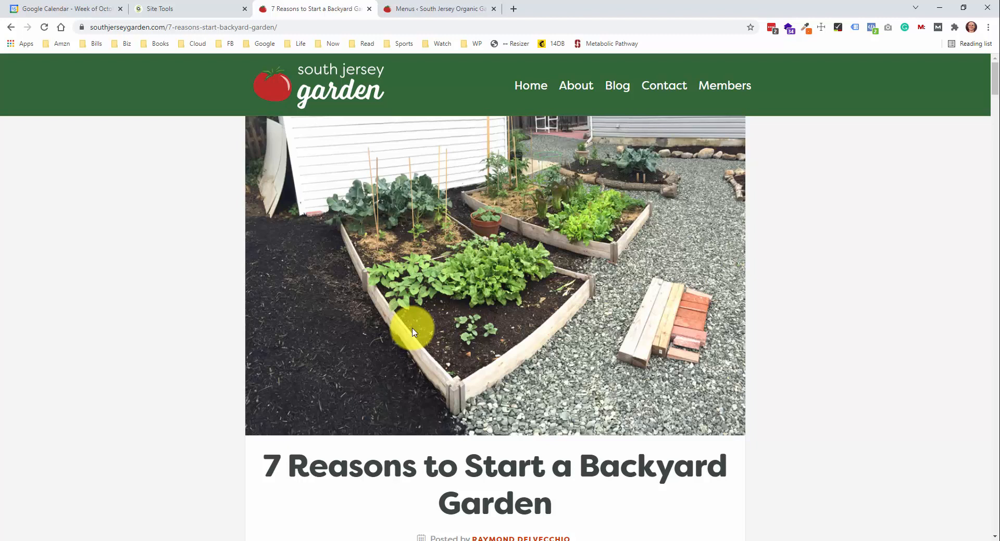
In Chrome, check the WordPress Menus screen, then return to the 7 Reasons to Start a Backyard Garden post and review its layout
click(419, 9)
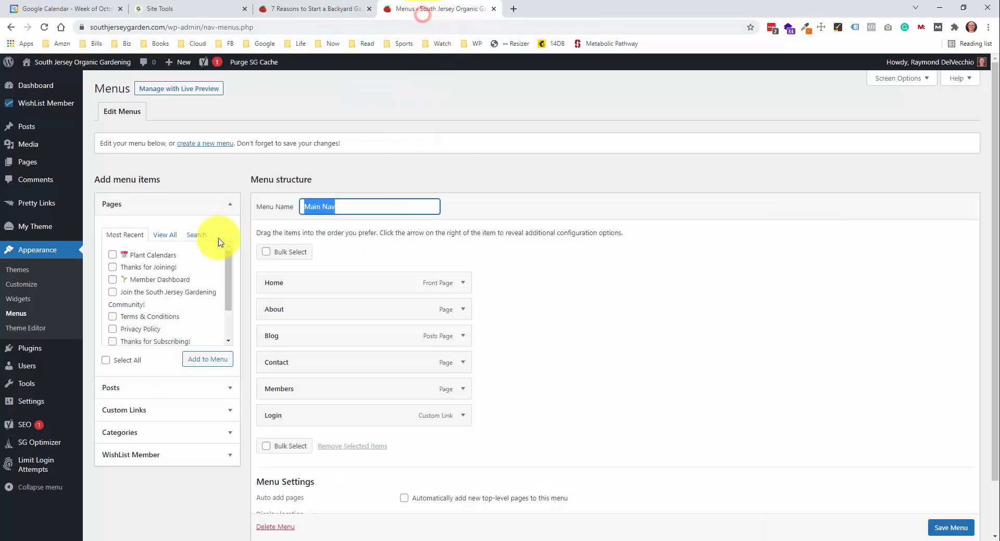
mouse_move(61, 232)
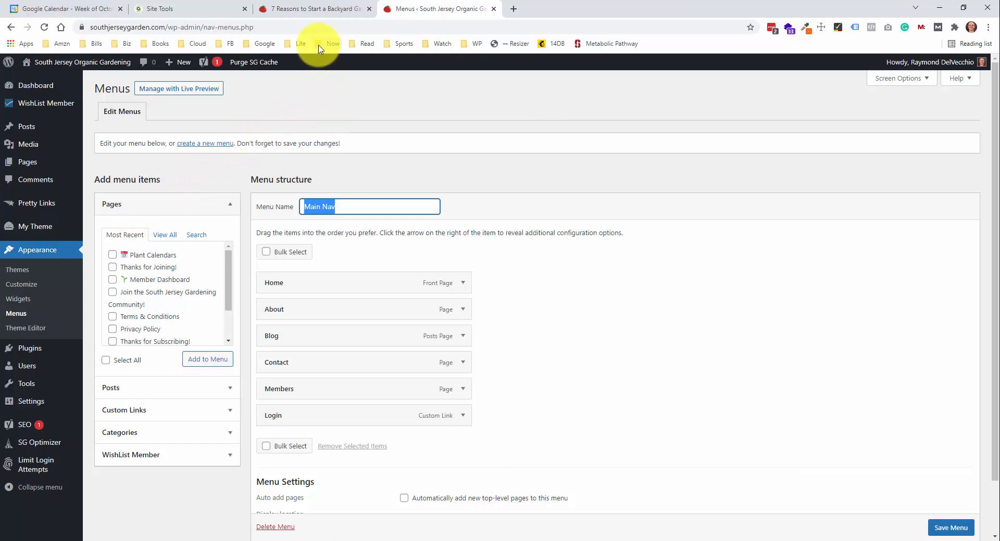
click(323, 11)
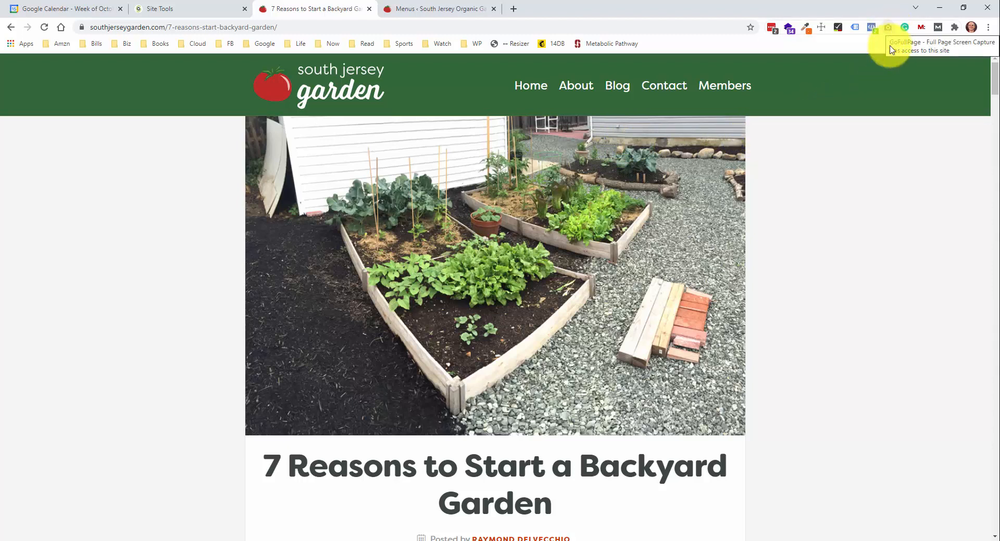
scroll(810, 135, down, 7)
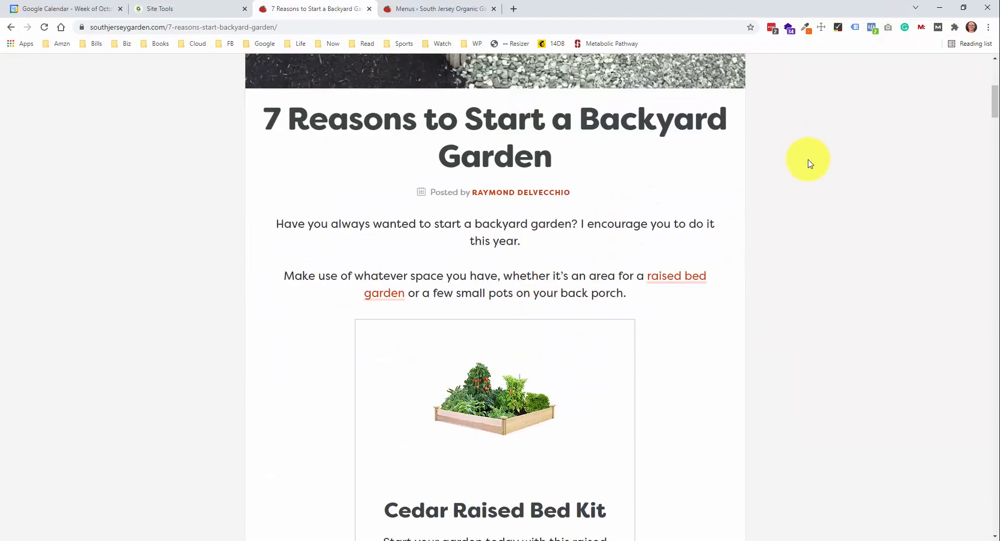
scroll(804, 172, up, 5)
scroll(804, 172, up, 3)
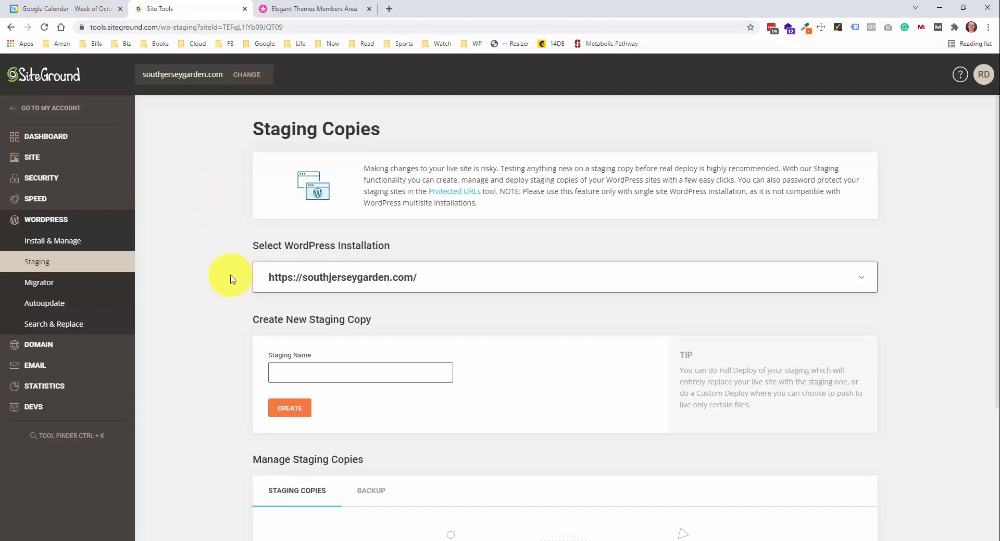
Create a SiteGround staging copy of southjerseygarden.com named Divi Theme, without including any of the additional non-WordPress items
click(300, 373)
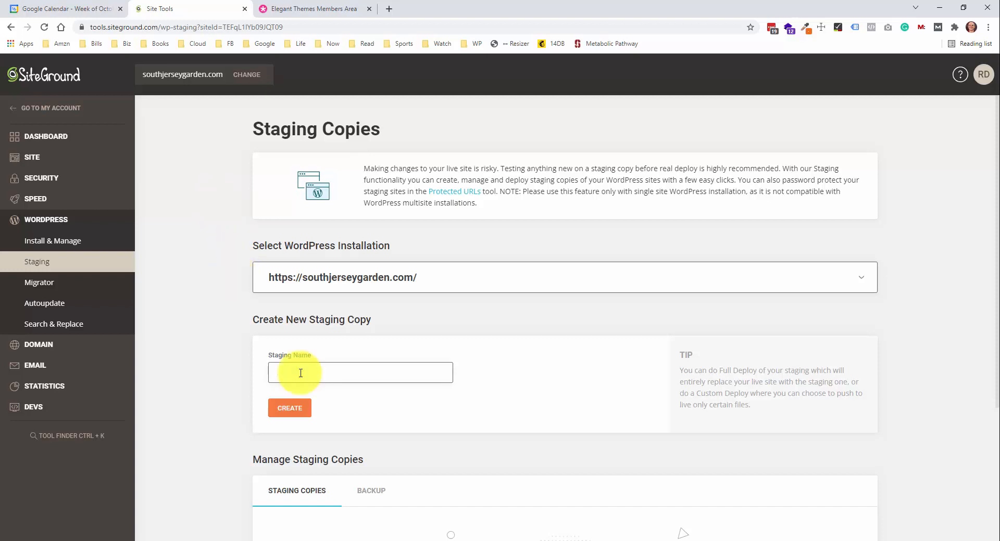
text(Div)
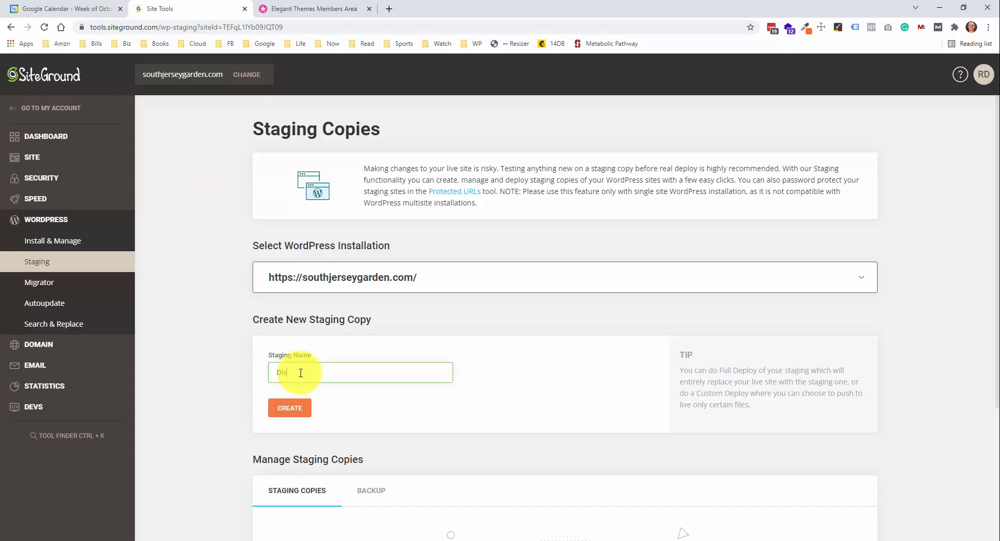
text(i Theme)
click(289, 408)
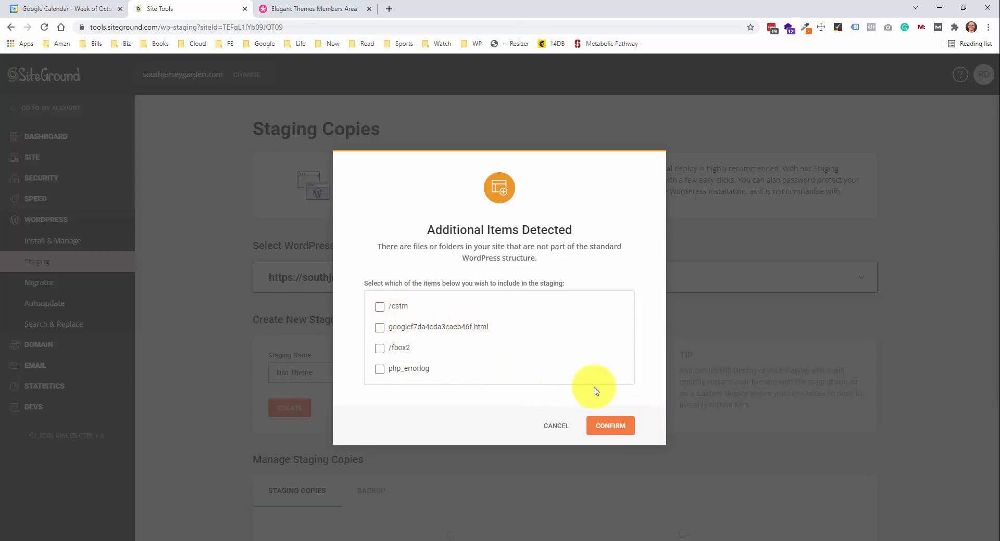
click(609, 426)
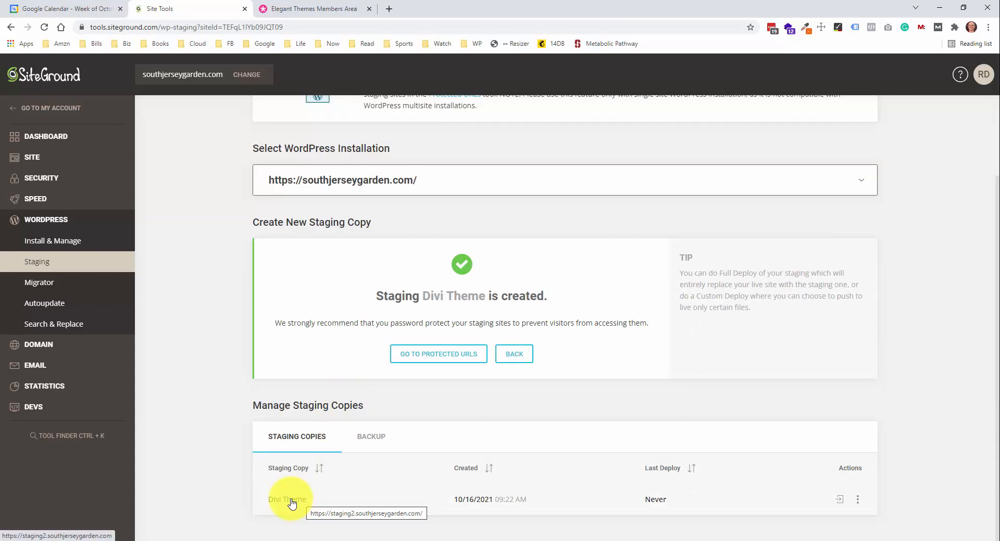
Open the Divi Theme staging site to check how it loads, and return to SiteGround Site Tools
click(291, 501)
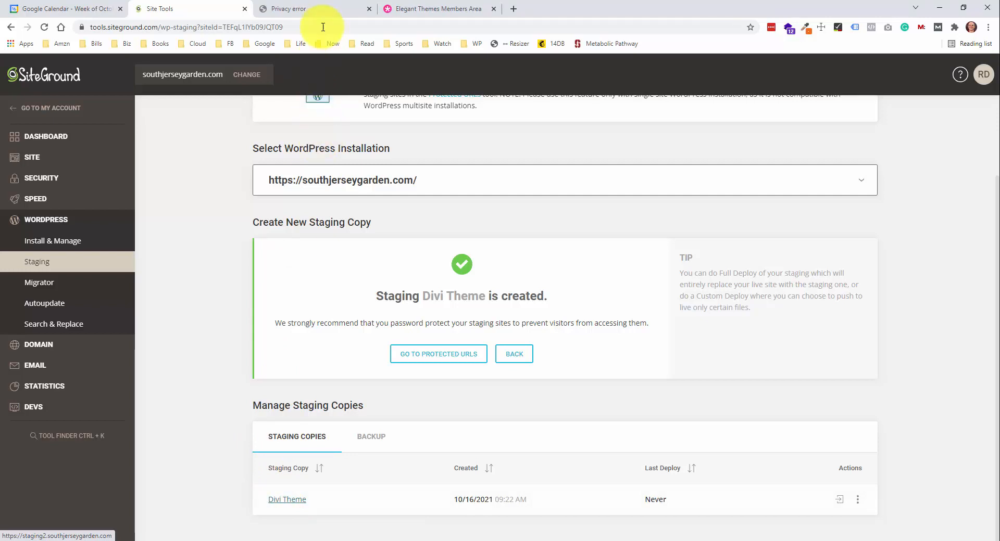
click(323, 10)
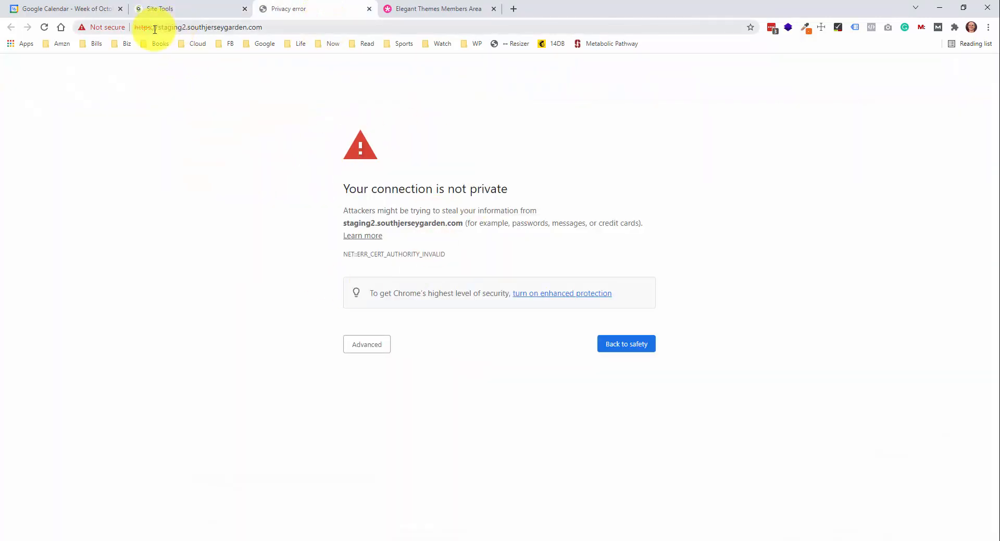
click(216, 10)
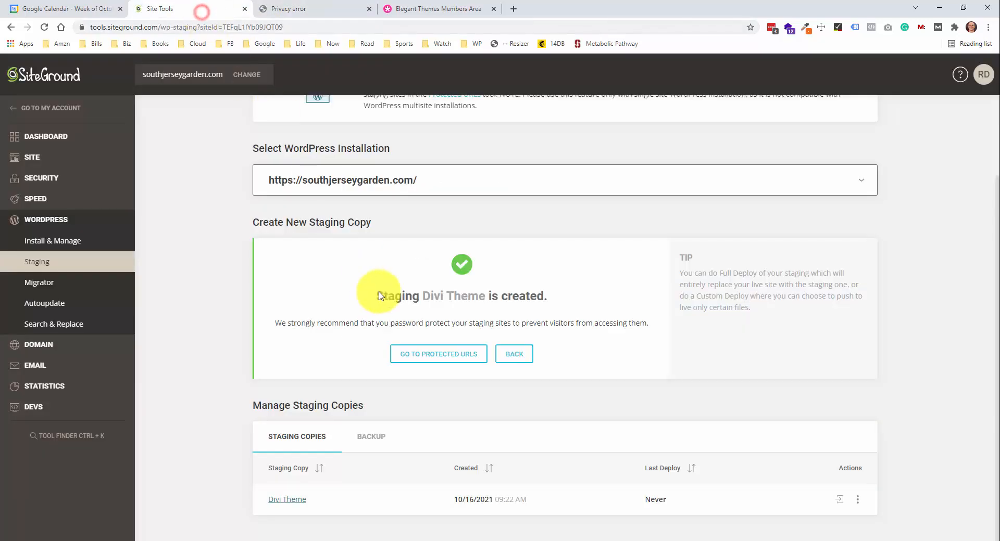
Install a Let's Encrypt SSL certificate for staging2.southjerseygarden.com in the SSL Manager
click(68, 185)
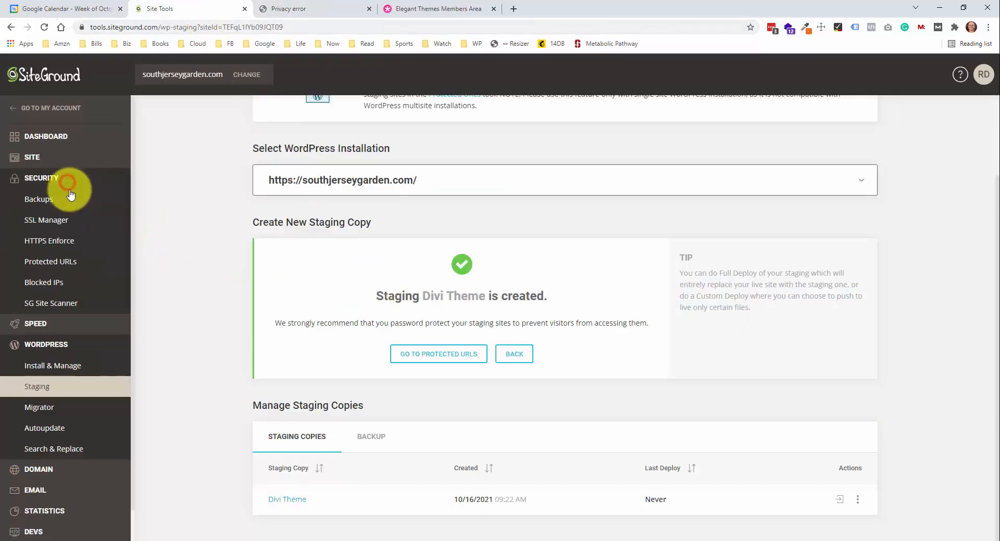
click(71, 221)
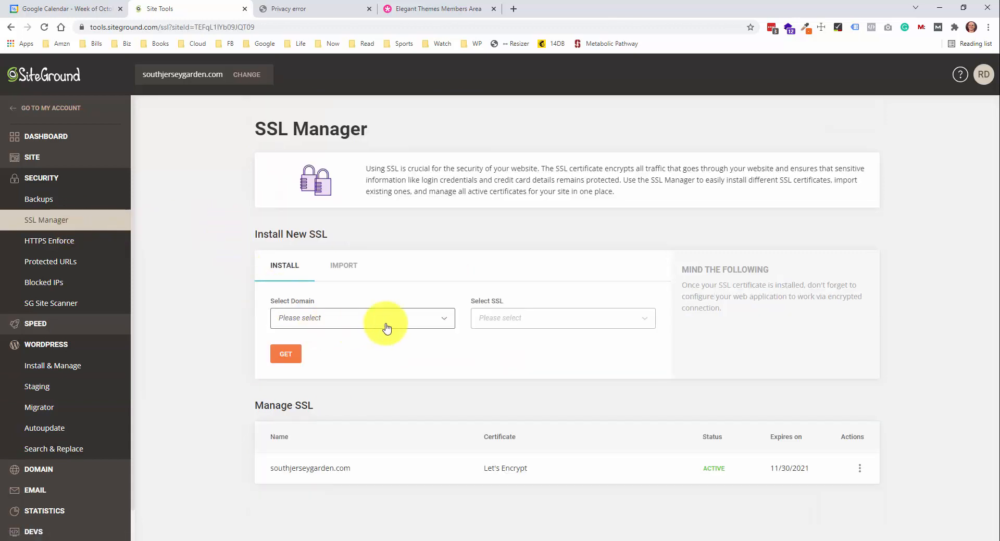
click(427, 317)
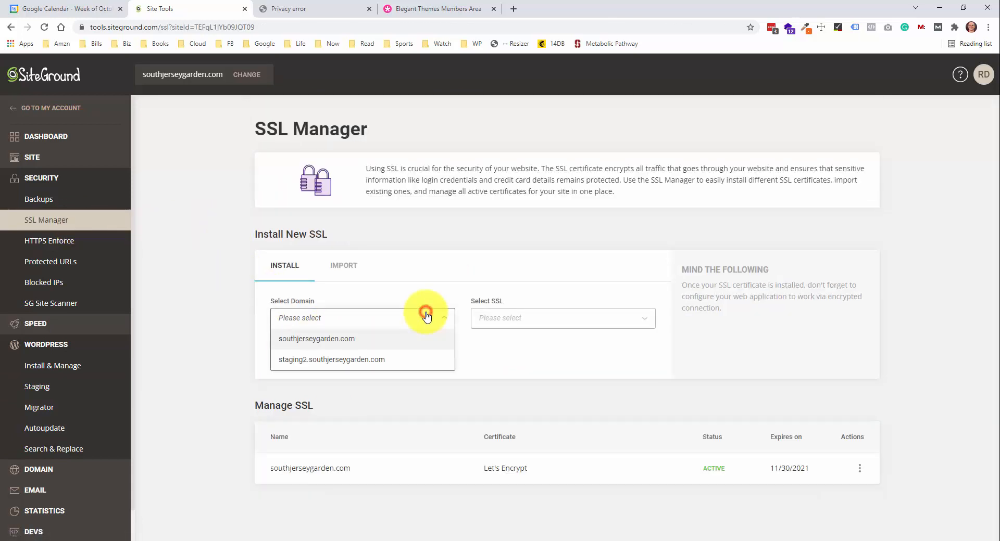
click(379, 363)
click(285, 359)
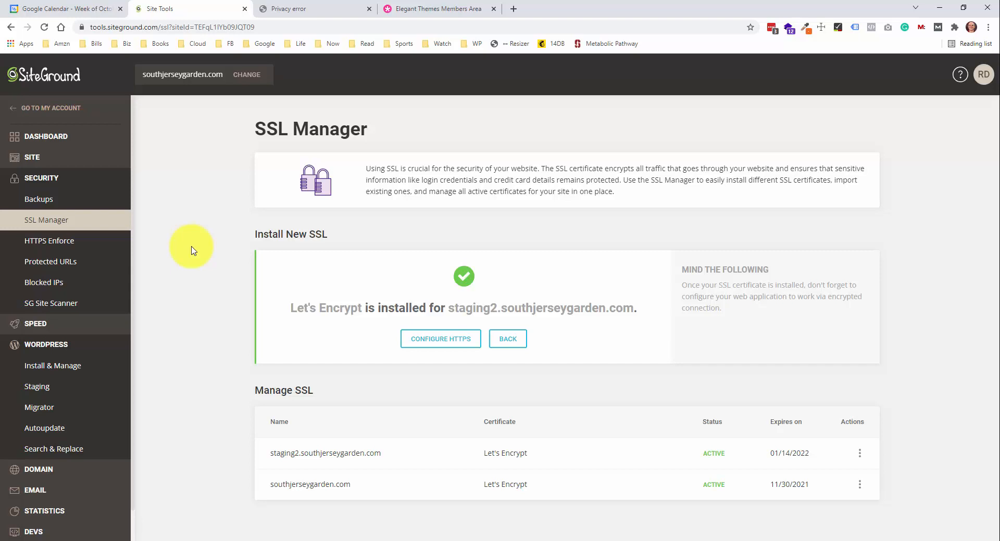
Reload the staging2.southjerseygarden.com page and look through the staging home page
click(289, 16)
right_click(108, 127)
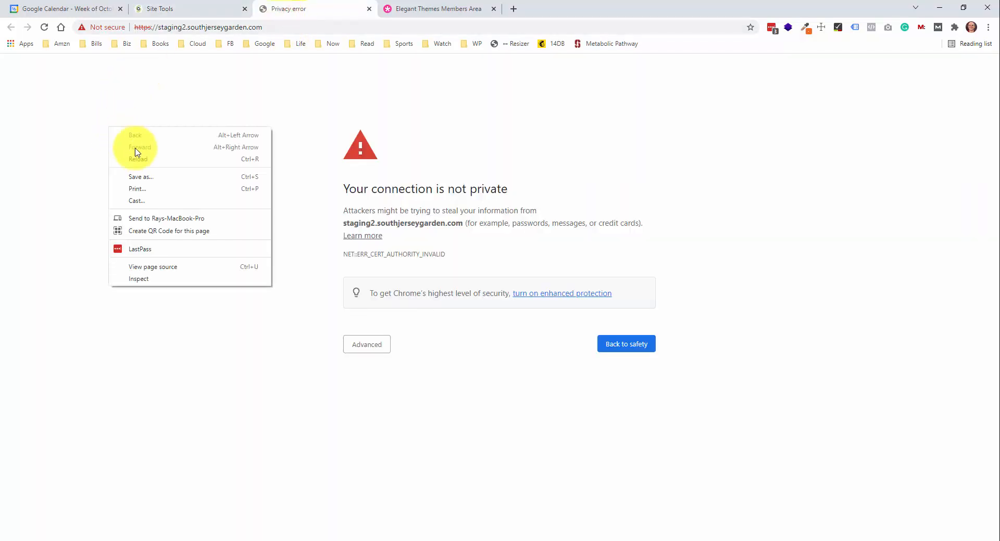
click(139, 159)
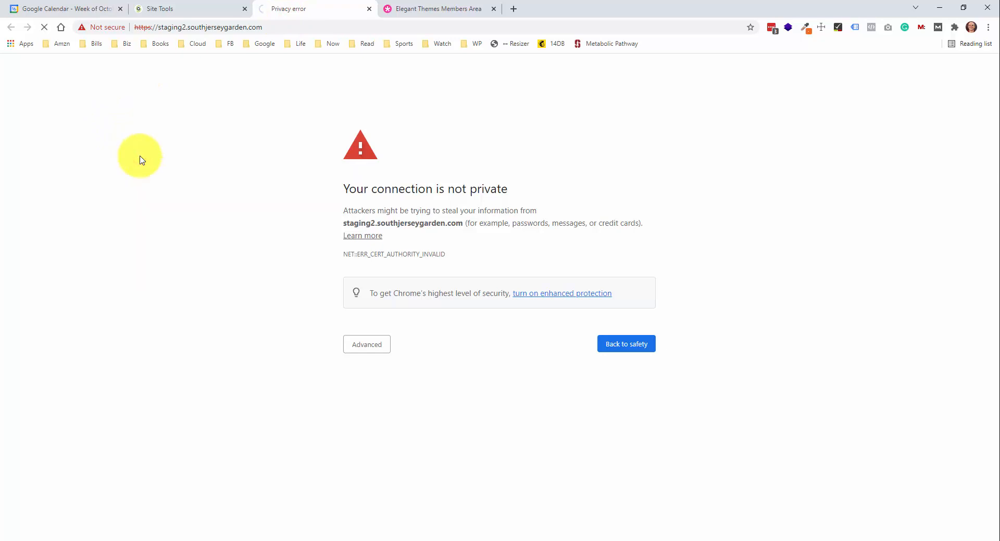
scroll(139, 159, down, 15)
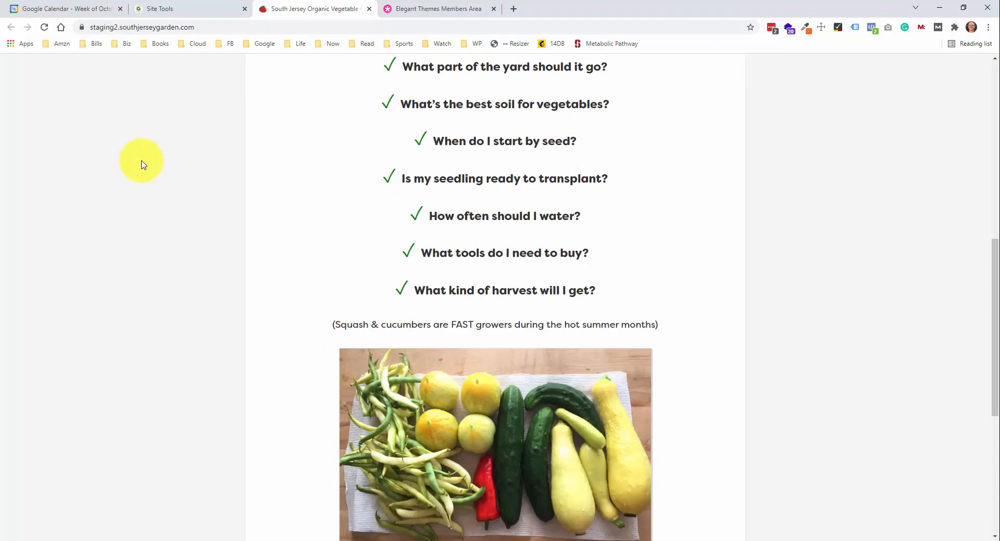
scroll(144, 165, up, 15)
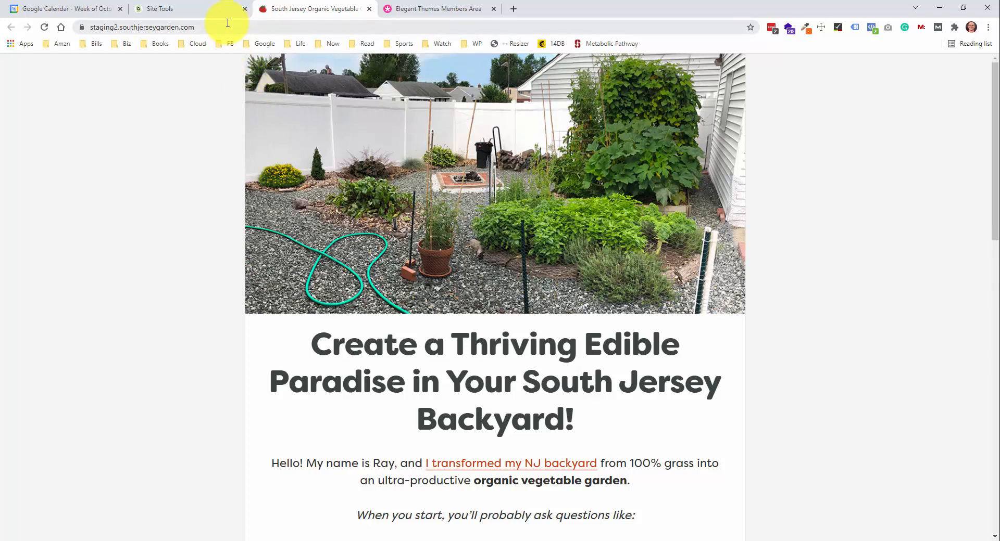
Log in to the staging site's WordPress admin at /wp-admin with the prefilled credentials and open its installed themes
click(227, 23)
click(232, 24)
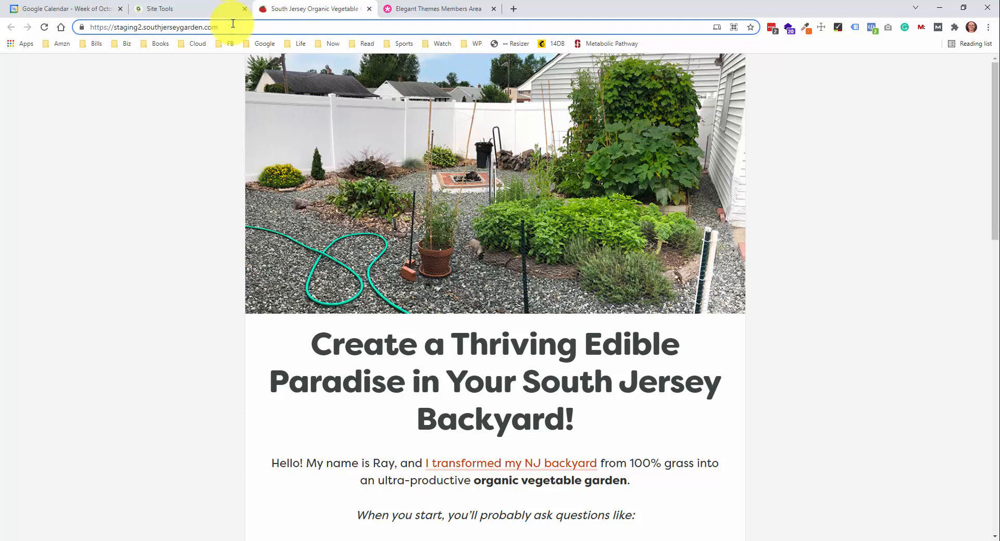
text(/wp-a)
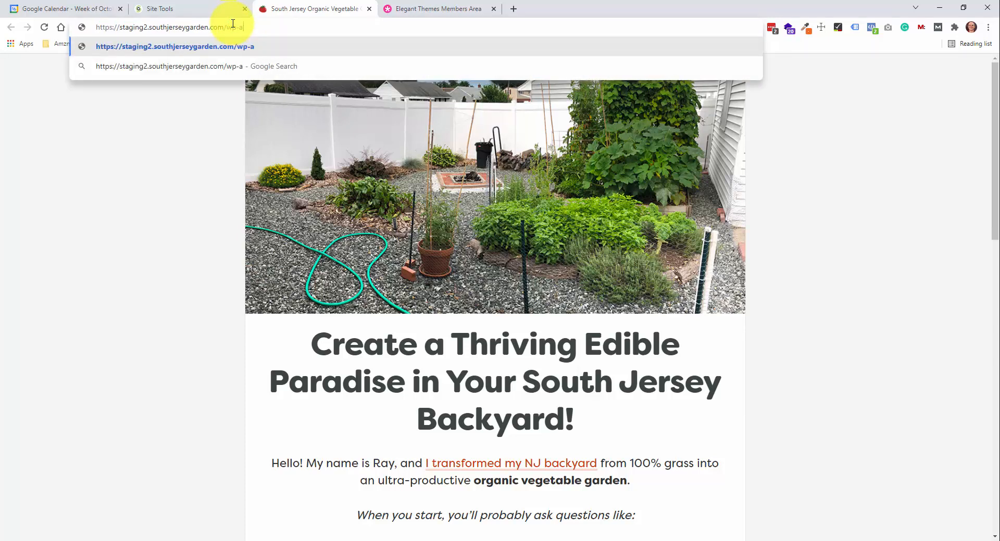
text(dmin)
key(Return)
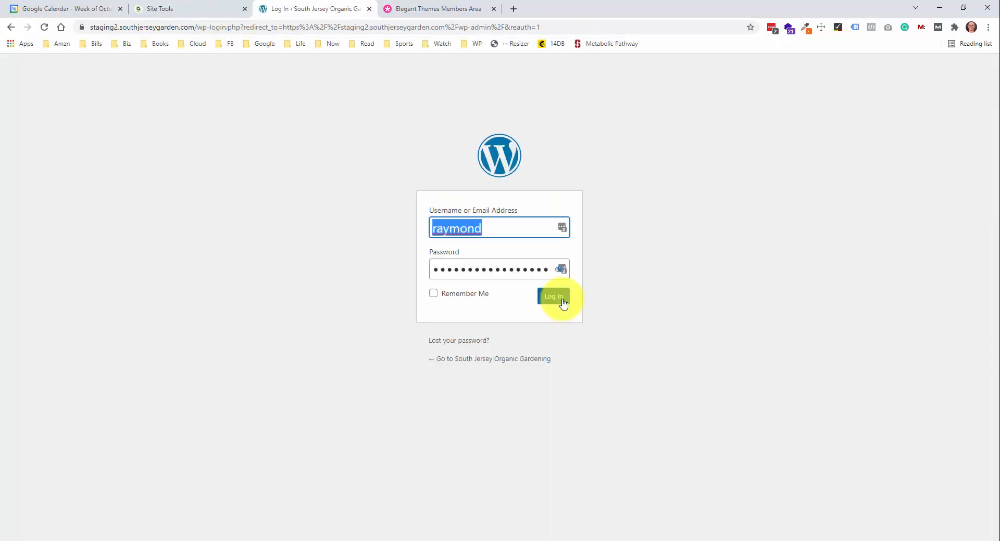
click(560, 297)
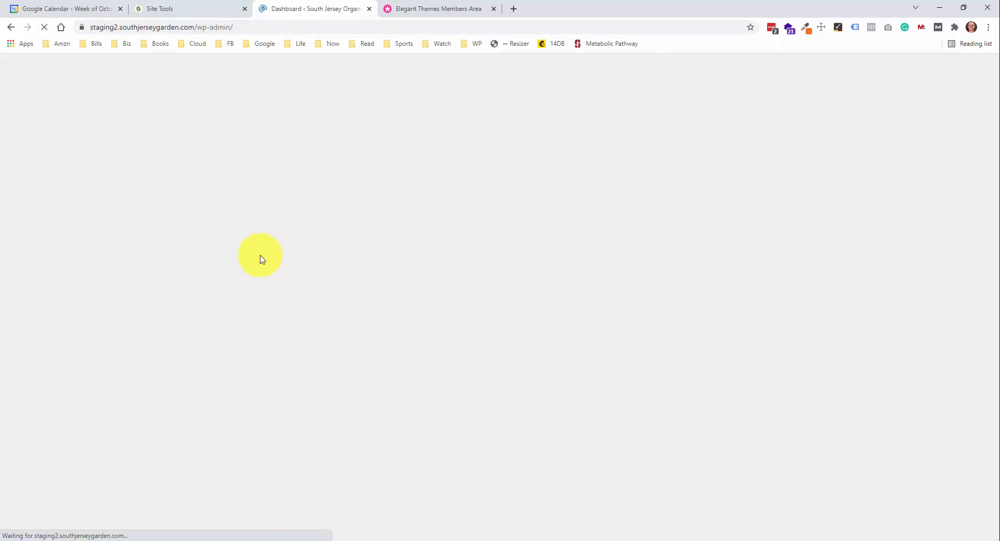
mouse_move(65, 295)
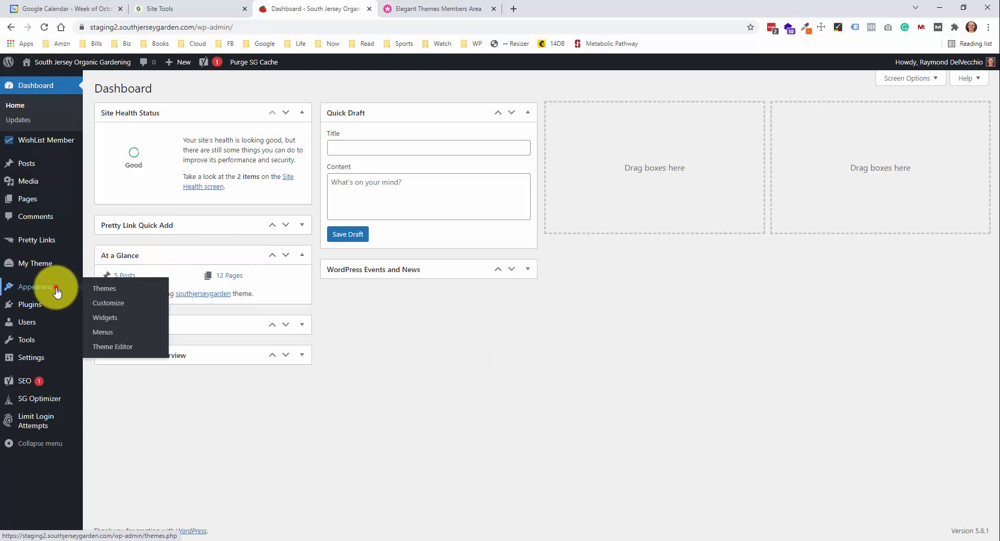
click(62, 290)
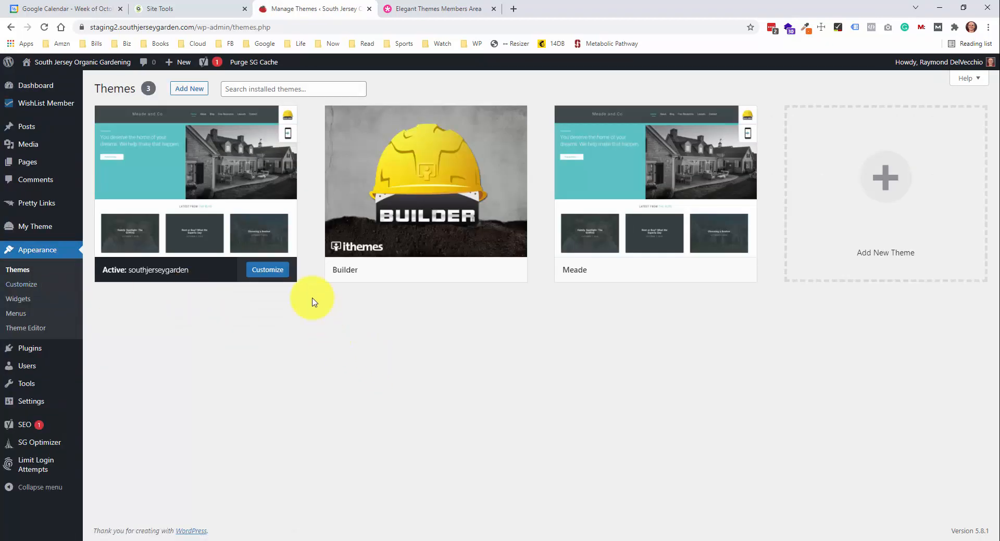
Download the Divi theme from the Elegant Themes members area and look over the other available products
click(447, 11)
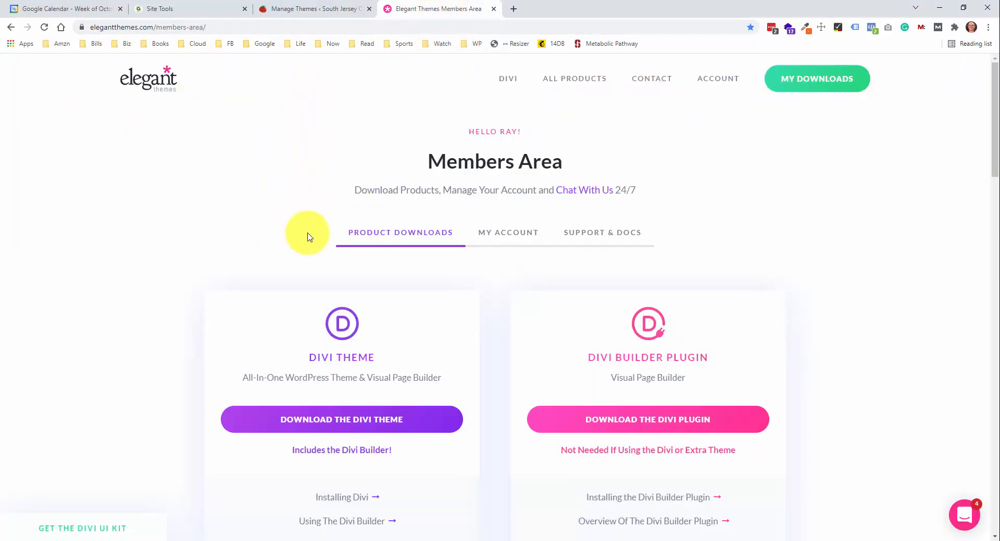
scroll(307, 237, down, 1)
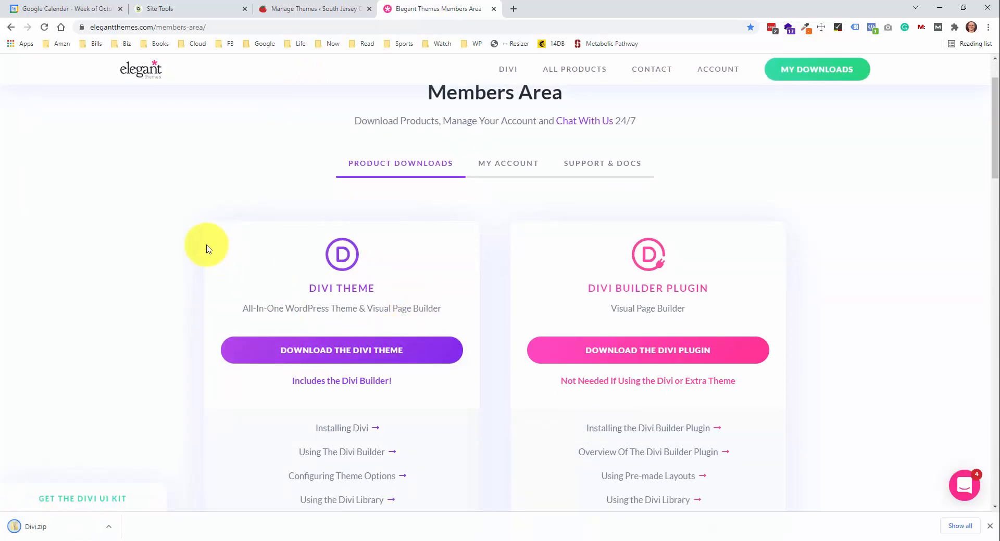
scroll(205, 248, down, 1)
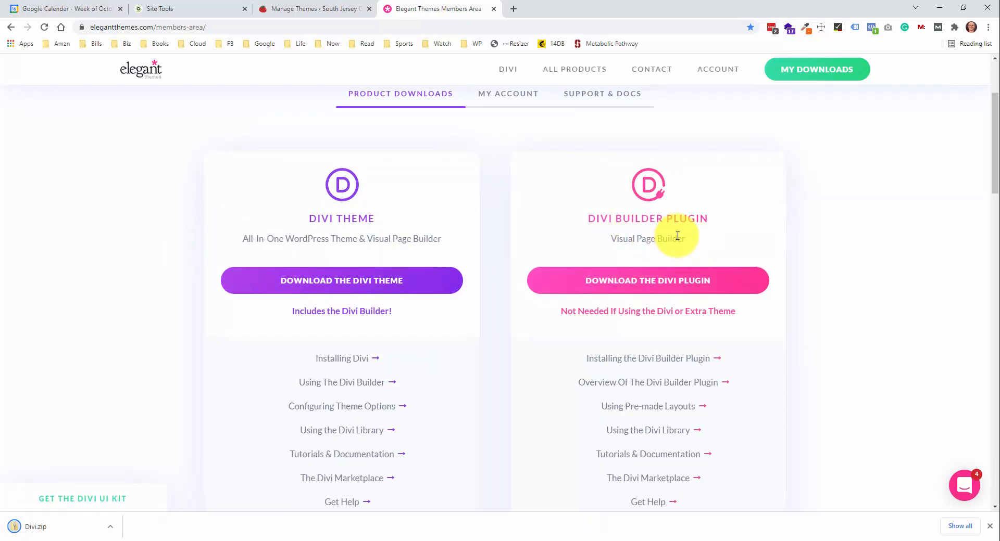
scroll(676, 235, down, 8)
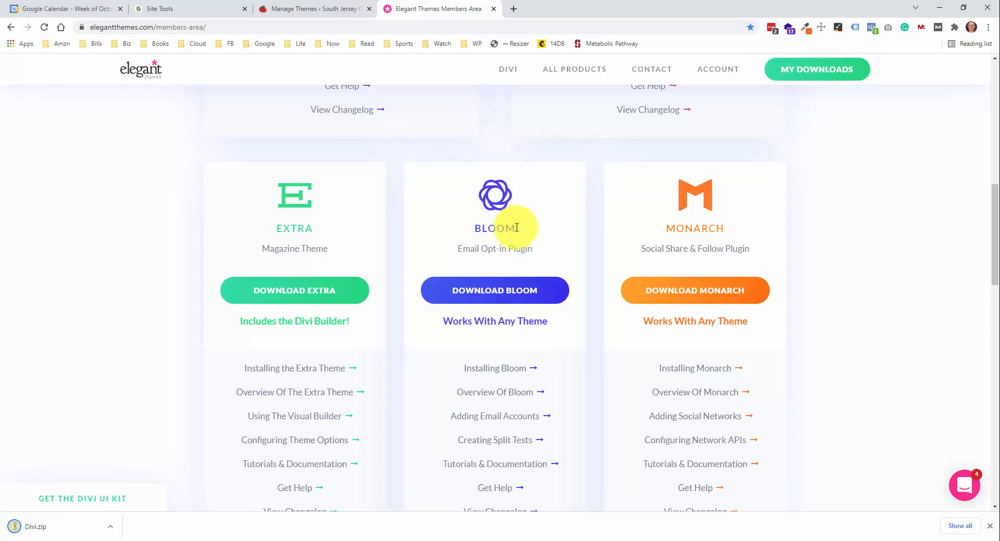
scroll(515, 229, up, 10)
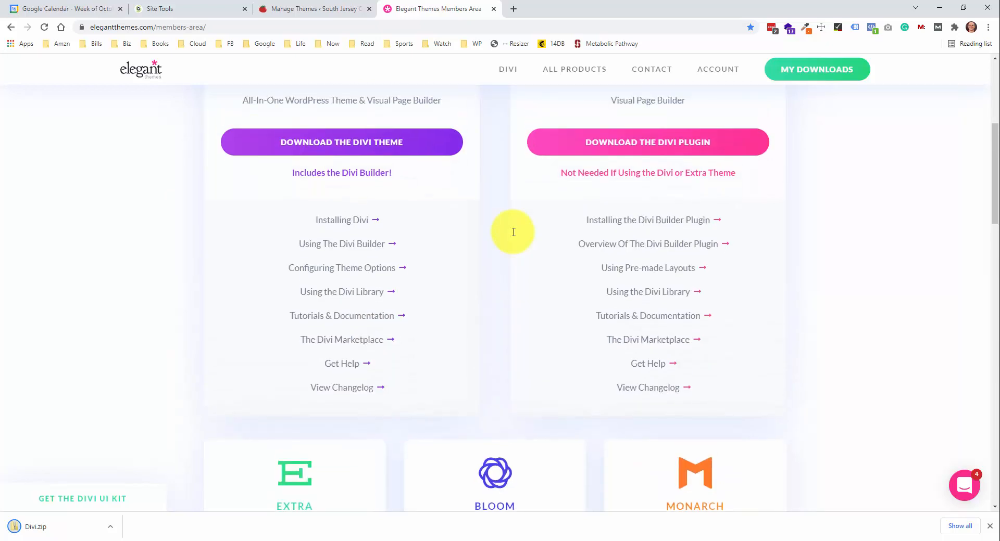
Upload Divi.zip as a new theme on the staging WordPress site and install it
click(291, 9)
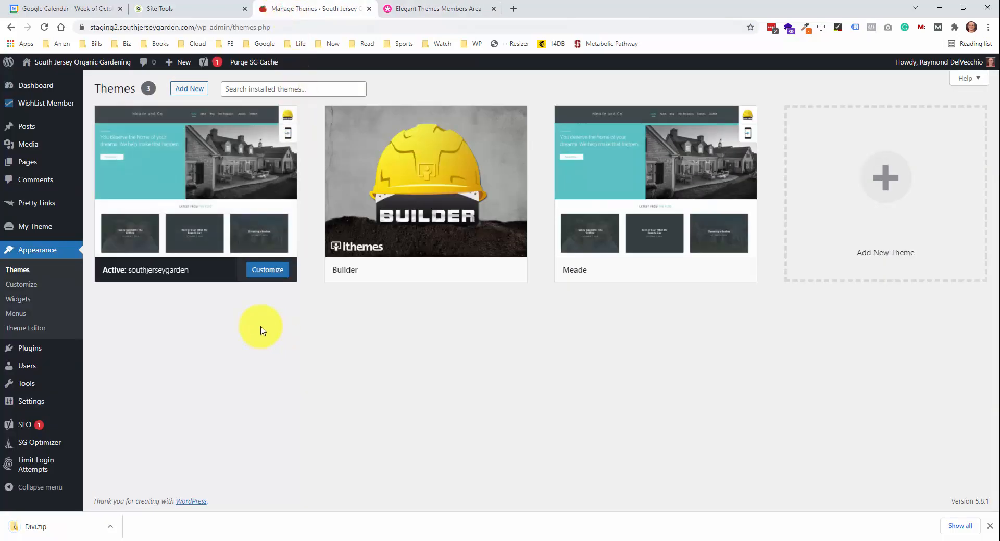
click(189, 90)
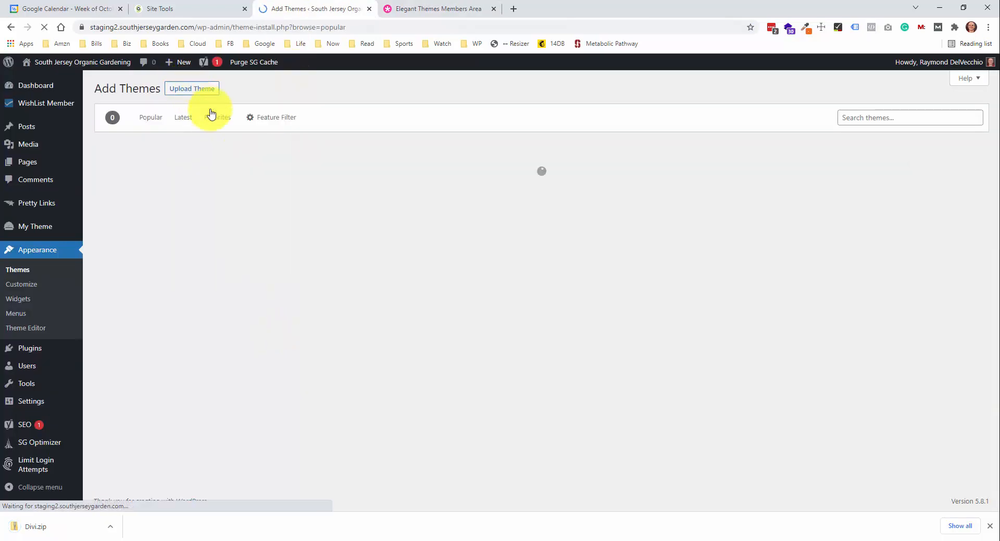
click(204, 89)
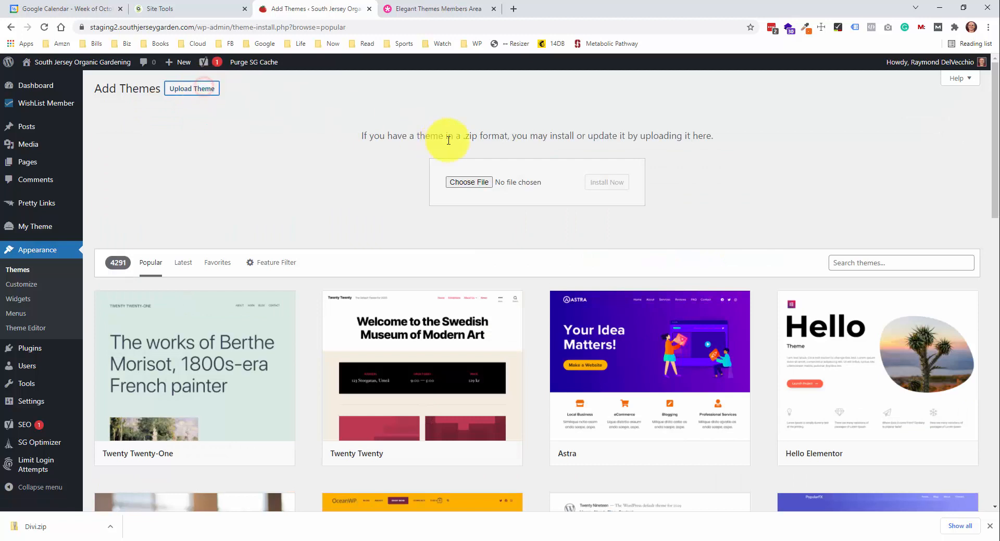
click(469, 182)
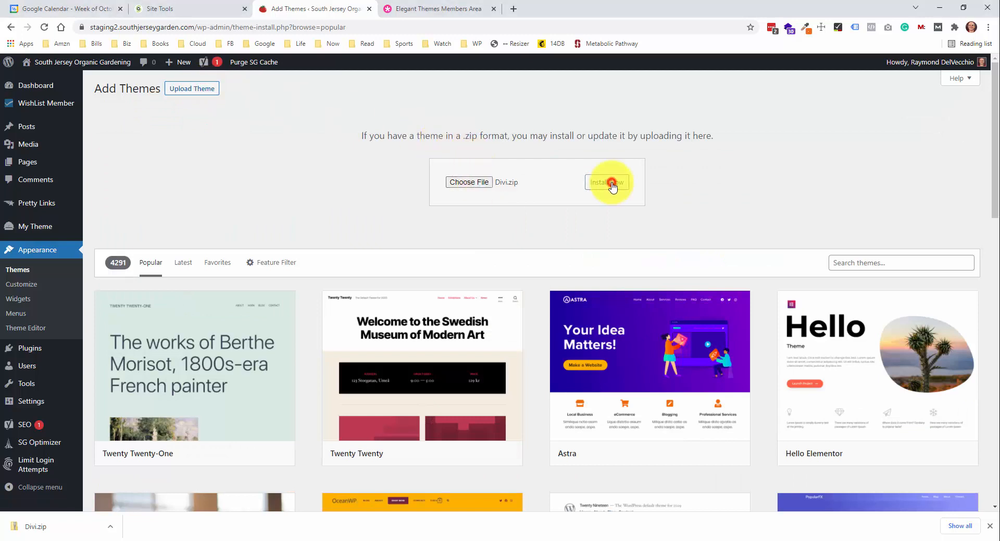
click(611, 184)
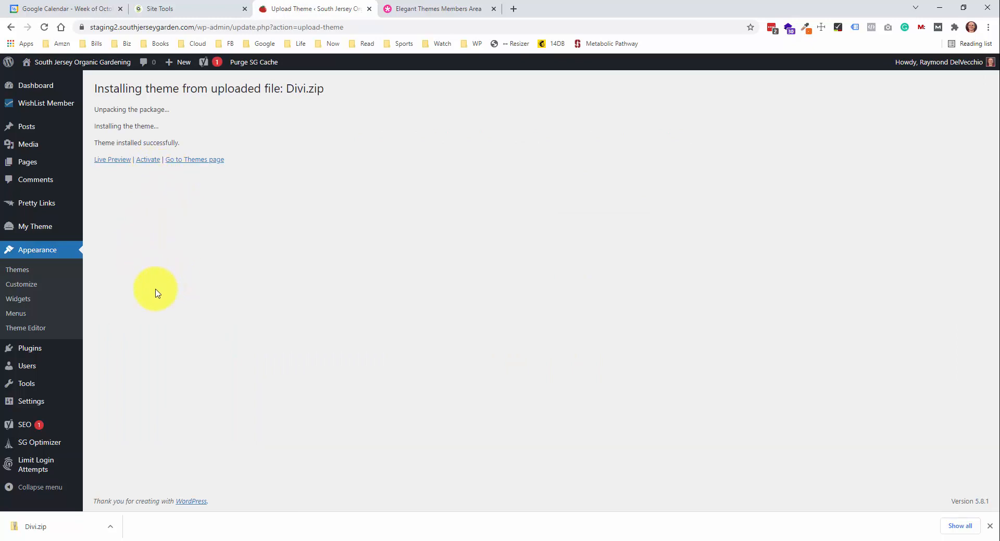
Search new plugins for "child theme", then install and activate Child Theme Configurator
click(45, 349)
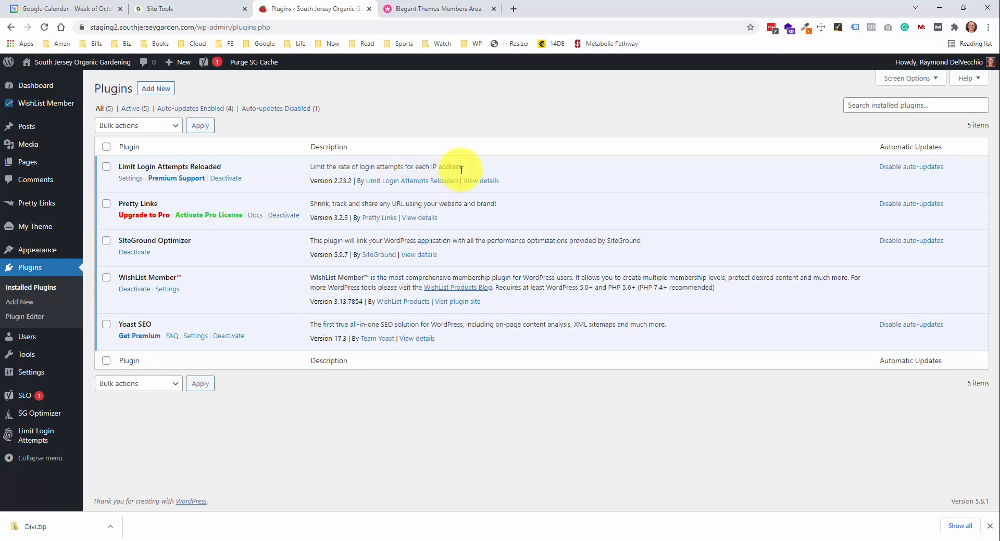
click(156, 89)
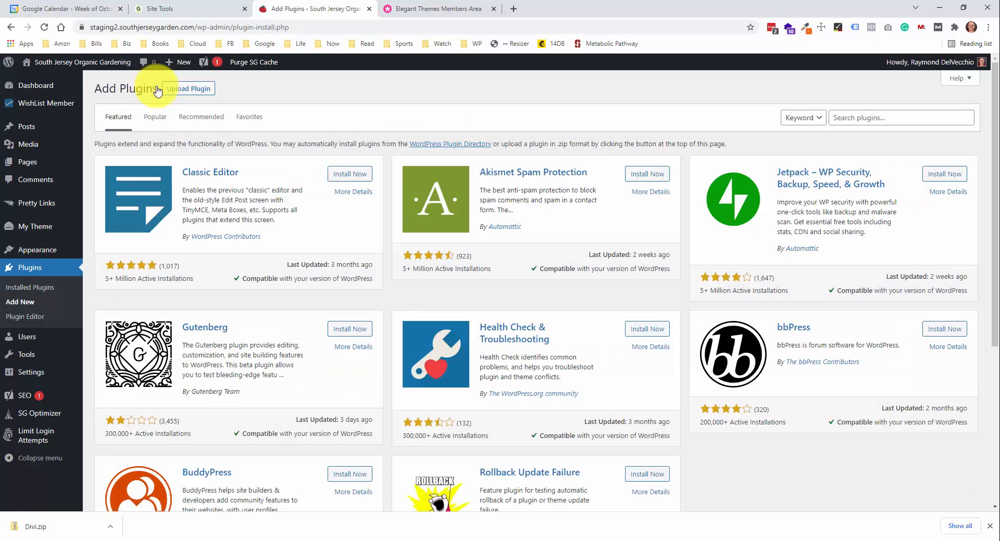
click(888, 120)
text(child theme)
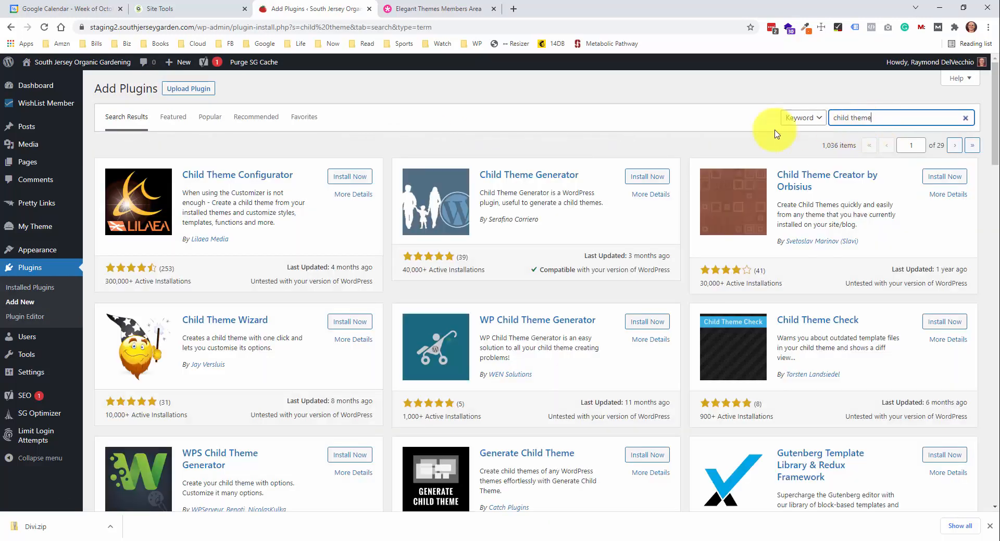
click(338, 177)
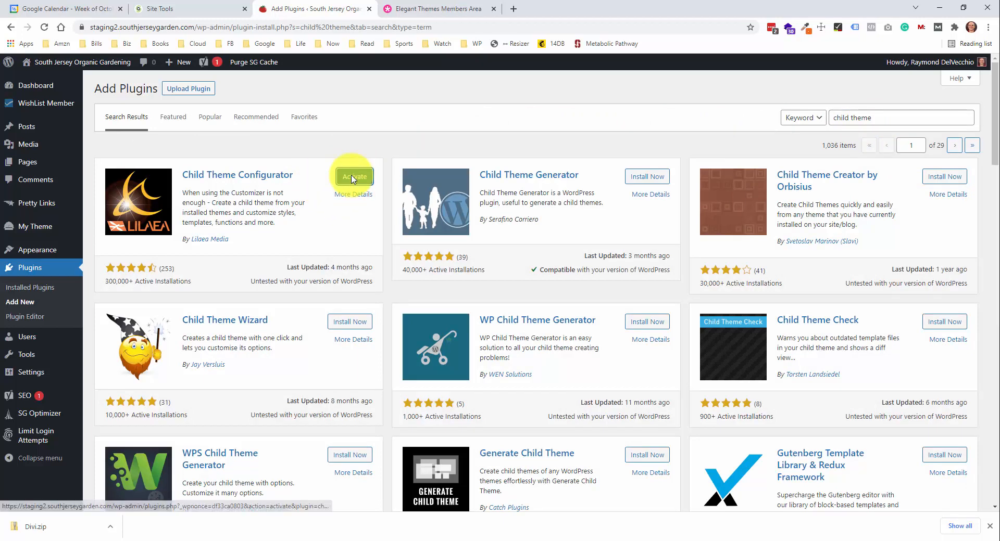
click(352, 178)
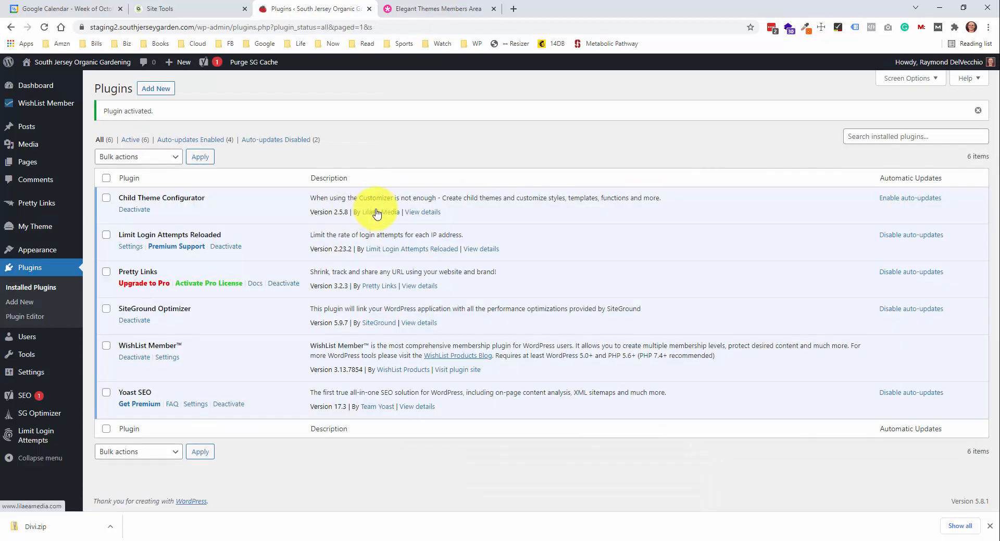
Open the Child Theme Configurator, choose to create a new child theme with Divi as the parent, and analyze it
mouse_move(29, 355)
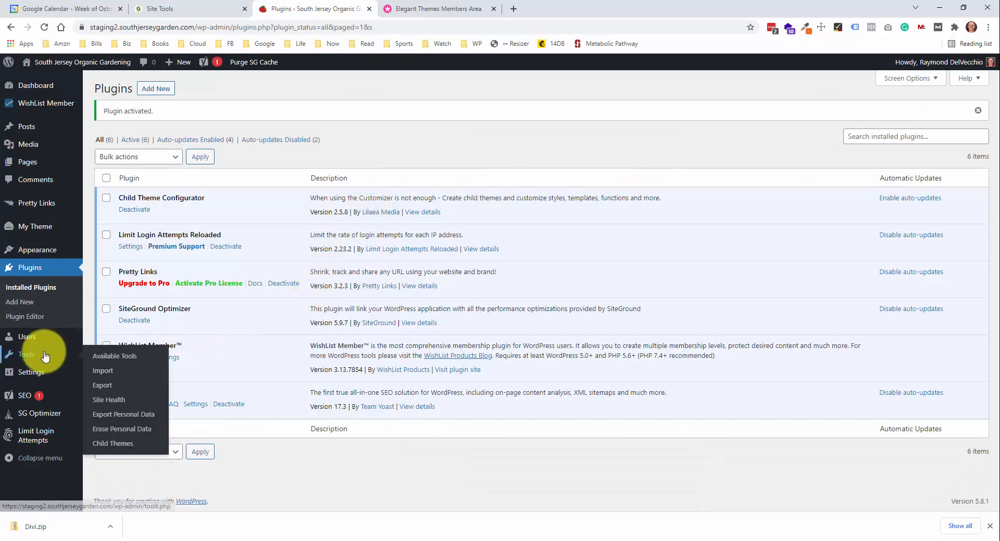
click(99, 443)
click(299, 208)
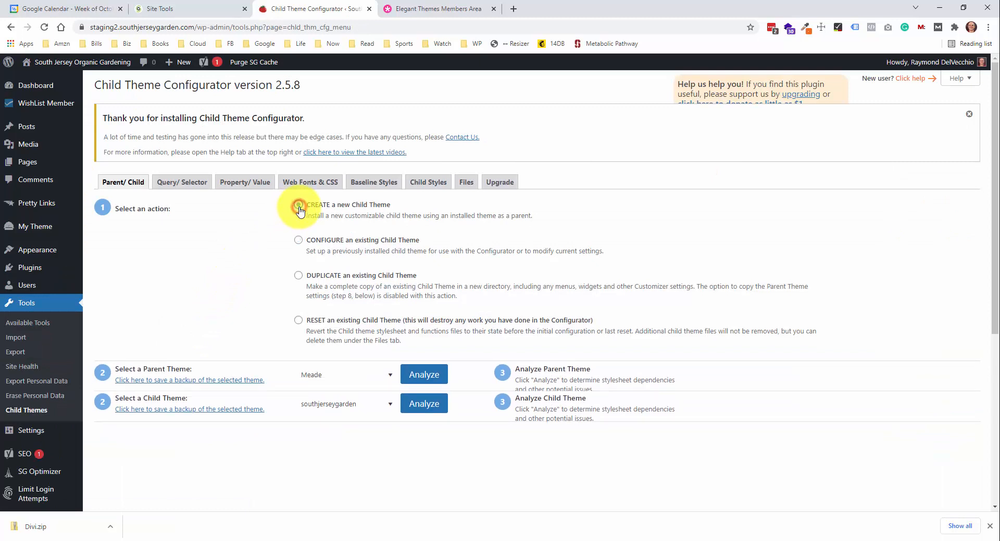
click(381, 379)
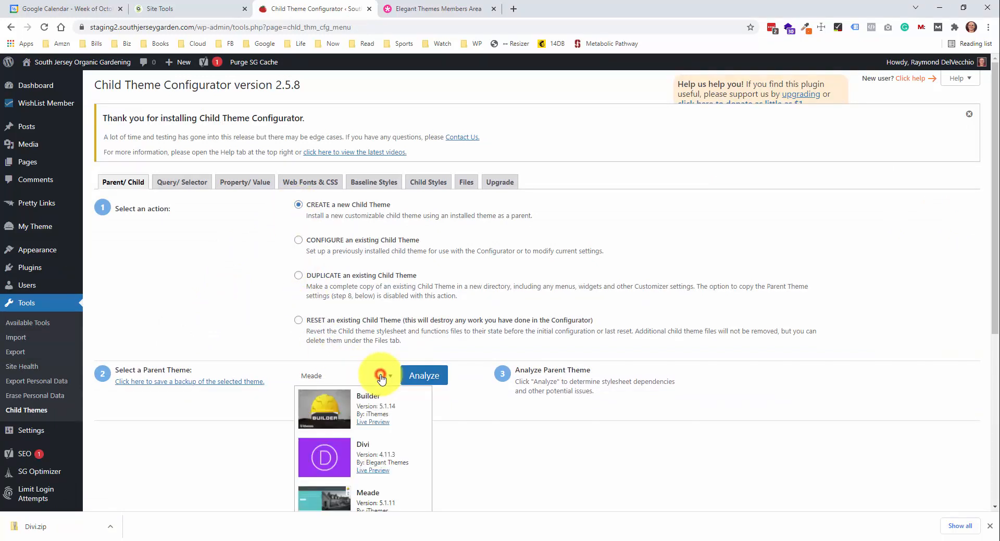
click(323, 465)
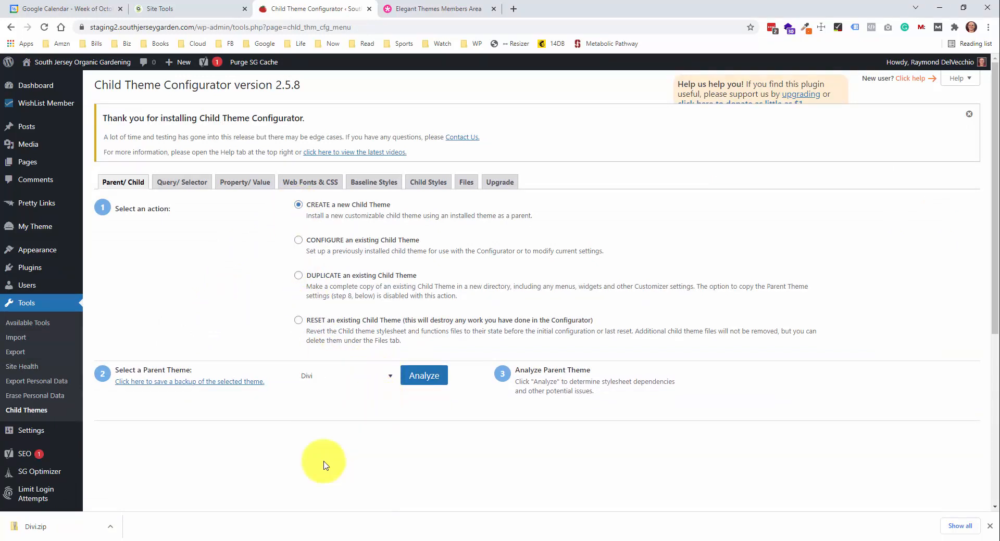
click(426, 378)
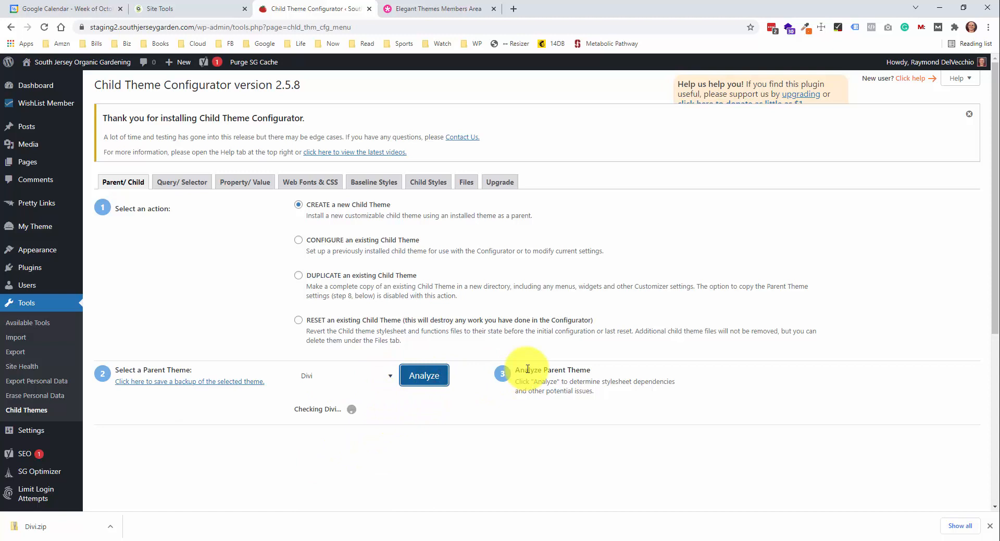
Name the new theme directory Divi-sjg and set the child theme's name to Divi SJG
scroll(527, 369, down, 2)
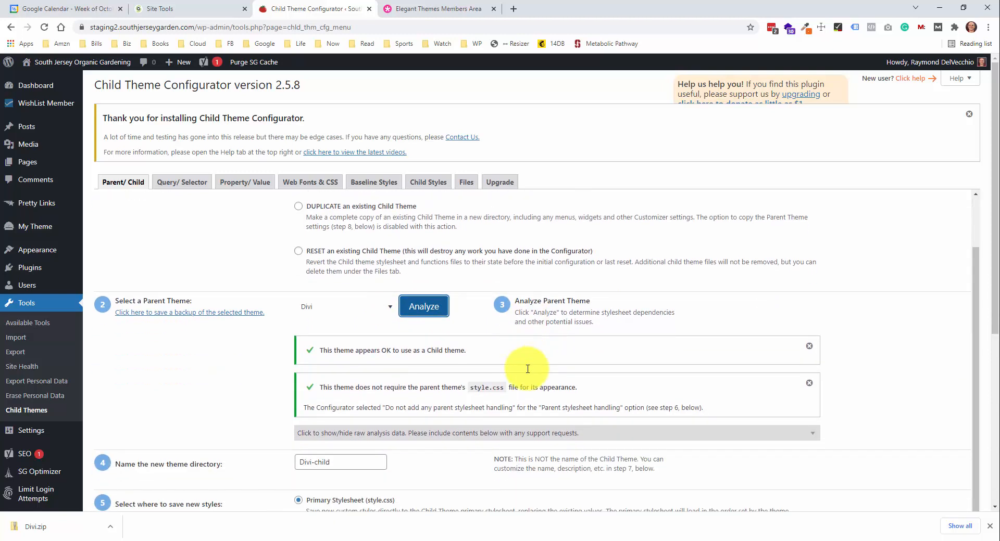
scroll(527, 370, down, 2)
click(349, 389)
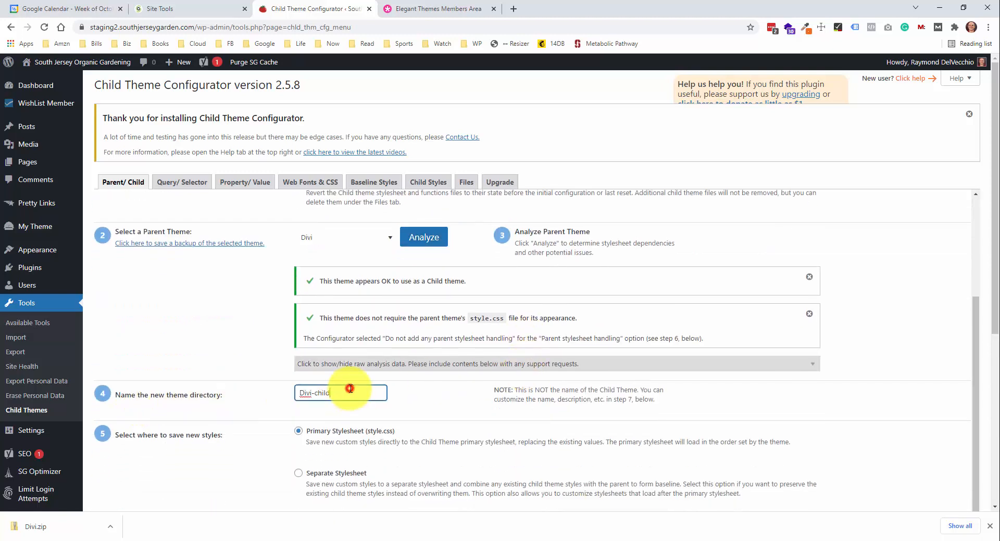
double_click(349, 389)
scroll(350, 389, down, 2)
scroll(351, 389, down, 8)
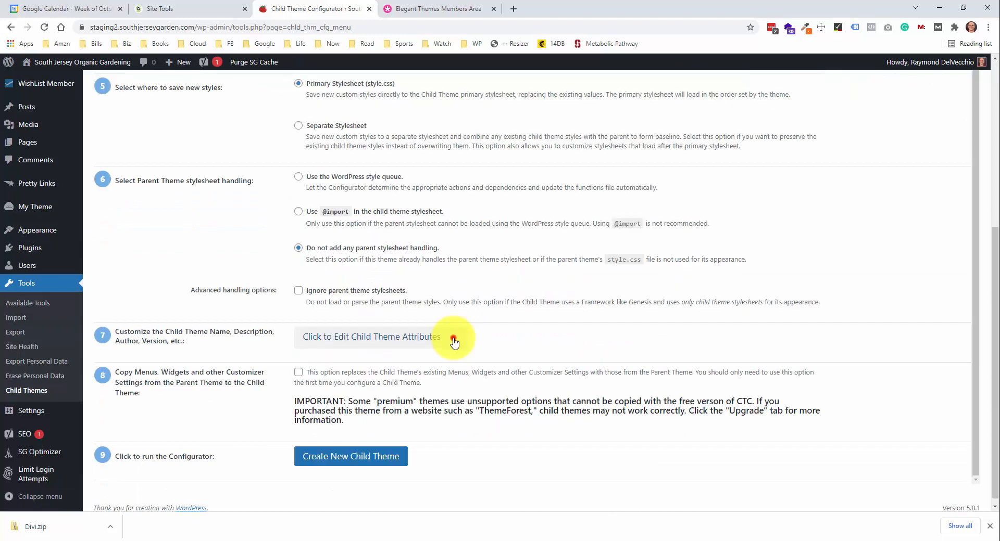
click(452, 339)
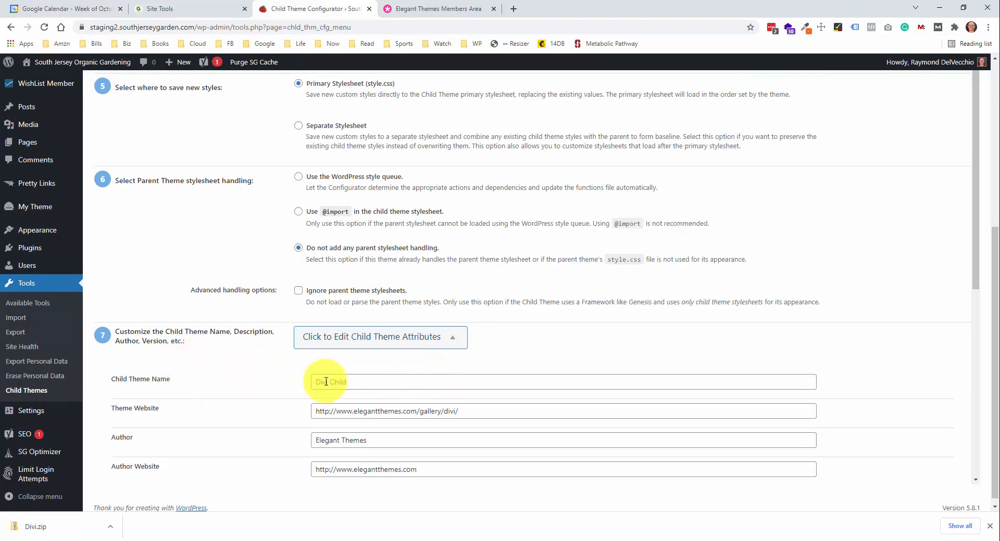
double_click(365, 380)
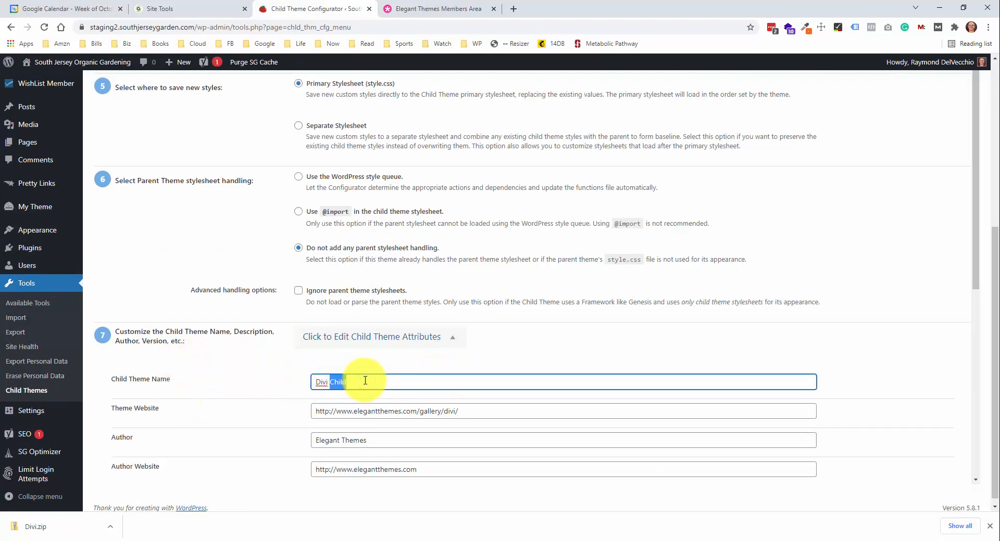
scroll(364, 381, down, 10)
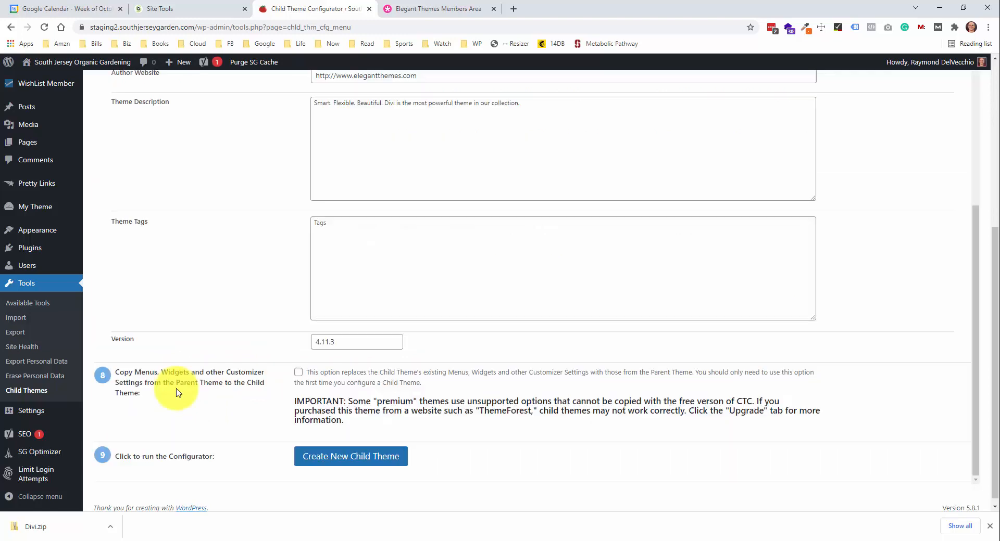
Include the parent theme's menus, widgets and Customizer settings, create the new child theme, and review the resulting page
click(300, 373)
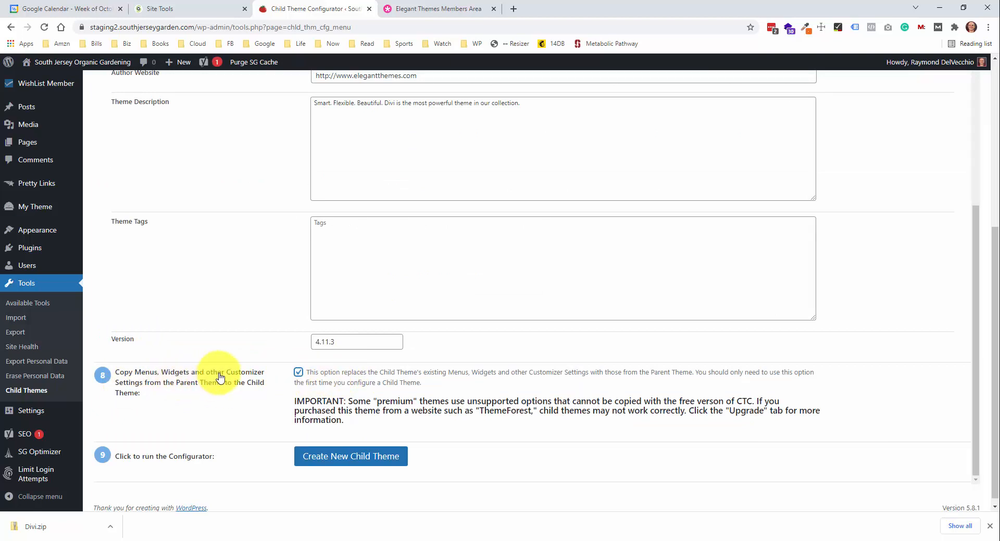
click(379, 465)
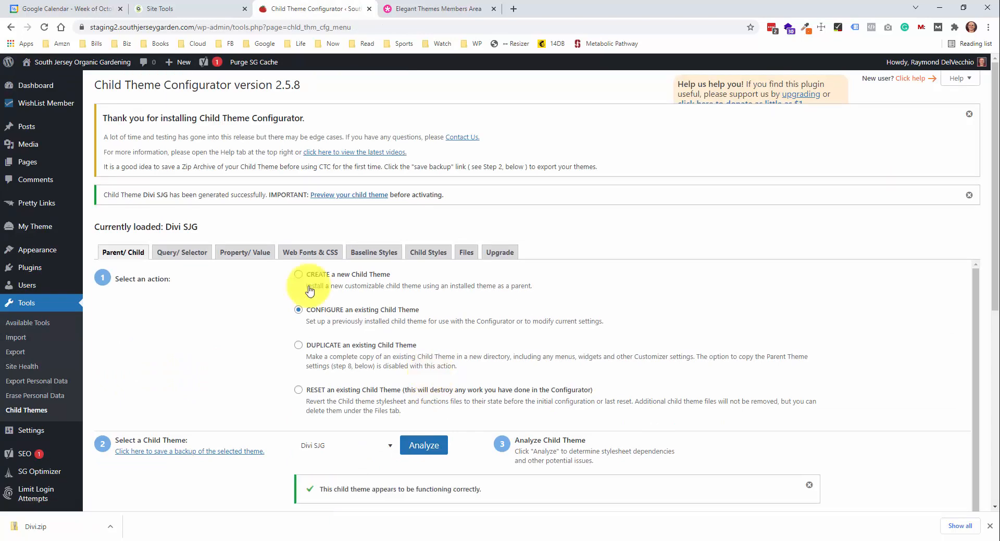
scroll(217, 206, down, 4)
scroll(217, 209, up, 4)
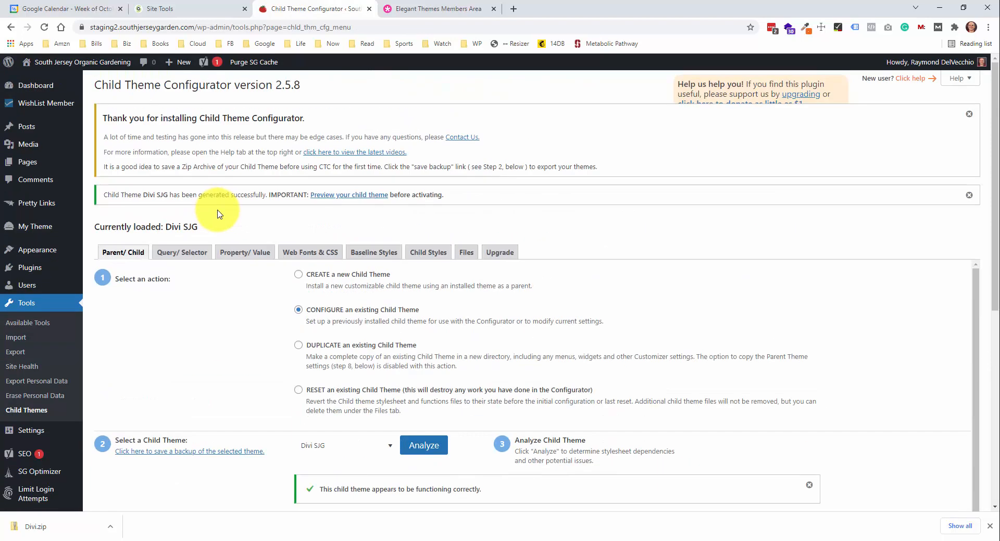
scroll(217, 214, down, 7)
scroll(207, 223, up, 2)
scroll(207, 222, up, 4)
Open the installed themes and activate the Divi SJG child theme
mouse_move(60, 253)
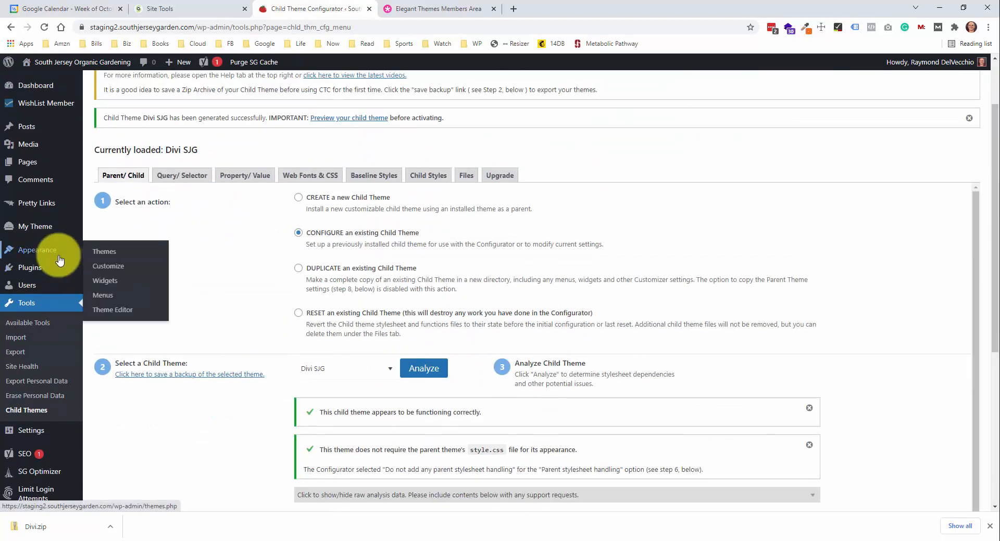
click(94, 252)
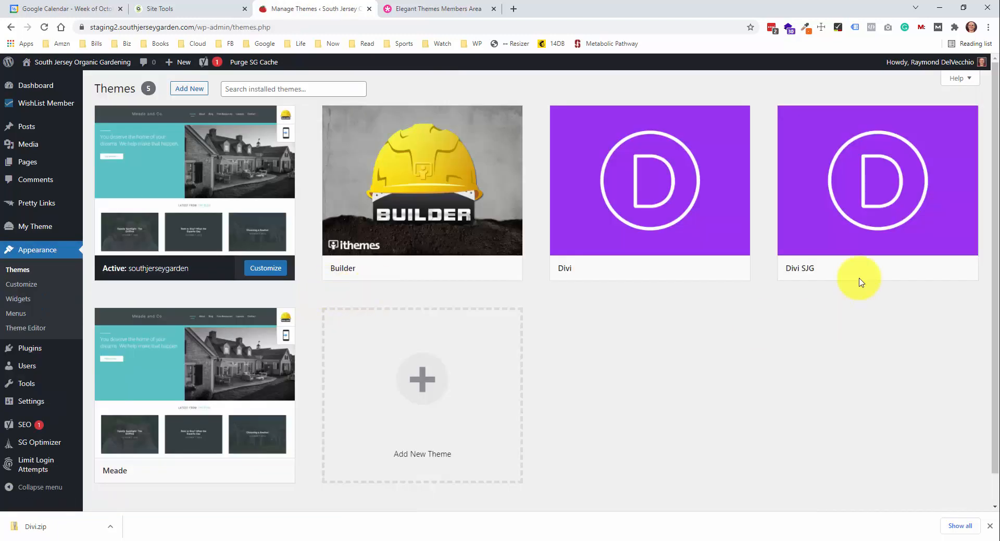
mouse_move(903, 239)
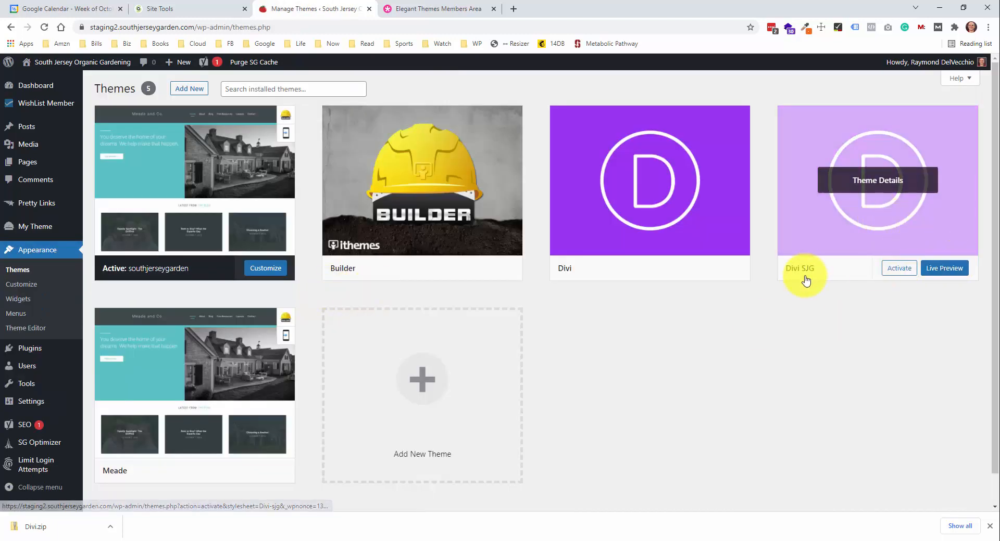
click(899, 268)
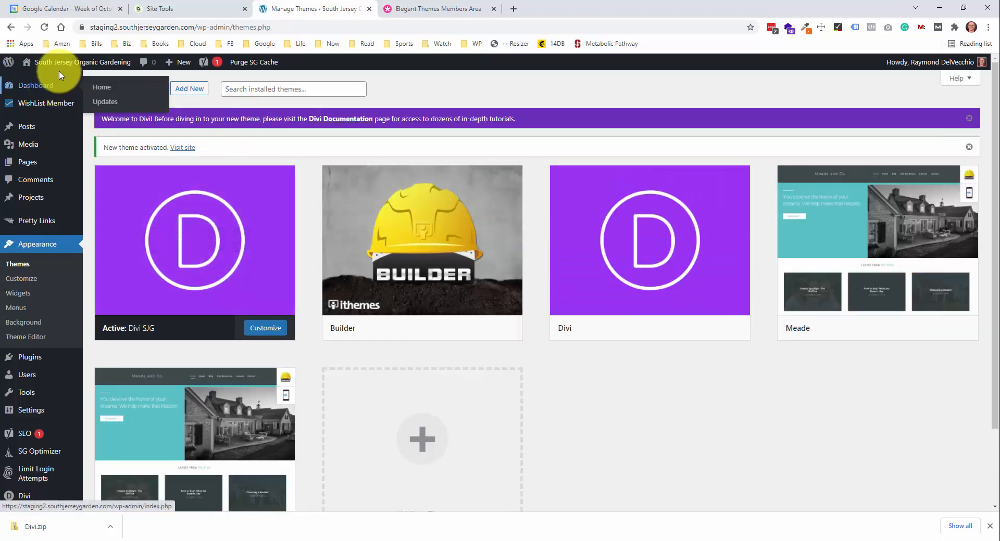
Open the staging site's front page in a new tab and examine its menu, content and footer under the Divi theme
middle_click(55, 79)
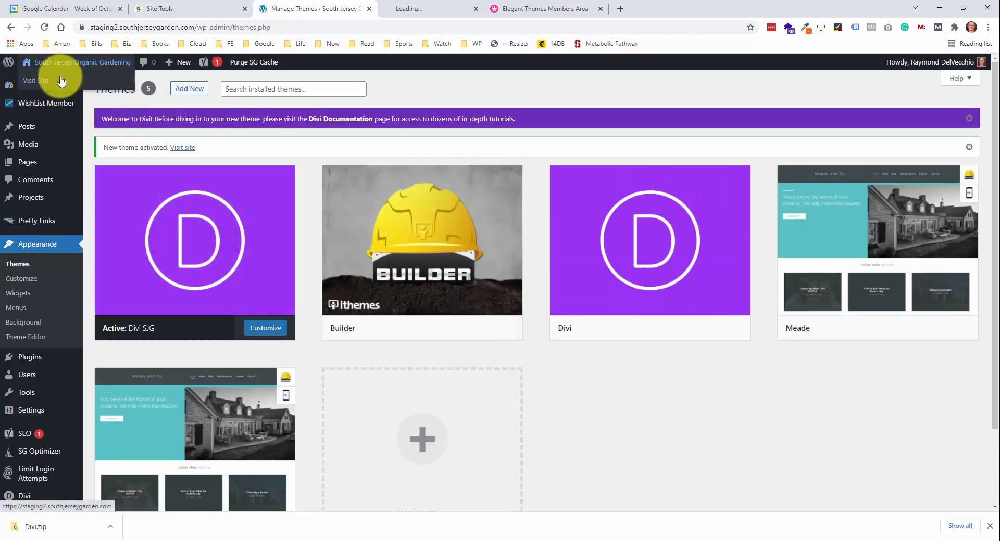
click(432, 8)
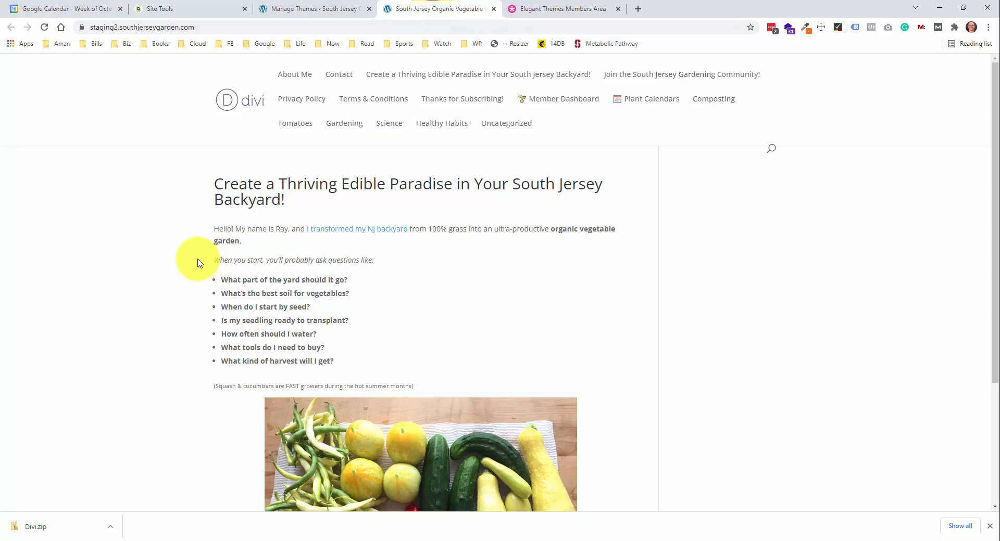
scroll(198, 263, down, 3)
scroll(198, 263, up, 3)
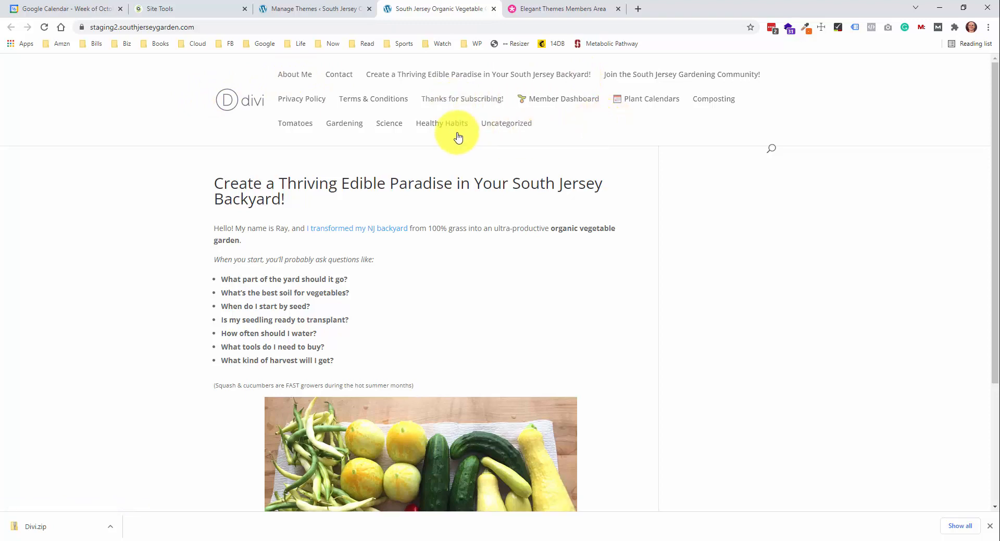
scroll(457, 138, down, 2)
scroll(437, 151, up, 2)
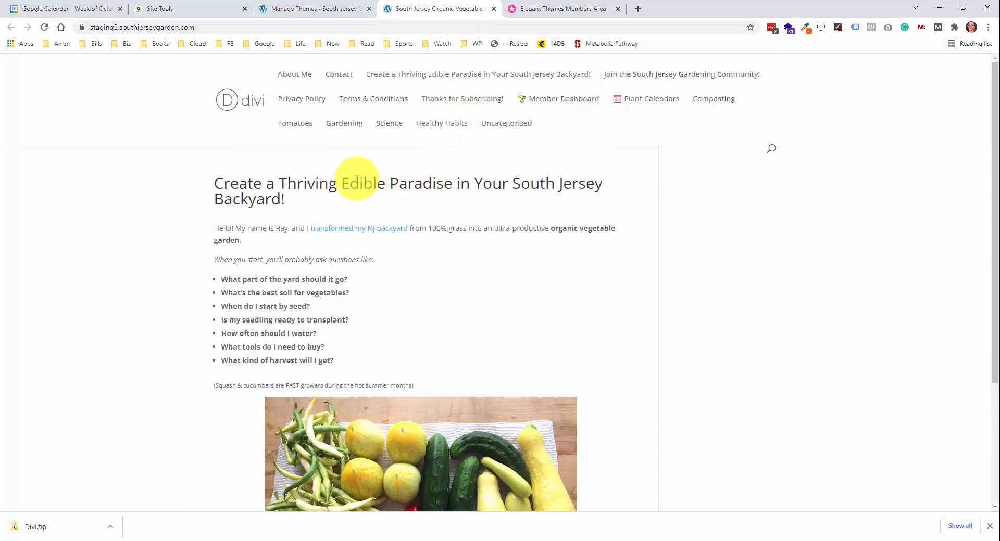
scroll(458, 171, down, 4)
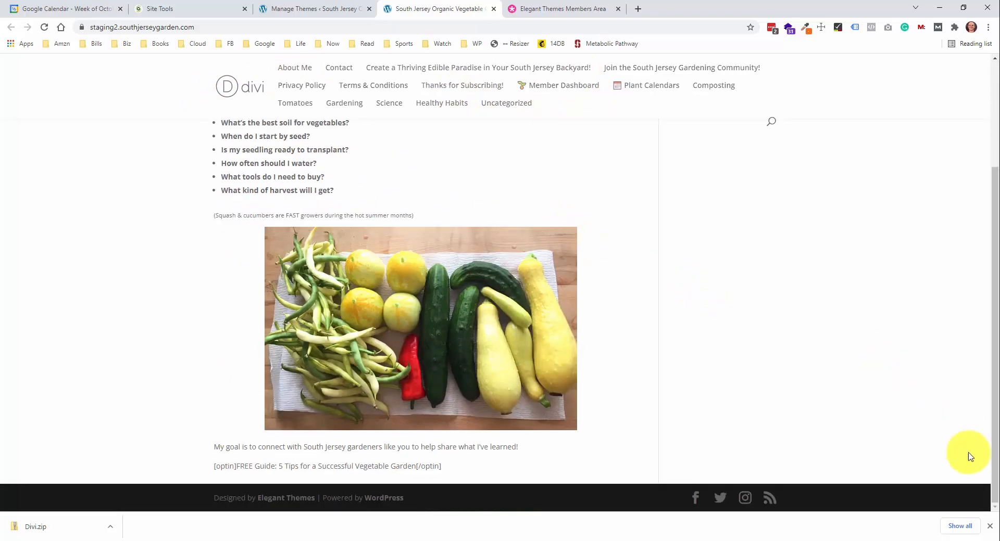
Close the downloads bar, return to the installed themes, and delete the unused Builder, Meade and southjerseygarden themes
click(989, 527)
click(335, 9)
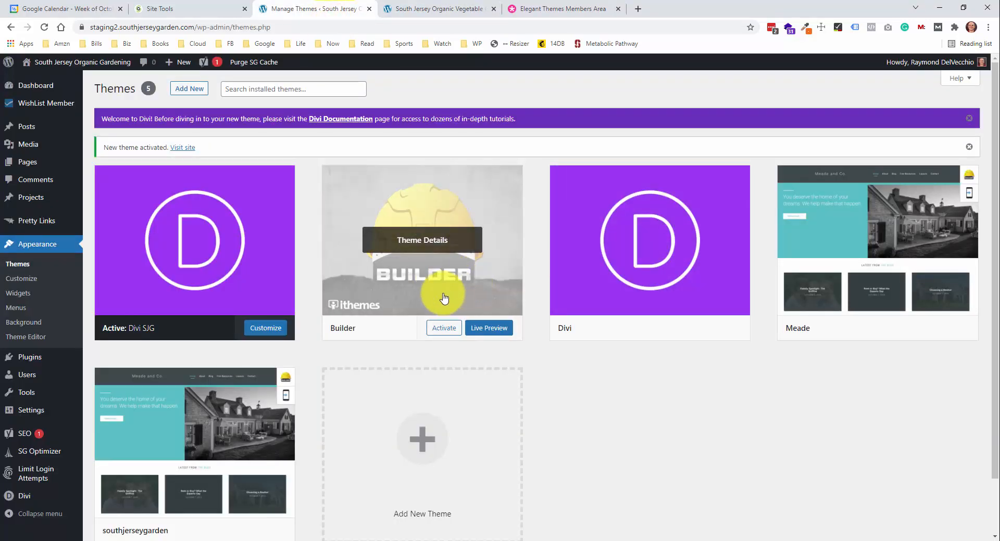
scroll(469, 276, down, 2)
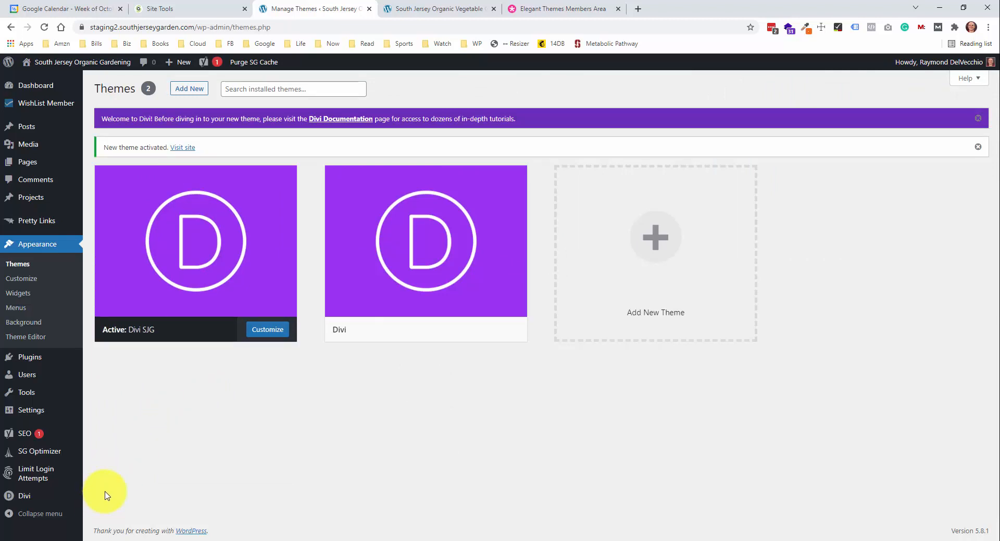
Open Divi's Theme Options on the staging site
mouse_move(42, 501)
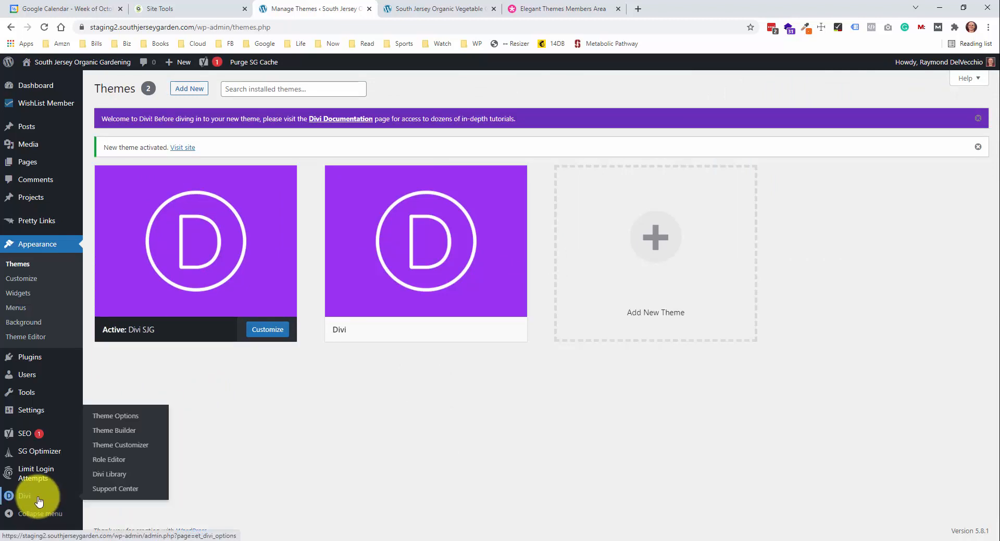
click(131, 421)
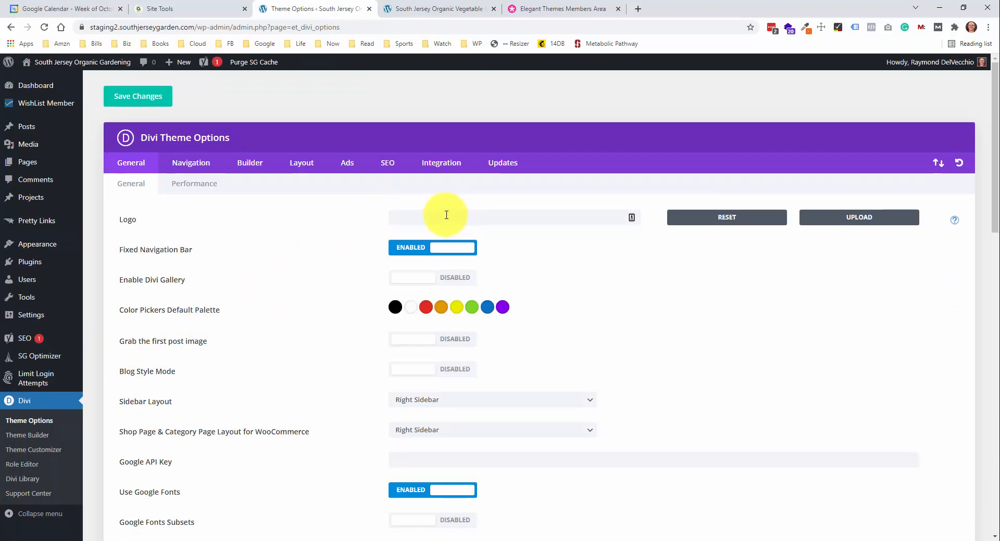
mouse_move(56, 245)
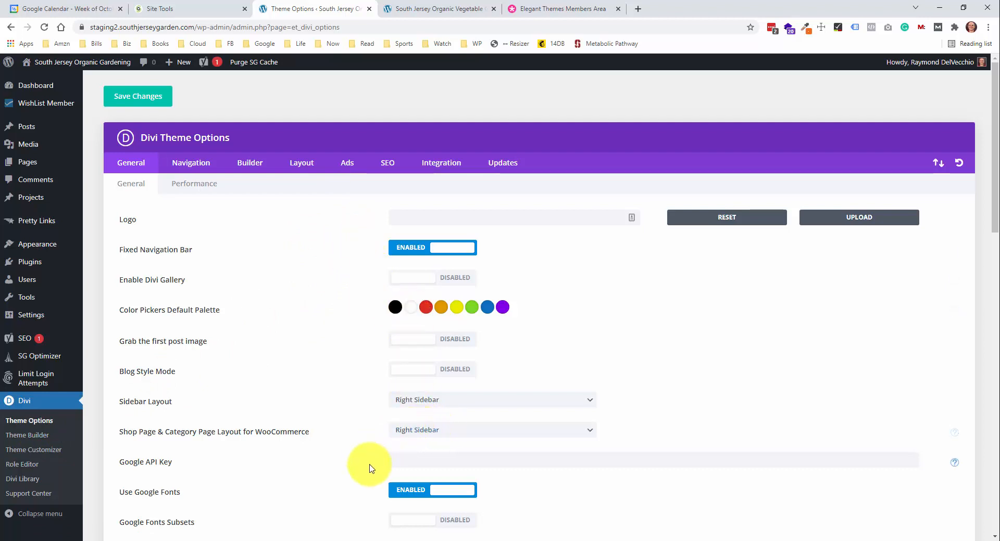
Copy the green hex code 33673b from Palette.pdf in Adobe Acrobat and set it as the first color of Divi's default palette
click(473, 540)
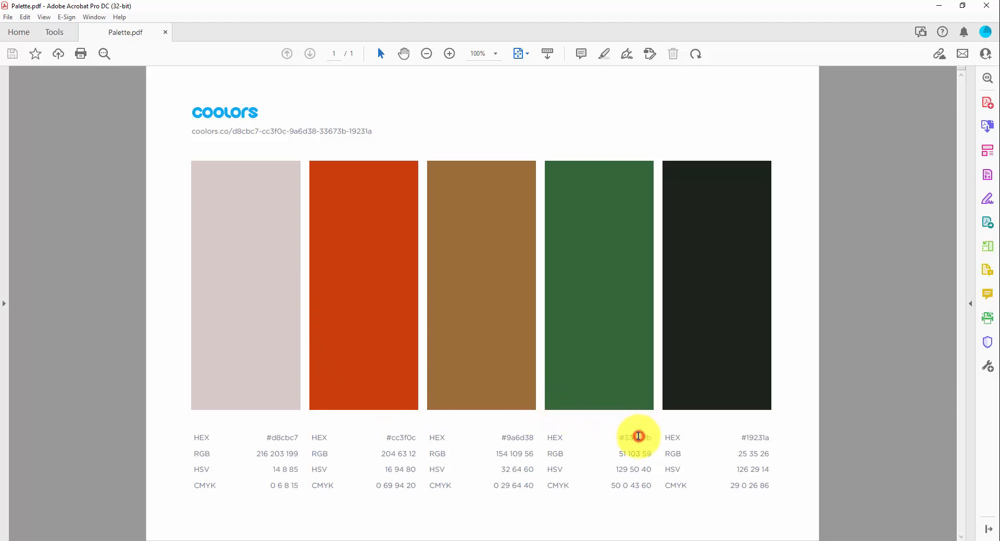
double_click(638, 433)
right_click(638, 434)
click(679, 263)
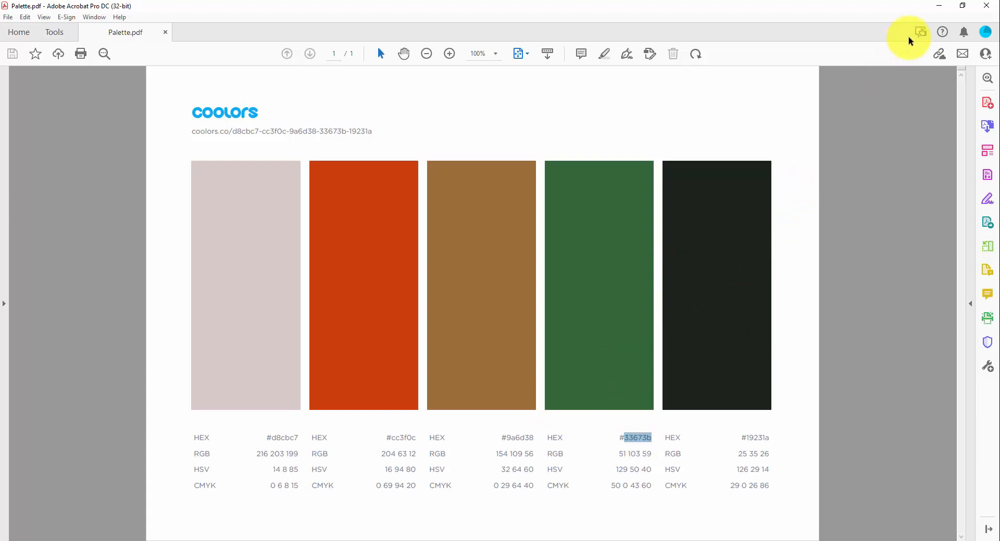
click(397, 311)
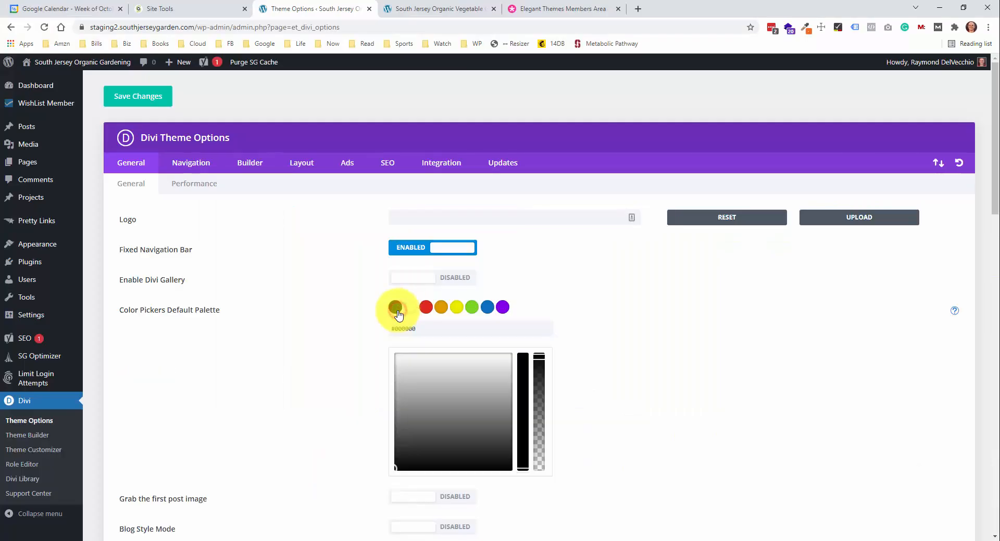
double_click(424, 327)
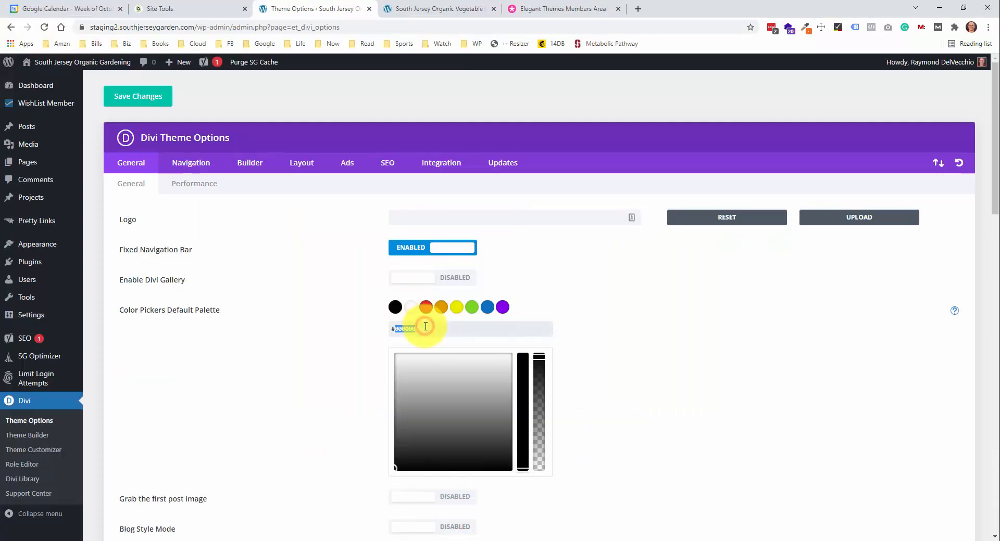
key(ctrl+v)
click(356, 335)
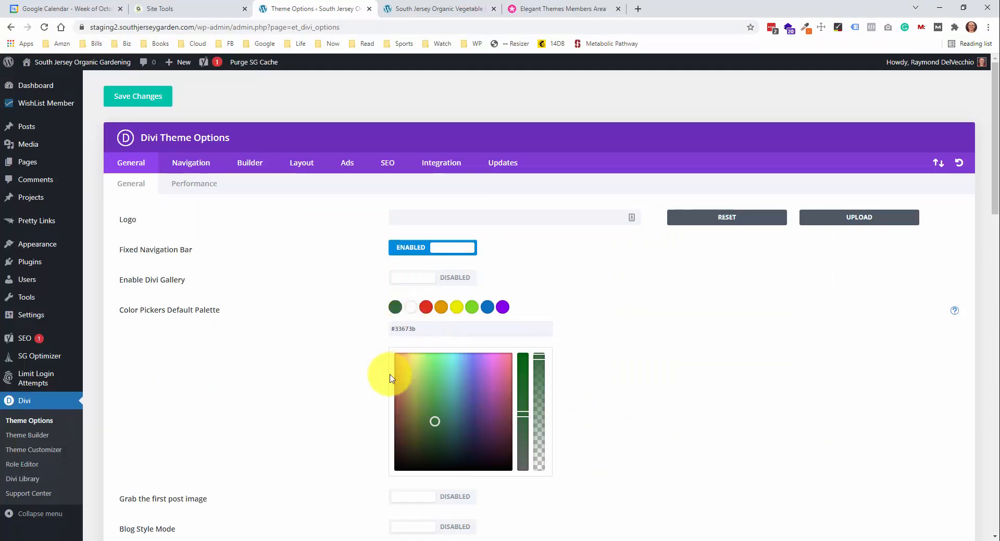
Fill in the default palette's further brand colors from Palette.pdf, including gray 666666, and save the theme options
click(473, 540)
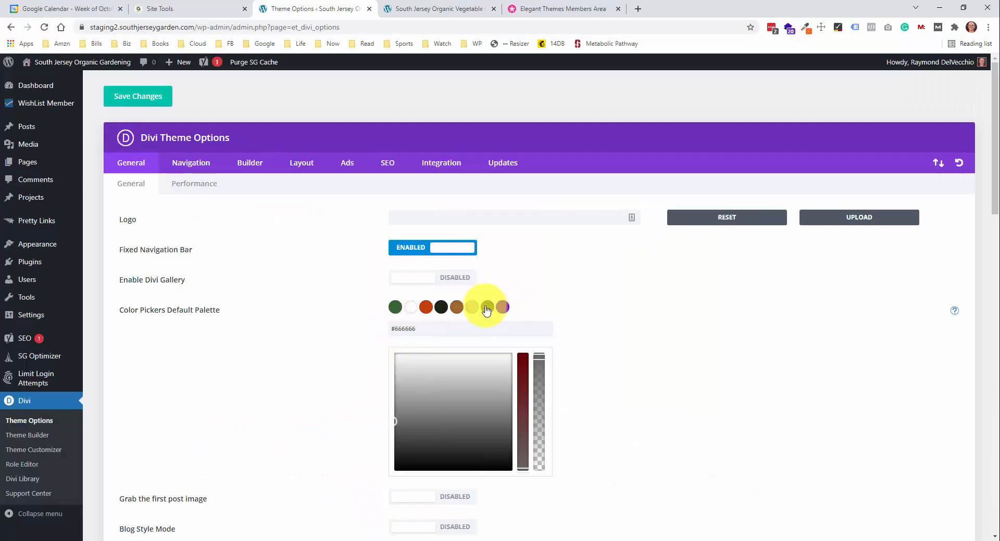
scroll(416, 323, down, 20)
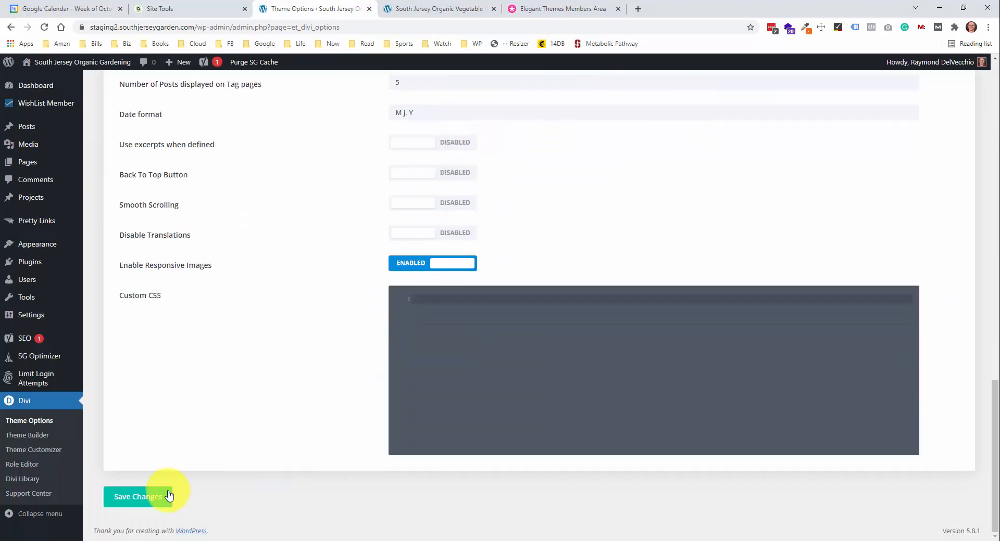
click(166, 495)
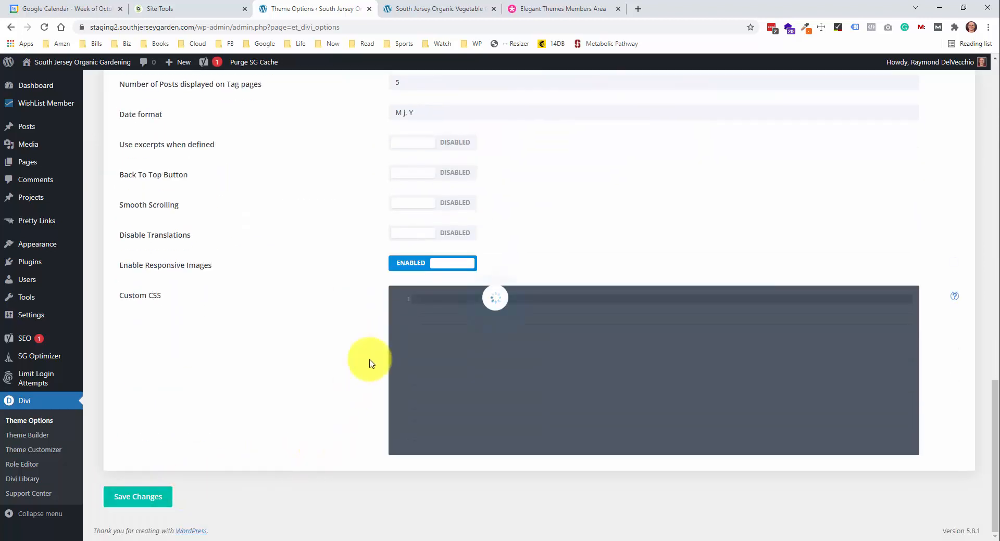
Copy an API key from the Elegant Themes account, enter it with the username in Divi's update settings, and save
scroll(342, 344, up, 20)
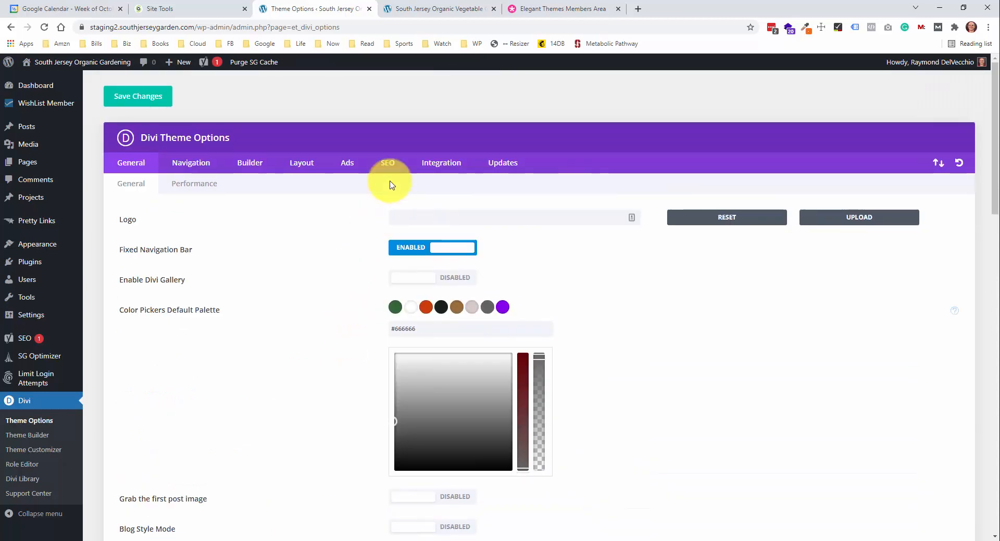
click(506, 163)
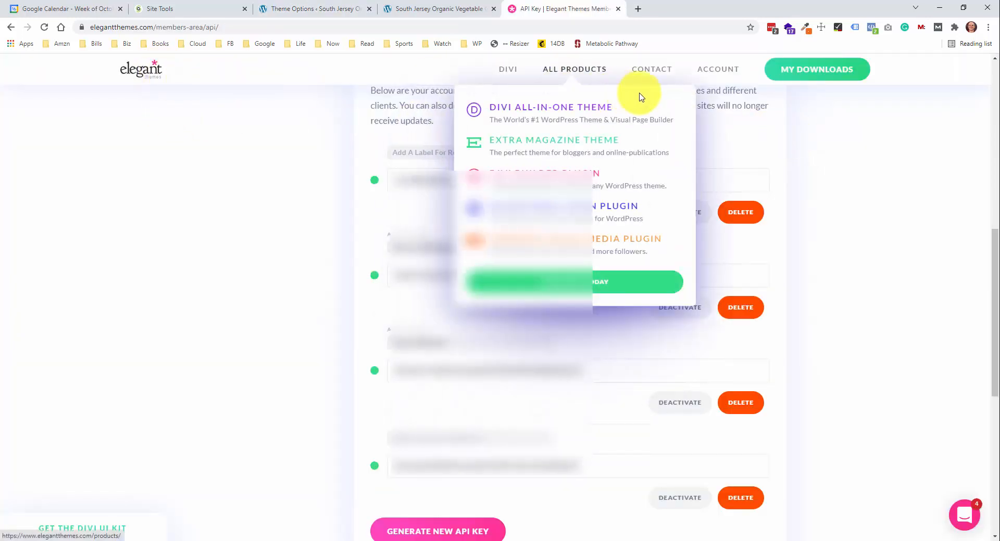
mouse_move(725, 76)
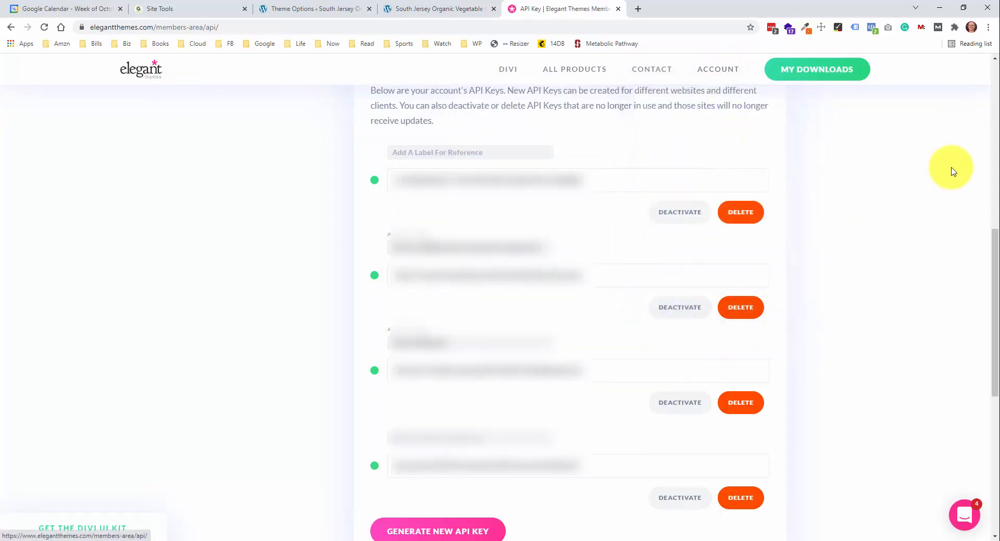
mouse_move(617, 283)
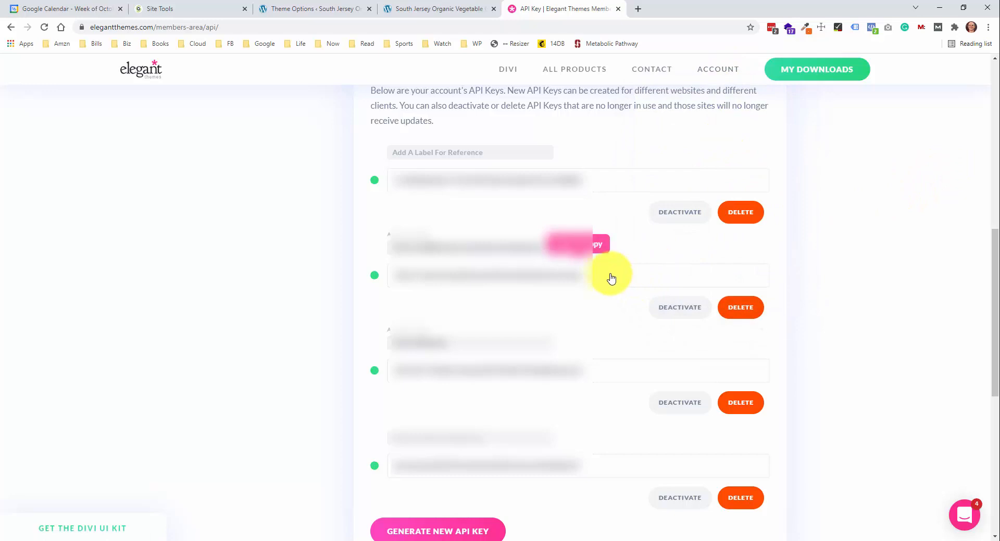
click(611, 280)
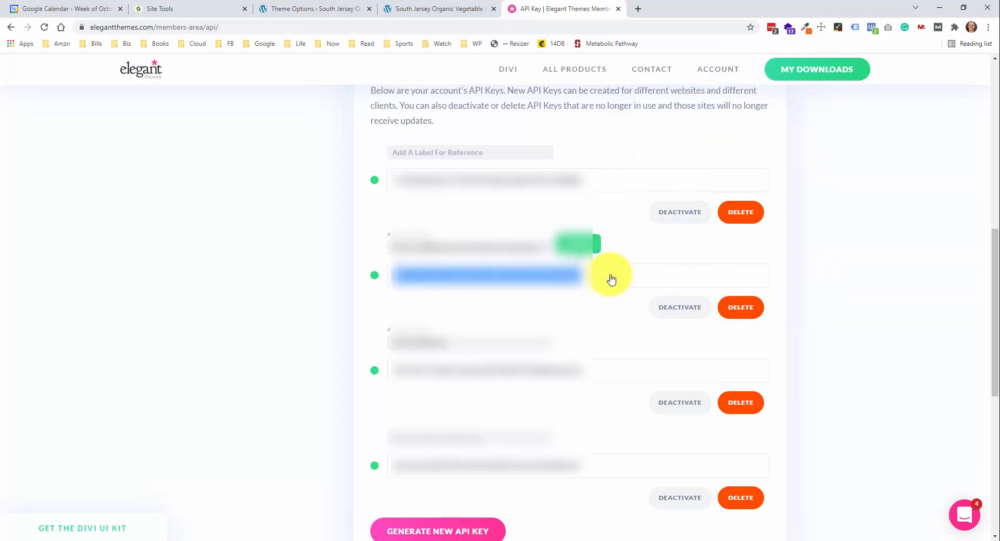
key(ctrl+3)
click(409, 242)
click(138, 336)
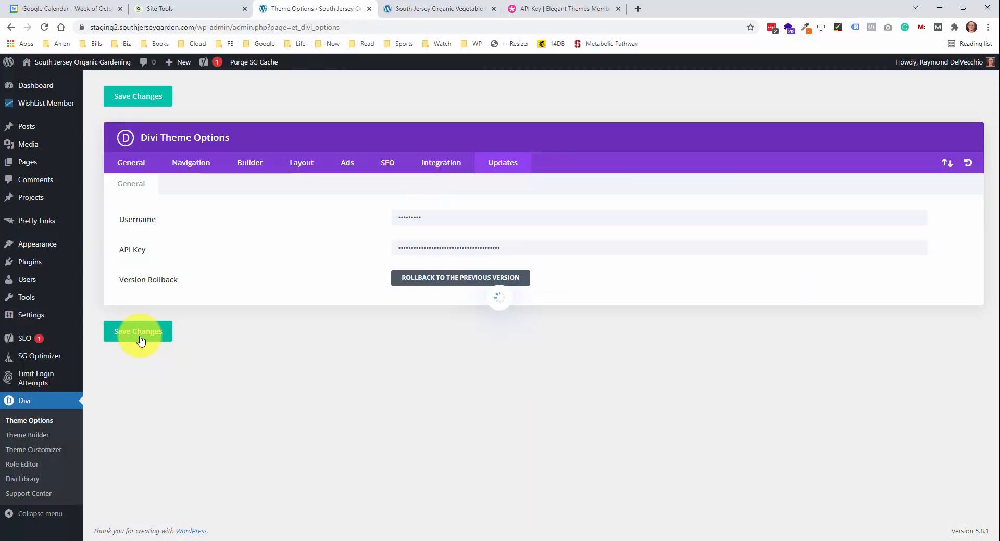
Clear Divi's generated static CSS files, disable Static CSS File Generation, and save the builder options
click(255, 167)
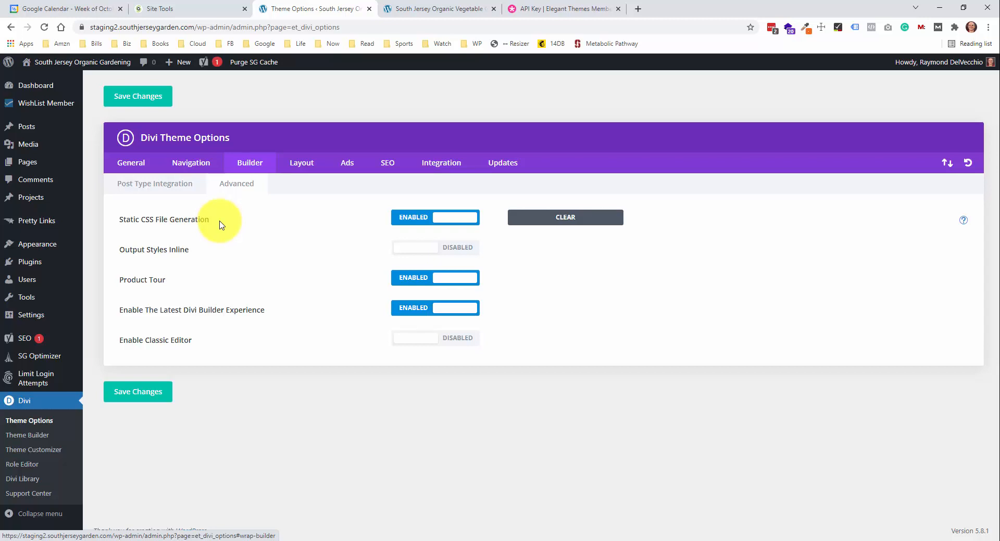
click(573, 225)
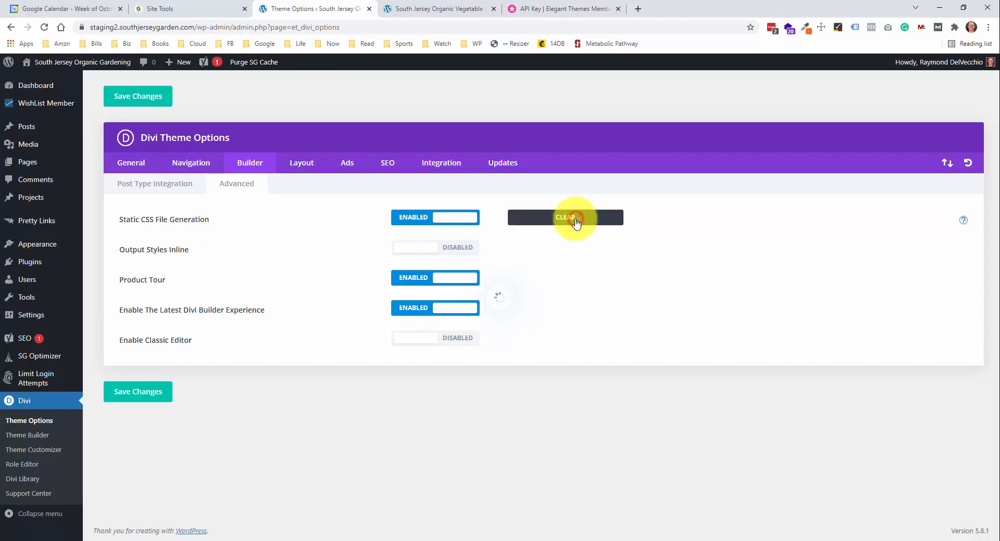
click(468, 217)
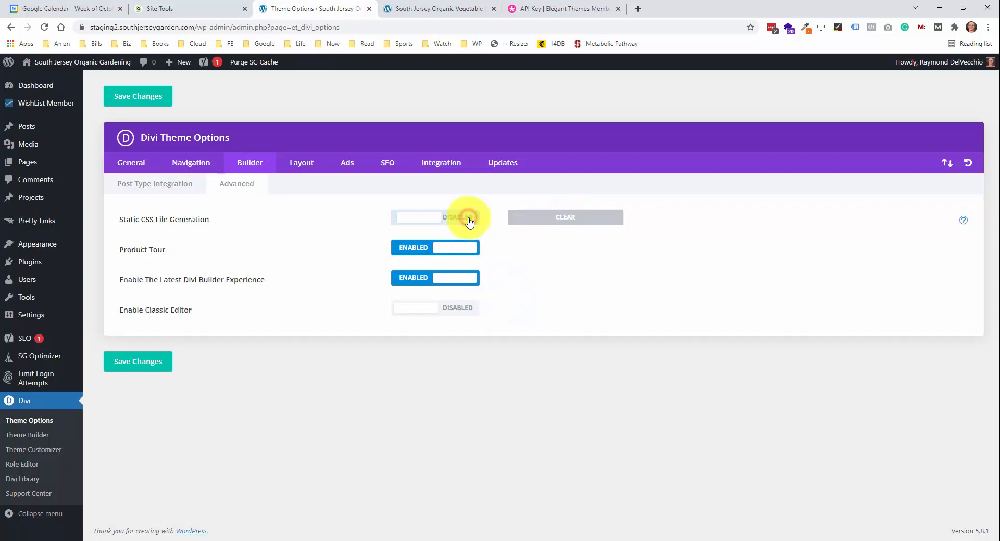
click(148, 360)
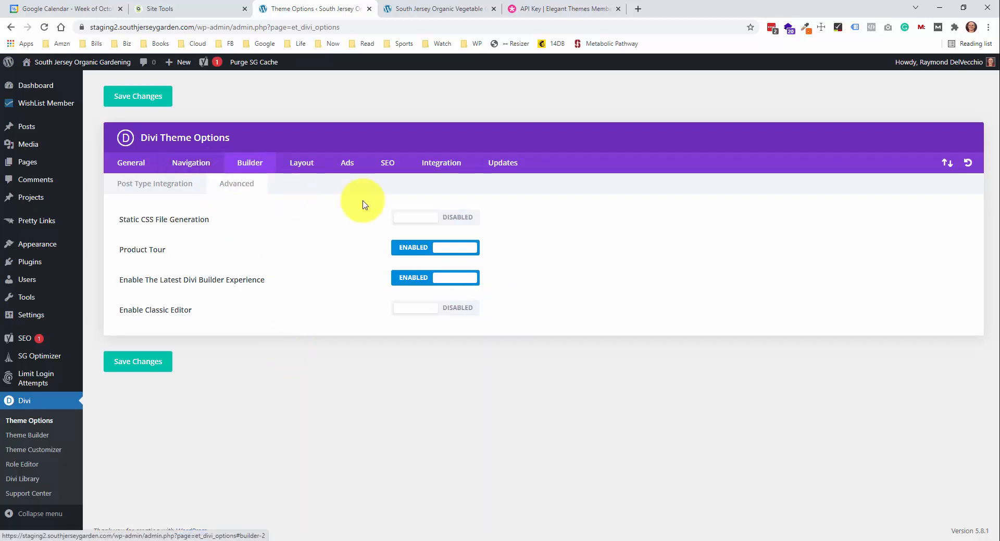
Examine Divi's general performance options, from Dynamic Module Framework down to the Google Fonts settings
click(133, 163)
click(190, 185)
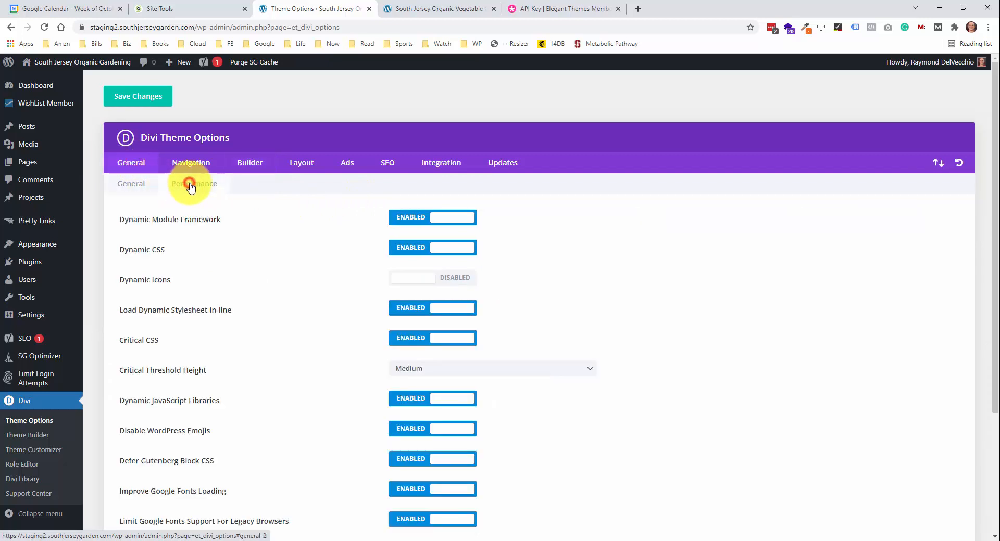
scroll(291, 273, down, 2)
scroll(293, 272, up, 2)
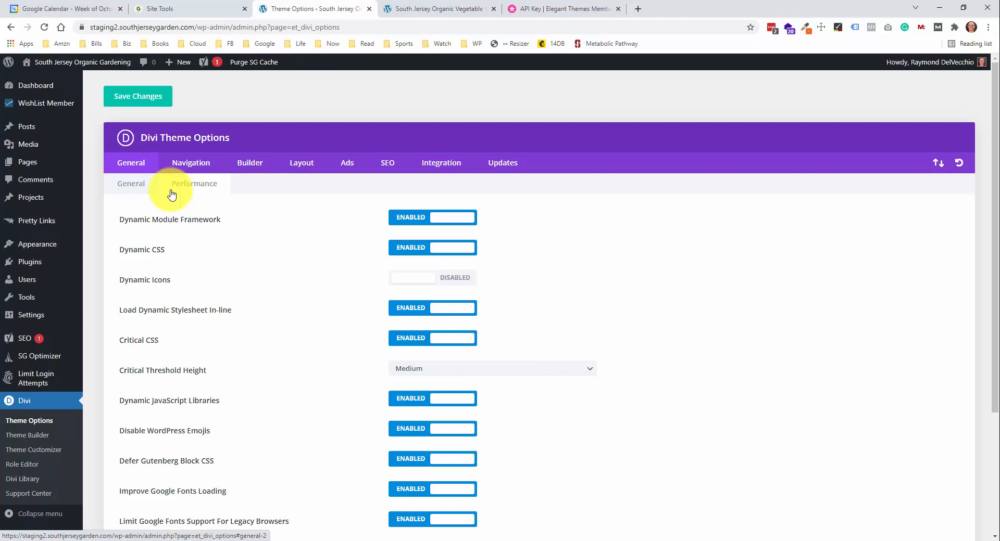
Start a new global header from scratch in the Divi Theme Builder with a row of two equal columns
click(45, 439)
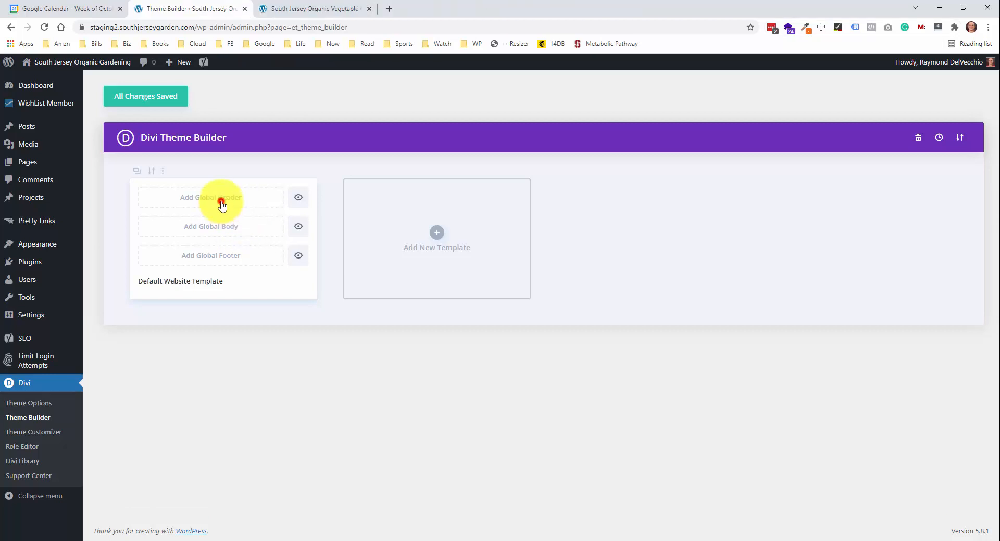
click(221, 203)
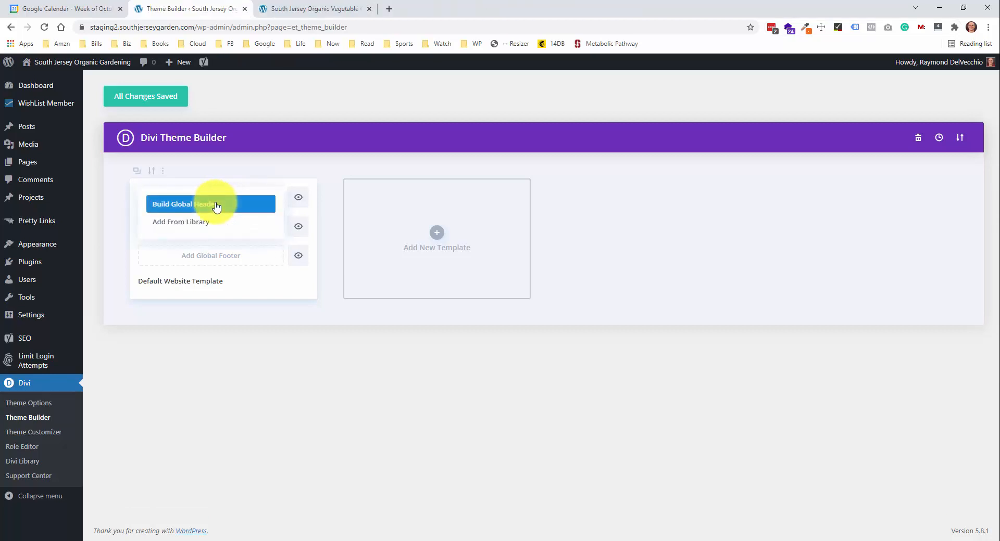
click(217, 207)
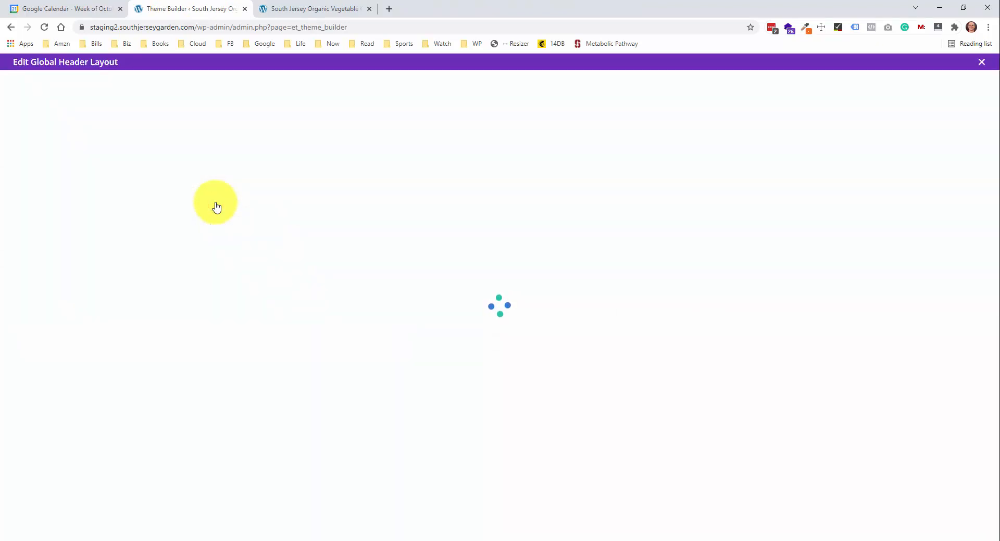
click(314, 443)
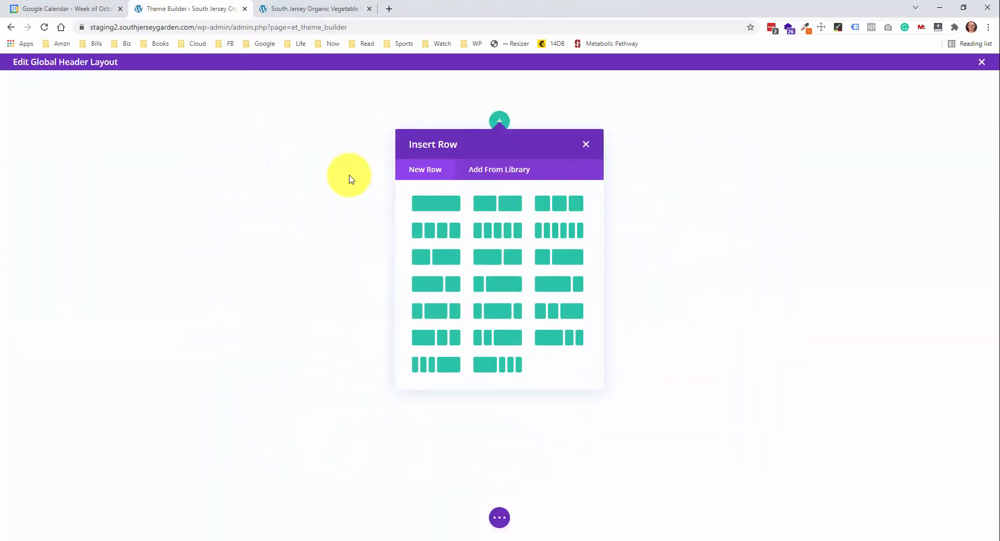
click(513, 208)
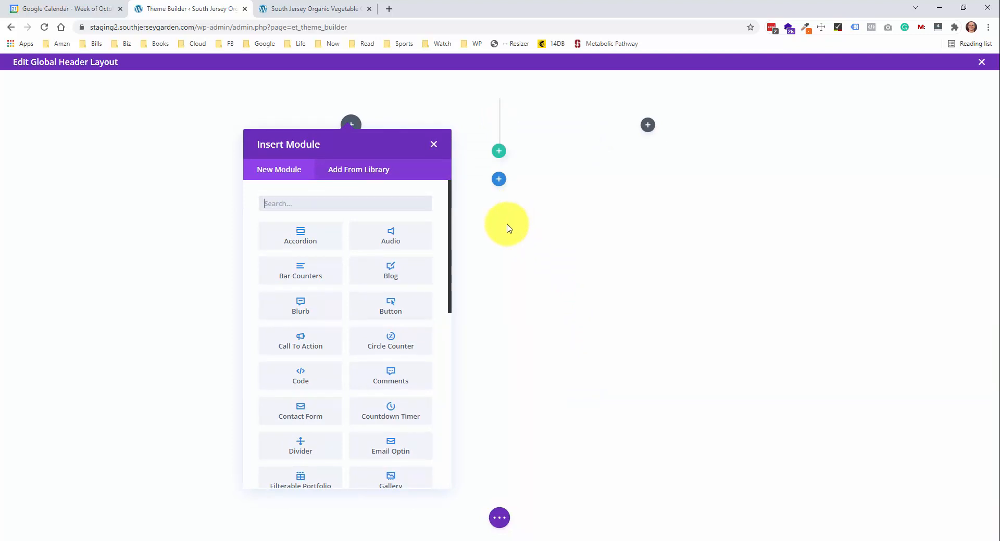
Add an Image module to the header's first column using the white-lettered logo.png from the media library
click(372, 200)
text(imag)
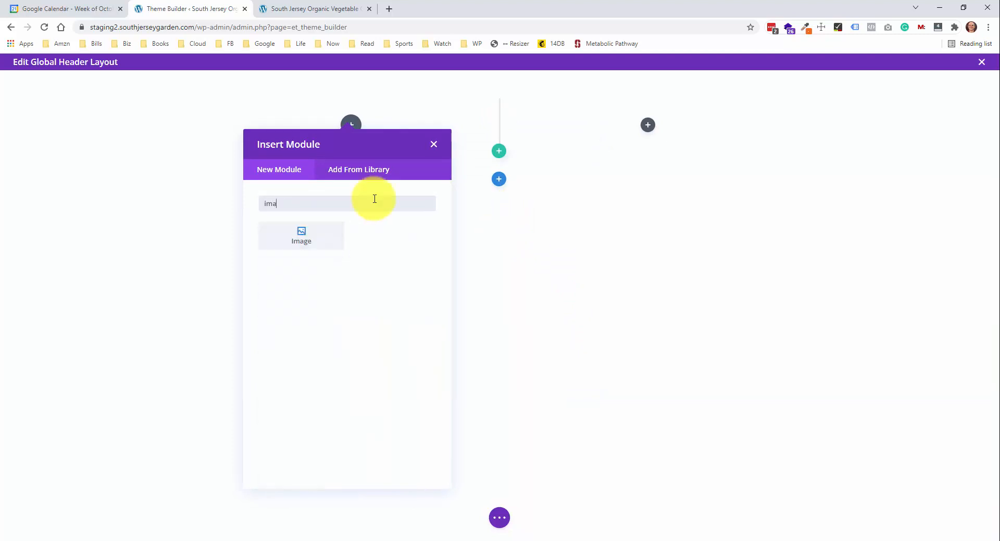
click(329, 239)
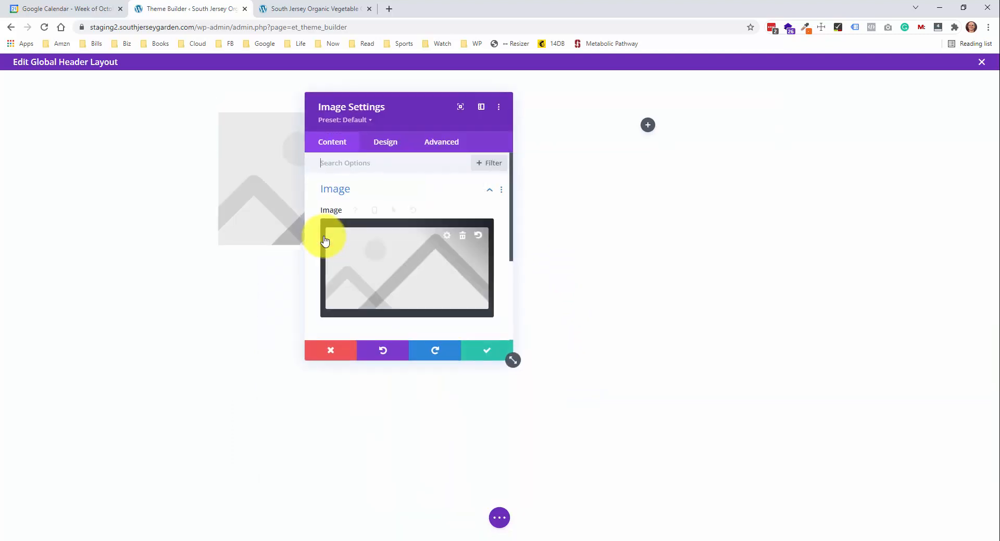
click(446, 235)
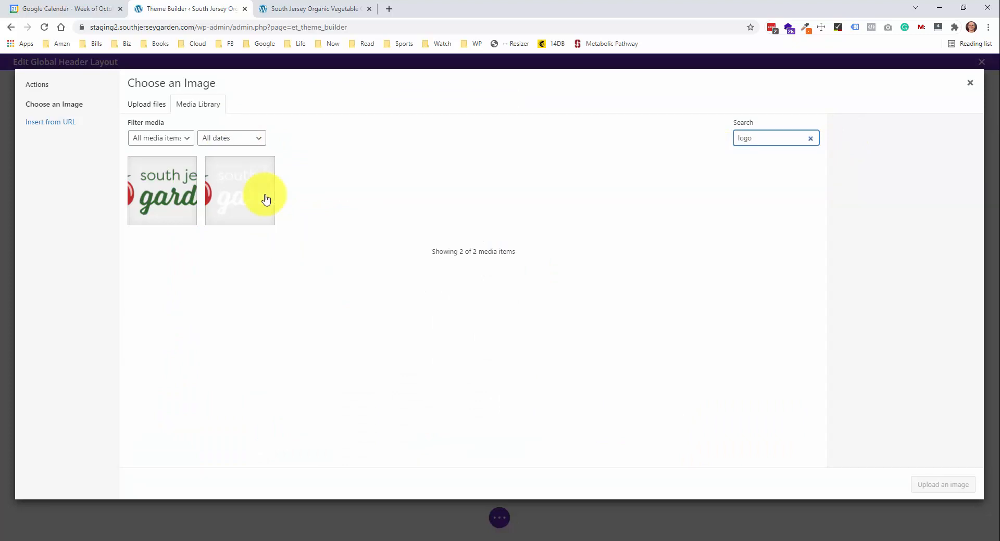
click(265, 199)
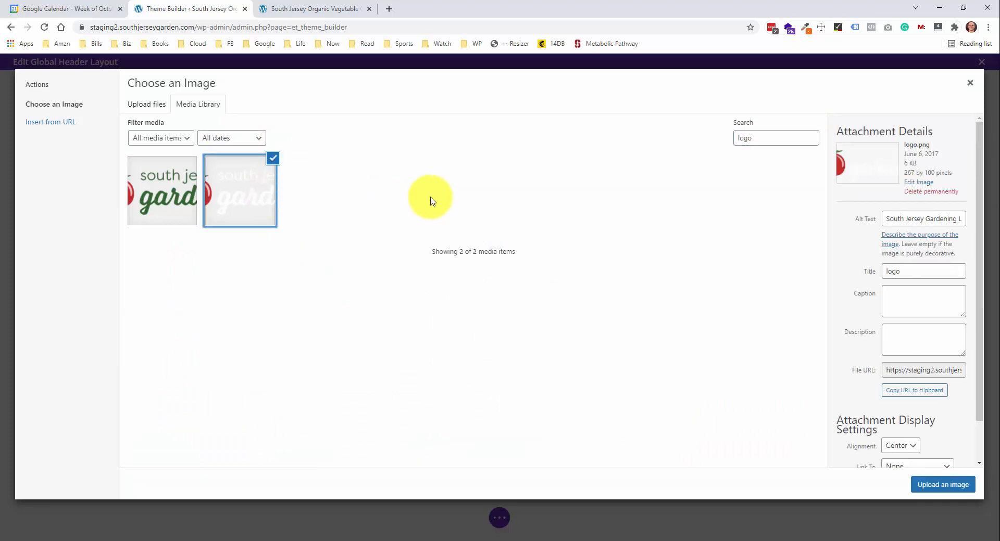
click(944, 485)
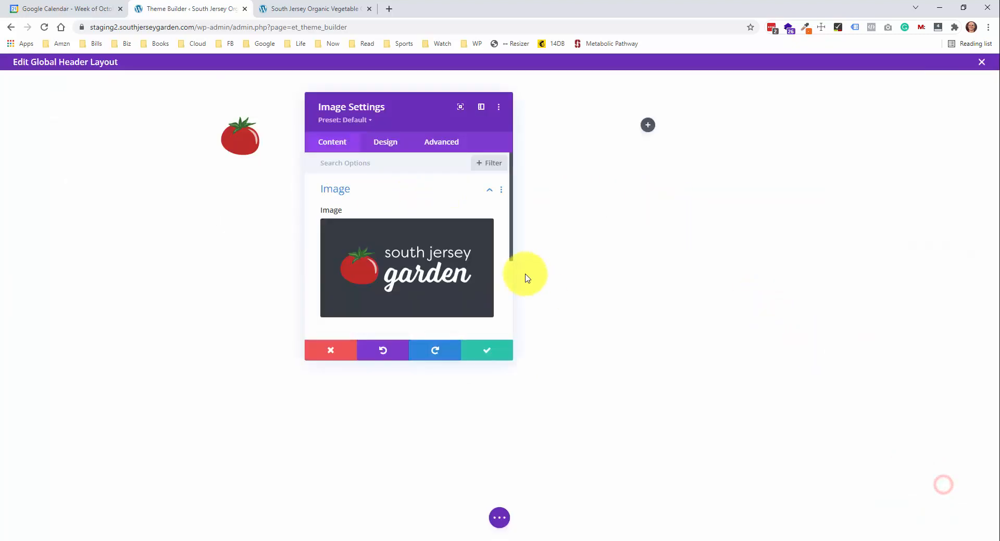
click(488, 356)
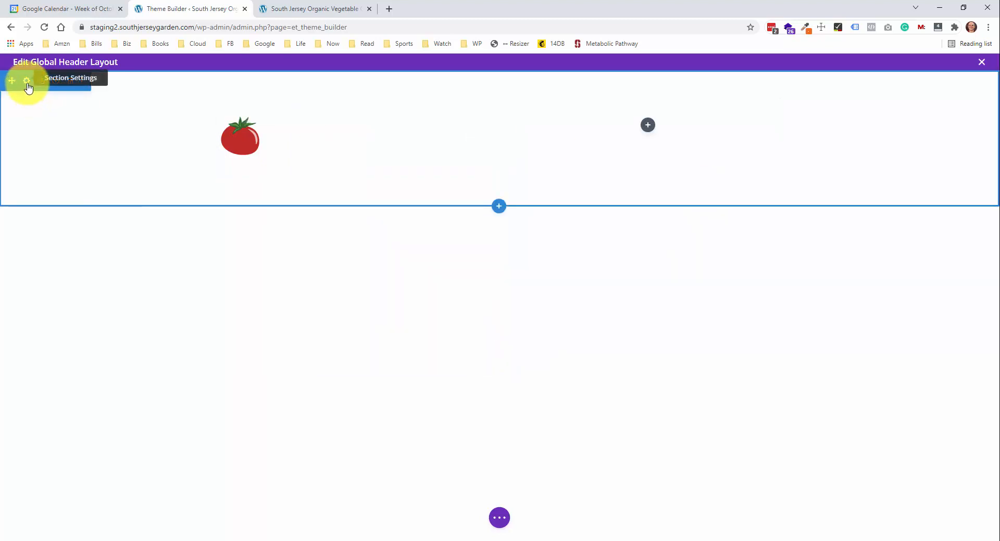
Set the header section's background color to the saved palette green #33673b and save the section settings
click(27, 82)
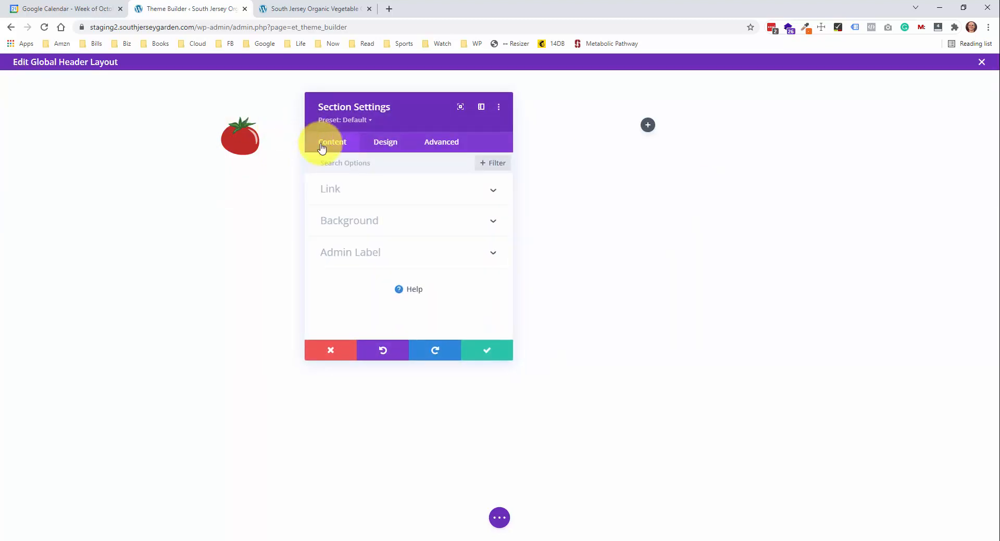
click(458, 218)
click(406, 271)
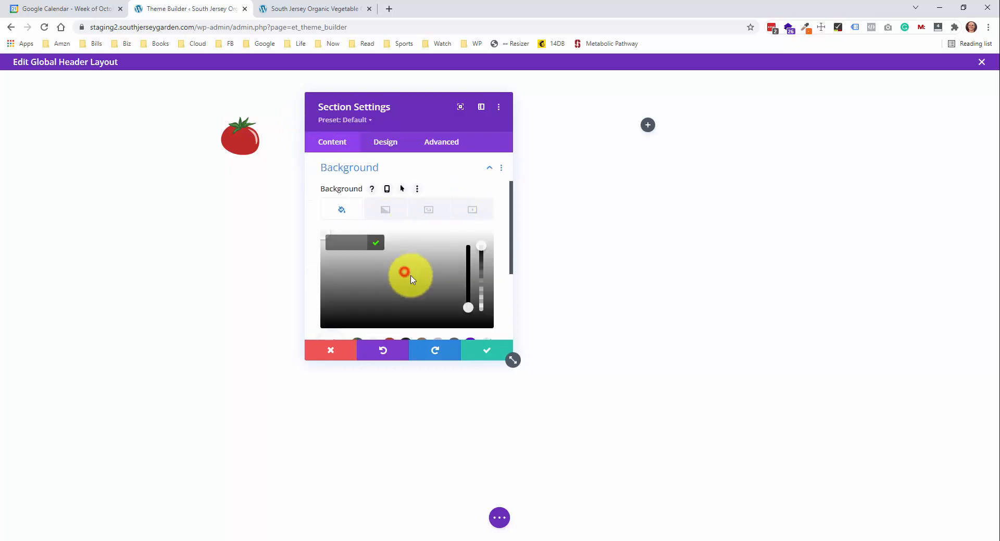
scroll(406, 285, down, 2)
click(357, 276)
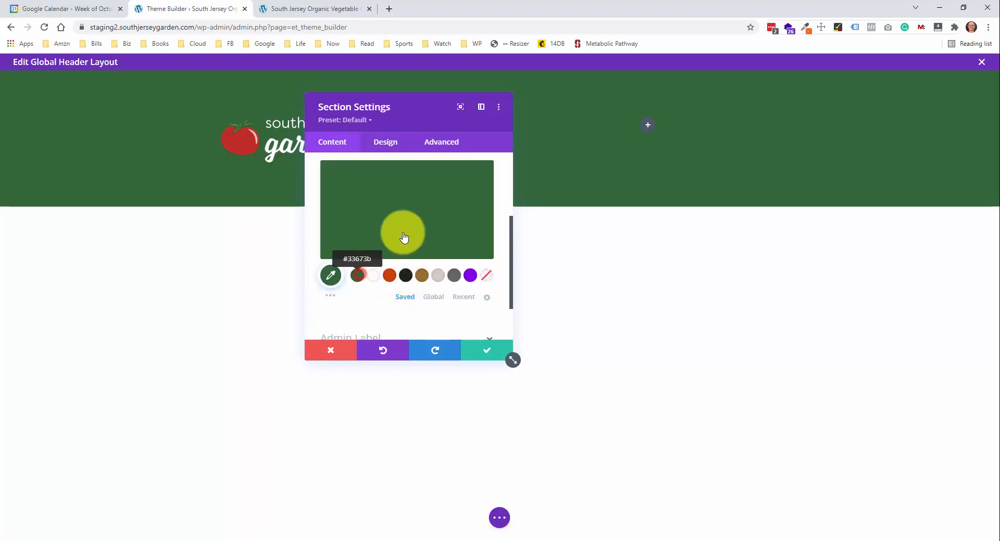
click(484, 354)
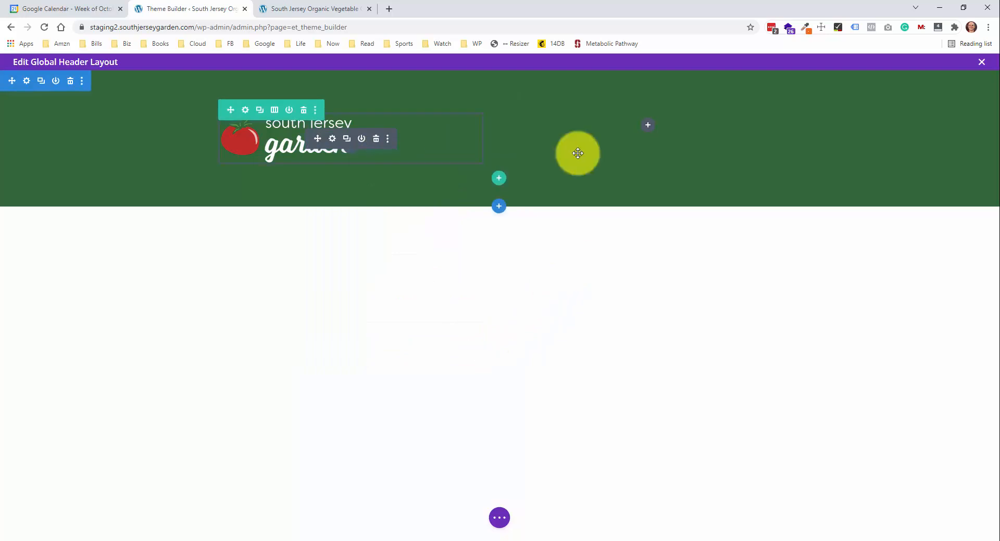
Add a Menu module to the empty second column of the header row
click(653, 131)
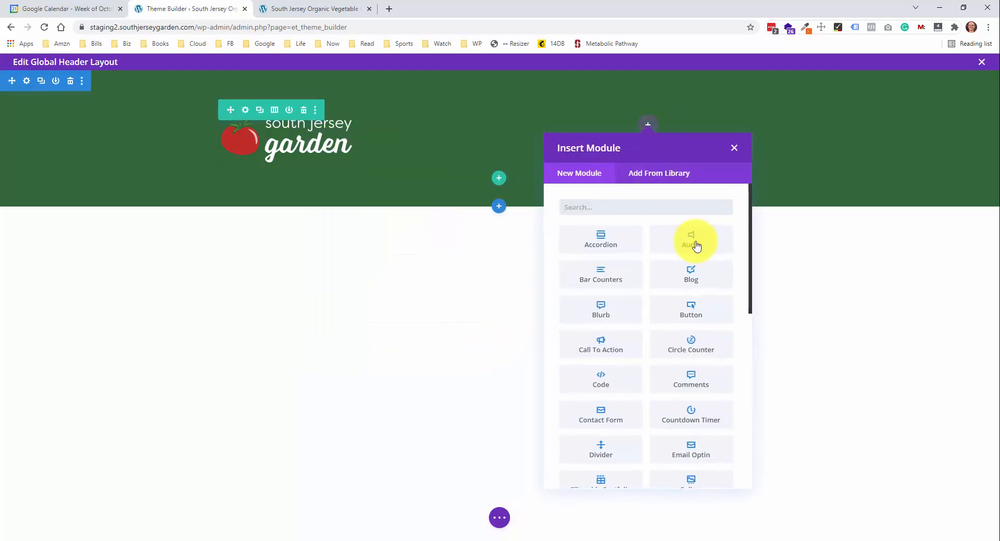
text(men)
click(710, 238)
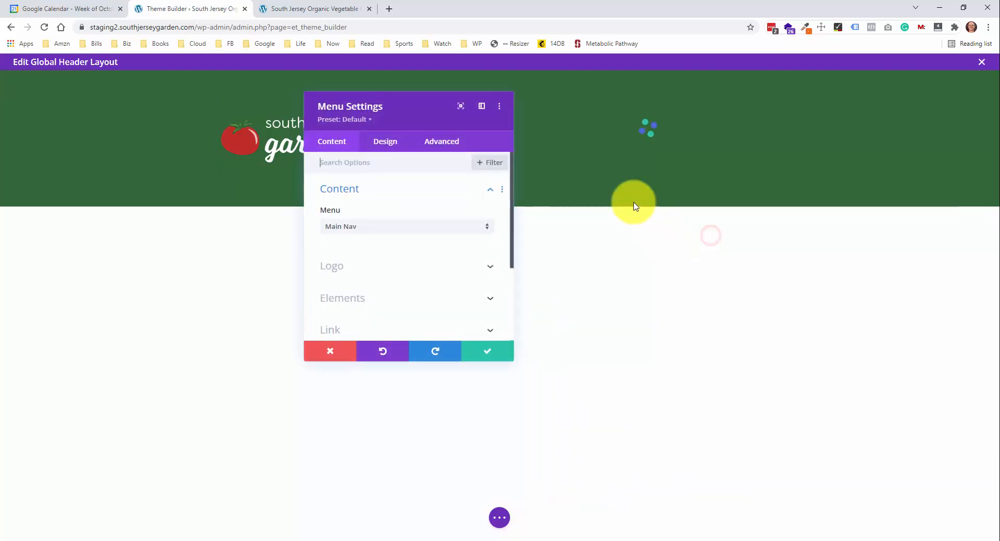
drag(385, 108, 433, 113)
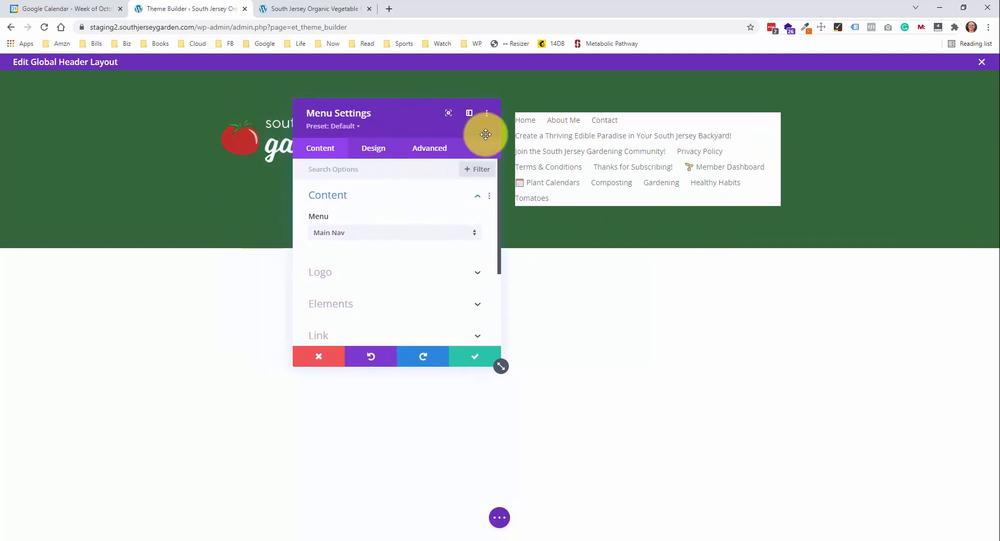
Change the Menu module's menu source from Main Nav to the "Select a menu" option
click(445, 236)
click(396, 242)
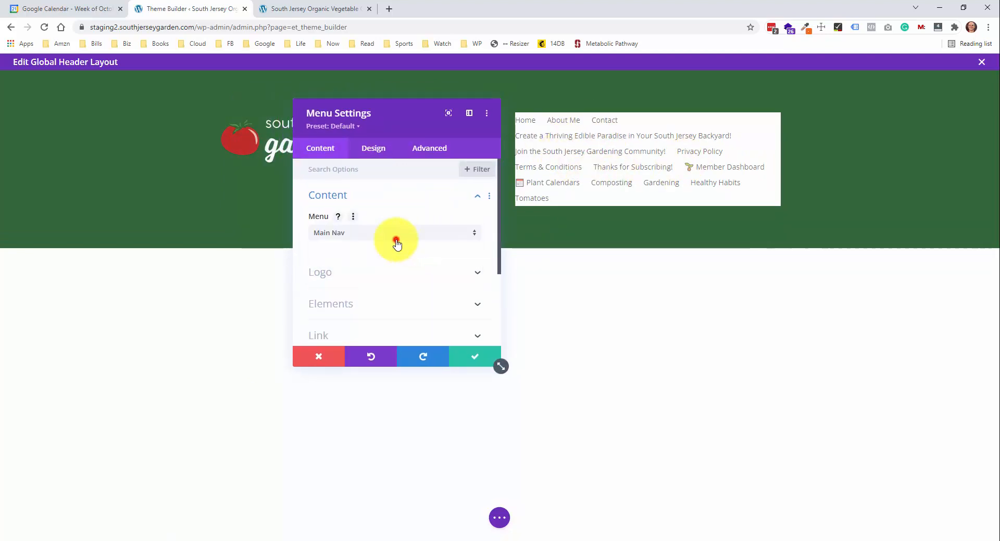
click(463, 232)
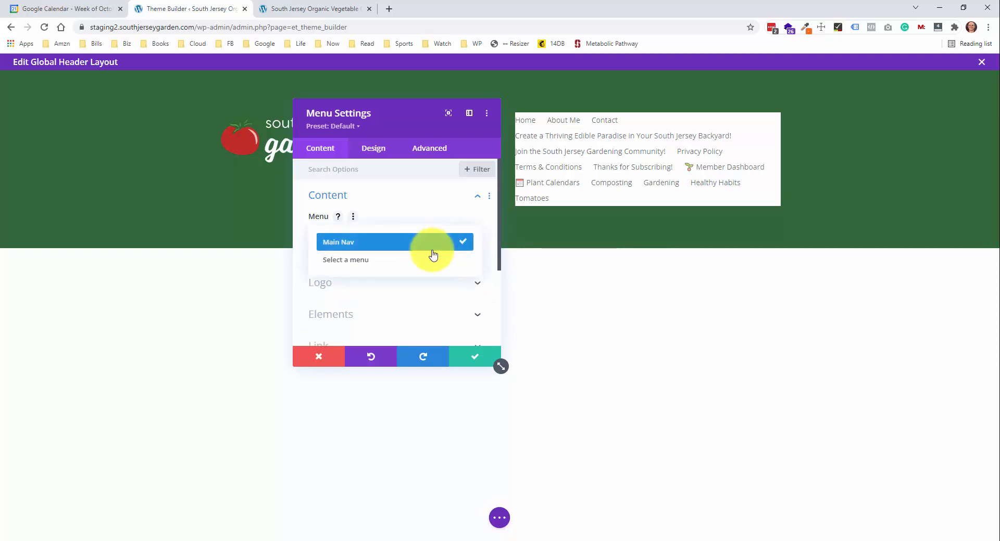
click(424, 260)
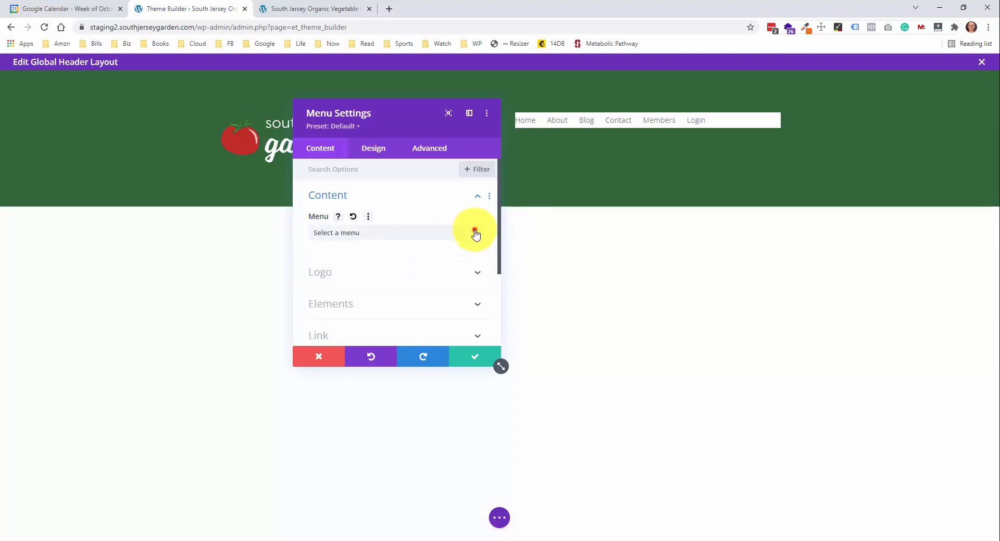
click(474, 229)
click(410, 251)
click(424, 208)
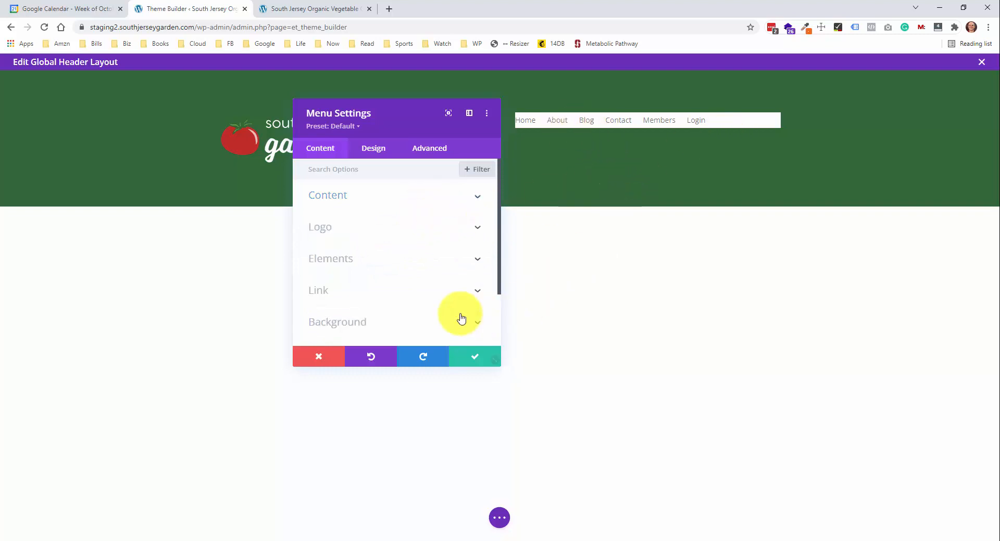
Set the Menu module's background color to the saved palette green #33673b
scroll(414, 249, down, 2)
click(480, 252)
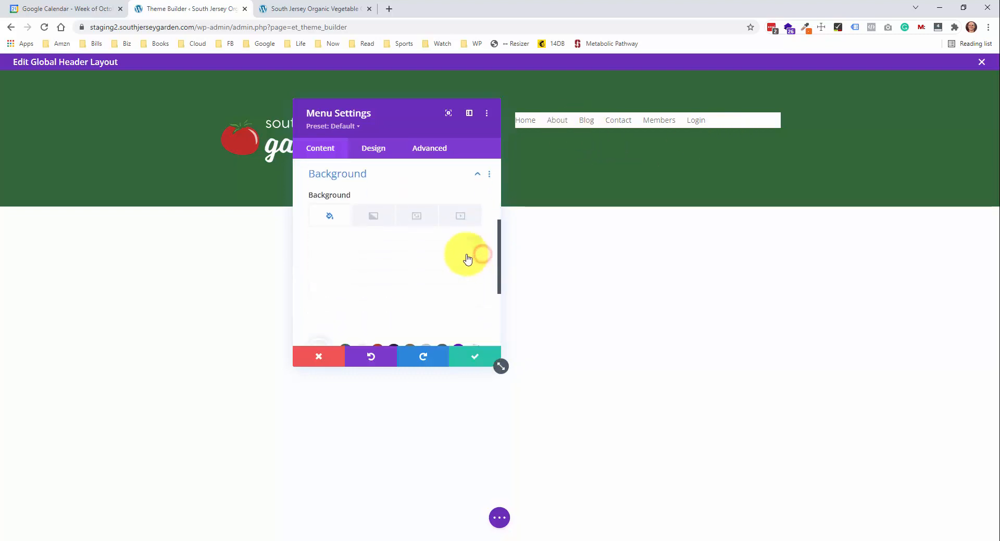
scroll(411, 292, down, 2)
click(345, 281)
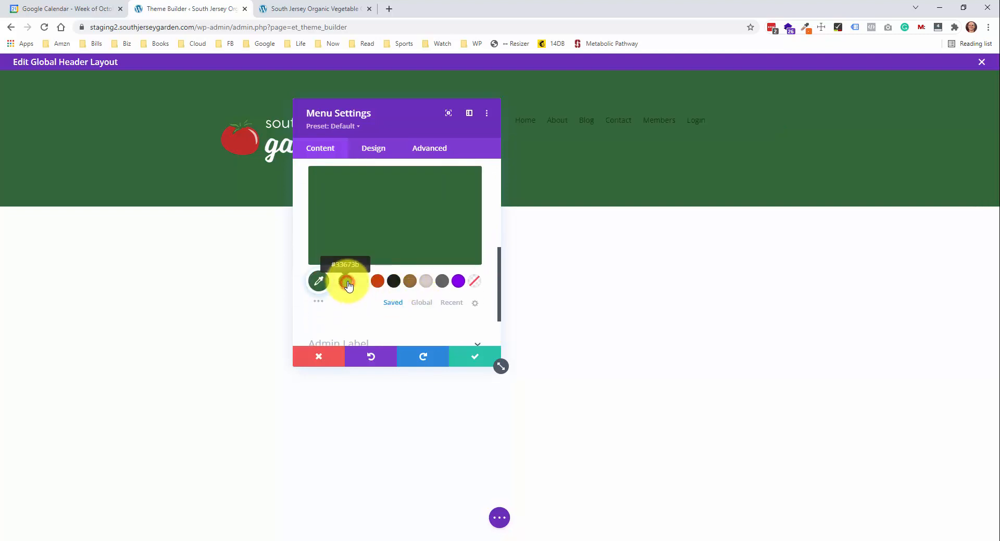
Set the Menu module's menu text color to the saved palette white, #ffffff
scroll(427, 234, up, 3)
click(372, 150)
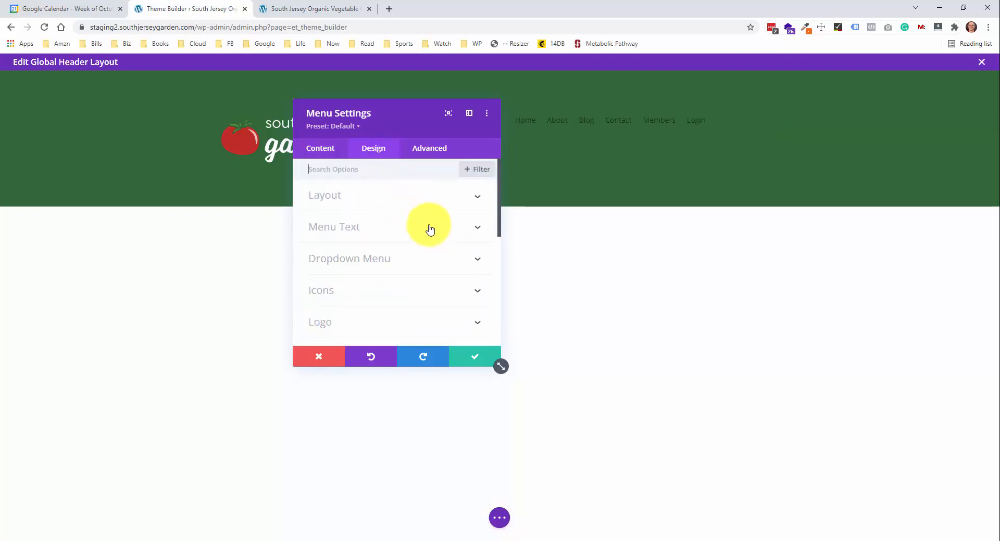
click(409, 236)
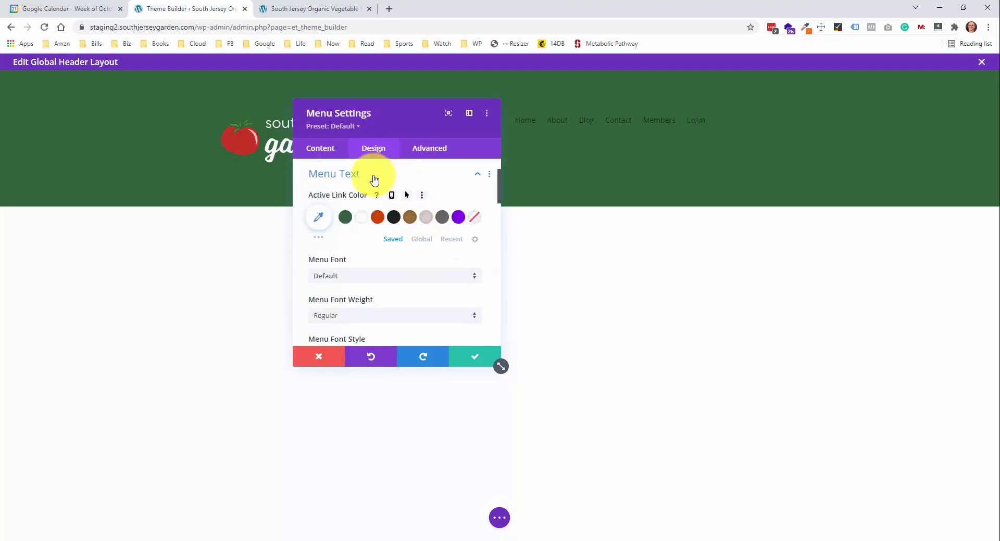
scroll(321, 271, down, 3)
click(319, 264)
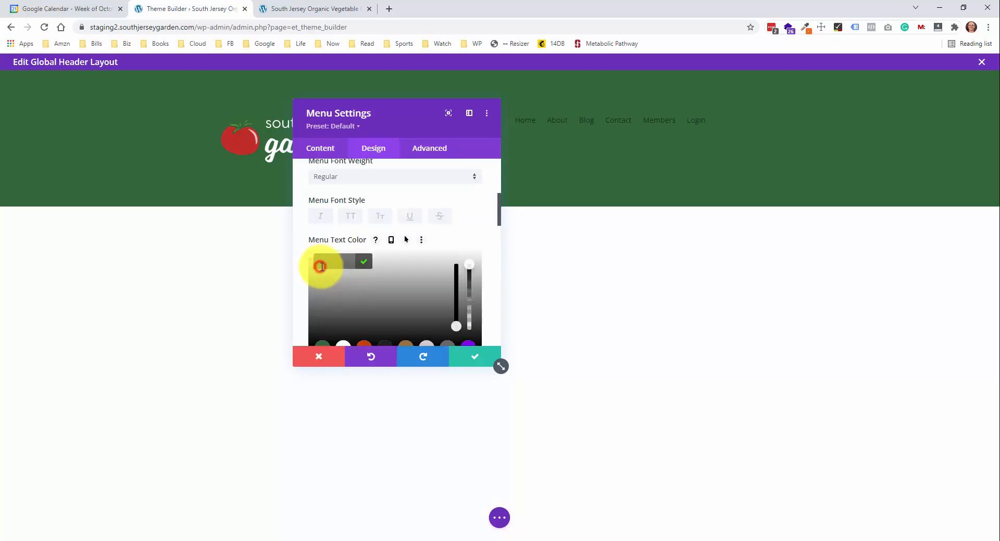
scroll(408, 296, down, 2)
click(343, 283)
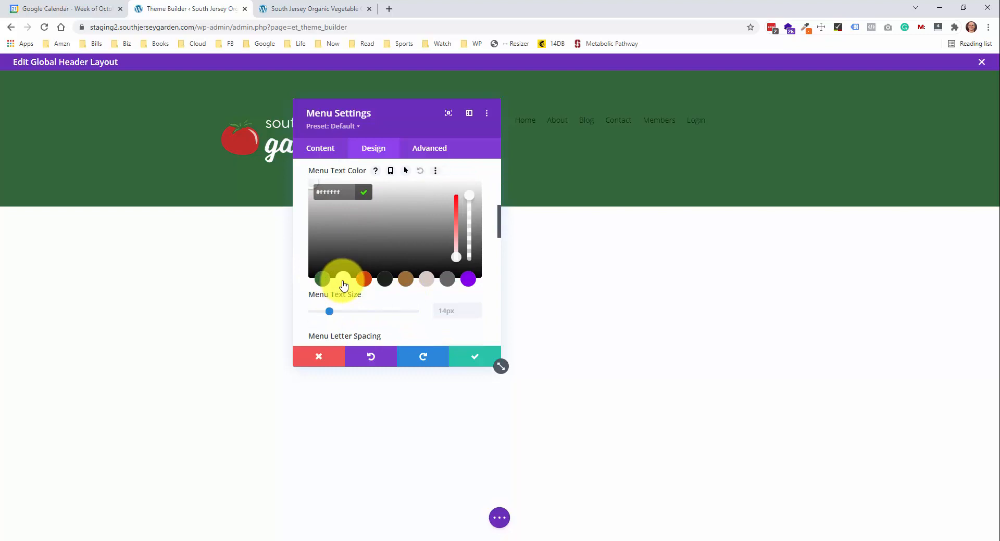
Set the active link color of the menu text to #ccc
scroll(343, 284, up, 5)
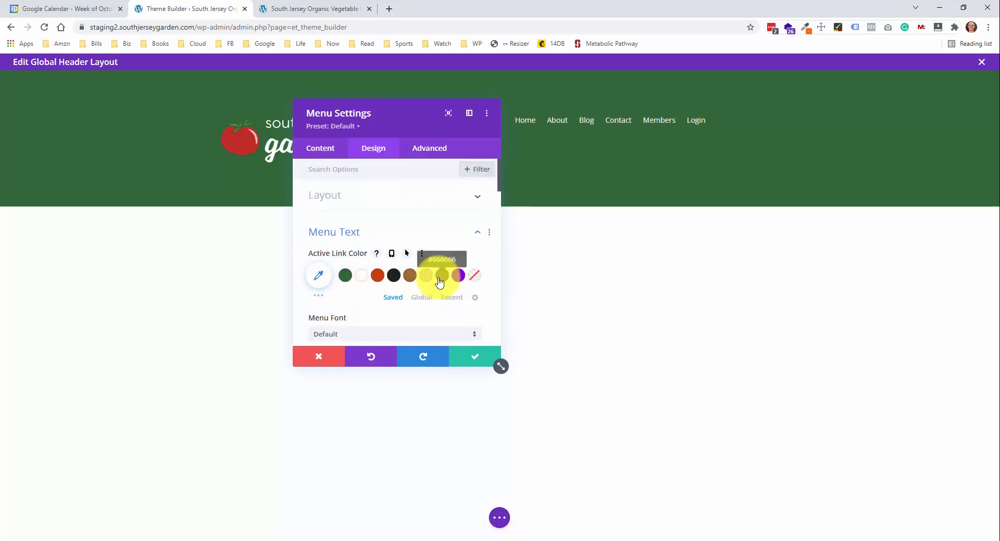
click(319, 275)
scroll(339, 290, down, 2)
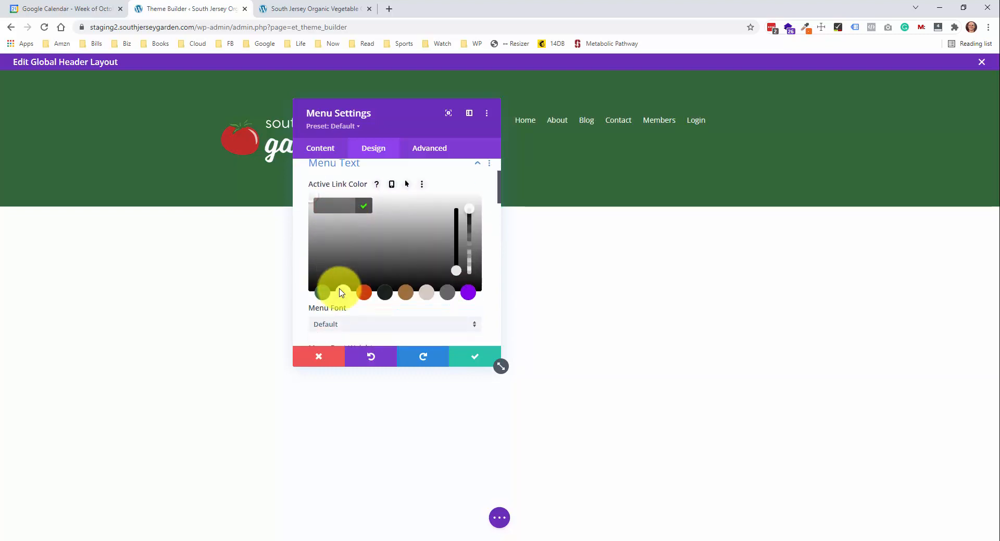
scroll(334, 274, up, 2)
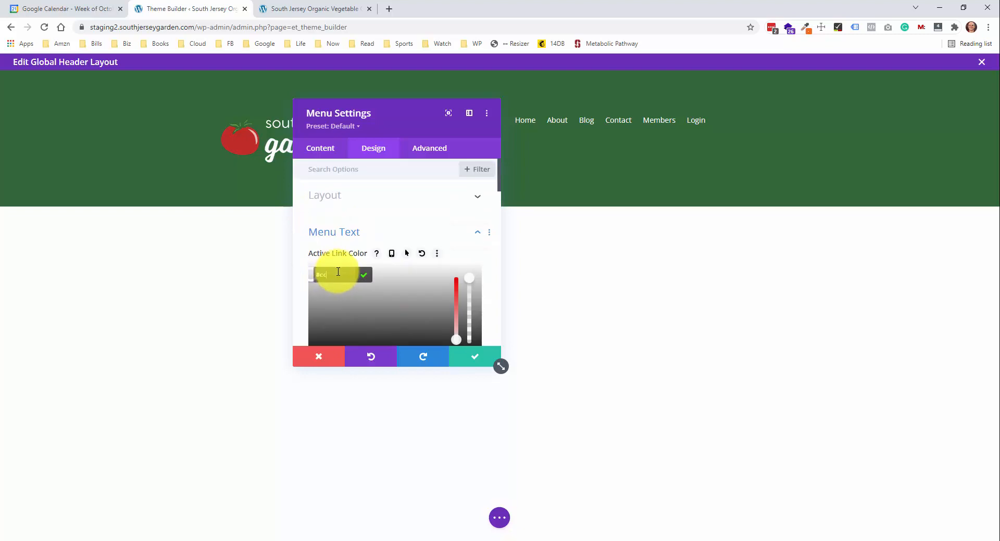
Set the menu font weight to Bold
scroll(338, 268, down, 4)
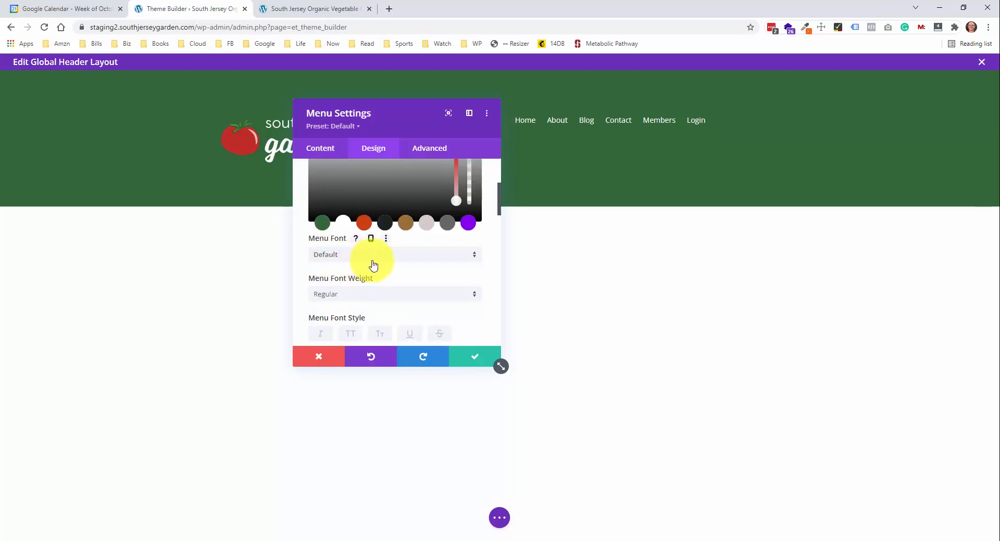
scroll(367, 263, down, 4)
scroll(443, 276, down, 1)
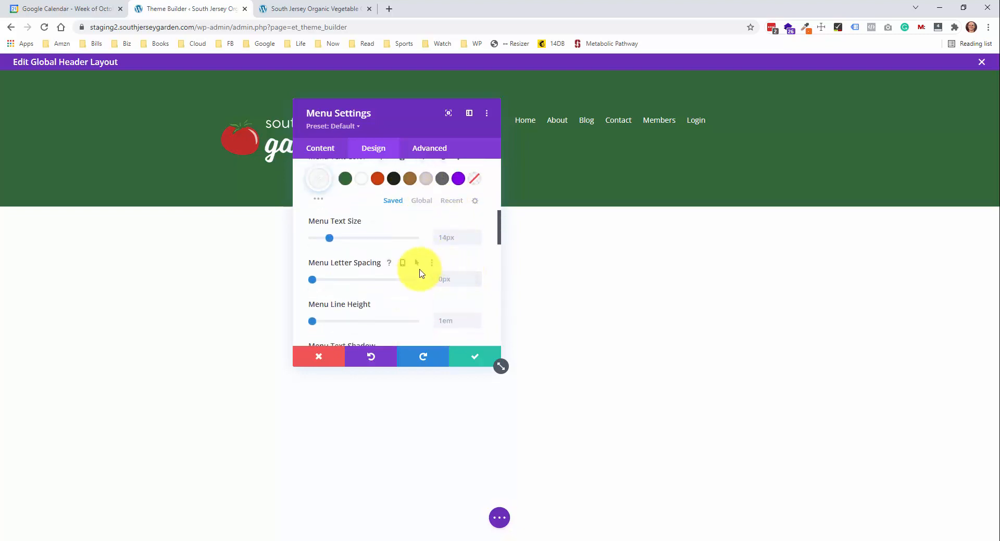
scroll(417, 264, down, 1)
scroll(468, 244, up, 4)
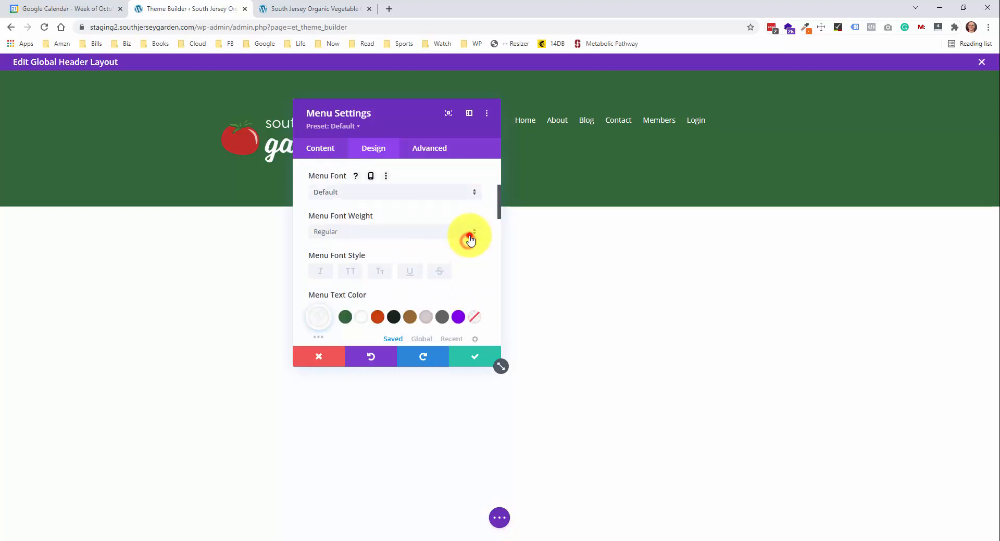
click(469, 239)
click(367, 293)
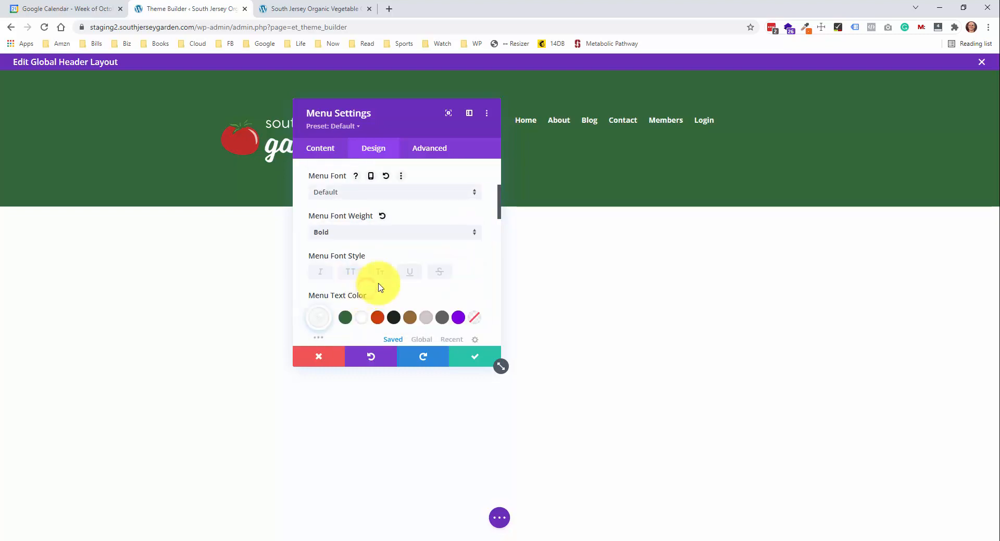
Increase the menu text size to 18px
scroll(379, 287, down, 1)
click(475, 305)
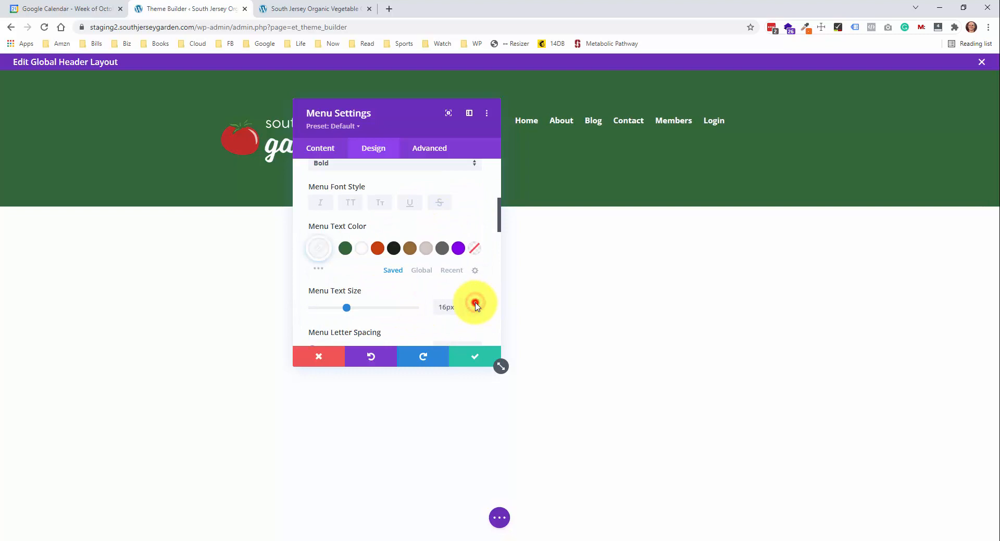
click(475, 306)
click(475, 306)
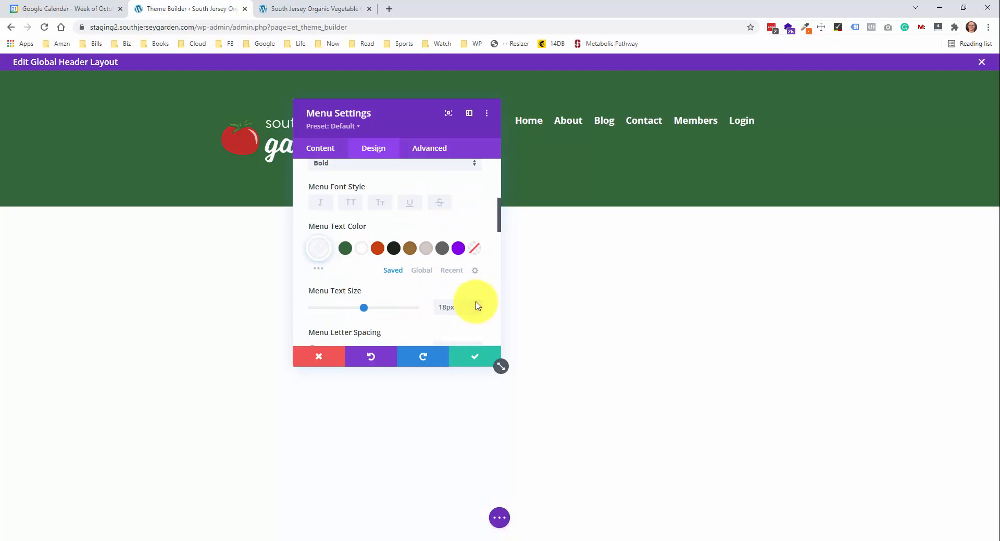
Set the menu's text alignment to right and save the Menu module's settings
scroll(459, 312, down, 2)
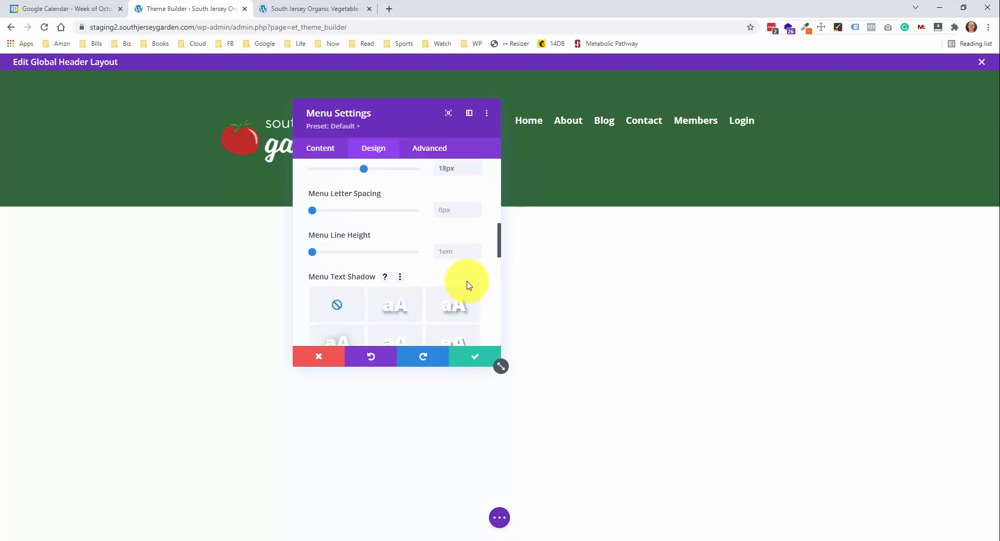
scroll(467, 285, down, 1)
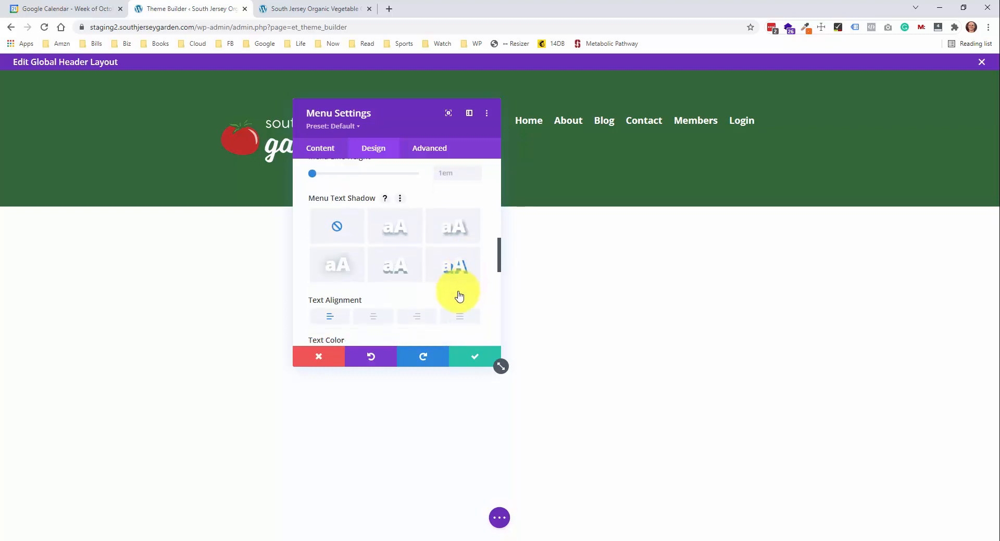
scroll(458, 293, down, 1)
click(416, 260)
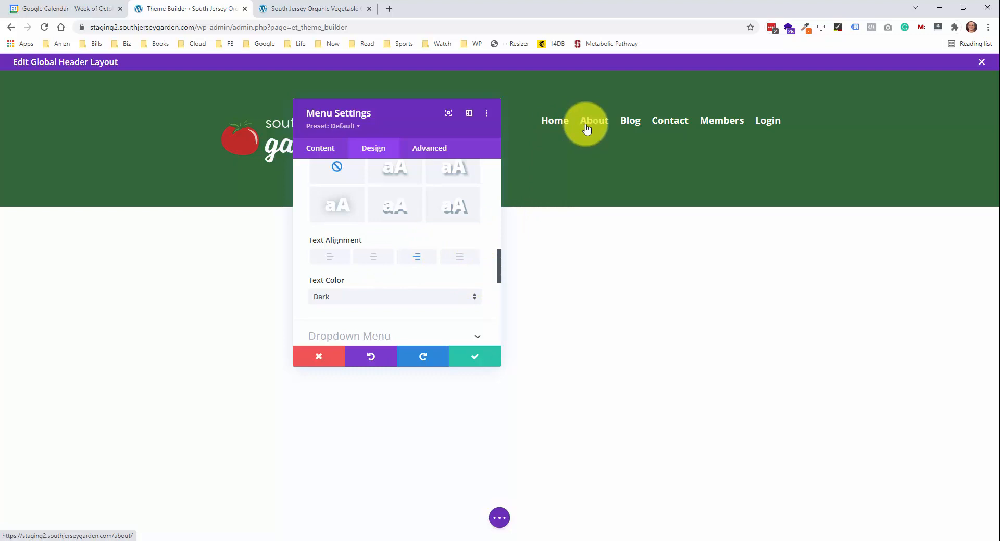
scroll(435, 267, down, 1)
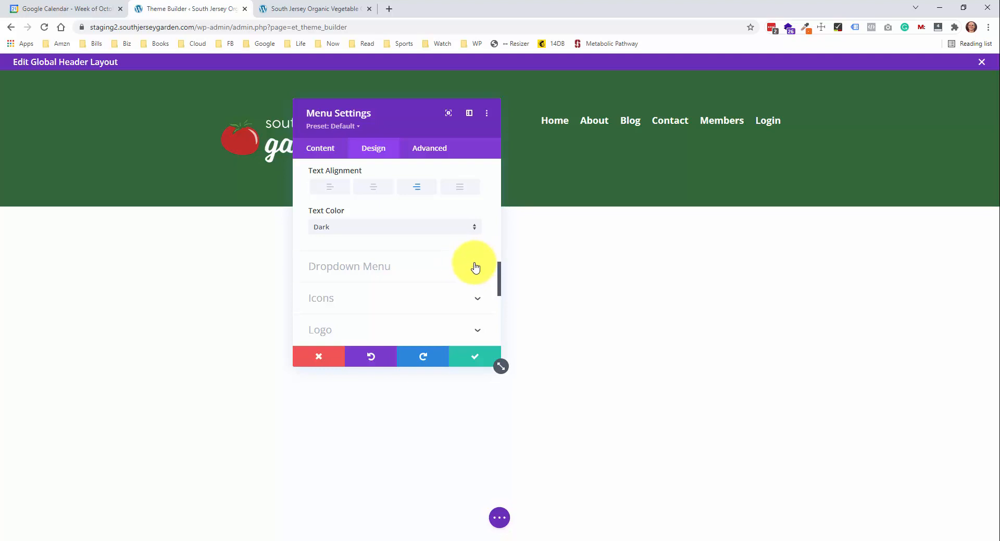
click(466, 227)
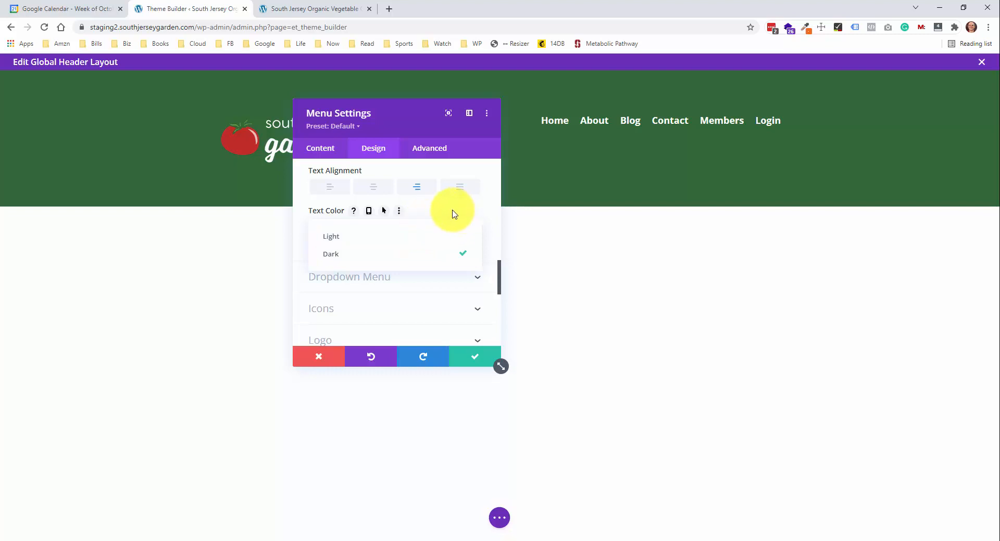
click(442, 233)
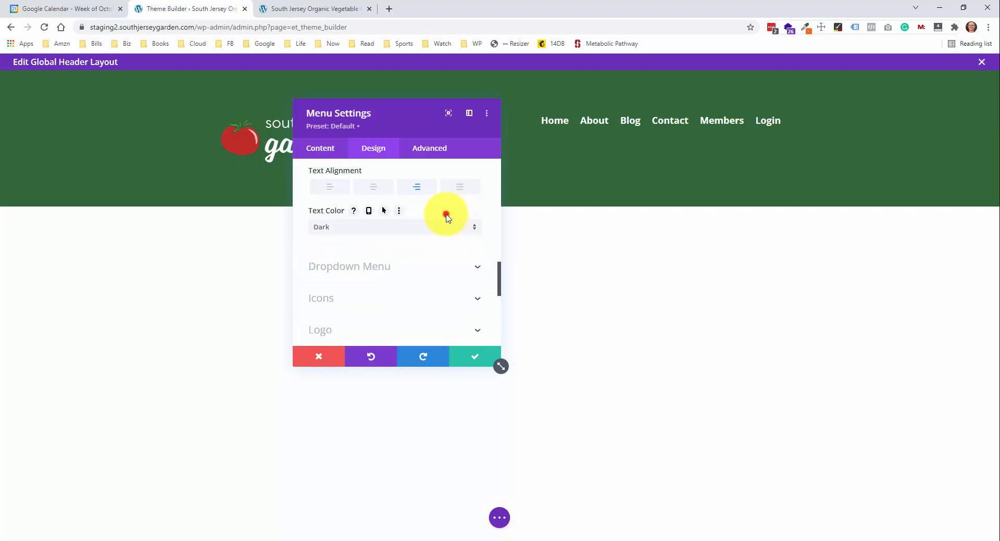
click(478, 358)
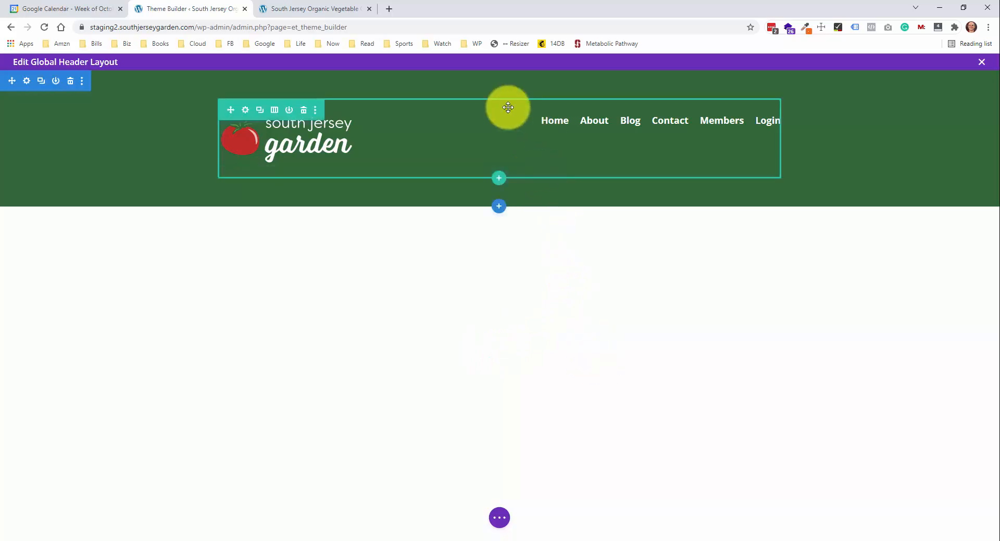
Compare the layout with the live southjerseygarden.com header and reduce the header section's top padding
drag(504, 0, 346, 17)
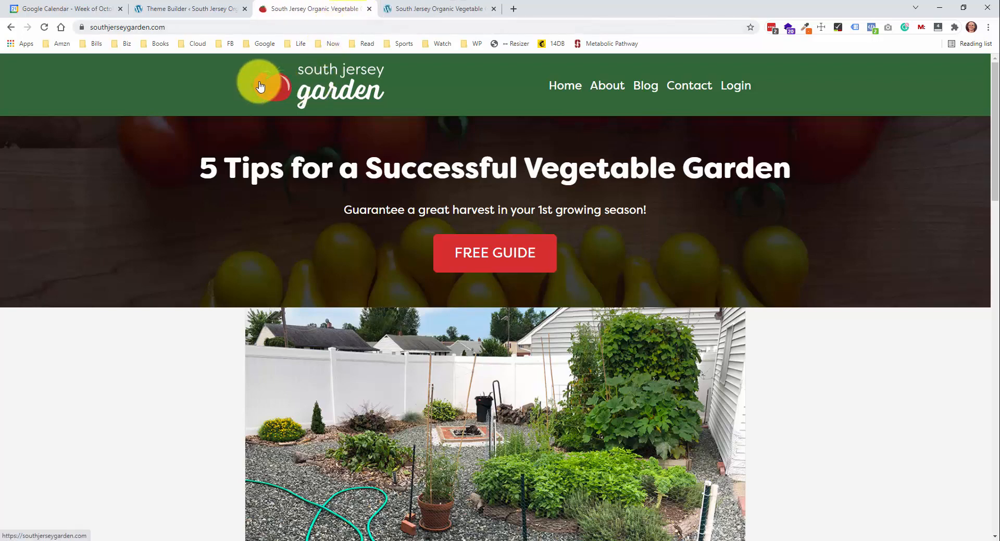
click(203, 9)
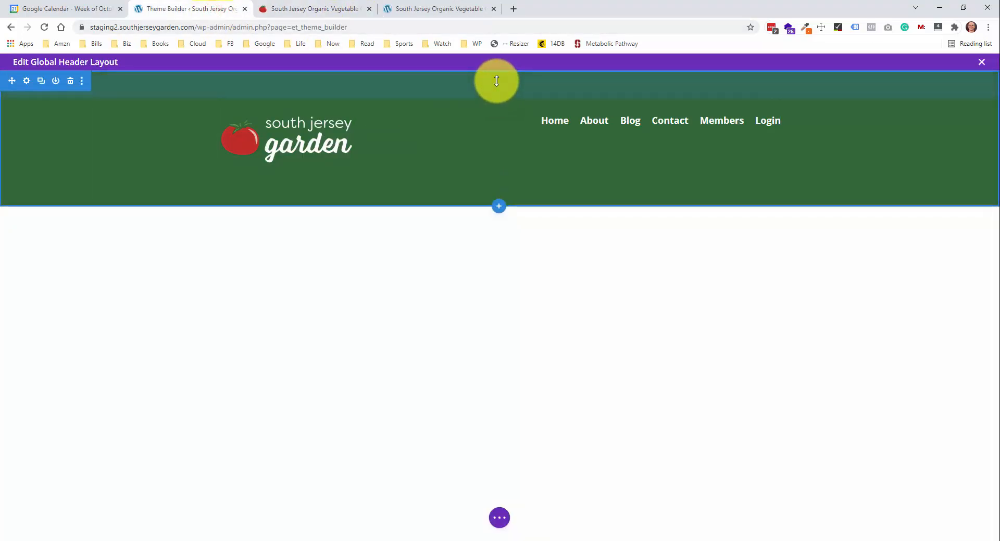
drag(491, 87, 495, 77)
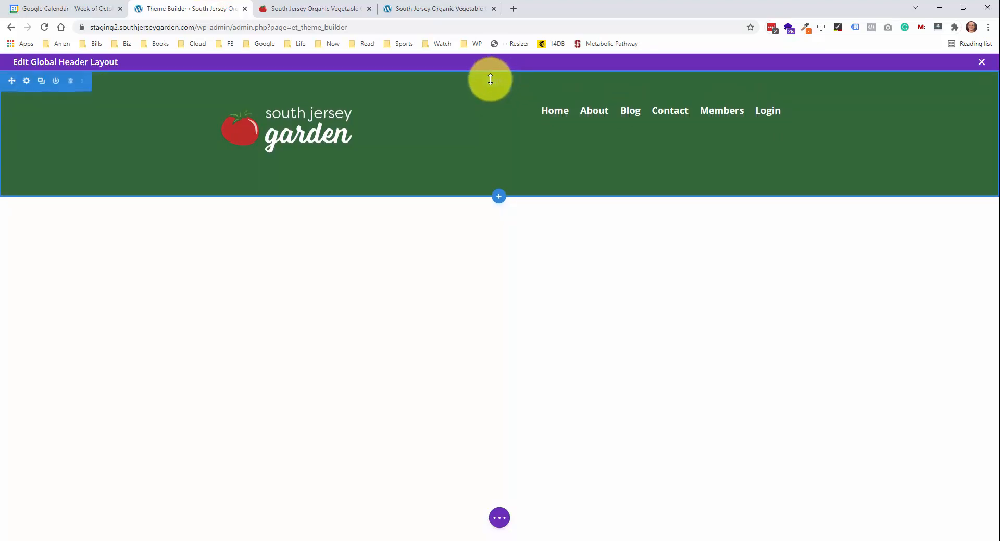
Set the header section's top and bottom padding to 5px and save the section settings
click(27, 82)
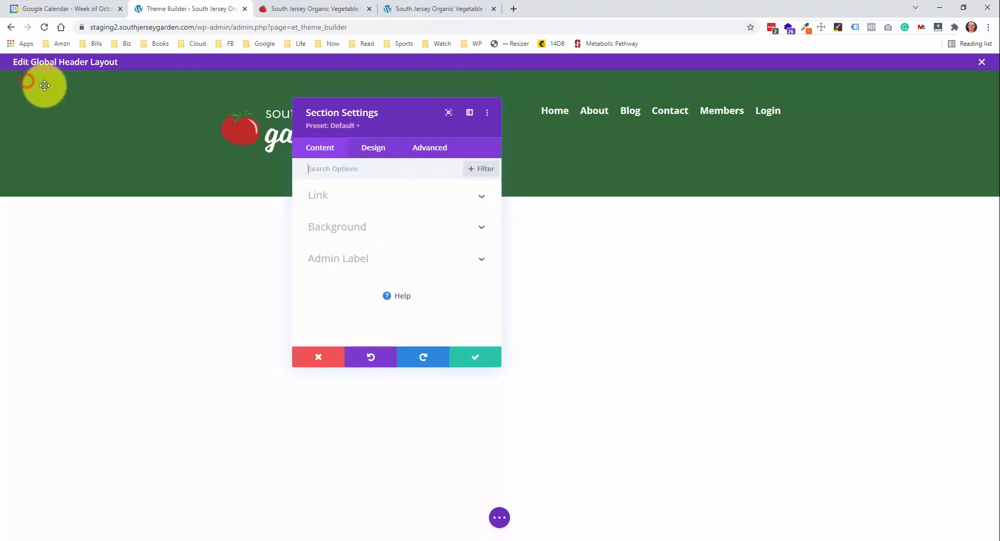
click(371, 147)
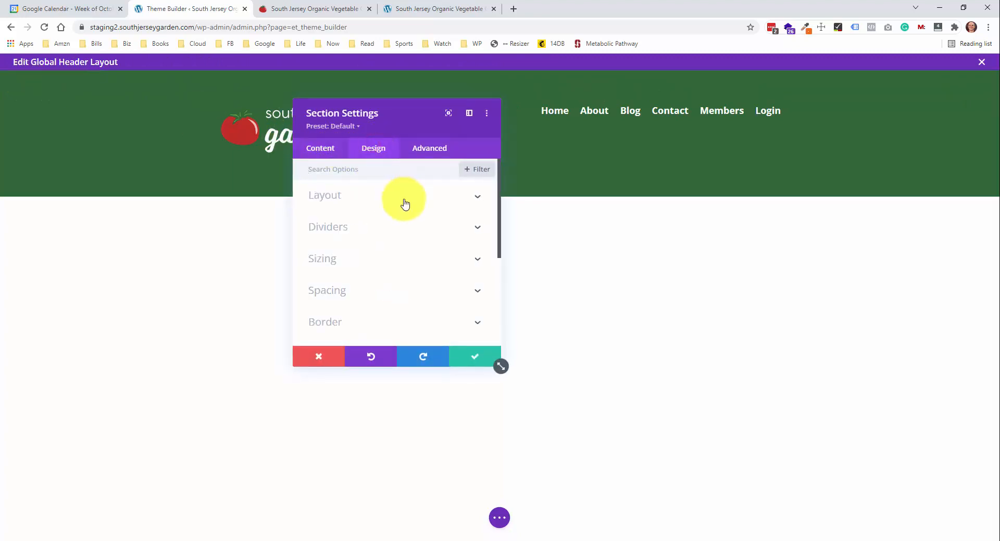
click(394, 287)
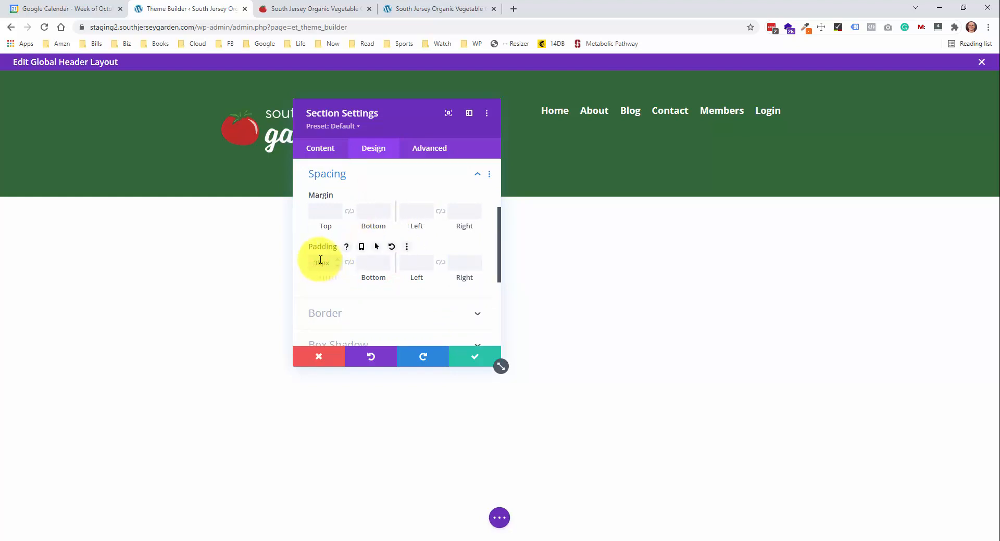
drag(318, 263, 340, 271)
text(5)
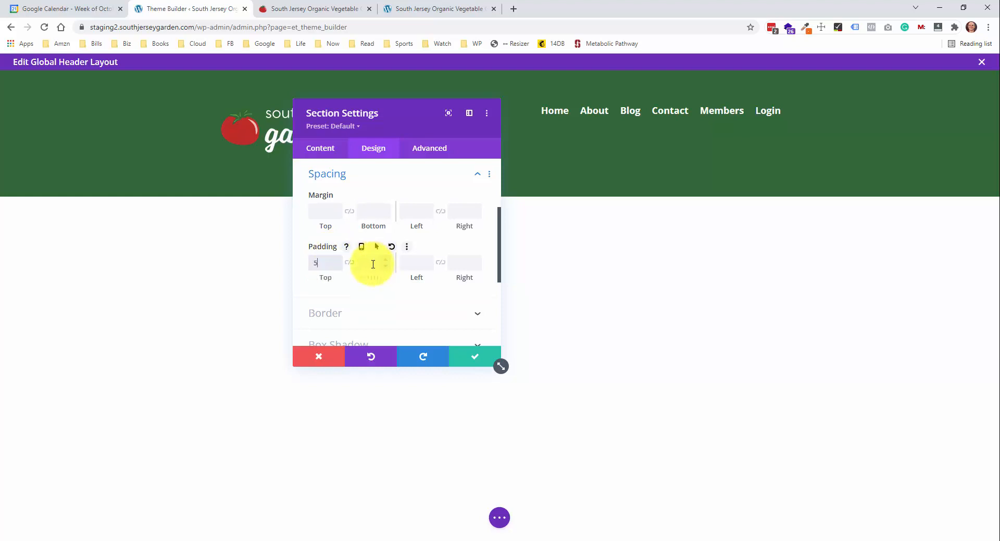
click(370, 263)
text(5px)
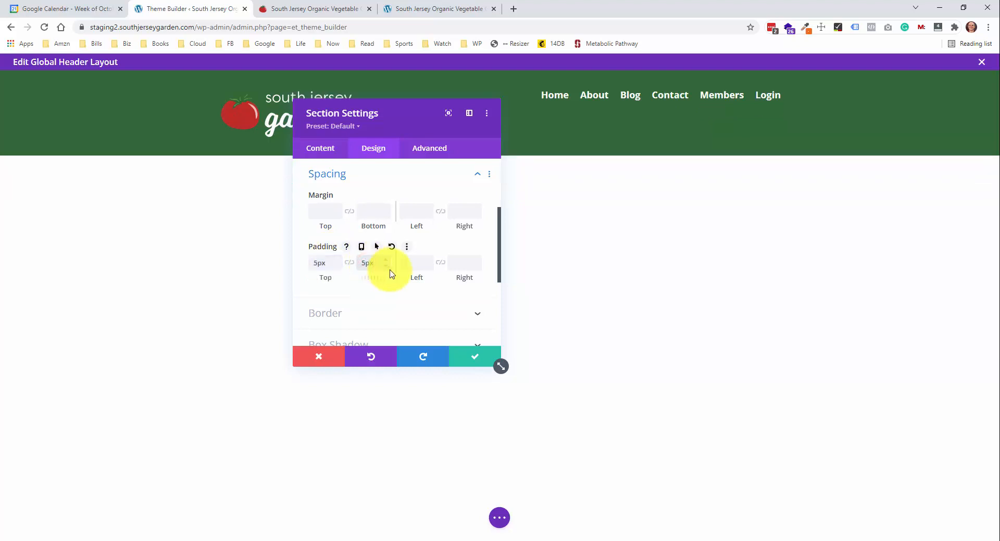
click(474, 356)
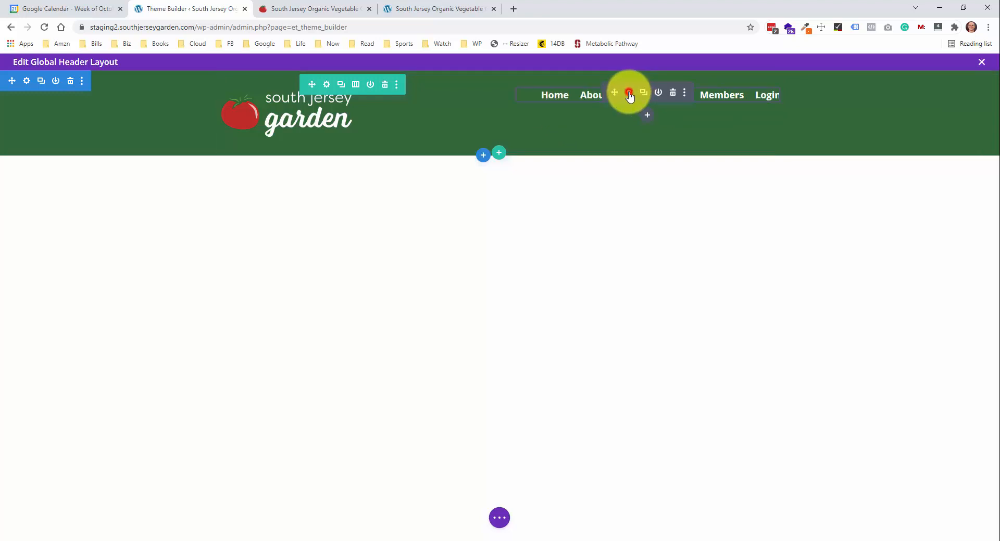
Set the Menu module's top margin to 30px to align the links vertically with the logo, and save its settings
click(629, 93)
scroll(396, 203, down, 2)
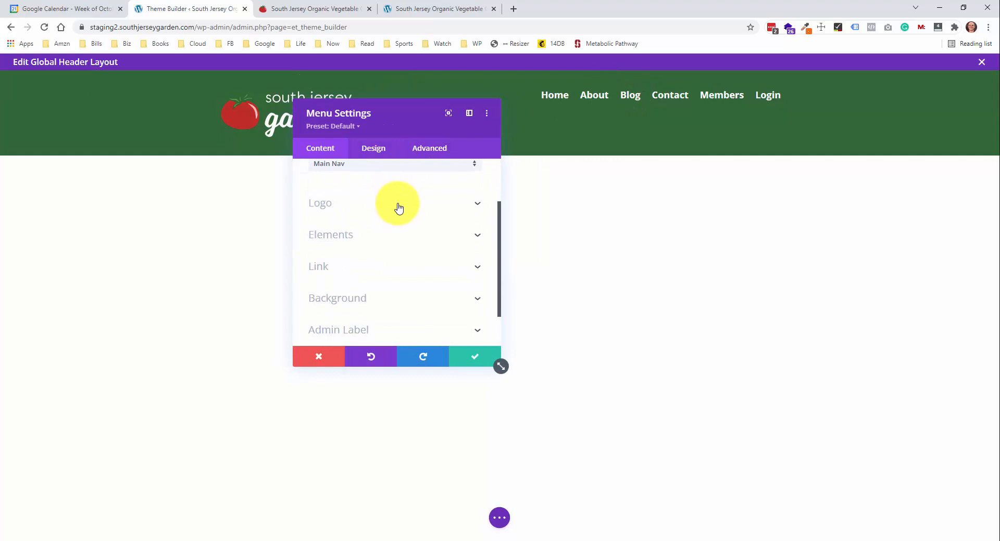
click(373, 148)
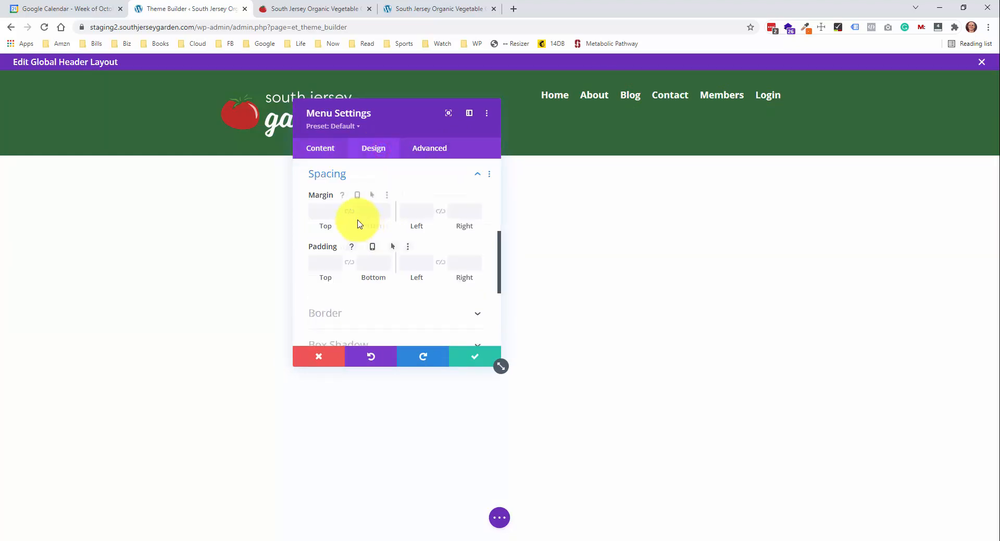
click(322, 210)
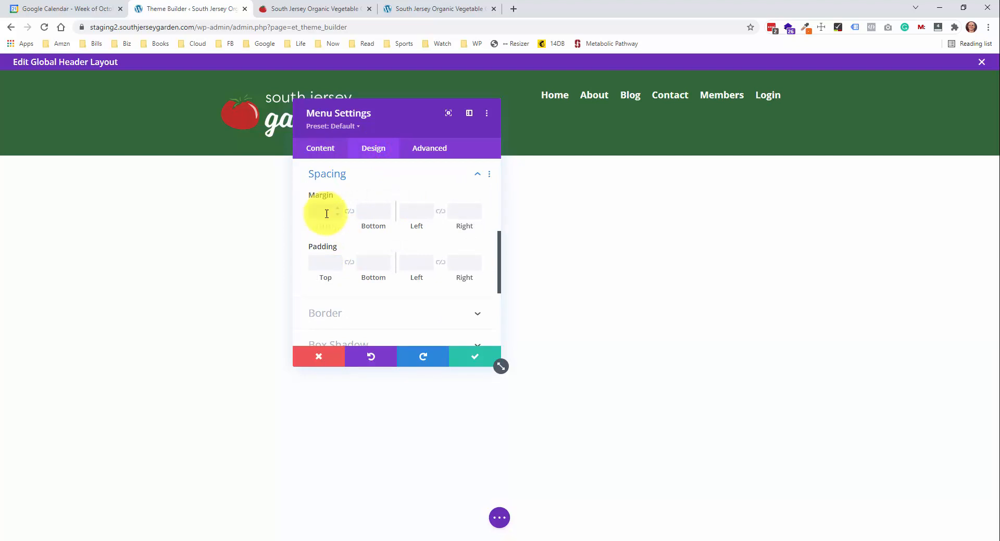
text(20px)
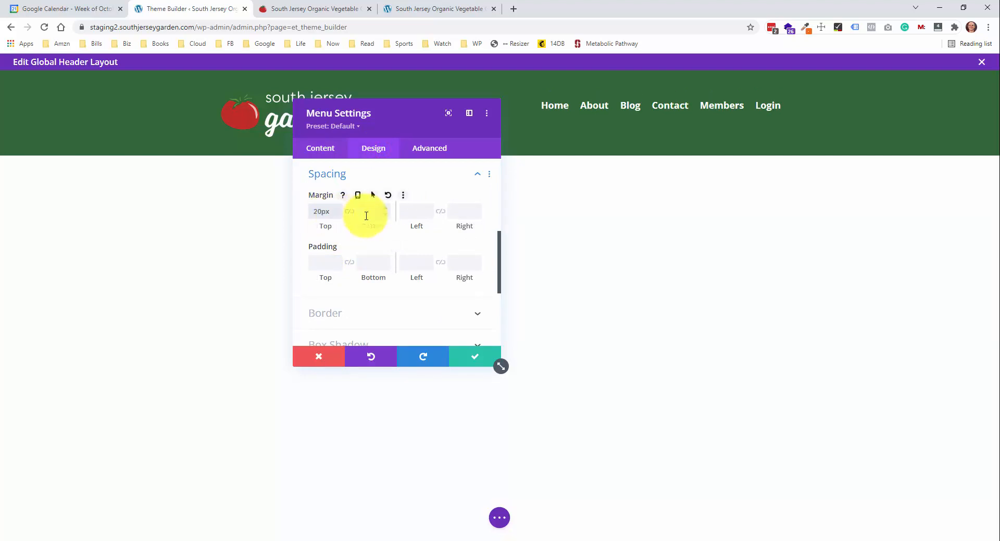
click(339, 209)
click(339, 209)
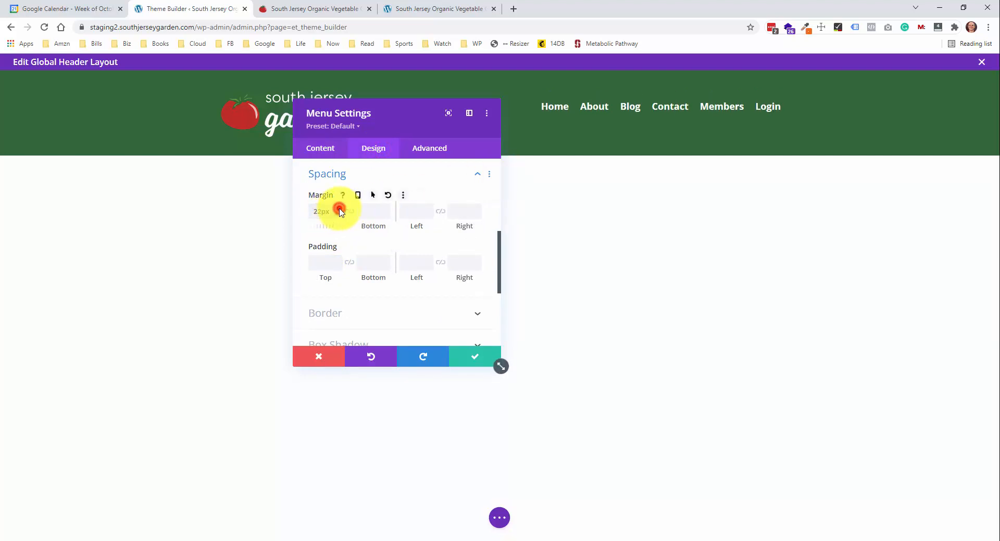
click(339, 209)
click(339, 210)
click(339, 209)
click(339, 209)
click(339, 210)
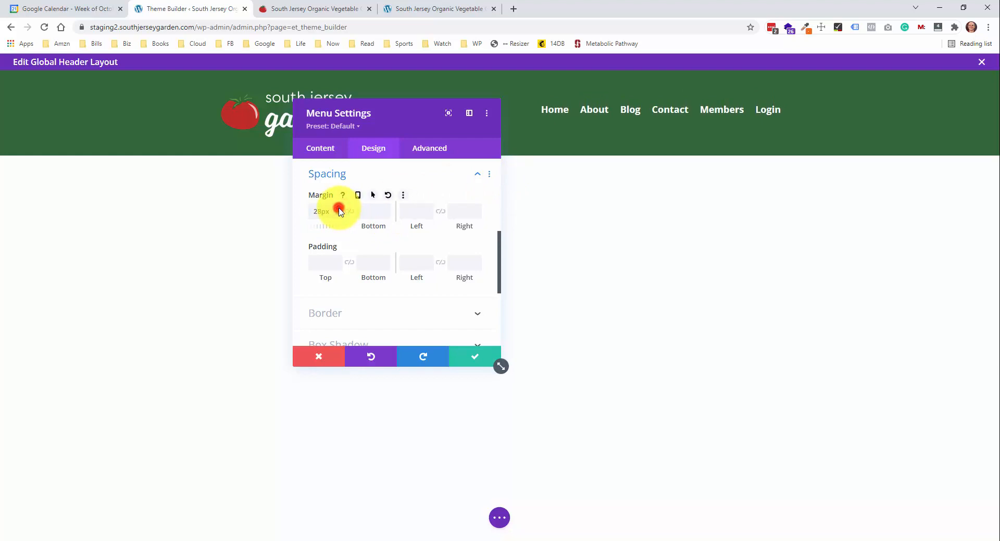
click(339, 209)
click(339, 209)
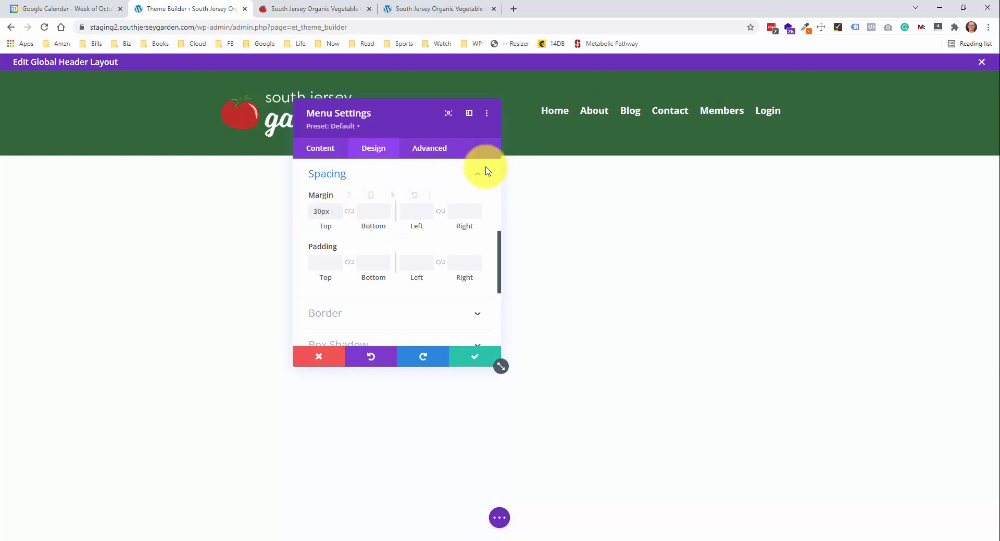
click(474, 364)
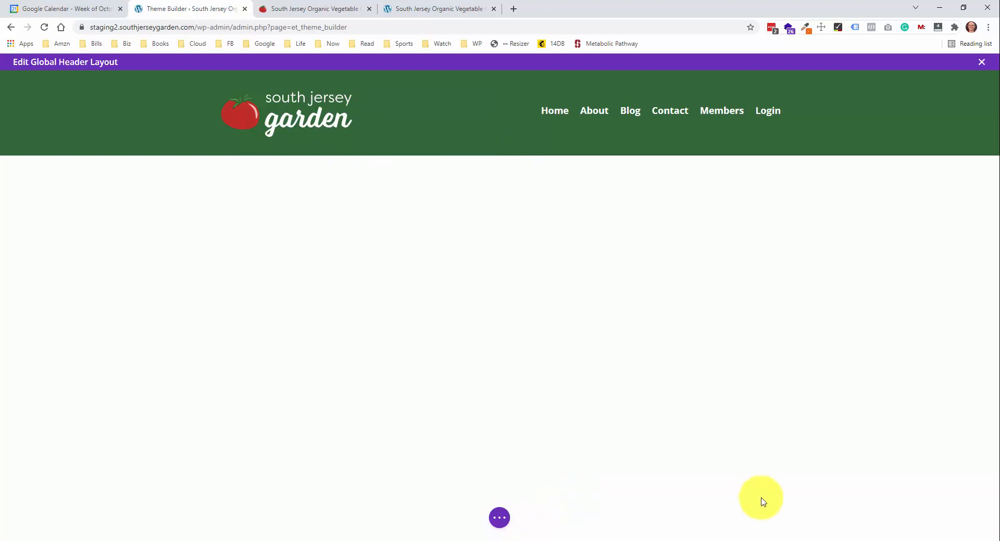
Save and close the global header layout, and reload the staging homepage to check the header
click(501, 521)
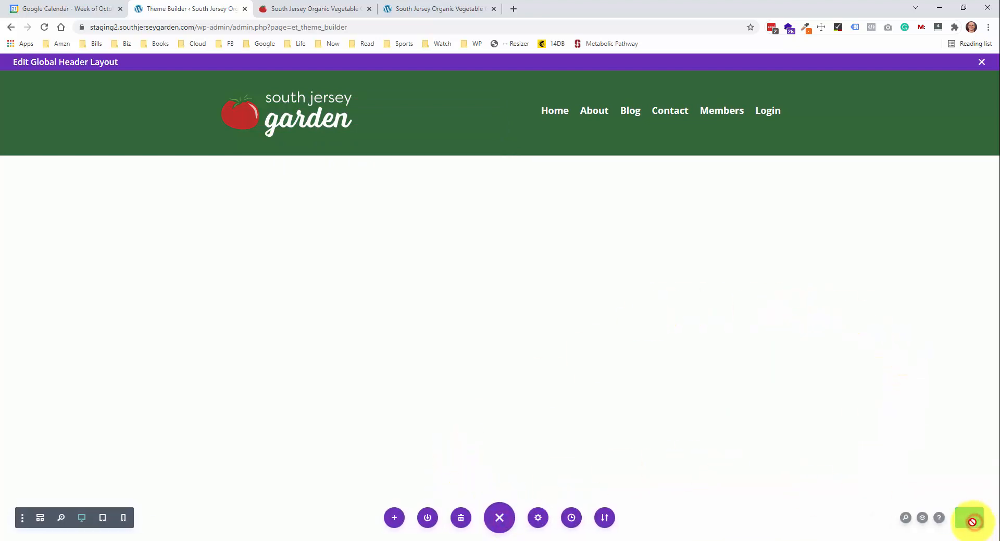
click(981, 64)
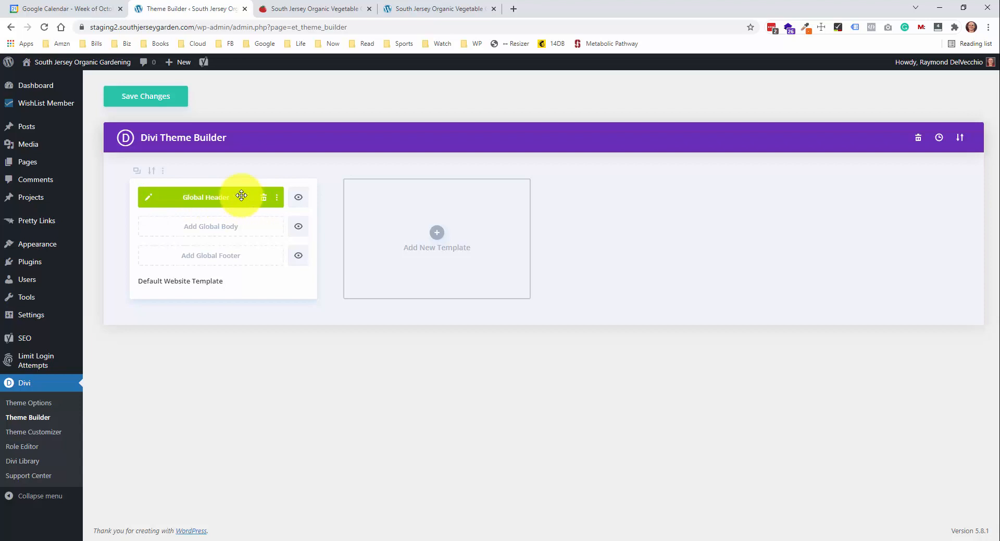
click(318, 9)
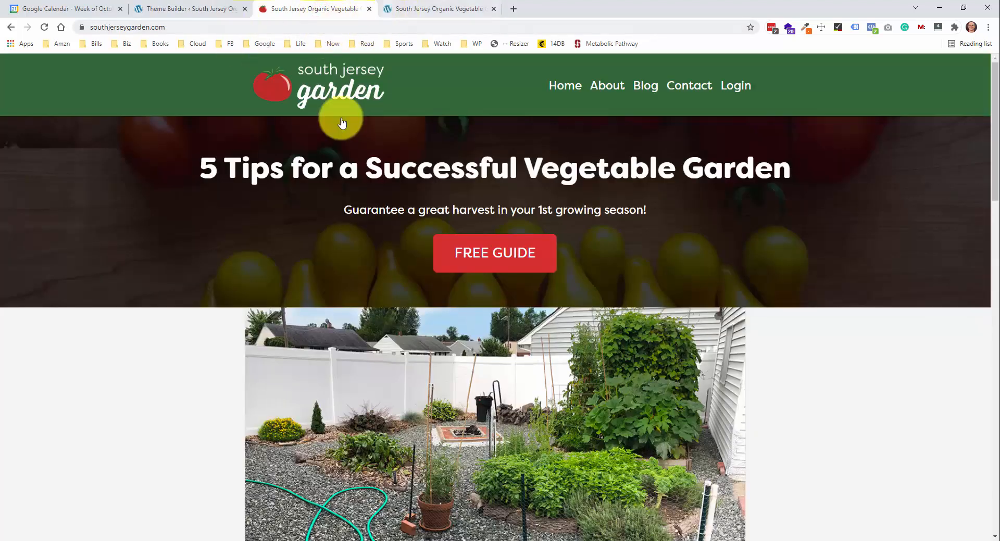
click(435, 8)
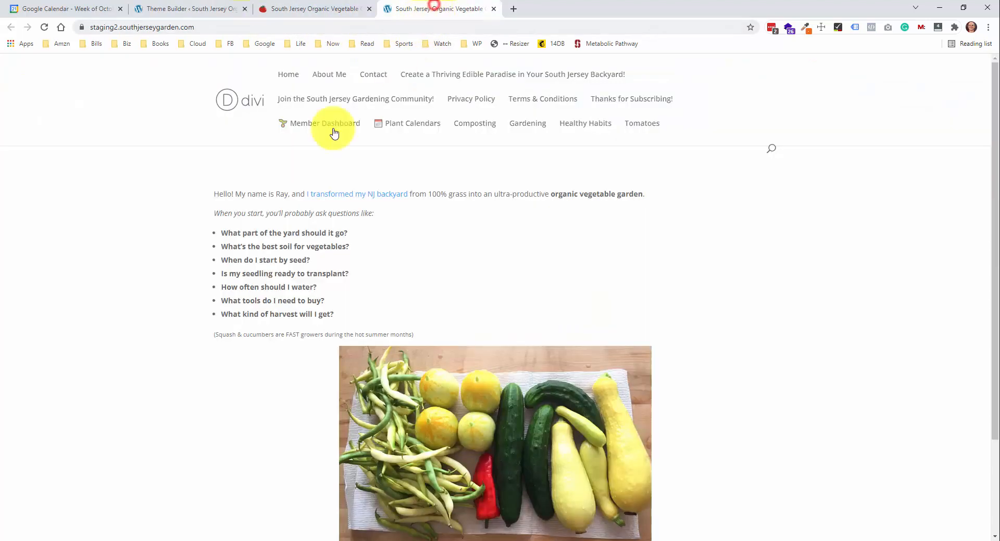
right_click(96, 186)
click(133, 217)
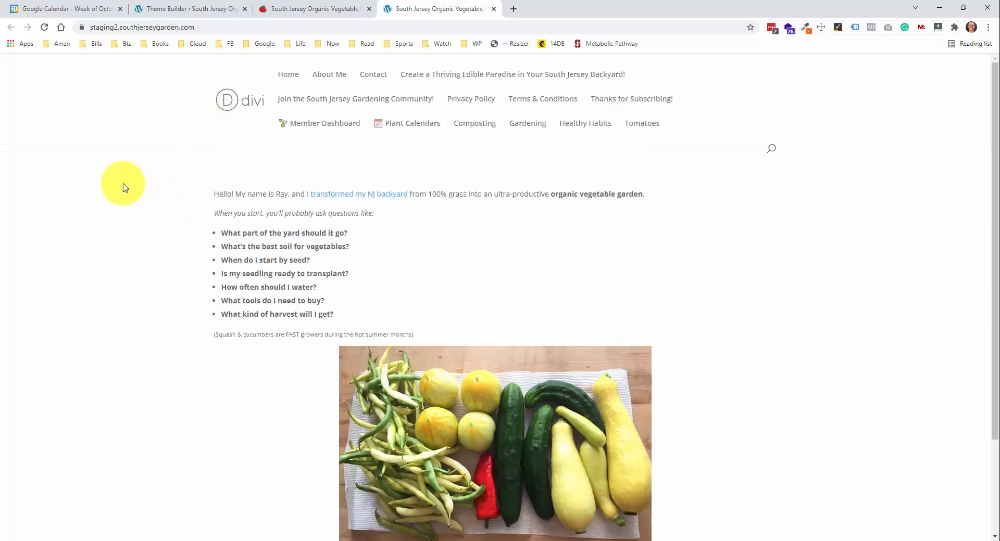
Save the Theme Builder changes and reload the staging homepage with the new global header
click(300, 14)
click(202, 12)
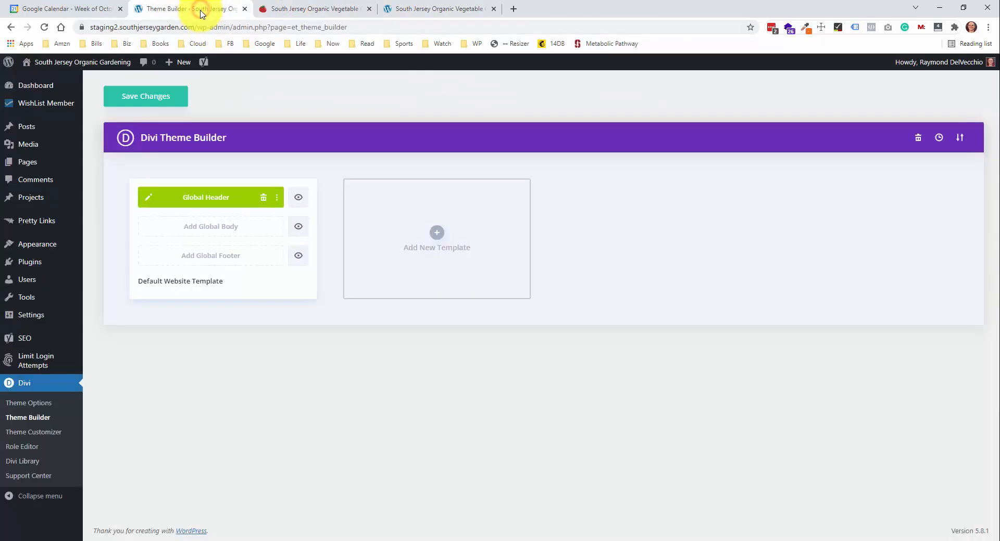
click(146, 98)
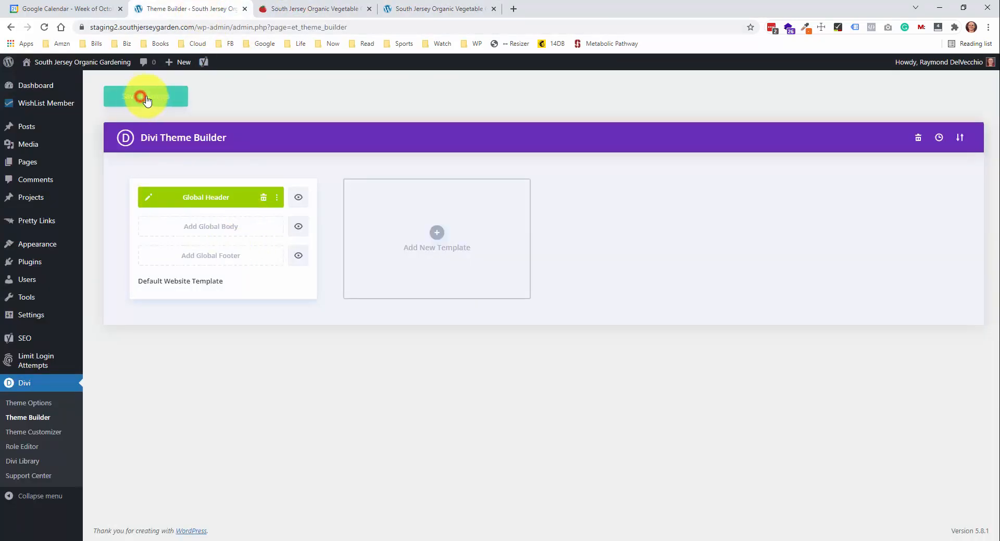
click(437, 10)
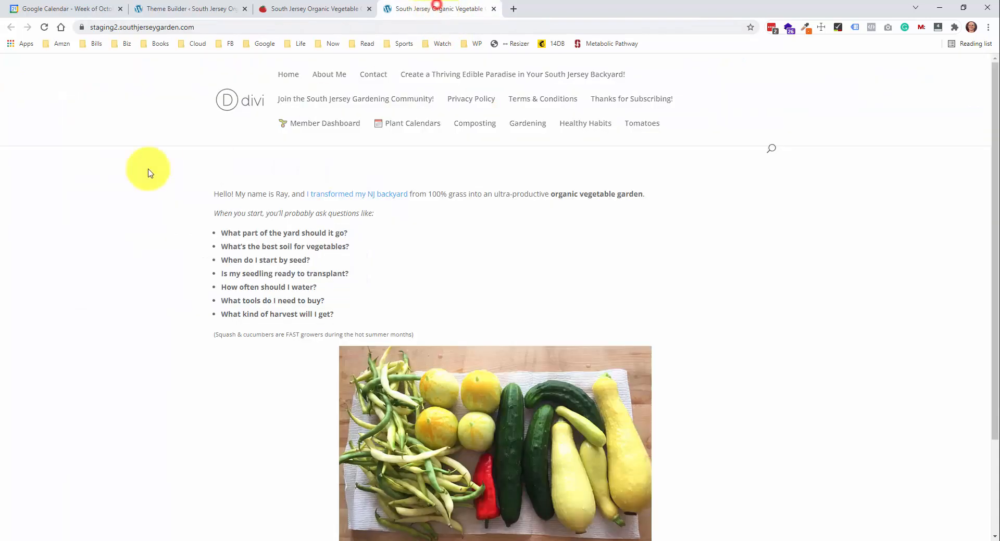
right_click(115, 166)
click(154, 203)
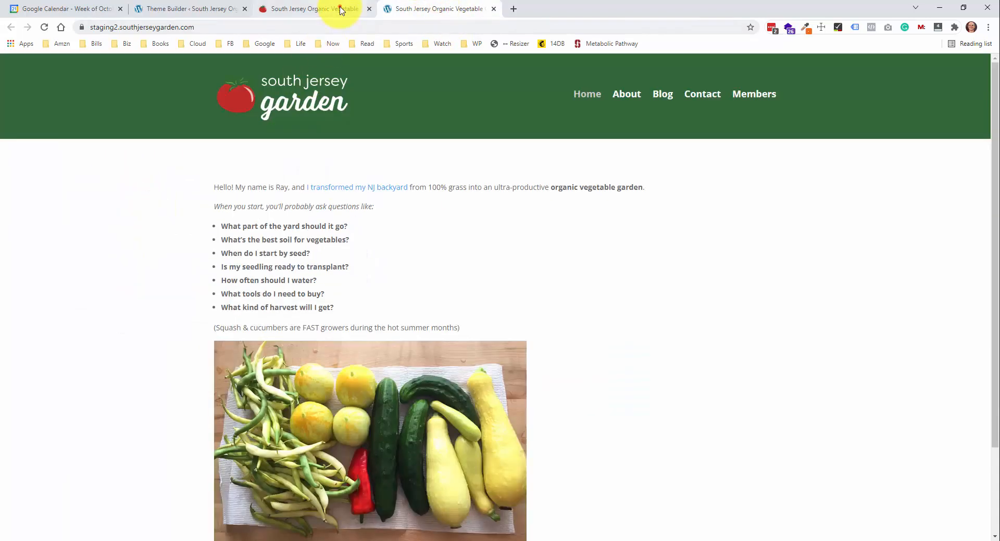
Compare the staging homepage's header with the live southjerseygarden.com header, checking the logo, header height and menu links
click(339, 7)
click(406, 11)
click(349, 9)
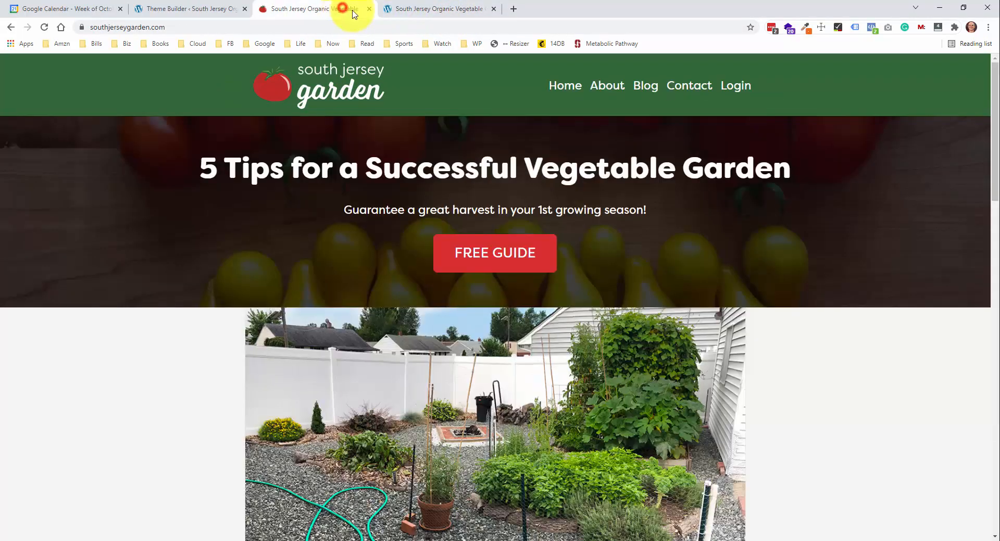
click(423, 13)
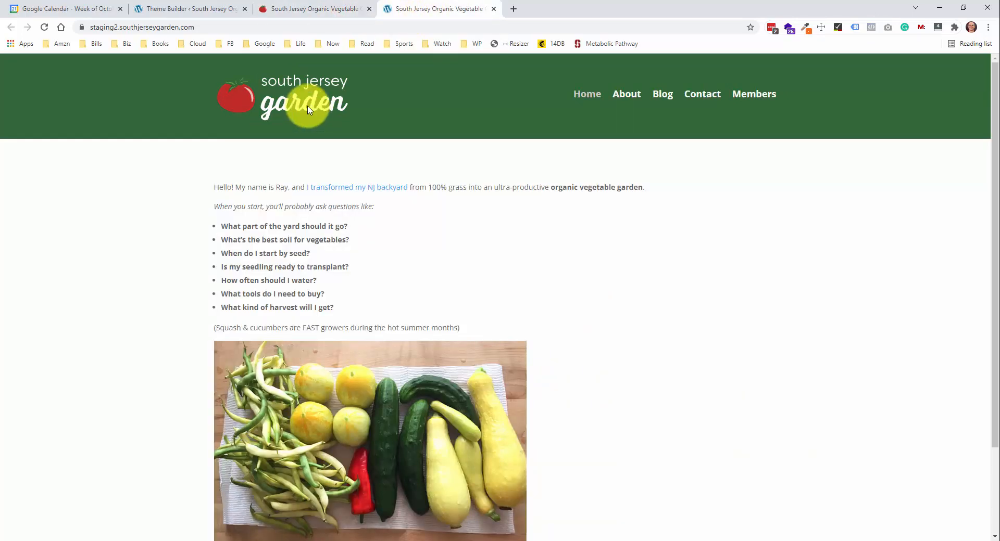
click(337, 13)
click(414, 13)
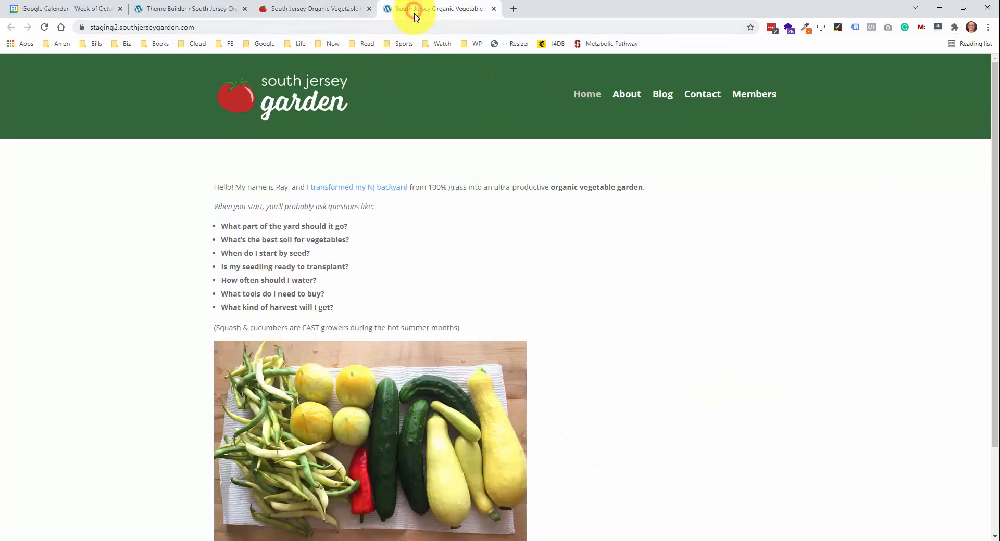
click(358, 12)
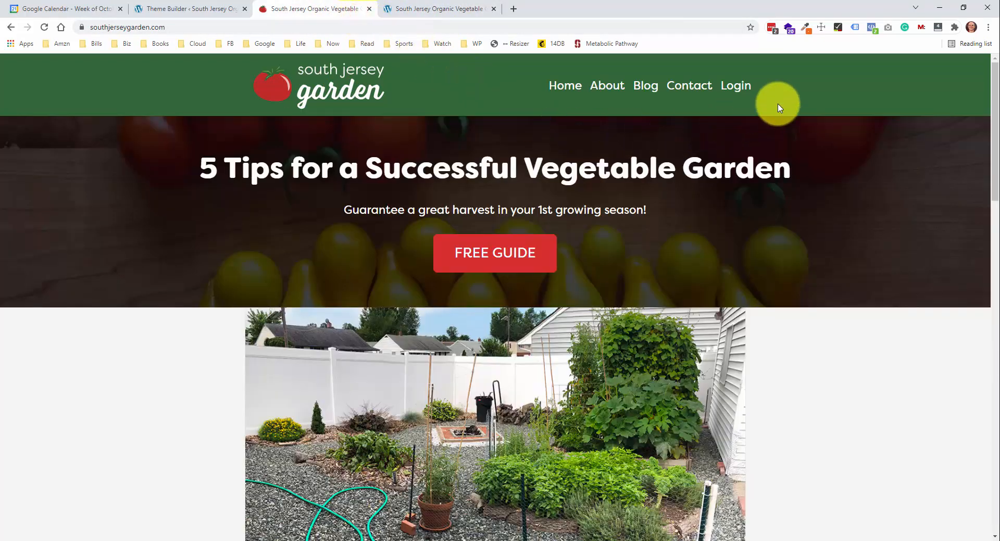
click(446, 9)
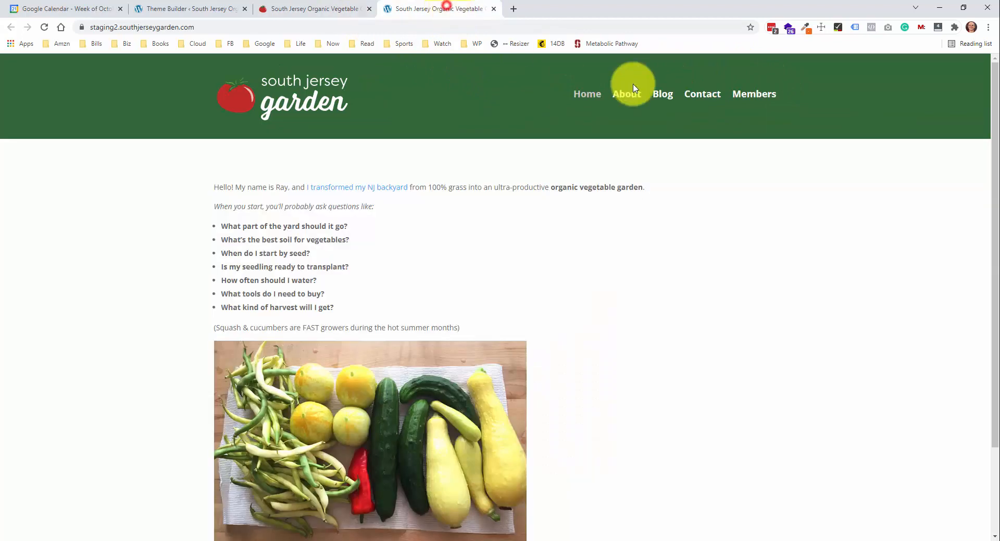
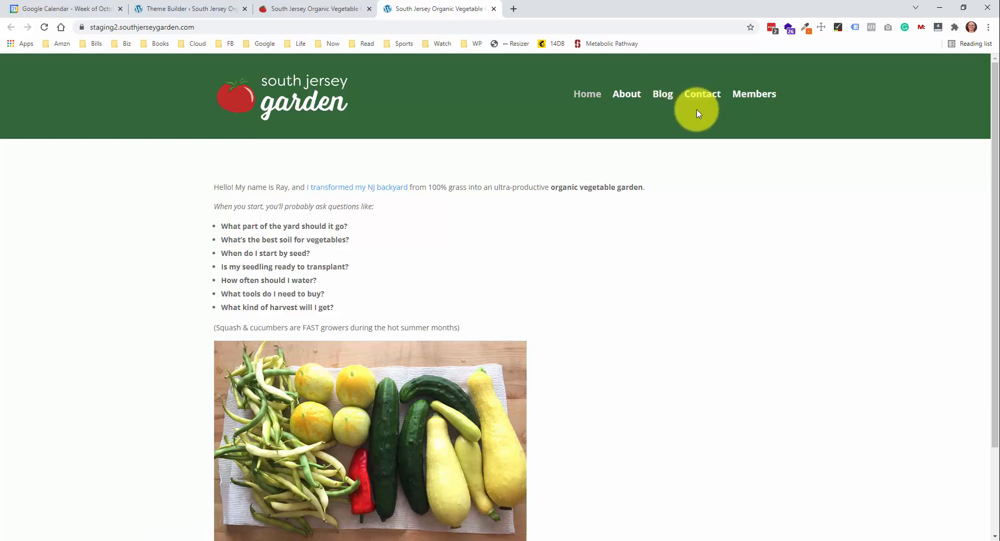
Review the live homepage down to its footer and start building a new global footer for the Default Website Template
click(338, 10)
scroll(364, 156, down, 5)
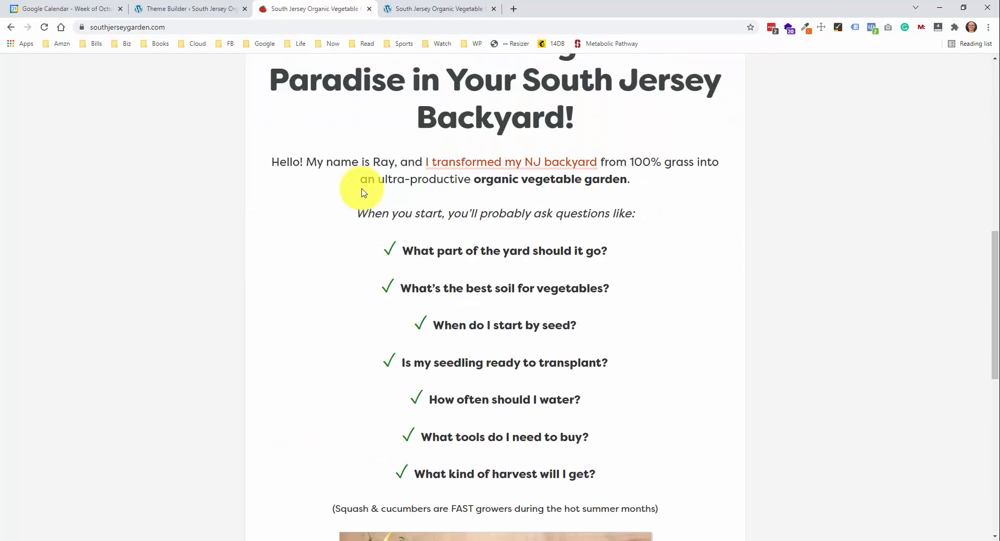
scroll(363, 193, down, 10)
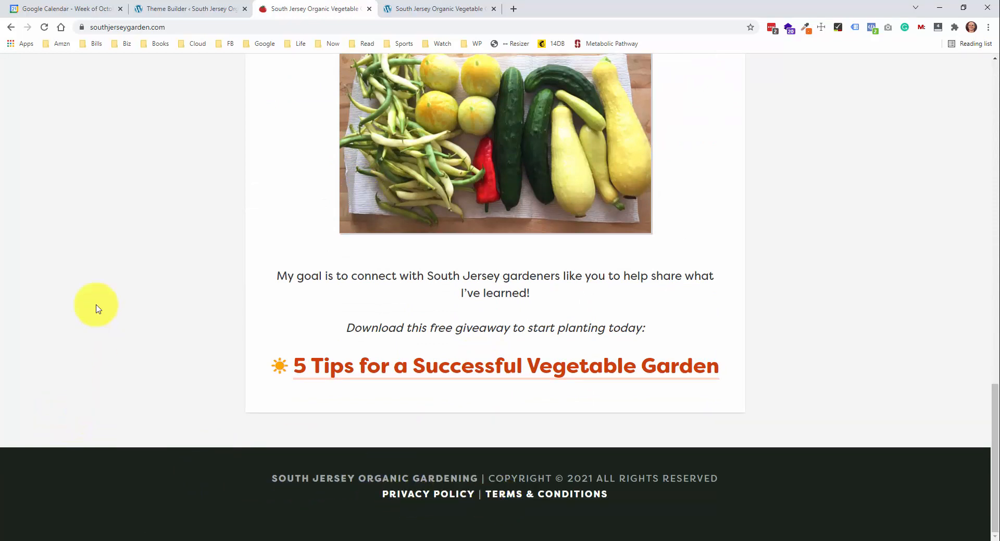
click(204, 11)
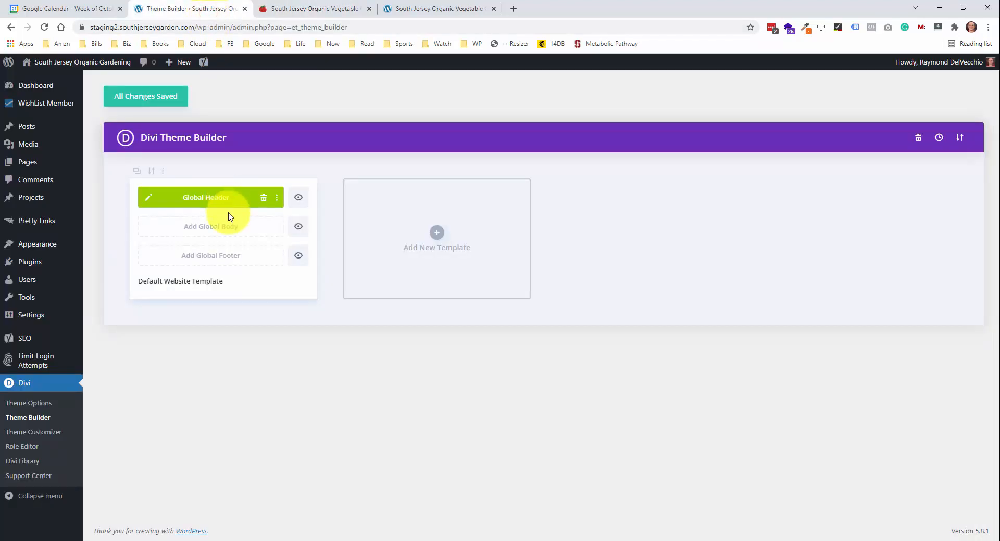
click(228, 260)
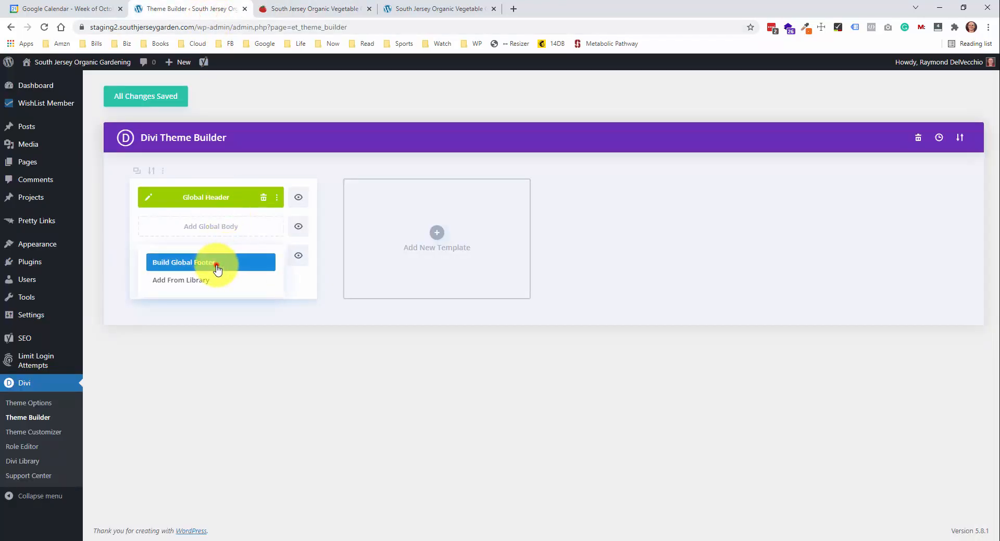
click(219, 269)
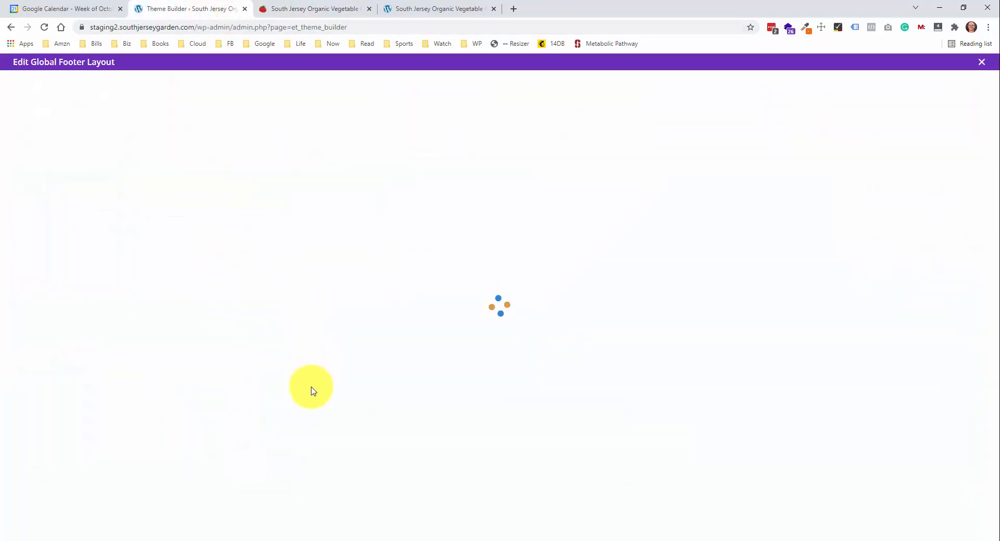
click(290, 383)
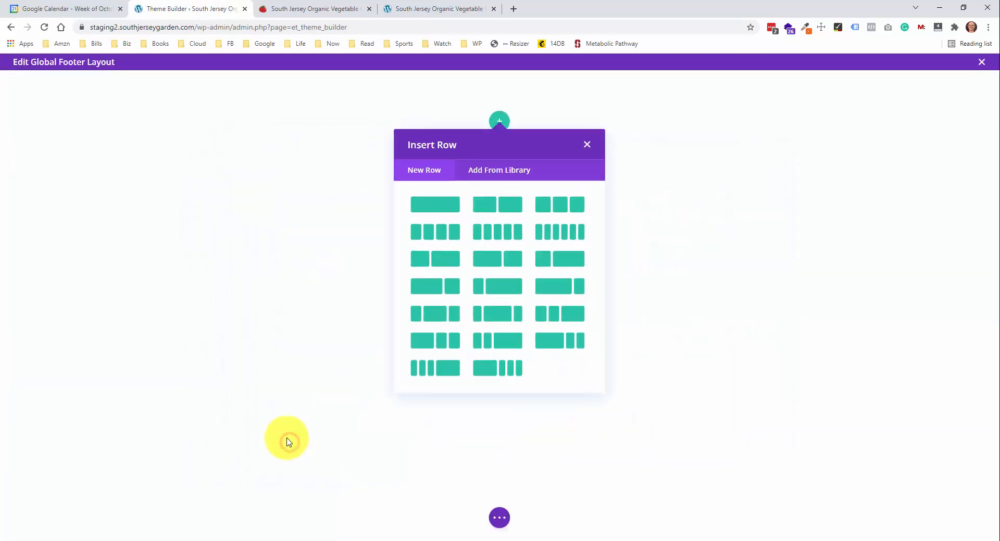
Insert a single-column row in the global footer and add a Text module to it
click(424, 204)
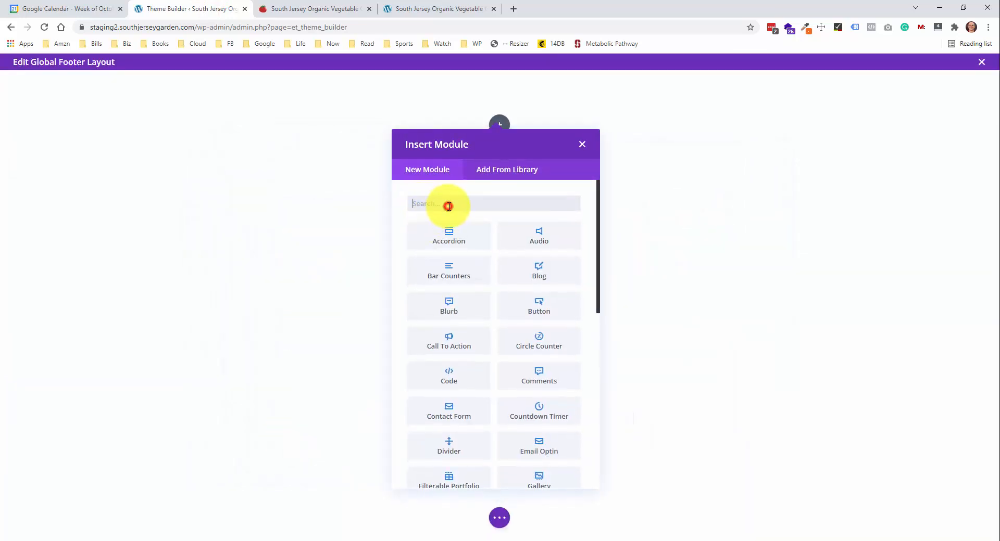
text(text)
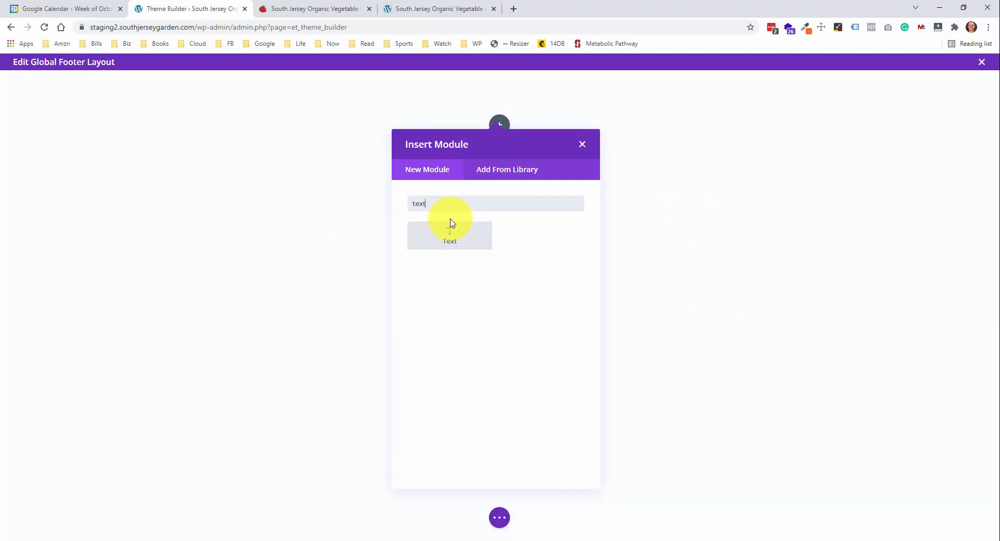
click(458, 240)
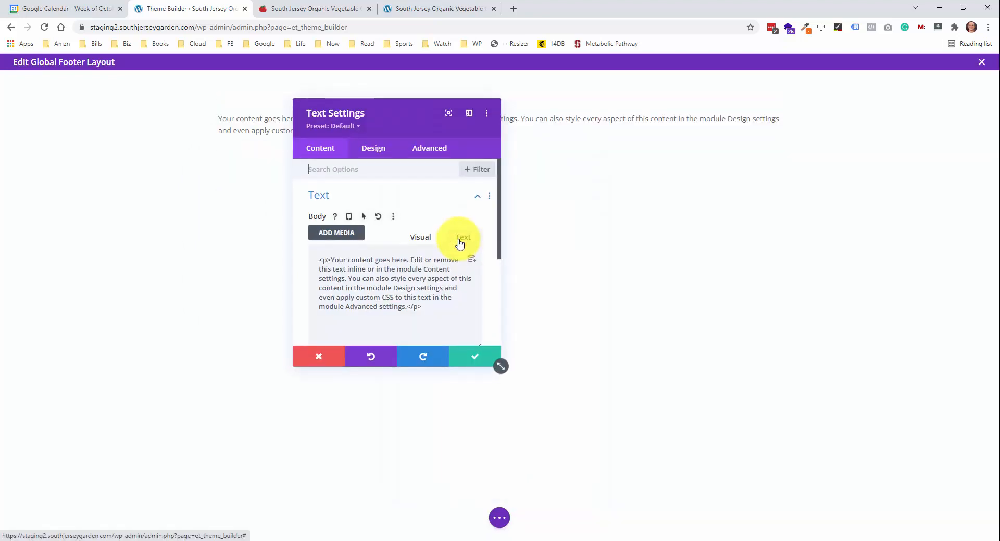
Check the copyright year in the live site's footer, and replace the Text module's placeholder body with Current Date dynamic content
click(391, 12)
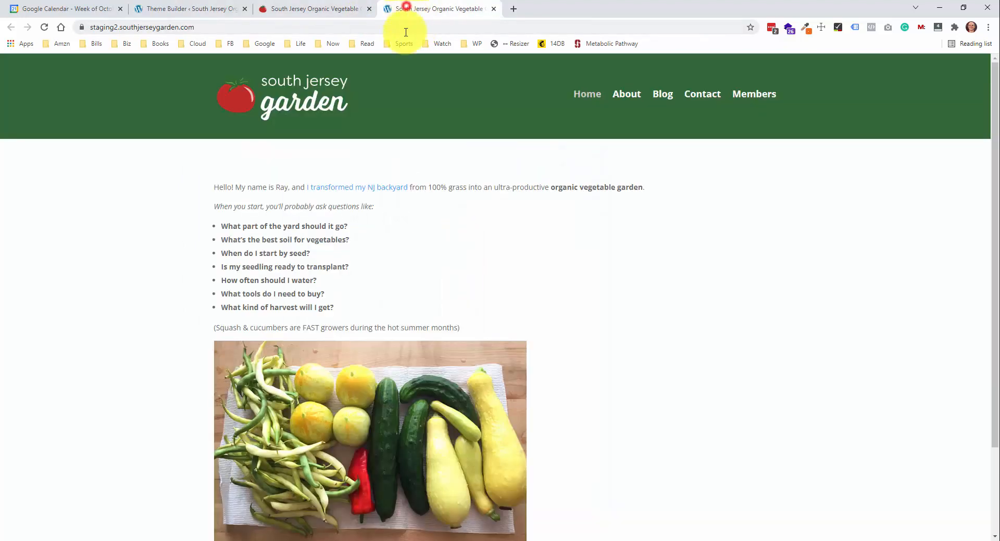
click(322, 11)
triple_click(345, 480)
click(345, 479)
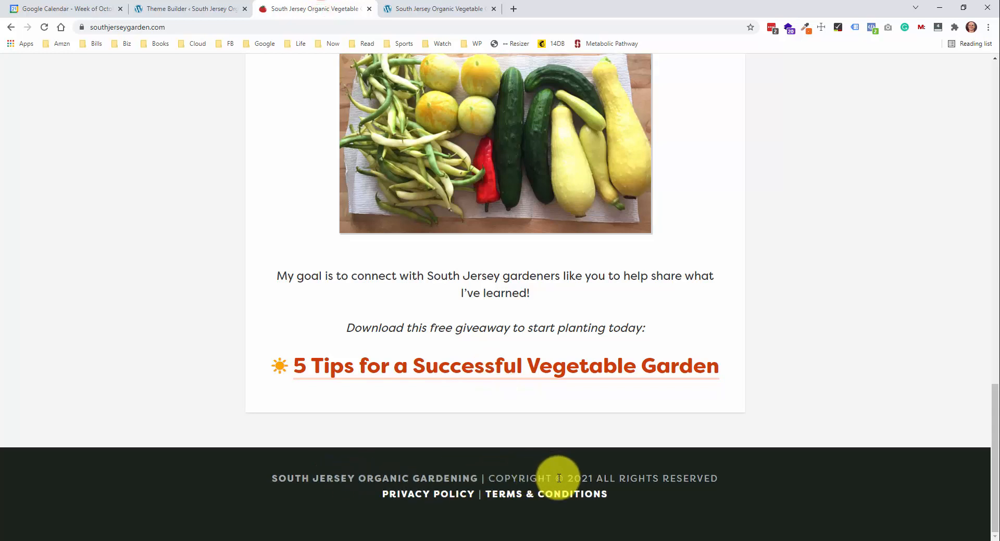
drag(568, 481, 582, 480)
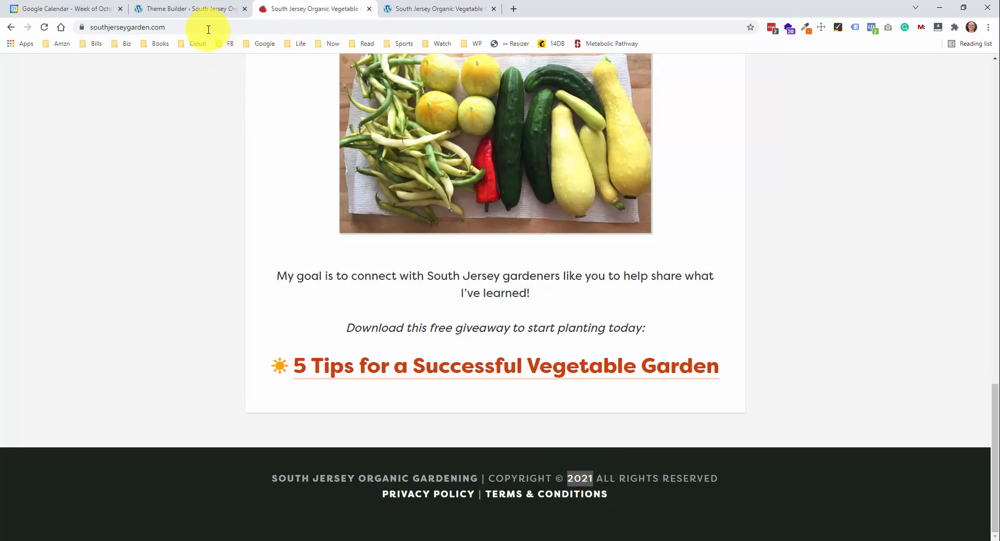
click(202, 9)
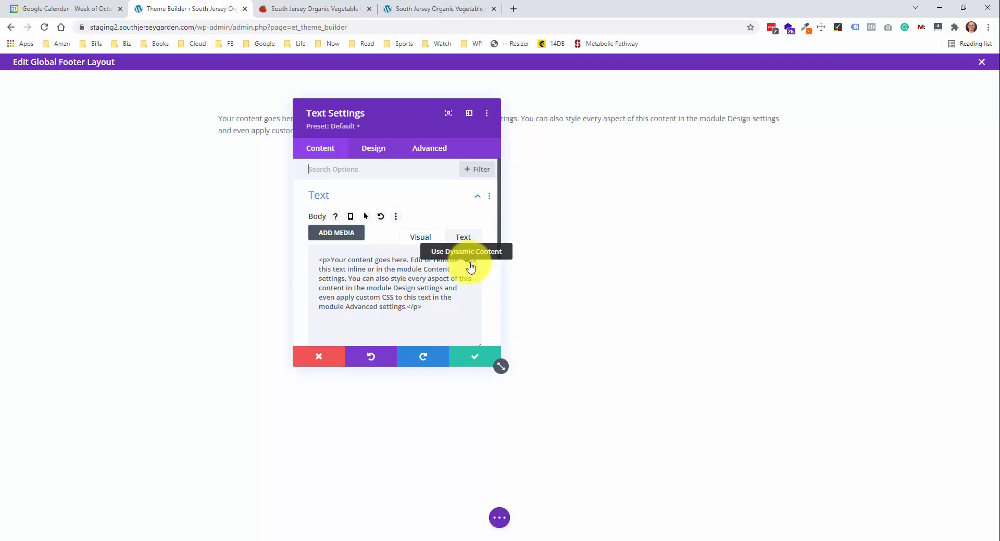
click(432, 240)
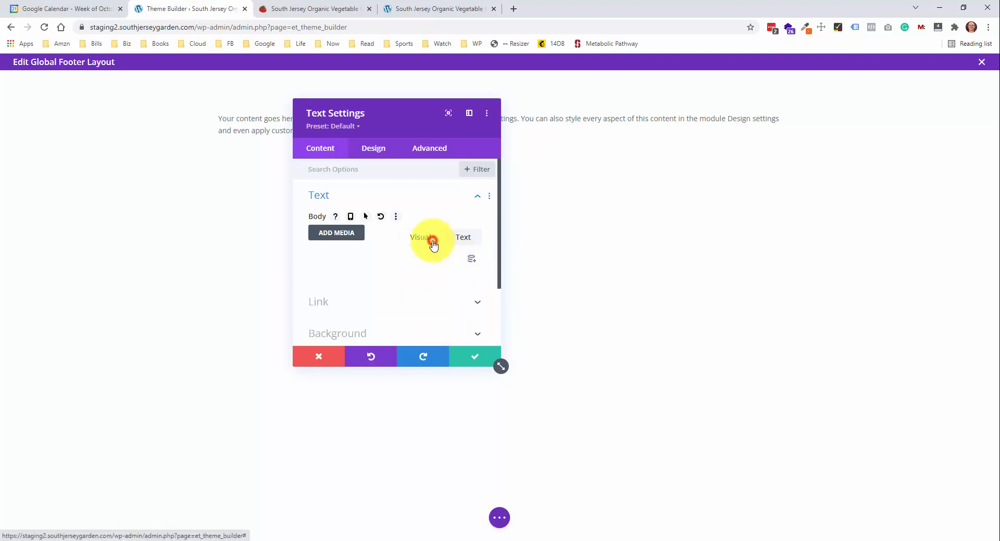
scroll(447, 302, down, 1)
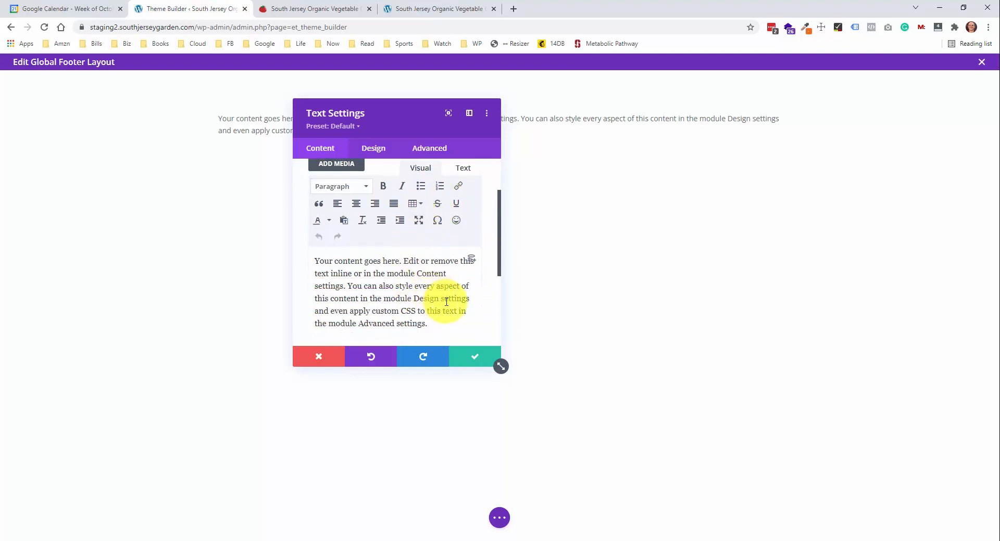
drag(431, 323, 315, 261)
key(Delete)
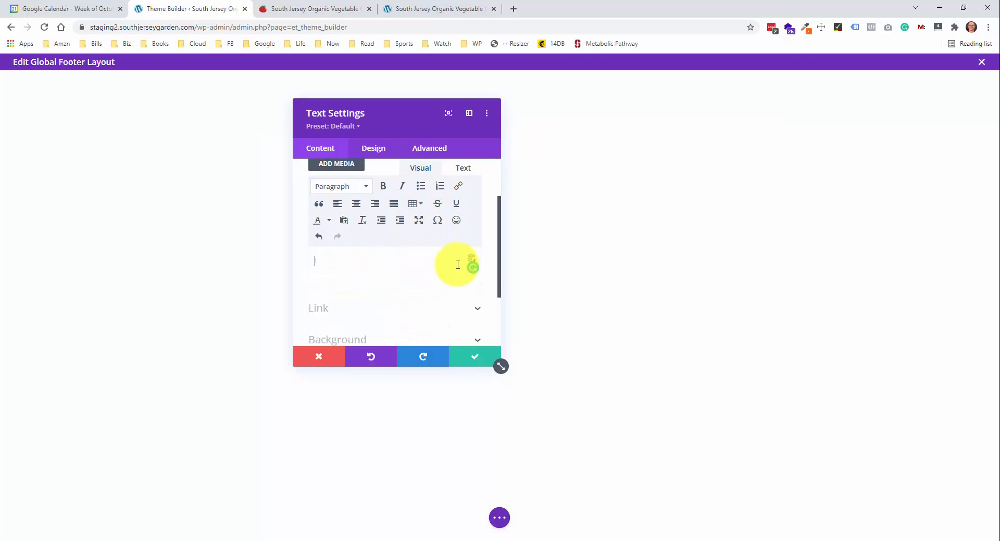
click(473, 259)
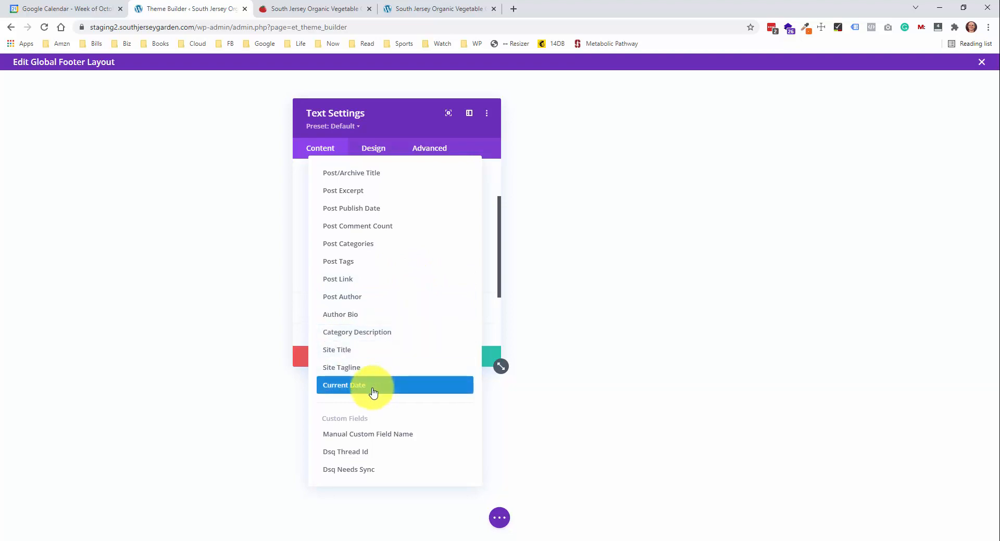
click(373, 388)
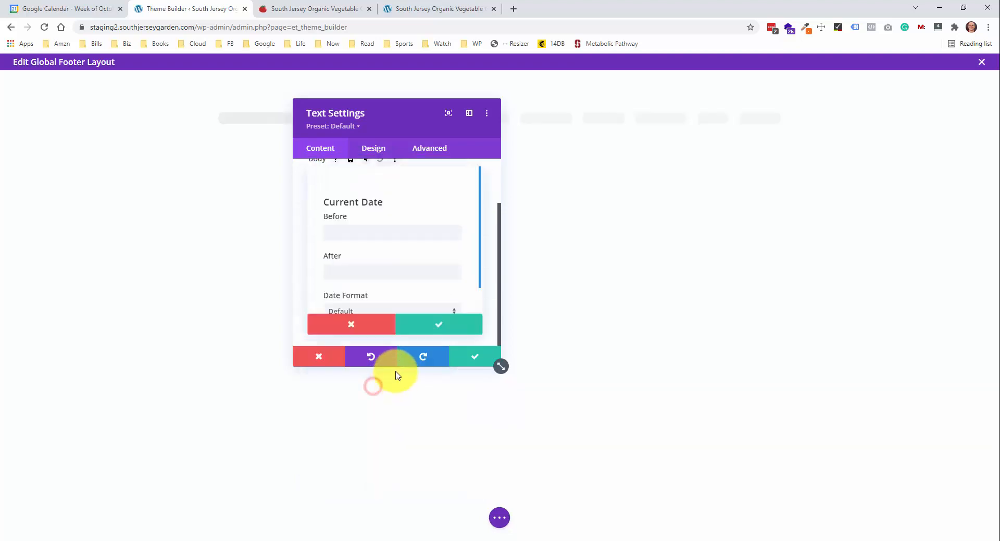
Copy "SOUTH JERSEY ORGANIC GARDENING | COPYRIGHT ©" from the live footer into the Current Date's Before text
click(338, 11)
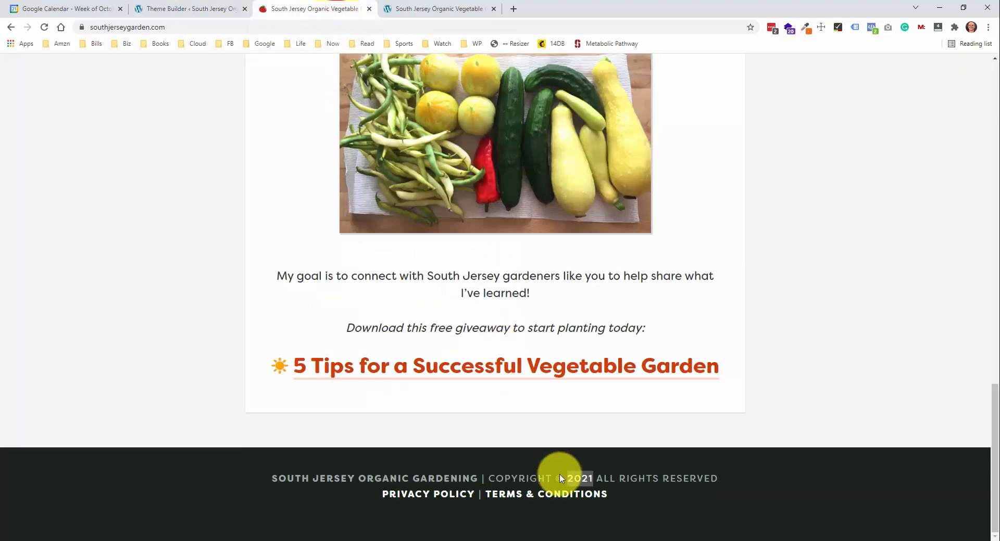
drag(563, 478, 318, 477)
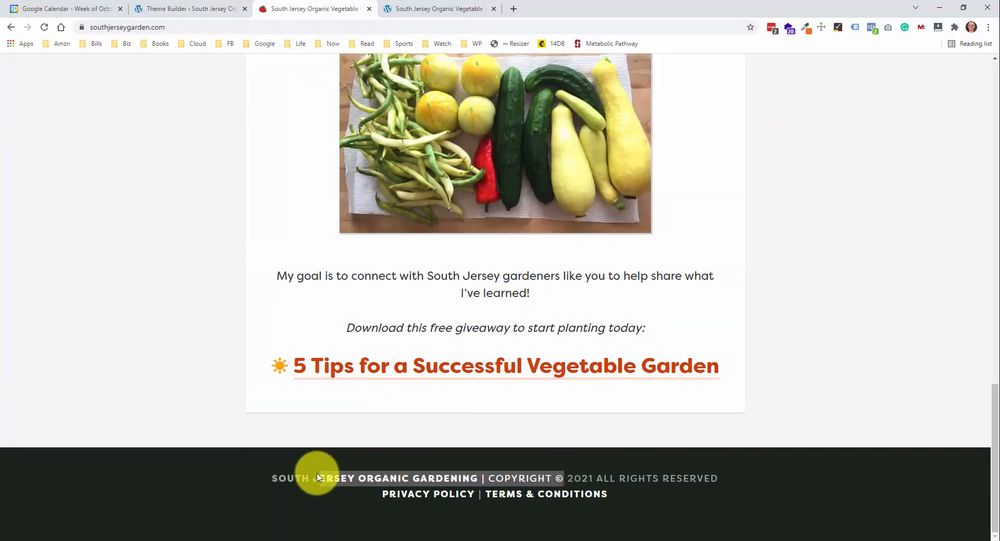
click(568, 479)
drag(567, 478, 489, 478)
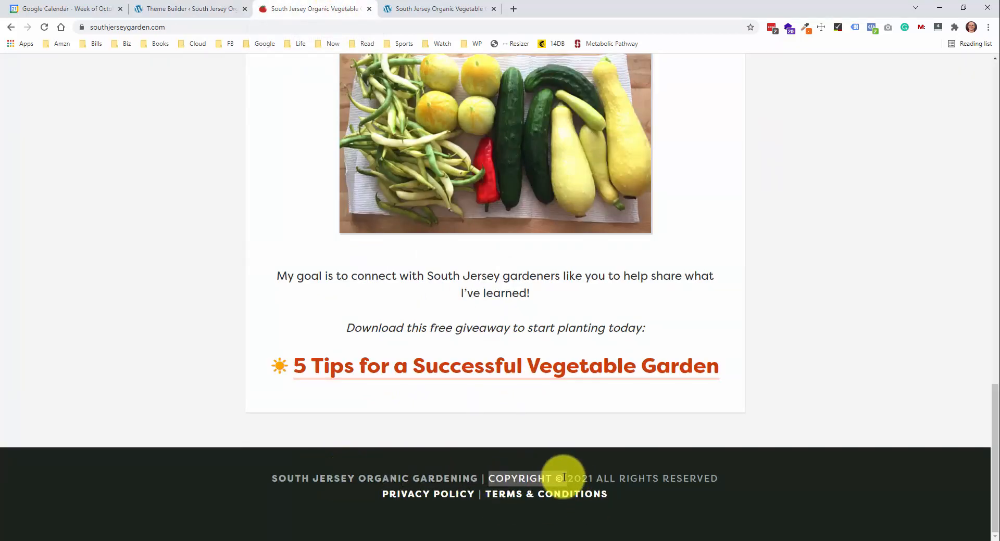
drag(557, 477, 277, 481)
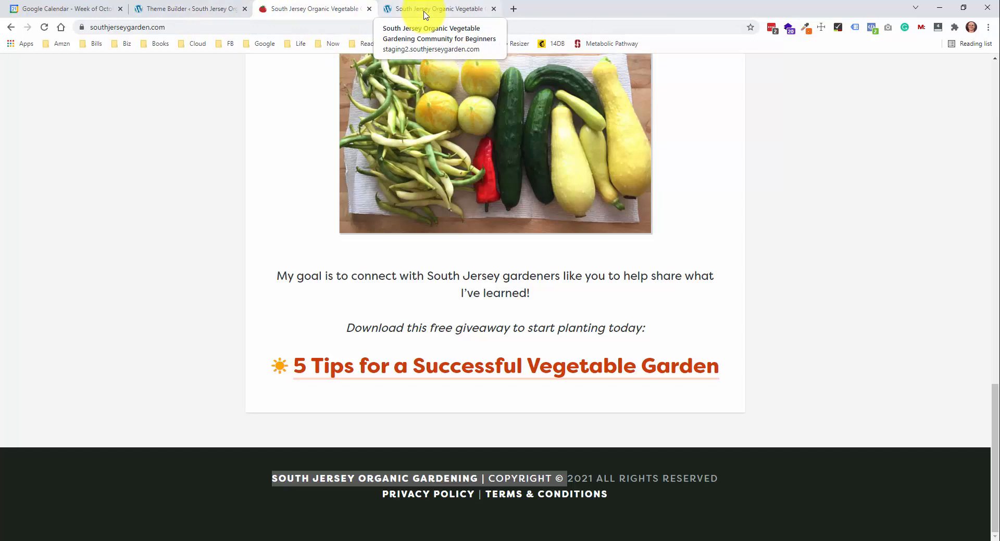
click(209, 9)
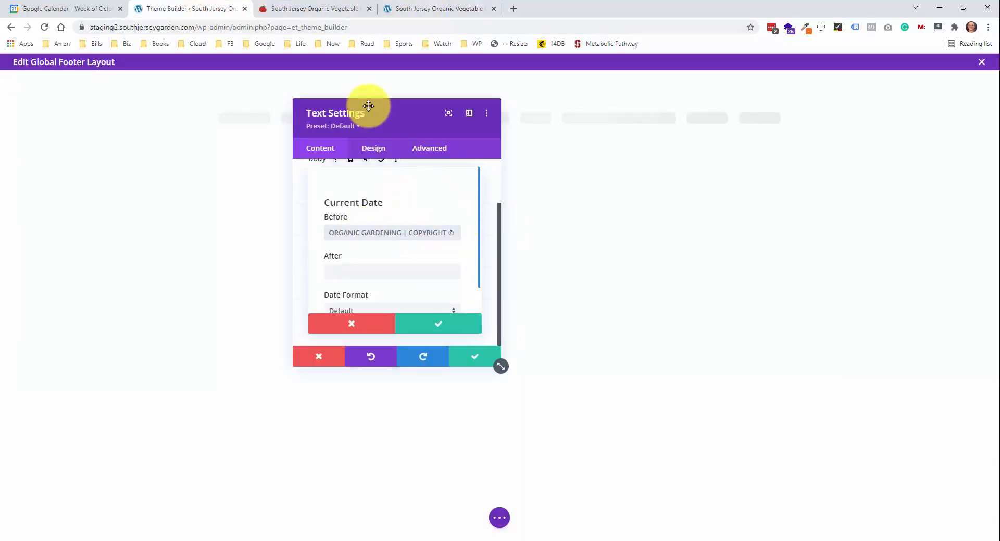
Copy "ALL RIGHTS RESERVED" from the live footer into the Current Date's After text, with a leading space
click(411, 9)
click(330, 9)
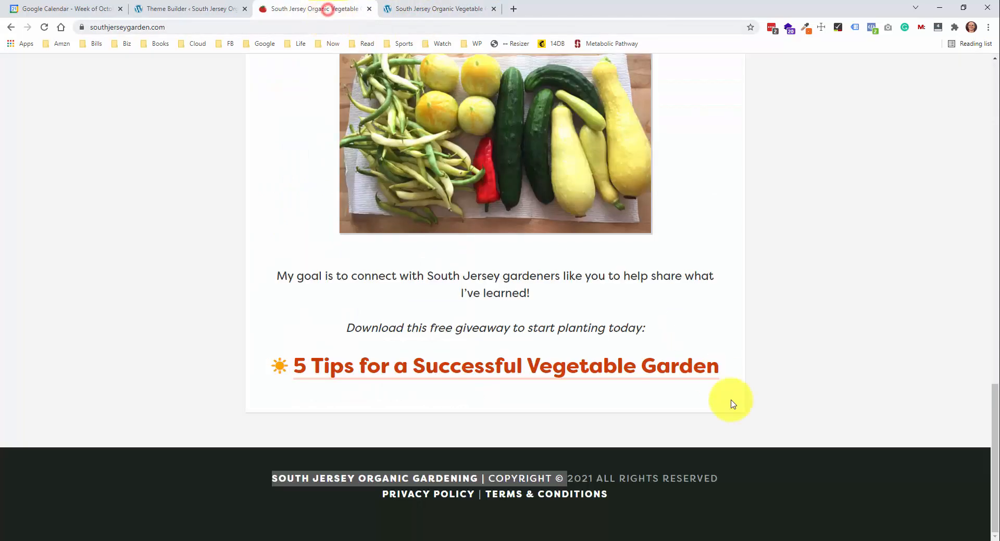
drag(733, 475, 702, 477)
click(598, 479)
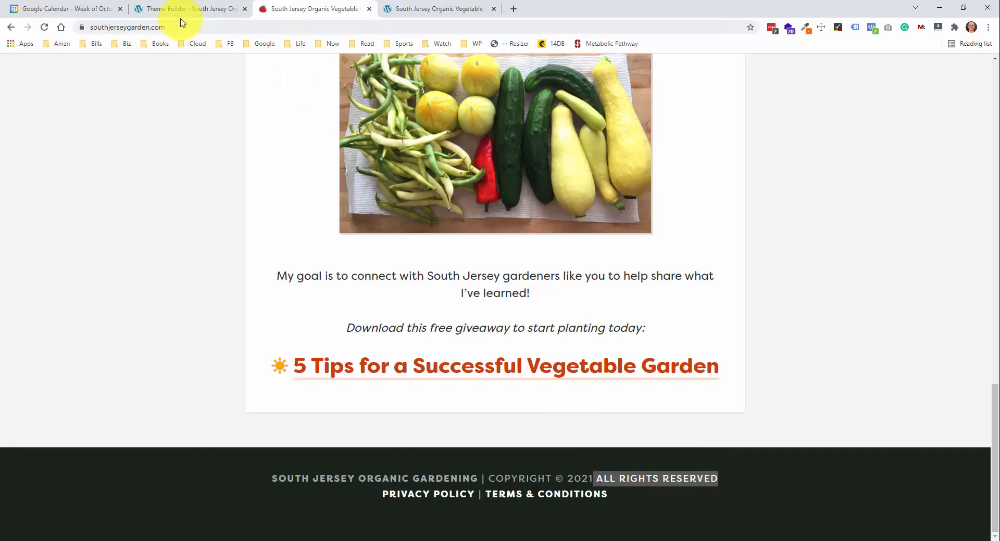
click(221, 9)
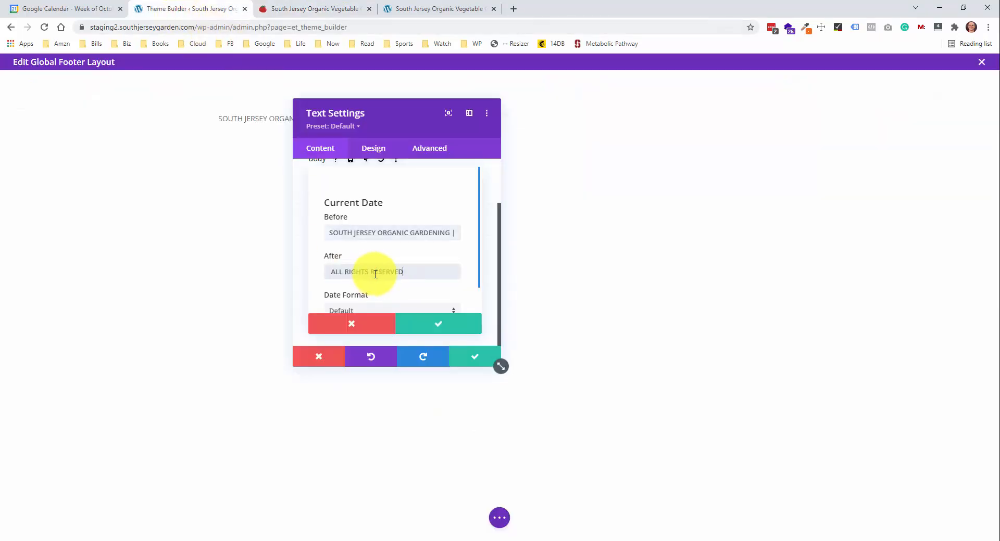
Set the Current Date to the custom date format Y and save the copyright Text module
scroll(392, 271, down, 1)
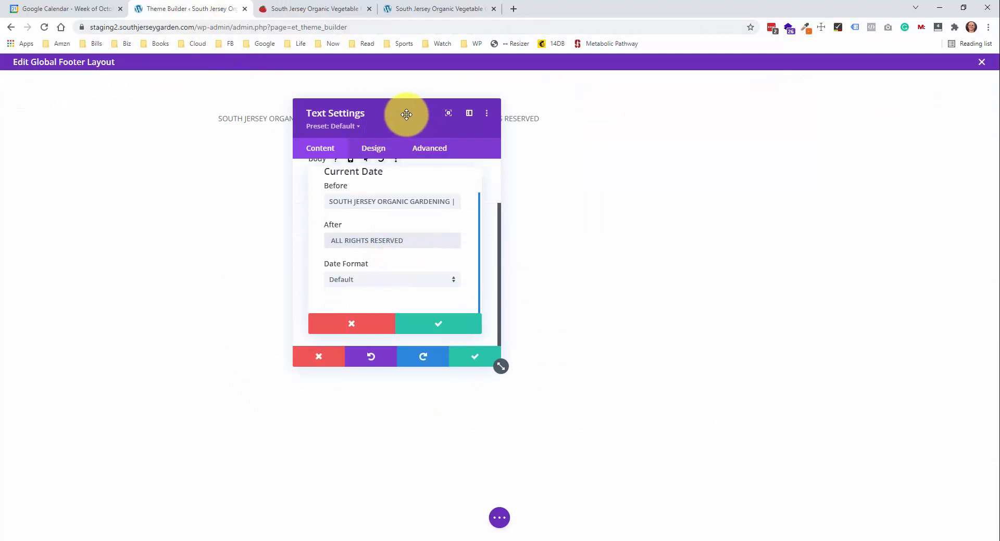
drag(404, 116, 711, 106)
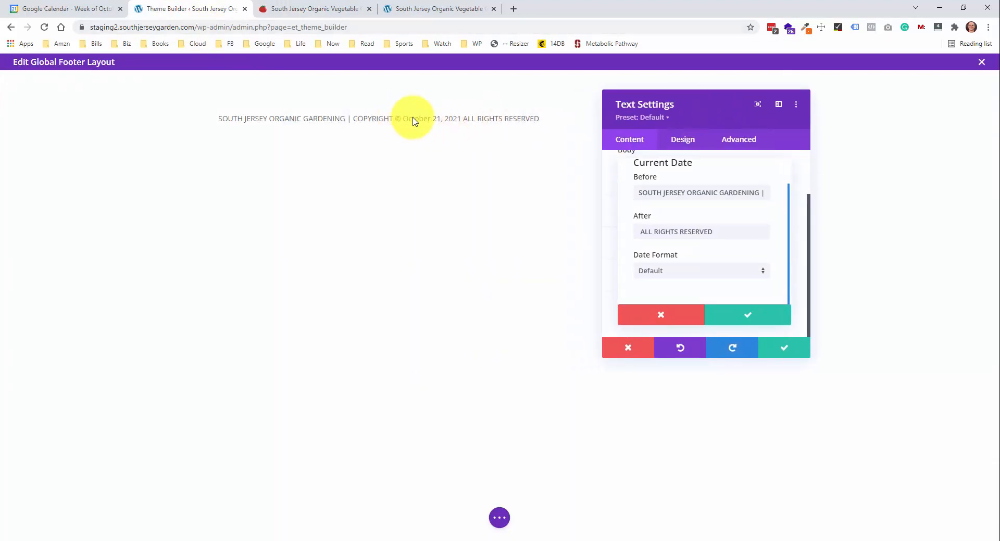
click(758, 276)
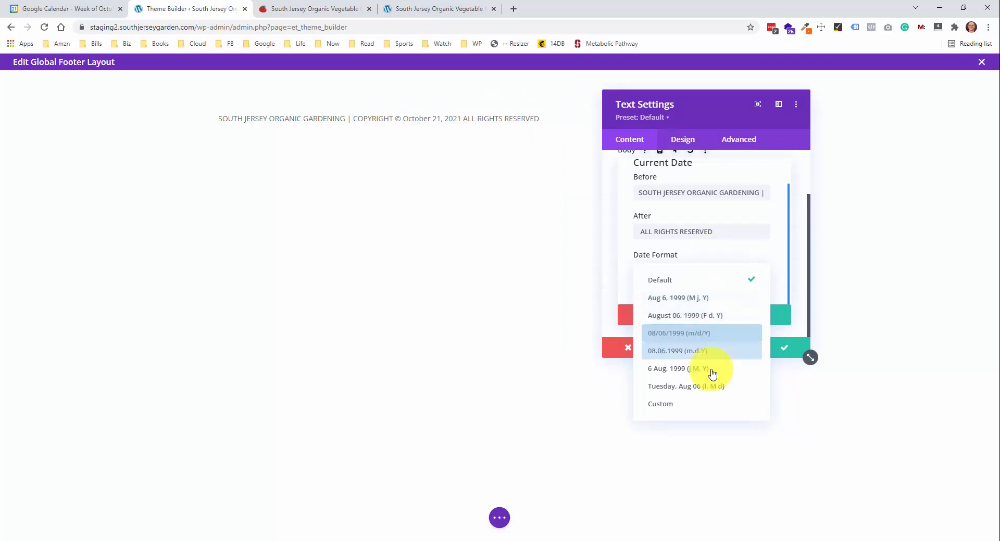
click(679, 406)
click(681, 309)
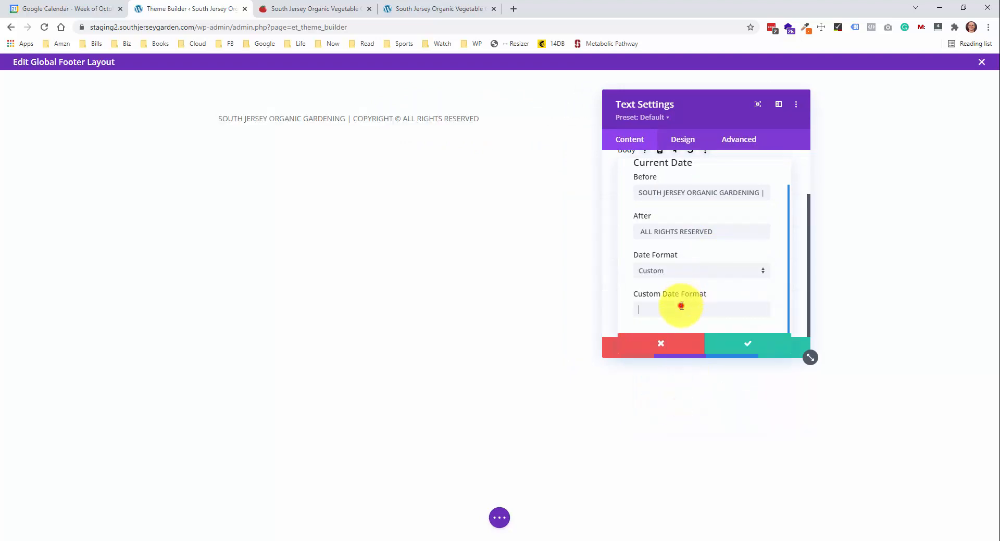
text(Y)
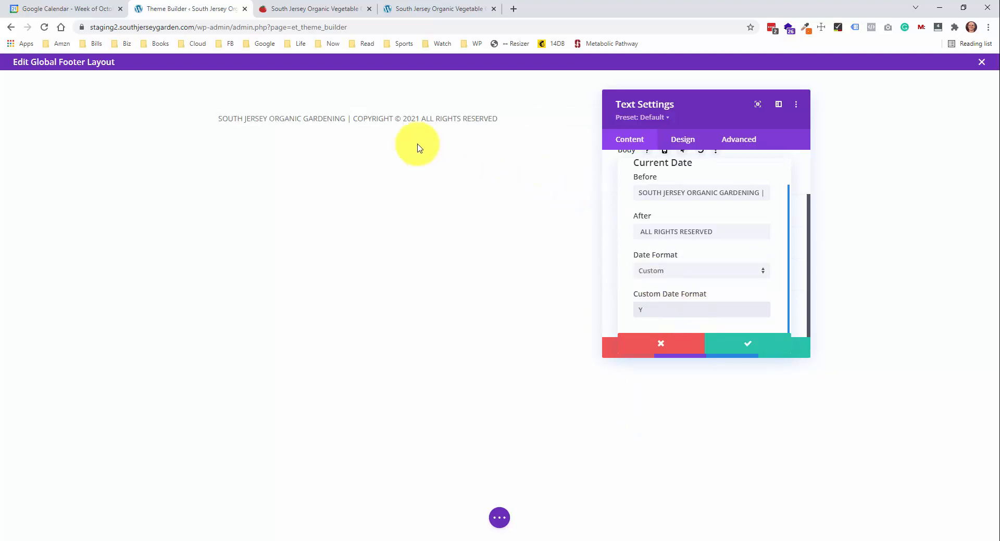
click(763, 350)
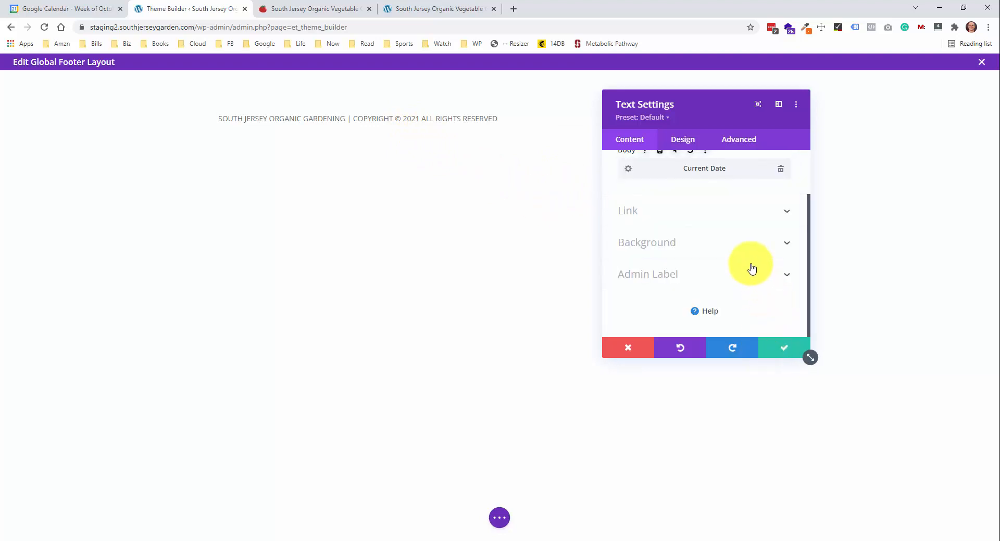
scroll(750, 264, up, 1)
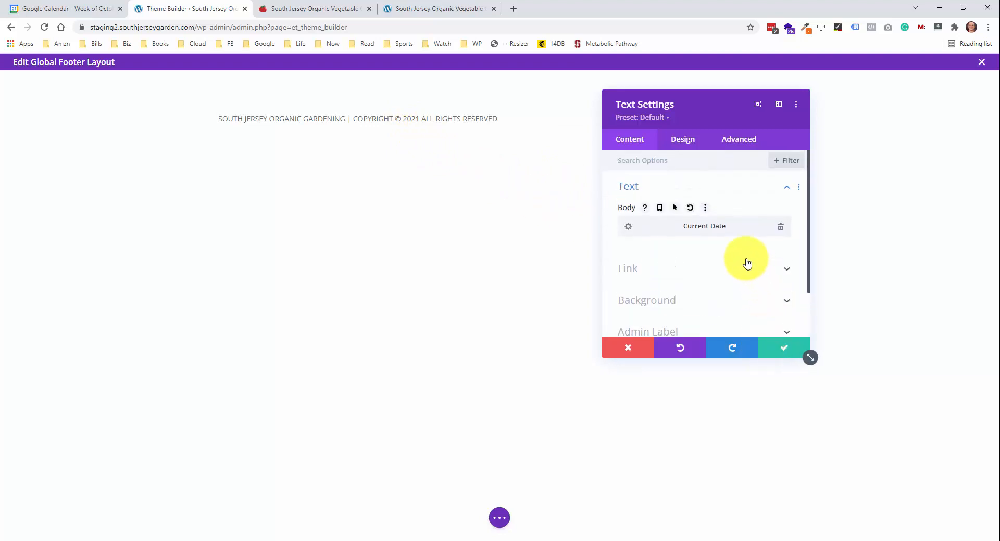
click(790, 350)
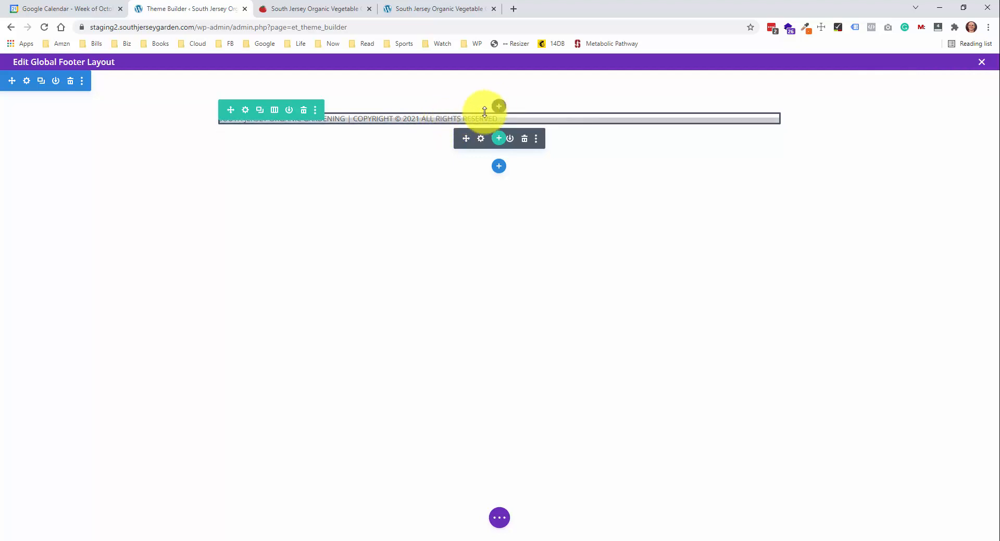
Add a second Text module below the copyright line in the footer row
click(498, 107)
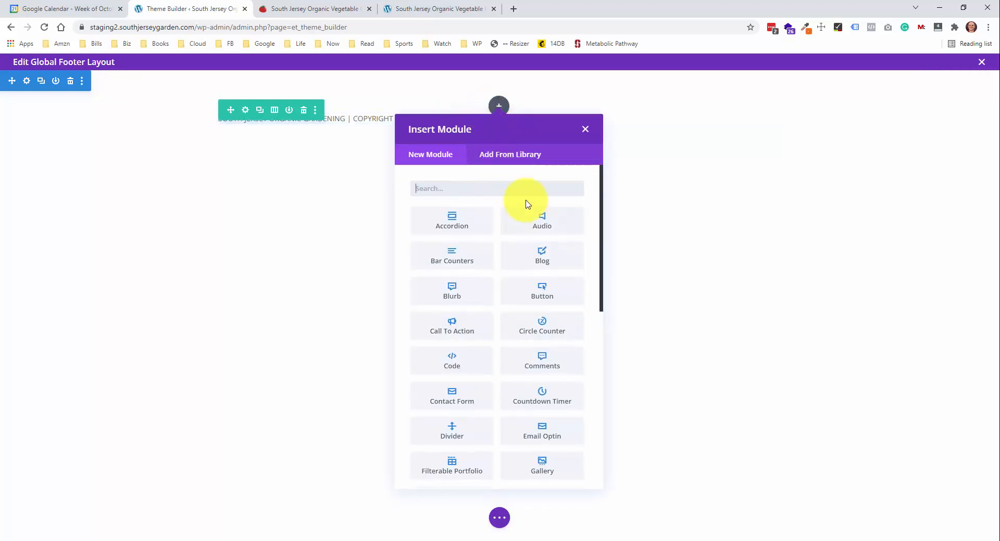
text(text)
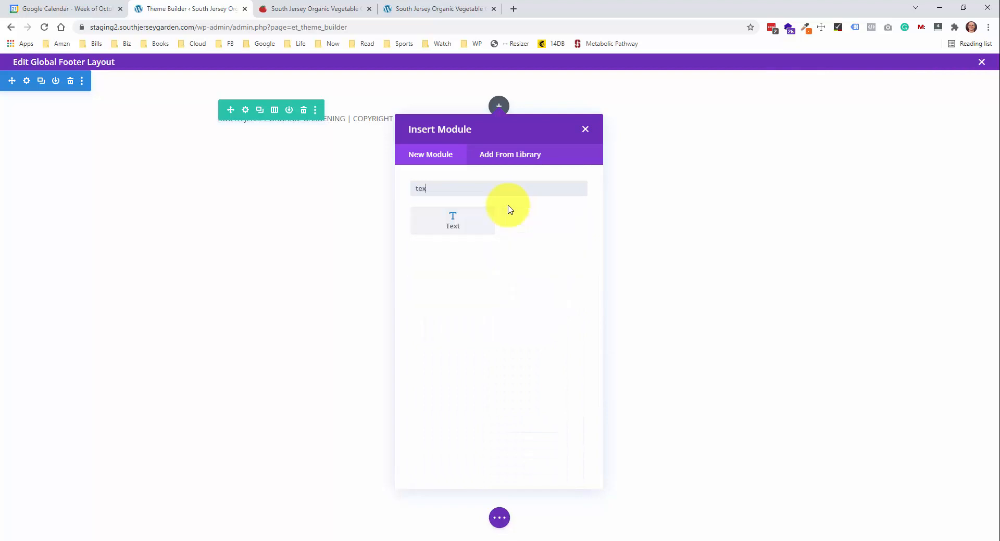
click(483, 220)
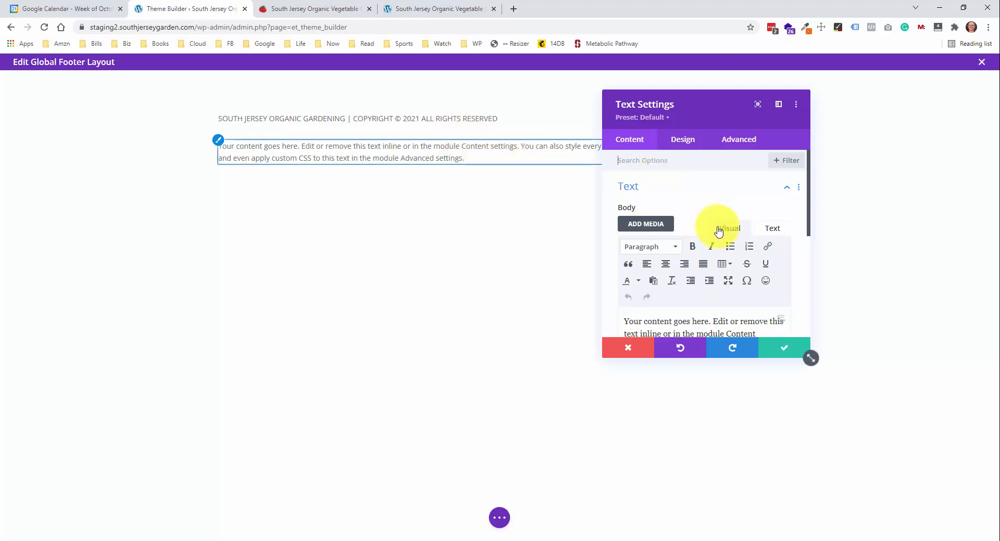
scroll(717, 226, down, 2)
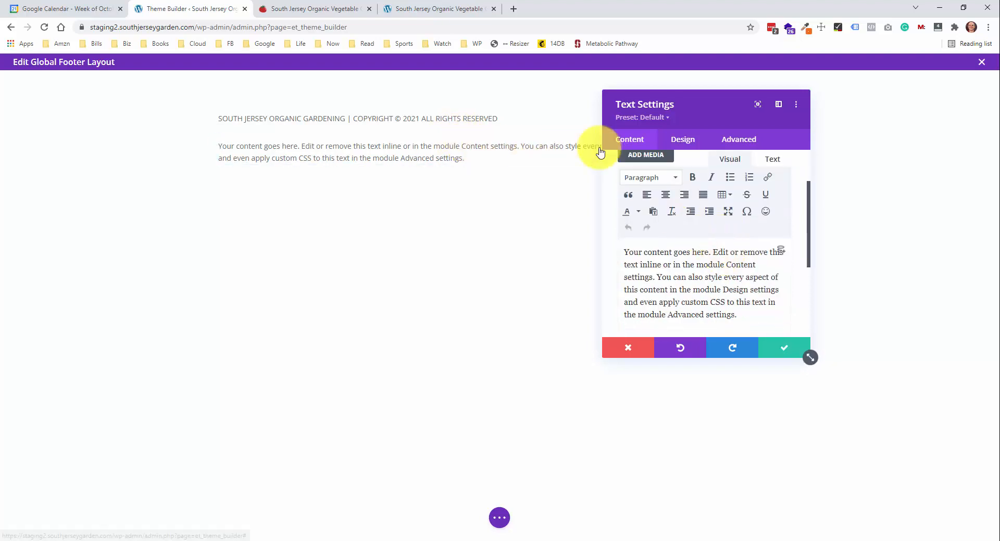
Replace the second Text module's placeholder content with "PRIVACY POLICY | TERMS & CONDITIONS" from the live site's footer
click(340, 10)
drag(627, 496, 394, 491)
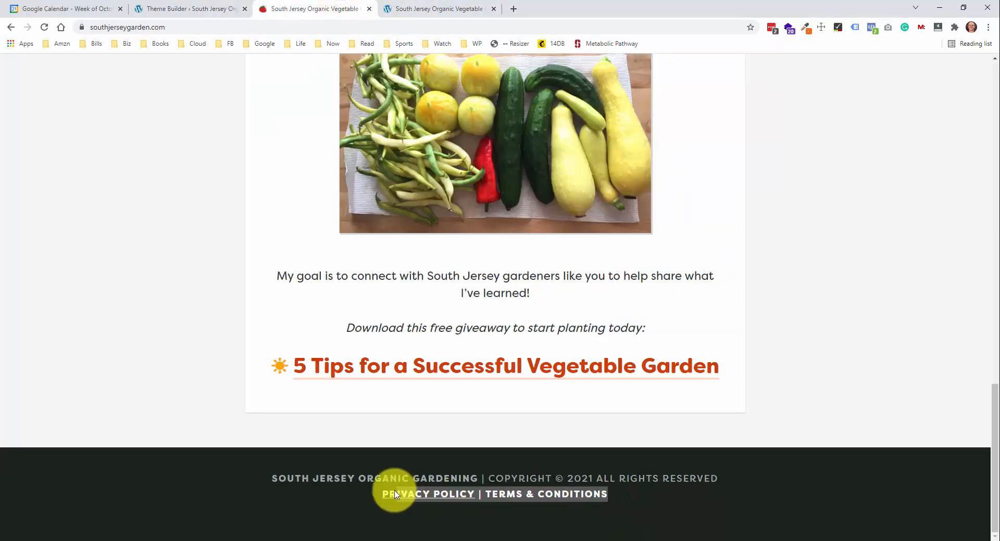
click(217, 11)
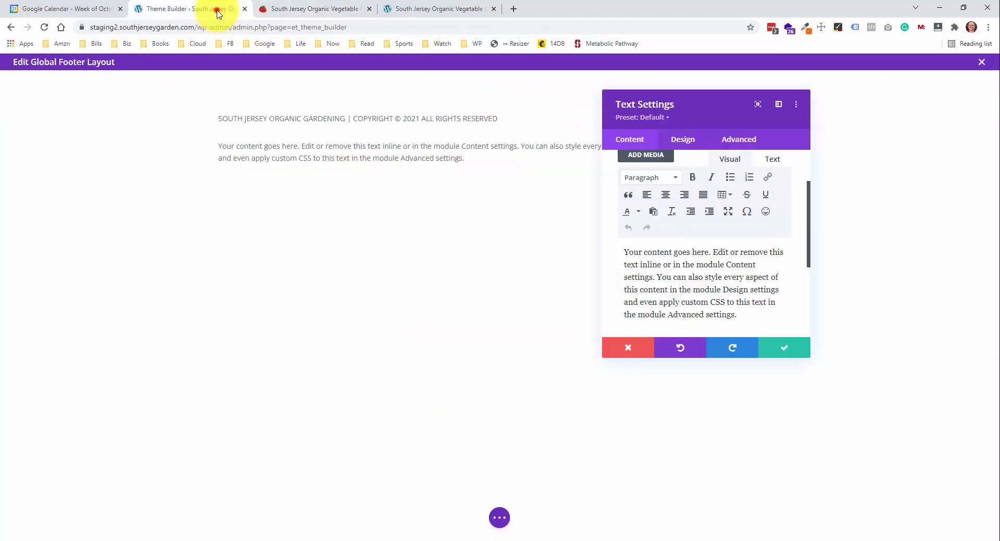
drag(742, 315, 611, 250)
click(612, 251)
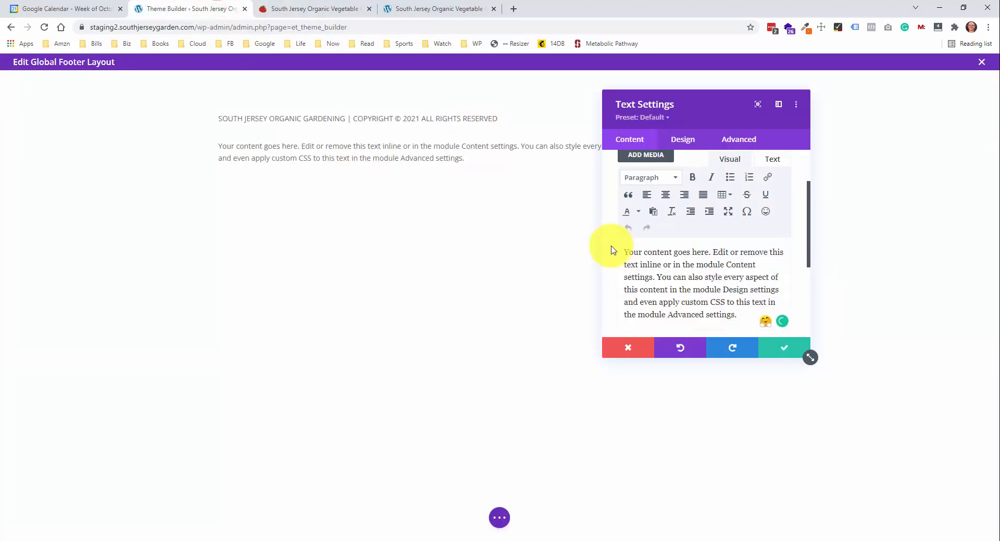
key(ctrl+a)
text(PRIVACY POLICY | TERMS & CONDITIONS)
Link PRIVACY POLICY to the placeholder URL #, make TERMS & CONDITIONS a link too, and save the Text module
drag(692, 252, 613, 248)
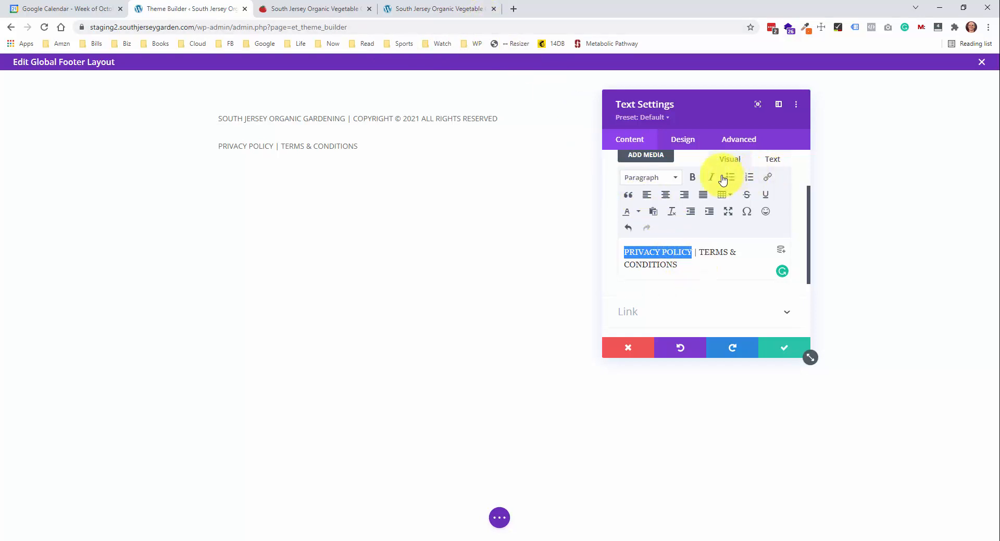
click(769, 178)
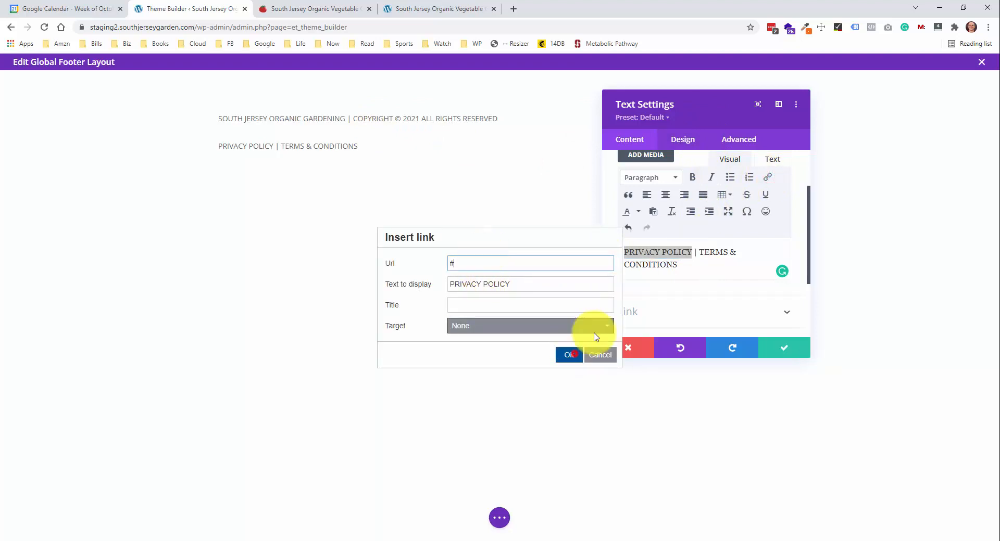
click(574, 354)
drag(702, 260, 699, 252)
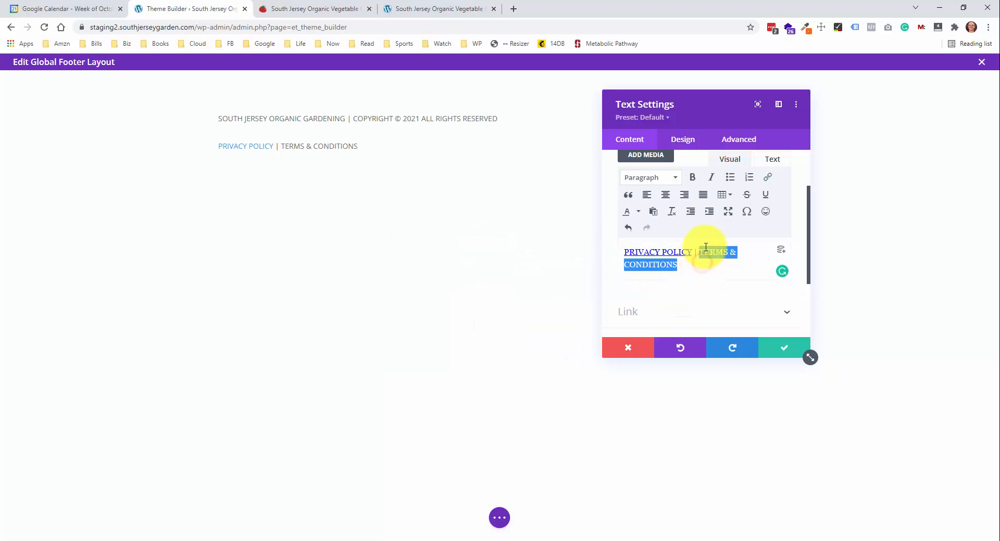
click(767, 177)
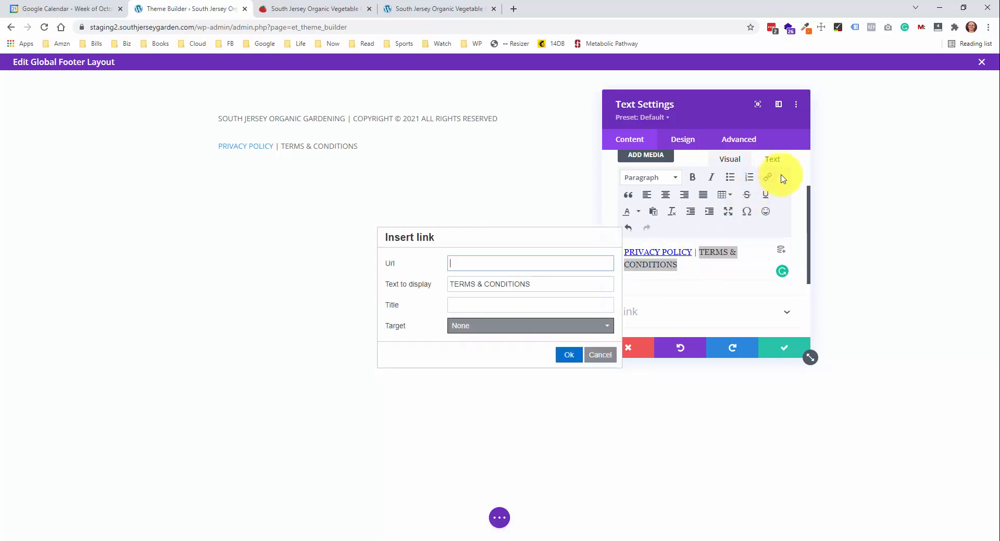
click(568, 354)
click(782, 353)
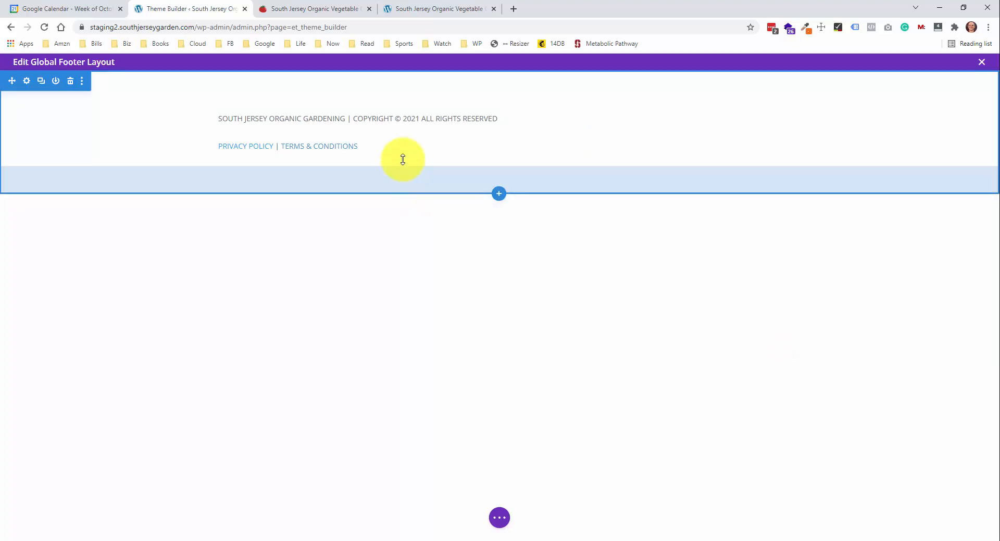
Set the footer section's background to the saved dark colour #19231a and save the section
click(27, 81)
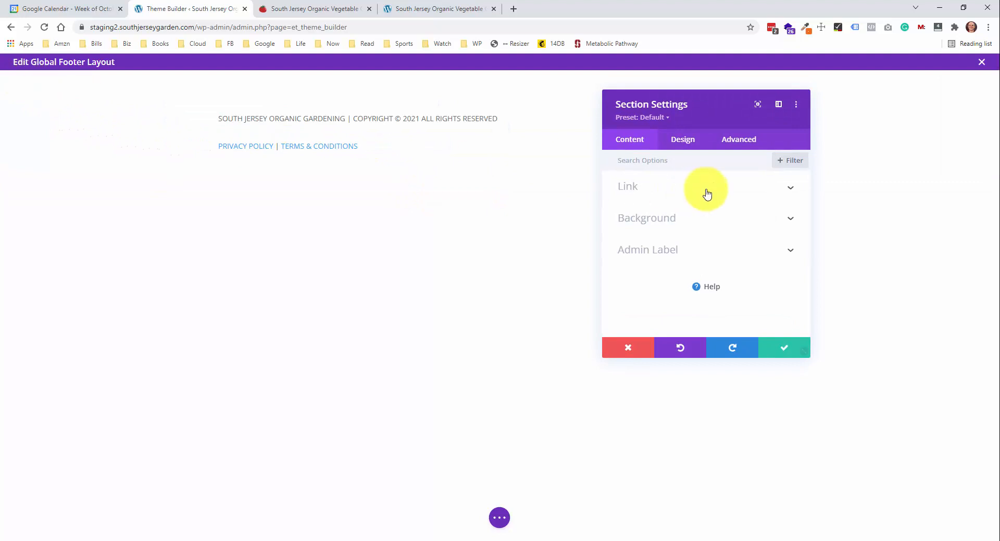
click(673, 221)
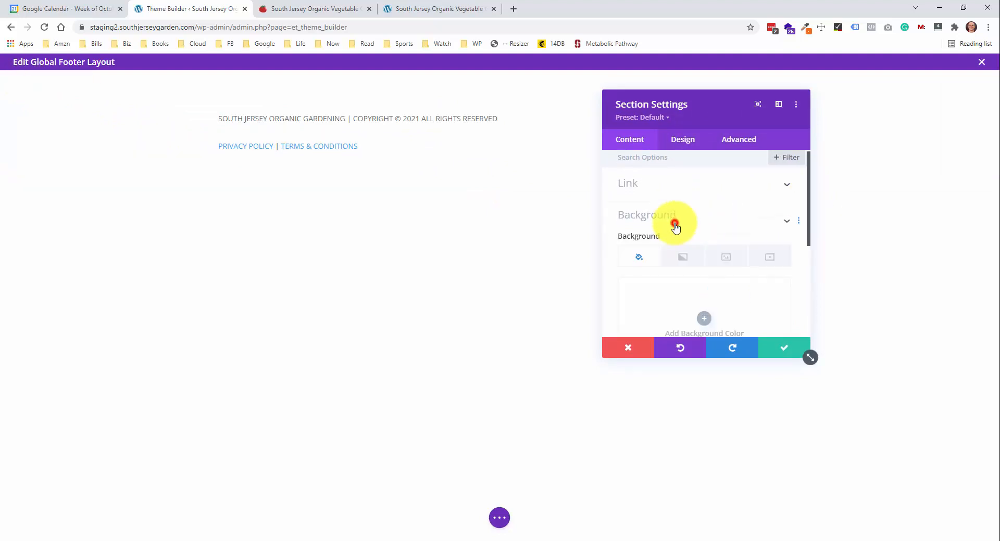
click(703, 292)
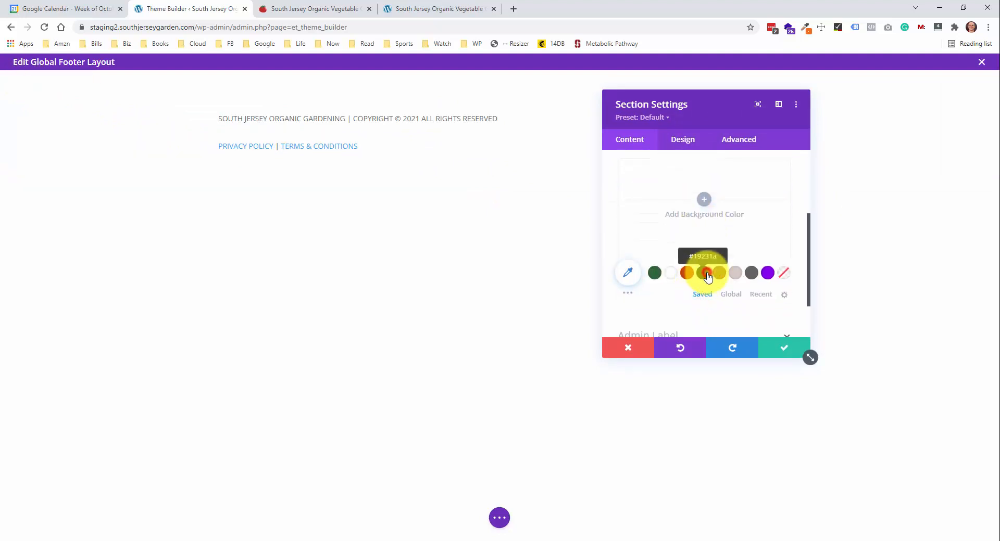
click(706, 274)
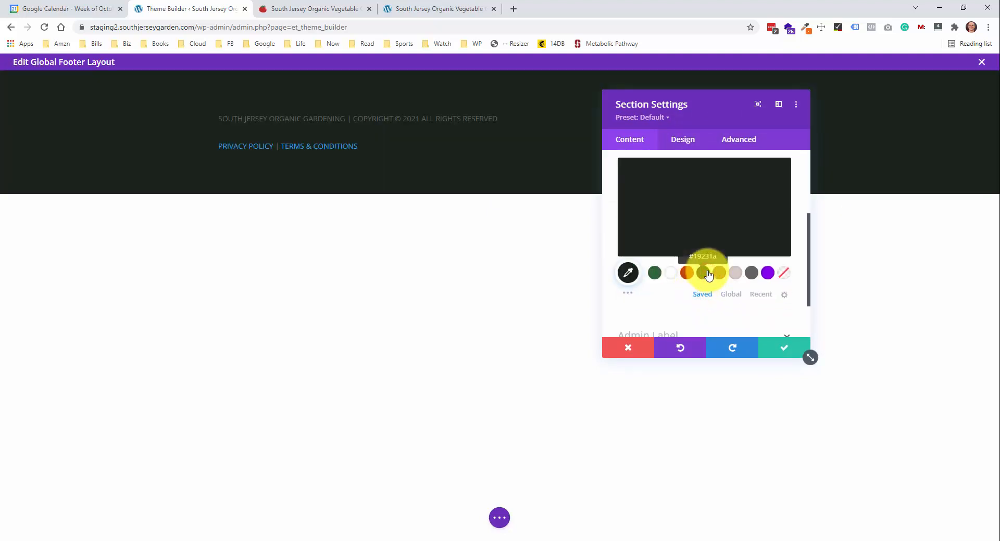
click(784, 356)
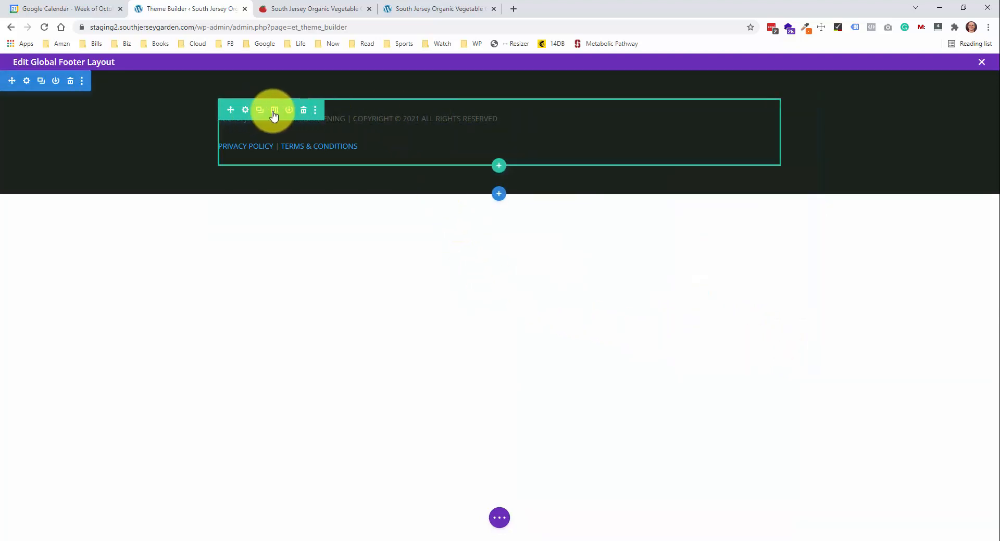
click(244, 111)
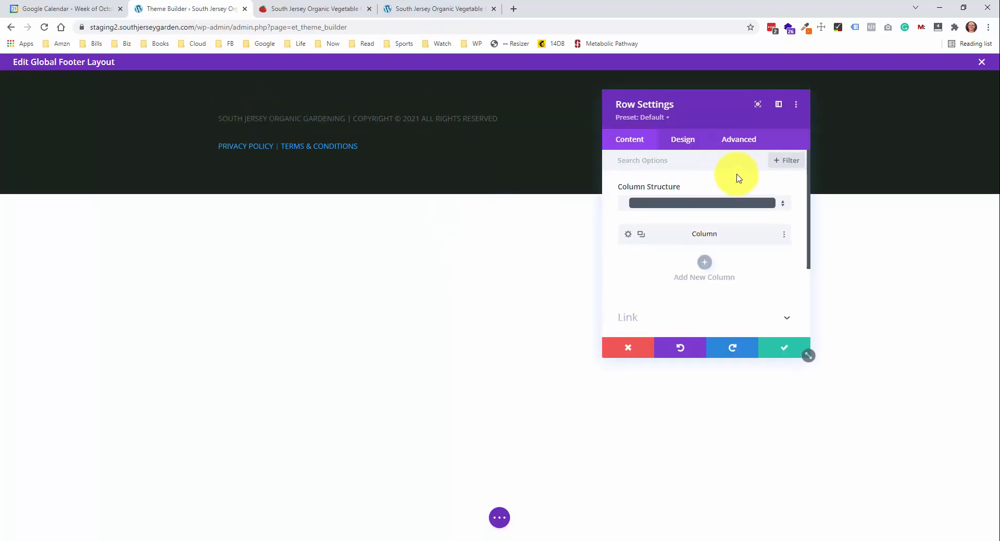
click(684, 141)
click(692, 190)
click(692, 189)
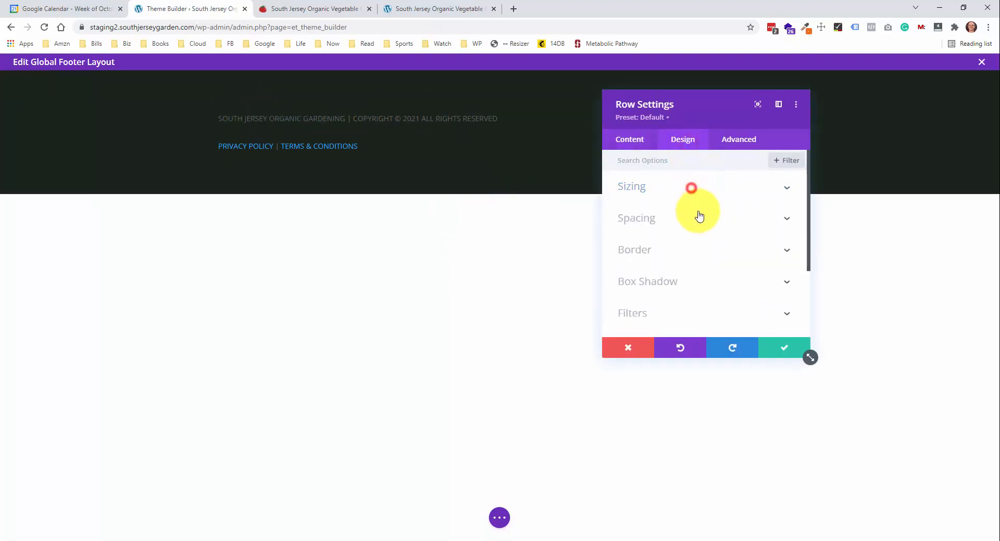
scroll(698, 224, down, 2)
scroll(690, 203, up, 2)
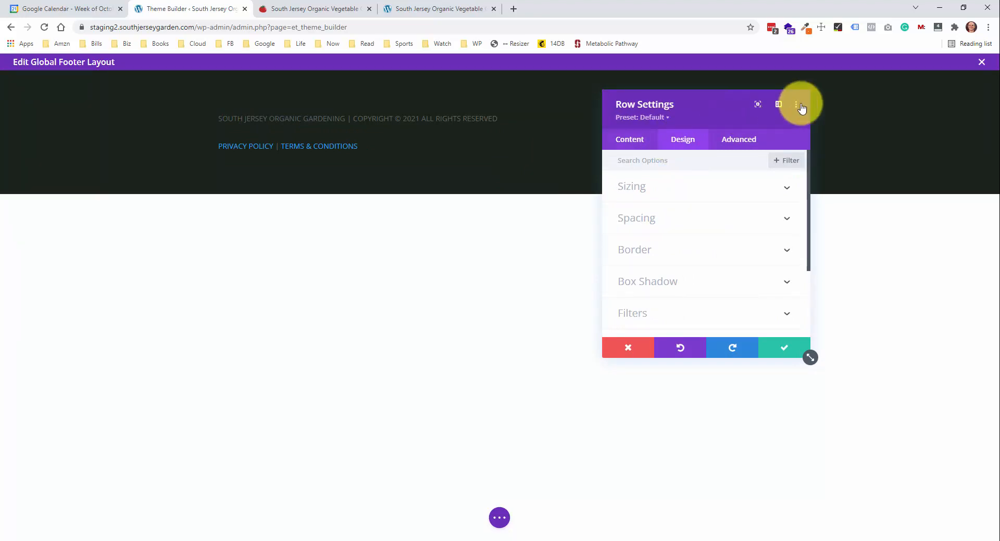
scroll(791, 360, down, 1)
click(622, 352)
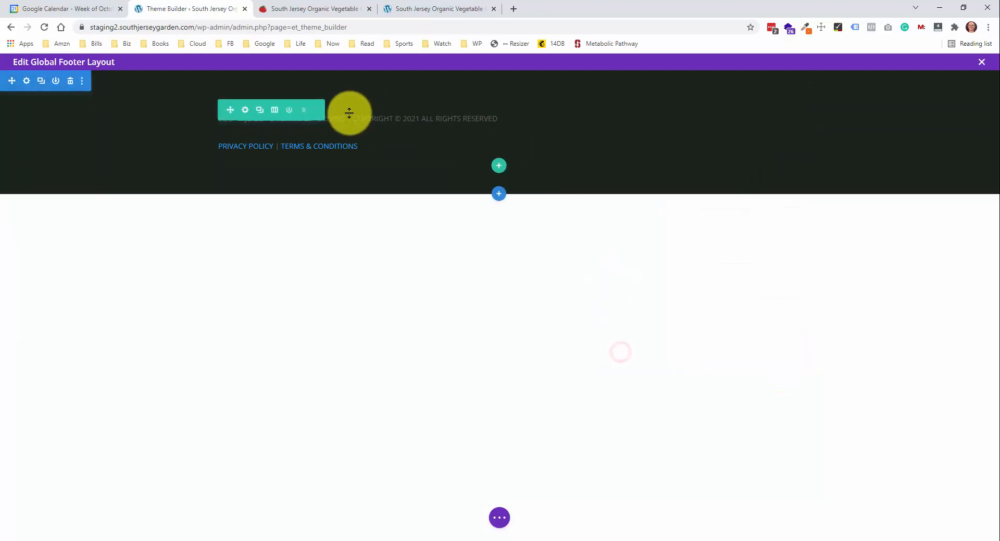
Center-align the text of the copyright module and save it
click(479, 136)
click(683, 139)
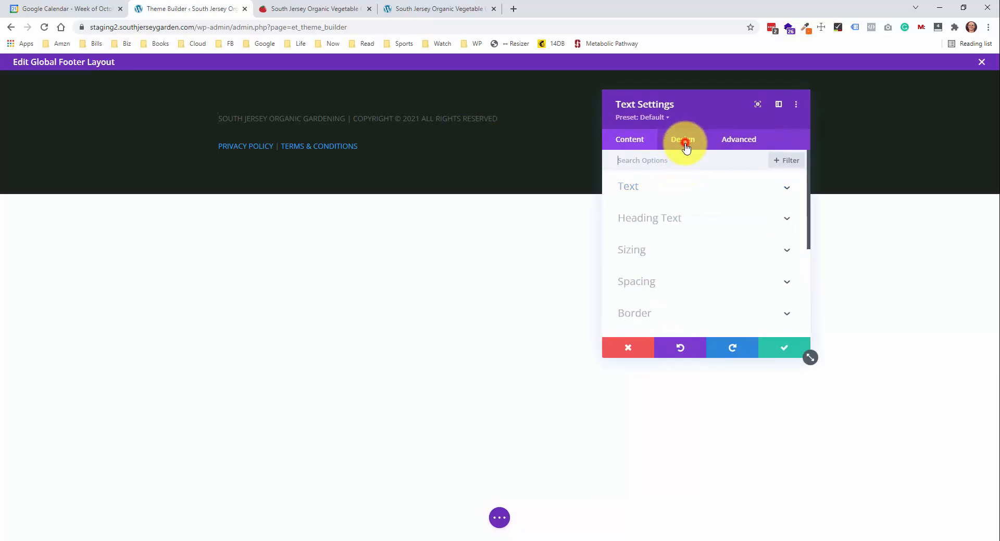
click(691, 188)
scroll(677, 232, down, 8)
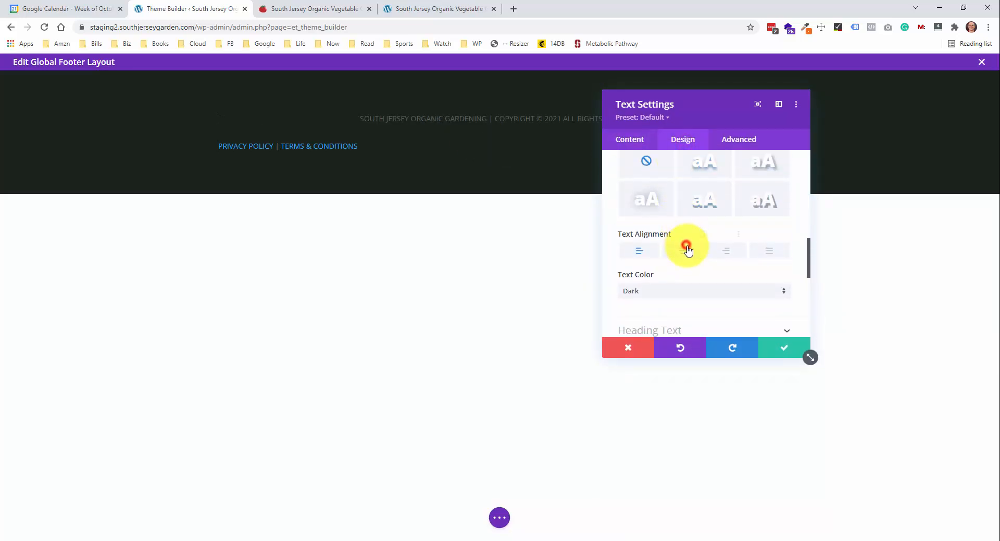
click(766, 348)
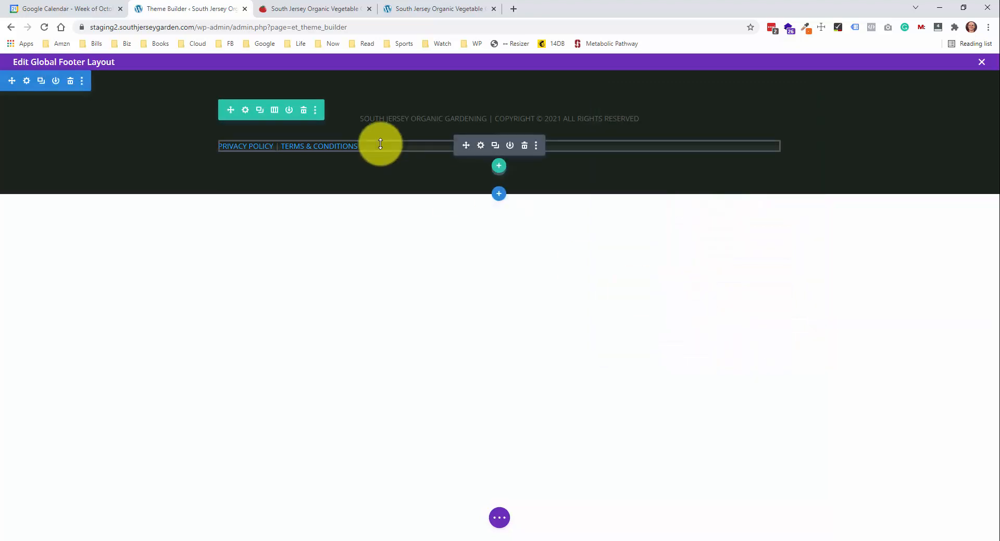
Center-align the text of the privacy policy and terms links module and save it
click(480, 146)
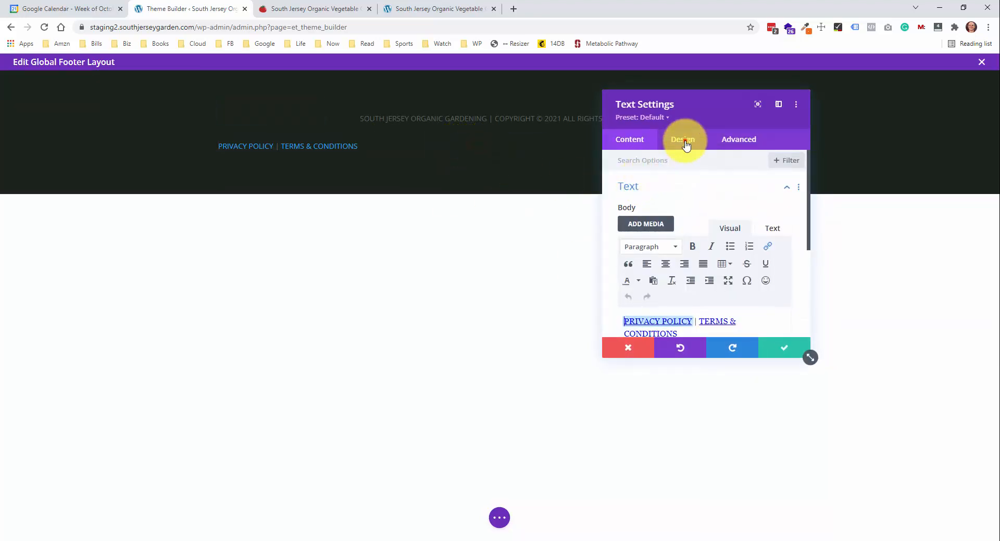
click(685, 145)
scroll(715, 247, down, 2)
scroll(717, 218, up, 2)
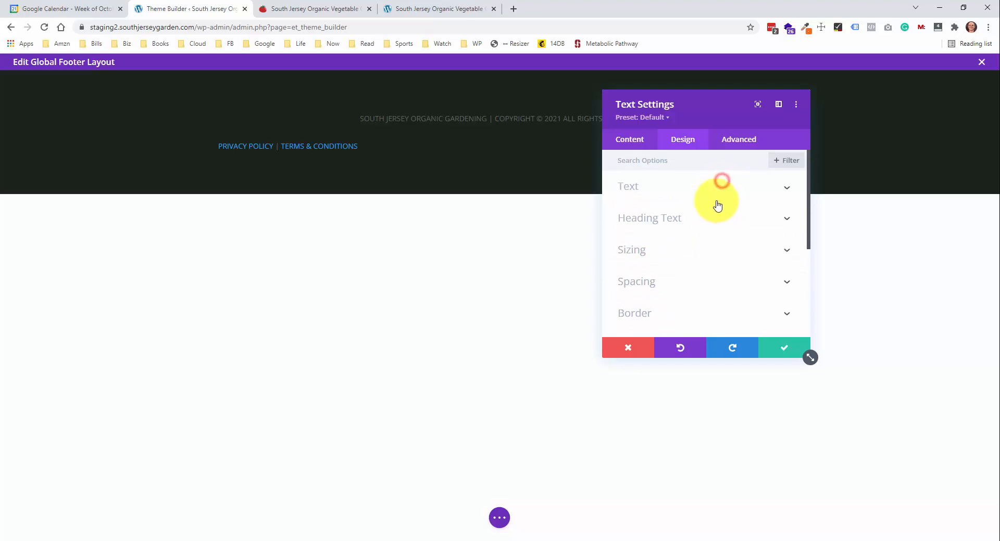
click(717, 196)
scroll(711, 237, down, 5)
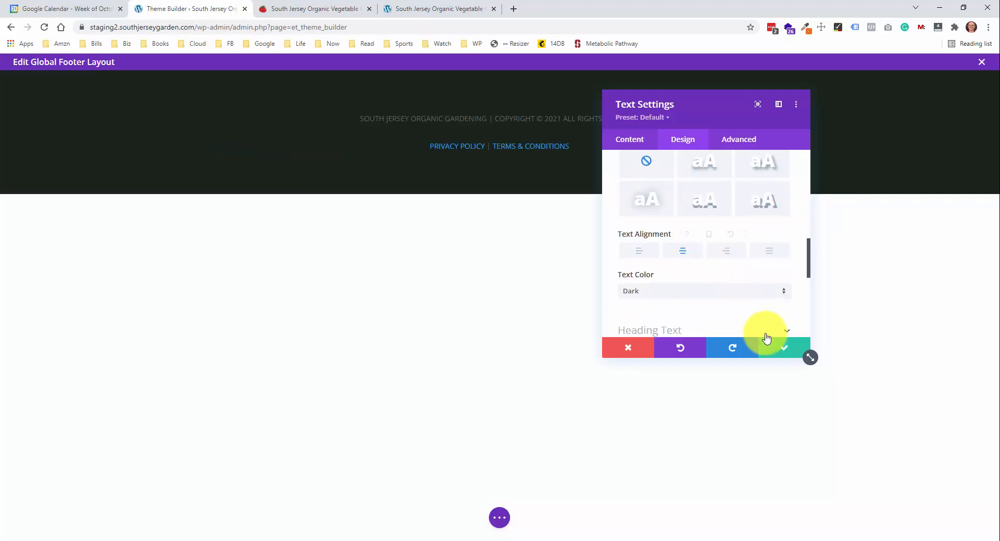
click(774, 348)
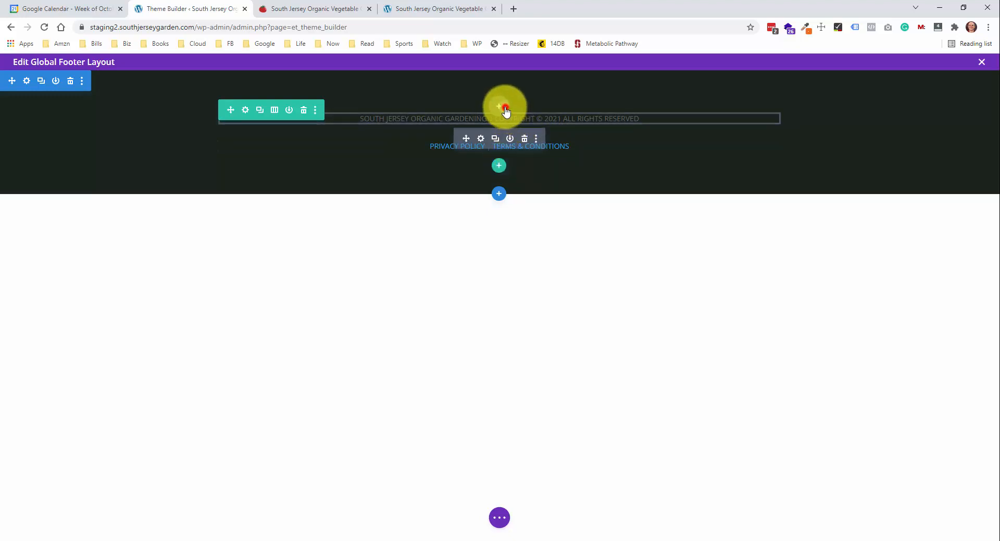
Insert a Social Media Follow module between the copyright line and the policy links
click(500, 107)
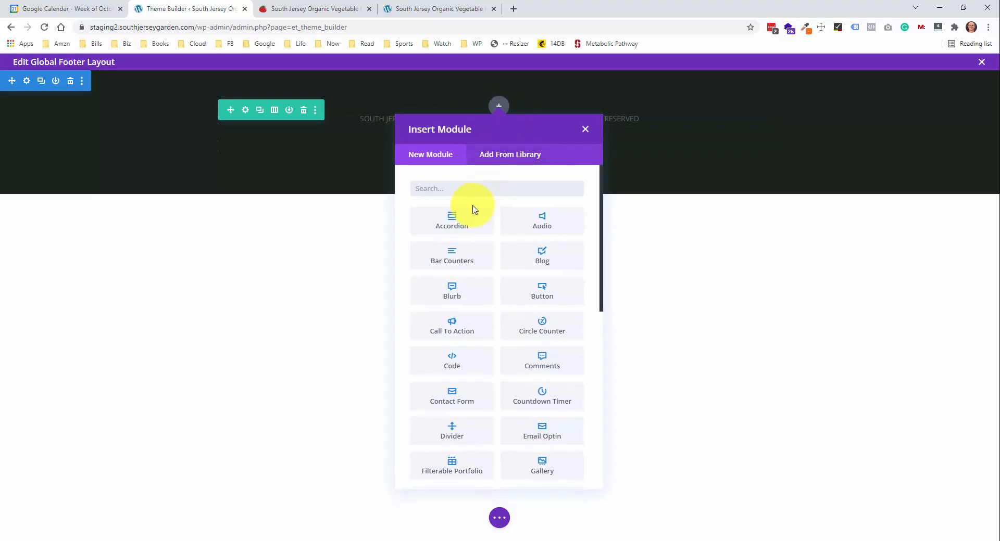
text(soci)
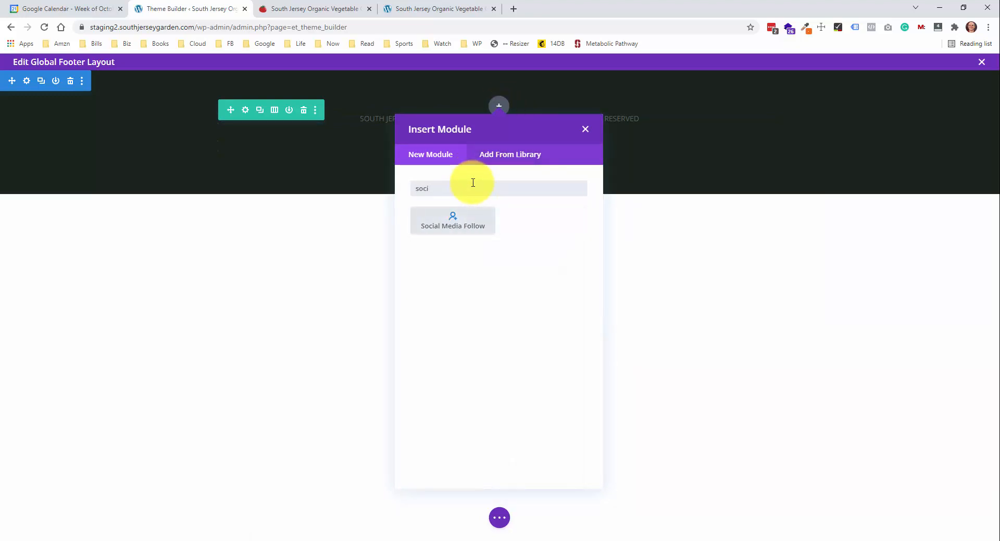
click(448, 224)
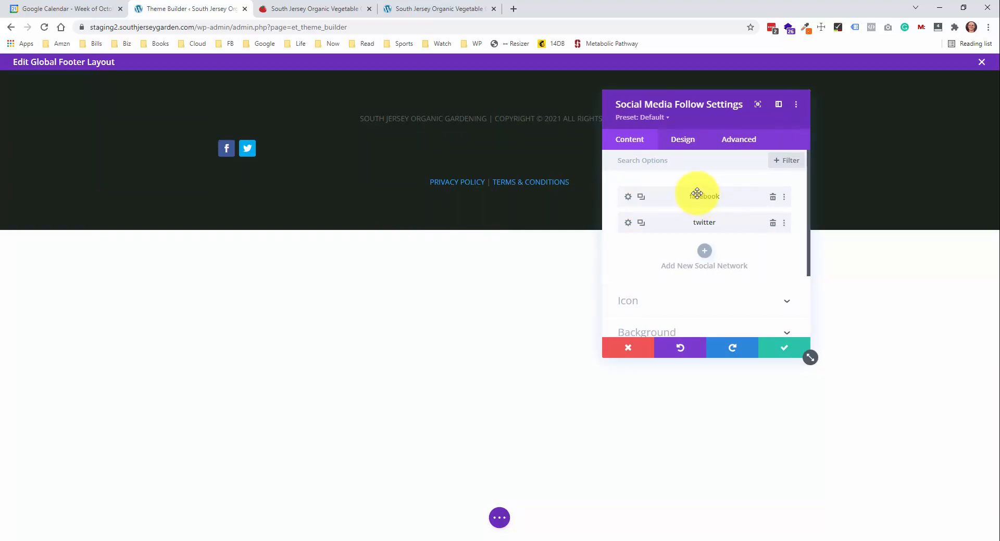
Change the module's second social network from Twitter to Instagram
click(627, 224)
click(736, 223)
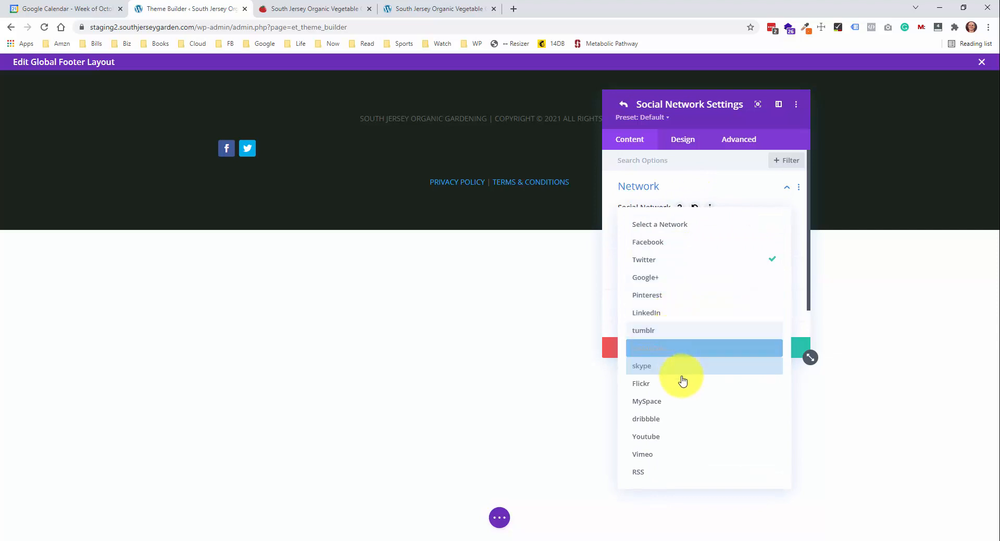
click(677, 348)
click(729, 188)
Look through the Instagram network's link and design options and return to the Social Media Follow module's settings
click(681, 221)
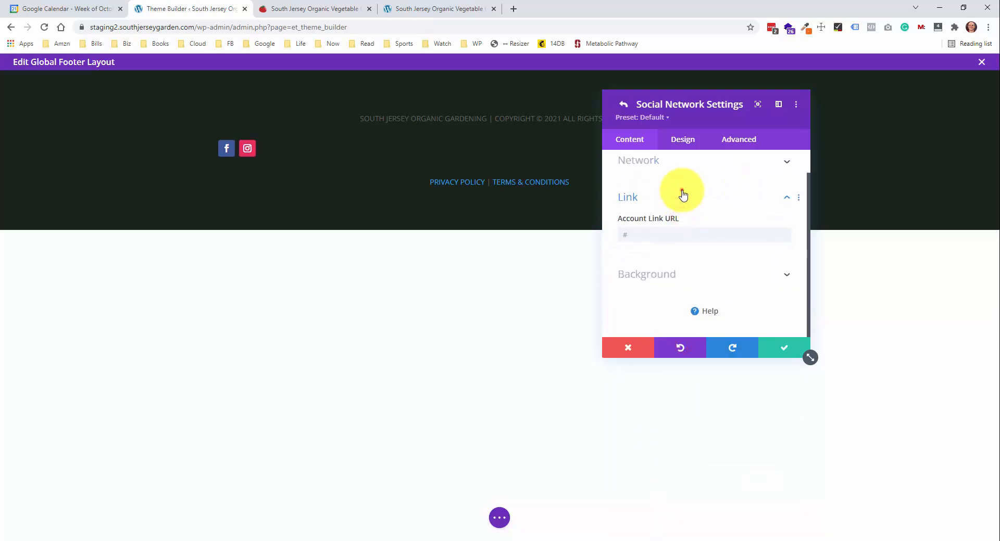
click(681, 197)
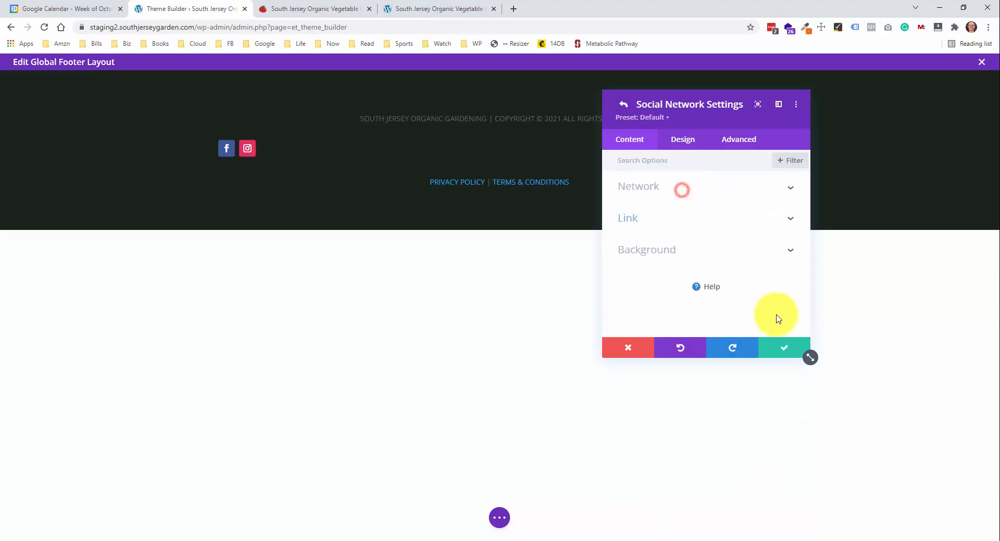
click(688, 145)
scroll(705, 171, down, 3)
scroll(711, 208, up, 1)
scroll(708, 203, up, 2)
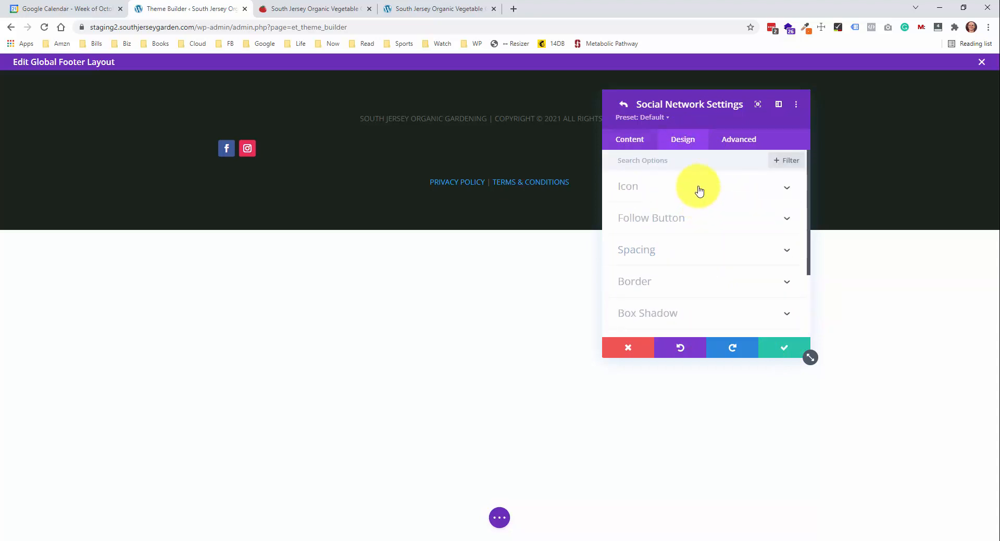
click(698, 188)
click(630, 140)
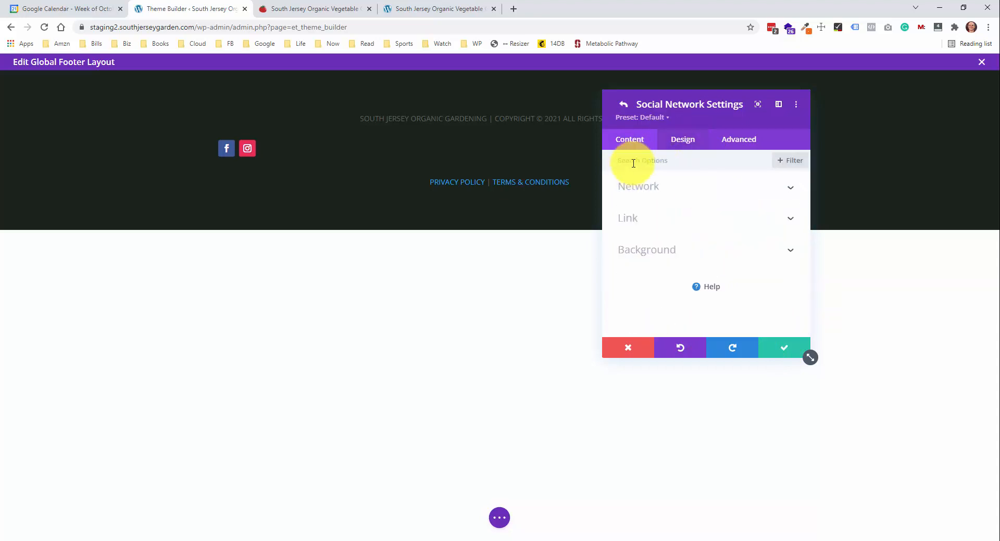
click(625, 107)
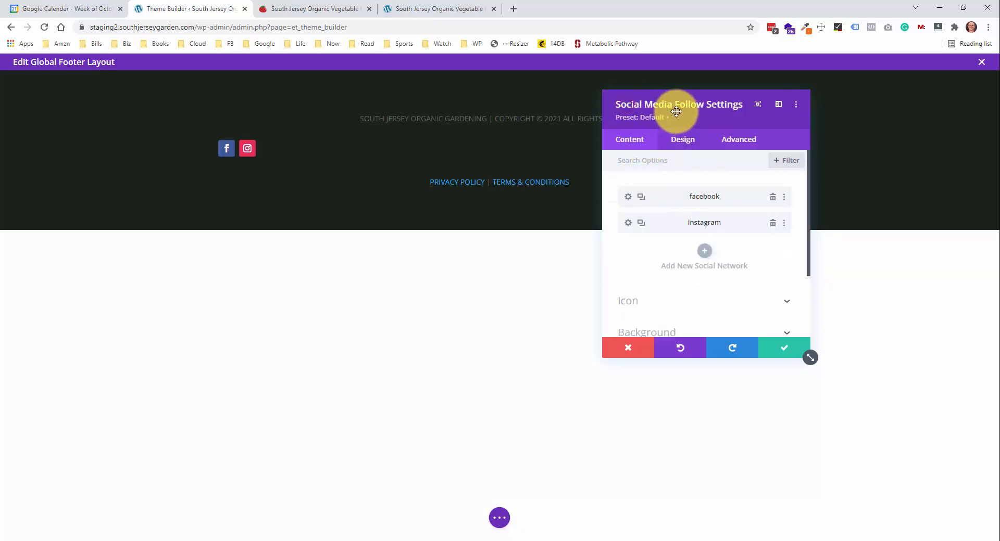
Center-align the Social Media Follow module, save its settings, and move it above the copyright line in the footer
scroll(708, 198, down, 2)
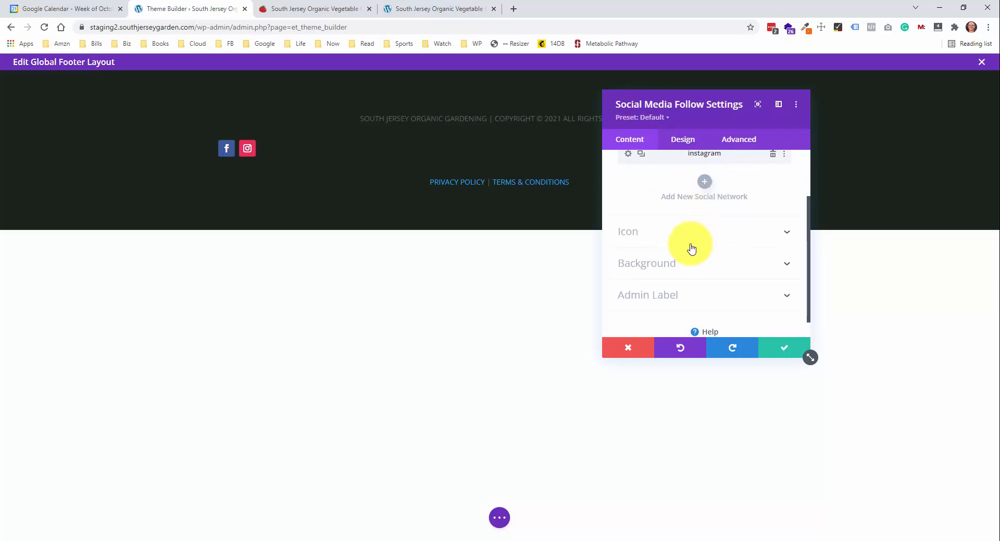
scroll(690, 208, up, 2)
click(683, 141)
click(693, 188)
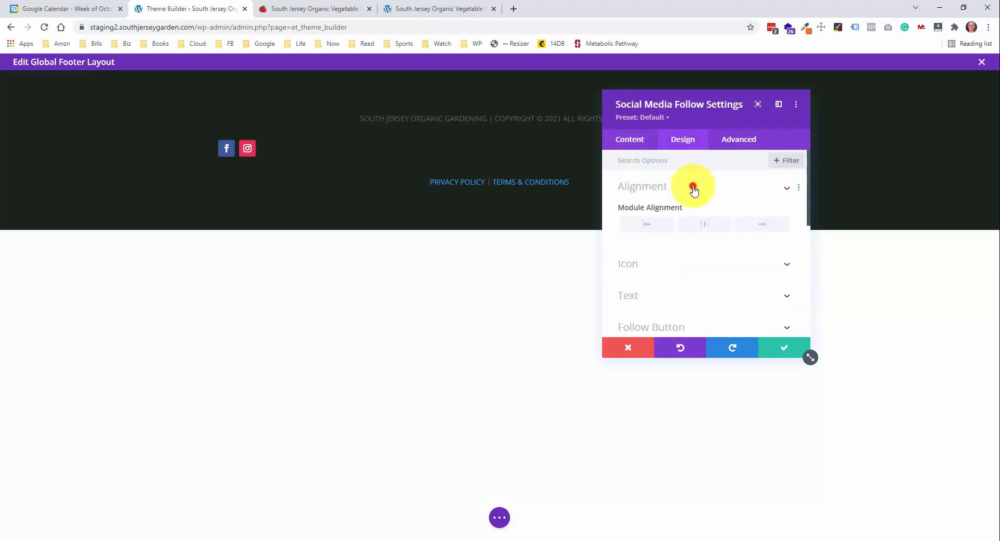
click(697, 223)
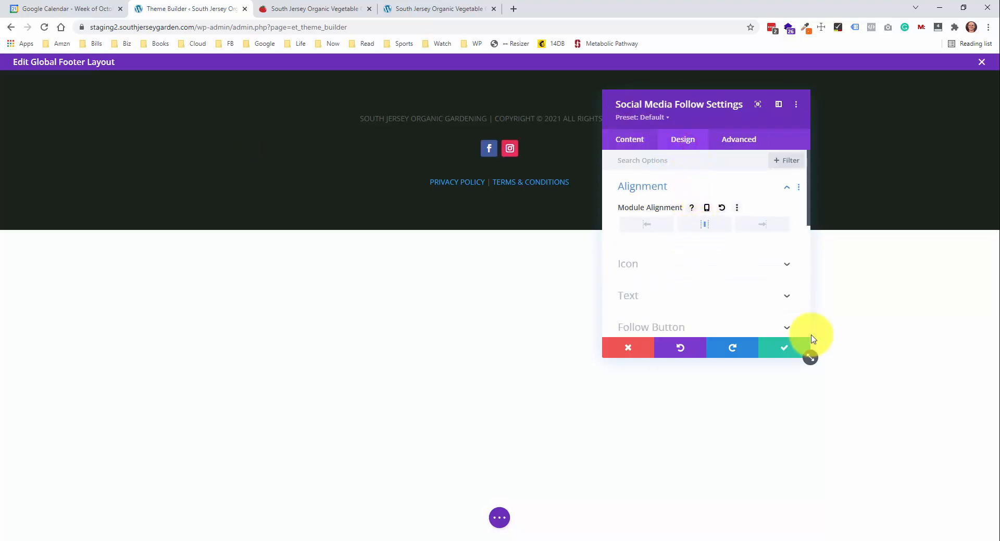
click(781, 349)
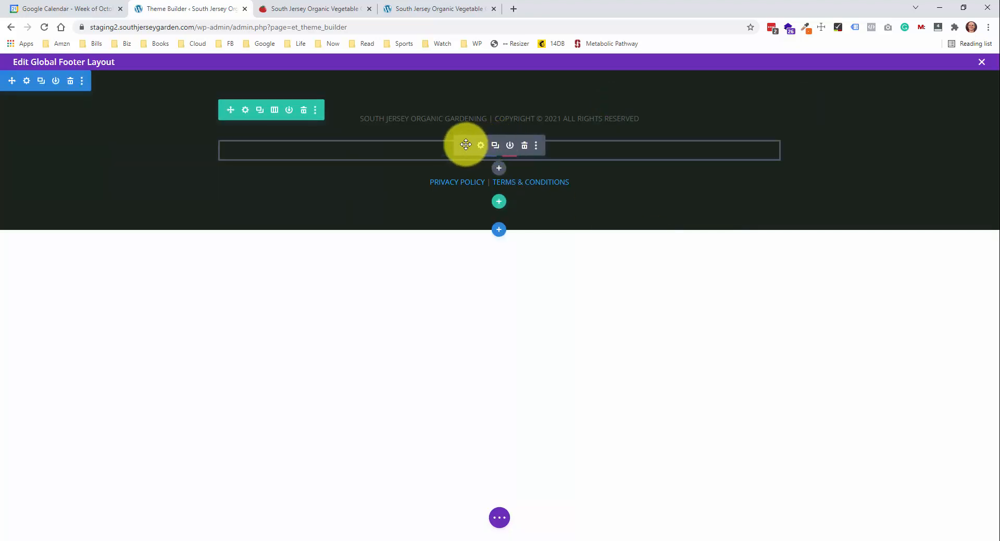
drag(464, 144, 469, 112)
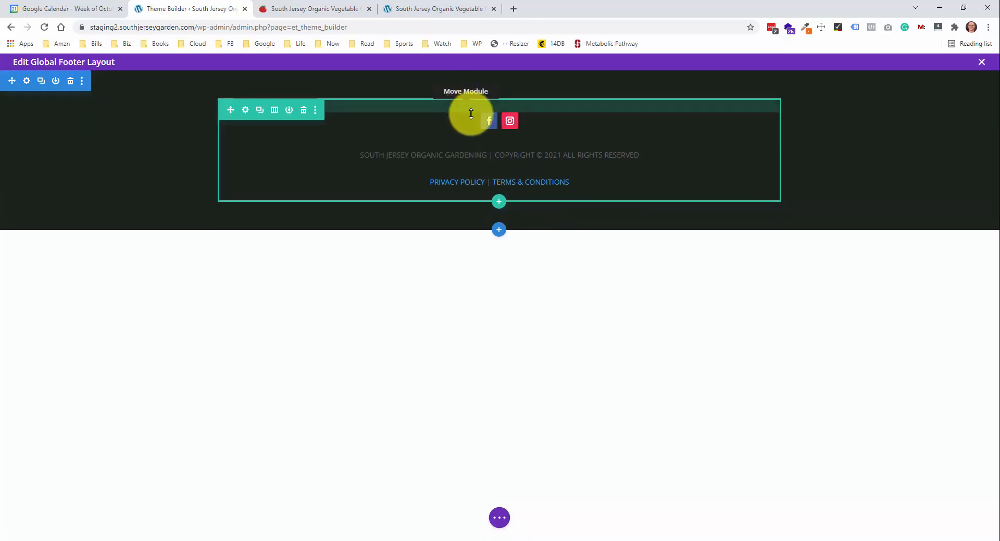
Save the global footer layout, close its editor and save the Theme Builder changes
click(501, 518)
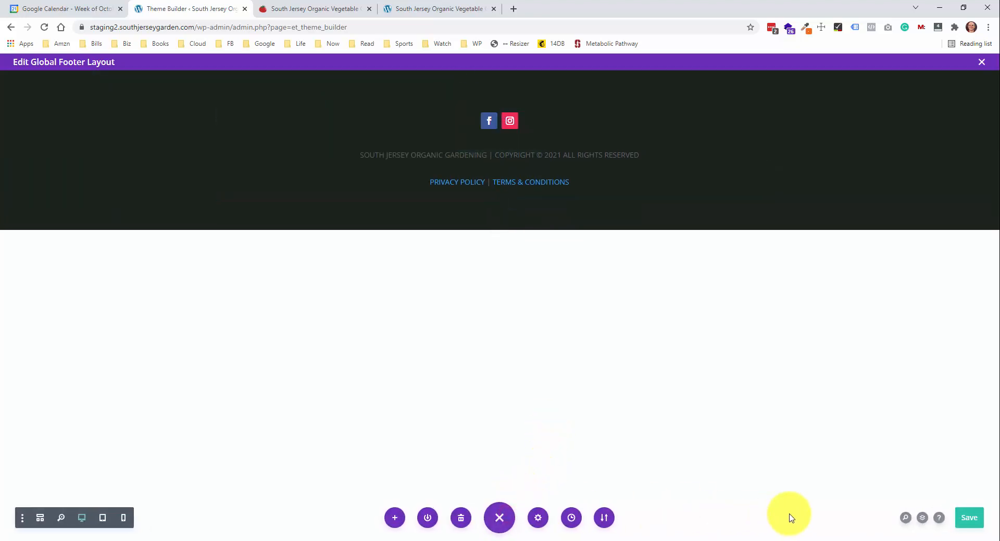
click(973, 519)
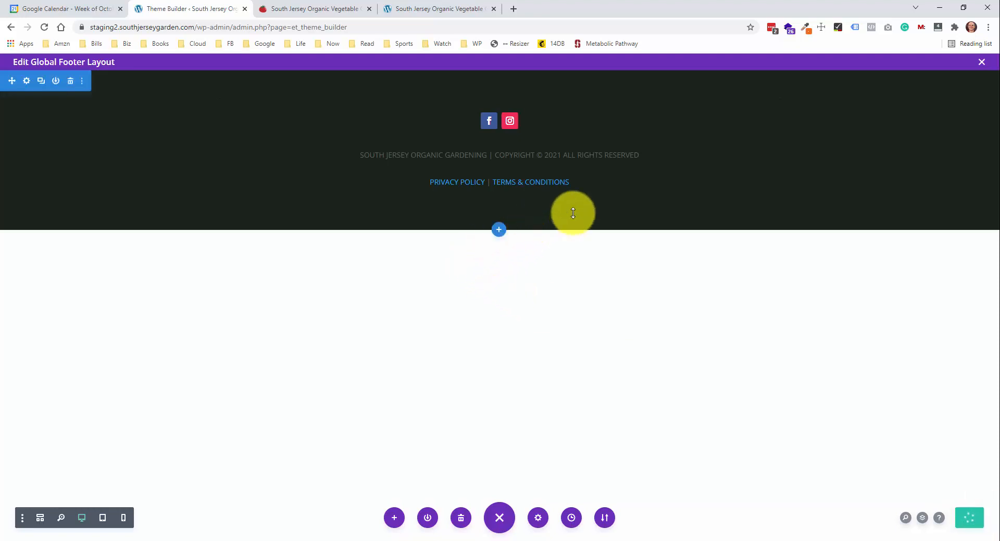
click(982, 63)
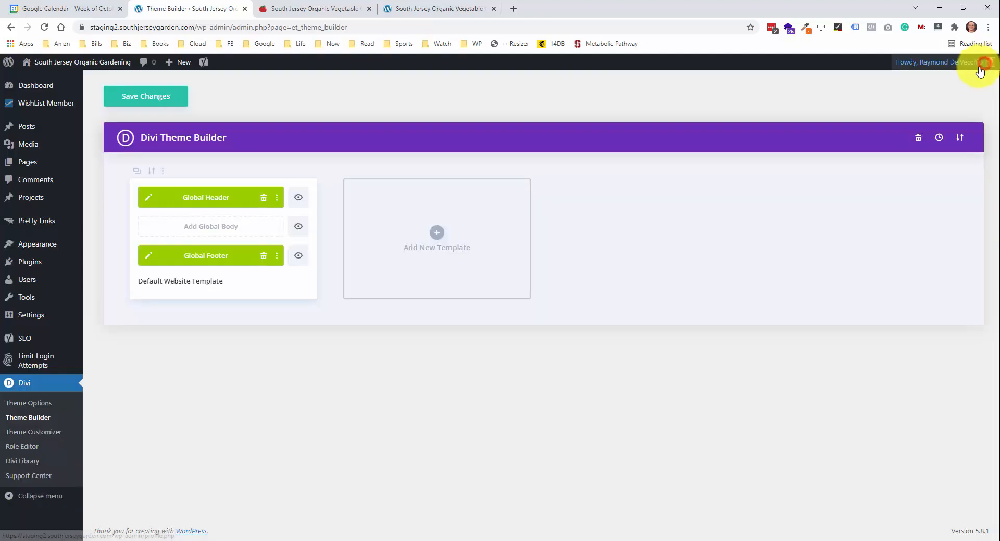
click(178, 97)
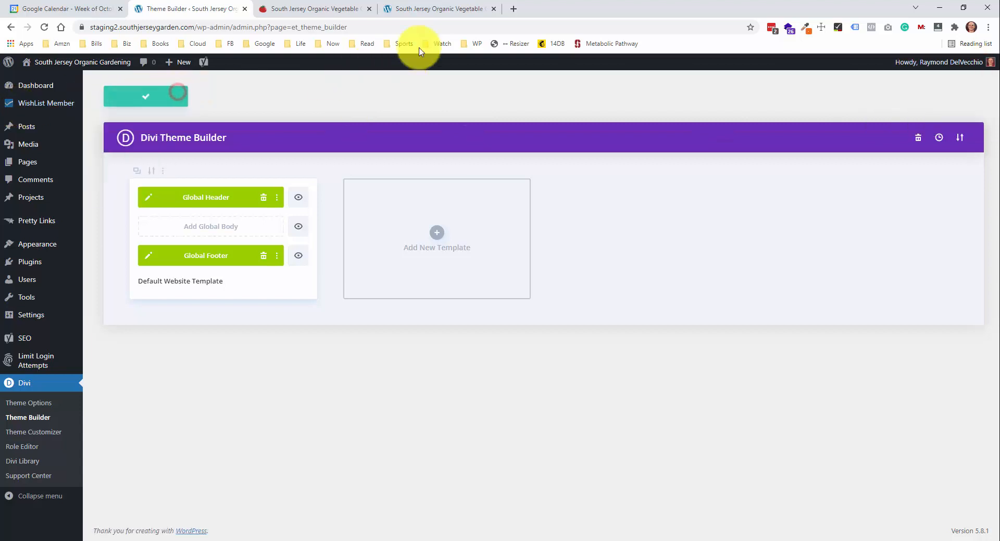
Reload the staging homepage to check its new footer, and compare it with the live South Jersey Garden site
click(443, 9)
scroll(107, 183, down, 3)
right_click(107, 183)
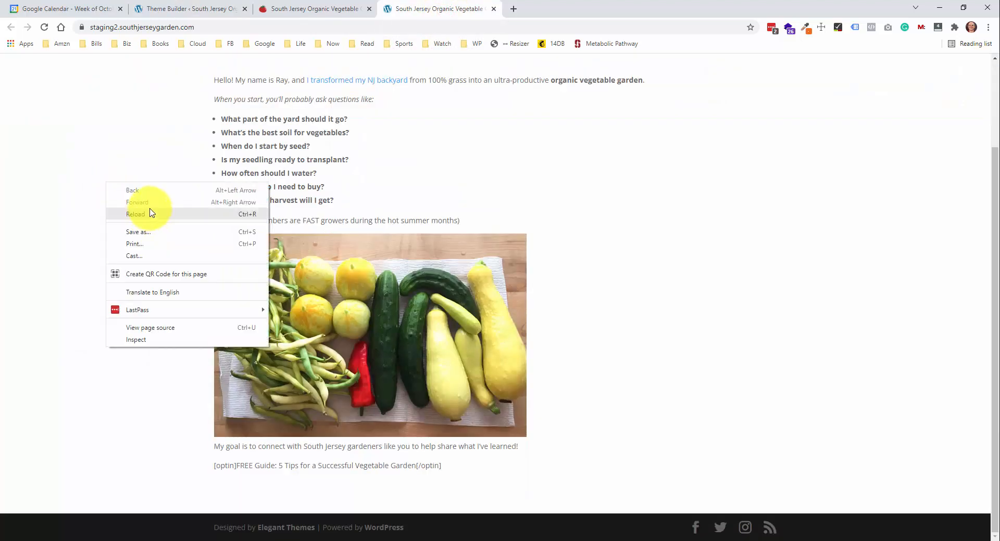
click(136, 214)
scroll(150, 205, down, 3)
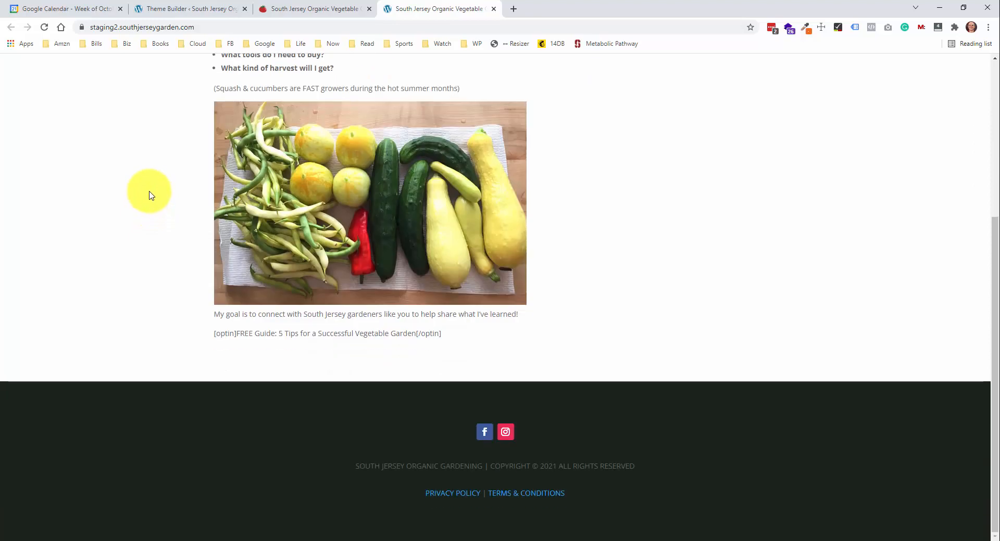
key(ctrl+shift+Tab)
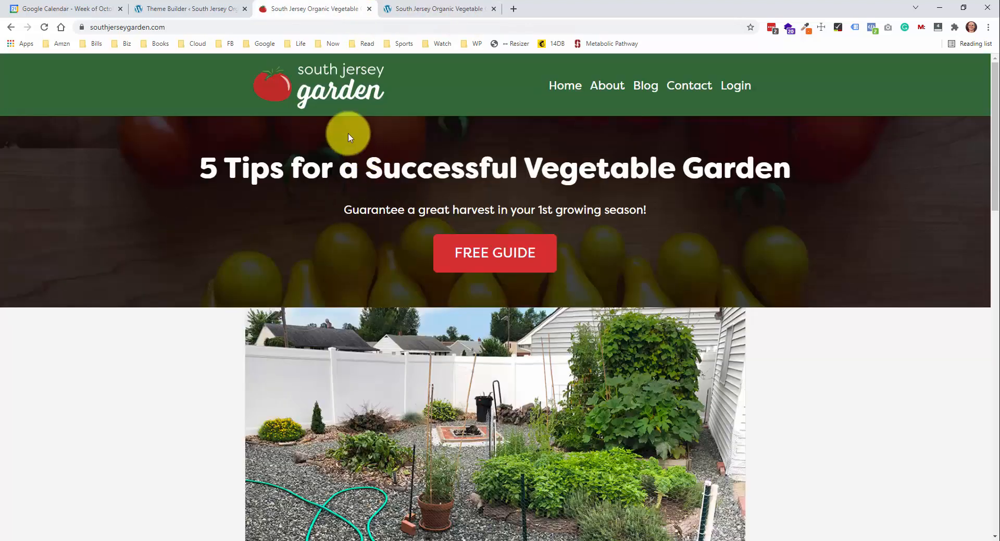
scroll(514, 153, down, 4)
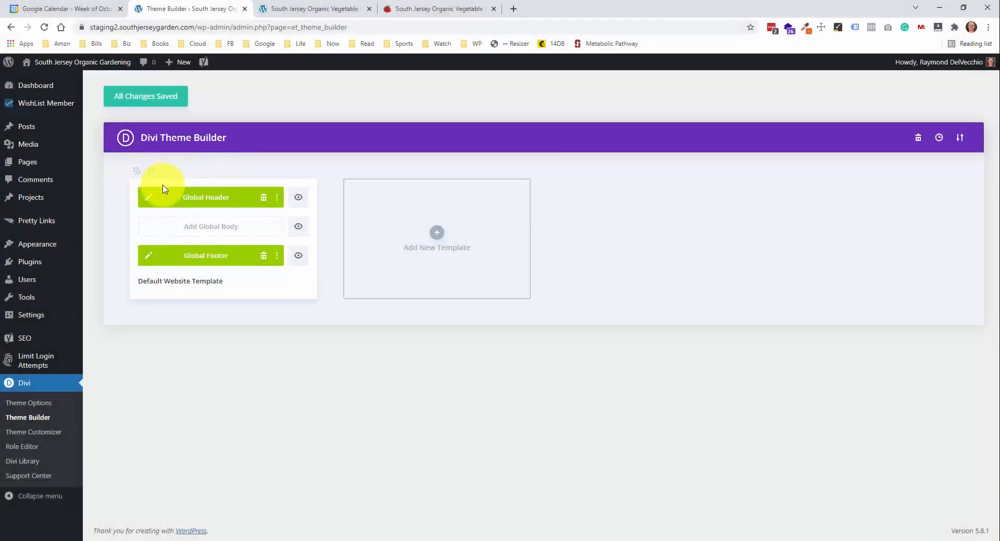
Duplicate the Default Website Template and assign the copy to the Homepage
click(136, 172)
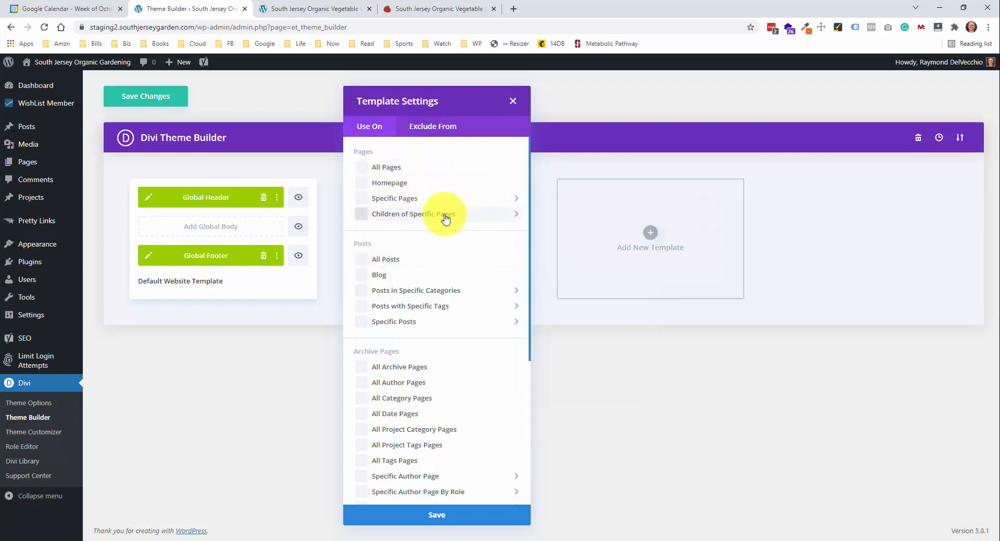
mouse_move(439, 213)
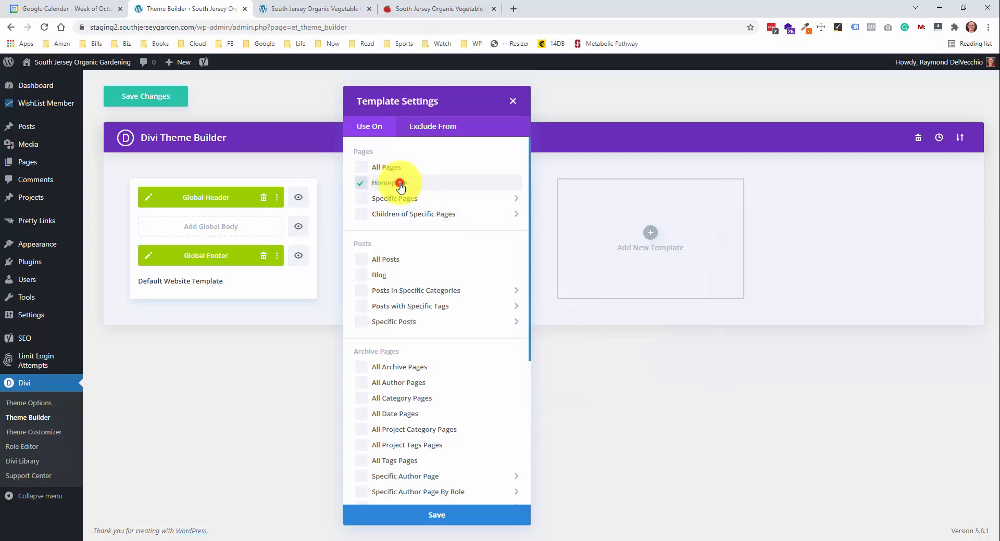
click(443, 515)
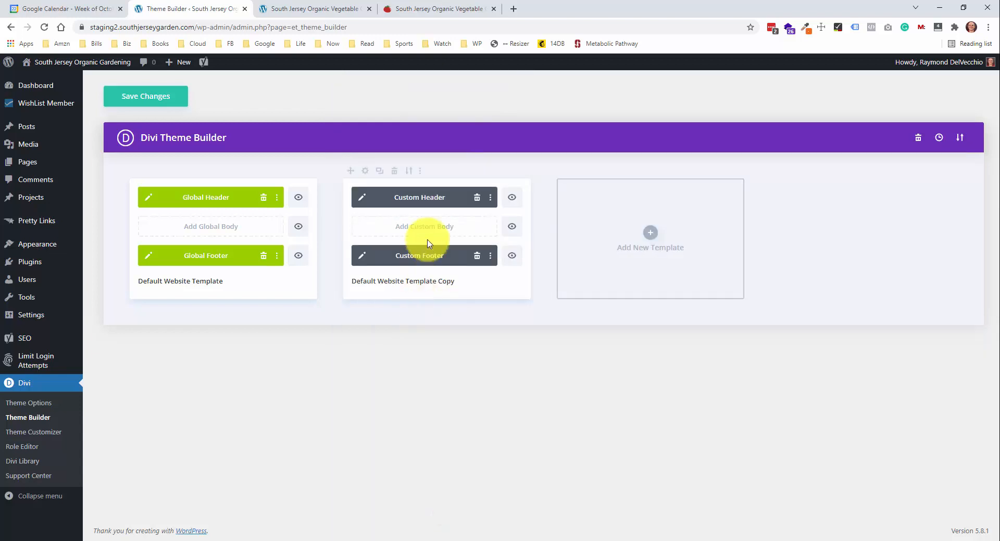
Replace the template copy's custom header and custom footer with the global header and global footer, and save the changes
click(475, 199)
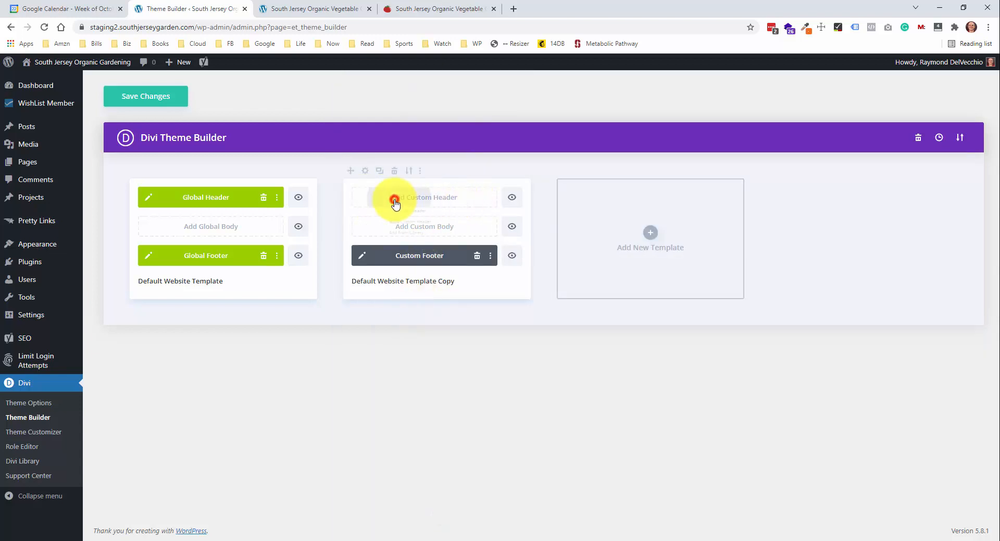
click(394, 203)
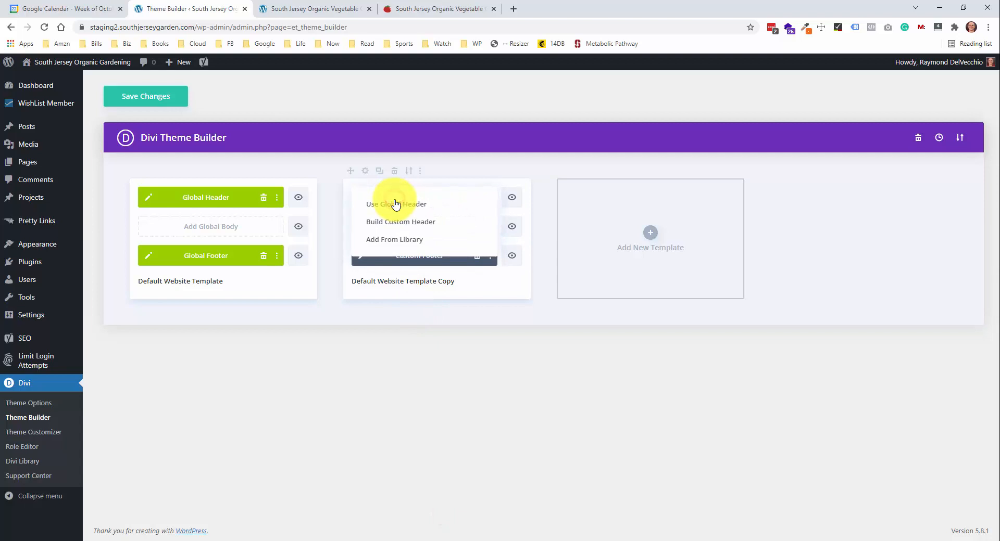
click(421, 209)
click(480, 256)
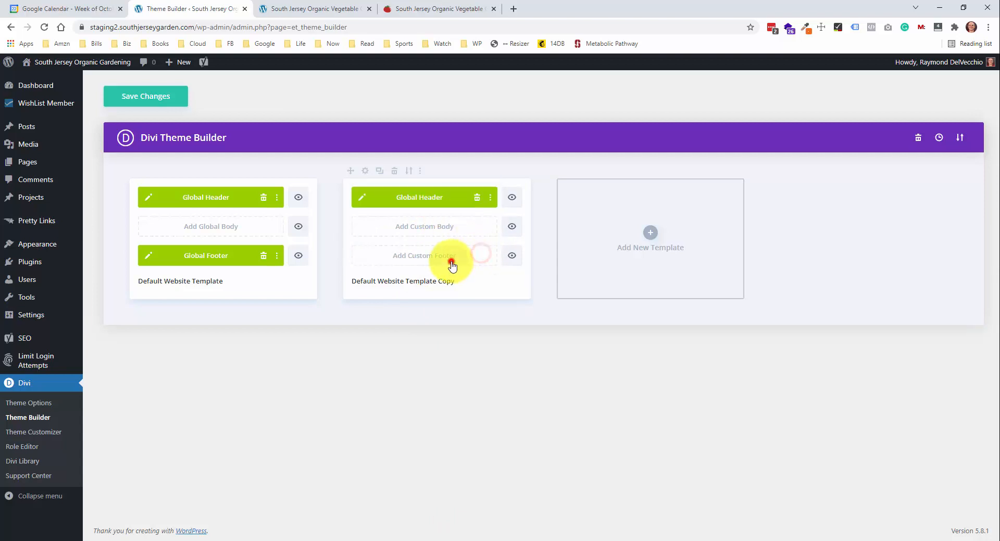
click(450, 261)
click(418, 267)
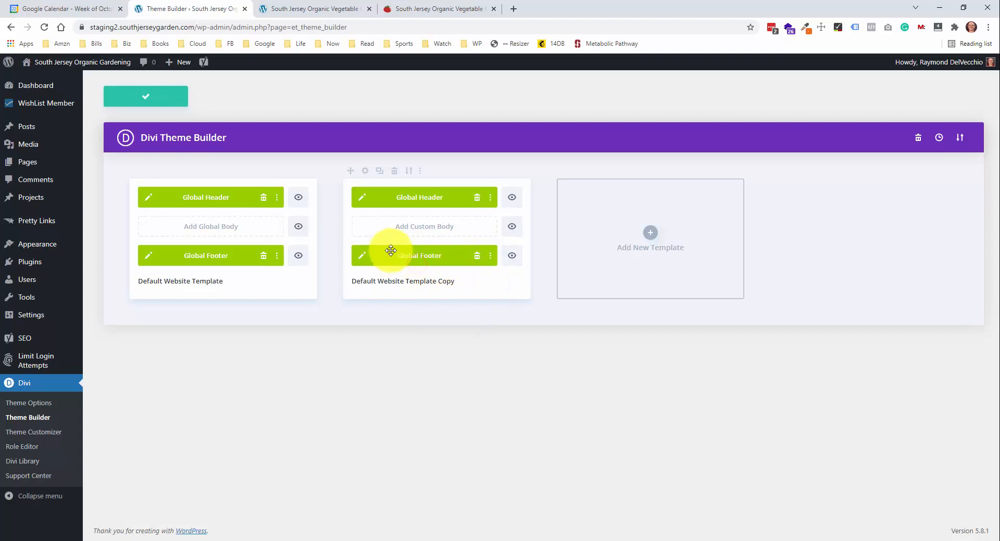
Rename the Default Website Template Copy as Homepage and save the Theme Builder changes
click(452, 226)
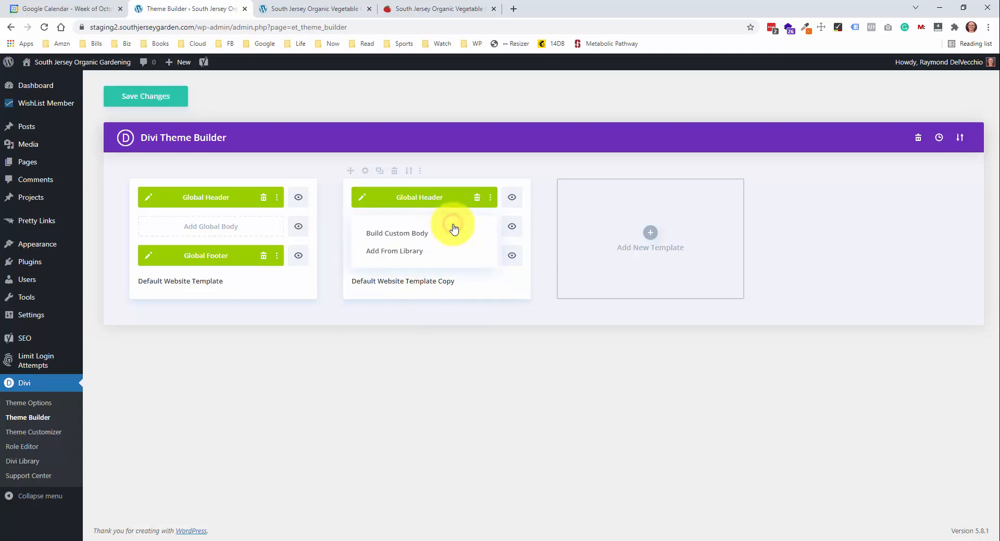
click(434, 282)
text(Homepage)
key(Return)
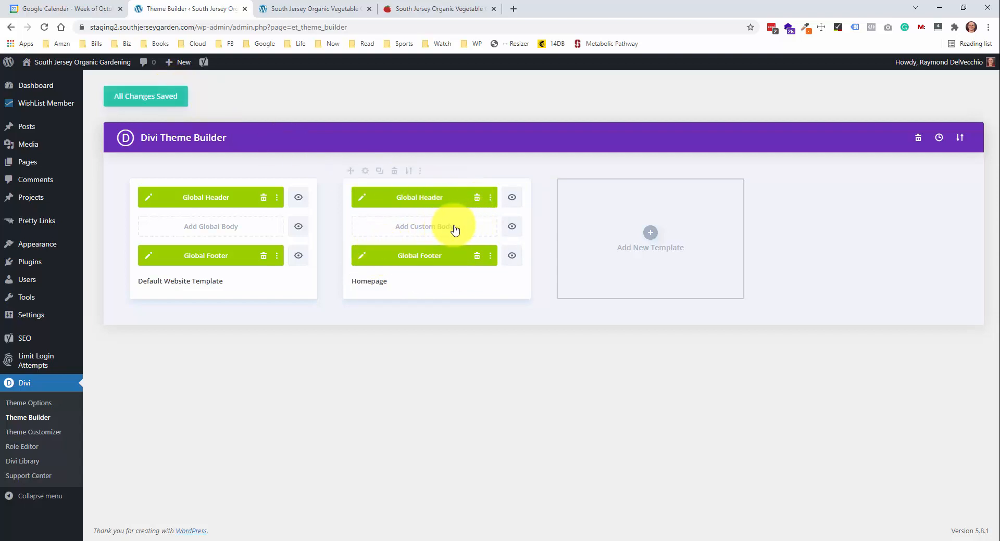
Start building a custom body for the Homepage template
click(454, 228)
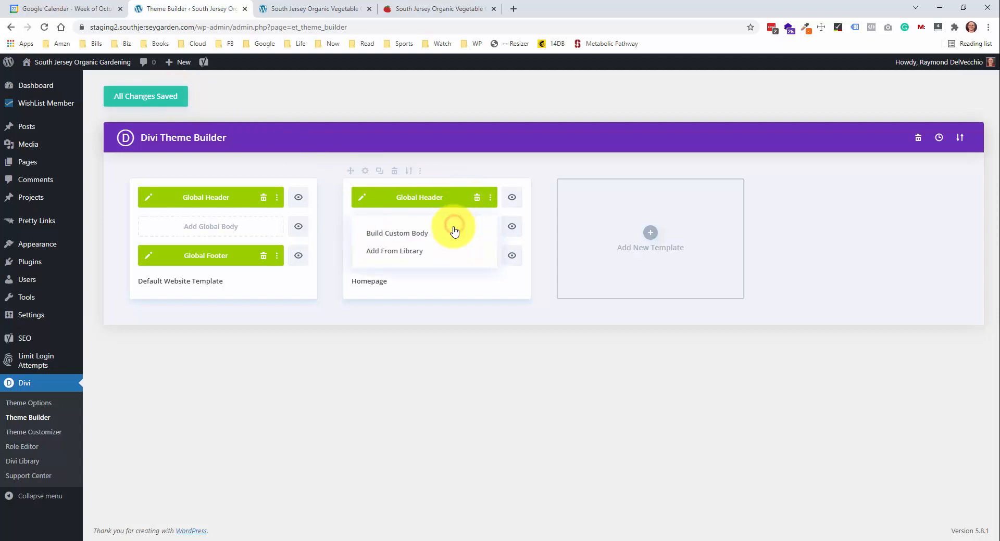
click(425, 235)
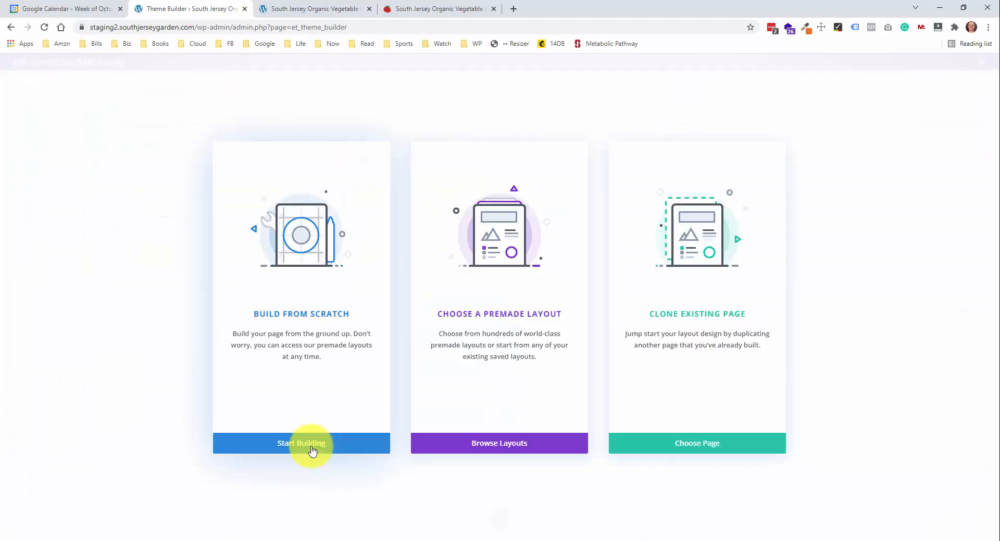
Start building the homepage body layout from scratch and insert a single-column row without any module
click(312, 449)
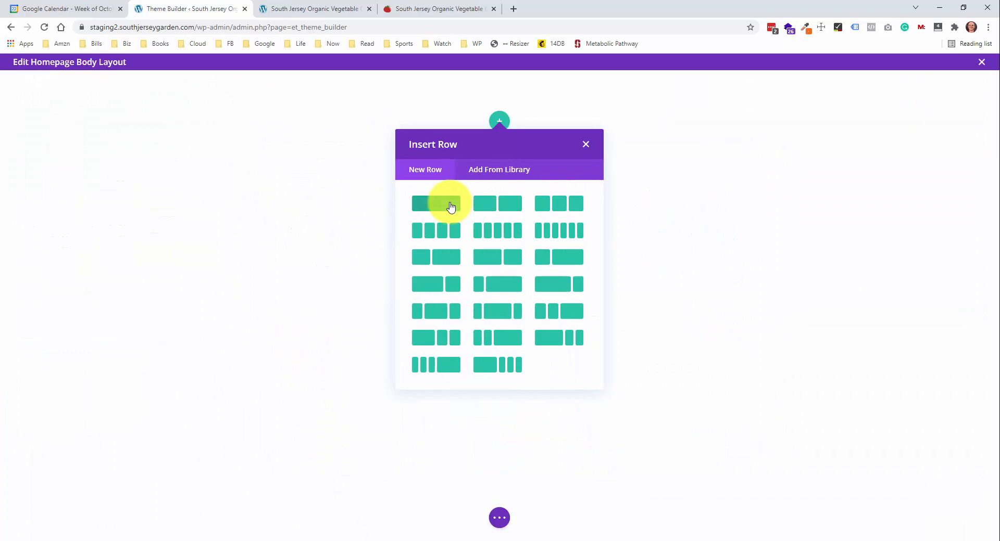
click(450, 205)
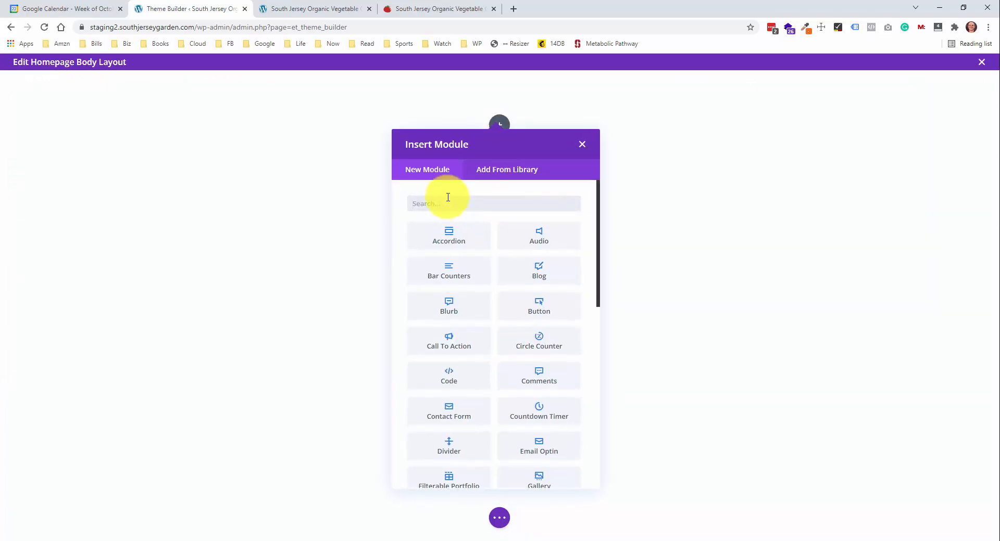
click(582, 144)
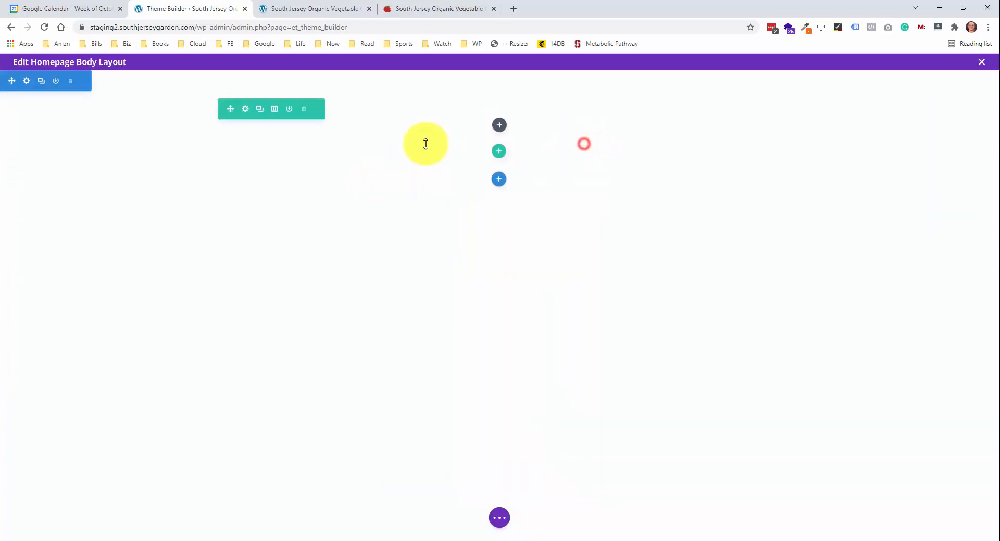
Add a fullwidth section with a Fullwidth Header module and delete the empty regular section above it
click(497, 180)
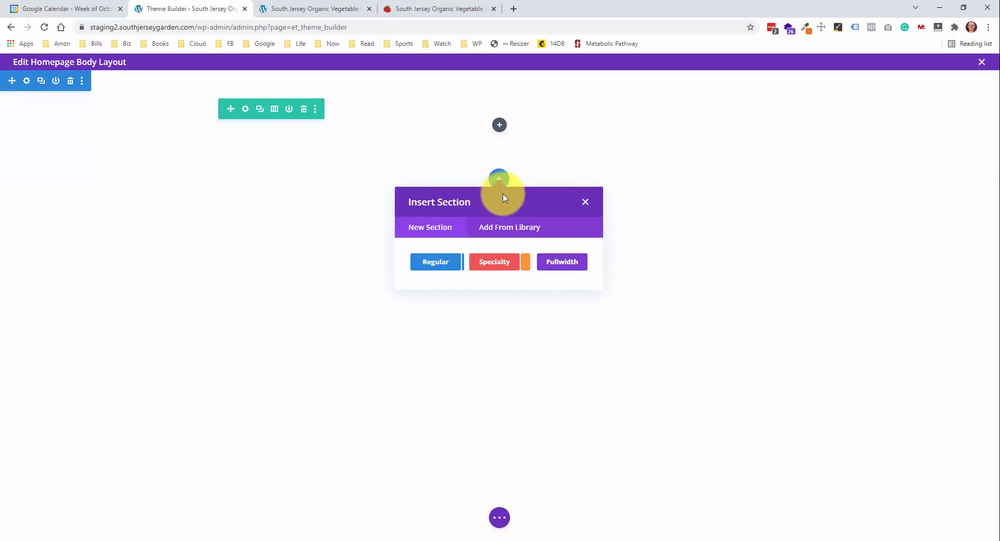
click(570, 262)
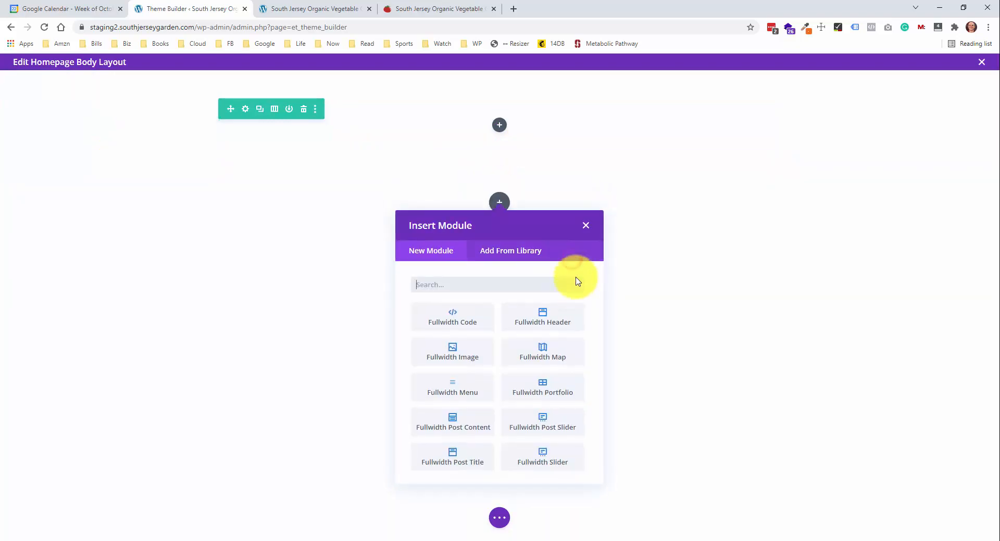
click(549, 320)
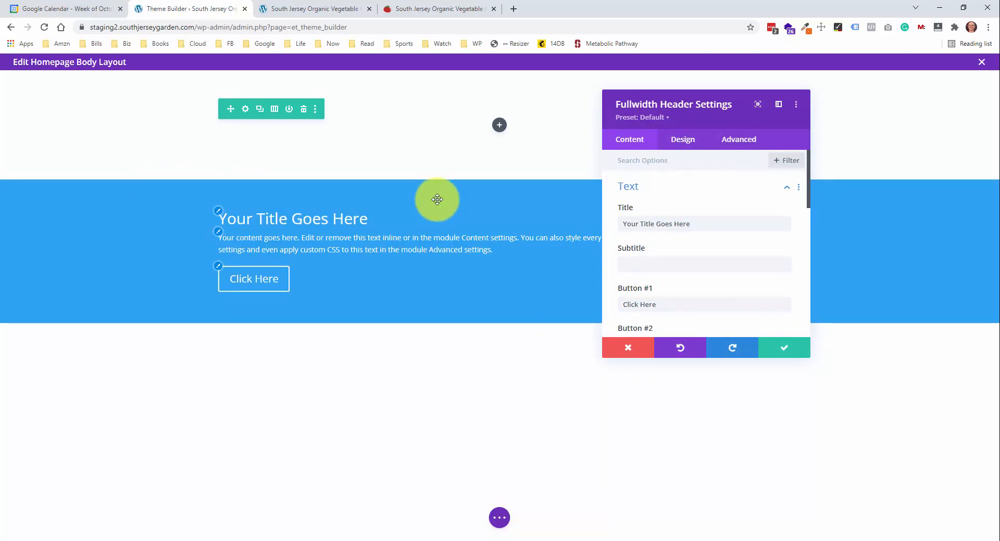
click(440, 9)
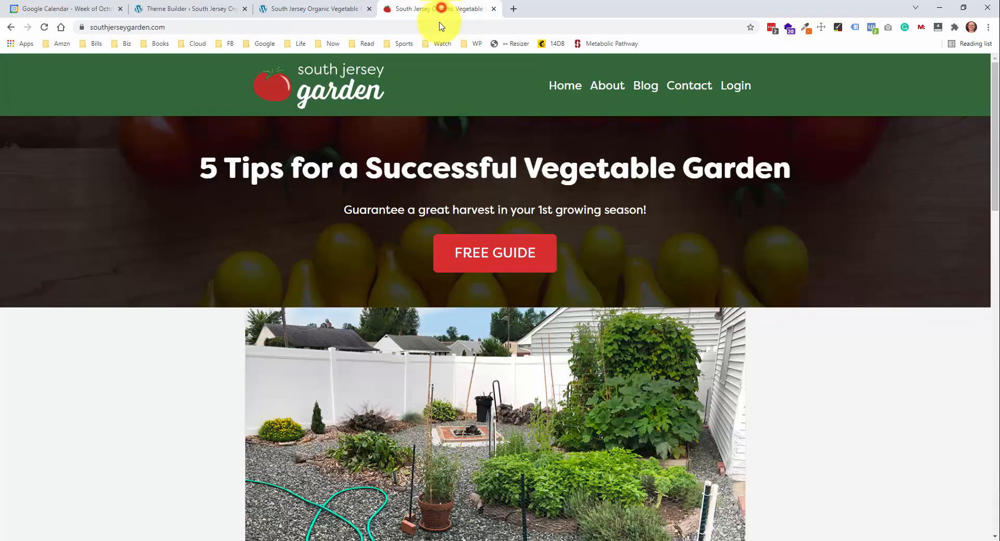
click(214, 13)
click(783, 348)
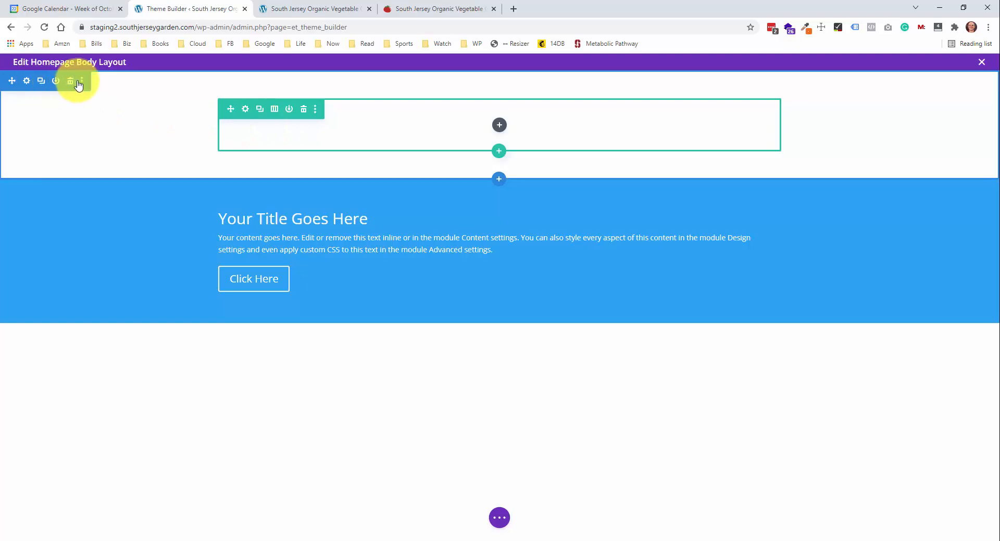
click(72, 81)
Copy the live site's banner text into the header: title "5 Tips for a Successful Vegetable Garden", body "Guarantee a great harvest in your 1st growing season!"
click(417, 9)
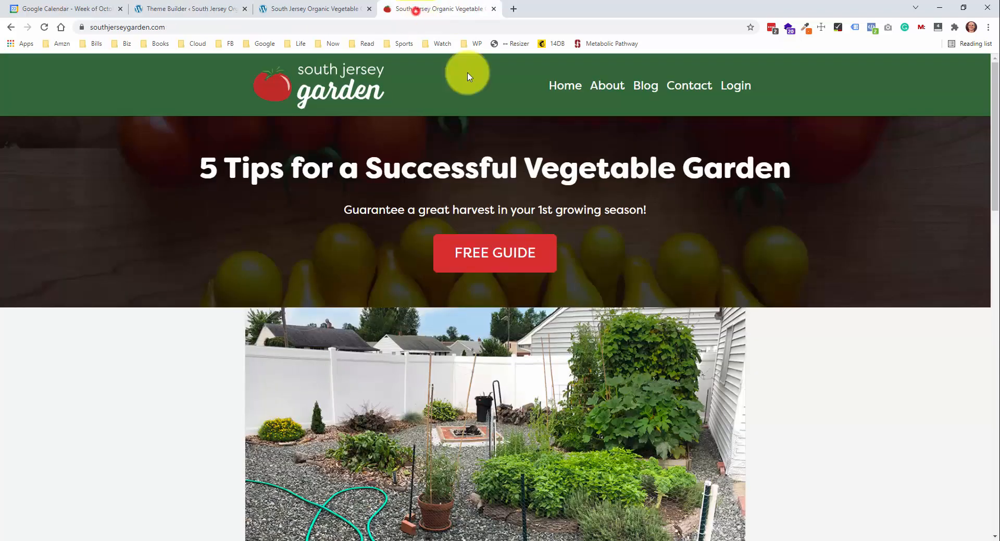
triple_click(617, 170)
right_click(617, 170)
click(630, 177)
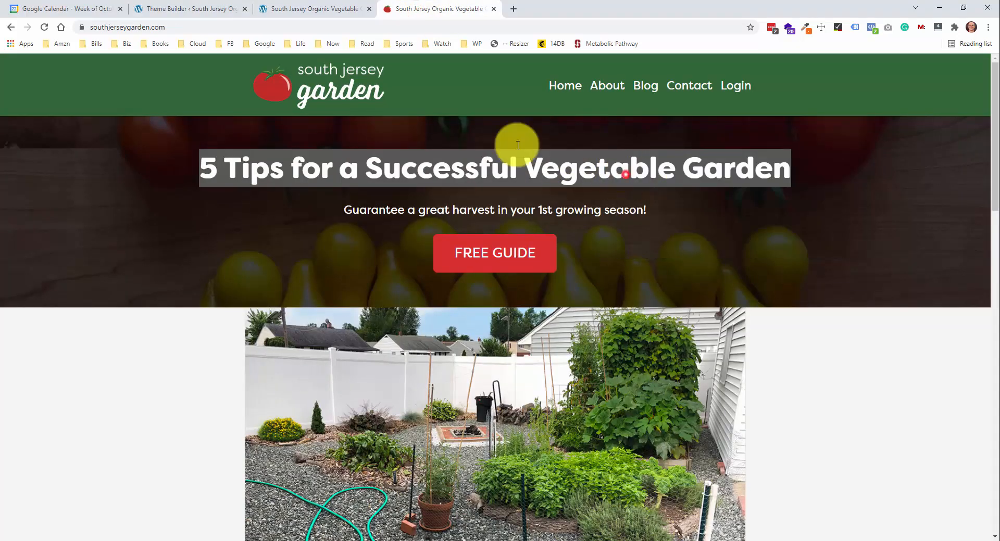
click(200, 6)
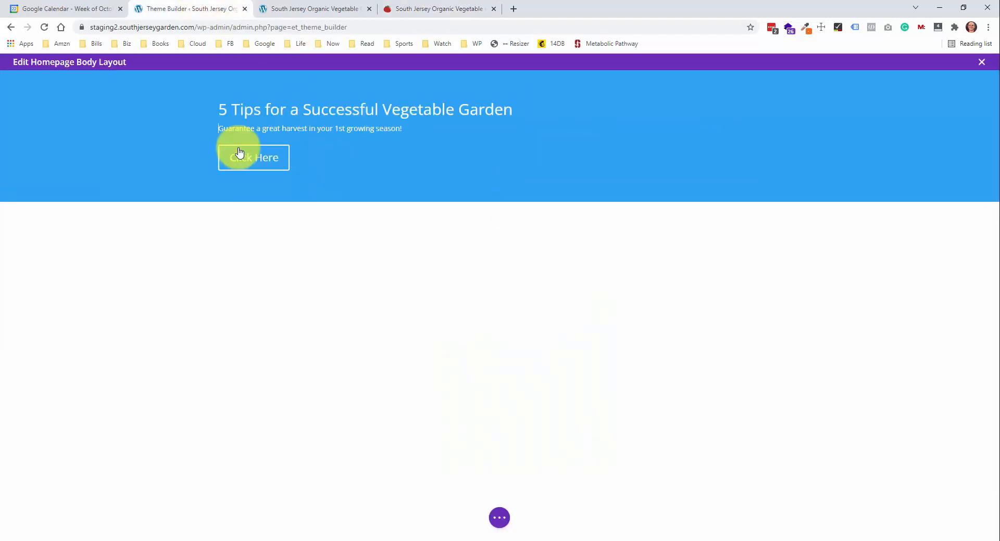
click(132, 141)
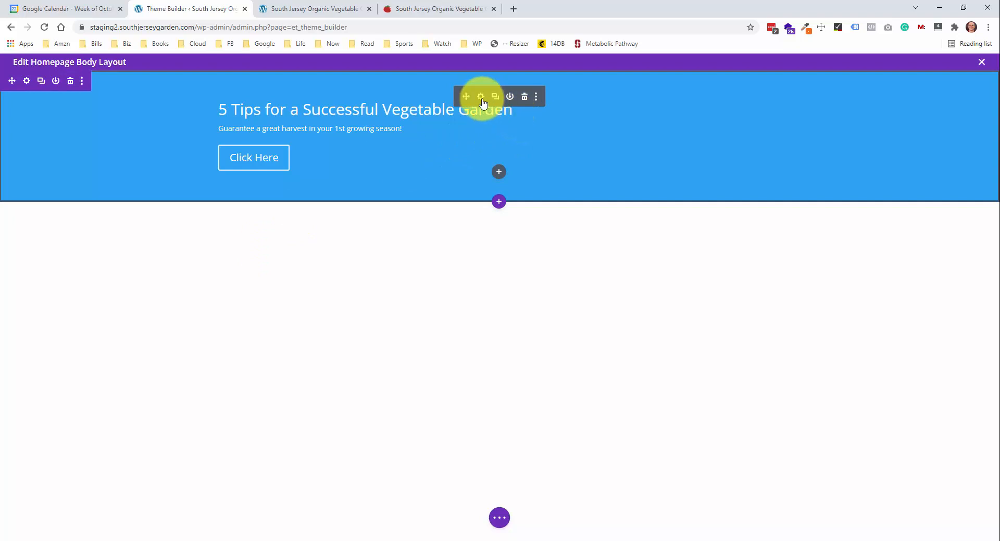
Set the fullwidth header's Button #1 text to "Free Guide" and save the module settings
click(482, 100)
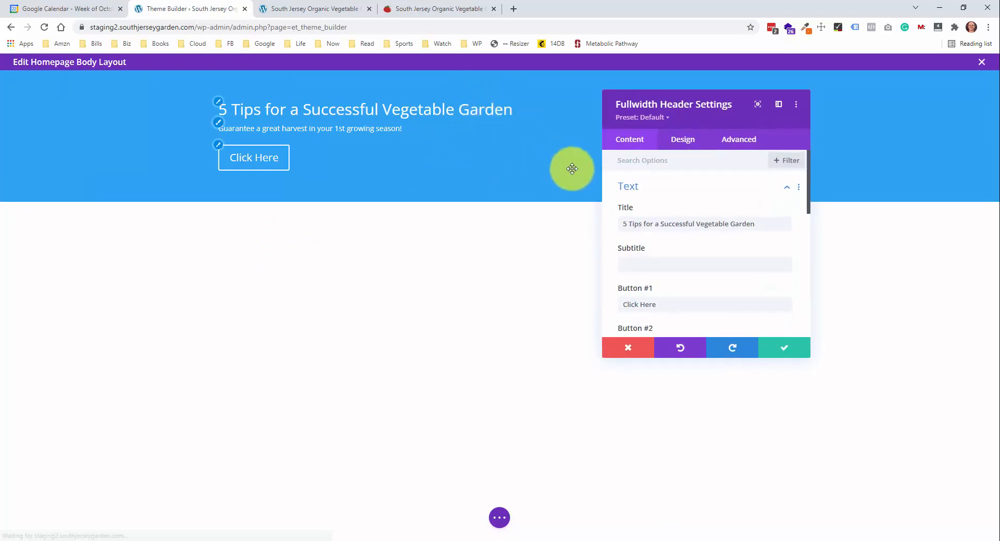
scroll(720, 241, down, 1)
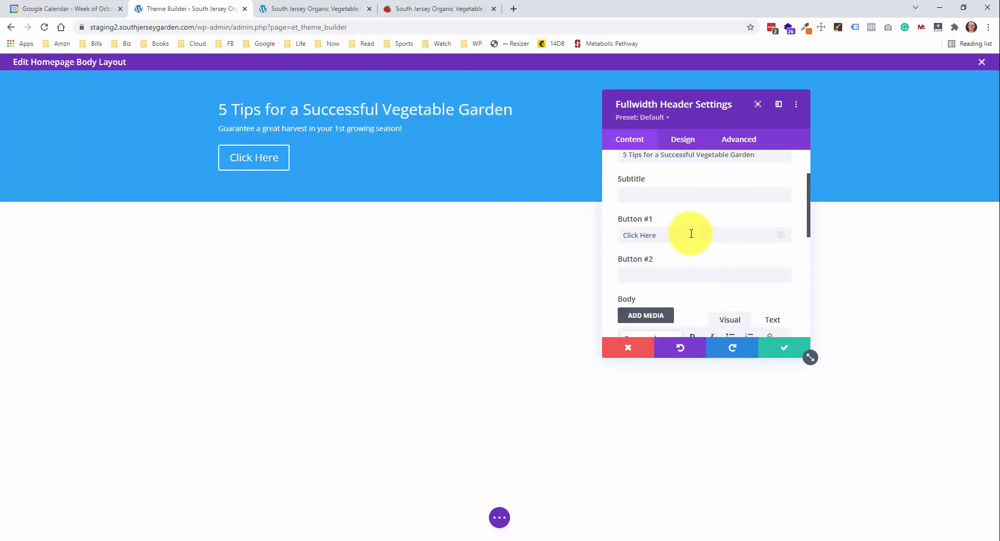
triple_click(689, 233)
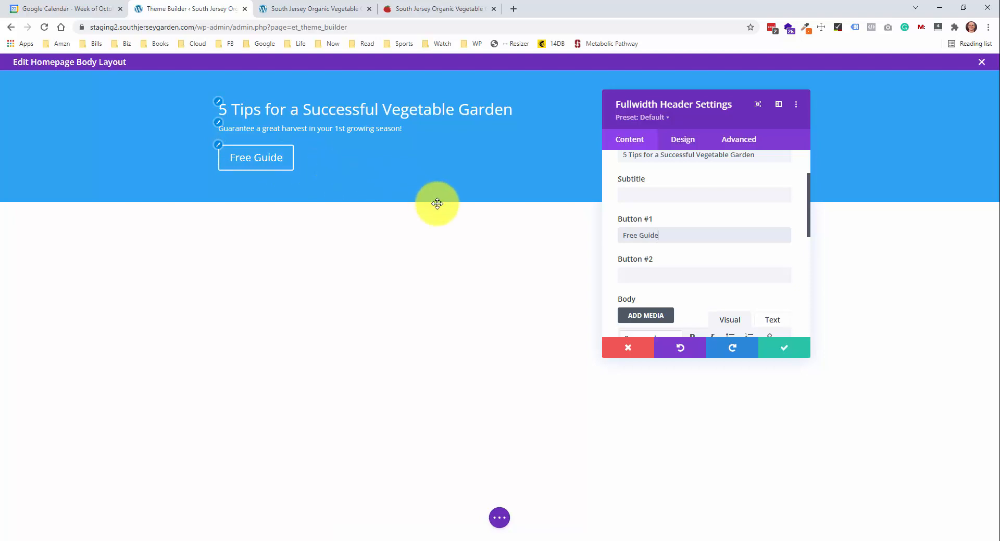
click(773, 344)
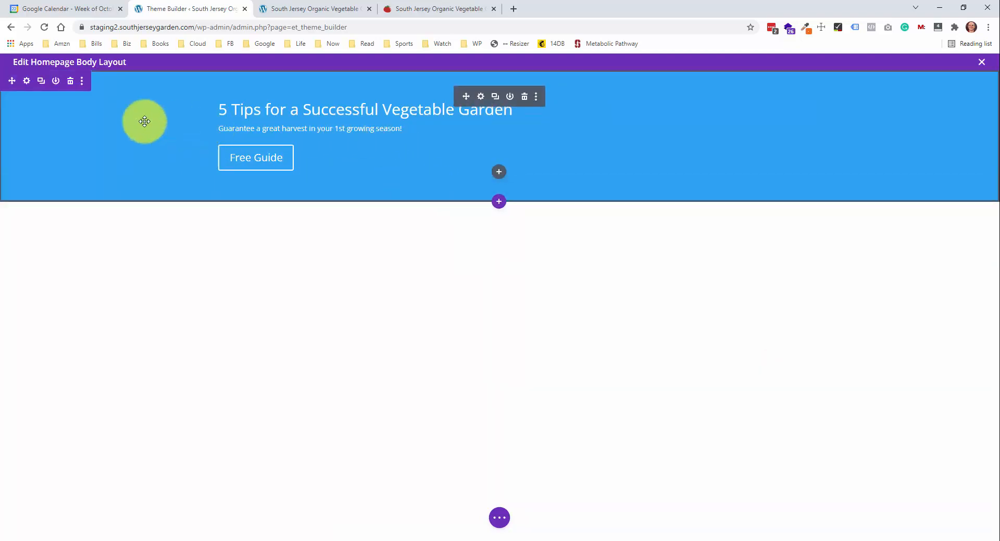
click(26, 81)
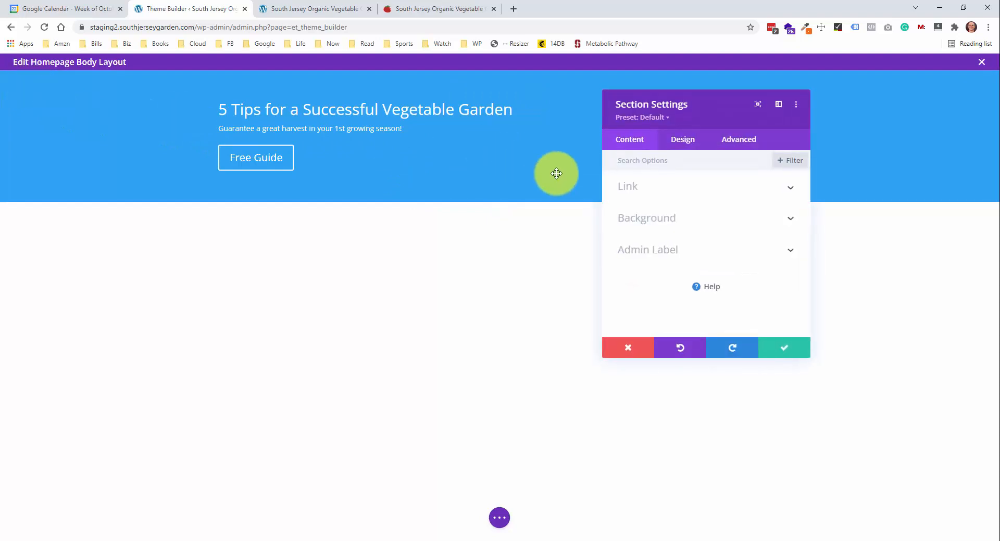
click(770, 220)
scroll(719, 262, down, 1)
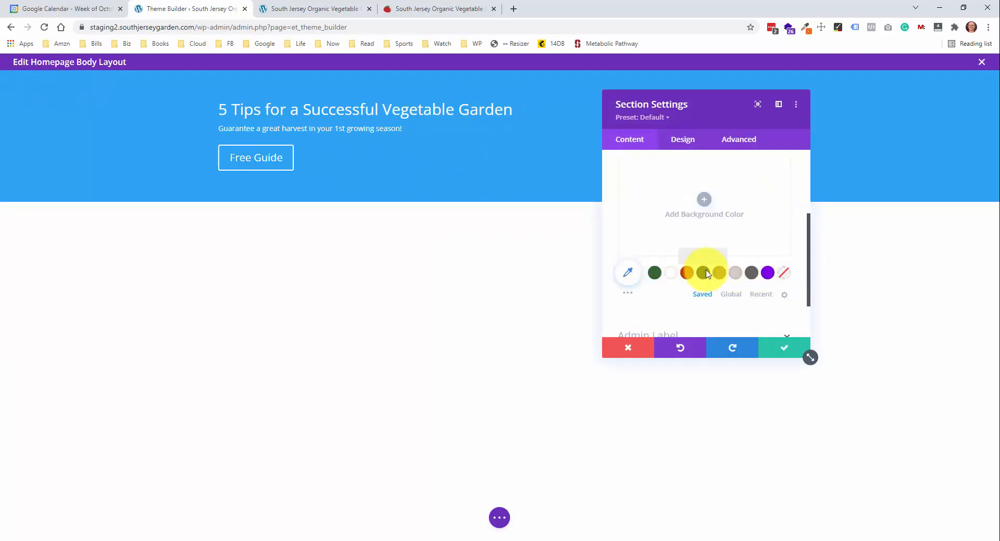
click(703, 273)
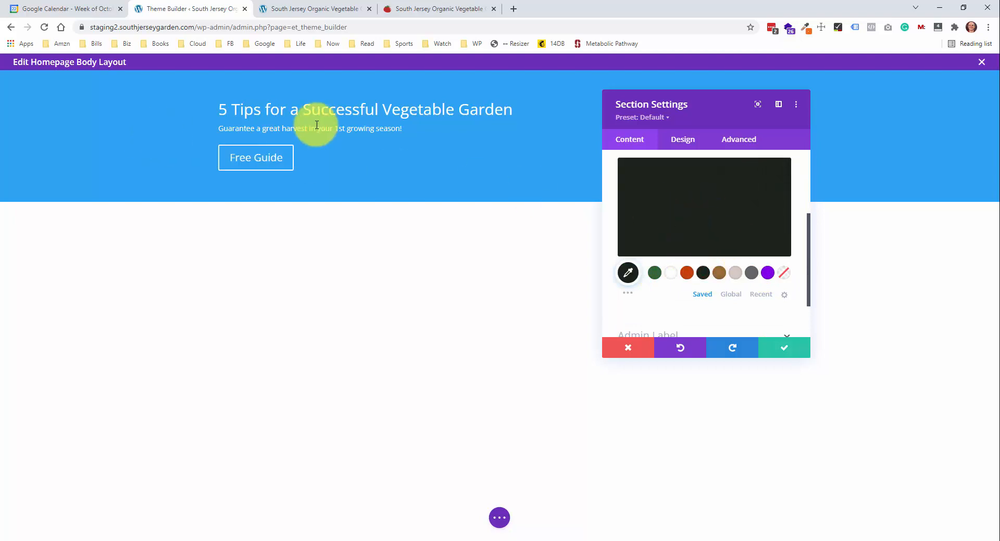
click(637, 351)
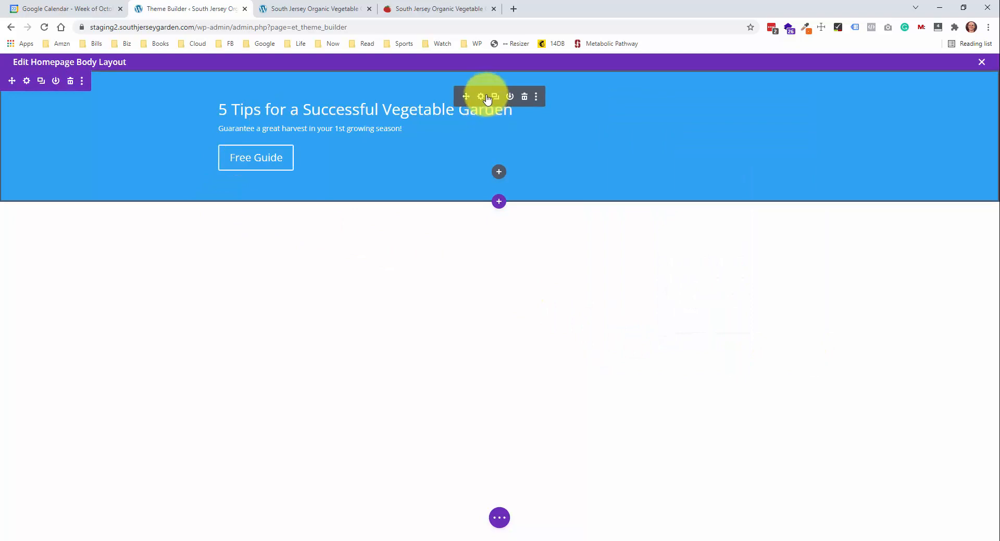
Set the Fullwidth Header module's background color to the saved near-black swatch
click(482, 97)
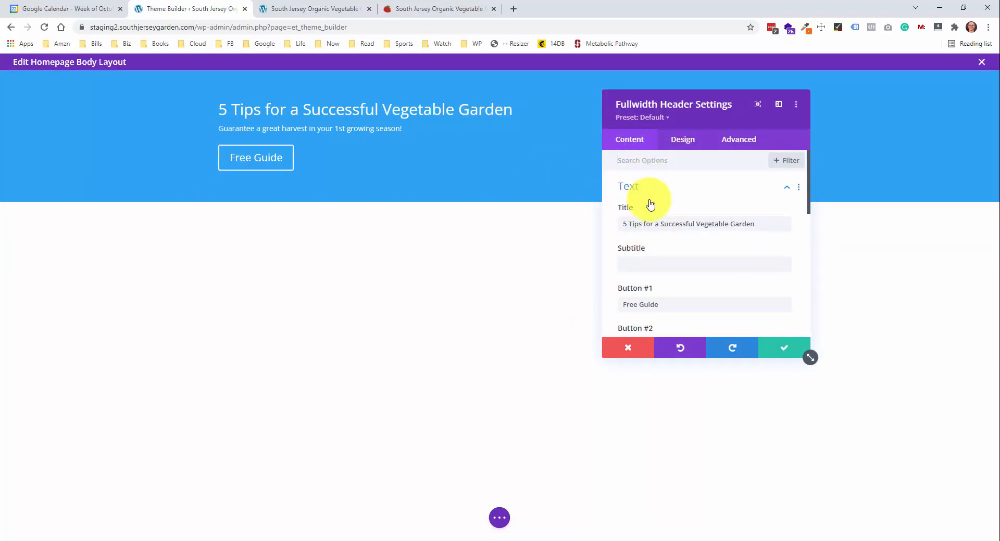
scroll(651, 200, down, 2)
scroll(650, 200, up, 3)
click(696, 183)
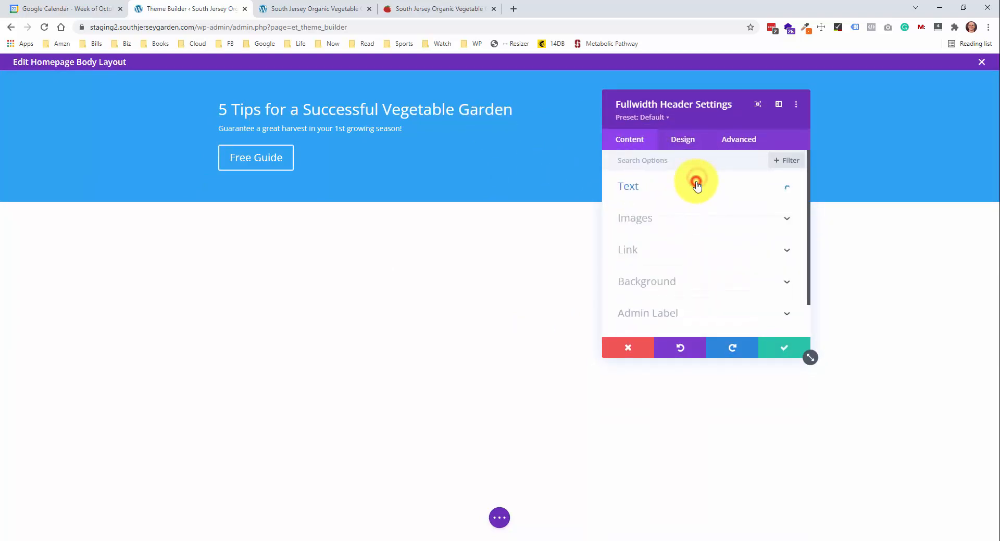
click(671, 279)
scroll(698, 235, down, 2)
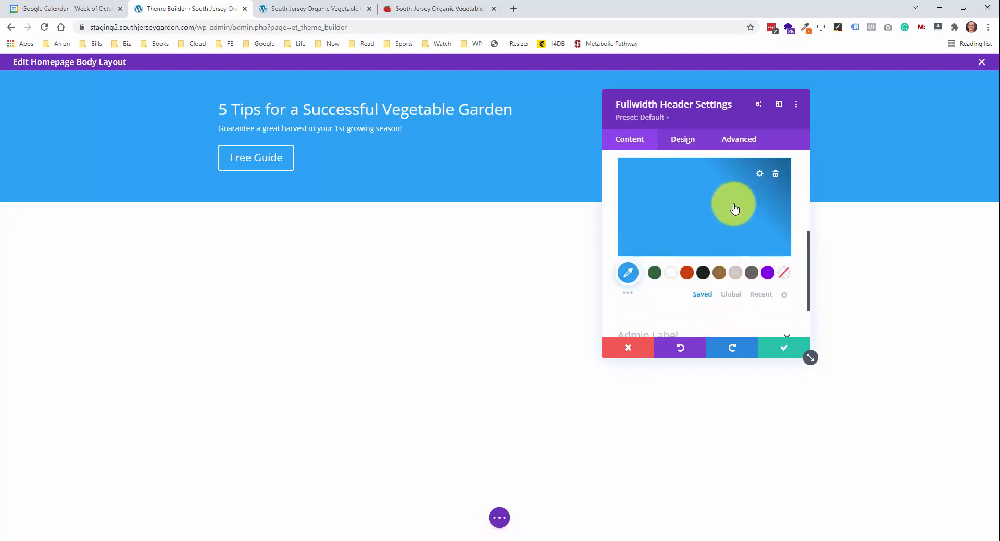
click(707, 272)
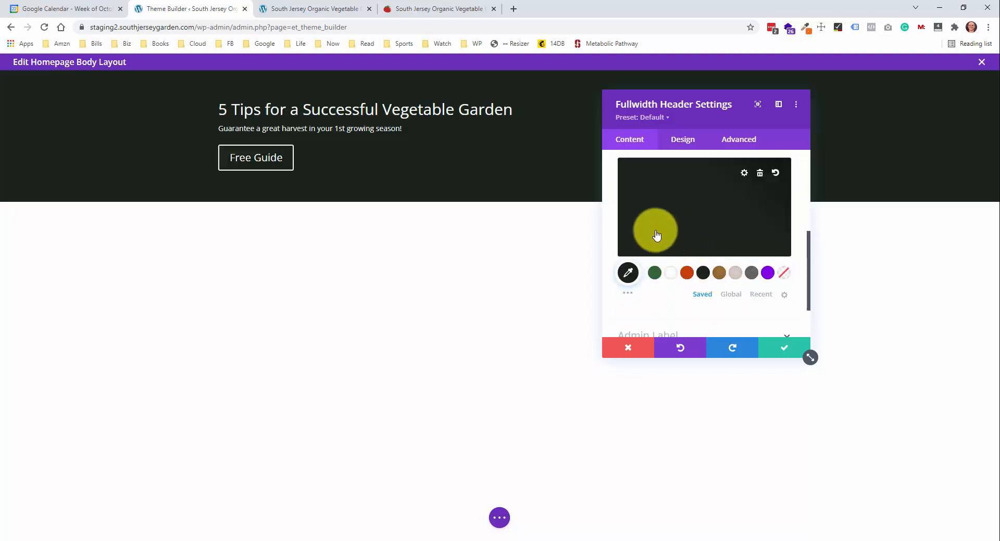
Upload nj-gardening-banner.jpg from the WordPress Website Files folder and apply it as the fullwidth header's background image
scroll(685, 227, up, 2)
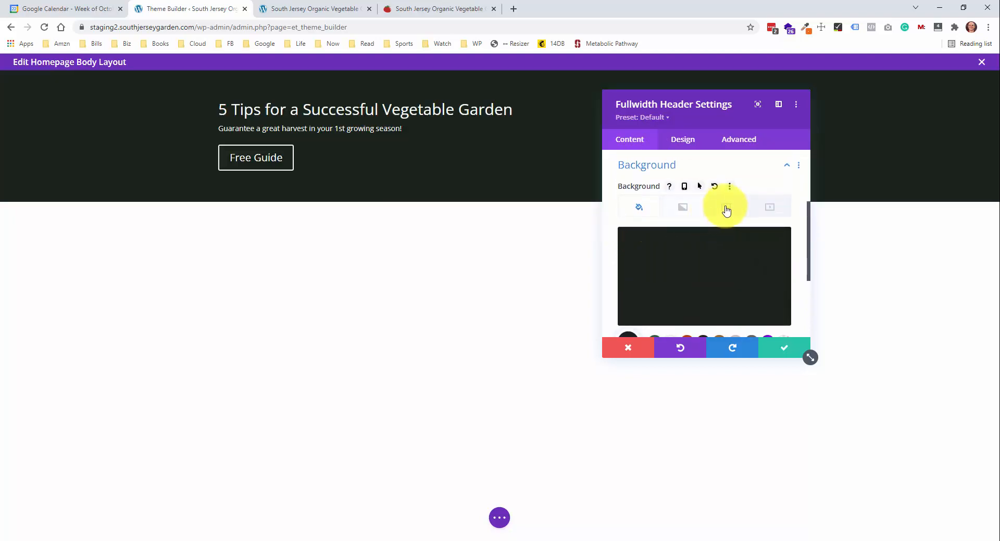
scroll(732, 234, down, 2)
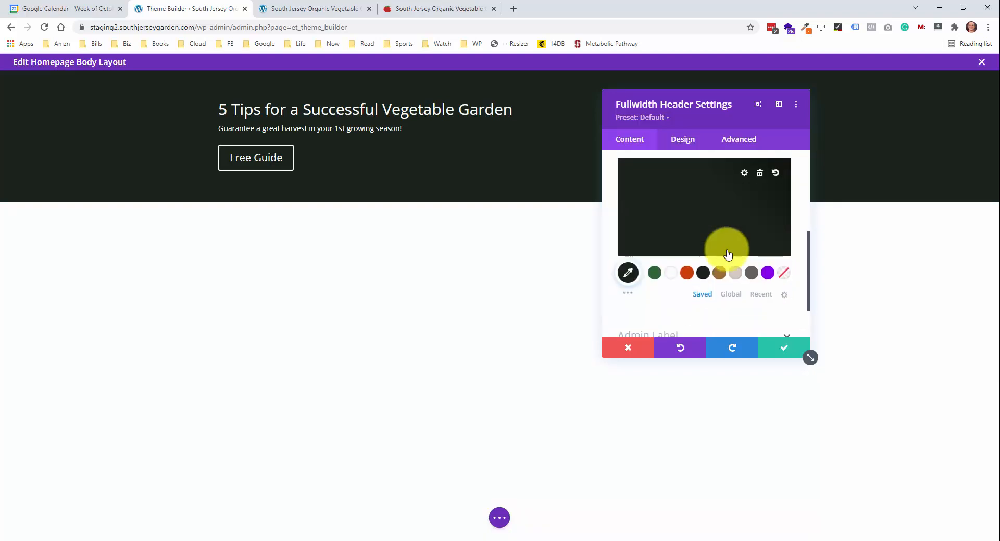
scroll(740, 235, up, 2)
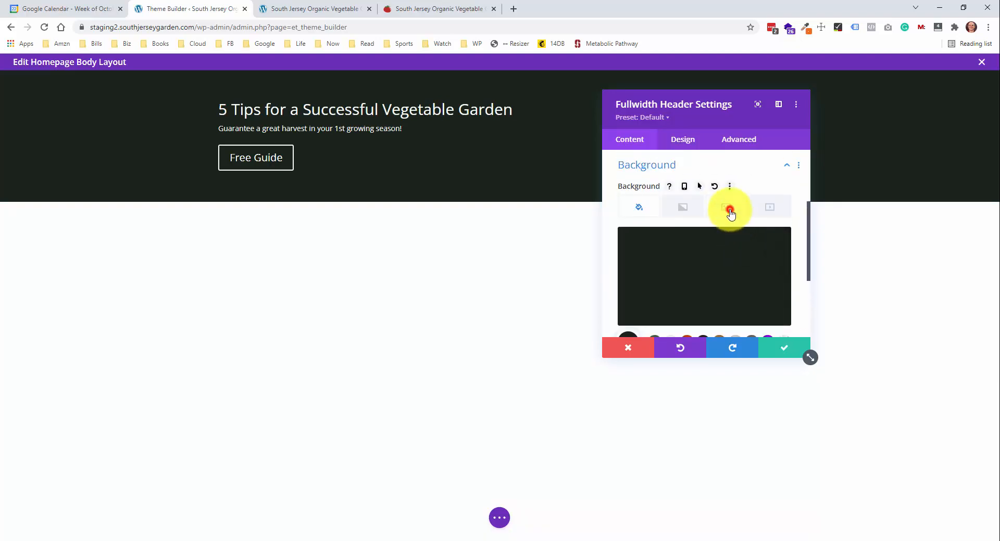
click(730, 211)
scroll(726, 226, down, 5)
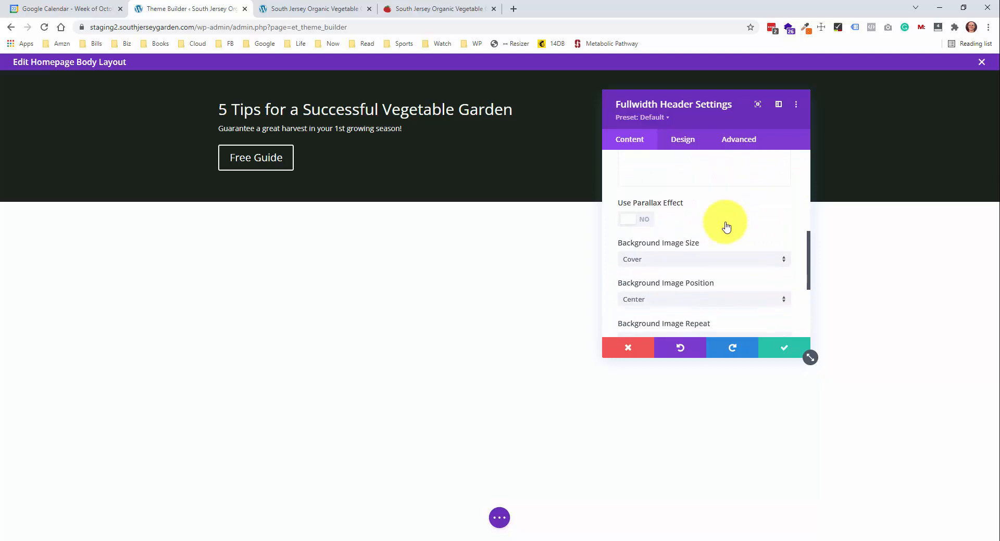
scroll(727, 227, down, 3)
scroll(726, 227, up, 6)
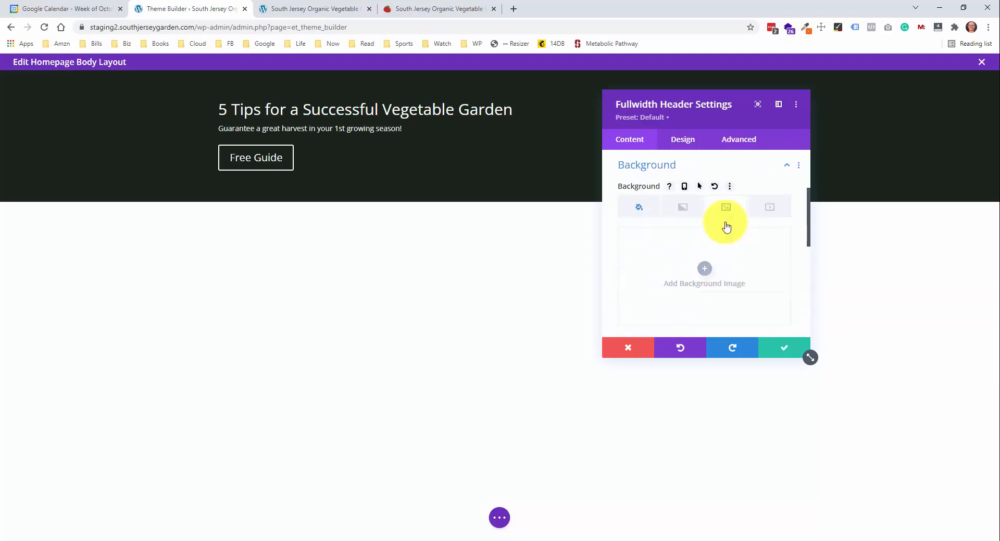
click(710, 269)
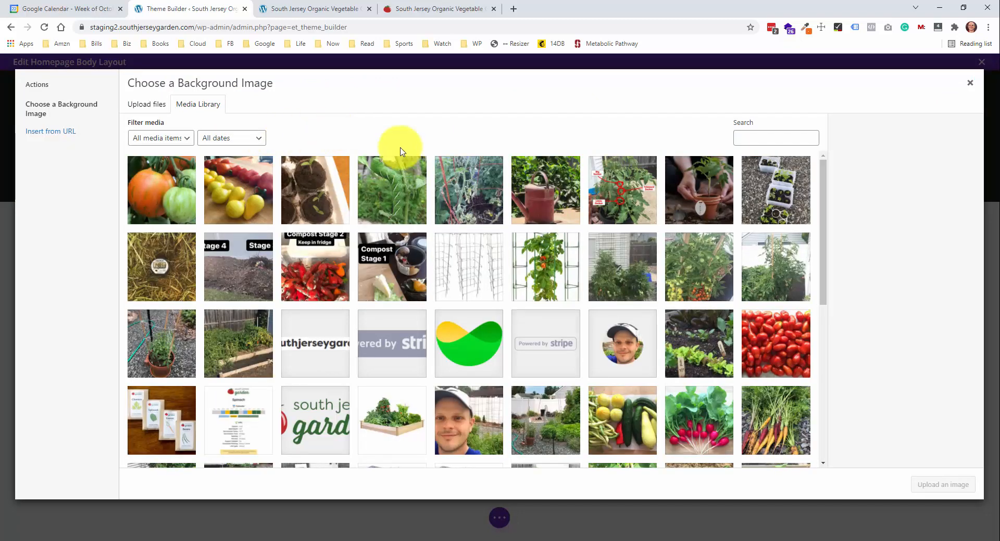
click(157, 104)
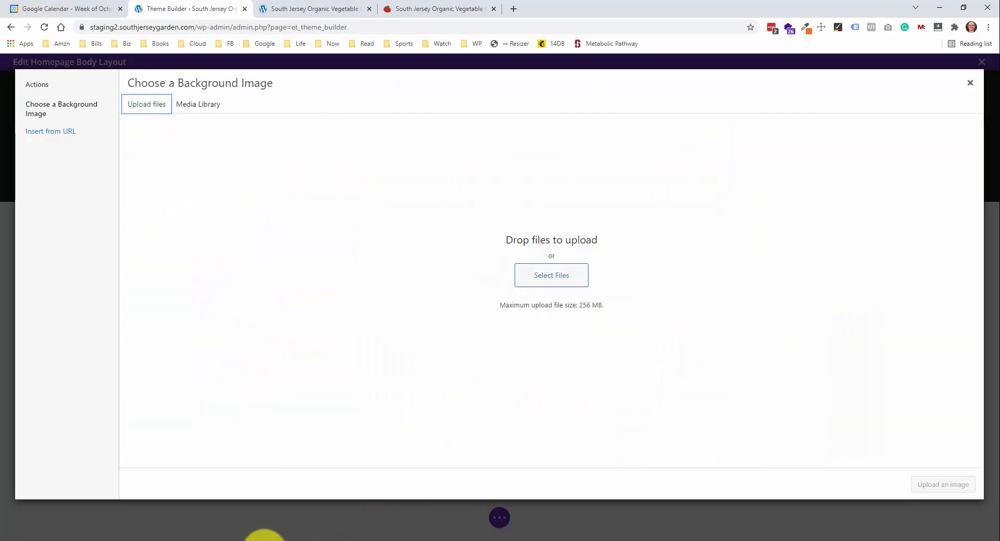
click(264, 540)
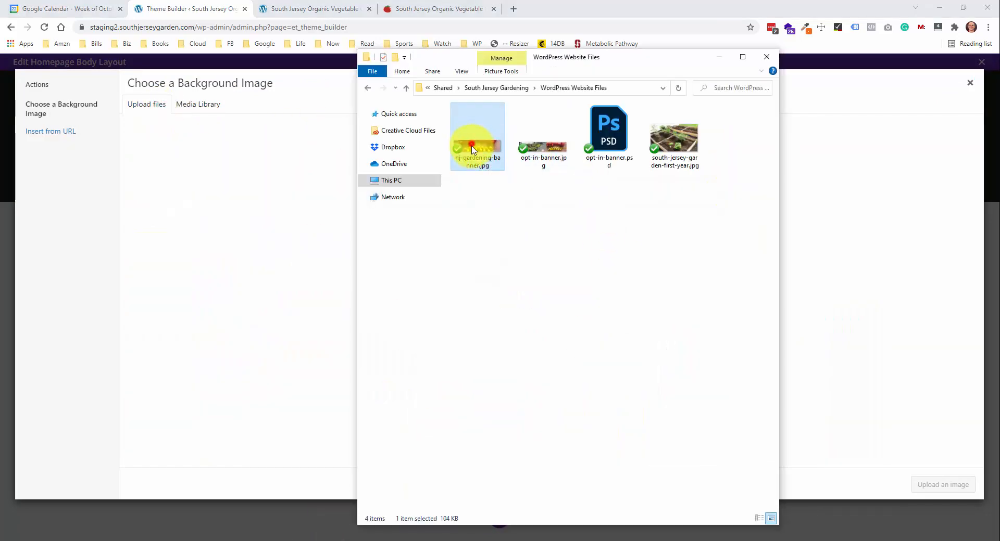
drag(472, 150, 285, 246)
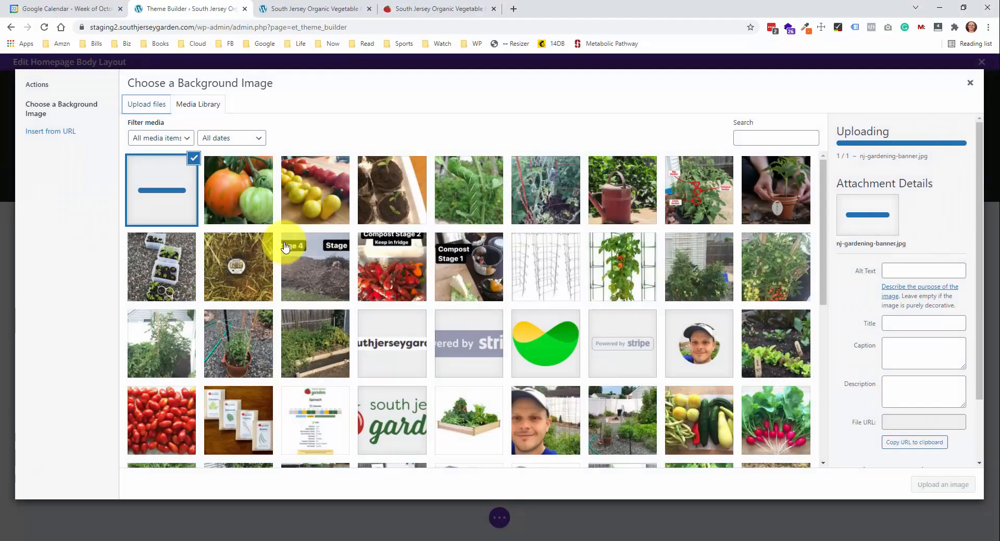
click(943, 485)
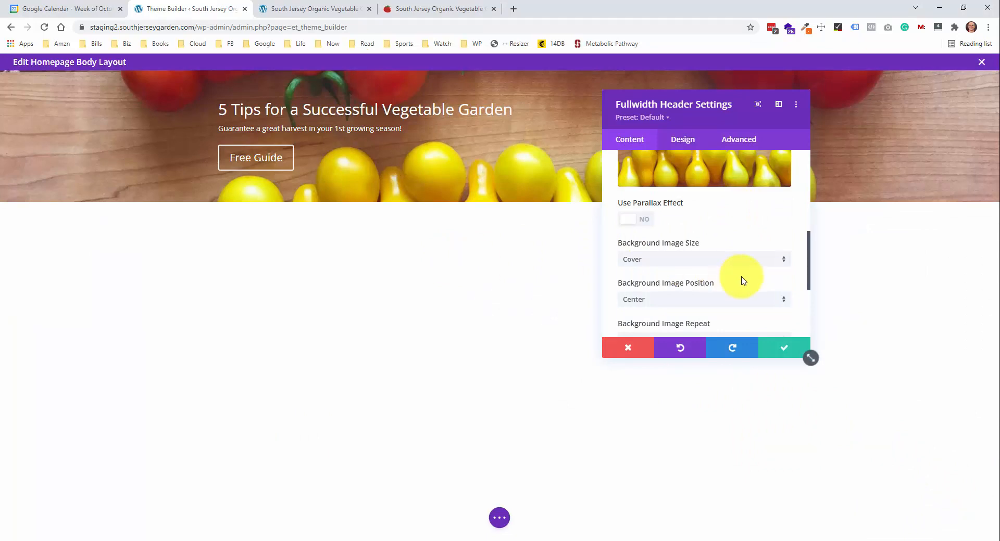
Give the fullwidth header a background overlay in the saved near-black color #19231a with opacity reduced to about 0.67
scroll(743, 280, down, 1)
scroll(743, 281, down, 2)
scroll(742, 281, down, 2)
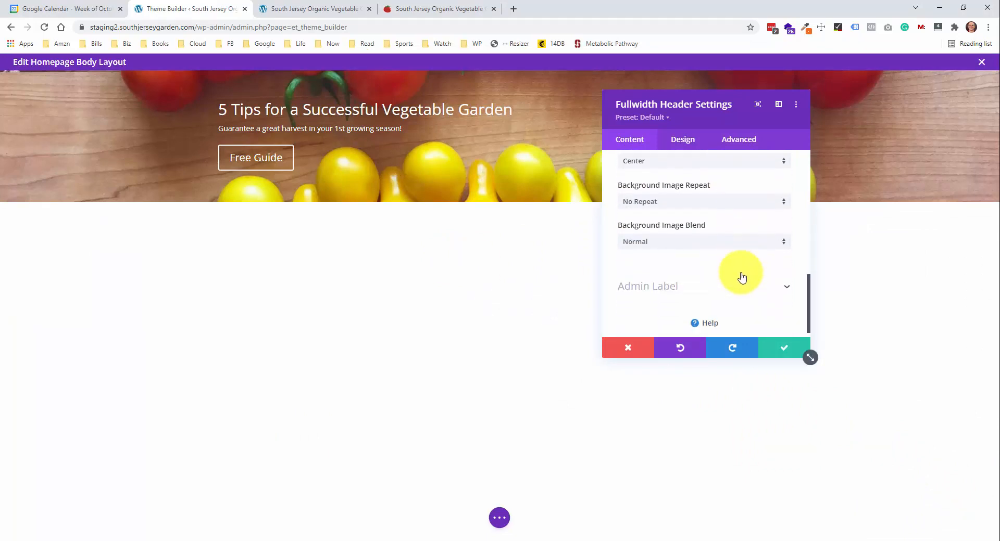
scroll(740, 271, up, 5)
click(682, 140)
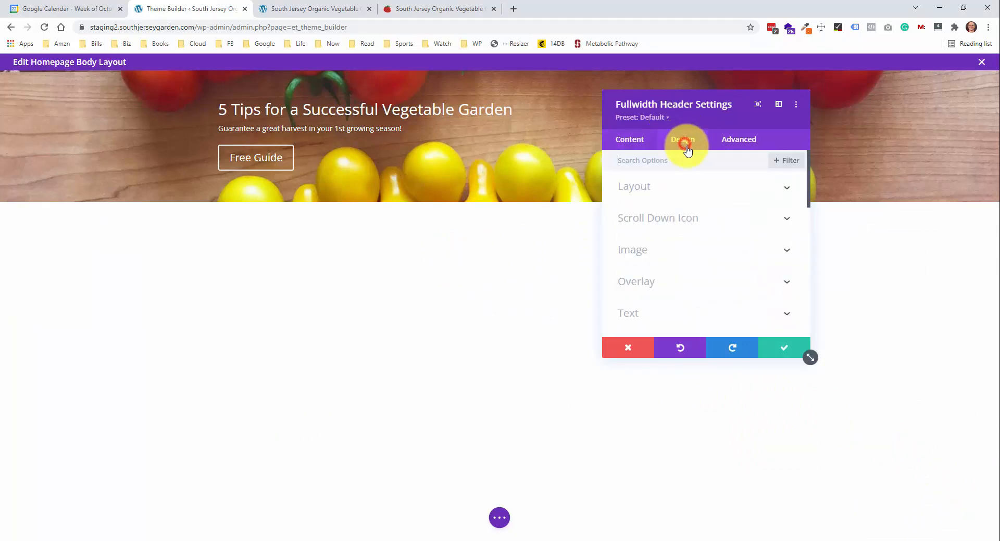
click(705, 280)
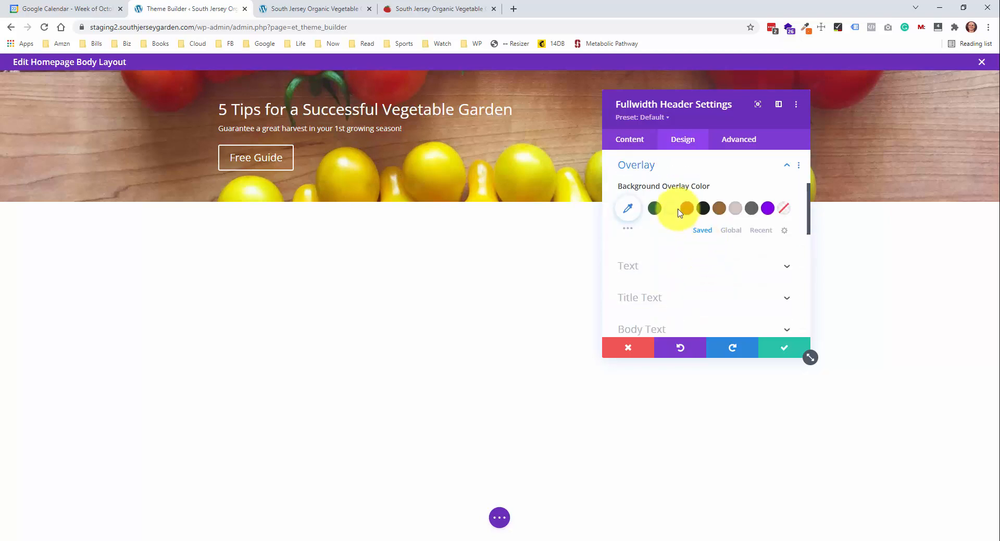
click(704, 209)
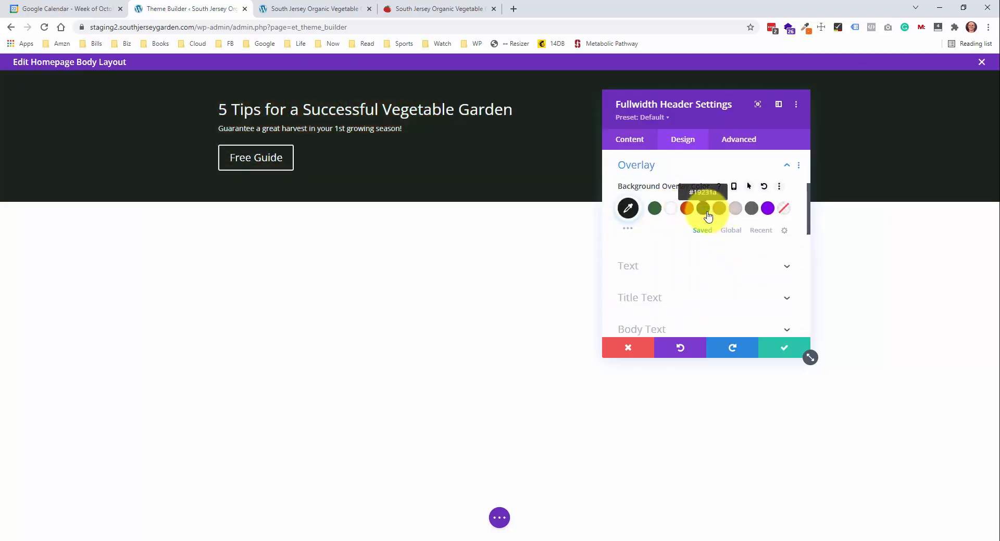
click(627, 209)
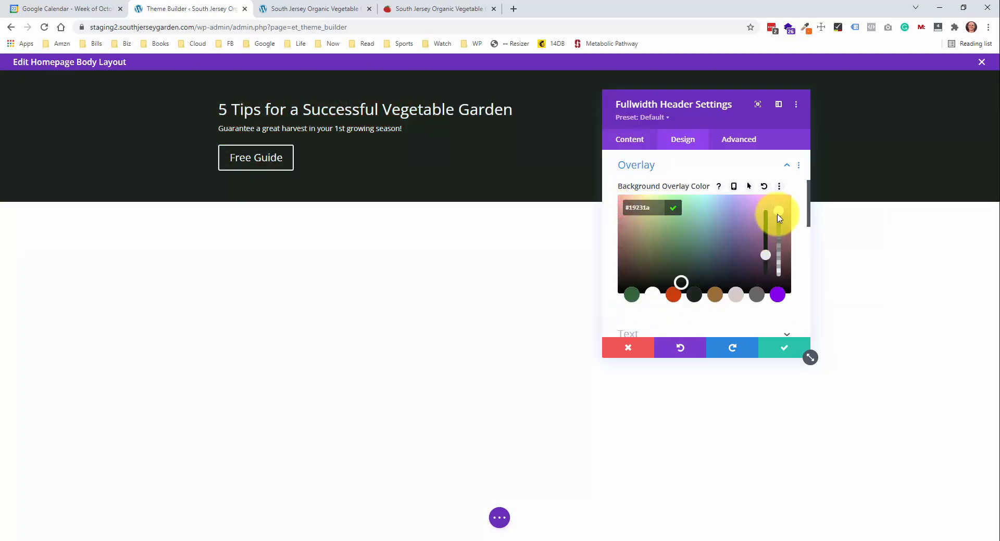
drag(779, 225, 779, 232)
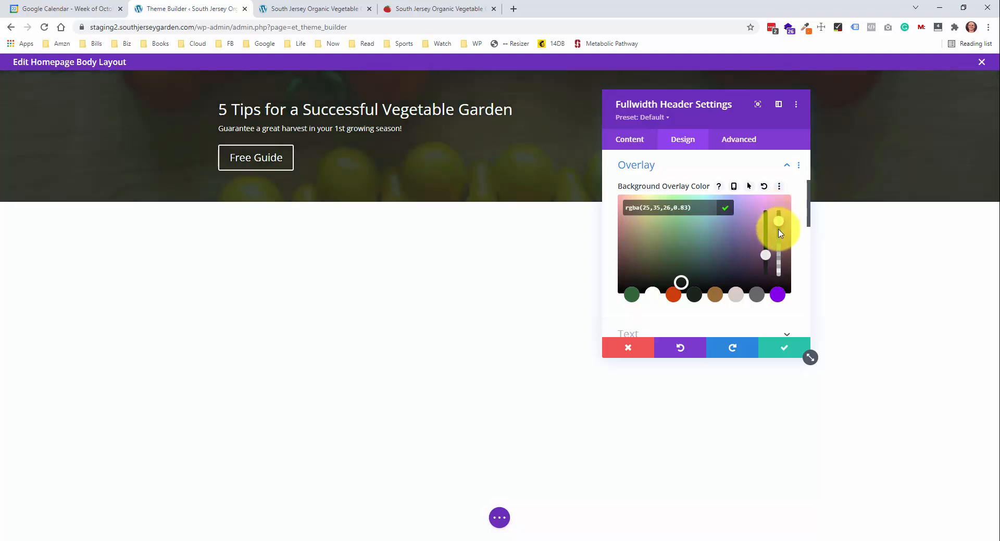
Compare the overlay's darkness with the live site's banner and save the header module settings
click(458, 9)
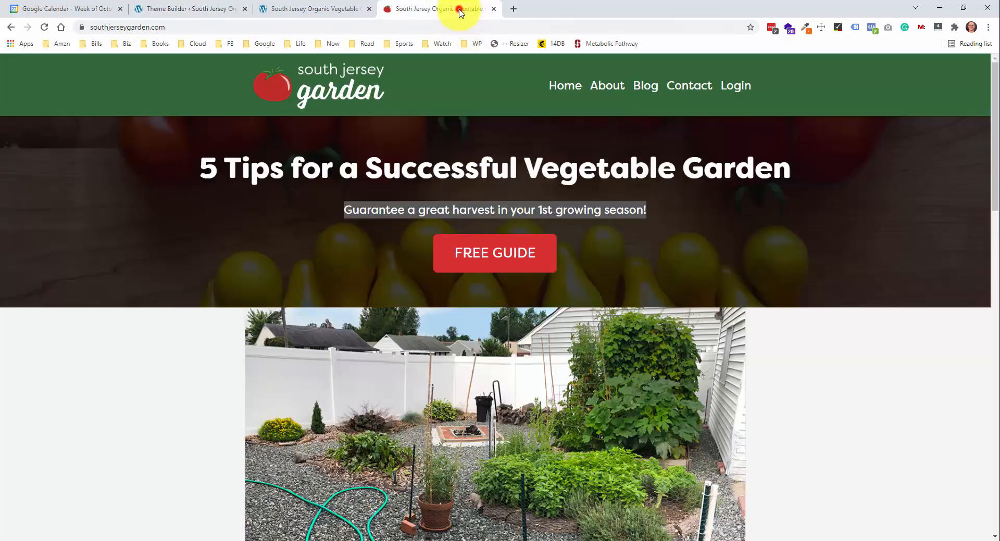
click(275, 11)
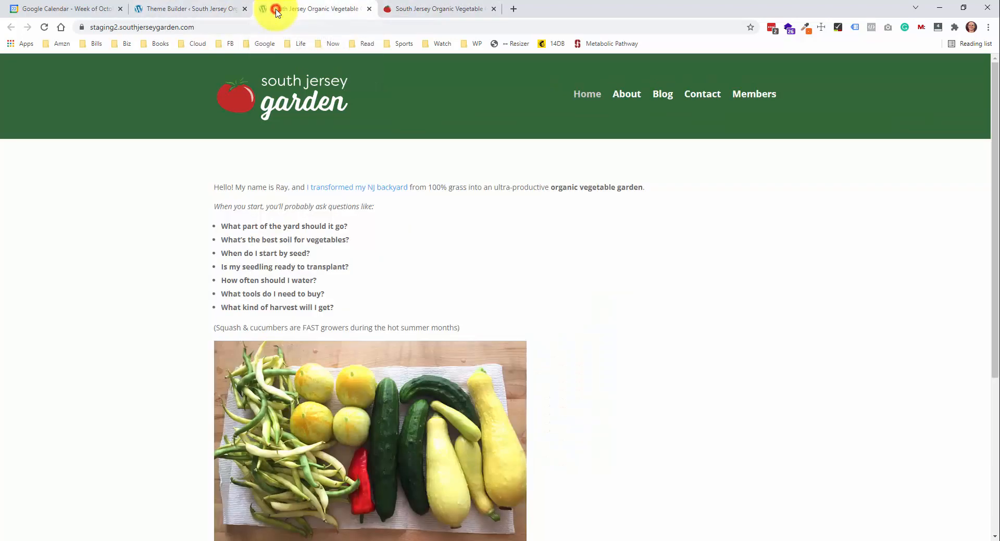
click(205, 13)
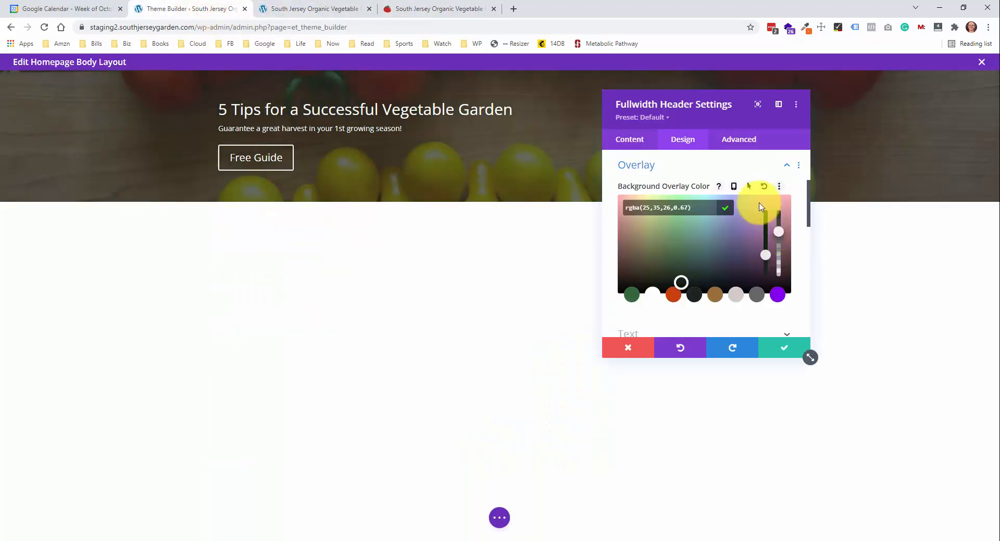
click(778, 350)
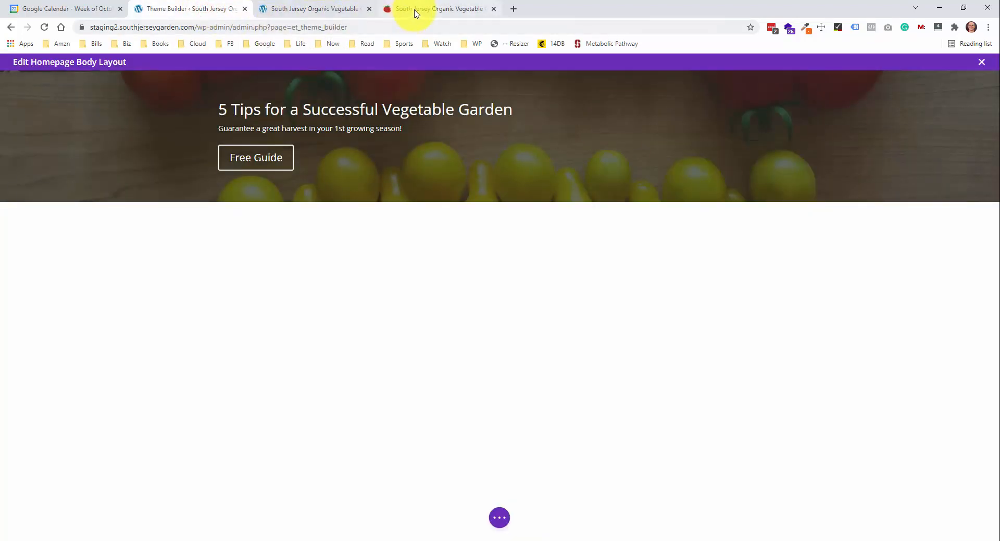
Check the live banner's spacing and enlarge the fullwidth header's top padding to about 80 px
click(413, 9)
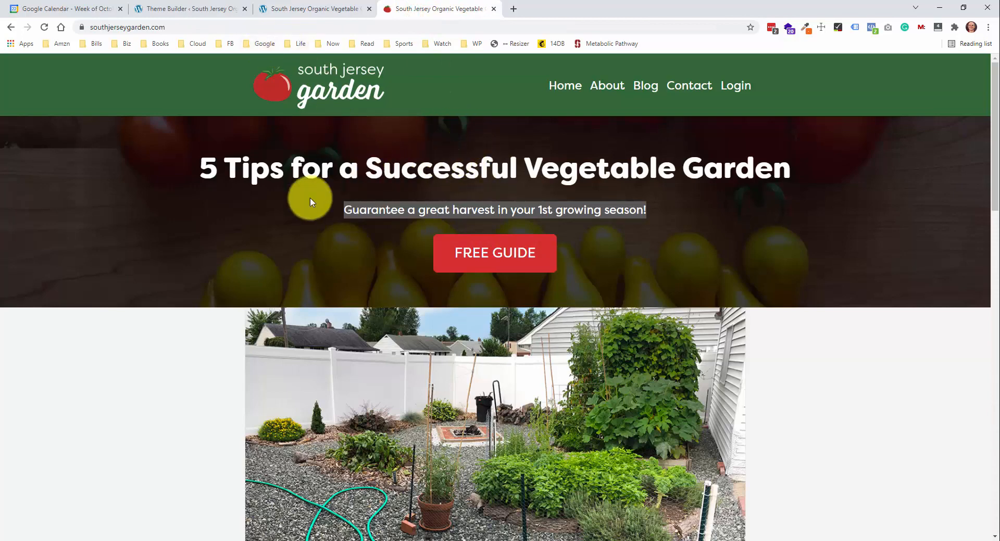
click(204, 9)
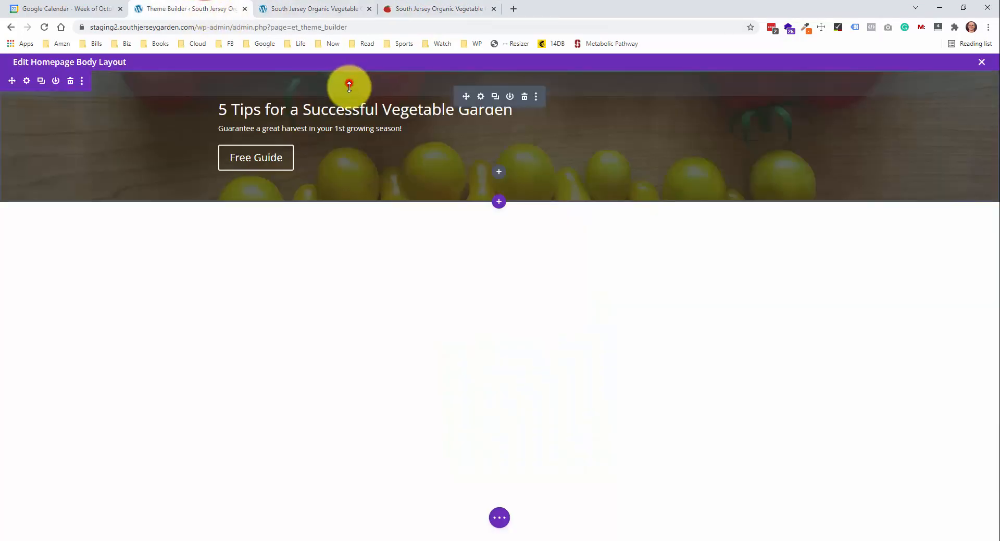
drag(349, 86, 351, 103)
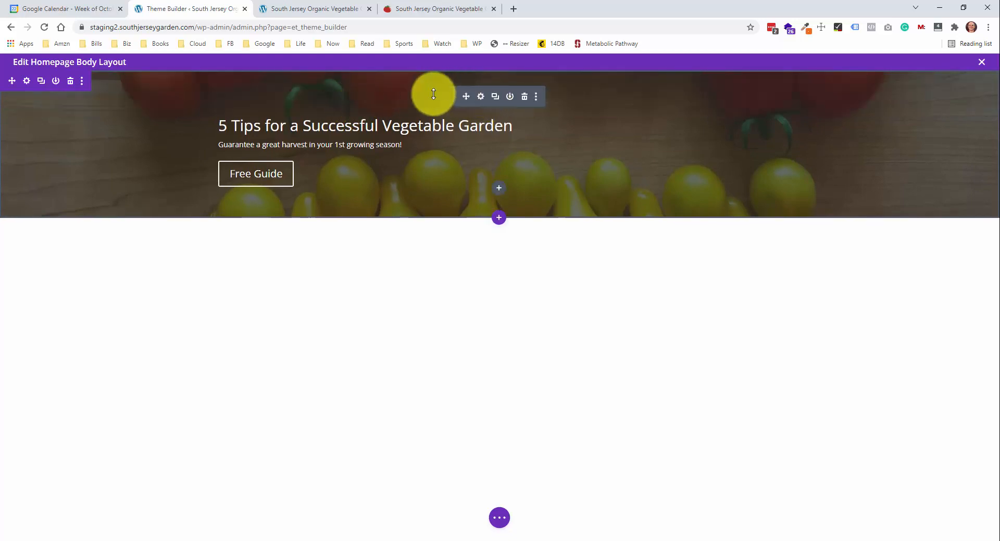
Set the fullwidth header's top and bottom padding to 80px each and save the module settings
click(481, 97)
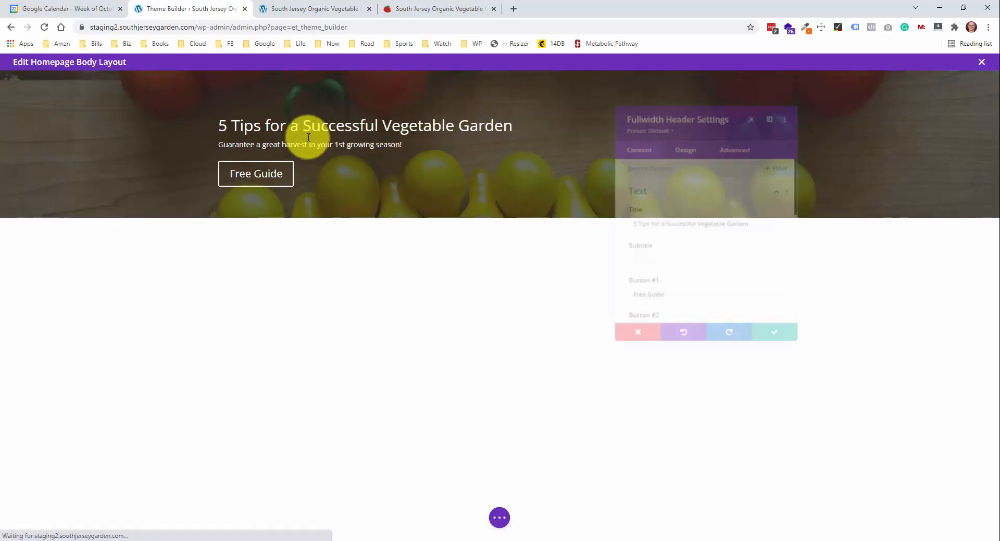
click(678, 139)
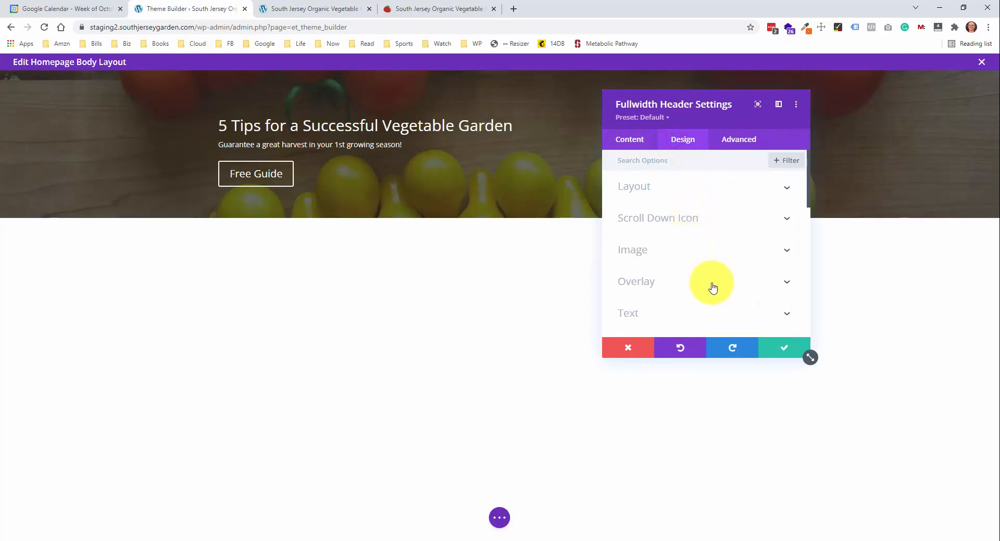
scroll(710, 284, down, 3)
scroll(714, 266, down, 3)
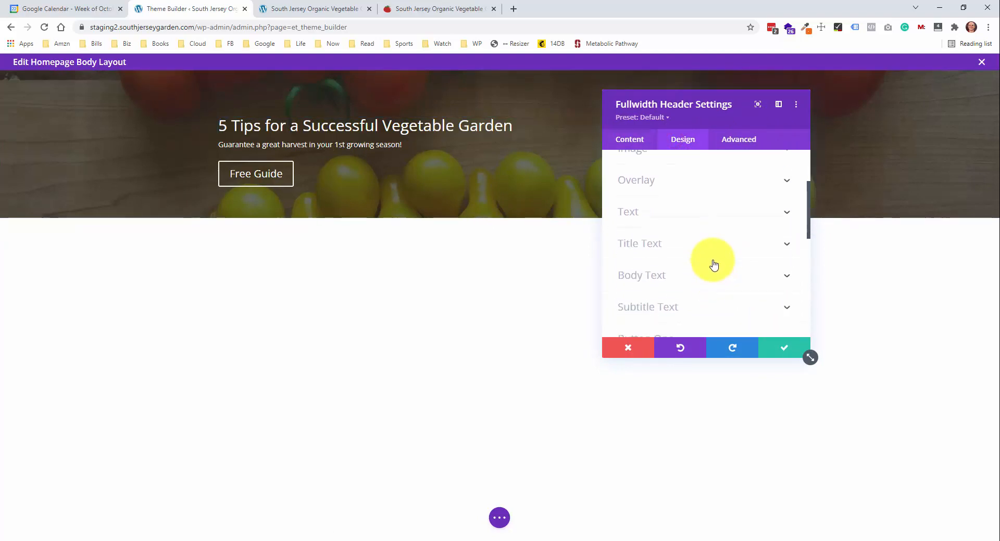
scroll(711, 254, up, 1)
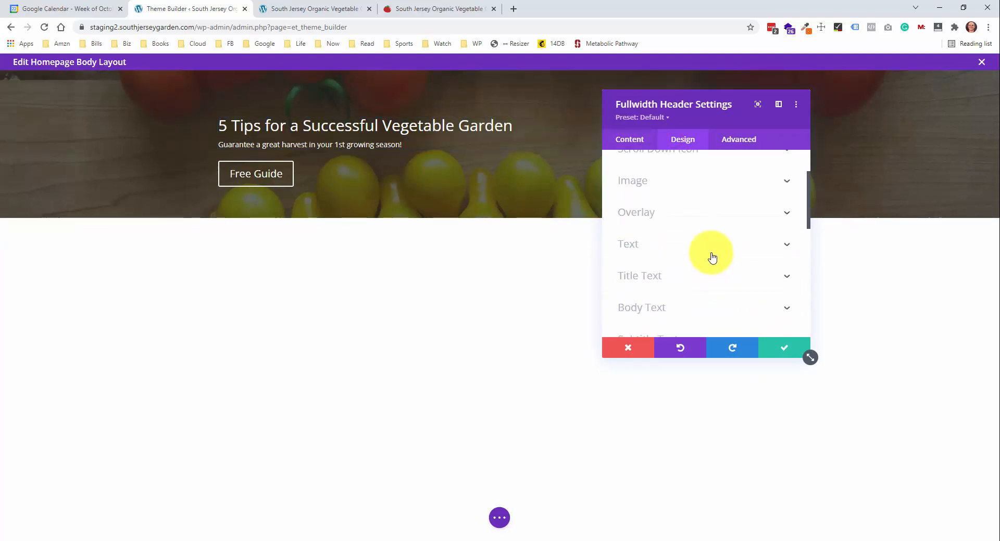
scroll(709, 242, down, 3)
click(698, 258)
scroll(698, 259, down, 1)
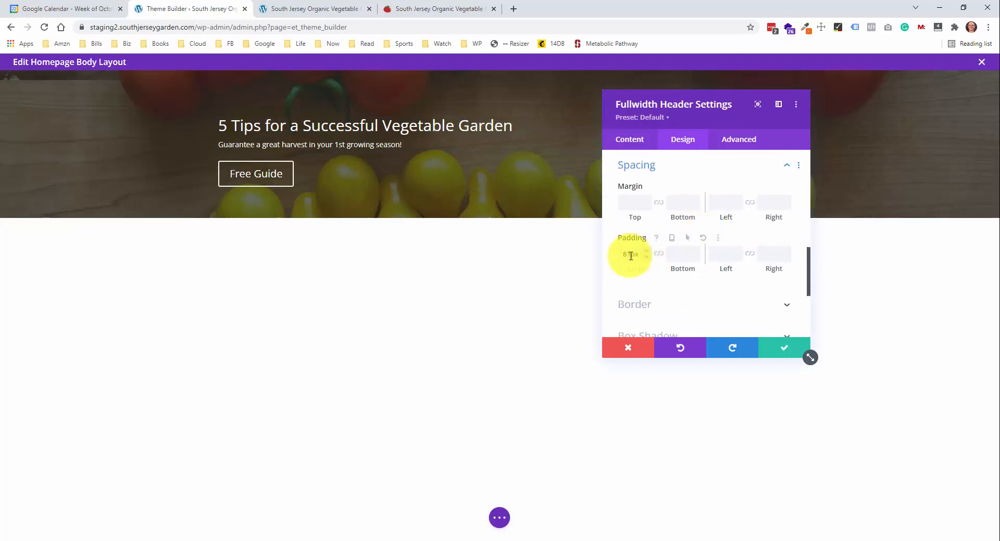
click(644, 259)
click(685, 254)
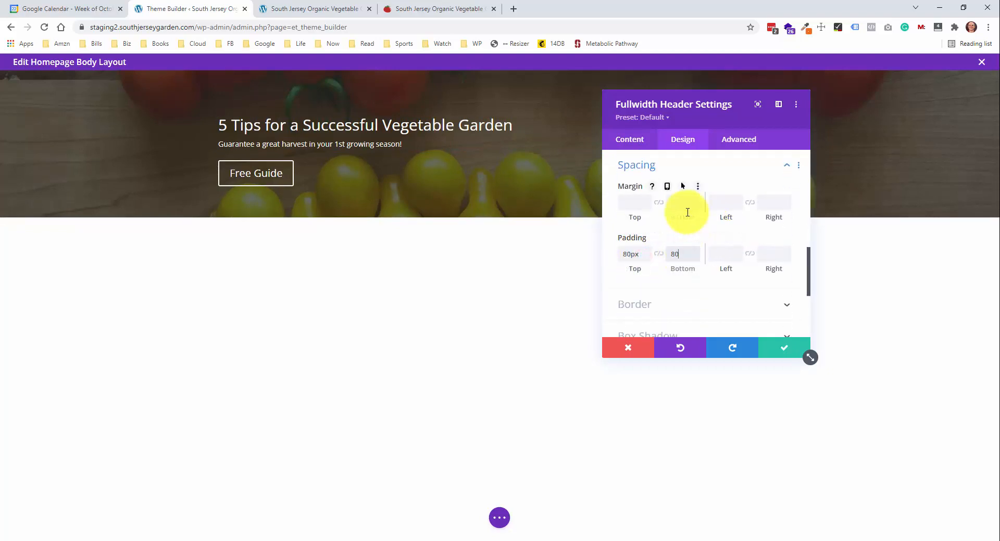
text(80px)
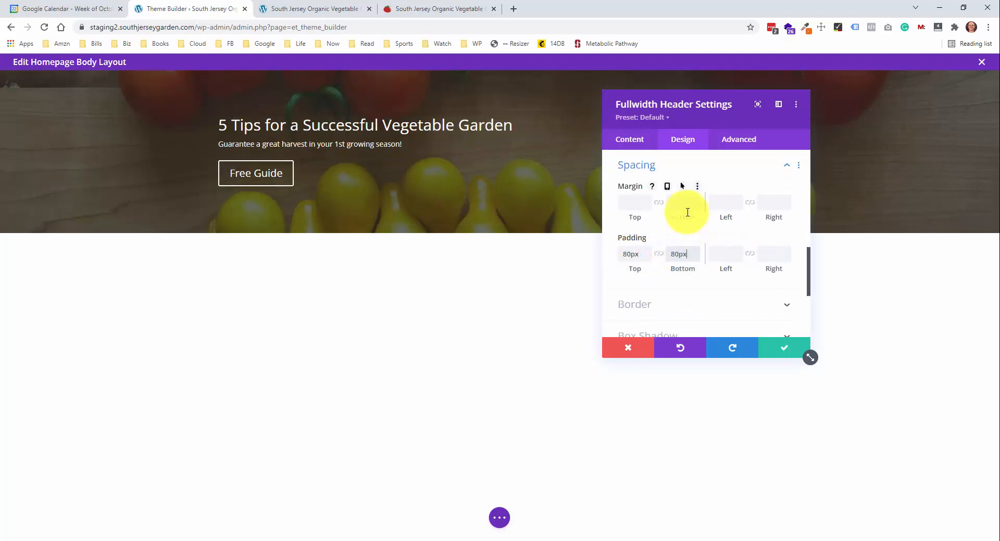
click(783, 348)
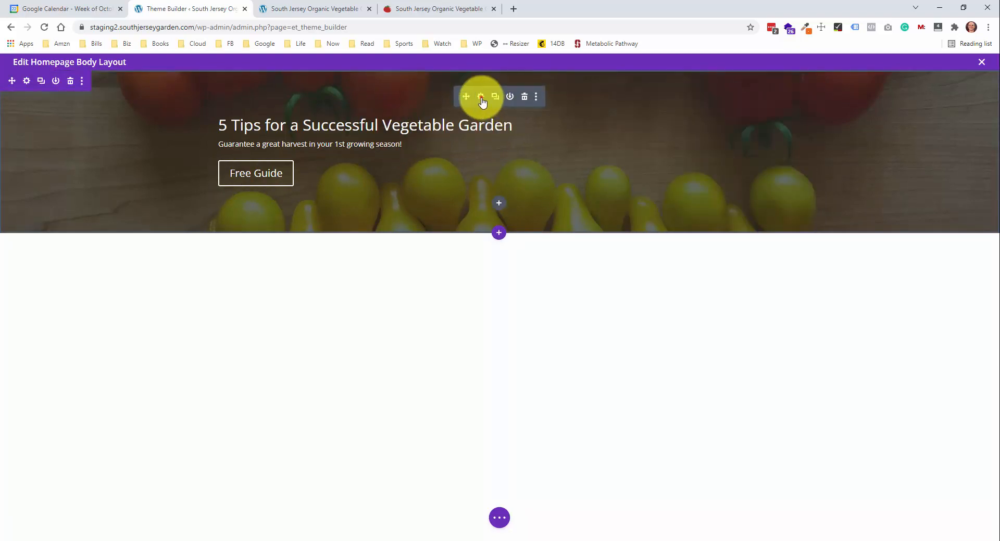
Center the fullwidth header's text and logo alignment and save the module settings
click(481, 97)
click(677, 139)
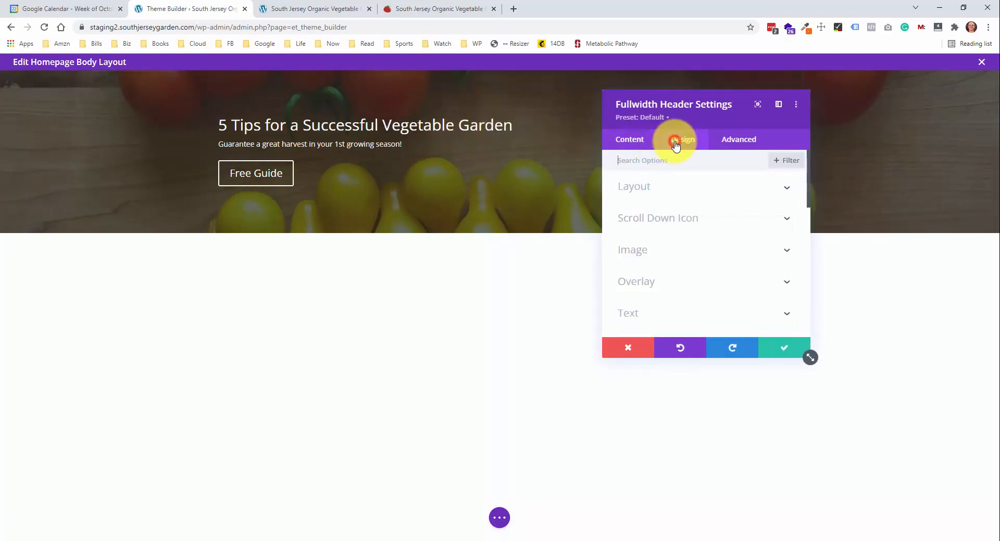
click(701, 180)
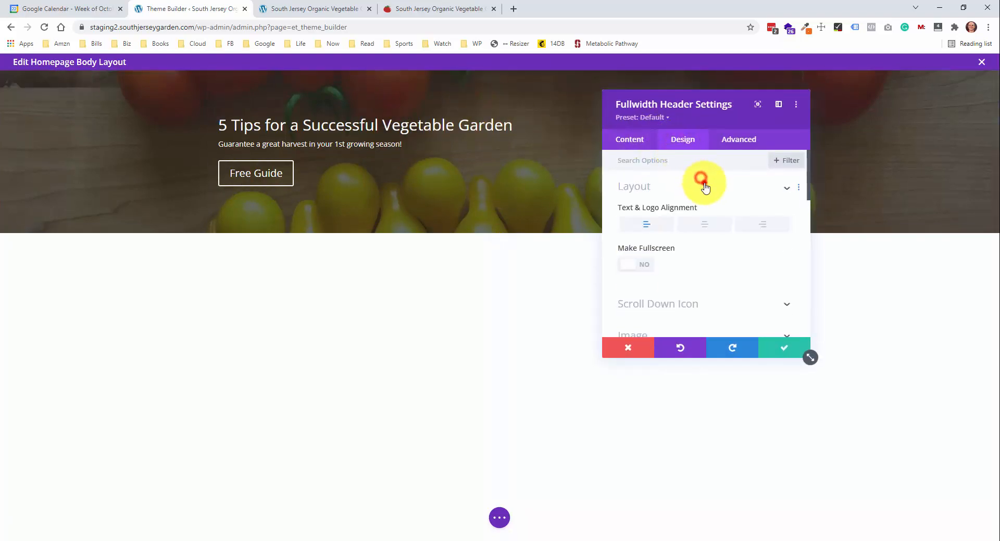
click(706, 226)
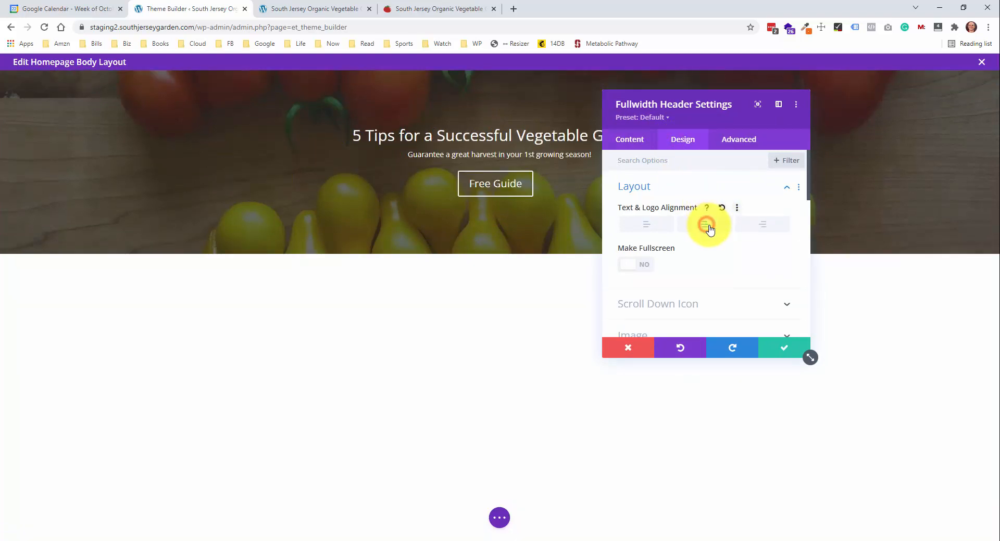
click(791, 349)
Set the fullwidth header's title font weight to Bold and its text size to 45px
mouse_move(538, 138)
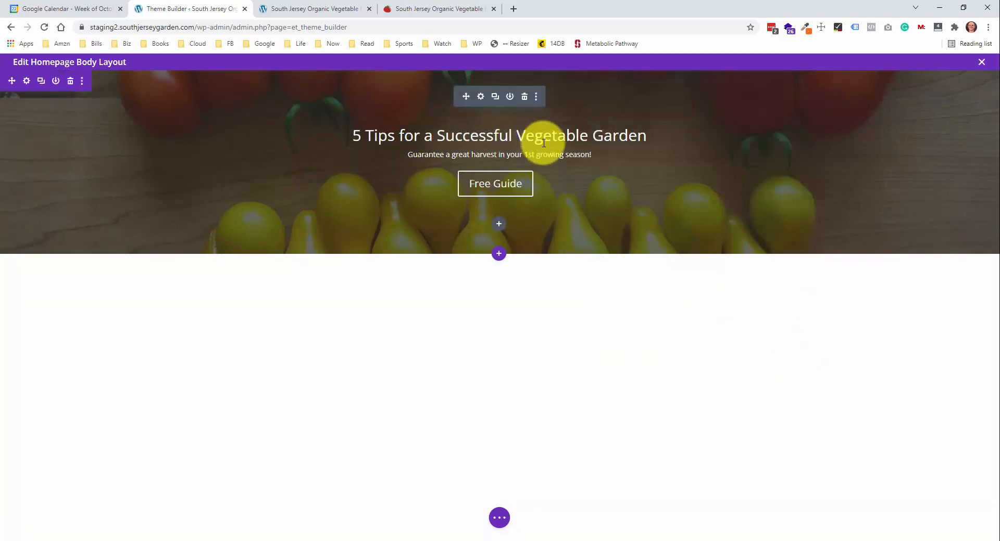
click(483, 98)
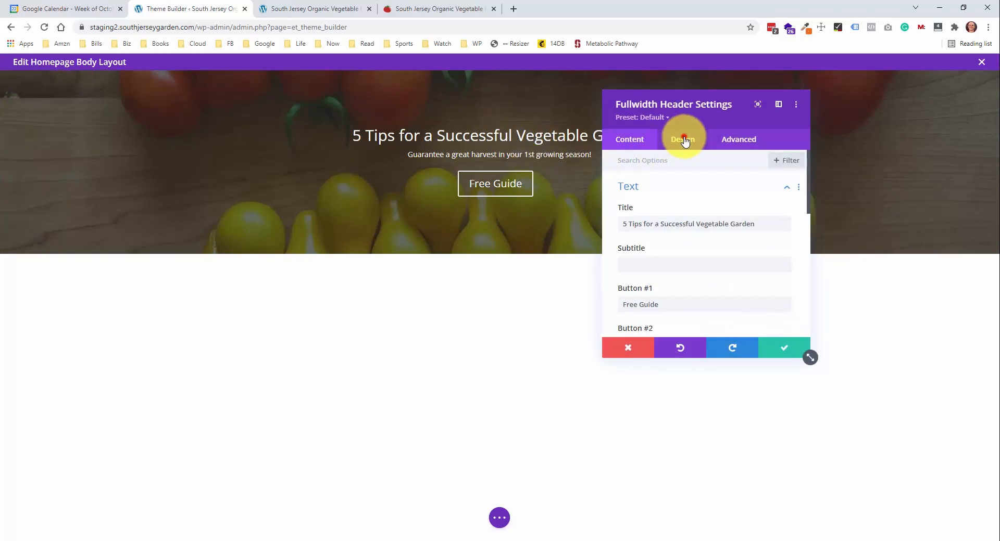
click(683, 139)
scroll(698, 217, down, 2)
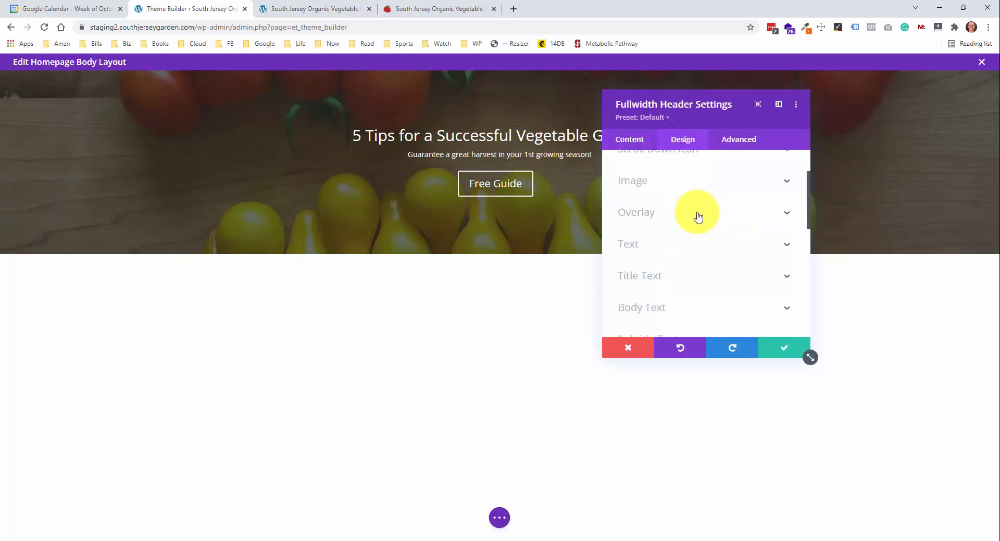
click(705, 274)
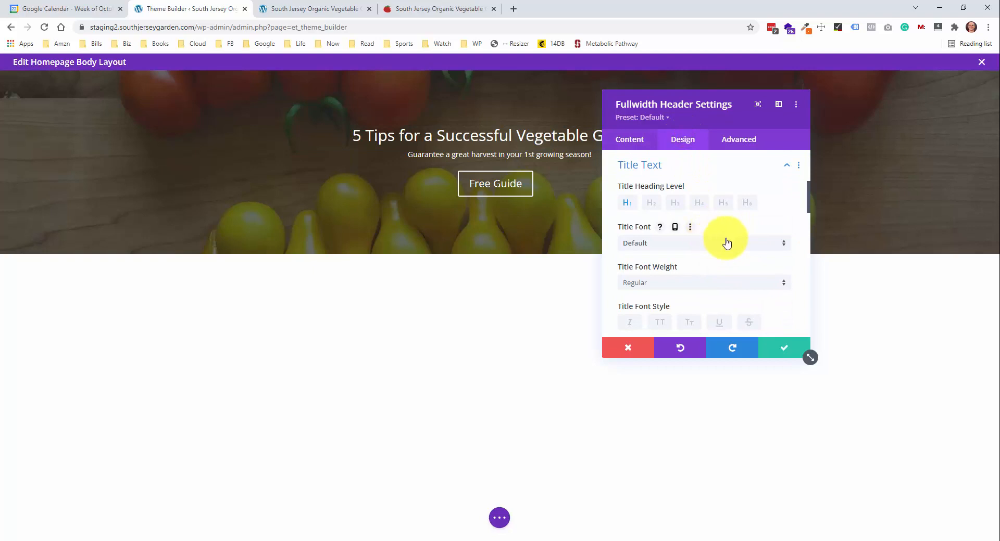
scroll(727, 243, down, 2)
click(726, 213)
click(659, 274)
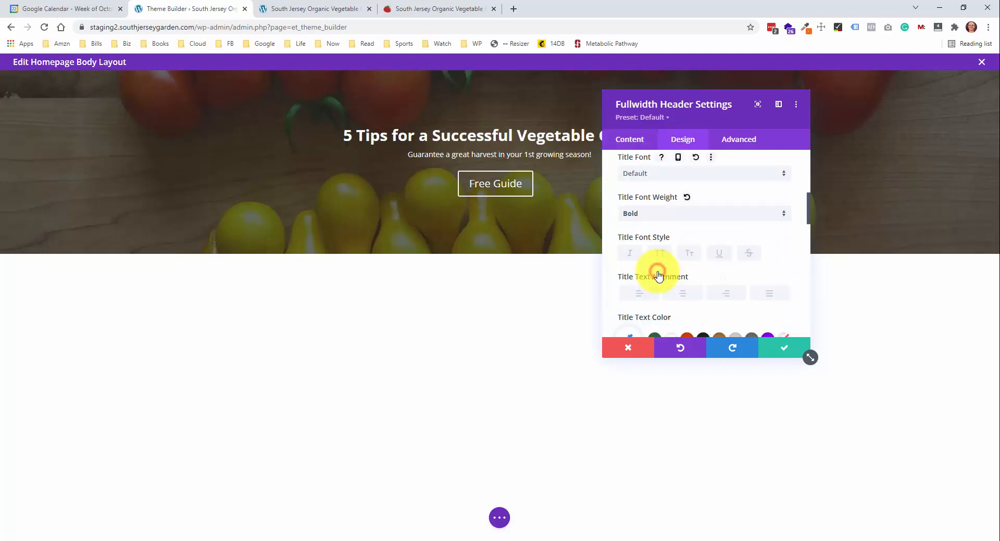
scroll(685, 261, down, 3)
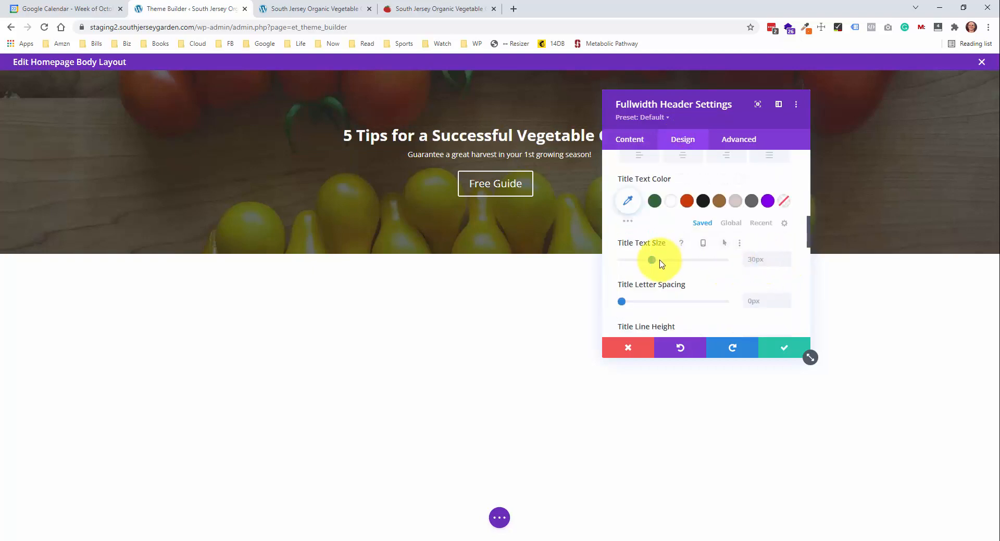
drag(657, 263, 669, 262)
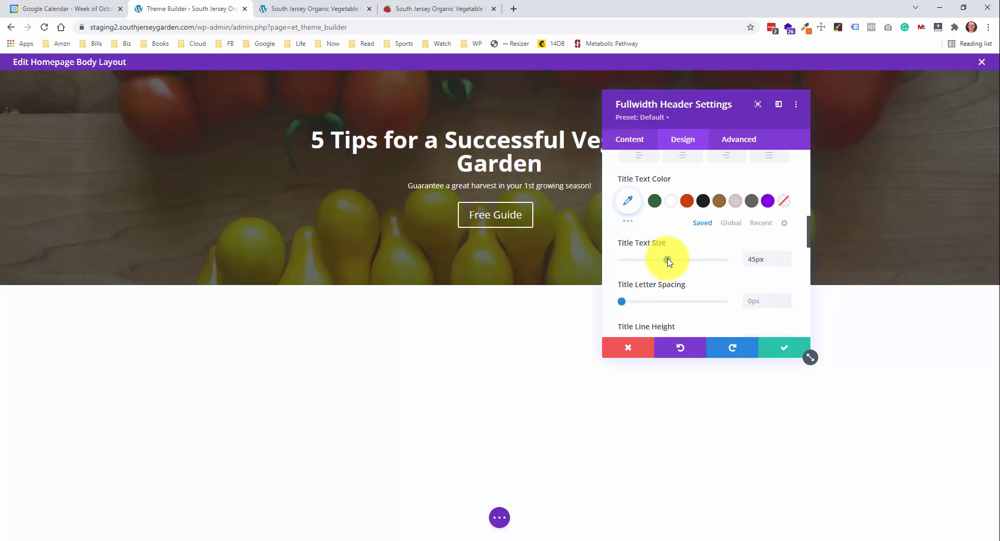
Compare the header title's size and width with the banner title on the live site
click(444, 10)
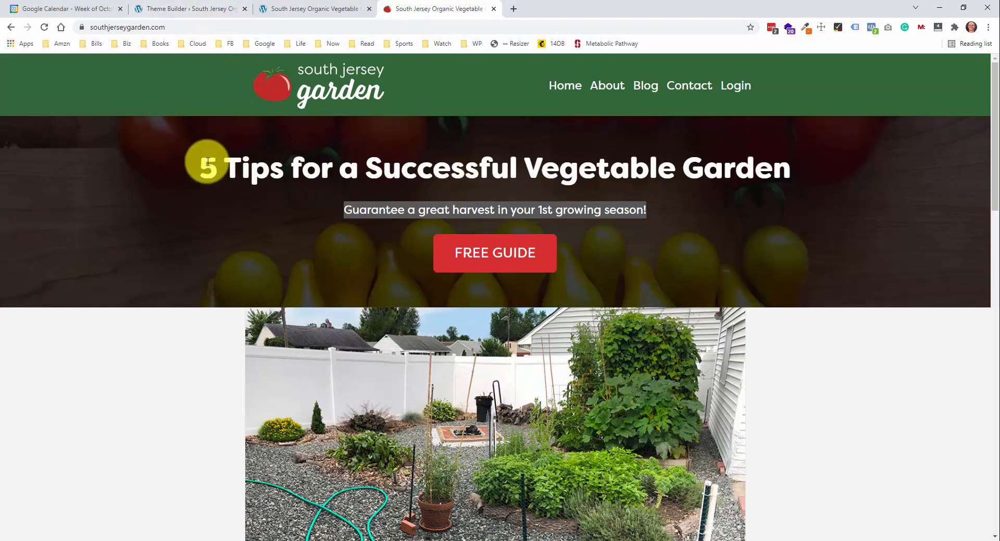
click(320, 11)
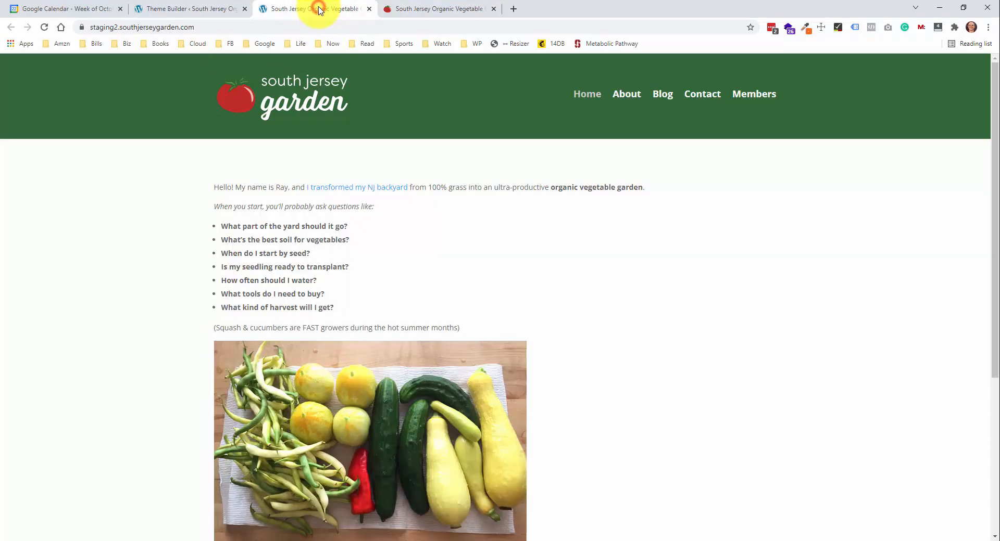
click(230, 10)
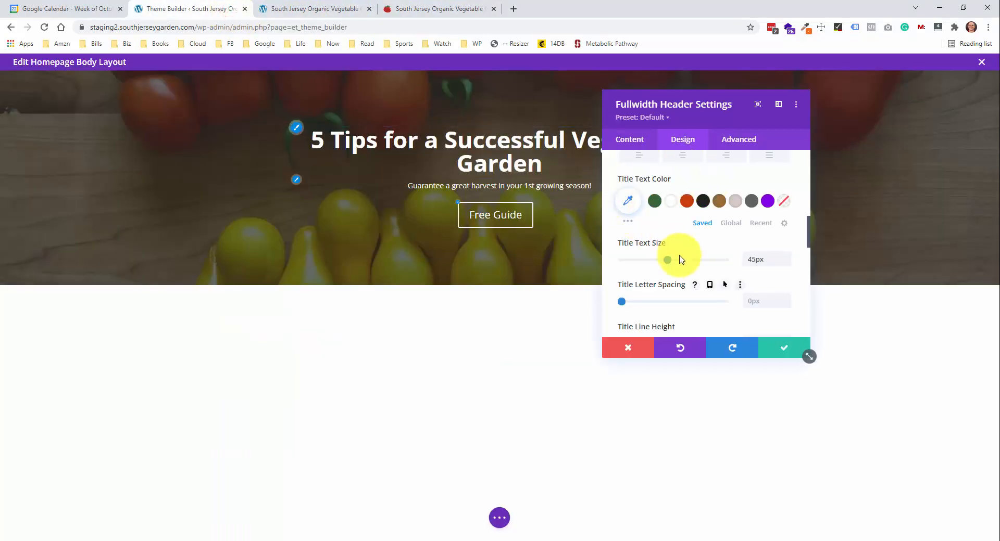
scroll(722, 191, up, 5)
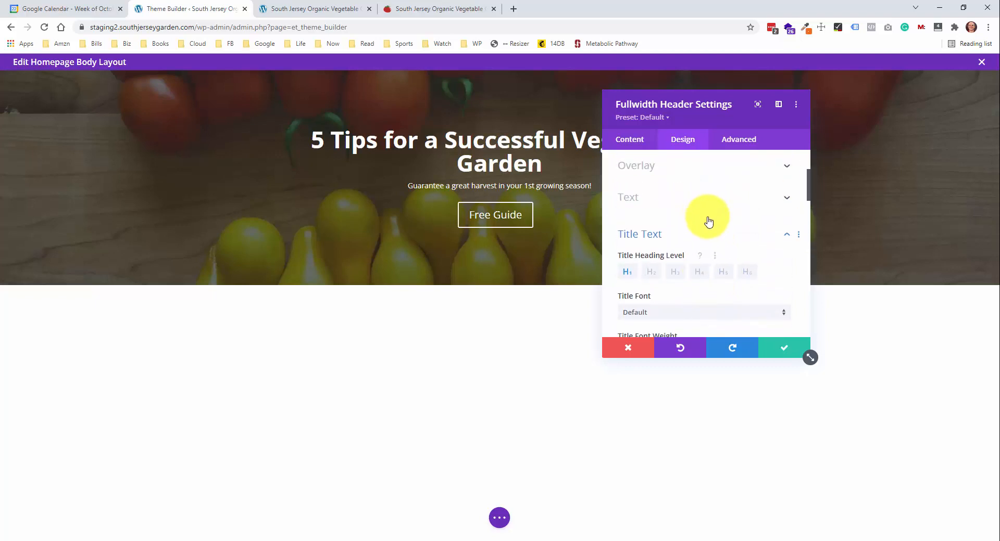
Set the fullwidth header's body text size to 21px
click(709, 232)
click(710, 263)
scroll(718, 261, down, 3)
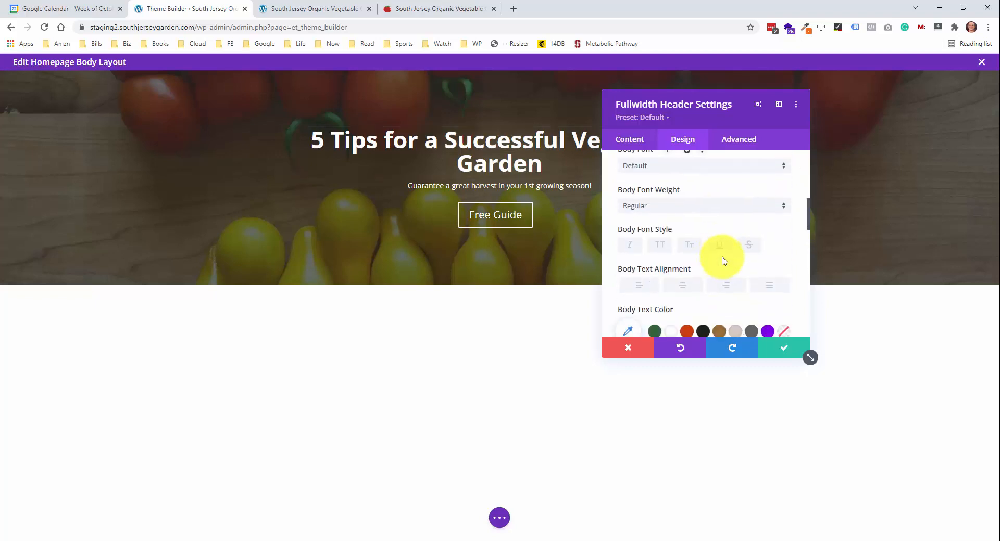
scroll(755, 255, down, 2)
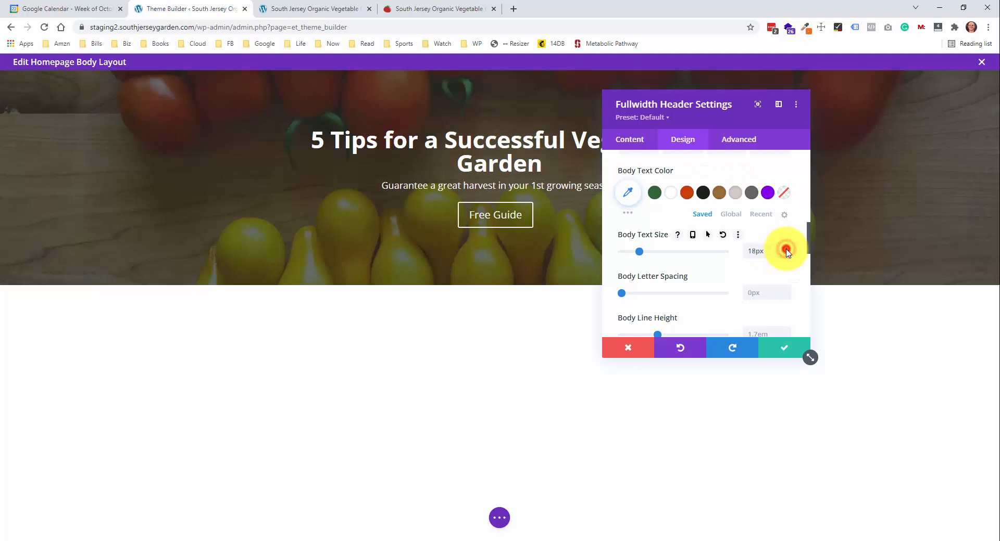
click(786, 250)
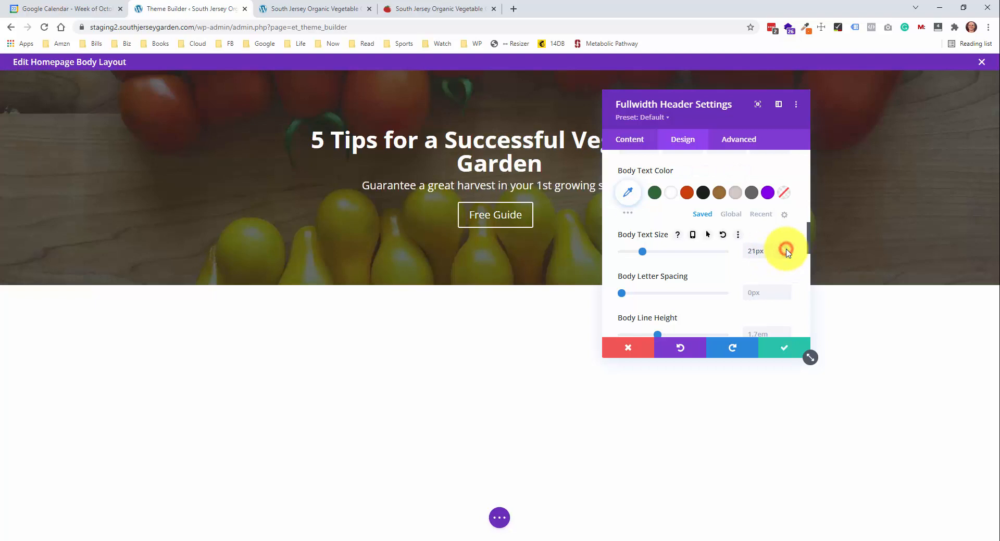
scroll(768, 242, down, 1)
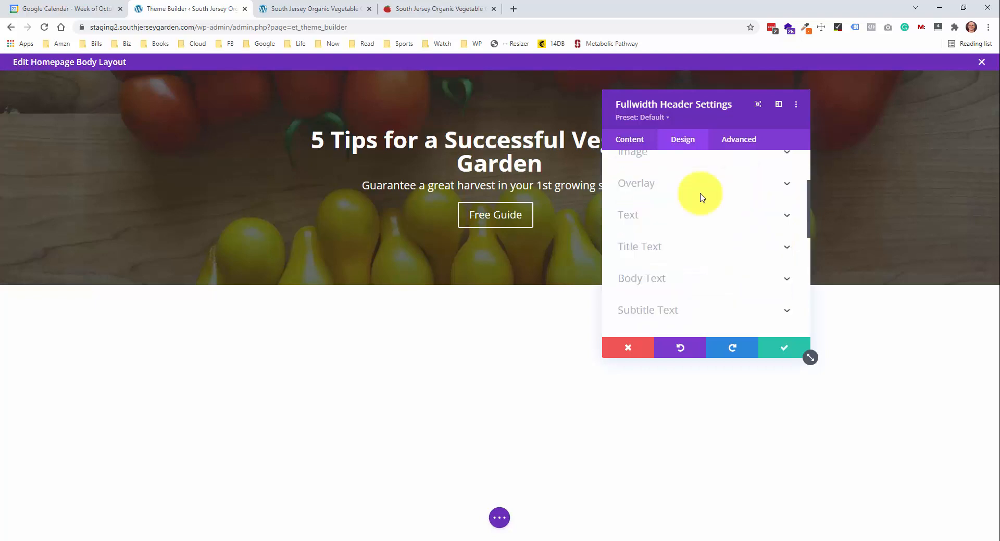
Review the fullwidth header's remaining design options, from overlay and title text through the spacing and animation sections
scroll(702, 198, up, 2)
scroll(704, 198, up, 1)
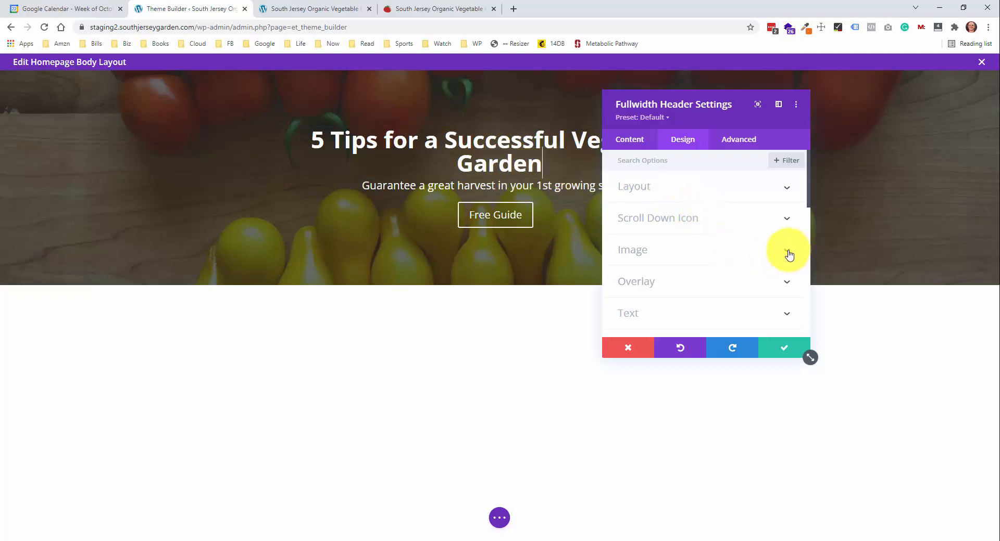
click(787, 277)
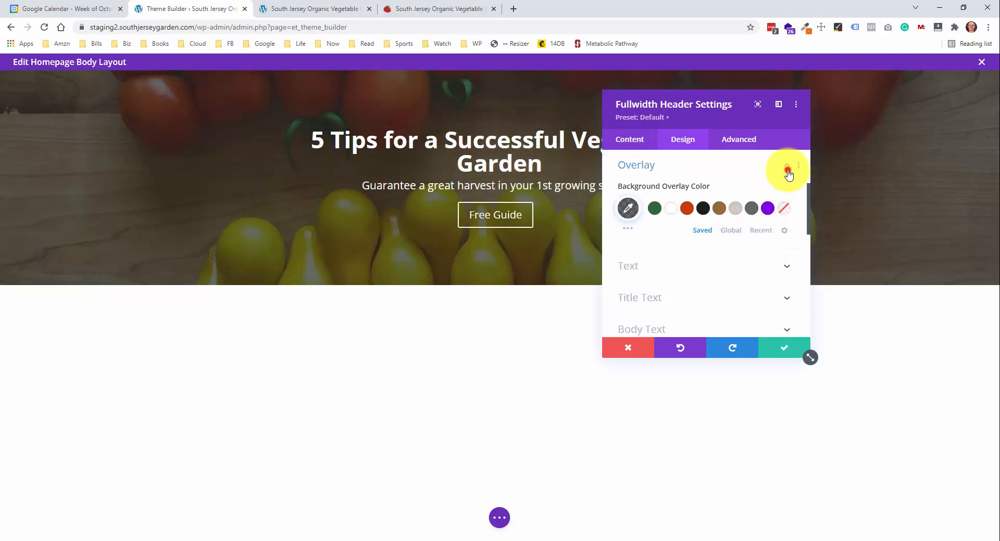
click(787, 172)
click(782, 227)
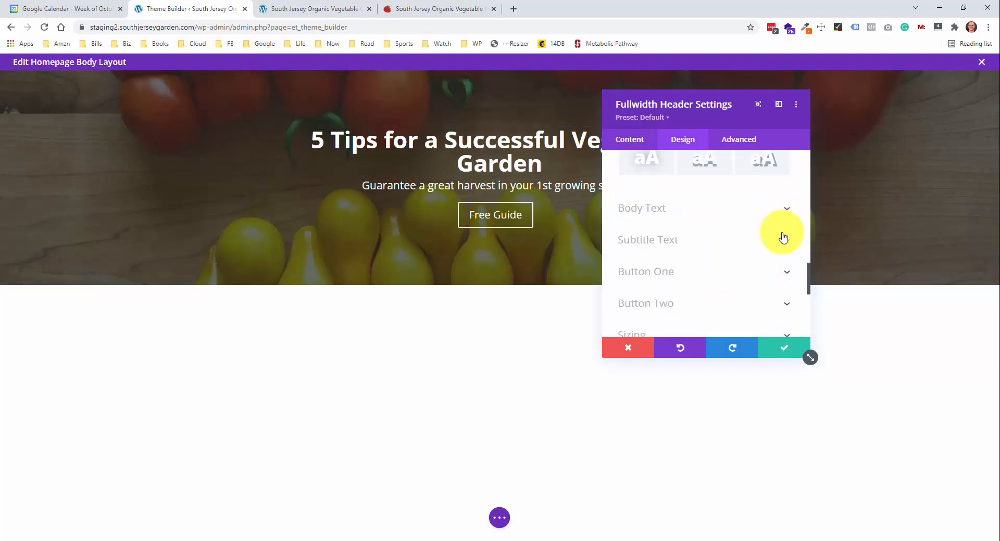
scroll(783, 237, down, 2)
scroll(783, 238, down, 2)
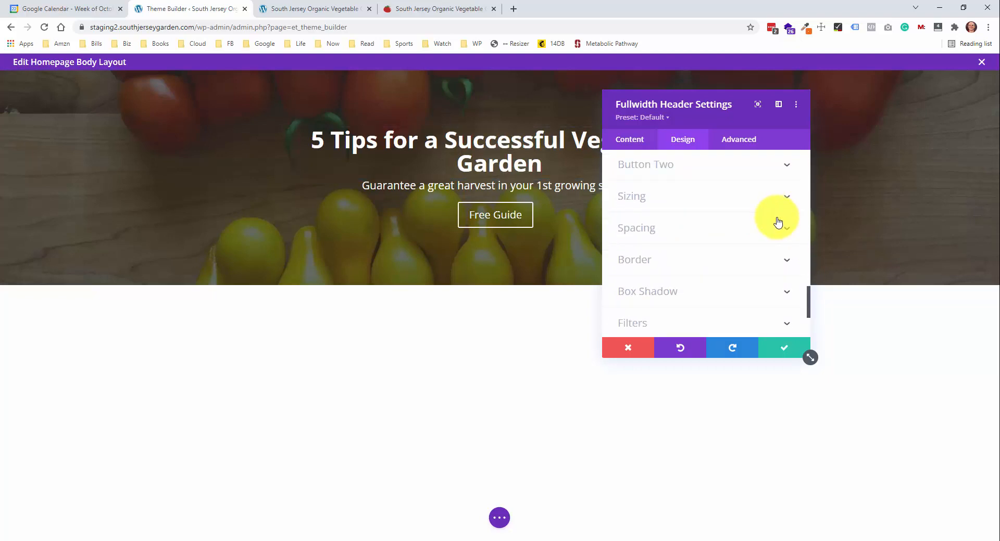
scroll(693, 242, down, 2)
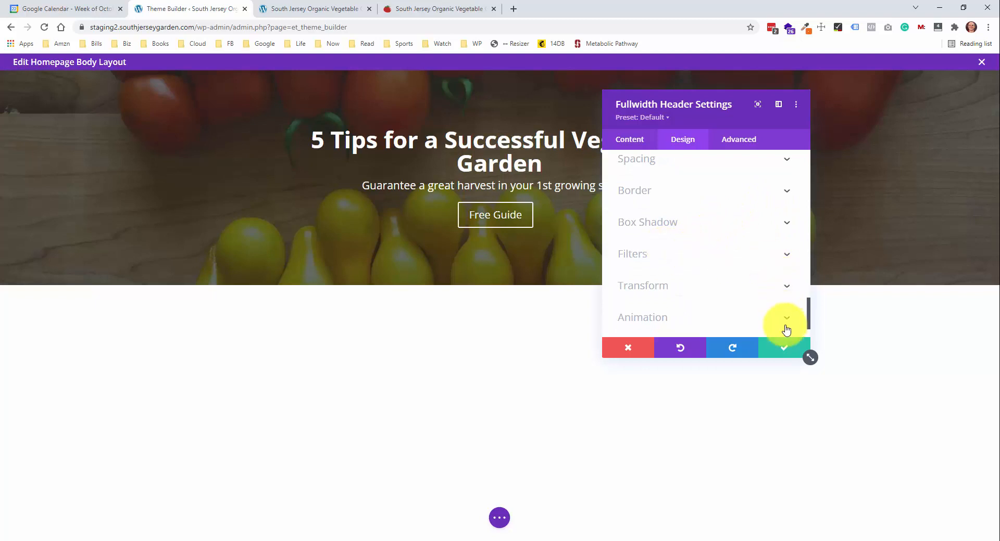
Save the header module settings, close the homepage body layout and save the Theme Builder changes
click(795, 350)
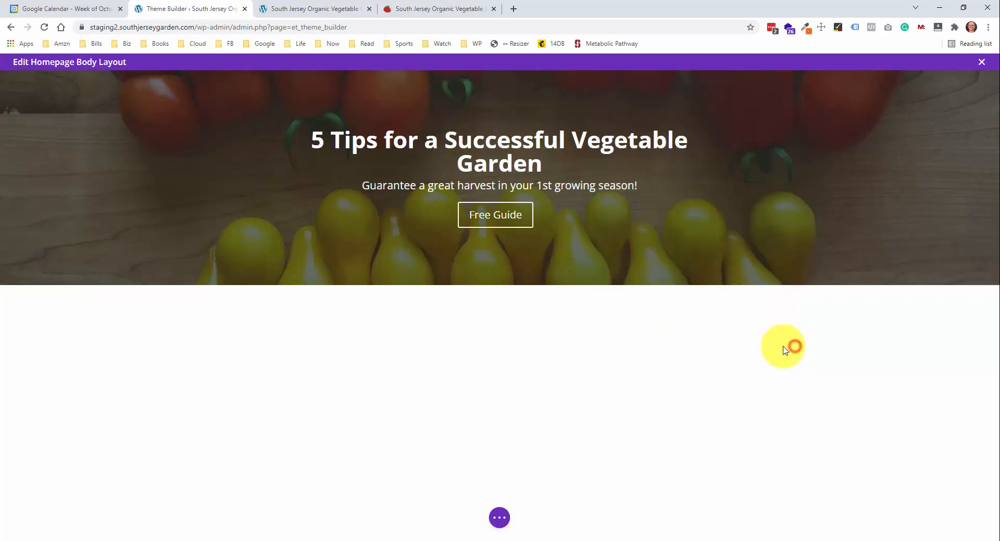
click(500, 519)
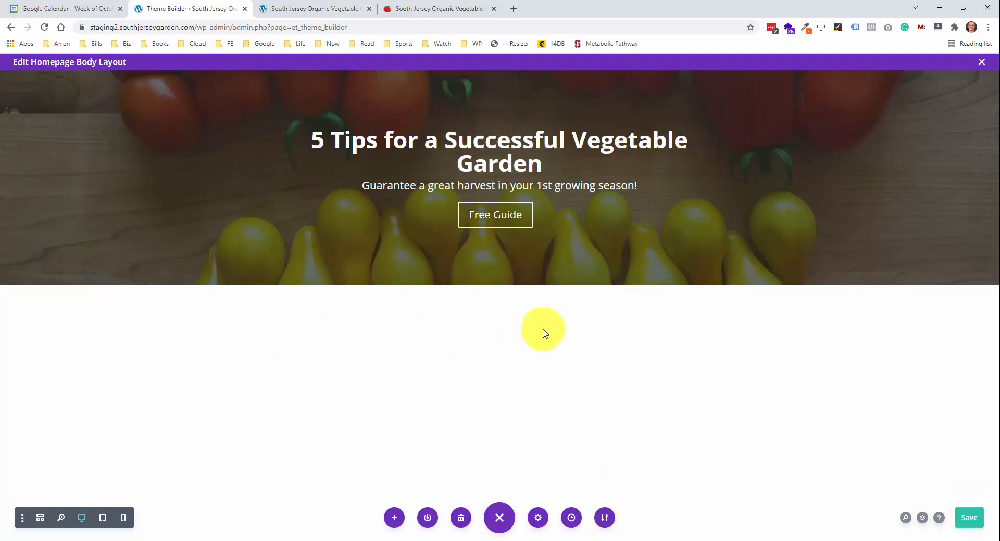
click(981, 63)
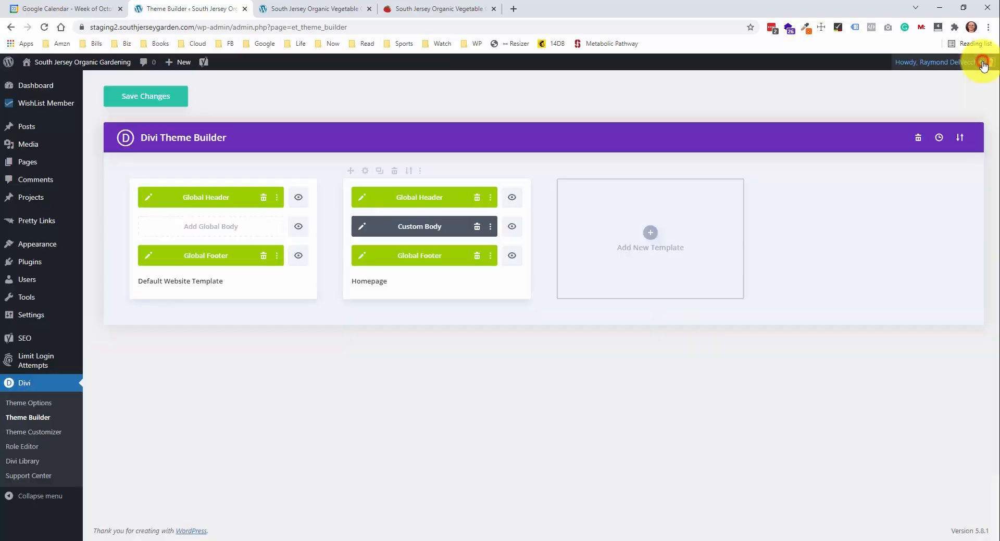
click(177, 96)
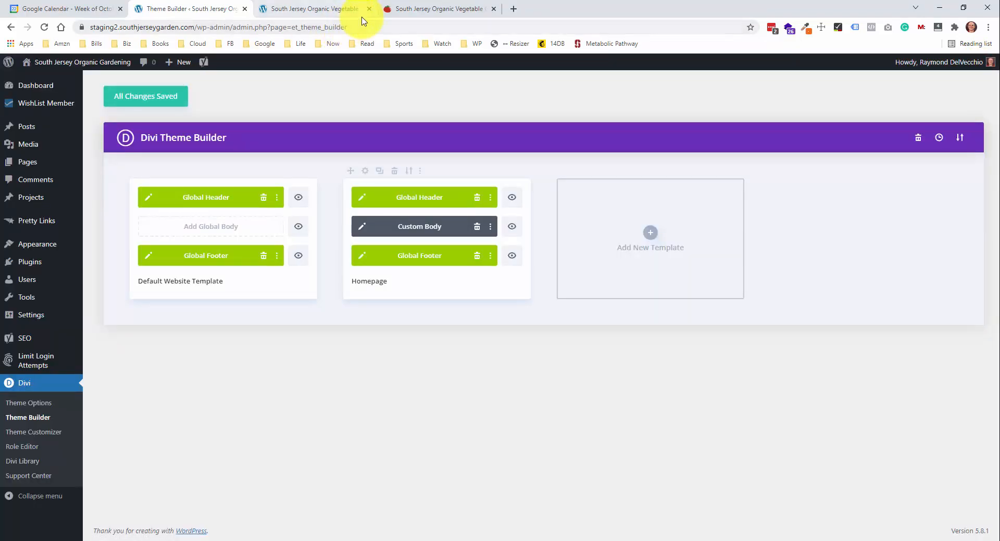
Reload the staging homepage and compare its hero banner with the one on the live site
click(401, 9)
click(329, 9)
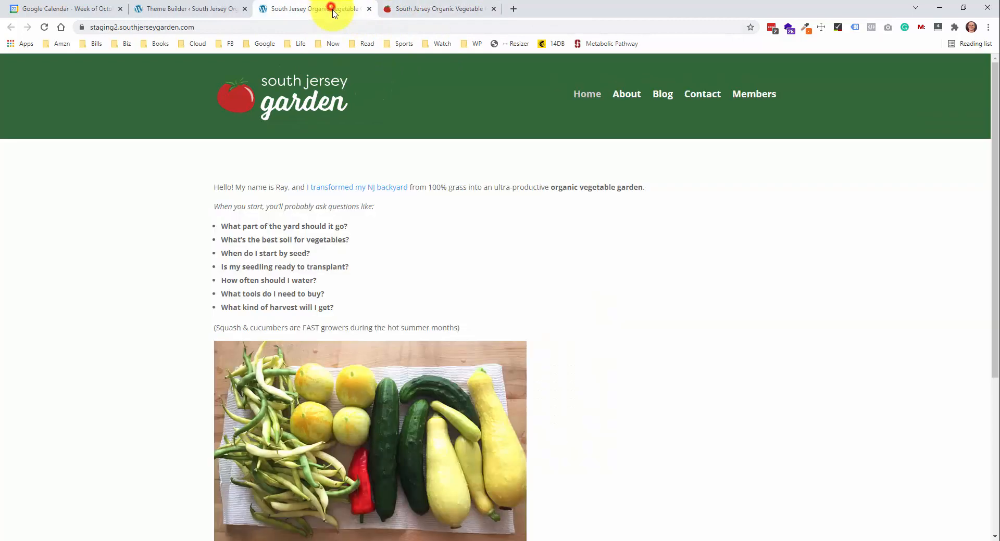
right_click(119, 197)
click(154, 229)
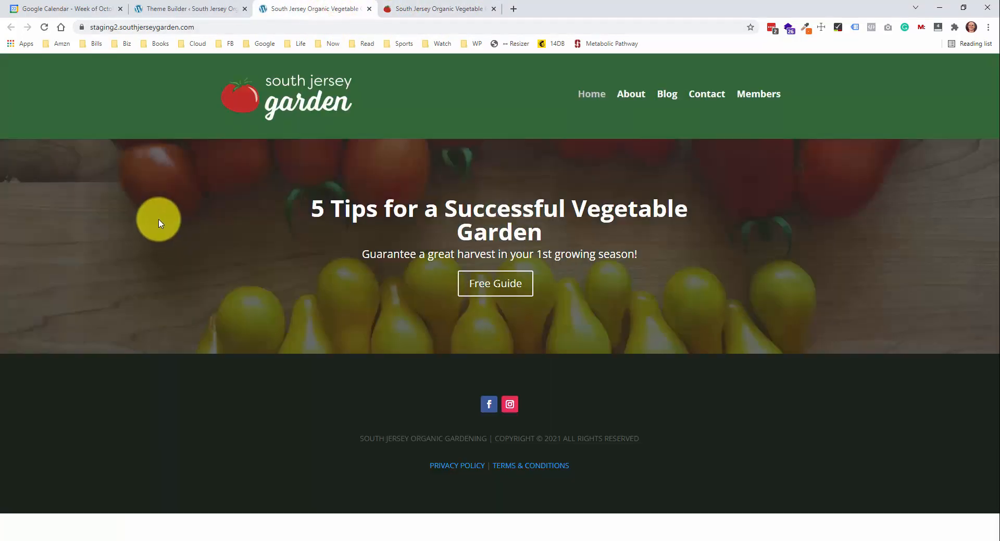
click(438, 14)
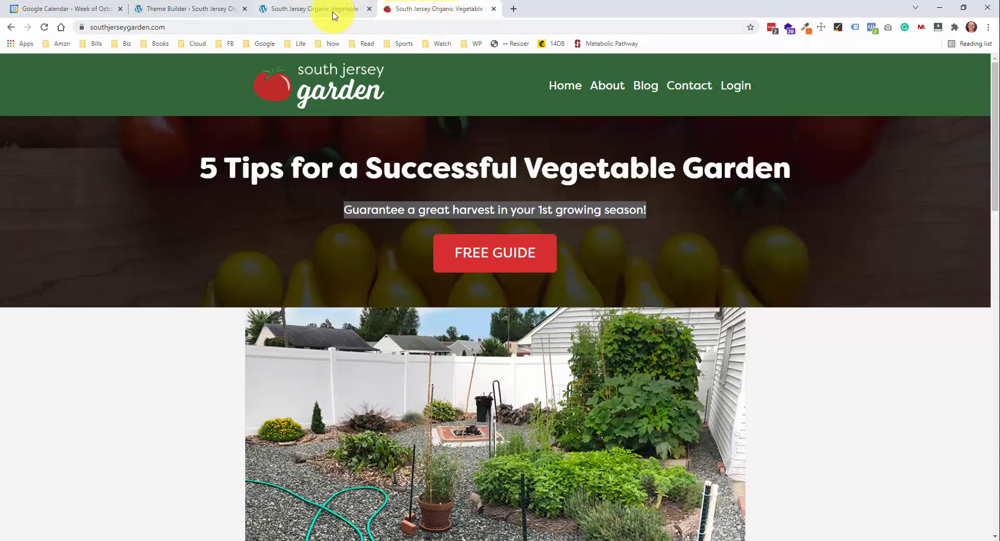
click(335, 15)
click(433, 15)
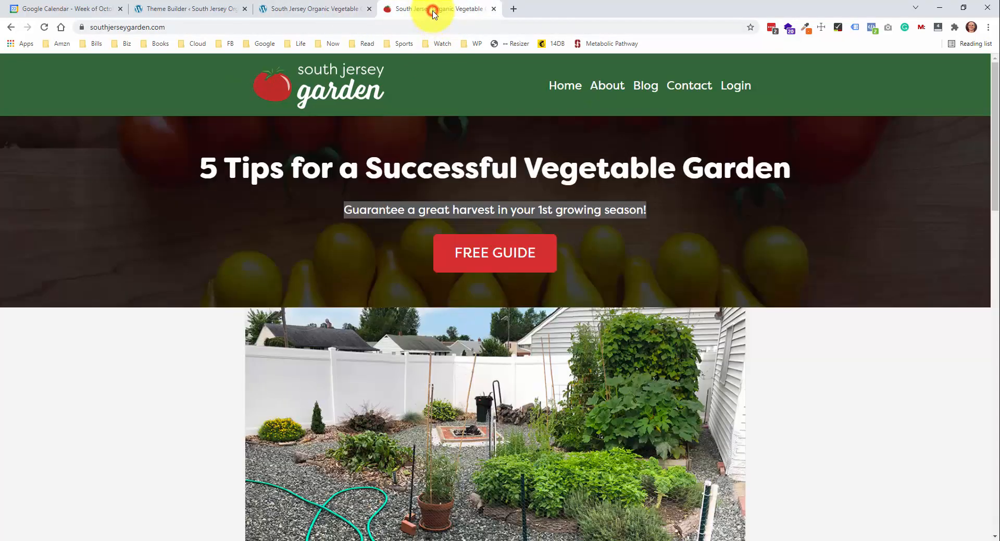
click(262, 15)
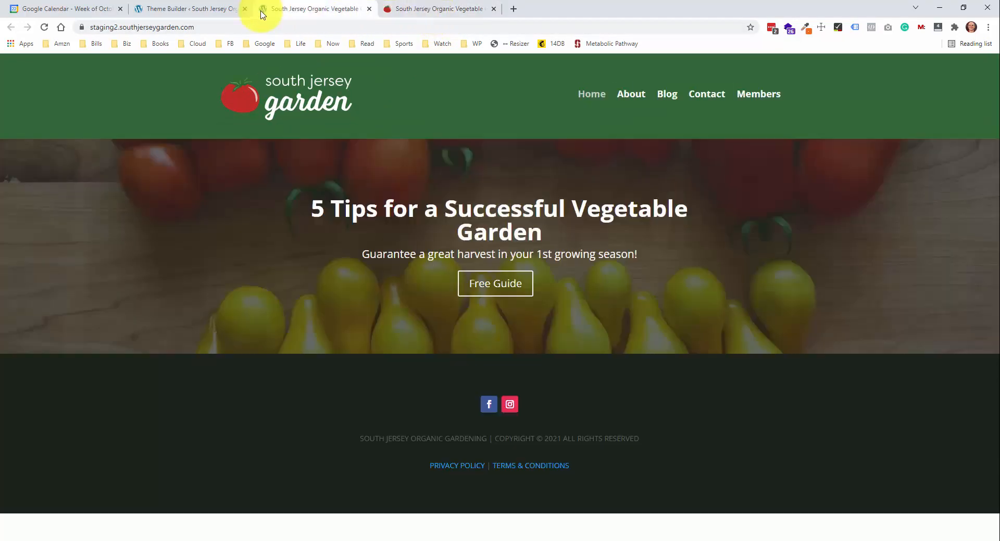
In the Theme Customizer's button style settings, set the button text color to white (#ffffff)
click(225, 15)
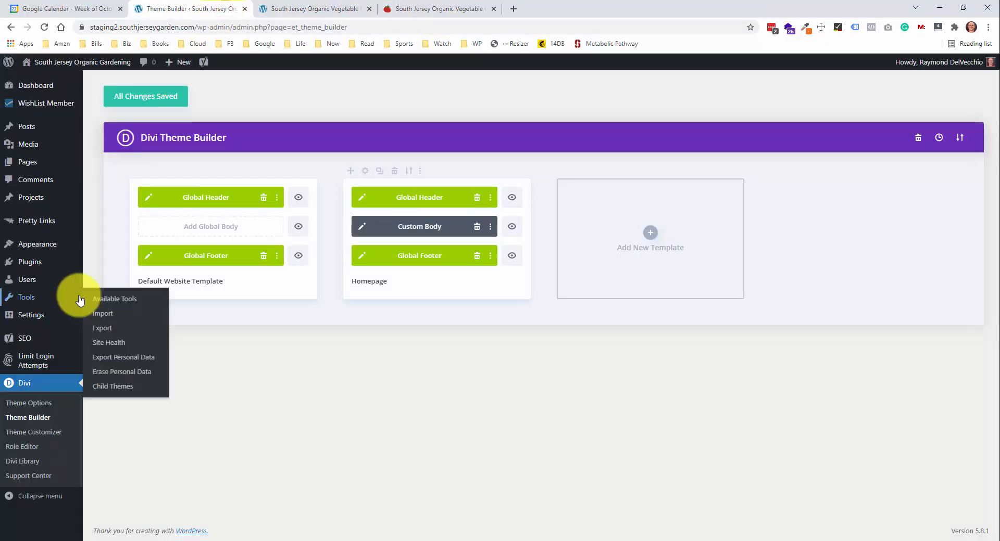
mouse_move(61, 244)
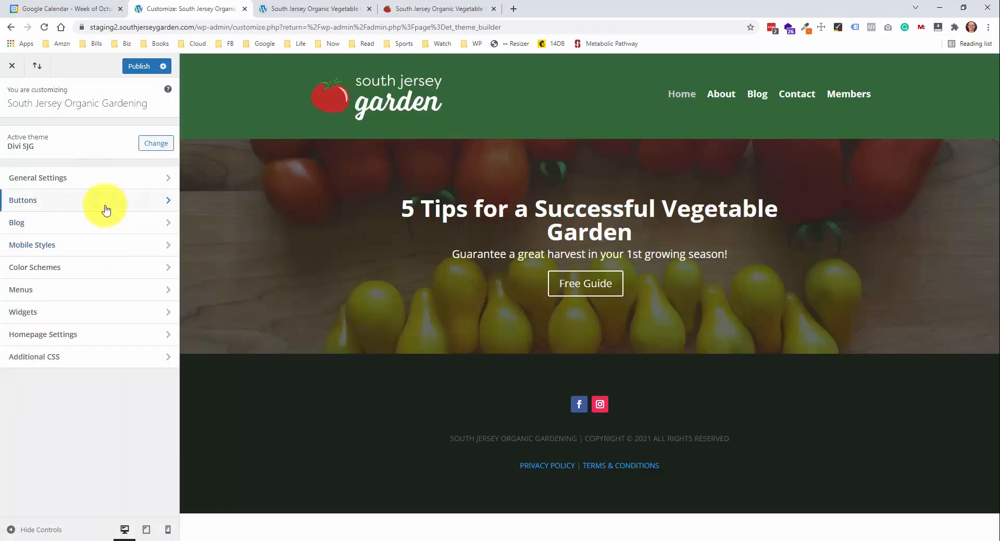
click(97, 204)
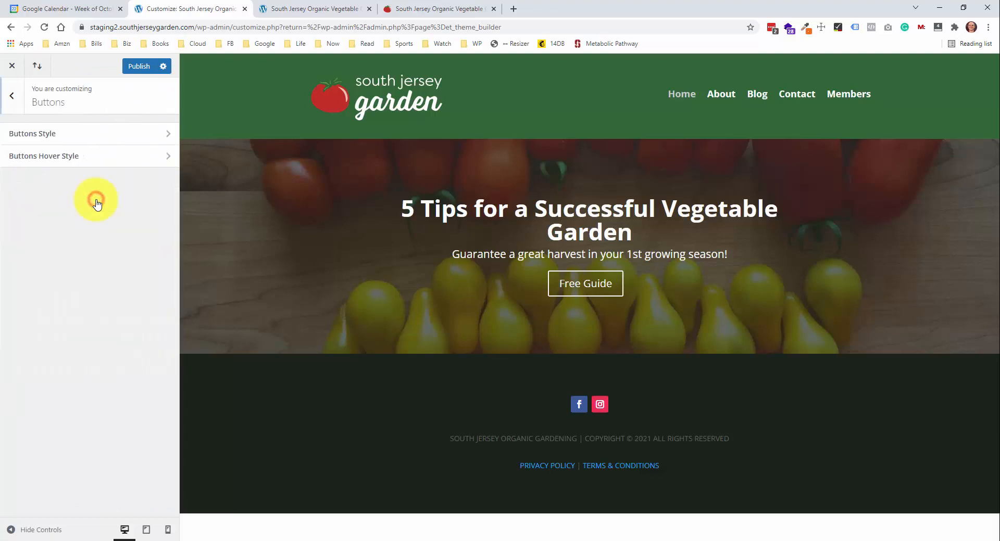
click(118, 140)
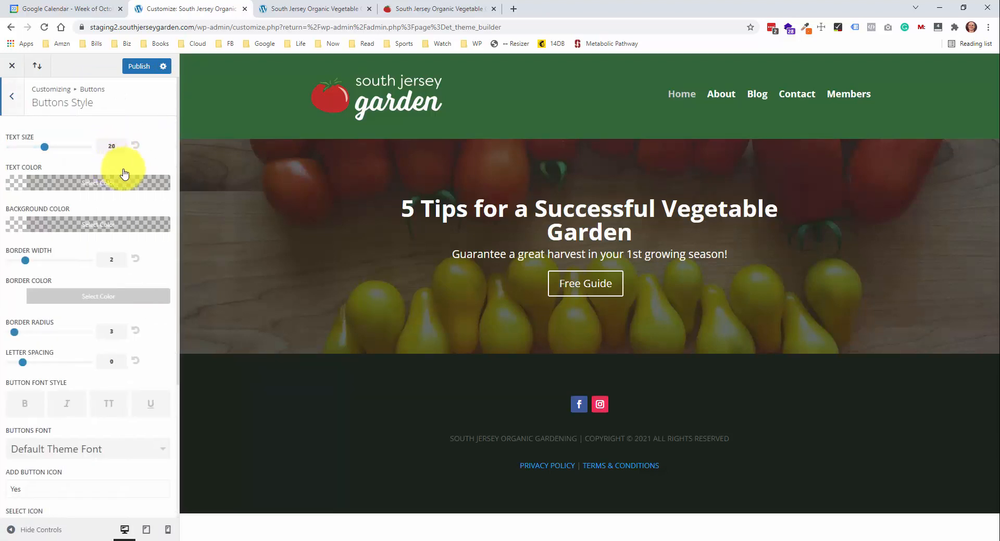
click(45, 185)
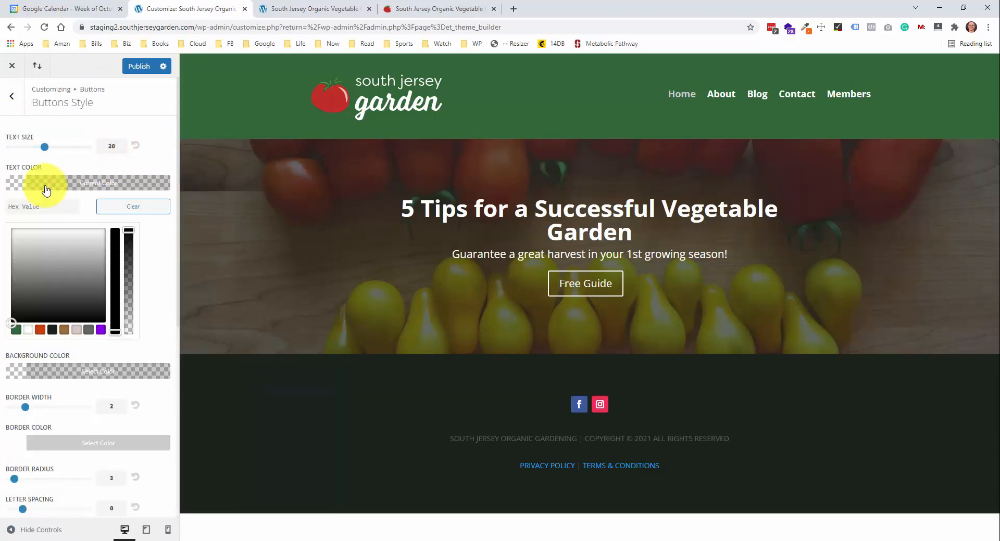
click(28, 330)
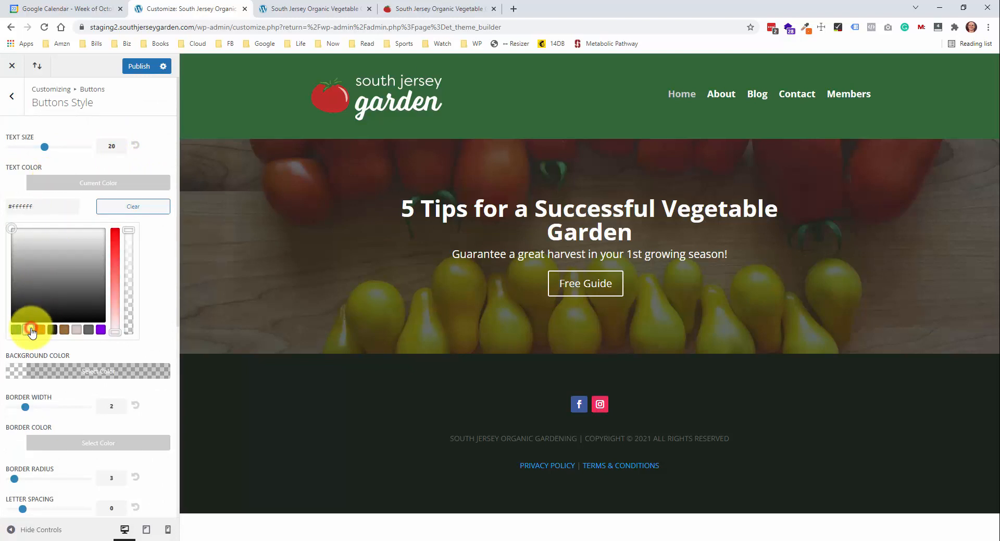
click(84, 189)
Set the button background color to the saved orange-red swatch #cc3f0c at full opacity
click(89, 223)
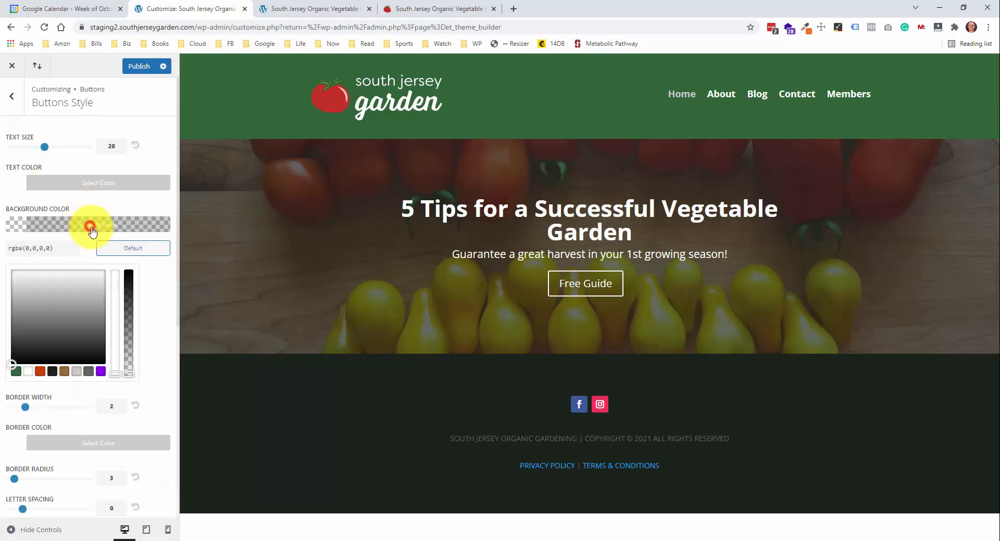
click(40, 371)
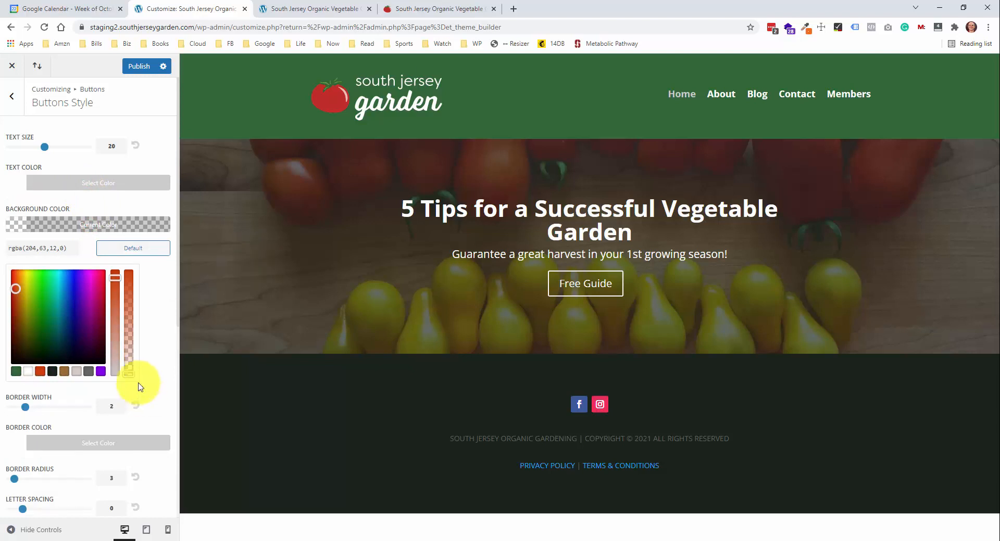
drag(132, 371, 132, 266)
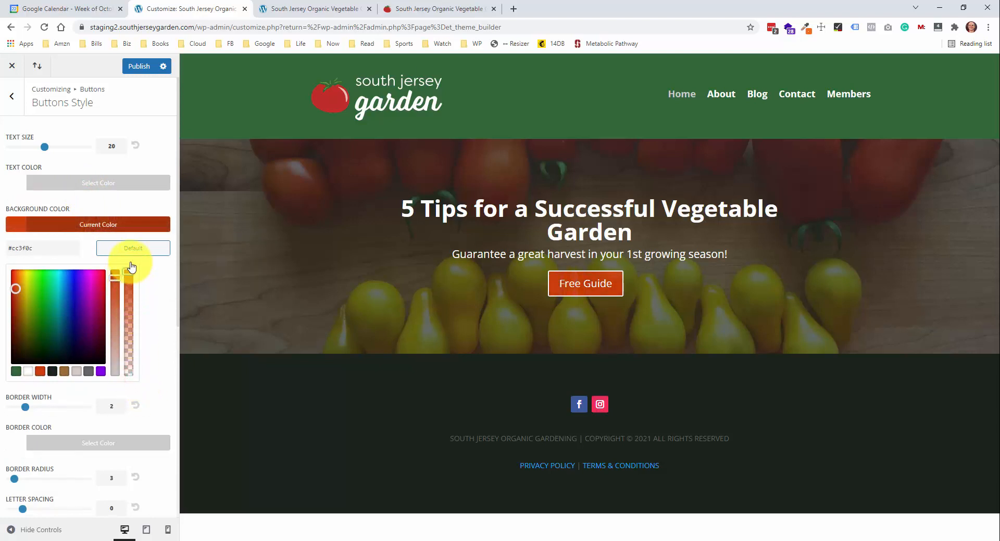
click(67, 224)
Set the button border width to 0 and the border radius to 7, checking against the live site's button
drag(26, 262, 2, 265)
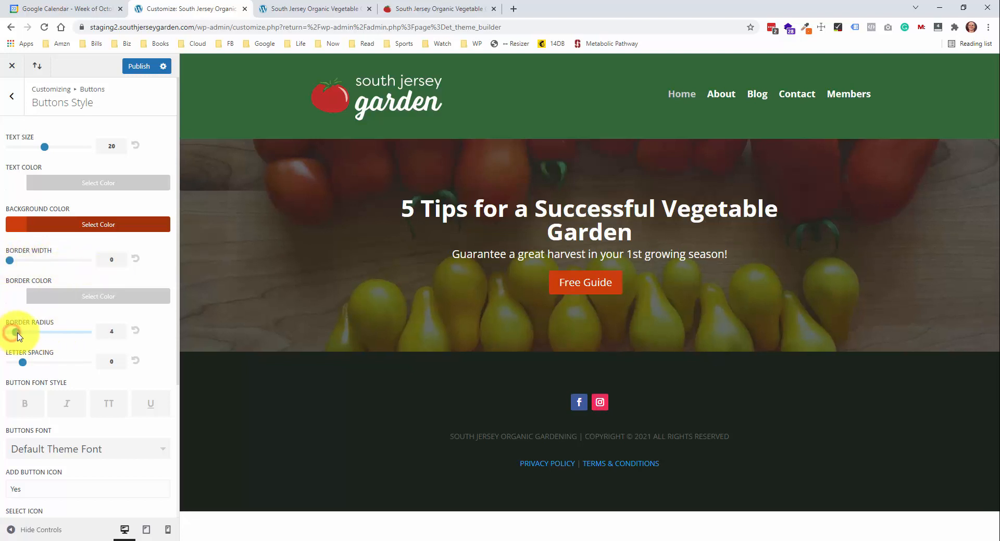
click(444, 9)
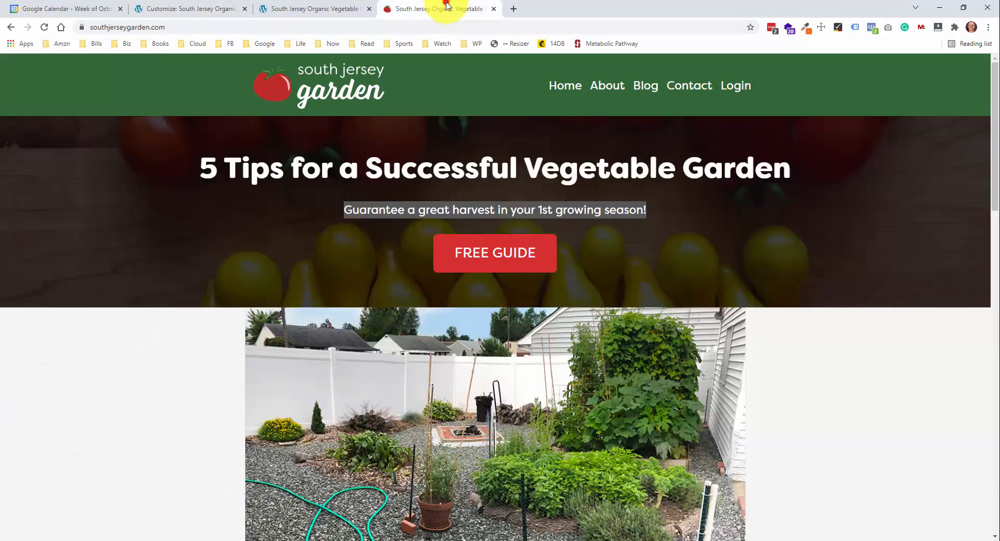
click(222, 9)
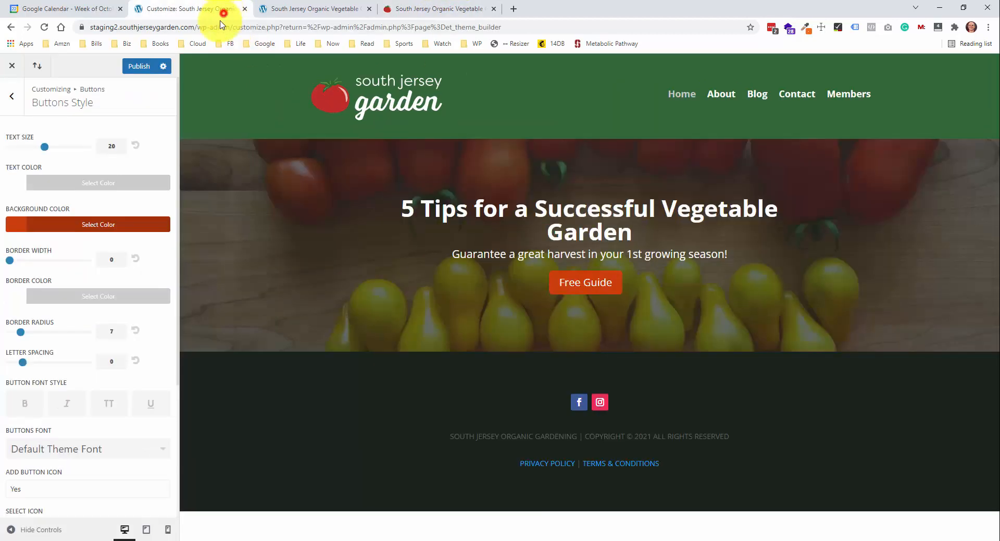
Set the button font style to all uppercase and compare the button with the live site's
scroll(49, 323, down, 1)
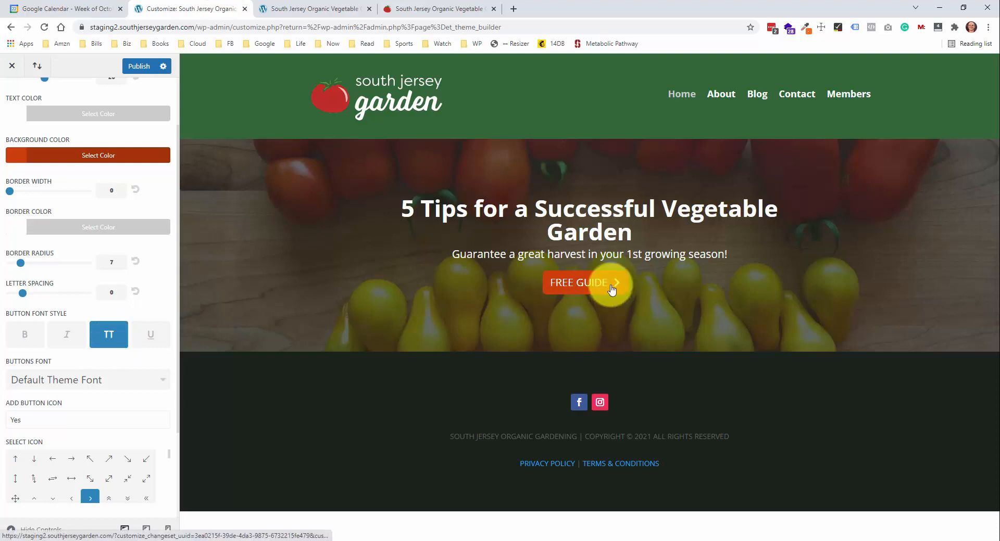
click(400, 8)
click(208, 9)
Look over the button icon options and set the button text size to 22
scroll(83, 391, down, 2)
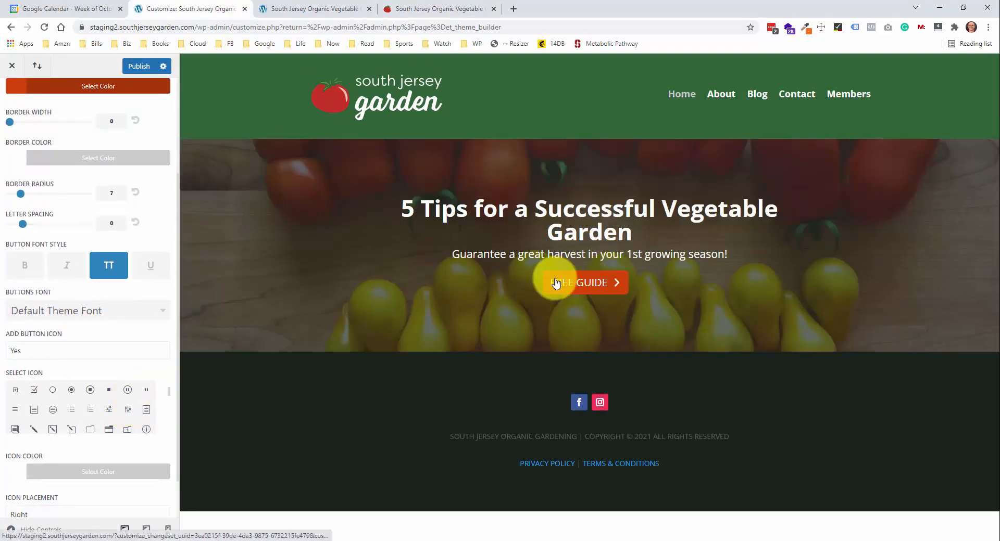
scroll(154, 358, down, 2)
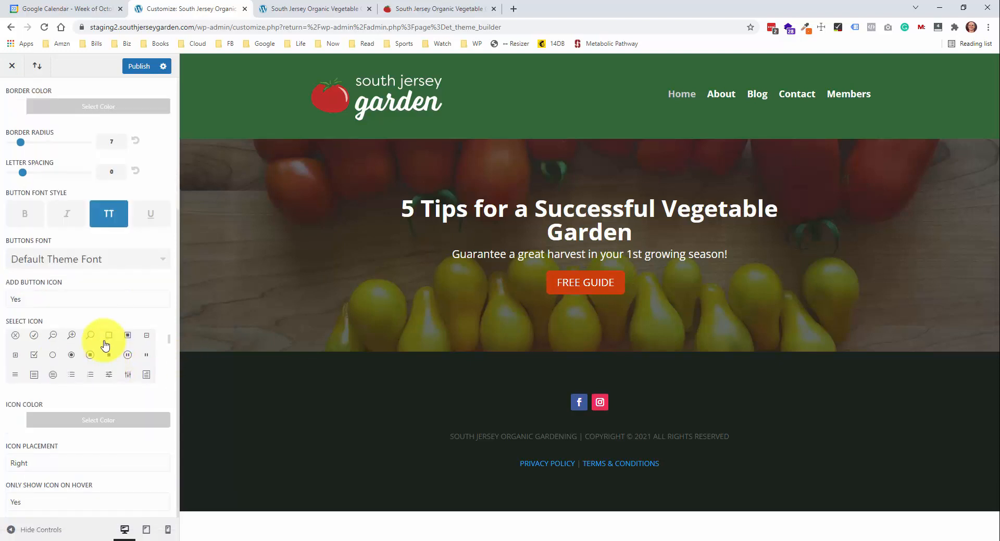
scroll(119, 274, up, 6)
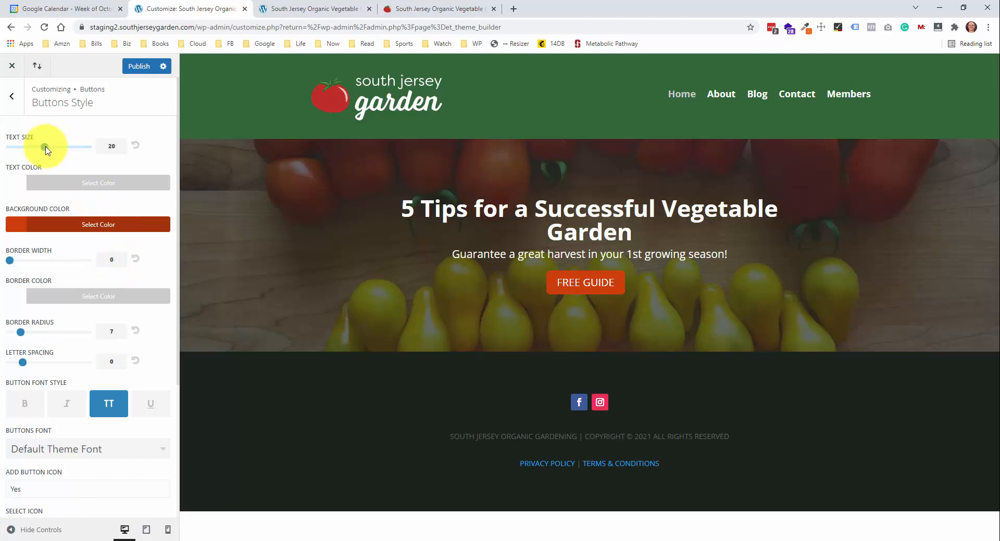
drag(45, 149, 53, 151)
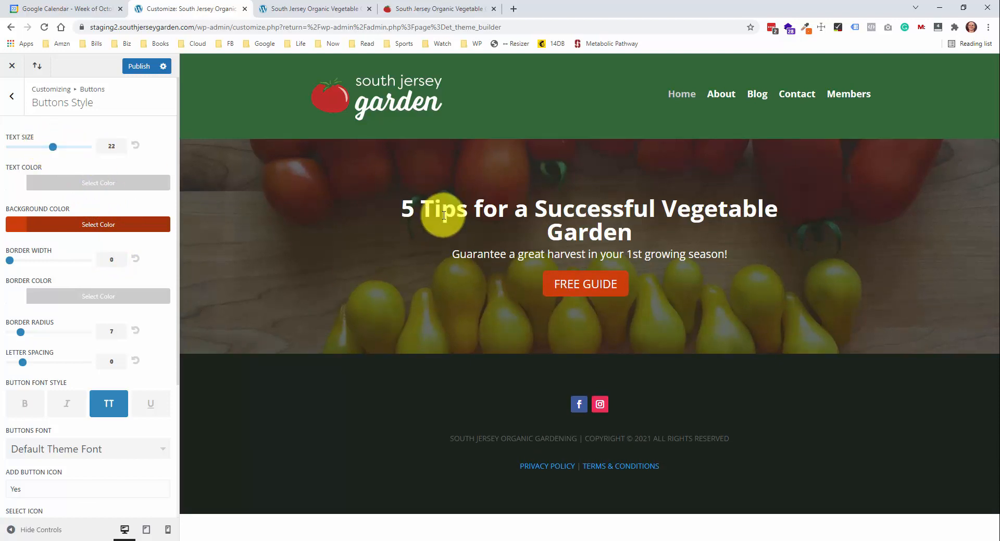
Reduce the site-wide button text size to 21 and publish the button style
drag(52, 149, 49, 149)
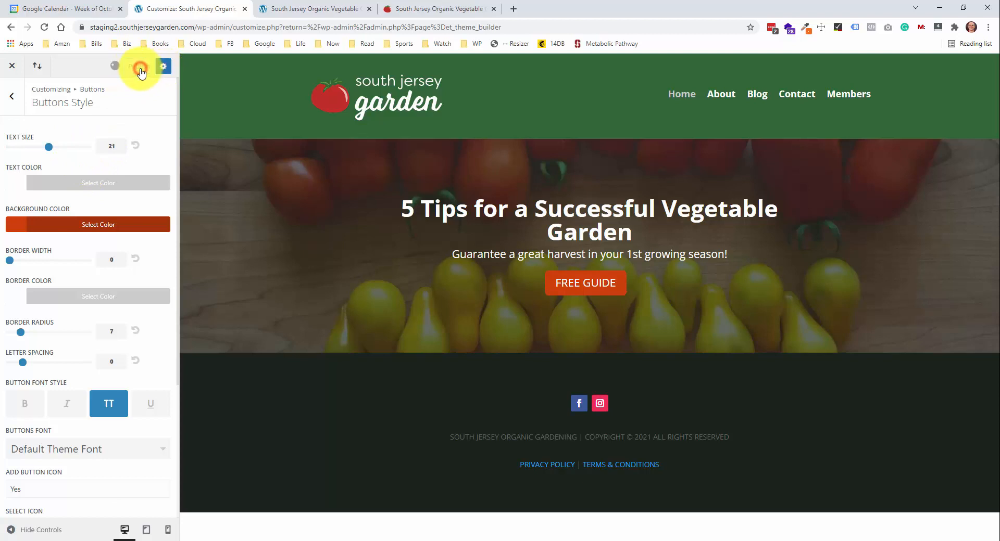
click(140, 70)
In the buttons hover style, set the text color to the saved white swatch #ffffff
click(12, 97)
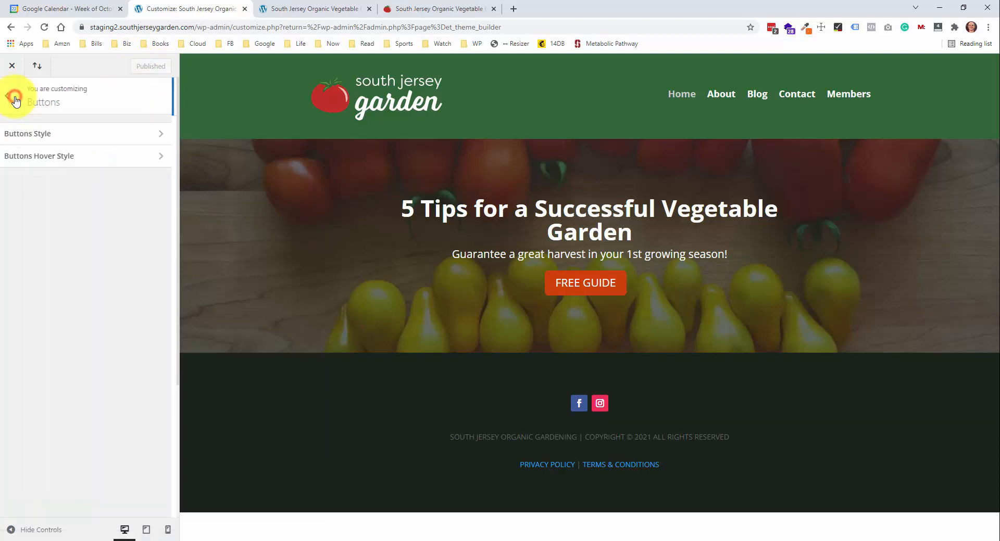
click(88, 162)
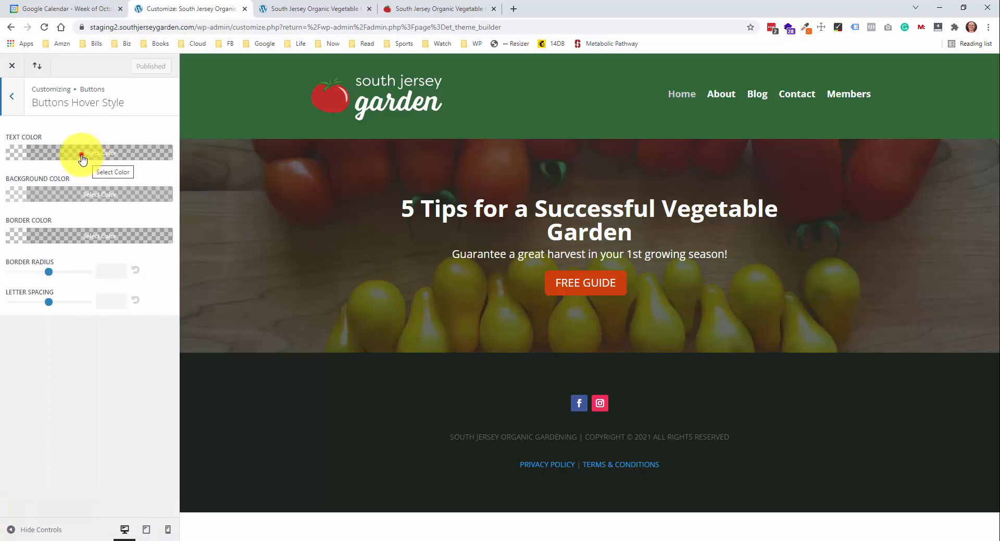
click(82, 158)
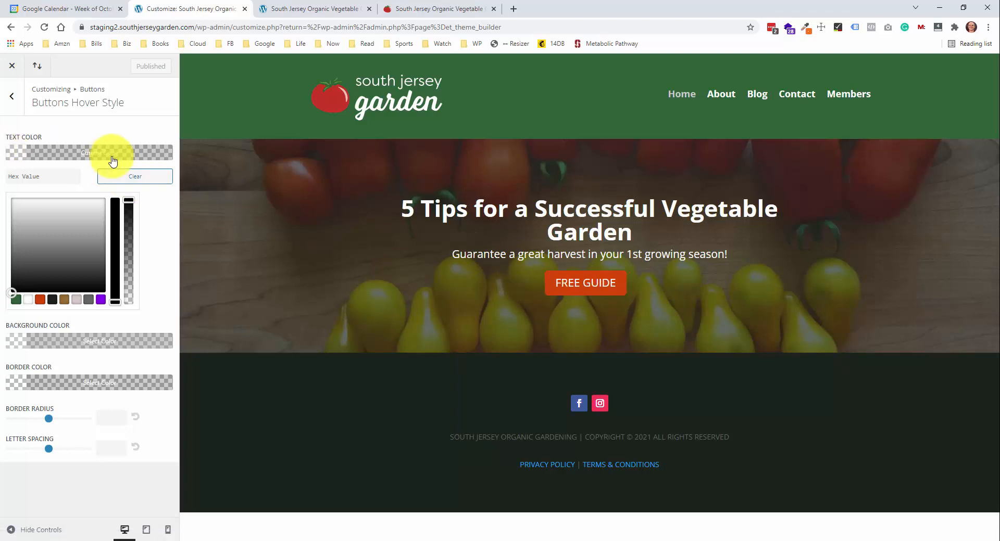
click(52, 153)
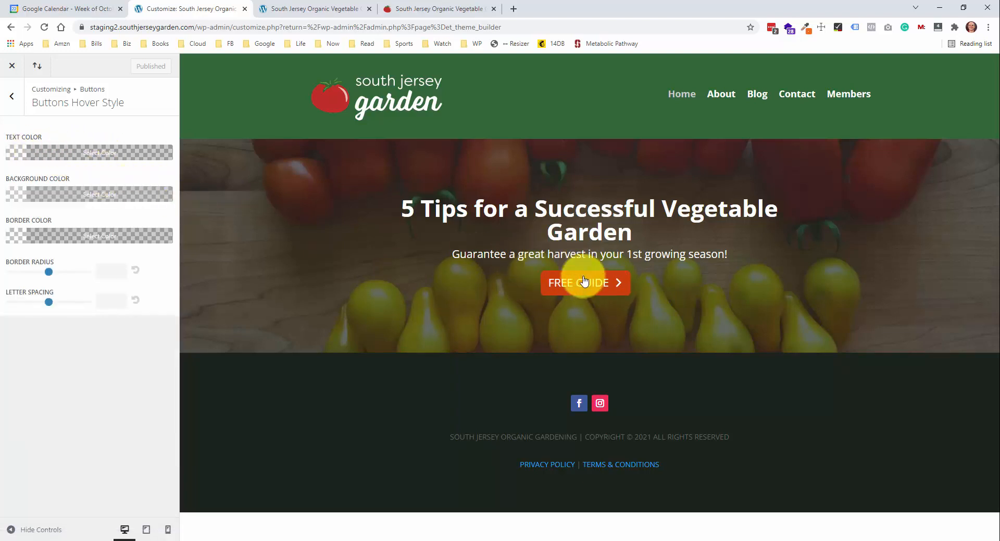
click(82, 153)
click(28, 299)
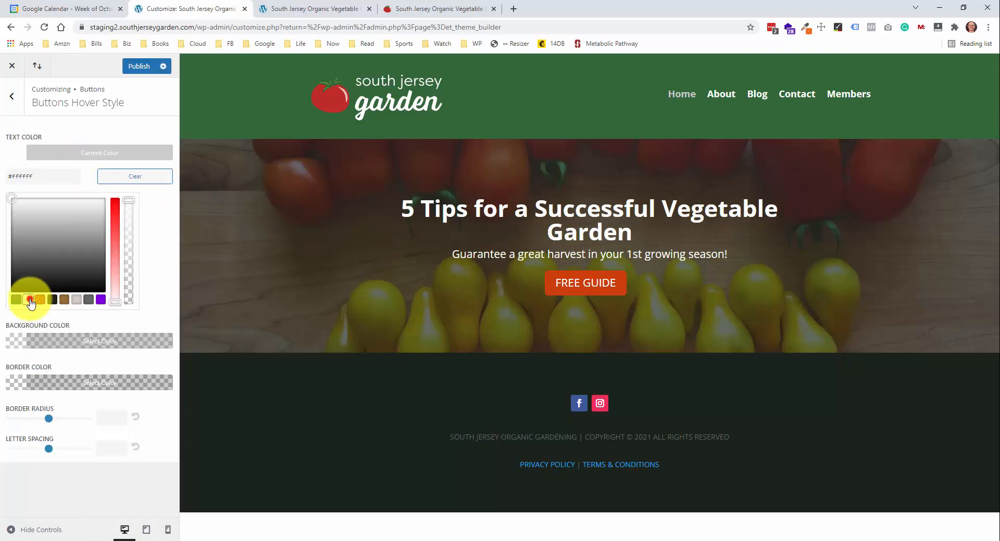
click(38, 150)
Set the button hover background color to the brighter orange-red #e84f0d at full opacity, publish it and leave the customizer
click(95, 195)
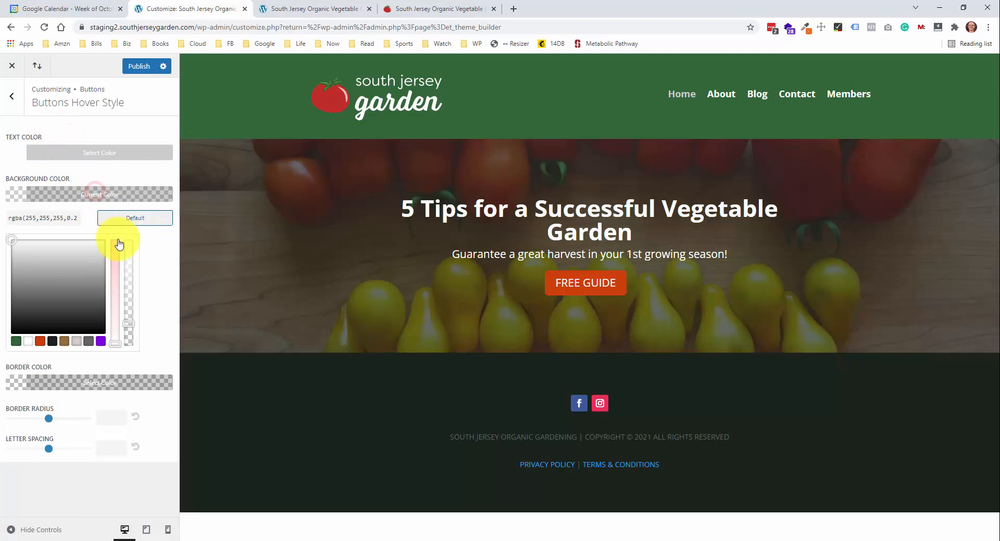
click(41, 341)
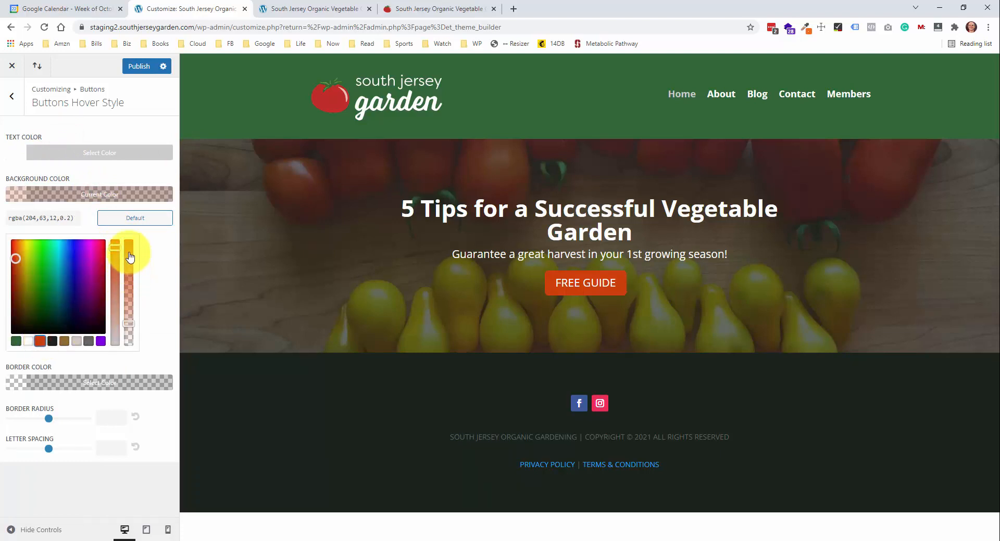
click(128, 274)
drag(130, 270, 134, 232)
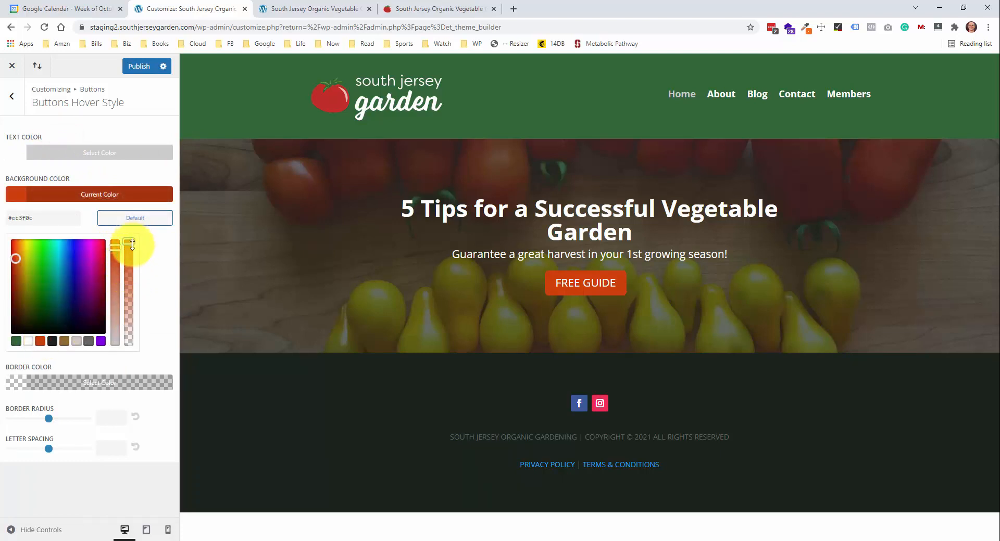
click(16, 248)
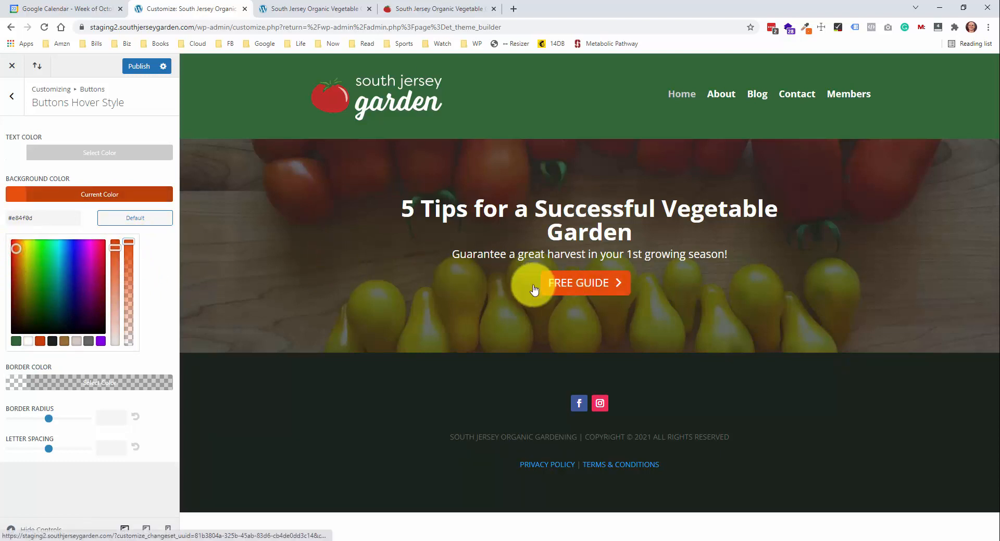
click(136, 73)
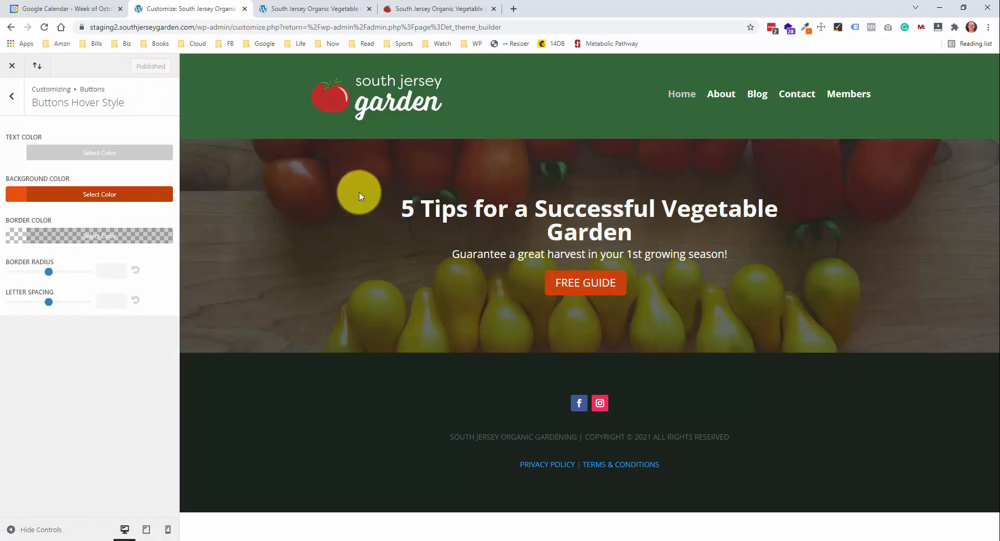
click(12, 66)
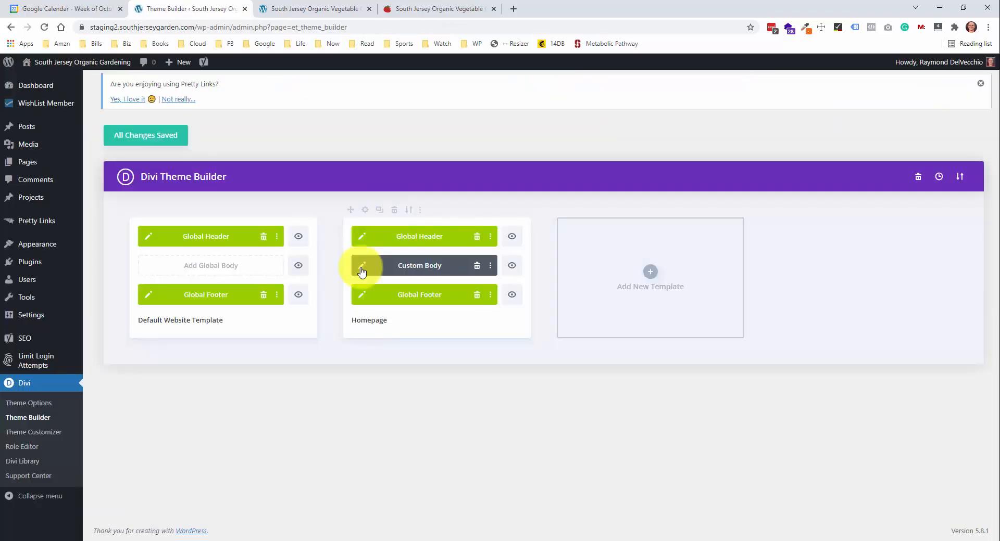
In the Homepage template's custom body, add a regular section below the hero with a one-column row containing a Post Content module
click(360, 270)
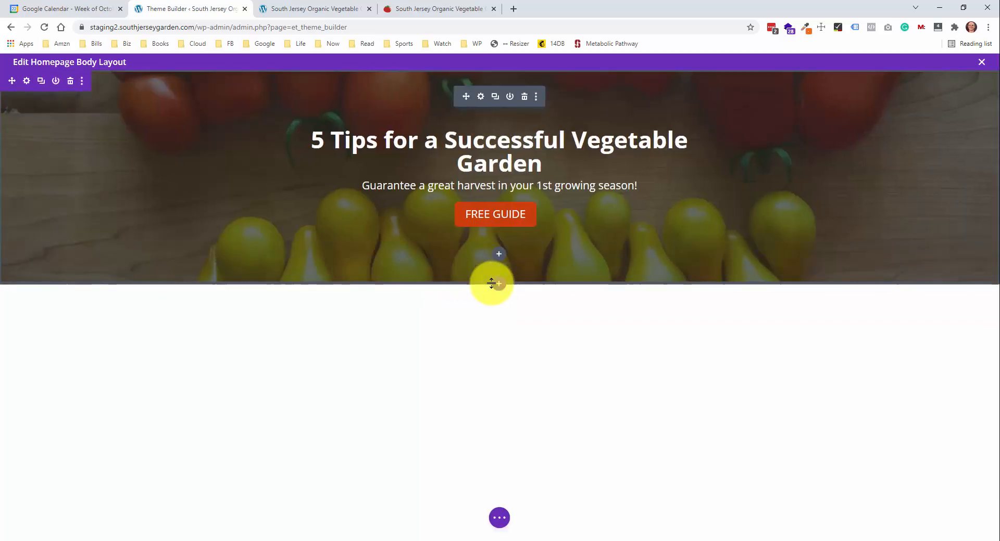
click(497, 286)
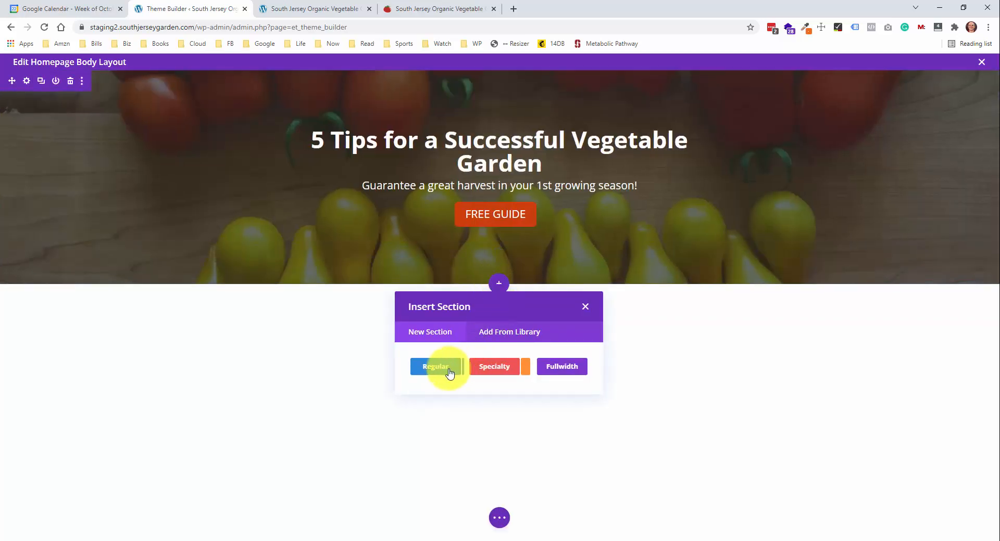
click(442, 370)
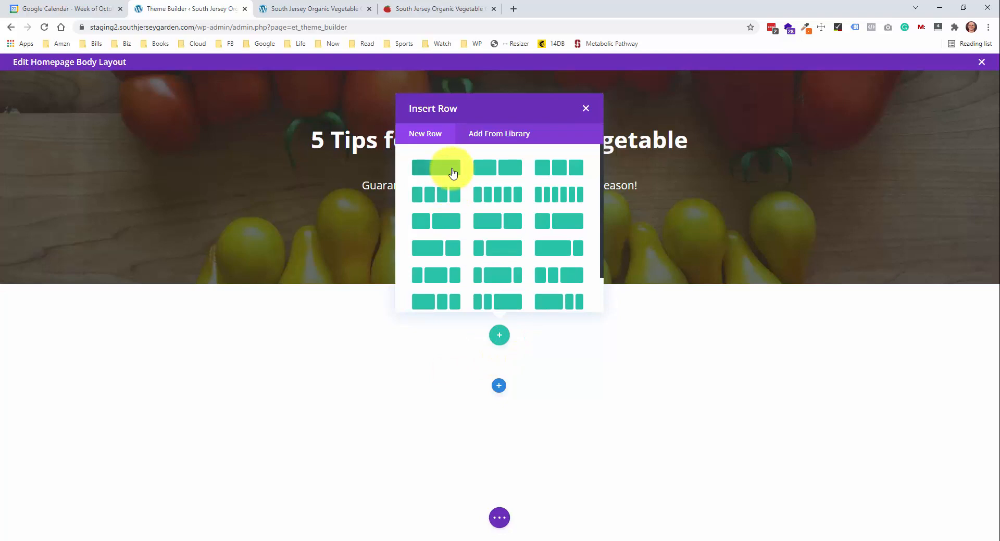
click(452, 169)
text(cont)
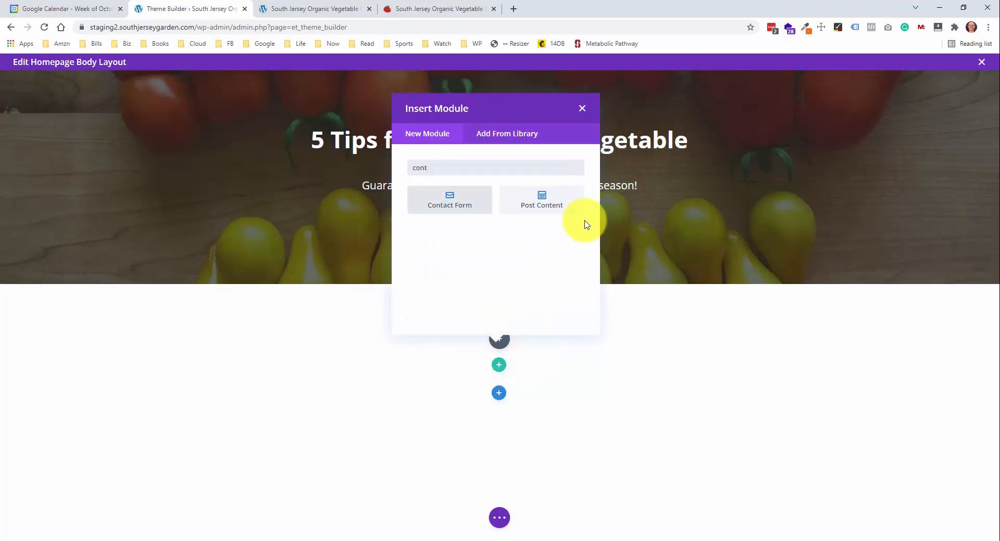
click(546, 205)
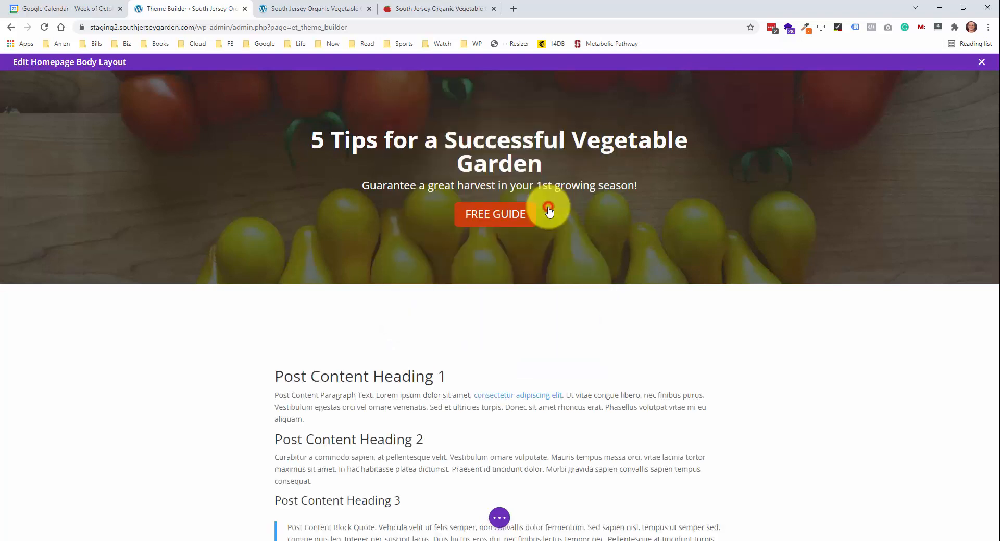
Save the homepage body layout, check the live site's section below the hero, and close the layout editor
scroll(588, 412, down, 4)
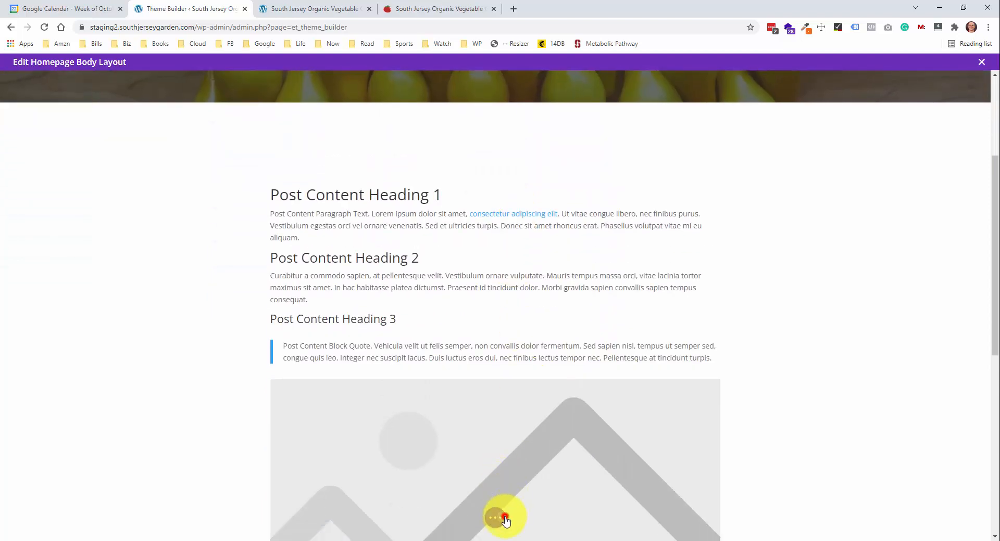
click(503, 518)
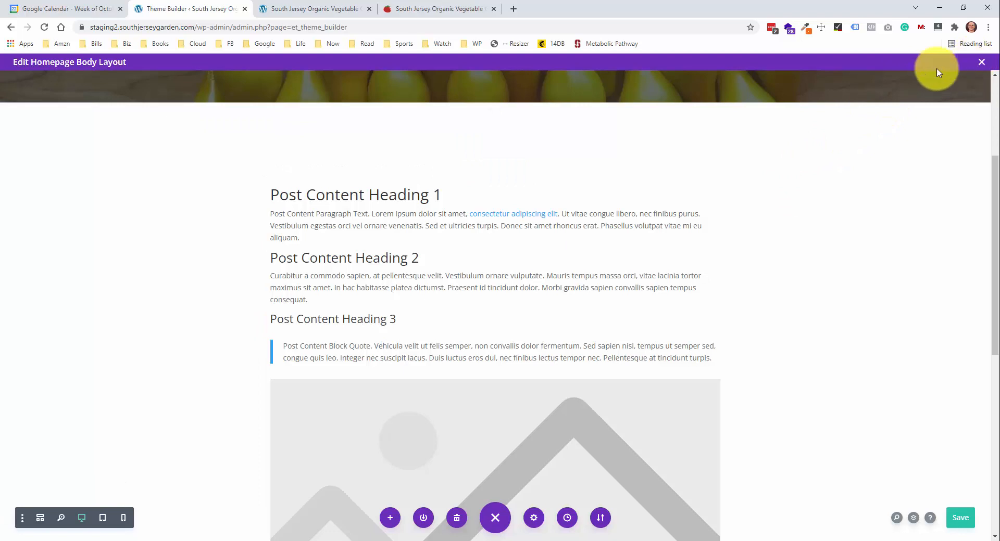
click(423, 9)
scroll(493, 237, down, 3)
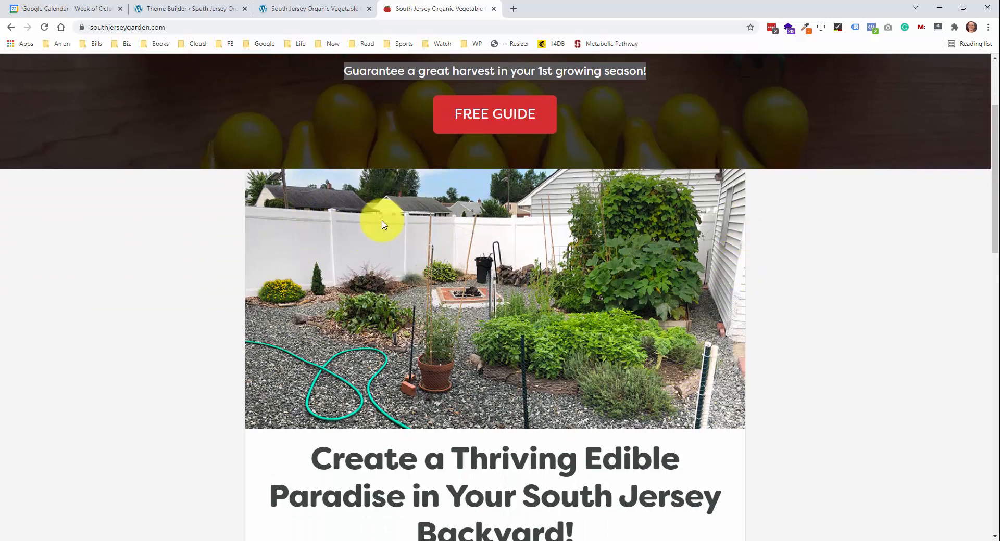
click(272, 9)
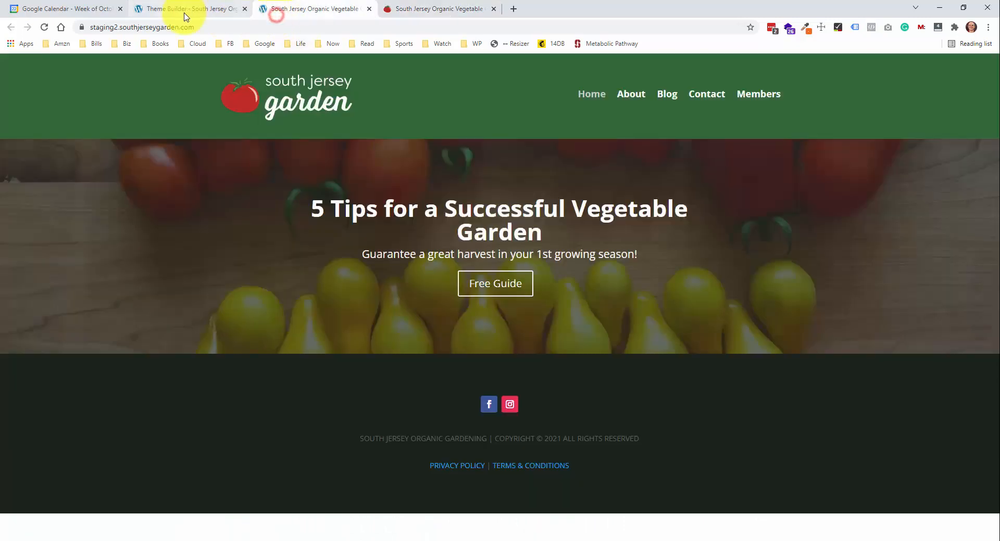
click(184, 12)
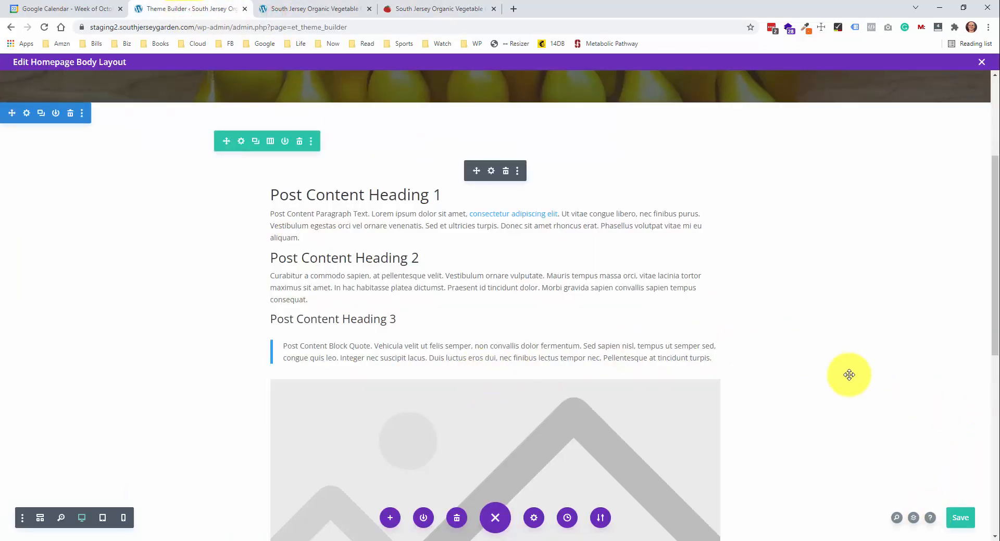
click(980, 64)
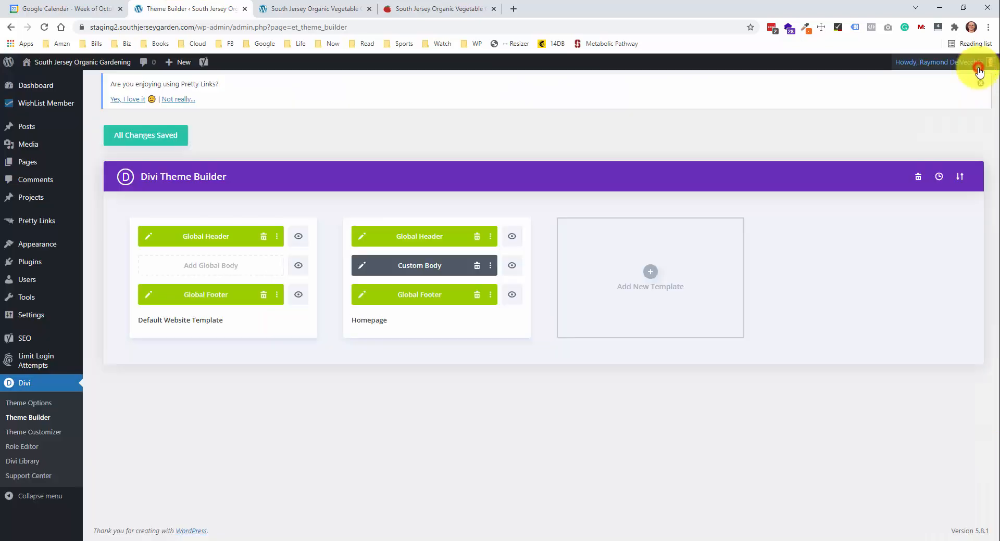
Reload the staging homepage and review the page content below the hero down to the footer
click(416, 12)
click(318, 10)
right_click(133, 179)
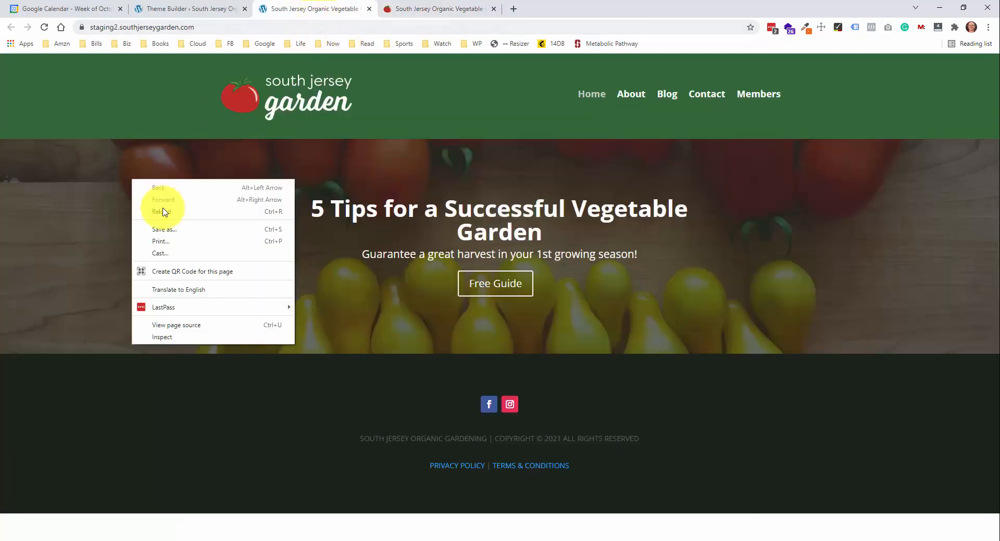
click(166, 213)
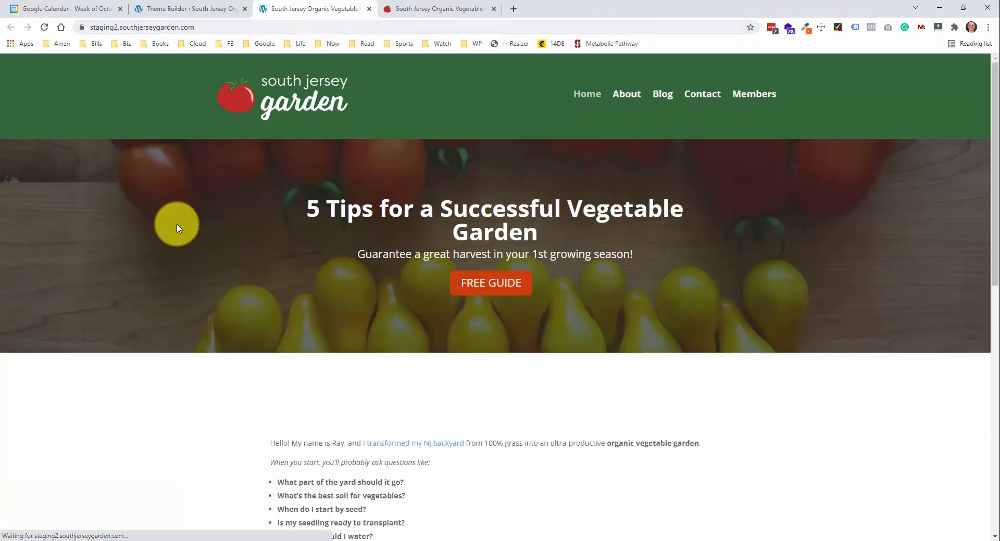
scroll(194, 261, down, 7)
scroll(204, 255, down, 2)
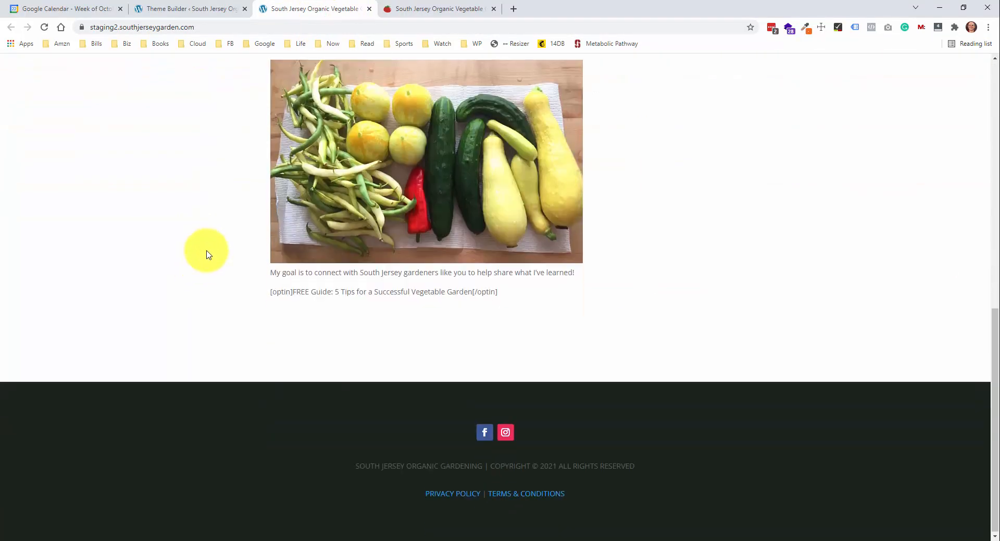
scroll(219, 240, up, 5)
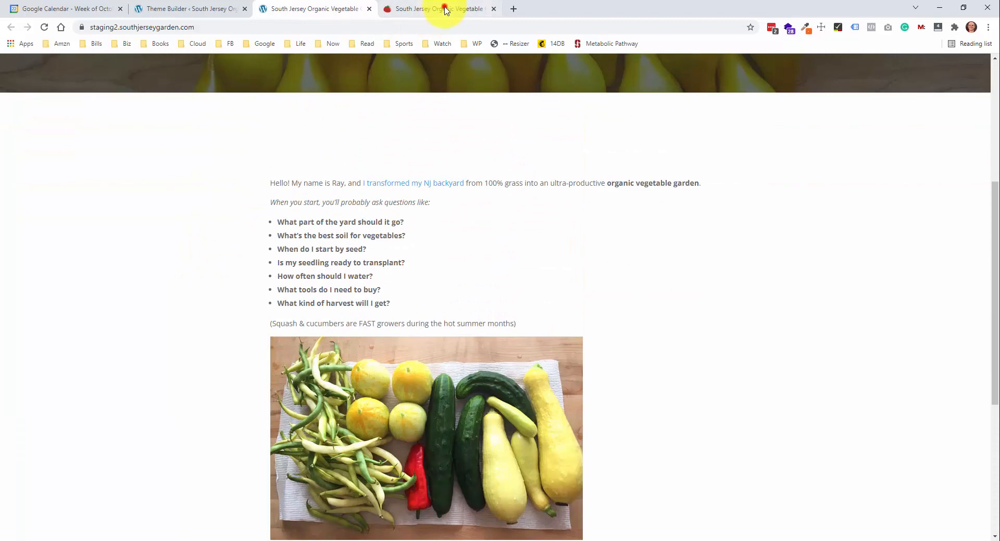
Compare the staging homepage's body content with the live site's headline, centered text and checkmark list, then return to the Theme Builder
click(445, 9)
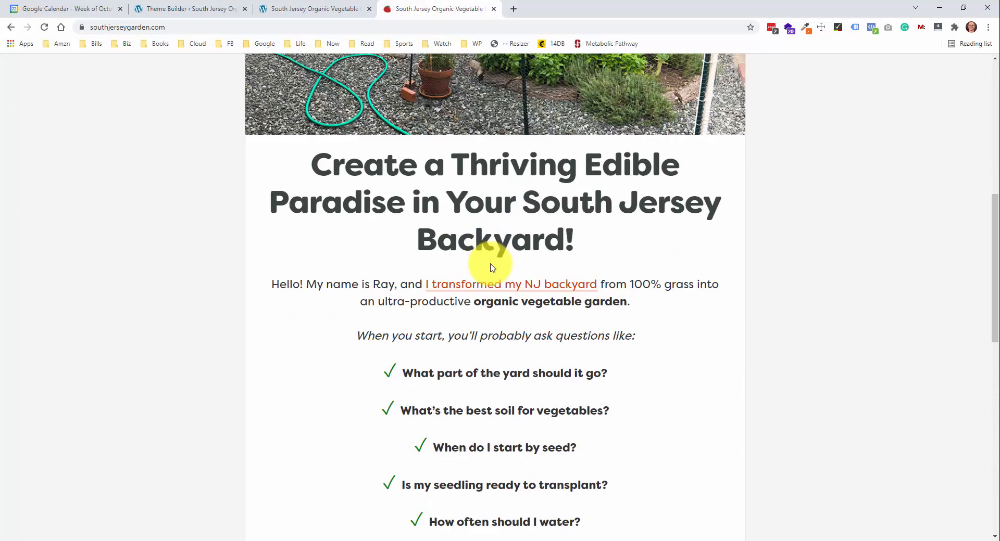
scroll(491, 268, down, 1)
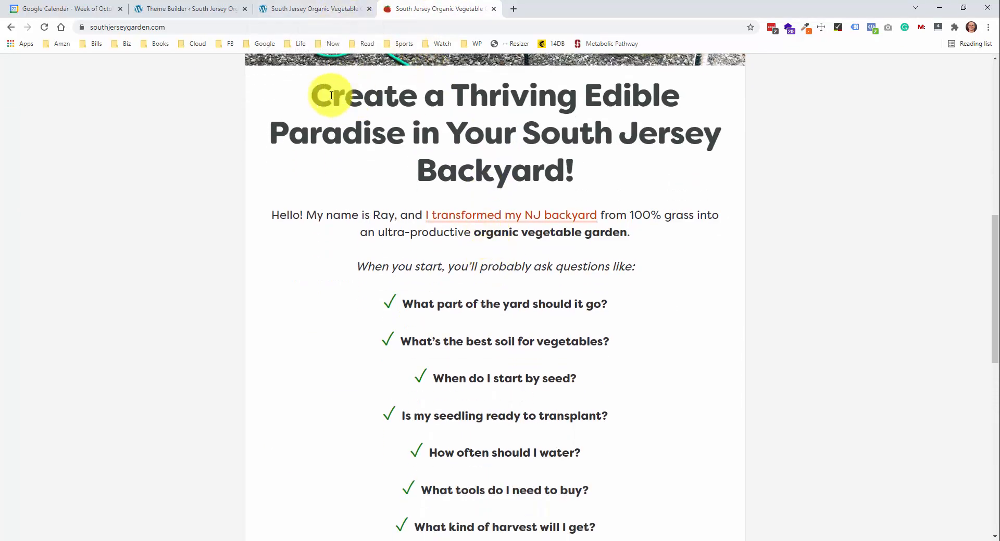
click(318, 9)
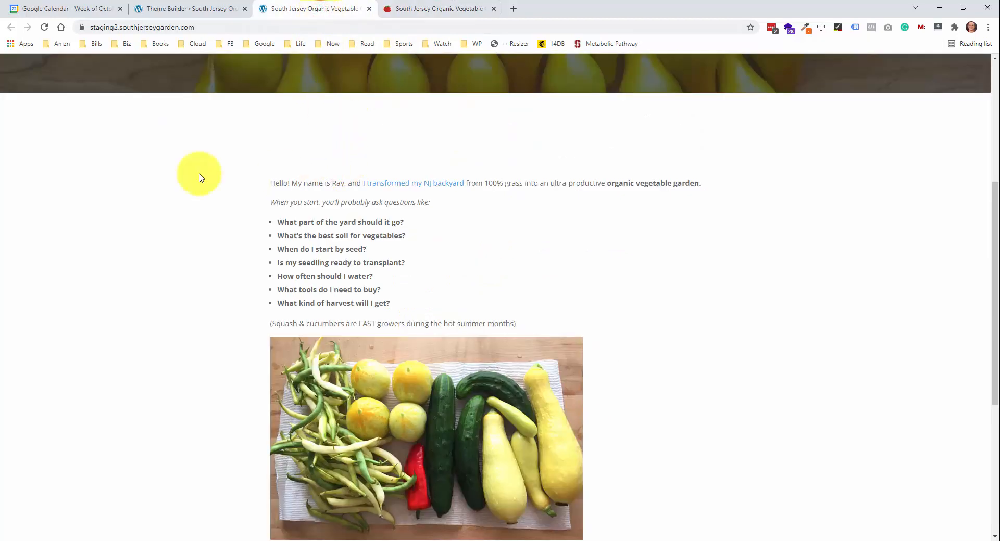
scroll(176, 179, up, 2)
scroll(341, 242, down, 3)
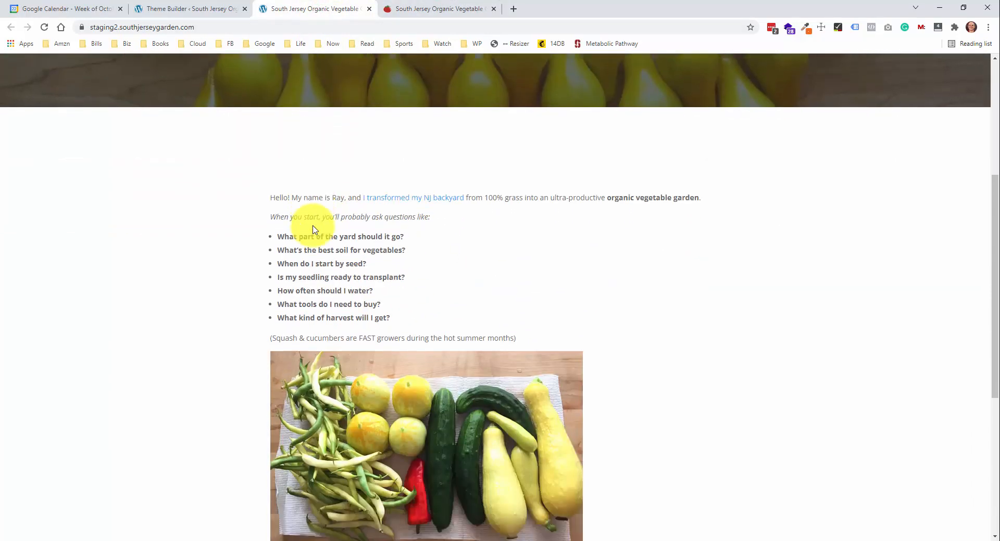
scroll(309, 193, up, 3)
scroll(307, 178, up, 2)
click(413, 8)
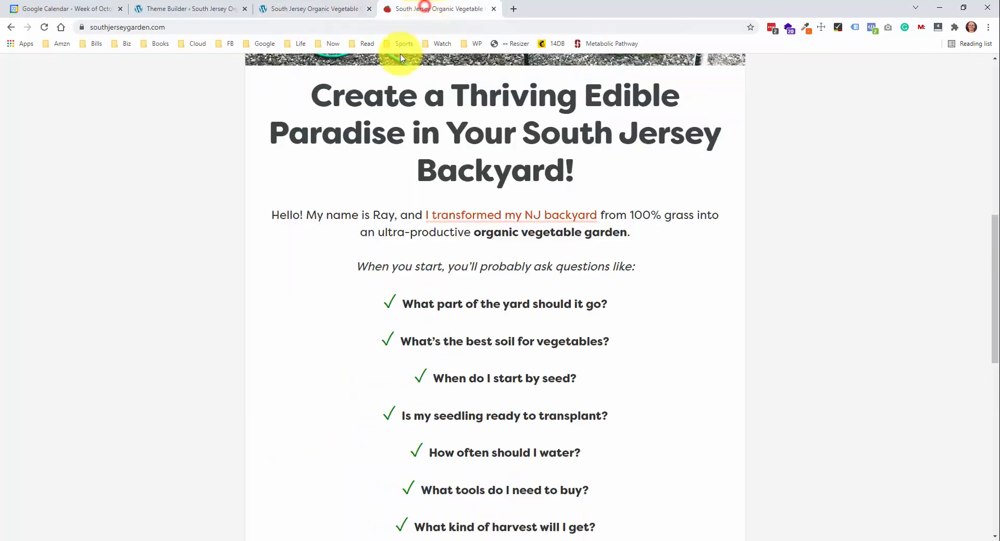
click(322, 11)
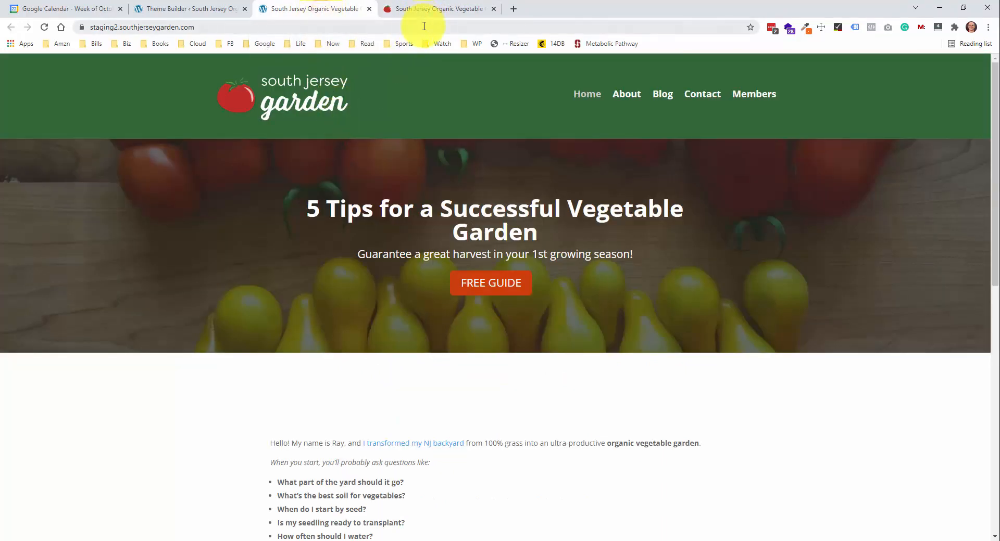
click(412, 9)
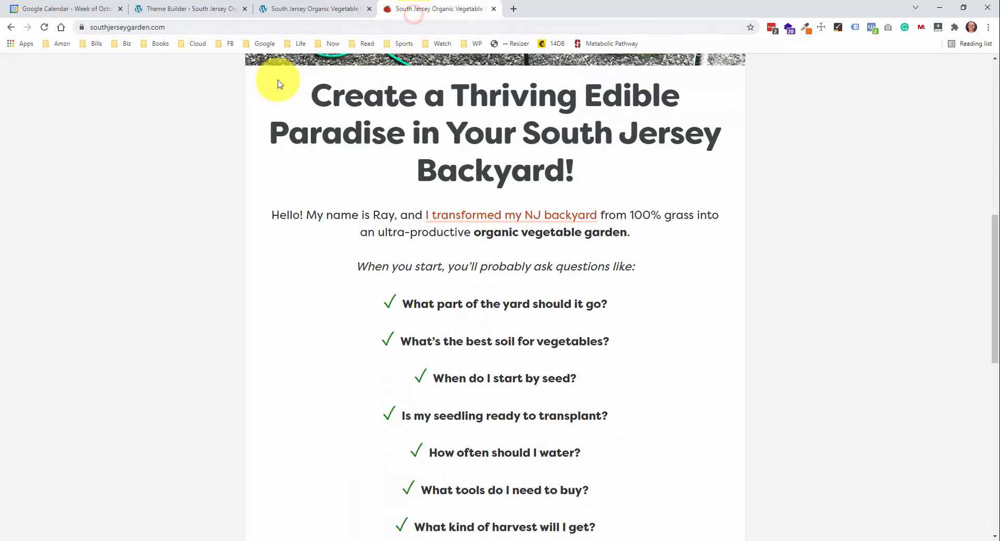
click(289, 12)
click(197, 10)
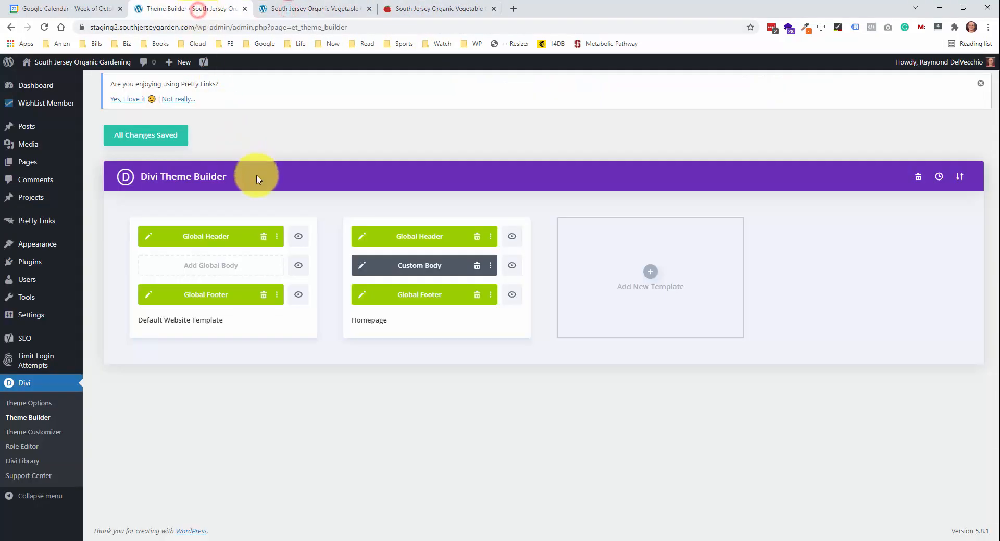
Open the Homepage template's custom body and add a Post Title module below the post content, keeping its default settings
click(363, 266)
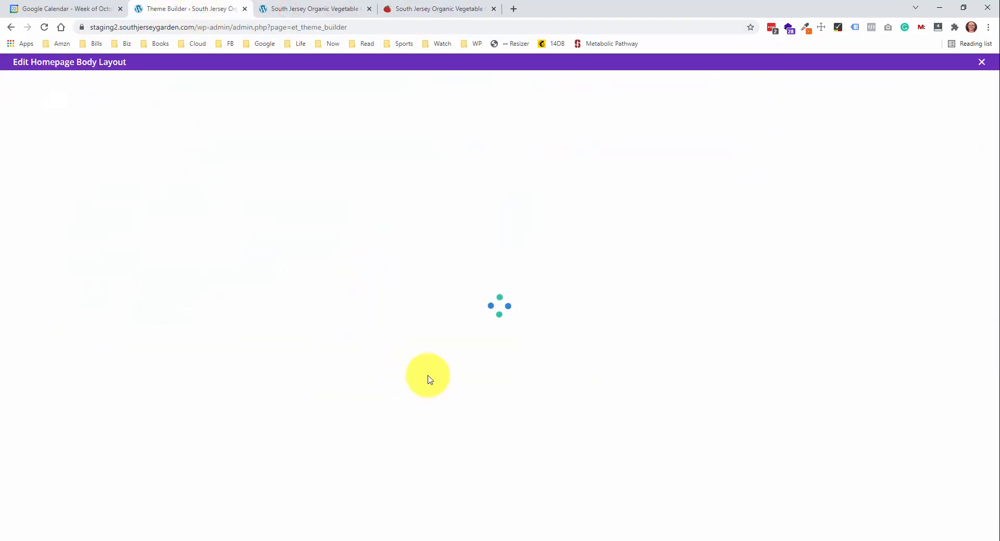
scroll(449, 348, down, 9)
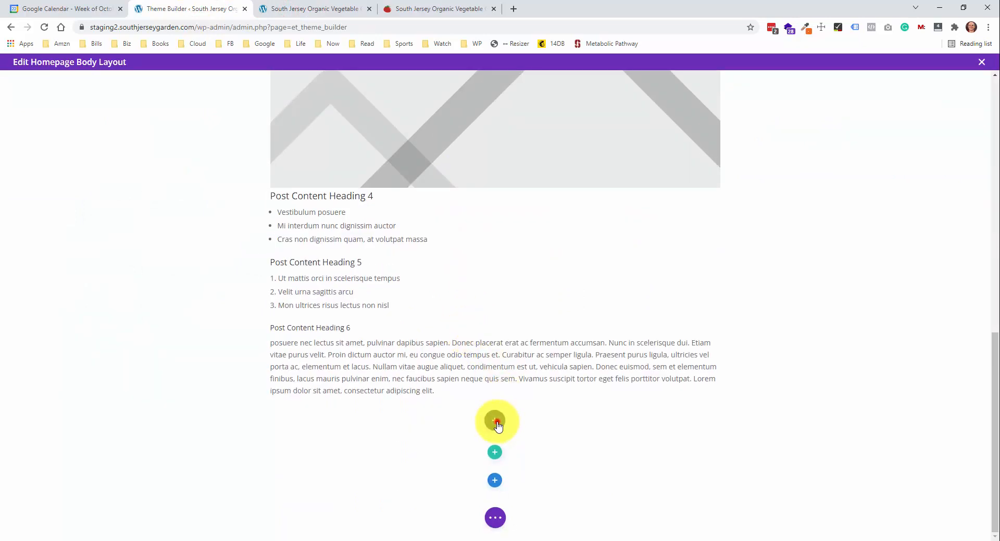
click(495, 422)
text(tit)
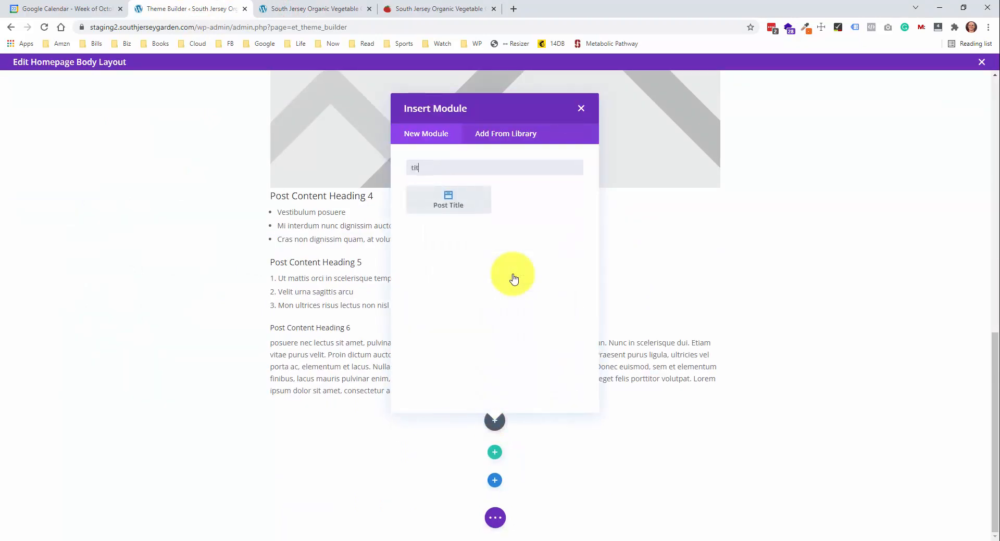
click(467, 202)
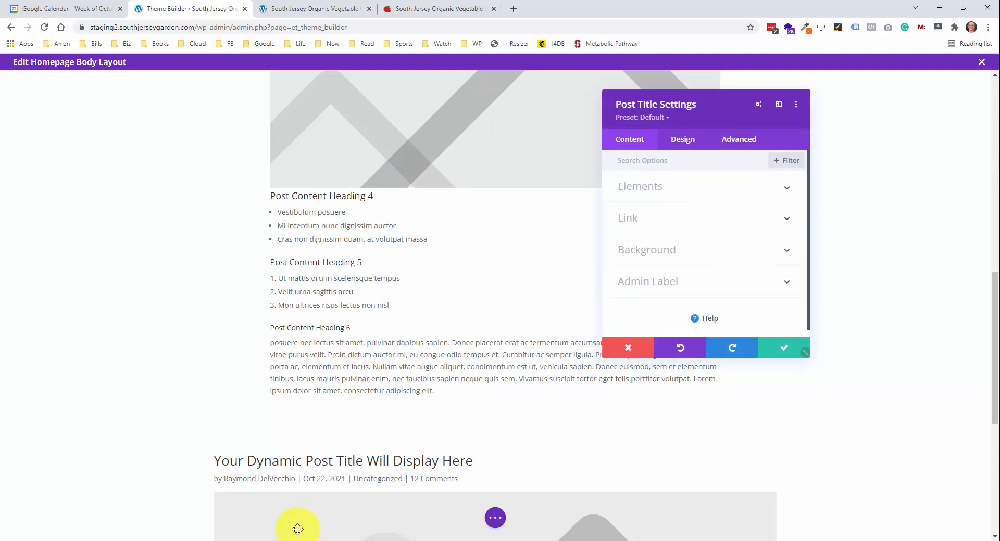
scroll(506, 451, down, 1)
scroll(507, 451, down, 1)
scroll(522, 439, up, 1)
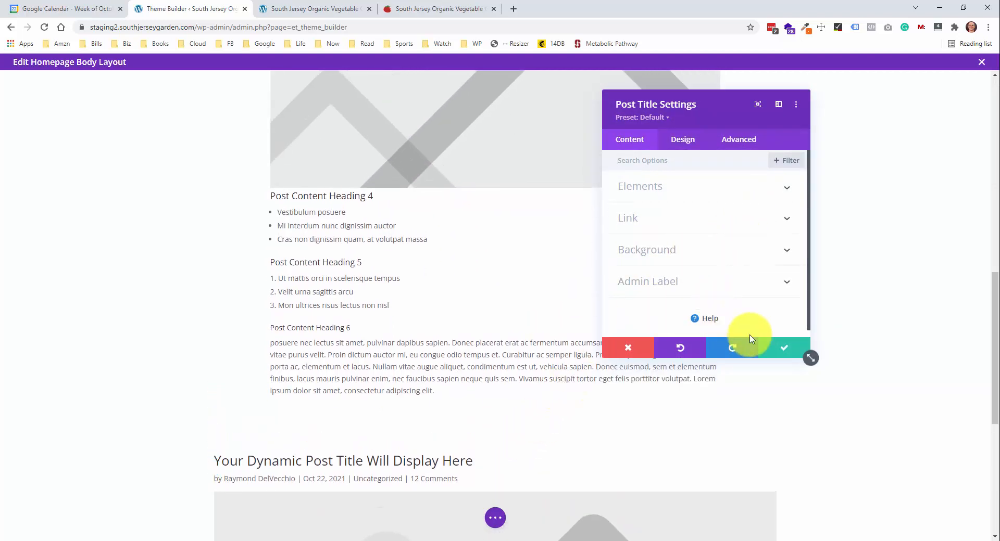
click(775, 350)
Move the Post Title module above the post content and turn off its Show Meta option
scroll(455, 359, down, 1)
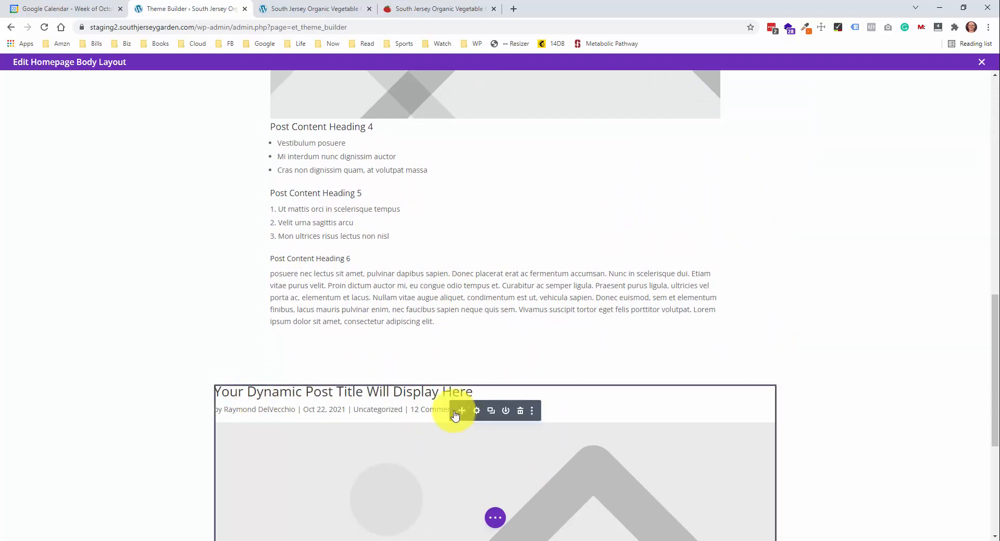
scroll(495, 205, up, 10)
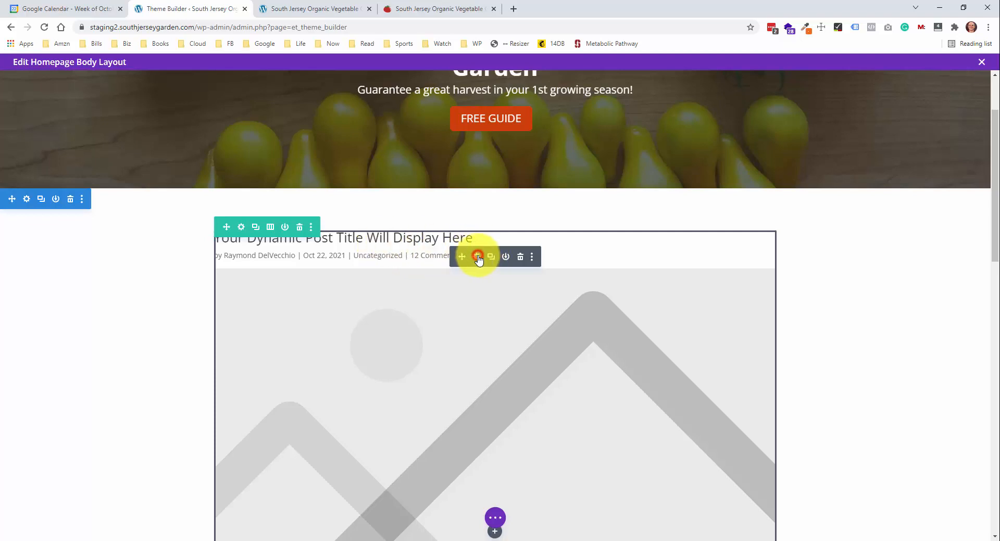
click(477, 257)
click(733, 191)
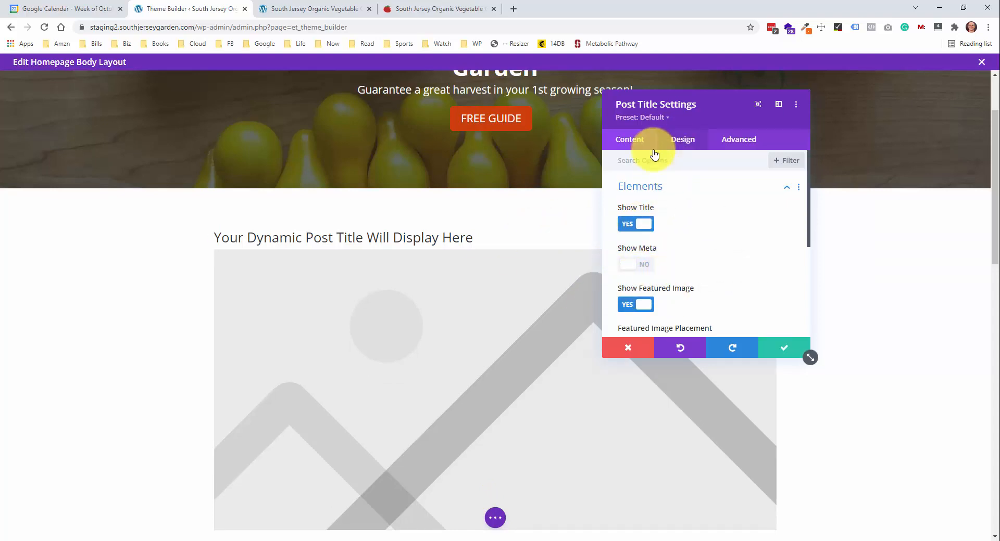
Compare the live site's headline and text below the hero with the staging homepage, then return to the homepage body layout
scroll(451, 192, down, 10)
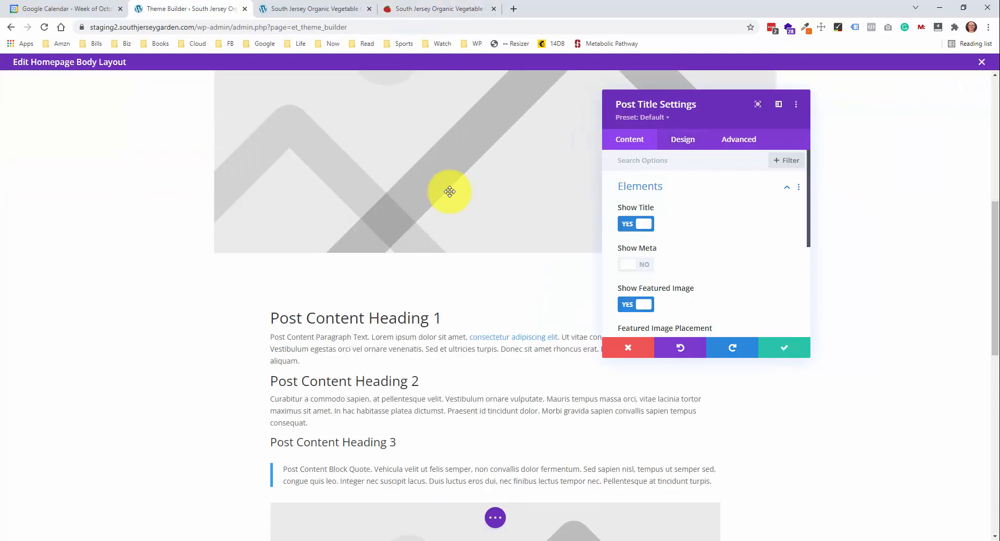
scroll(448, 156, up, 8)
click(446, 15)
scroll(473, 212, down, 9)
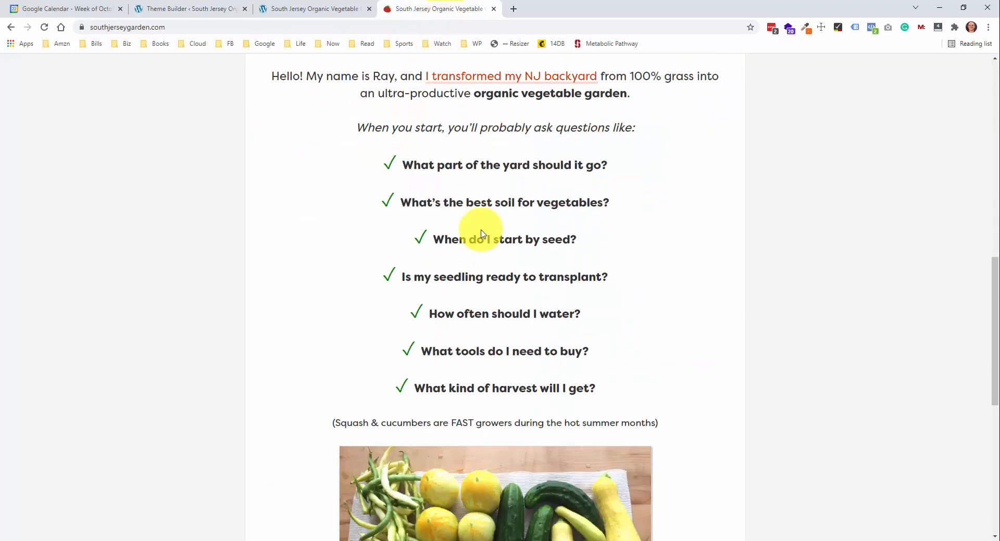
scroll(494, 263, up, 9)
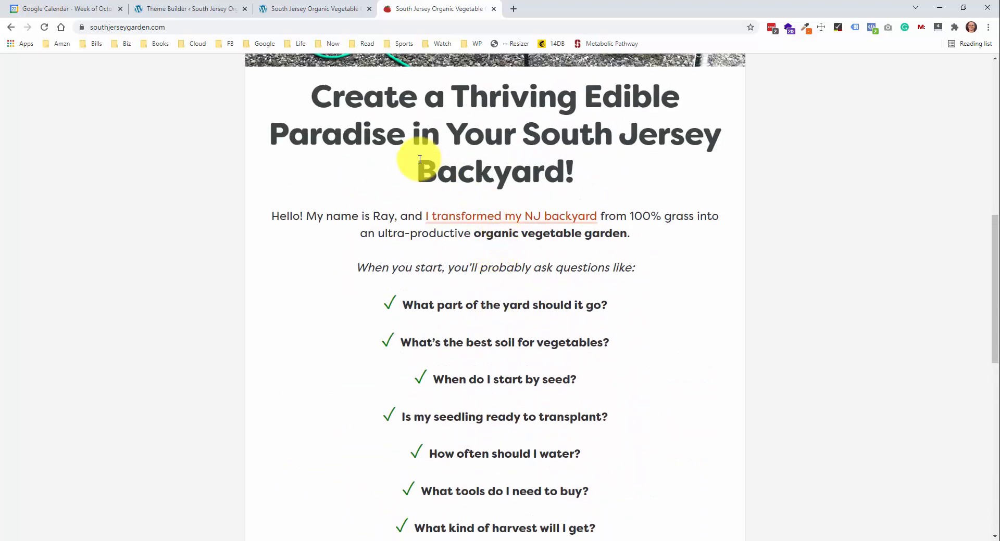
scroll(404, 156, up, 5)
click(325, 10)
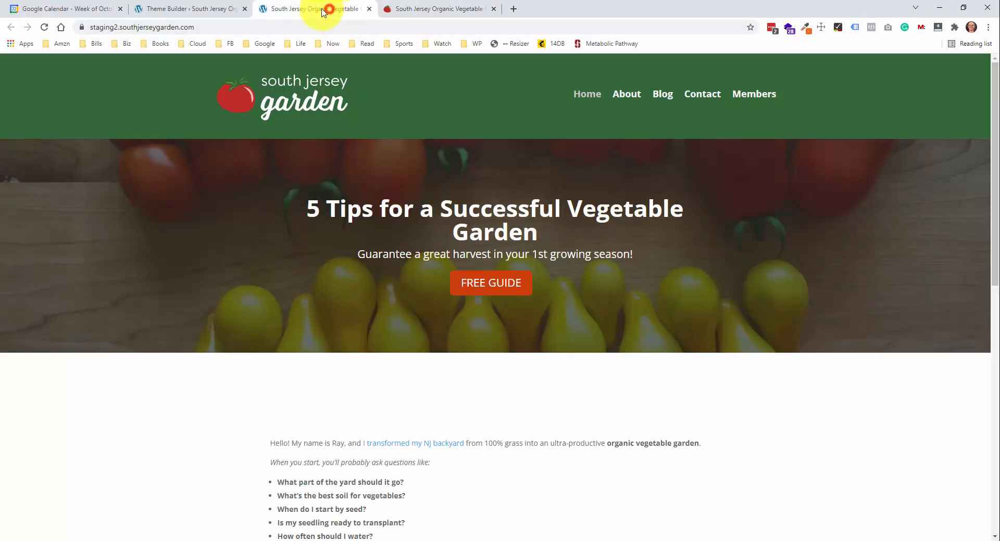
click(224, 16)
Center the title text of the Post Title module
click(682, 139)
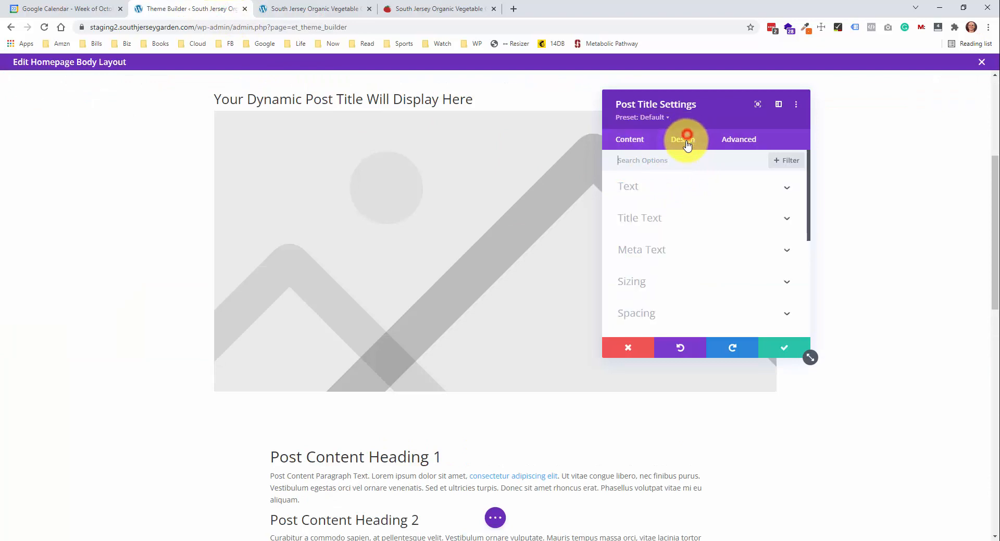
click(701, 194)
click(702, 193)
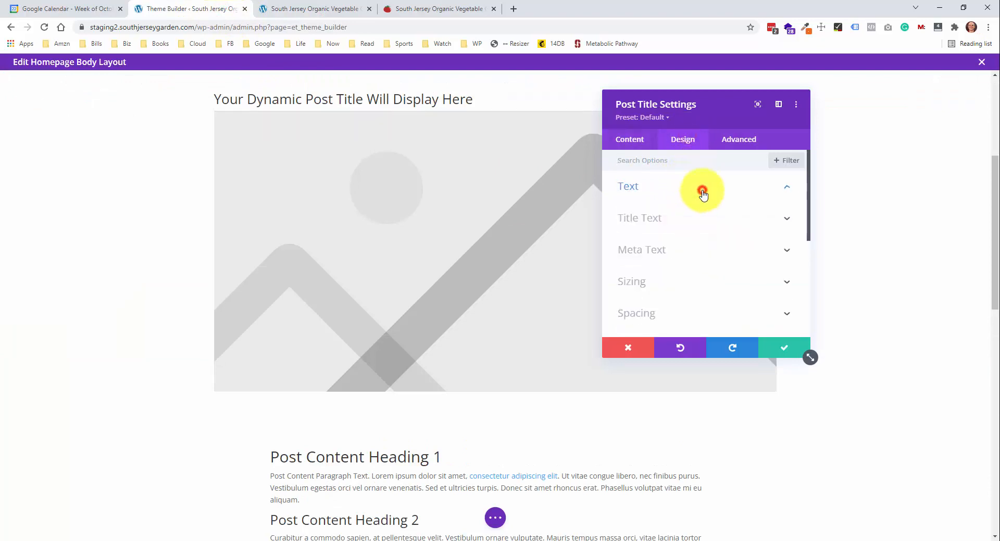
click(695, 220)
scroll(675, 235, down, 3)
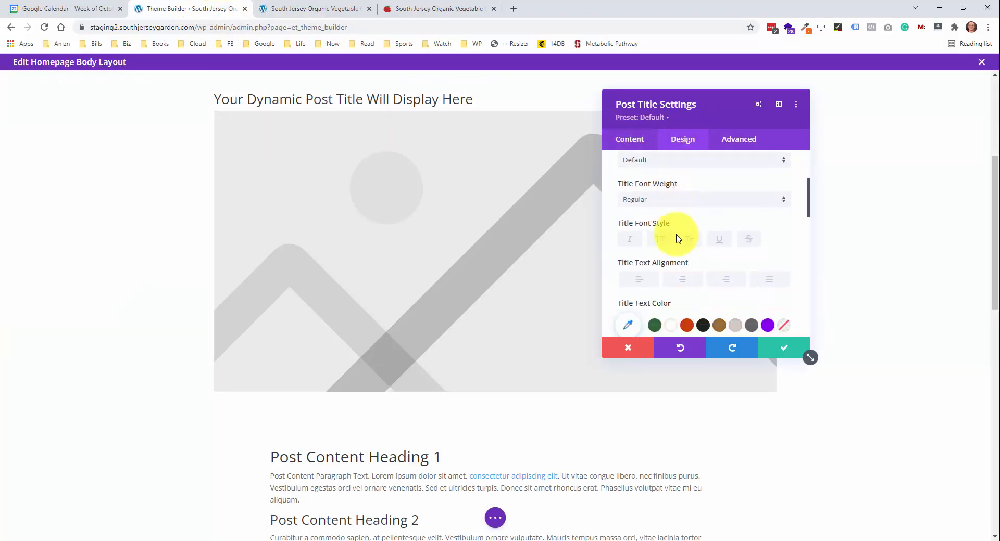
click(681, 223)
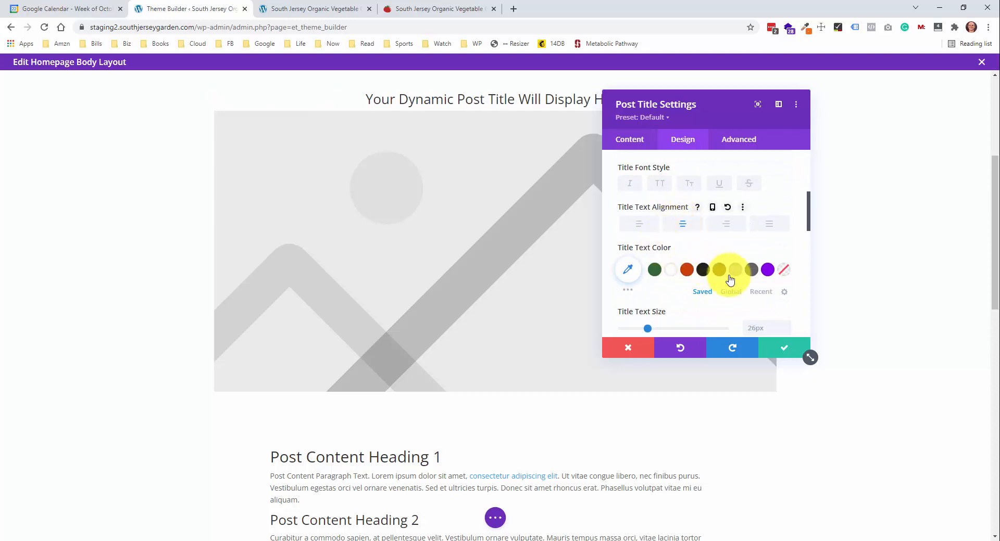
Set the Post Title module's title text size to 32px and save the module settings
scroll(695, 252, down, 1)
scroll(538, 252, up, 3)
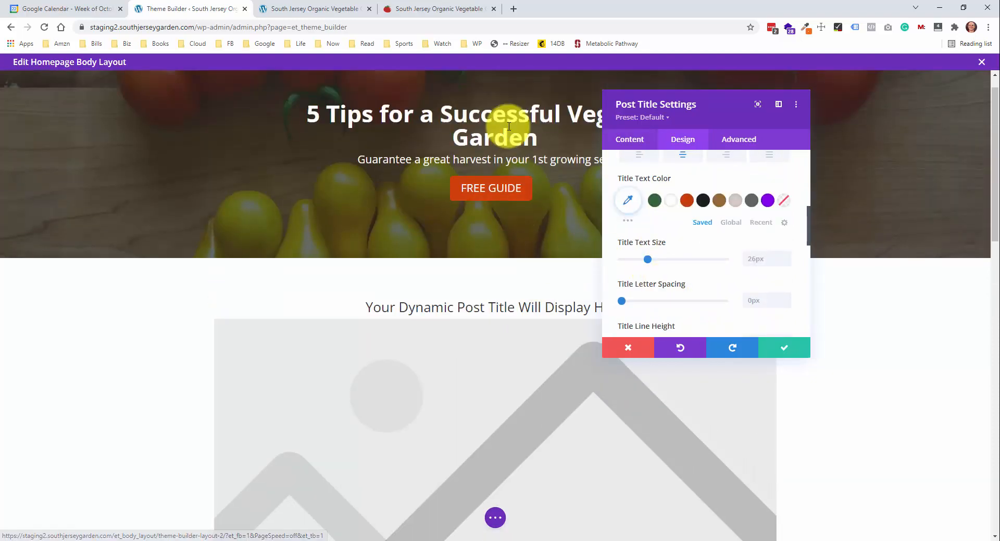
mouse_move(649, 259)
mouse_down()
mouse_move(667, 263)
mouse_move(655, 263)
mouse_up()
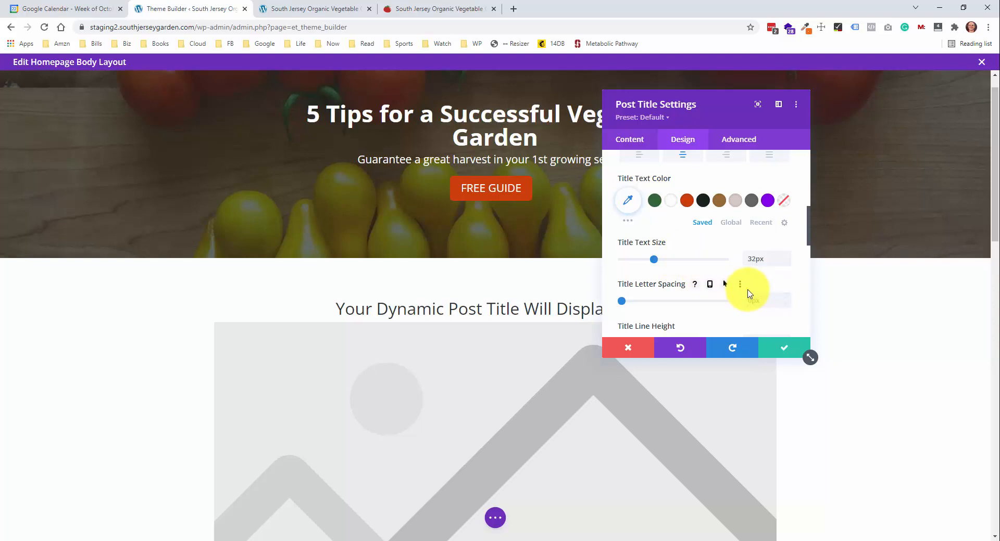
scroll(747, 294, down, 3)
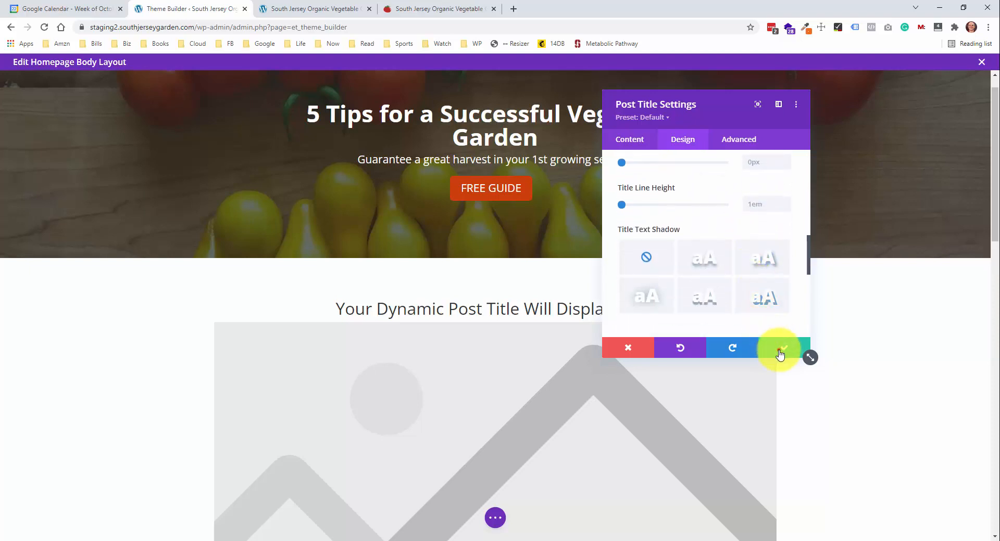
click(780, 350)
Save the homepage body layout and reload the staging homepage
scroll(511, 446, down, 15)
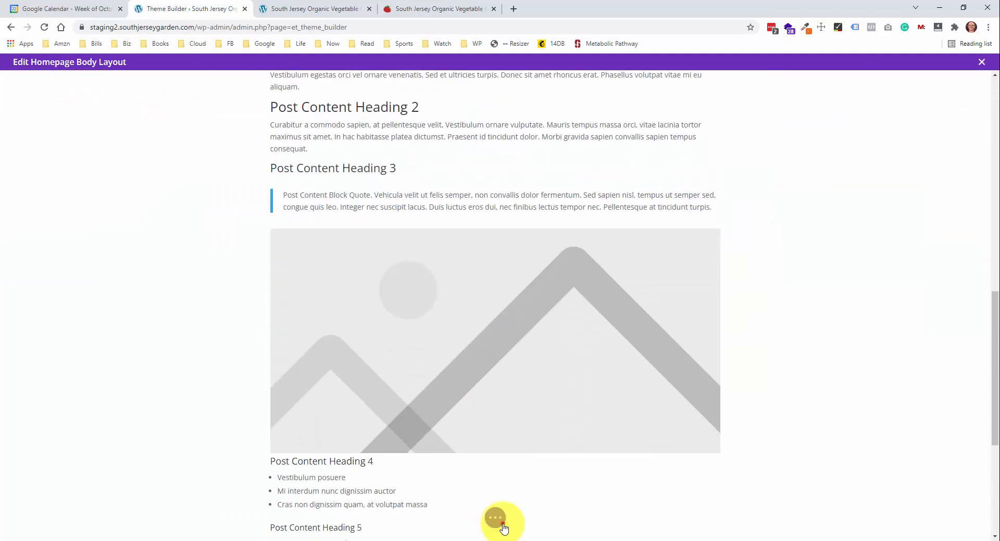
click(500, 523)
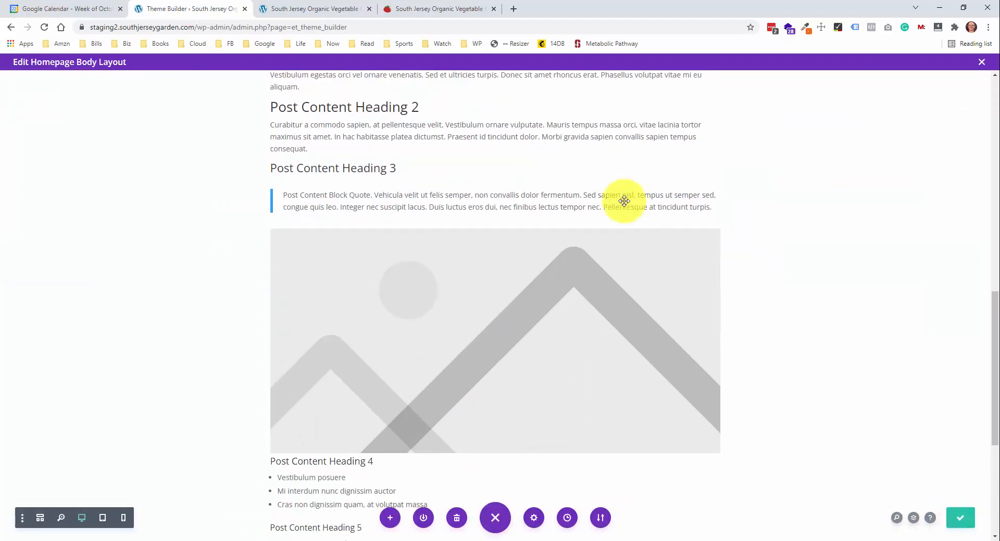
click(425, 10)
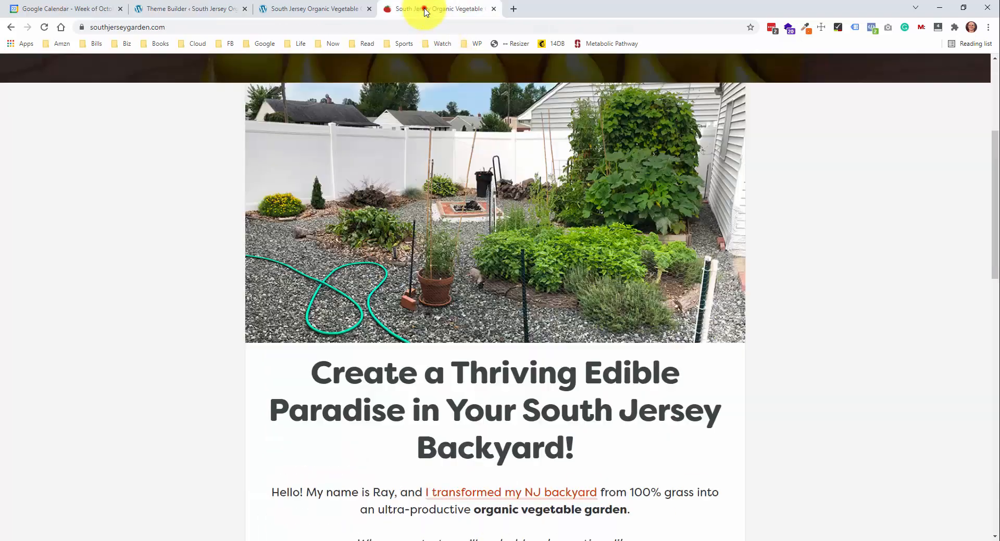
click(316, 9)
right_click(179, 276)
click(228, 307)
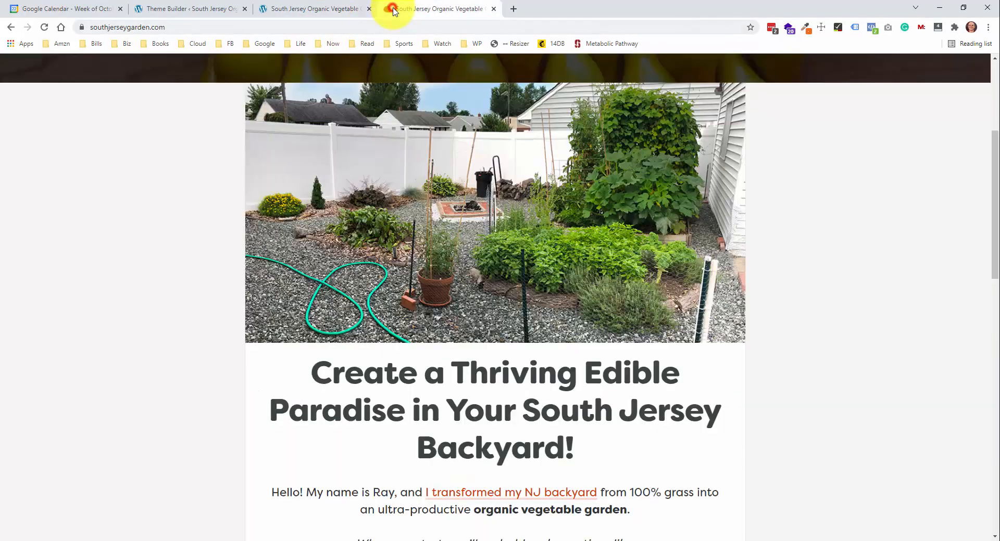
Compare the page title and featured image below the hero on the live site and the staging homepage
click(392, 9)
scroll(453, 202, up, 2)
scroll(453, 208, down, 1)
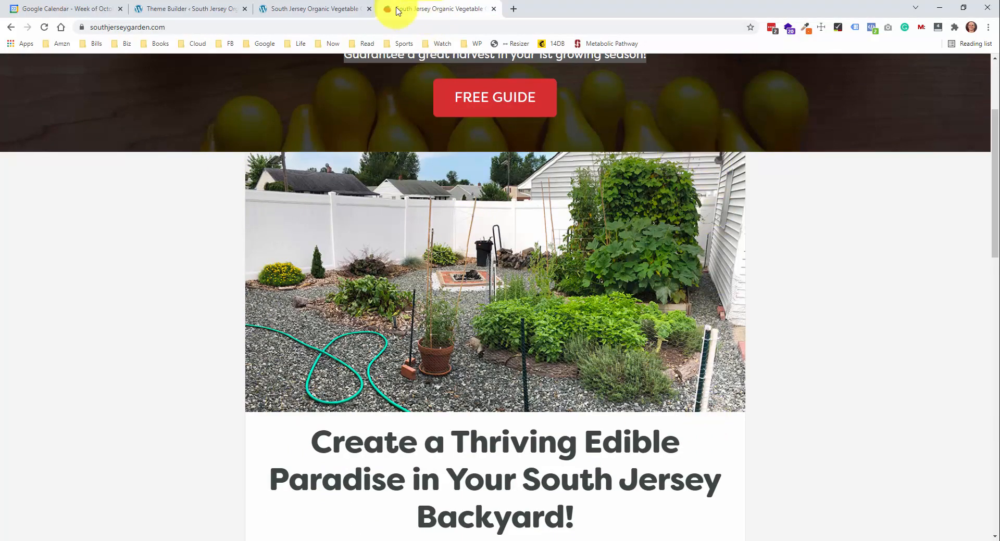
click(331, 8)
scroll(487, 241, down, 5)
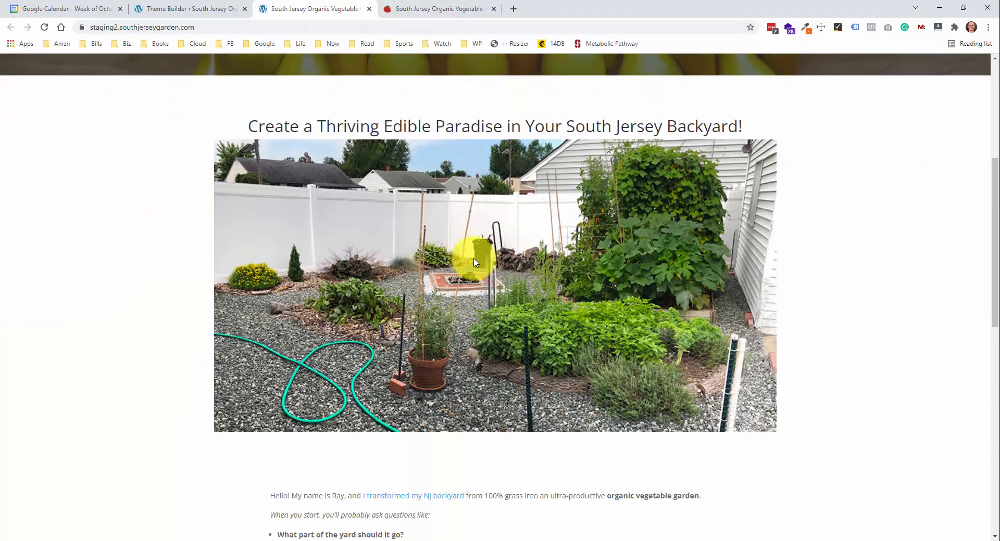
scroll(469, 255, down, 3)
scroll(268, 139, up, 3)
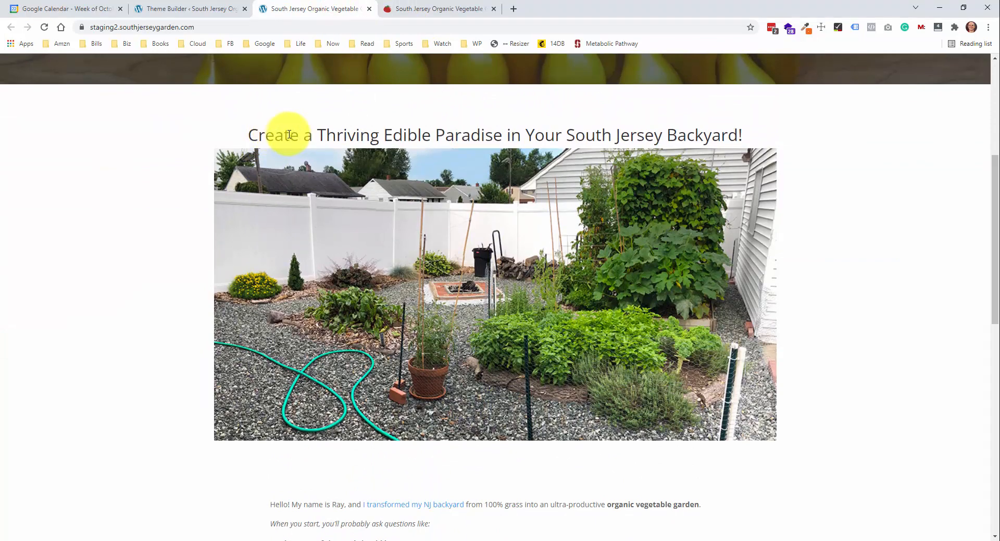
In the homepage body layout, set the Post Title module's title font weight to Bold and save the module settings
click(202, 8)
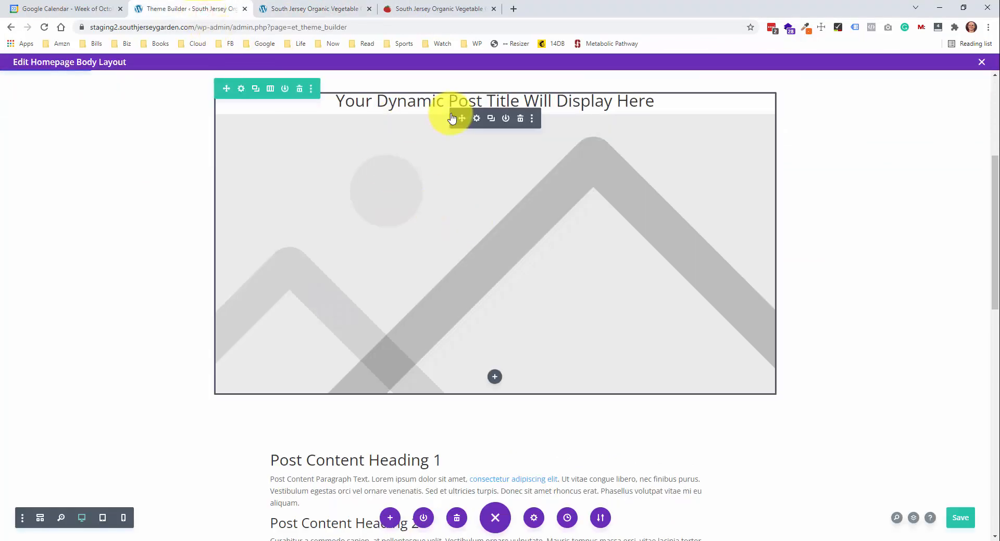
click(474, 119)
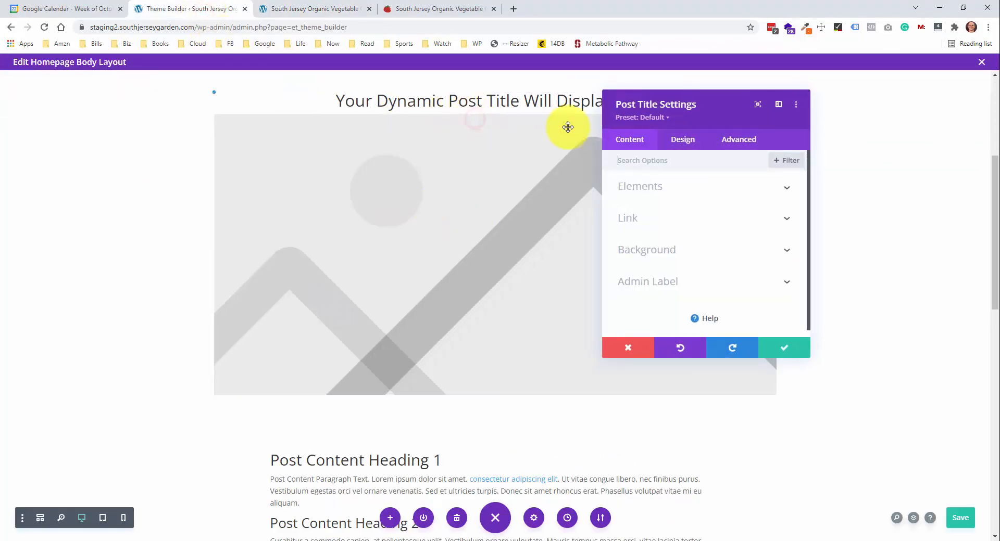
click(683, 137)
click(727, 216)
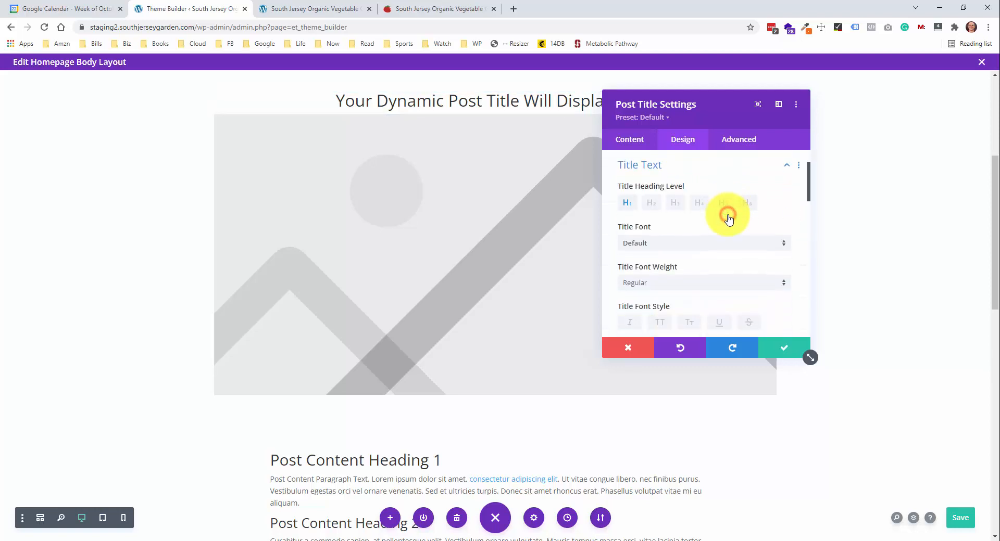
scroll(724, 229, down, 3)
scroll(677, 281, down, 5)
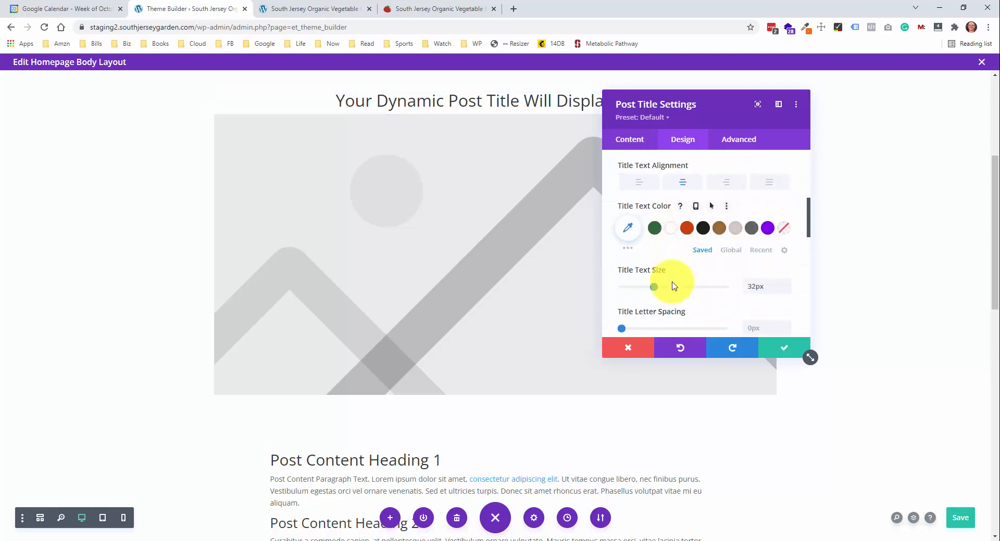
scroll(675, 278, up, 5)
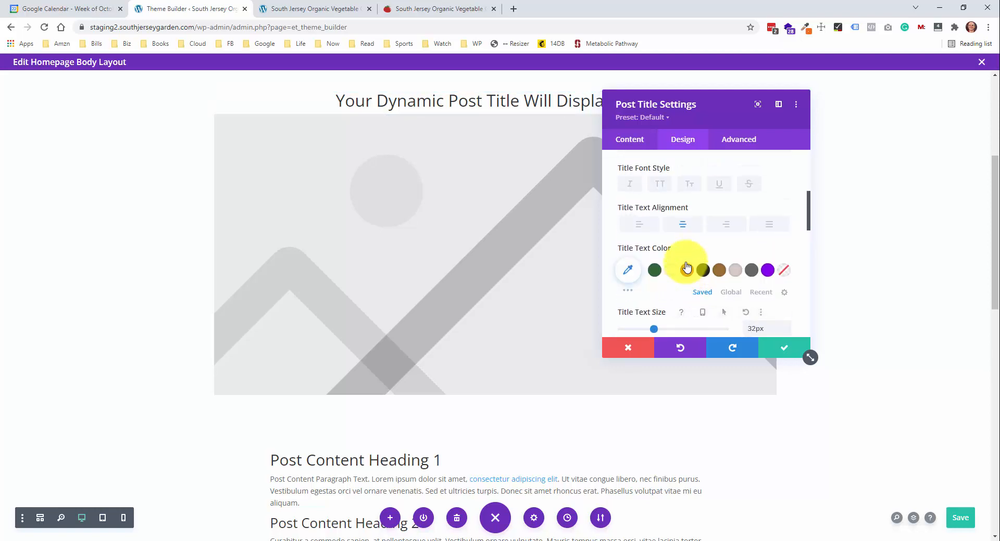
click(686, 211)
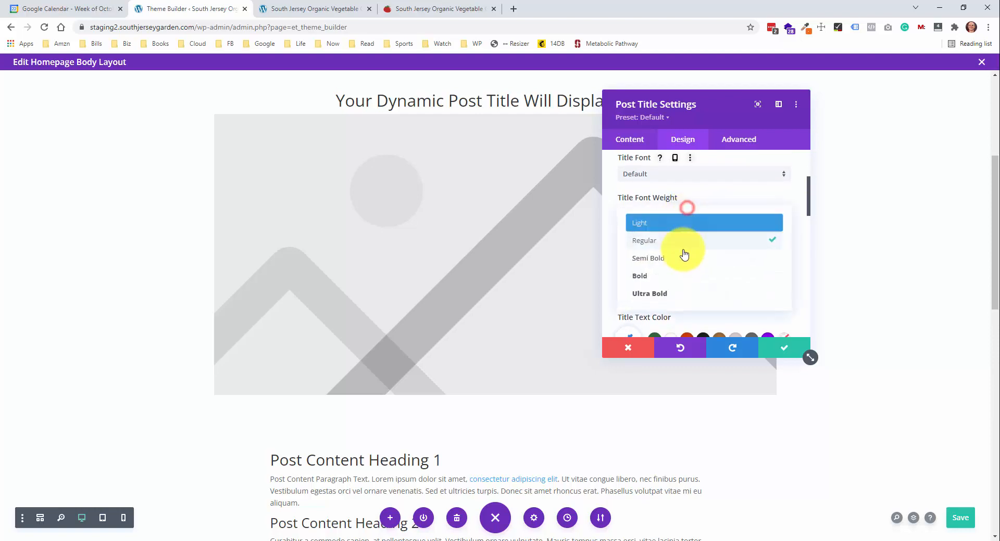
click(672, 281)
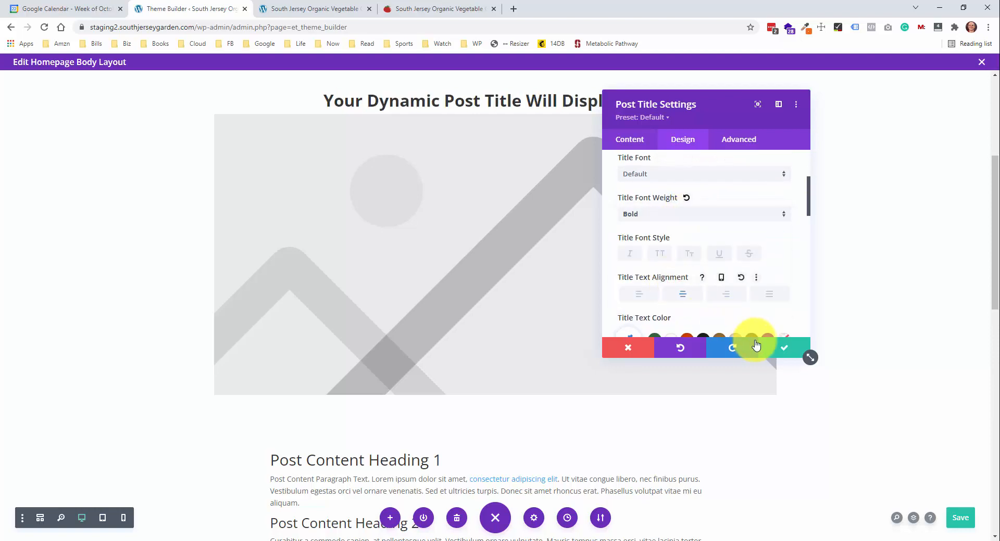
click(775, 348)
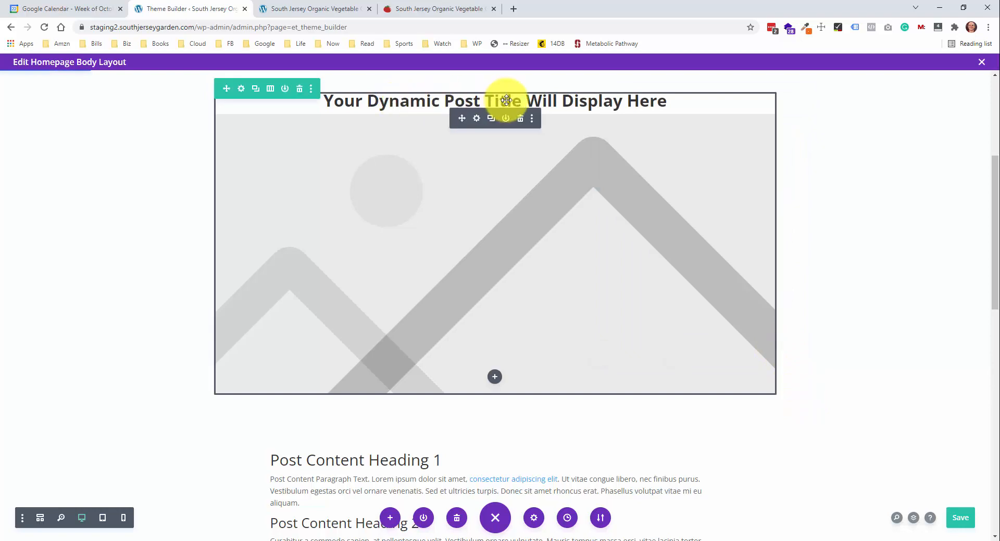
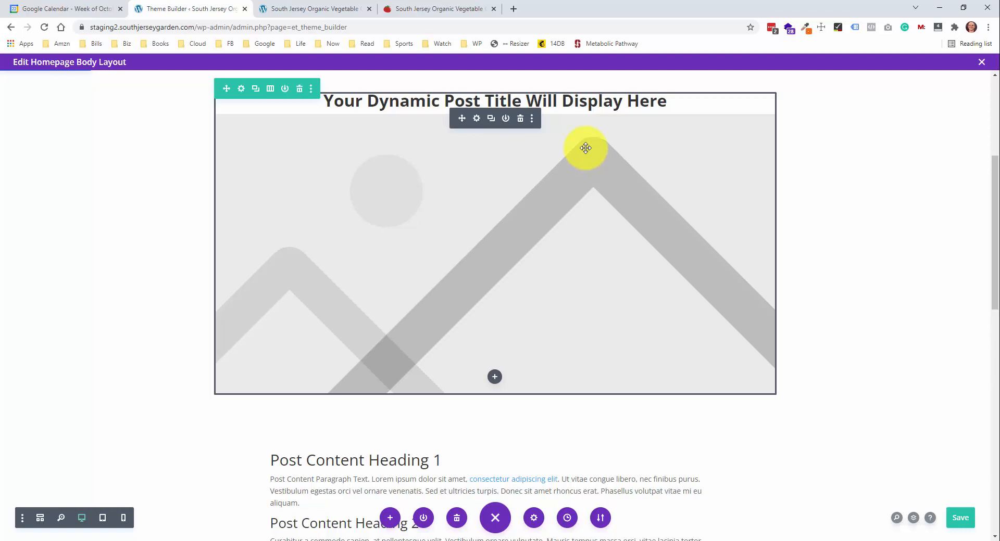
Save the homepage body layout, then reload the staging homepage and check the bold page title and the content below it
click(960, 518)
click(329, 12)
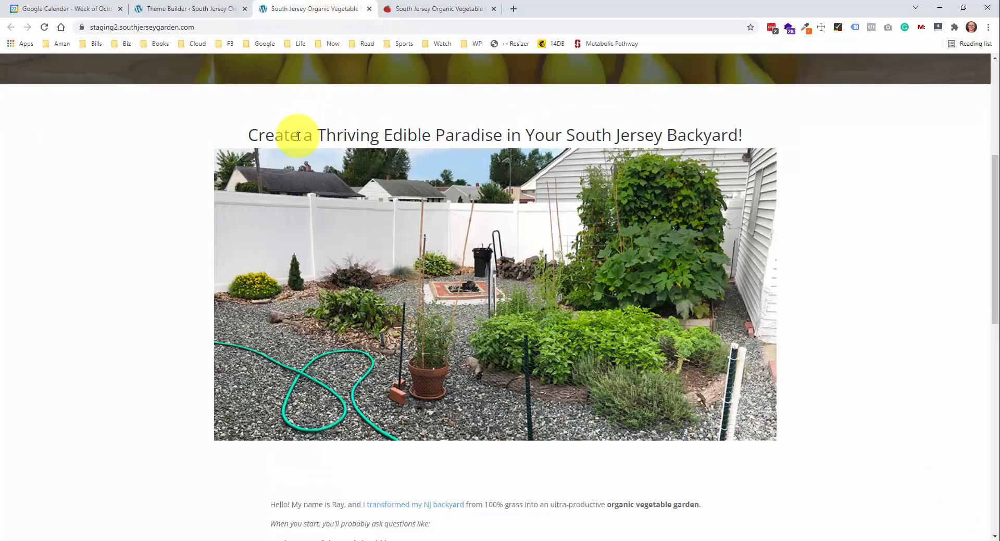
right_click(91, 148)
click(145, 181)
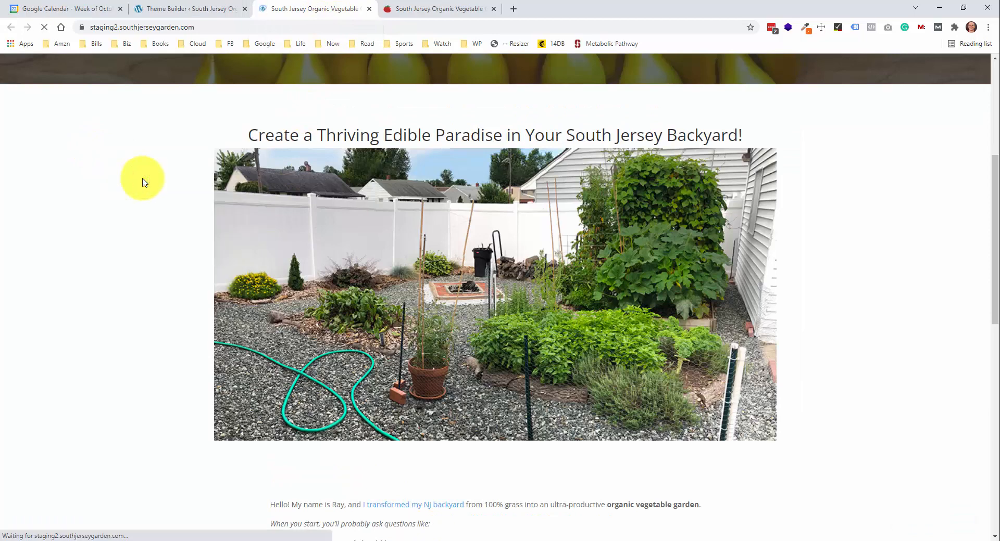
scroll(145, 180, up, 5)
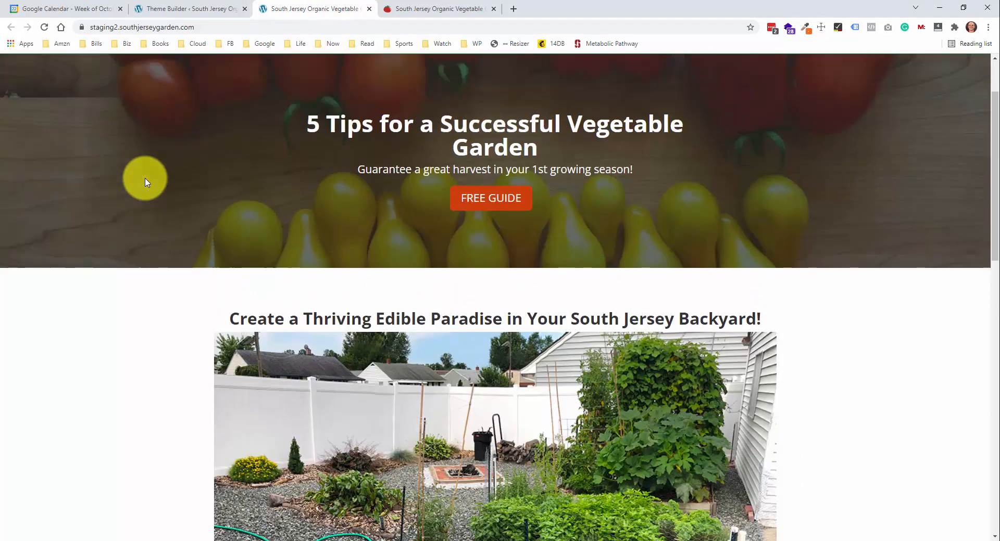
scroll(408, 307, down, 8)
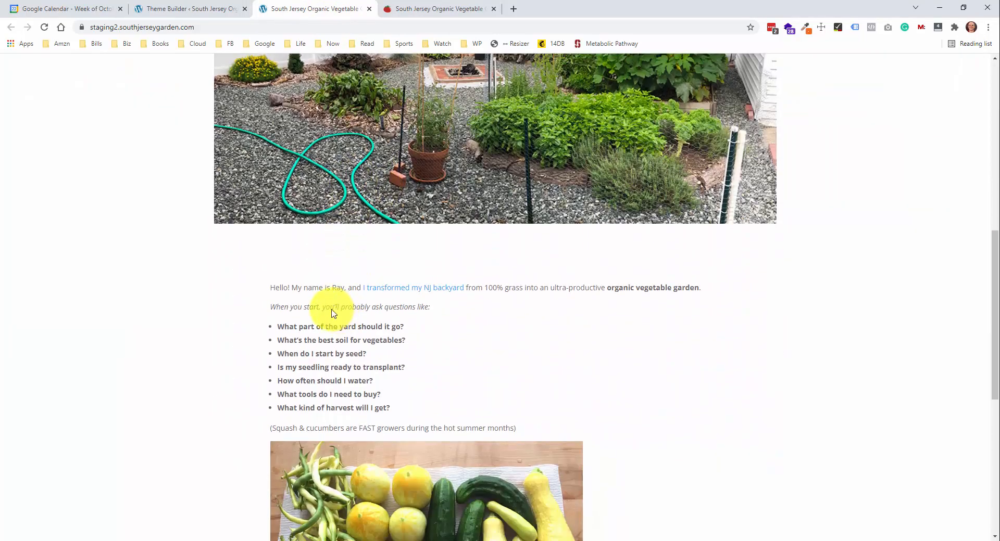
scroll(330, 250, up, 4)
Close the homepage body layout and save the Theme Builder changes
click(199, 10)
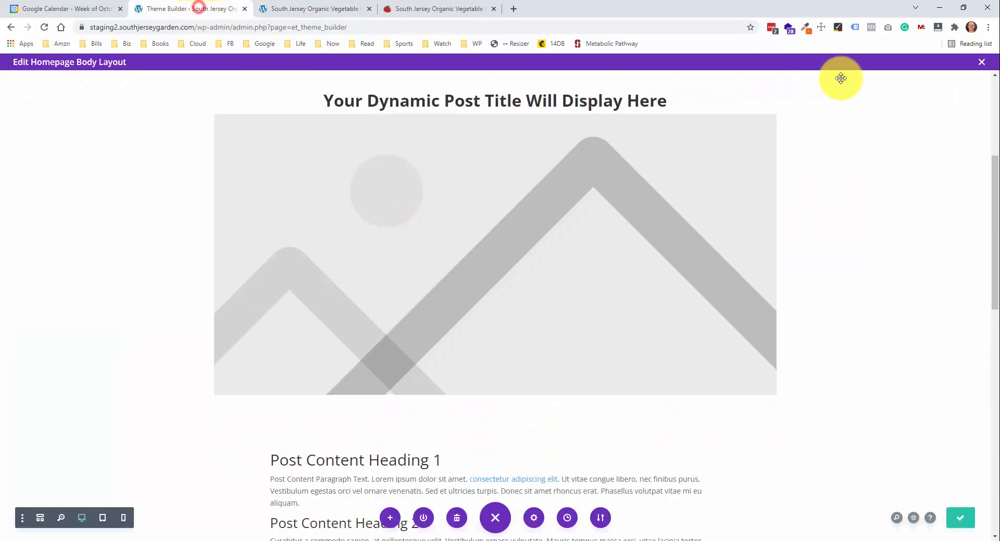
click(985, 63)
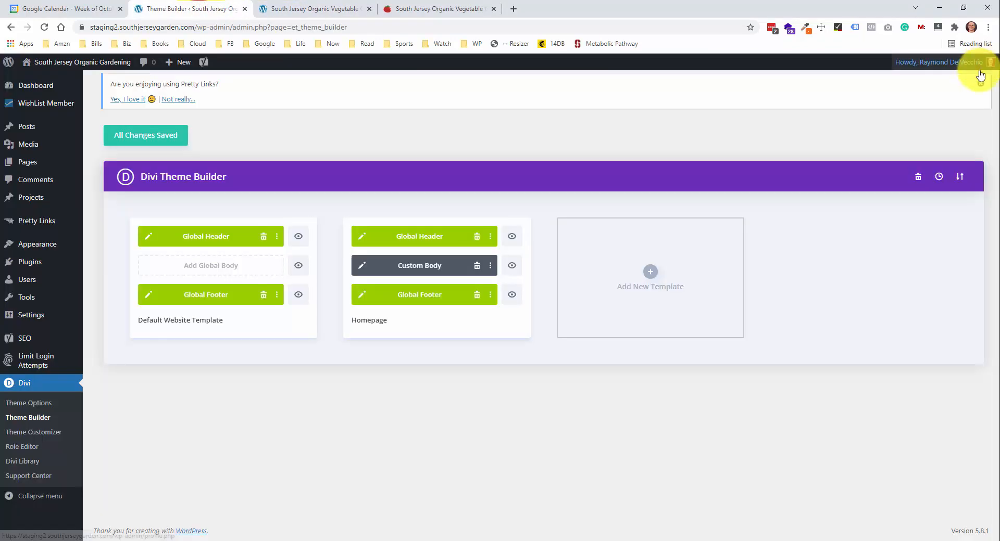
click(153, 137)
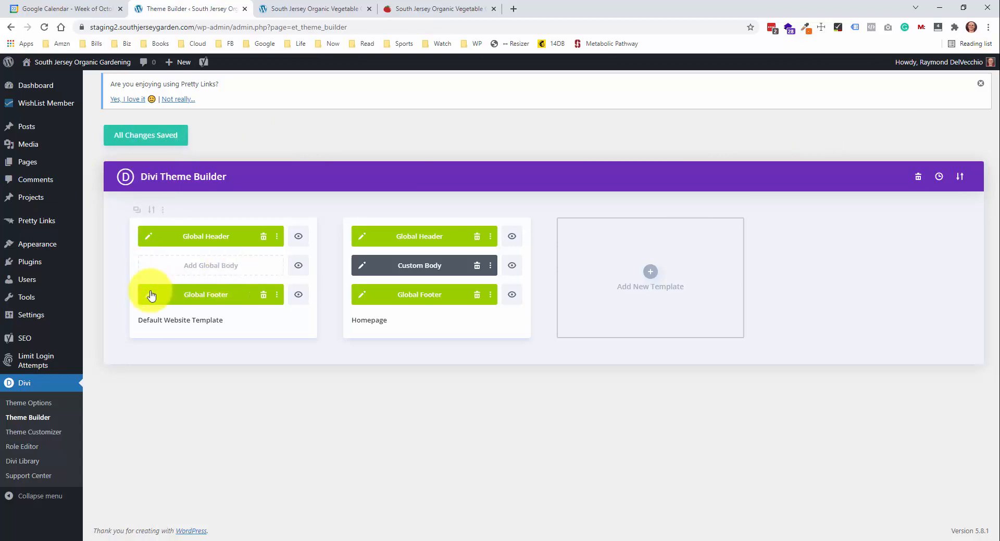
Open the general typography settings in the Theme Customizer and set the body text size to 16
mouse_move(72, 250)
click(114, 263)
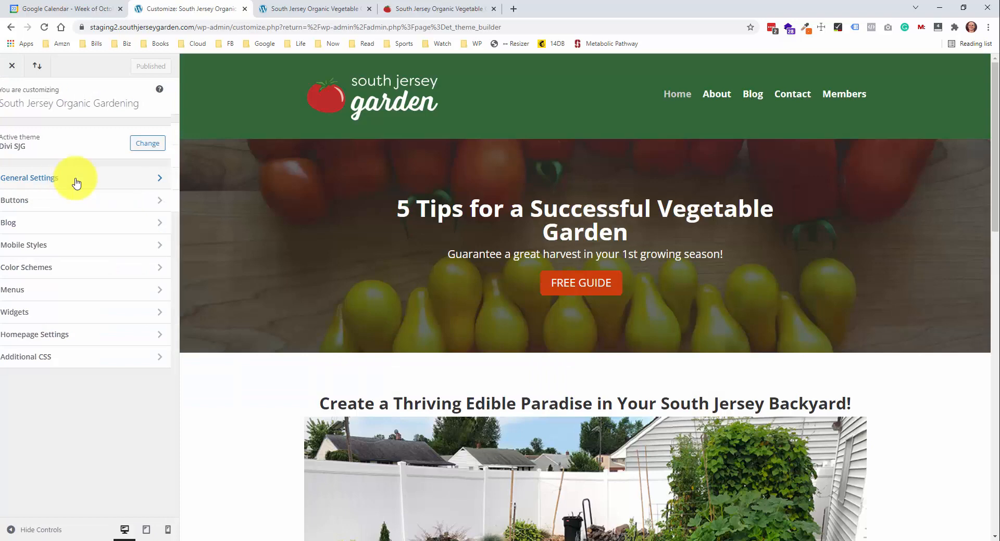
click(78, 179)
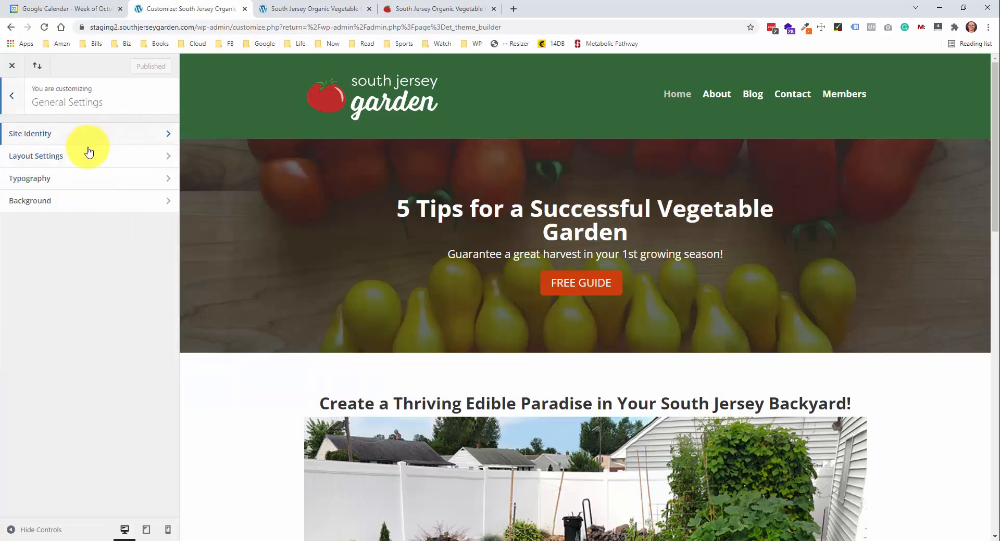
click(78, 179)
scroll(375, 223, down, 9)
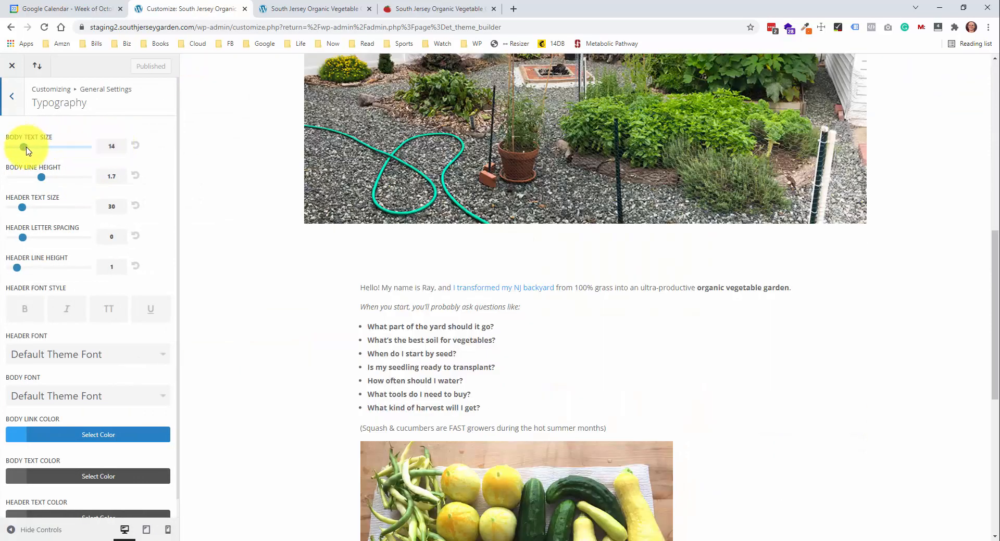
drag(26, 150, 32, 150)
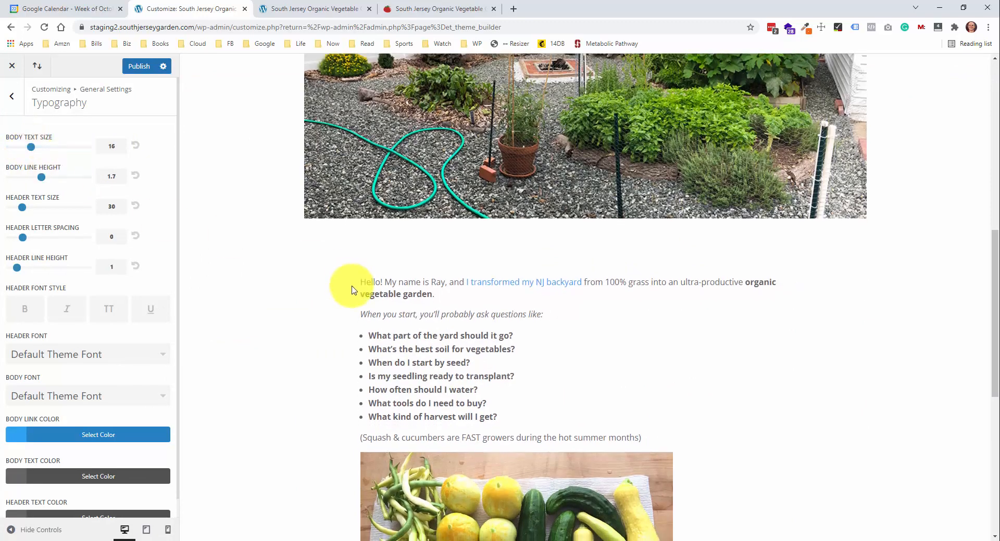
scroll(349, 290, down, 8)
scroll(335, 290, up, 7)
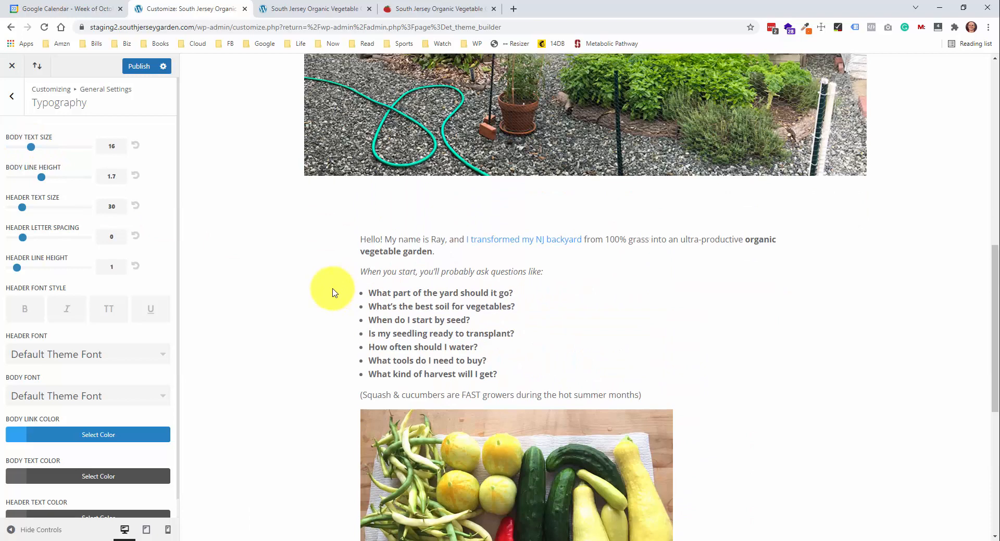
Set the header text size to 32 in the typography settings
scroll(332, 293, up, 10)
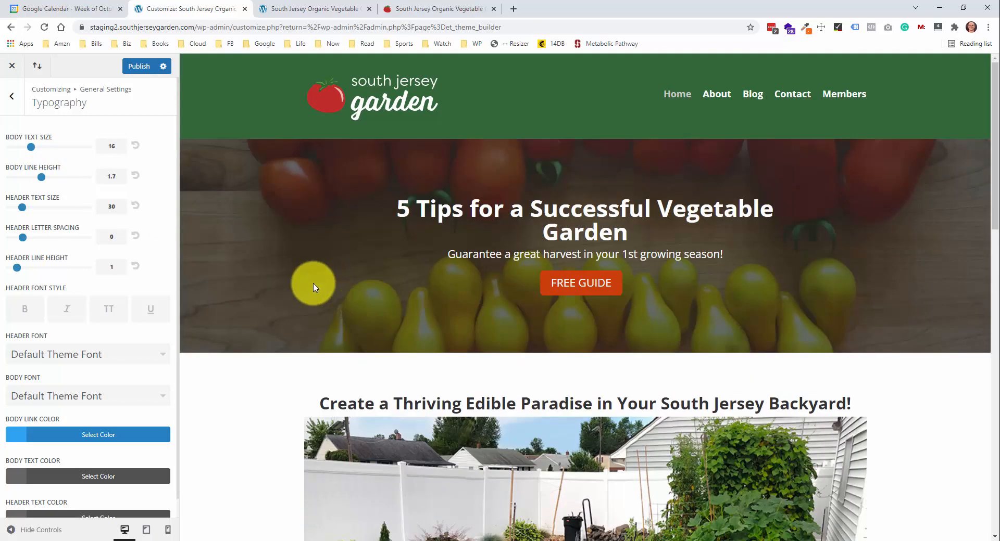
drag(24, 208, 27, 207)
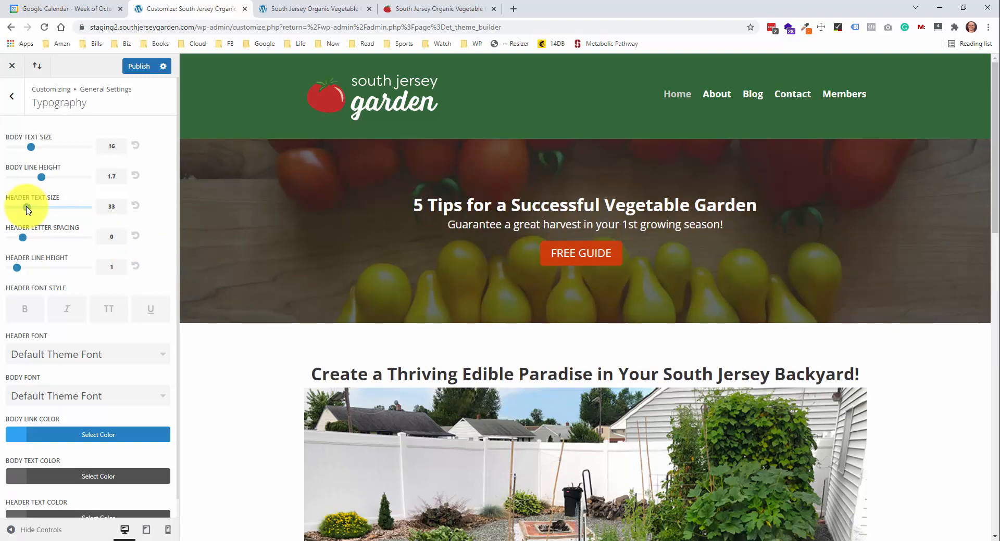
drag(26, 208, 26, 207)
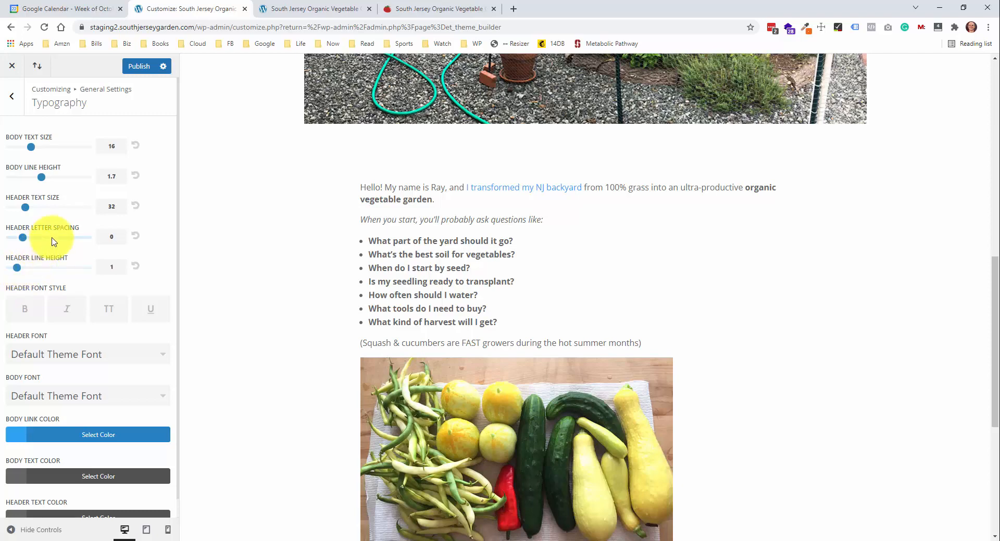
Try a header line height of 1.8 and check its effect on the homepage headings
scroll(338, 246, up, 10)
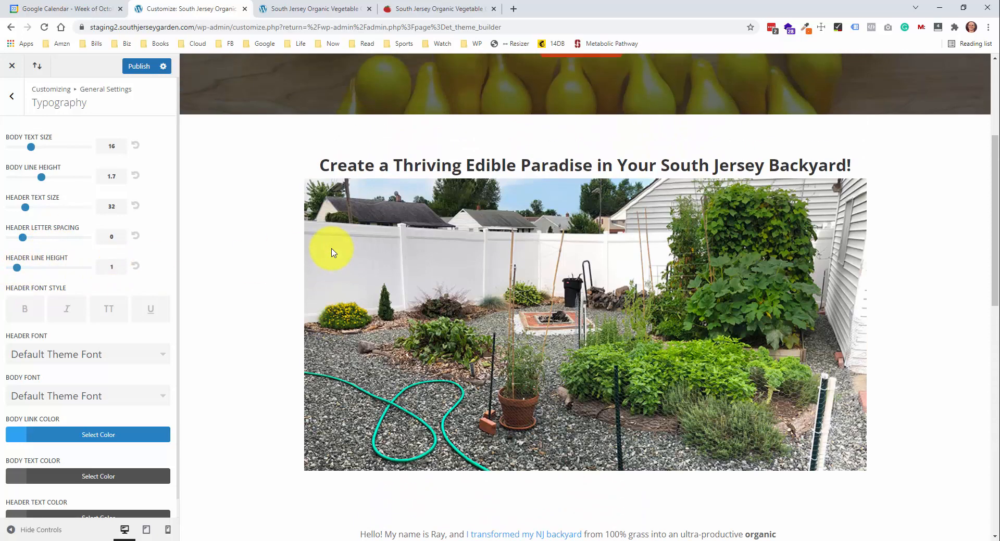
scroll(324, 253, up, 2)
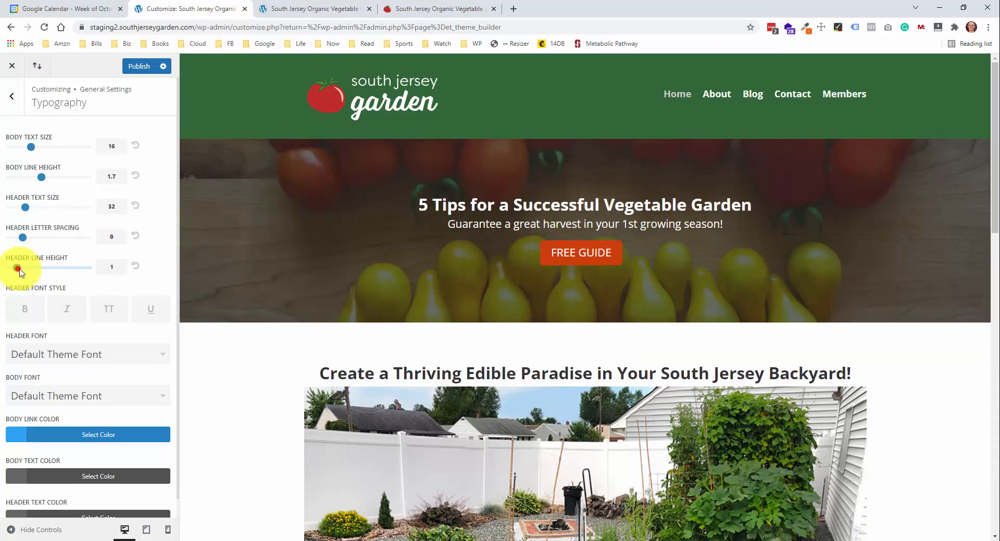
drag(19, 269, 44, 267)
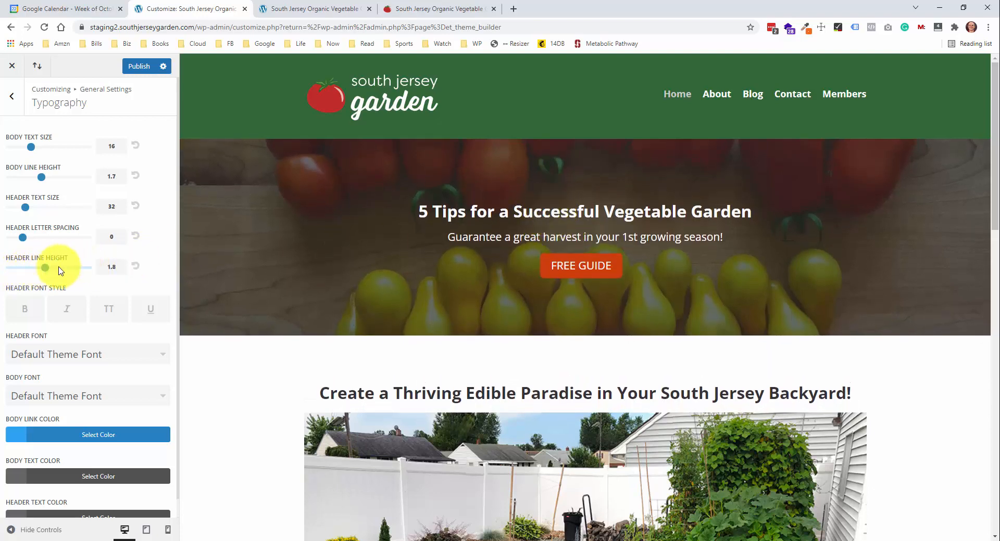
scroll(416, 276, down, 3)
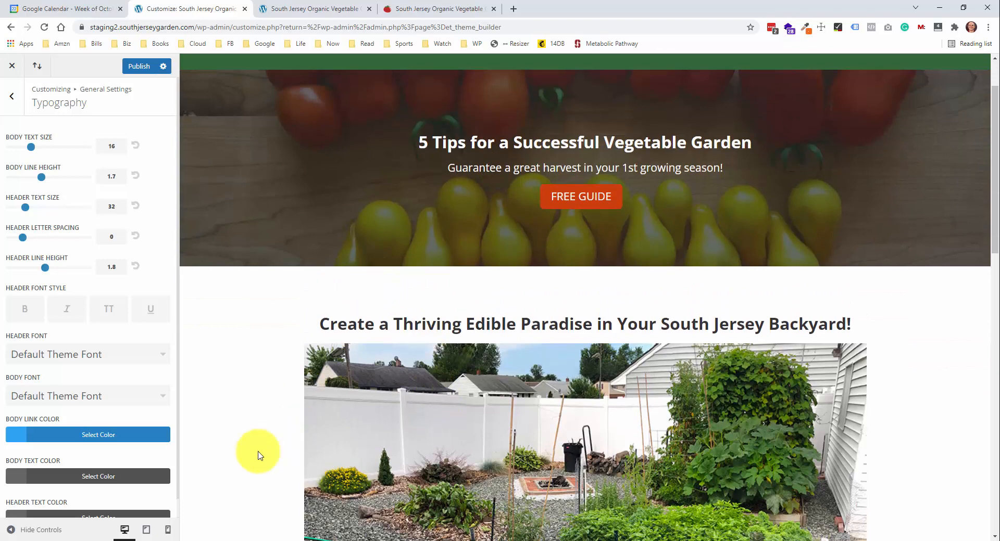
Switch the preview to tablet size and set the header line height to 1.3
click(147, 530)
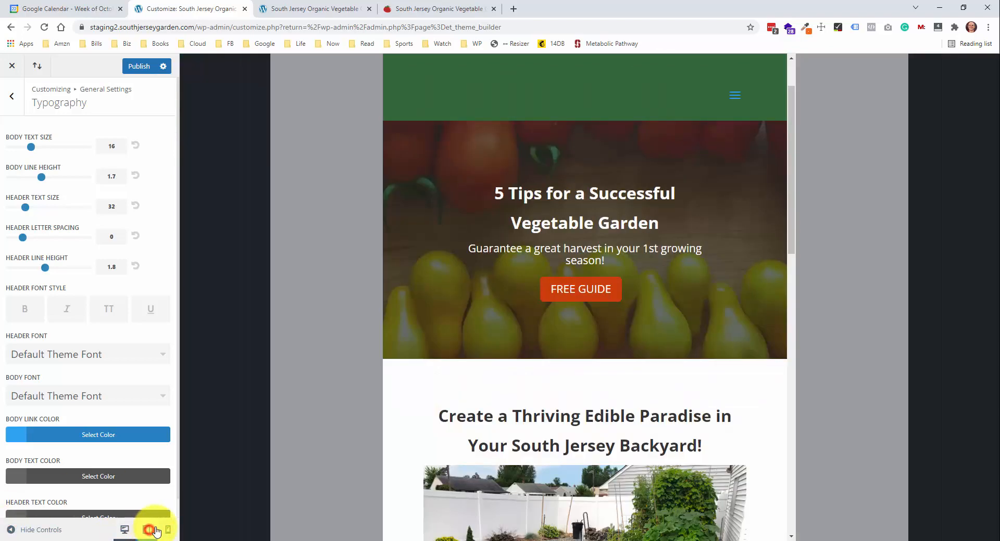
scroll(475, 396, down, 5)
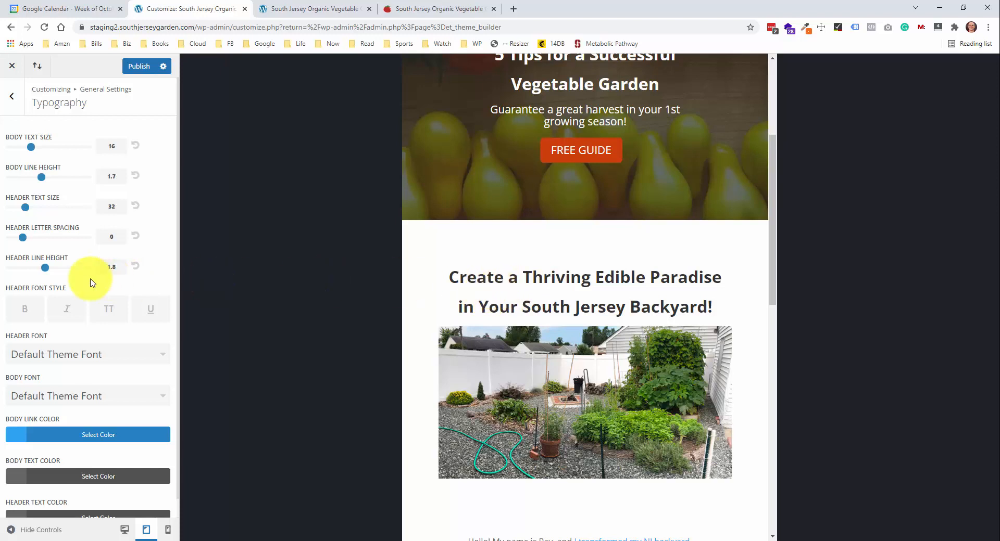
drag(45, 267, 17, 269)
drag(713, 267, 460, 248)
click(460, 248)
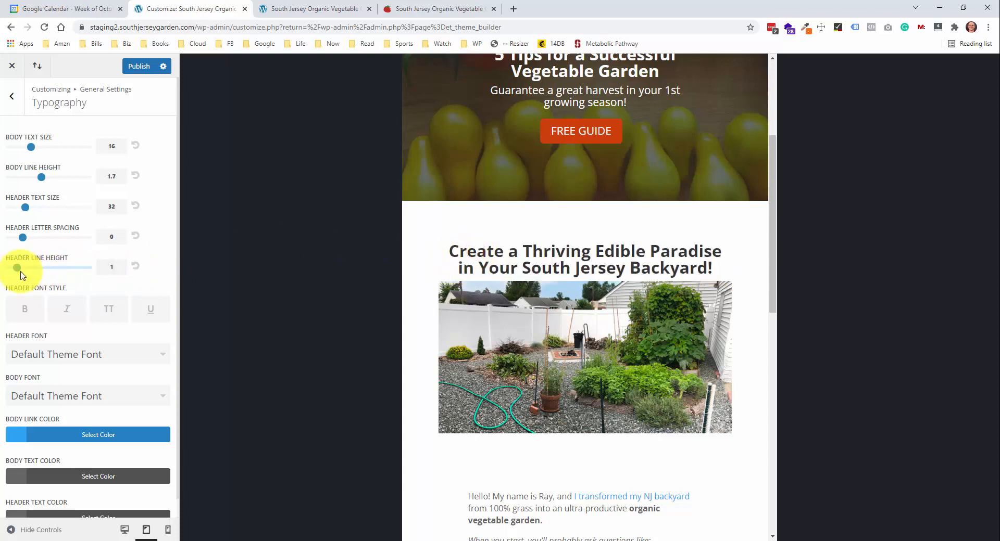
drag(20, 272, 29, 272)
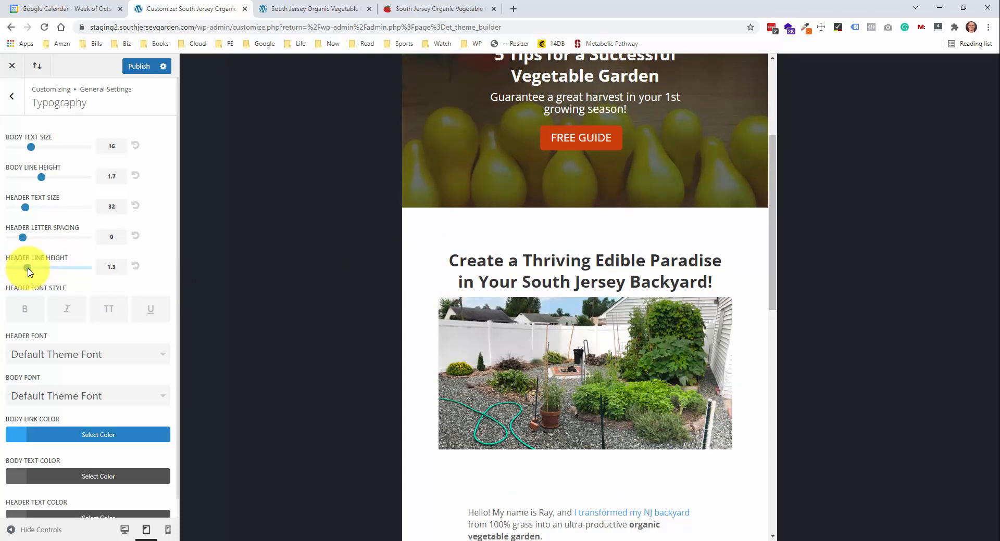
drag(29, 270, 30, 271)
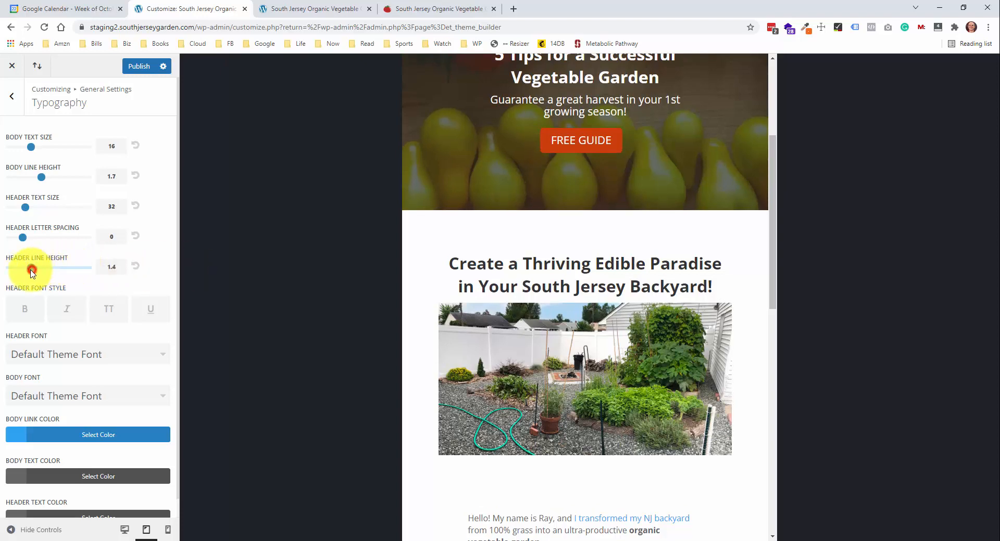
drag(31, 271, 27, 268)
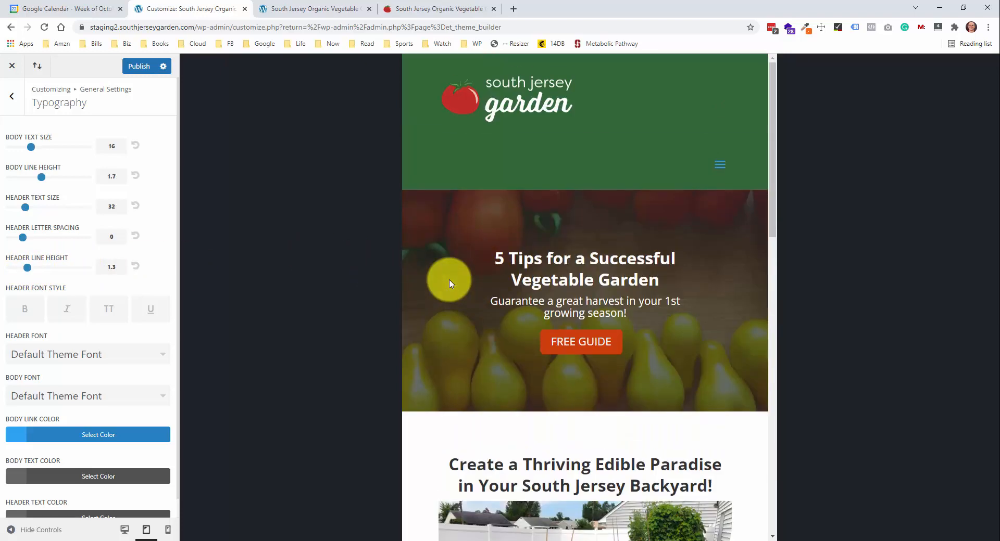
Make the header font style bold and check the expanded navigation menu in the tablet preview
click(32, 310)
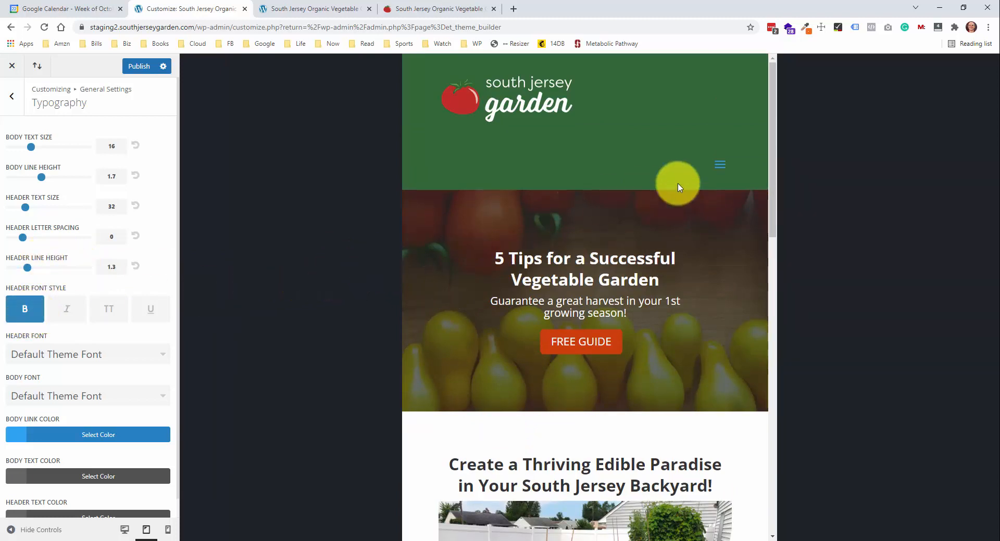
click(719, 164)
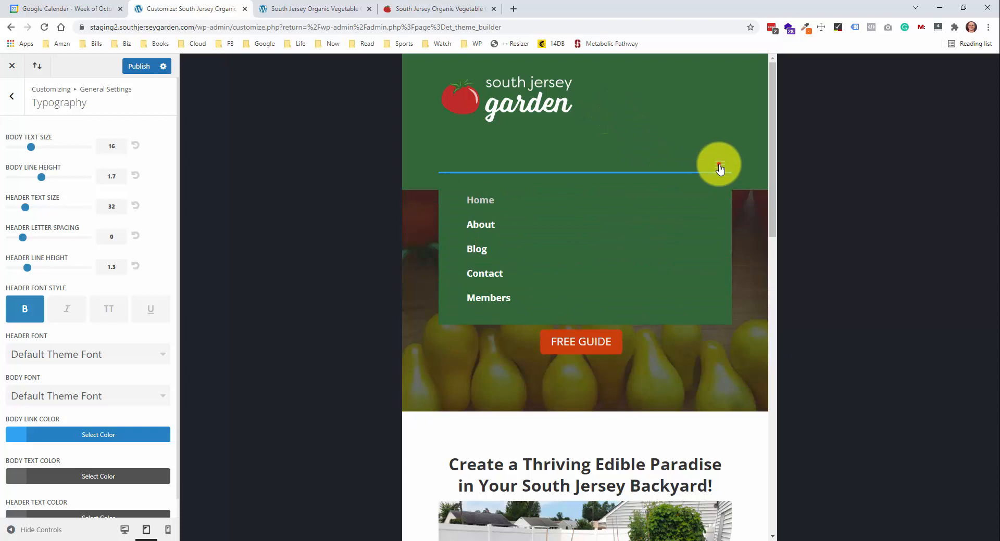
click(719, 166)
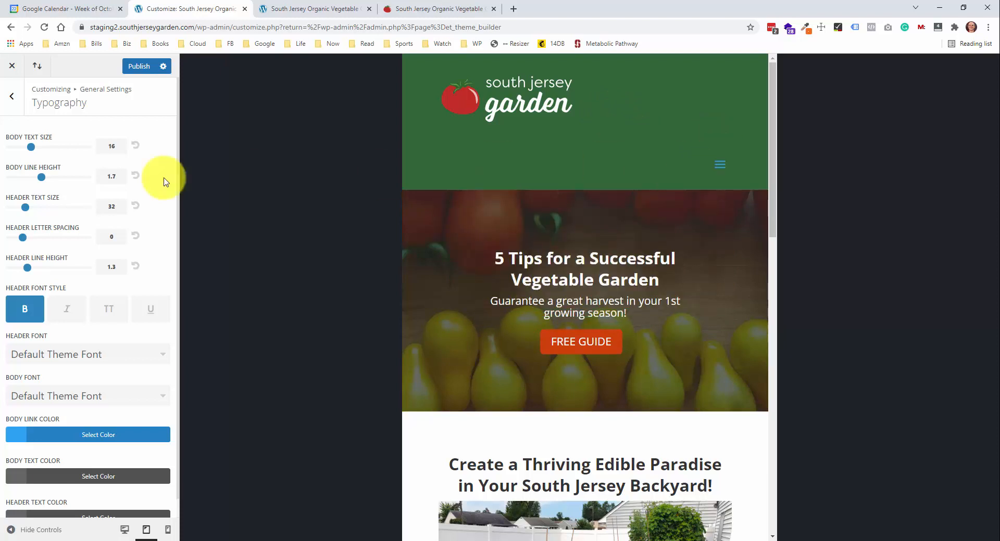
Set the body link color to the orange-red palette color #cc3f0c and look over the tablet preview
scroll(156, 219, down, 1)
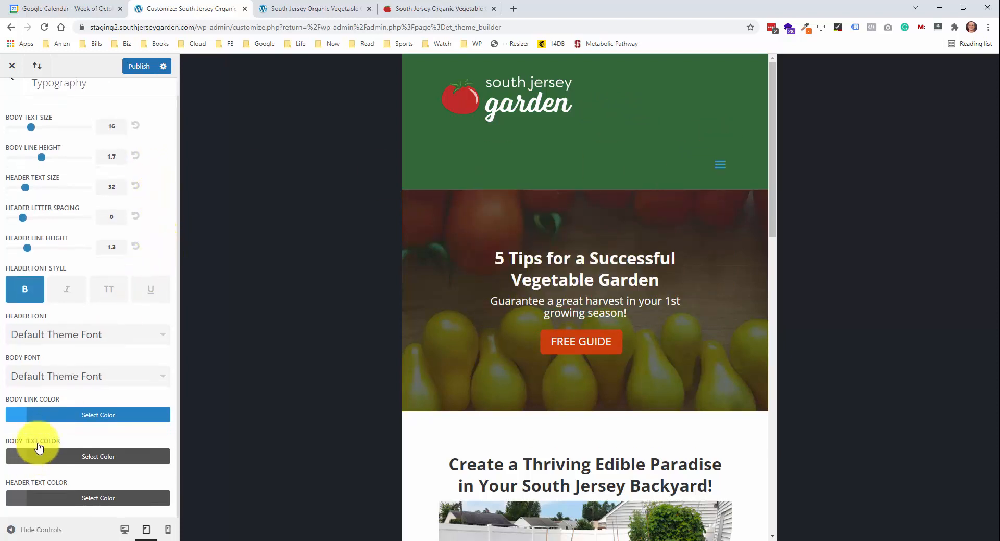
click(79, 415)
scroll(63, 442, down, 3)
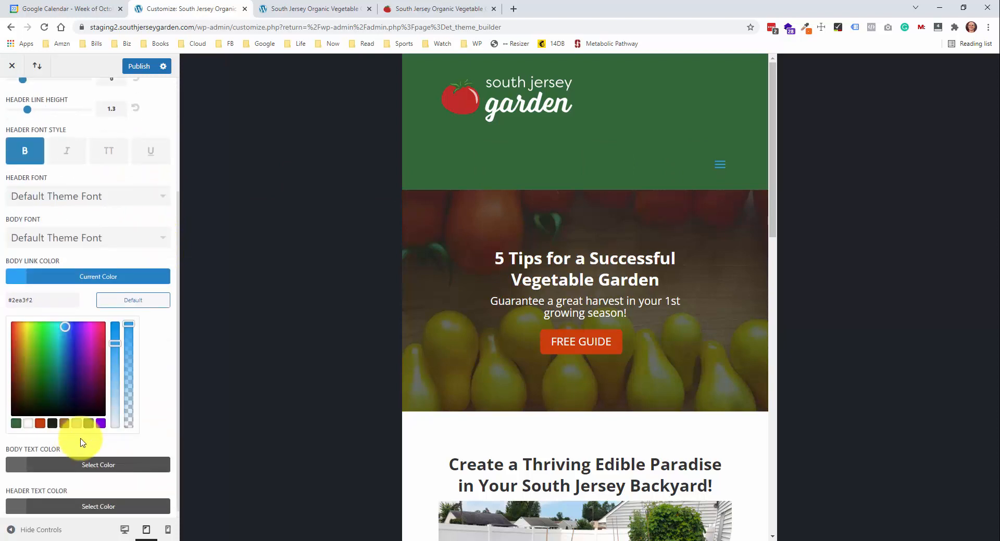
click(40, 422)
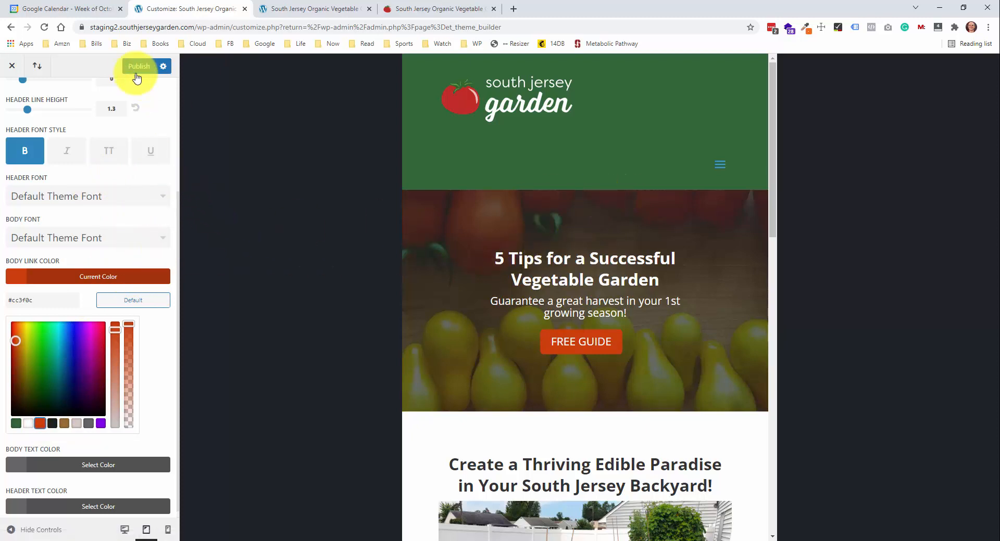
scroll(636, 326, down, 5)
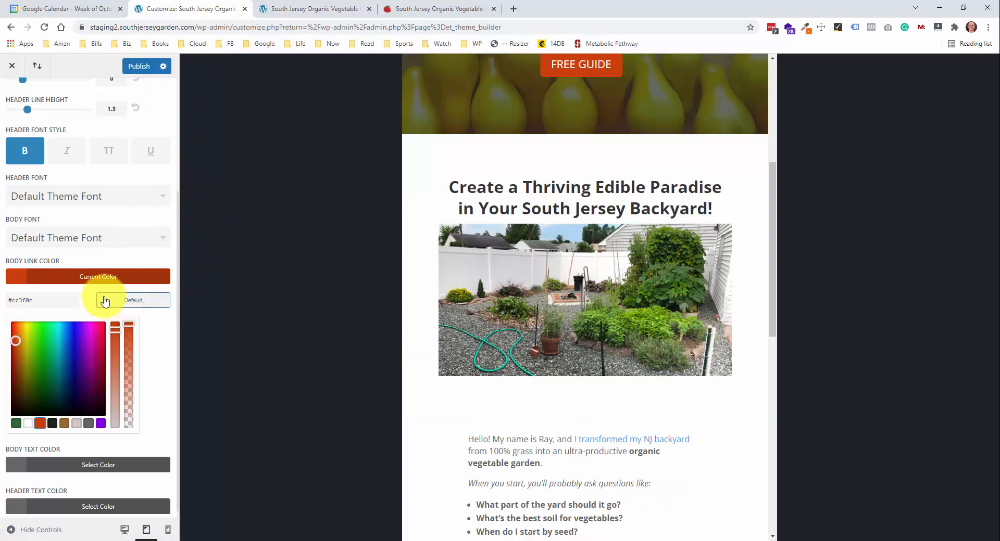
scroll(501, 182, down, 4)
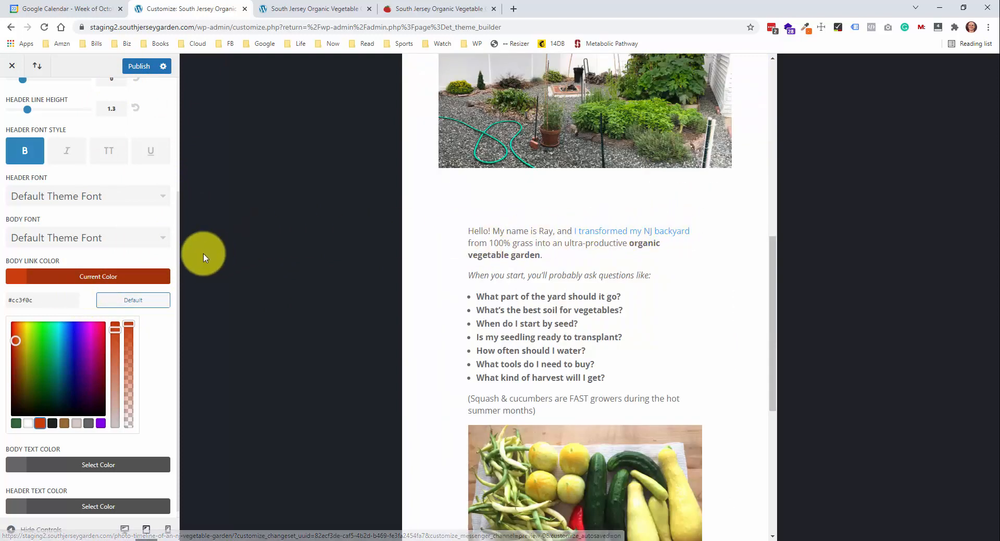
click(128, 279)
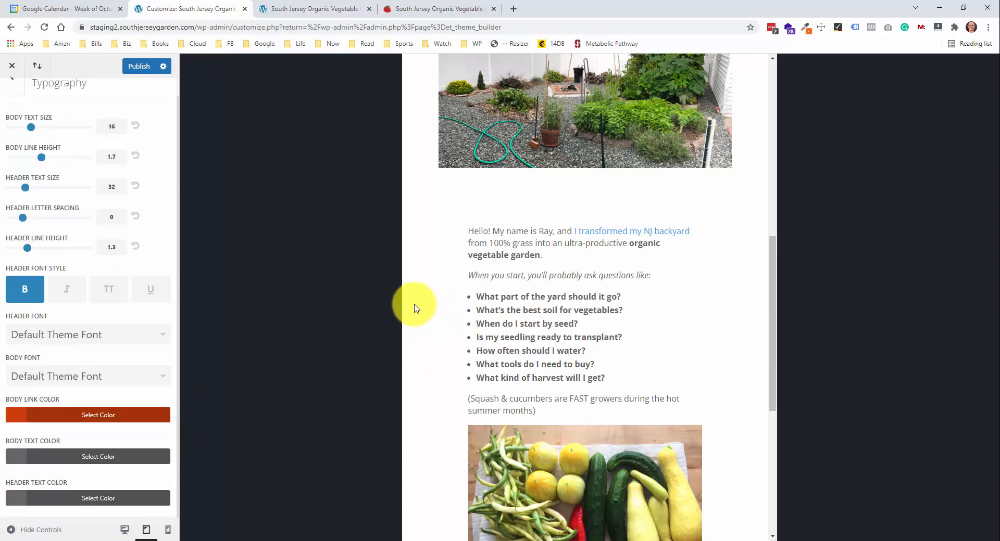
scroll(479, 281, up, 8)
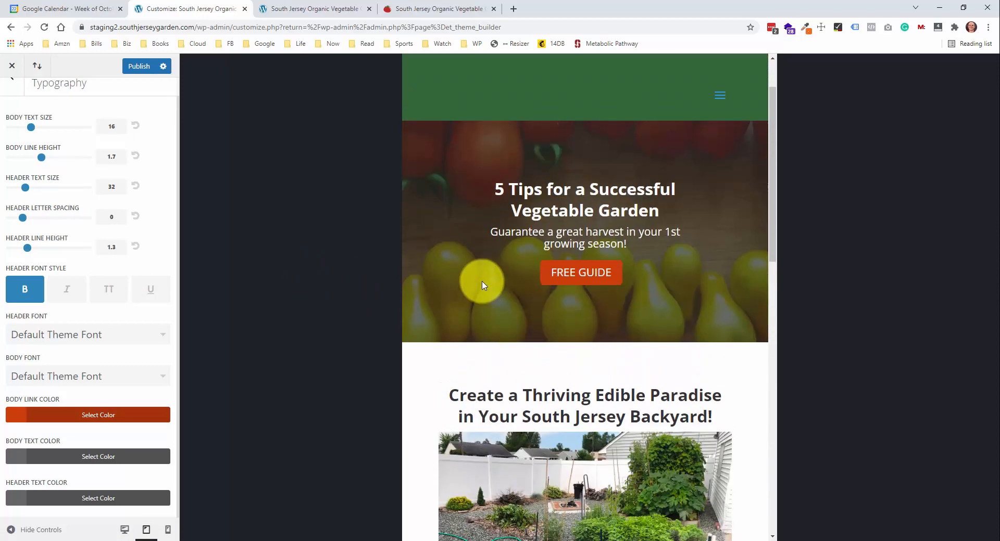
Look over the homepage in the tablet preview, publish the typography changes and close the Theme Customizer
scroll(482, 283, up, 2)
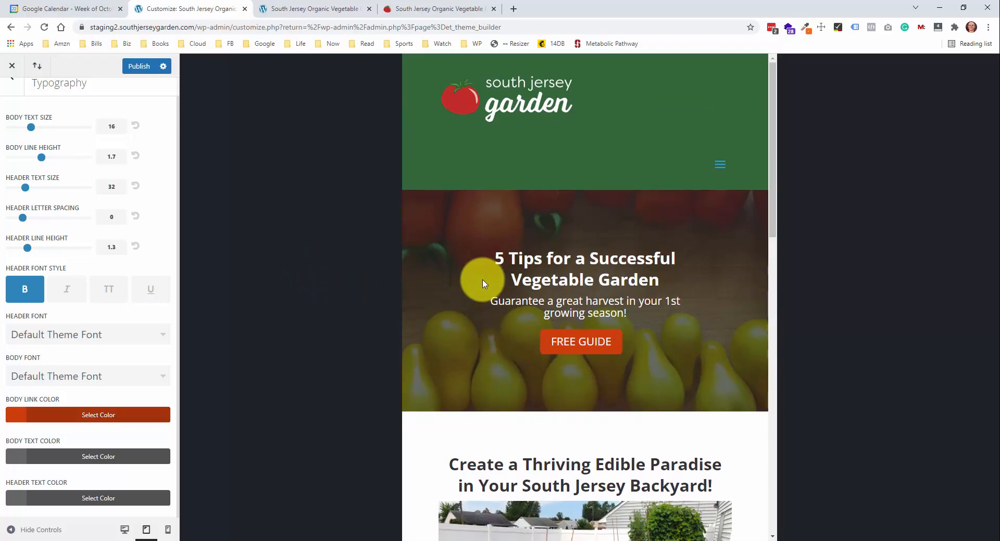
scroll(483, 282, down, 15)
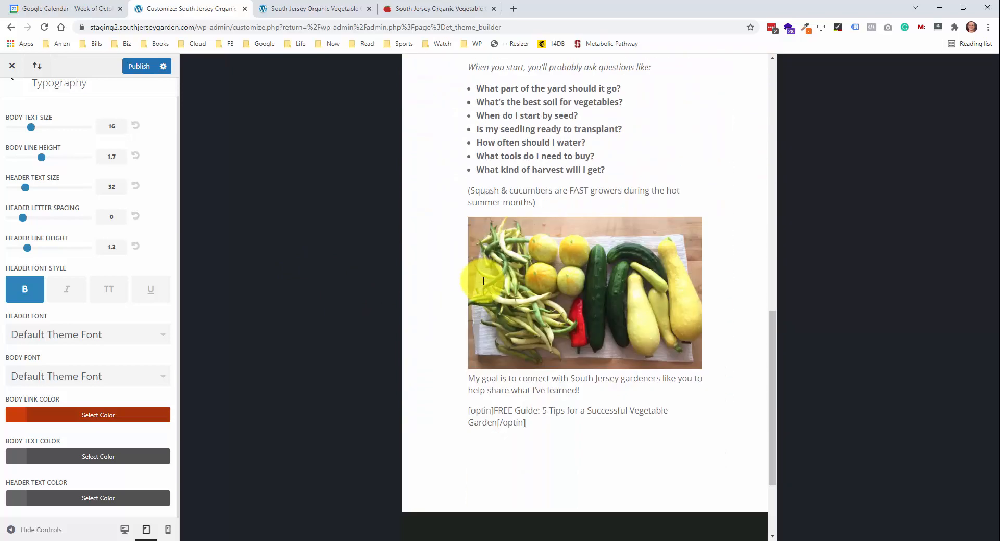
scroll(484, 281, up, 9)
scroll(470, 284, up, 5)
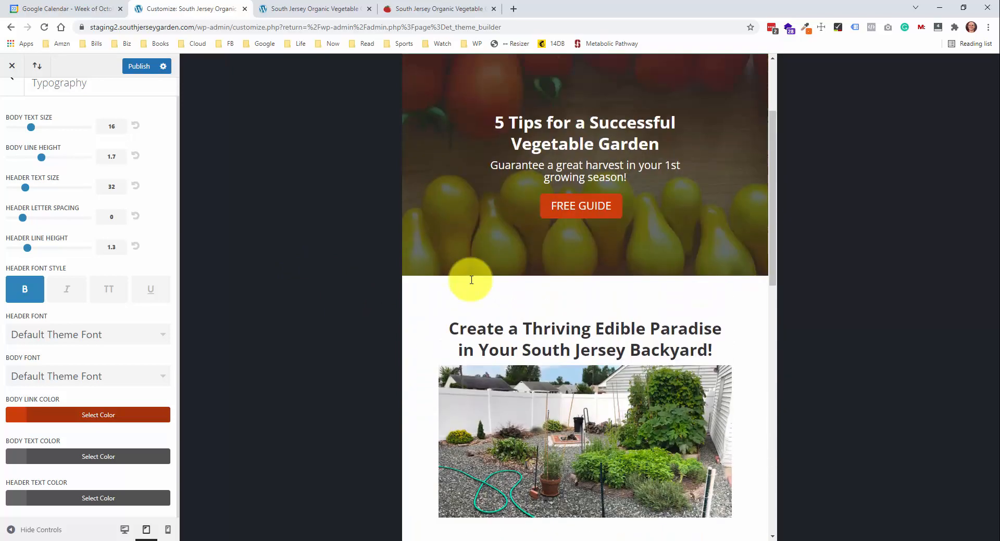
click(145, 72)
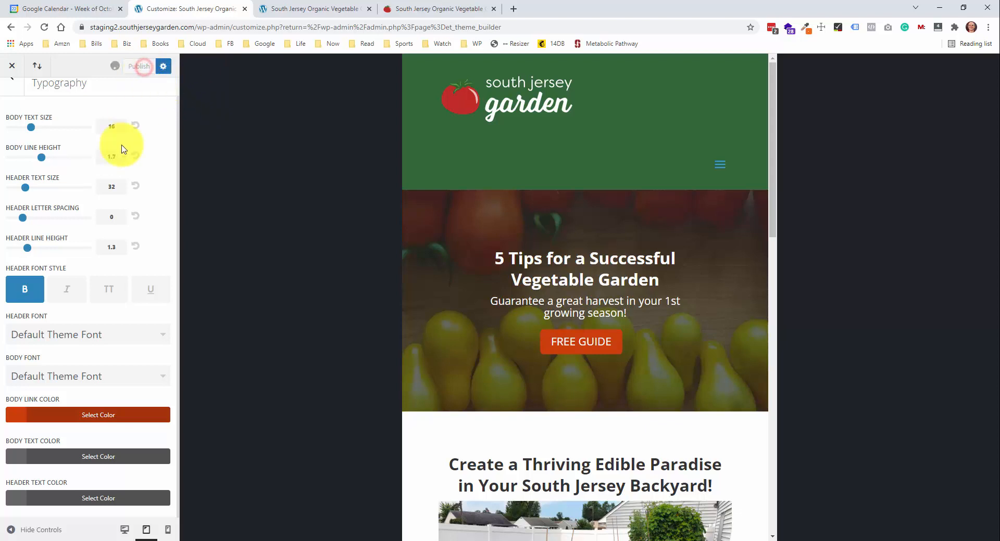
click(14, 66)
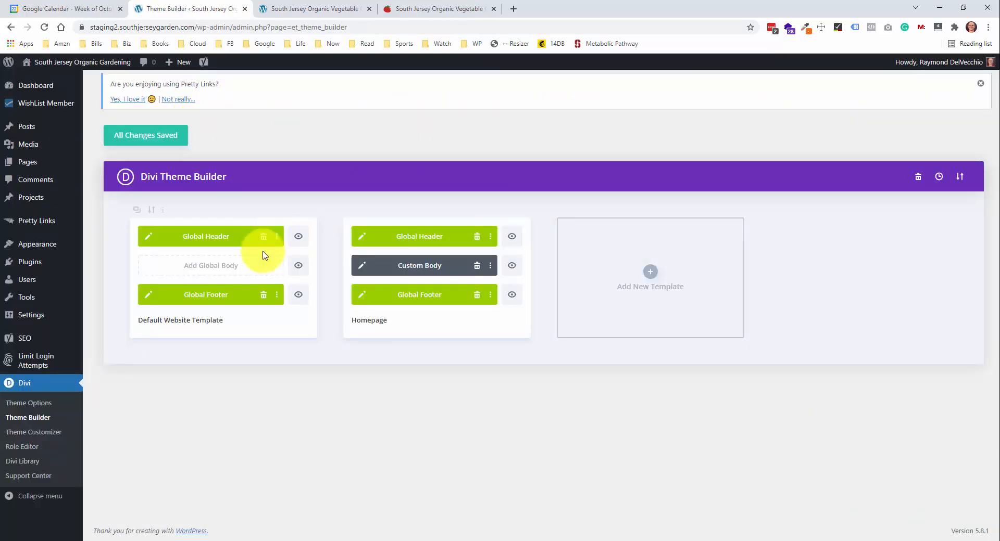
Start building a global body from scratch for the Default Website Template
click(232, 265)
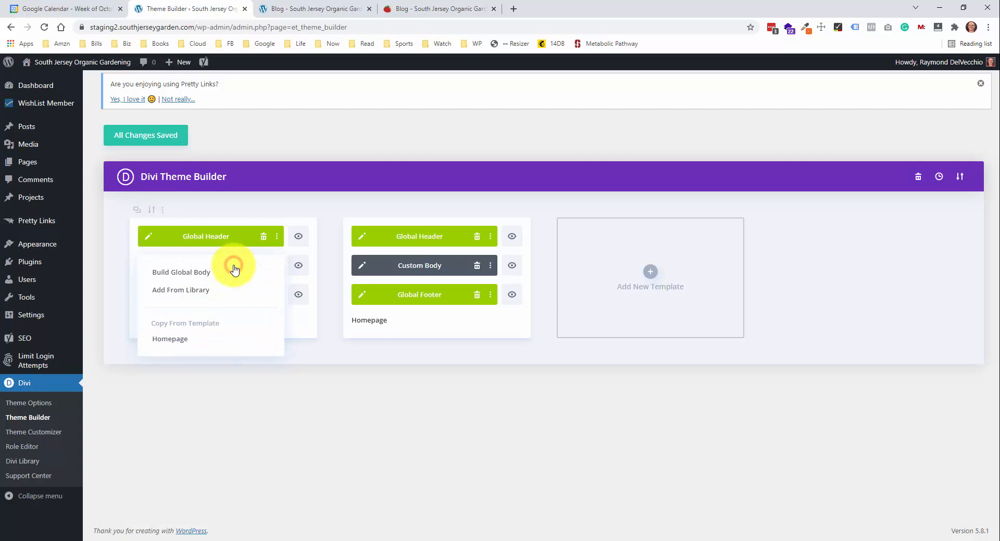
click(195, 278)
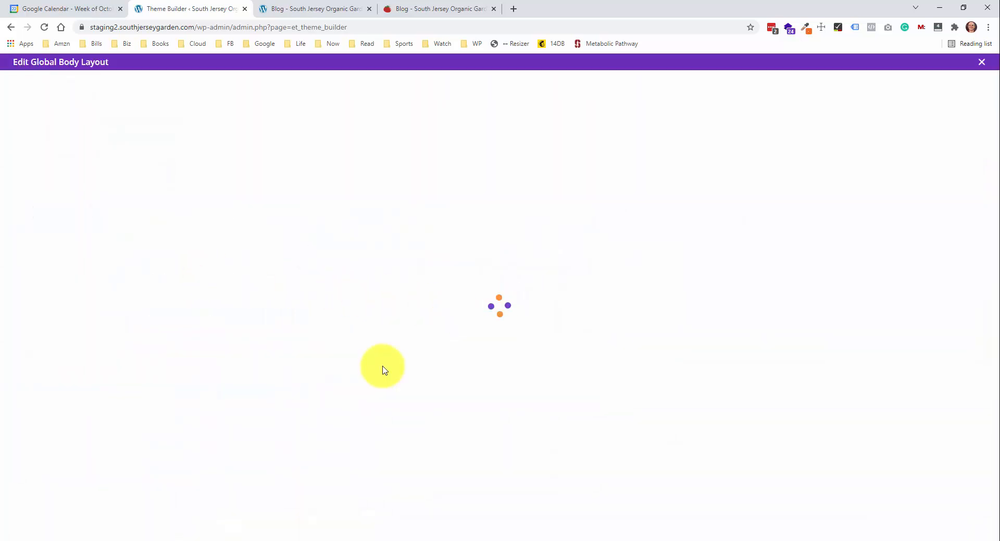
click(301, 442)
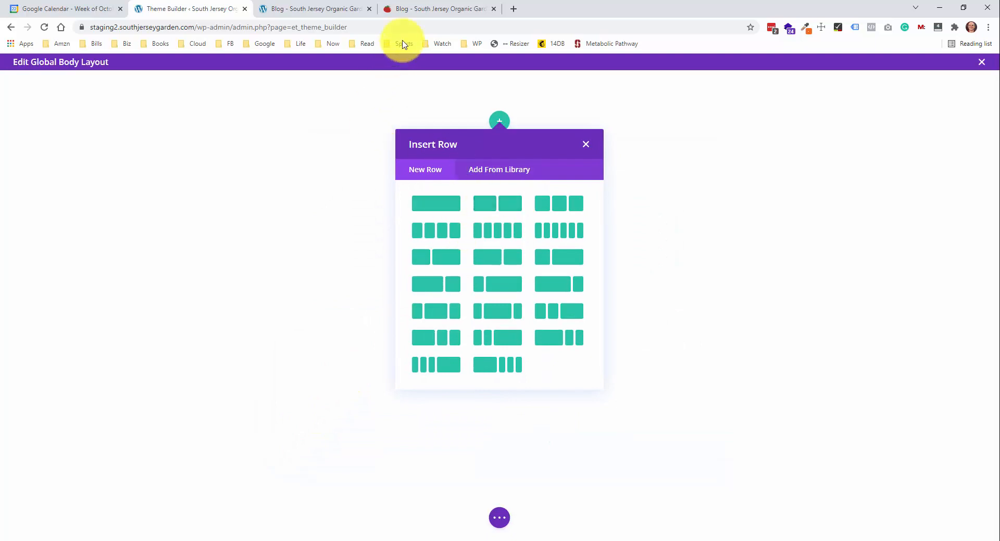
Compare the blog page layout on the live site with the one on the staging site
click(431, 10)
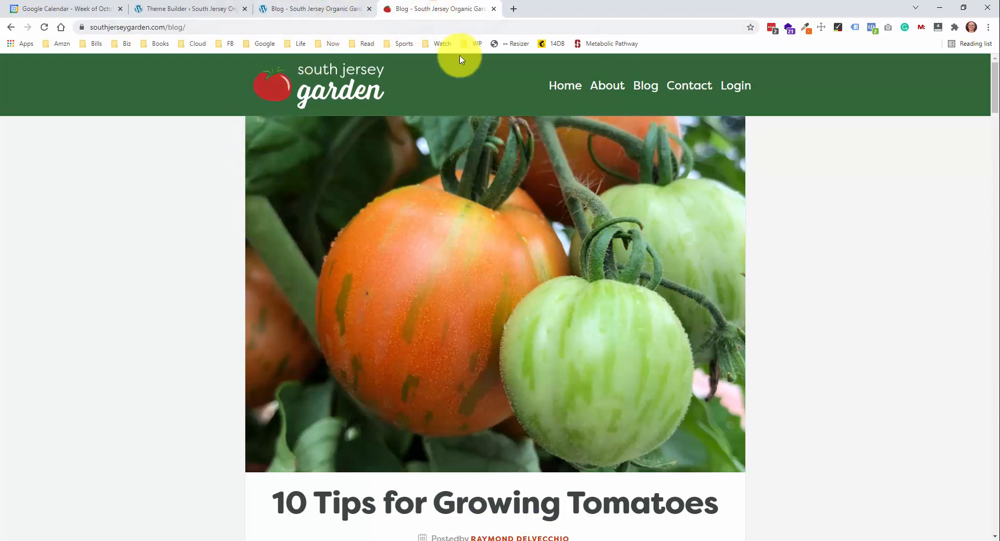
click(339, 9)
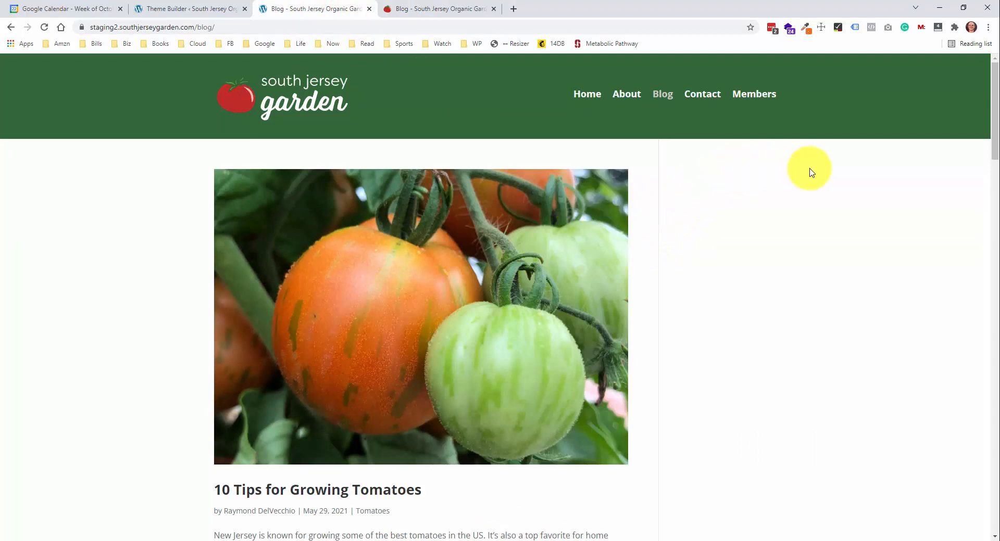
scroll(719, 178, down, 3)
scroll(656, 180, up, 3)
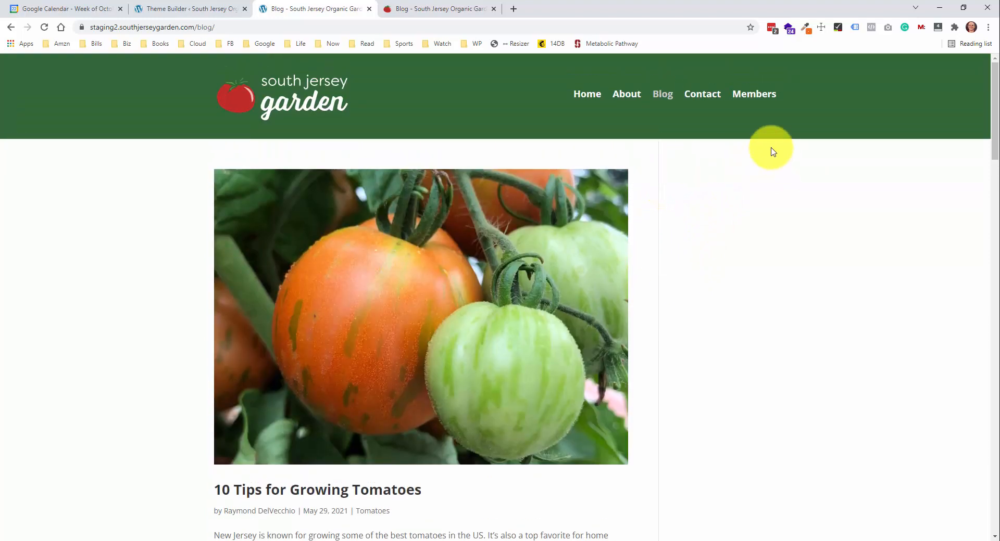
scroll(729, 255, down, 3)
scroll(701, 230, up, 3)
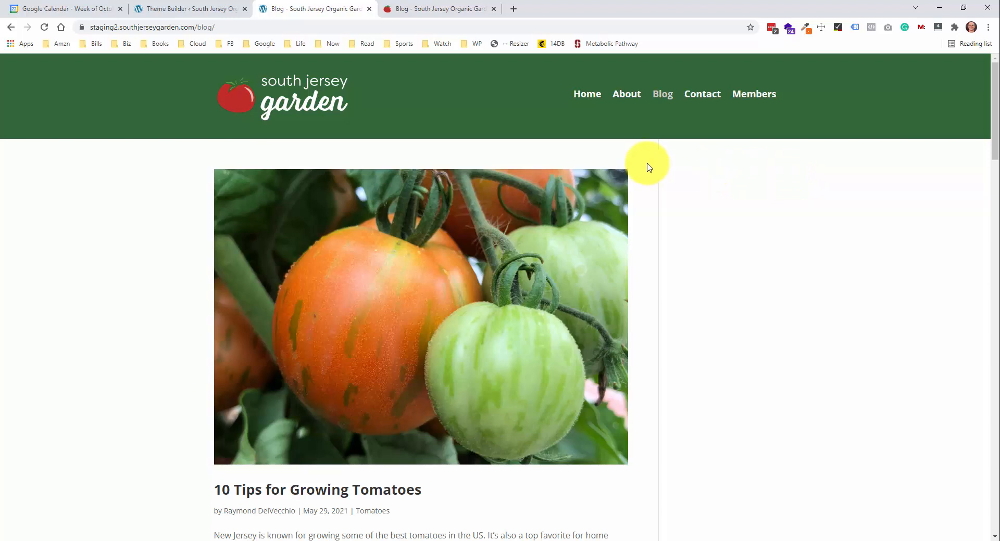
Insert a three-fifths, two-fifths row in the global body and add a Post Content module to its wider column
click(201, 10)
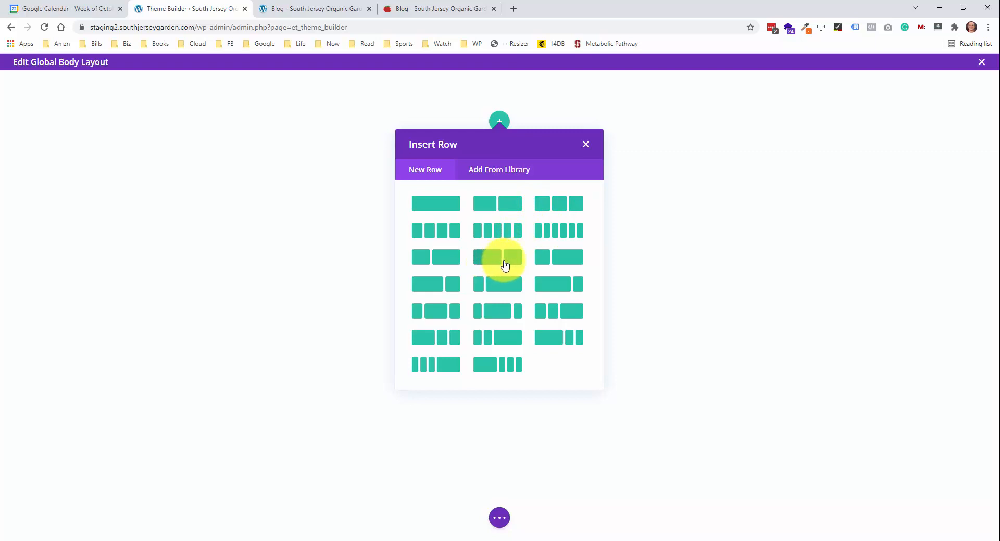
click(503, 265)
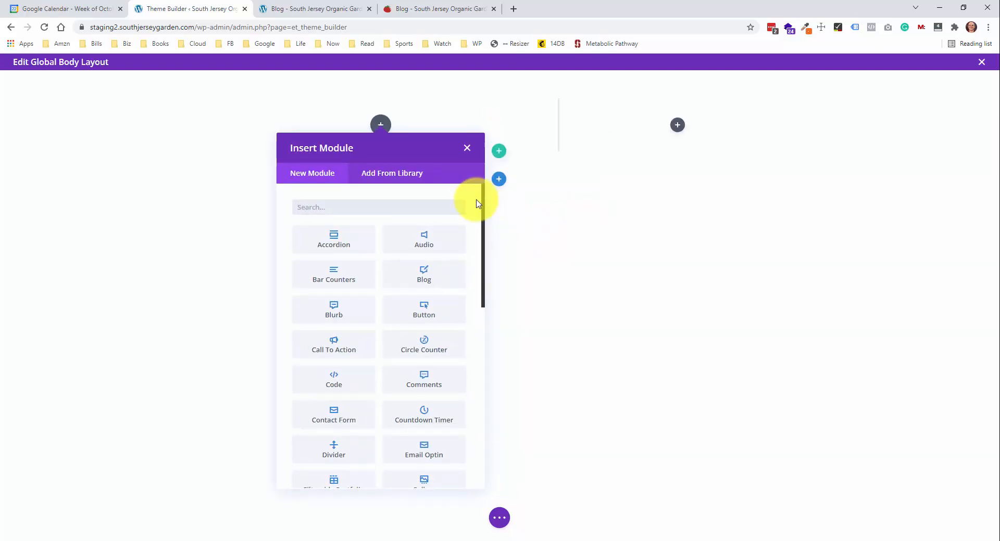
text(cont)
click(427, 240)
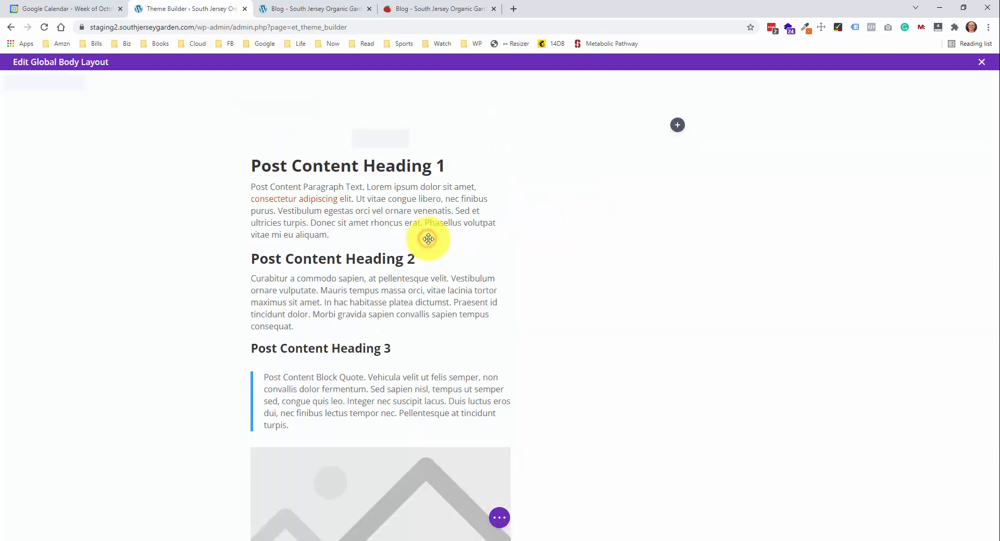
Try adding a Social Media Follow module to the row's narrower column
click(677, 127)
text(soci)
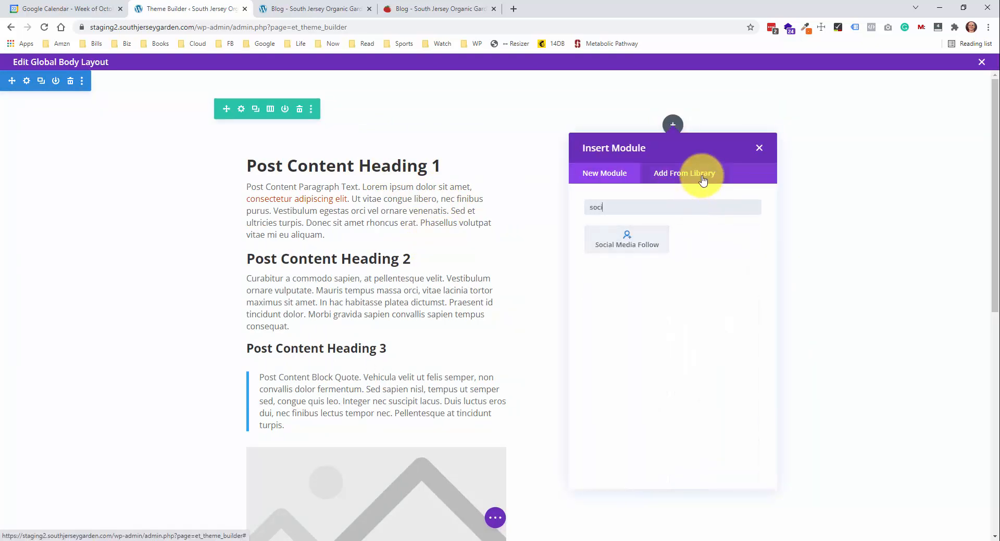
click(644, 236)
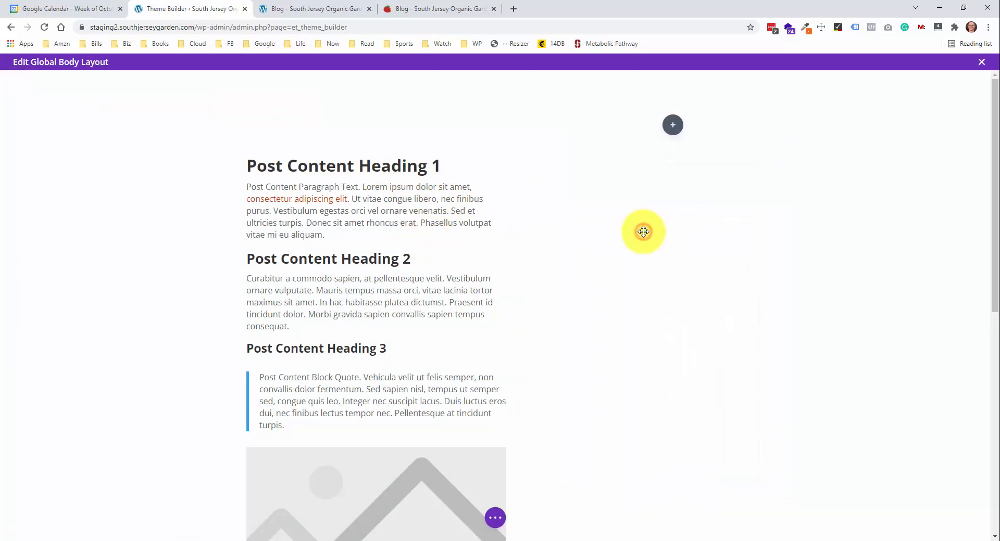
Examine the staging blog page from the post list down to the footer
click(328, 10)
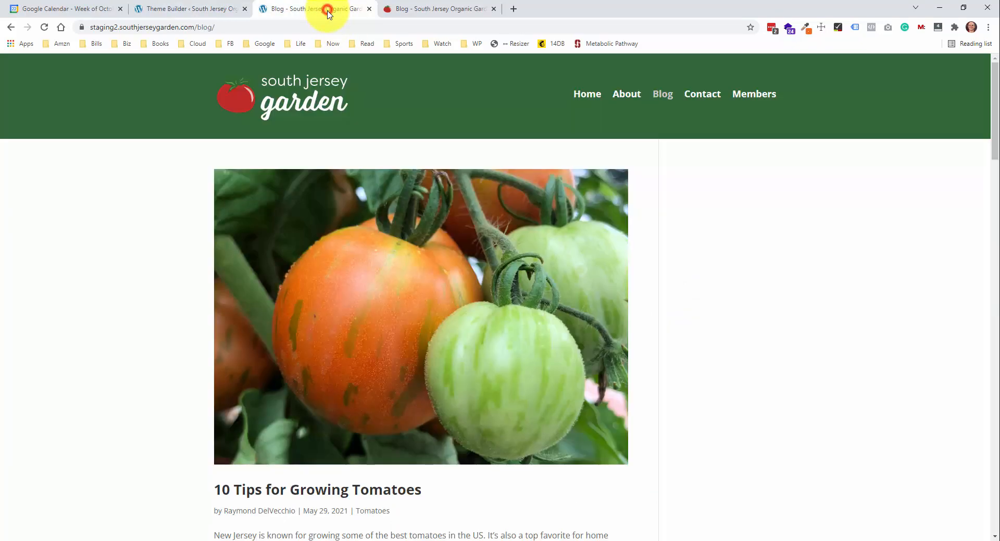
scroll(308, 209, down, 15)
scroll(293, 216, down, 10)
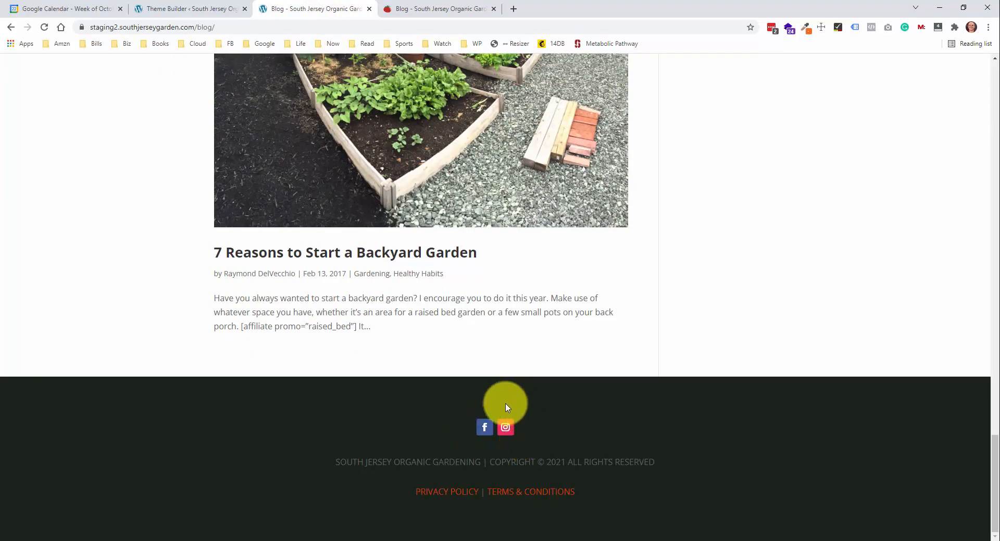
scroll(500, 384, up, 20)
scroll(631, 284, up, 6)
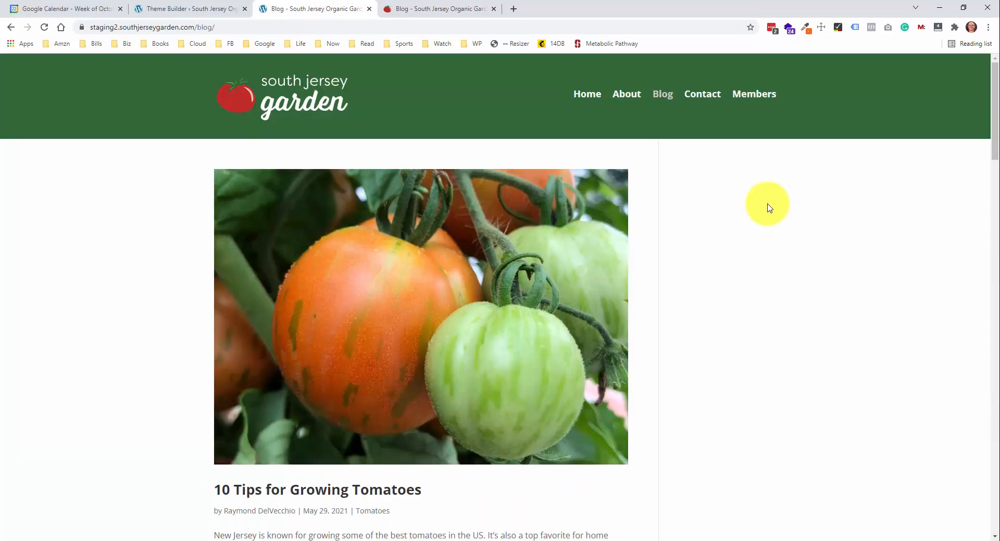
Dismiss the Social Media Follow settings and delete that module from the narrower column
click(201, 9)
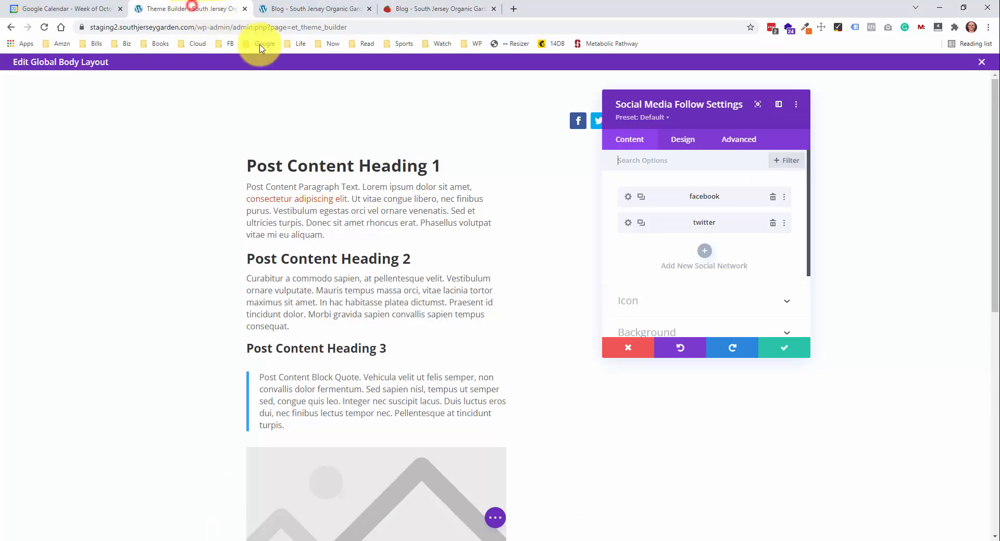
click(634, 348)
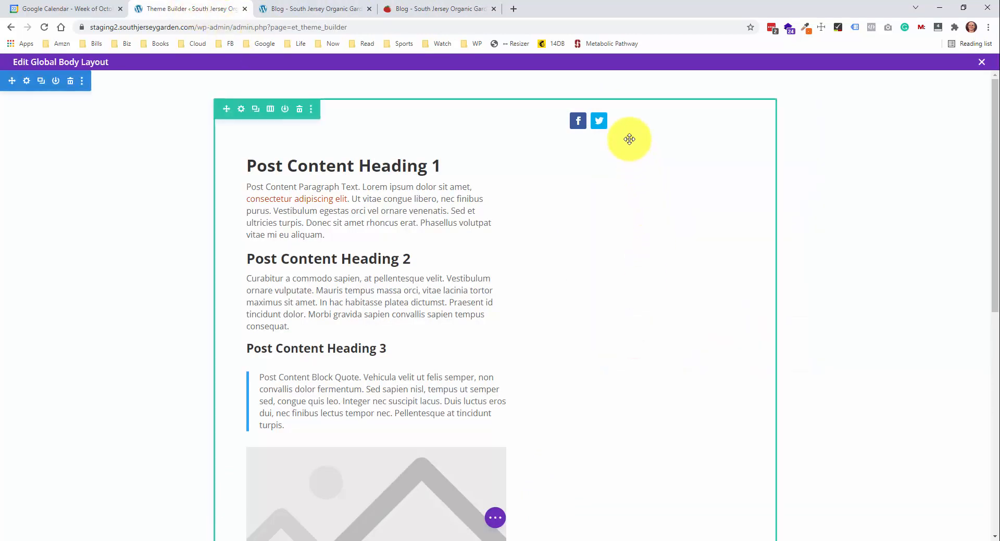
mouse_move(639, 117)
click(698, 120)
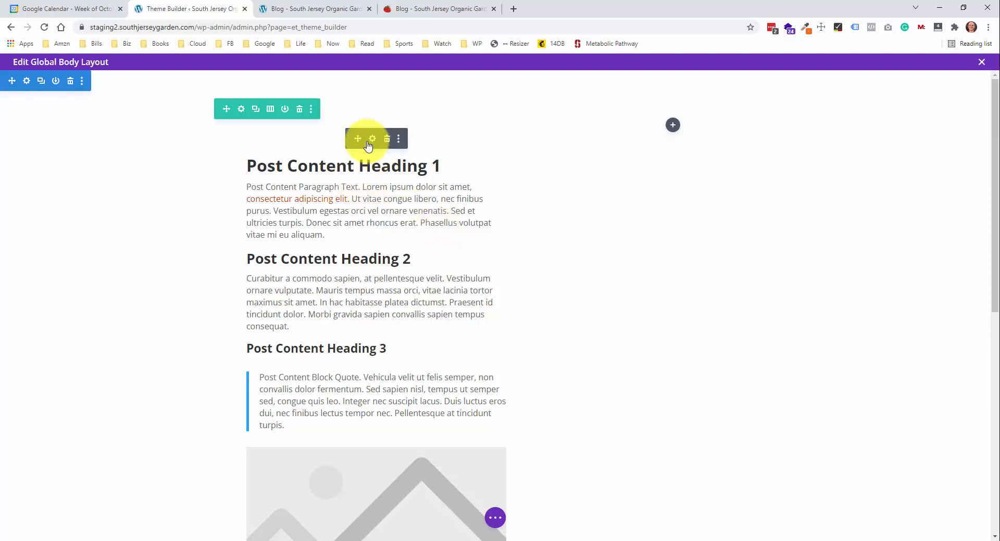
Add a Post Title module with its default settings and move it above the Post Content module
scroll(368, 149, down, 9)
click(376, 421)
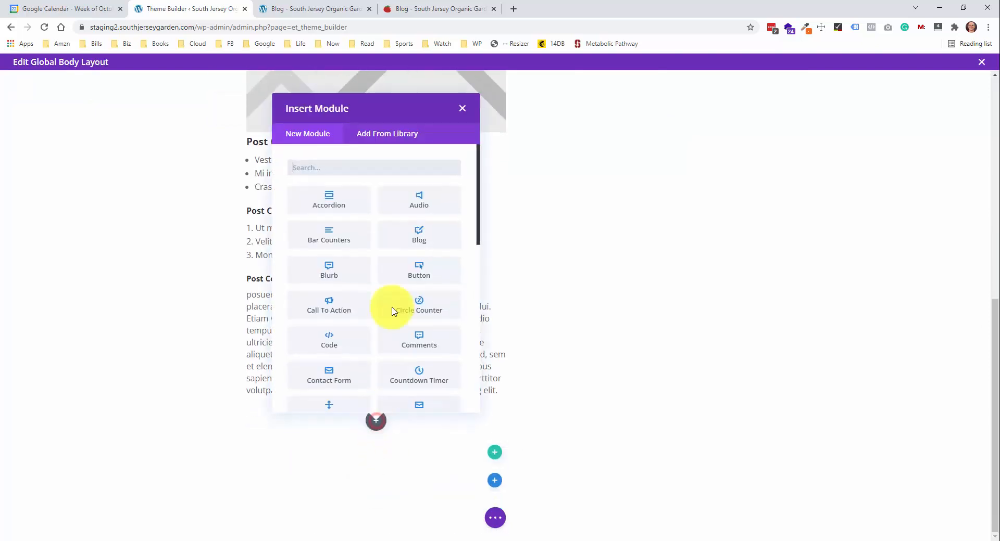
text(title)
click(357, 207)
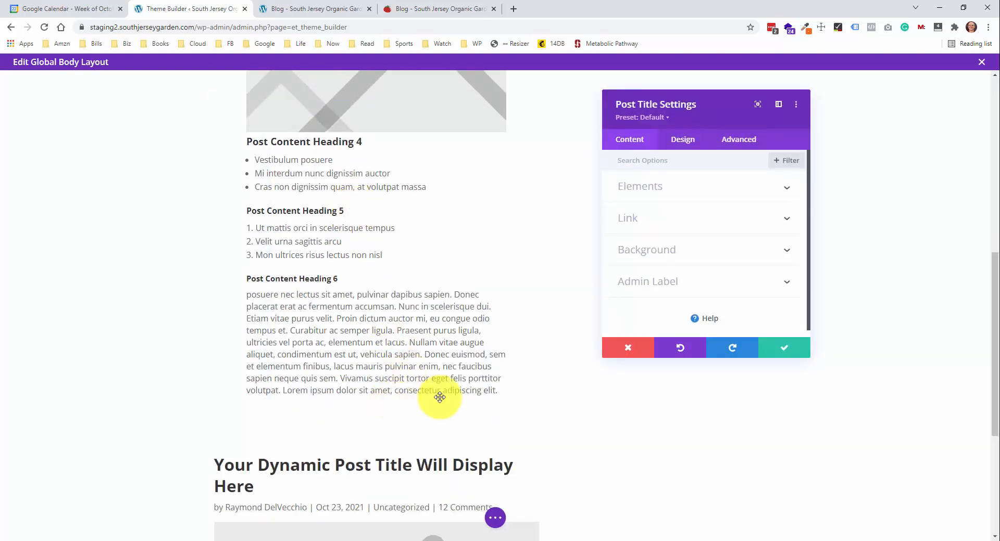
click(783, 347)
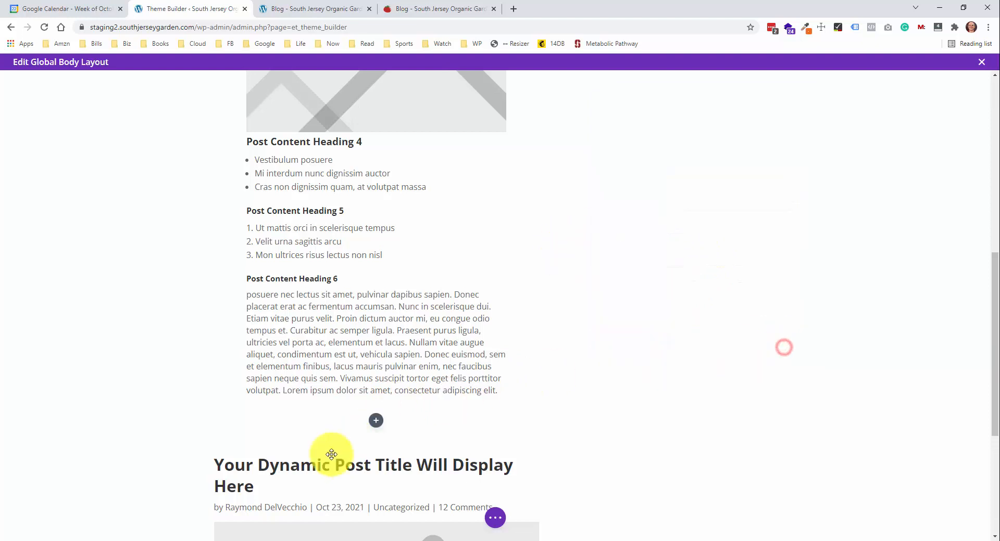
drag(344, 473, 389, 133)
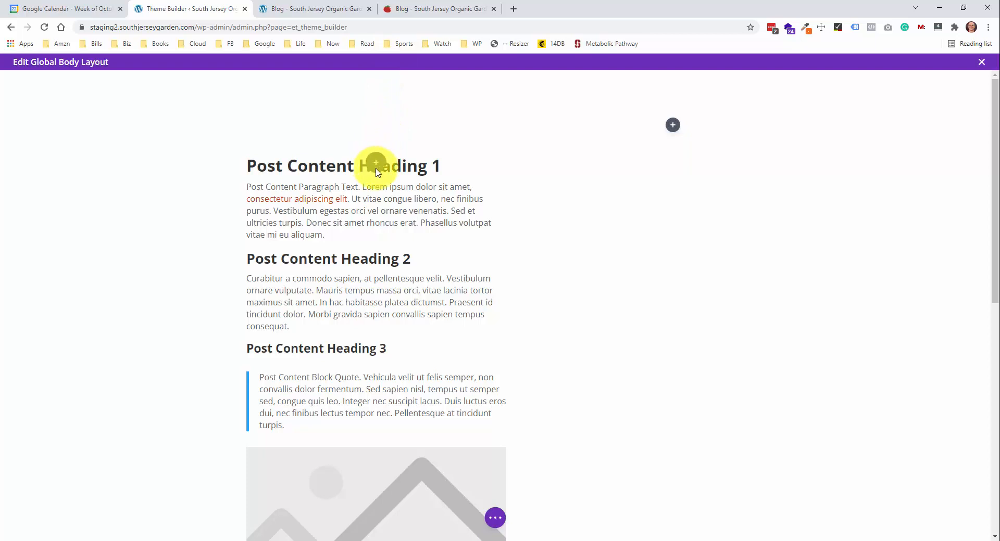
drag(377, 172, 378, 146)
Save the global body layout, close its editor and save the Theme Builder changes
click(495, 518)
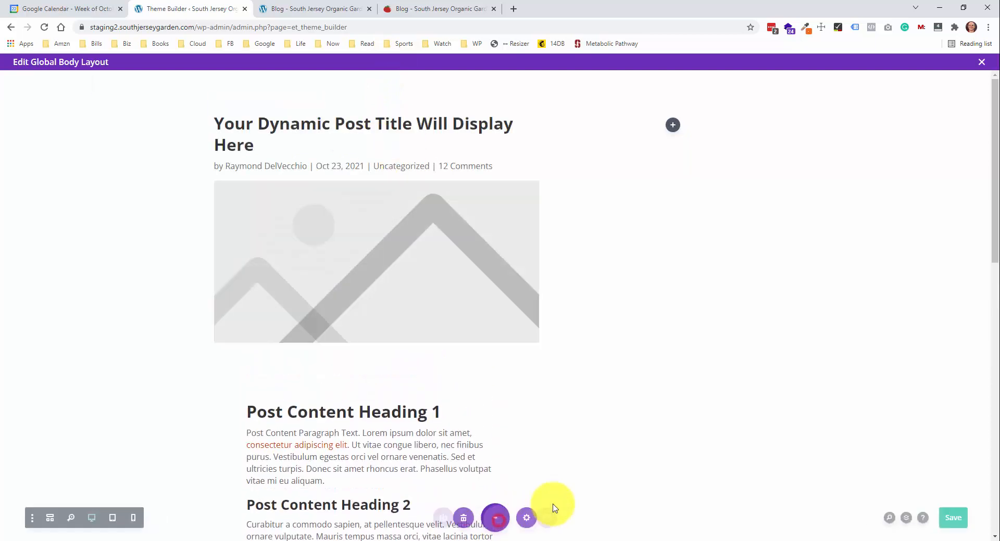
click(965, 519)
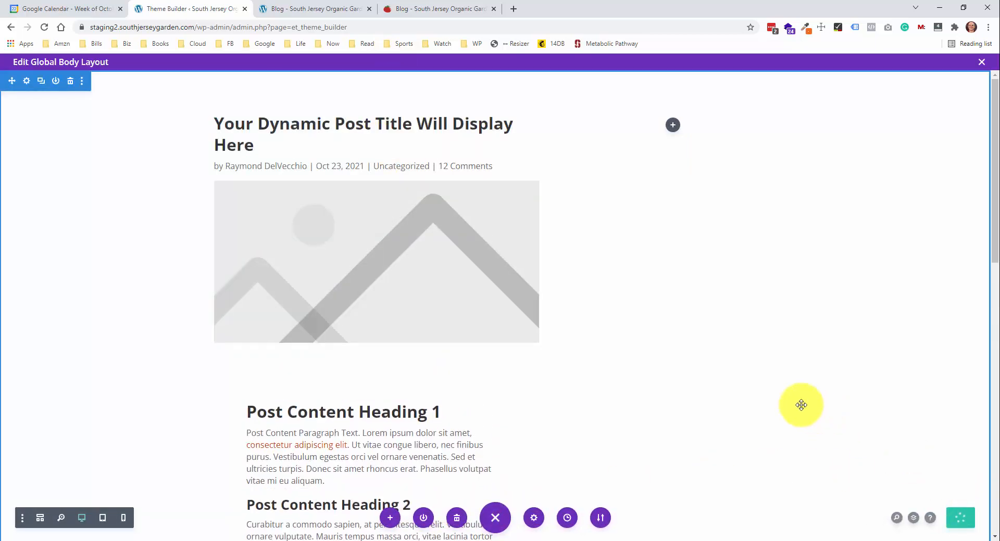
click(981, 62)
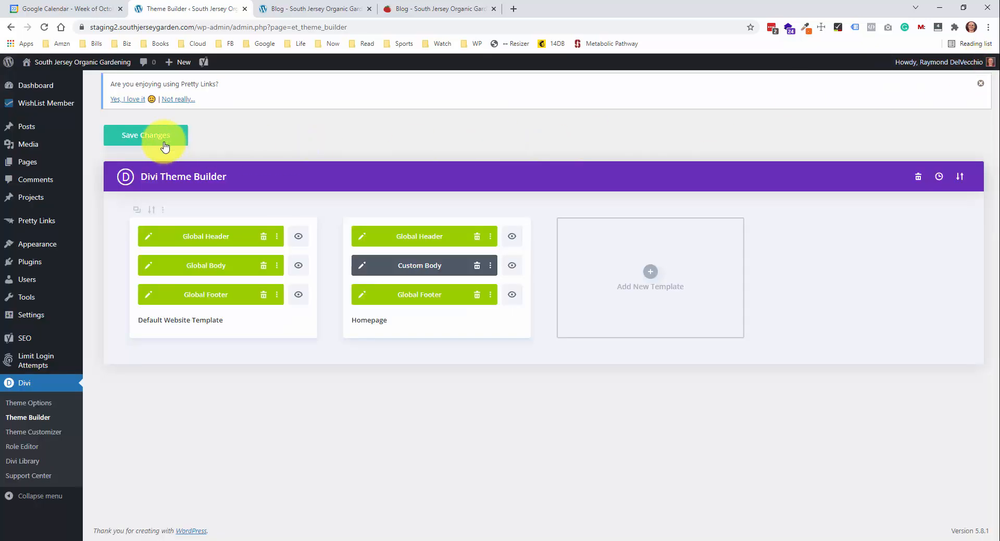
Reload the staging blog page and examine how the new global body displays it
click(339, 9)
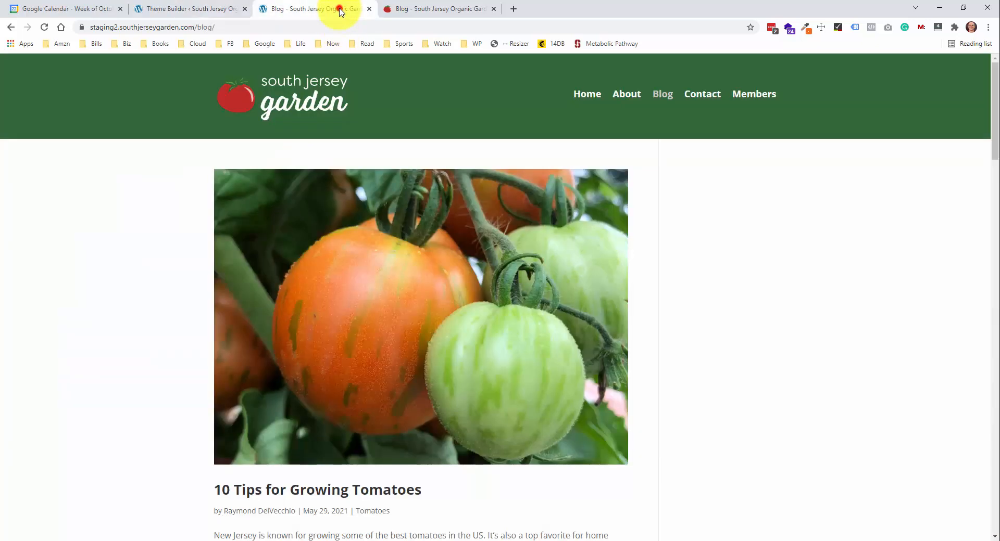
right_click(128, 159)
click(137, 189)
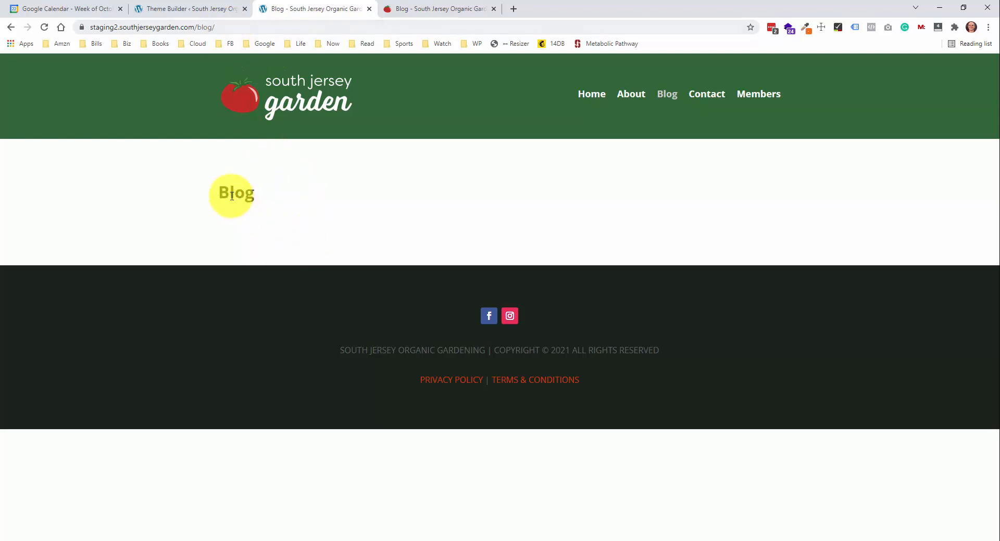
drag(214, 190, 257, 189)
click(278, 189)
click(221, 190)
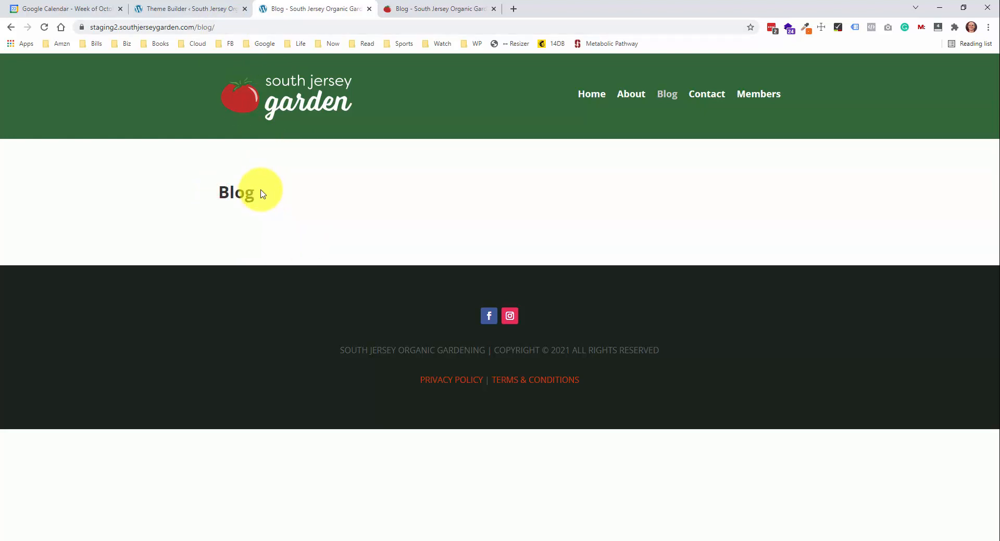
Open the site's Reading settings to check which page is assigned as the posts page
click(218, 8)
mouse_move(78, 315)
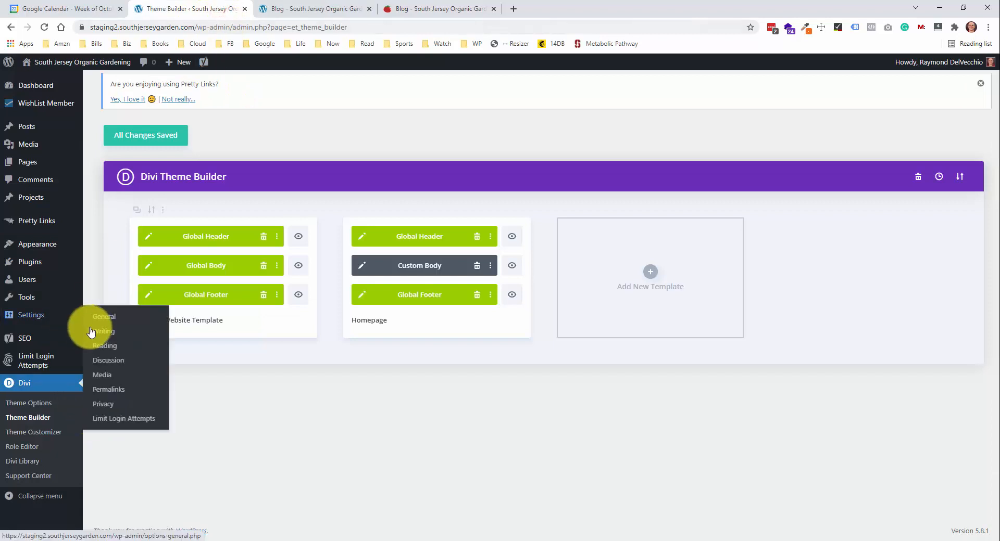
click(113, 346)
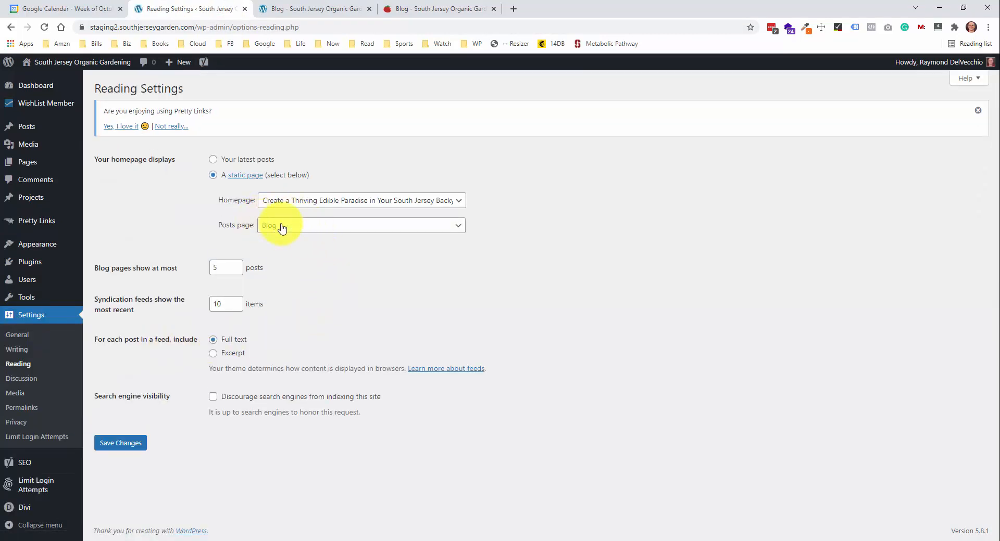
Open the Blog page from the page list in the block editor to check its content, dismissing the welcome guide
click(46, 162)
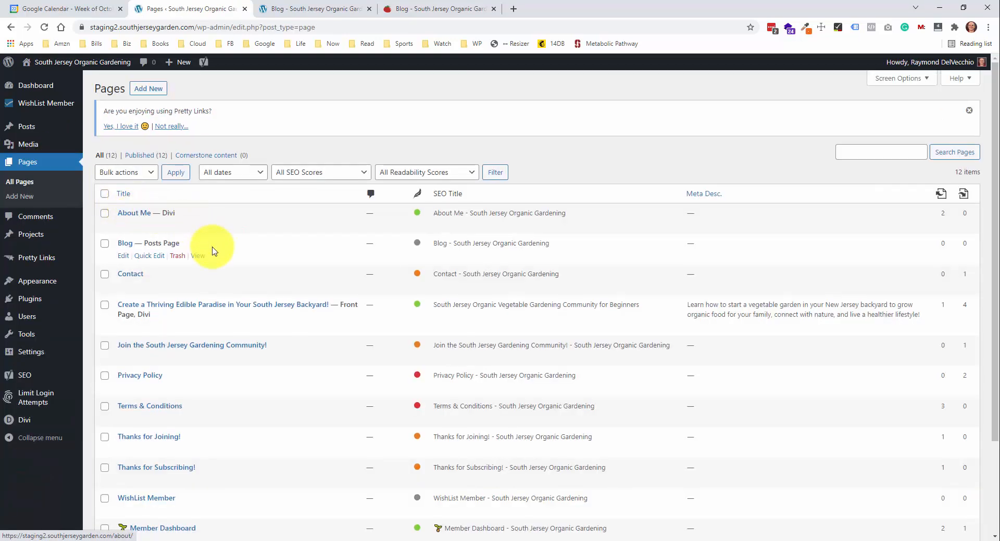
click(125, 245)
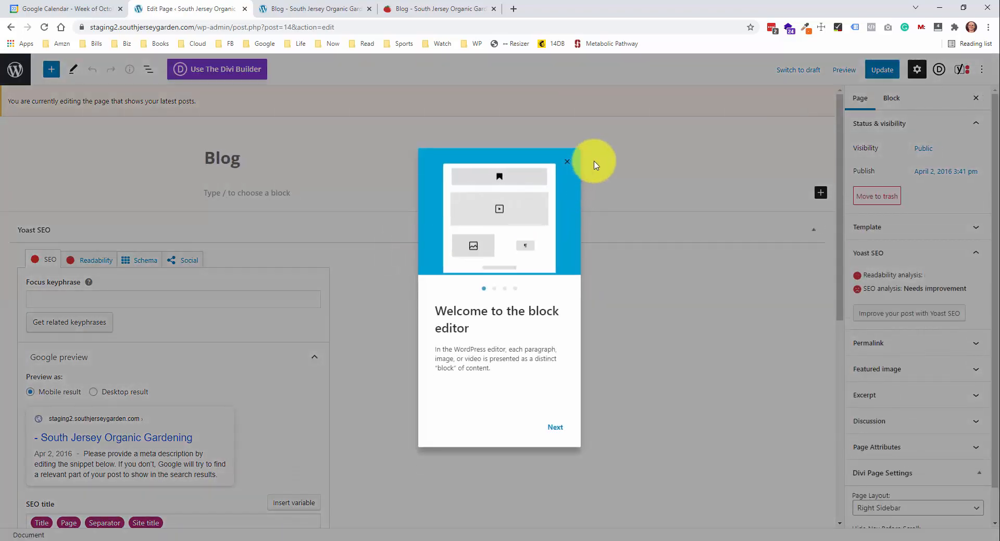
click(567, 162)
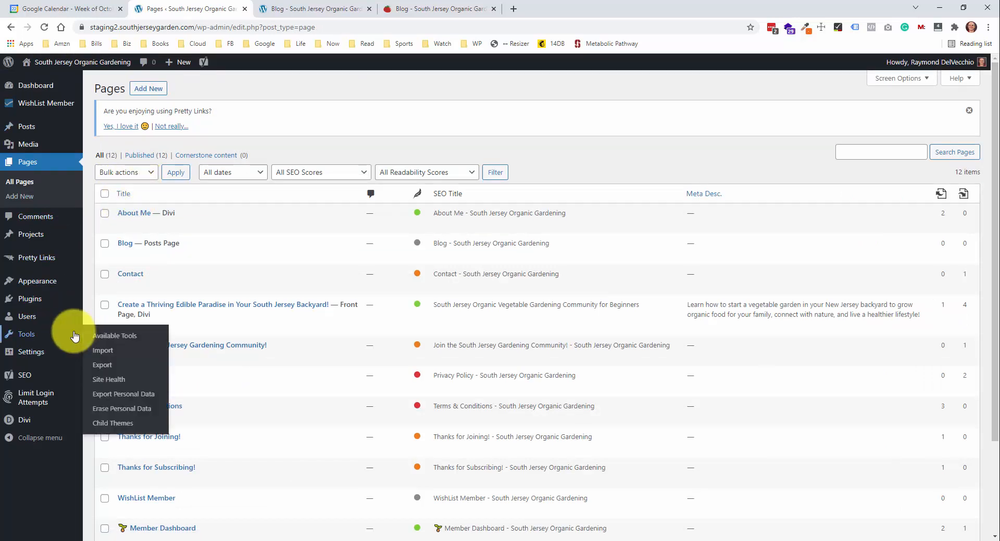
Create a new template in the Divi Theme Builder that is used on the Blog
mouse_move(44, 429)
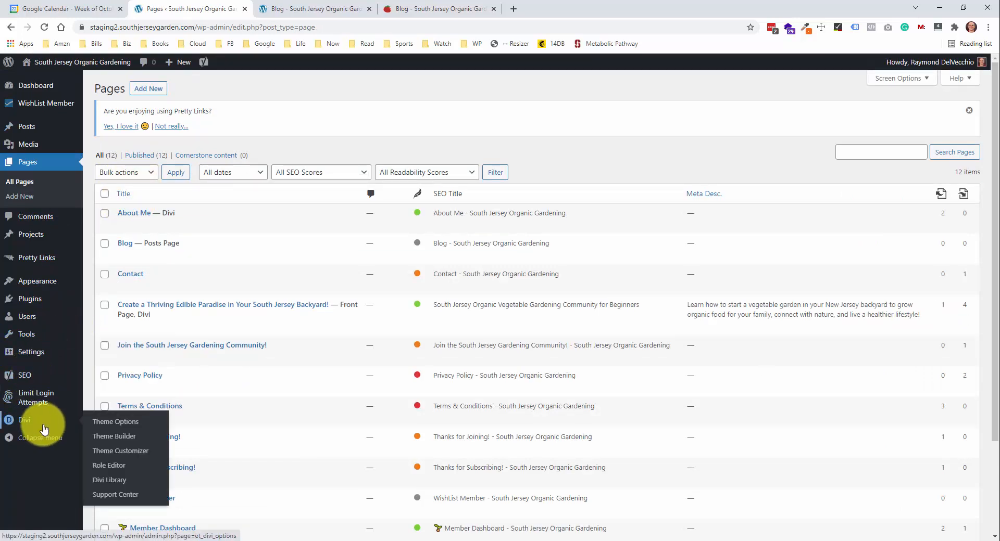
click(131, 440)
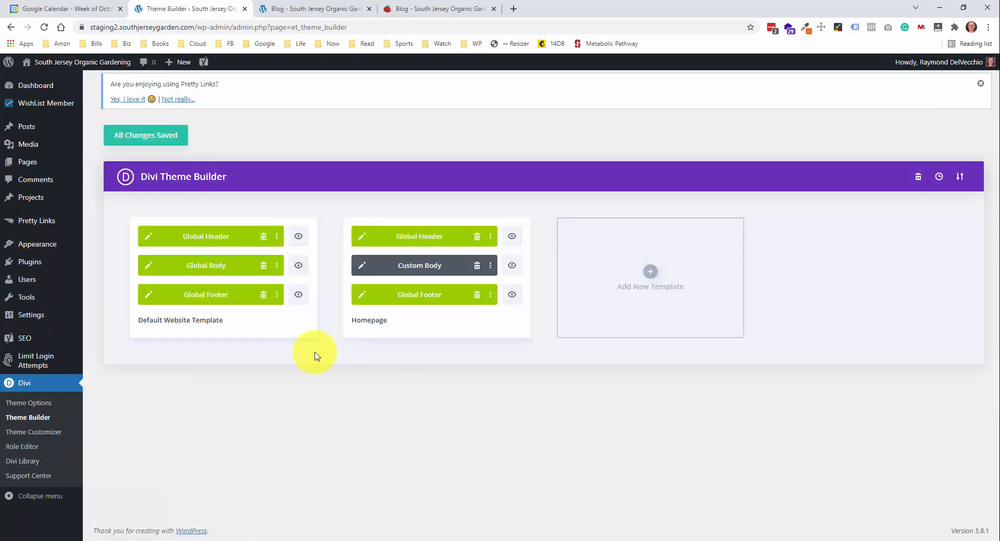
click(652, 274)
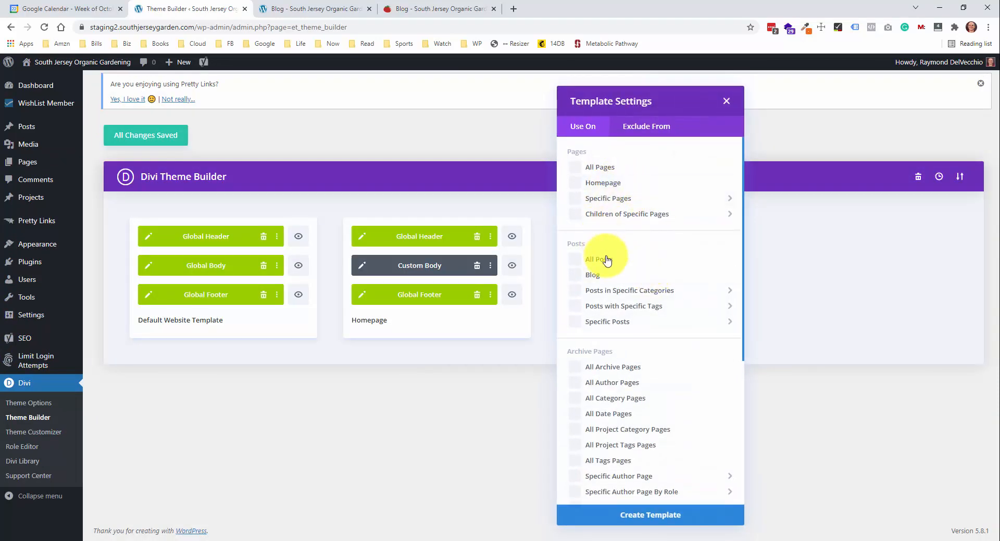
click(577, 278)
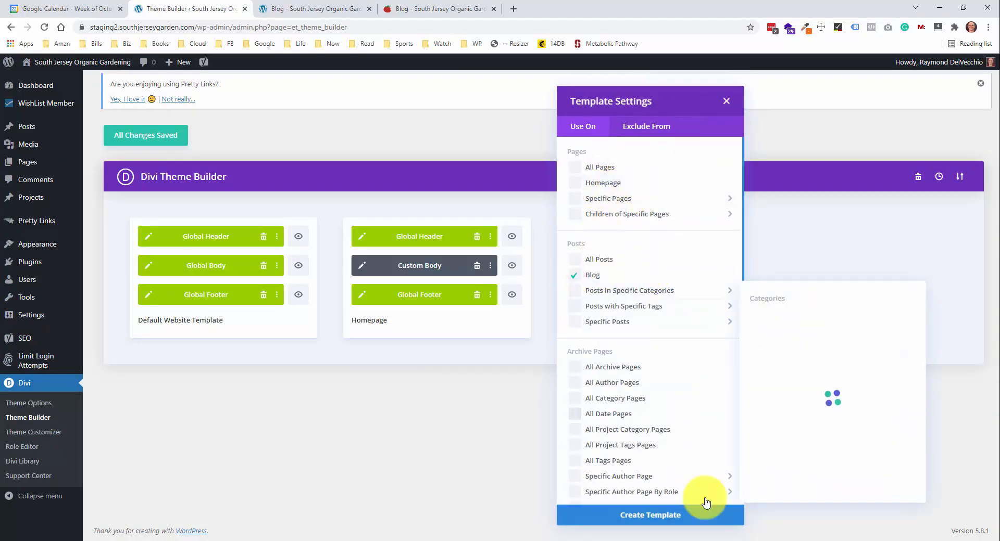
click(652, 519)
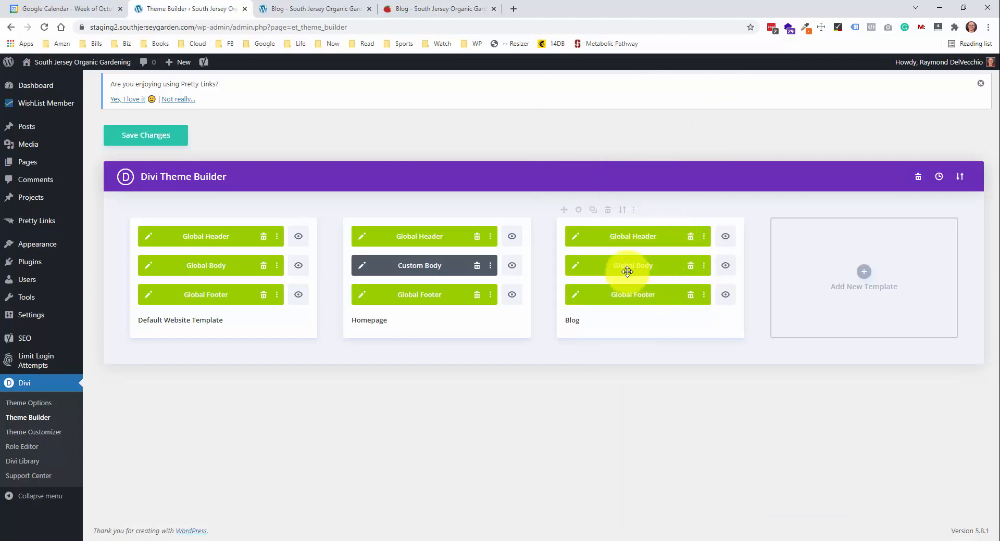
Replace the Blog template's global body with a custom body built from scratch, using a two-column row with a wider left column
click(692, 266)
click(625, 269)
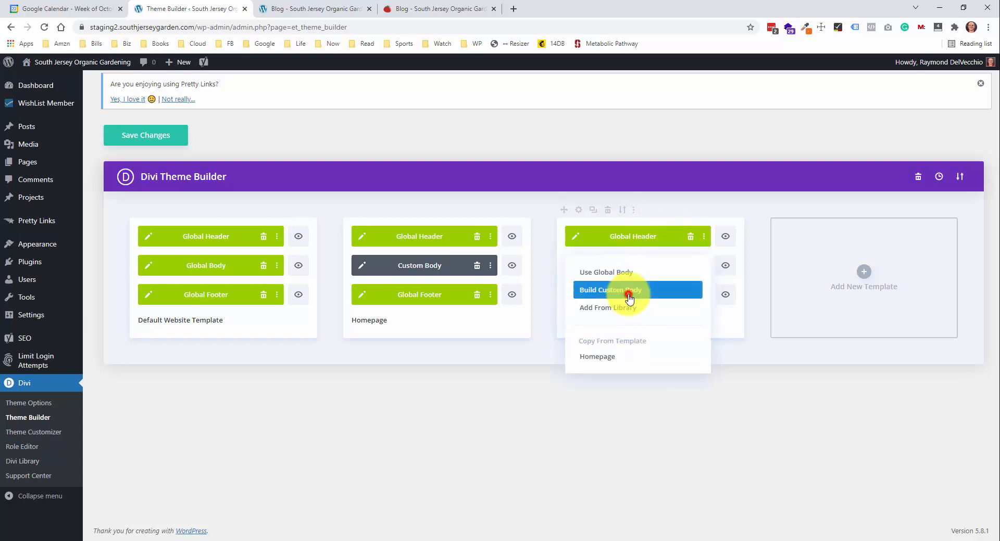
click(628, 290)
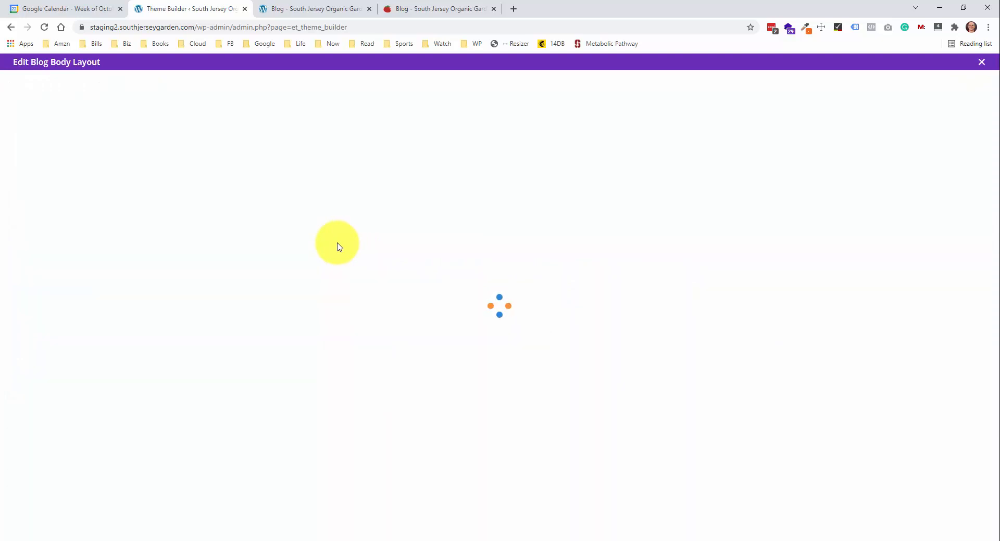
click(291, 439)
click(508, 260)
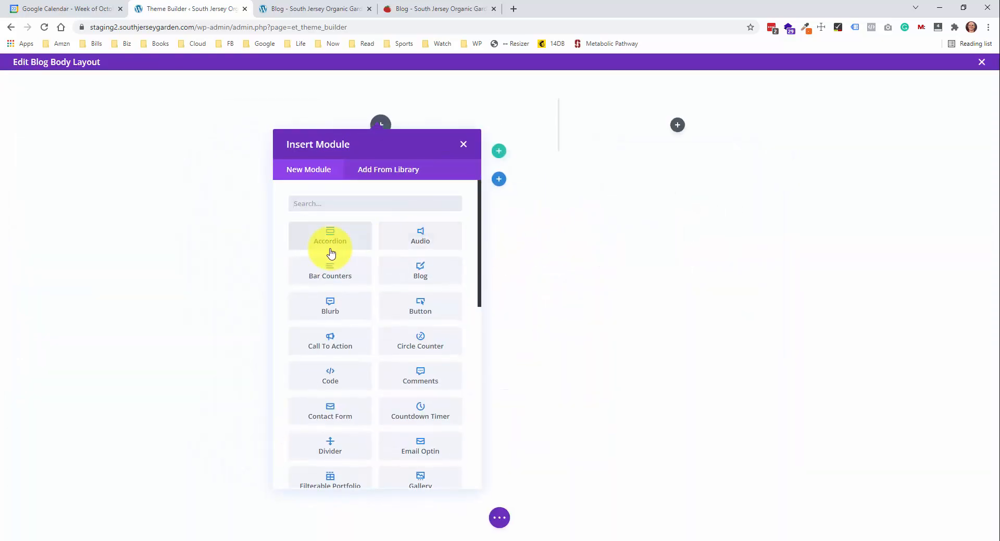
Add a Blog module with its default settings to the wider left column of the Blog body layout
text(bl)
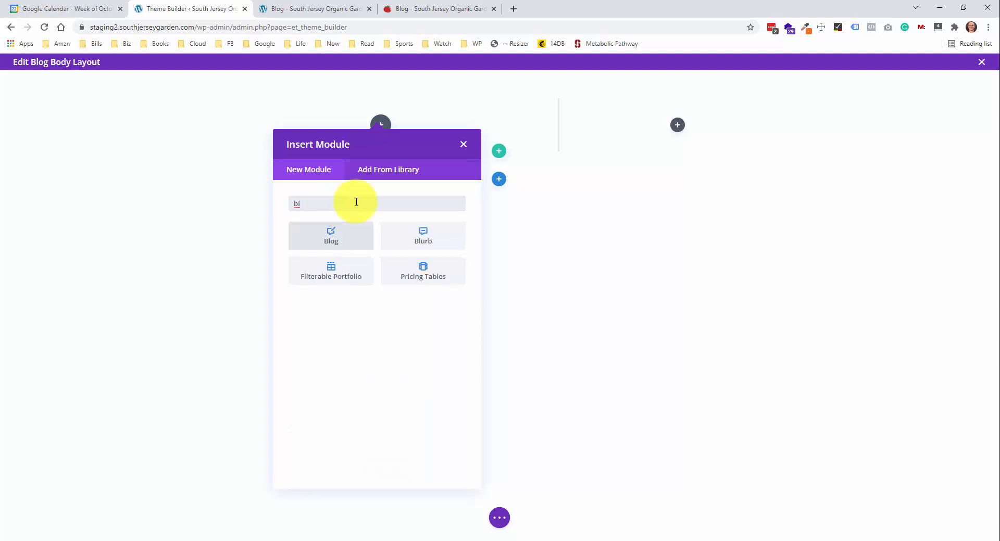
click(348, 246)
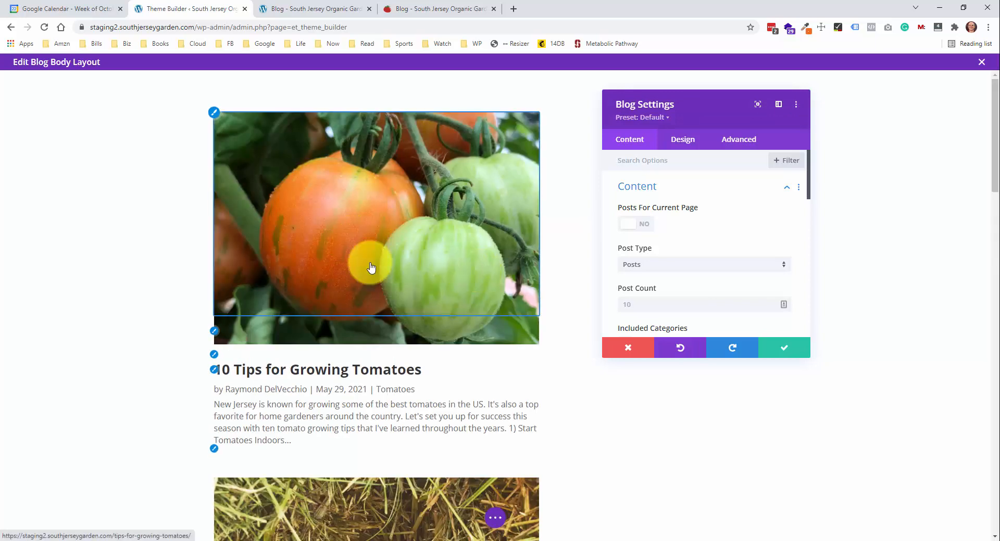
scroll(716, 241, down, 5)
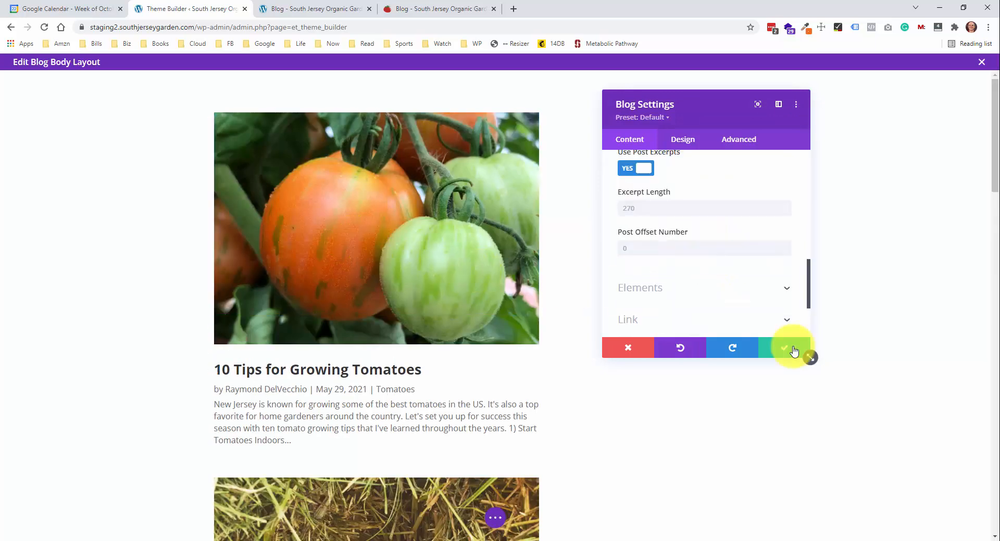
click(789, 348)
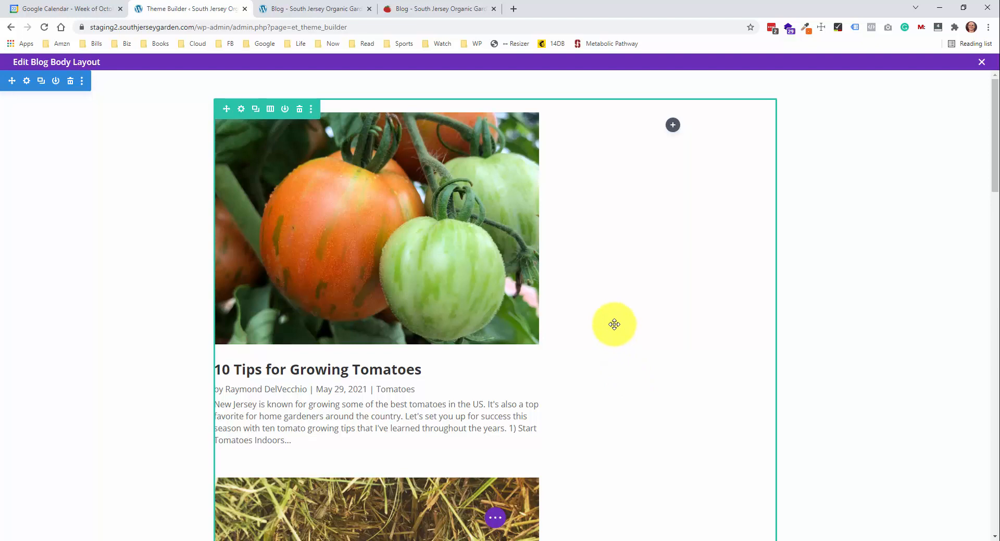
Save the Blog body layout, close its editor and save the Theme Builder changes
click(494, 518)
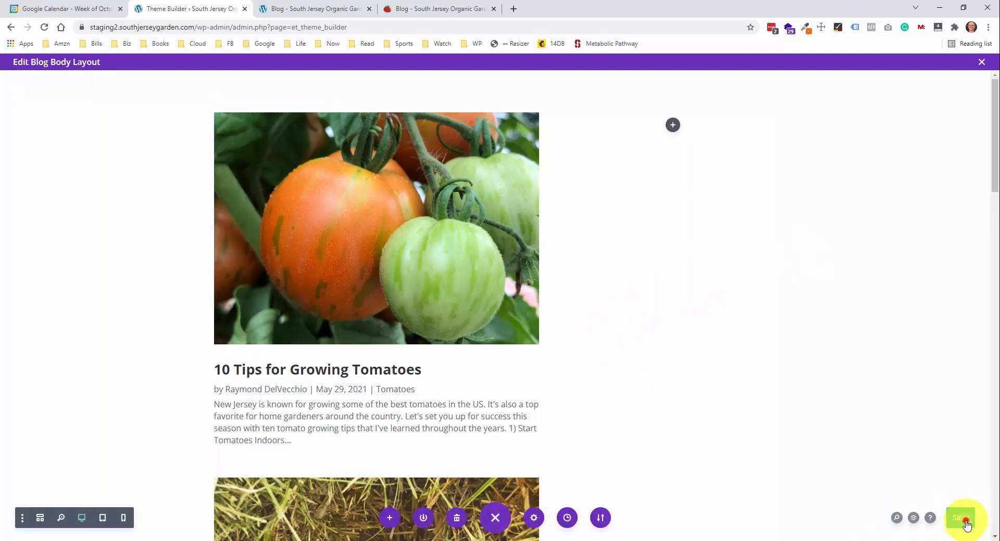
click(981, 62)
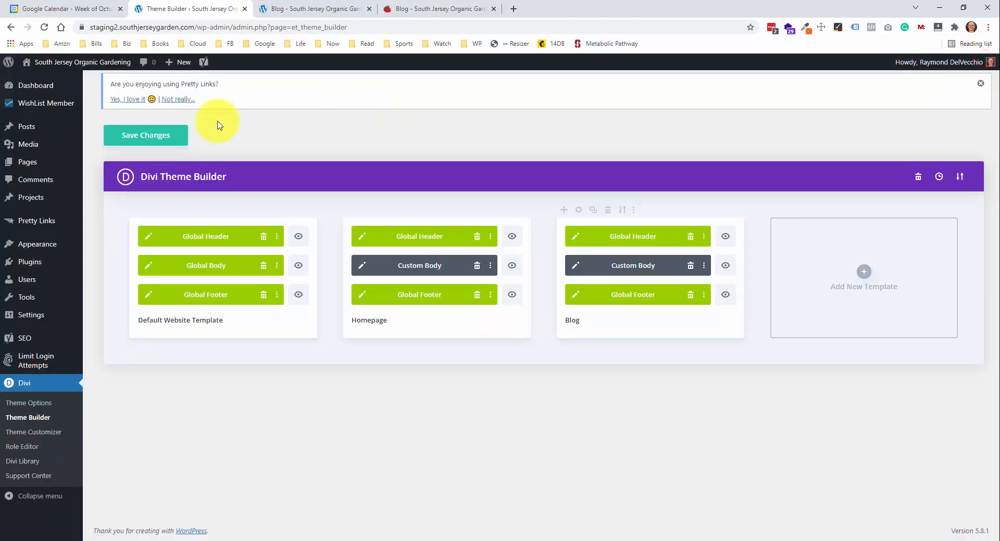
click(142, 134)
Reload the staging blog page and examine how the new Blog template lists the posts
click(313, 9)
right_click(121, 141)
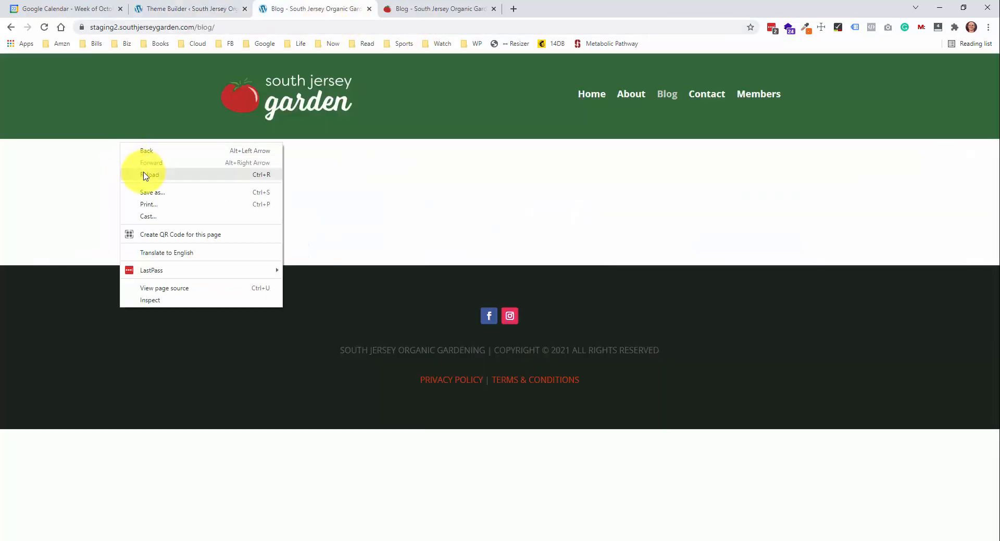
click(142, 173)
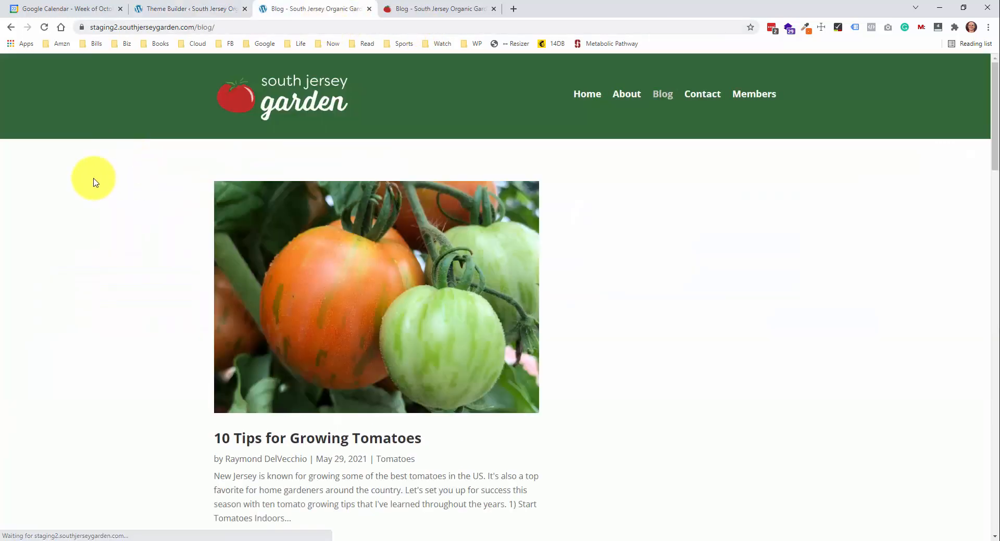
scroll(671, 239, down, 4)
scroll(673, 241, up, 5)
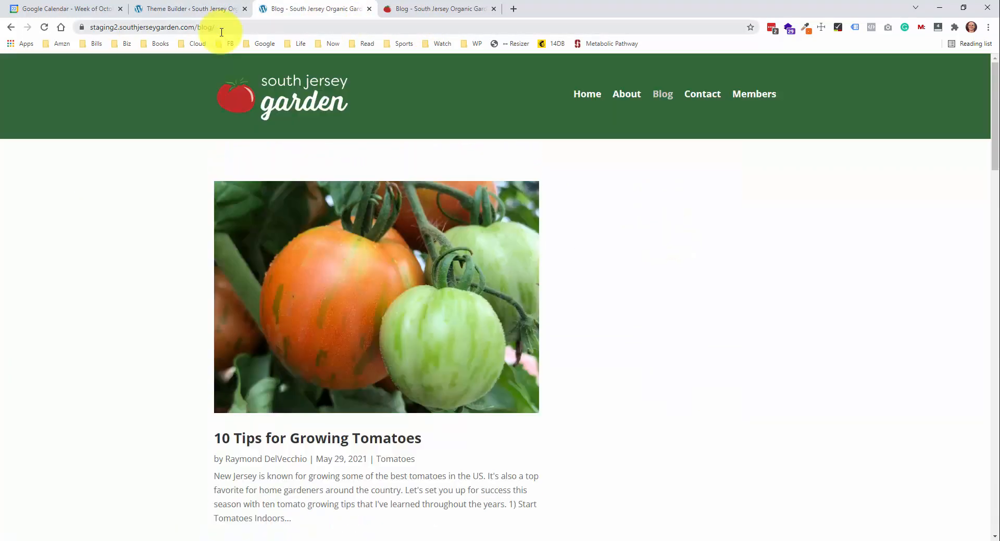
Save the global footer's social media module to the library as a global item named Social Icons, and save and close the footer layout
click(200, 9)
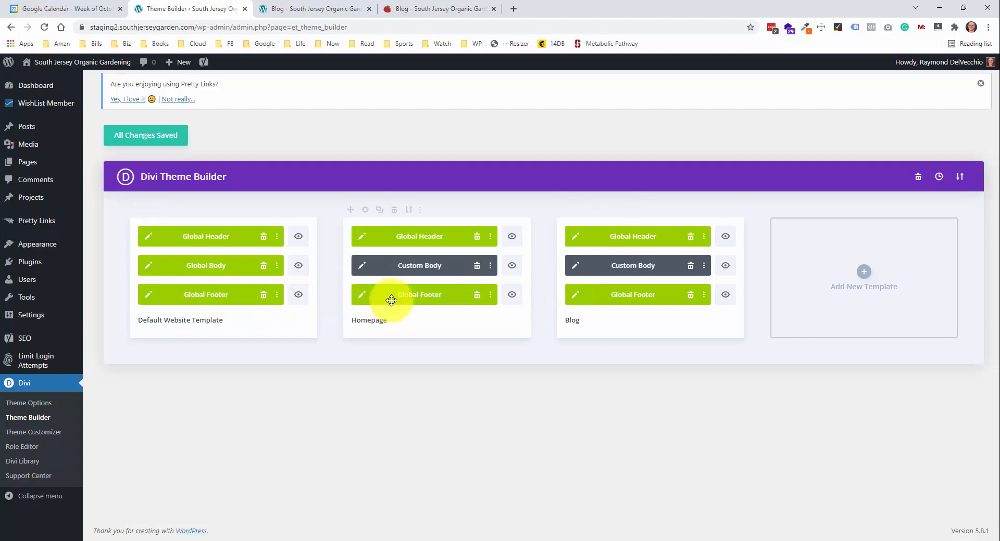
click(148, 295)
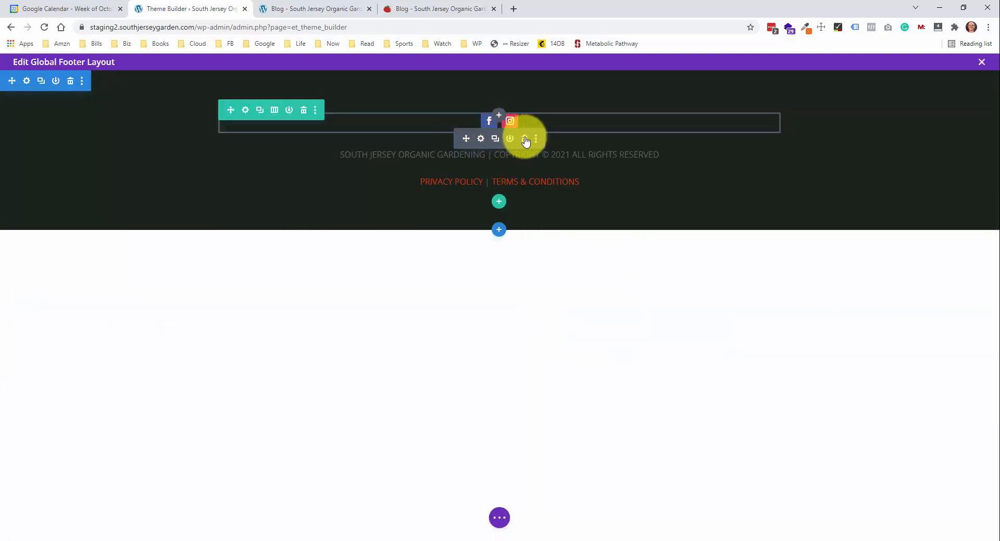
click(537, 139)
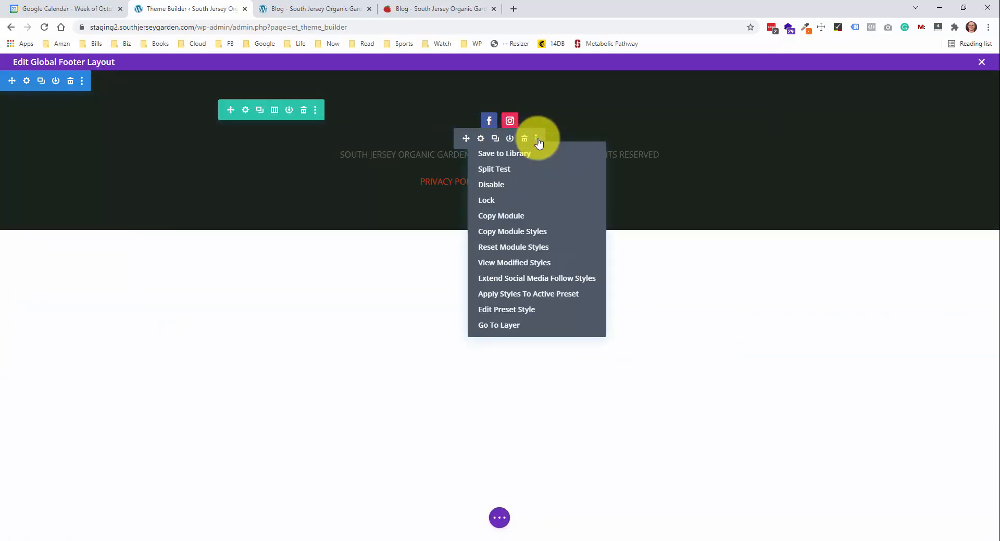
click(536, 153)
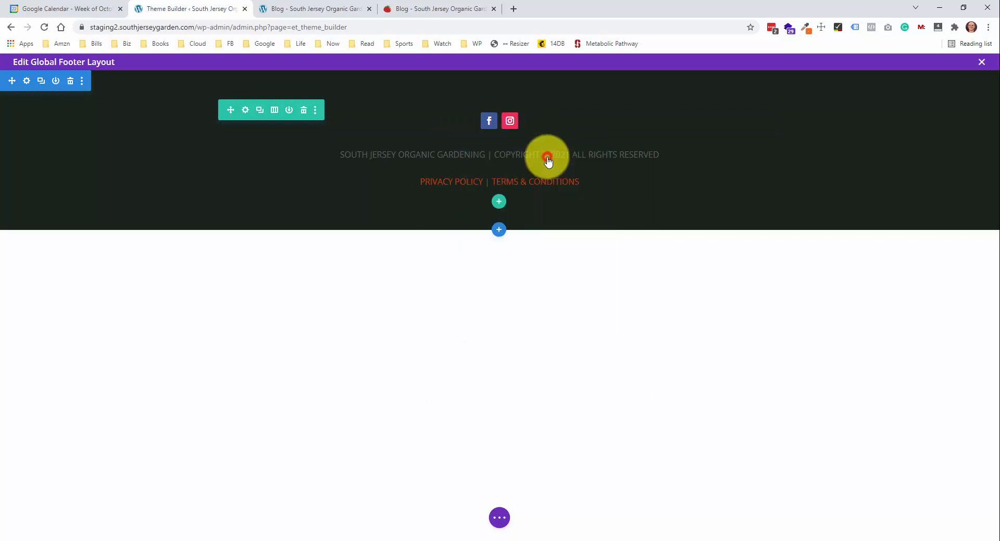
click(489, 247)
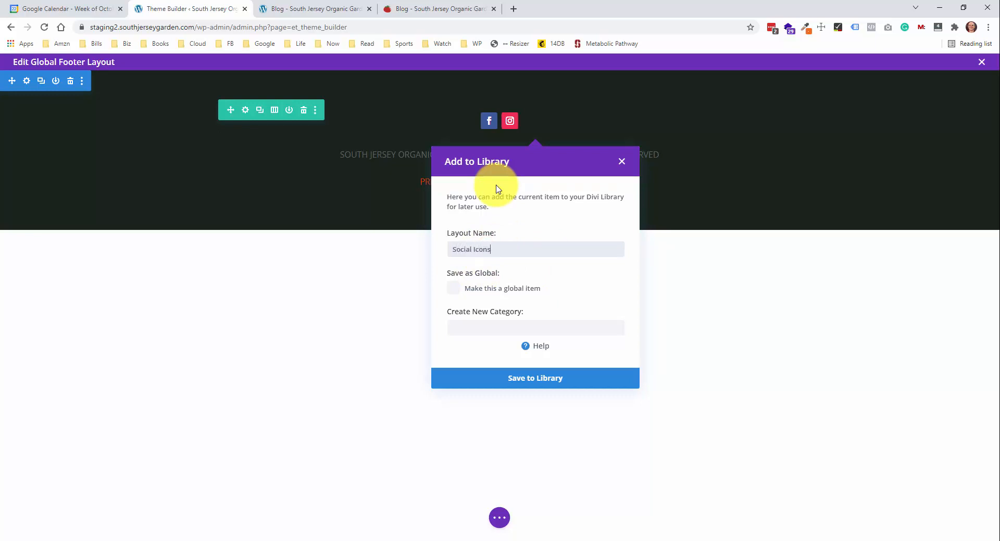
click(459, 290)
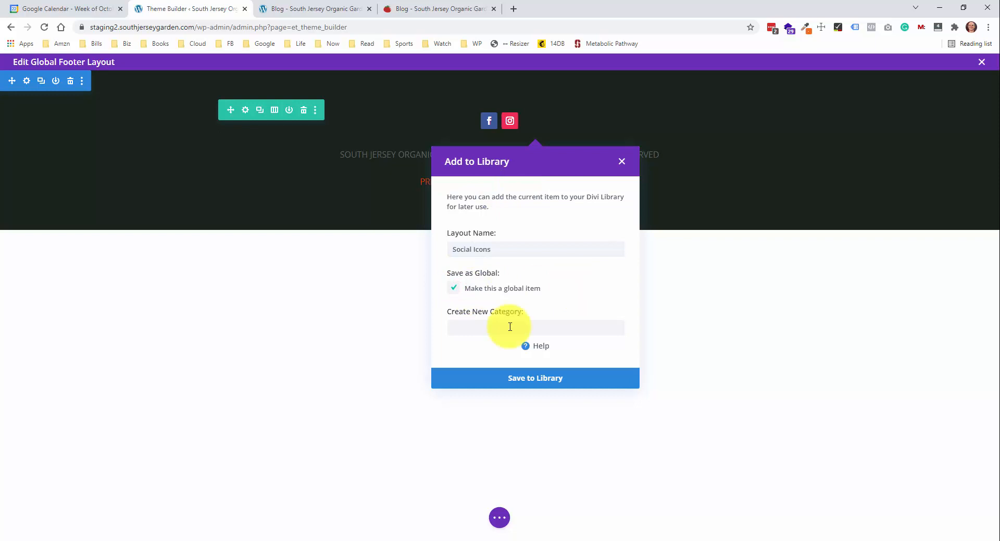
click(522, 374)
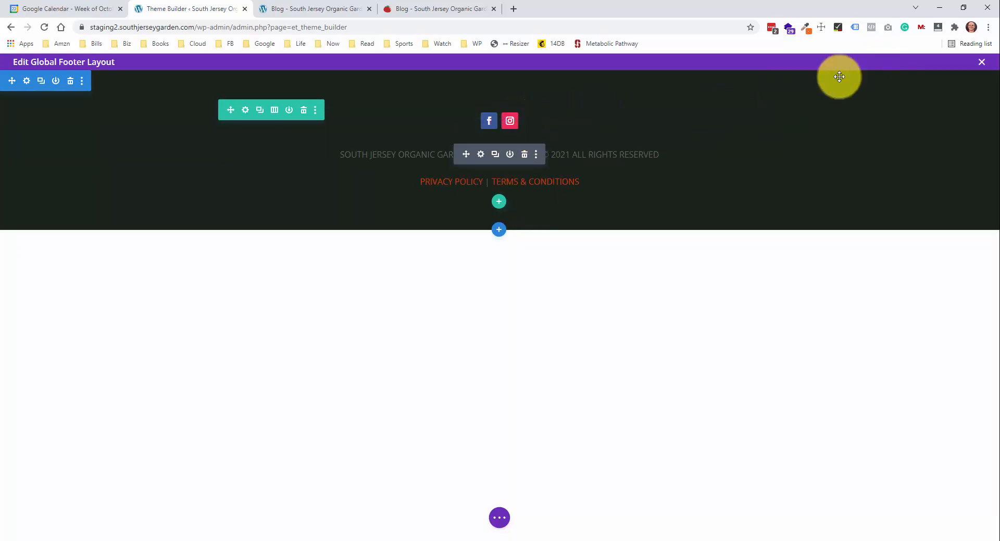
click(499, 519)
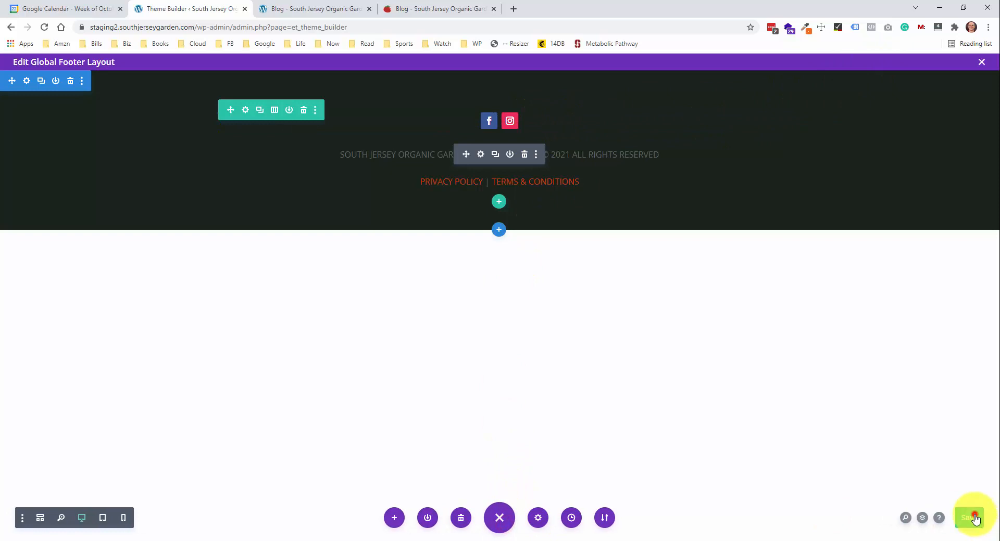
click(981, 63)
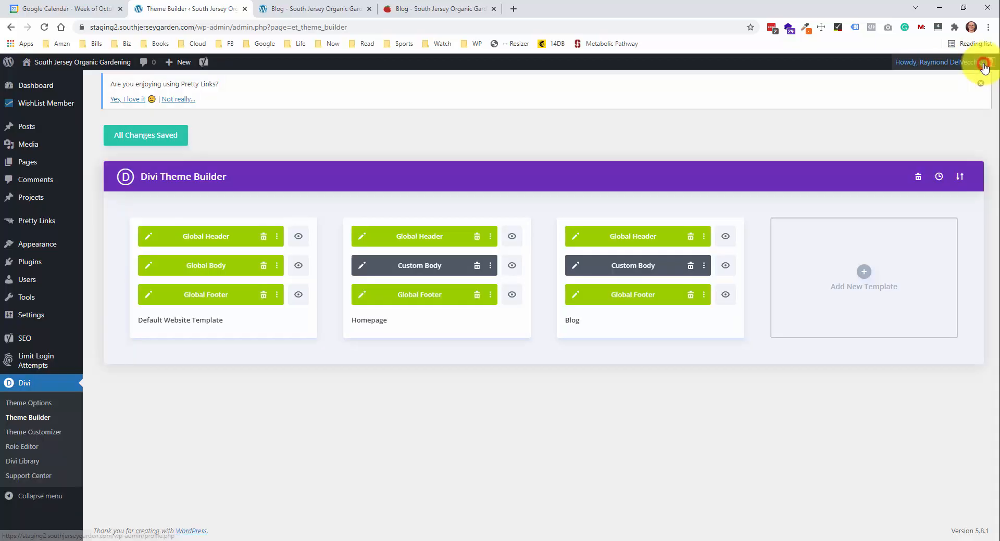
Insert the Social Icons library module into the empty right column of the Blog body layout and save the layout
click(575, 268)
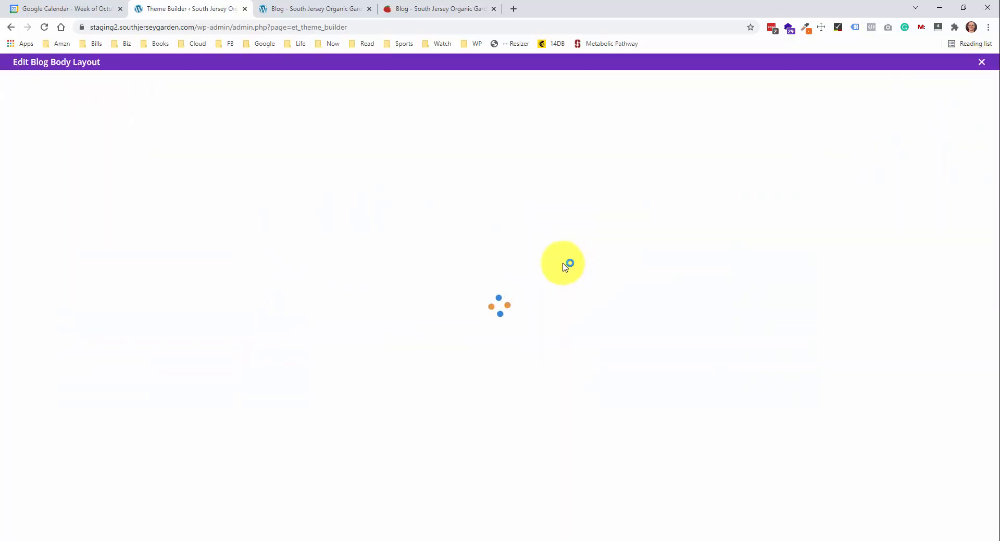
click(676, 125)
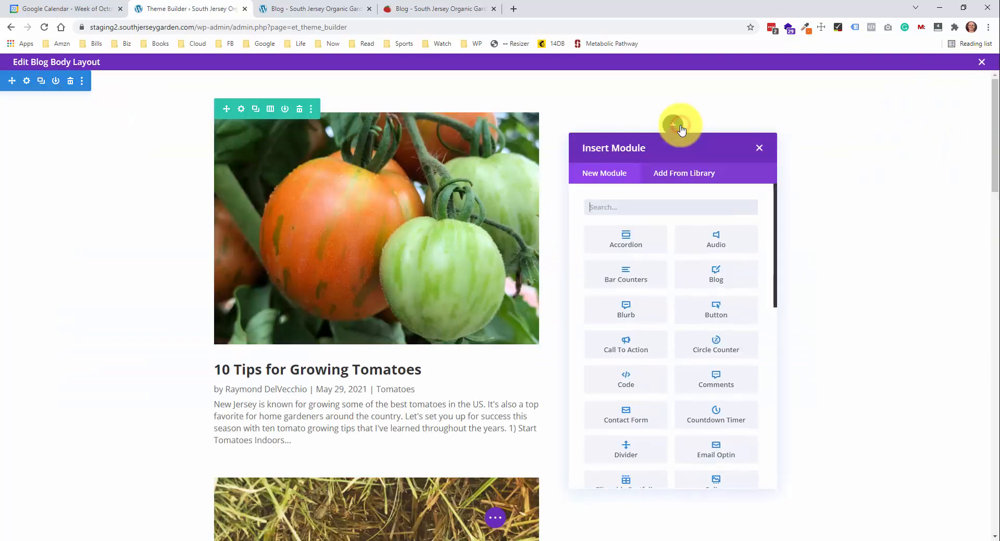
click(668, 176)
click(630, 241)
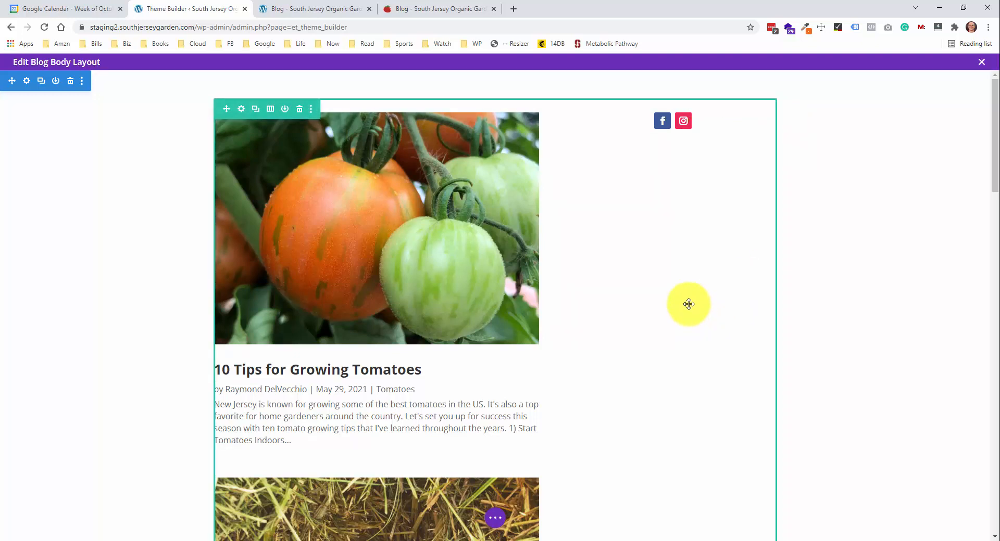
click(498, 520)
click(966, 523)
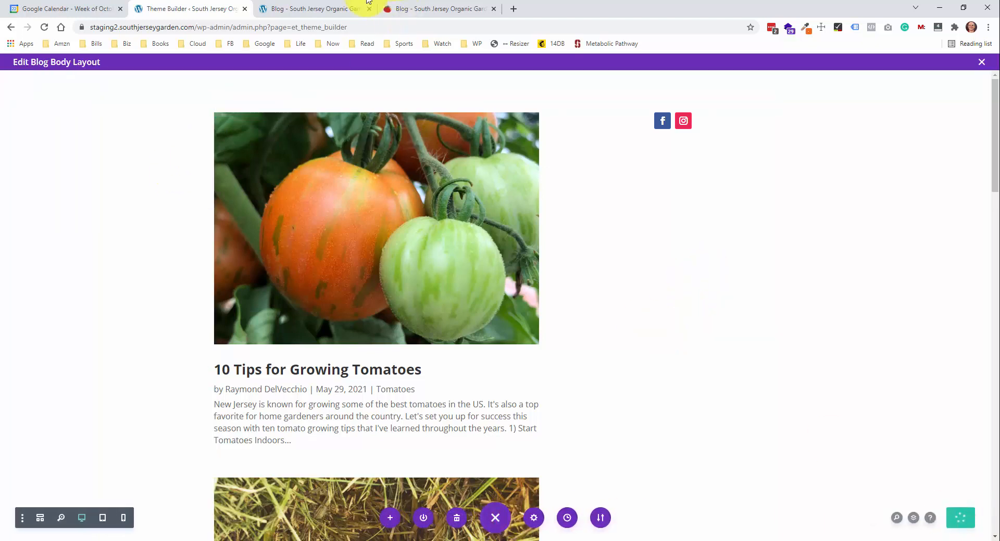
Reload the staging blog page to check the social icons beside the posts
click(333, 8)
right_click(155, 189)
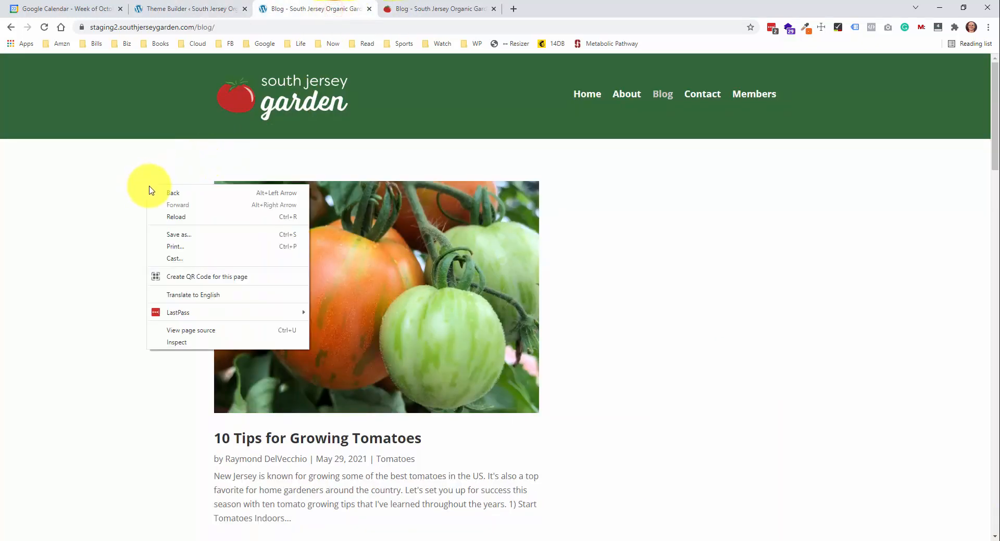
click(188, 217)
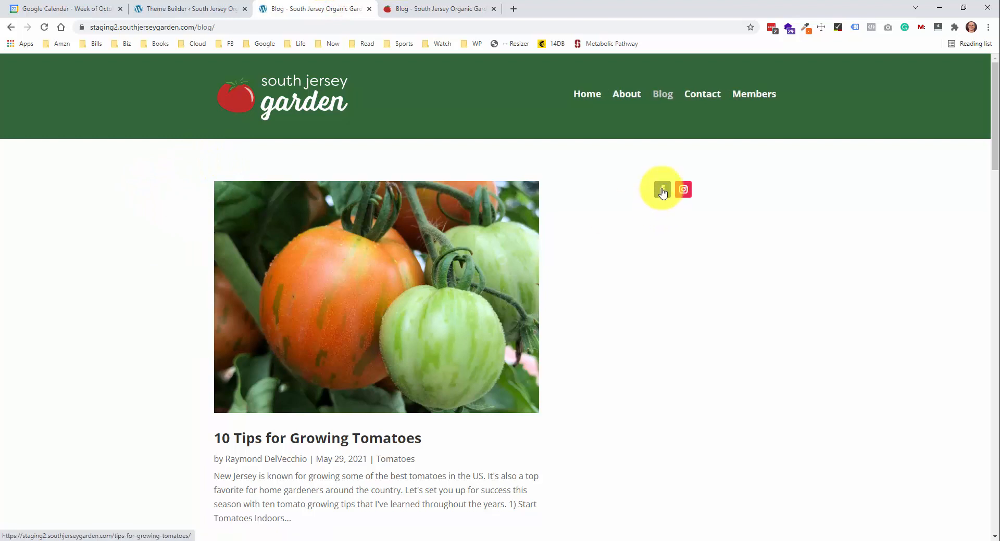
Open the 10 Tips for Growing Tomatoes post from the staging blog and examine its header and content layout
click(364, 440)
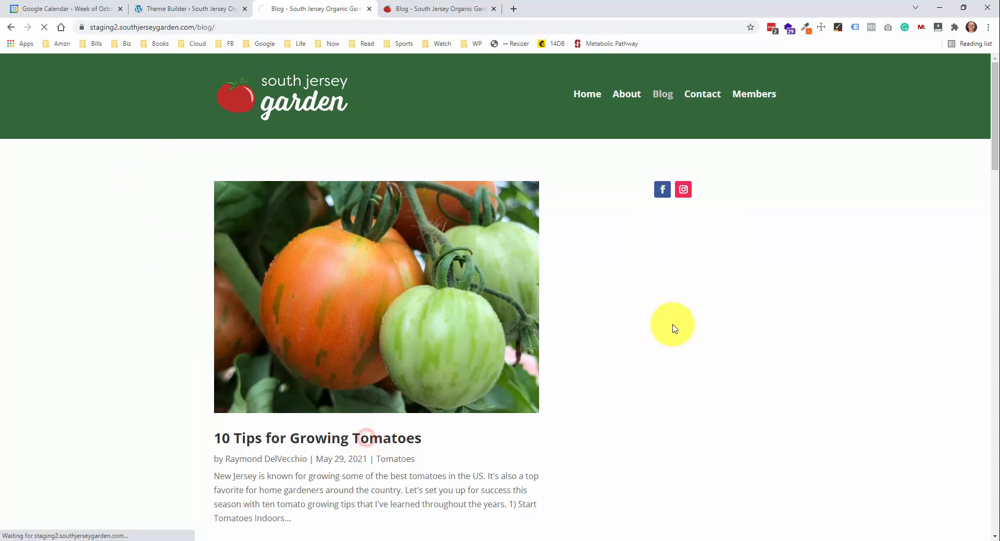
scroll(661, 291, down, 6)
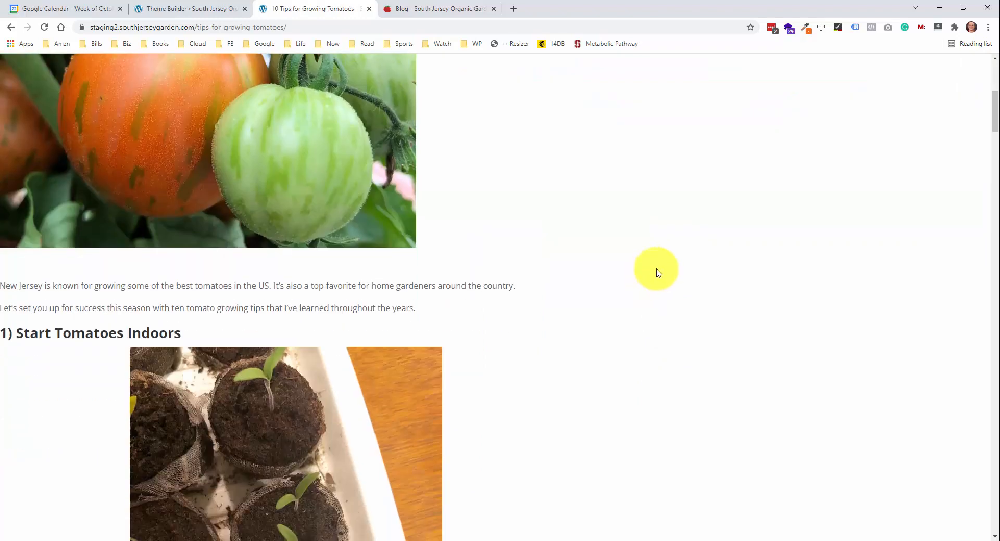
scroll(632, 269, down, 4)
scroll(633, 269, up, 10)
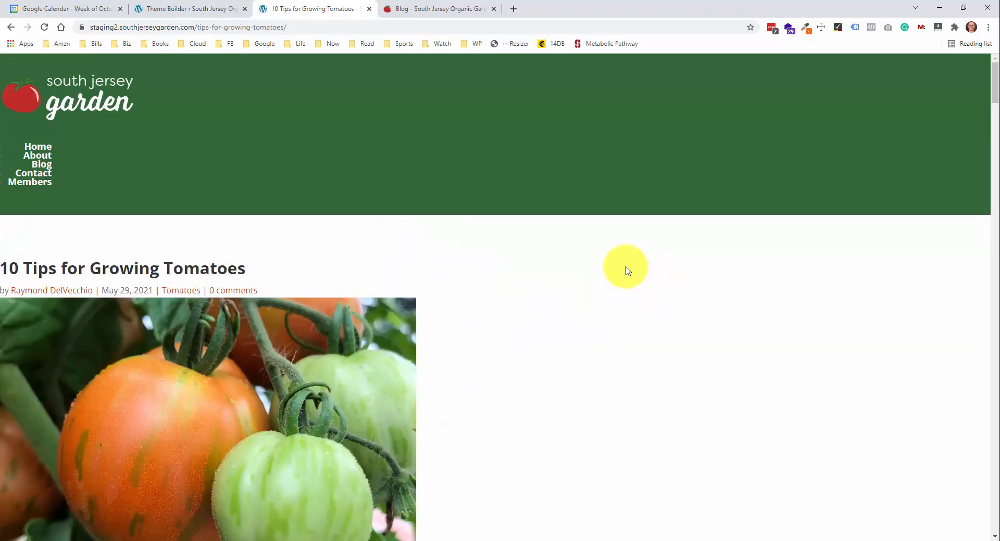
right_click(275, 236)
click(303, 267)
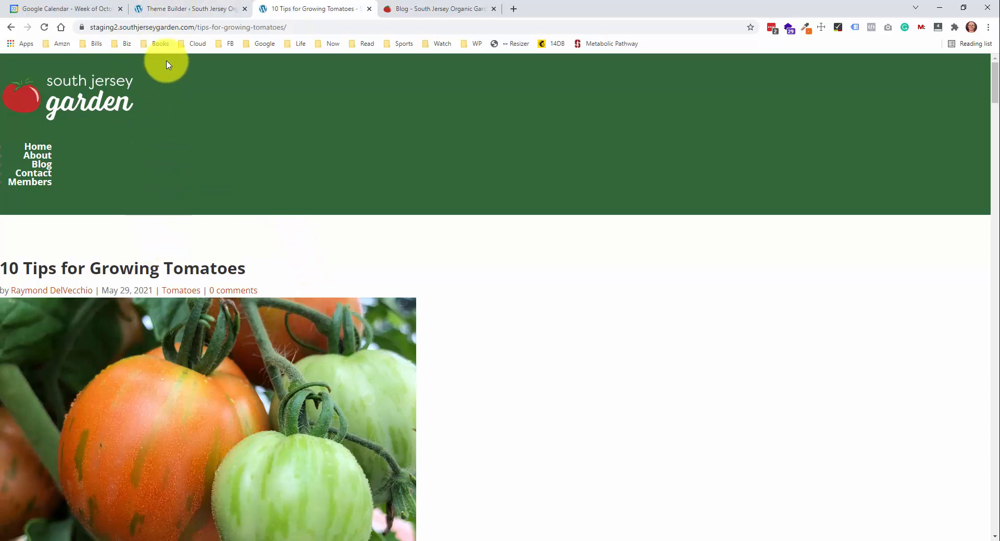
Close the Blog body layout, duplicate the Blog template, and assign the copy to All Posts
click(188, 9)
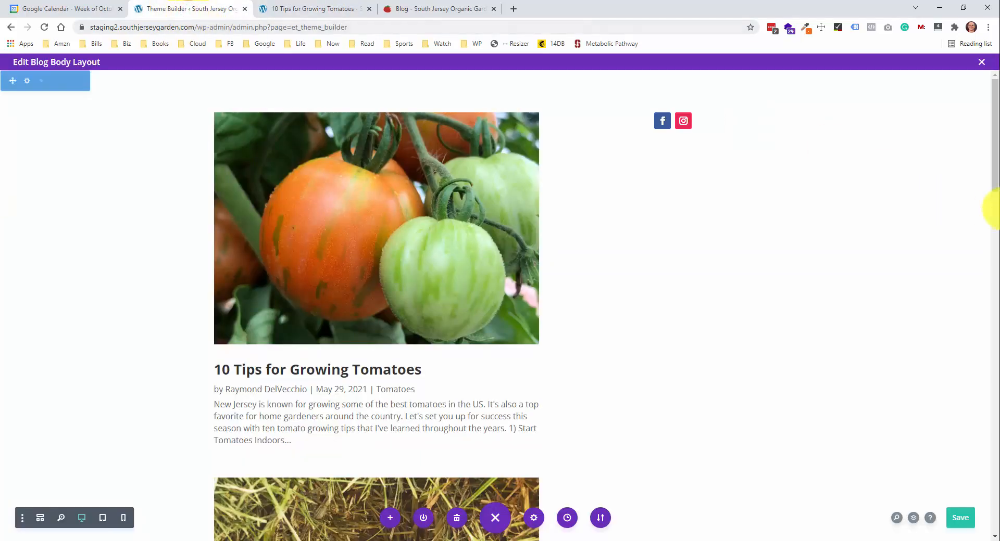
click(981, 62)
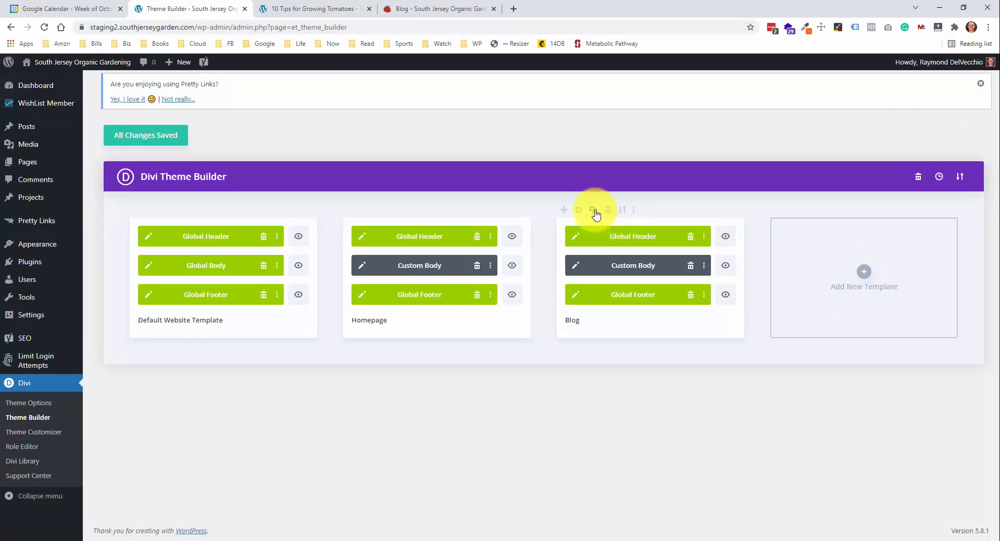
click(593, 211)
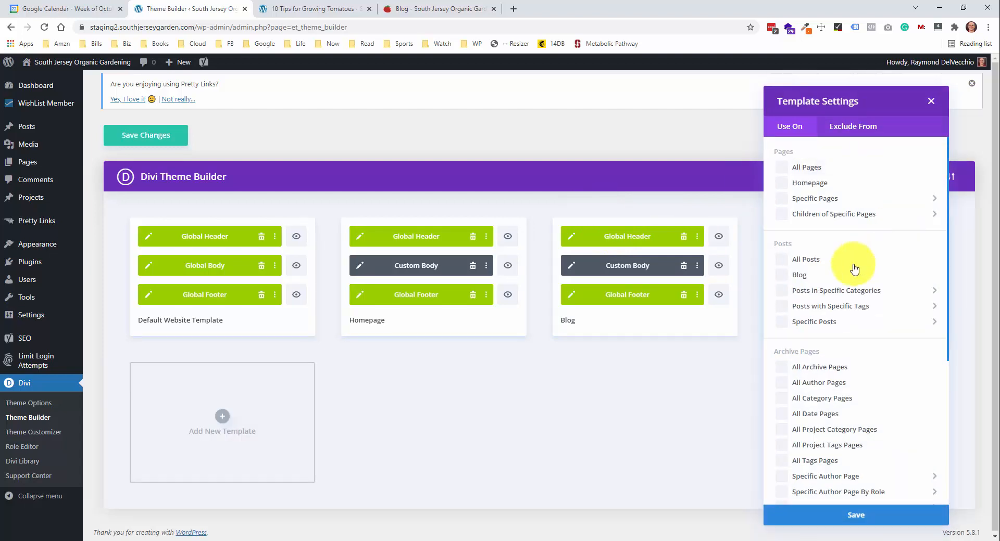
click(784, 260)
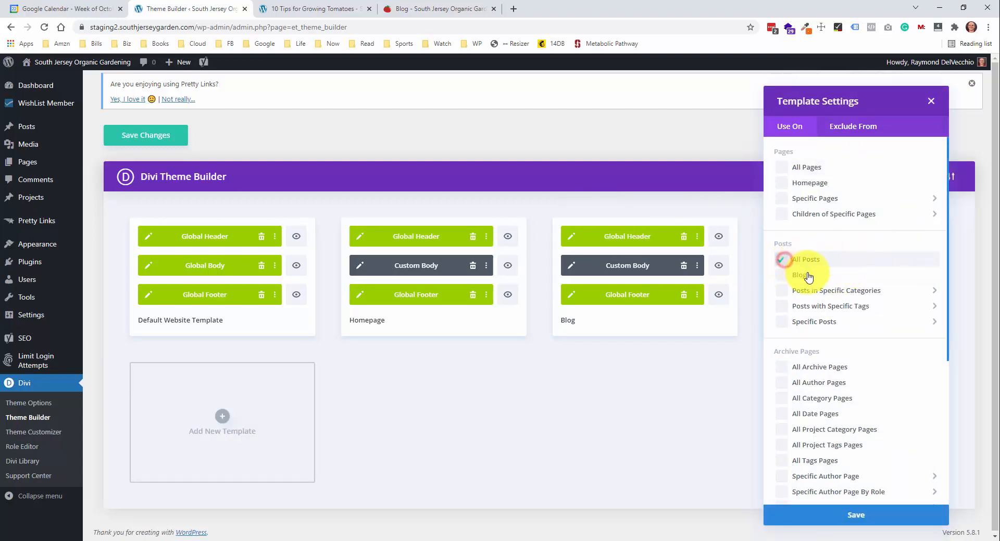
click(855, 513)
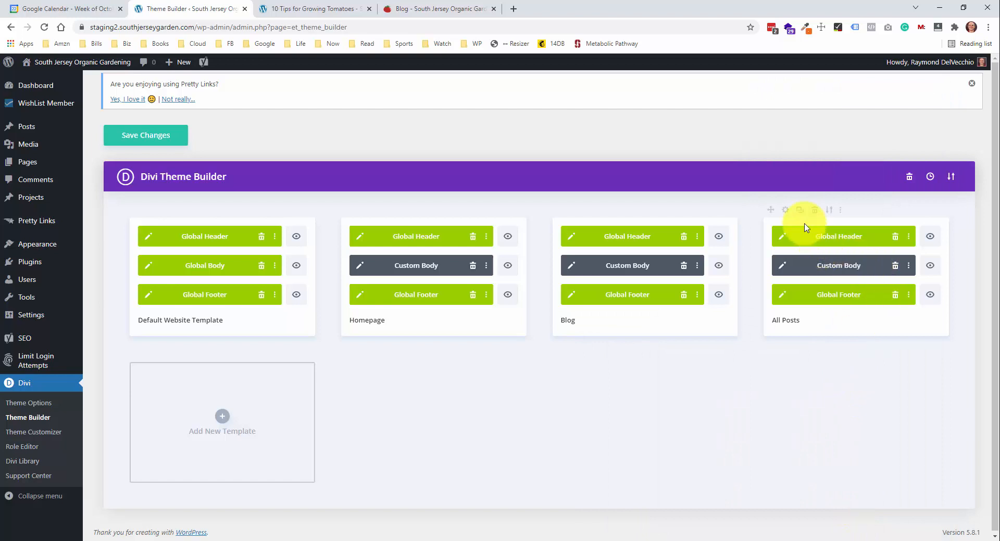
Delete the blog module from the All Posts body layout and save the layout
click(781, 265)
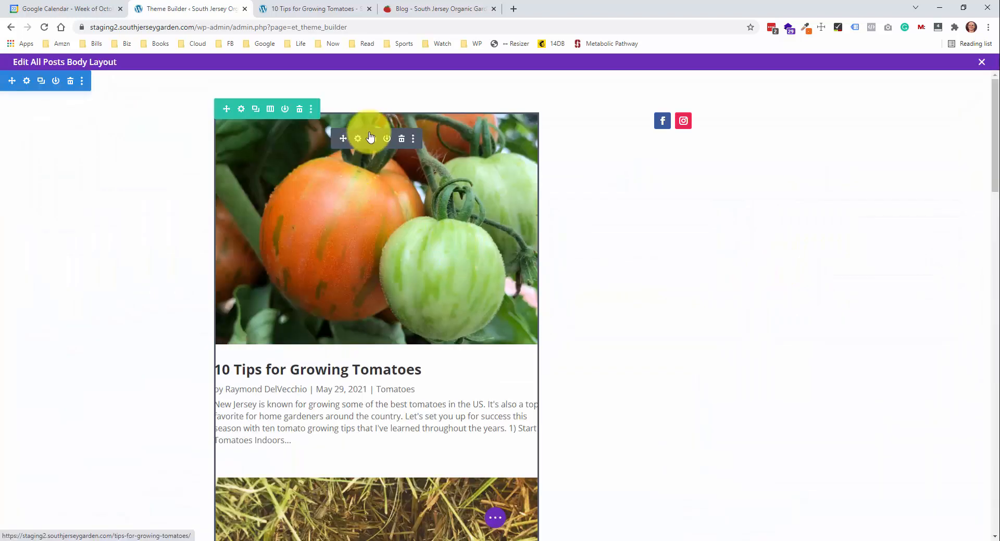
click(402, 139)
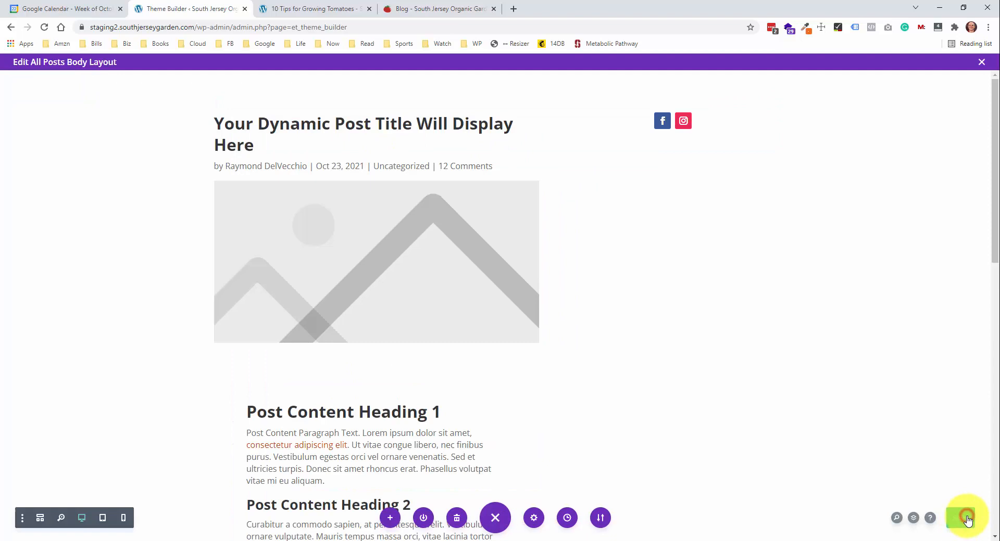
click(966, 518)
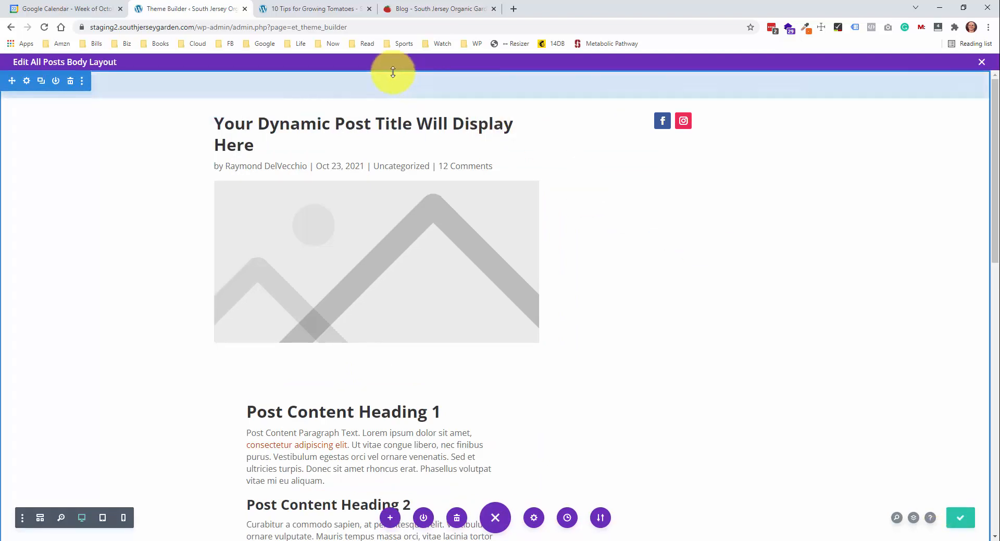
Reload the staging tomato post to check whether the All Posts layout is applied
click(326, 12)
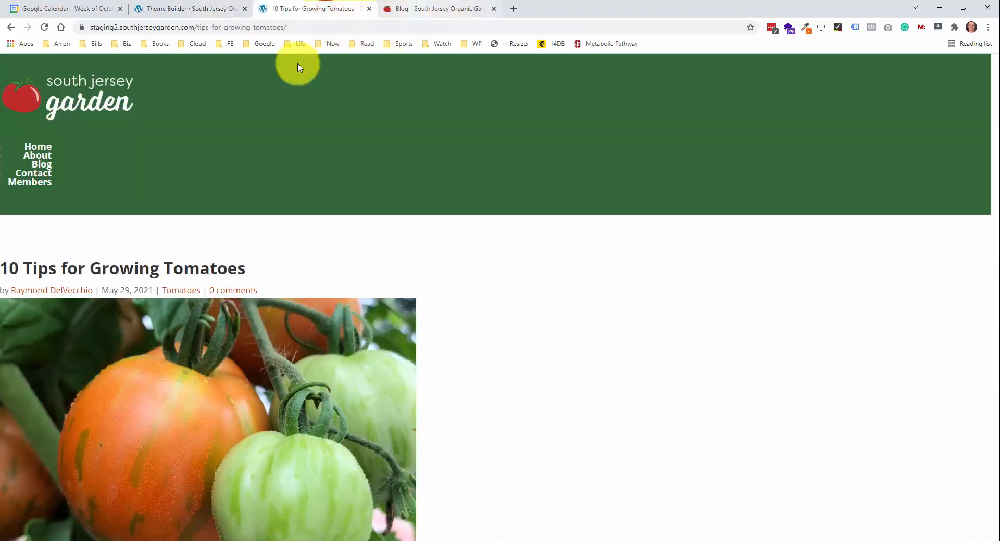
click(43, 29)
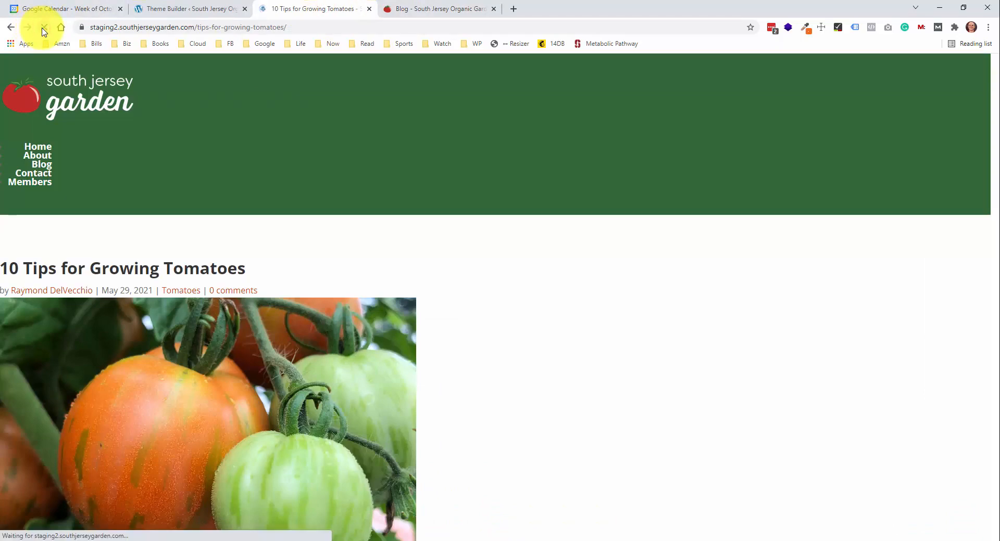
scroll(461, 230, down, 4)
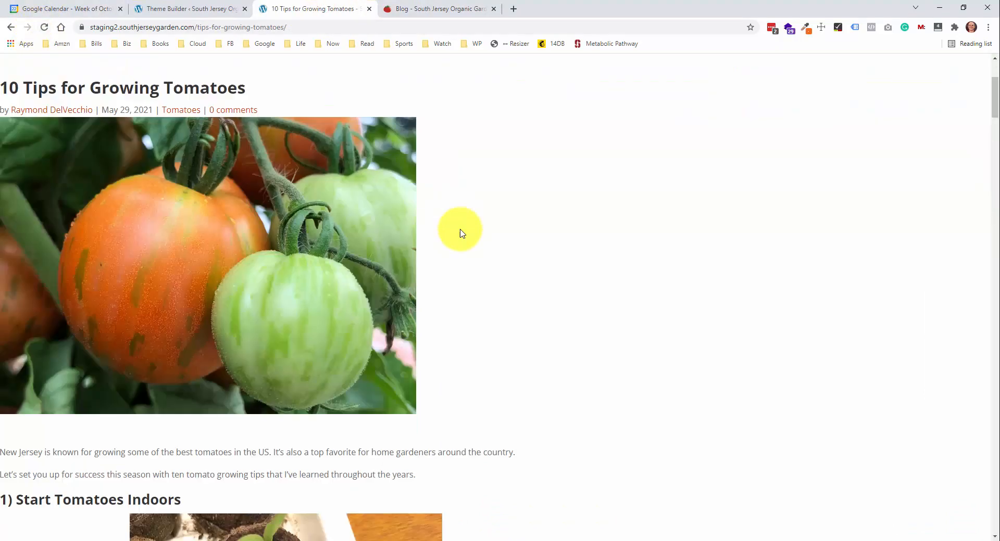
scroll(465, 229, down, 10)
scroll(469, 230, up, 14)
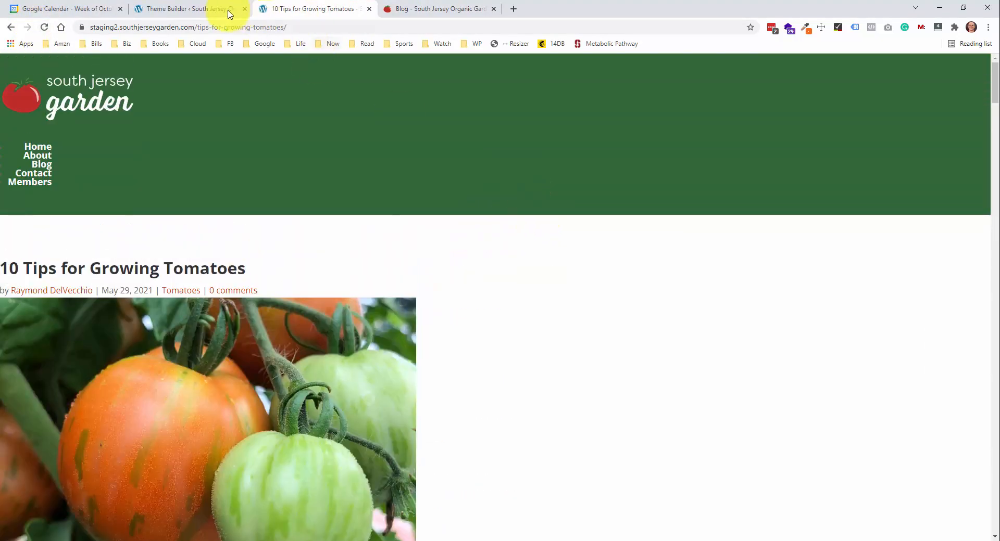
Close the All Posts body layout and save the Theme Builder changes
click(228, 11)
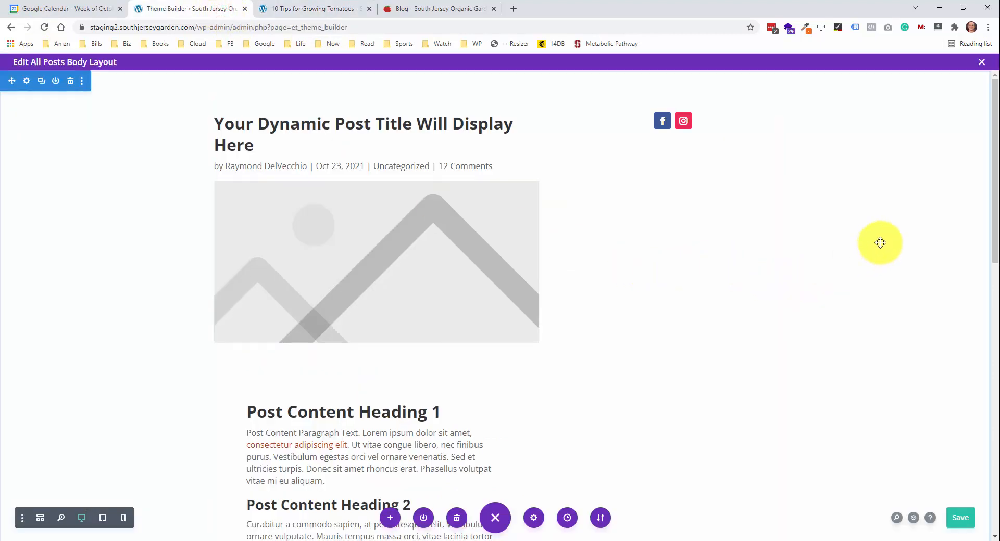
click(980, 62)
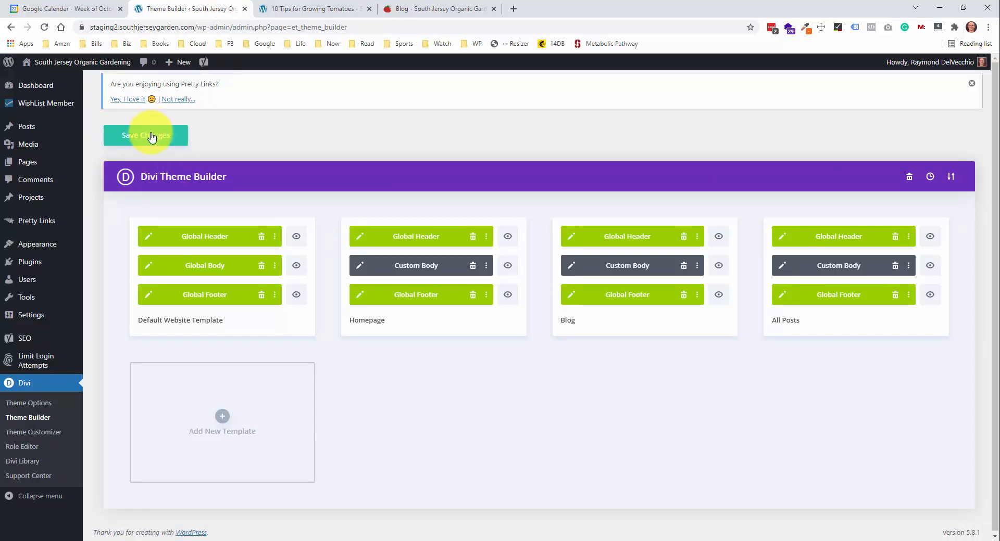
Refresh the tomato growing post and examine its title, featured image, text and sidebar under the saved template
click(316, 10)
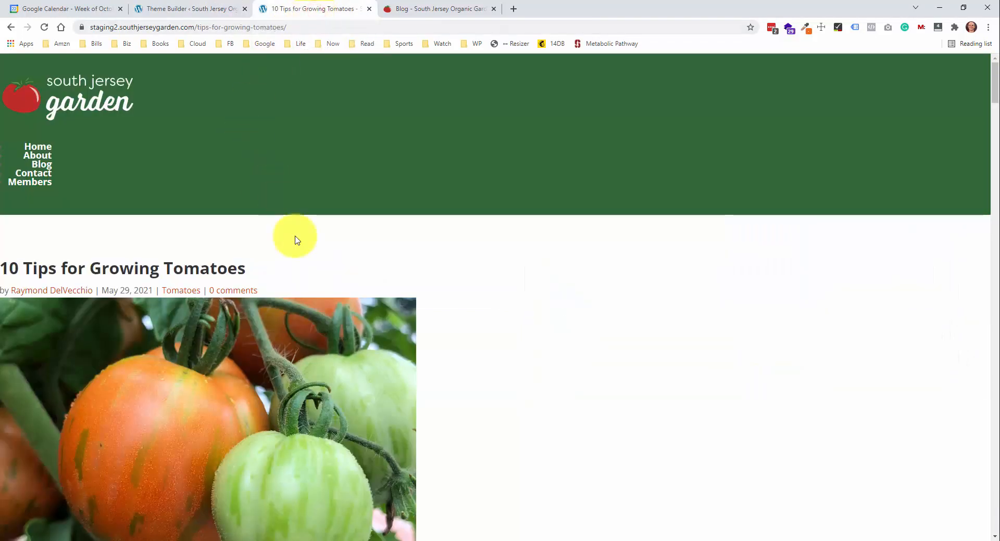
right_click(305, 266)
click(342, 307)
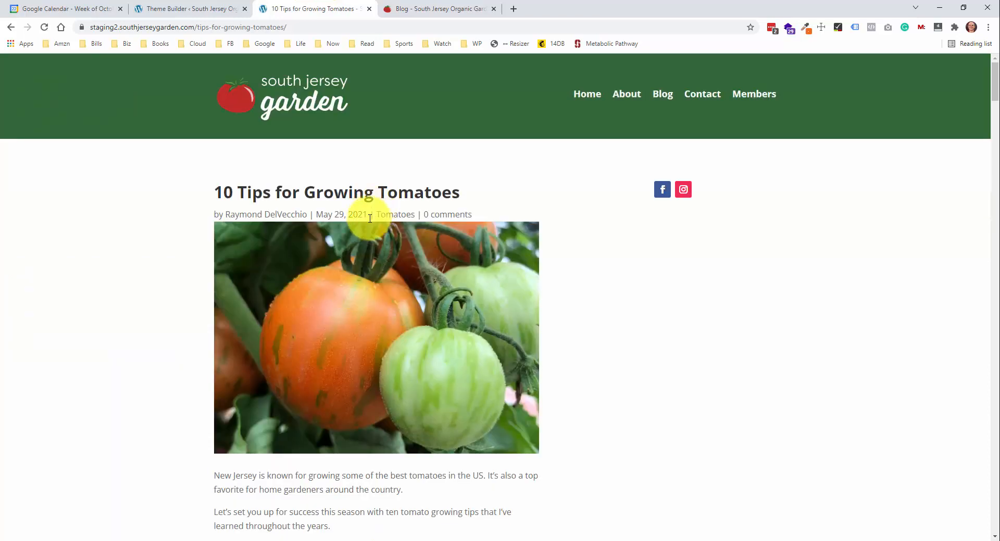
scroll(370, 218, down, 4)
scroll(364, 216, up, 4)
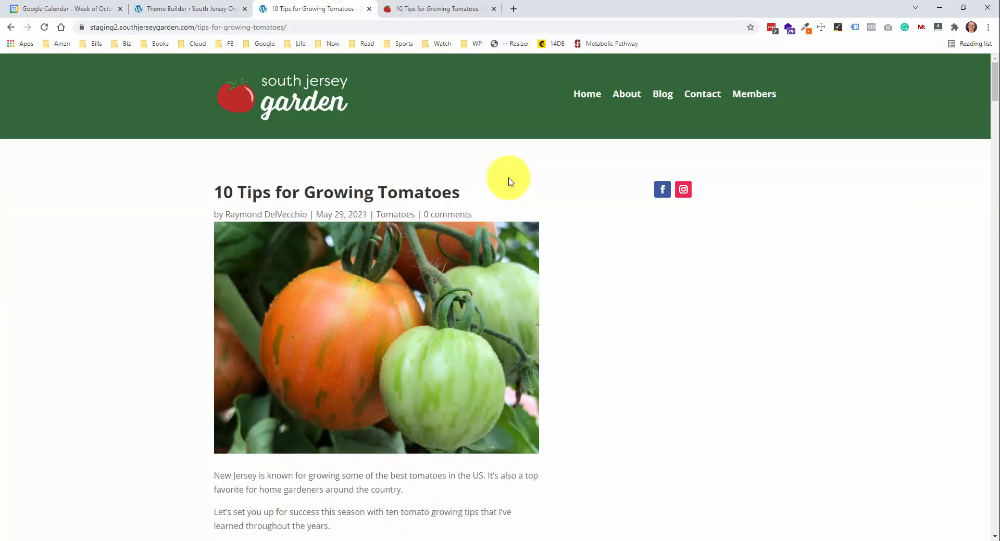
scroll(509, 181, down, 13)
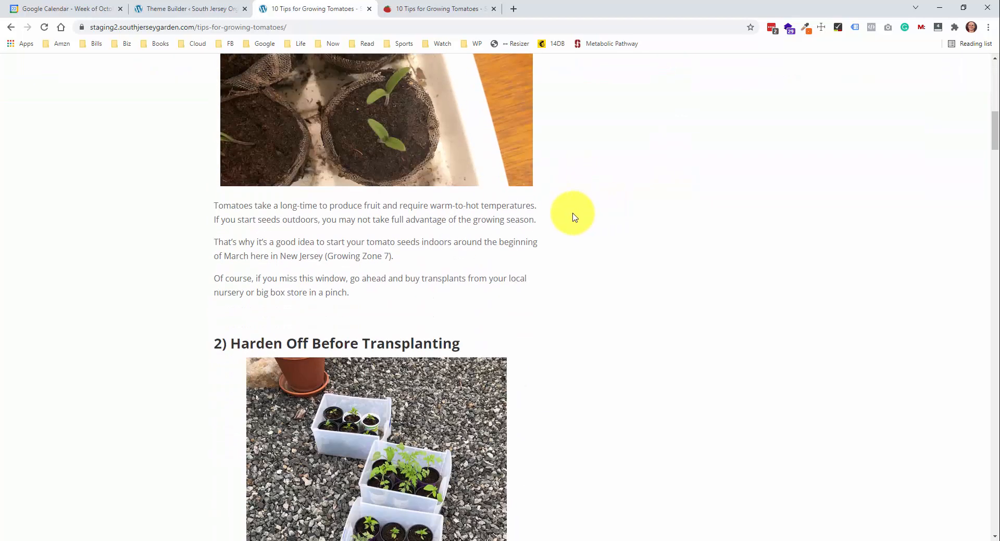
scroll(572, 217, up, 15)
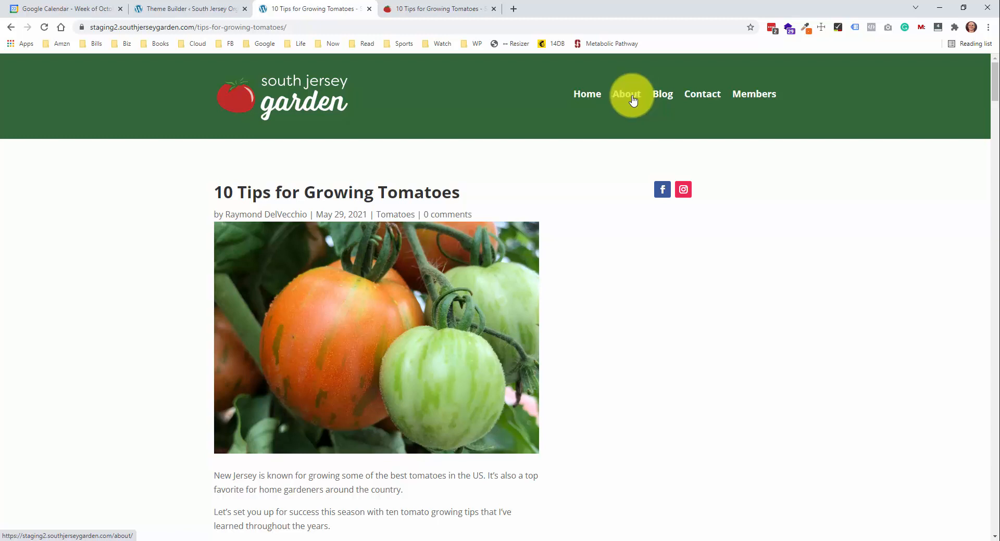
Open the staging About page and examine its content and sidebar column
click(633, 100)
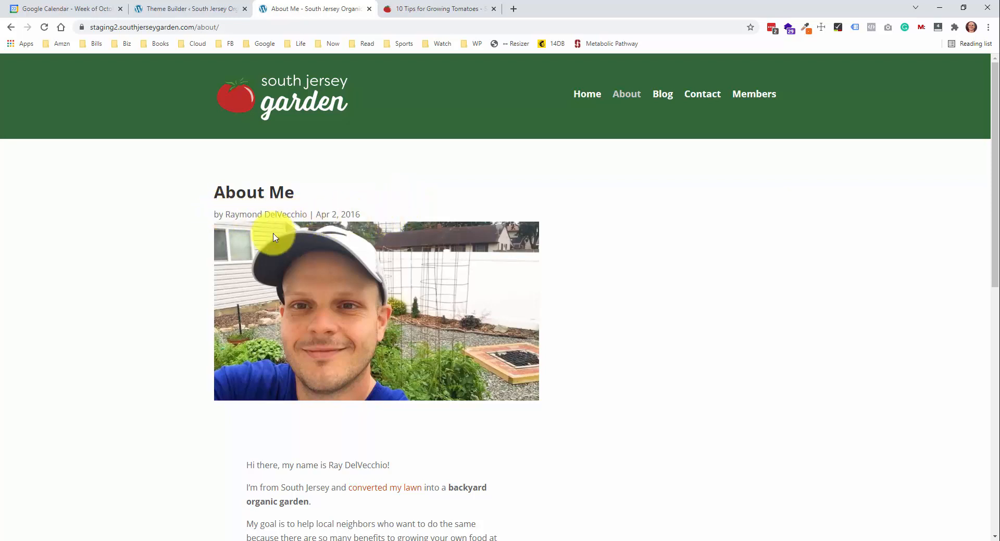
scroll(267, 235, down, 10)
scroll(279, 225, up, 9)
scroll(286, 233, up, 1)
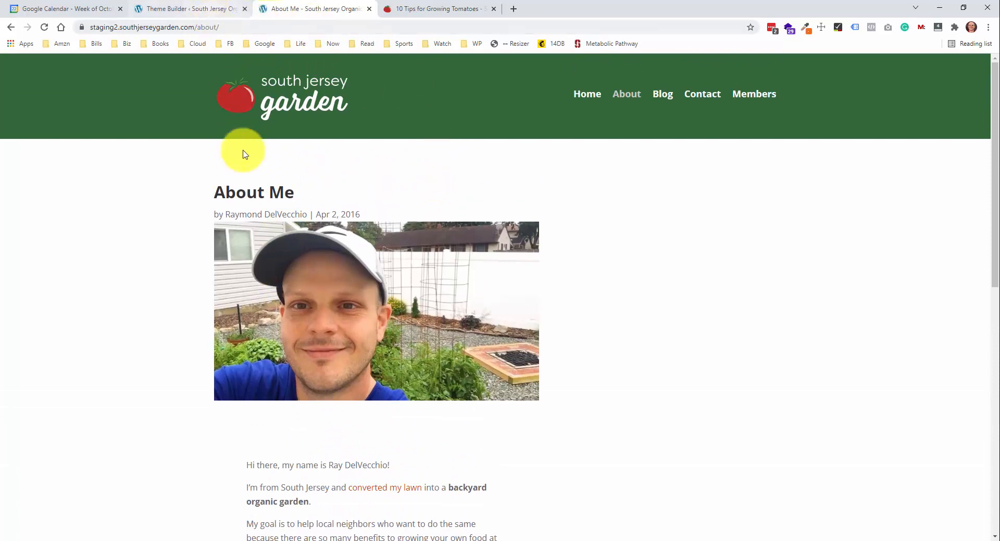
Insert the Social Icons library module into the empty right column of the Default Website Template's global body layout
click(192, 12)
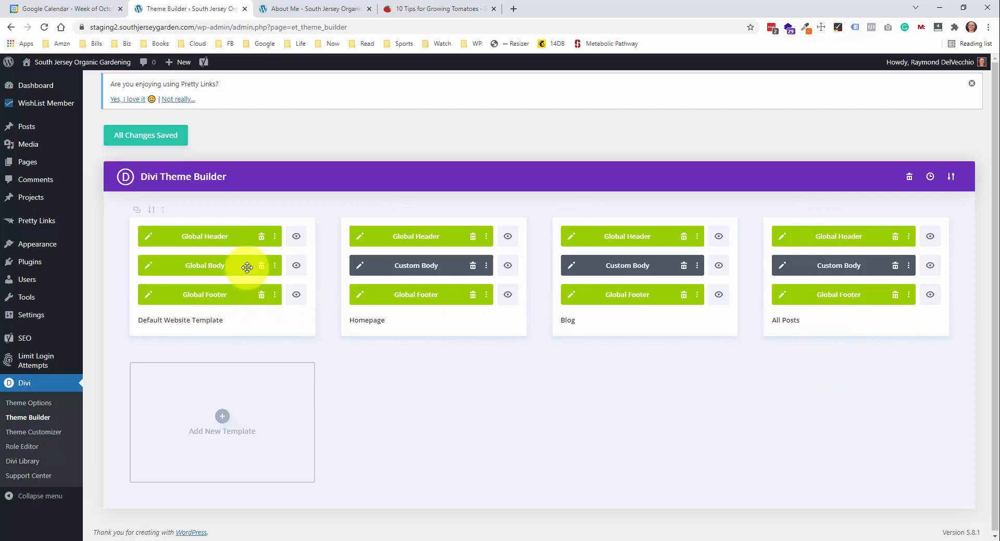
click(148, 267)
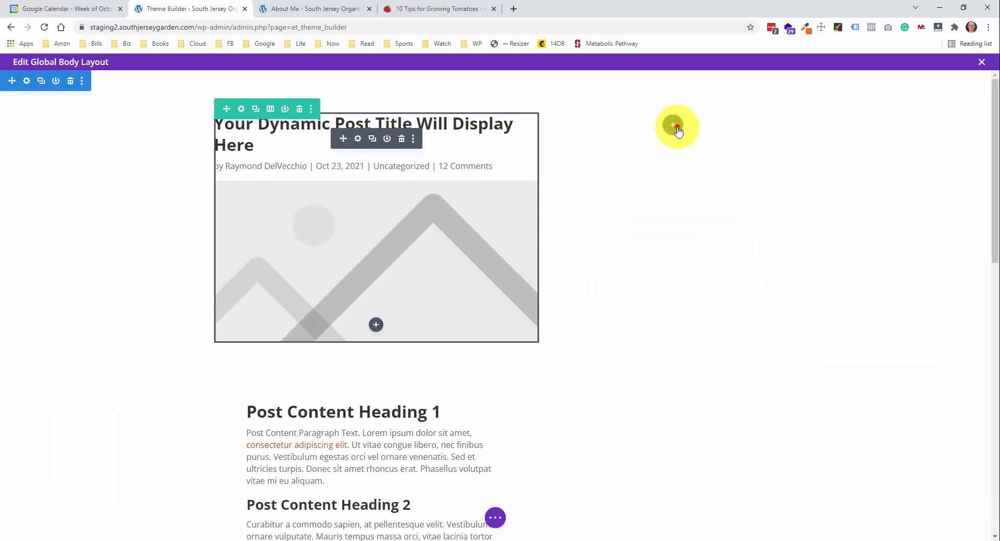
click(675, 127)
click(686, 172)
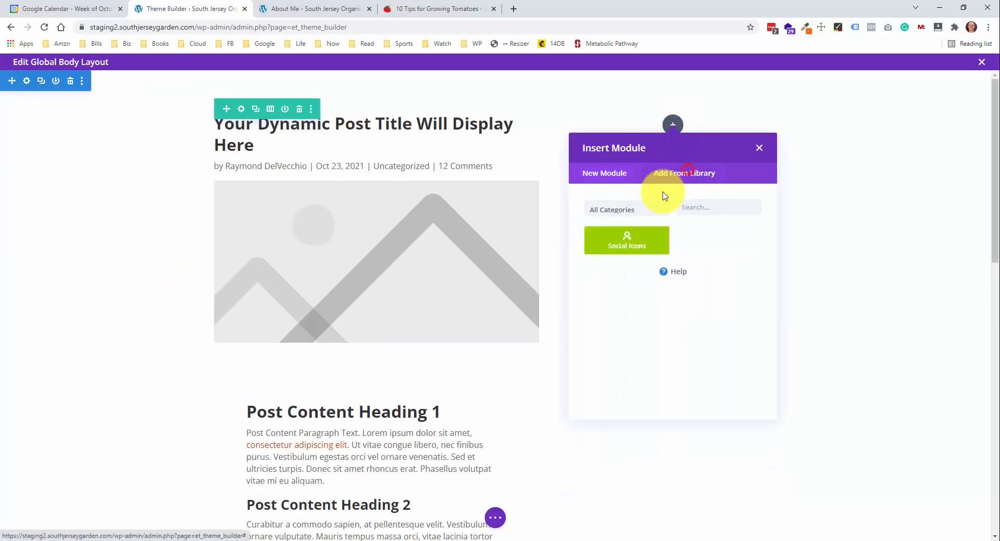
click(646, 239)
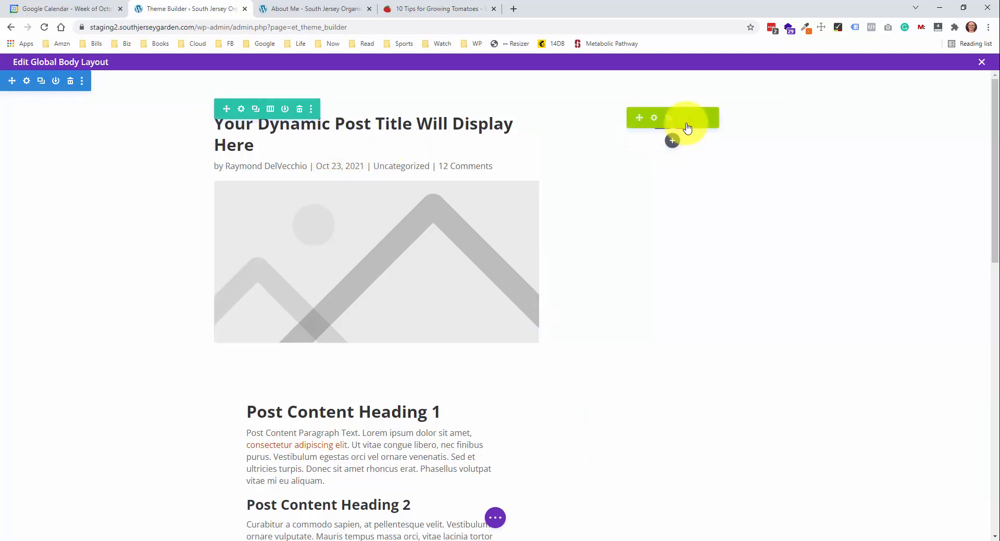
Turn on the custom icon size for the Social Icons module and set its icon font size to 21px
click(655, 120)
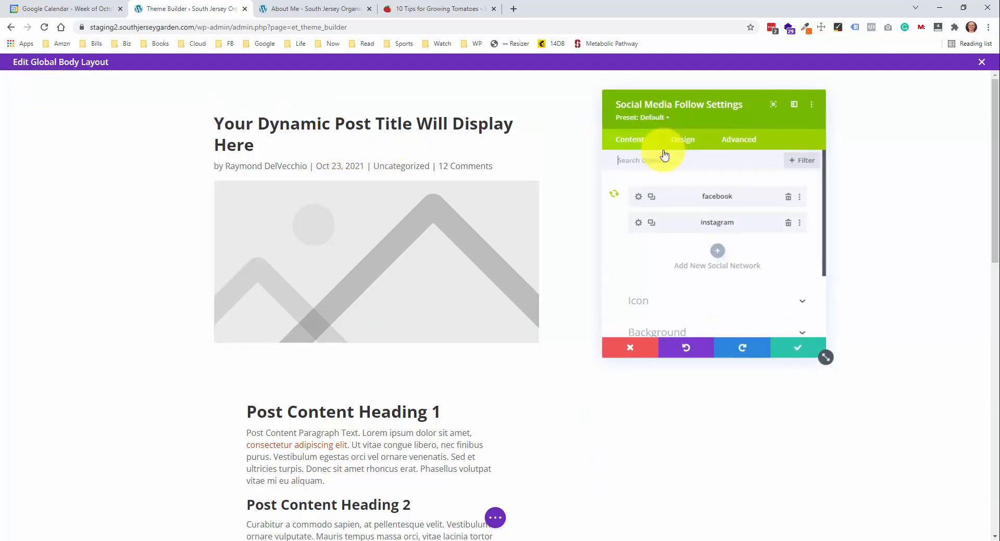
click(785, 299)
scroll(788, 291, down, 2)
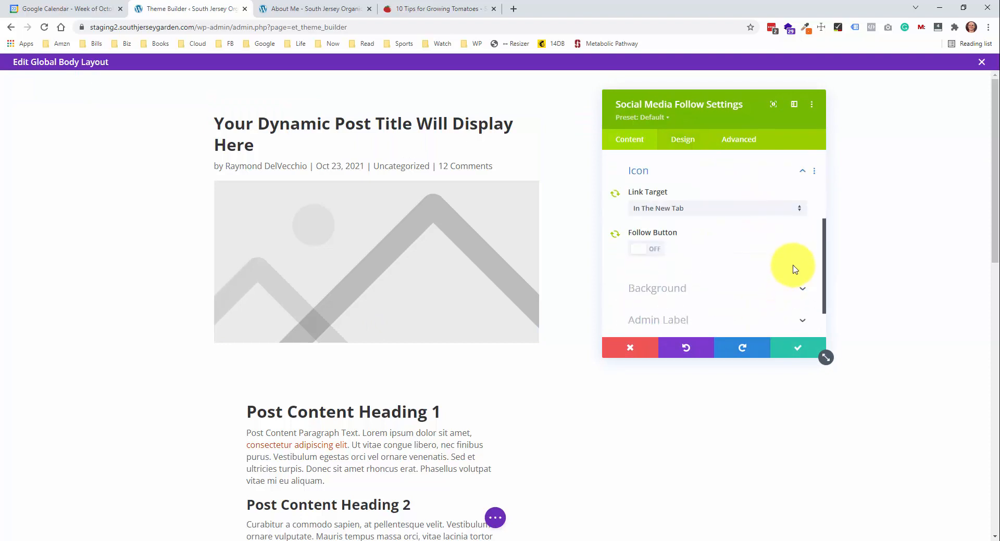
click(683, 141)
click(726, 217)
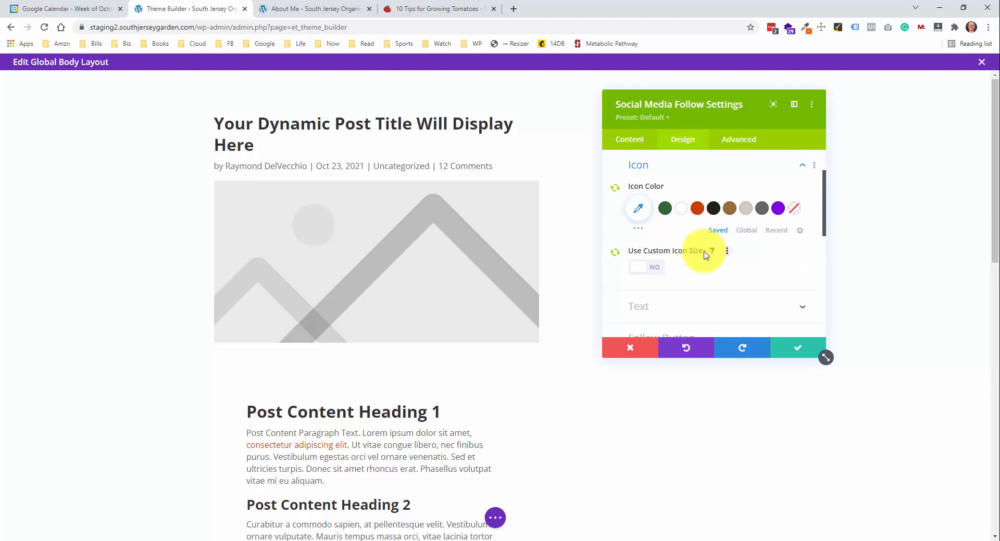
click(642, 268)
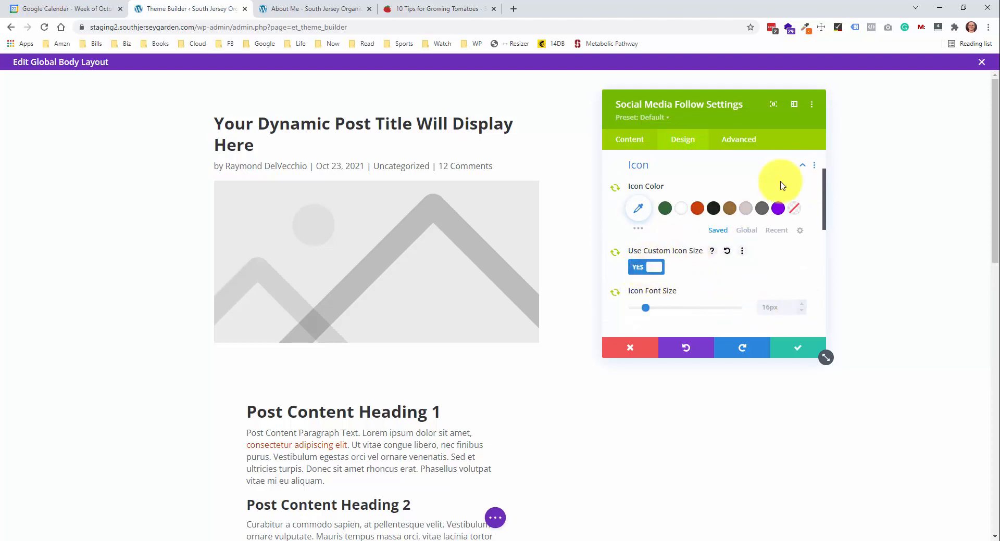
drag(723, 146, 839, 216)
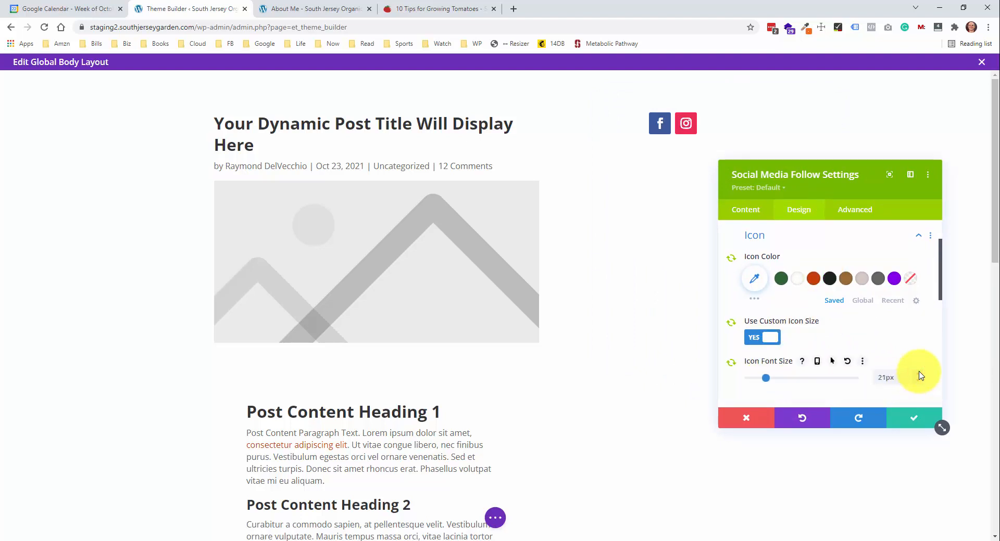
click(912, 419)
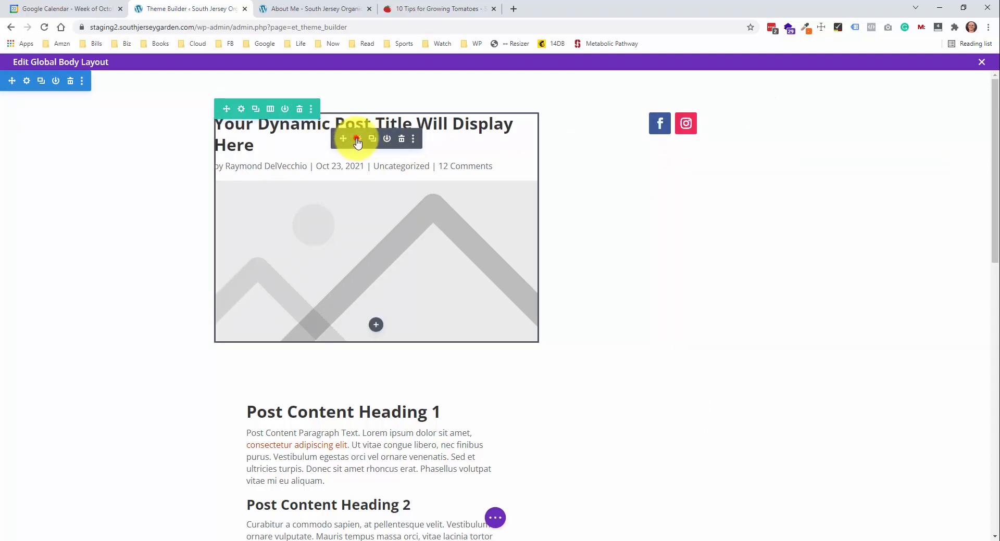
Hide the meta line in the Post Title module of the global body layout, then save and close the layout
click(357, 140)
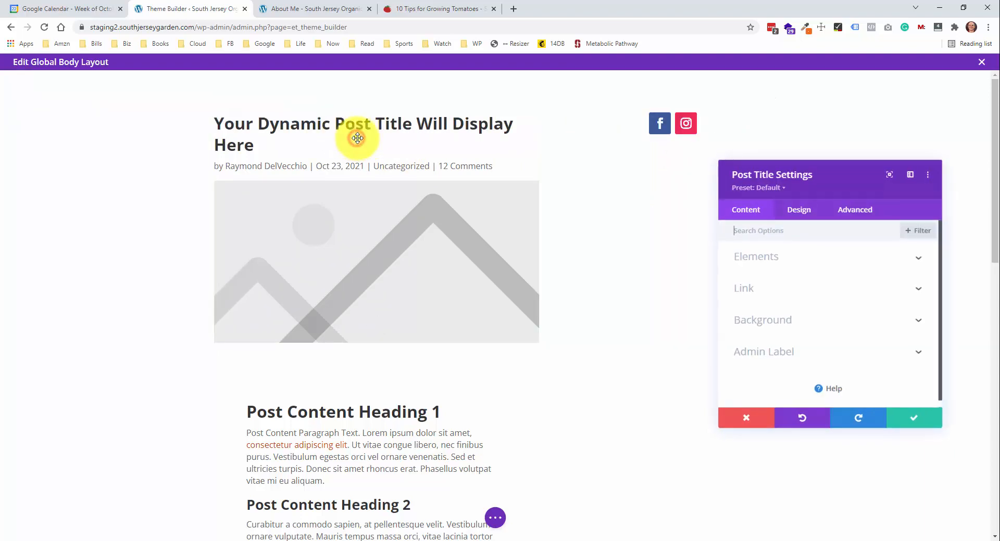
click(912, 268)
click(758, 337)
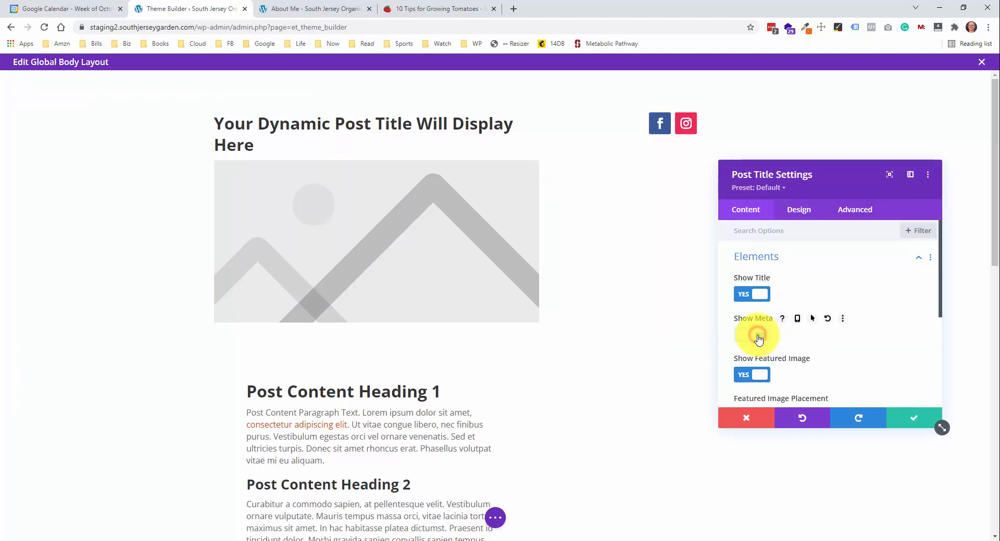
scroll(781, 339, down, 2)
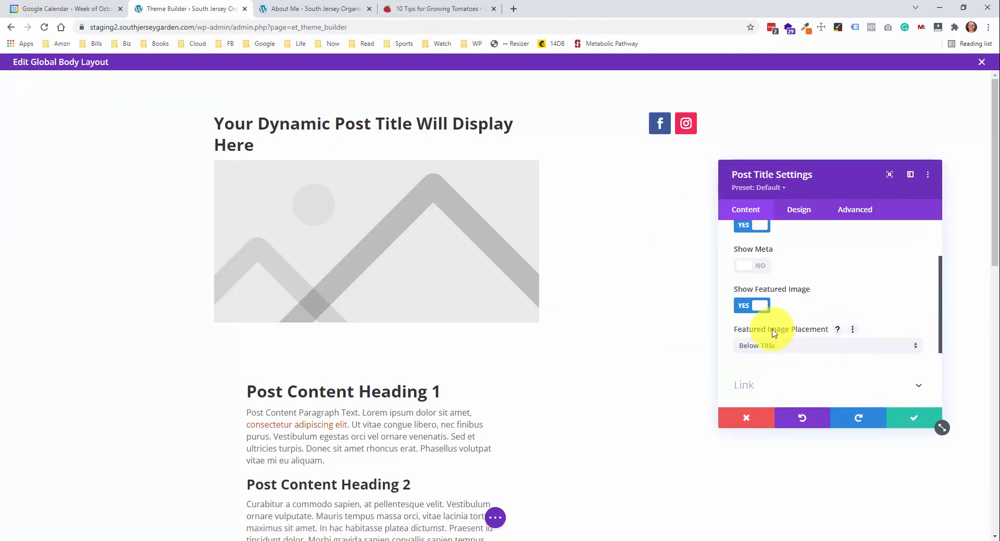
click(738, 332)
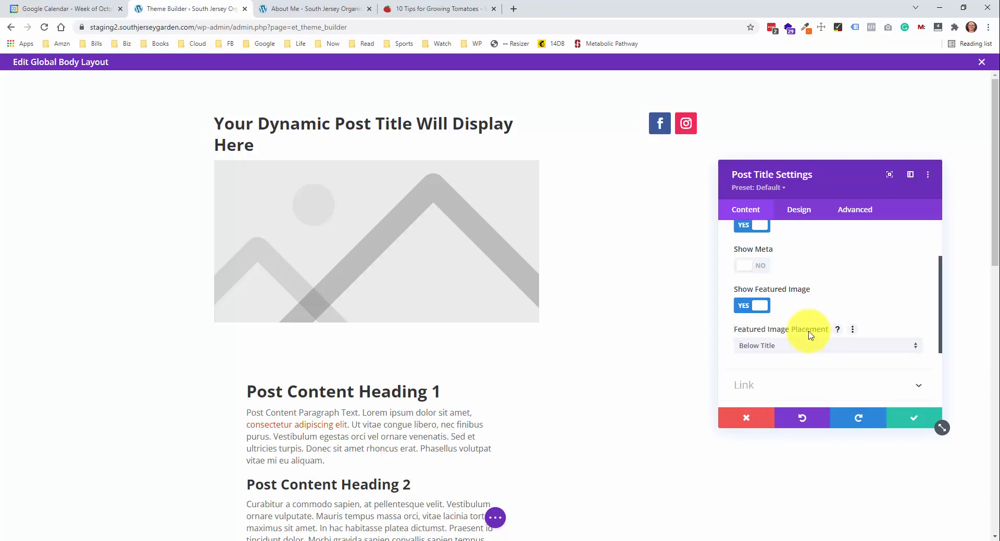
click(795, 345)
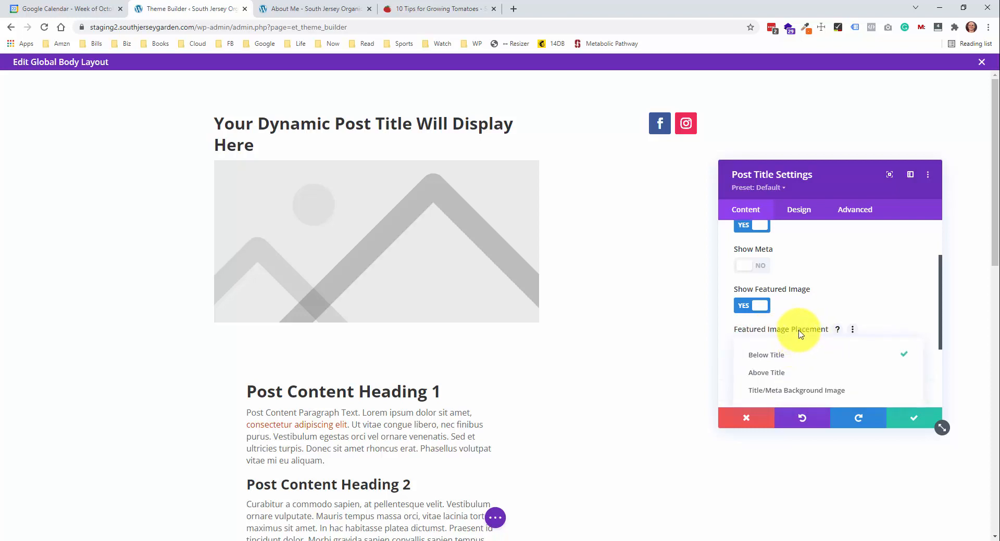
click(807, 327)
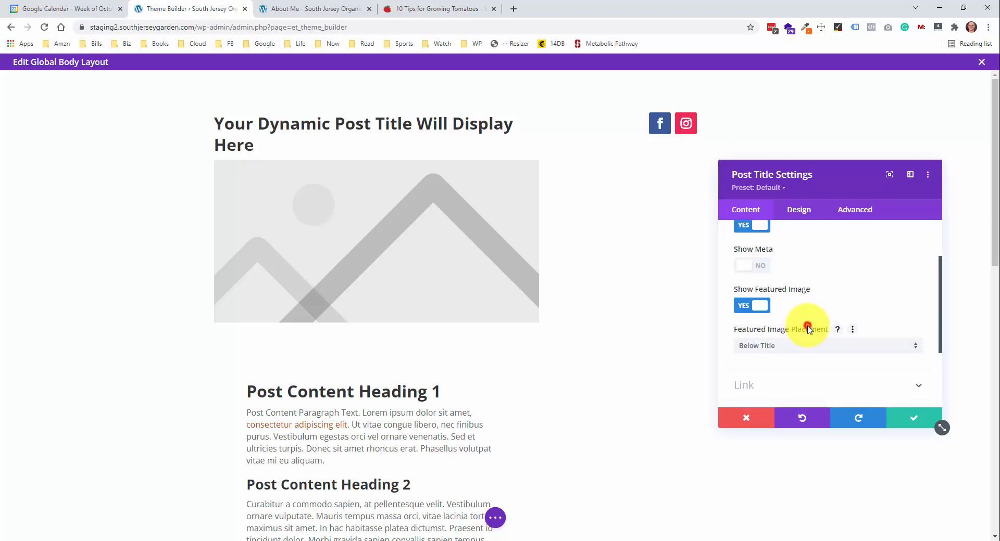
click(964, 515)
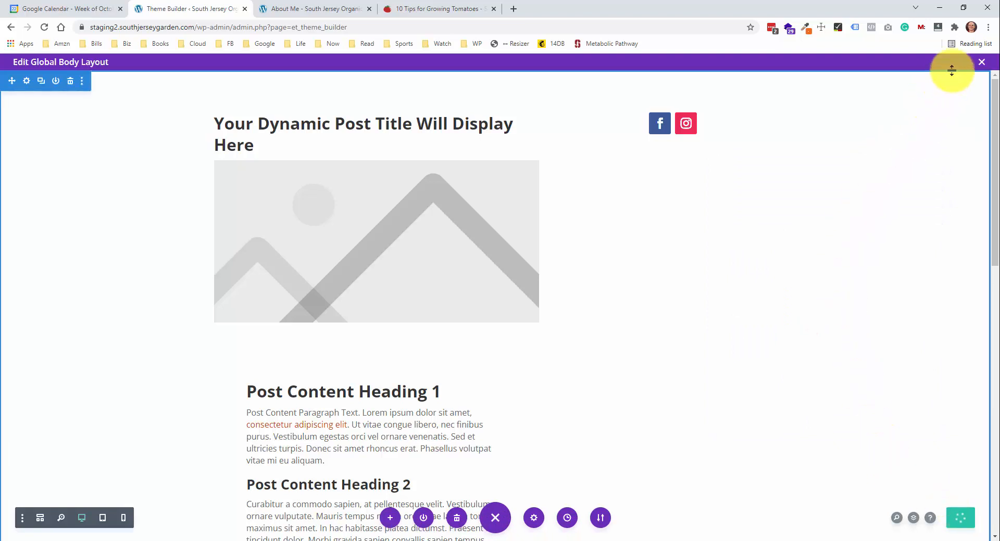
click(980, 63)
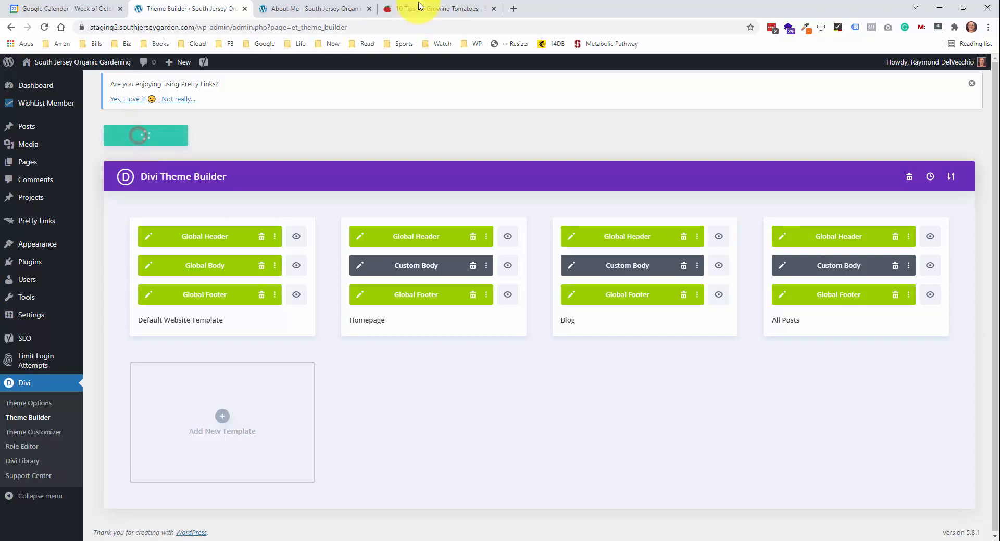
Examine the staging About page's title, photo, body text and sidebar under the updated default template
click(350, 8)
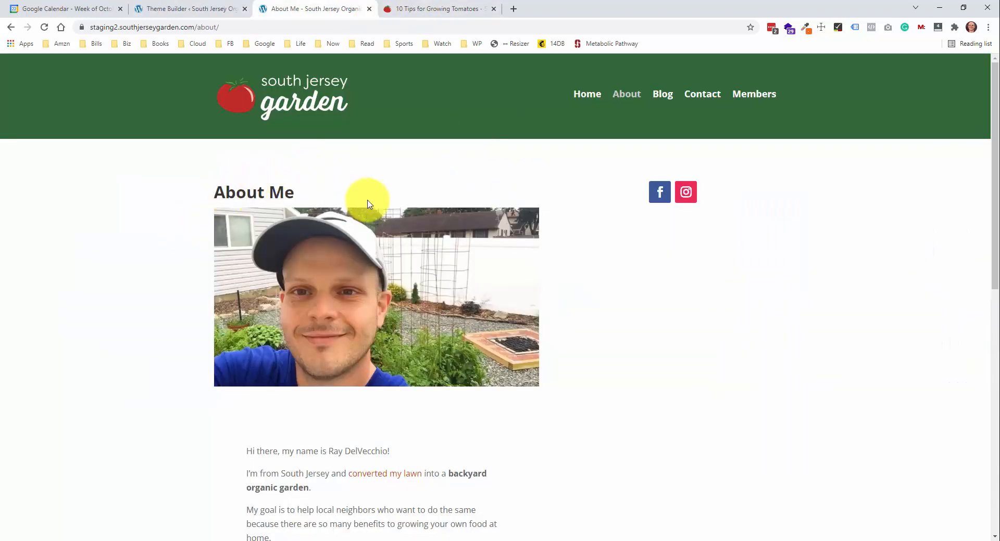
scroll(367, 203, down, 8)
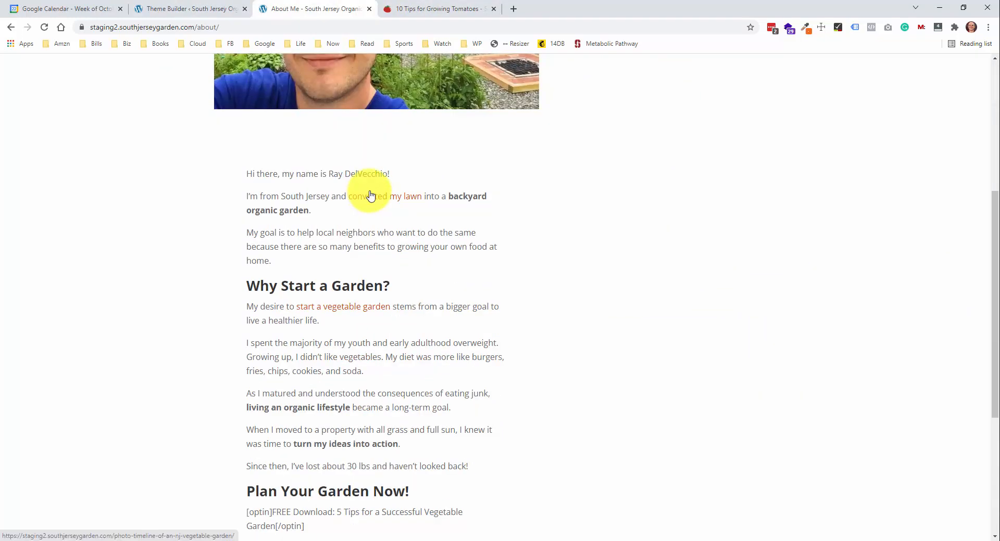
scroll(261, 232, up, 3)
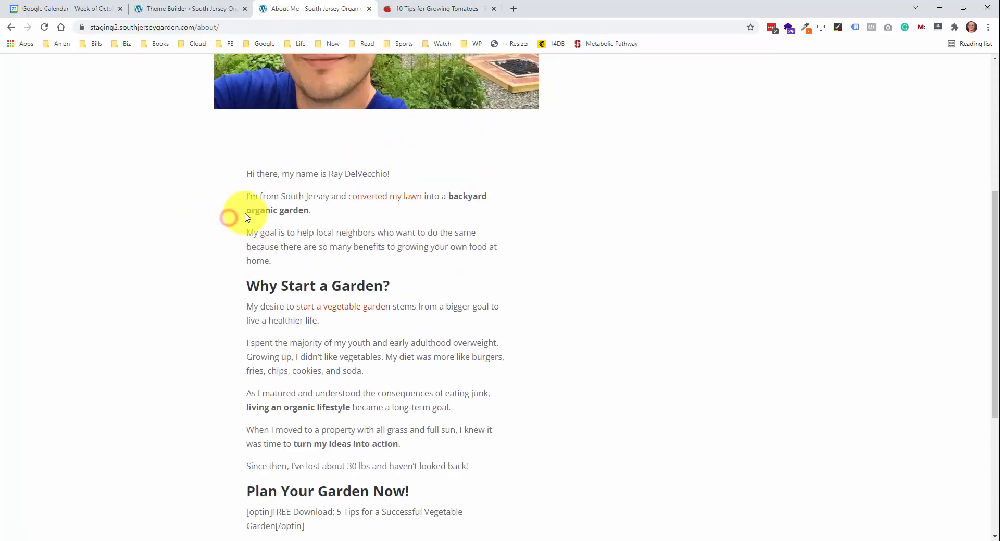
scroll(377, 213, up, 6)
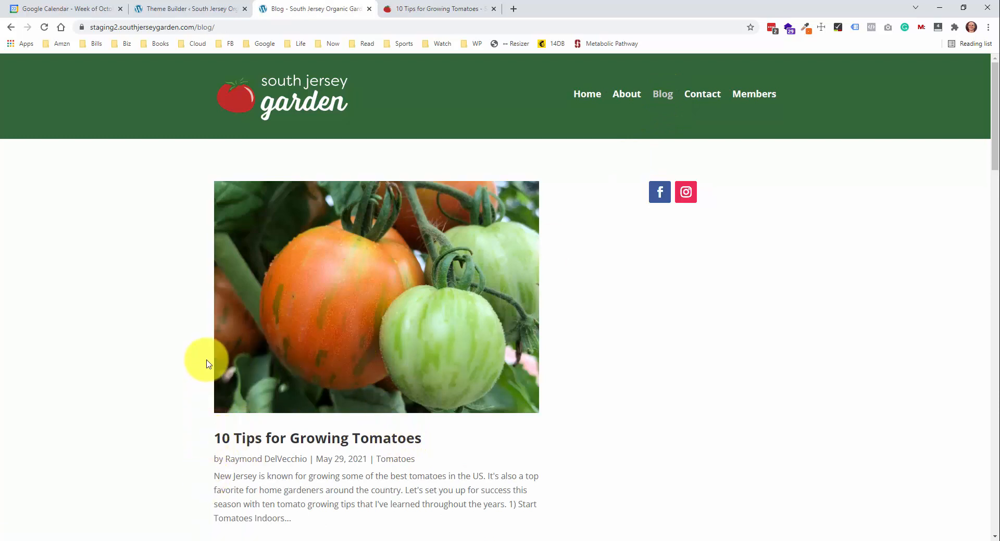
Examine the staging Blog page's post list, from the first post down to the footer, along with its sidebar
scroll(270, 319, down, 4)
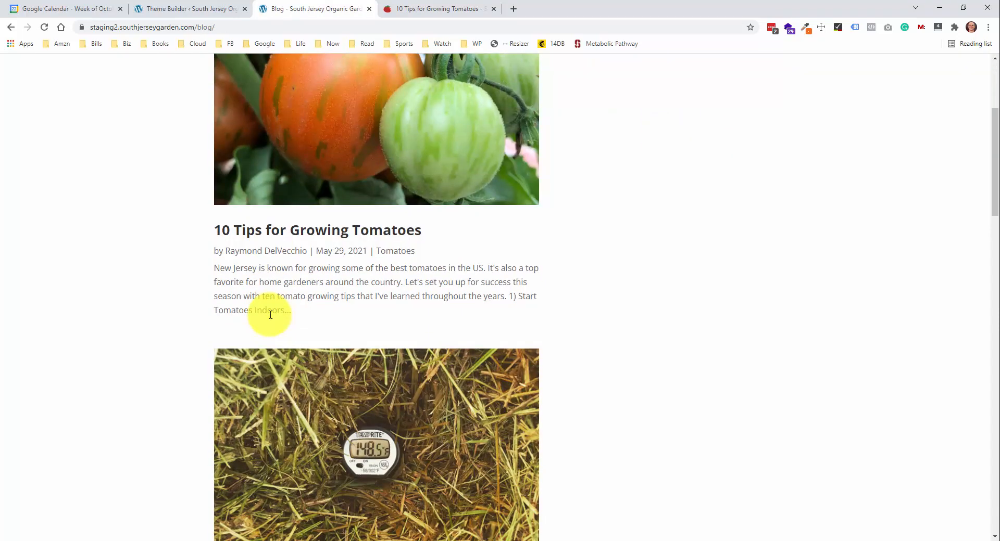
scroll(284, 300, down, 3)
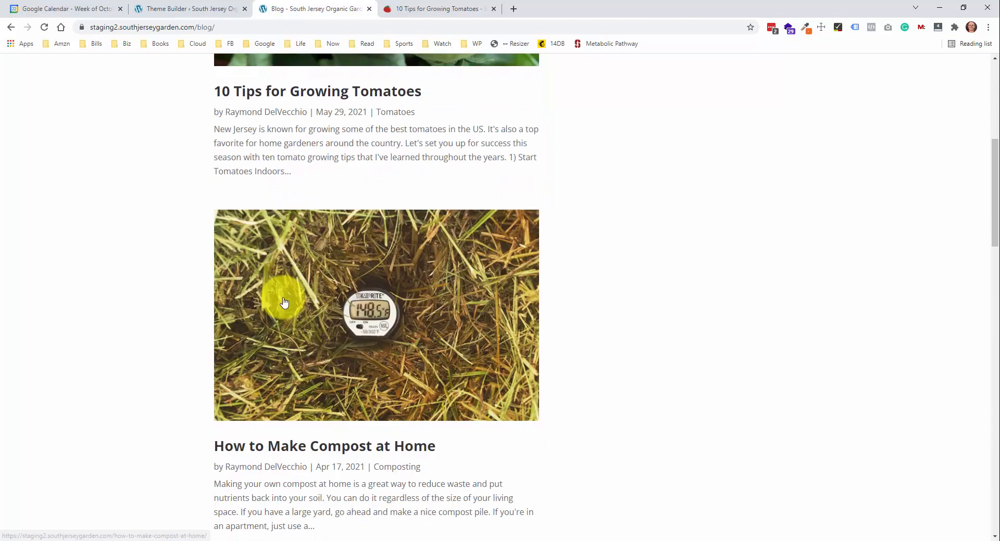
scroll(283, 300, down, 4)
scroll(284, 300, down, 4)
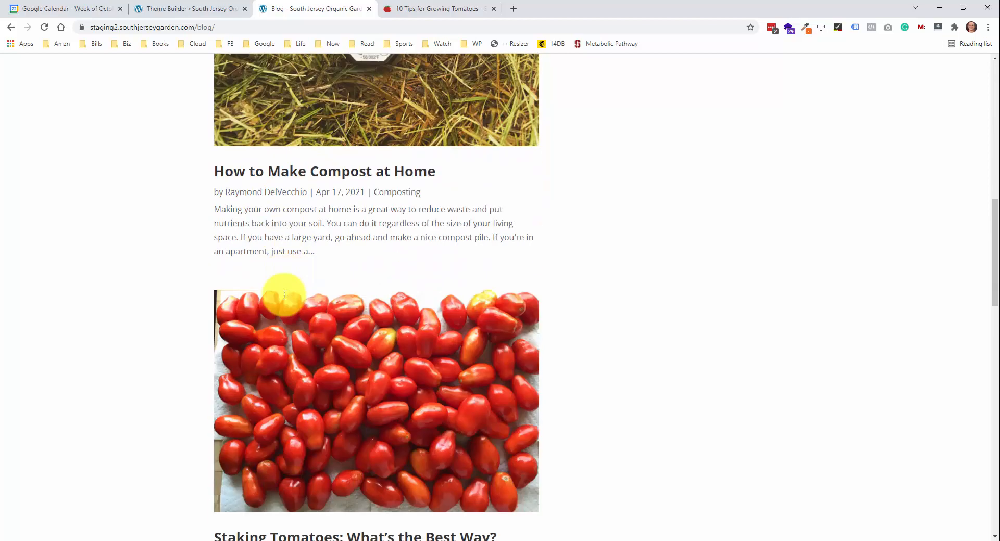
scroll(284, 300, up, 12)
scroll(284, 298, up, 3)
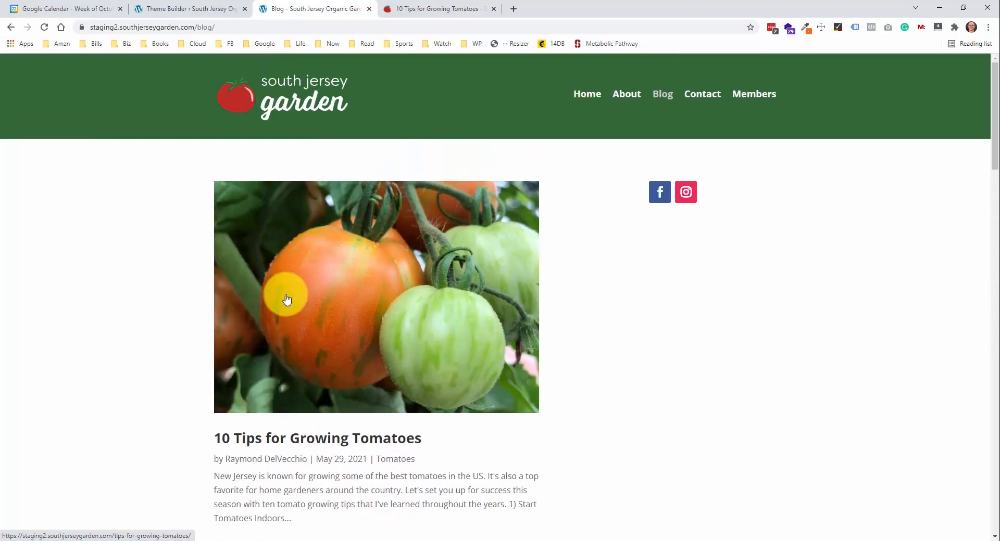
scroll(302, 240, down, 4)
scroll(330, 249, down, 20)
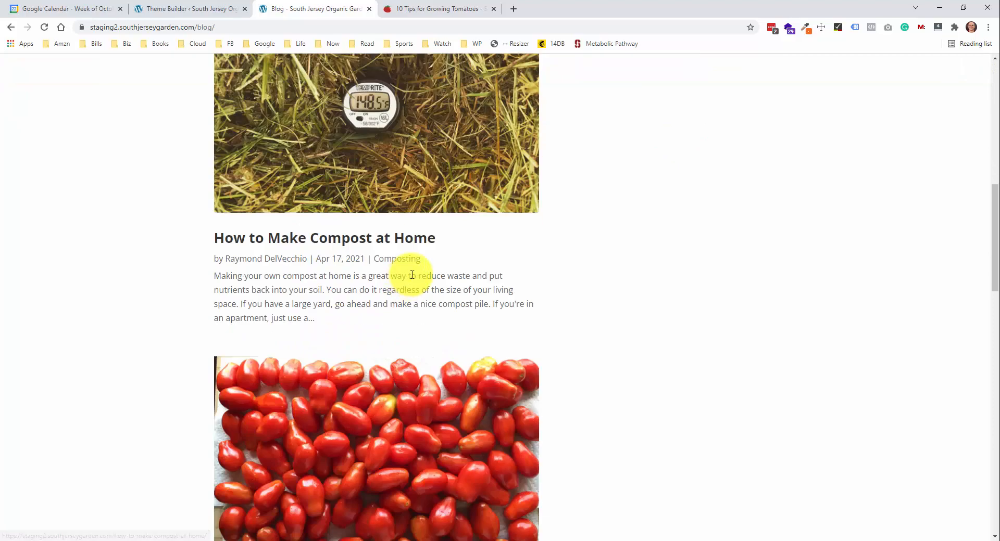
scroll(397, 259, down, 4)
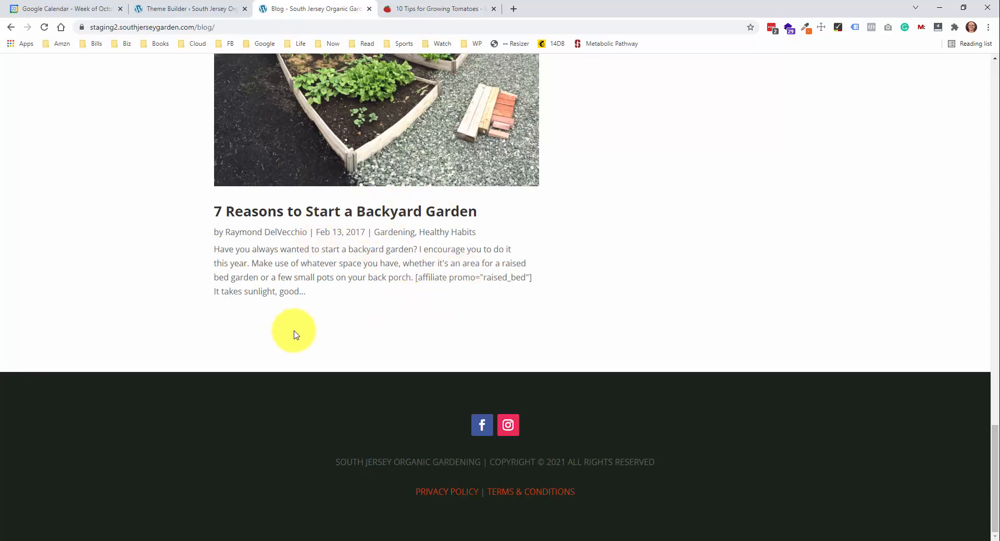
scroll(478, 307, up, 20)
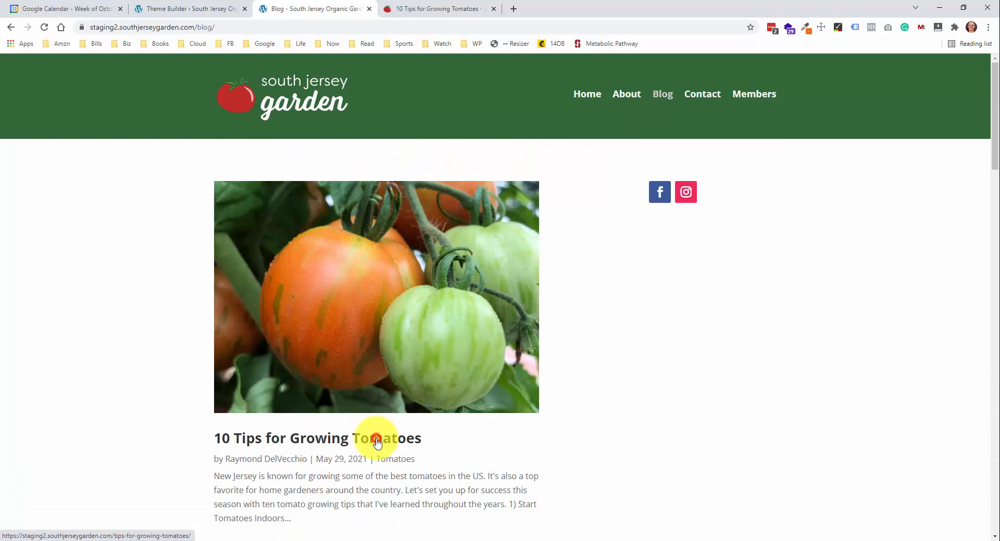
Open the 10 Tips for Growing Tomatoes post, examine its header and content layout, and return to the blog list
click(377, 442)
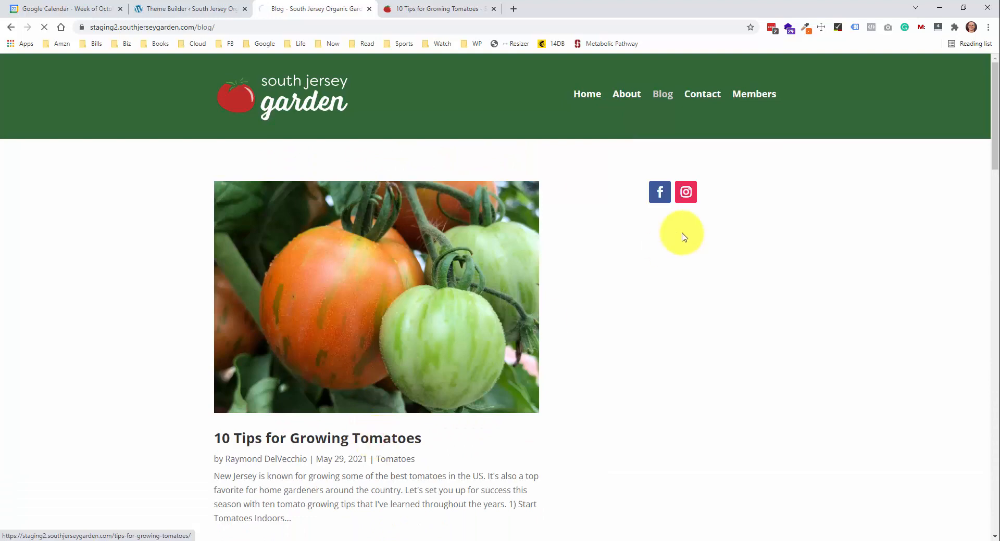
scroll(521, 281, down, 10)
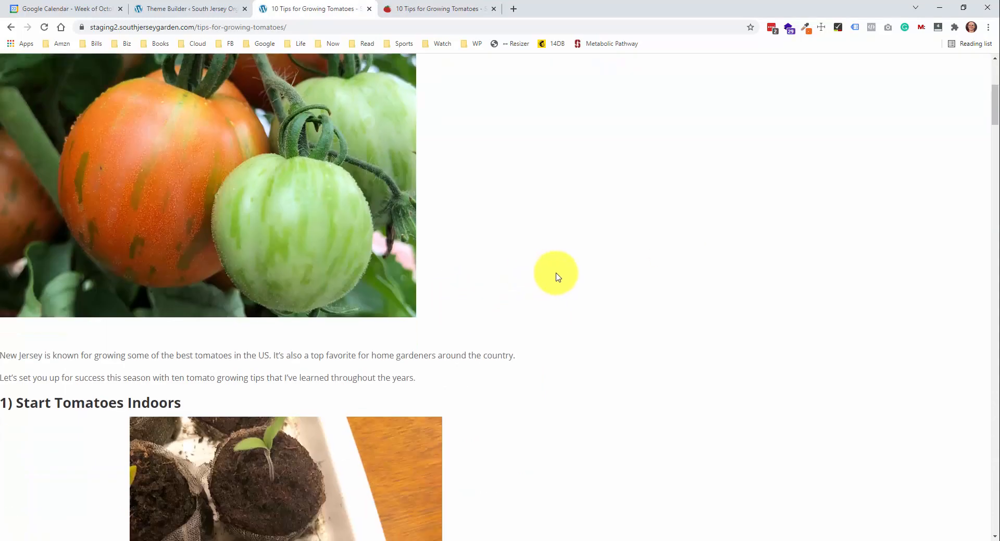
scroll(572, 291, up, 10)
right_click(336, 245)
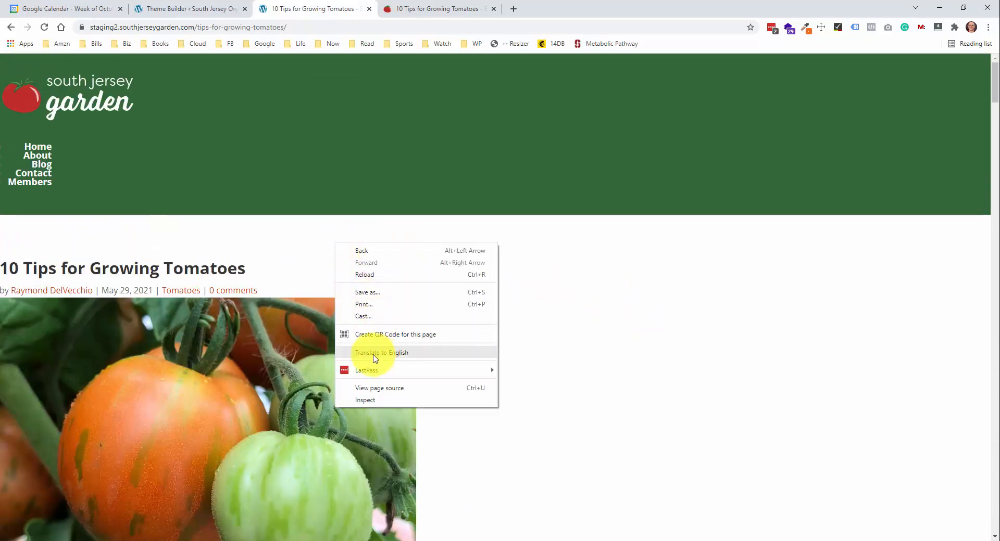
click(235, 215)
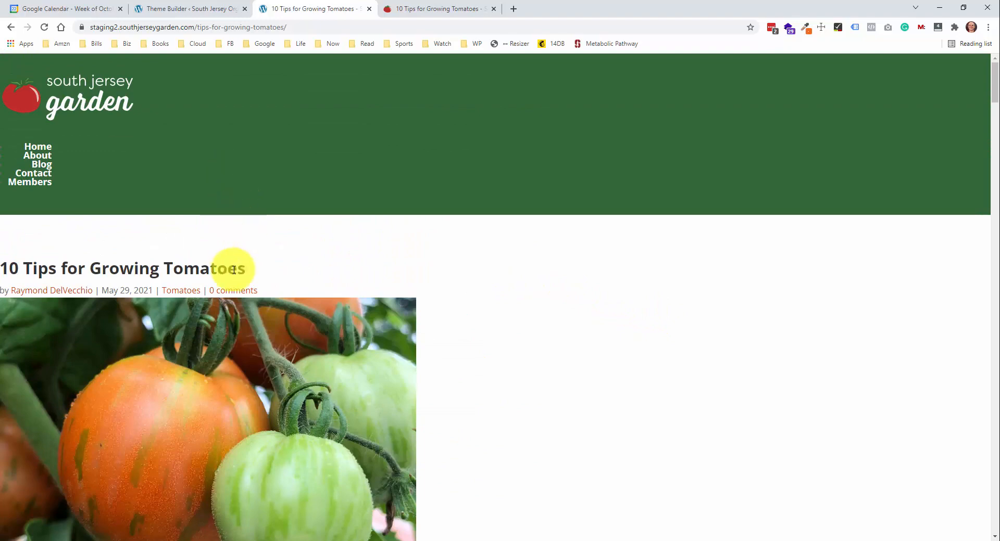
right_click(262, 253)
click(276, 261)
Open the How to Make Compost at Home post to compare its layout, and return to the blog list
scroll(417, 296, down, 5)
scroll(395, 296, down, 4)
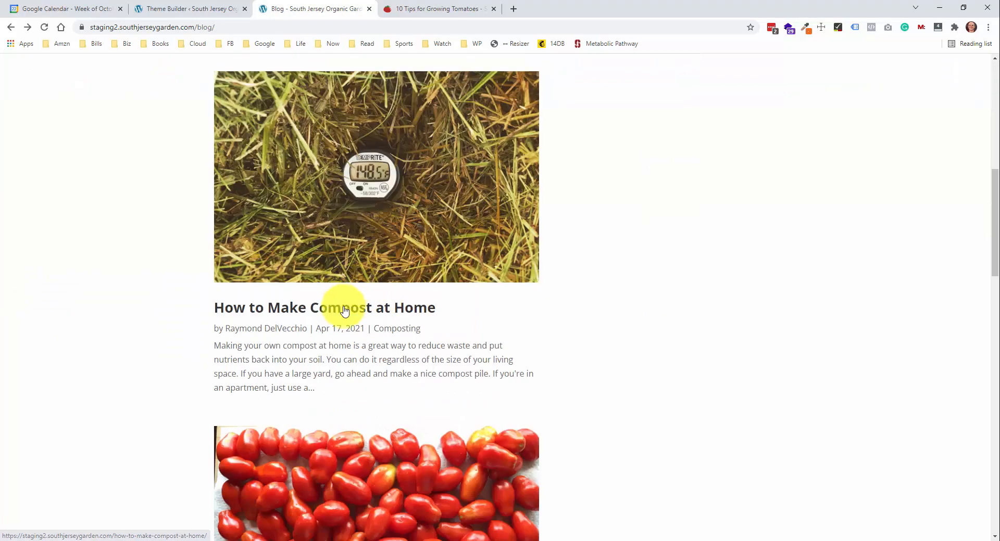
click(339, 308)
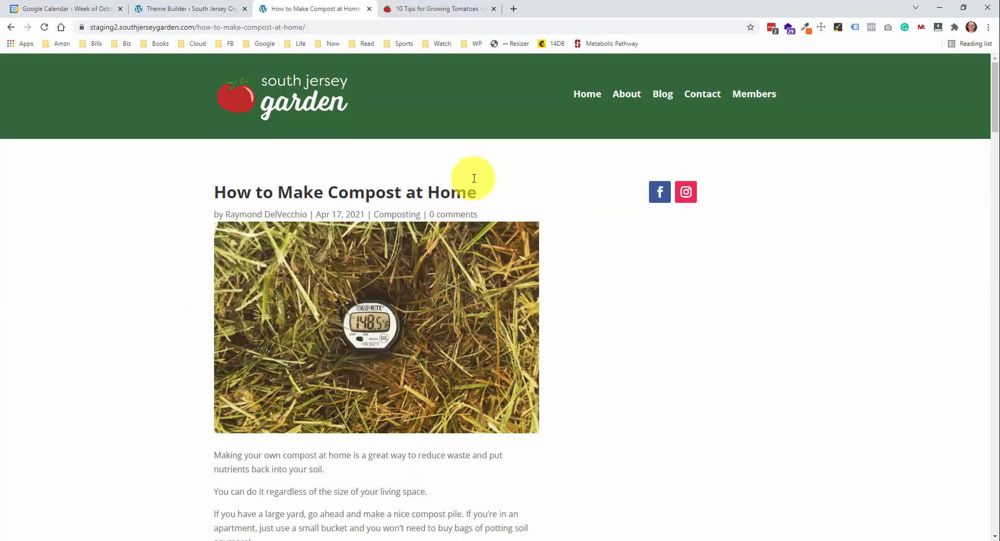
right_click(158, 219)
click(180, 224)
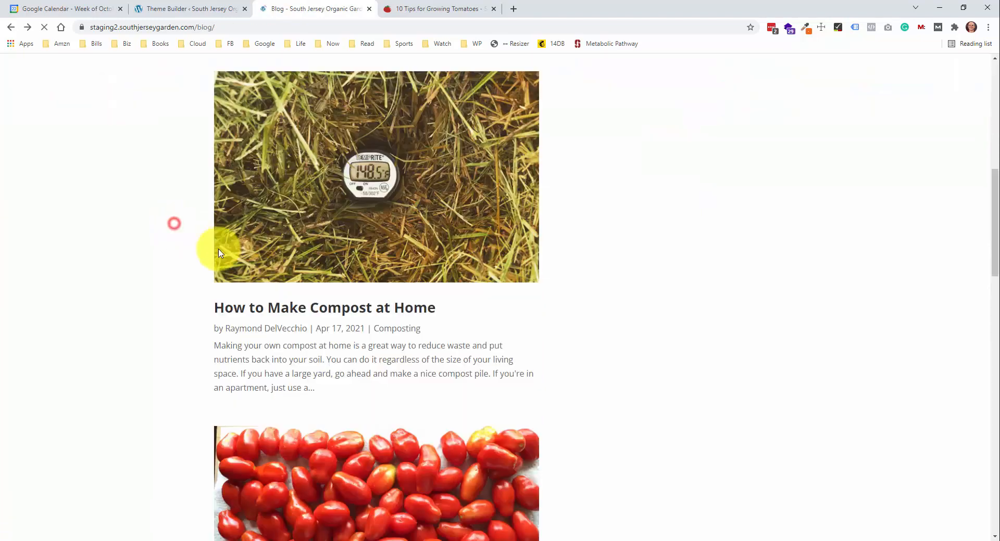
scroll(286, 261, up, 9)
Reopen the 10 Tips for Growing Tomatoes post and recheck its header menu and content alignment
click(346, 443)
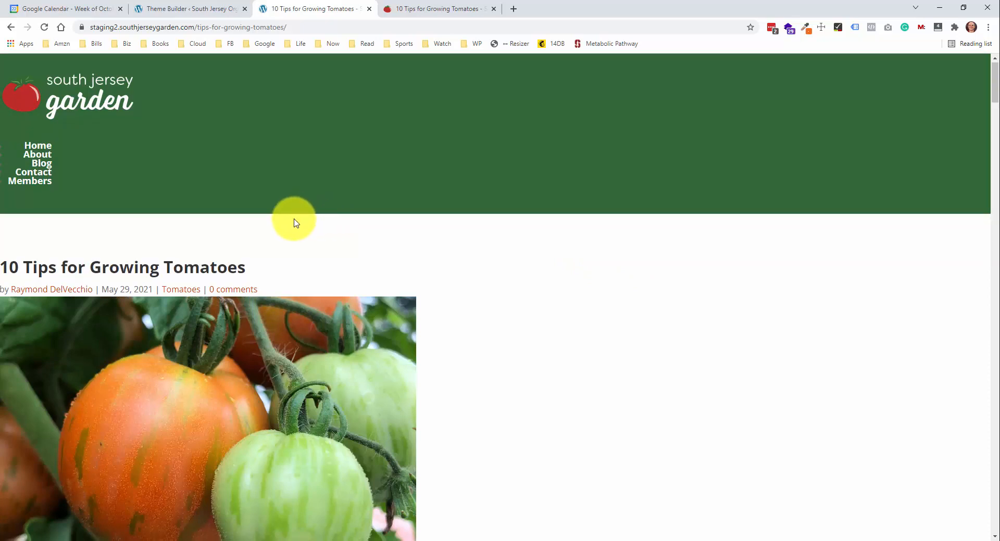
scroll(305, 182, down, 1)
scroll(306, 182, up, 1)
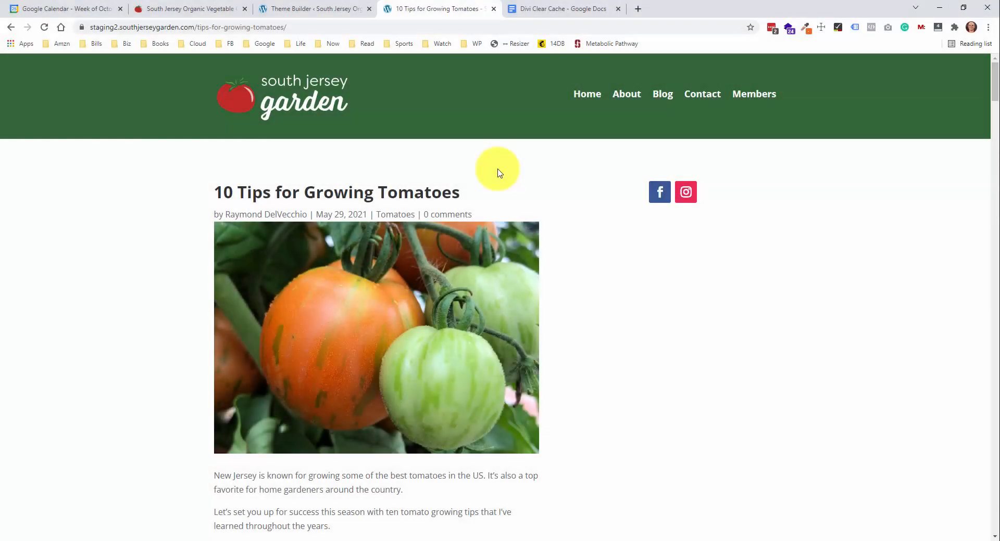
Switch to the Divi Clear Cache Google Doc and review the plugin, browser, server and et-cache folder clearing steps
click(575, 13)
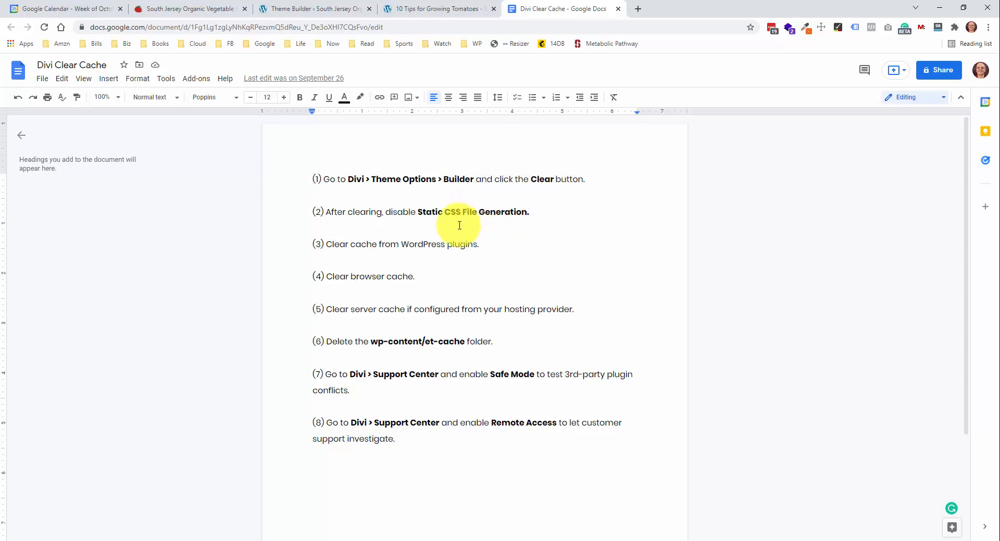
drag(479, 244, 383, 242)
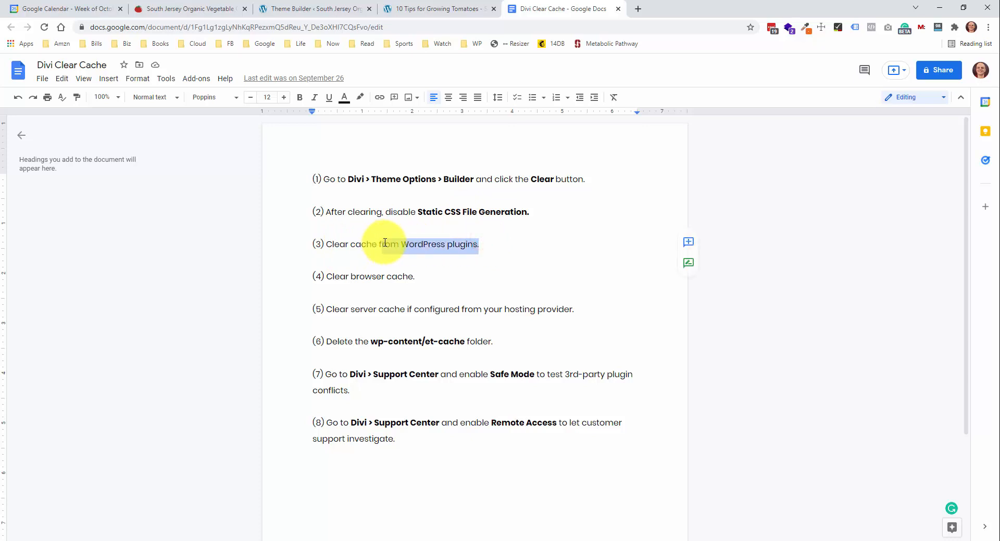
click(388, 245)
drag(444, 277, 312, 281)
click(361, 276)
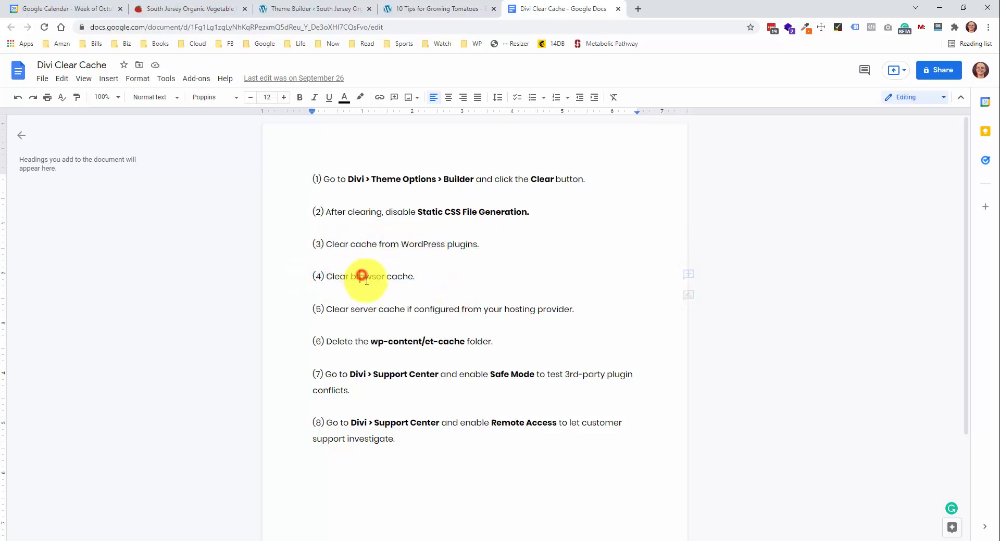
drag(347, 309, 527, 310)
click(527, 309)
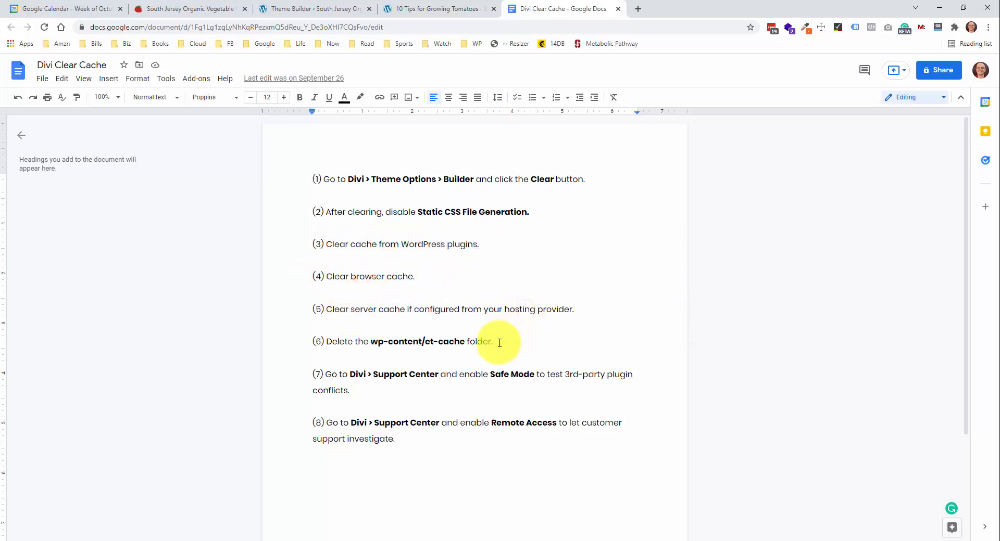
drag(498, 343, 424, 345)
click(424, 343)
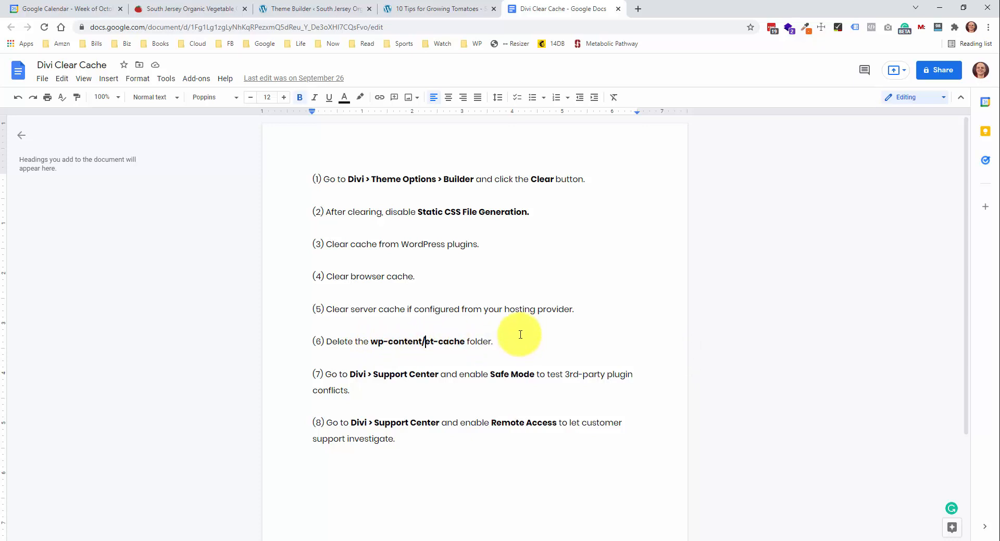
Open the WordPress Customizer from the staging dashboard, preview the homepage at tablet size, and expand and collapse its mobile menu
click(335, 8)
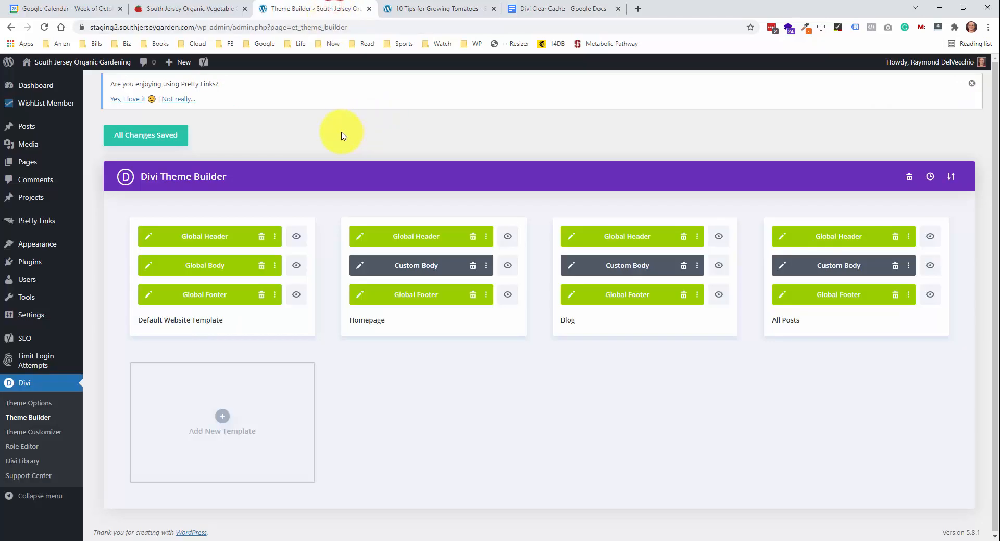
mouse_move(20, 249)
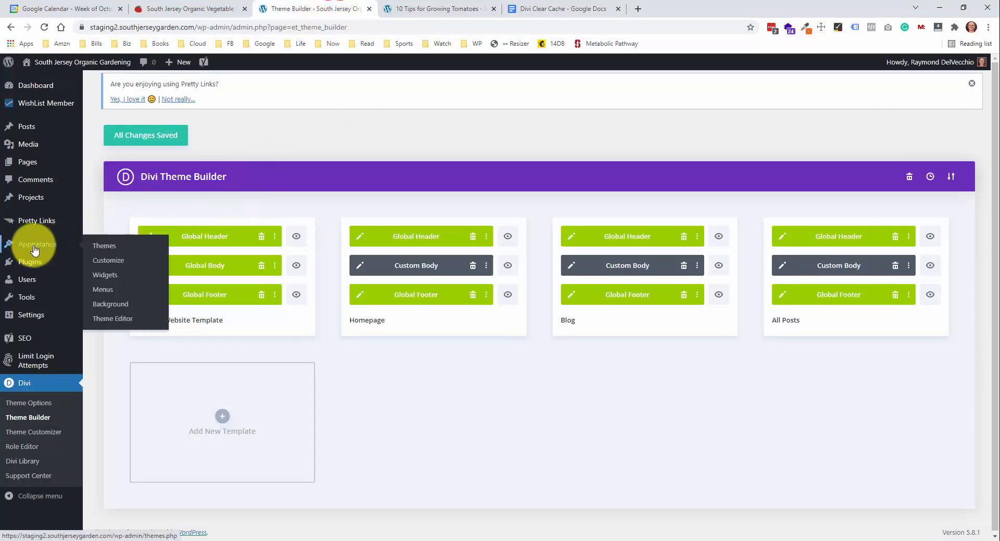
click(88, 259)
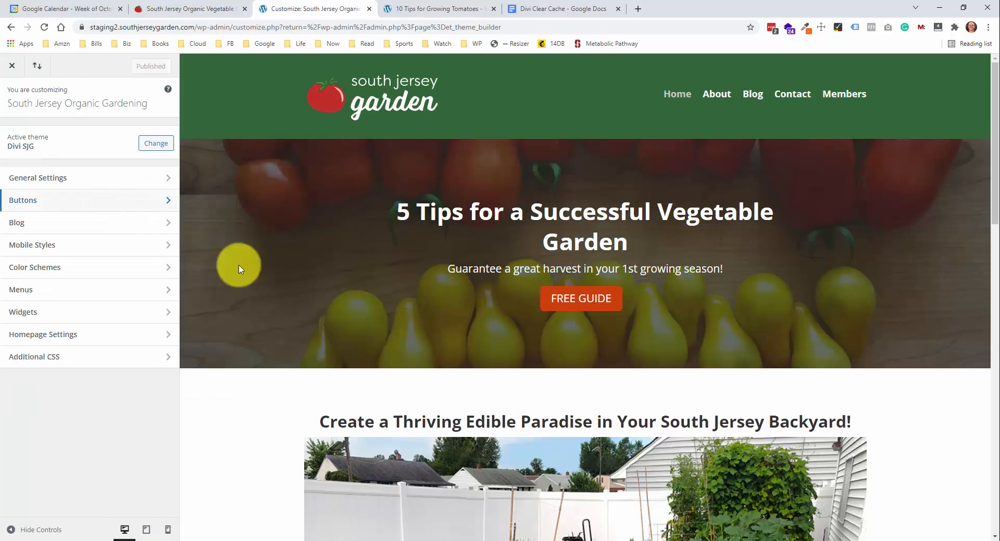
click(145, 530)
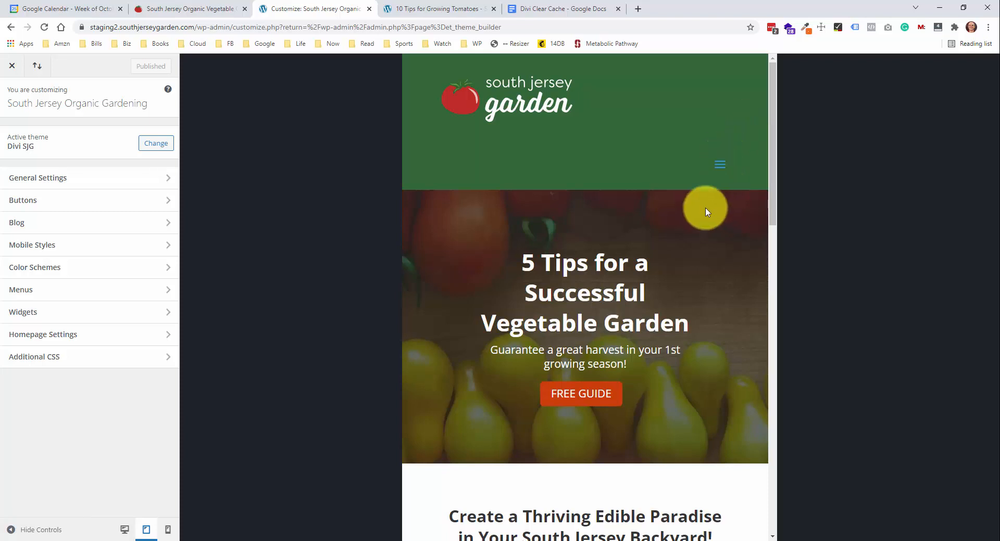
click(719, 167)
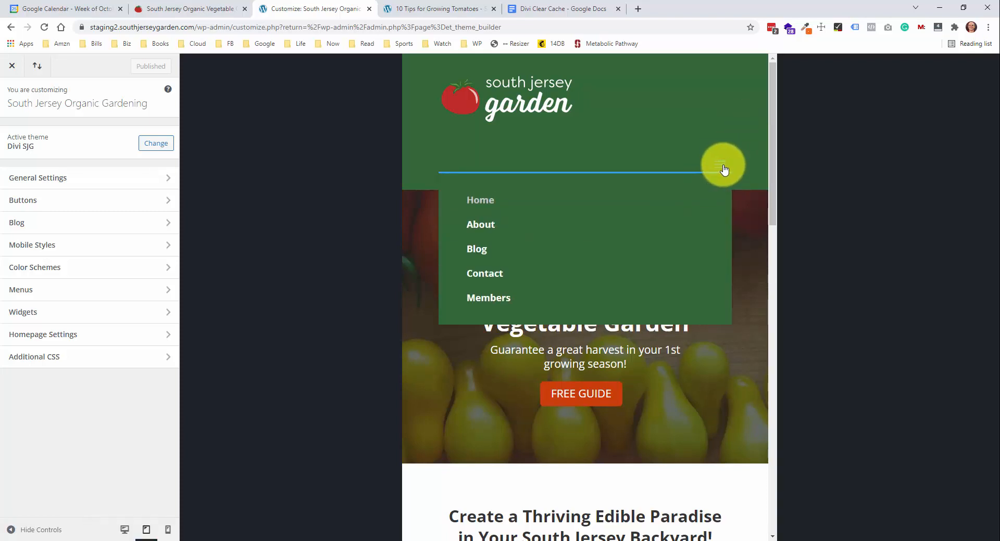
click(725, 170)
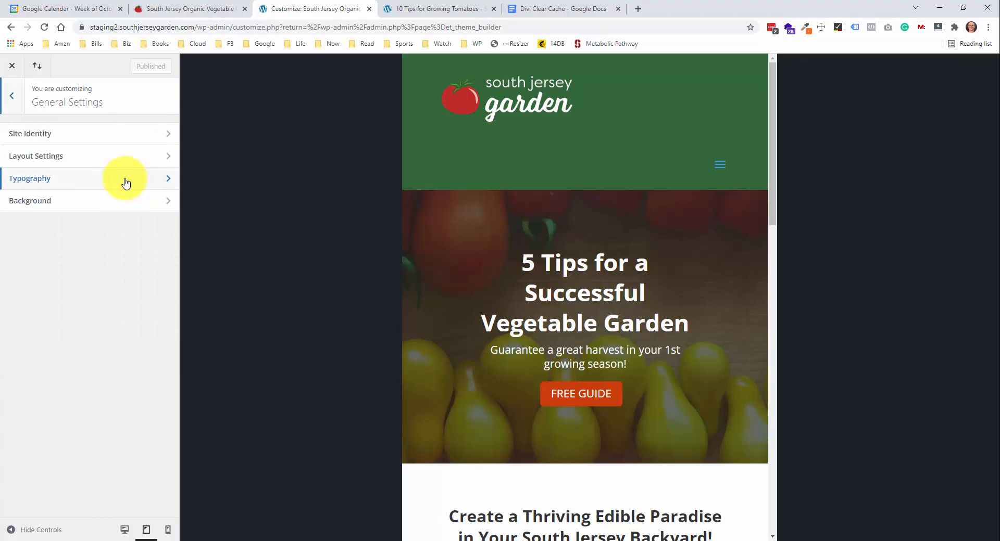
Open the Site Identity settings within the Customizer's General Settings
click(133, 139)
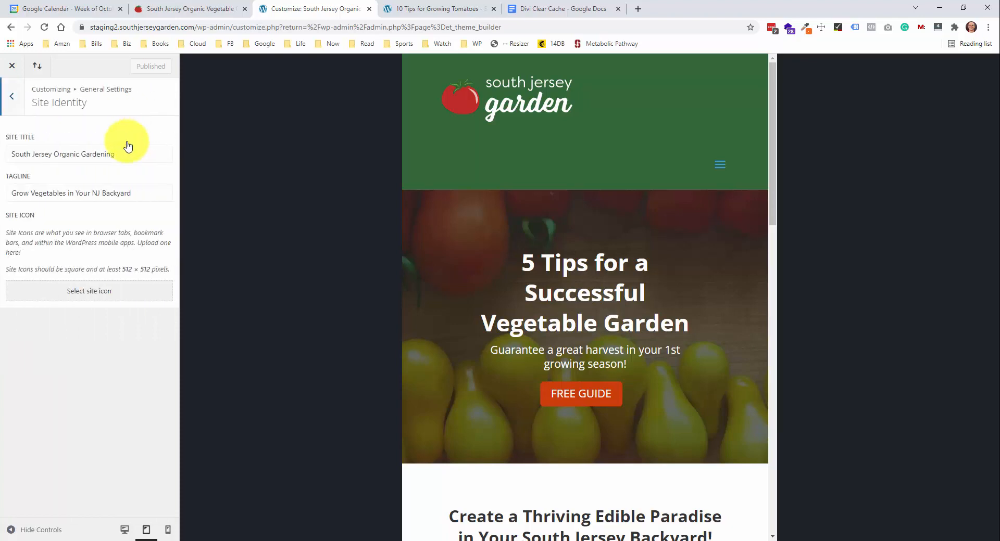
Set the theme accent color in the Layout Settings to #d8cbc7, publish it and check the mobile menu in the preview
click(7, 95)
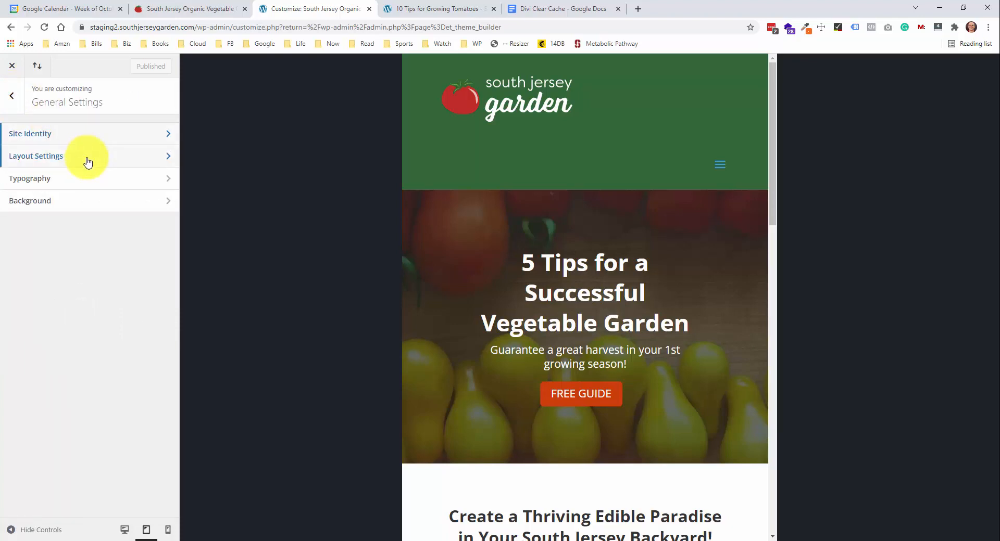
click(87, 162)
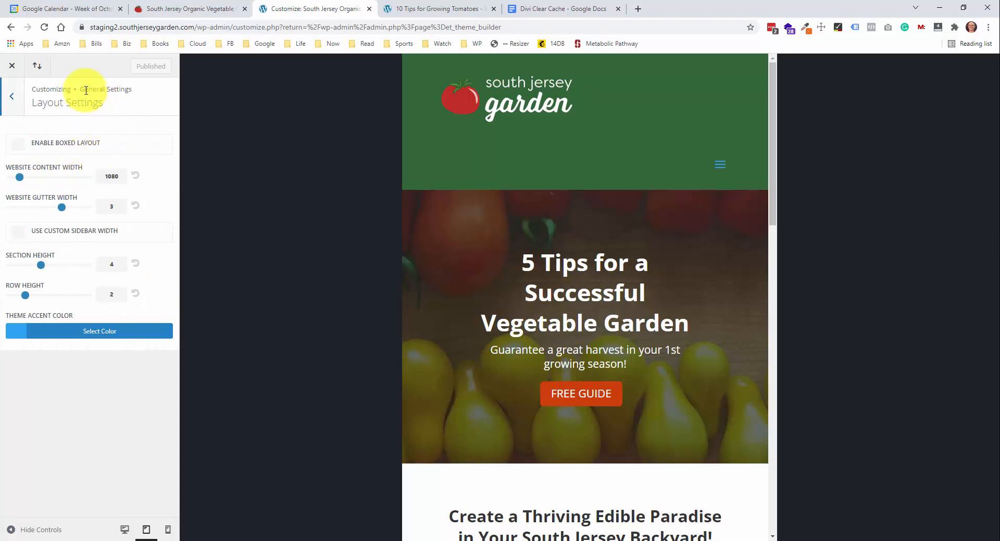
click(101, 333)
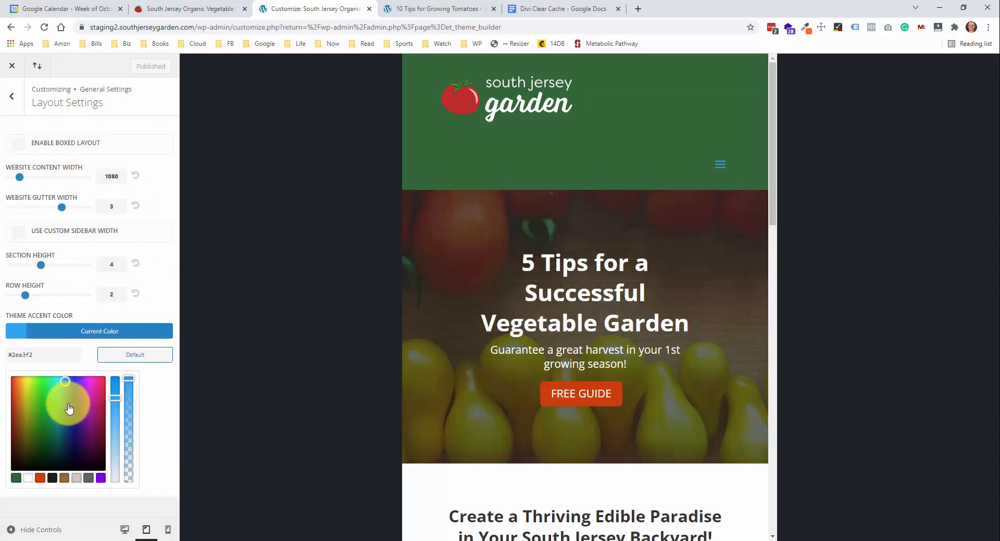
click(29, 479)
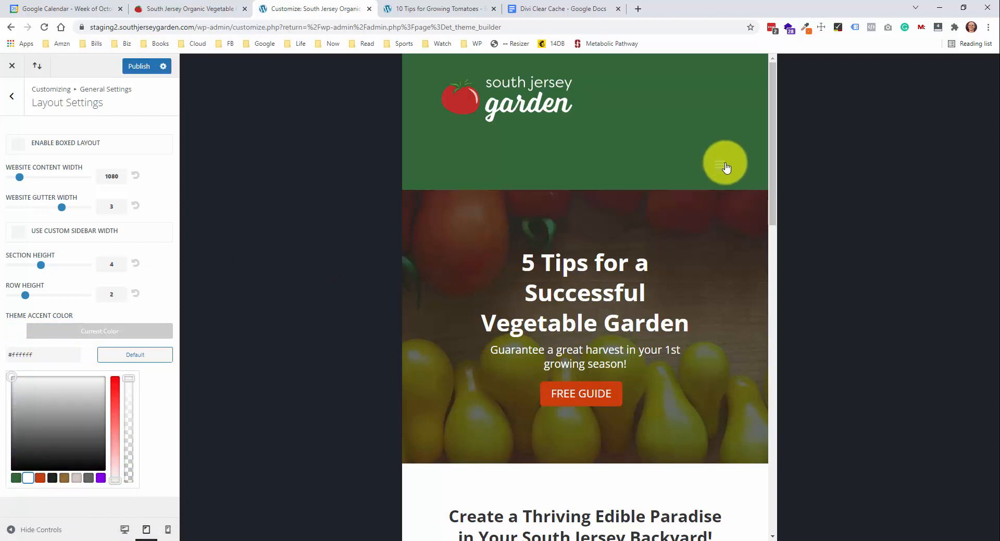
click(91, 333)
click(90, 330)
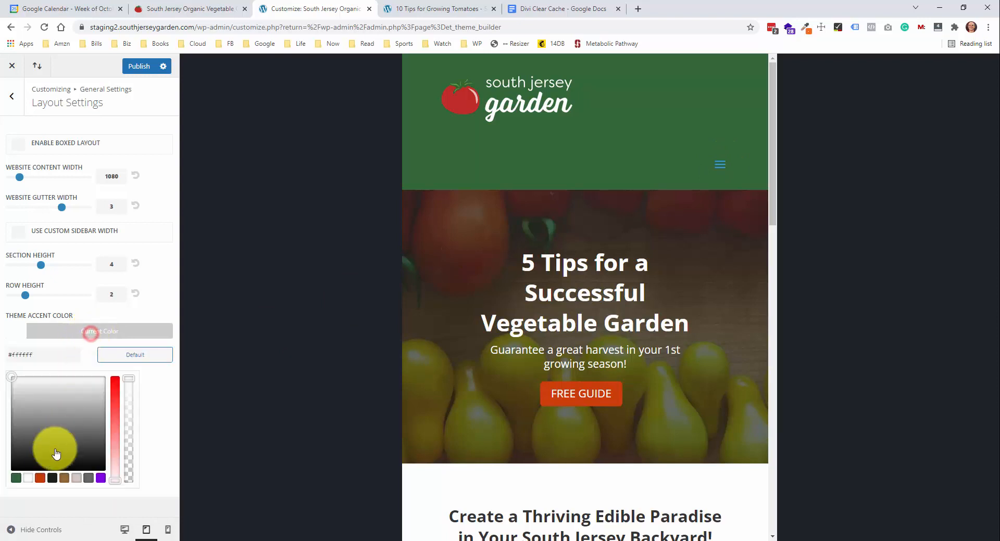
click(72, 480)
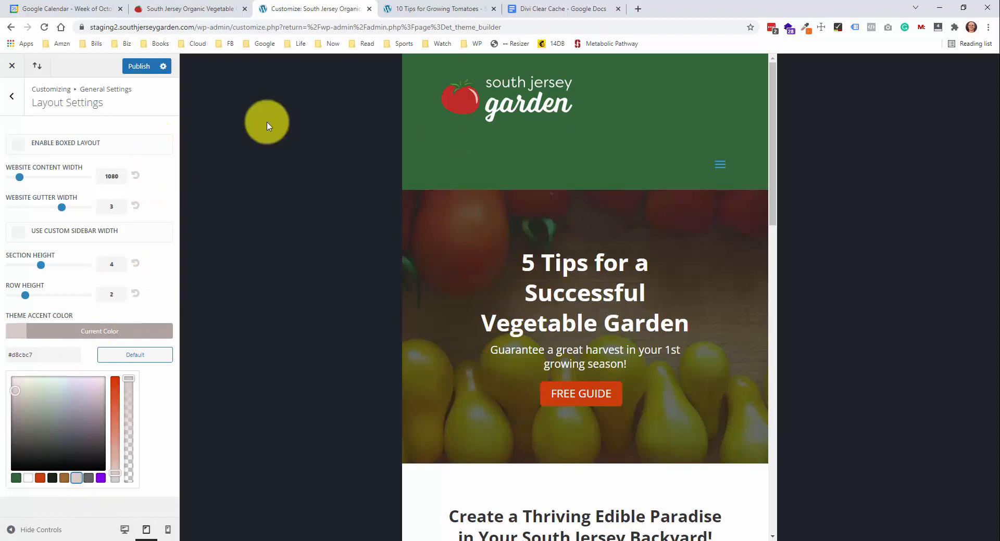
click(138, 66)
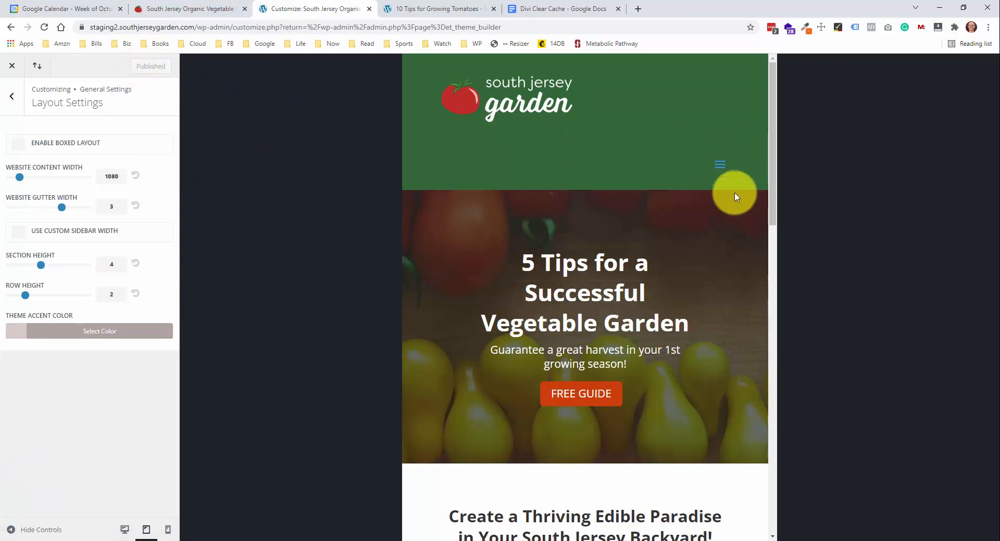
click(722, 170)
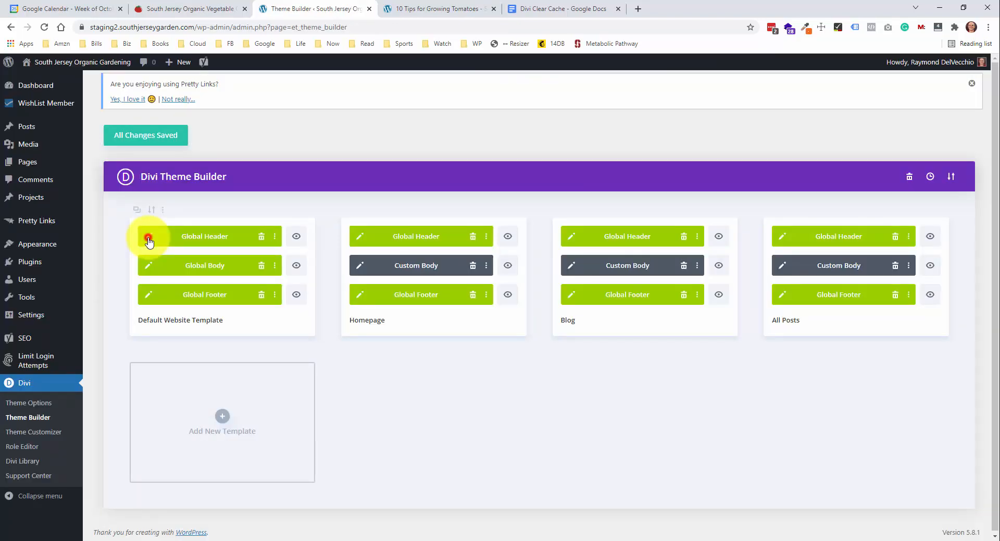
Open the Default Website Template's global header for editing and copy the Home link's address from the 10 Tips for Growing Tomatoes page
click(146, 237)
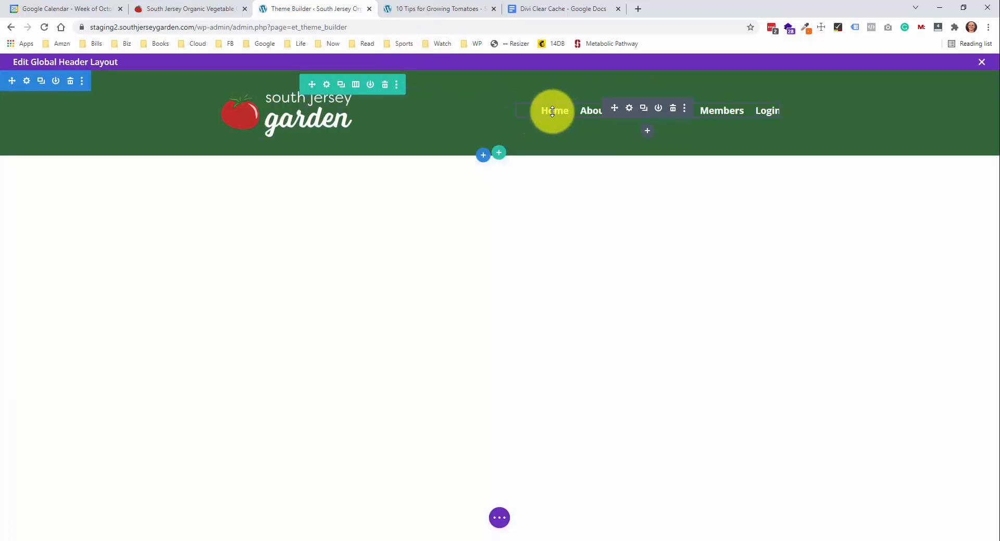
click(408, 7)
right_click(576, 97)
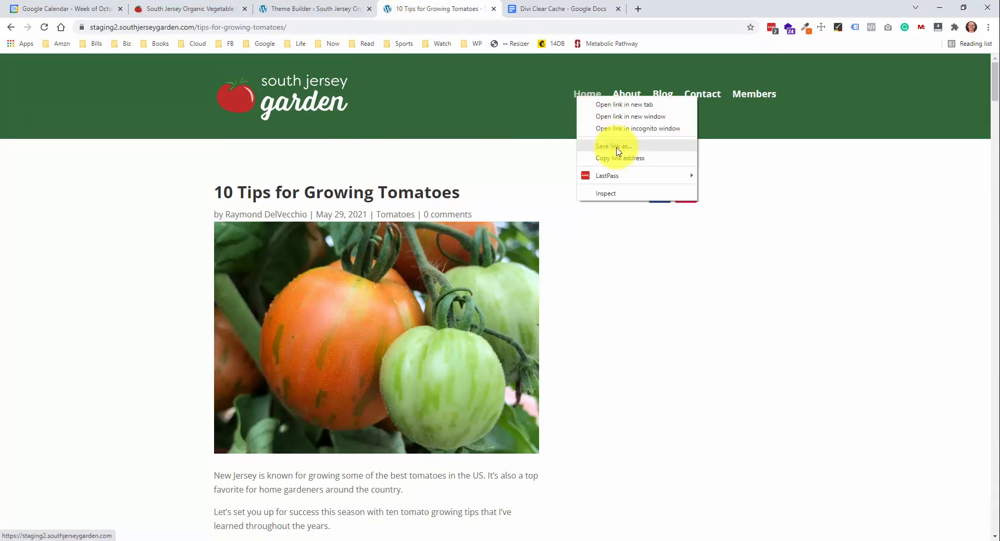
click(624, 158)
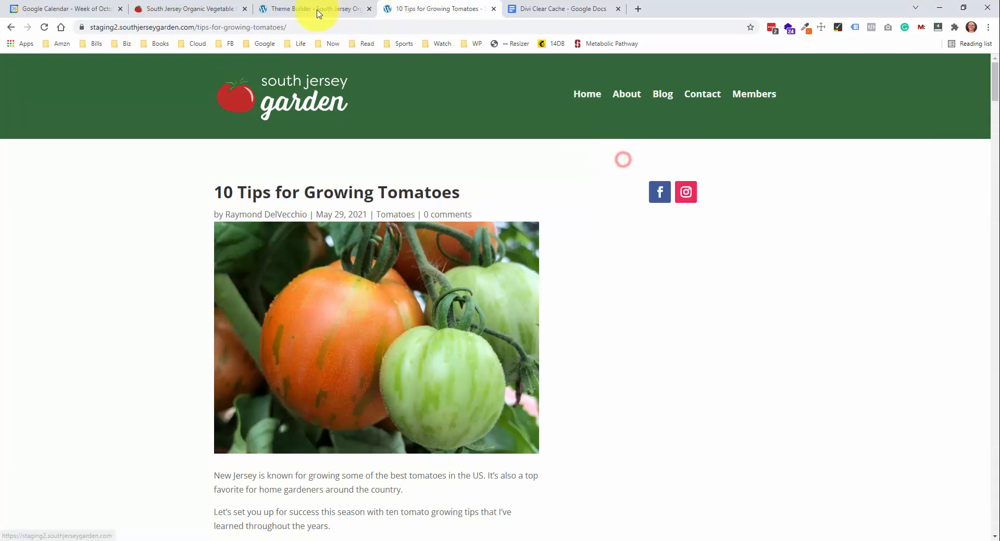
click(318, 9)
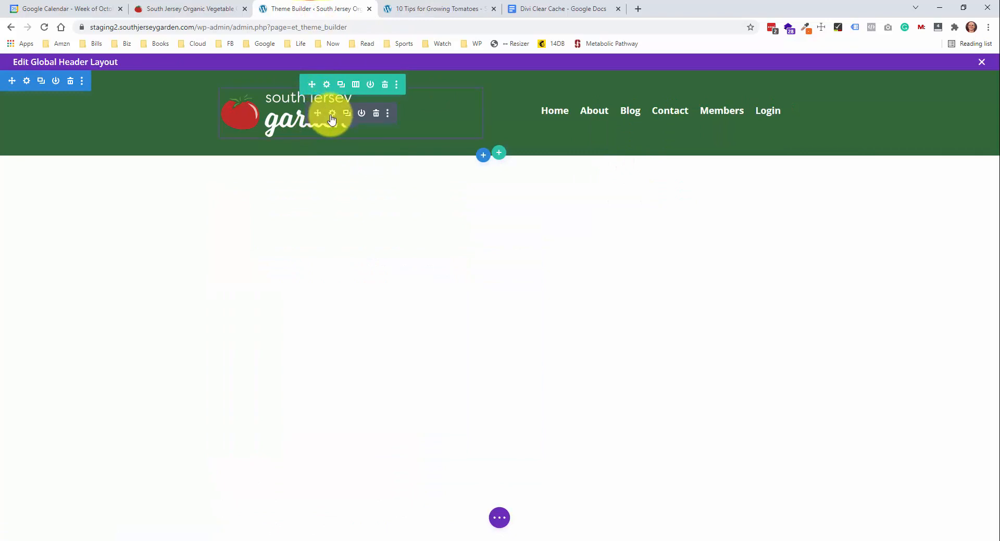
click(330, 113)
scroll(819, 272, down, 5)
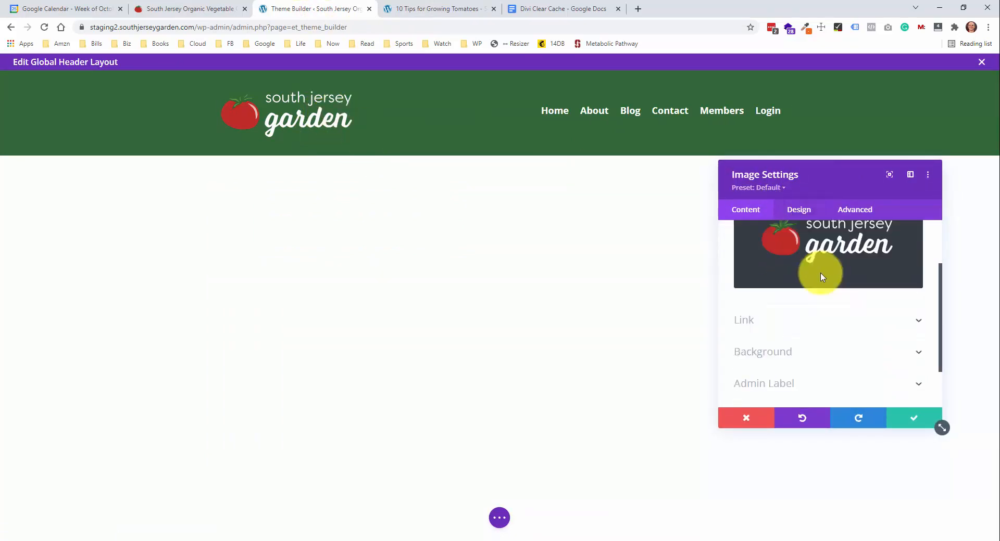
click(811, 271)
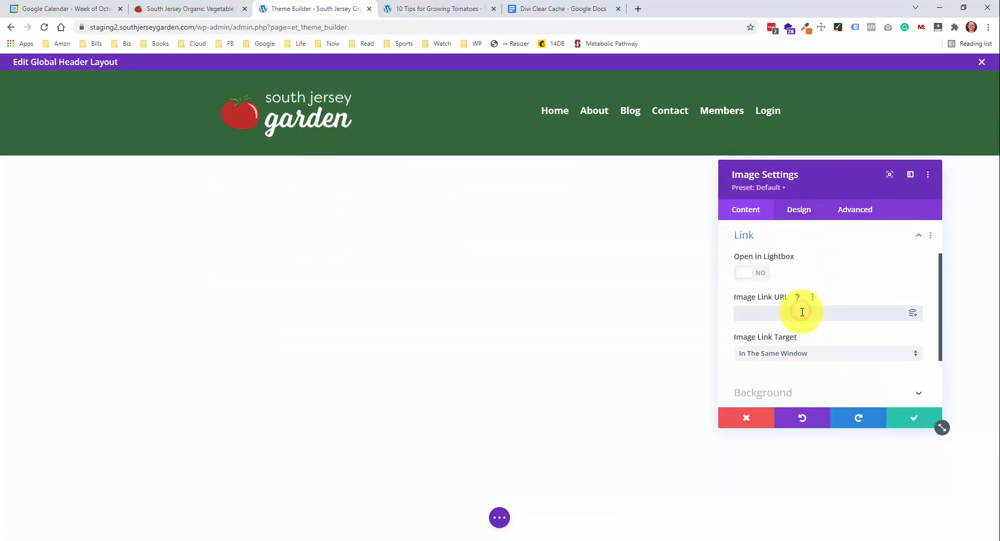
click(801, 312)
key(ctrl+v)
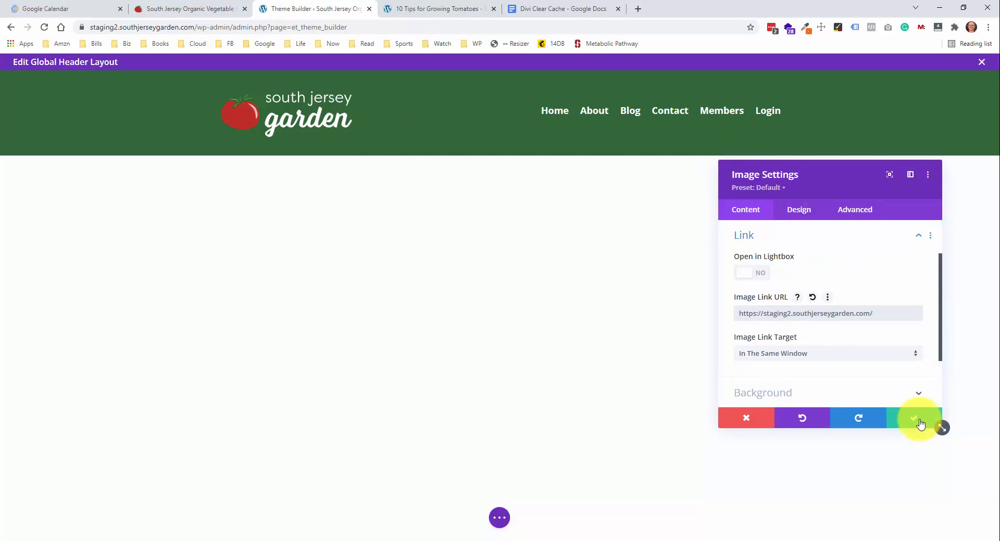
Center-align the logo image in its header column and save the image settings
click(808, 209)
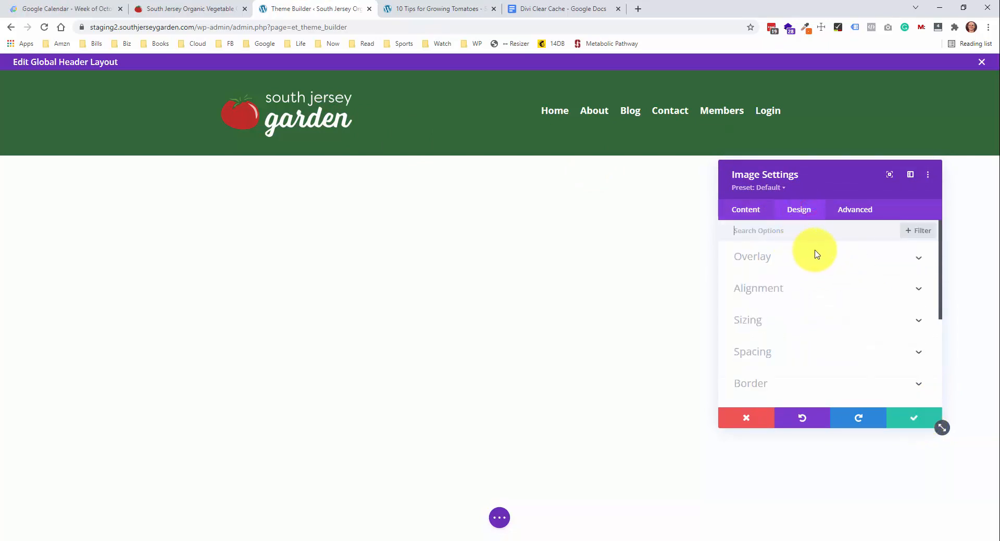
click(823, 284)
click(827, 274)
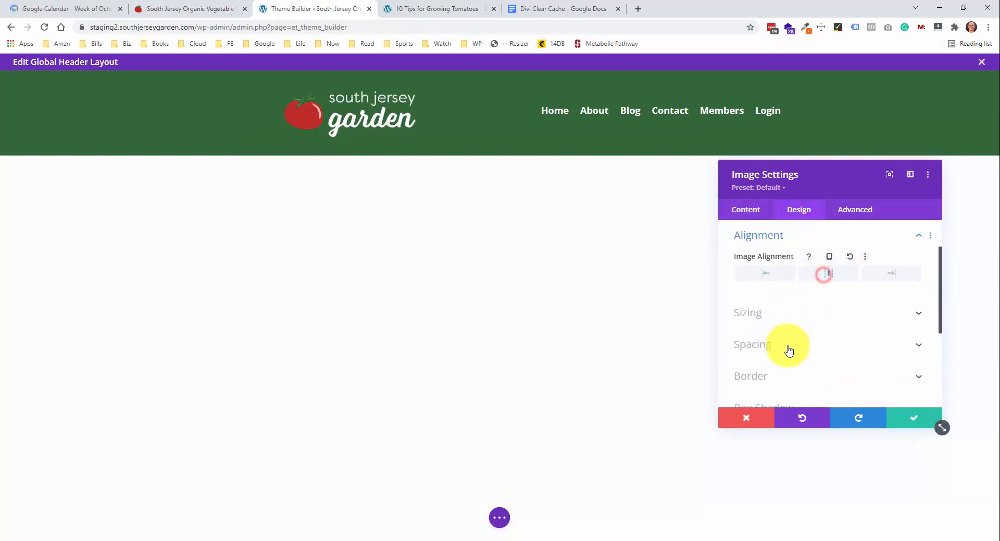
click(914, 420)
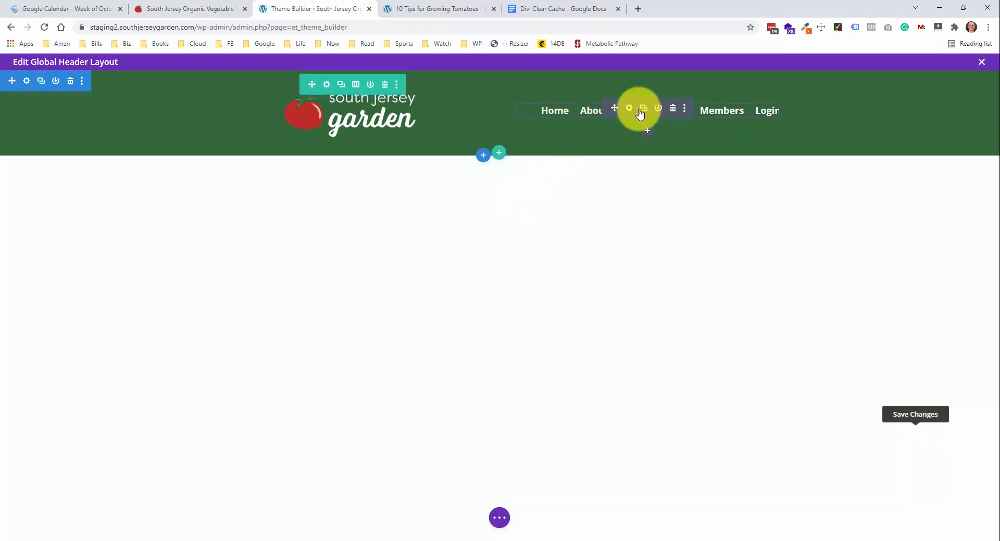
Set the layout style of the header's navigation menu to Centered
click(628, 111)
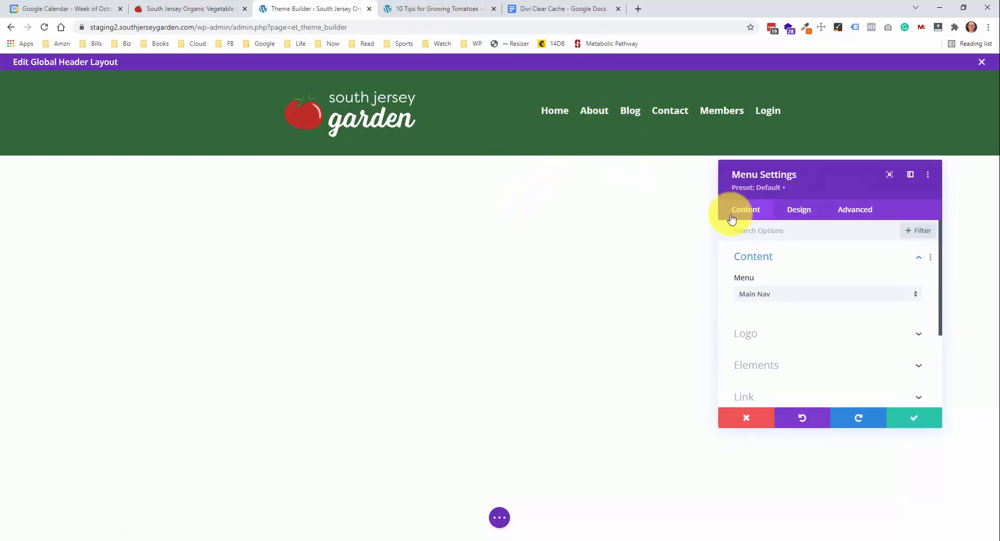
click(805, 209)
click(816, 265)
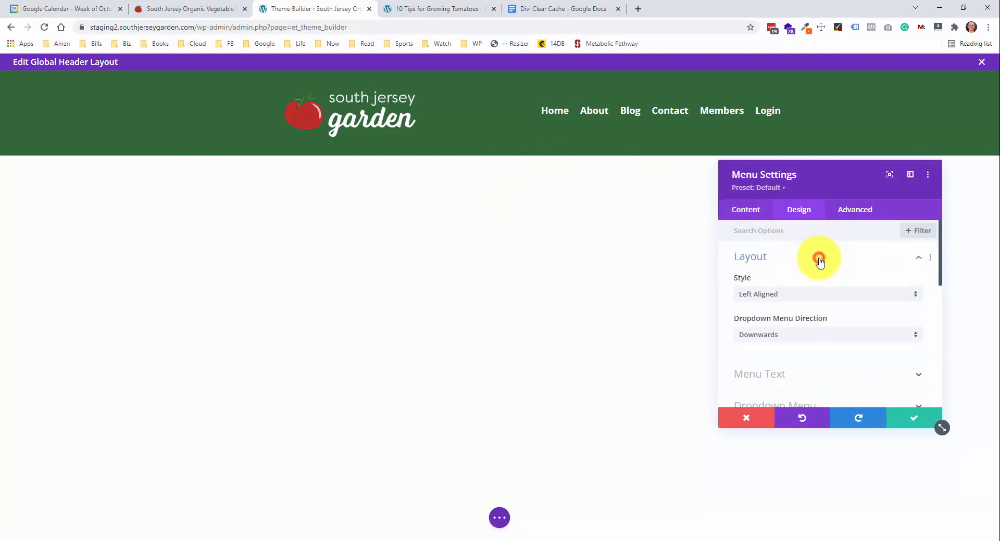
click(819, 294)
click(789, 319)
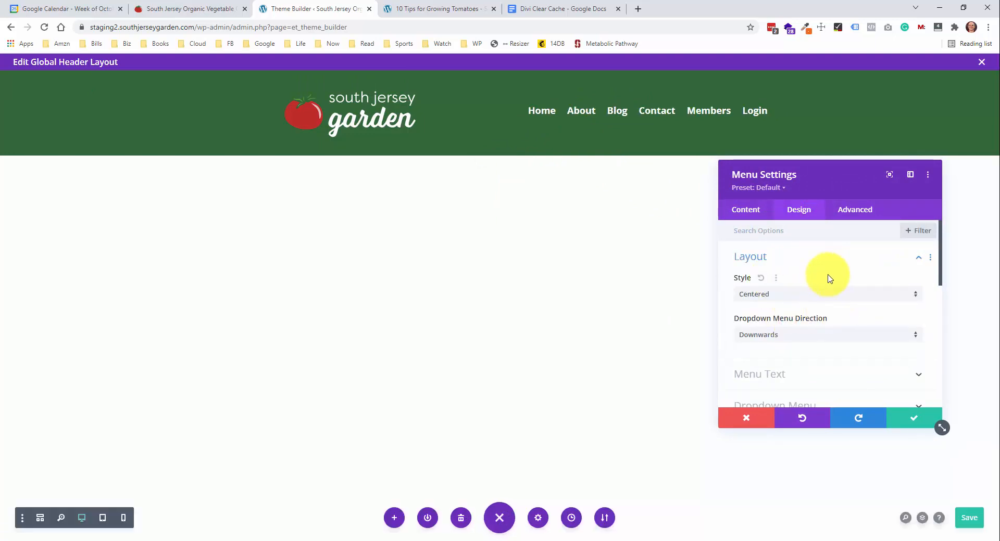
click(849, 258)
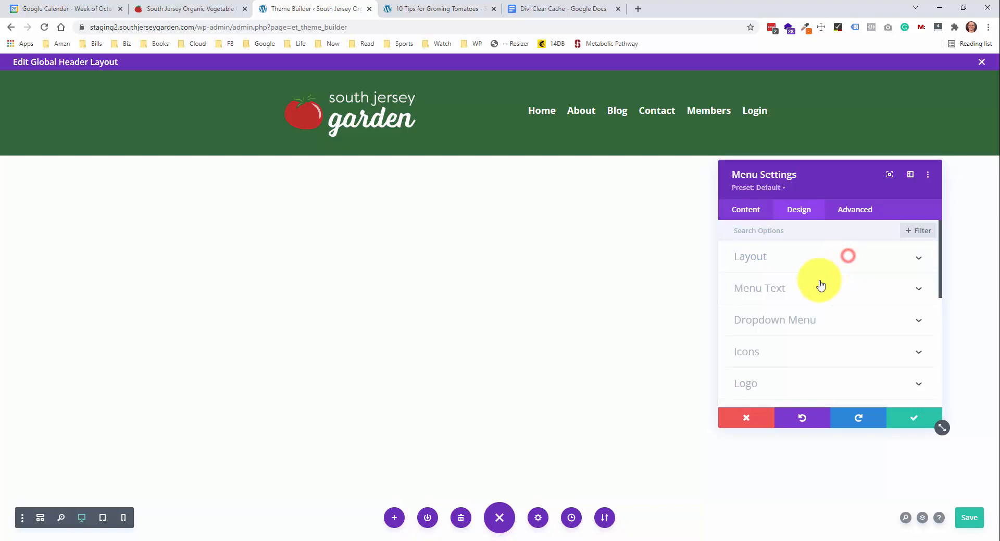
Set the mobile menu background to white and its text color to #19231a, and save the menu settings
click(857, 324)
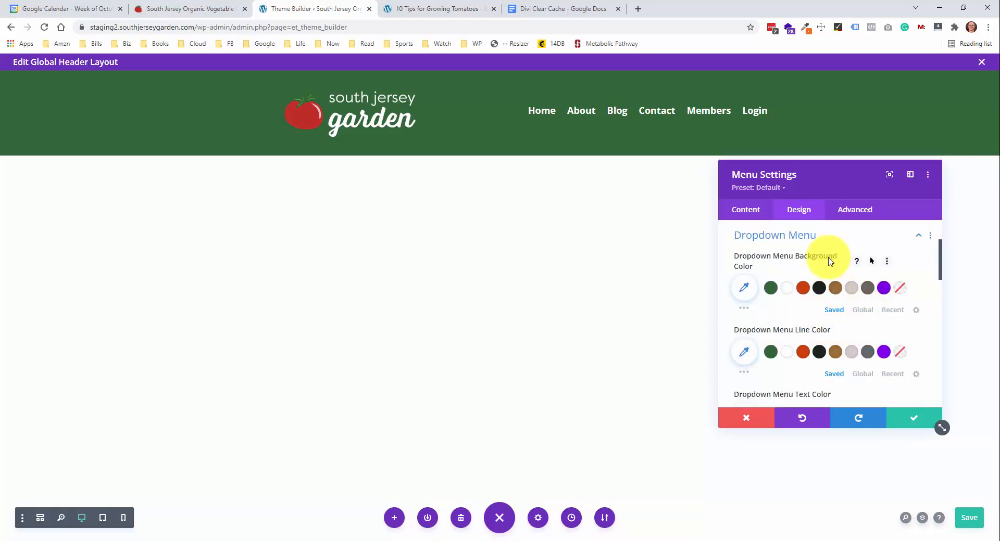
scroll(812, 271, down, 3)
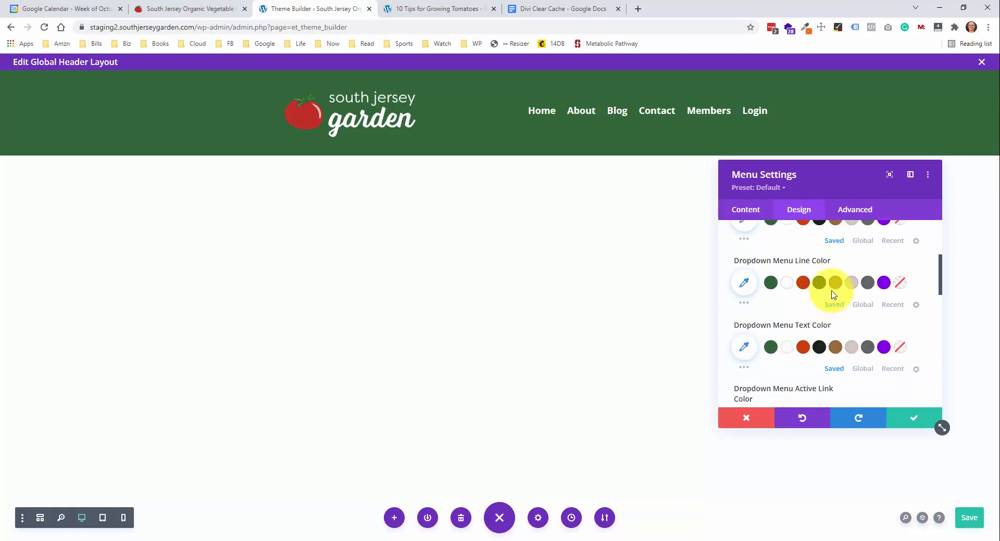
scroll(843, 277, down, 3)
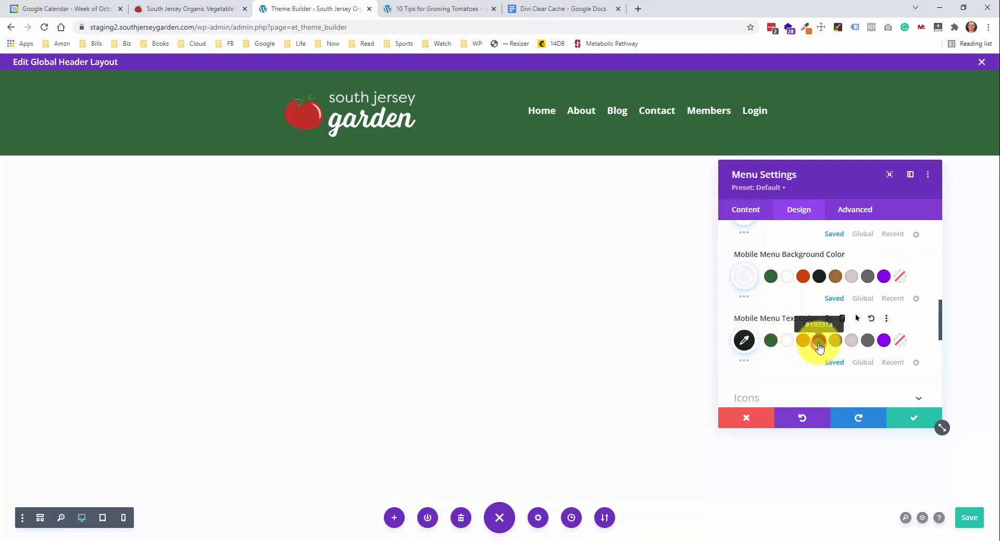
click(911, 421)
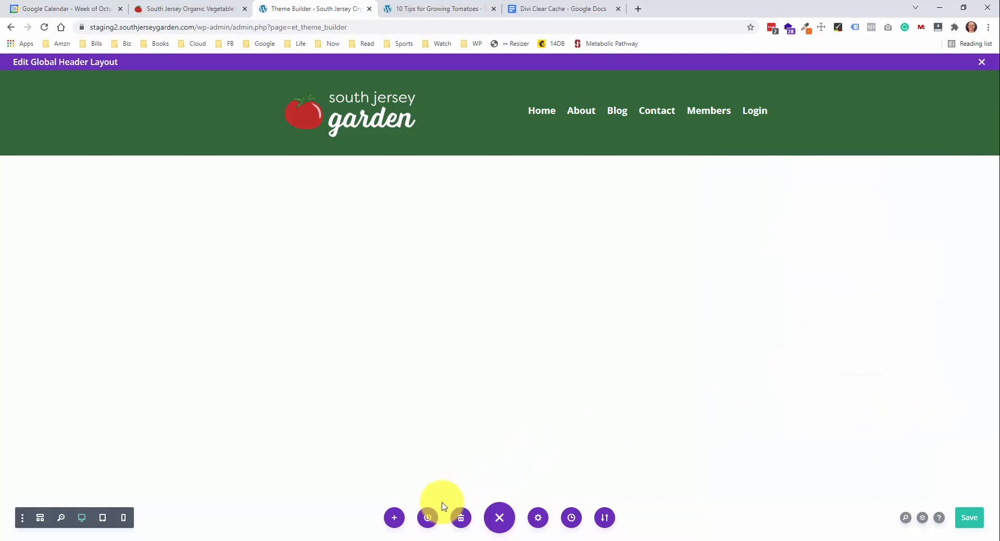
Expand the mobile menu in tablet view to check its look, and save and close the global header layout
click(102, 518)
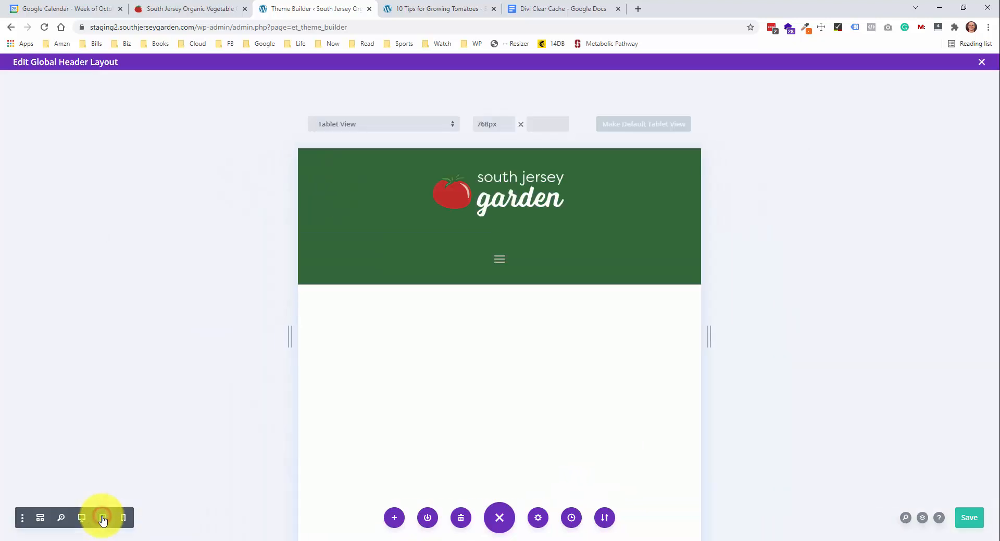
click(480, 256)
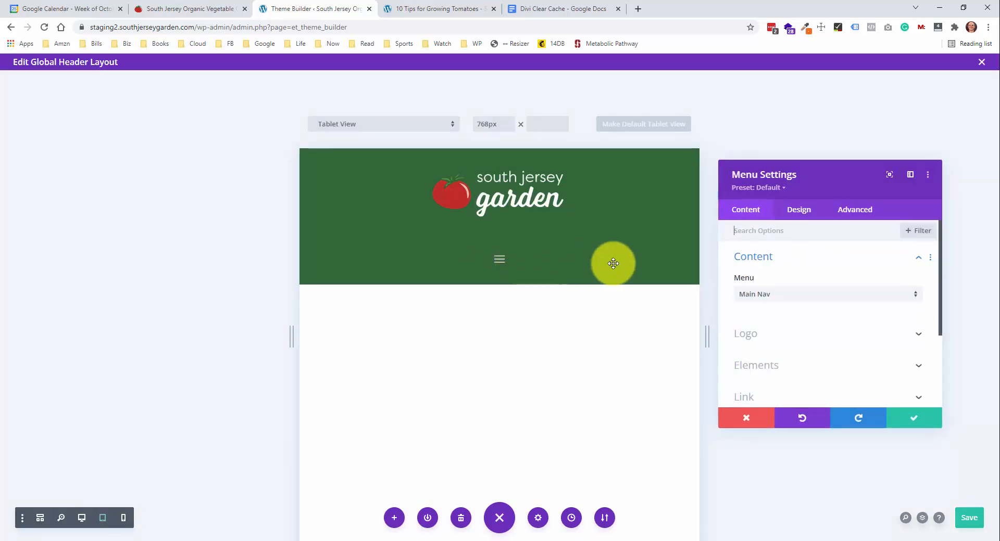
click(503, 265)
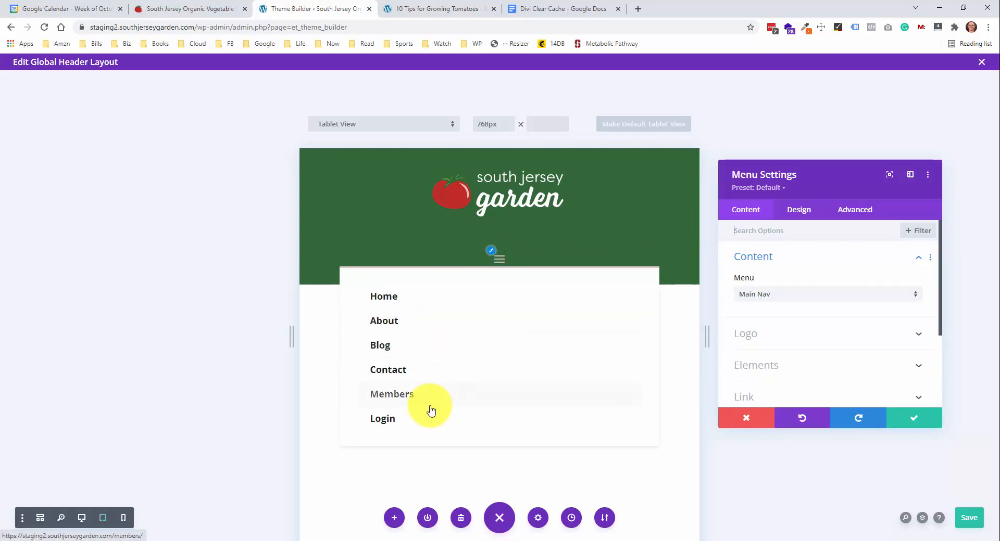
click(914, 418)
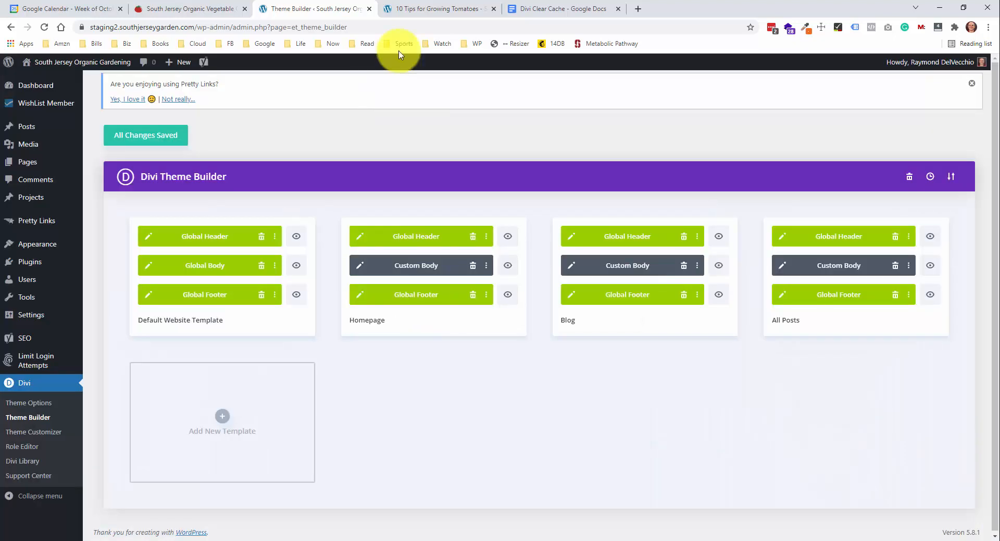
Reload the 10 Tips for Growing Tomatoes page and move it into its own narrower browser window to check the responsive header
click(433, 9)
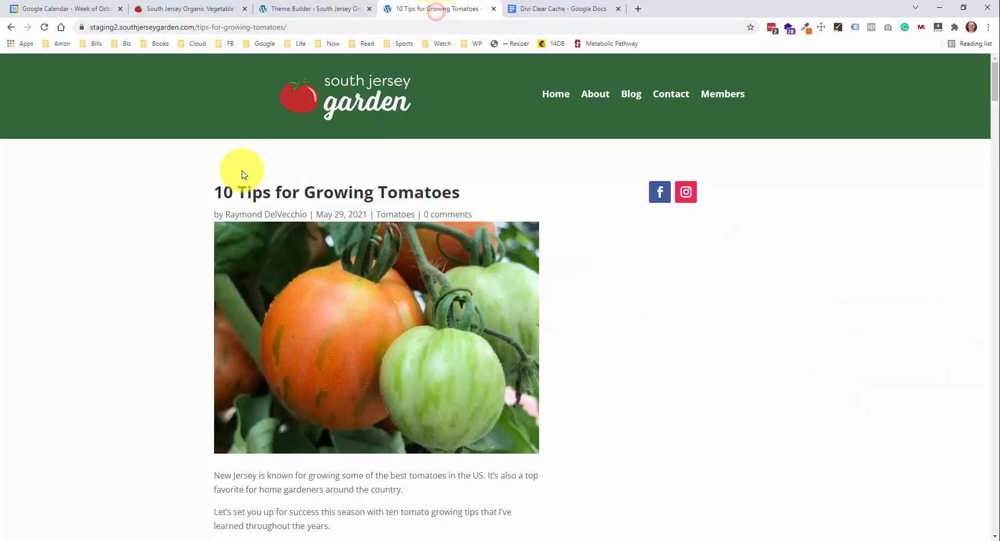
right_click(189, 186)
click(211, 216)
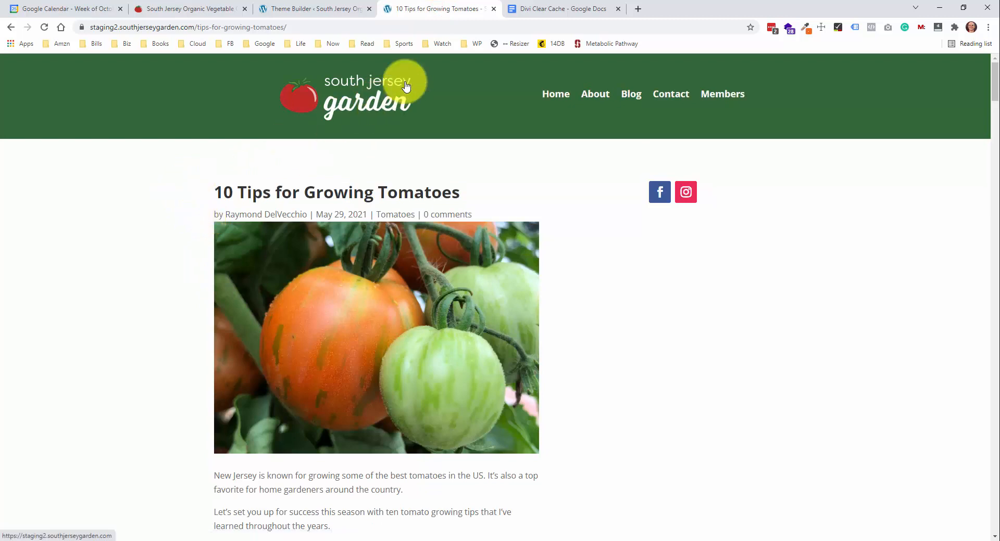
drag(442, 11, 442, 69)
drag(462, 9, 466, 65)
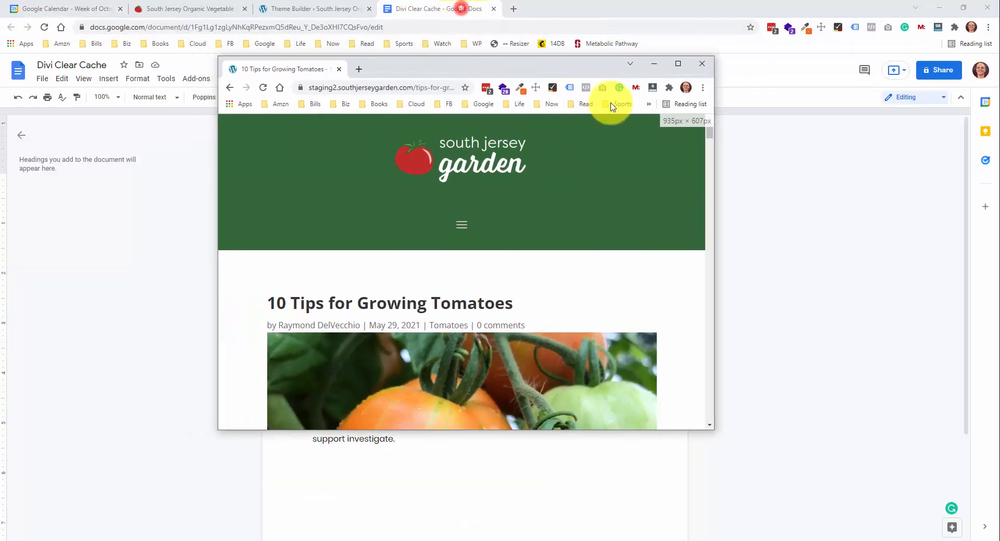
In the Divi Clear Cache document in Google Docs, delete the period at the end of item (1)
click(718, 152)
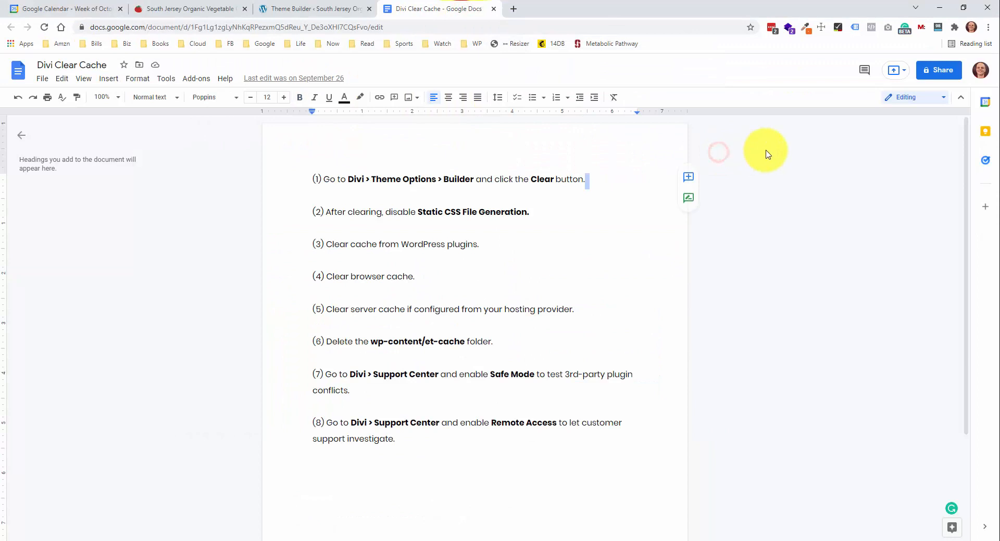
click(581, 179)
key(BackSpace)
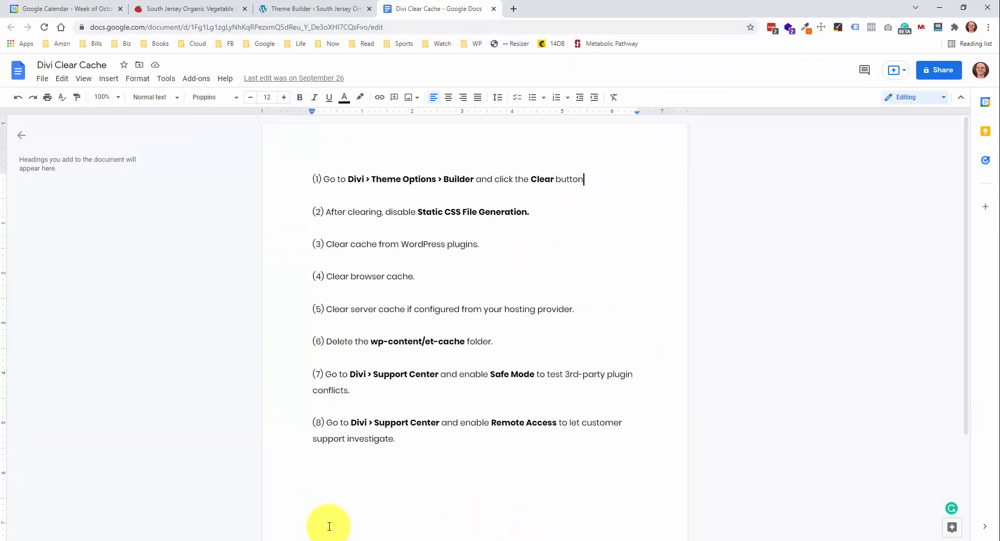
Switch to the separate 10 Tips for Growing Tomatoes window, narrow it to phone width, and expand and collapse the mobile menu
key(alt+Tab)
drag(713, 203, 478, 208)
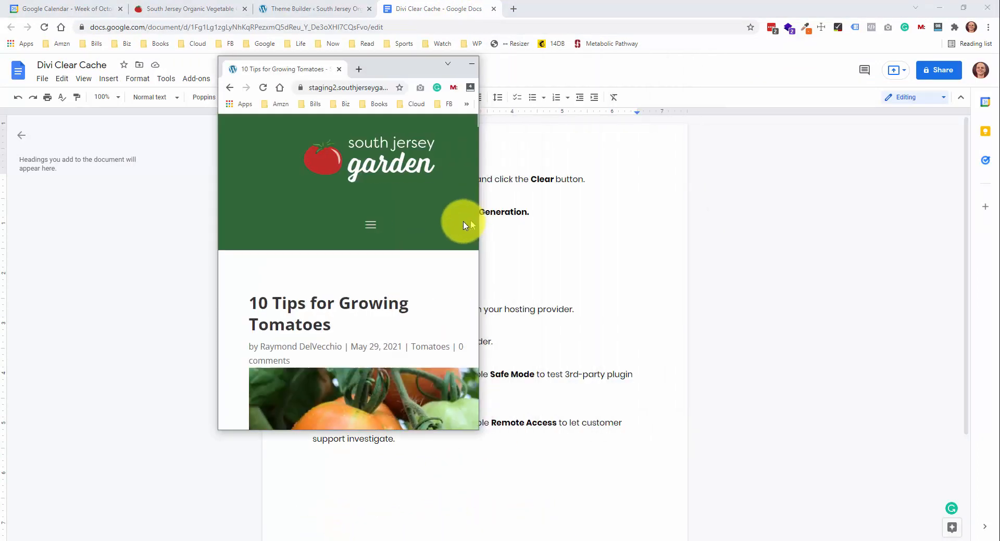
click(354, 230)
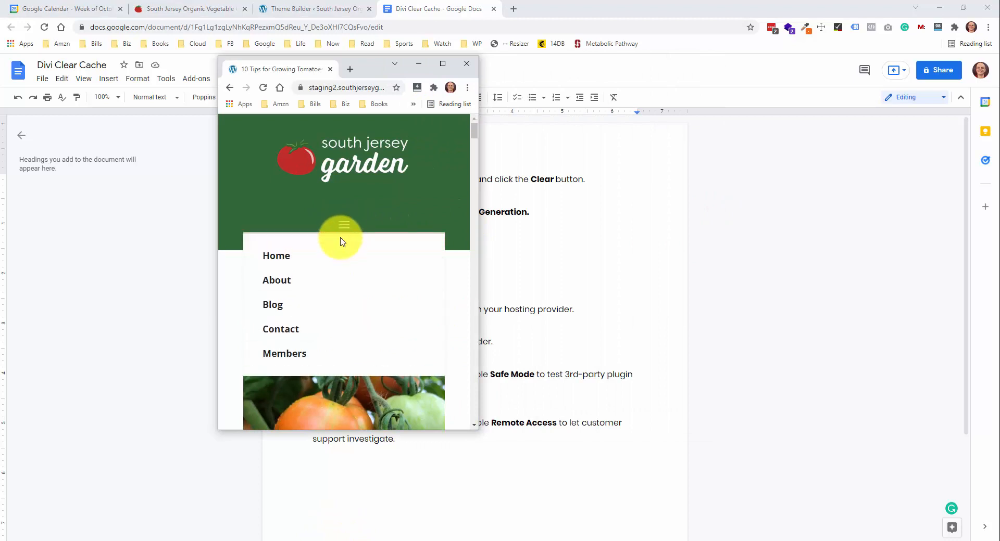
click(347, 225)
click(348, 226)
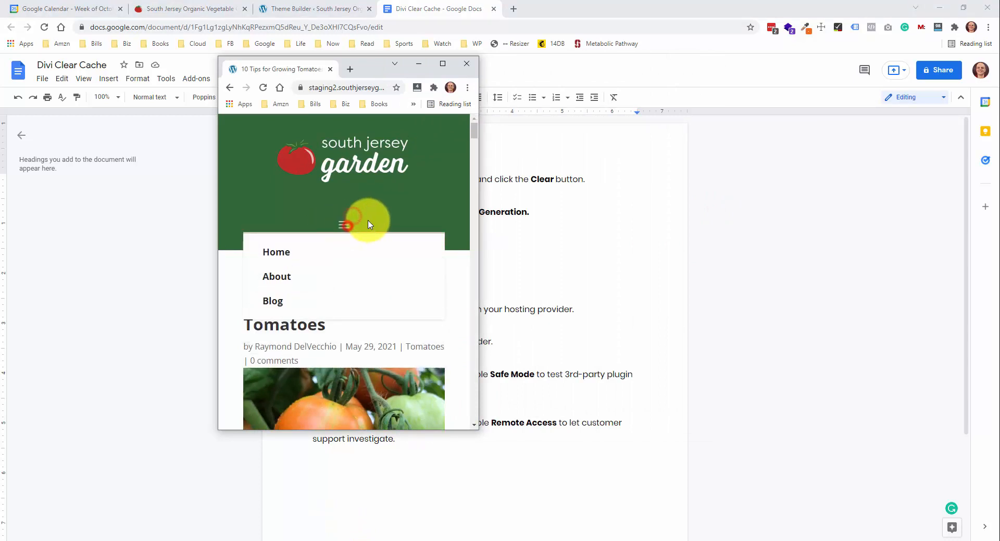
click(347, 225)
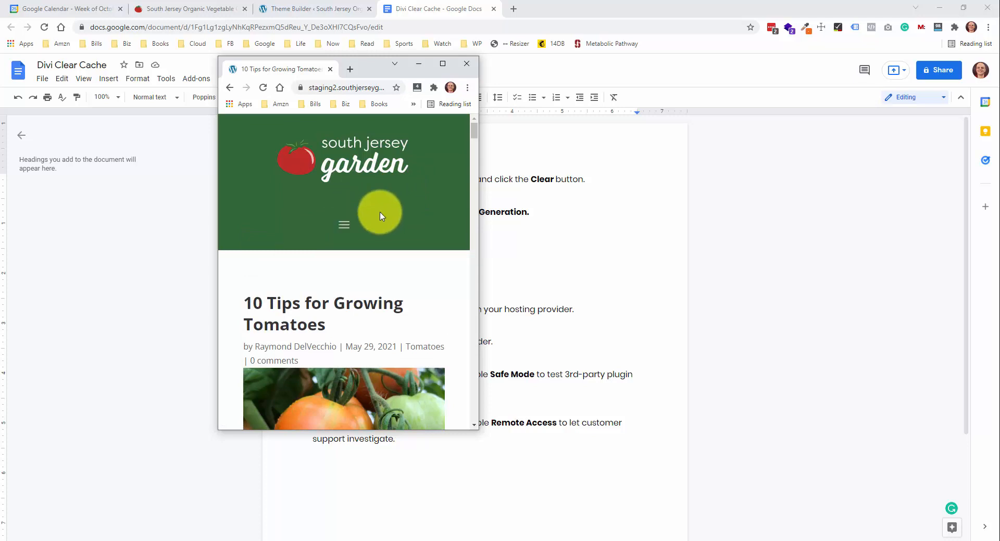
Widen and narrow the page window to check the responsive header, and return the page to the main browser window
drag(480, 169, 782, 156)
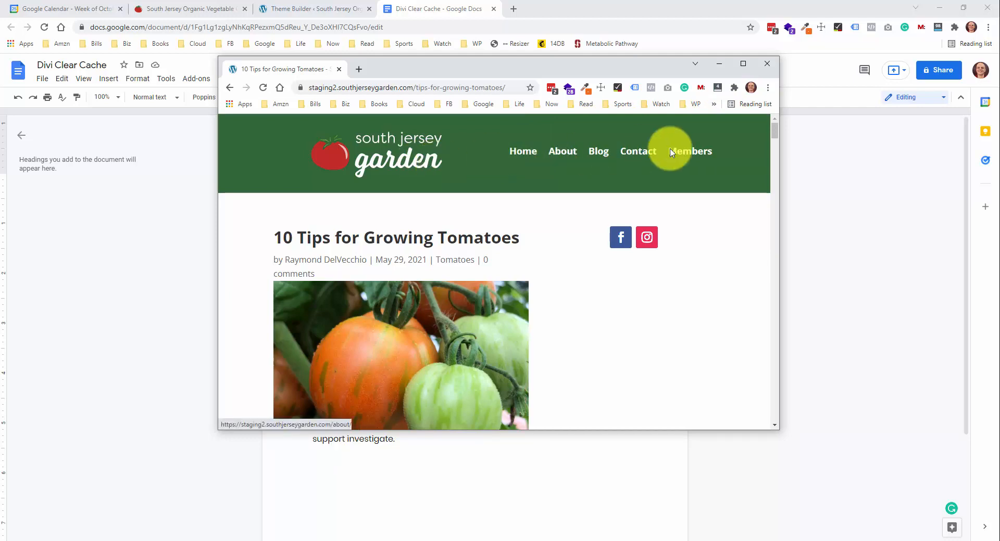
drag(779, 146, 517, 151)
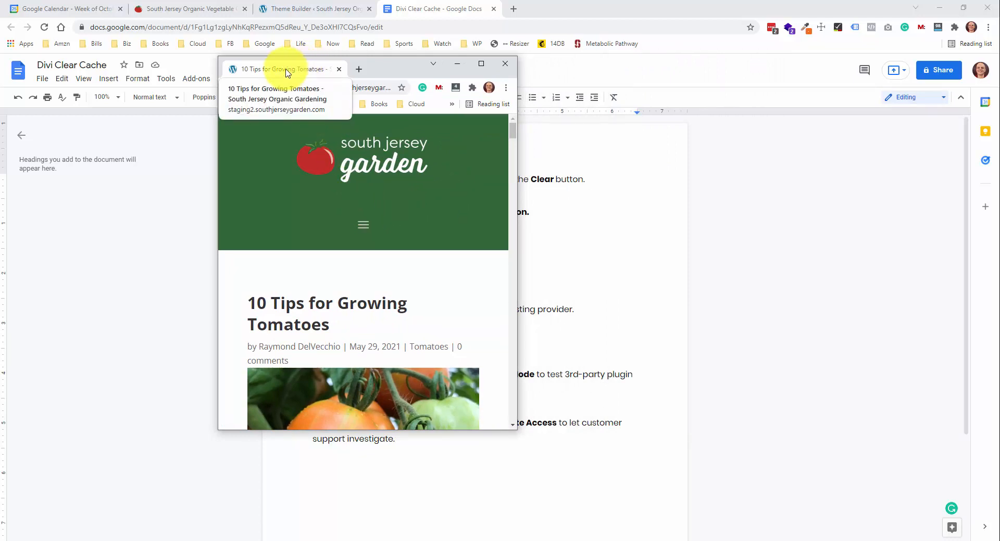
drag(286, 73, 542, 8)
Open the Default Website Template's global header for editing and show the spacing settings of its menu module
click(328, 9)
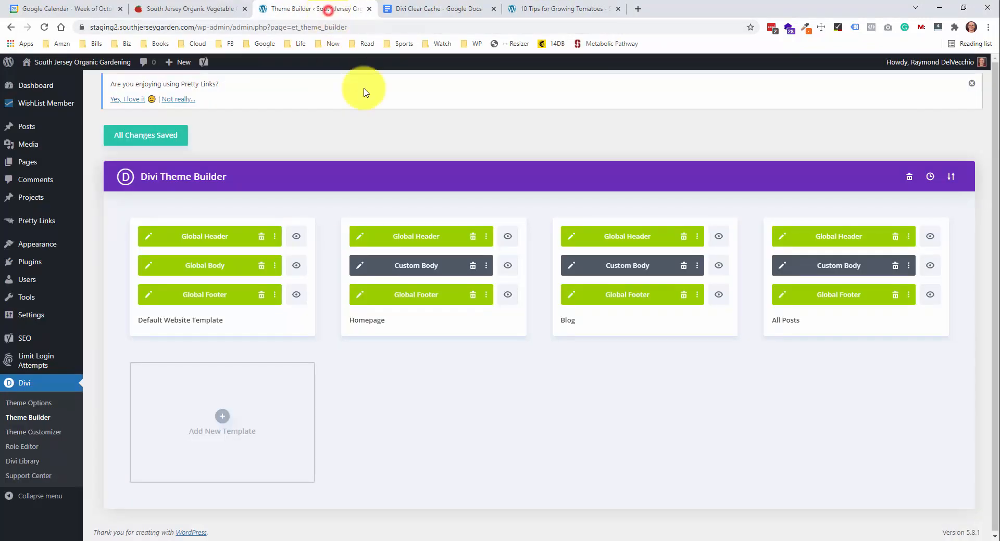
click(150, 238)
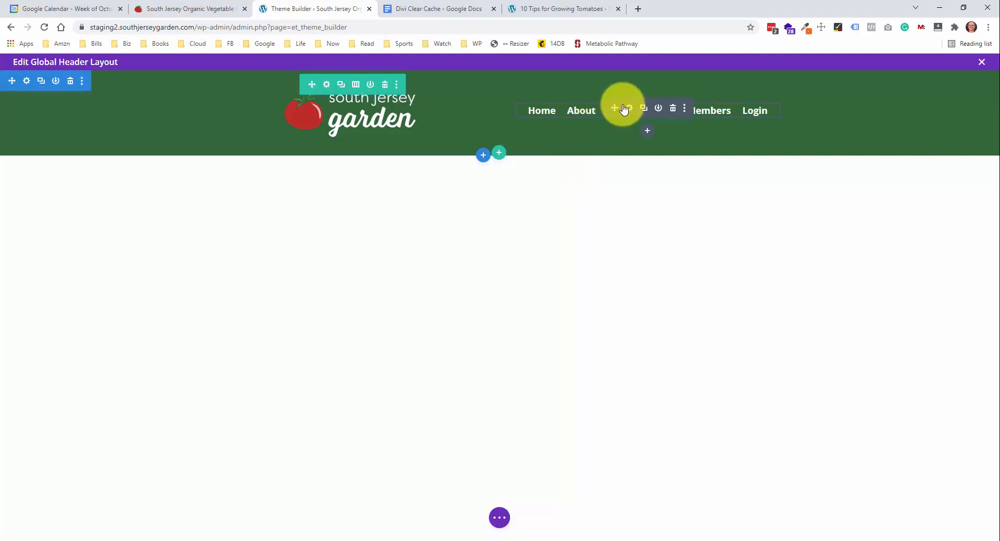
click(629, 110)
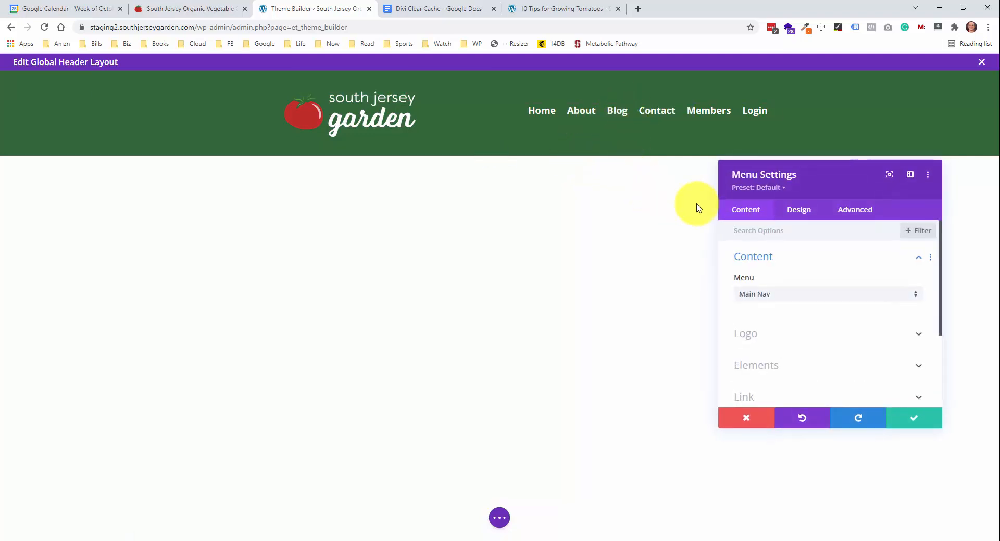
click(799, 213)
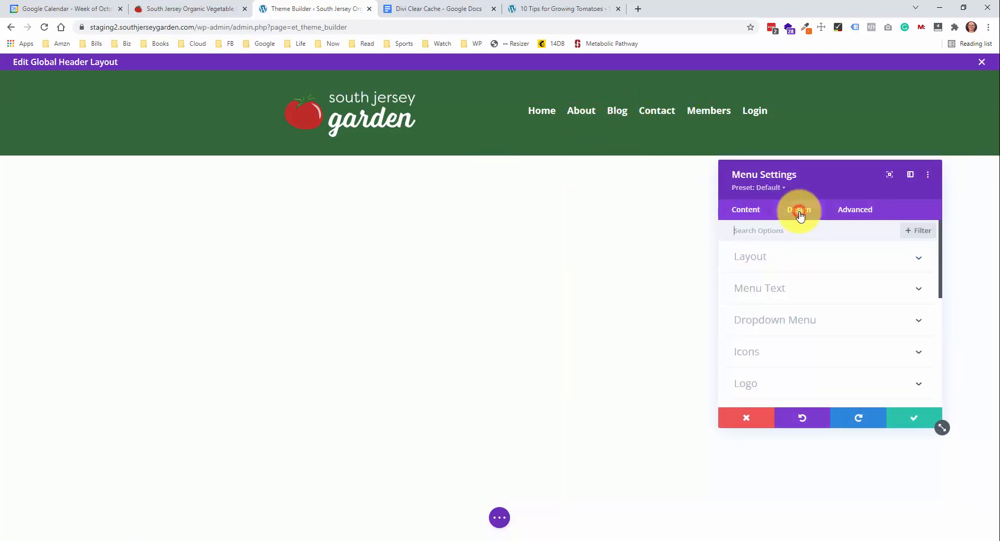
scroll(828, 308, down, 3)
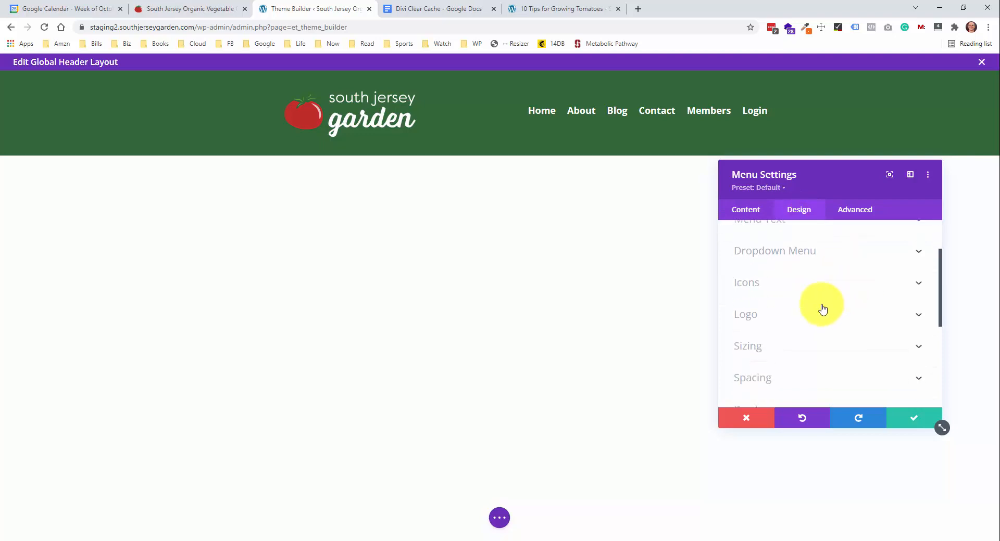
click(815, 308)
scroll(813, 307, down, 1)
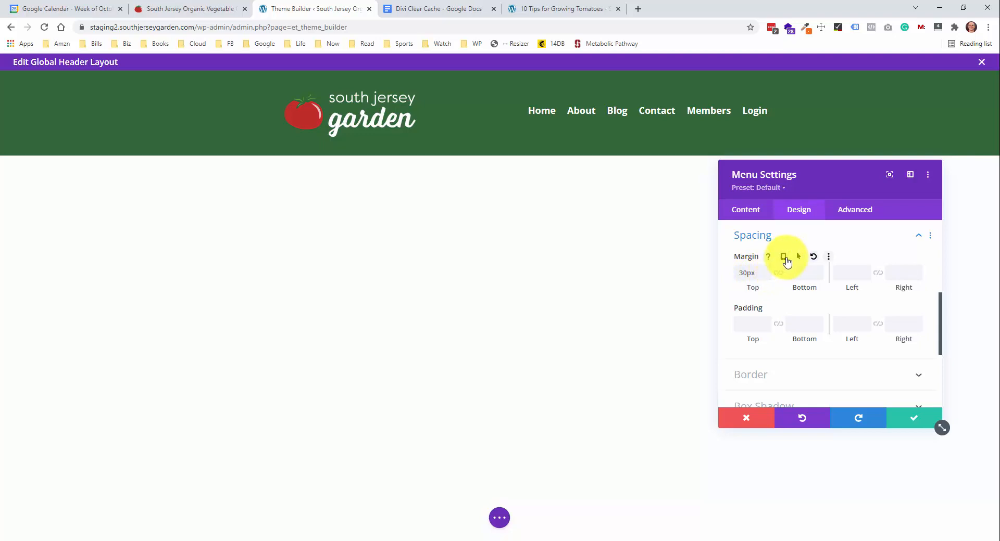
Set the menu's top margin to 10px for tablet view, and save the menu settings and the header layout
click(784, 257)
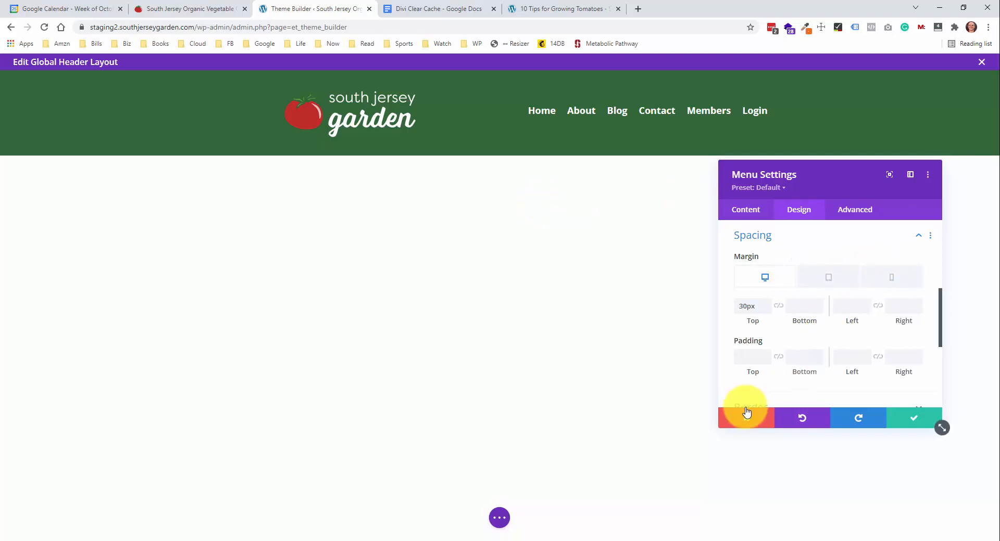
click(498, 520)
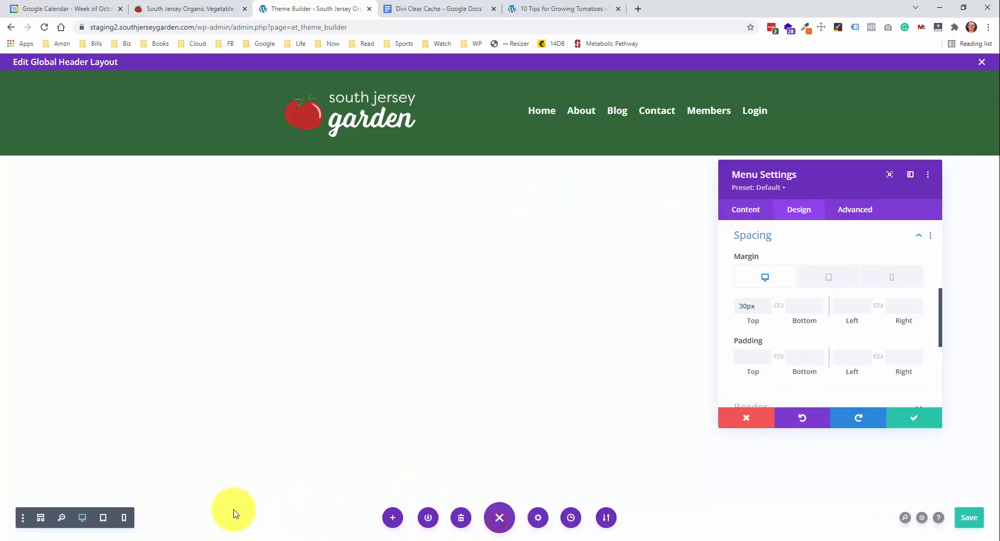
click(104, 519)
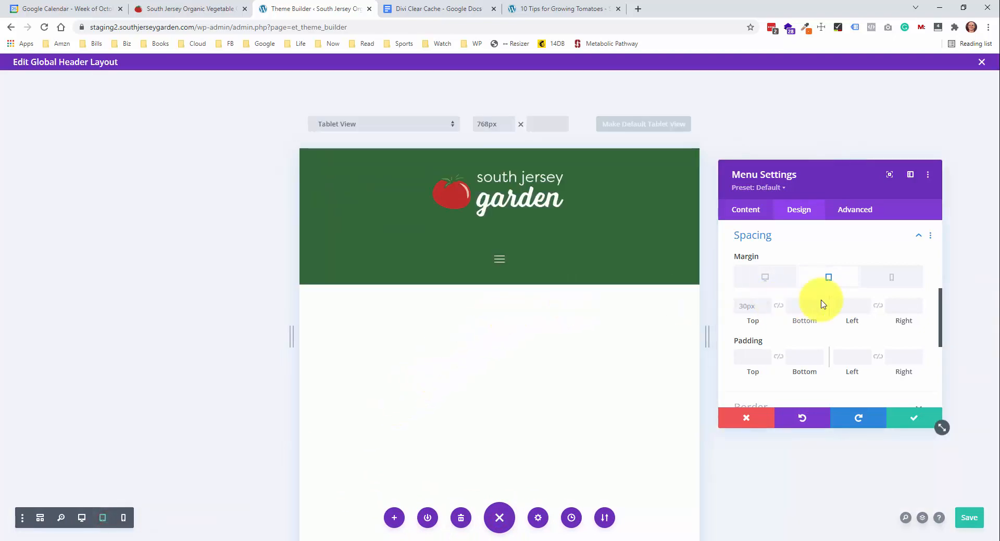
click(750, 305)
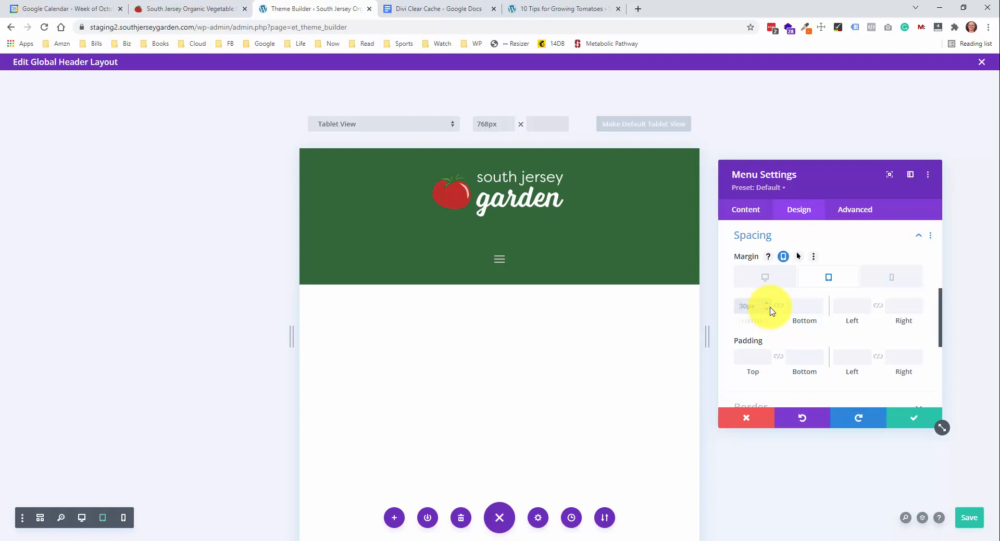
text(10px)
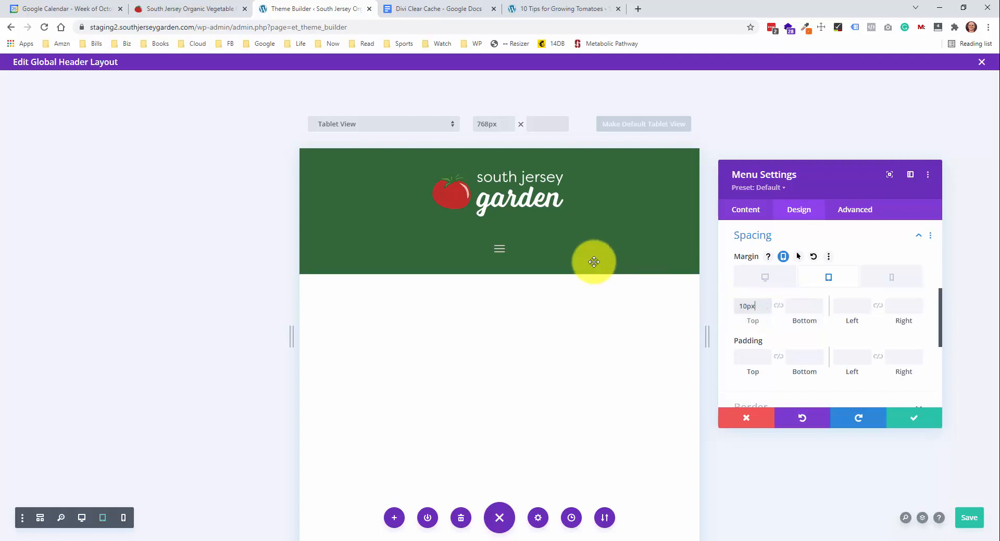
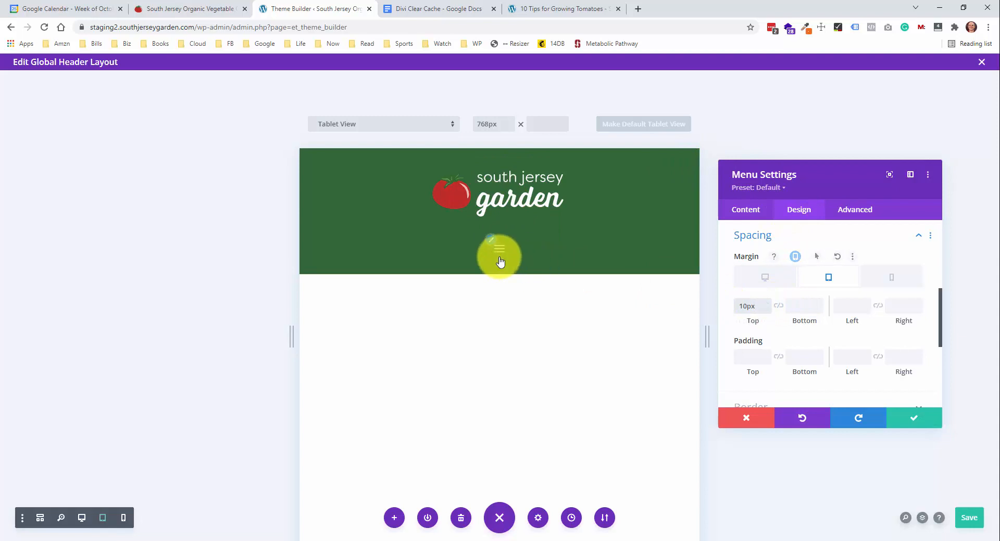
click(911, 417)
click(969, 518)
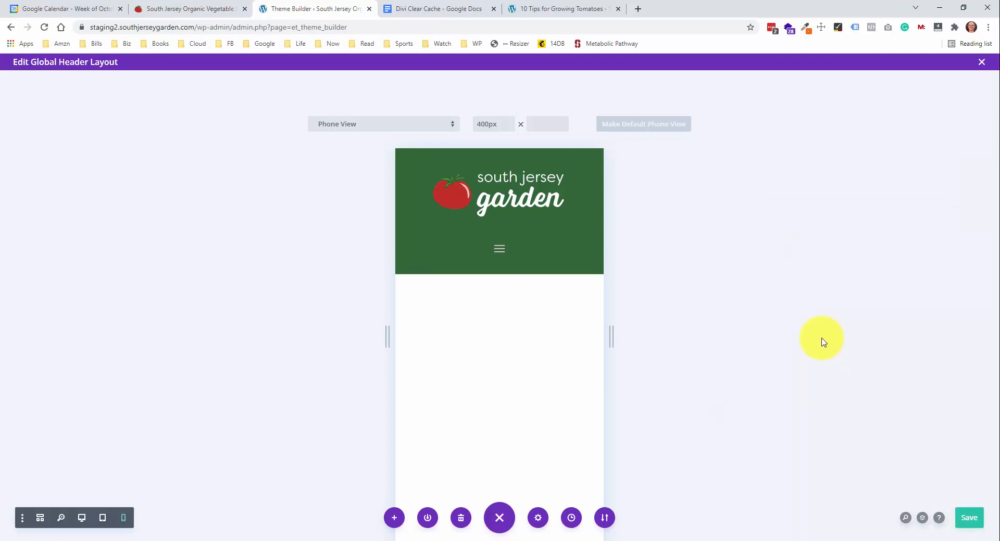
Go from the 10 Tips for Growing Tomatoes page to the site's home page and examine the [optin] shortcode text above the footer
click(567, 9)
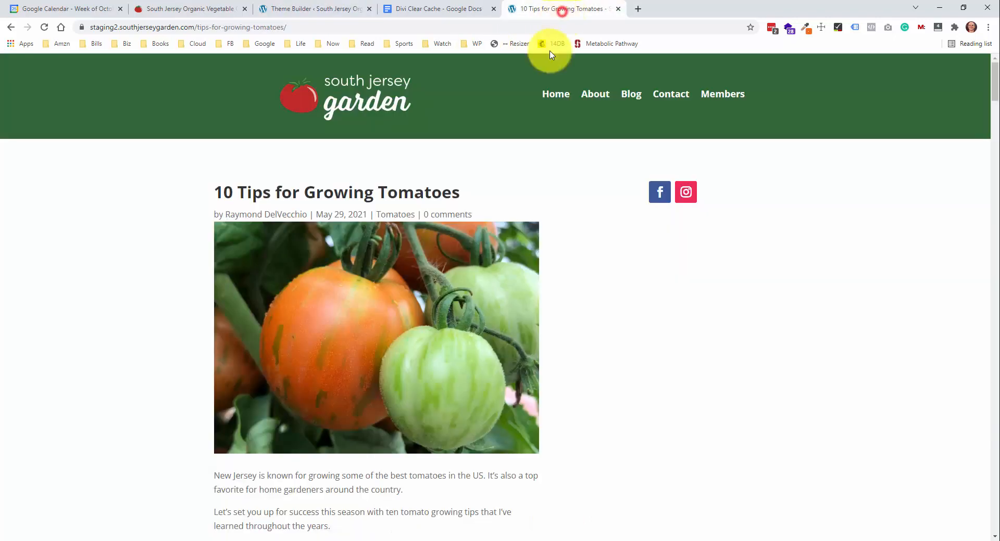
click(550, 96)
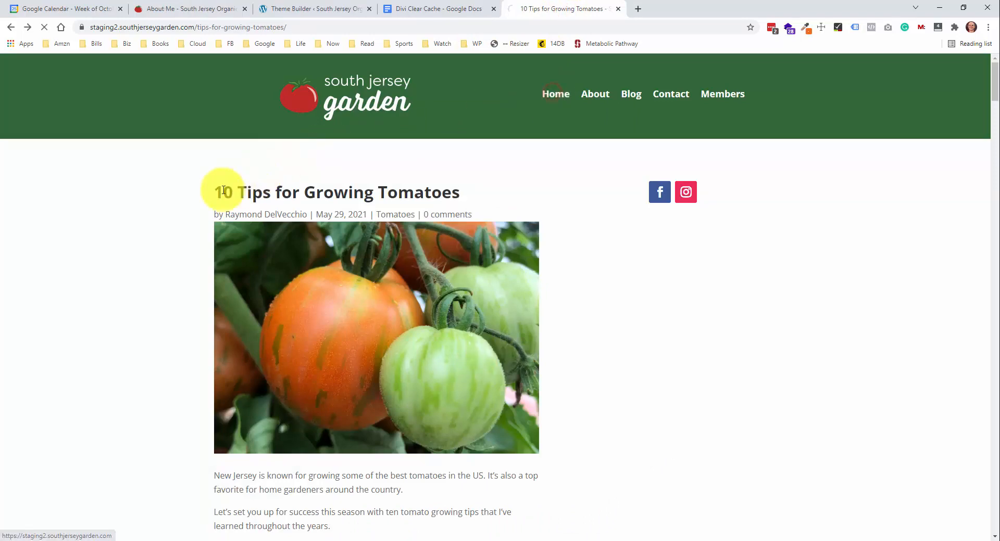
scroll(139, 200, down, 5)
scroll(138, 201, down, 12)
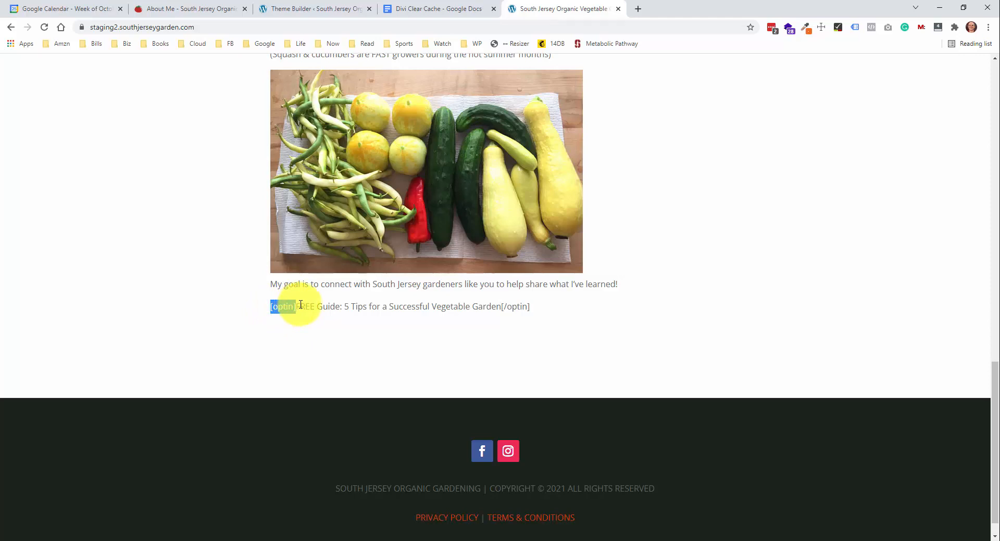
drag(301, 305, 280, 317)
click(538, 309)
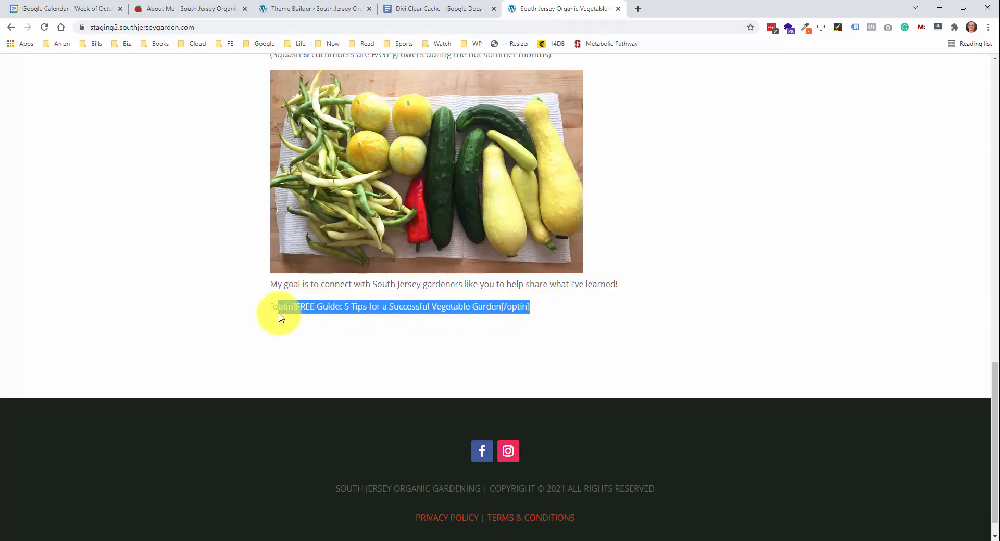
click(271, 315)
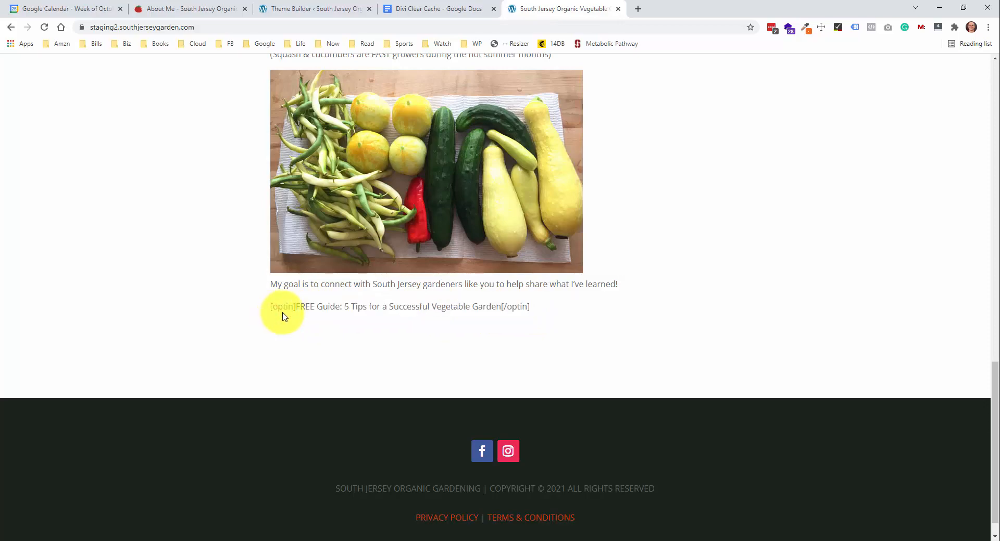
scroll(286, 311, up, 15)
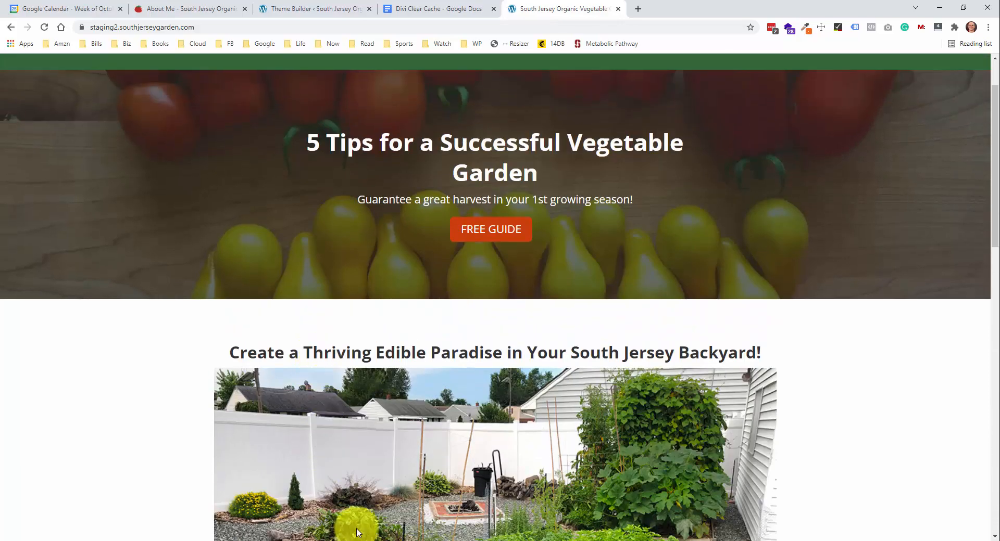
Switch to Notepad++ and highlight the cstm/end-content.php path in the include_once line of content-single.php
click(375, 540)
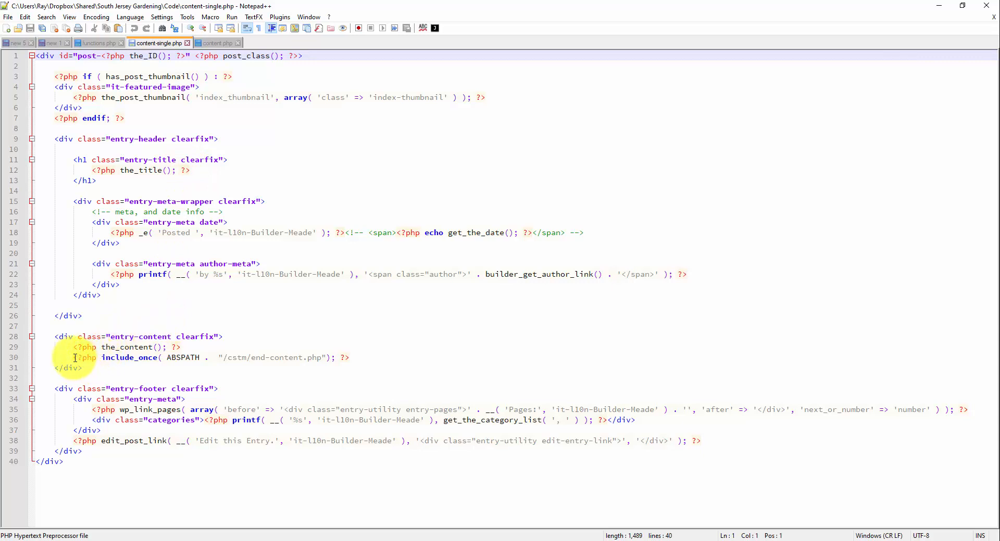
drag(73, 358, 228, 358)
click(330, 359)
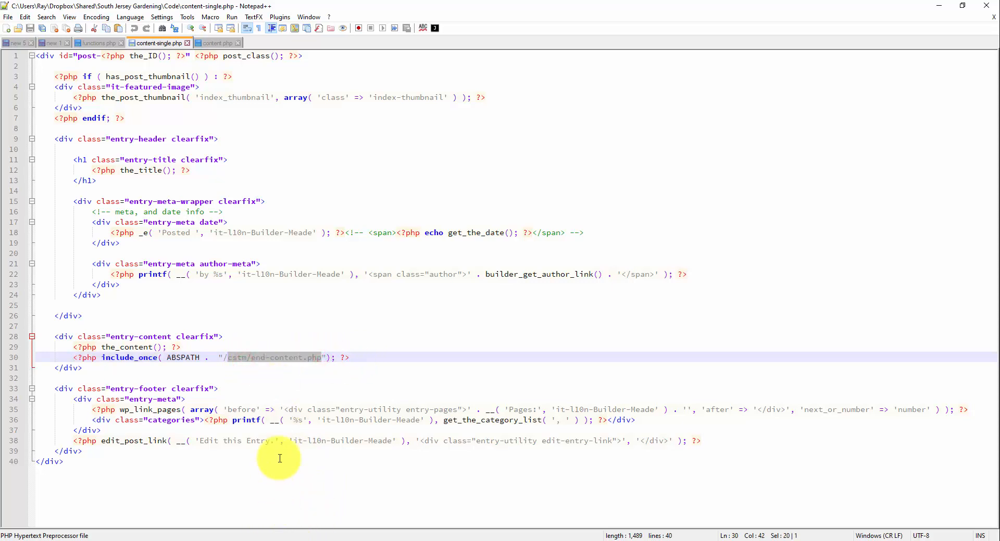
Open end-content.php from the Code folder and examine its do_shortcode call with the [optin] shortcode
mouse_move(269, 540)
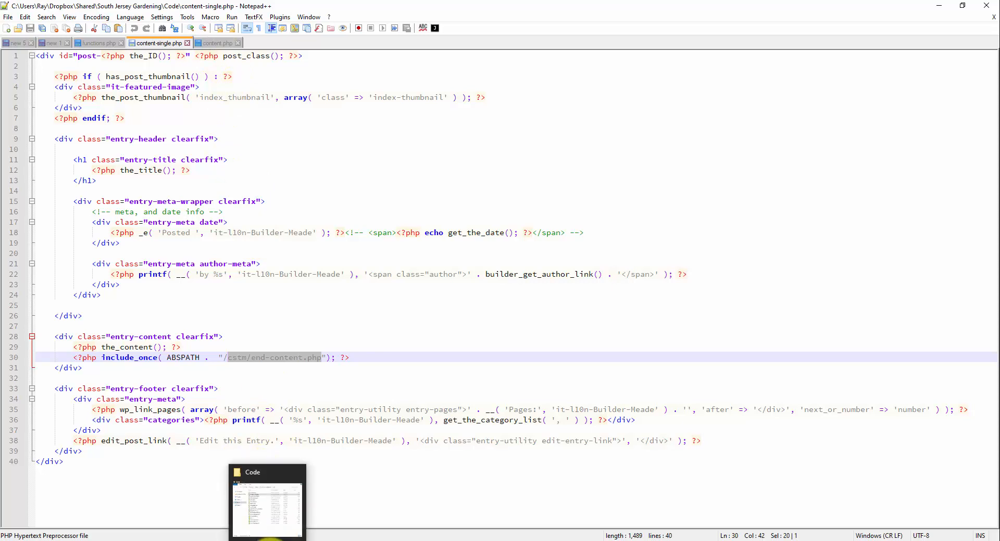
click(263, 492)
double_click(703, 256)
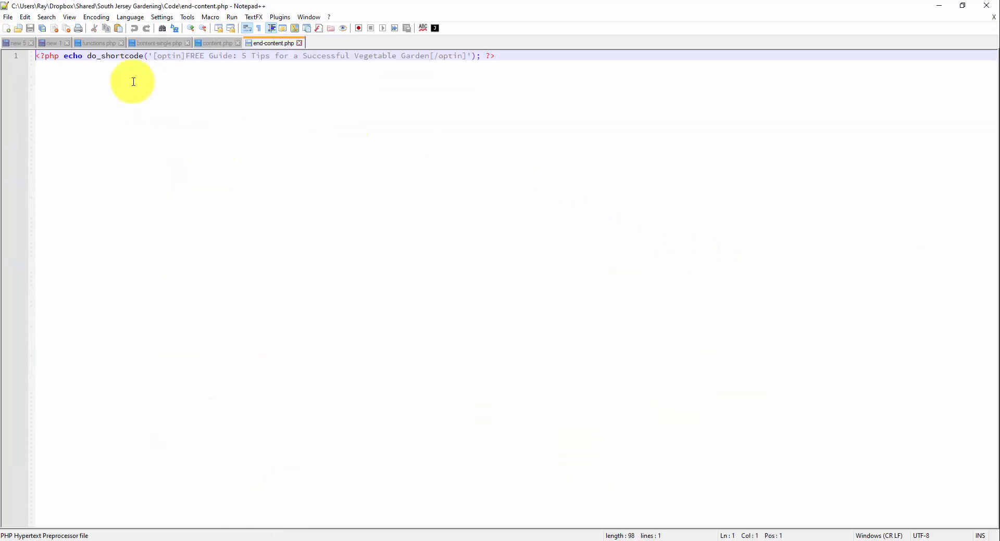
drag(89, 58, 174, 65)
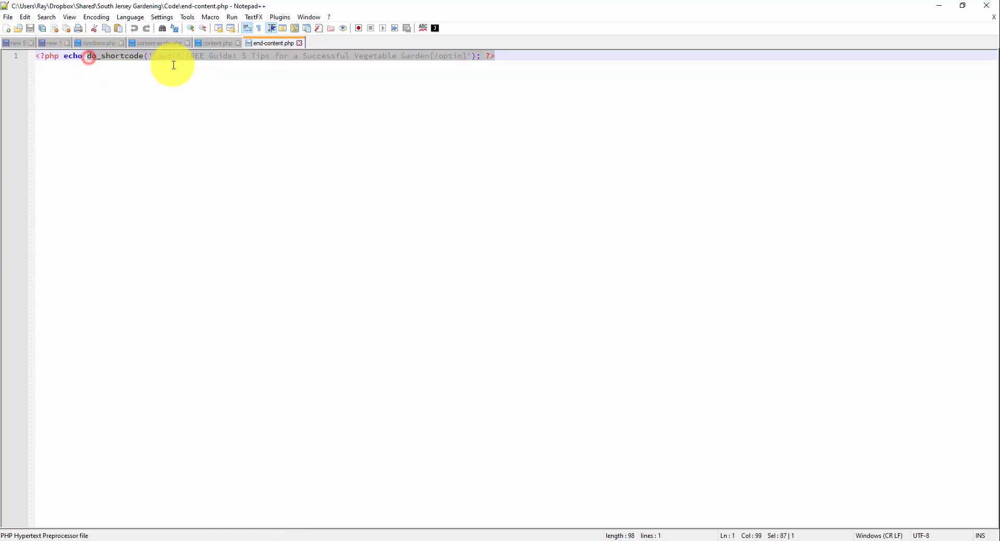
click(153, 57)
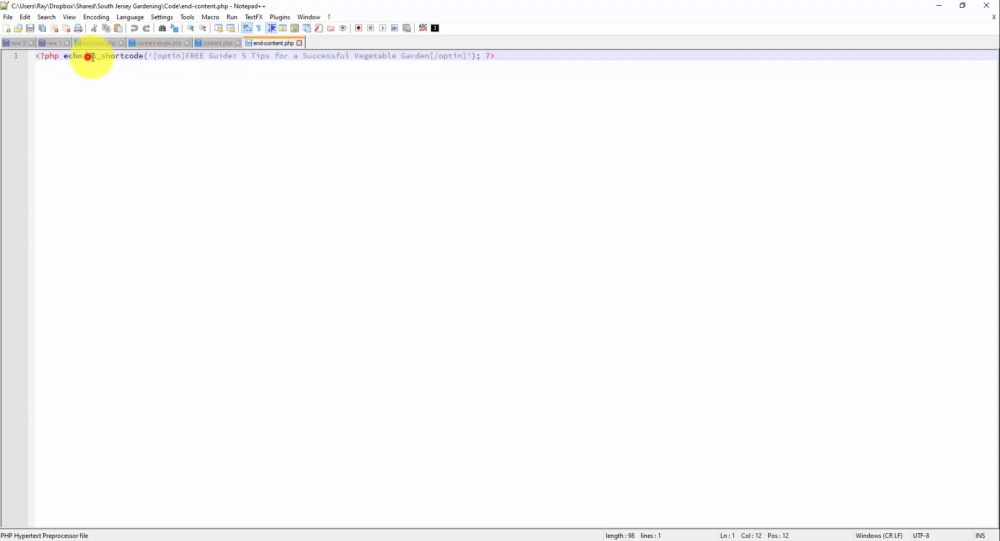
drag(92, 57, 208, 60)
click(156, 57)
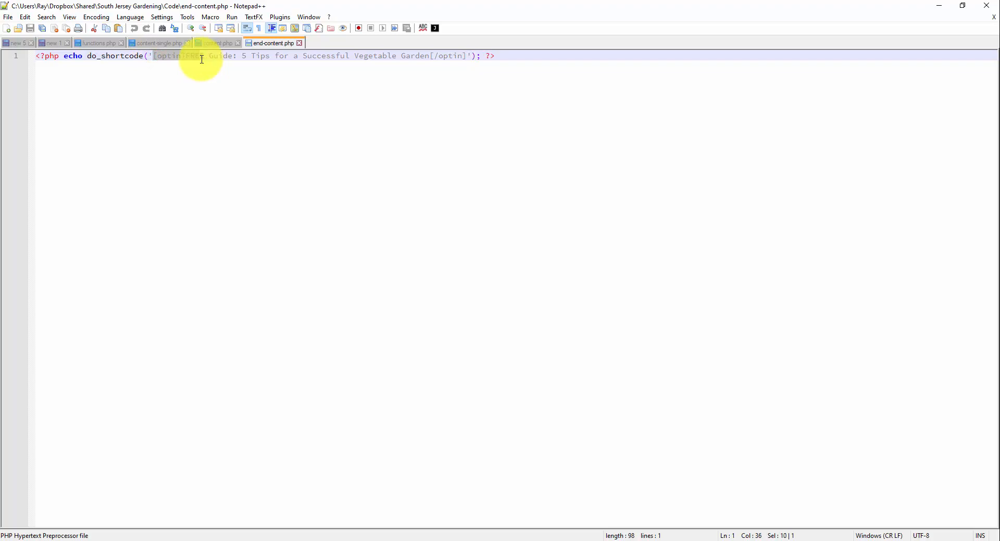
Find the optin_shortcode function under the Email Subscribe Optin Shortcode comment in functions.php
click(99, 43)
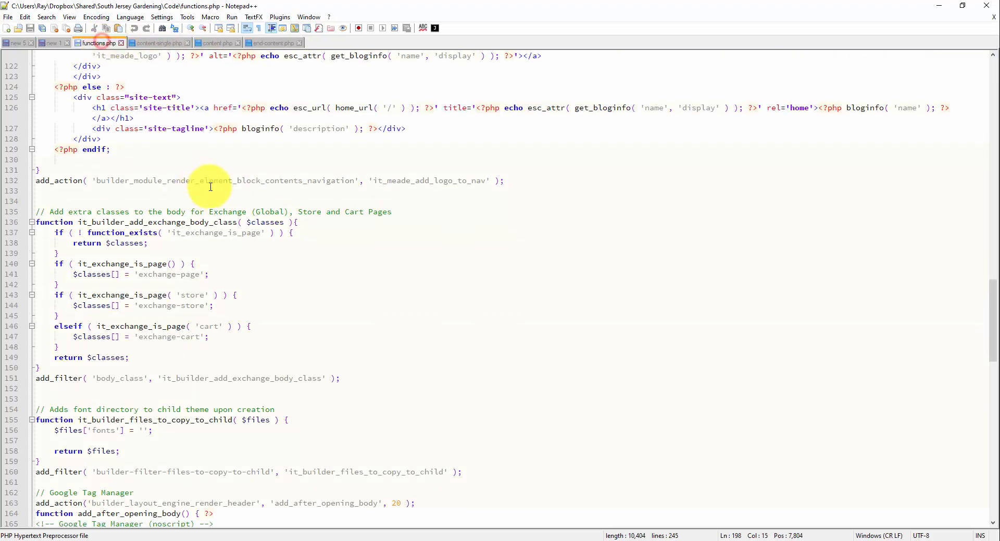
scroll(204, 164, down, 14)
scroll(192, 162, down, 7)
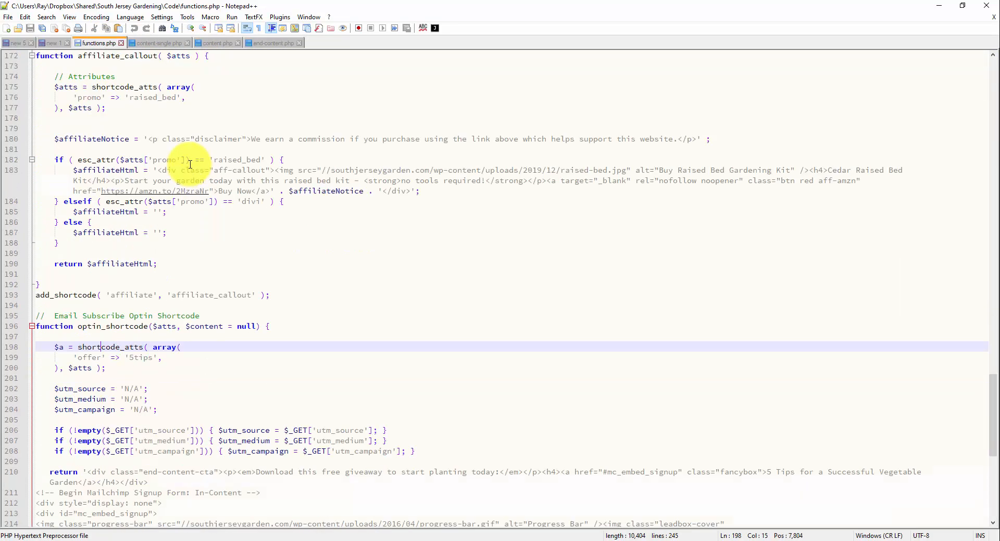
scroll(190, 160, down, 1)
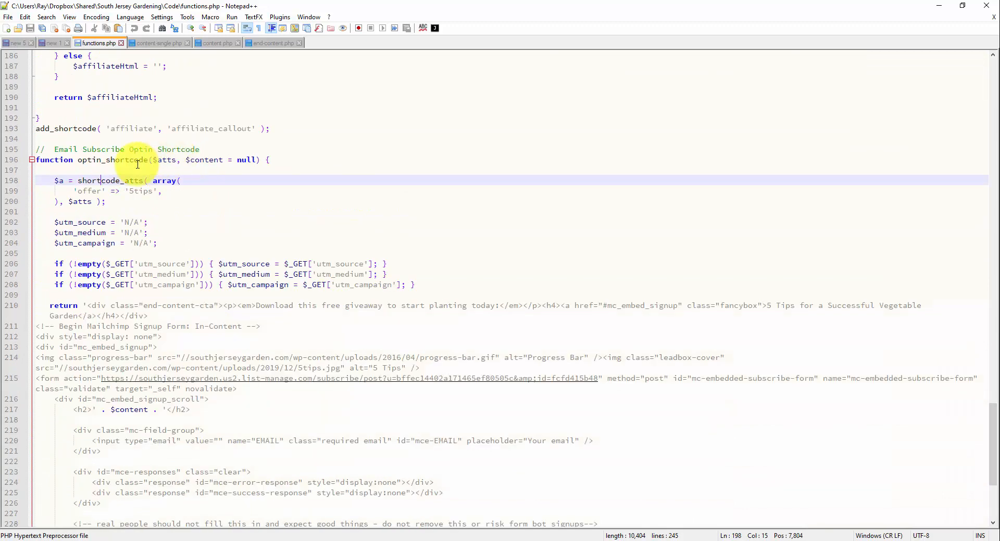
Copy the code from the Affiliate Custom Callout comment through the end of the optin shortcode in functions.php
click(134, 161)
click(277, 157)
scroll(173, 155, down, 1)
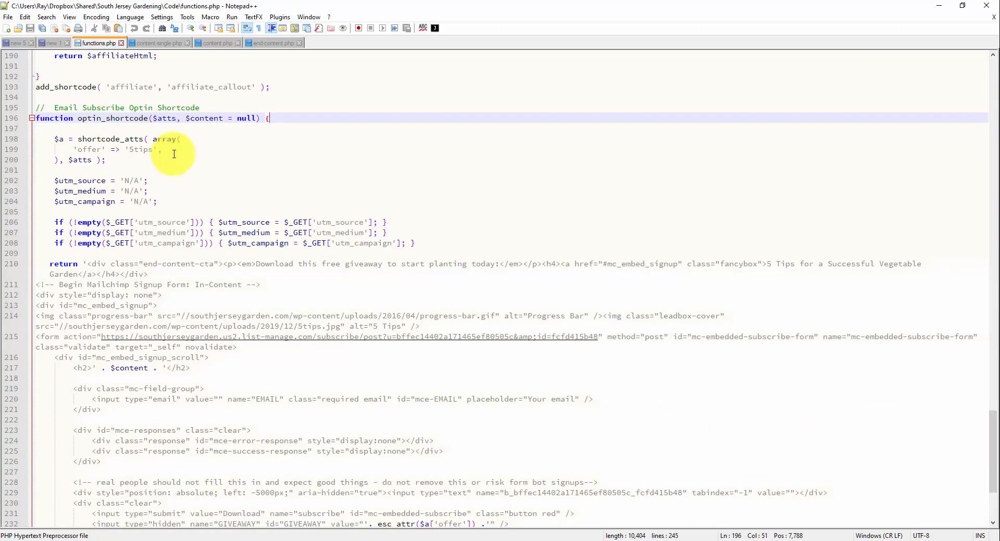
scroll(174, 155, up, 9)
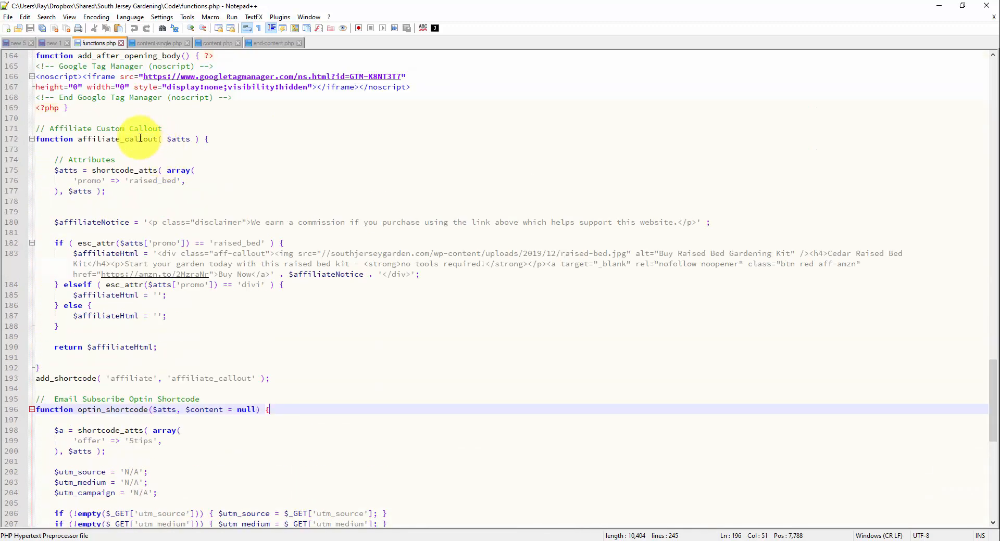
scroll(140, 138, down, 10)
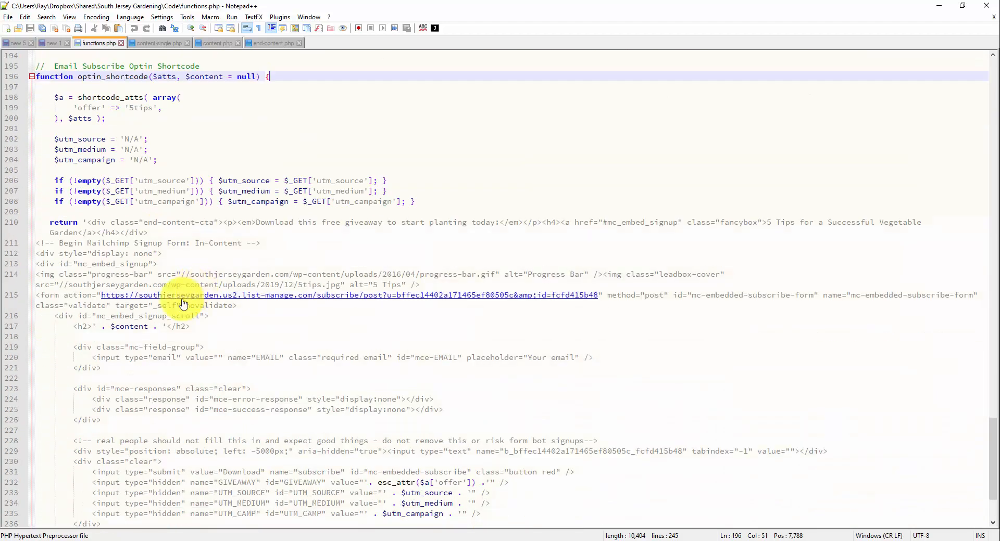
scroll(183, 304, down, 3)
drag(254, 498, 36, 107)
right_click(109, 107)
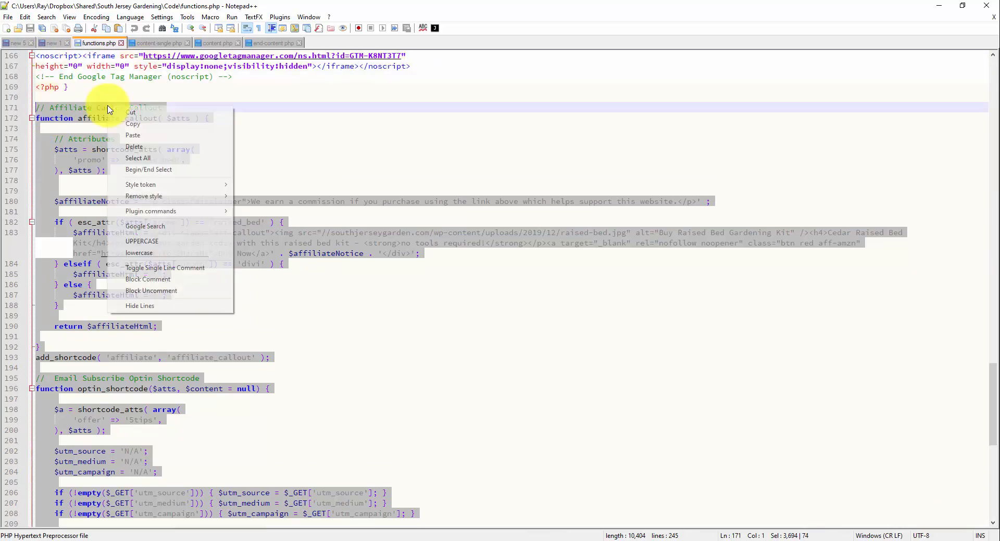
click(166, 129)
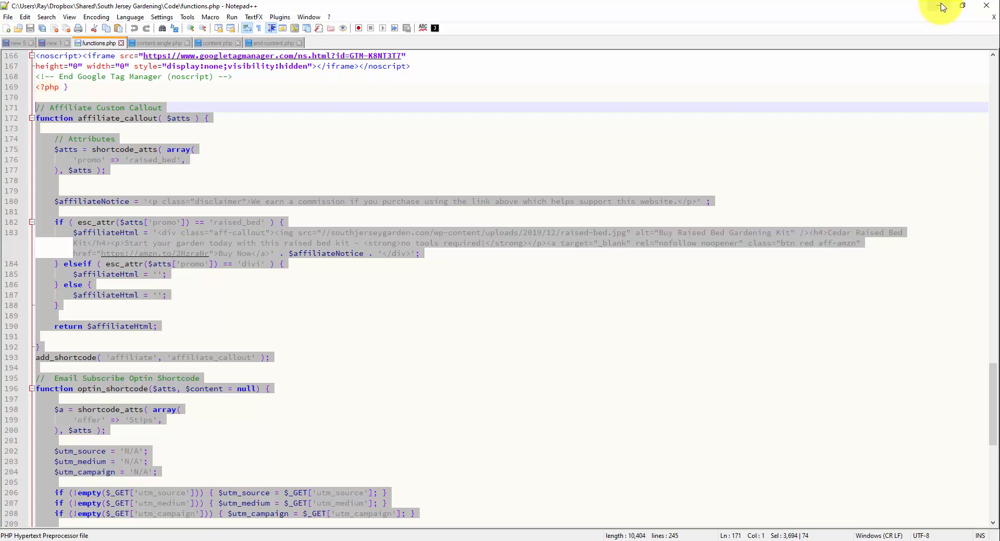
Switch to the Theme Builder in Chrome and close the Global Header layout editor
click(939, 7)
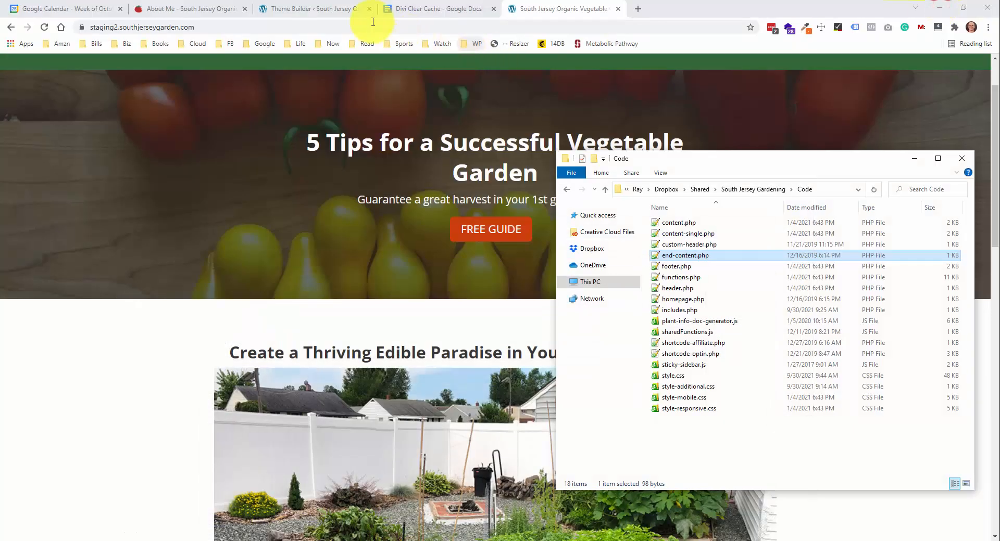
click(301, 12)
click(301, 12)
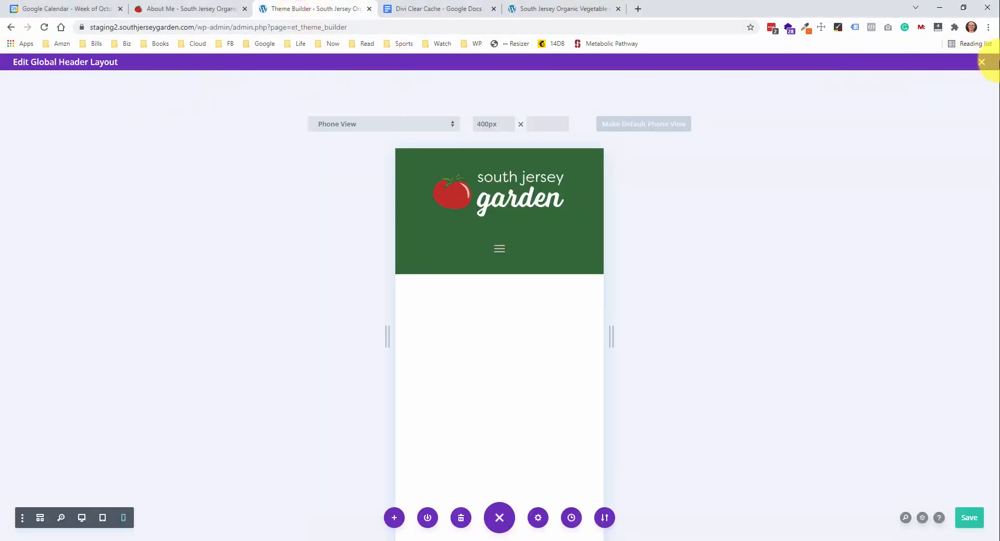
click(981, 63)
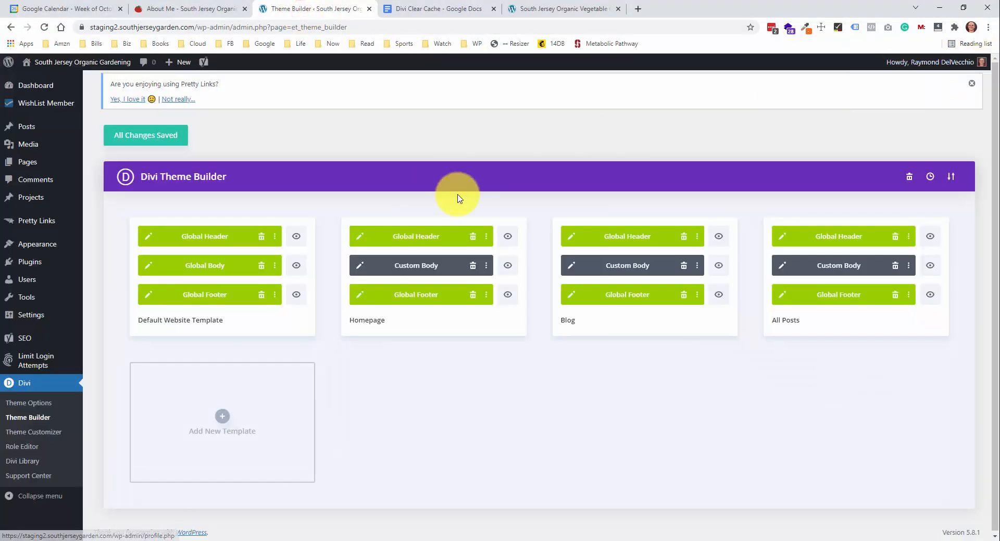
Open the Divi SJG child theme's functions.php in the WordPress Theme Editor
mouse_move(67, 243)
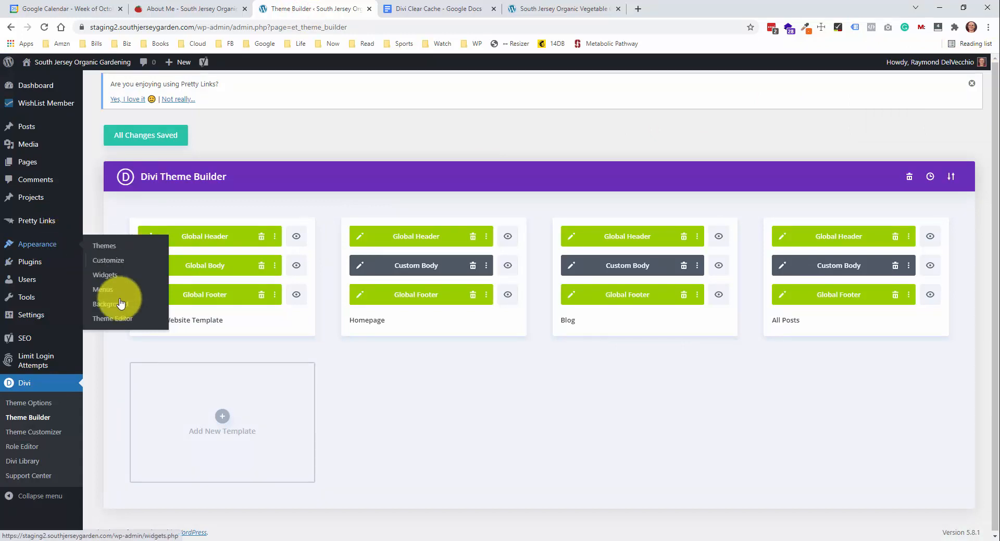
click(120, 318)
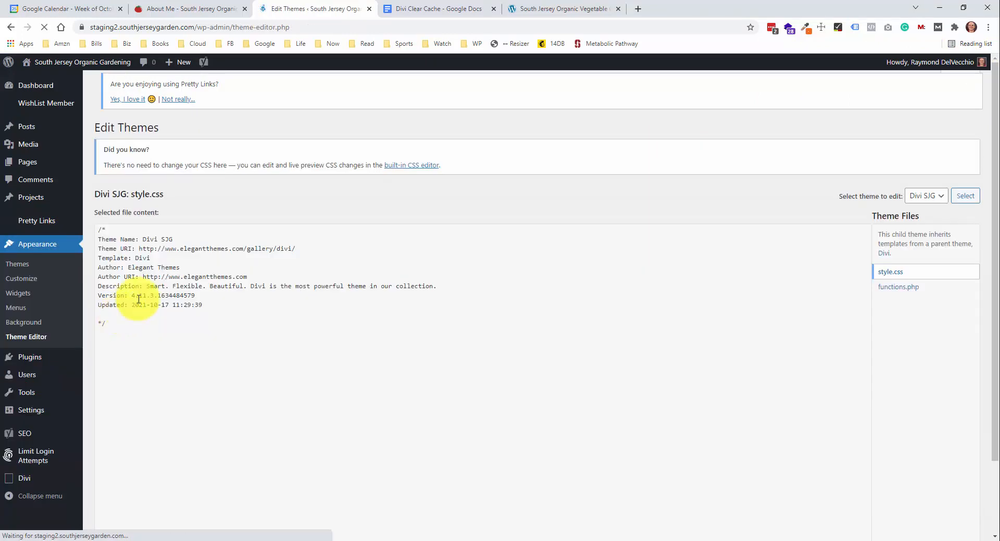
click(914, 294)
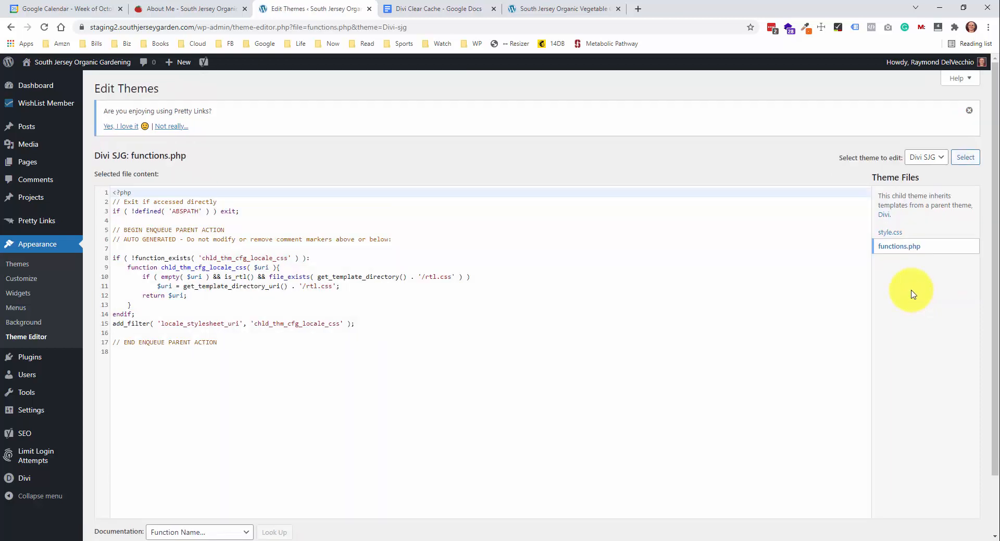
Paste the copied shortcode functions below the END ENQUEUE PARENT ACTION comment in functions.php, without extra comment slashes
click(384, 349)
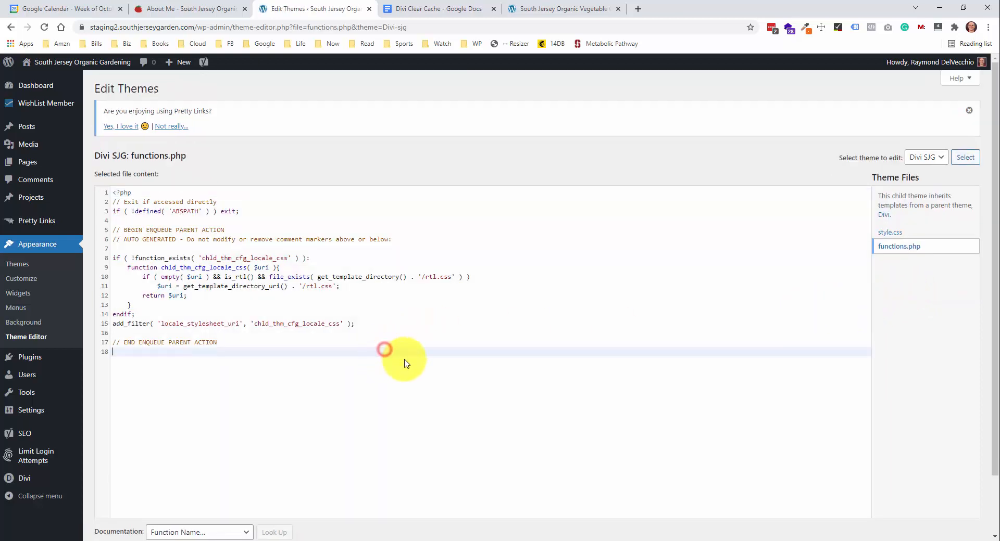
drag(239, 342, 123, 251)
click(263, 347)
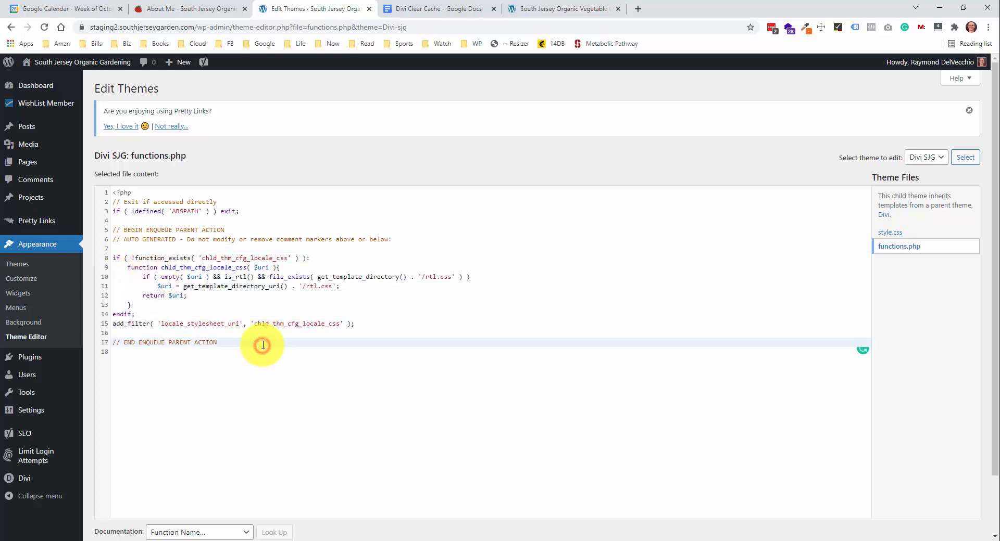
key(Return)
key(Return)
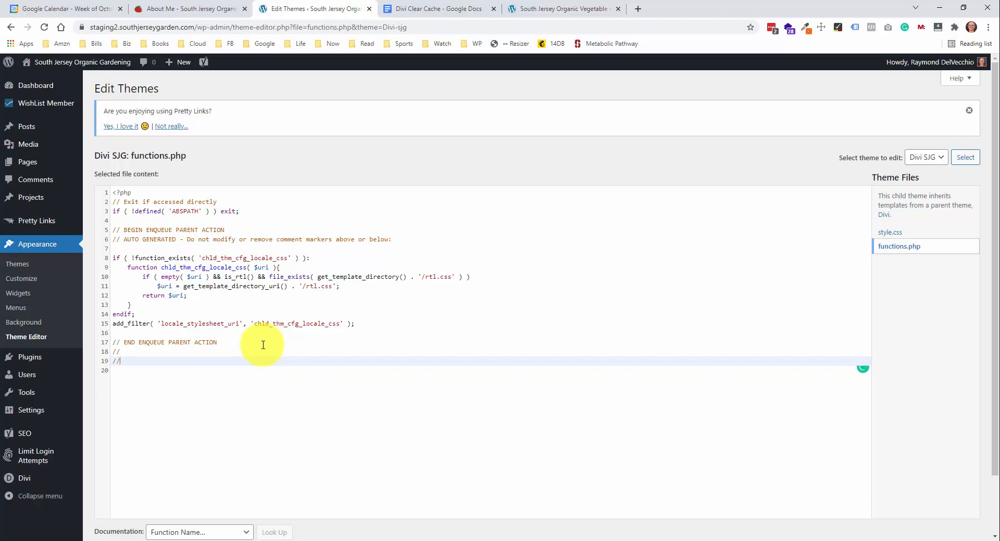
key(shift+Left)
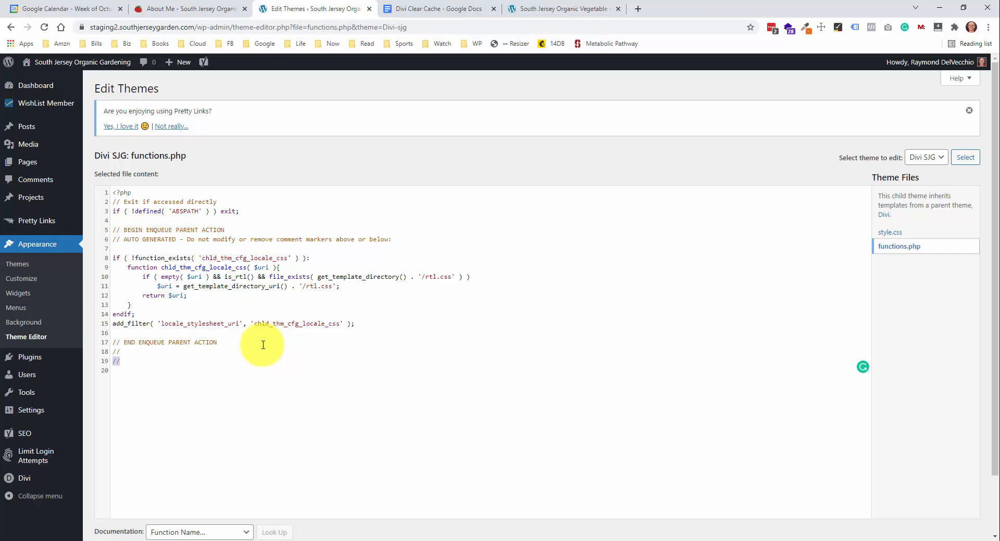
key(BackSpace)
key(BackSpace)
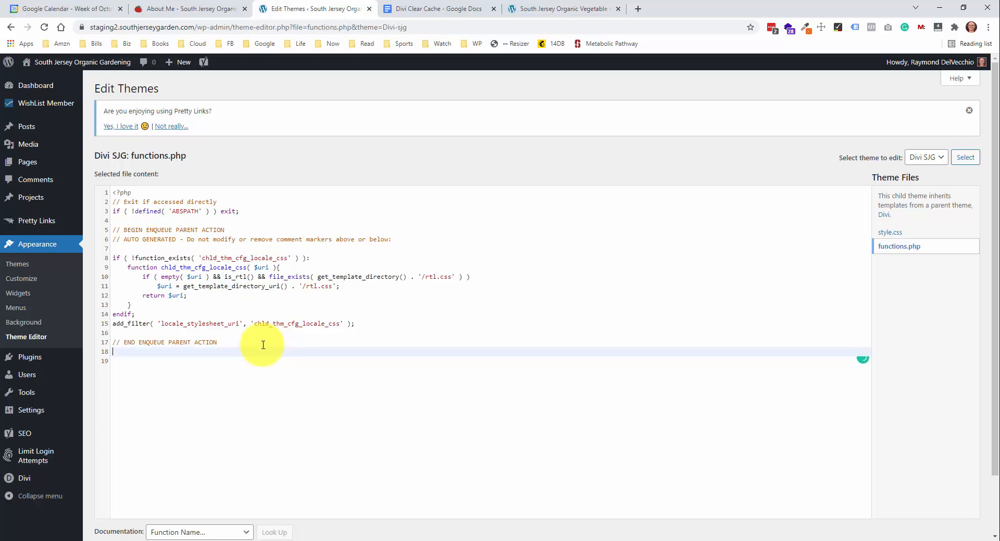
key(Return)
key(ctrl+v)
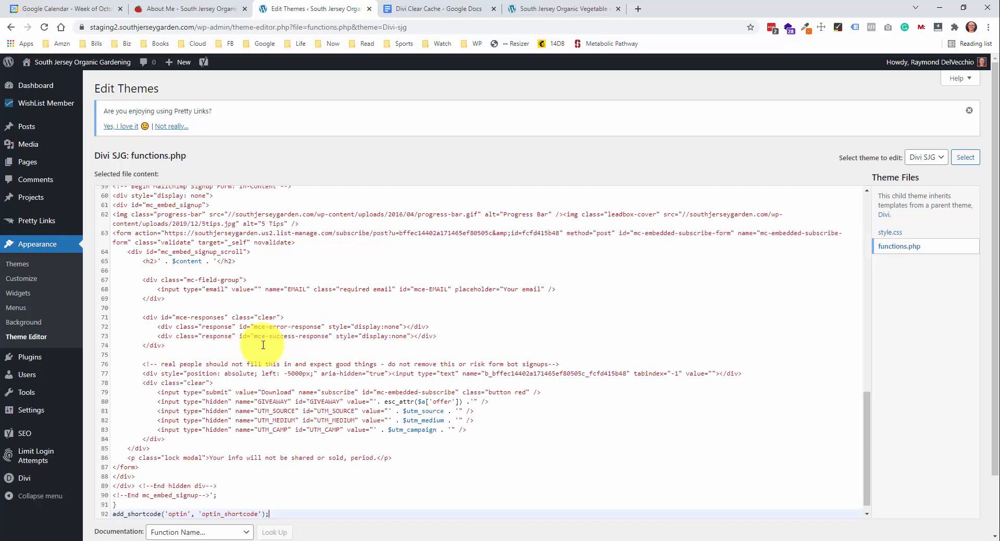
scroll(263, 345, up, 2)
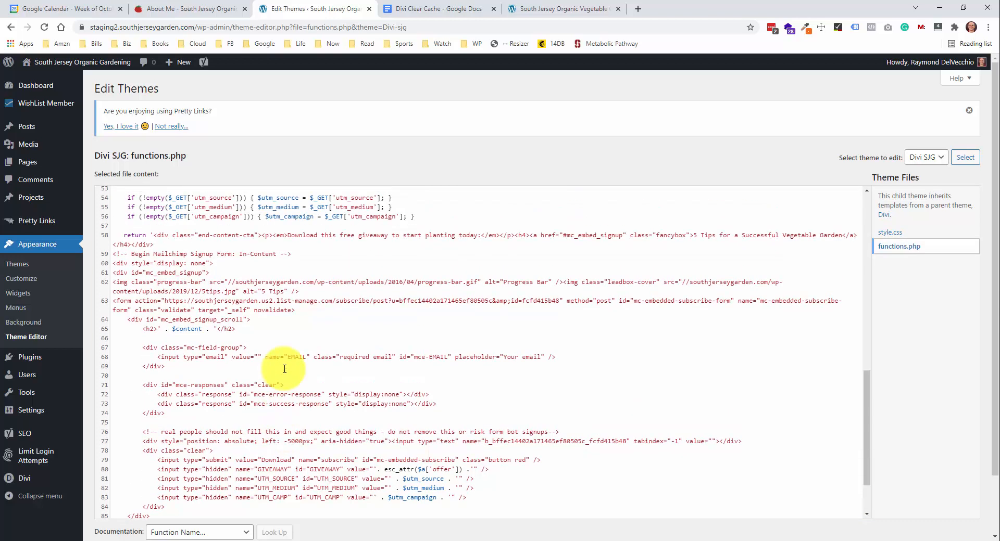
scroll(284, 369, up, 2)
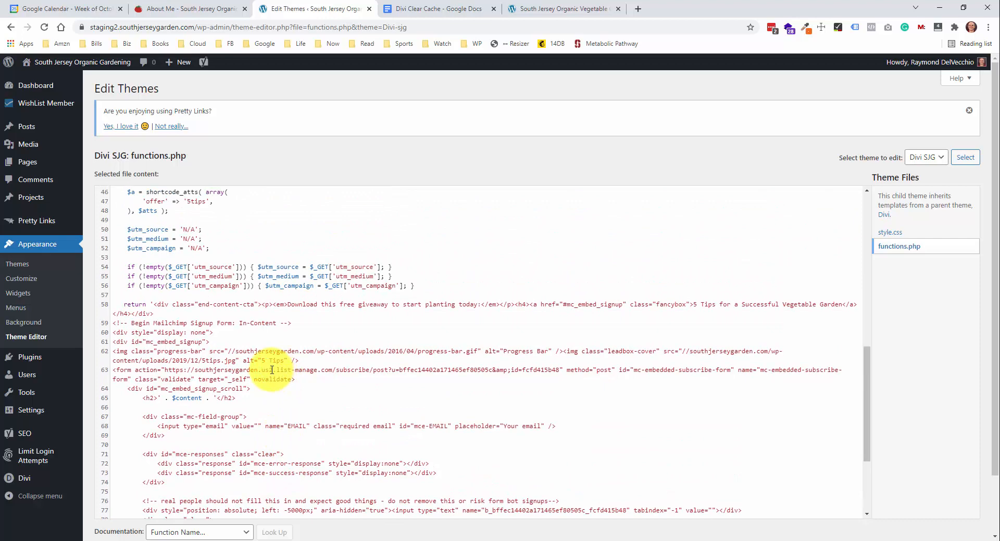
scroll(272, 370, down, 2)
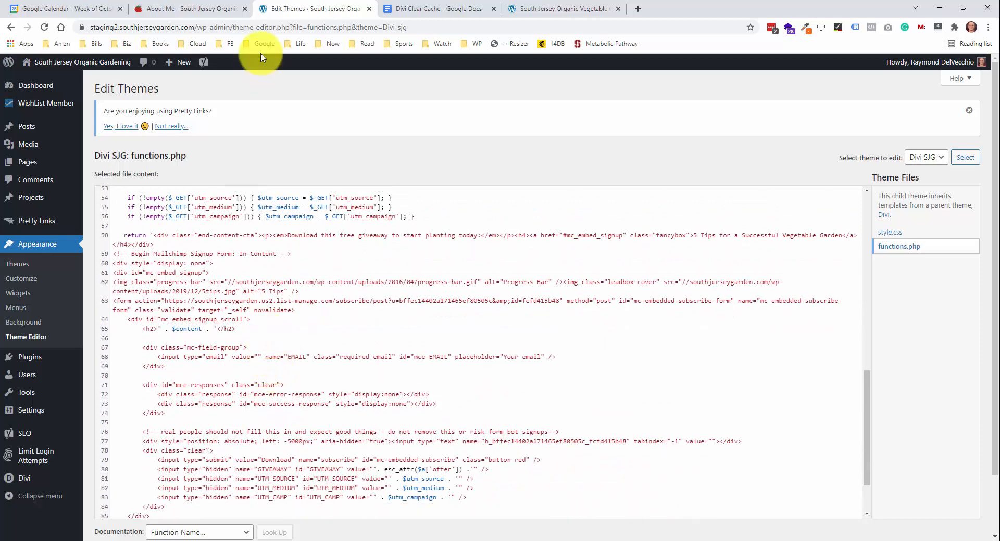
Open the 5 Tips email signup popup on the live About page, examine it and close it
click(192, 9)
scroll(505, 156, down, 10)
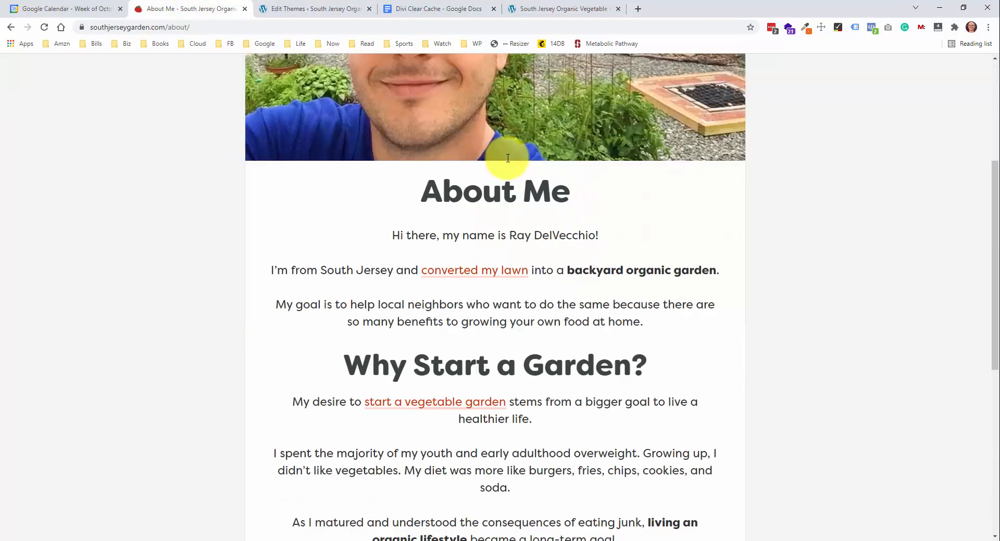
click(446, 367)
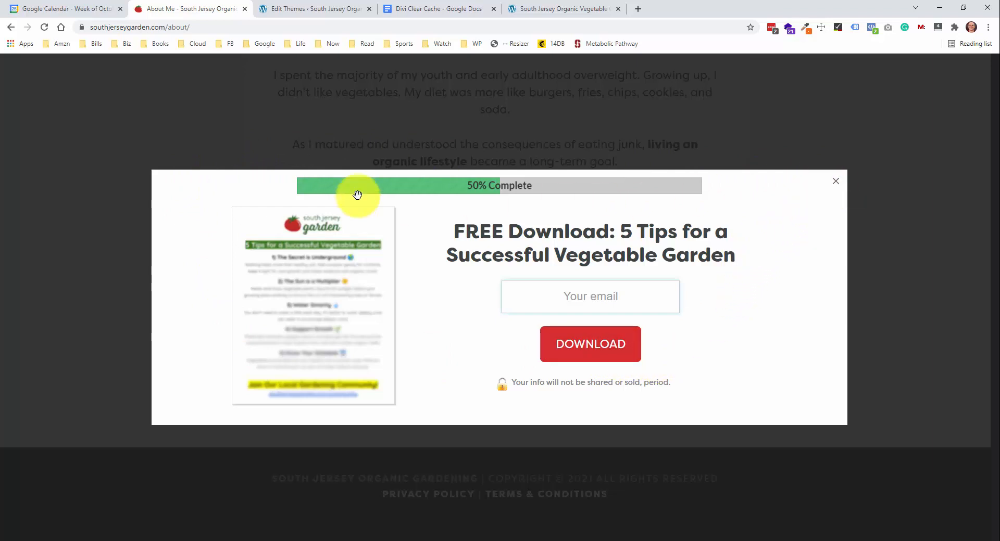
click(836, 183)
Return to the Theme Editor and save the updated functions.php
click(339, 12)
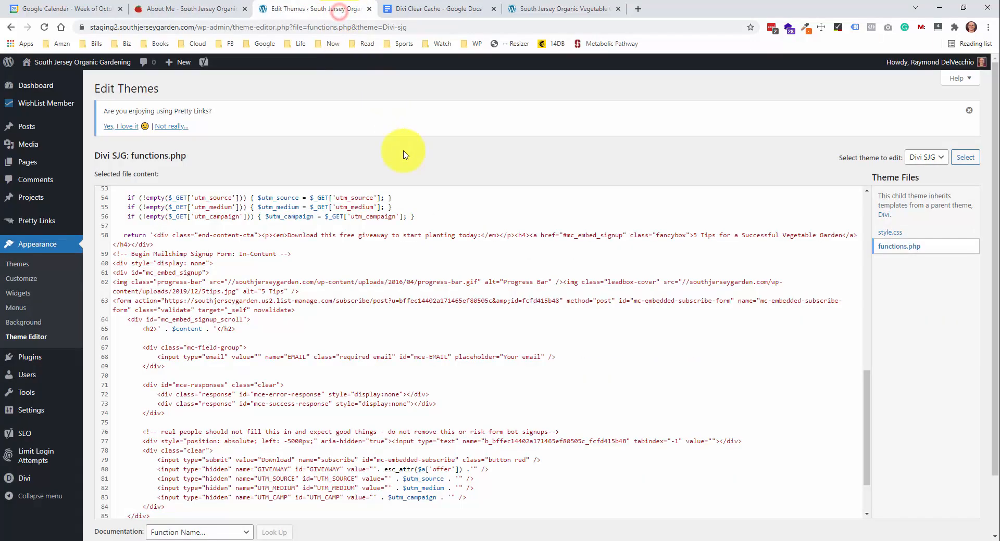
scroll(361, 332, down, 3)
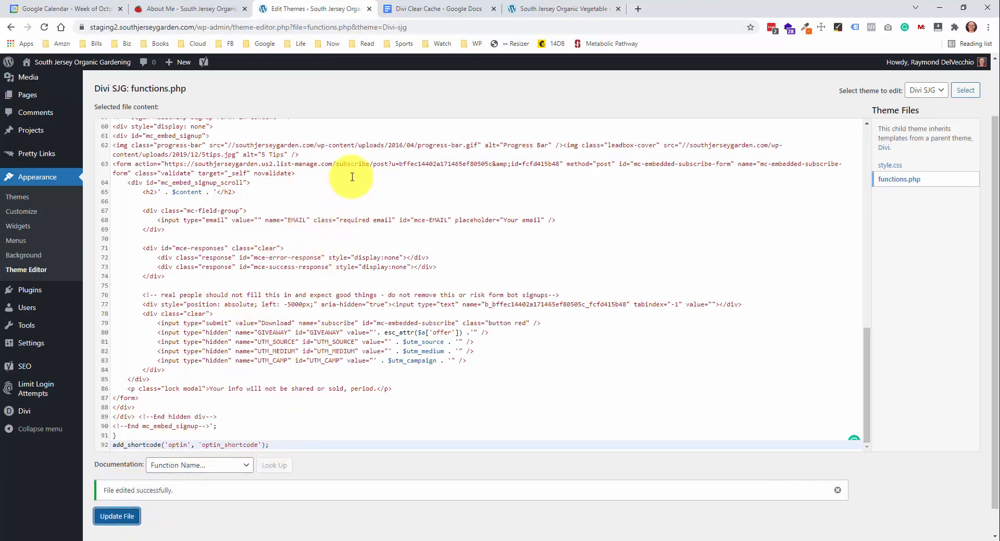
Reload the staging site's home page and examine how the [optin] shortcode above the footer renders
click(552, 11)
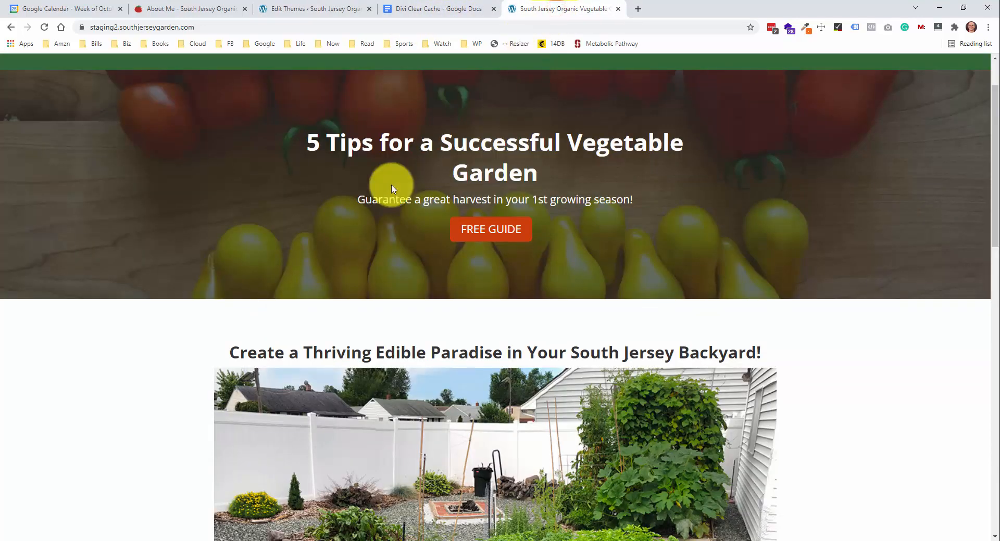
scroll(323, 212, up, 2)
scroll(229, 241, down, 15)
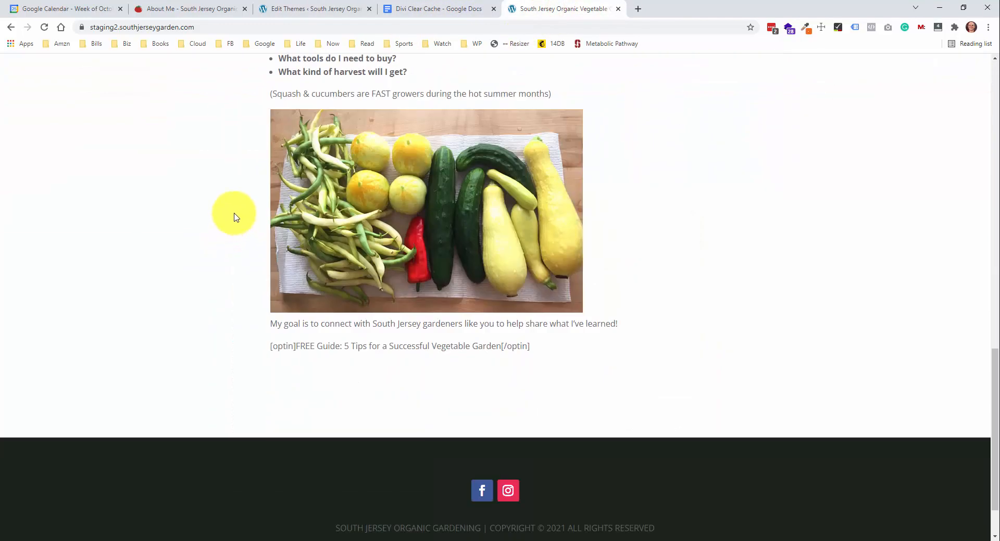
mouse_move(269, 285)
mouse_down()
mouse_move(551, 278)
mouse_move(274, 281)
mouse_up()
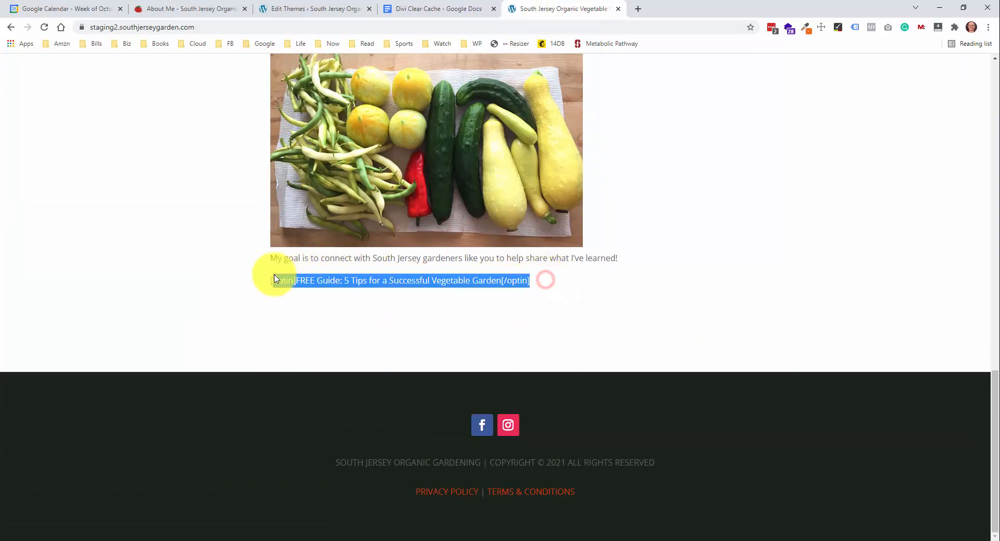
click(274, 277)
right_click(179, 223)
click(201, 252)
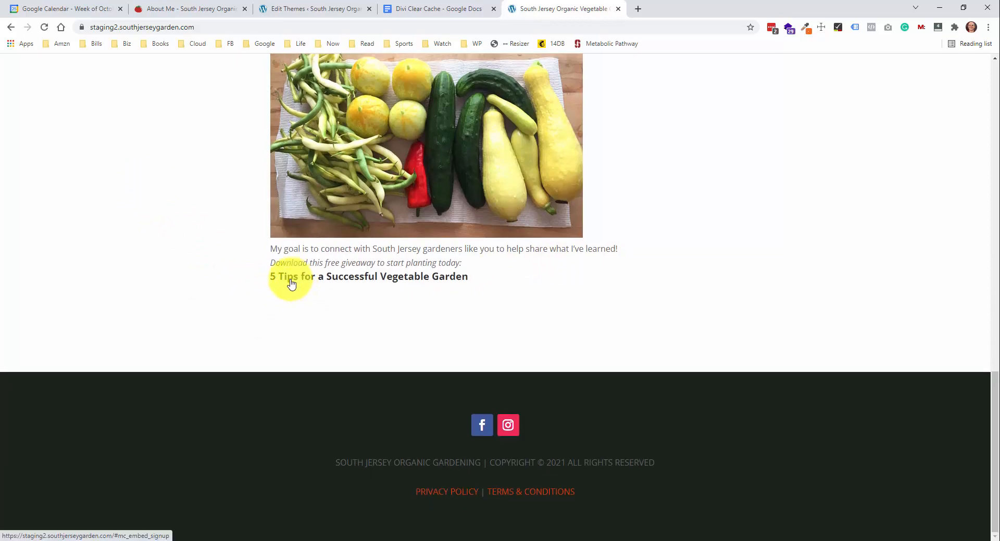
scroll(265, 256, up, 12)
scroll(260, 247, down, 3)
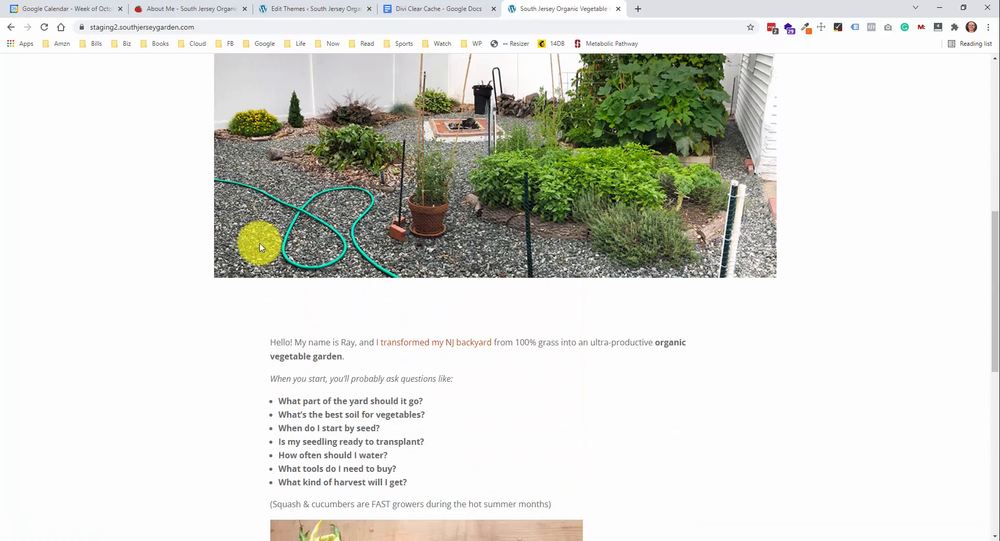
scroll(262, 244, down, 2)
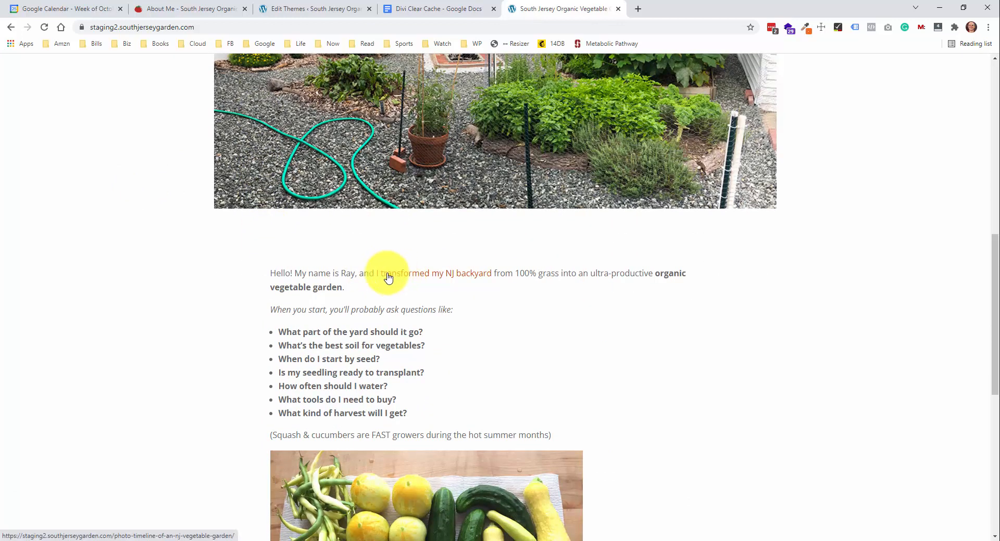
scroll(335, 264, down, 5)
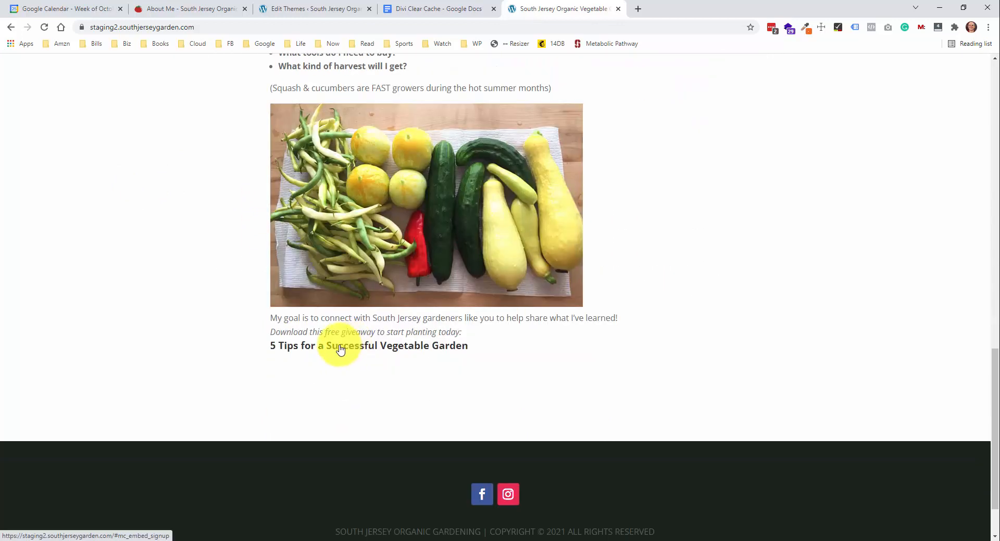
Inspect the 5 Tips for a Successful Vegetable Garden link and change its enclosing h4 tag to p in DevTools
right_click(309, 345)
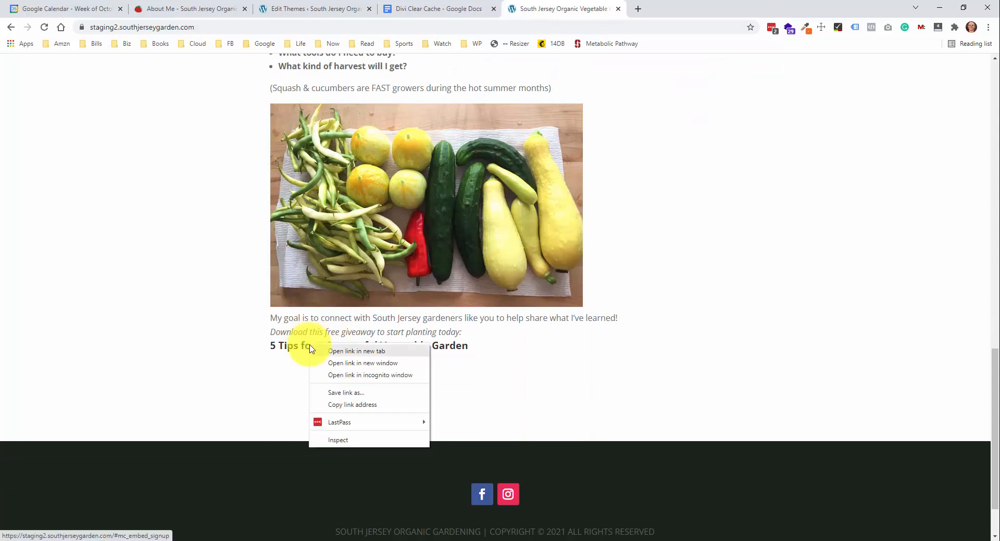
click(362, 442)
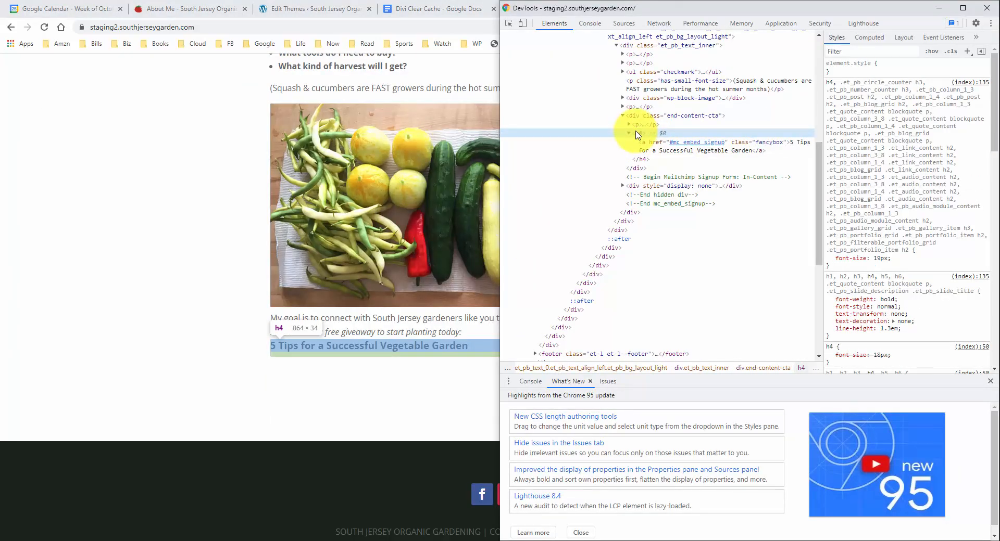
click(639, 134)
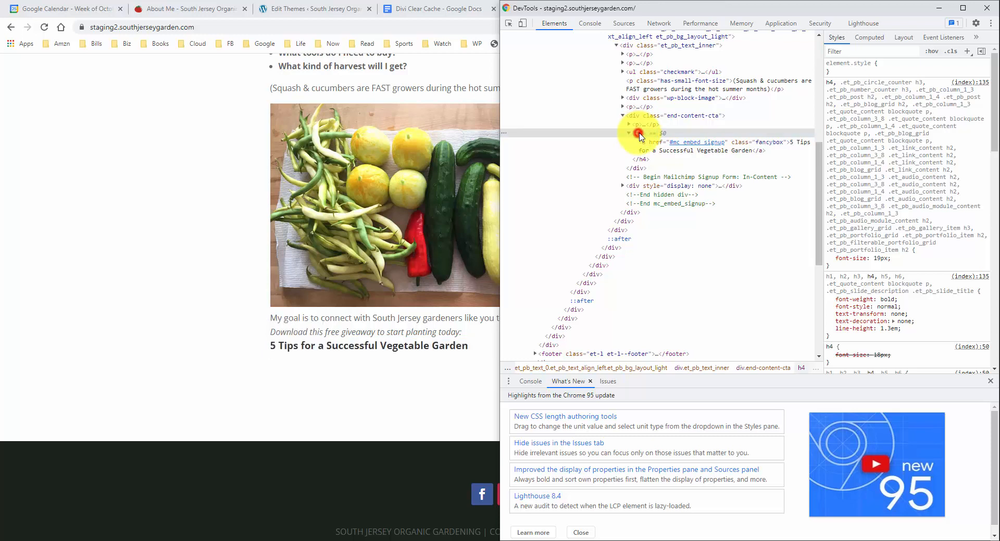
text(p)
key(Tab)
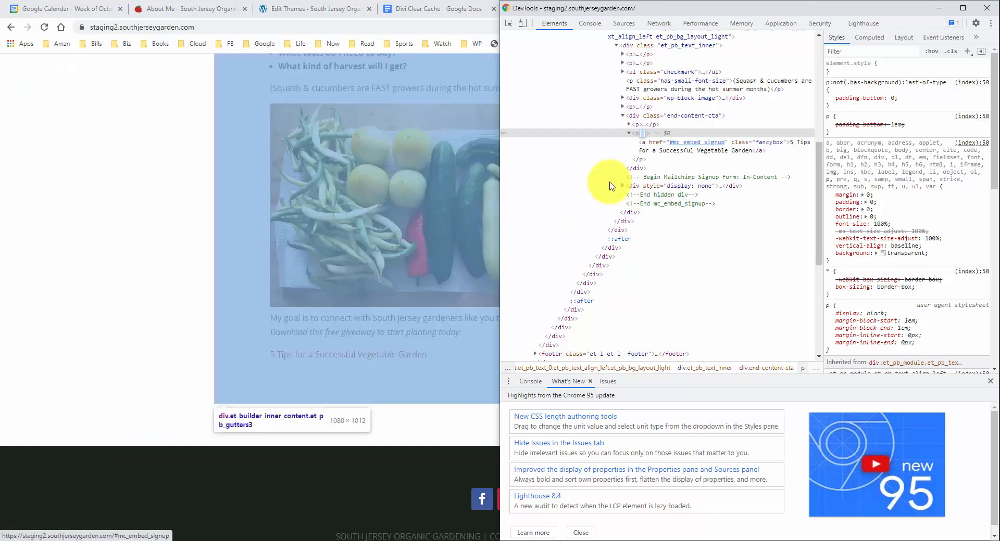
Inspect the end-content-cta div in DevTools and look for its stylesheet among the old theme's files in the Code folder
click(668, 115)
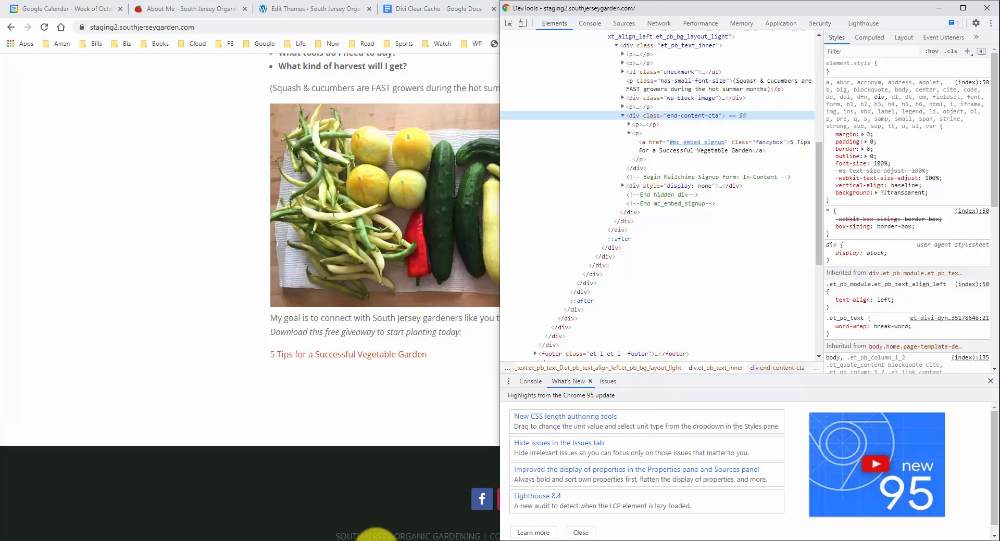
mouse_move(362, 540)
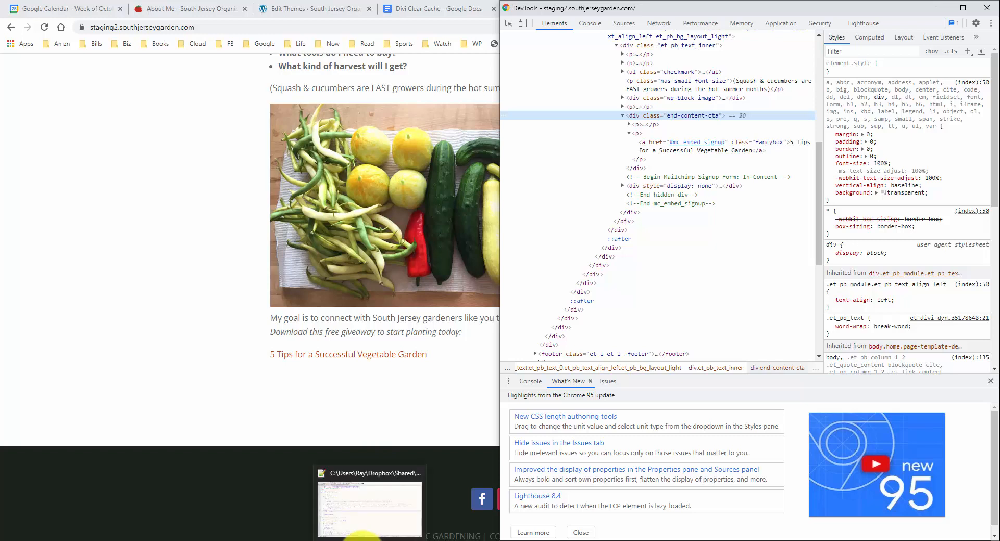
click(367, 516)
drag(735, 427, 721, 392)
click(719, 431)
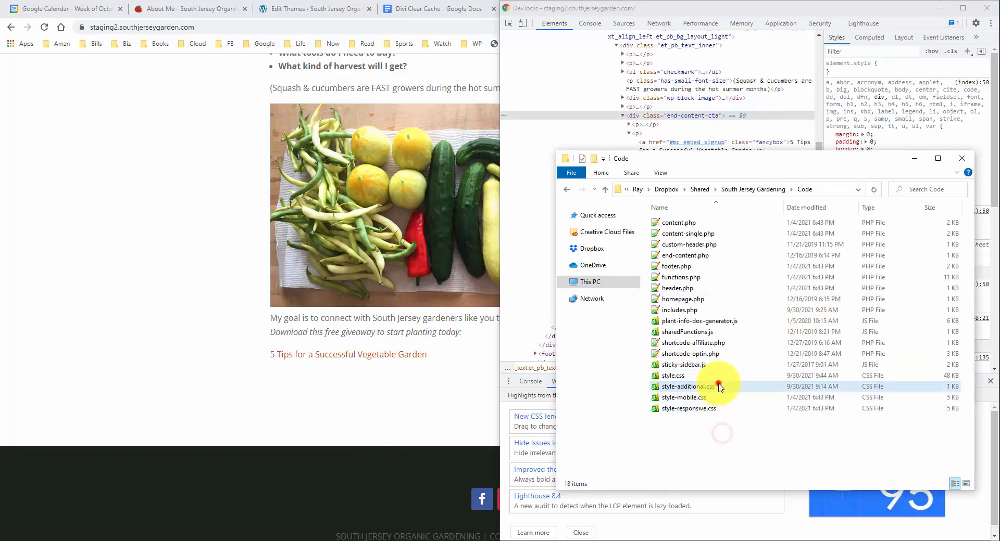
click(714, 385)
click(714, 377)
click(714, 390)
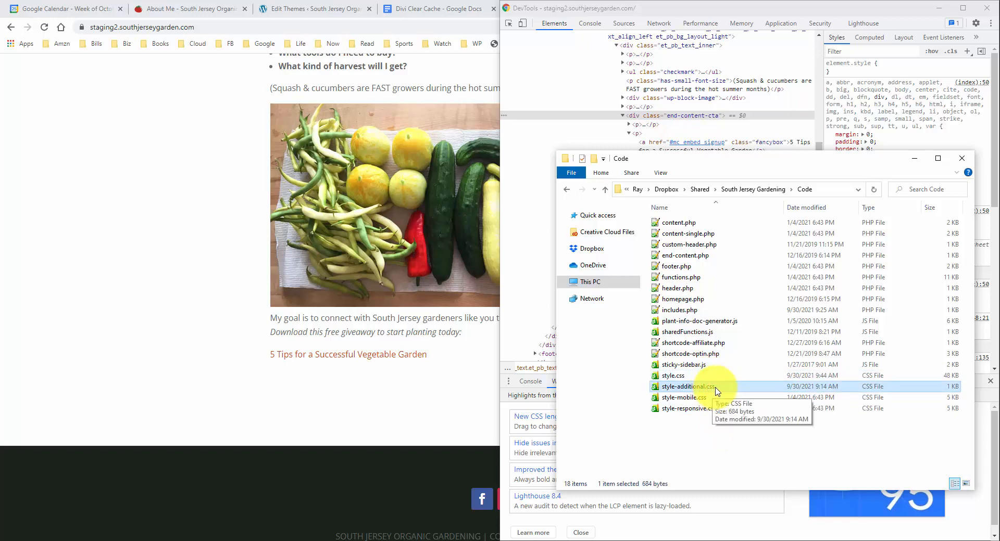
Open the Additional CSS editor in the staging site's theme Customizer
click(317, 10)
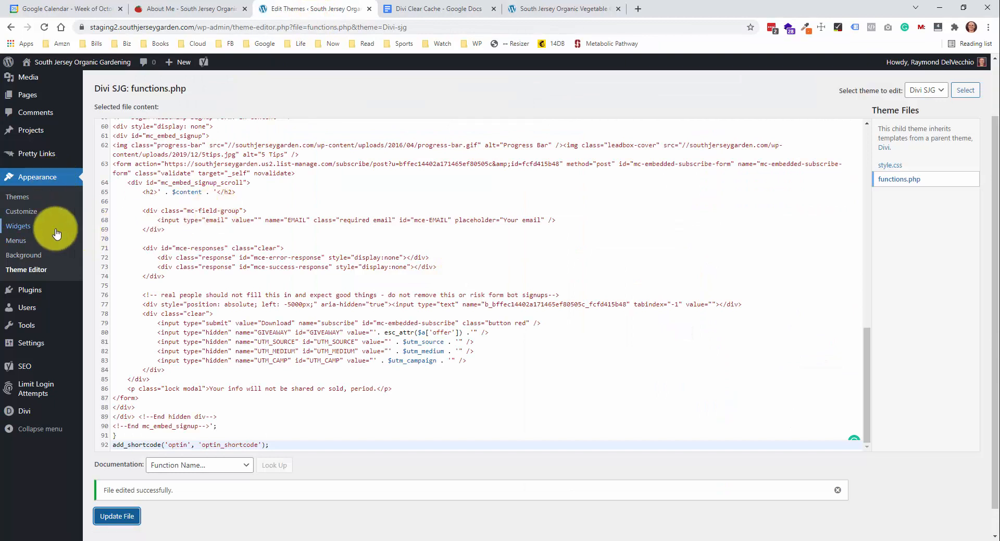
click(40, 215)
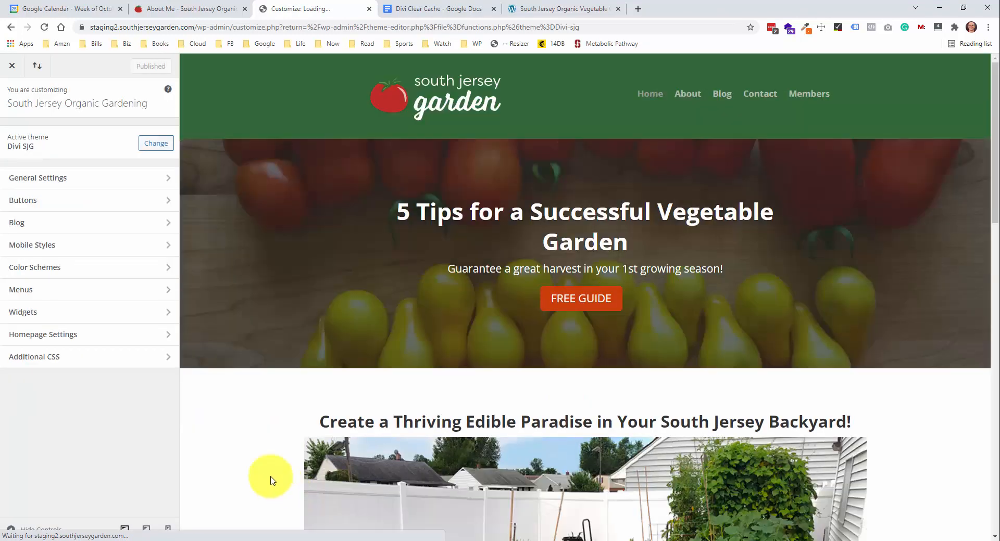
click(124, 364)
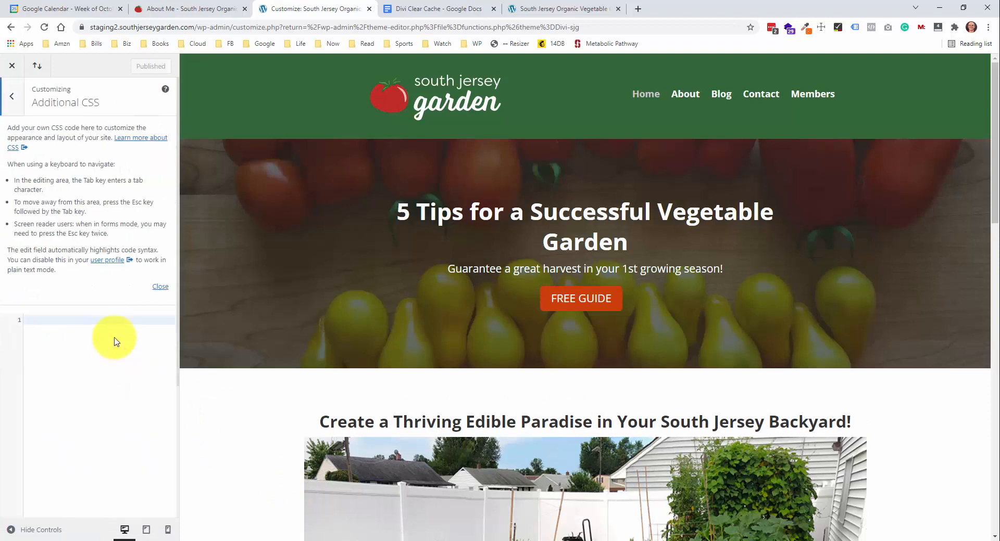
Switch to the Code folder and open the old theme's style.css in Notepad++
click(370, 540)
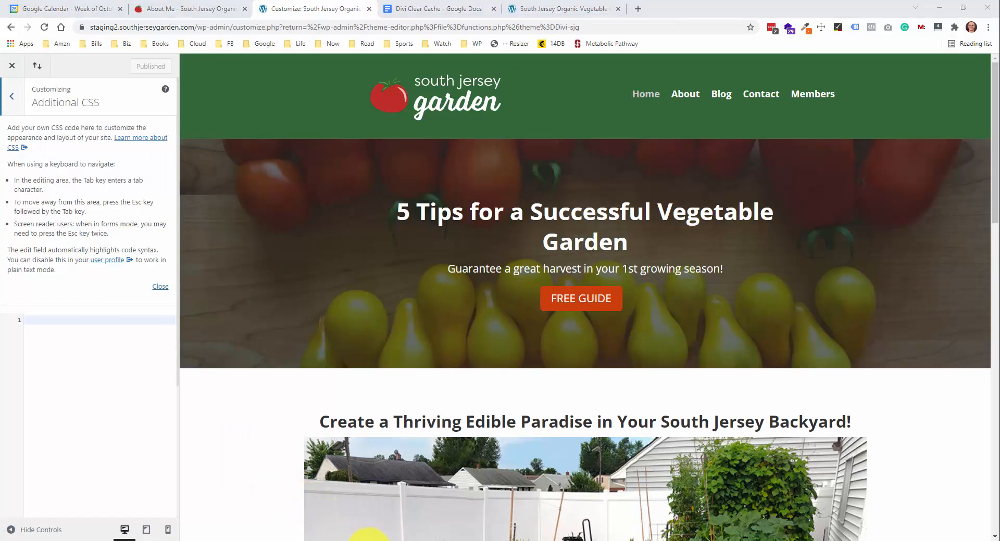
click(264, 540)
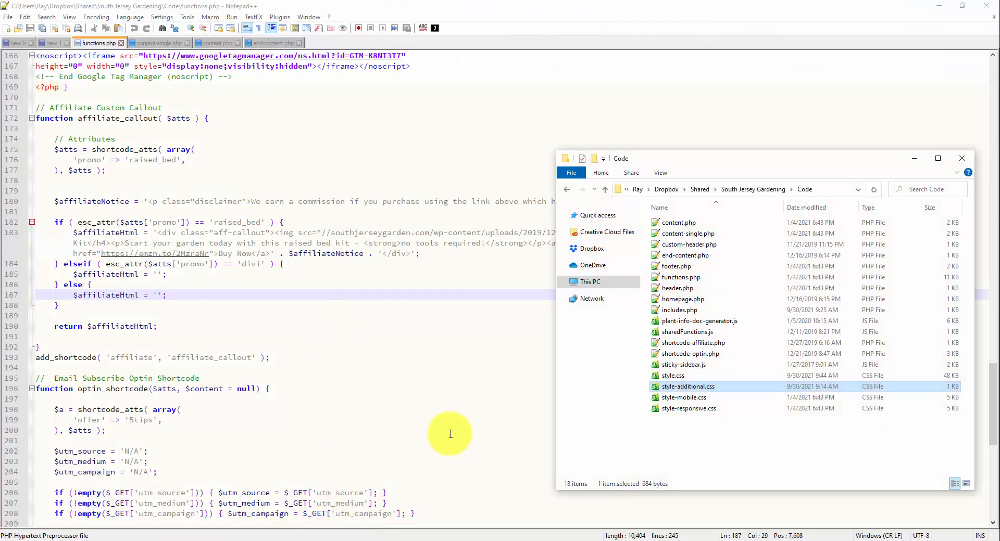
click(706, 423)
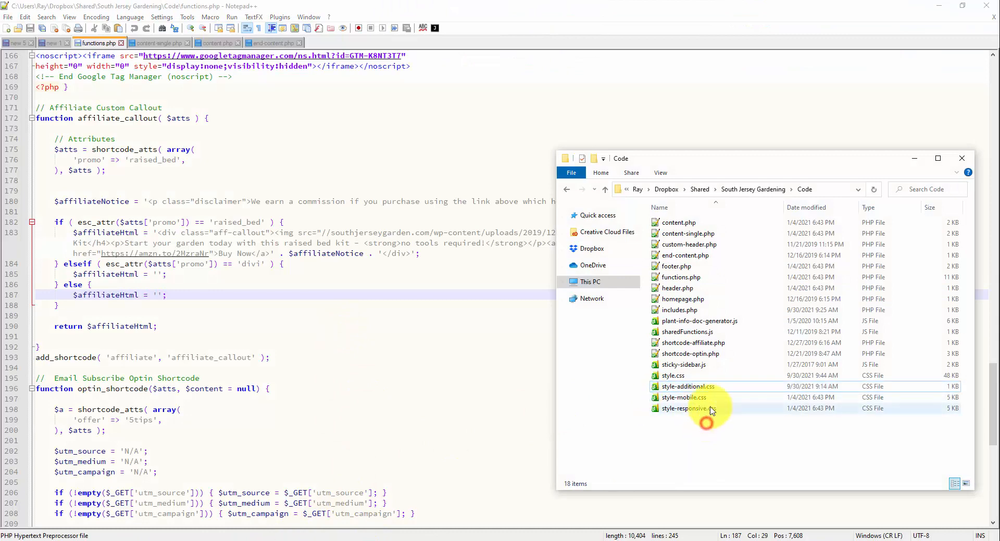
double_click(683, 375)
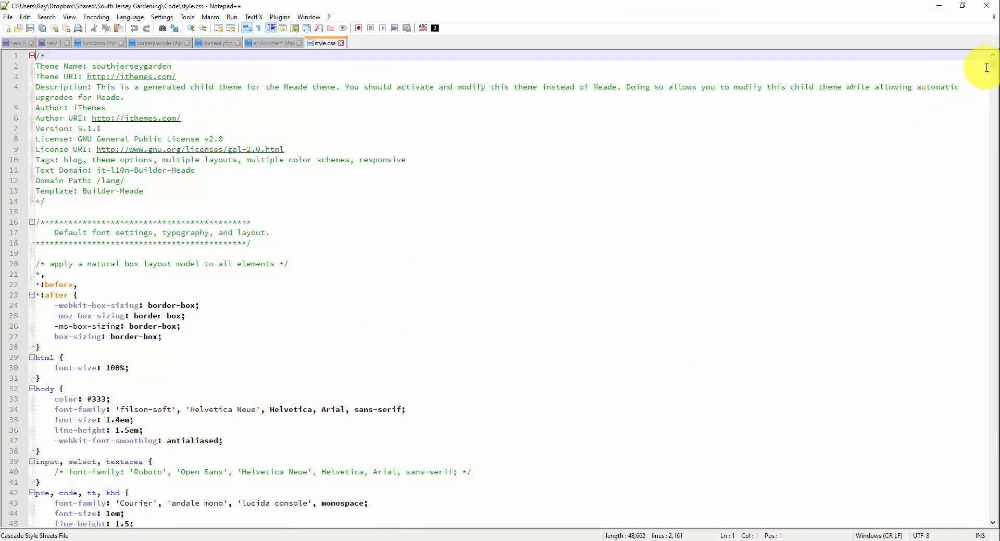
Find the custom styles section after the media queries near the end of style.css
drag(993, 82, 934, 417)
scroll(571, 360, down, 20)
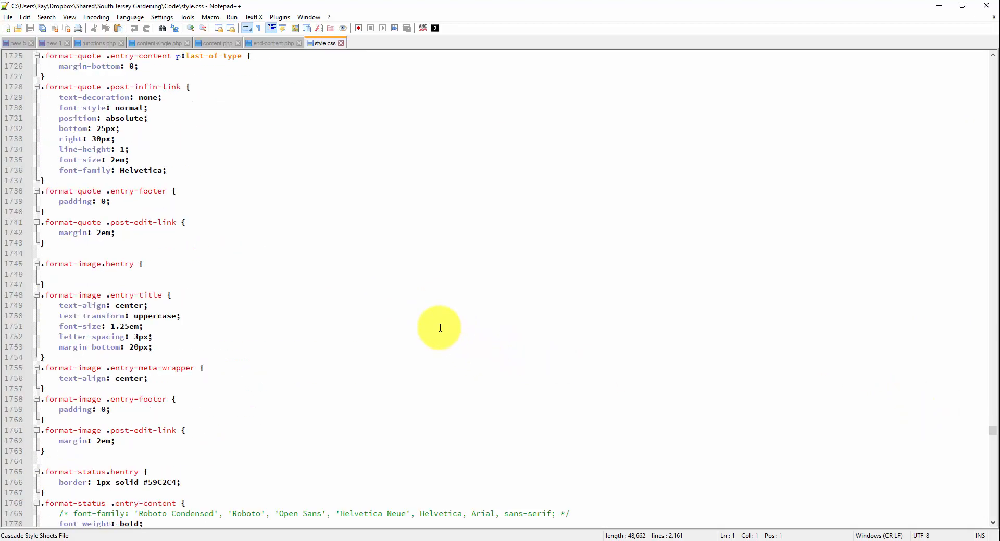
scroll(432, 332, down, 20)
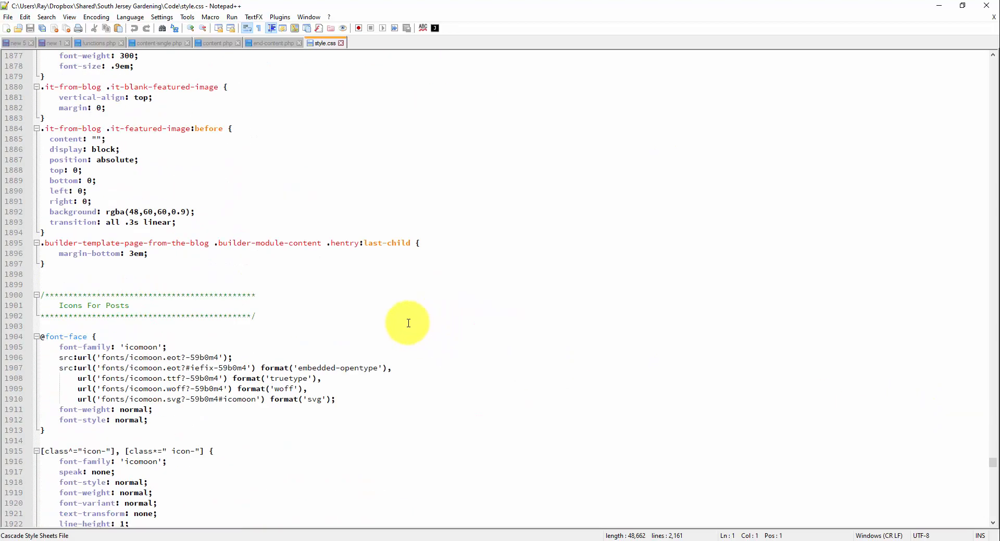
scroll(402, 336, down, 20)
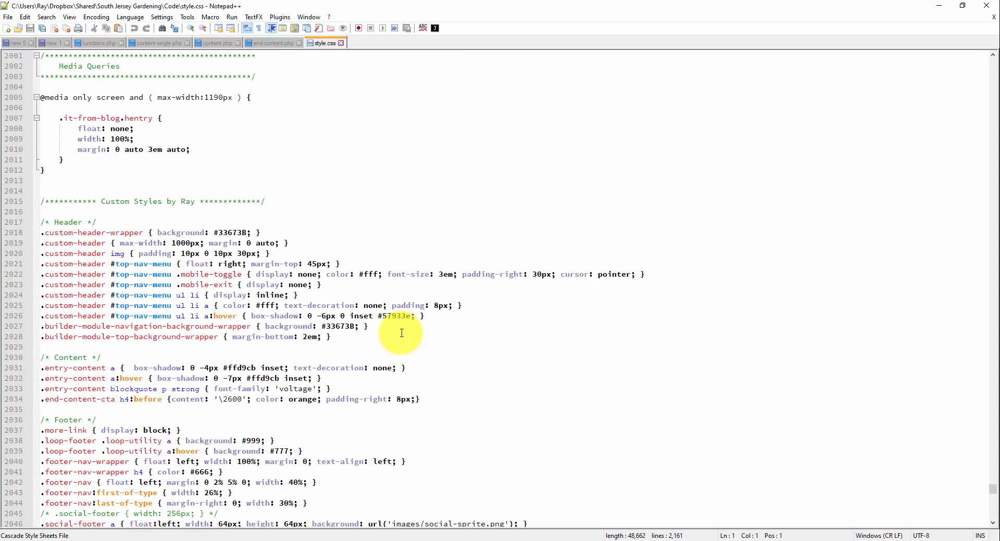
drag(290, 201, 268, 199)
click(163, 193)
click(267, 198)
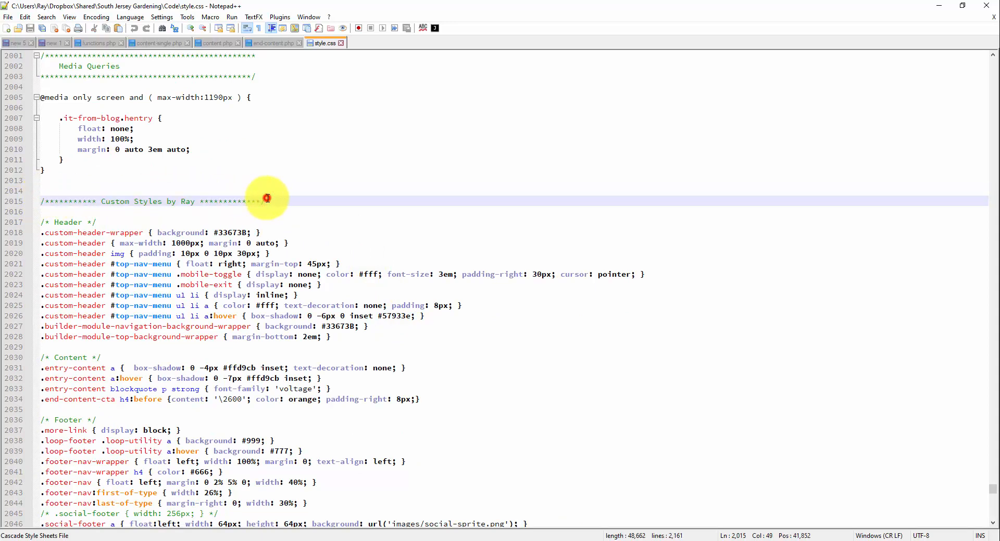
scroll(287, 208, down, 4)
scroll(305, 216, up, 4)
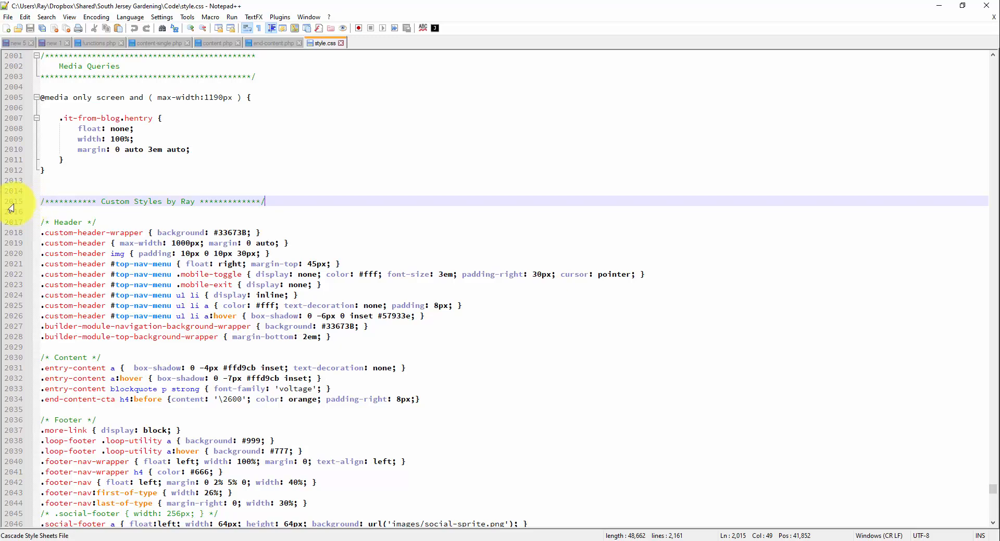
Review the custom rules in style.css, from the affiliate callout and Mailchimp form styles back up to the header and content styles
scroll(74, 223, down, 20)
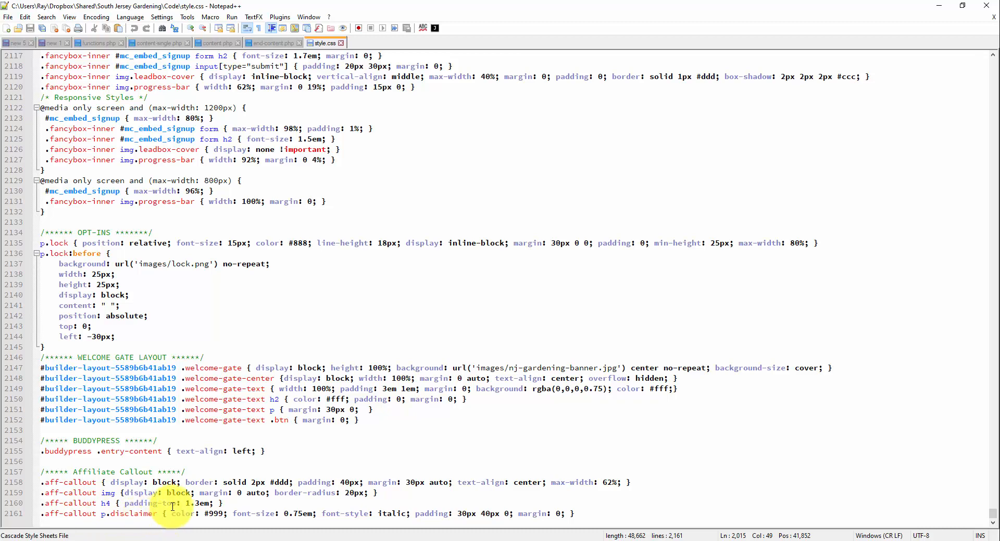
scroll(192, 469, up, 9)
scroll(184, 470, up, 9)
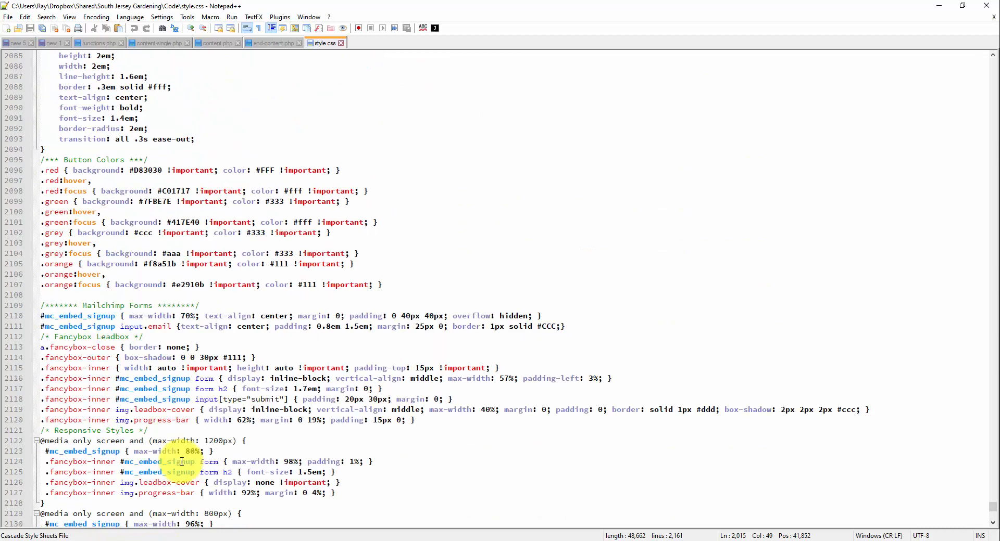
scroll(181, 459, up, 2)
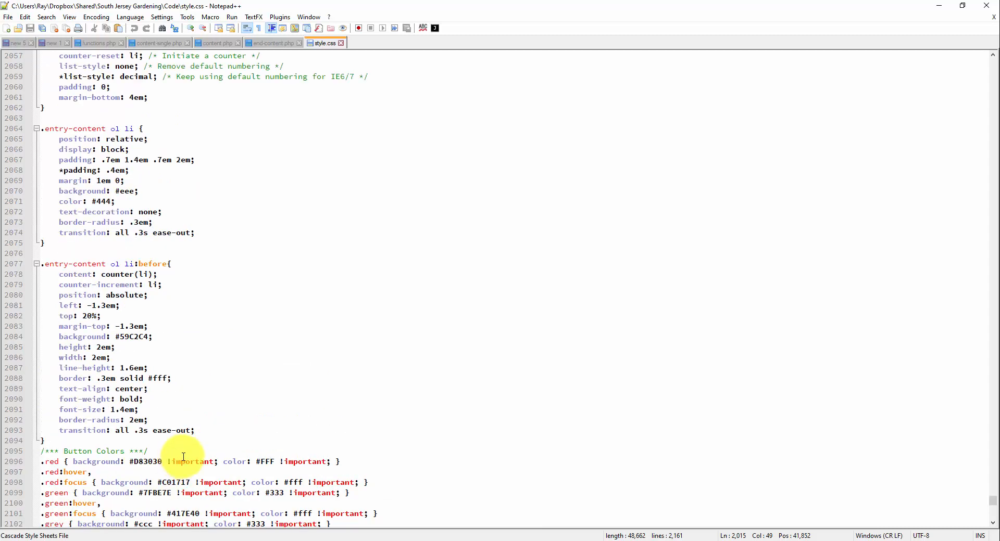
scroll(188, 456, up, 3)
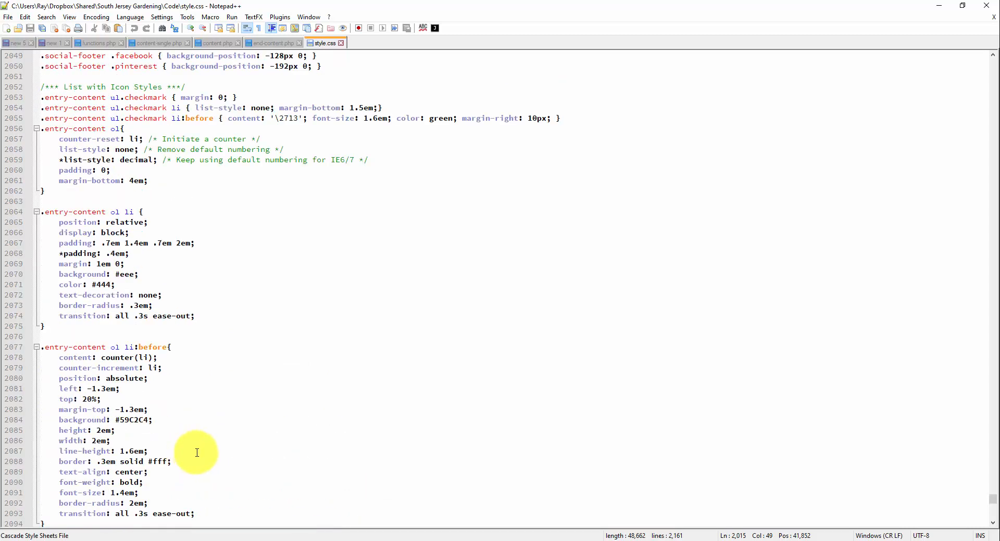
scroll(208, 407, up, 11)
scroll(210, 407, up, 2)
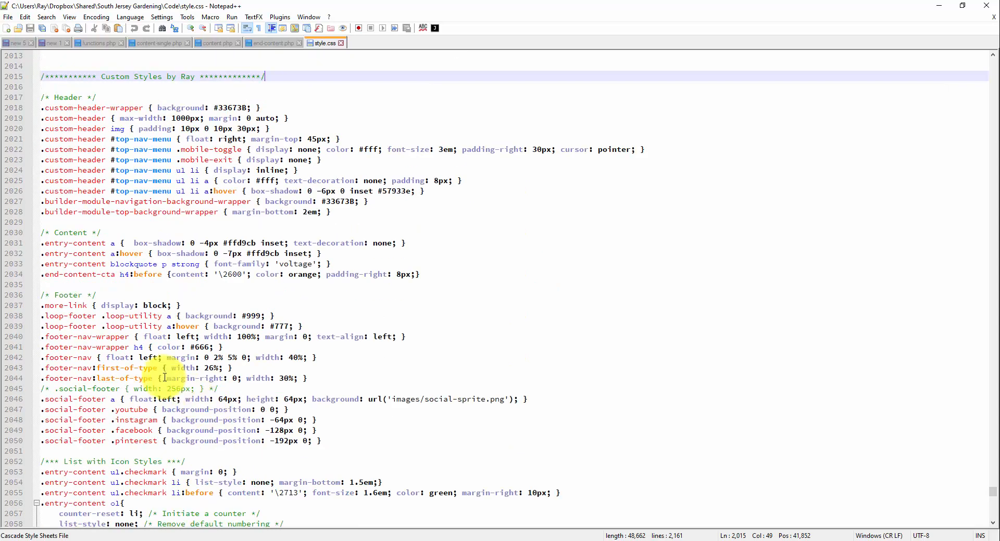
Copy the .end-content-cta h4:before rule from style.css into the Customizer's Additional CSS
double_click(90, 276)
click(71, 276)
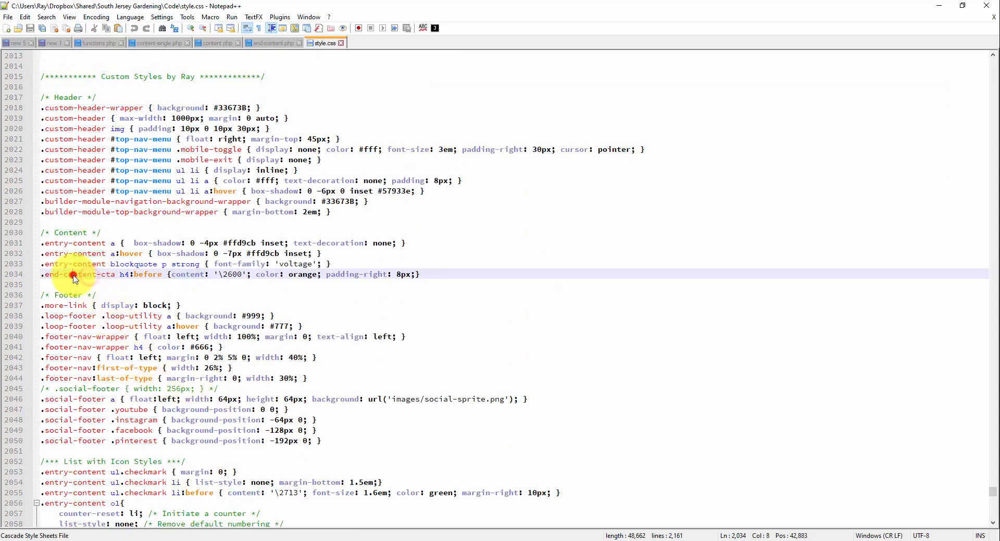
drag(42, 276, 424, 271)
key(ctrl+c)
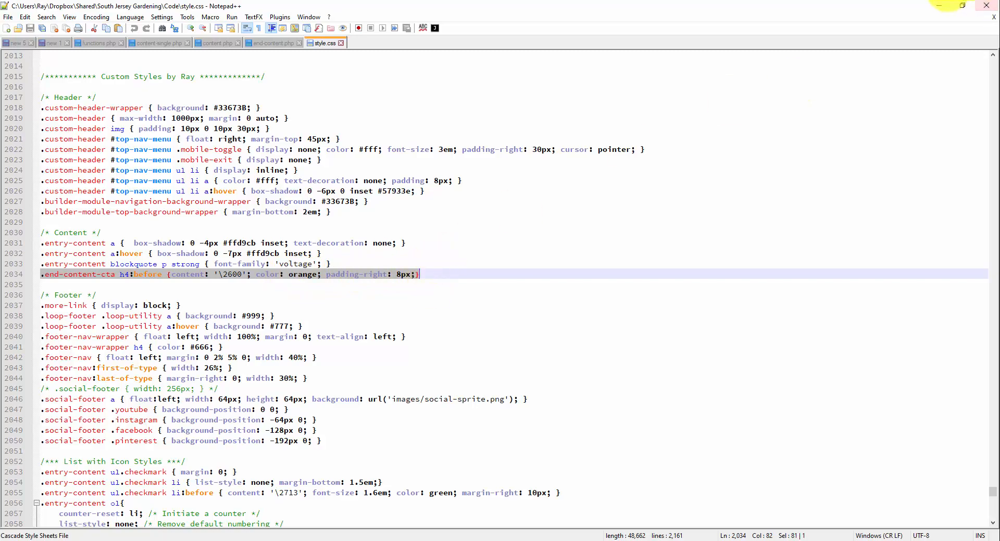
click(938, 6)
scroll(446, 279, down, 15)
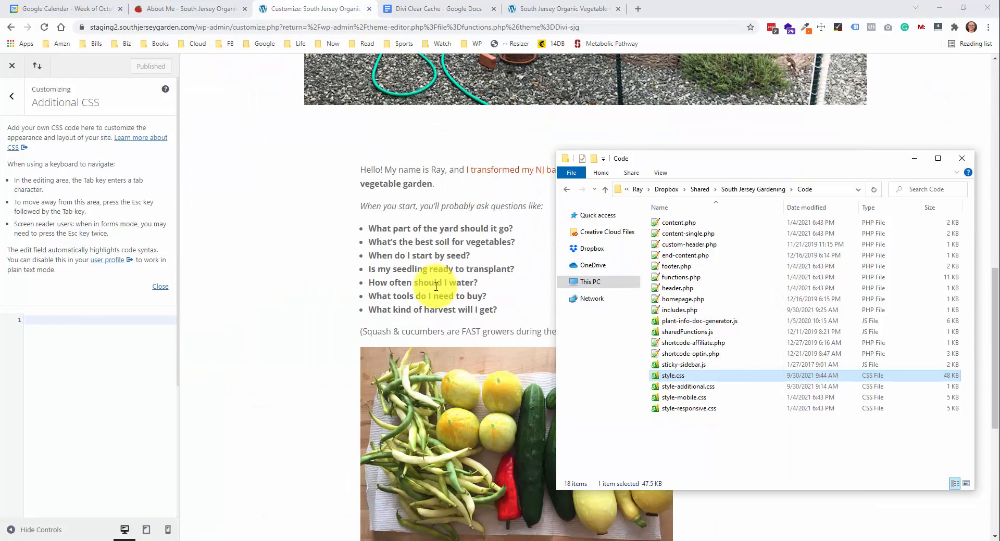
click(108, 335)
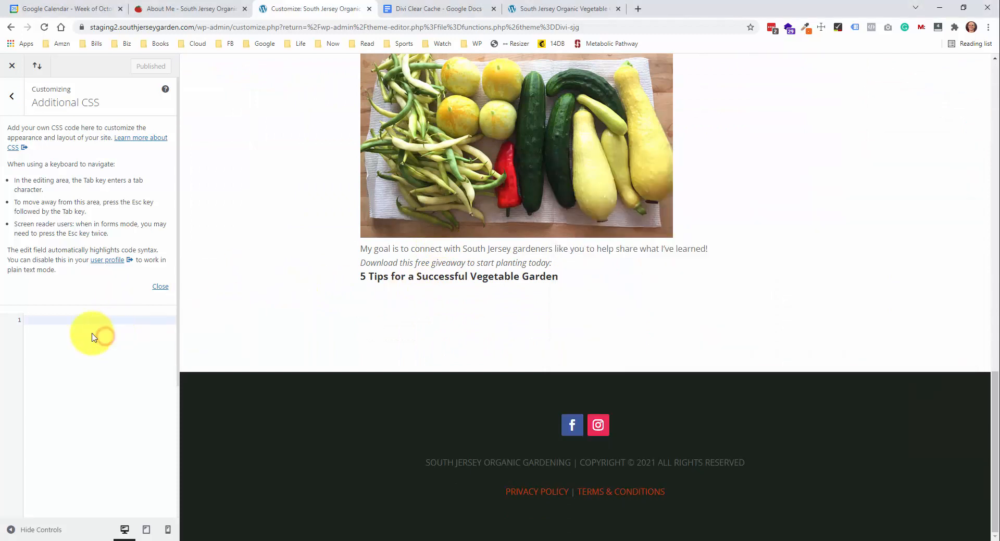
key(ctrl+v)
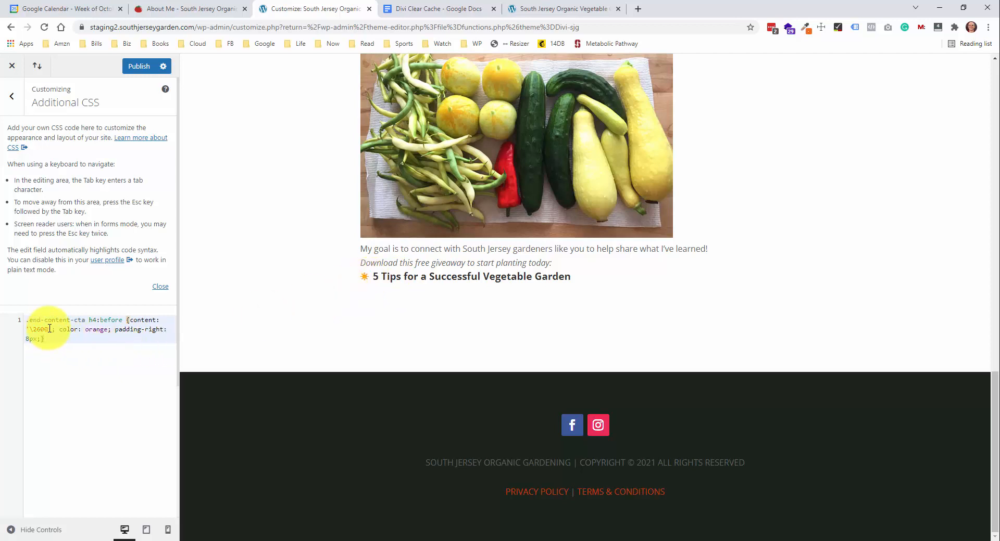
Add the rule .end-content-cta {padding: 20px 0;} on a new line above the h4:before rule in the Additional CSS
drag(48, 330, 33, 332)
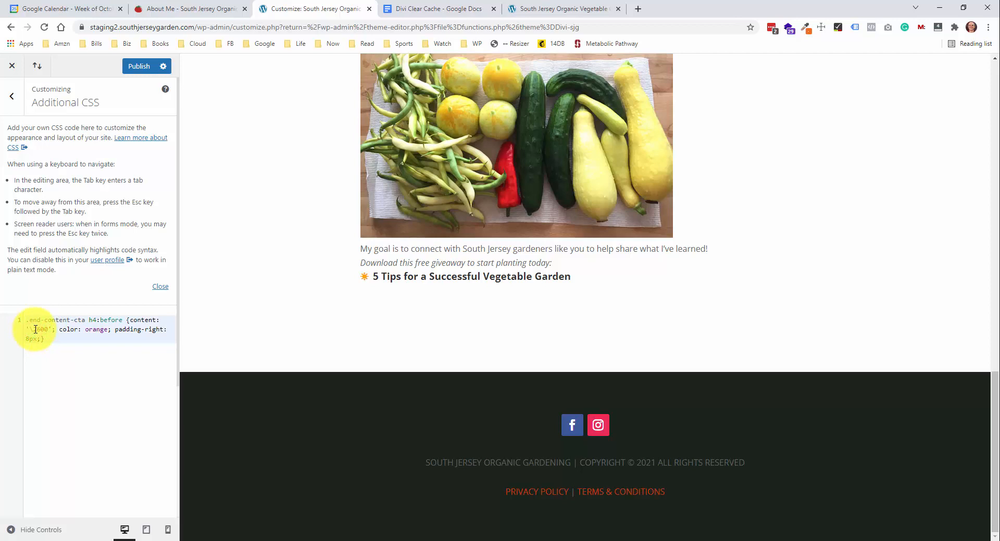
click(27, 320)
key(Return)
key(Up)
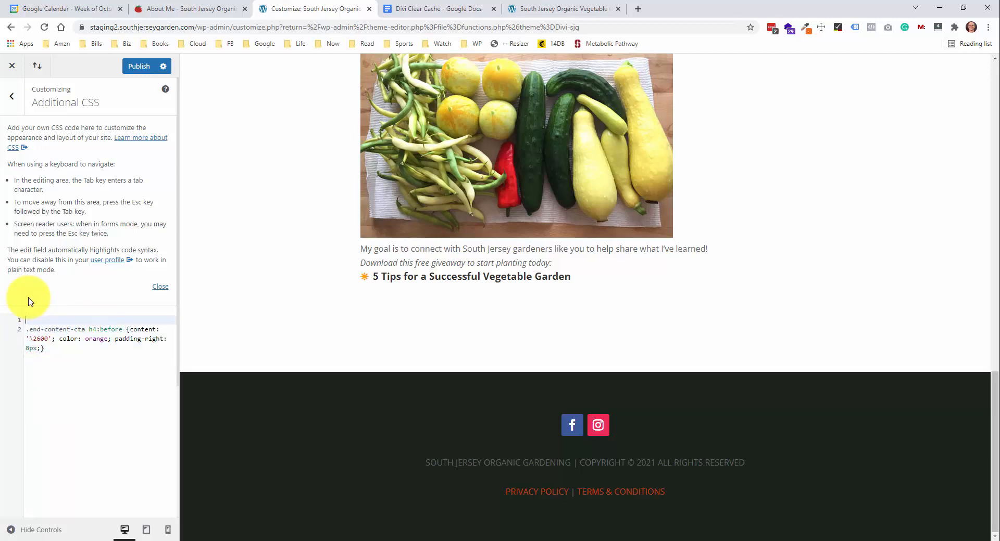
text(.end-content-cta {)
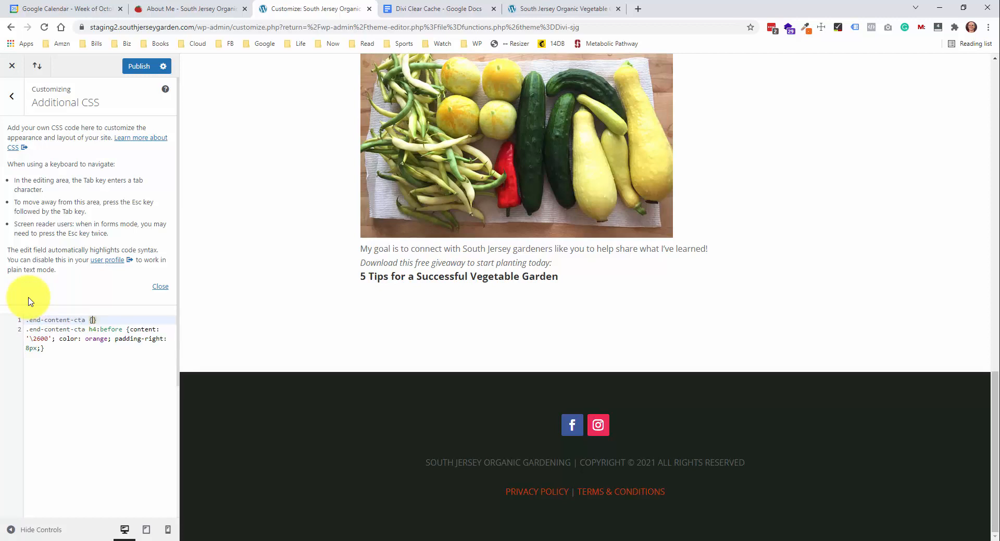
text(})
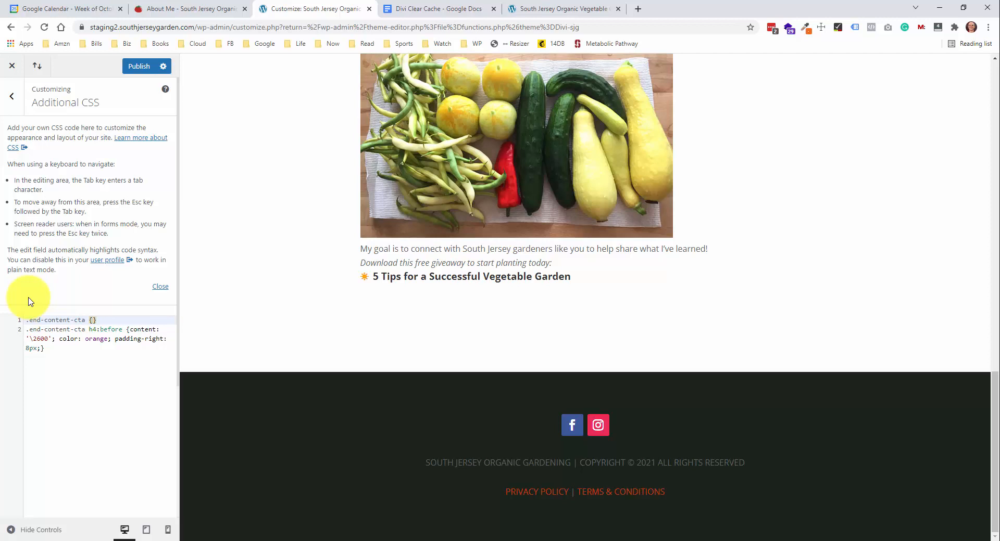
text(padding)
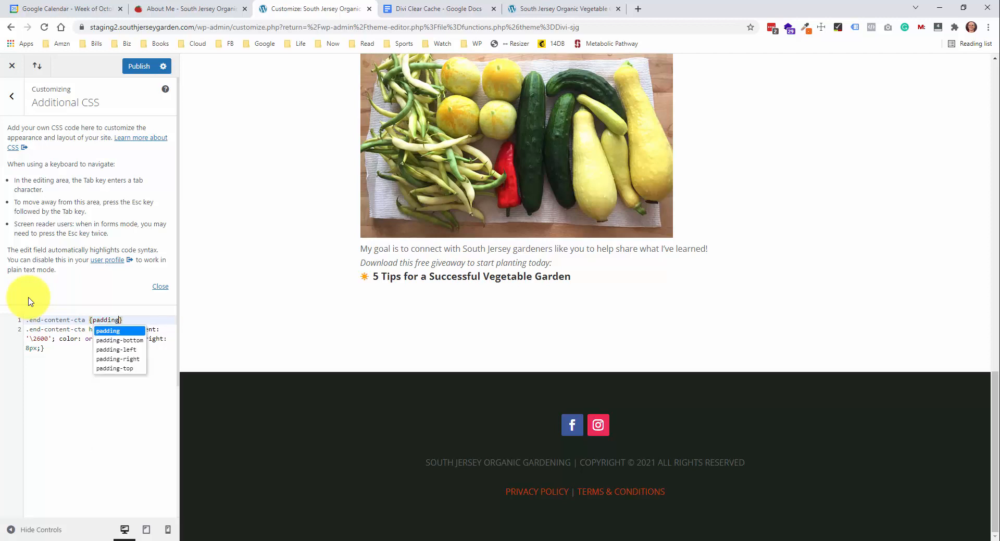
text(: )
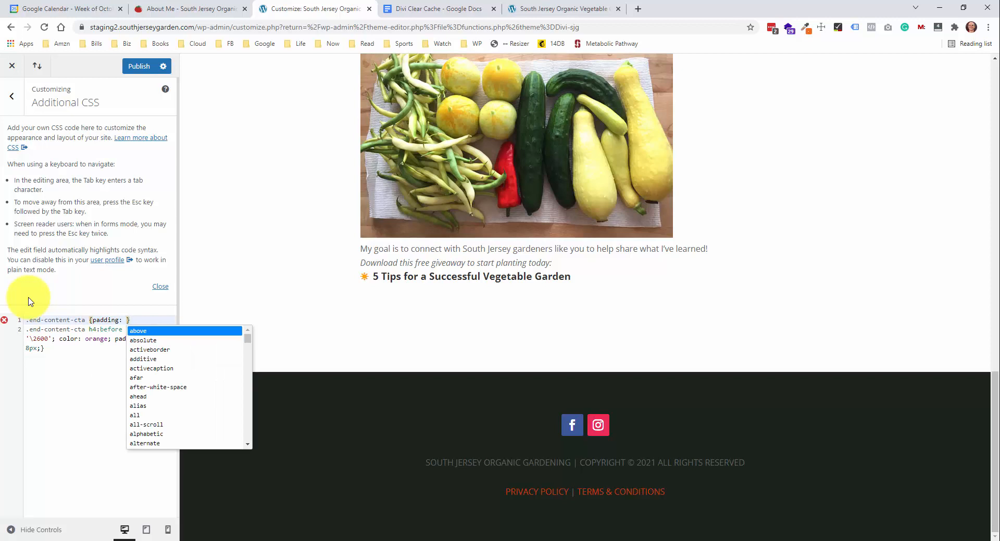
text(20px)
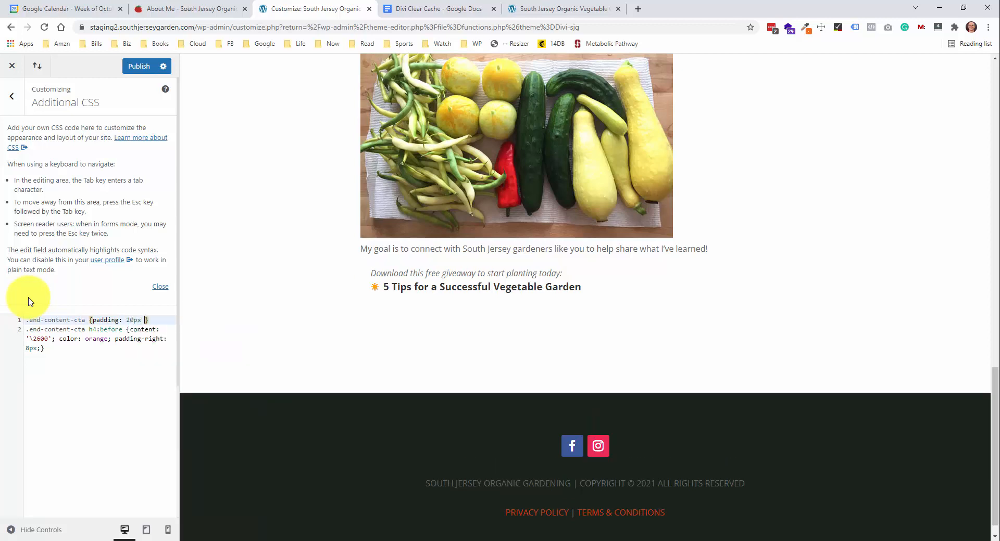
text( 0;)
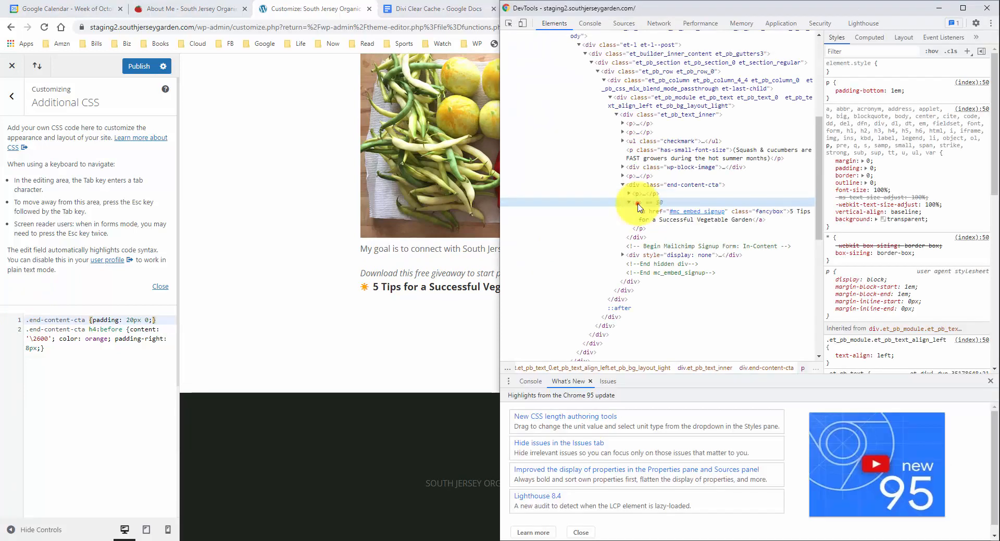
Expand both paragraphs inside the end-content-cta div in DevTools to examine their markup
click(636, 203)
click(628, 202)
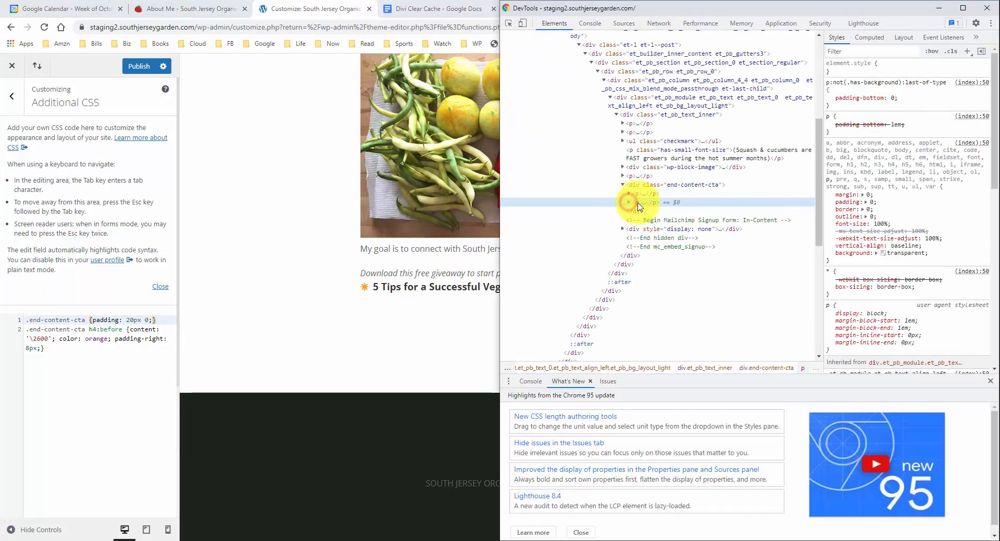
click(640, 205)
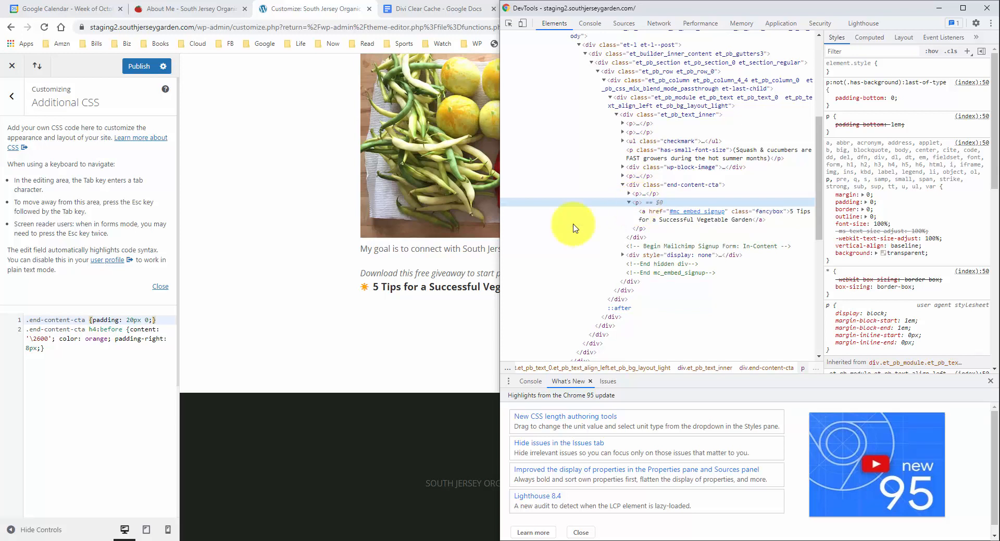
click(630, 194)
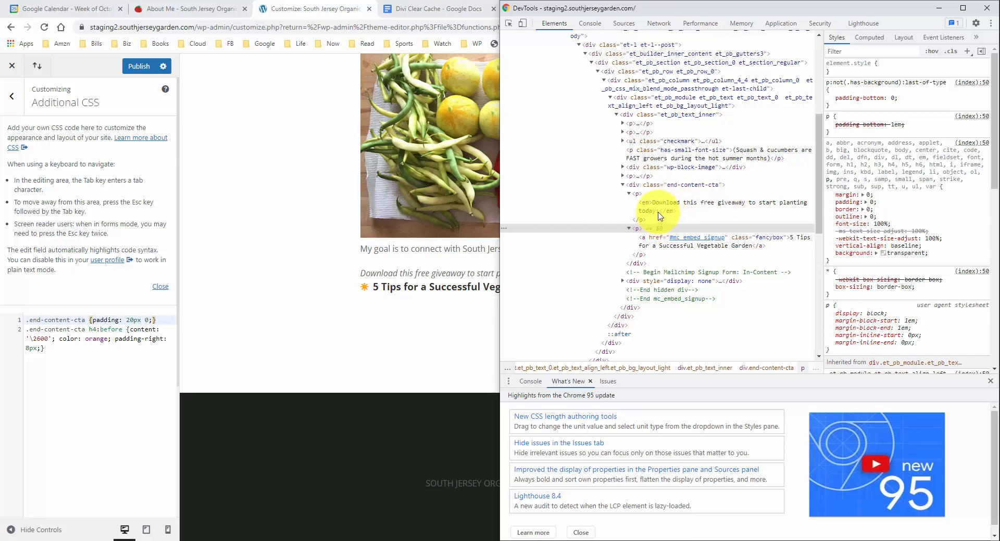
Add the rule .end-content-cta p { padding-bottom: 20px;} on a new line below the first rule in the Additional CSS
click(53, 344)
click(88, 320)
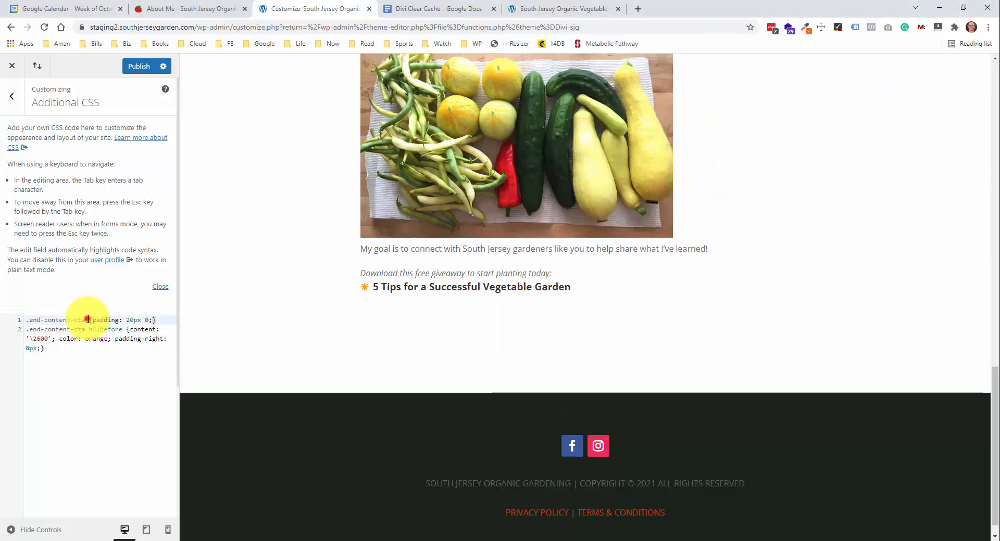
drag(89, 320, 28, 320)
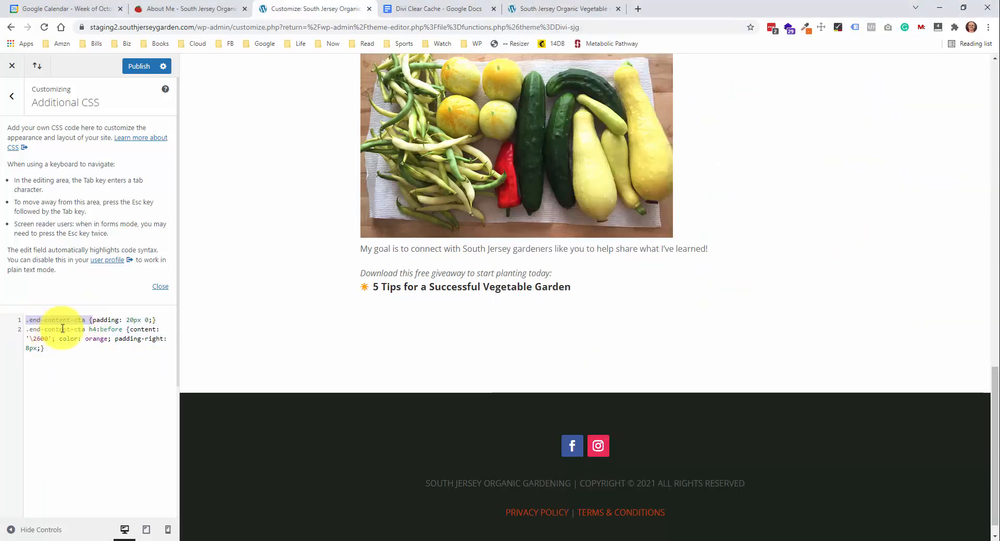
key(ctrl+c)
click(167, 319)
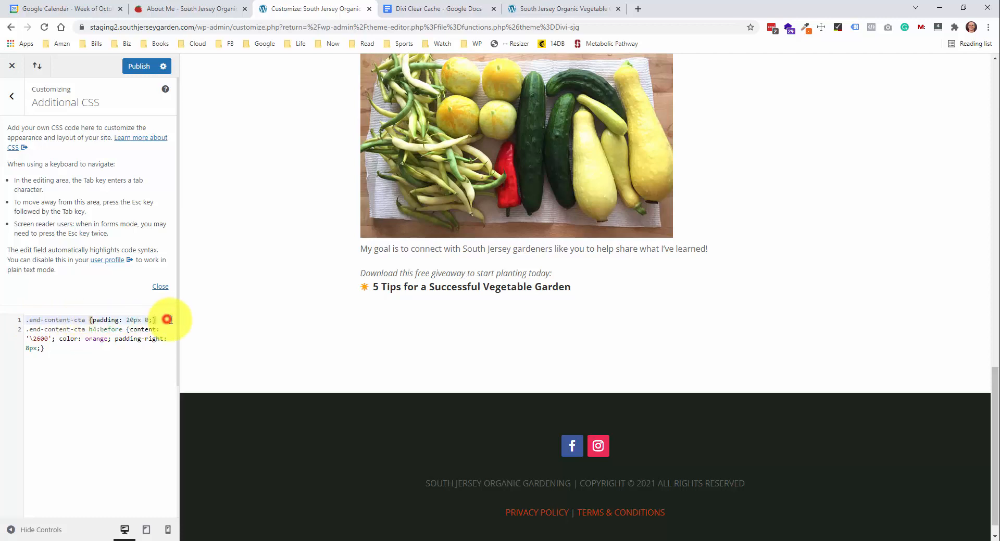
key(Return)
key(ctrl+v)
text({)
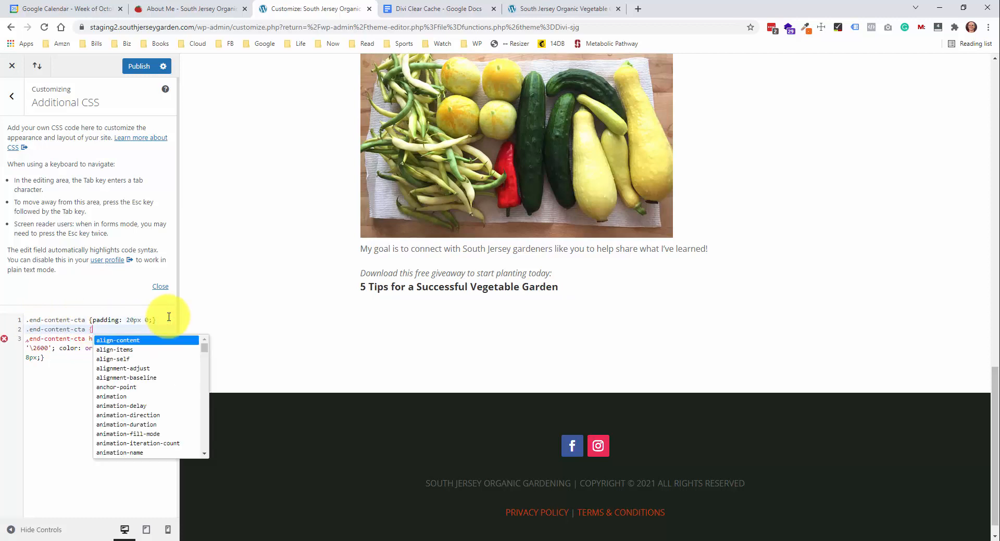
key(BackSpace)
text(p {})
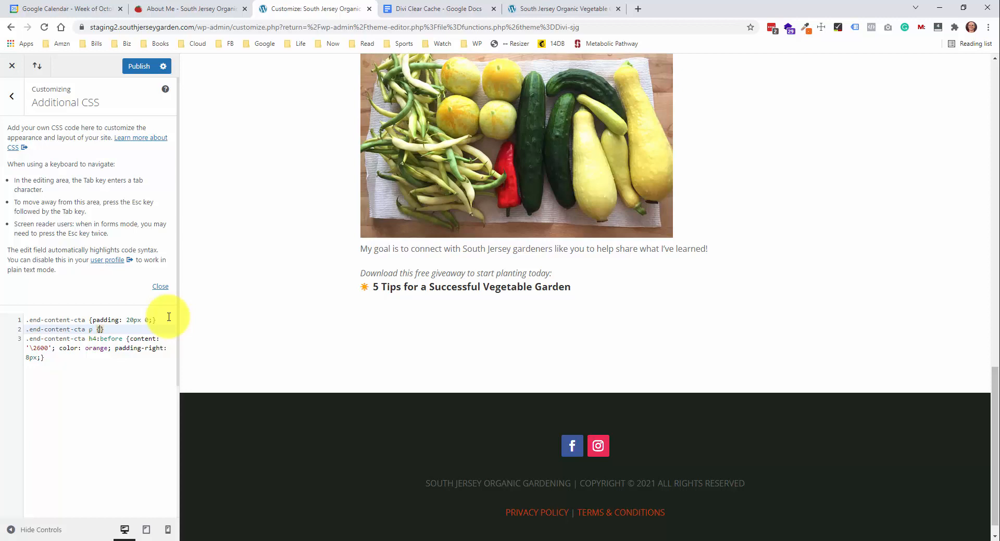
text(adding-bottom: 20px;)
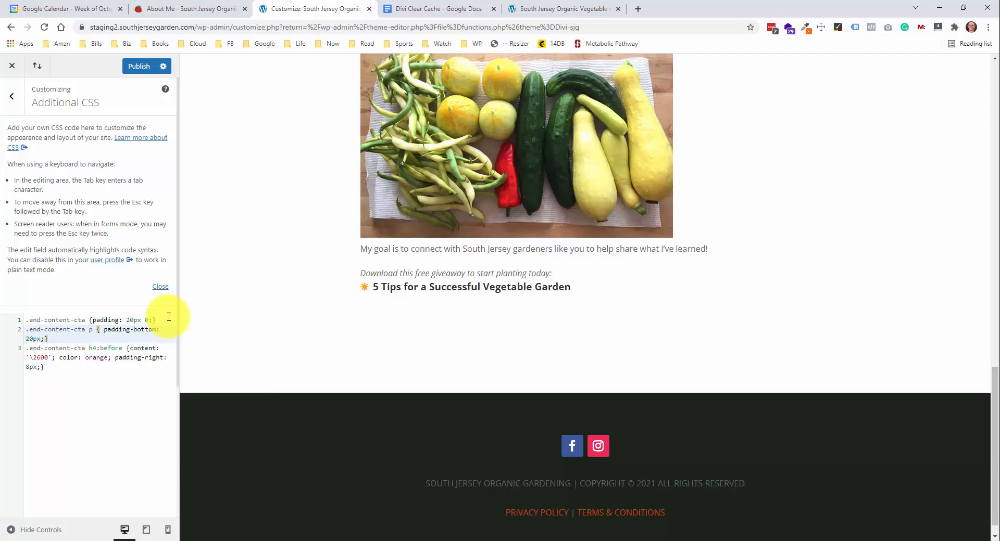
Inspect the "Download this free giveaway" paragraph in the preview and examine which padding-bottom rules apply to it
right_click(417, 277)
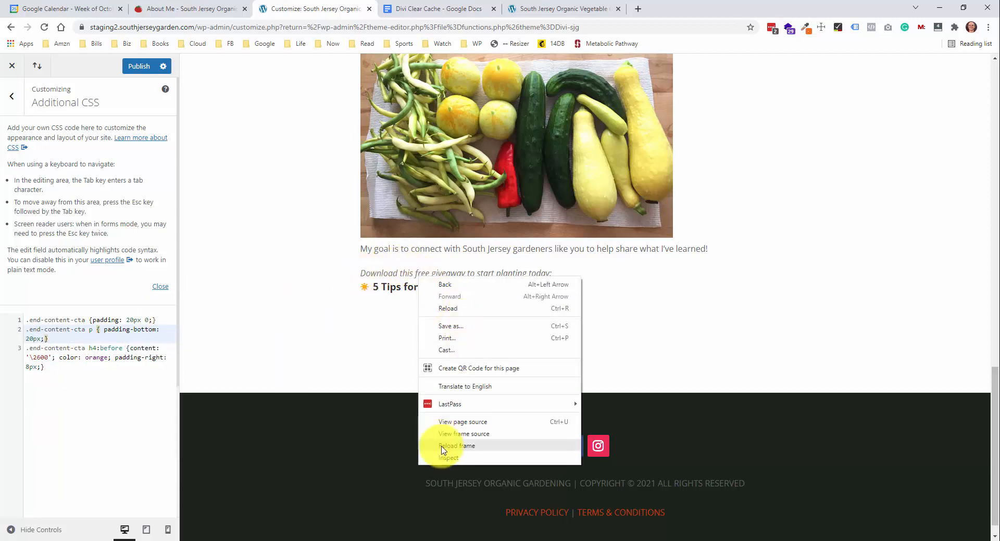
click(444, 461)
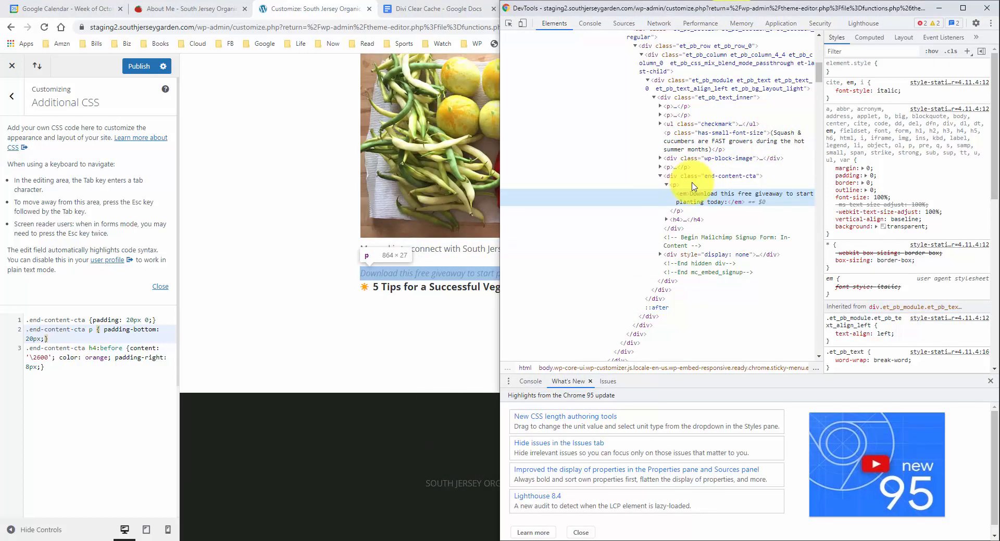
click(692, 185)
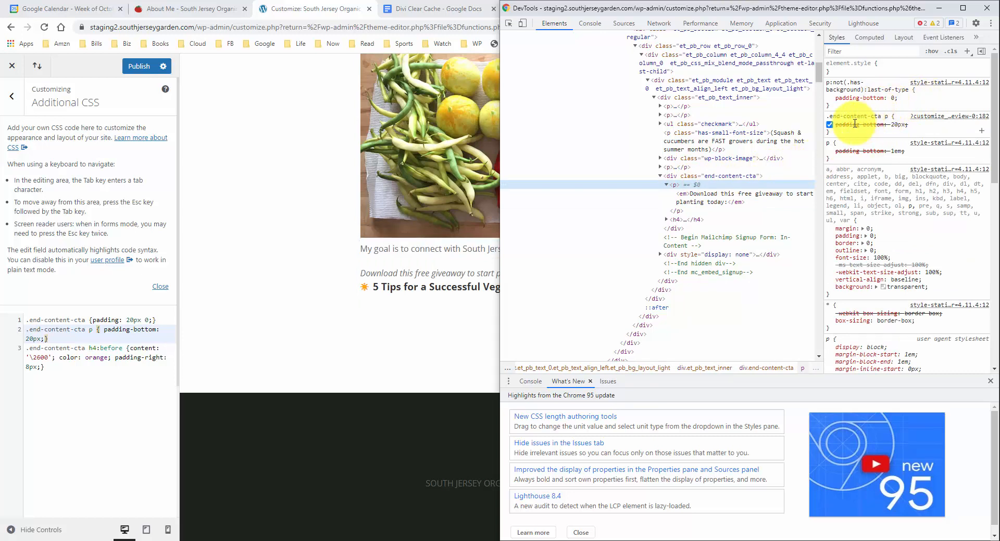
click(912, 125)
drag(912, 128, 835, 128)
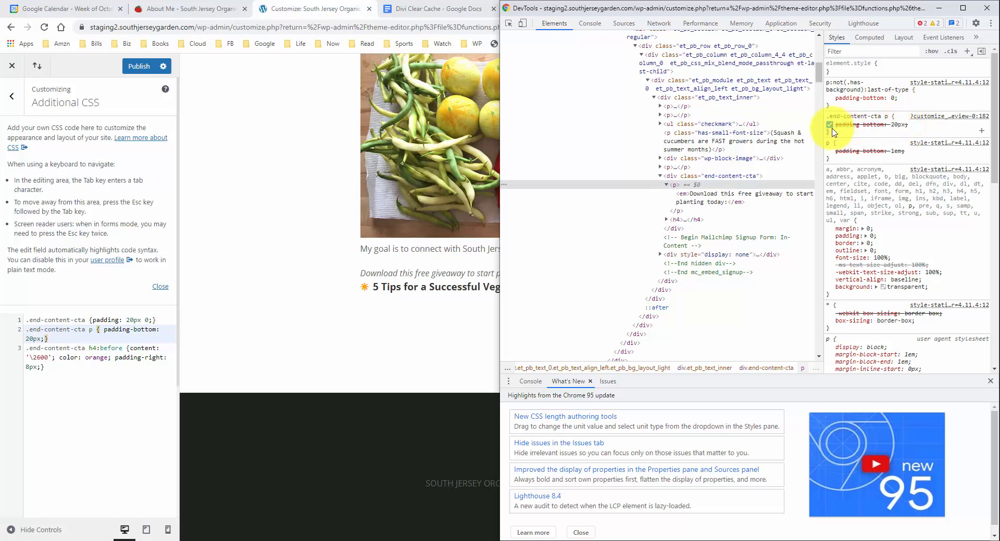
click(901, 98)
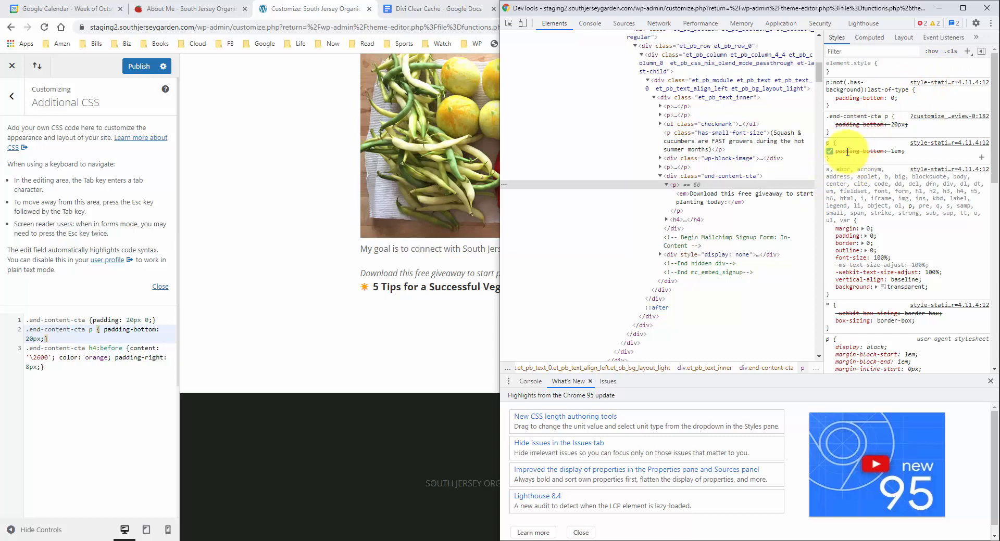
Change the paragraph rule in the Additional CSS to .end-content-cta h4 { padding-top: 20px;}
click(56, 335)
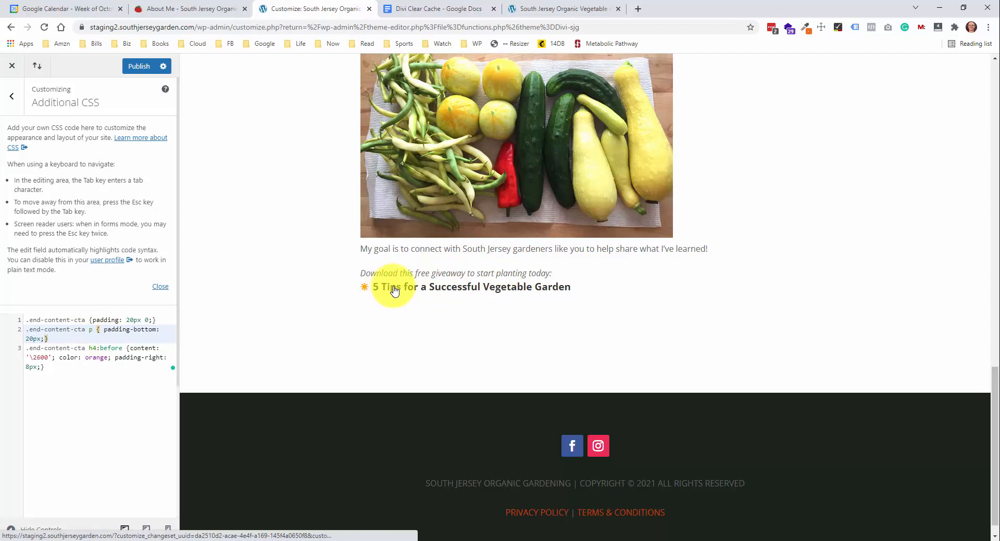
double_click(91, 330)
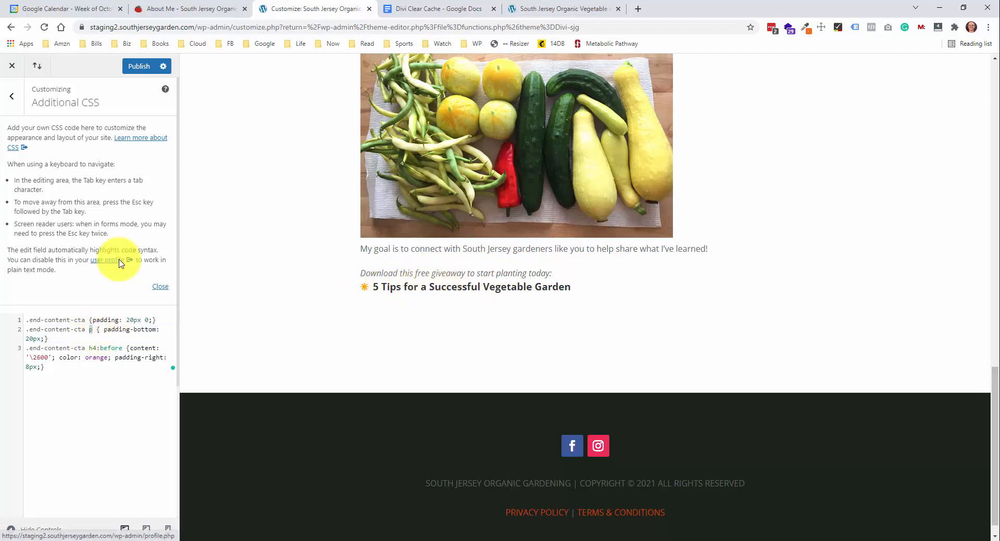
text(h4)
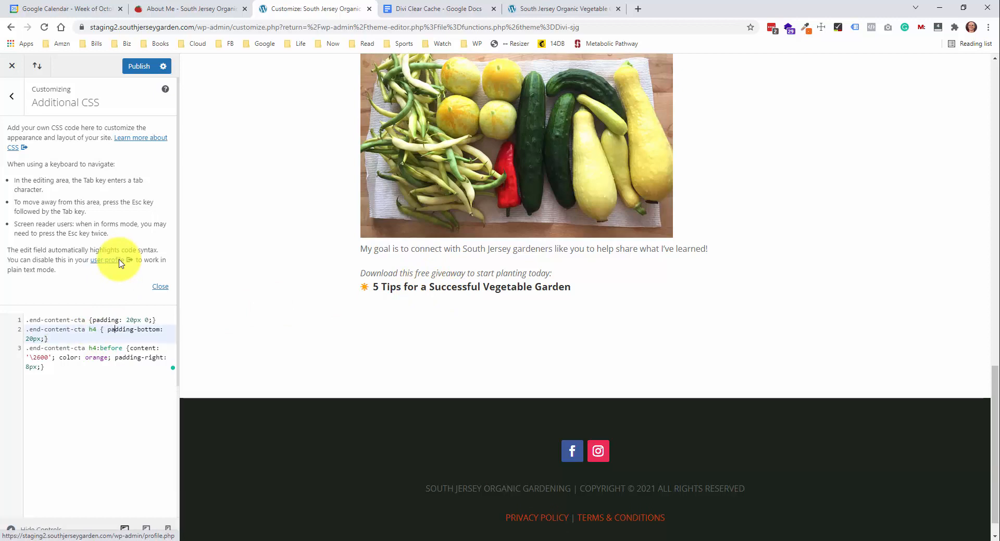
key(ctrl+Delete)
text(top)
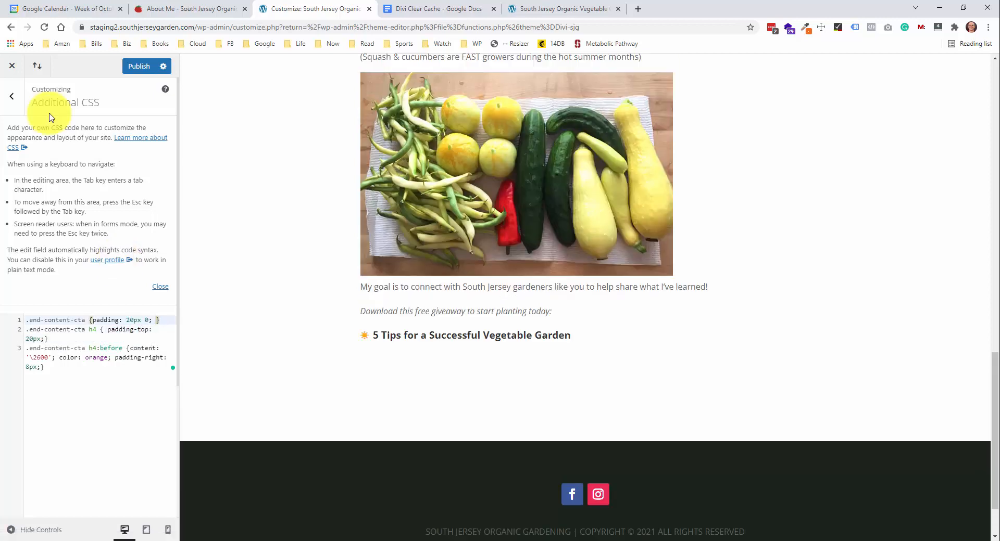
key(Down)
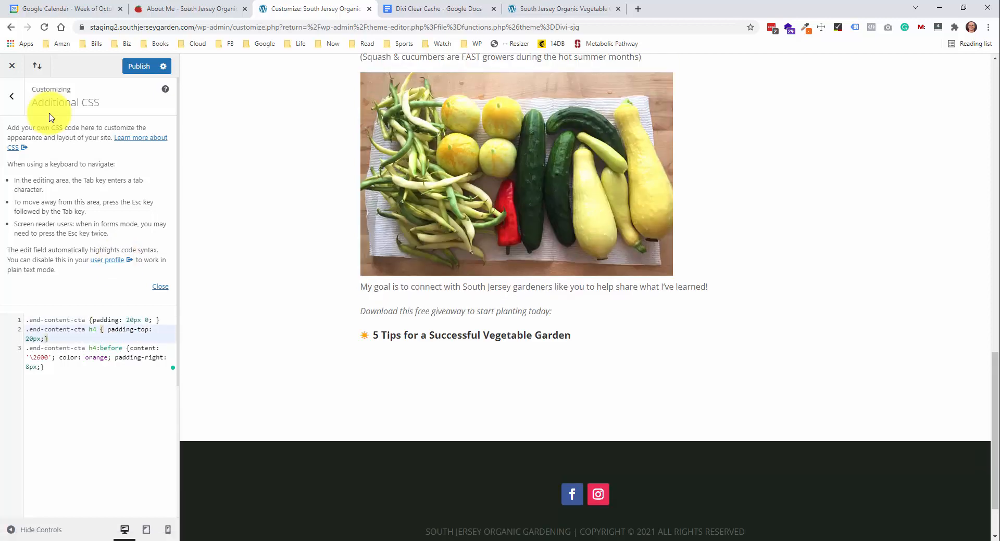
Inspect the "I transformed my NJ backyard" link and copy its colour #cc3f0c onto a new line below the h4 rule
scroll(358, 325, up, 8)
scroll(489, 359, down, 2)
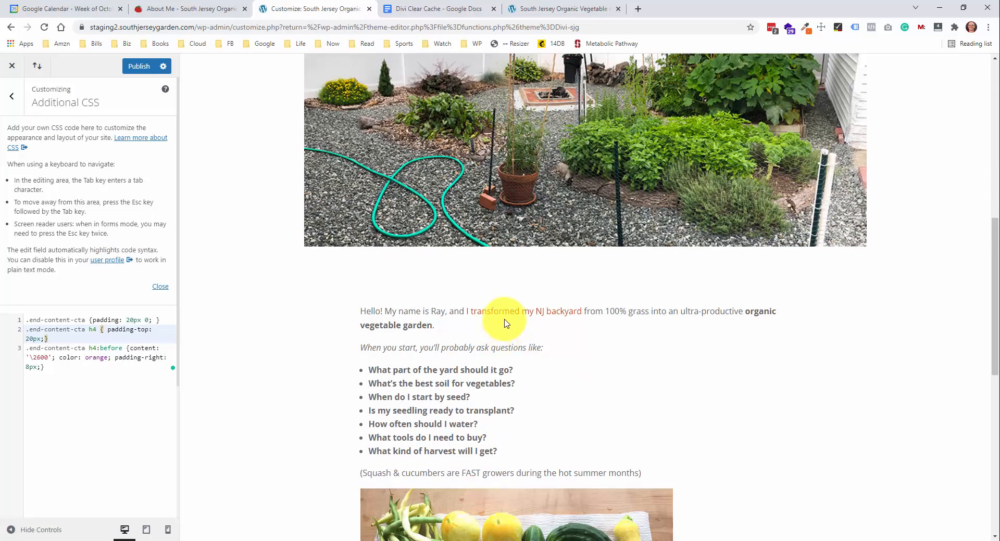
right_click(503, 322)
click(516, 408)
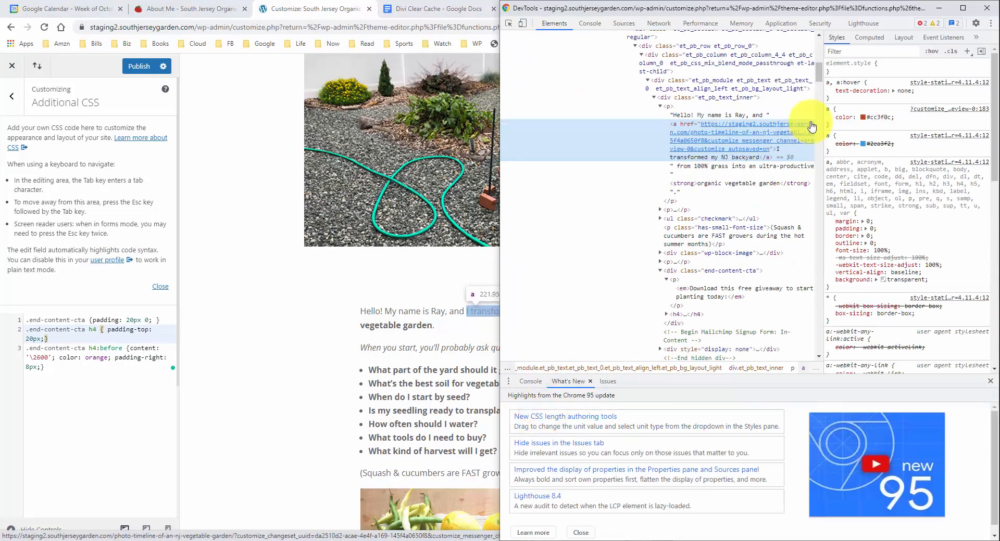
click(874, 117)
right_click(864, 118)
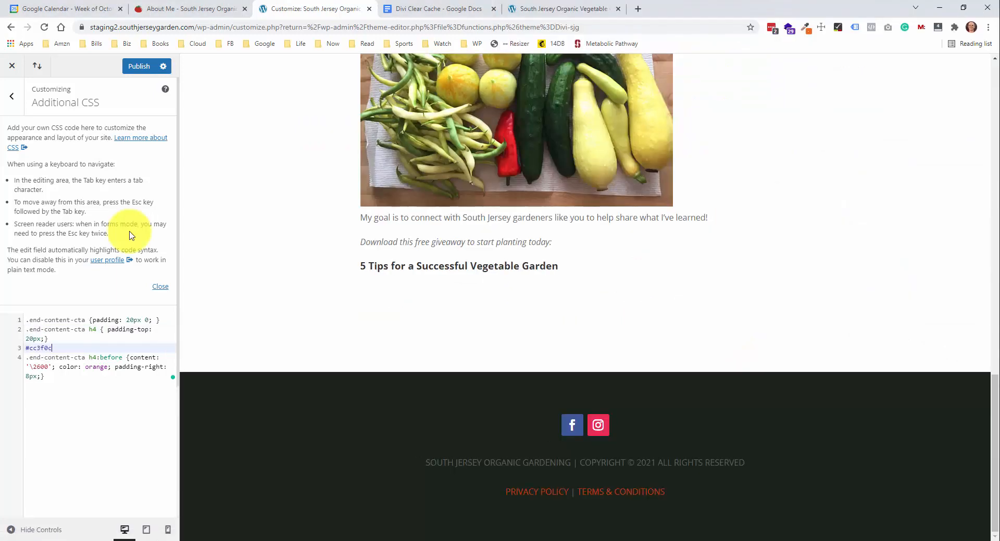
Build the rule .end-content-cta h4 a { color: #cc3f0c;} below the h4 padding rule, using the pasted colour
key(Up)
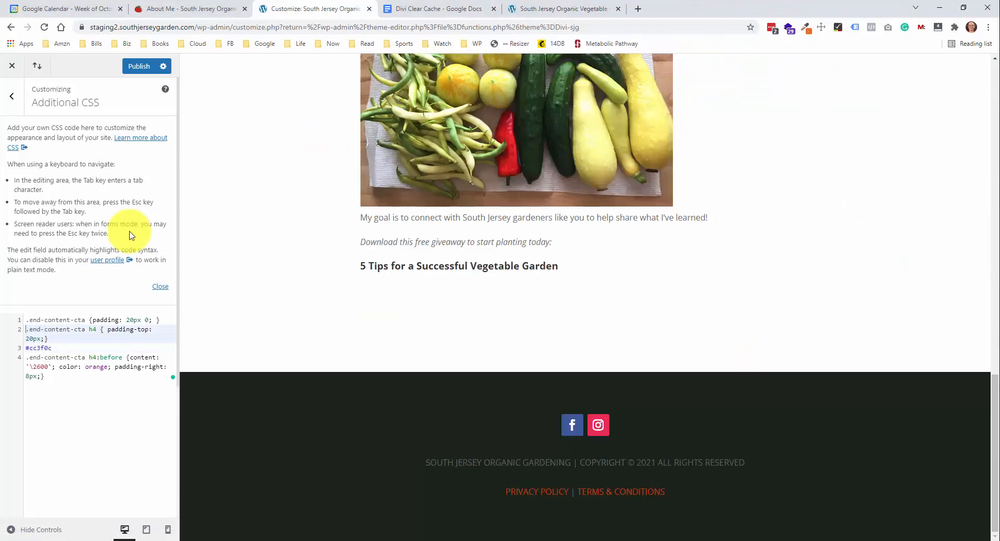
key(shift+Right)
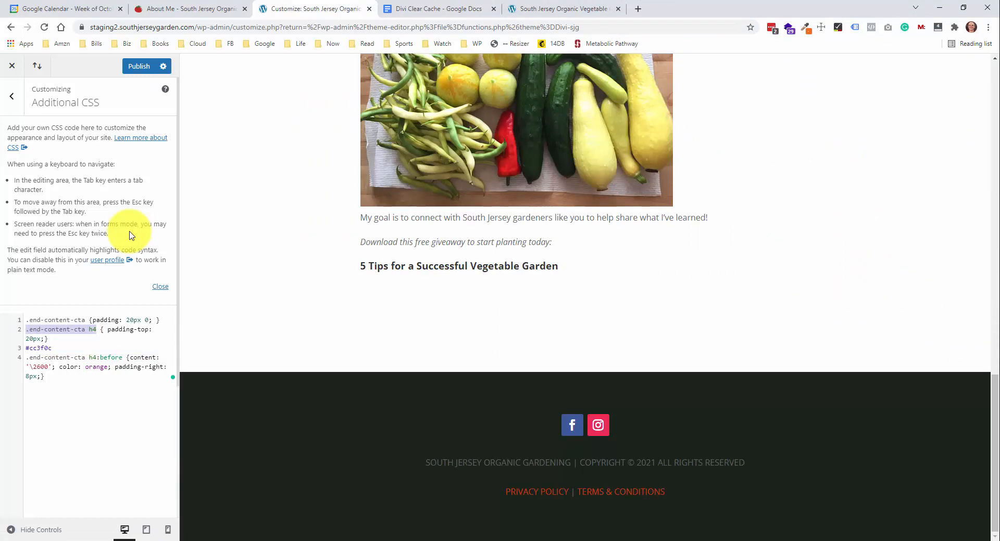
key(End)
key(Return)
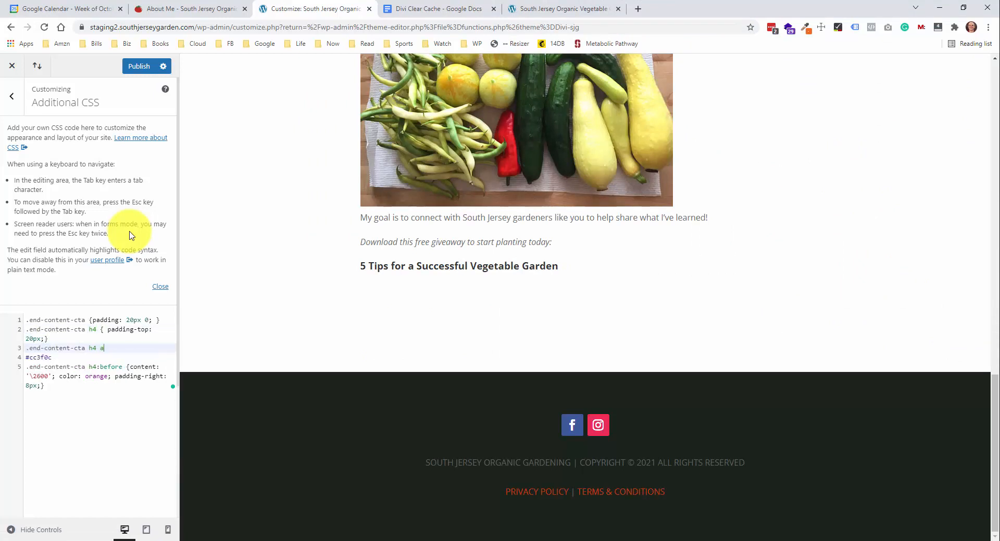
text({})
key(BackSpace)
key(BackSpace)
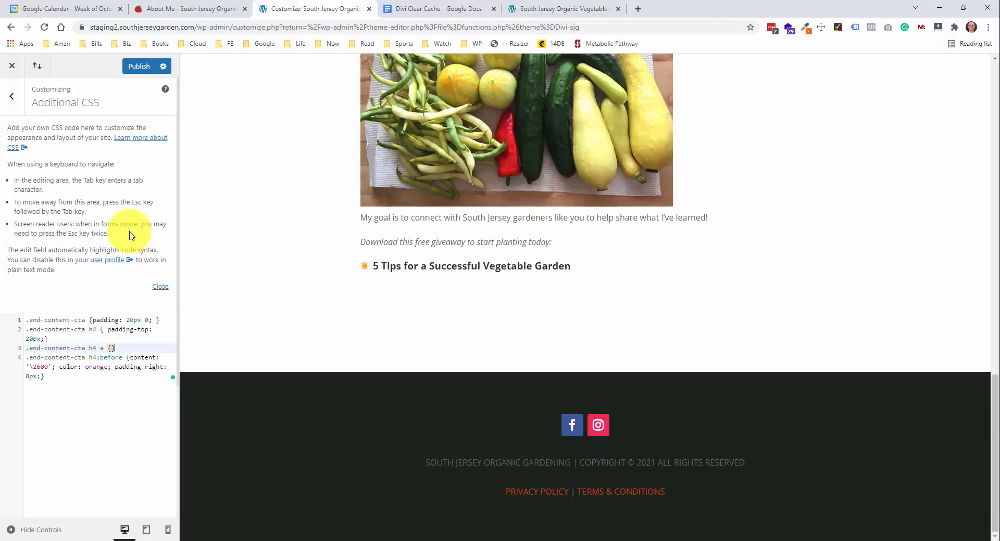
text(color:)
text(#cc3f0c;)
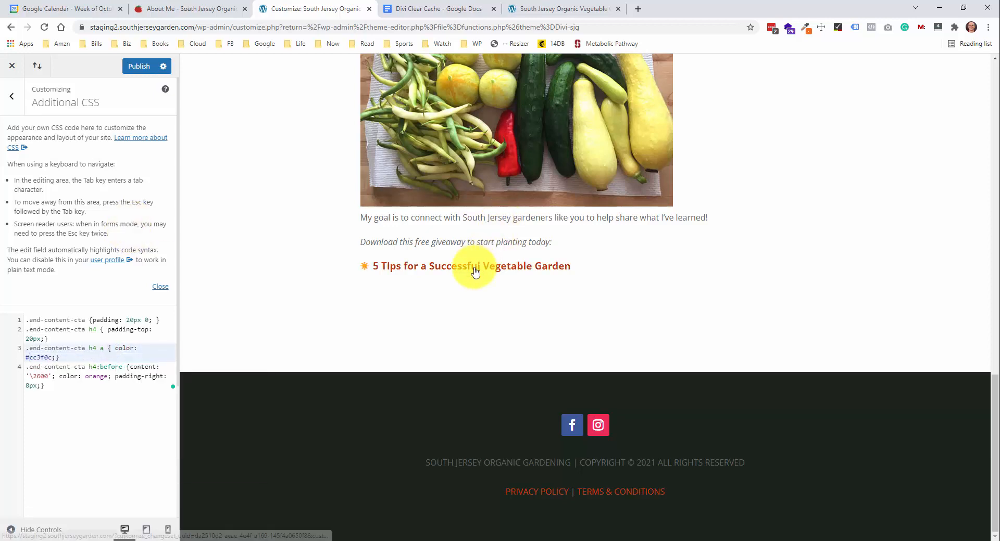
Check the optin link in the preview, publish the Additional CSS and close the Customizer
scroll(333, 269, up, 1)
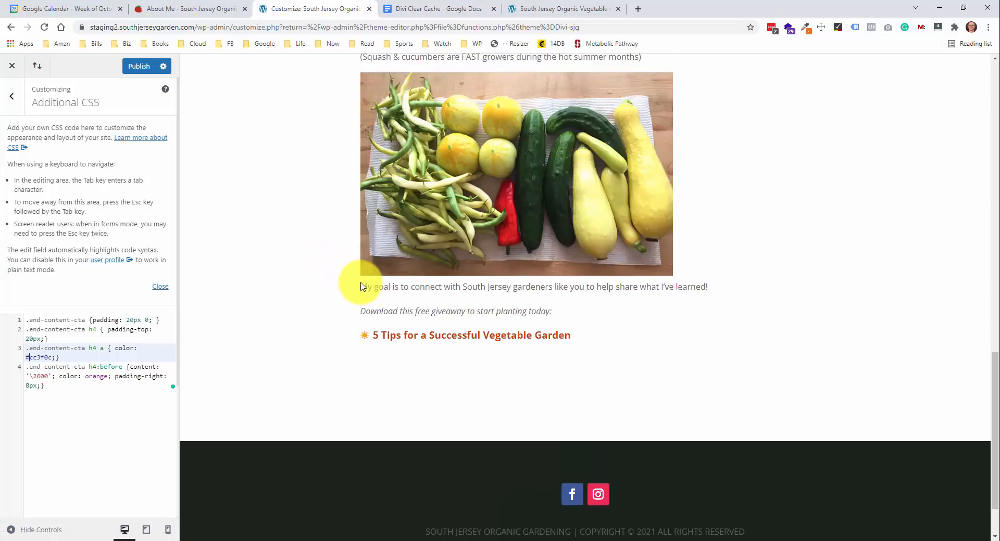
scroll(616, 321, up, 1)
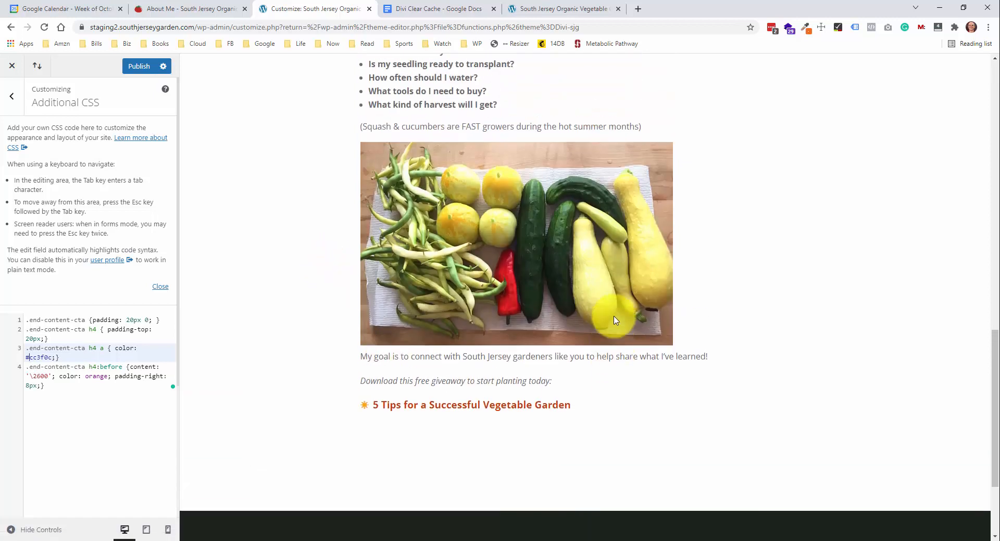
scroll(616, 322, down, 1)
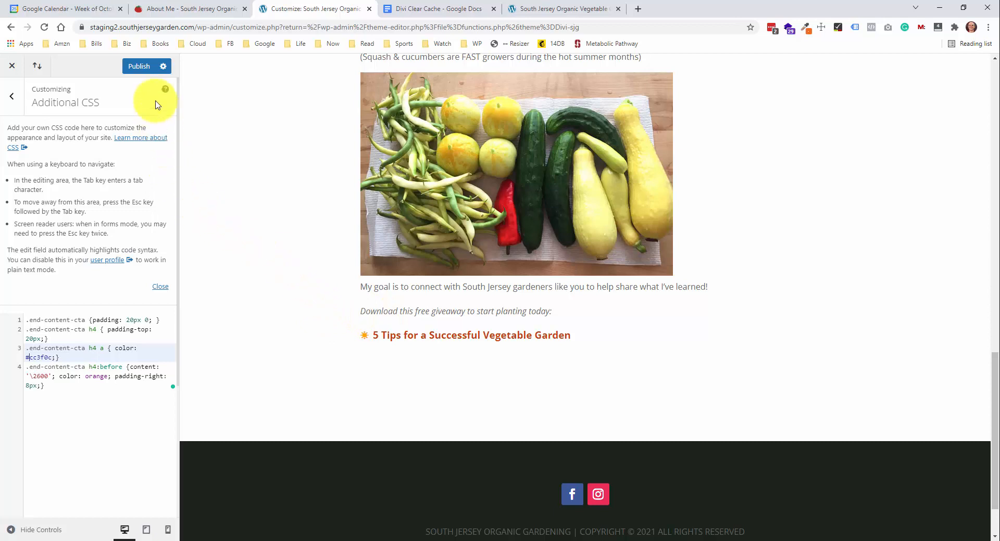
click(141, 67)
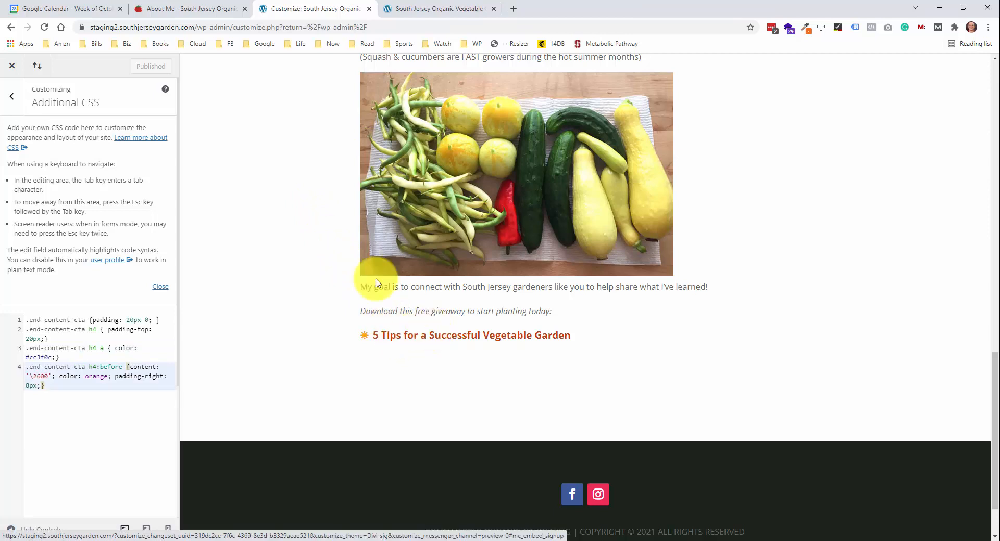
click(12, 66)
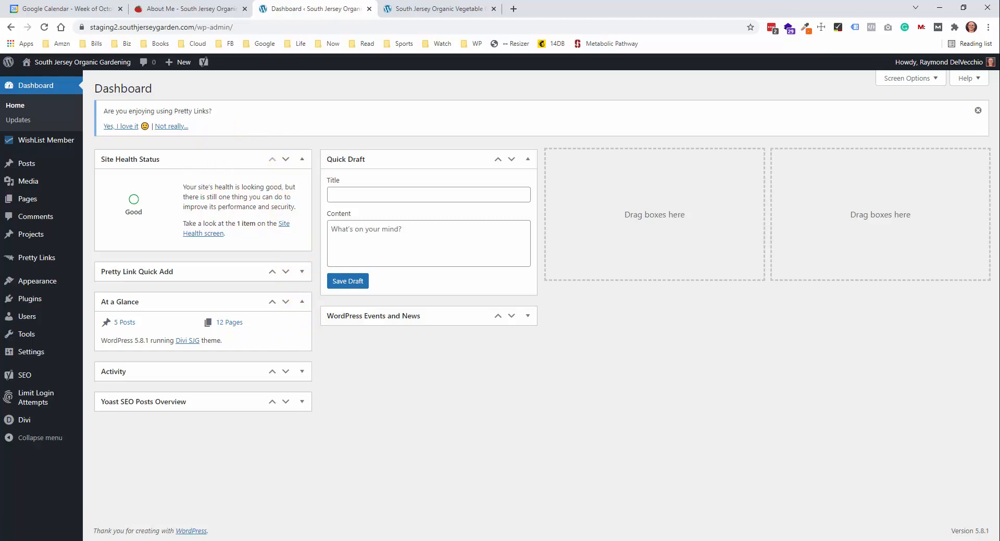
Open includes.php from the Code folder in Notepad++ and examine its custom-header.php include line
drag(594, 1, 593, 85)
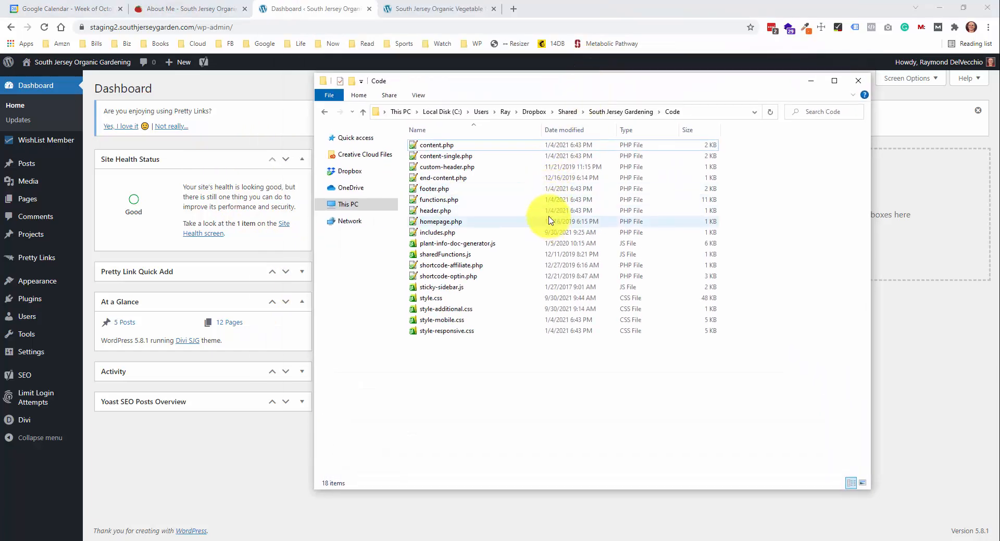
click(439, 232)
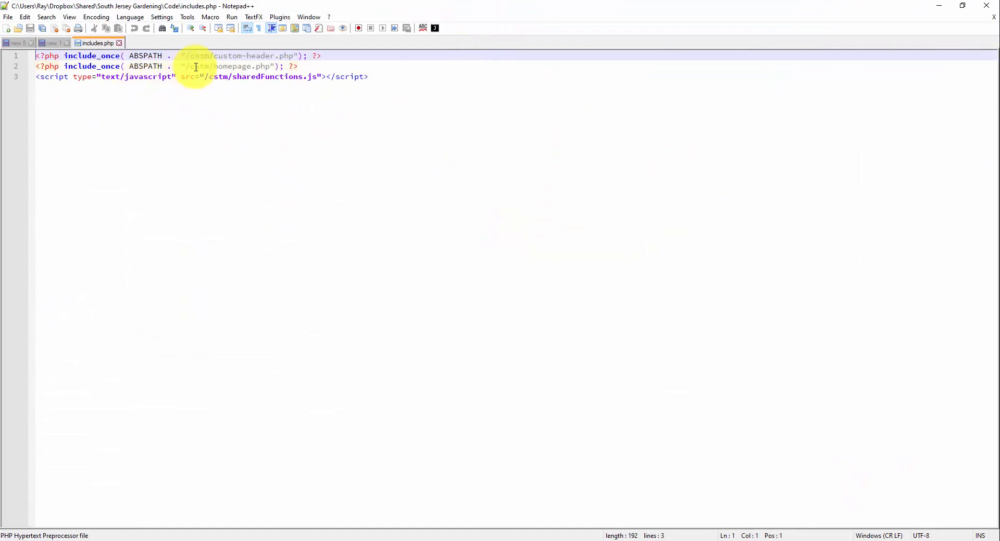
click(262, 58)
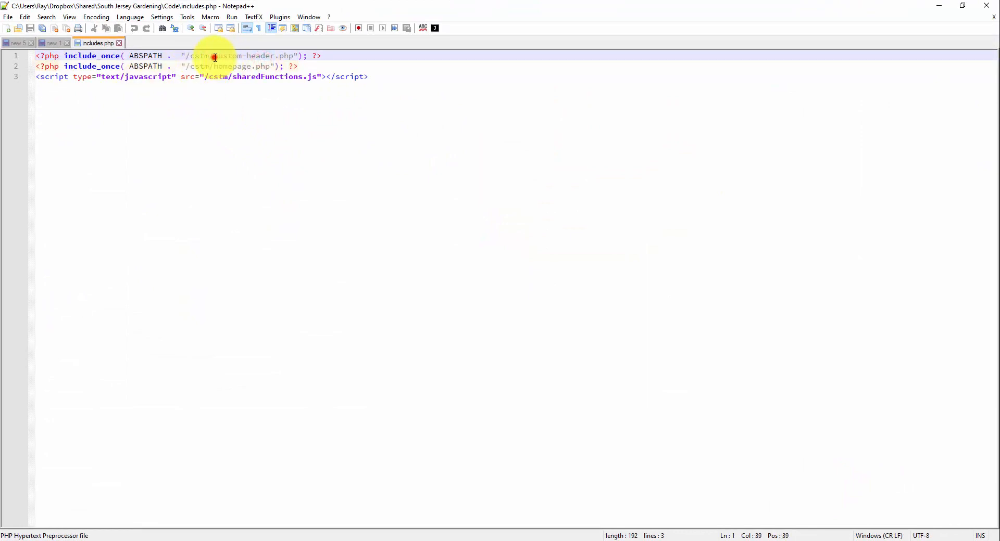
Examine the custom-header.php, homepage.php and sharedFunctions.js references in includes.php, and return to the Code folder
drag(215, 58, 280, 59)
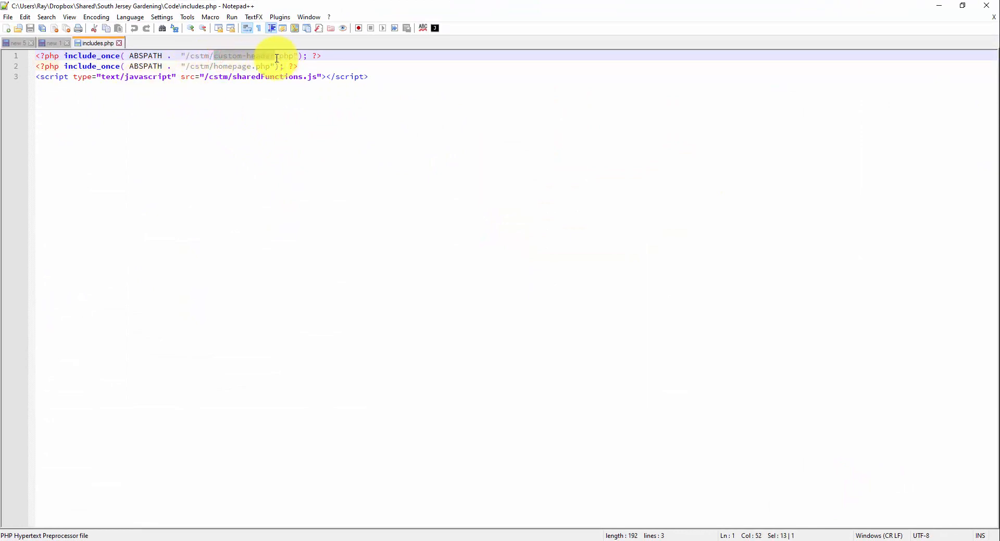
click(297, 58)
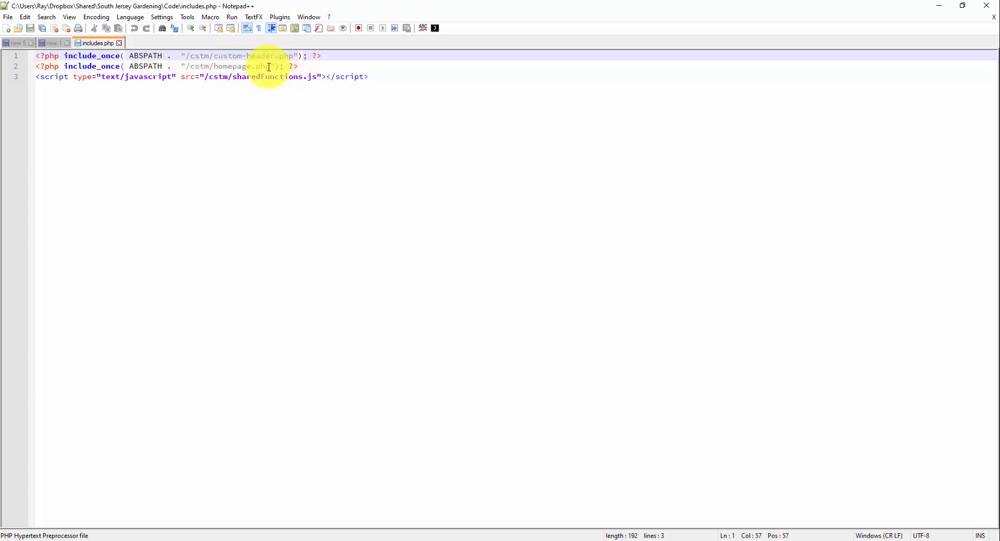
double_click(229, 66)
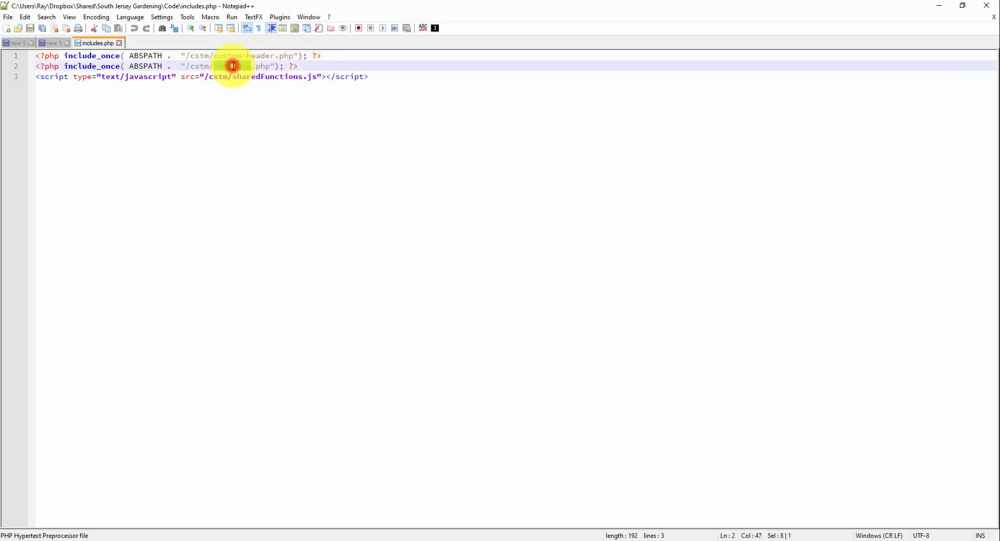
click(265, 77)
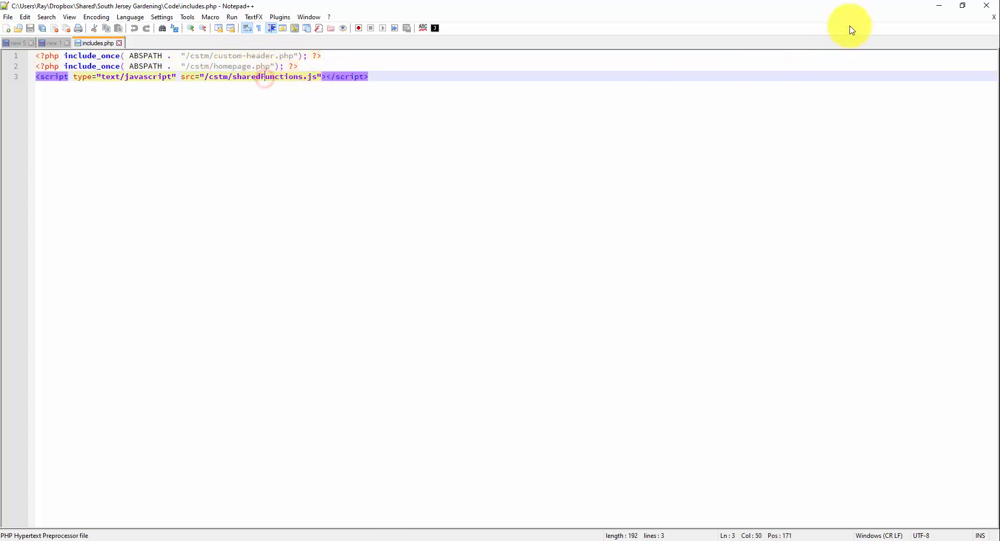
click(937, 6)
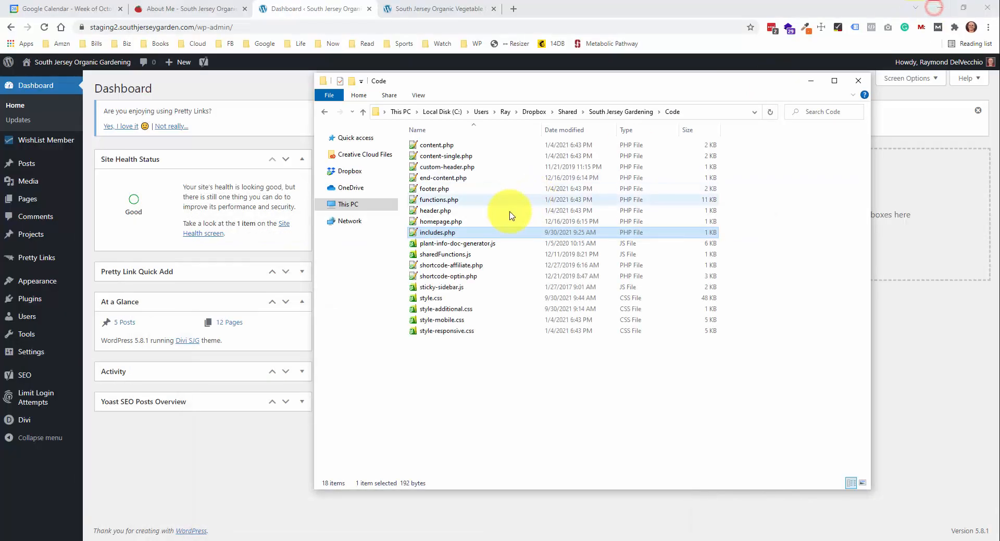
Open sharedFunctions.js from the Code folder and examine its Fancybox block with the .fancybox selector and fancybox call
double_click(468, 255)
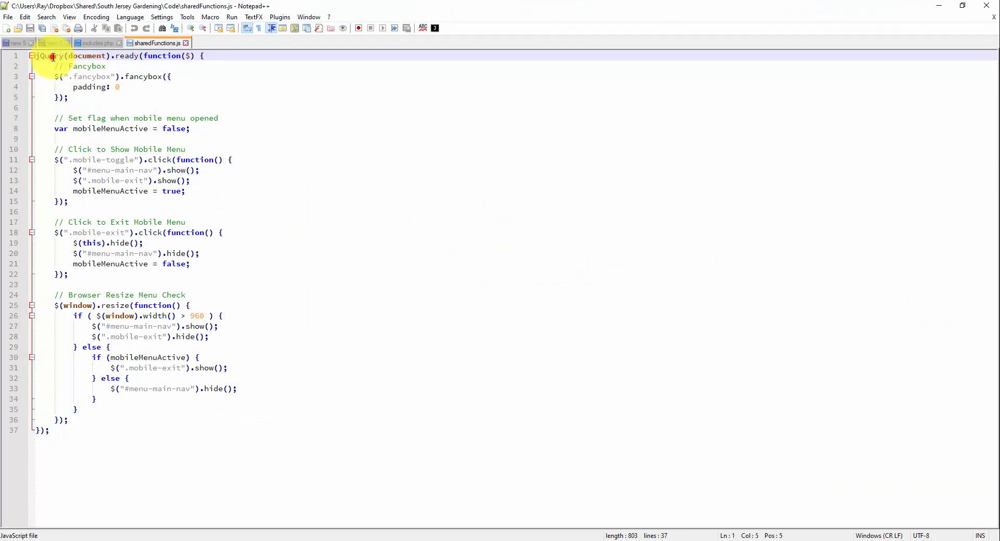
click(125, 86)
click(102, 97)
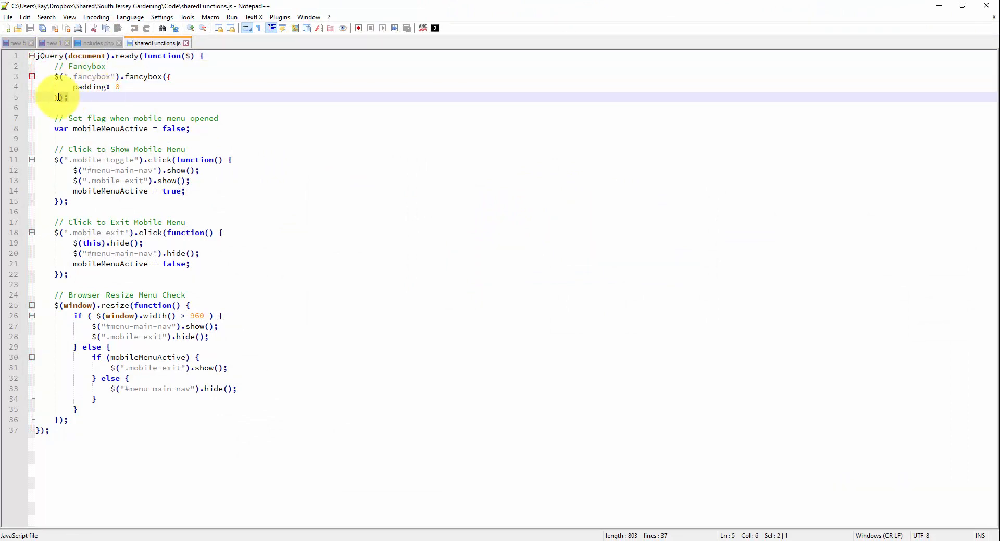
drag(68, 97, 27, 78)
click(39, 80)
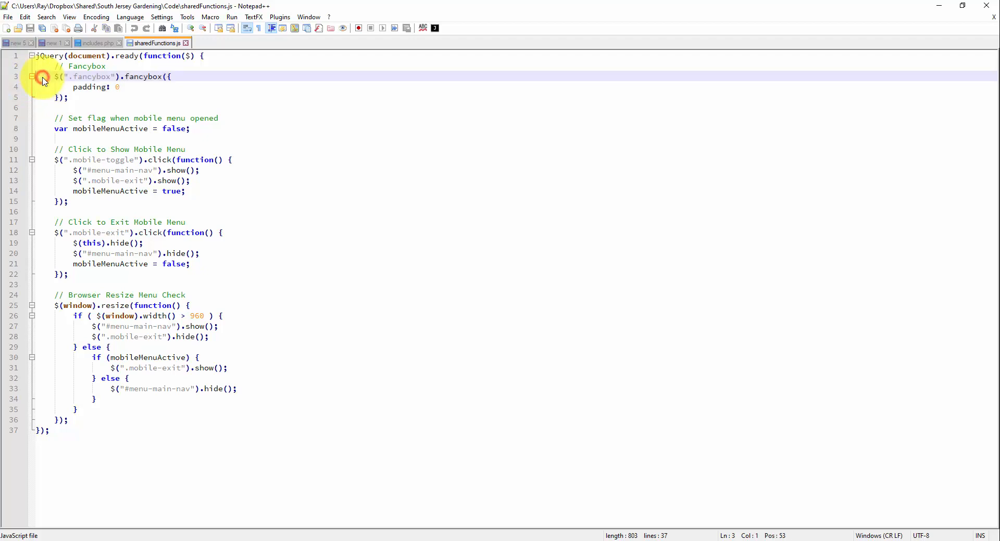
double_click(85, 77)
click(135, 78)
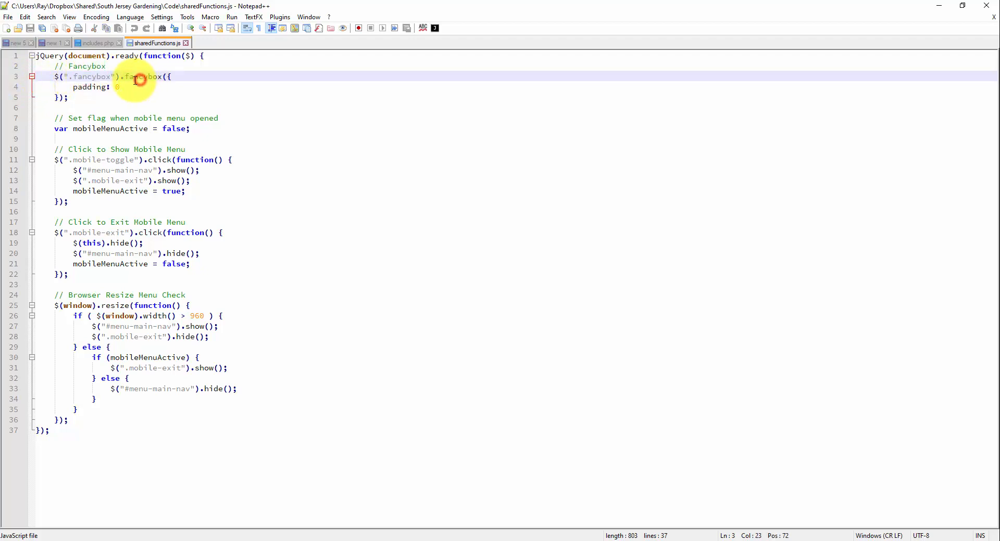
drag(126, 77, 163, 79)
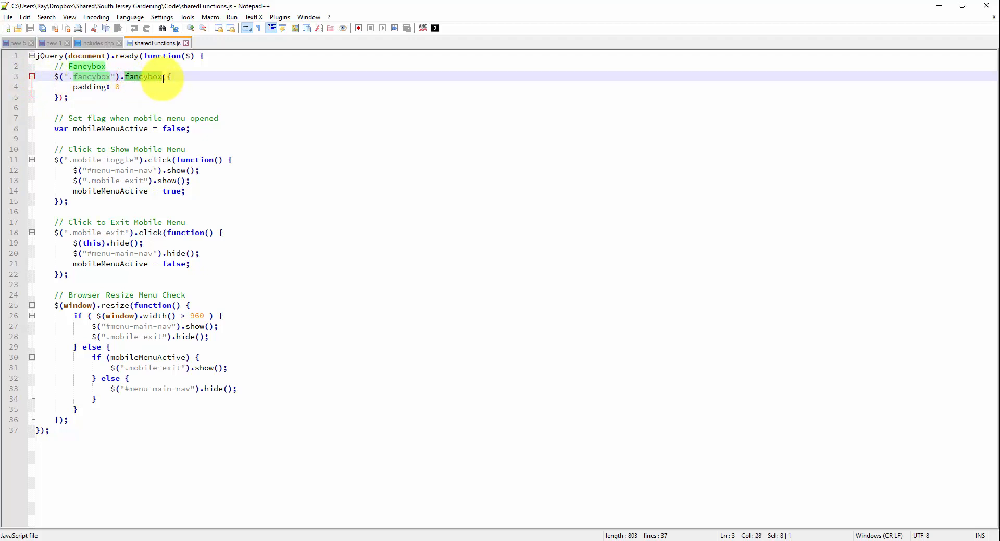
click(80, 96)
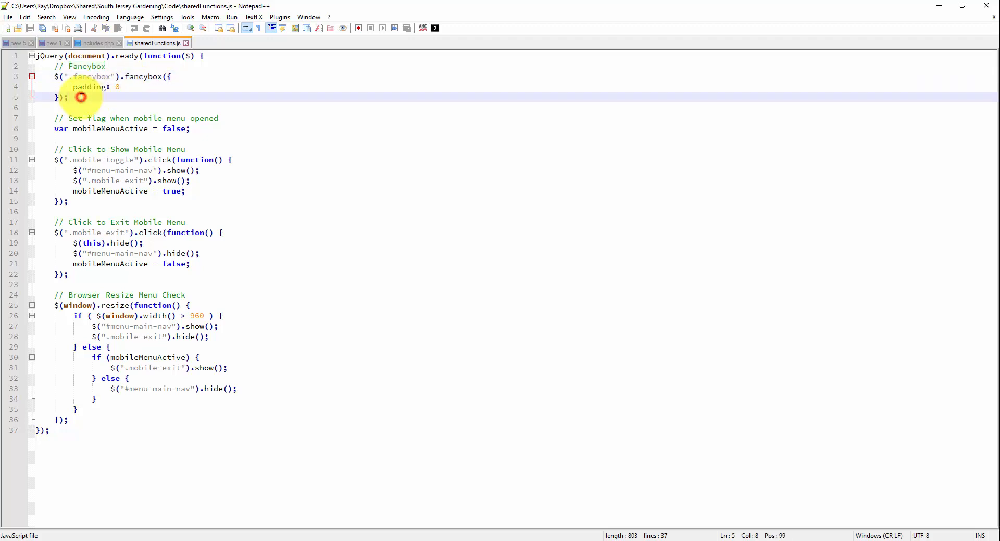
Copy the entire contents of sharedFunctions.js and return to the staging site's dashboard in the browser
drag(53, 432, 8, 21)
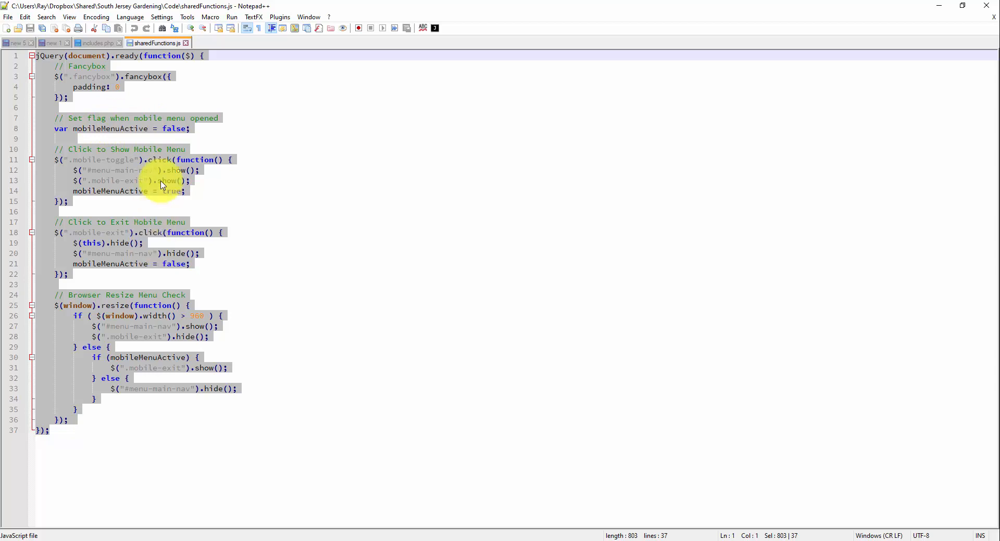
right_click(132, 154)
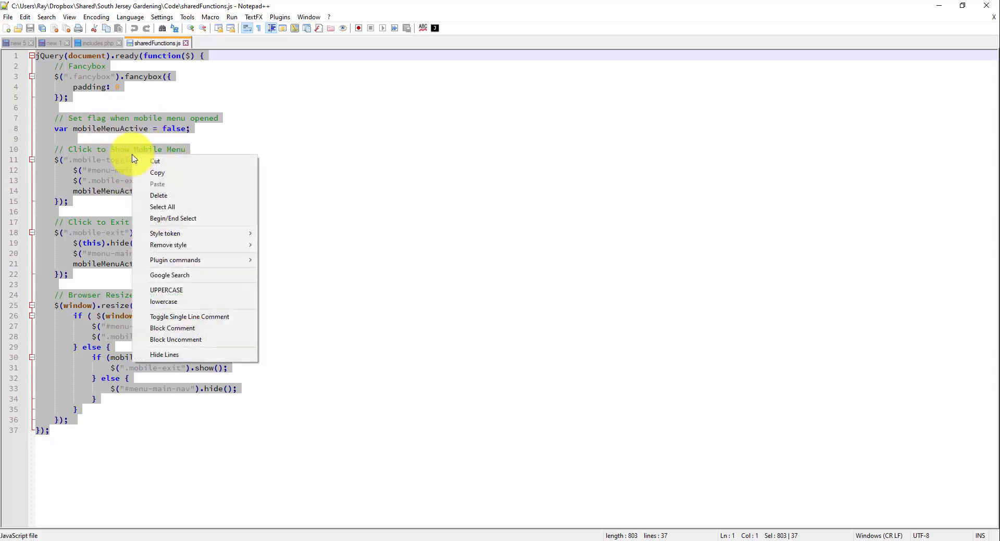
click(170, 172)
click(940, 6)
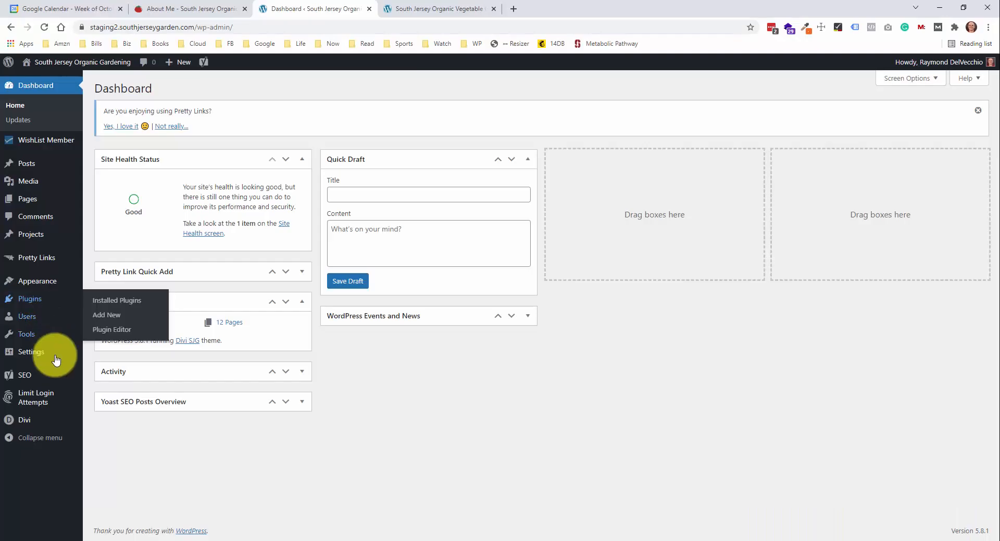
Paste the copied JavaScript into the body code box of Divi's Theme Options integration settings
click(42, 425)
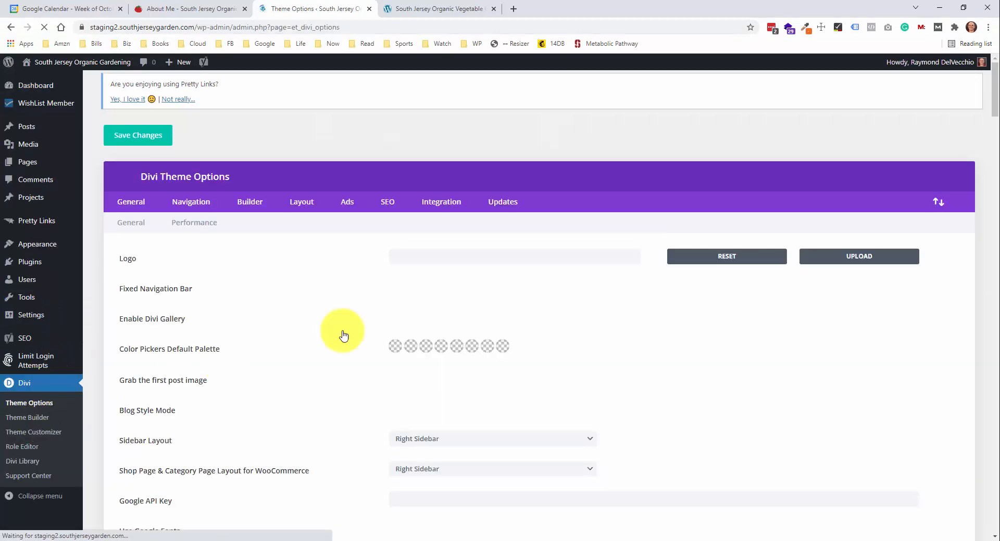
click(452, 205)
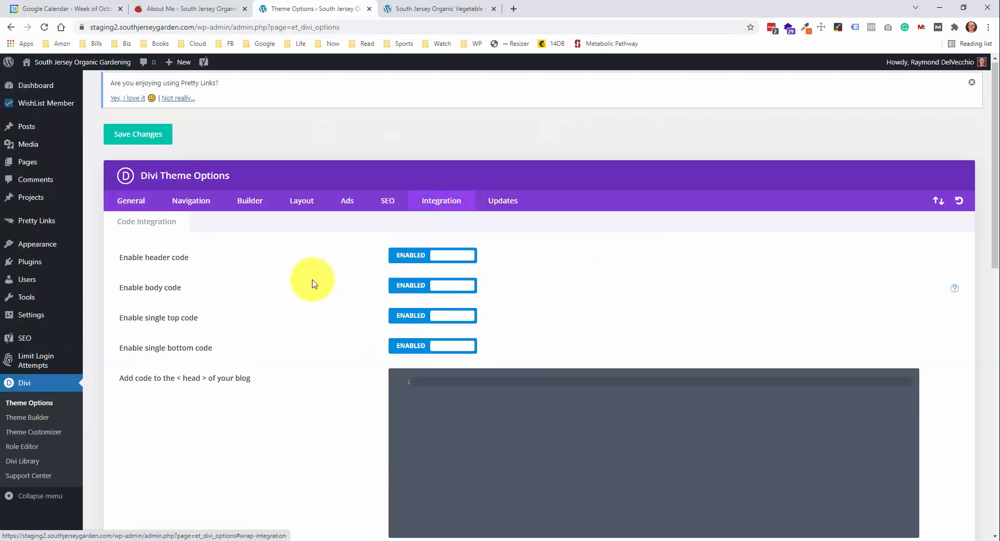
scroll(312, 284, down, 3)
scroll(312, 284, down, 1)
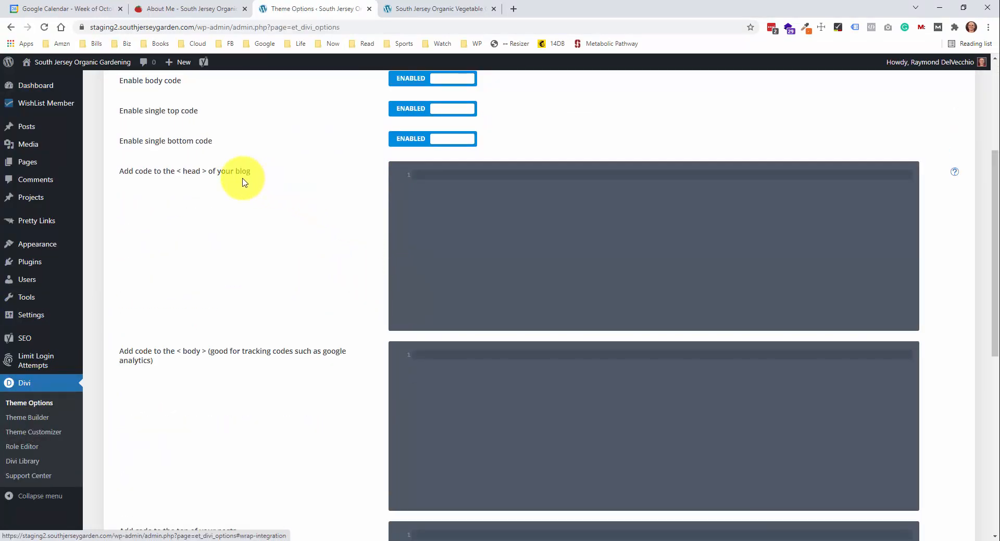
scroll(261, 333, down, 2)
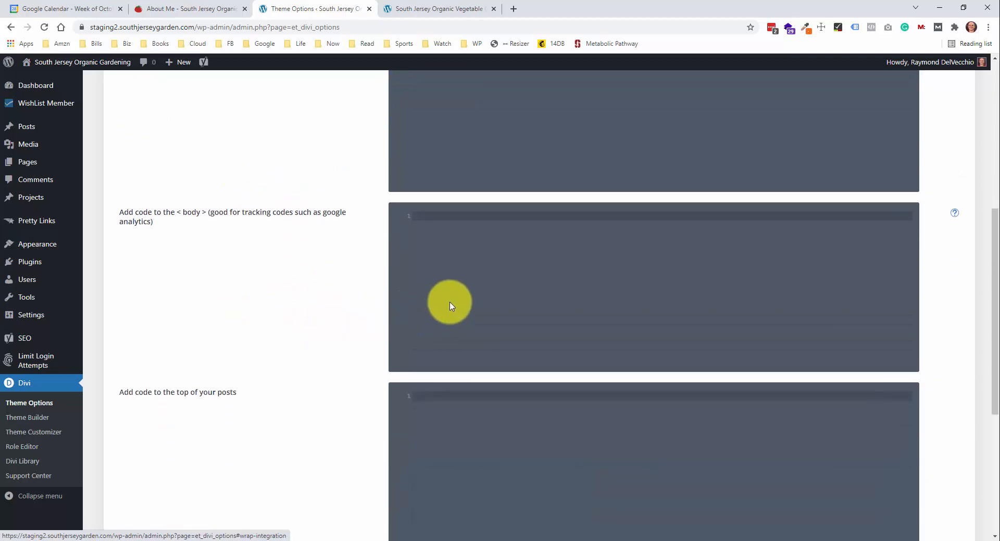
scroll(451, 301, up, 1)
click(451, 305)
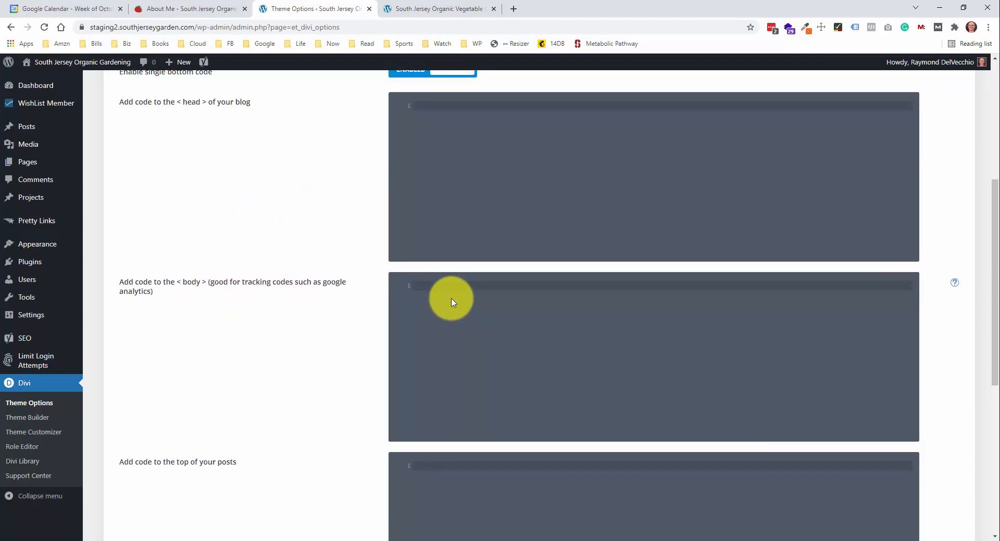
key(ctrl+v)
scroll(514, 329, up, 10)
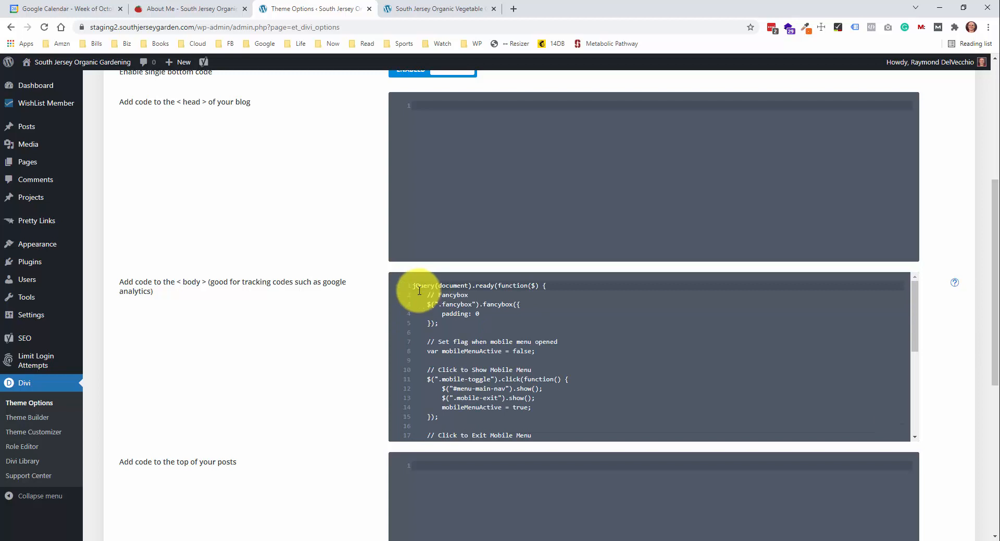
Wrap the pasted body code in an opening <script> line at its start and a closing </script> line at its end
key(Return)
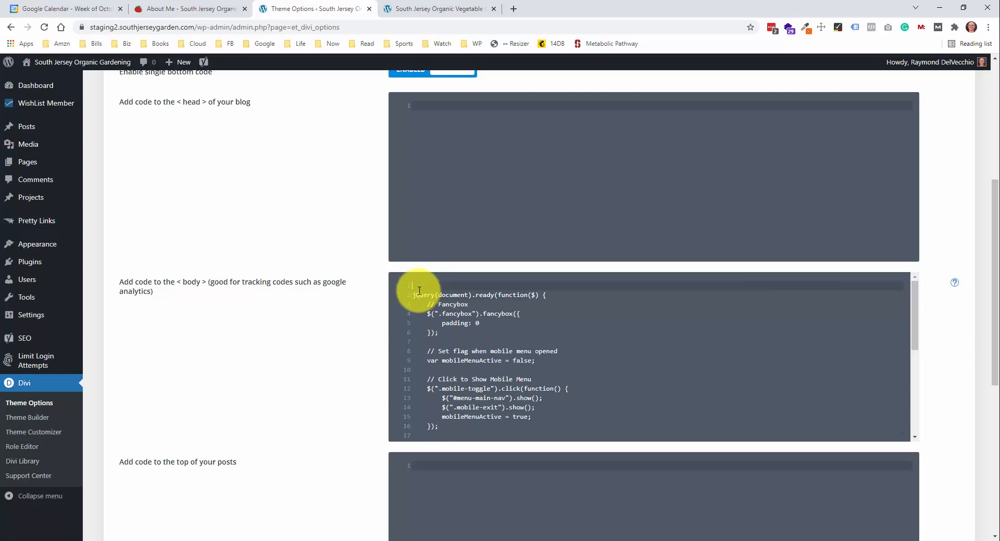
text(<script>)
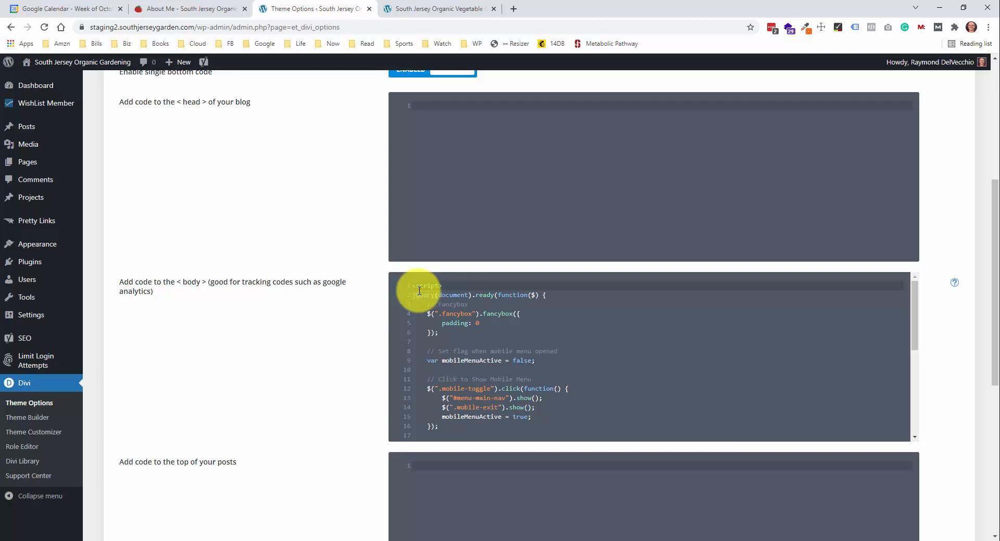
scroll(419, 291, down, 5)
click(458, 435)
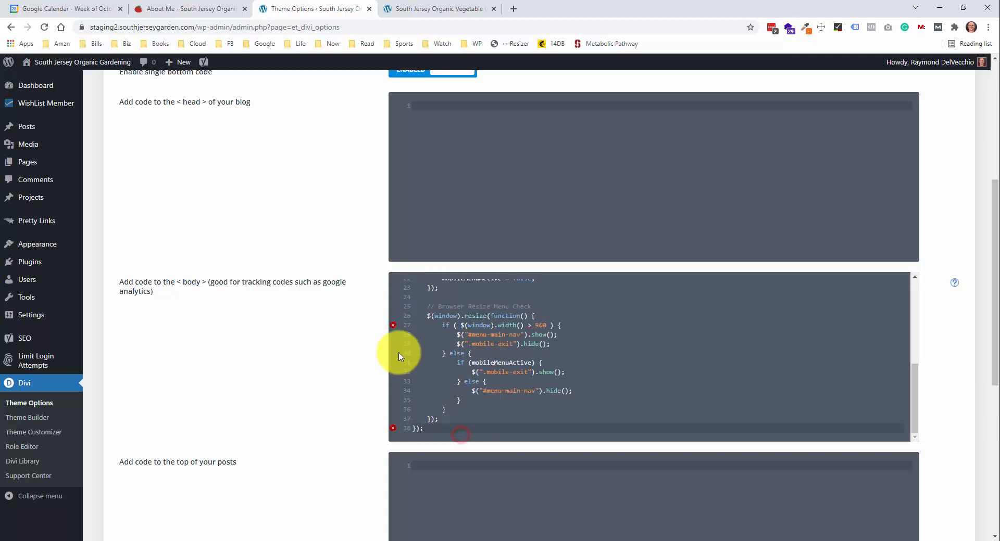
text(</script>)
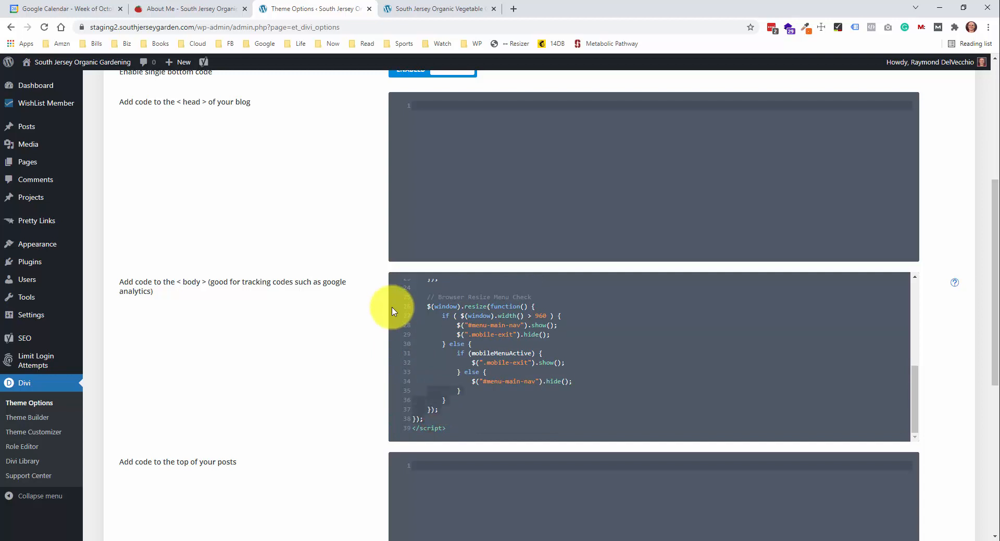
Delete the mobile menu and browser resize code from the body script, keeping only the Fancybox block inside the ready function
click(457, 411)
drag(458, 411, 426, 352)
key(Delete)
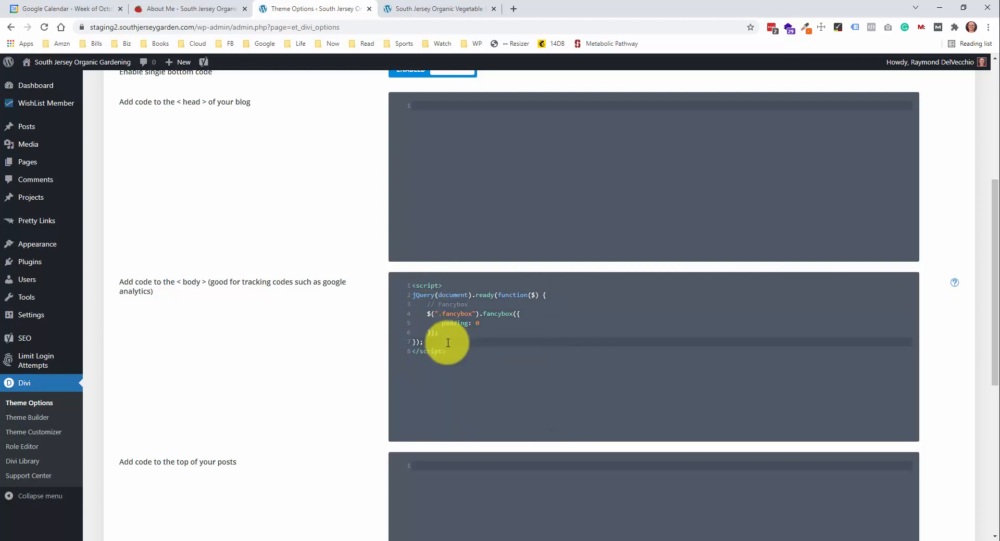
Examine the .fancybox selector and fancybox function call in the body script
double_click(465, 312)
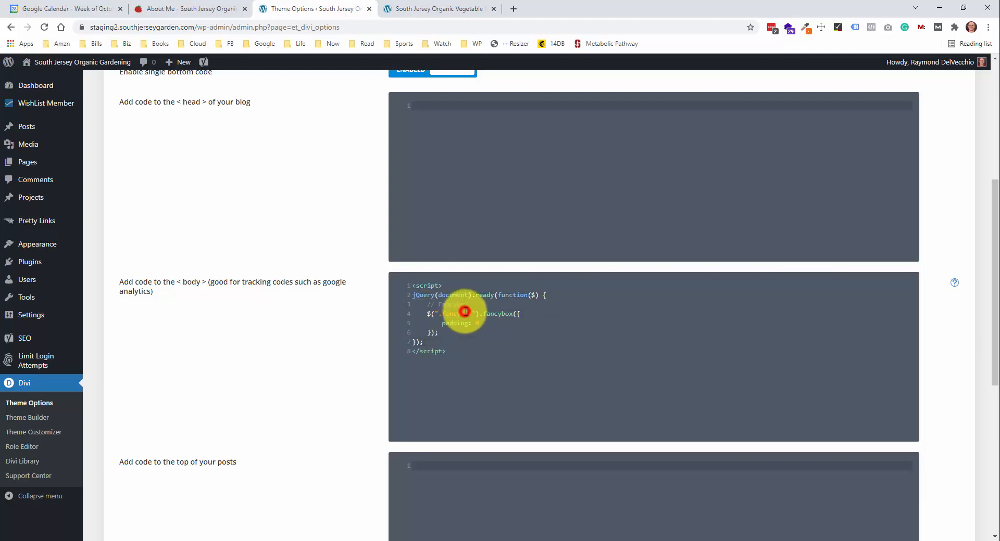
click(451, 313)
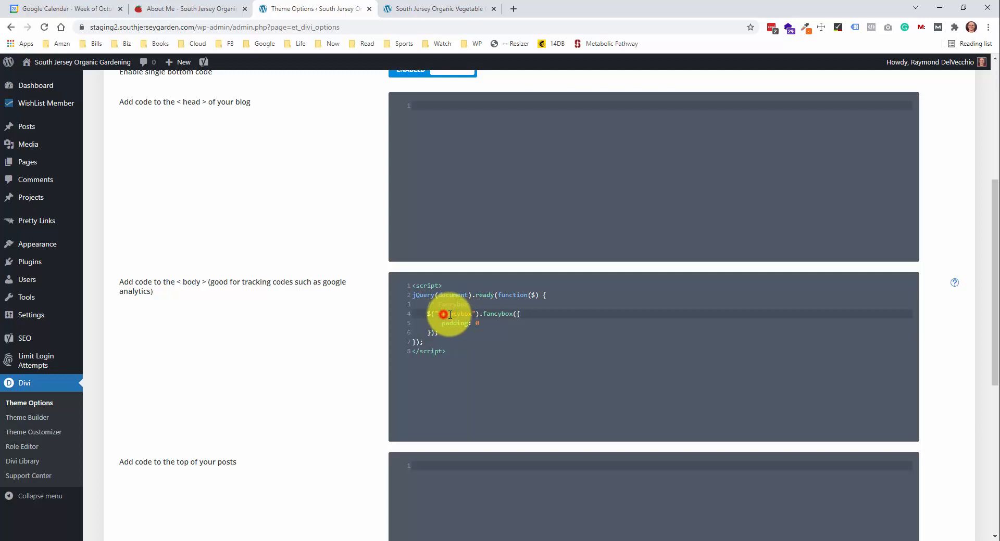
double_click(449, 314)
click(473, 313)
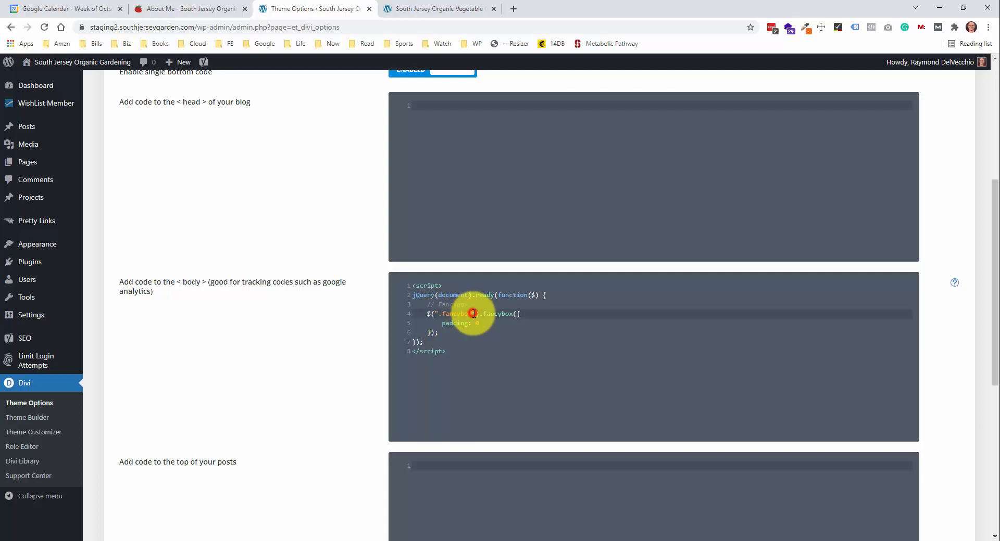
double_click(505, 313)
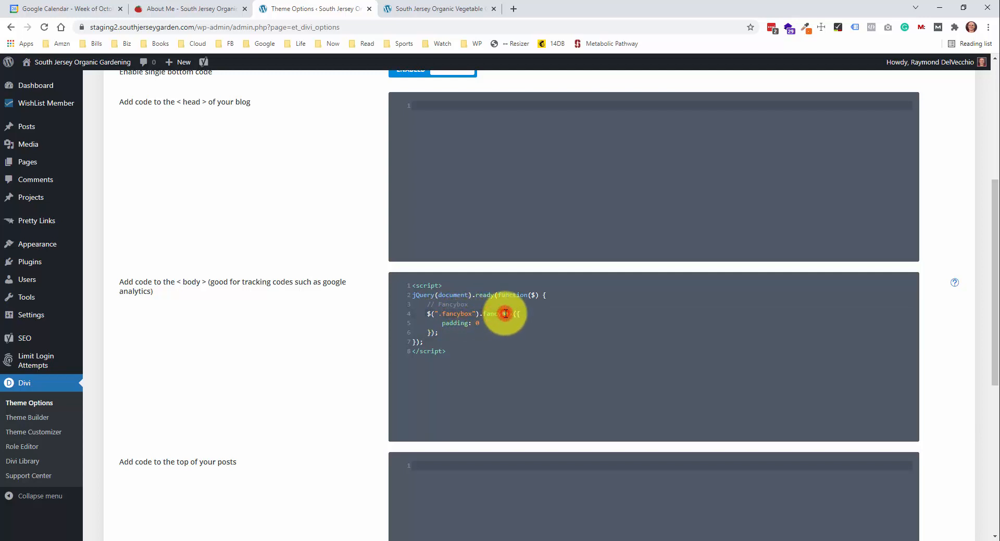
click(505, 314)
scroll(503, 315, up, 1)
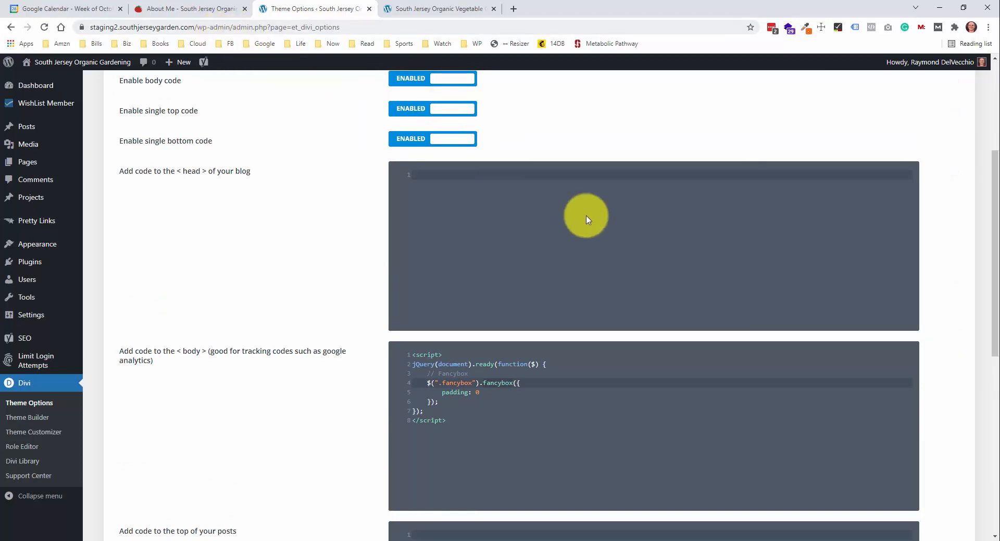
Open the live southjerseygarden.com admin in a new browser tab and view the FancyBox head code in My Theme's settings
mouse_move(259, 540)
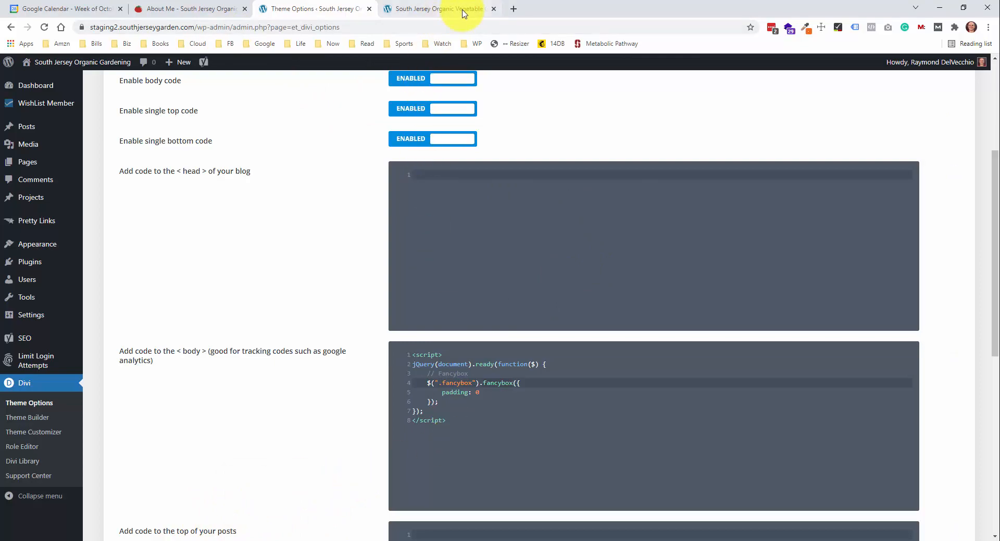
click(510, 9)
text(south)
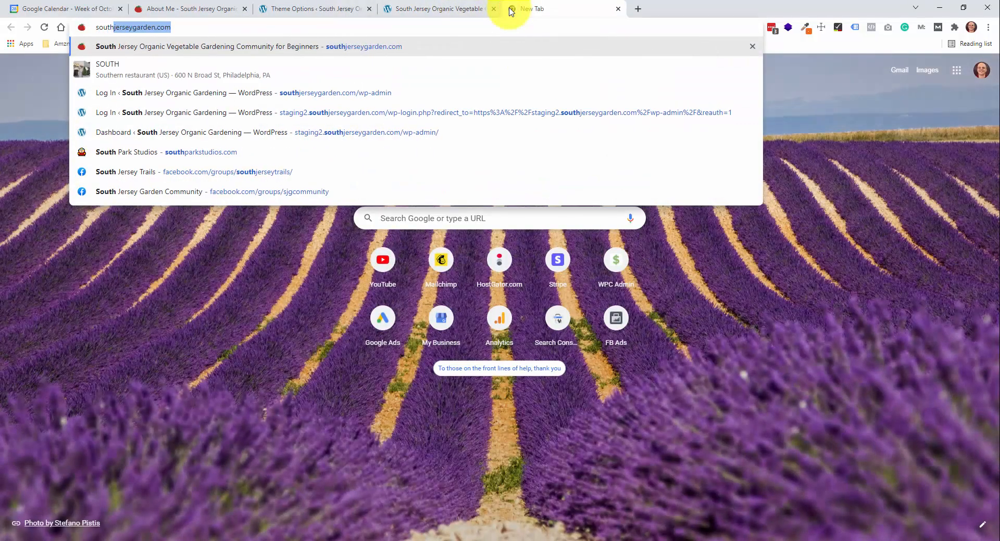
key(Return)
mouse_move(67, 263)
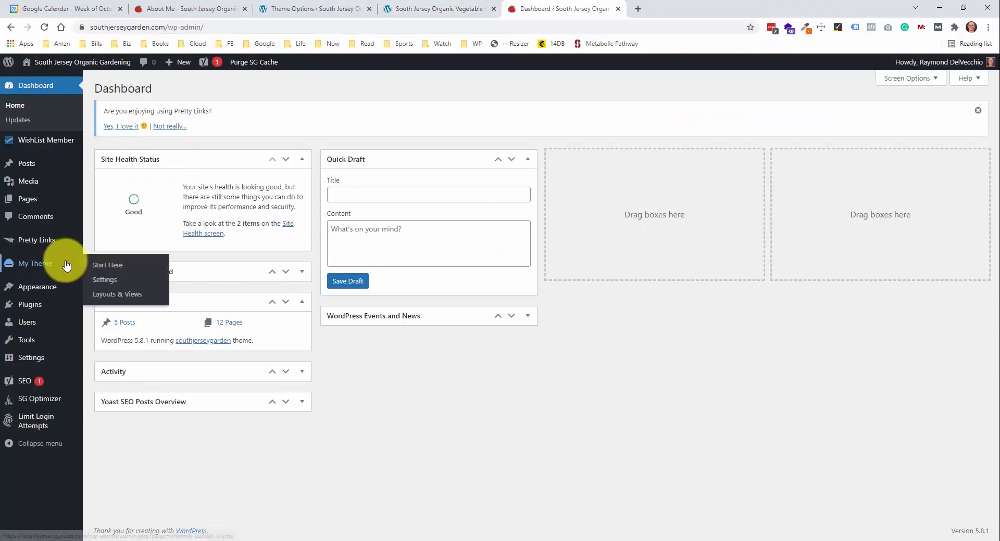
click(113, 282)
scroll(332, 247, down, 7)
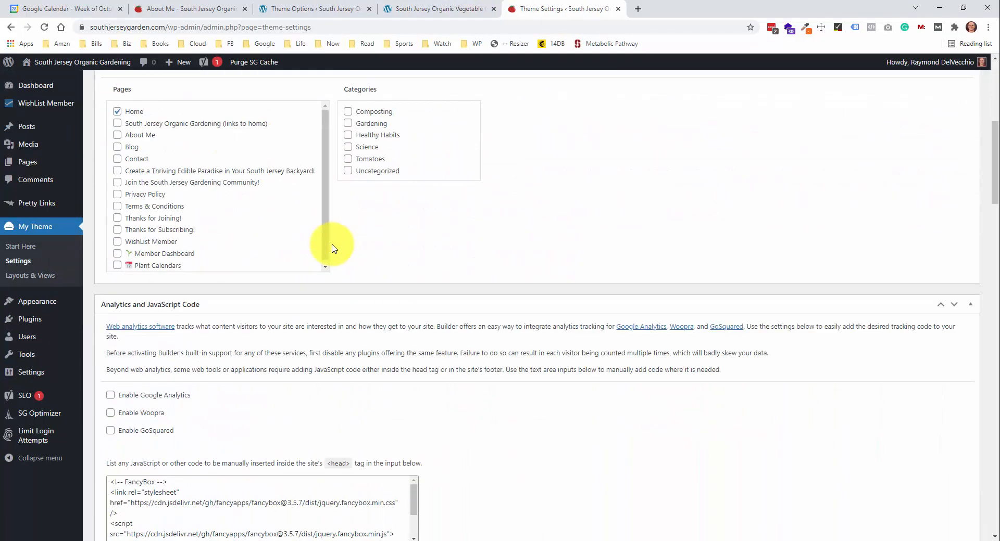
scroll(332, 247, down, 4)
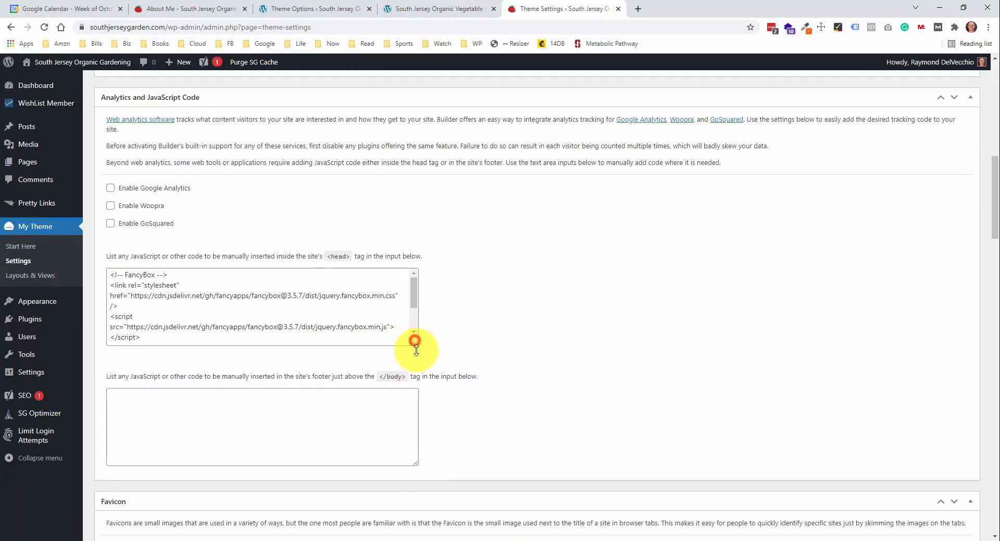
Enlarge the live site's head code box, examine its FancyBox and Typekit scripts, and close the theme settings tab
drag(416, 345, 417, 394)
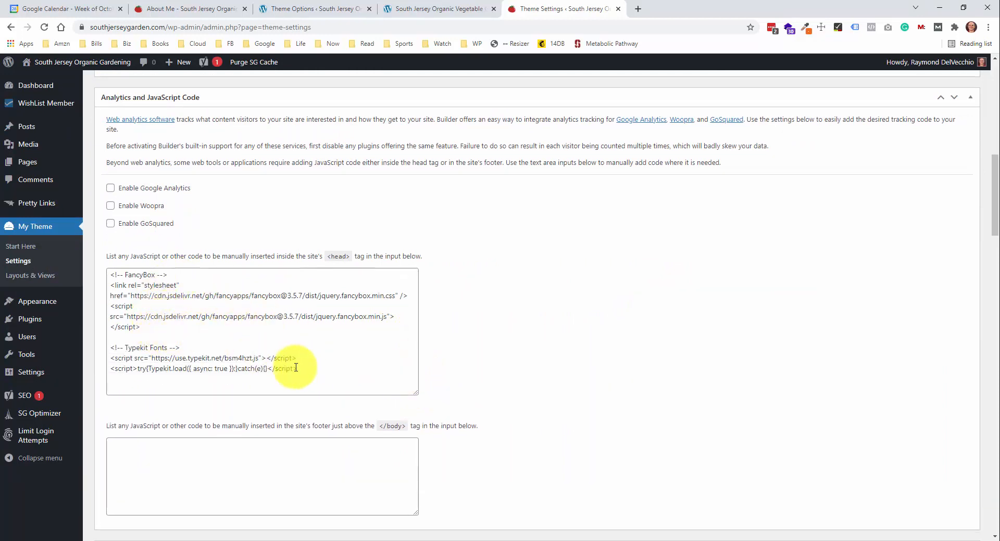
drag(326, 373, 108, 272)
click(232, 358)
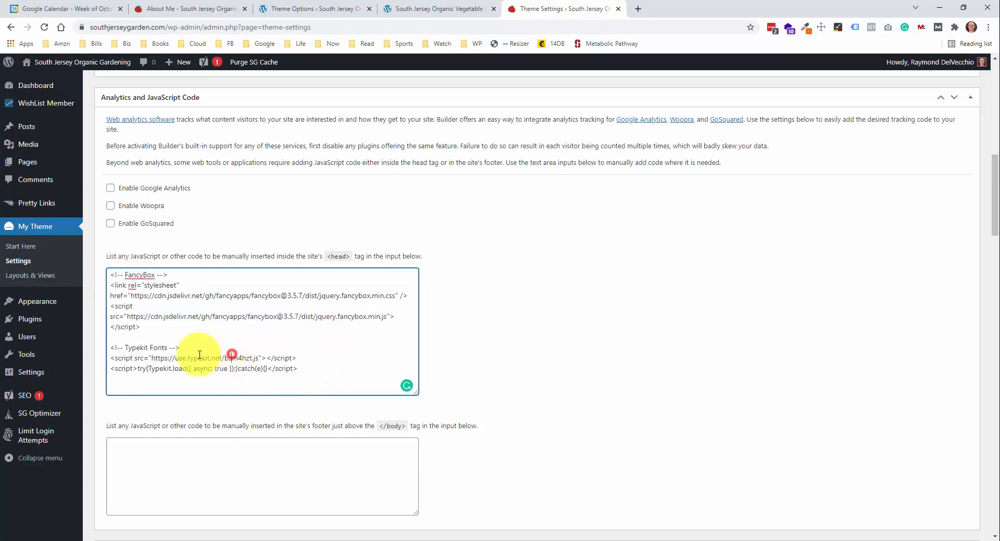
drag(307, 371, 94, 277)
click(256, 338)
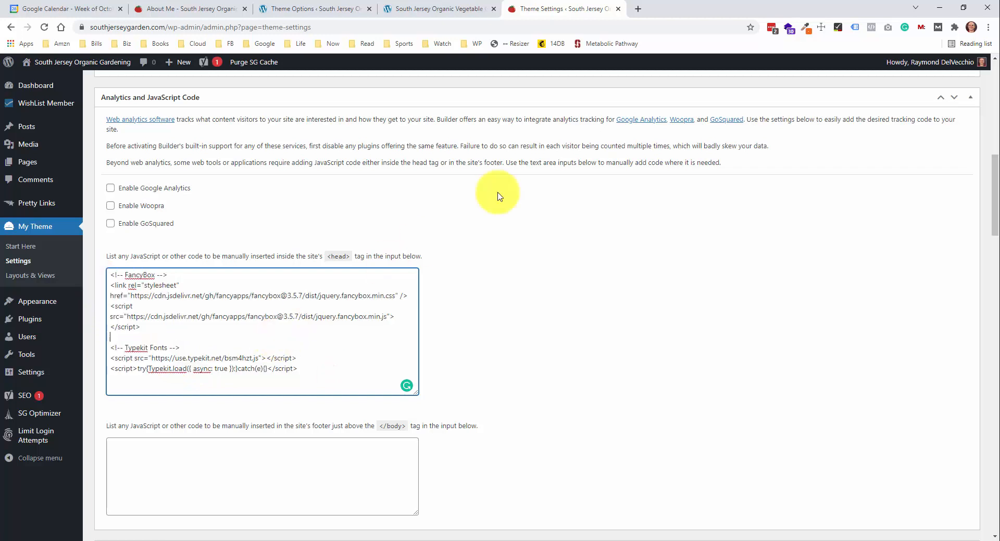
click(617, 9)
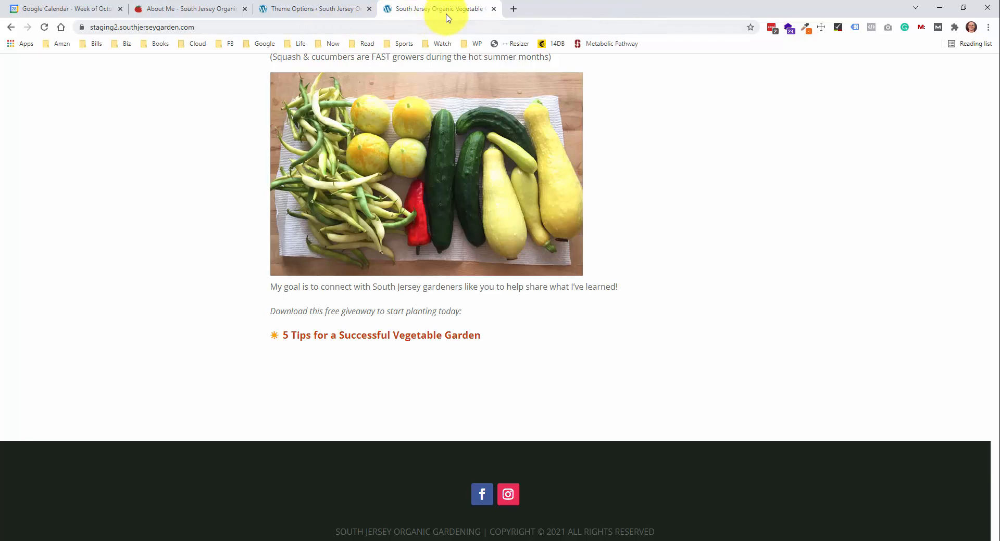
click(217, 9)
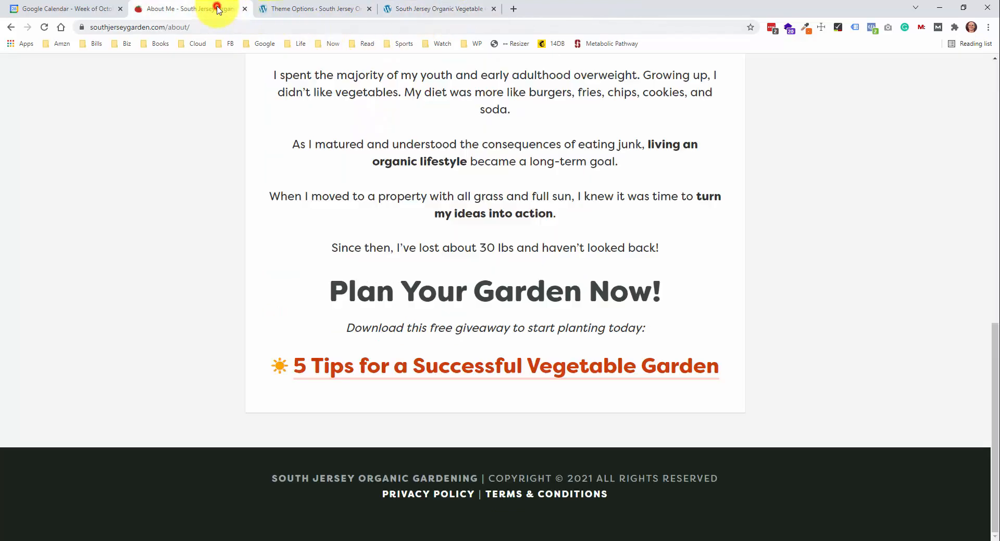
Review the FancyBox stylesheet and script lines in the head code of the staging site's Divi Theme Options and save the changes
click(300, 9)
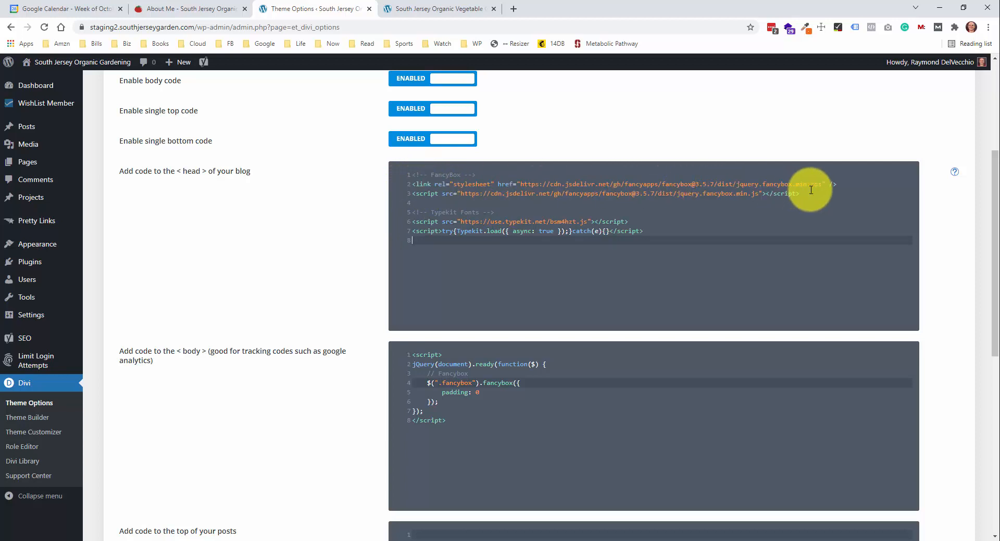
click(842, 185)
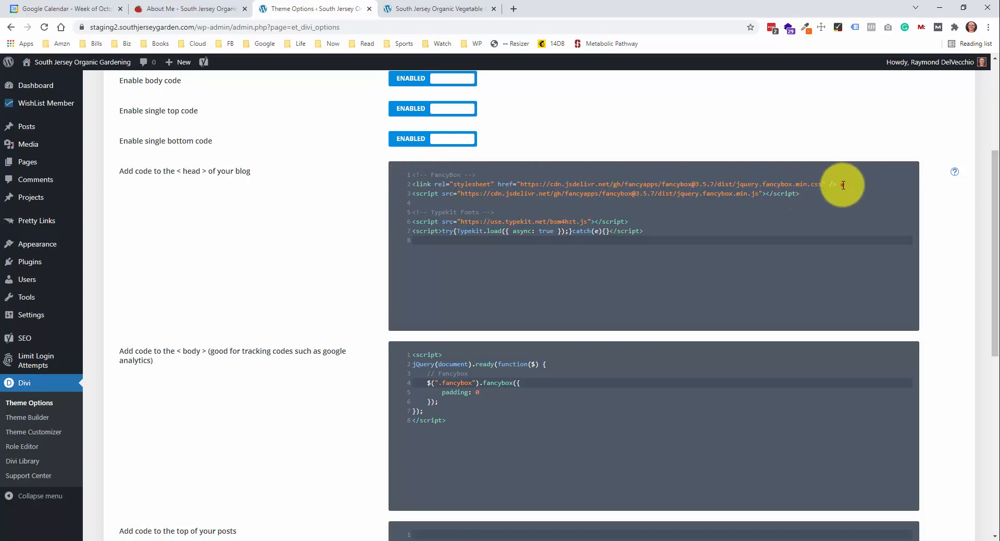
click(480, 209)
click(413, 194)
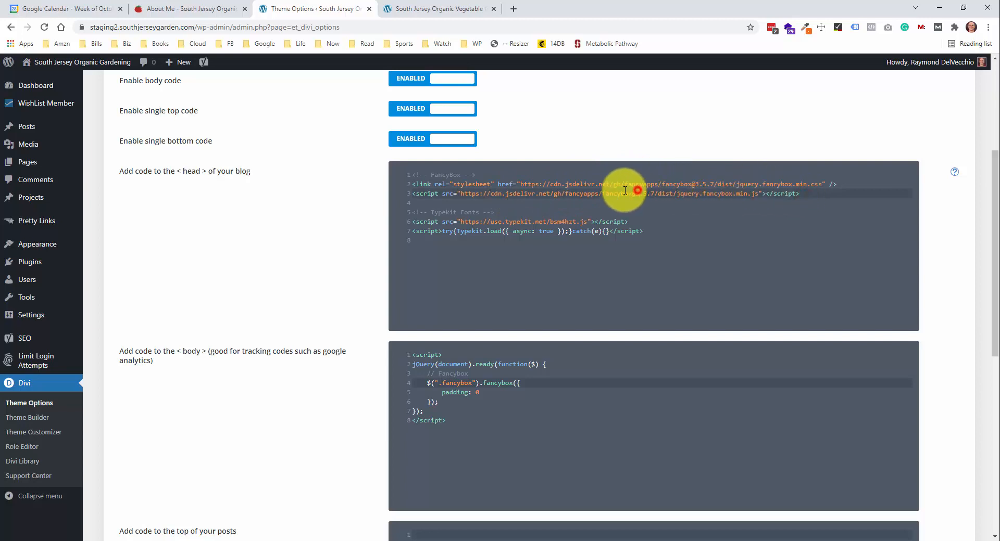
click(568, 185)
scroll(336, 357, down, 7)
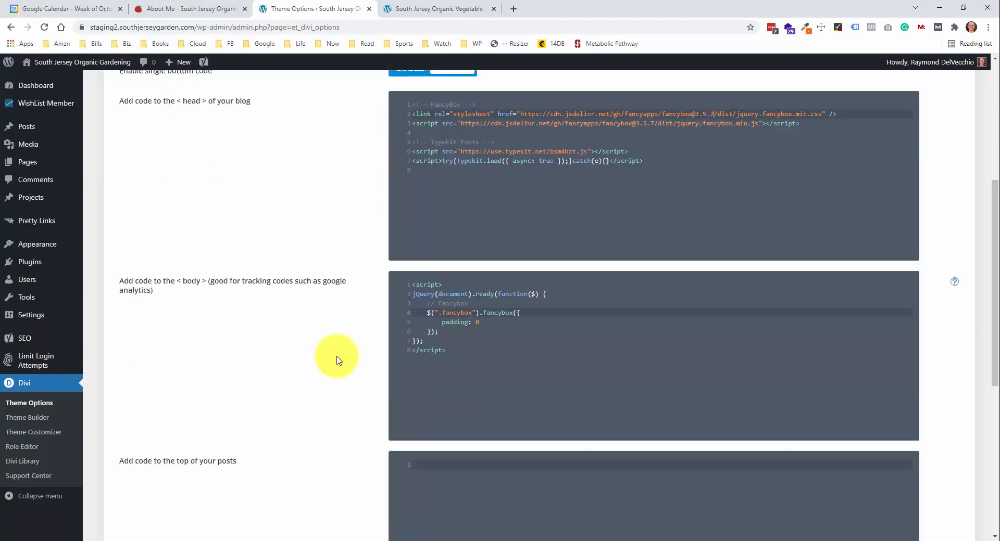
scroll(343, 357, up, 1)
scroll(354, 357, down, 3)
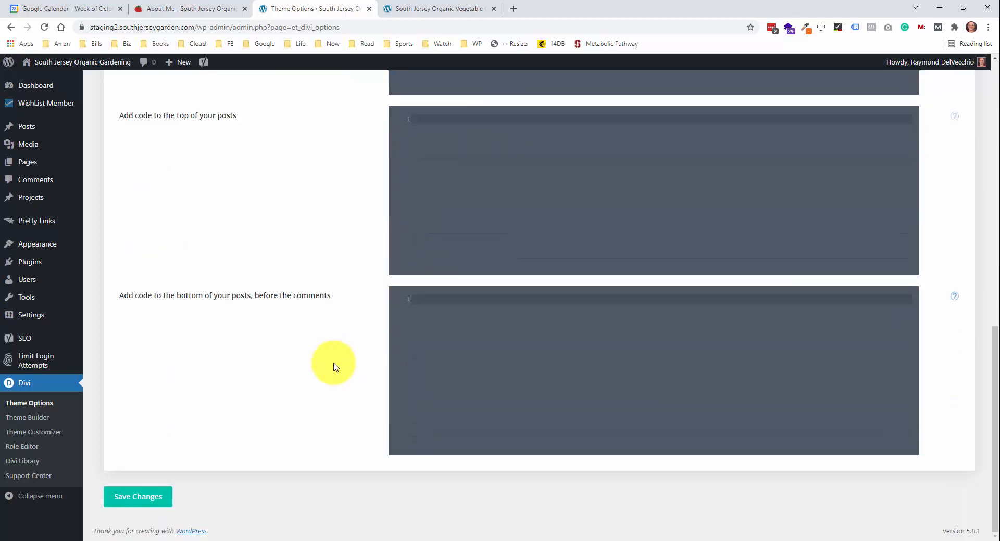
click(151, 499)
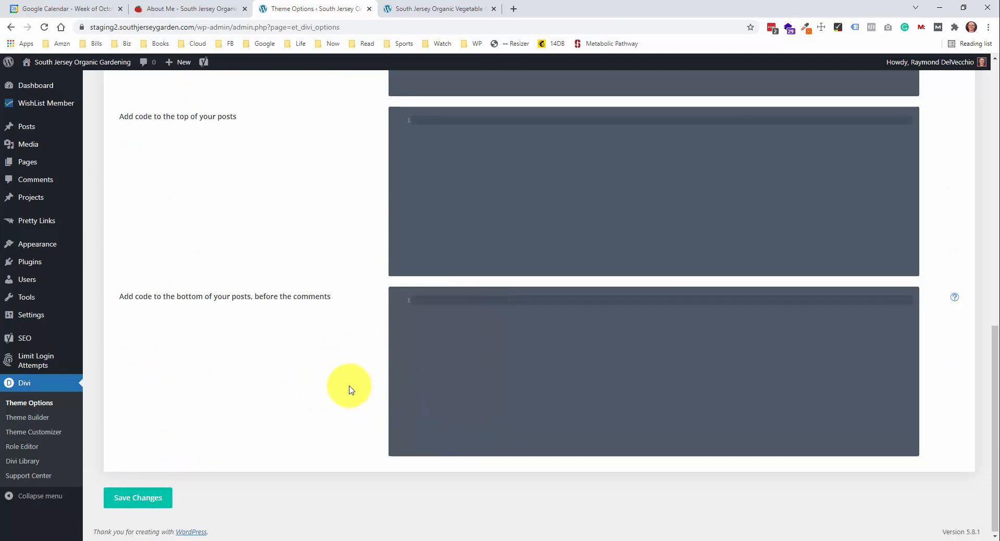
Reload the staging homepage and test the "5 Tips for a Successful Vegetable Garden" link near the page's end
scroll(348, 389, up, 9)
scroll(349, 389, up, 1)
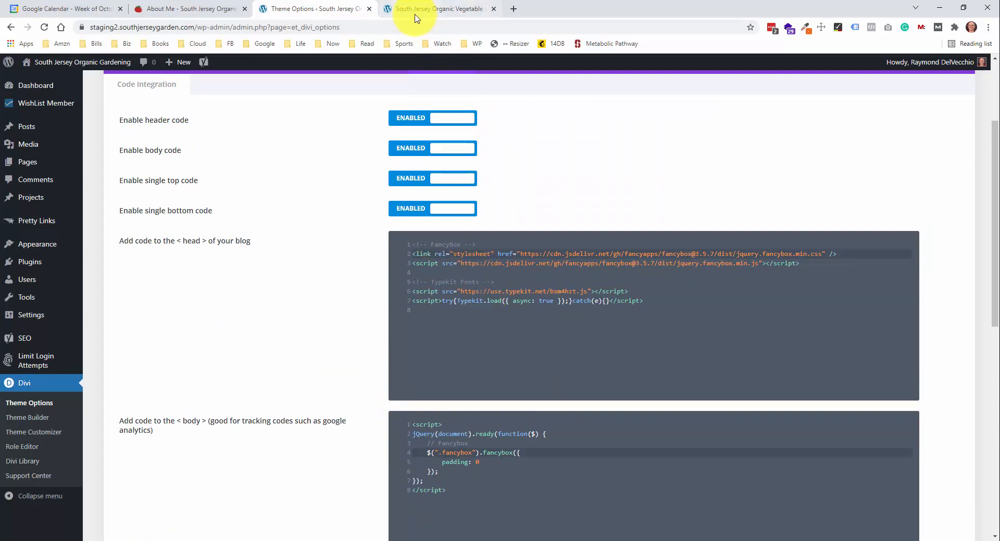
click(215, 10)
click(455, 7)
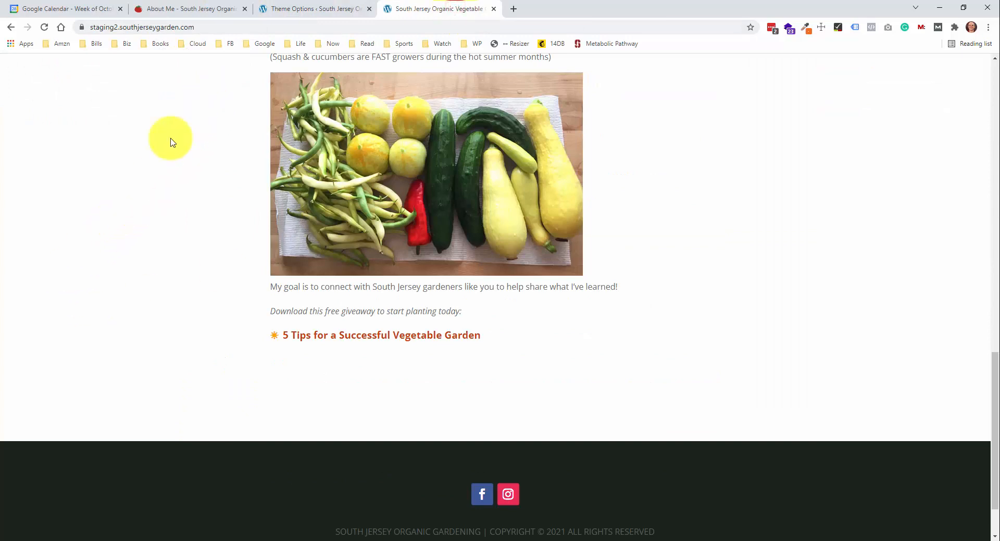
right_click(150, 156)
click(189, 191)
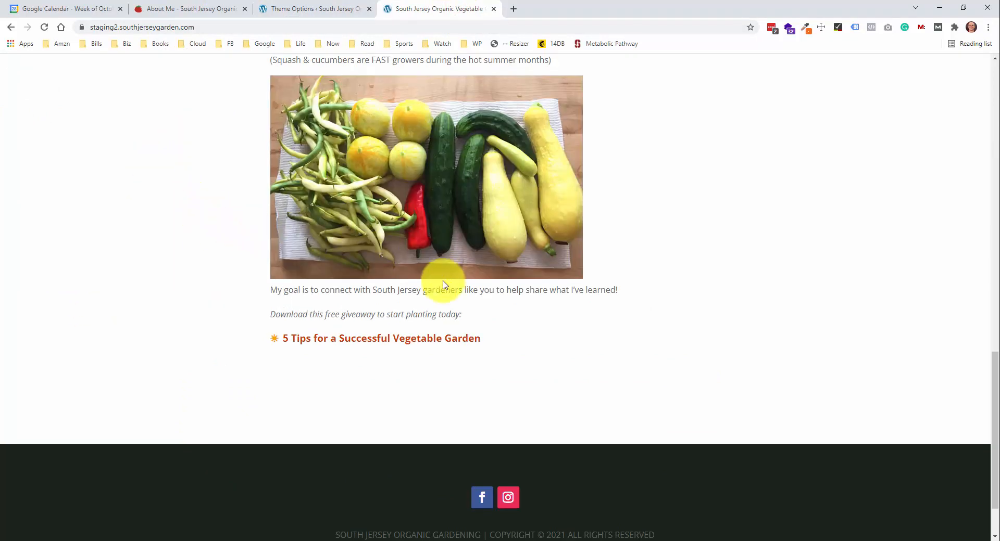
click(425, 342)
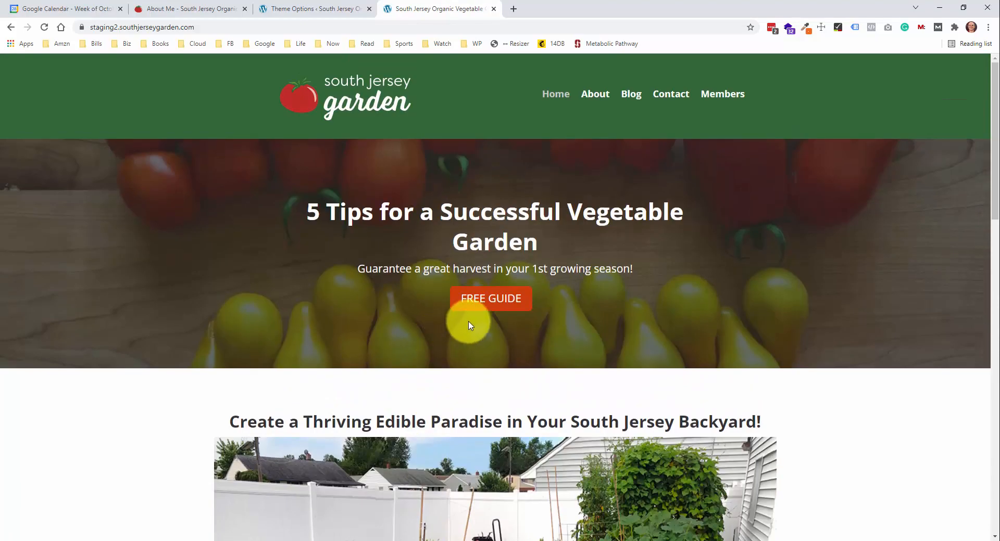
scroll(470, 324, down, 9)
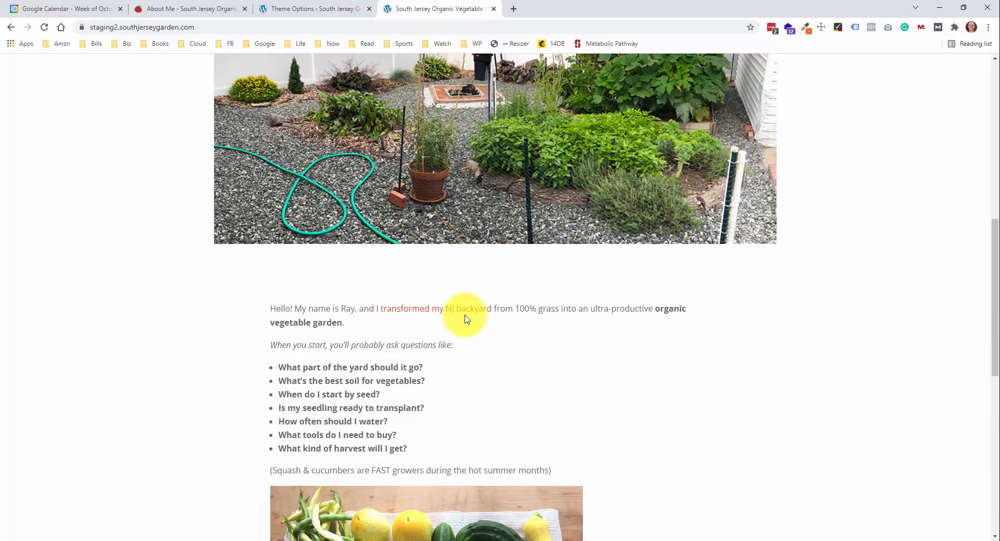
scroll(465, 319, down, 1)
scroll(470, 315, down, 6)
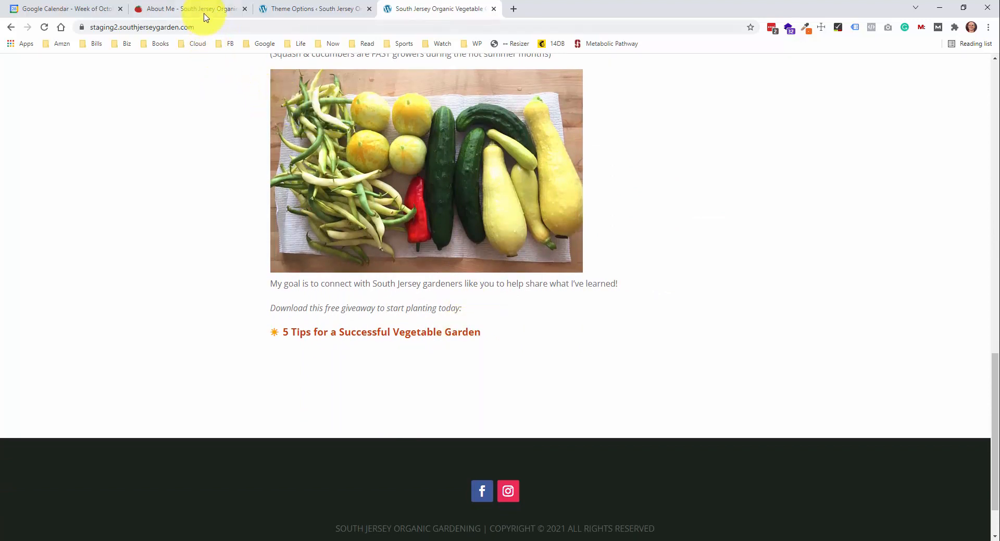
Insert .addClass('et_smooth_scroll_disabled') between the .fancybox selector and the fancybox call in the staging site's Divi body code
click(312, 9)
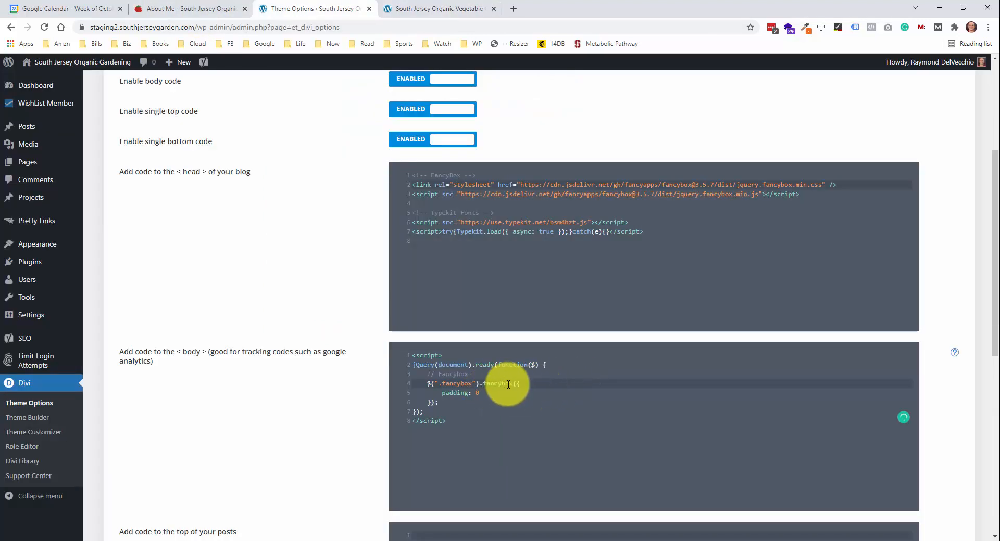
drag(426, 386, 471, 387)
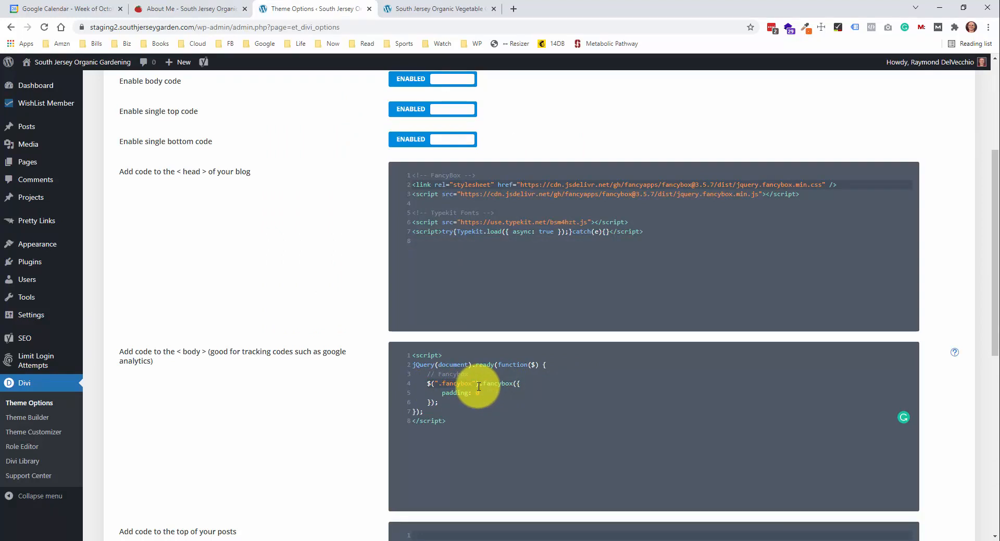
click(435, 391)
click(430, 386)
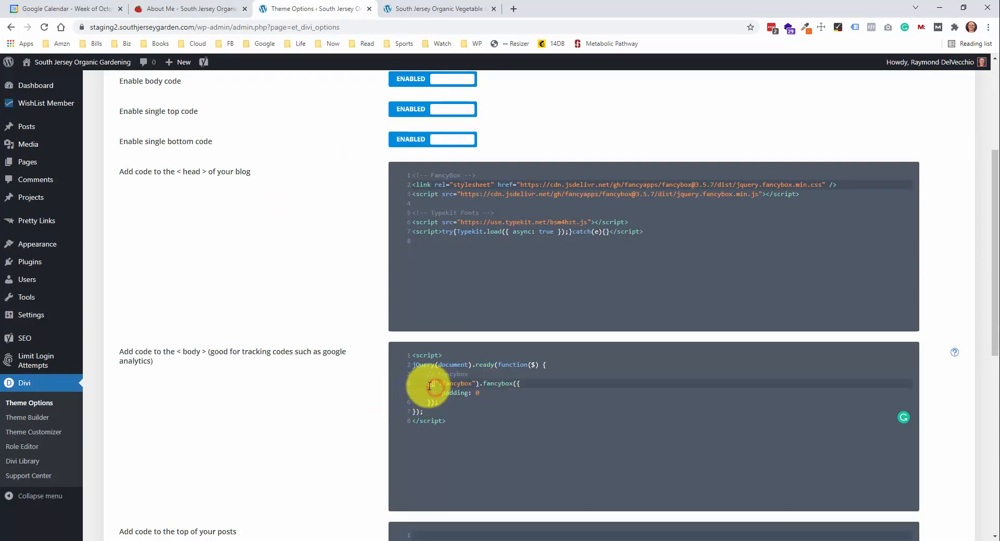
drag(428, 386, 475, 386)
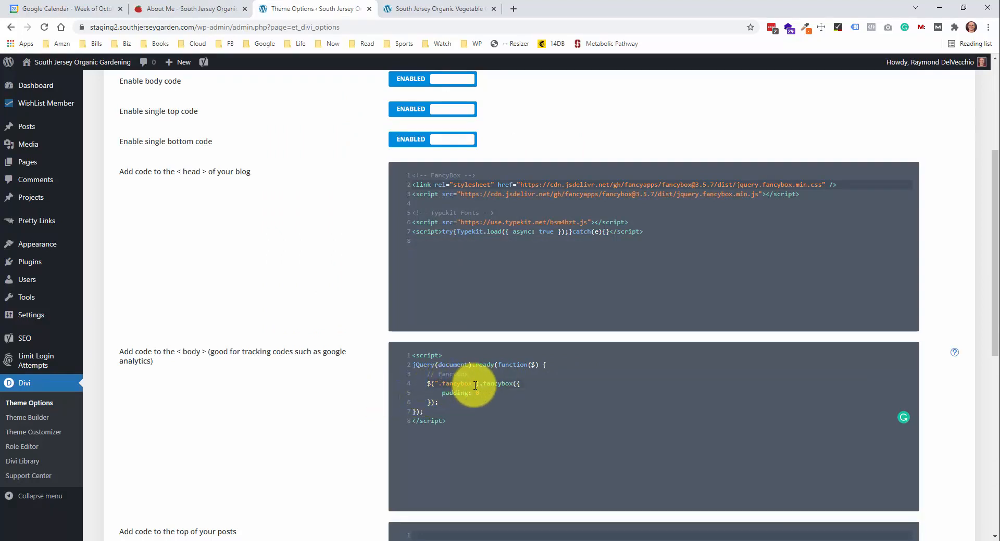
click(478, 384)
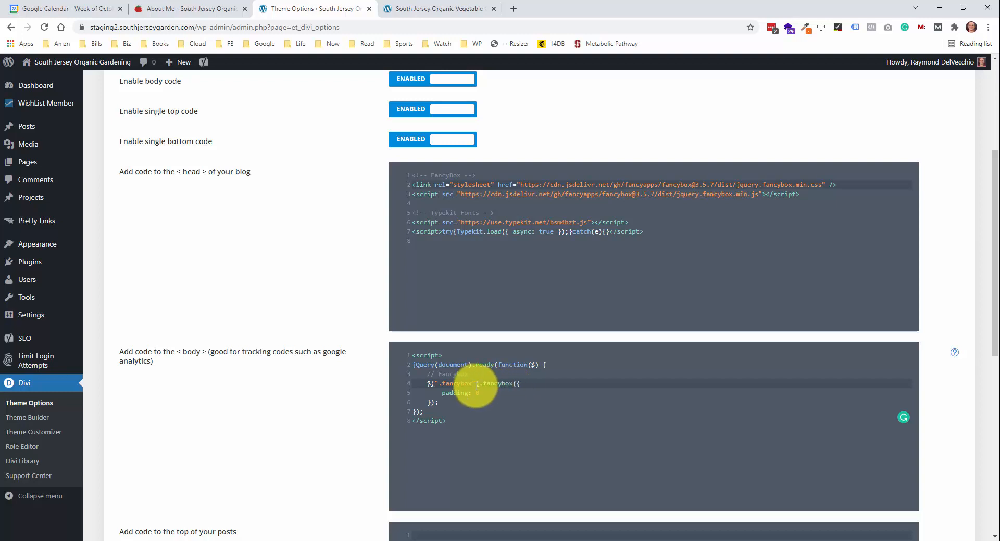
text(.addClass('et_smooth_scroll_disabled'))
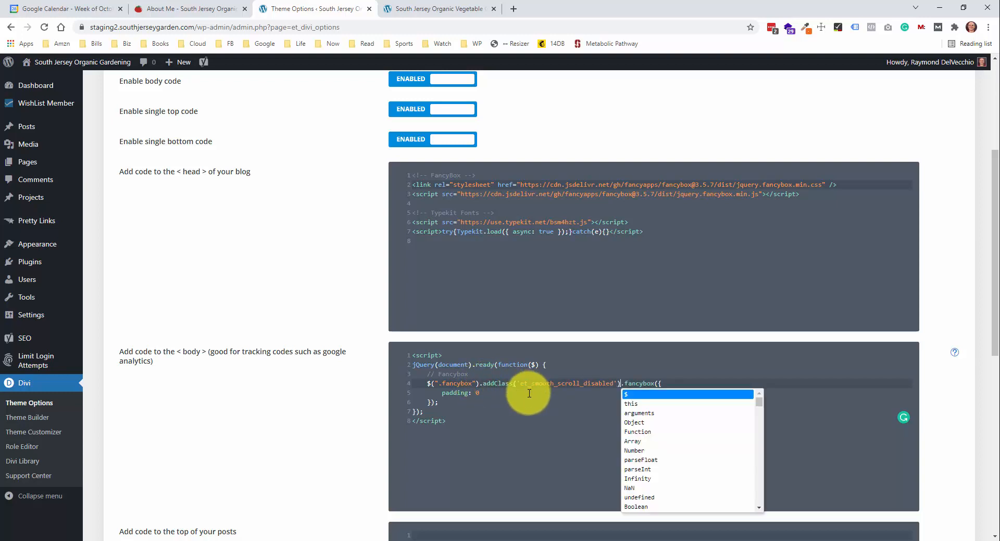
Examine the addClass method, the et_smooth_scroll_disabled class name and the fancybox call on line 4 of the body script
click(490, 387)
drag(484, 385, 506, 383)
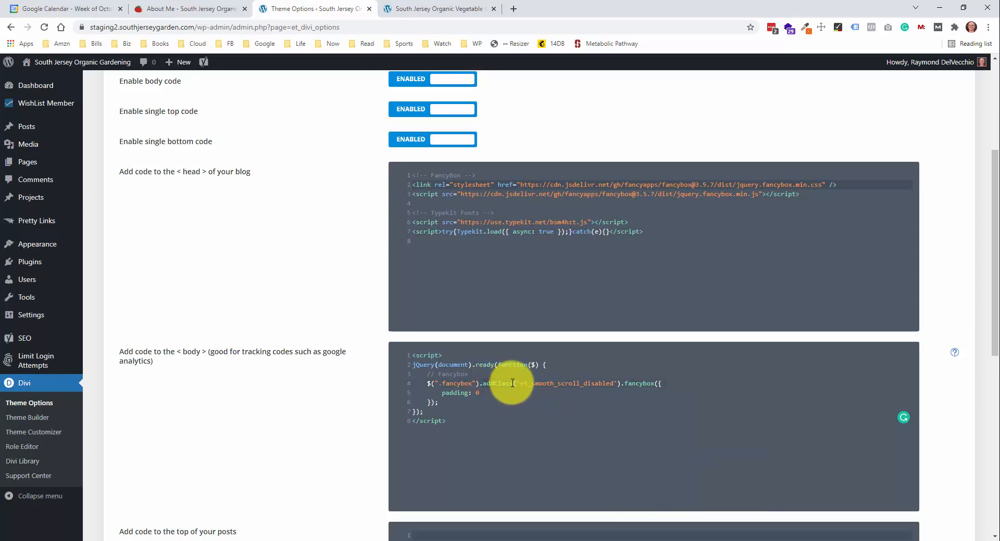
click(512, 383)
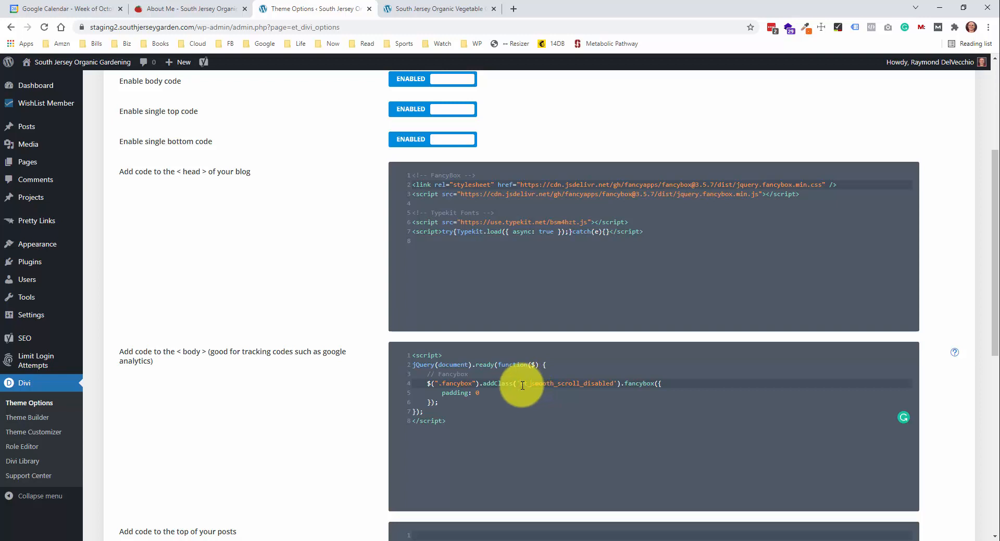
drag(522, 385, 612, 386)
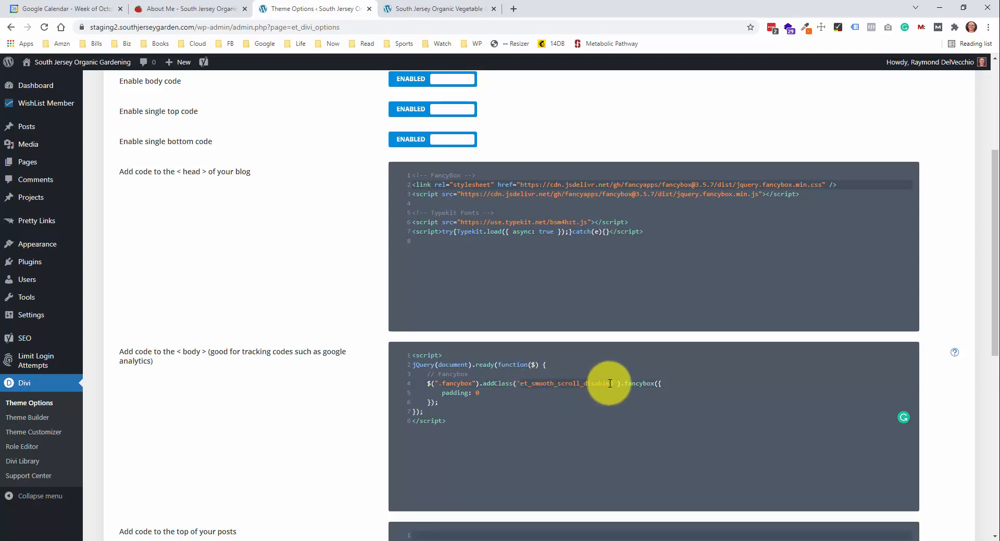
click(609, 383)
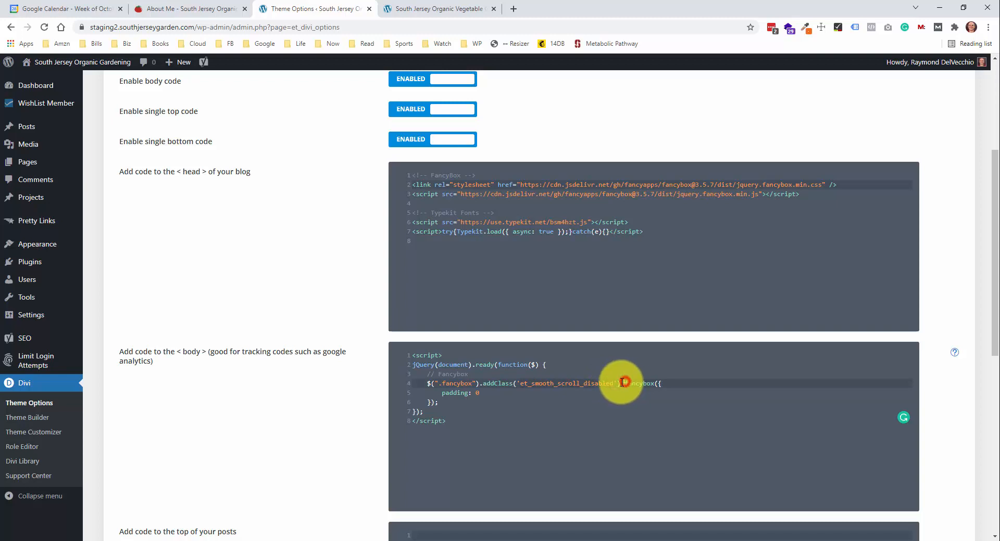
drag(625, 383, 649, 382)
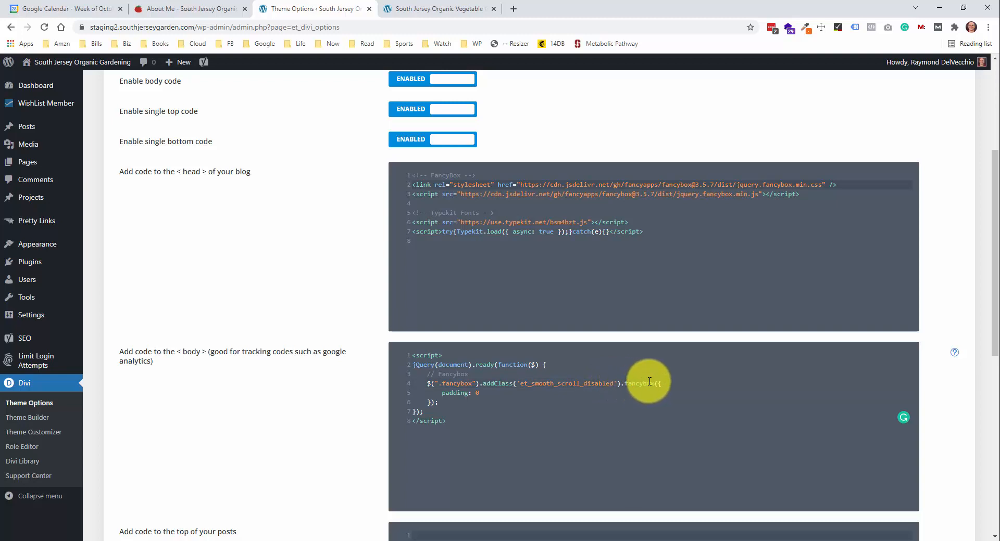
click(654, 384)
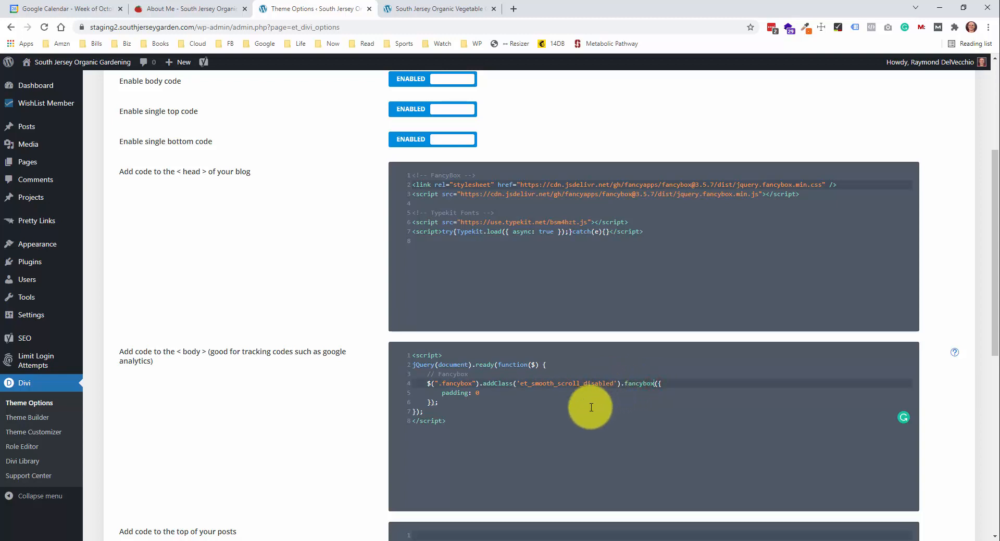
Save the updated body code in the Divi theme options
scroll(587, 408, down, 4)
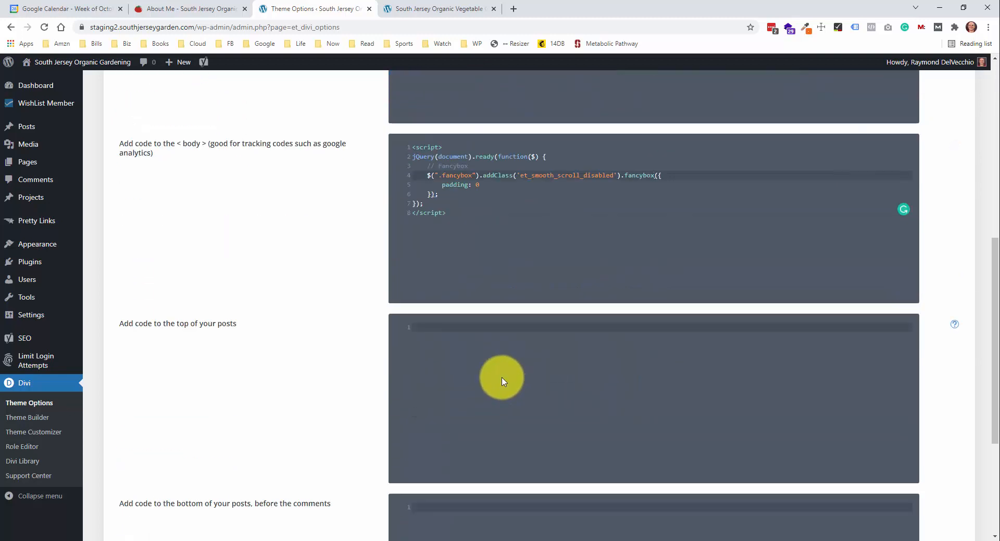
scroll(385, 428, down, 4)
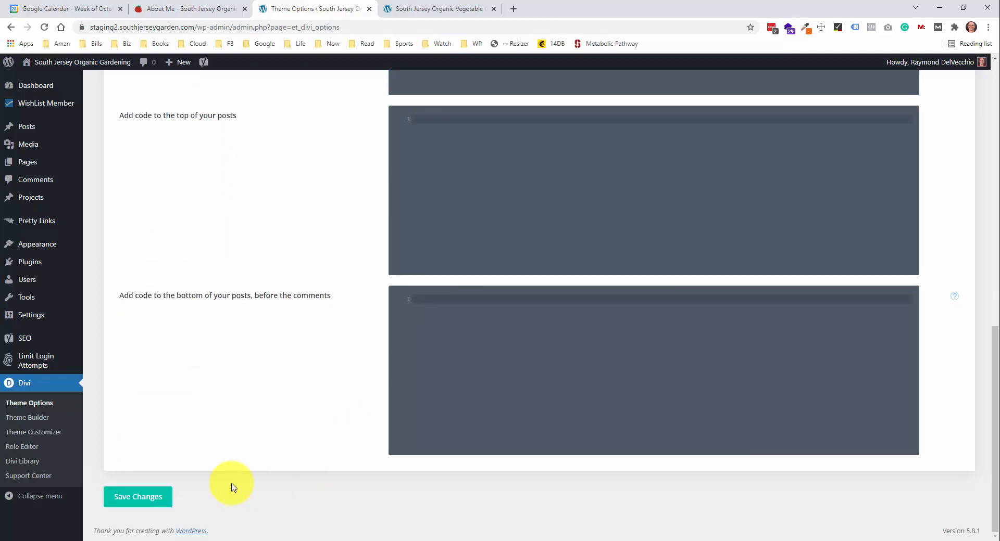
click(151, 492)
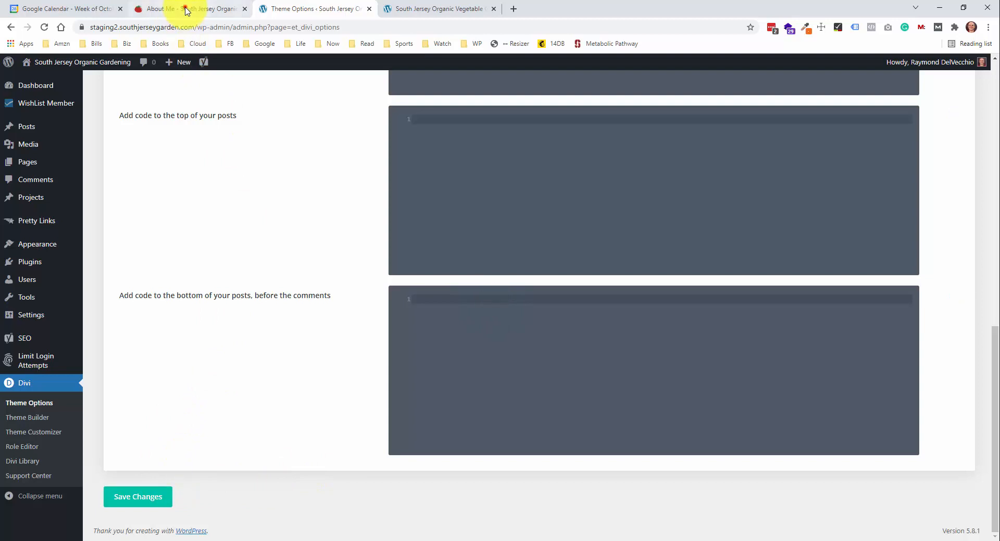
Reload the staging homepage and retest the "5 Tips for a Successful Vegetable Garden" link with the saved body script
click(185, 9)
click(411, 15)
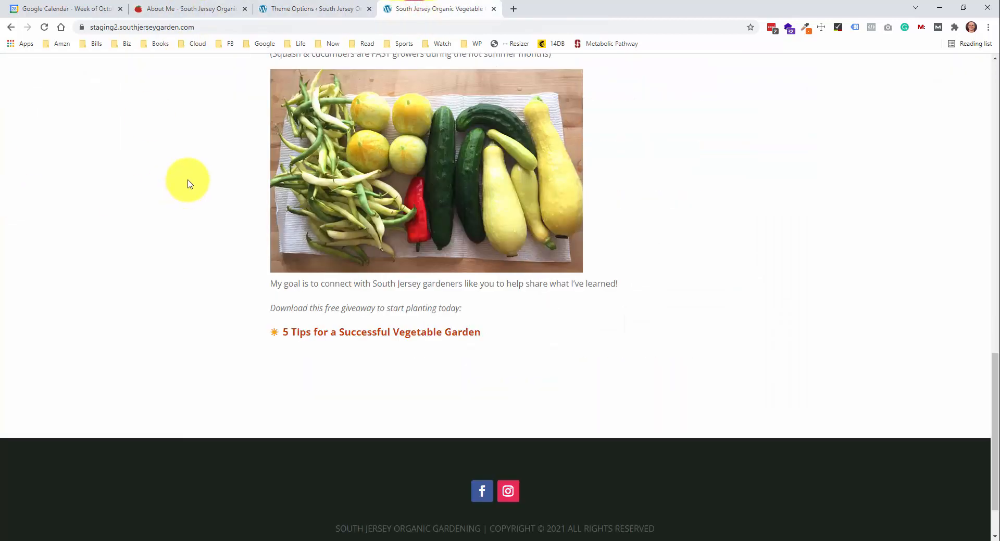
right_click(189, 172)
click(212, 204)
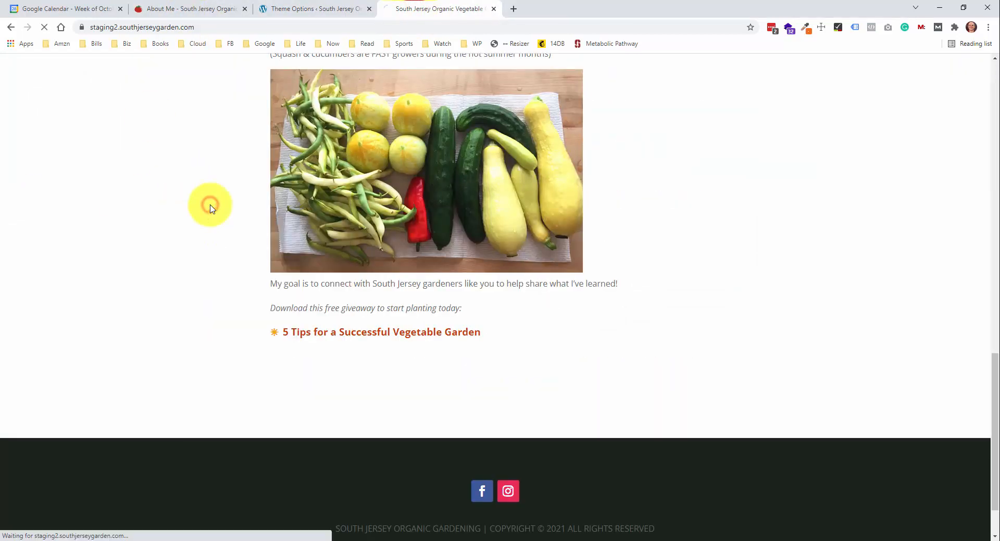
click(304, 335)
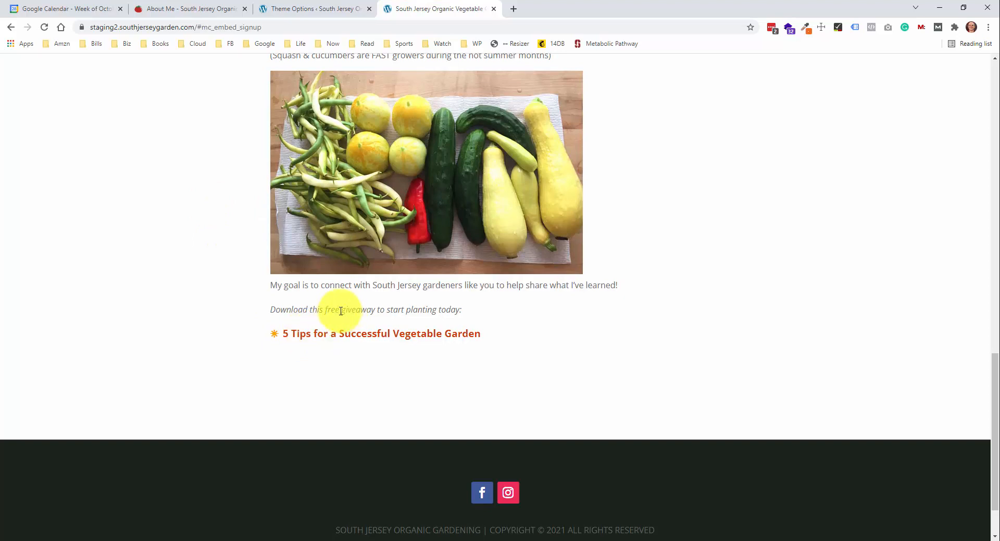
Test the "5 Tips for a Successful Vegetable Garden" link on the staging homepage once more
scroll(234, 306, up, 2)
scroll(228, 305, down, 2)
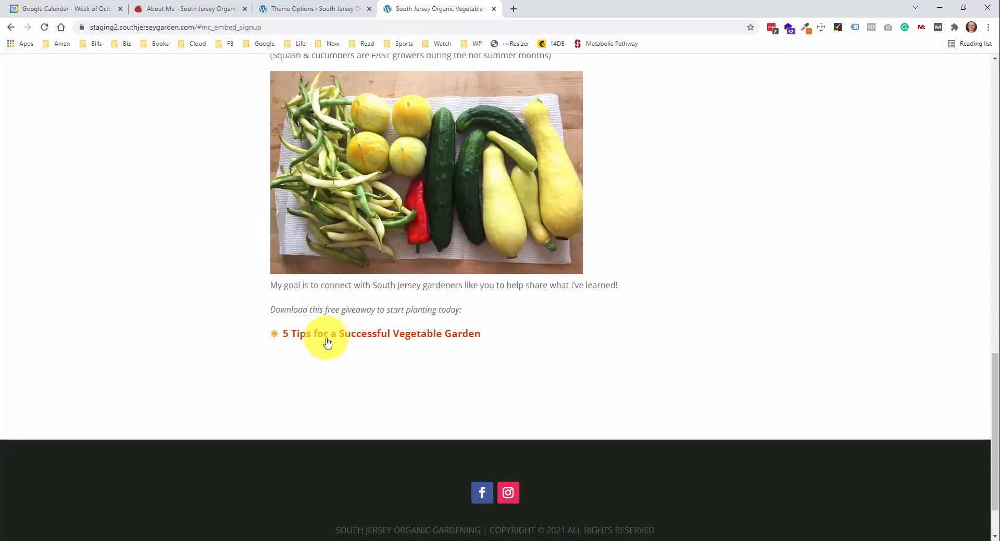
click(349, 334)
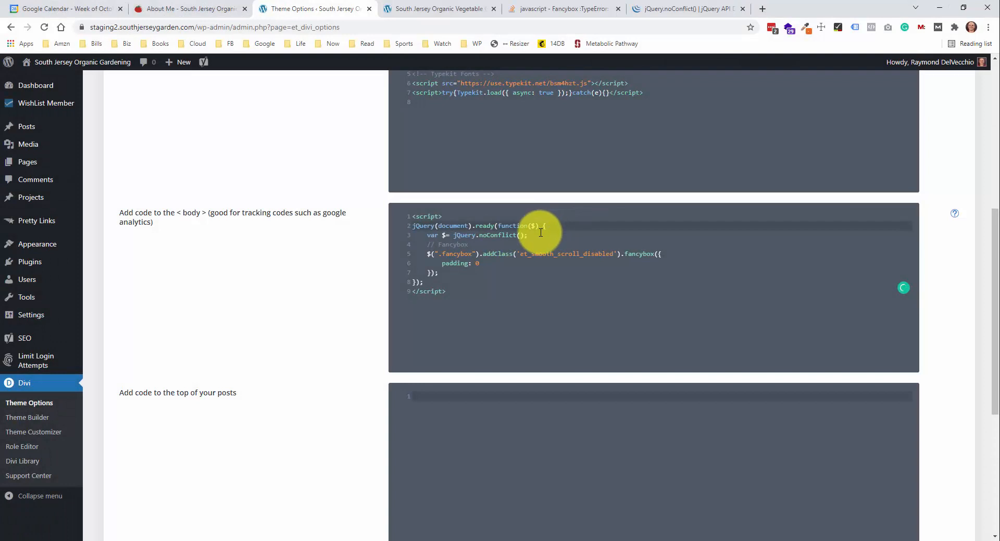
Compare the Stack Overflow FancyBox TypeError question with the $ references on lines 2, 3 and 5 of the Divi body script
click(551, 14)
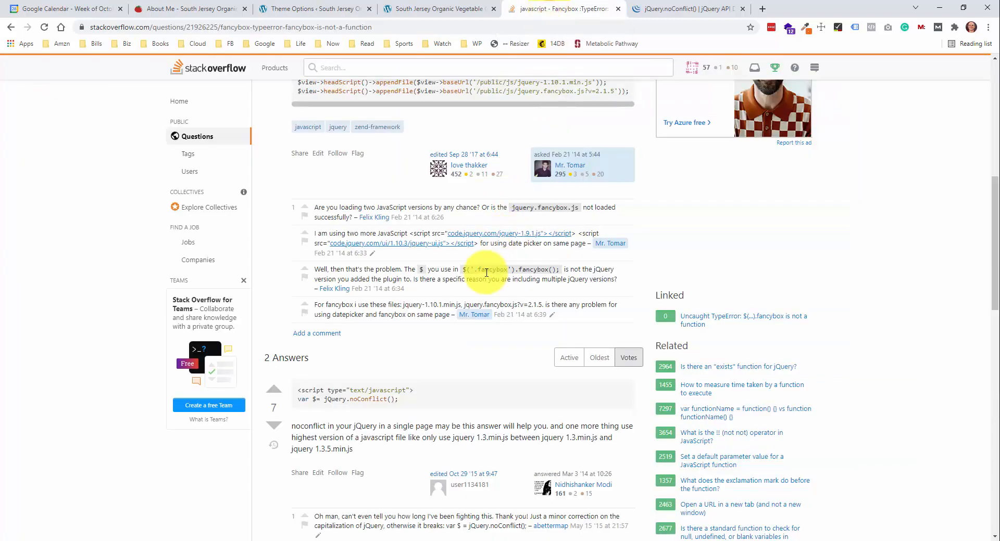
scroll(486, 272, up, 5)
scroll(487, 272, up, 2)
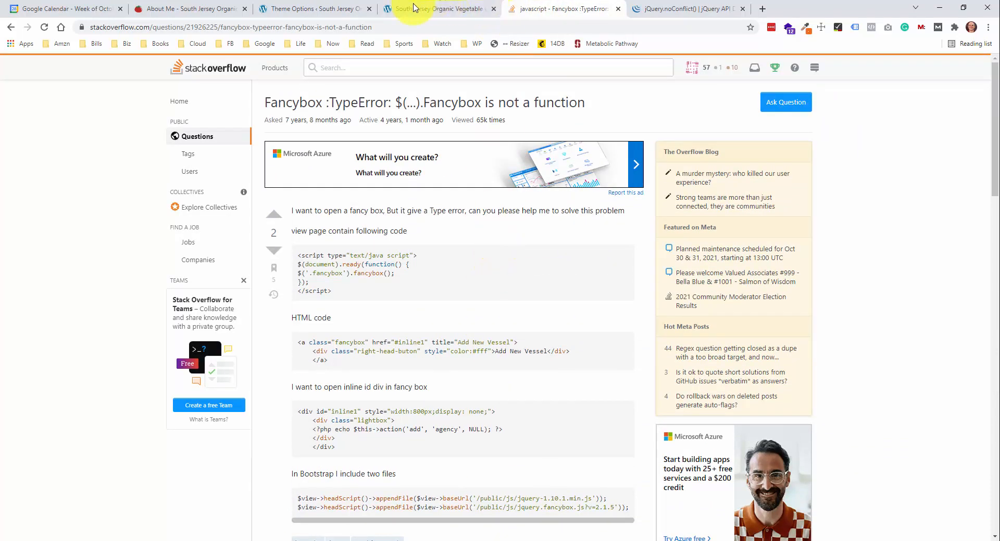
click(339, 11)
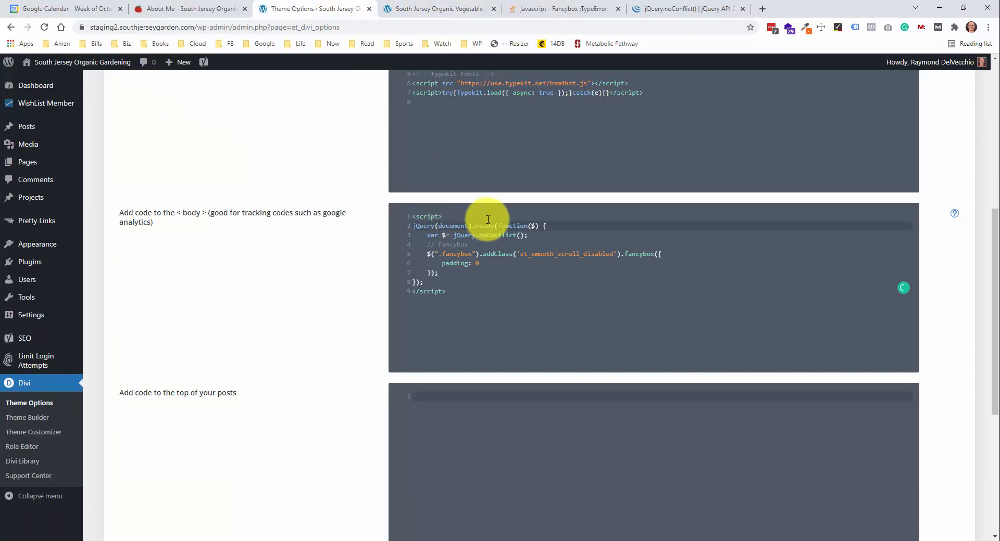
double_click(533, 226)
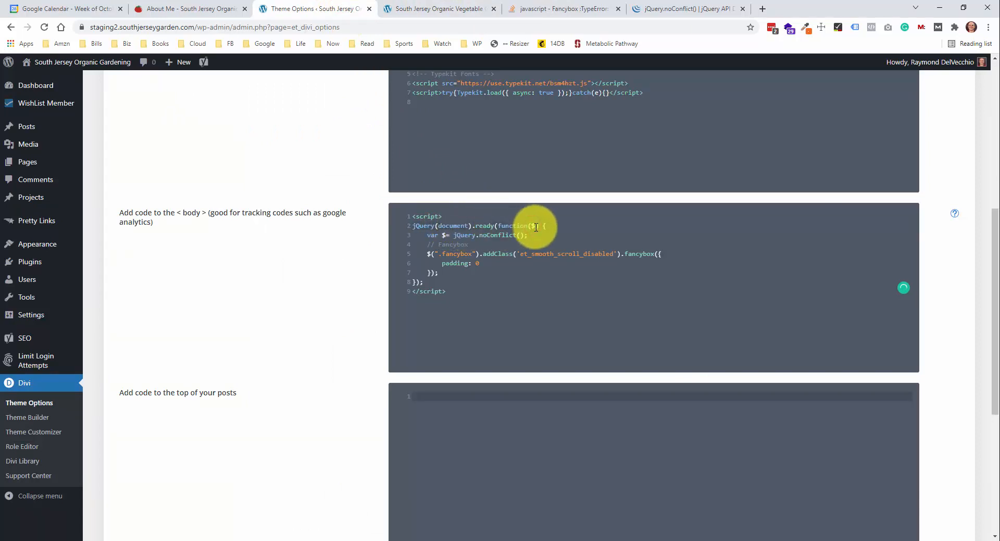
click(535, 227)
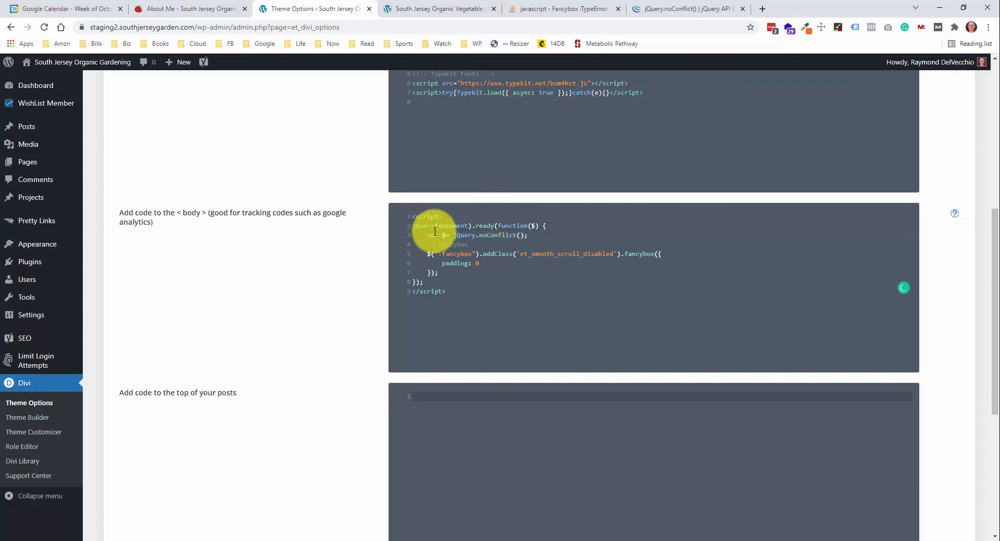
click(432, 255)
double_click(429, 255)
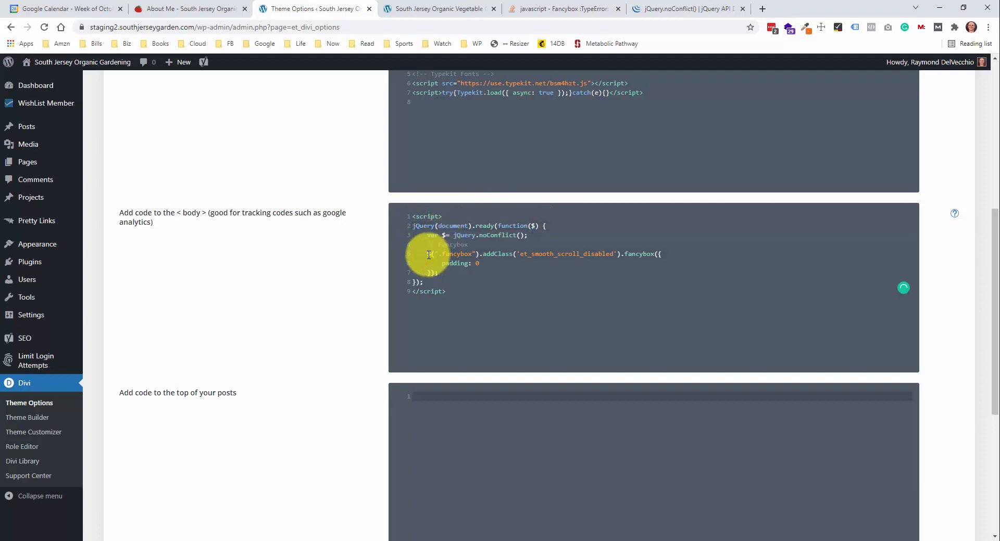
click(454, 236)
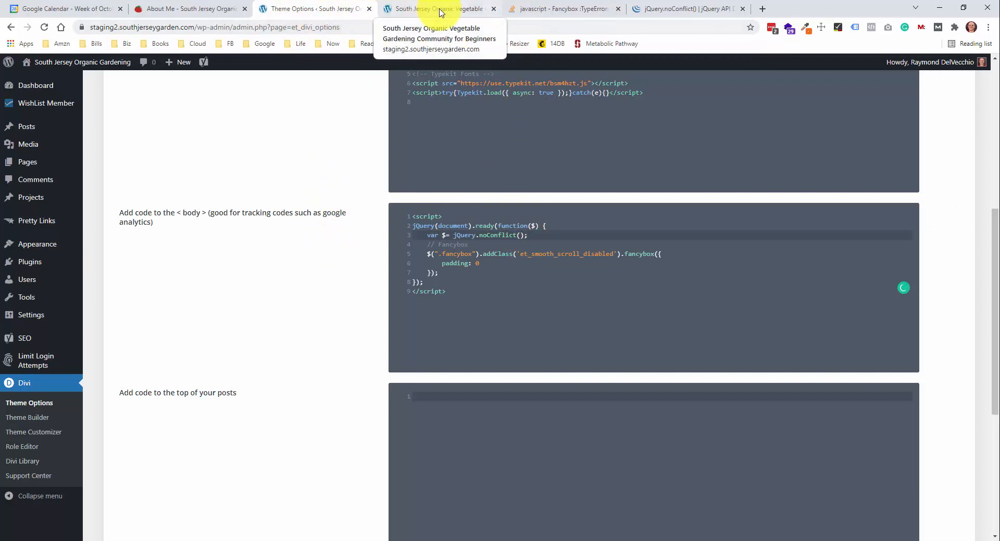
Examine the Stack Overflow answer using var $= jQuery.noConflict(); and check it against line 3 of the Divi body script
click(537, 11)
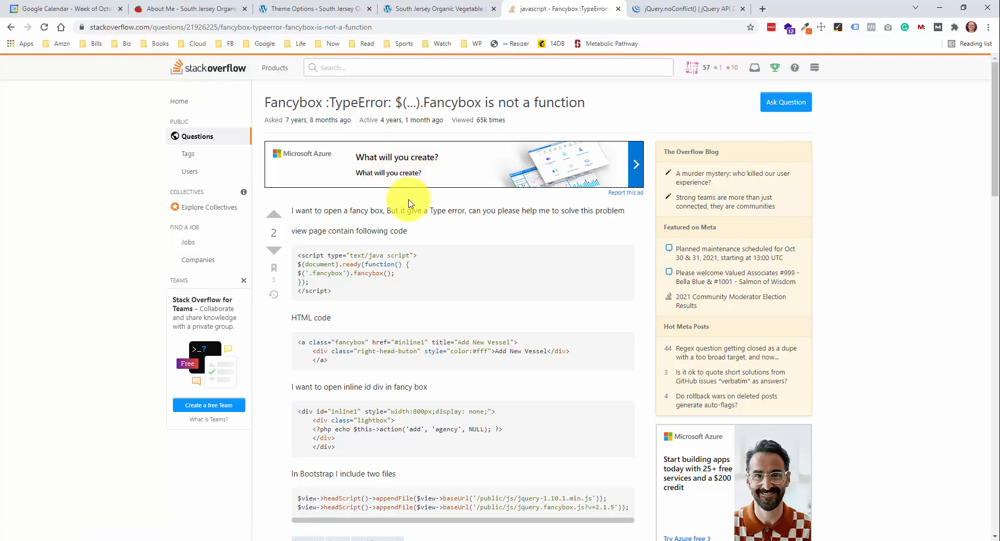
scroll(411, 198, down, 8)
scroll(450, 176, down, 3)
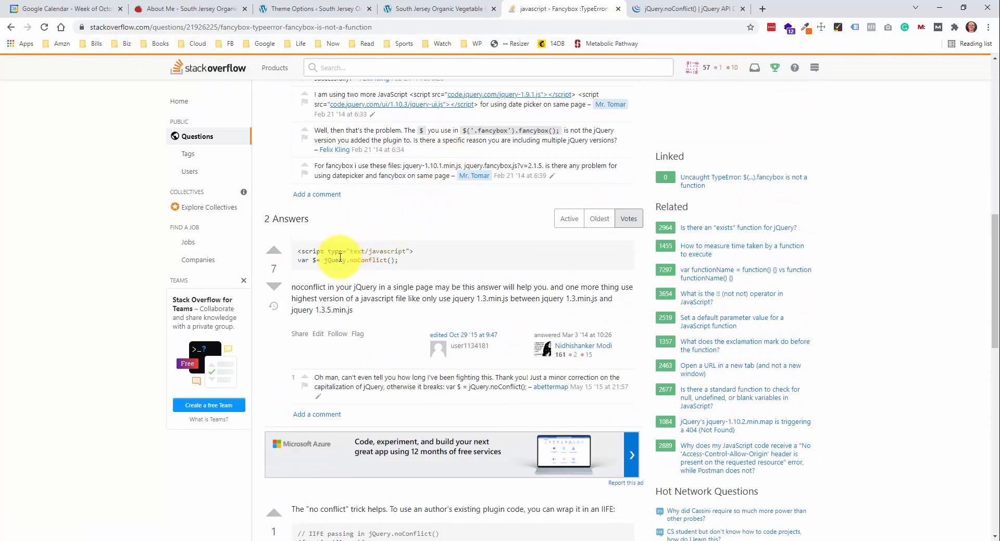
drag(399, 259, 304, 268)
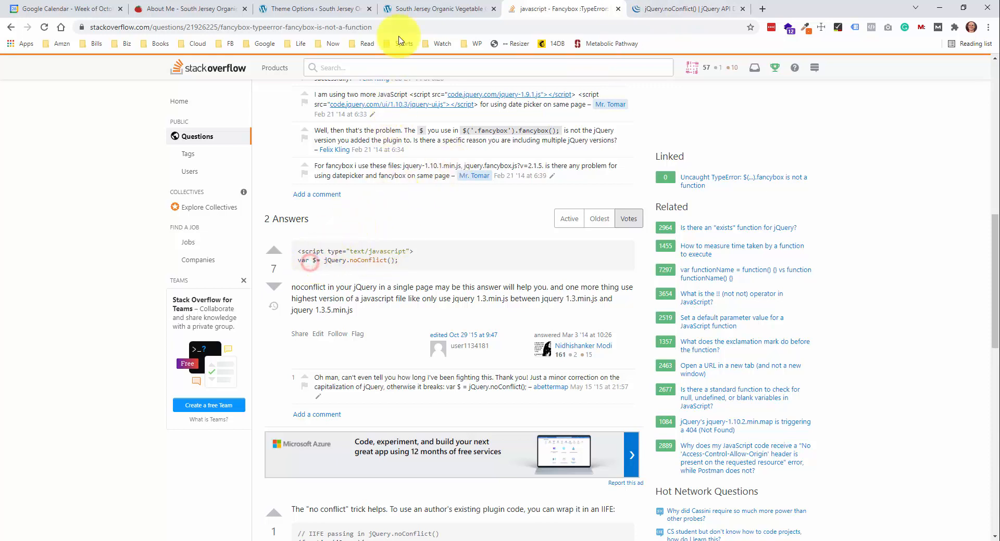
click(307, 10)
click(536, 230)
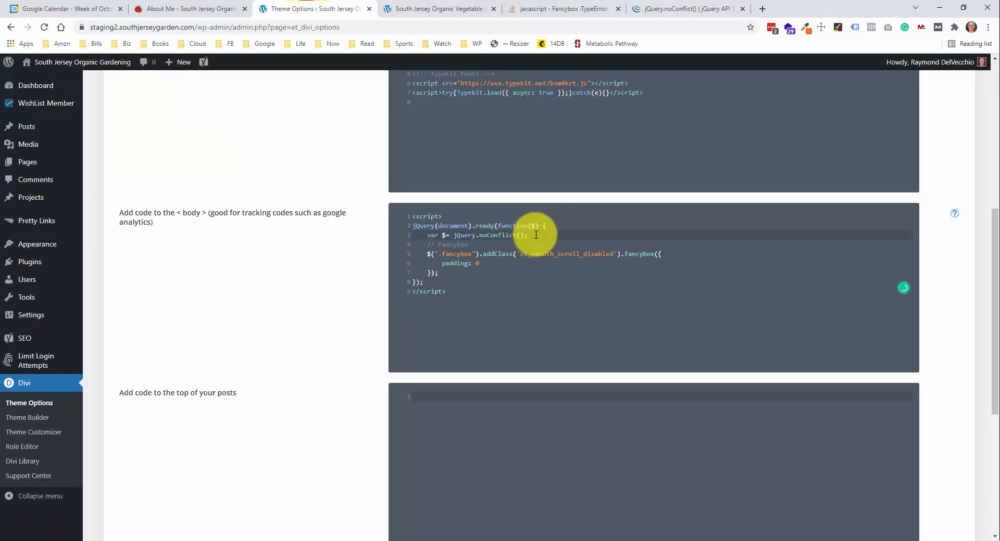
click(272, 297)
scroll(216, 352, down, 5)
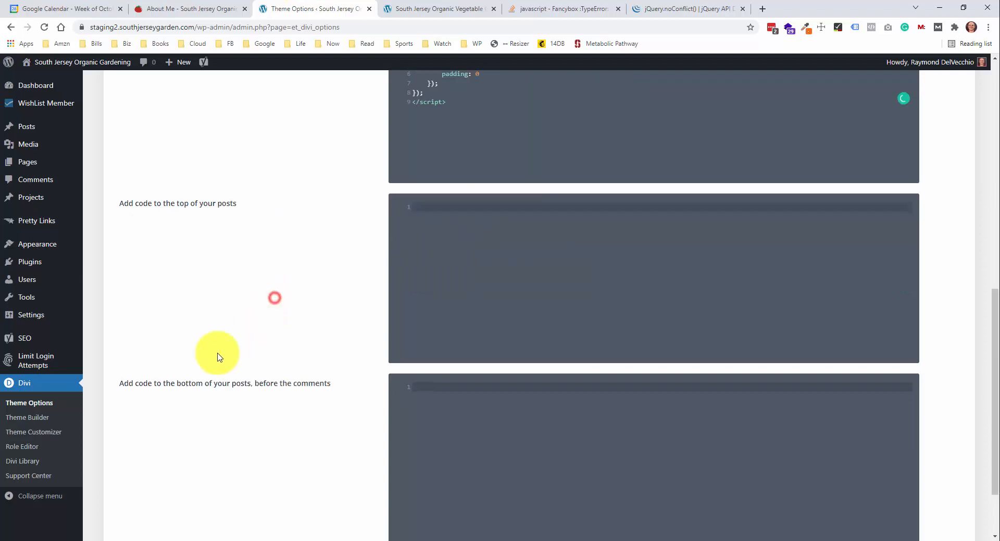
Reload the staging homepage and test the giveaway link's popup with the noConflict line in the body script
click(415, 12)
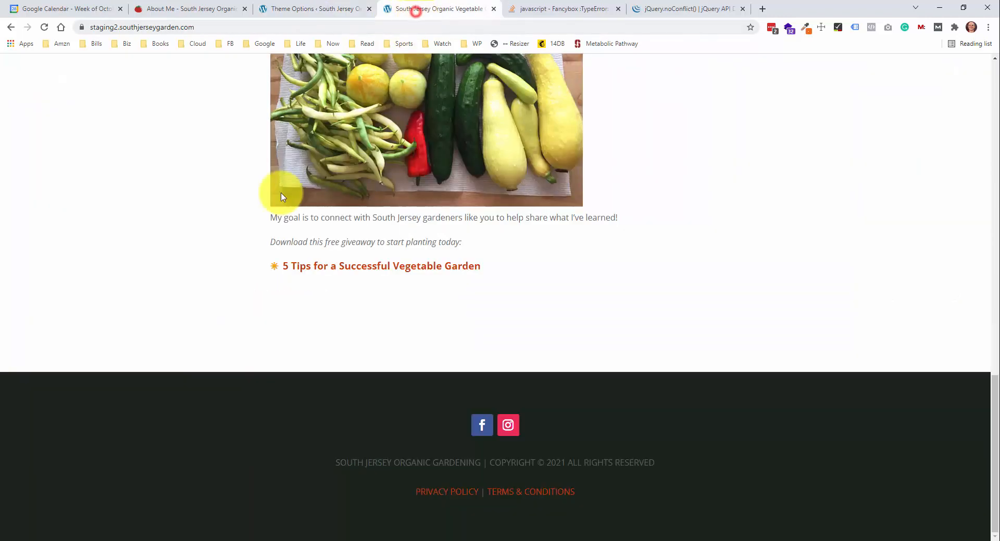
right_click(191, 181)
click(229, 213)
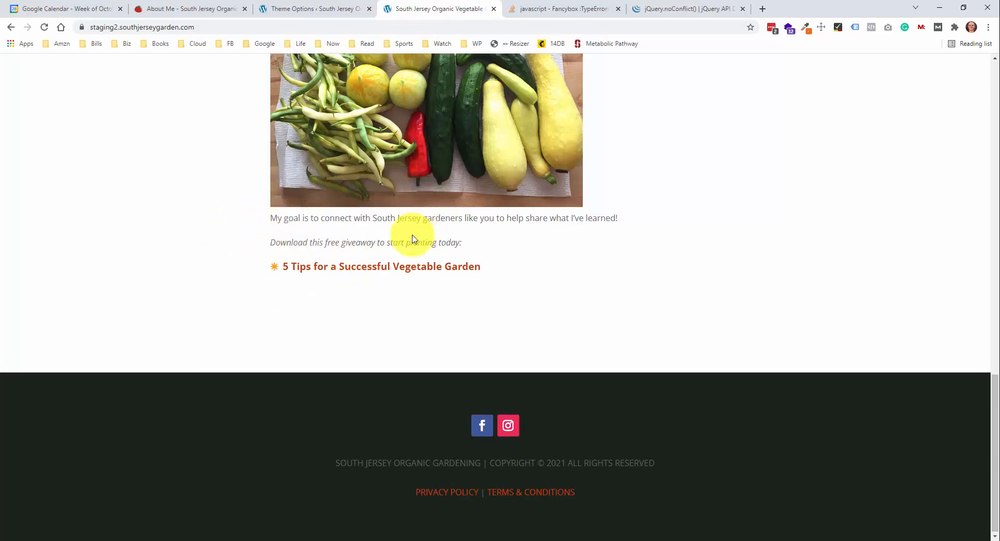
click(400, 273)
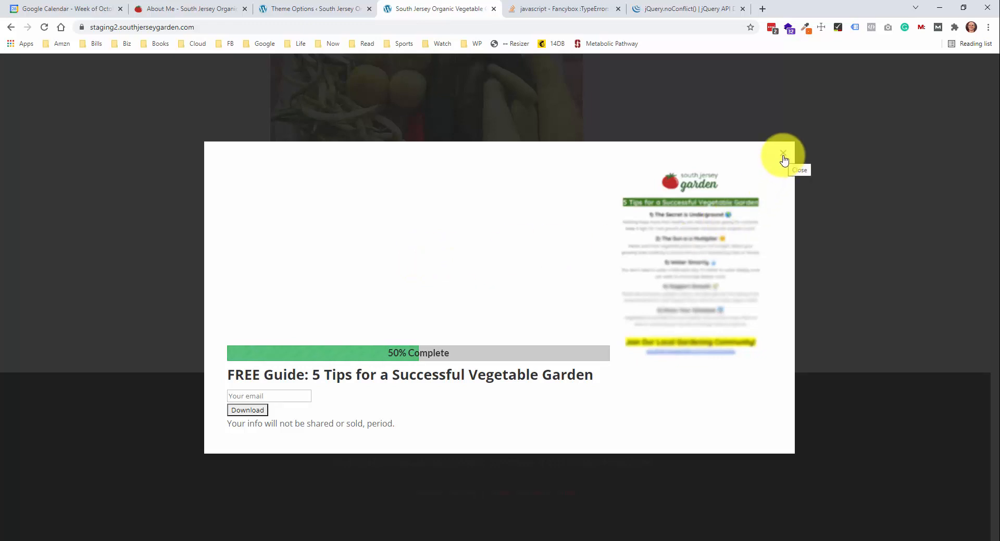
Switch to the Code folder and open style.css and style-additional.css in Notepad++
click(454, 309)
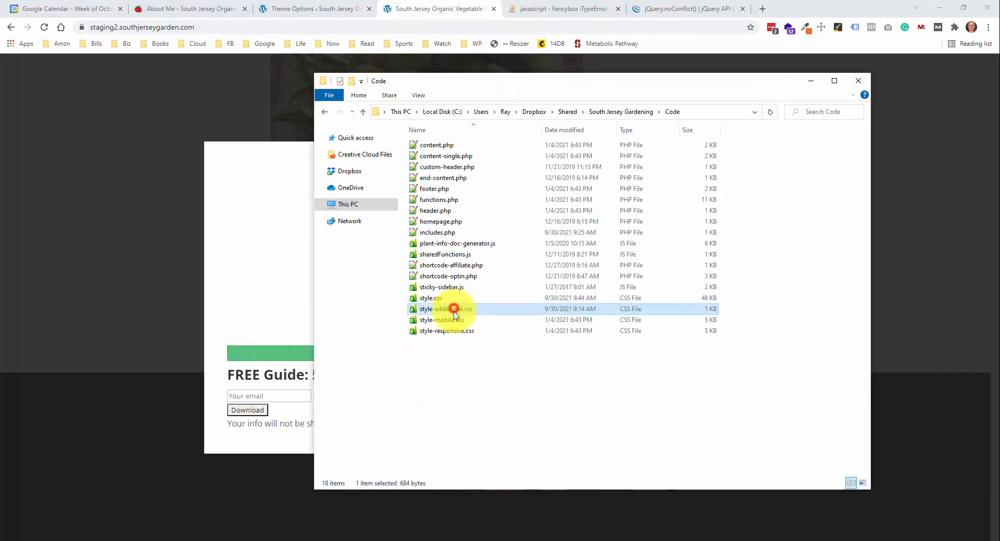
click(457, 301)
double_click(457, 301)
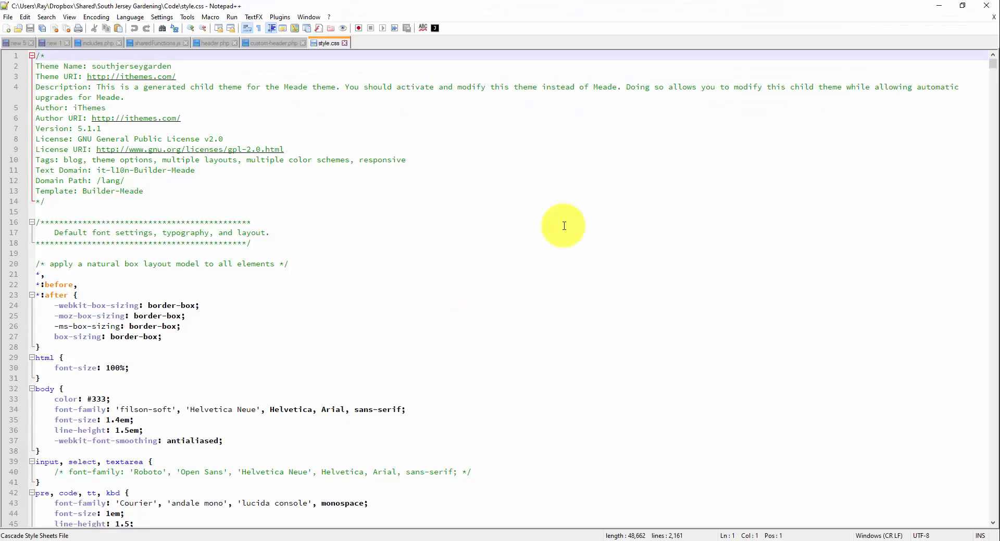
drag(992, 62, 991, 126)
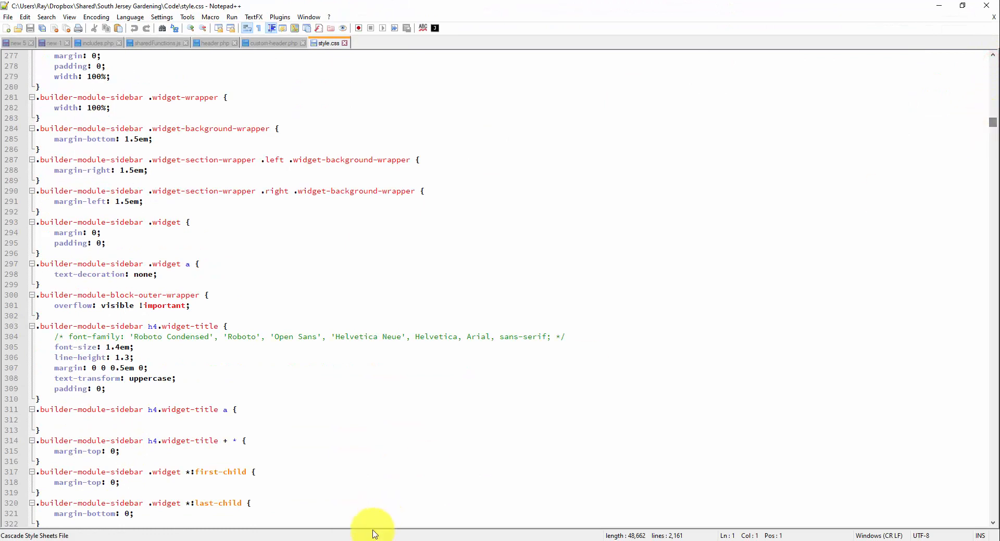
click(271, 538)
click(471, 309)
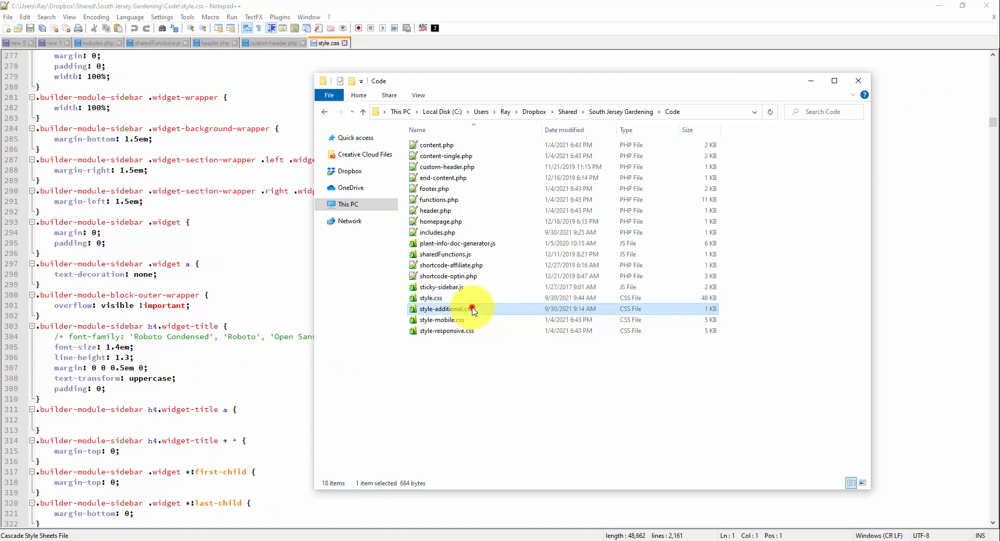
double_click(494, 310)
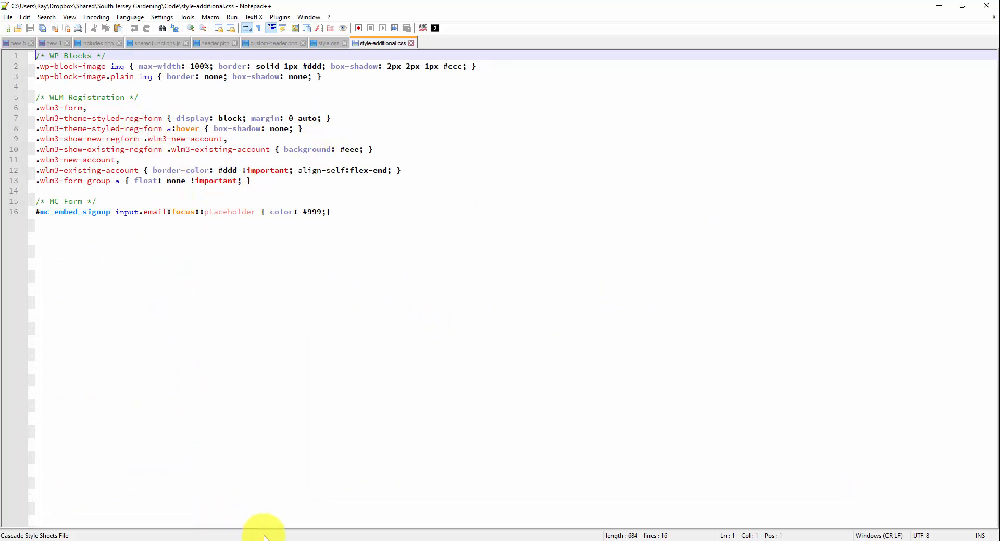
Copy the Mailchimp Forms block with its Fancybox Leadbox and Responsive Styles rules, lines 2109 to 2132, from style.css
click(321, 45)
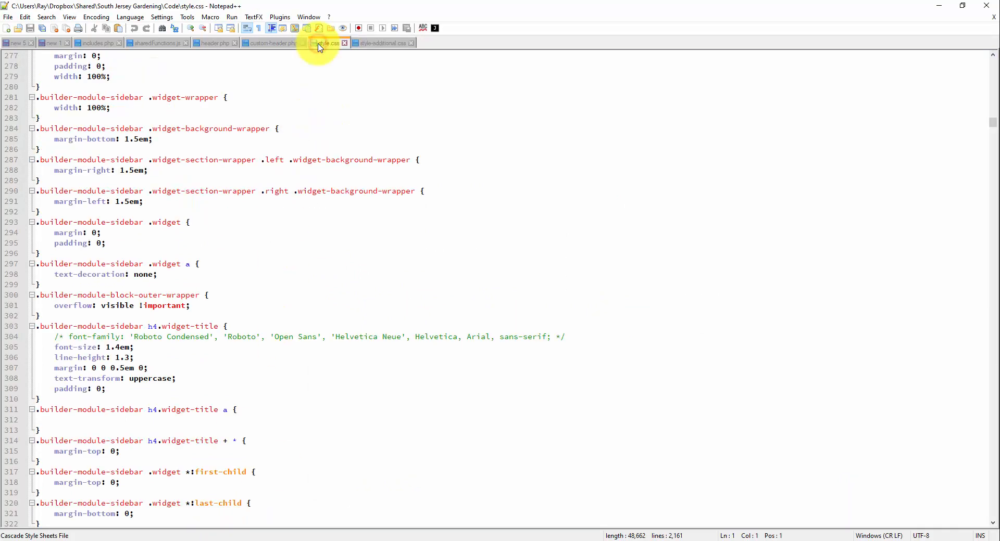
scroll(308, 263, down, 17)
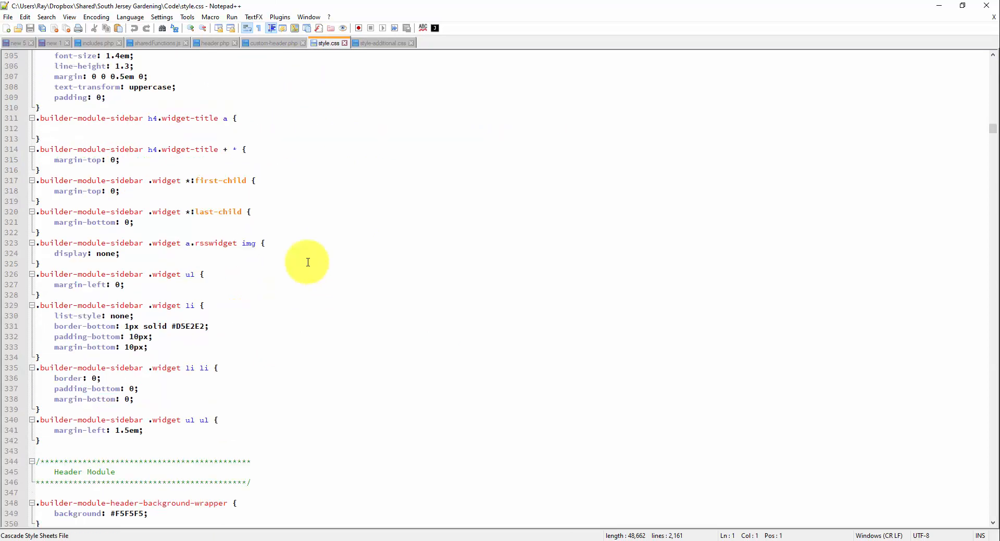
scroll(477, 208, down, 15)
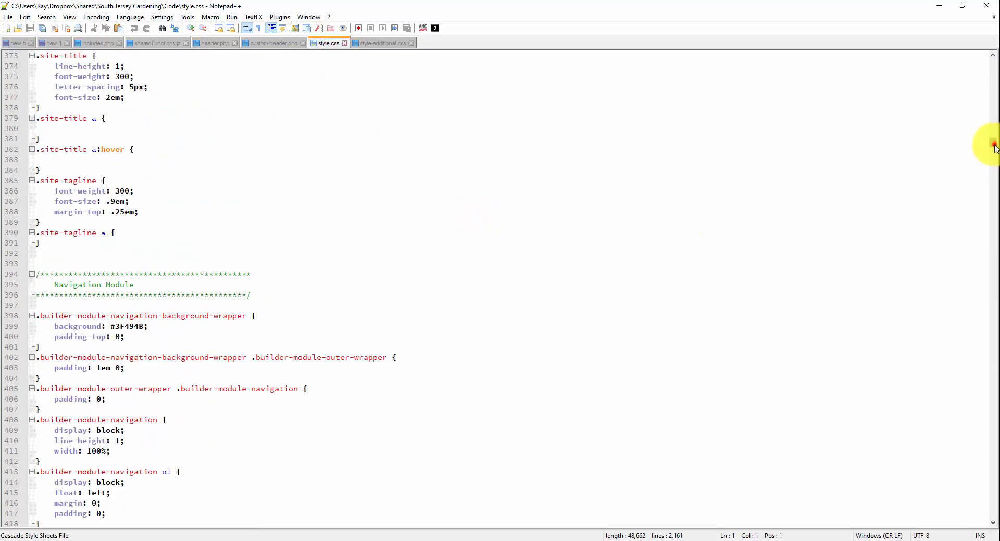
drag(994, 148, 992, 487)
scroll(258, 262, down, 4)
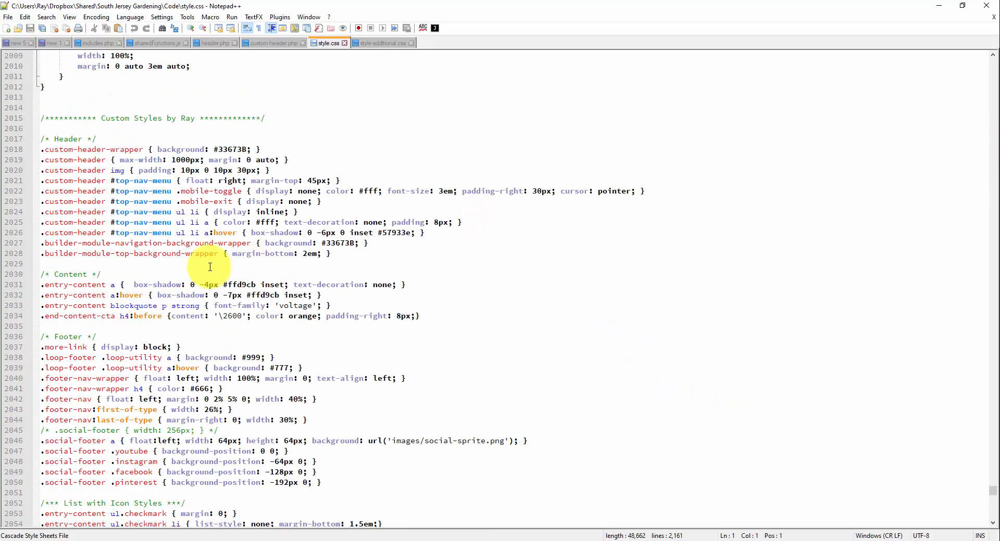
scroll(210, 267, down, 11)
scroll(196, 258, down, 19)
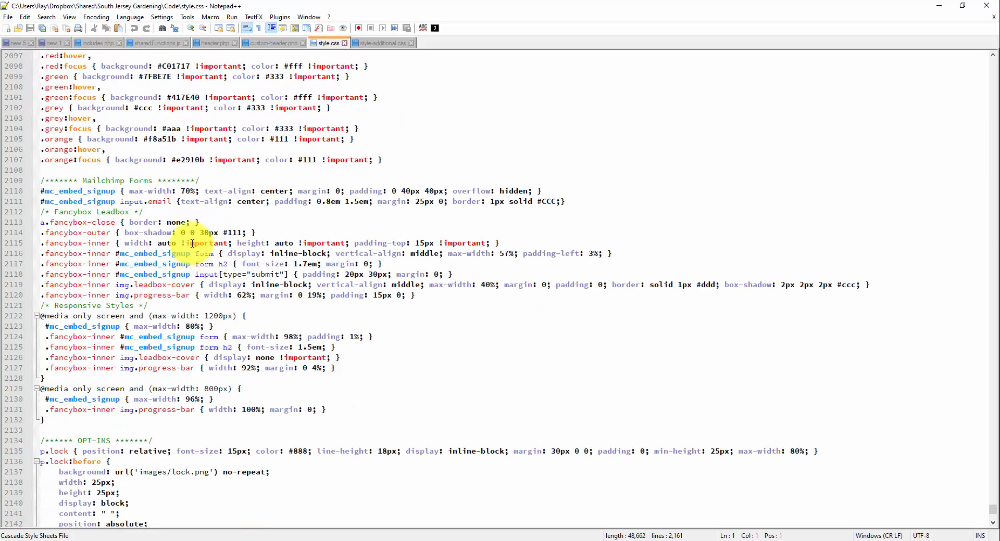
scroll(139, 179, down, 2)
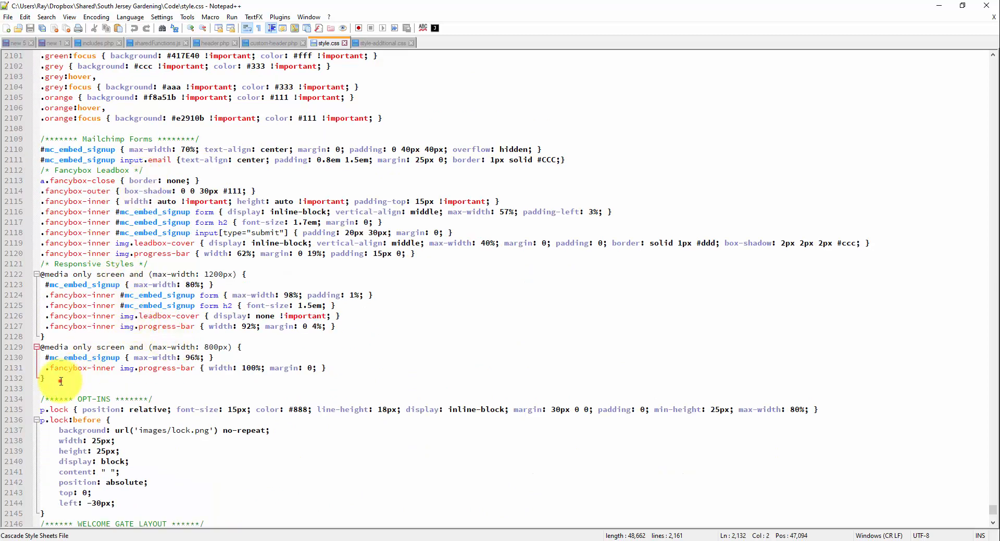
drag(47, 379, 86, 141)
right_click(86, 141)
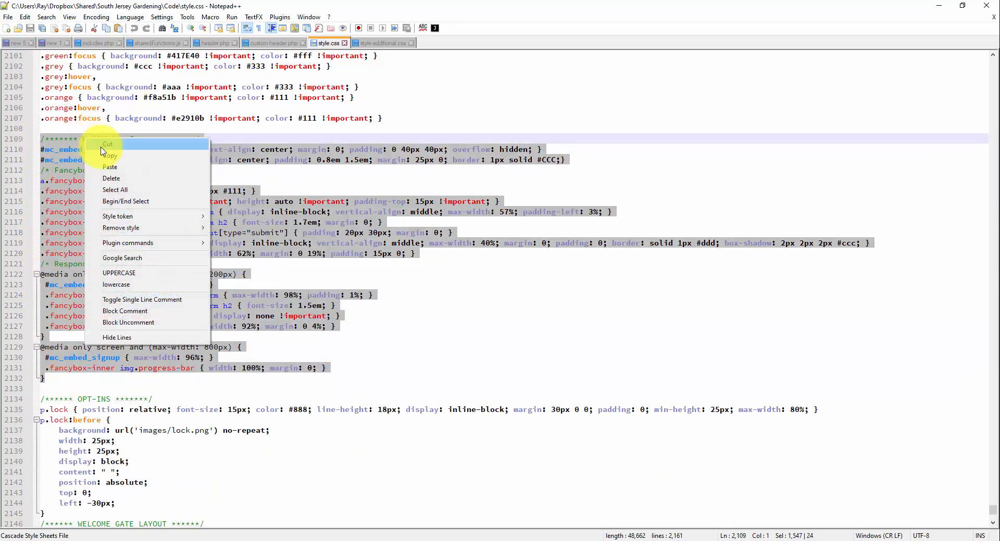
click(104, 152)
scroll(190, 216, down, 5)
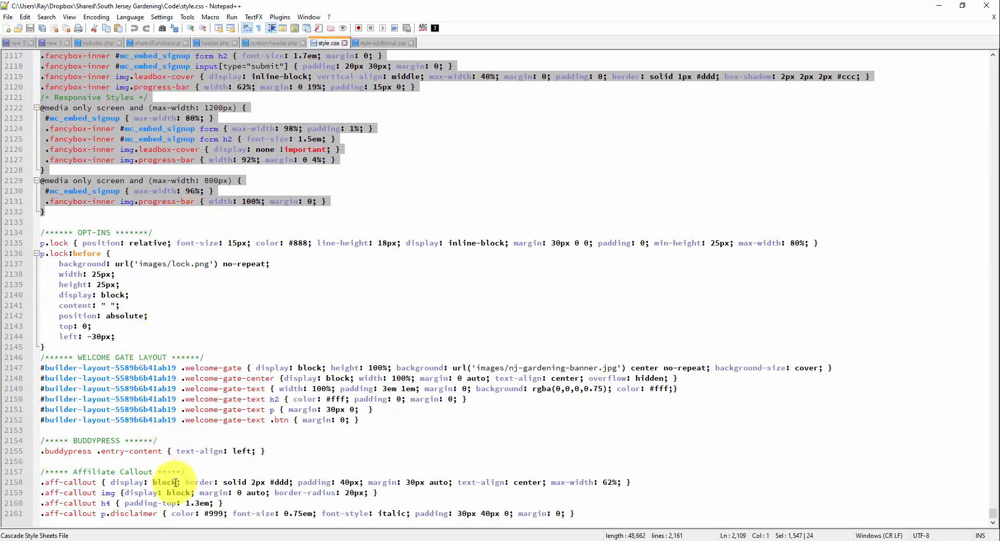
Switch back to the browser and open the WordPress Customizer for the staging site
click(940, 5)
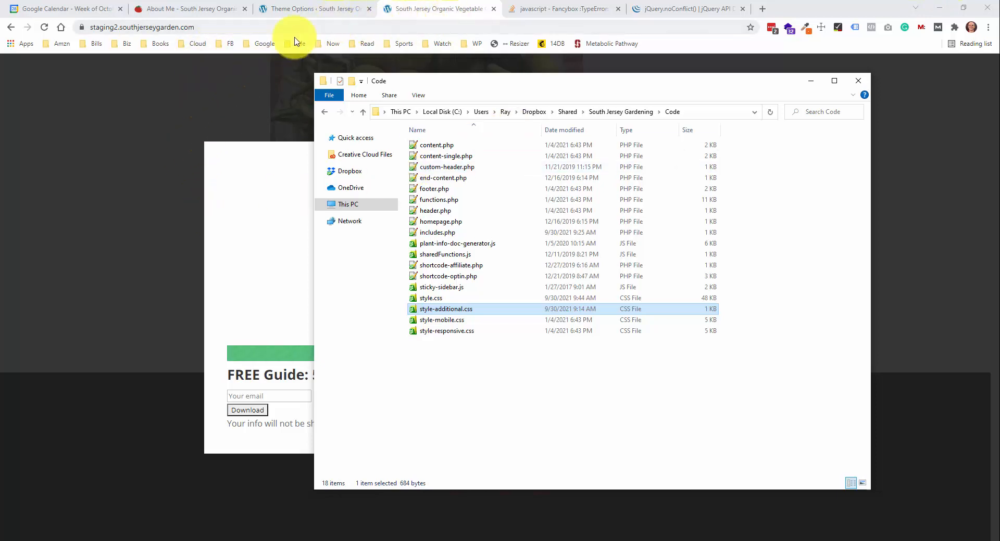
click(335, 7)
mouse_move(68, 253)
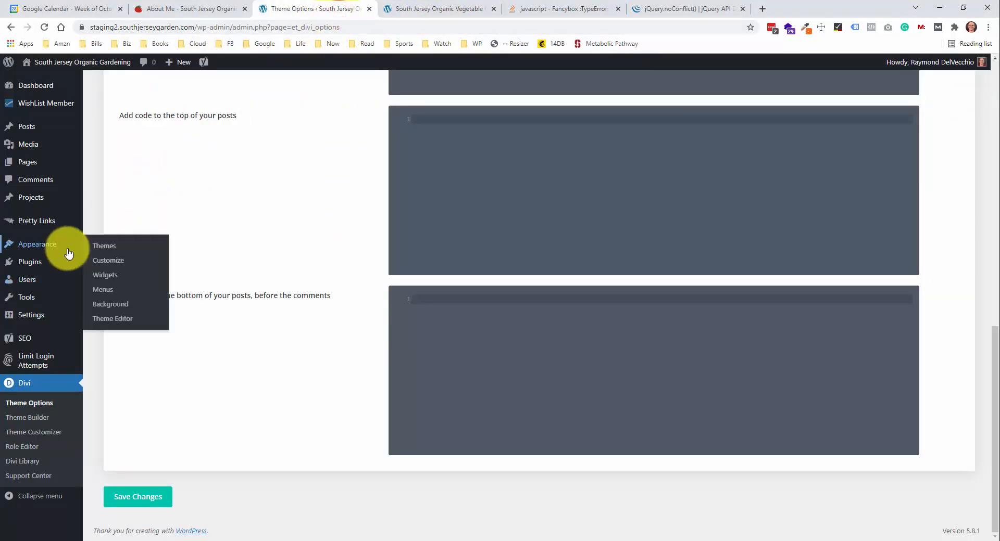
click(96, 260)
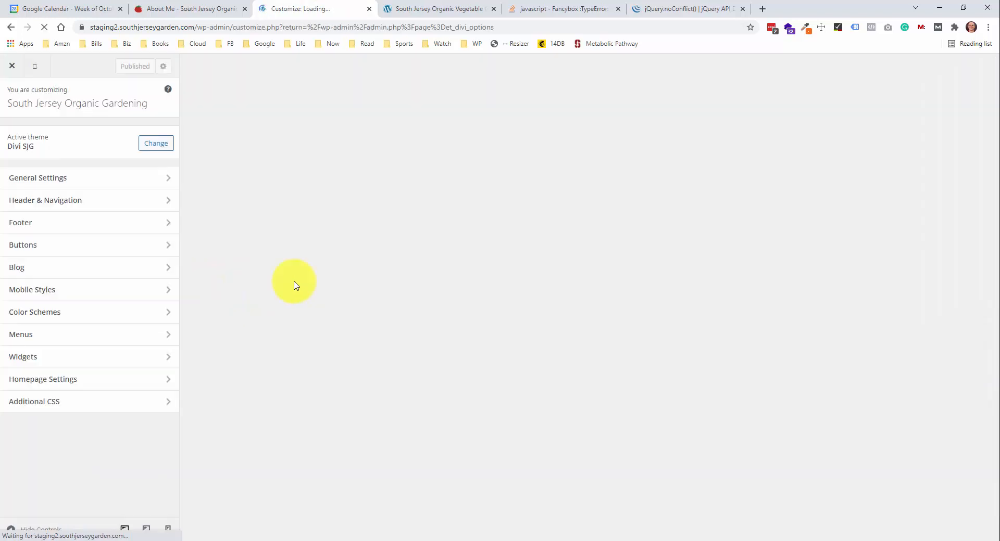
Bring up the "5 Tips for a Successful Vegetable Garden" popup in the Customizer preview and open the Additional CSS editor
scroll(436, 267, down, 15)
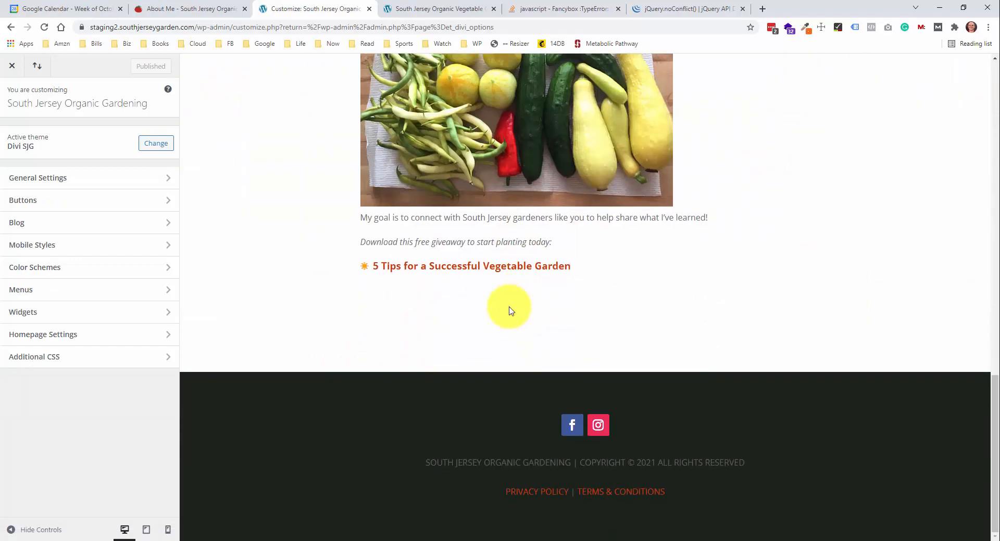
click(496, 266)
click(47, 359)
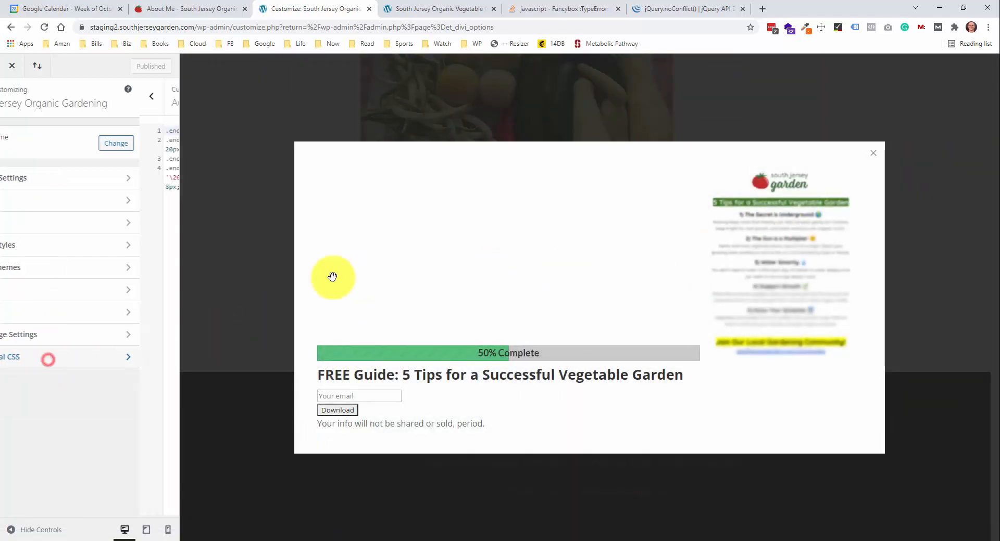
Add the comment /* End Content CTA */ above the existing Additional CSS rules and paste the copied Mailchimp Forms block below them
click(112, 254)
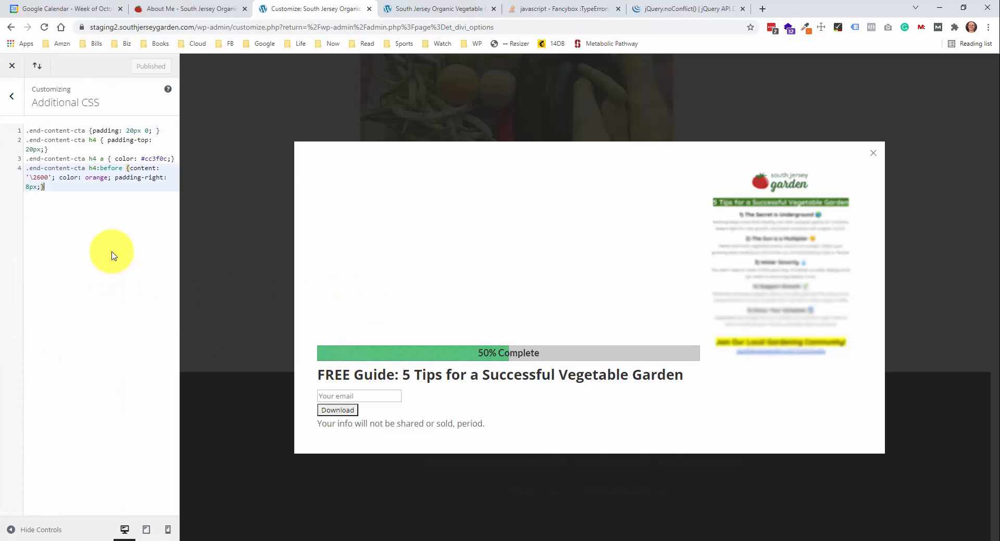
key(Up)
key(Up)
key(Up)
key(Up)
key(Up)
key(Up)
key(Return)
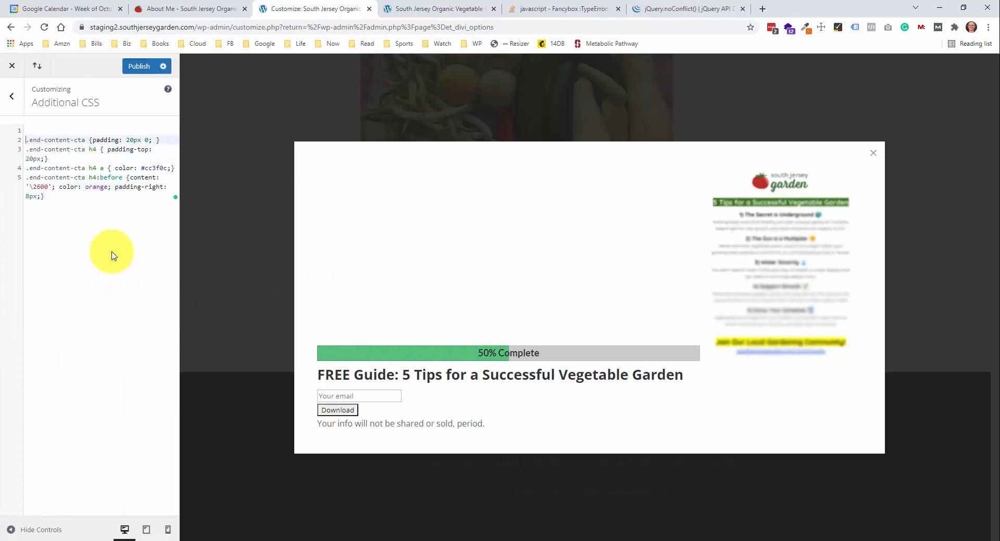
key(Up)
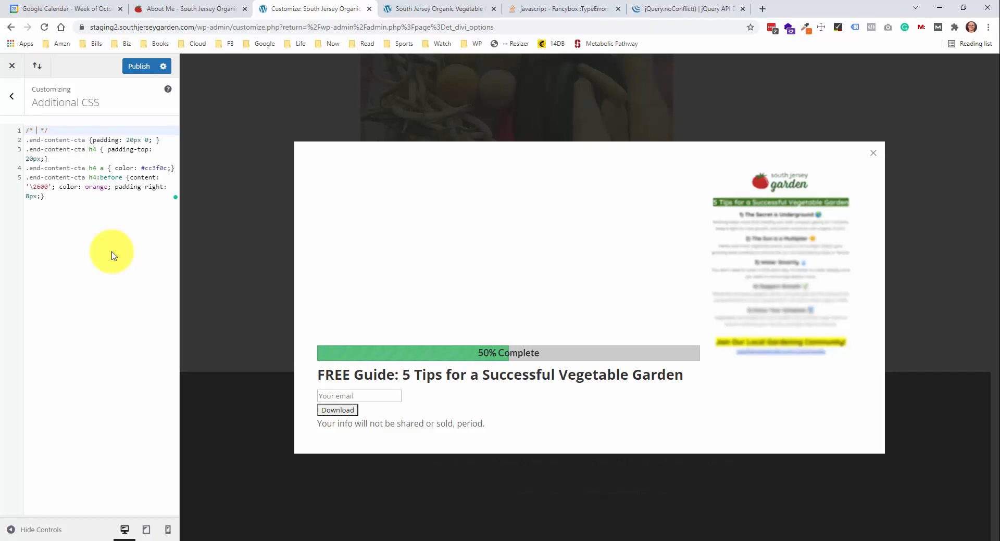
key(ctrl+v)
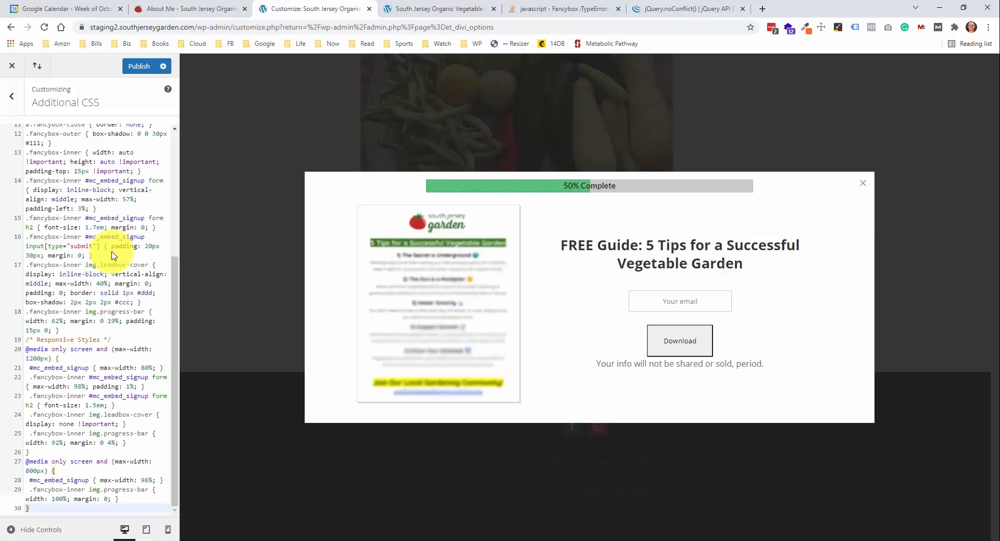
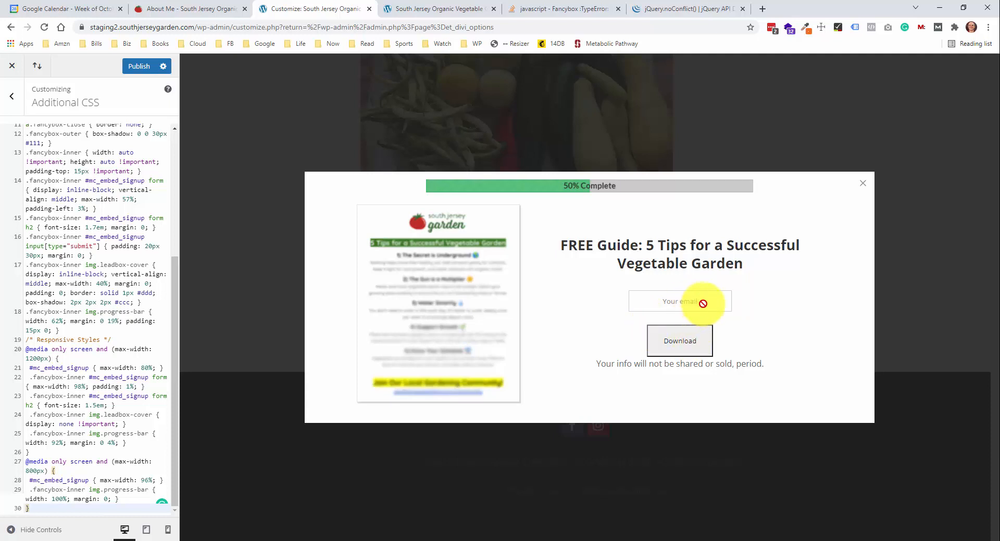
Open the "5 Tips for a Successful Vegetable Garden" popup on the live About page and compare its styling with the Customizer preview
click(216, 9)
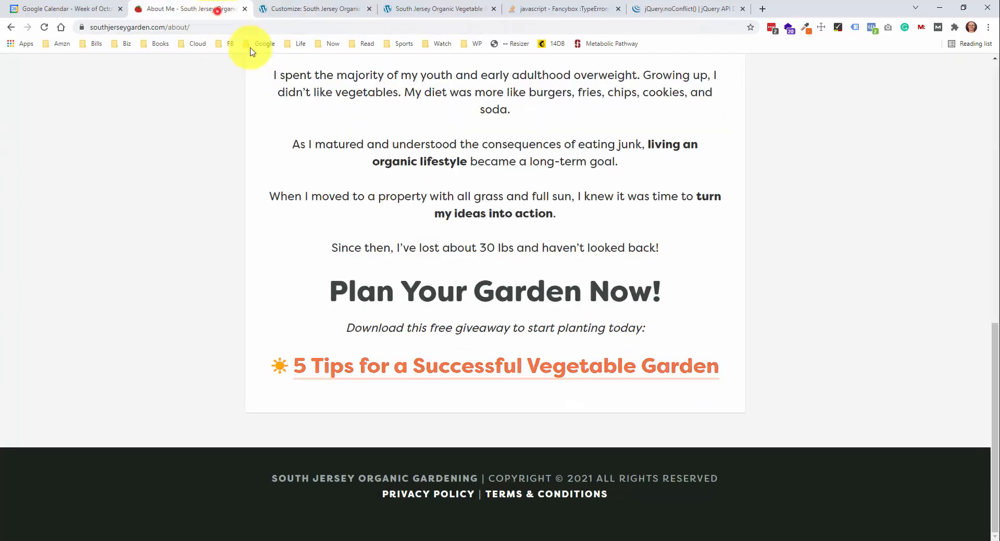
click(460, 363)
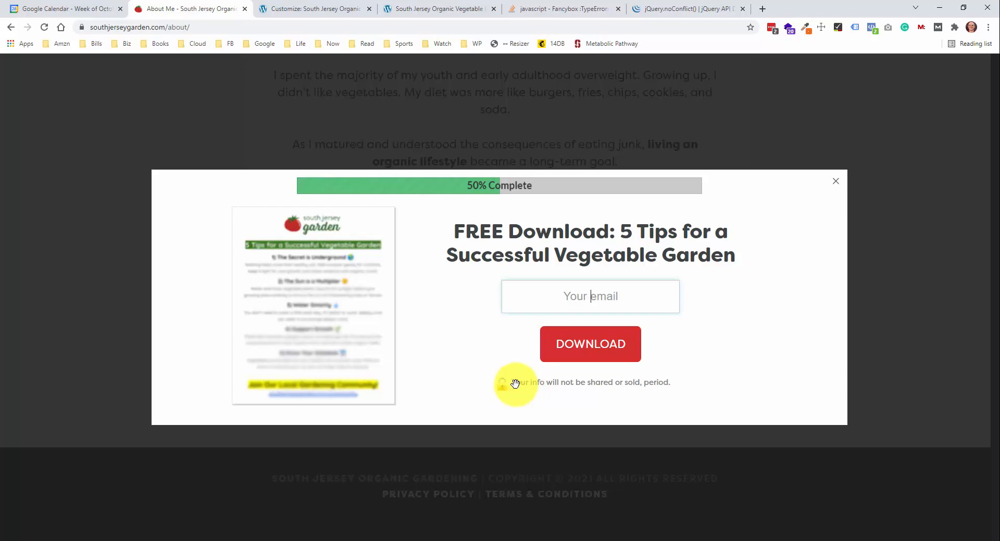
click(320, 9)
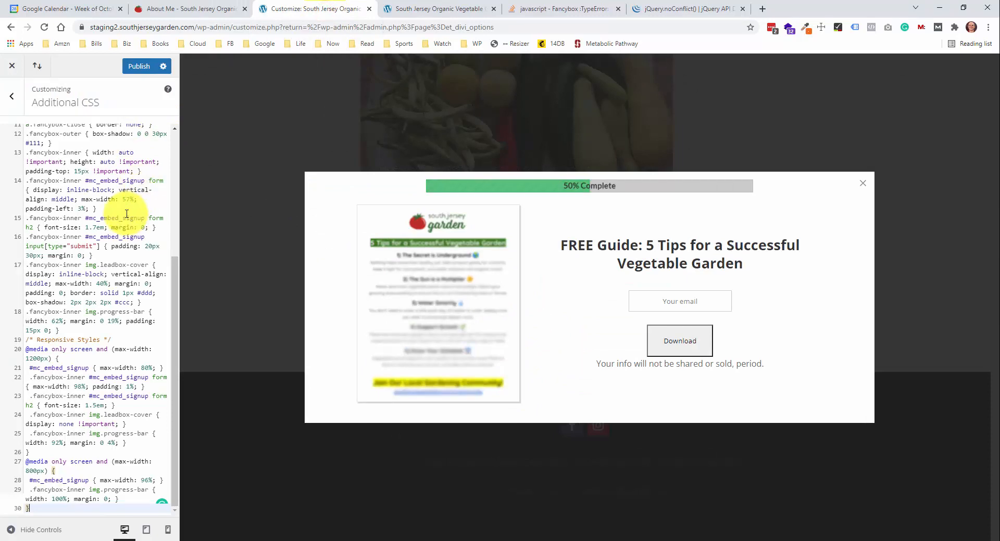
scroll(126, 213, up, 4)
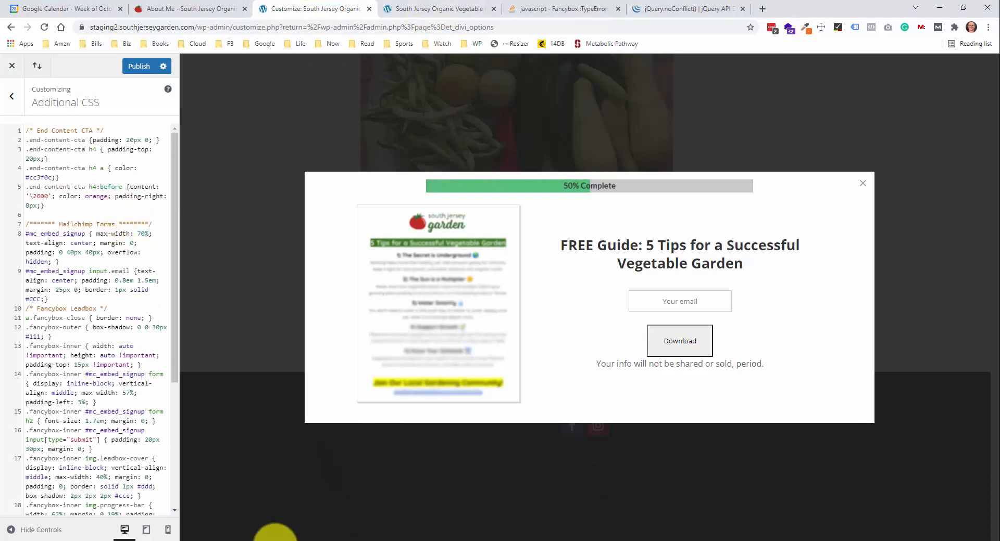
Switch to Notepad++ and examine the OPT-INS section's p.lock and p.lock:before rules, including the images/lock.png background path, in style.css
click(370, 540)
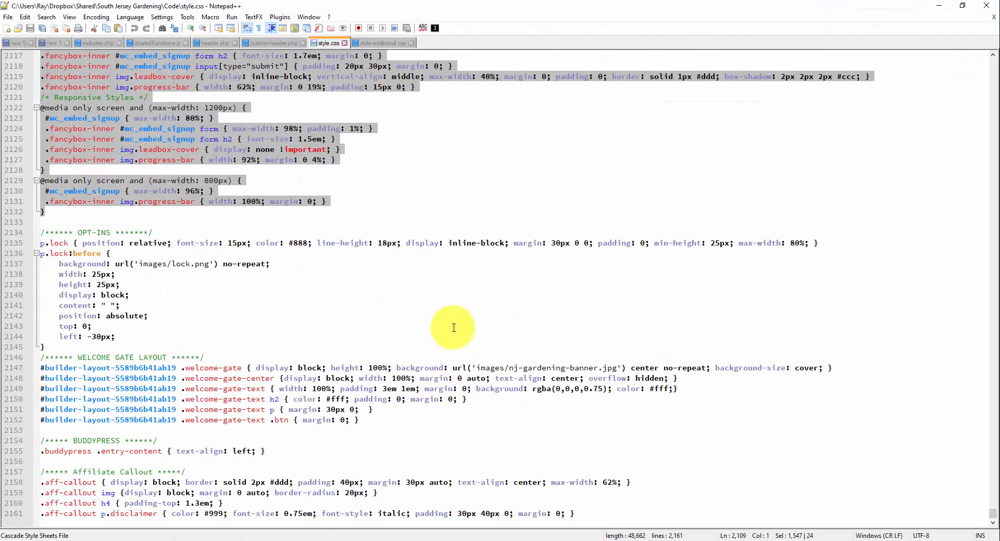
click(68, 228)
click(171, 227)
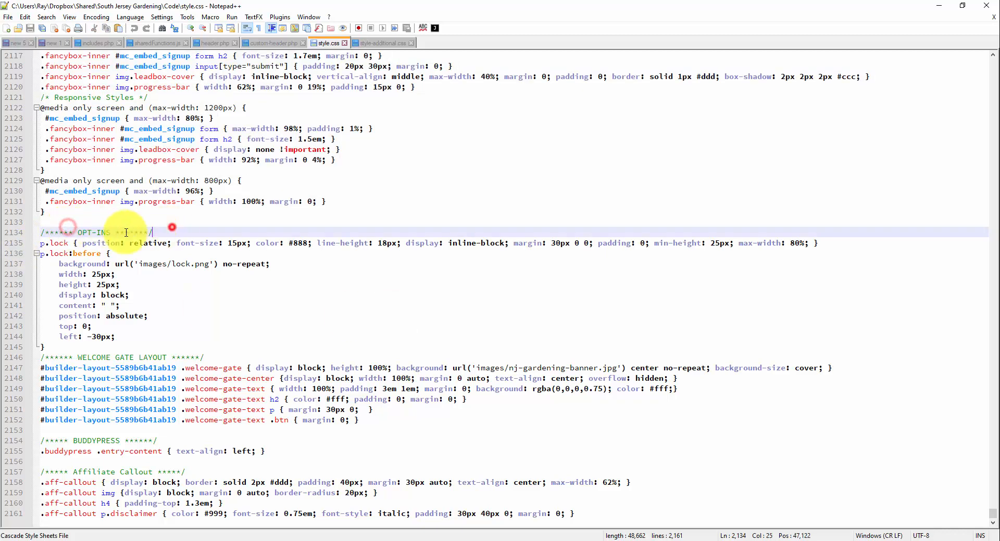
click(54, 246)
double_click(53, 245)
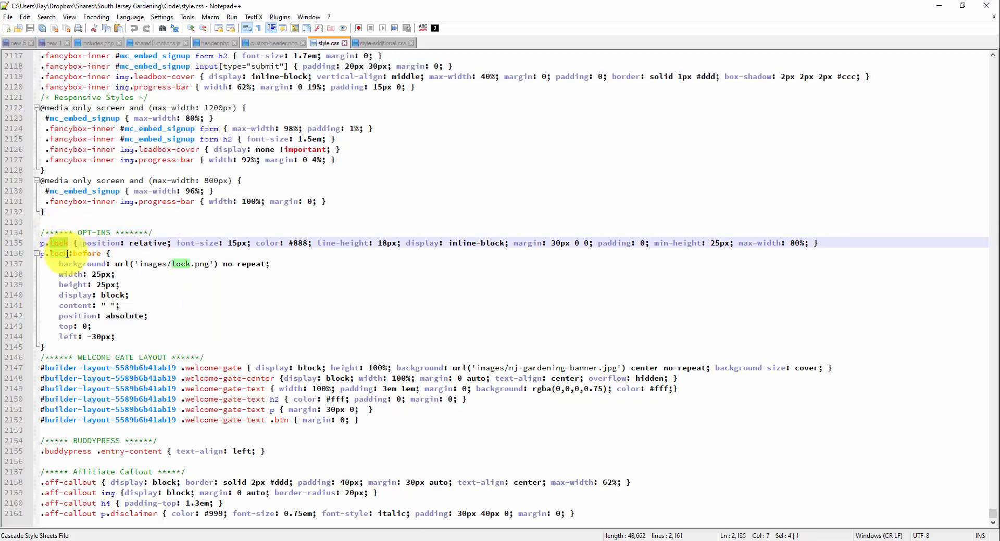
click(68, 254)
click(63, 241)
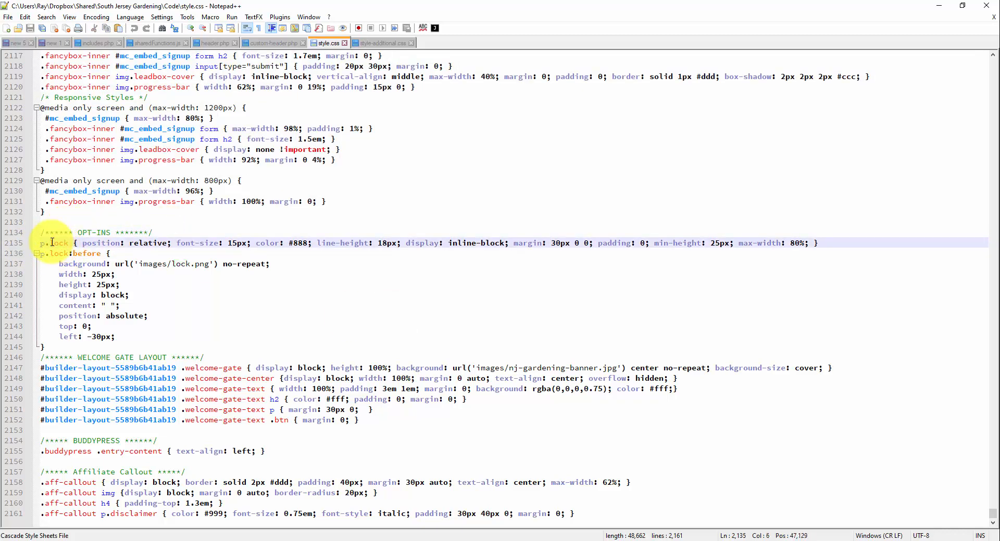
drag(52, 242, 70, 245)
click(46, 254)
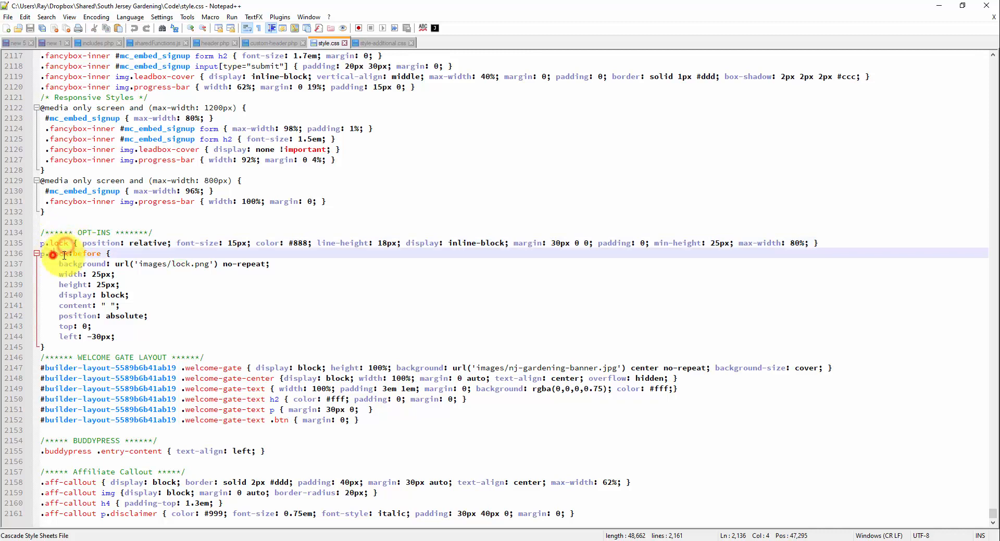
drag(136, 264, 210, 266)
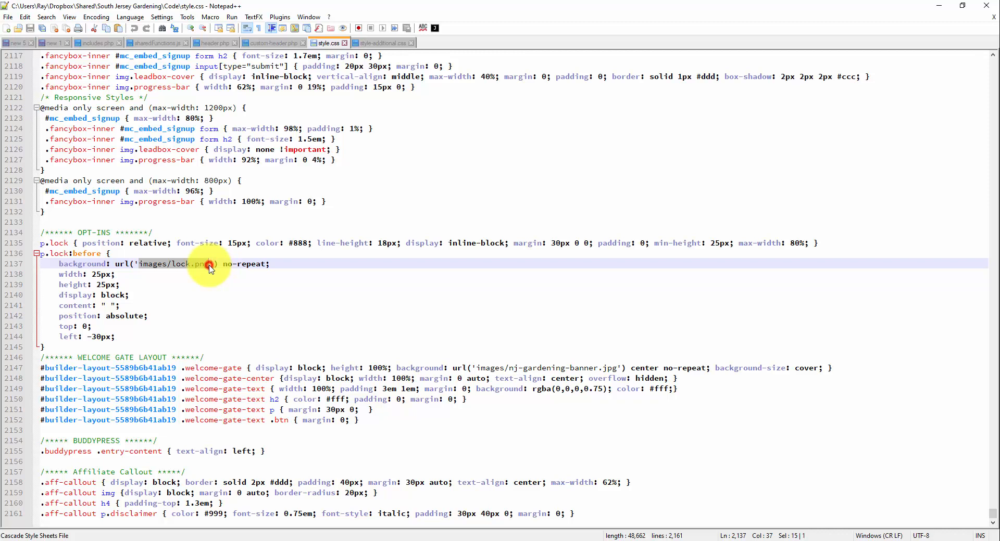
click(151, 264)
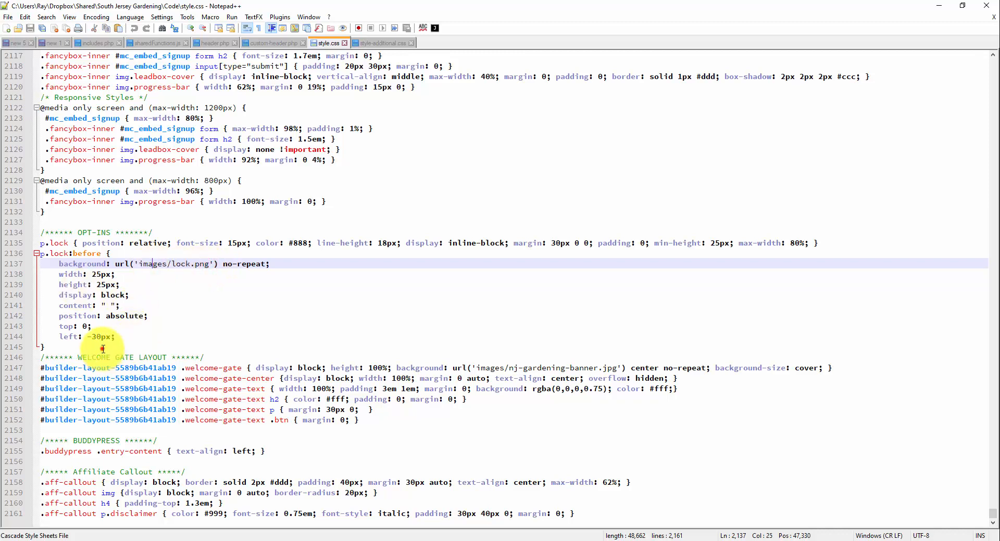
drag(103, 348, 60, 230)
click(61, 232)
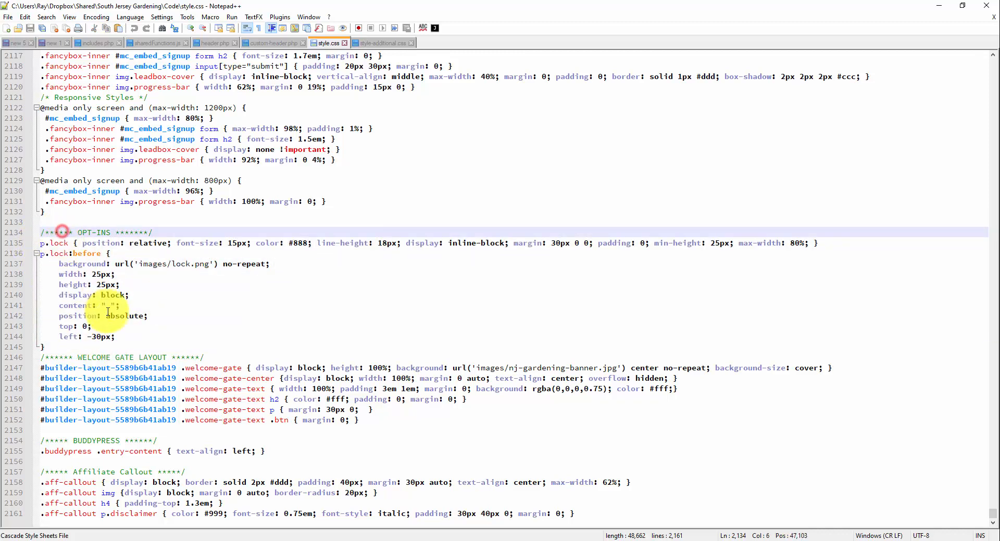
Copy the Affiliate Callout block, lines 2157 to 2161, from style.css
drag(584, 515, 42, 473)
right_click(81, 468)
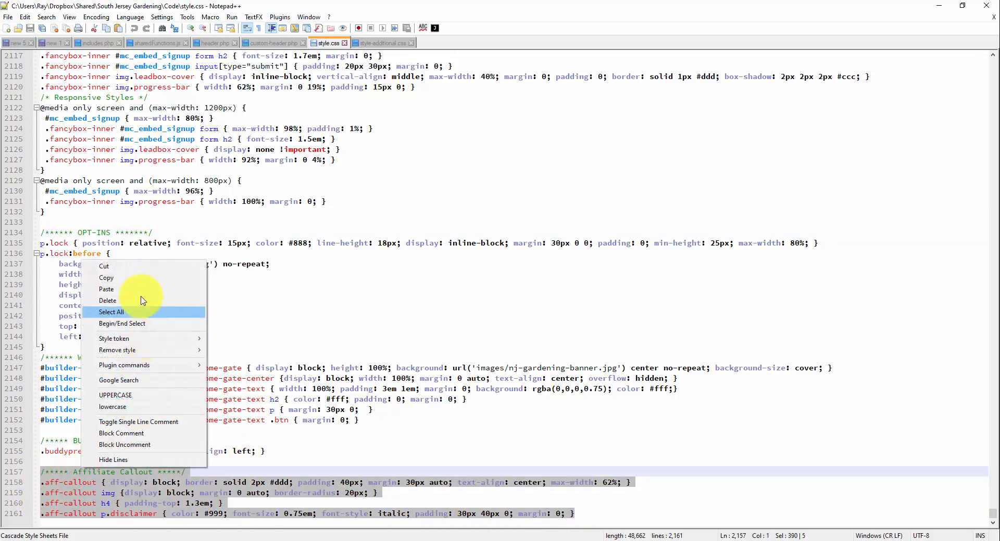
click(141, 281)
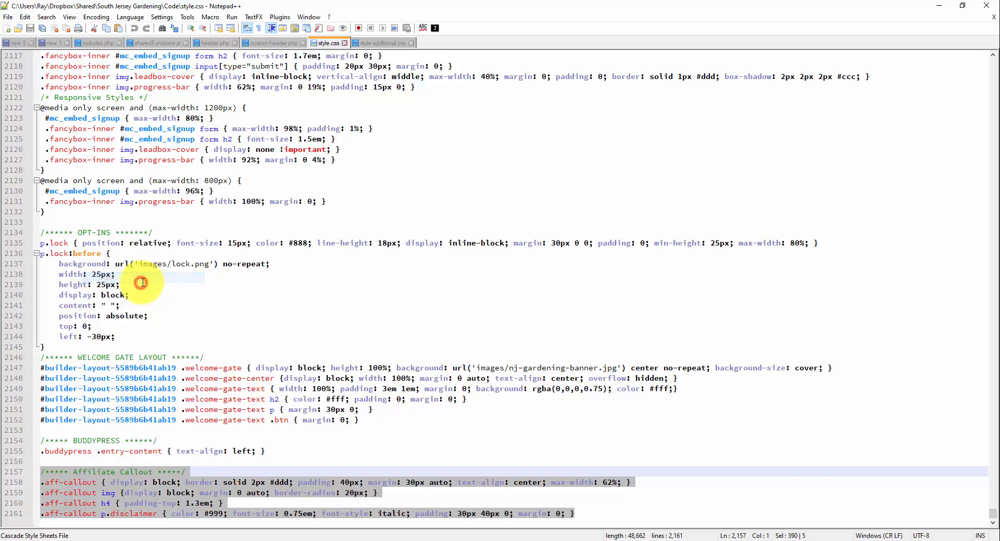
Return to the browser, close the popup in the Customizer preview and open the blog post "7 Reasons to Start a Backyard Garden"
click(942, 6)
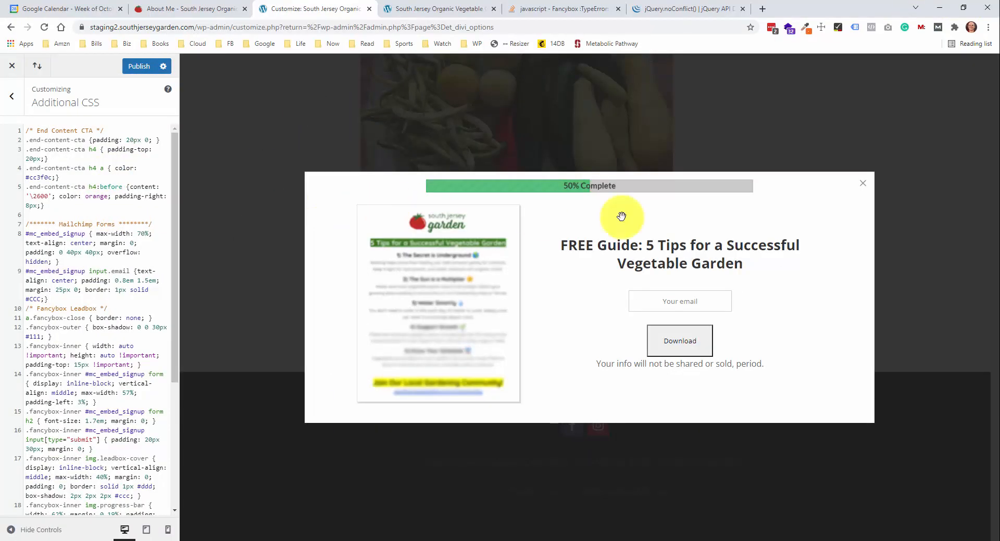
click(861, 183)
scroll(619, 219, up, 10)
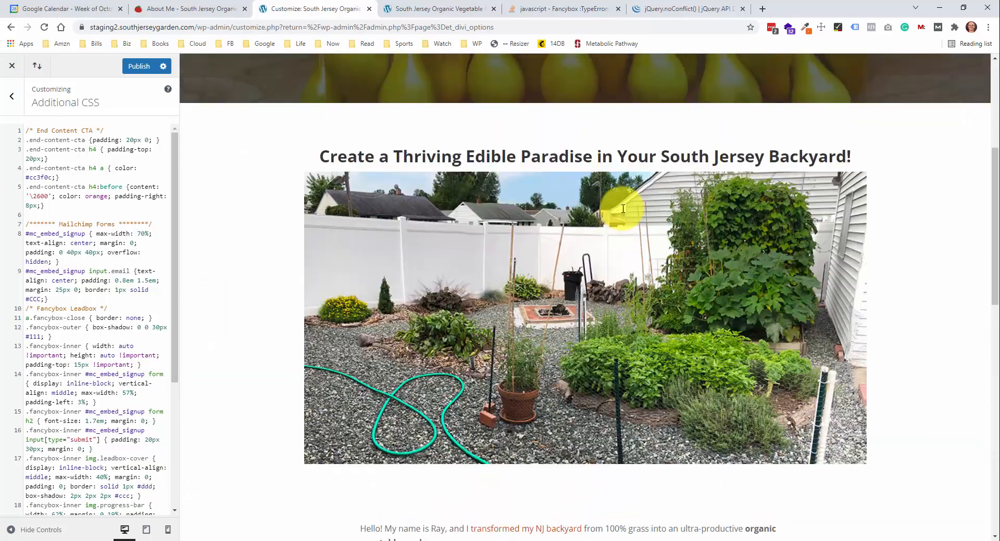
scroll(745, 120, up, 2)
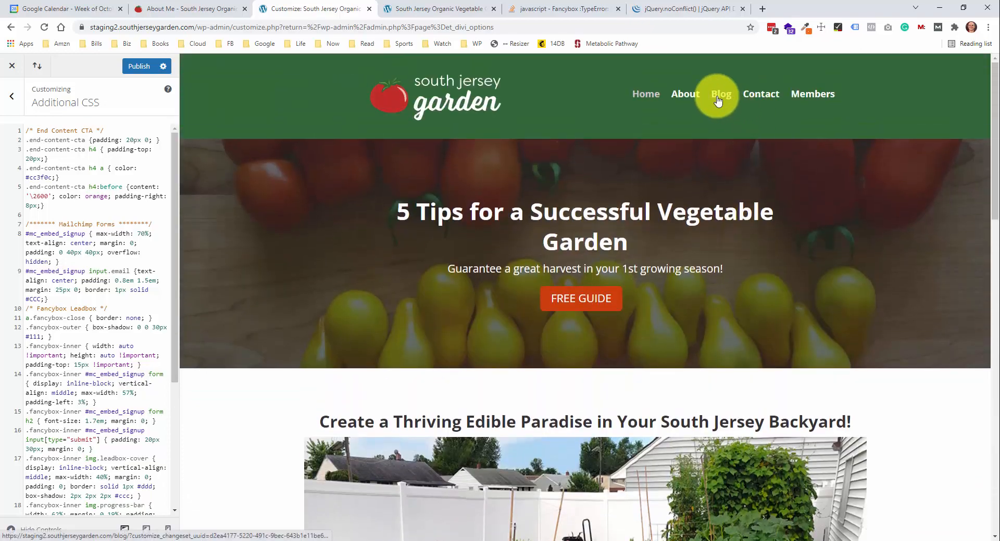
click(728, 100)
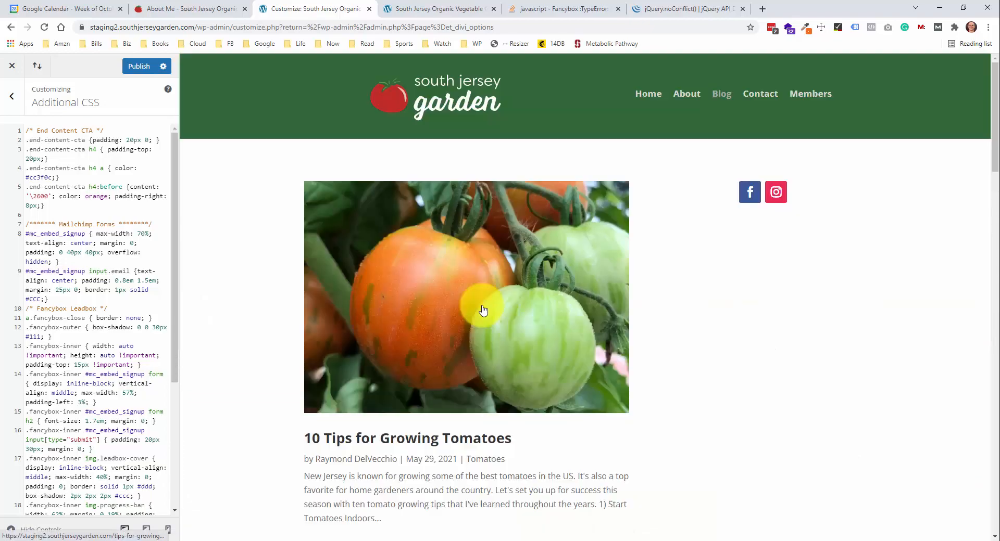
scroll(473, 313, down, 8)
scroll(473, 316, down, 8)
click(476, 219)
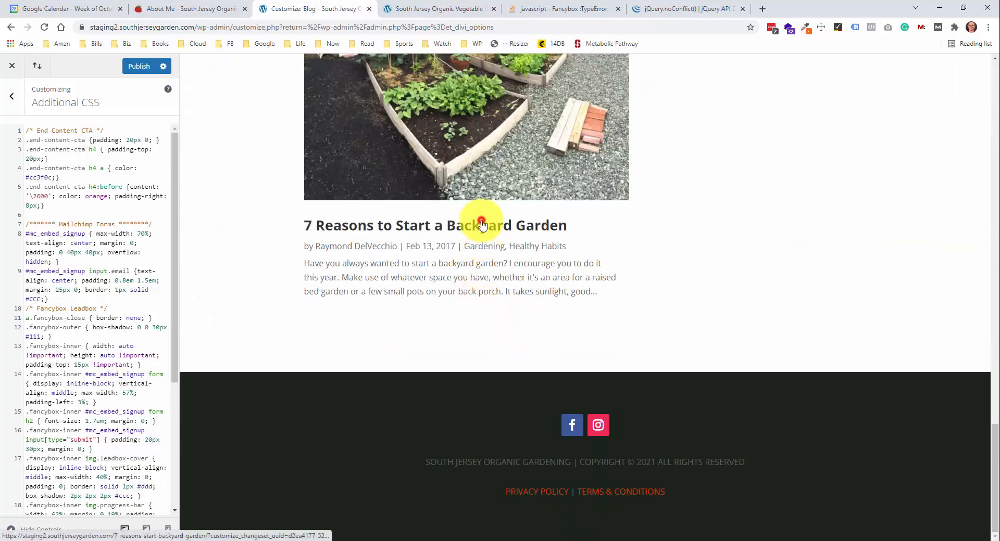
scroll(330, 249, down, 6)
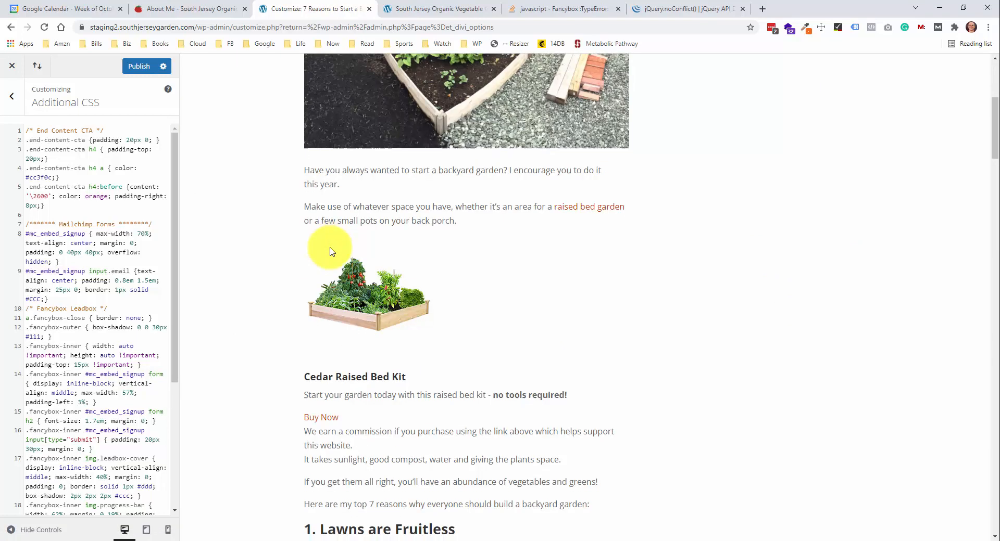
Paste the Affiliate Callout rules at the end of Additional CSS, separated by a blank line, and publish the changes
scroll(28, 374, down, 5)
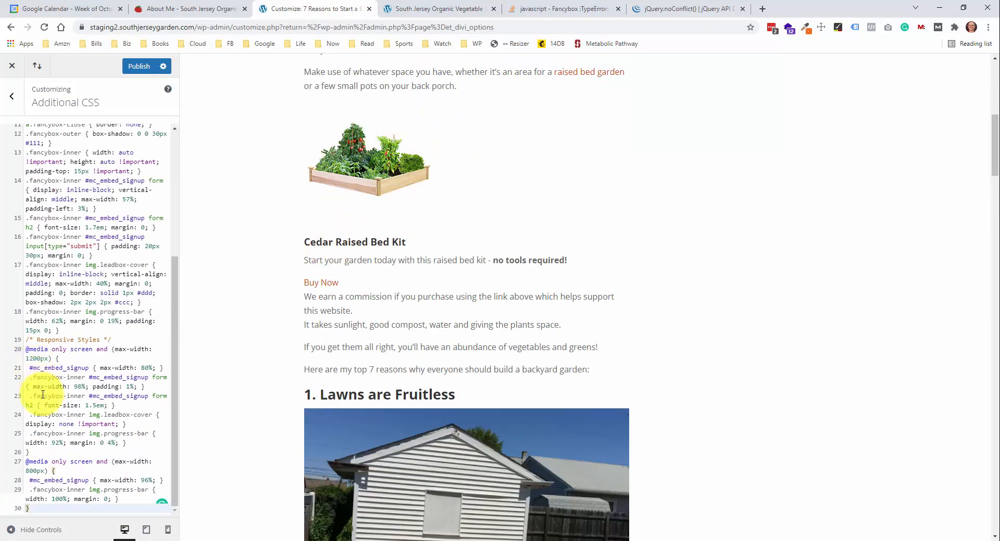
click(44, 513)
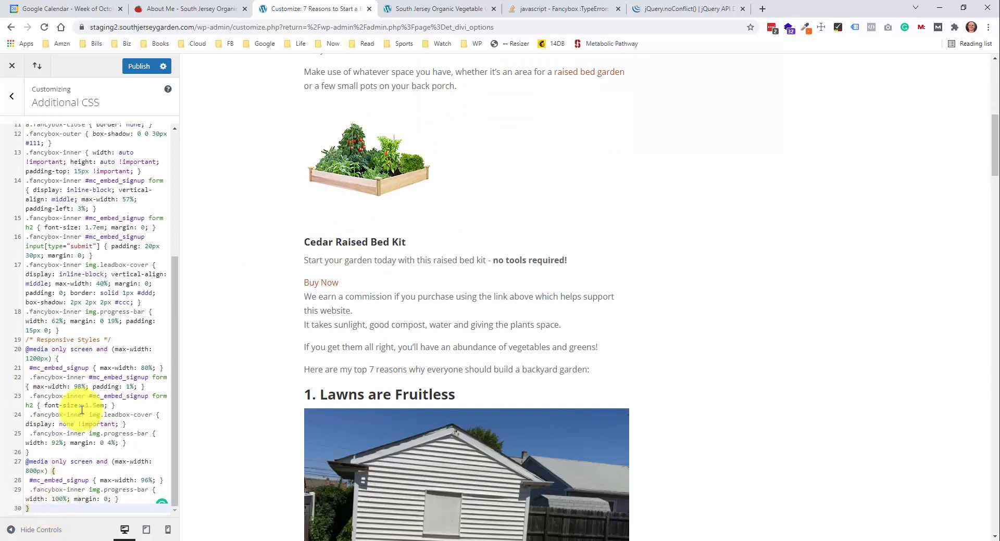
key(Return)
key(Return)
text(/***** Affiliate Callout *****/ .aff-callout { display: block; border: solid 2px #ddd; padding: 40px; margin: 30px auto; text-align: center; max-width: 62%; } .aff-callout img {display: block; margin: 0 auto; border-radius: 20px; } .aff-callout h4 { padding-top: 1.3em; } .aff-callout p.disclaimer { color: #999; font-size: 0.75em; font-style: italic; padding: 30px 40px 0; margin: 0; })
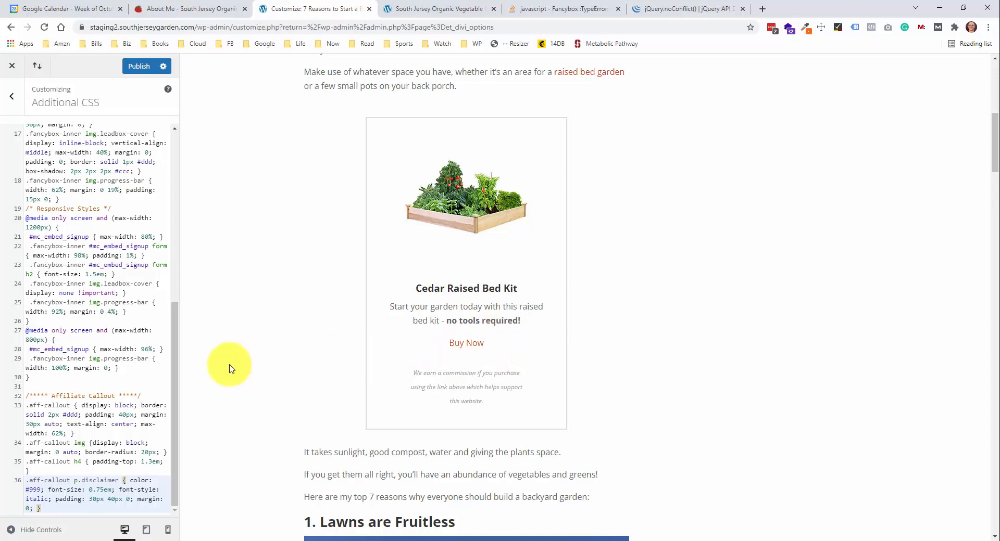
click(140, 66)
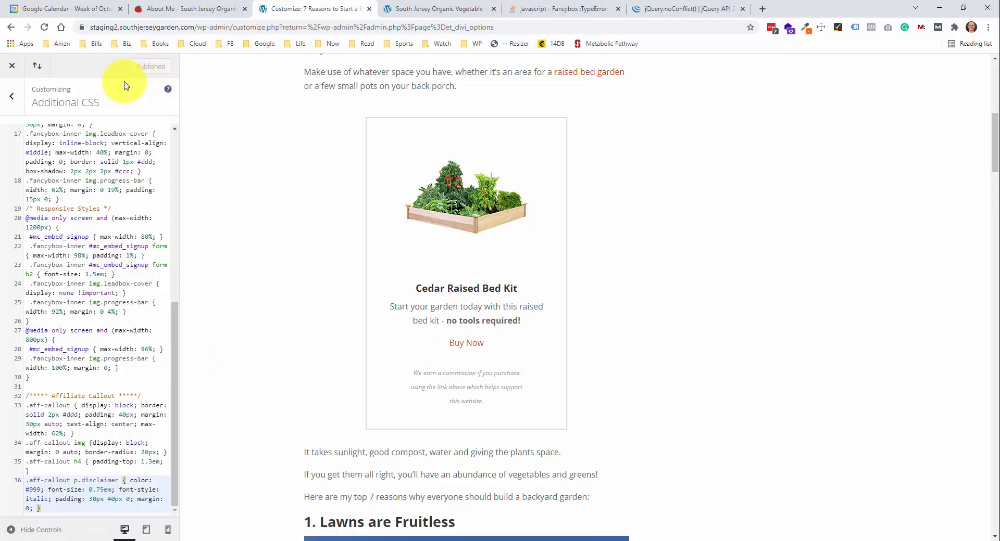
Leave the Customizer, open the Divi SJG theme's functions.php in the Theme Editor and examine the affiliate_callout function
click(14, 66)
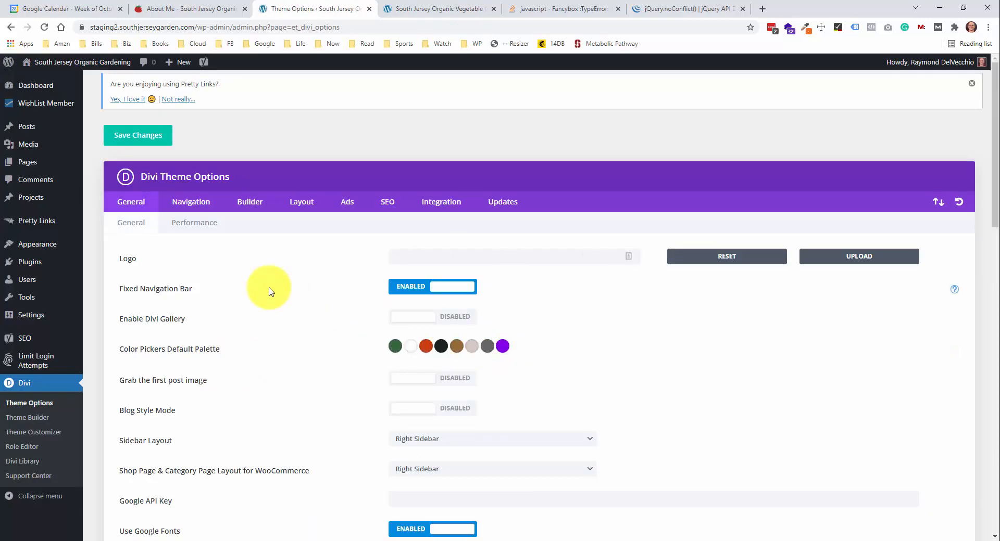
mouse_move(58, 245)
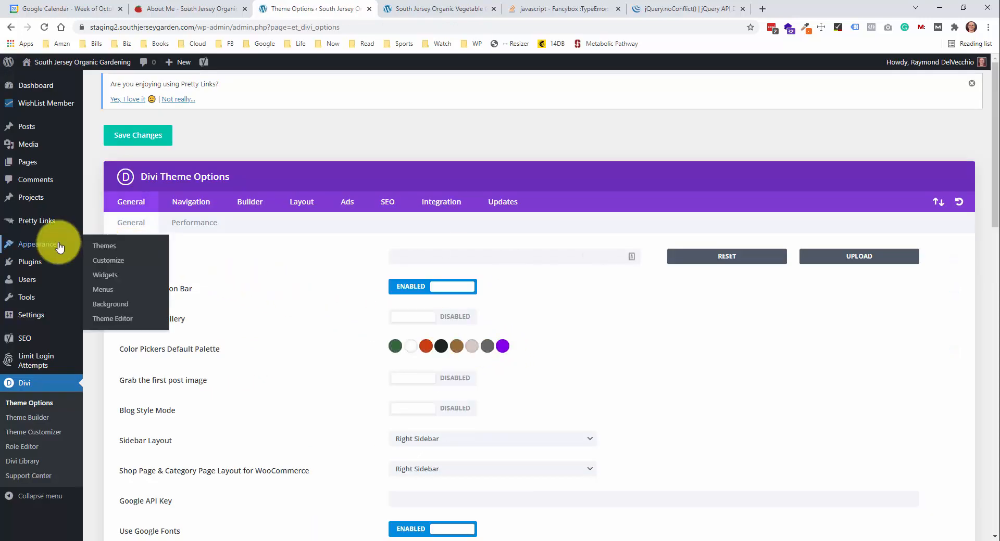
click(107, 253)
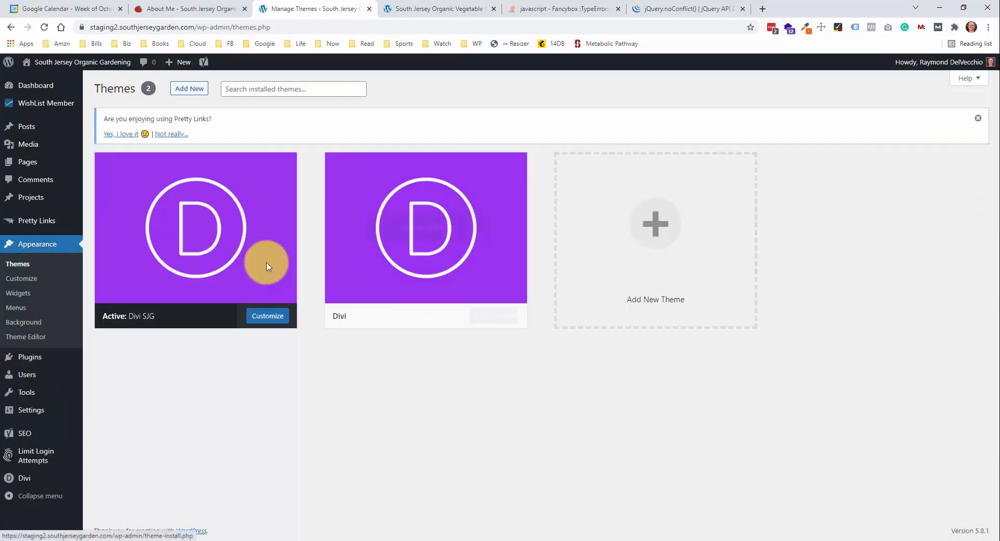
click(42, 337)
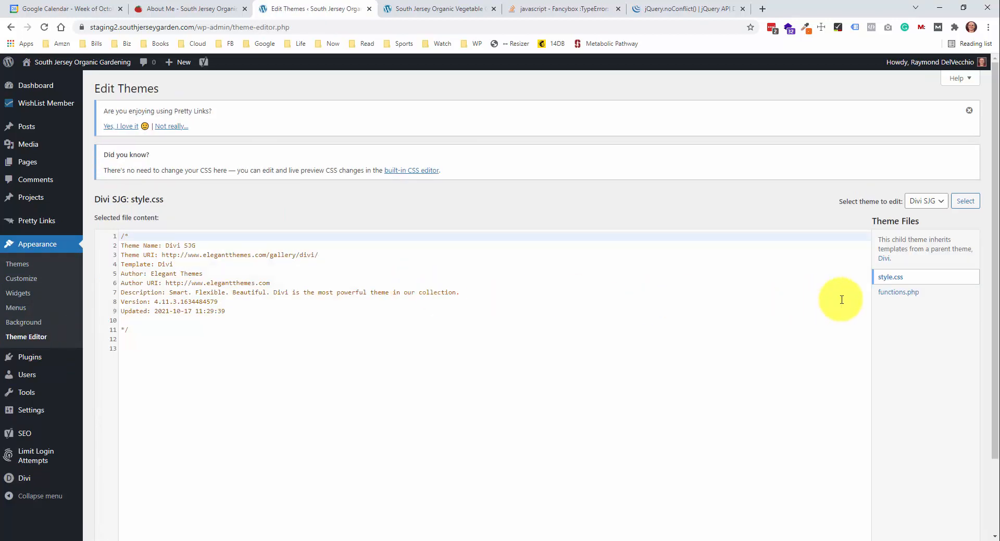
click(903, 293)
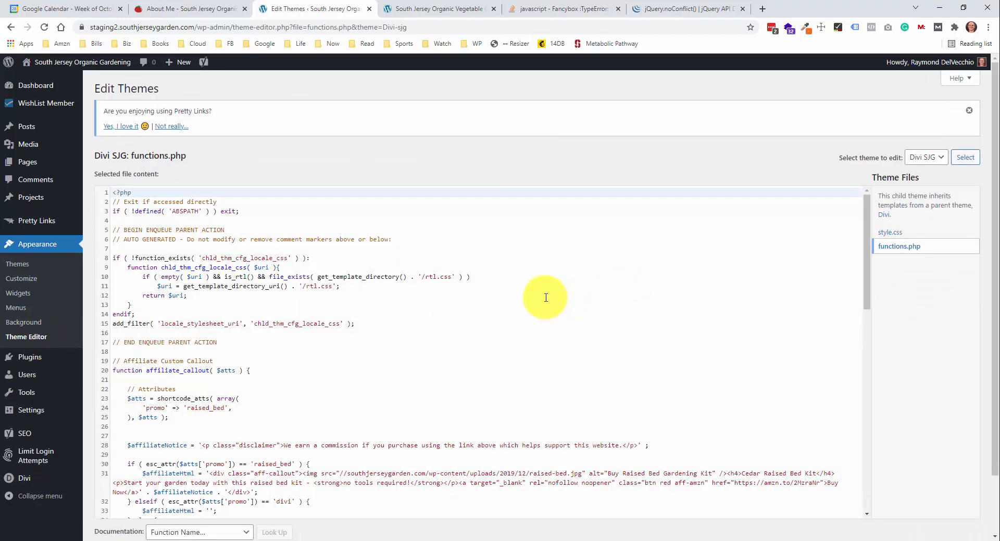
scroll(505, 305, down, 5)
click(250, 233)
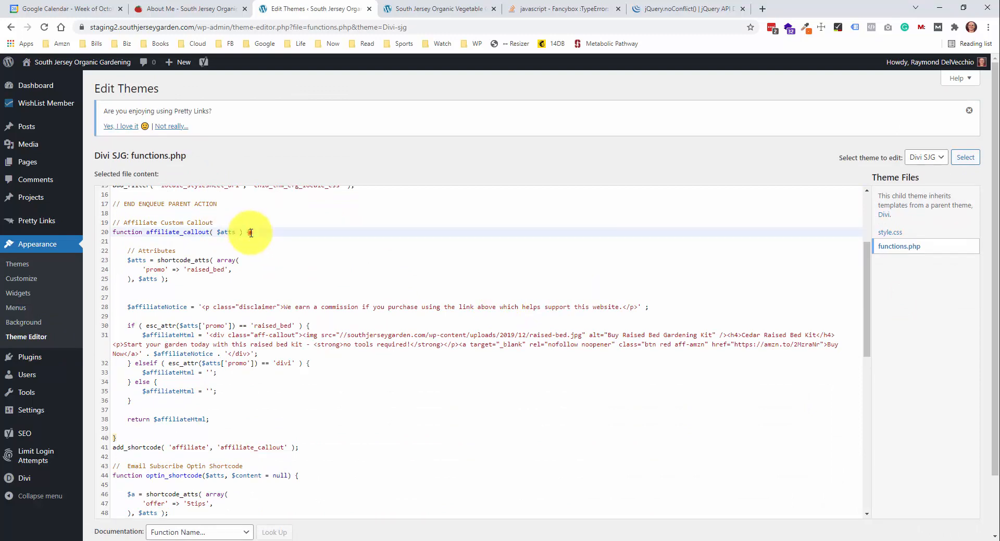
In the raised_bed affiliate callout link, replace the class "btn red" with "et_pb_button" and copy the new class name
click(645, 343)
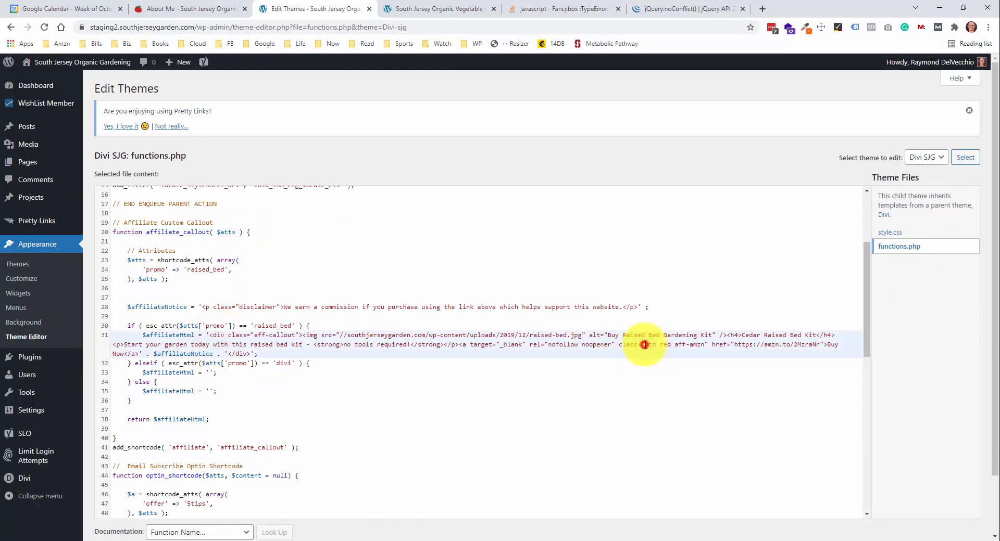
drag(644, 345, 673, 347)
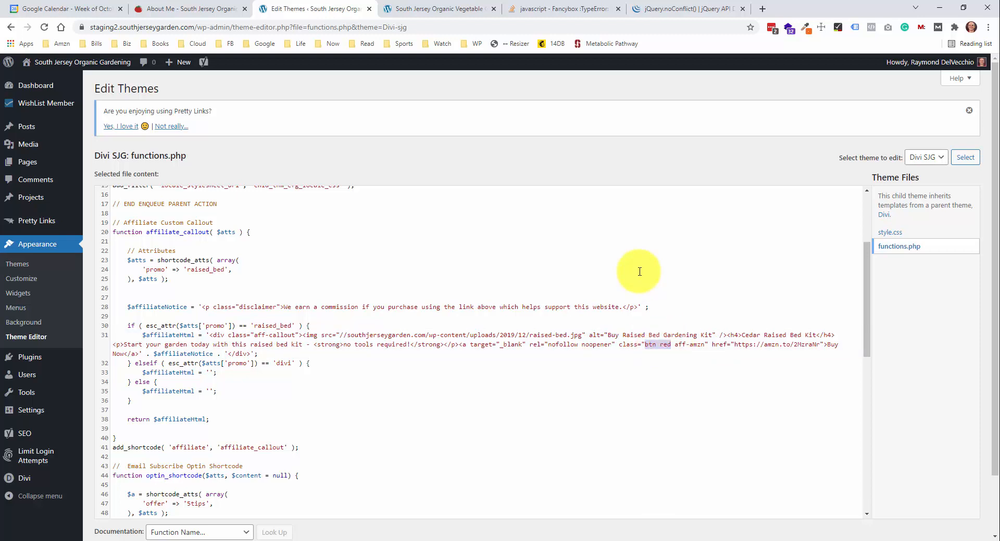
text(et_pb_butto)
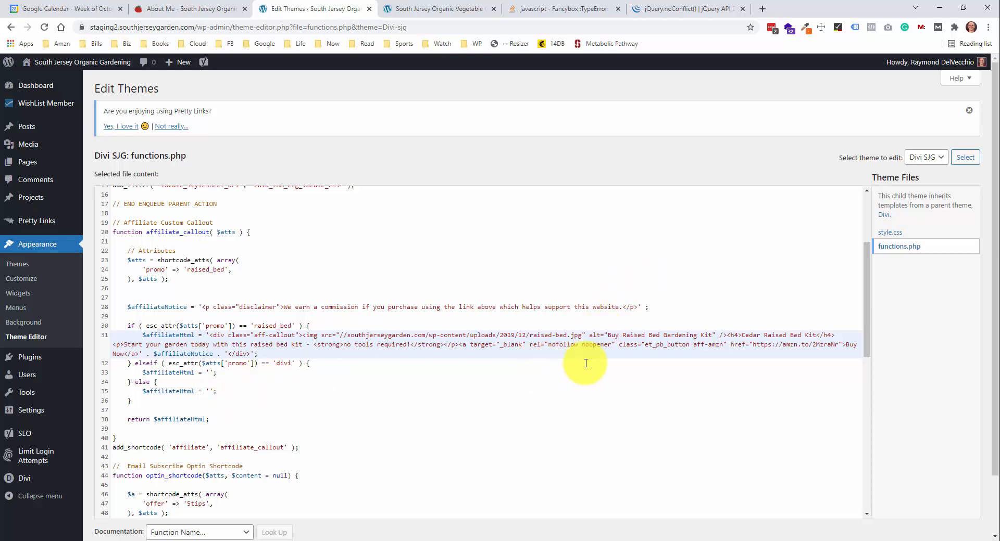
double_click(670, 345)
right_click(671, 347)
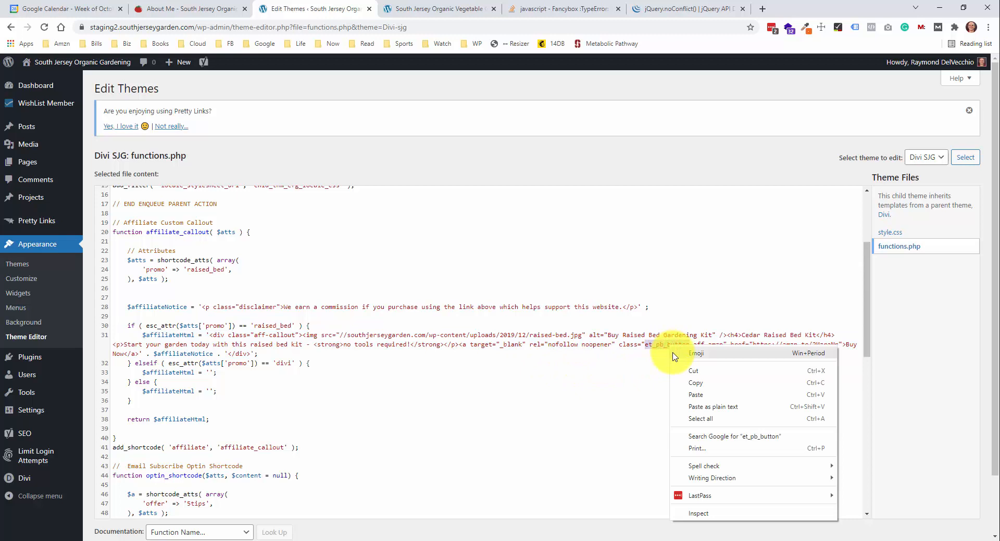
click(693, 389)
In the optin shortcode form, replace the Download submit input's class "button red" with the copied "et_pb_button" and update functions.php
scroll(520, 364, down, 4)
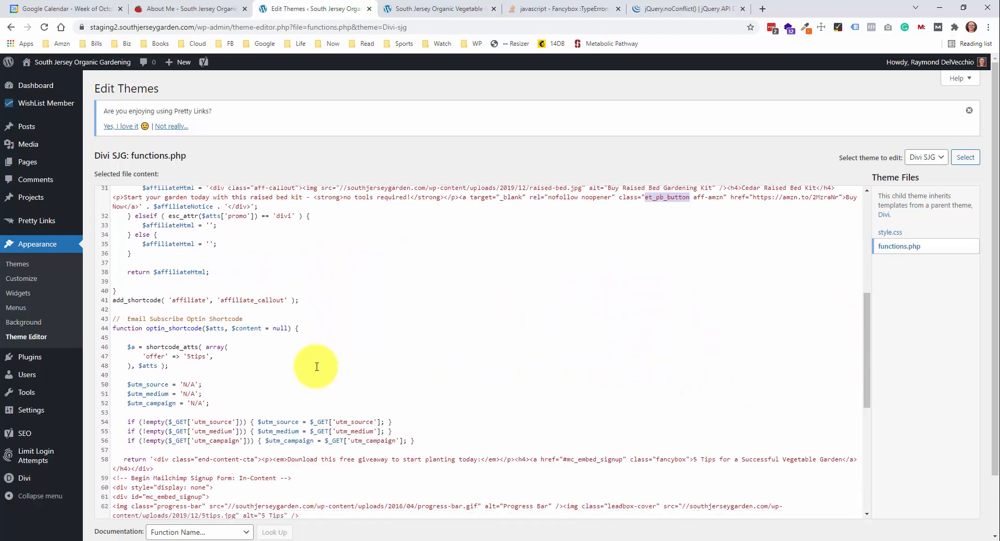
scroll(316, 367, down, 4)
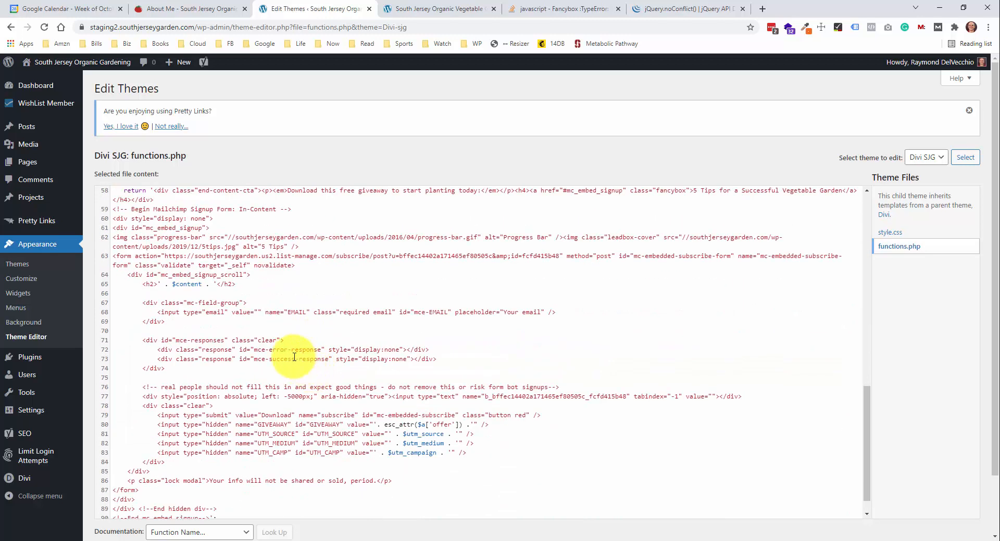
scroll(260, 346, down, 1)
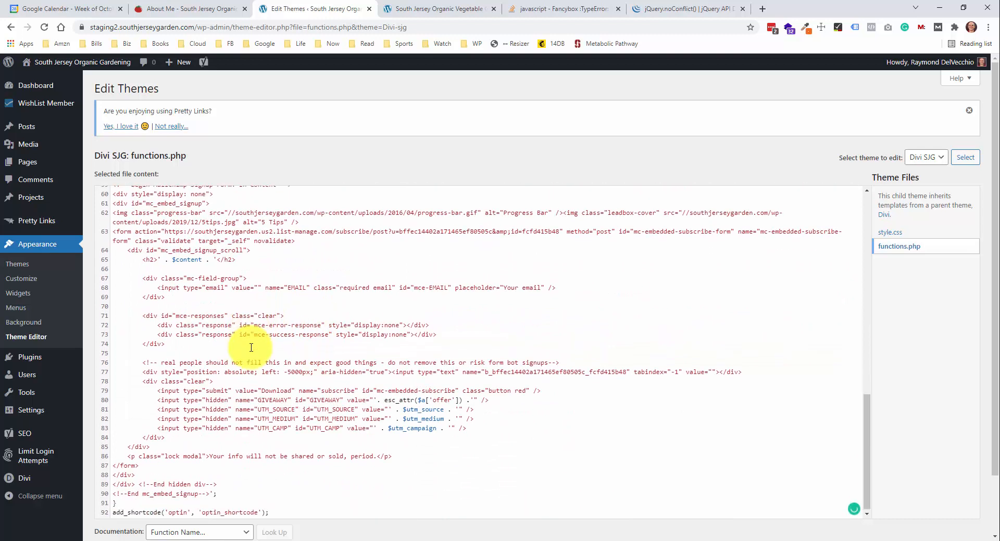
click(149, 384)
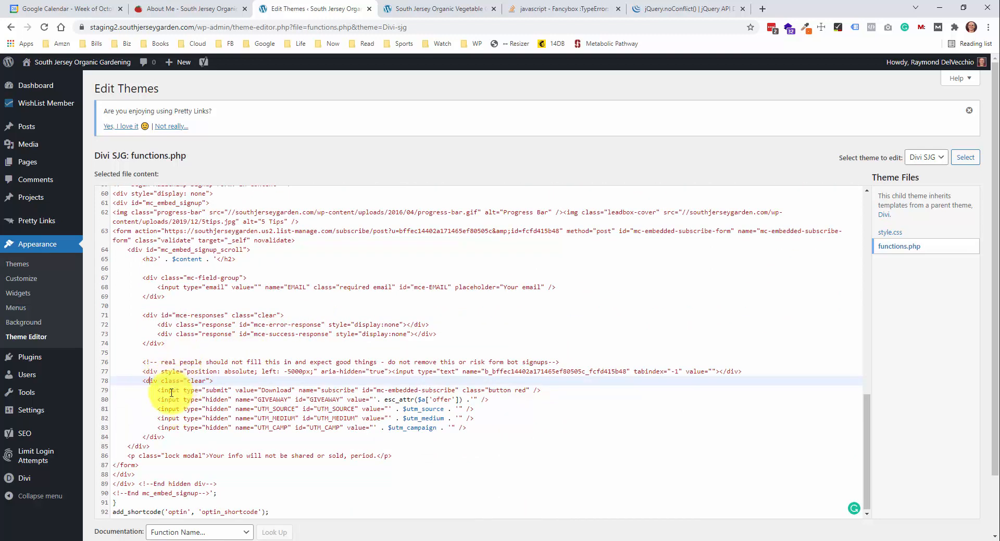
click(174, 392)
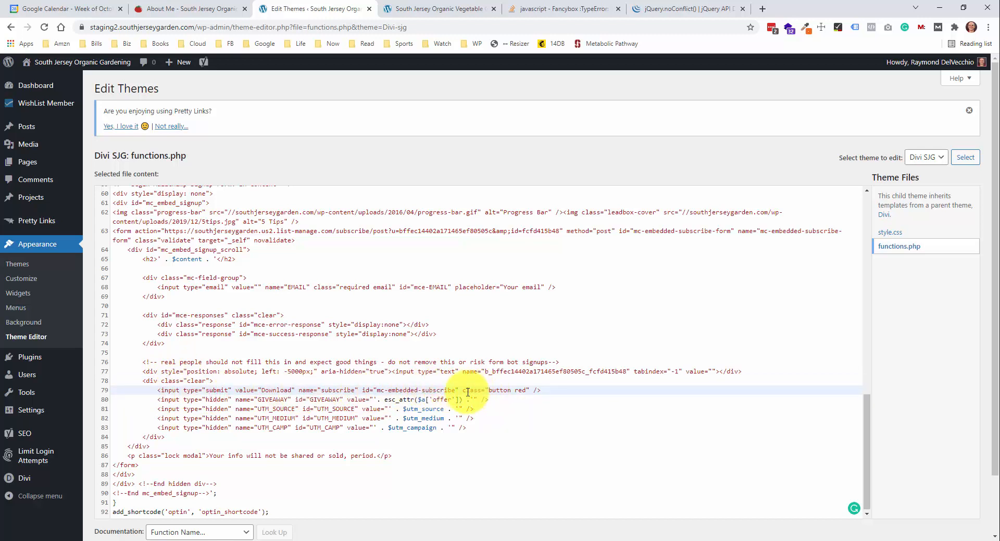
drag(489, 391, 523, 390)
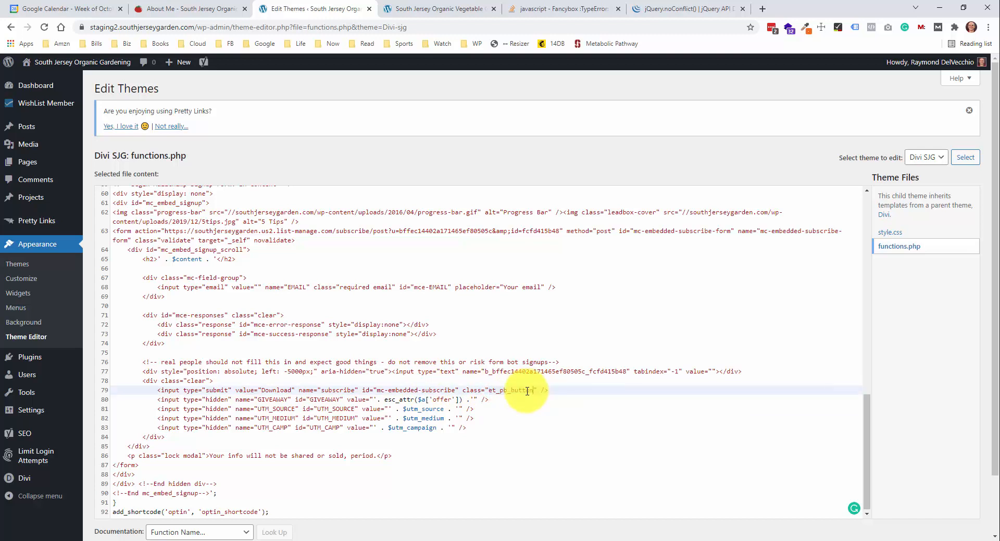
key(ctrl+v)
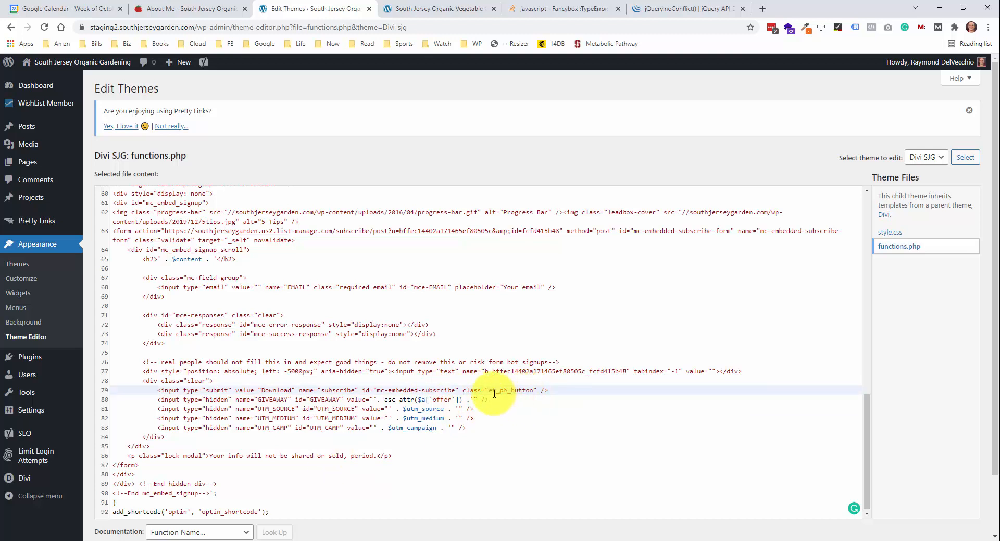
double_click(505, 392)
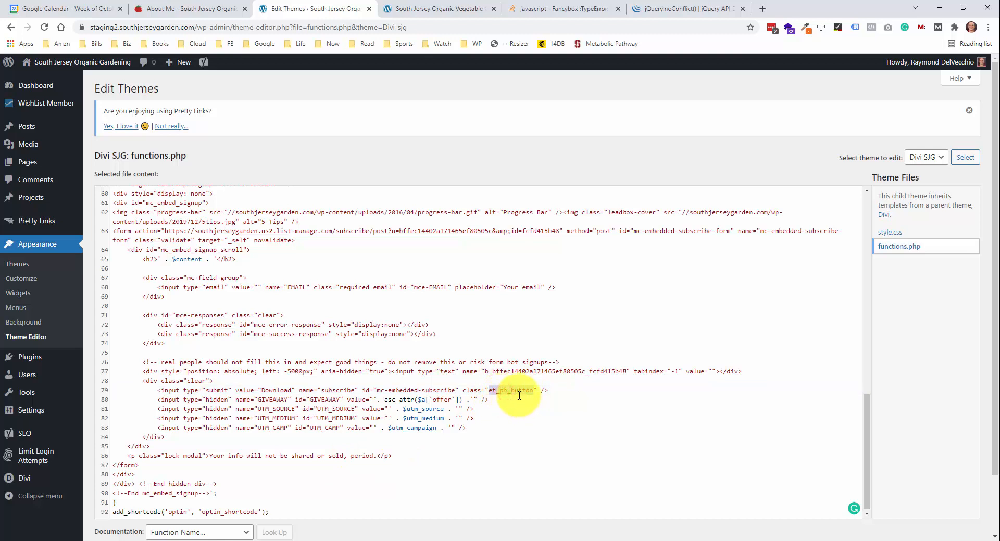
scroll(408, 424, down, 2)
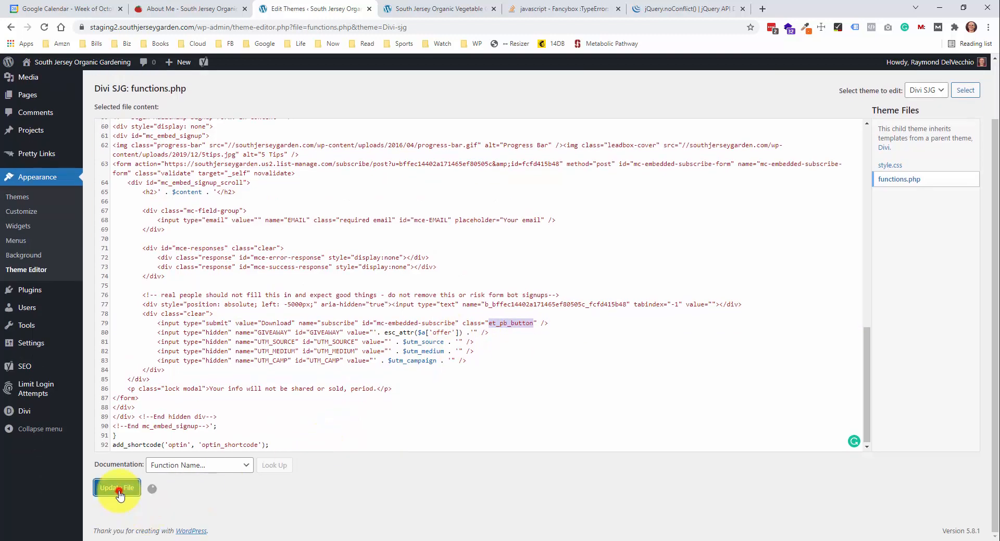
click(118, 491)
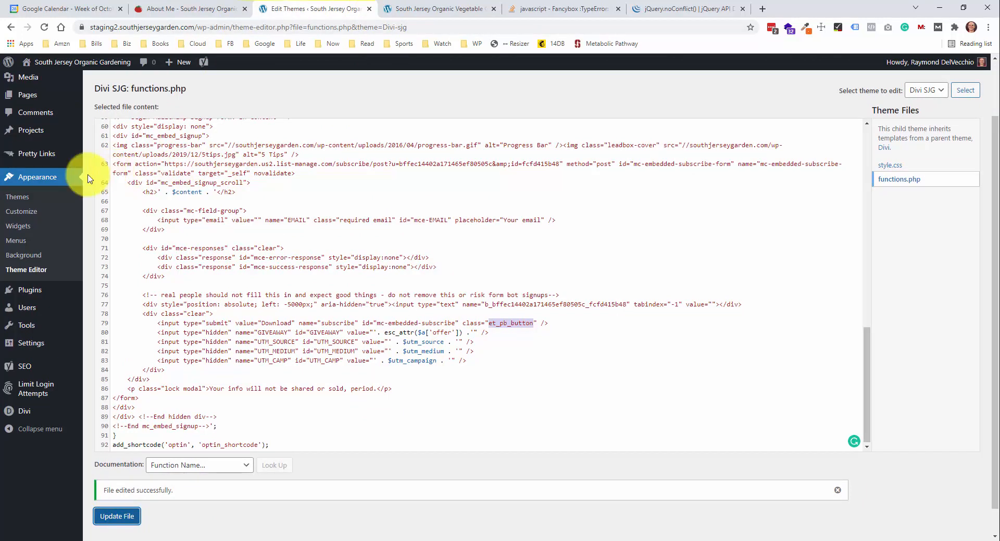
Open the Customizer, examine the Download button in the homepage's "5 Tips for a Successful Vegetable Garden" popup and close the popup
click(30, 213)
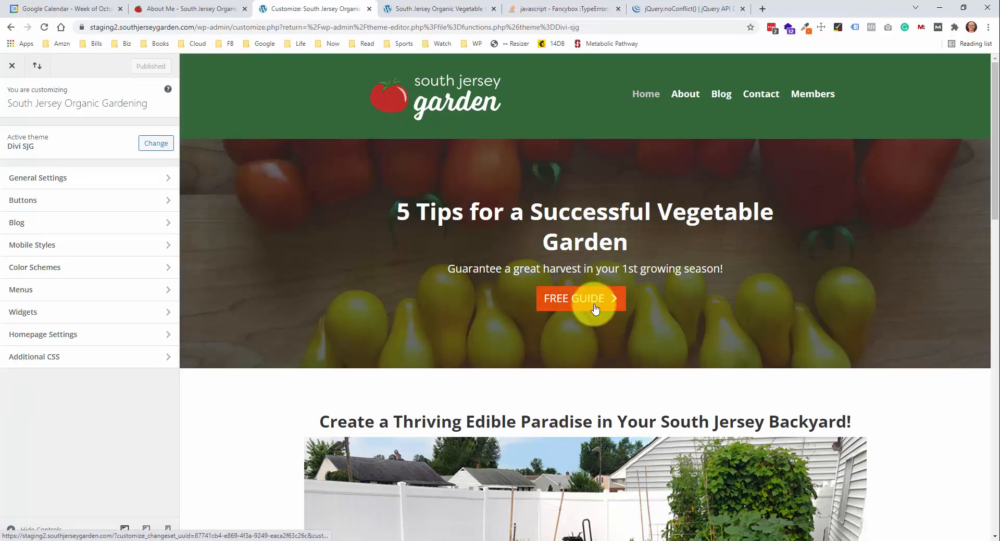
click(595, 309)
click(546, 265)
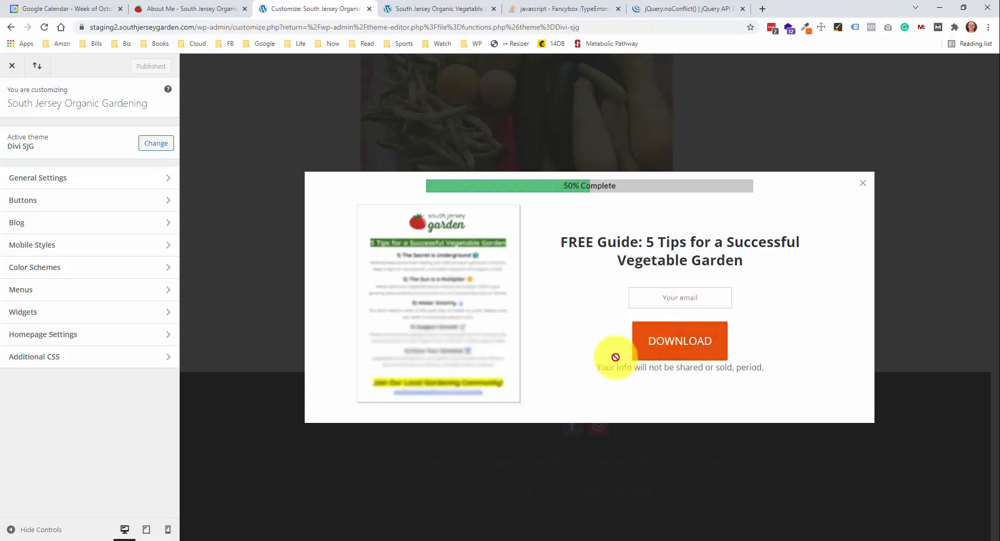
click(865, 185)
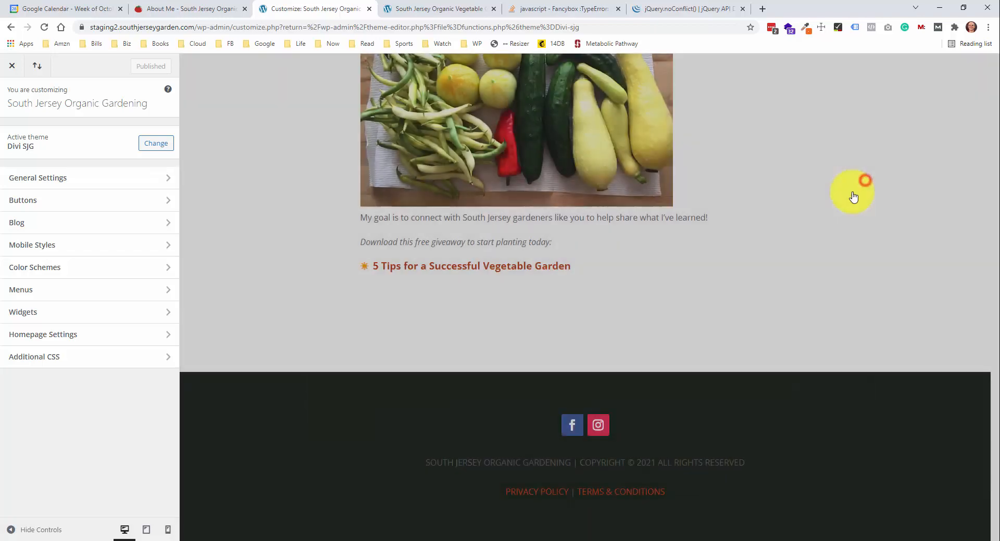
scroll(824, 214, up, 15)
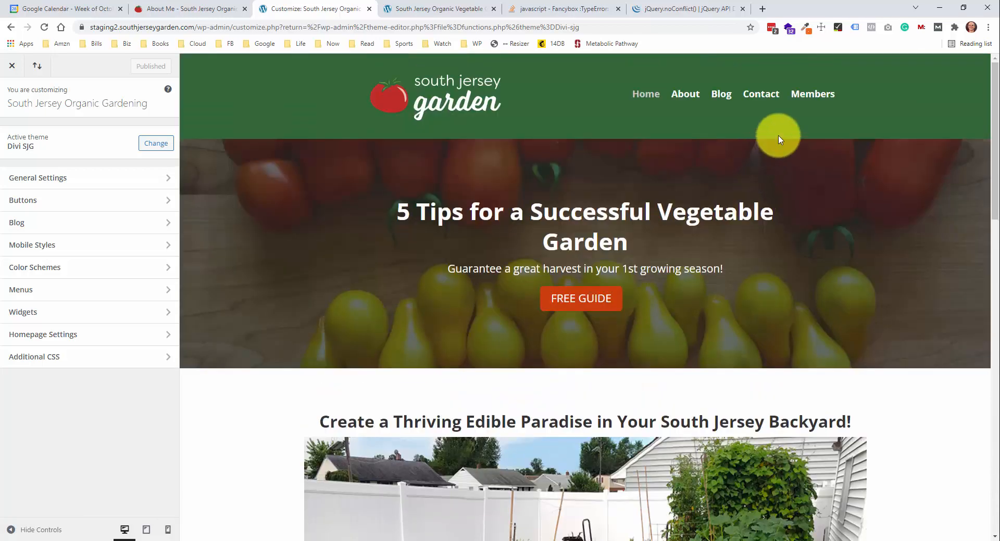
Open the blog post "7 Reasons to Start a Backyard Garden" in the preview, examine the callout's Buy Now button and exit the Customizer
click(719, 96)
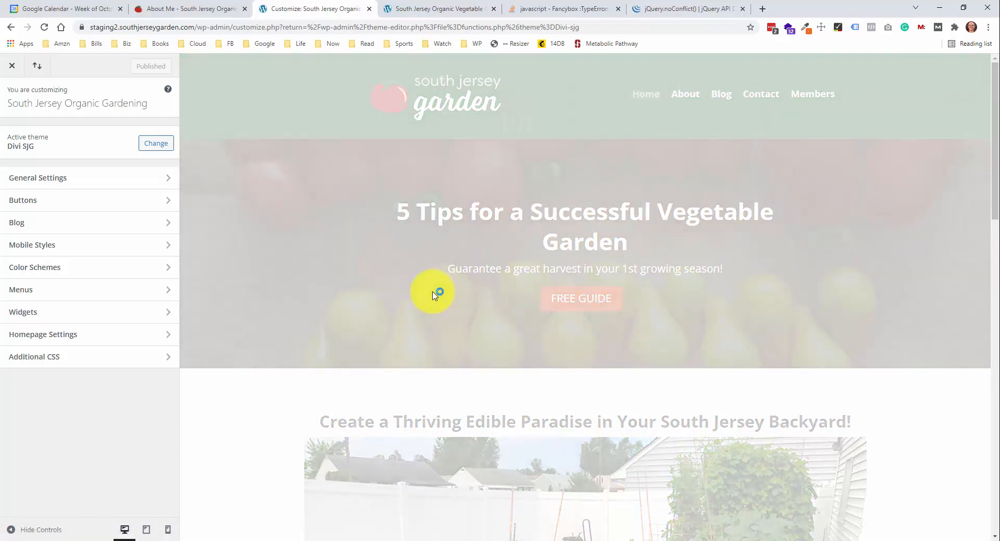
scroll(432, 292, down, 20)
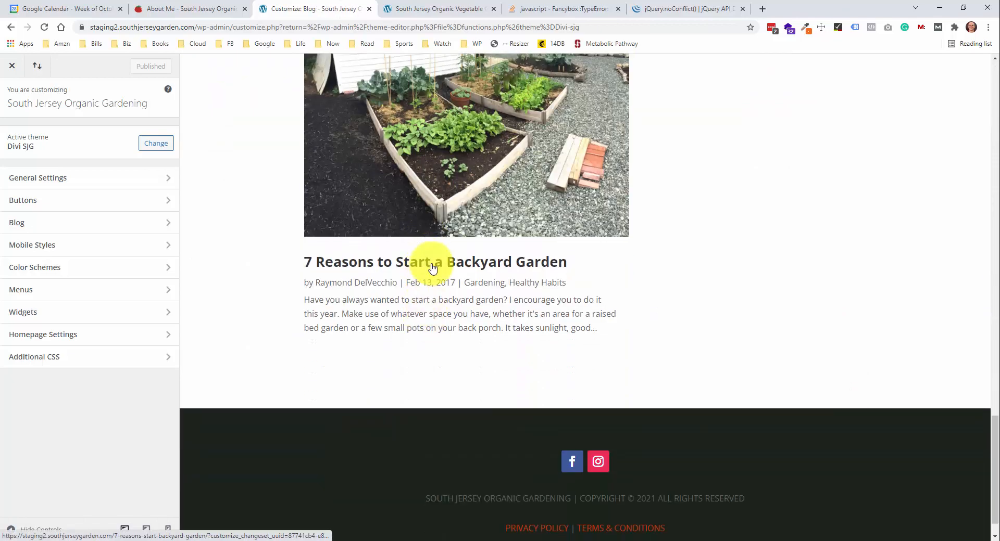
click(430, 281)
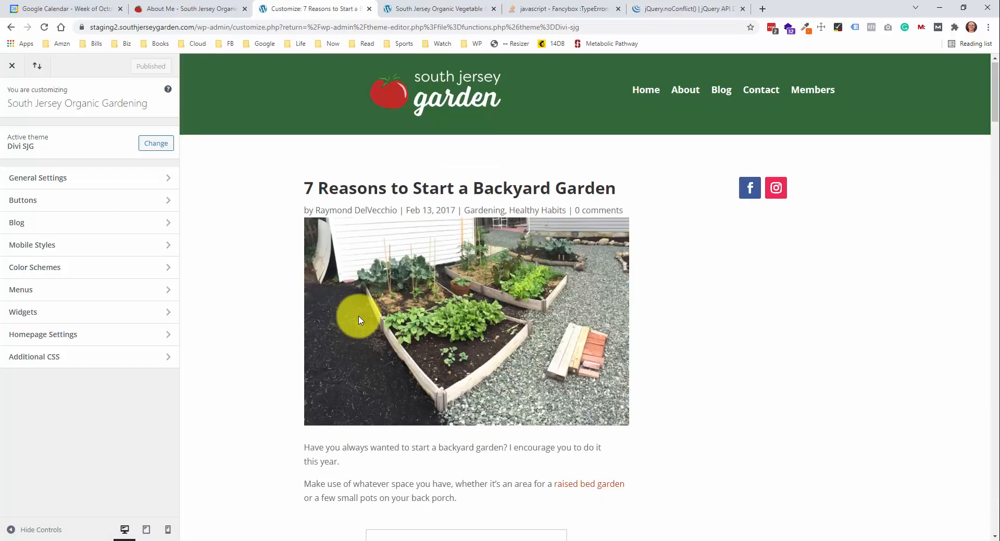
scroll(358, 316, down, 5)
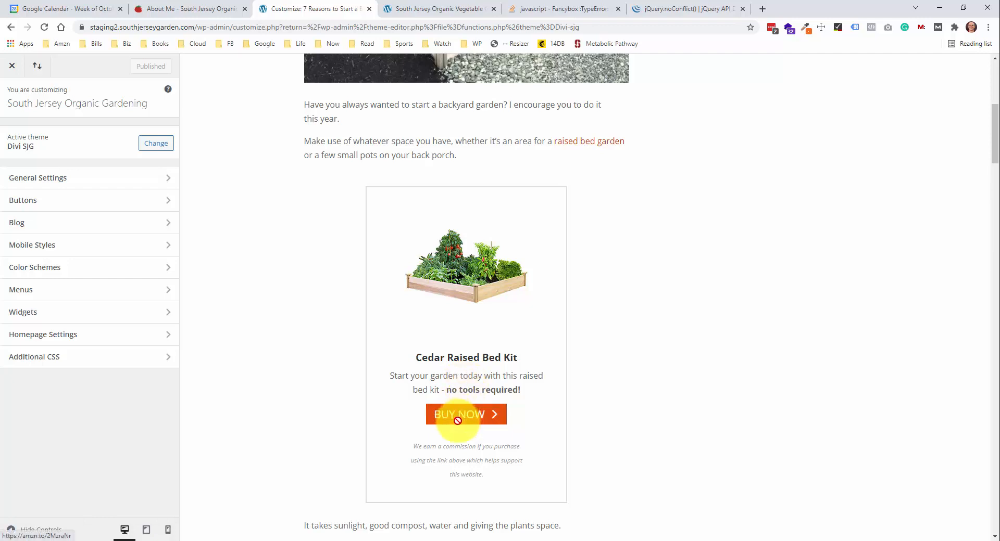
scroll(463, 406, down, 3)
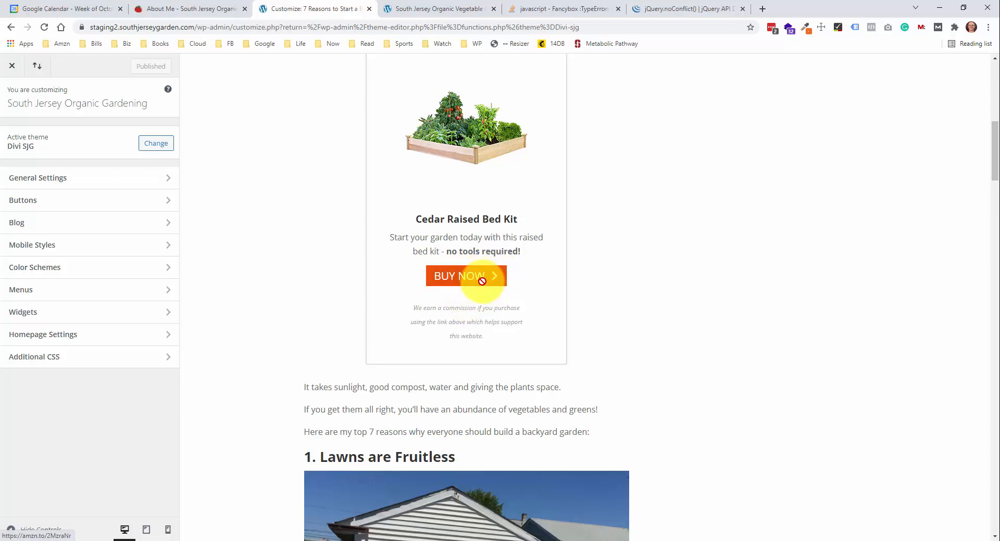
scroll(470, 281, down, 3)
scroll(464, 283, up, 6)
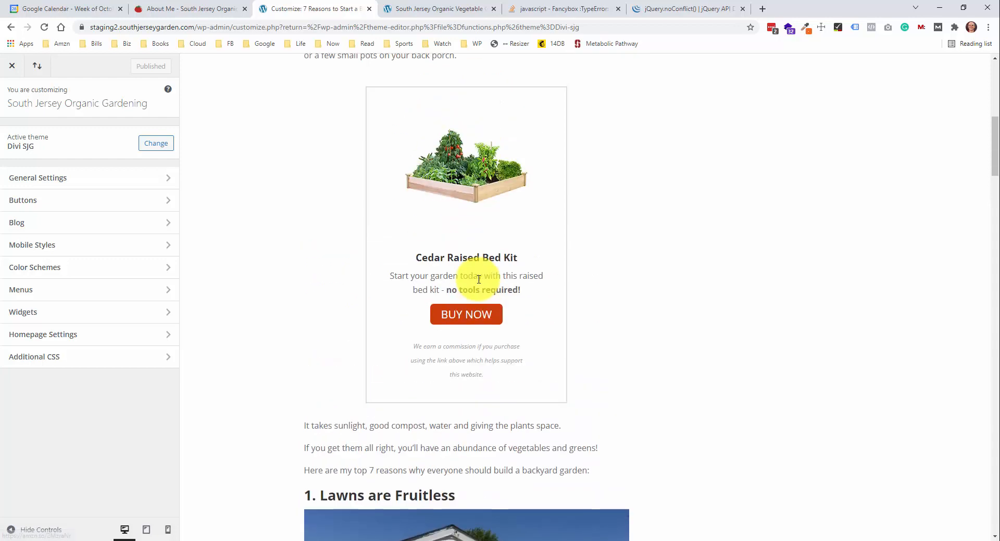
scroll(476, 295, up, 5)
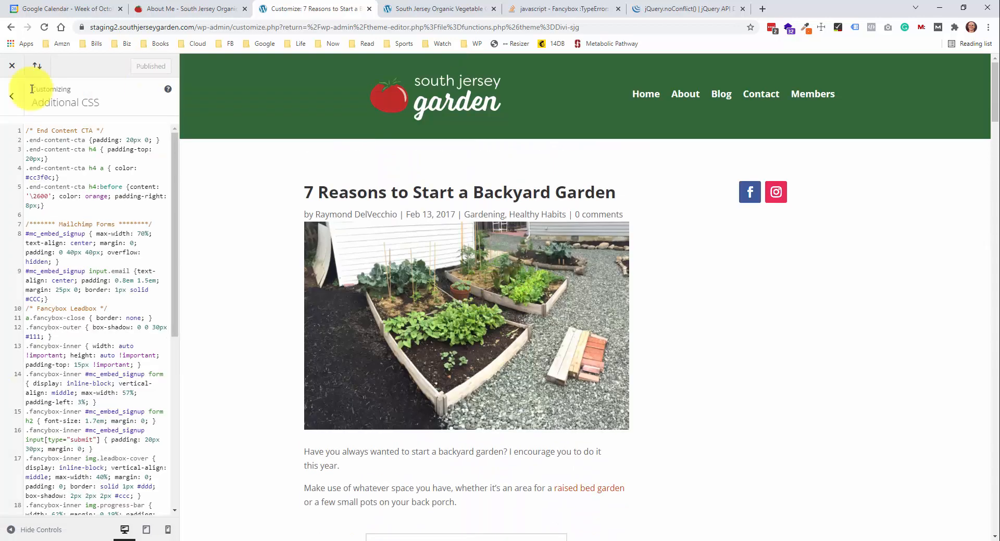
click(14, 65)
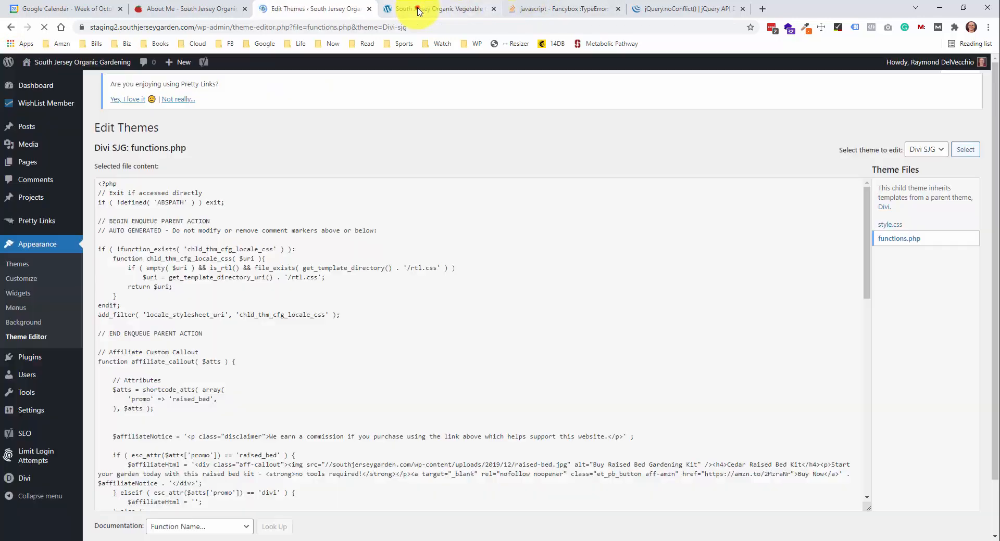
Switch to the staging homepage tab, reload the page and check the email field and Download button in the "5 Tips" popup
click(417, 8)
click(781, 153)
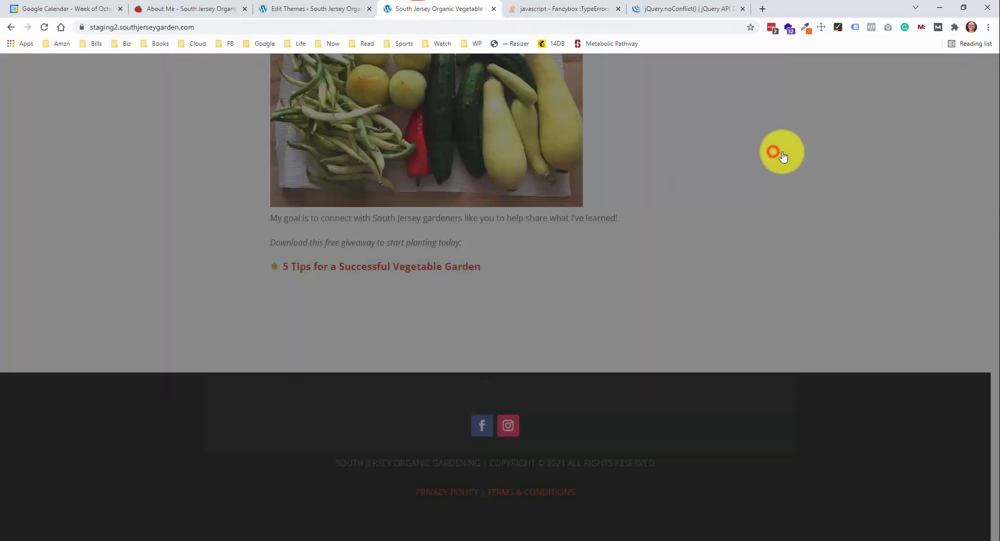
right_click(204, 187)
click(238, 216)
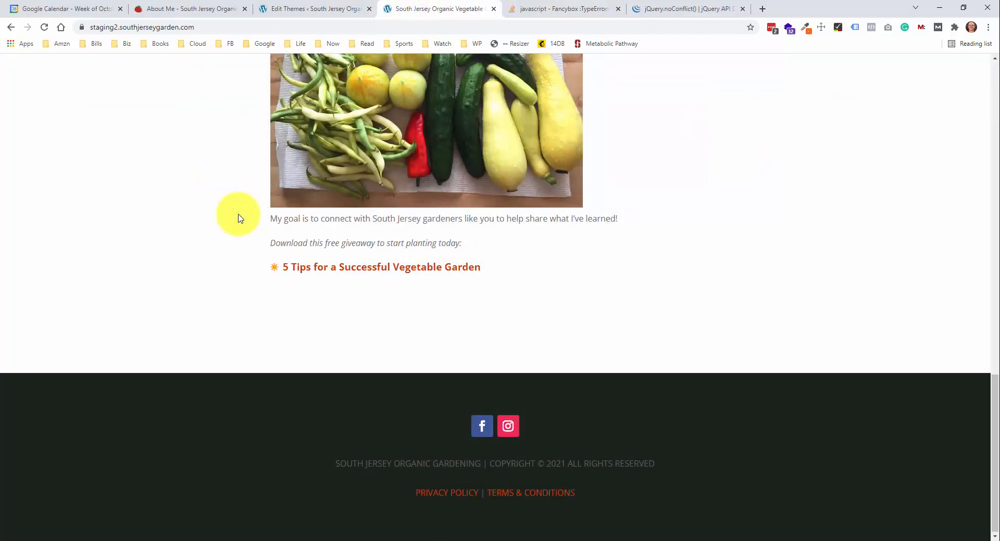
click(297, 267)
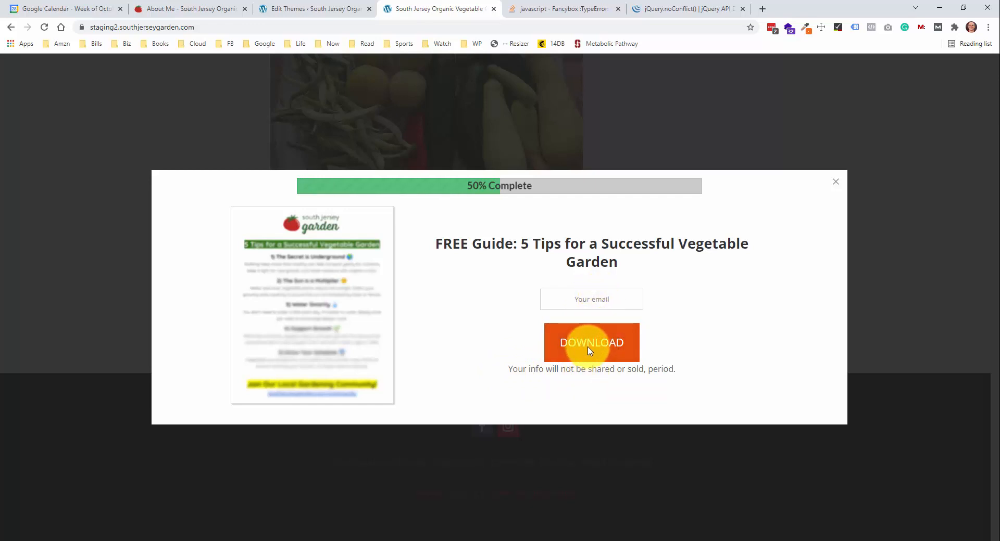
click(599, 307)
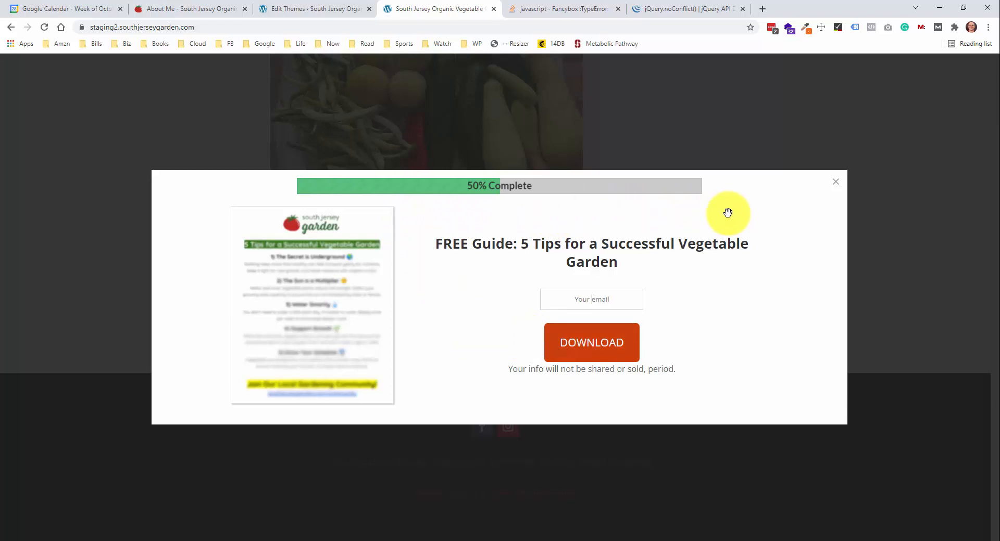
click(753, 207)
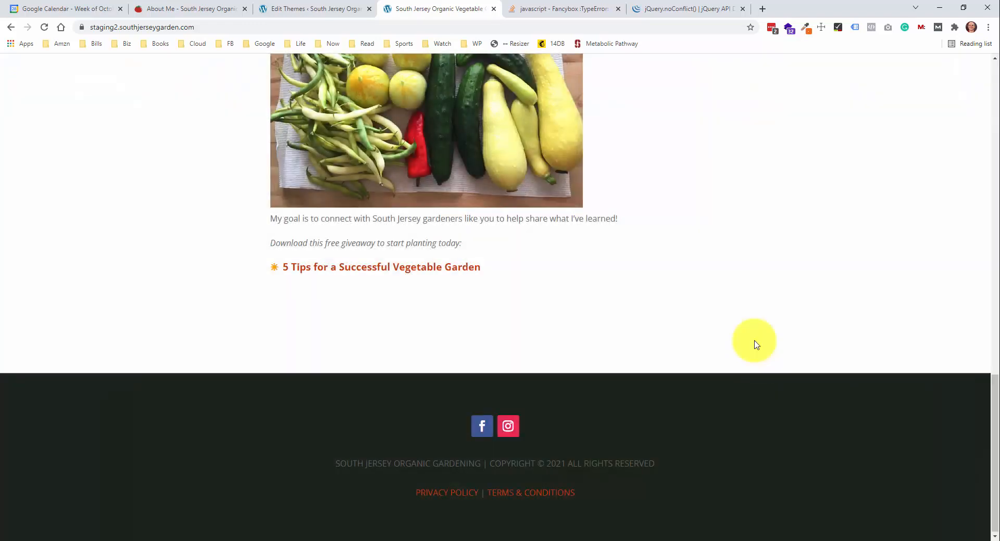
Reopen the "5 Tips" popup and inspect its Download button in DevTools, with the DevTools window docked beside the page
click(388, 267)
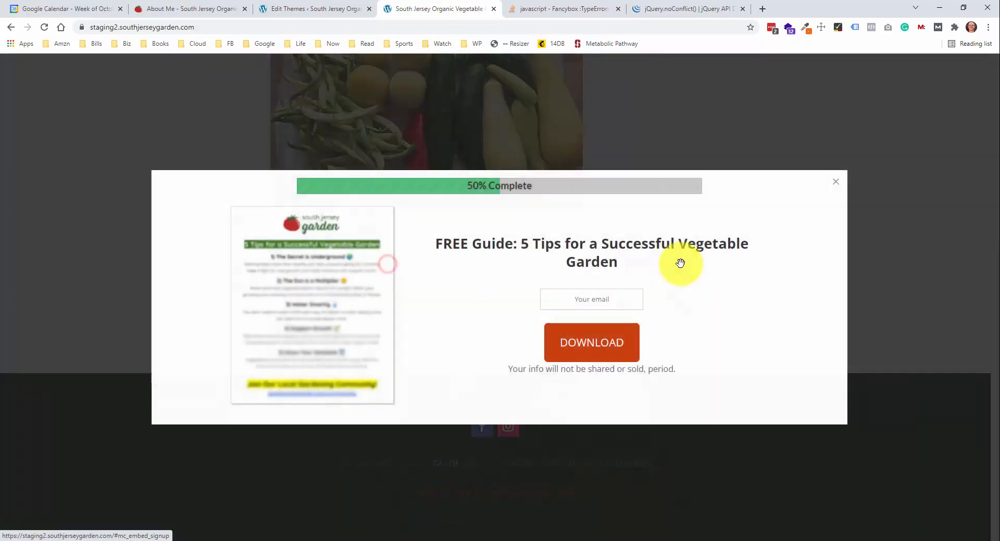
right_click(601, 342)
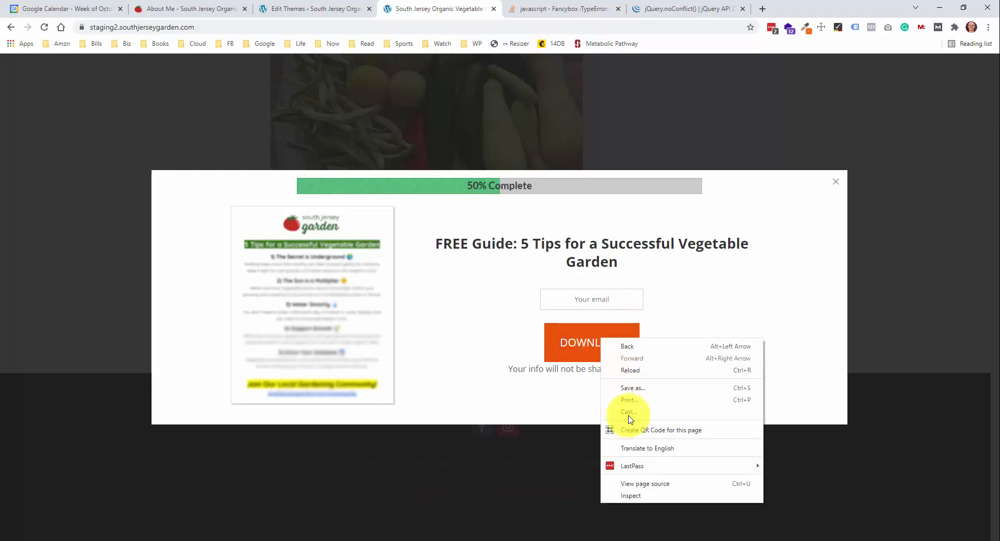
click(636, 498)
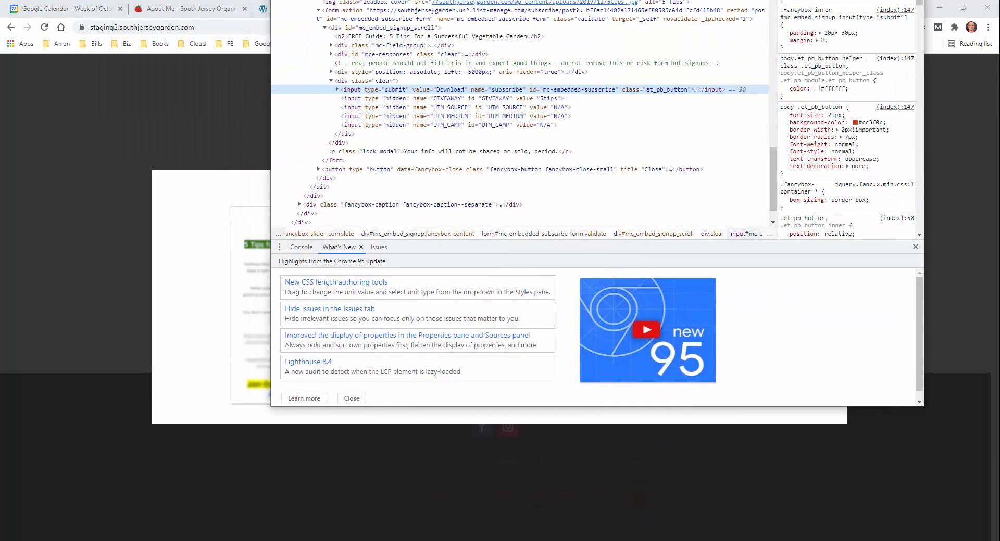
drag(609, 1, 1, 136)
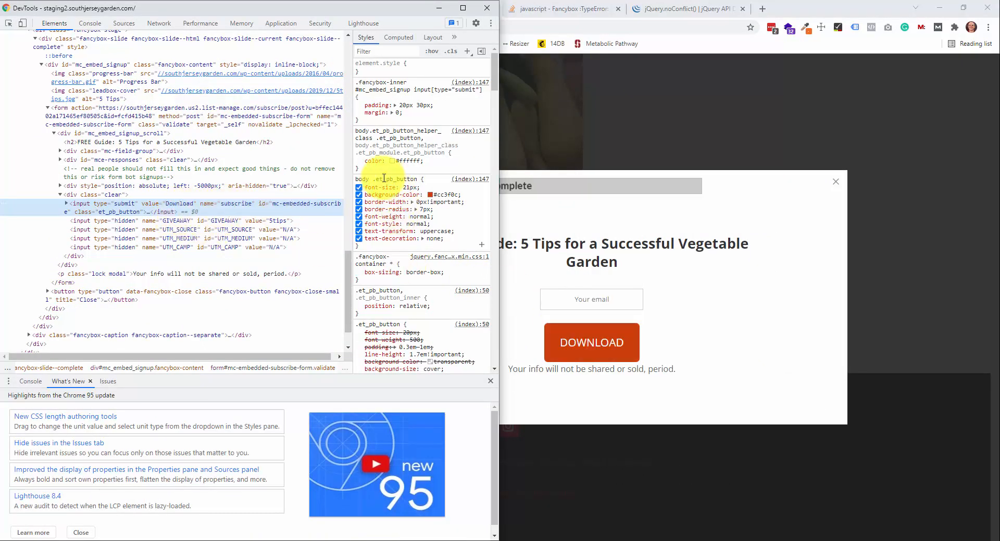
Examine the Download button's body .et_pb_button style rule and force the button's :hover state to inspect its hover styles
click(398, 180)
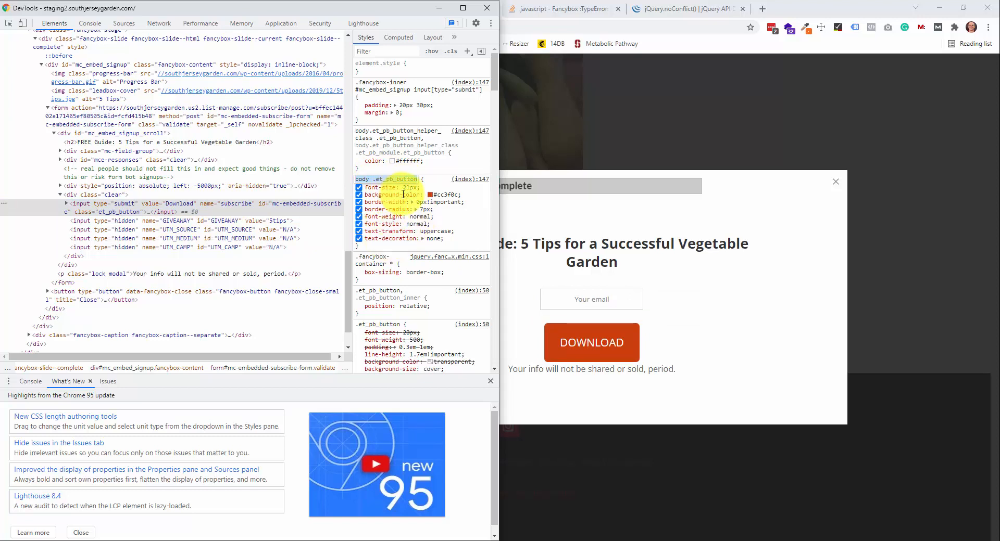
right_click(96, 212)
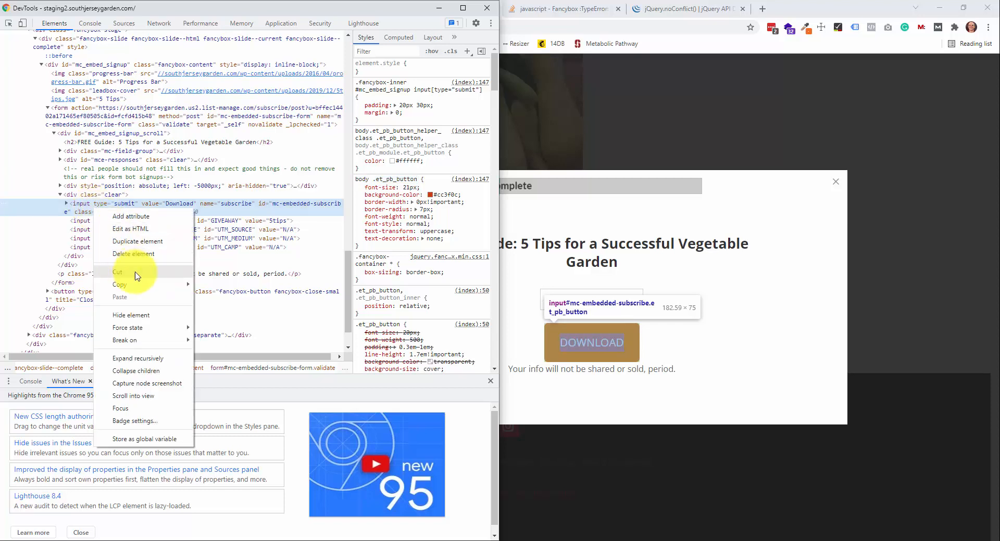
mouse_move(143, 328)
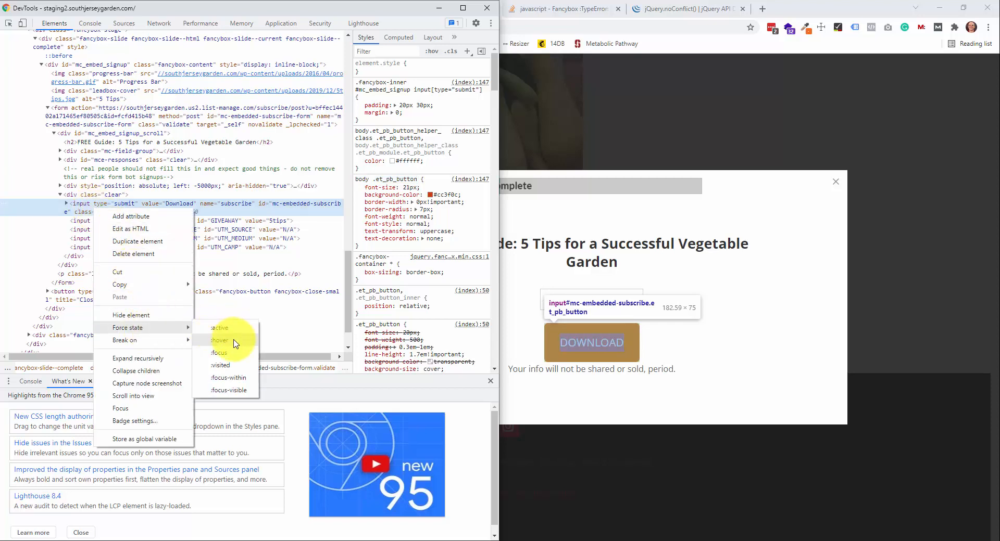
click(233, 341)
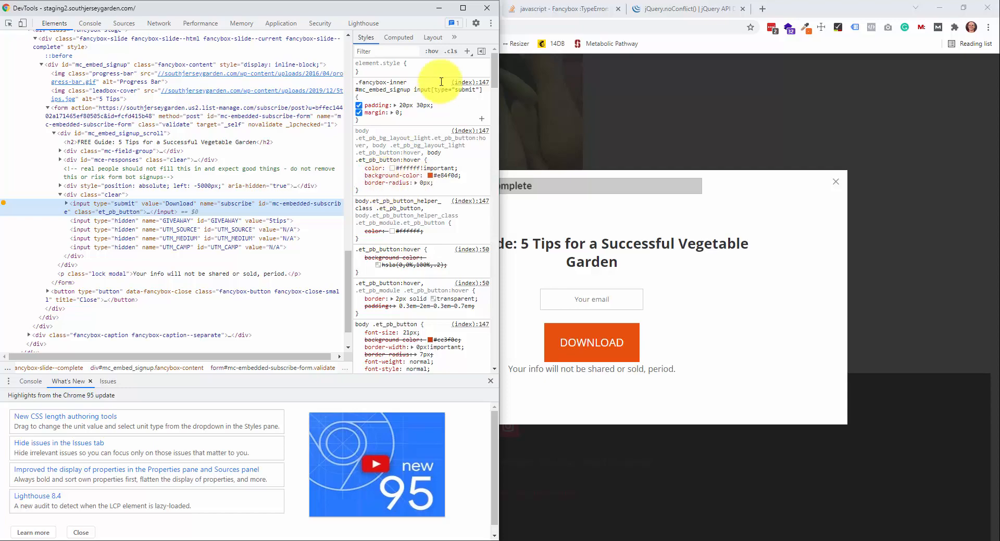
Close DevTools and the "5 Tips" popup, and check the hover style of the homepage's Free Guide button
click(493, 7)
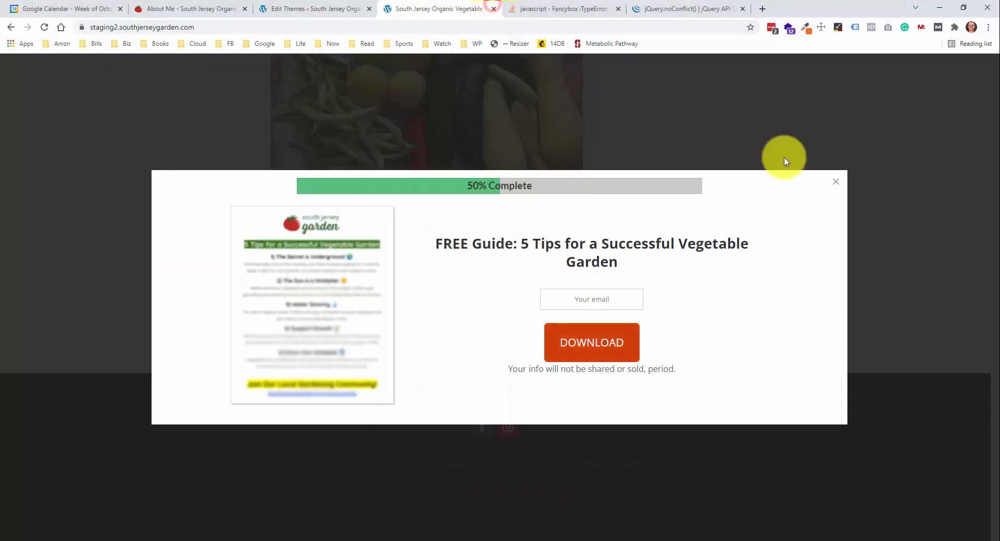
click(834, 181)
scroll(691, 237, up, 5)
scroll(692, 238, up, 5)
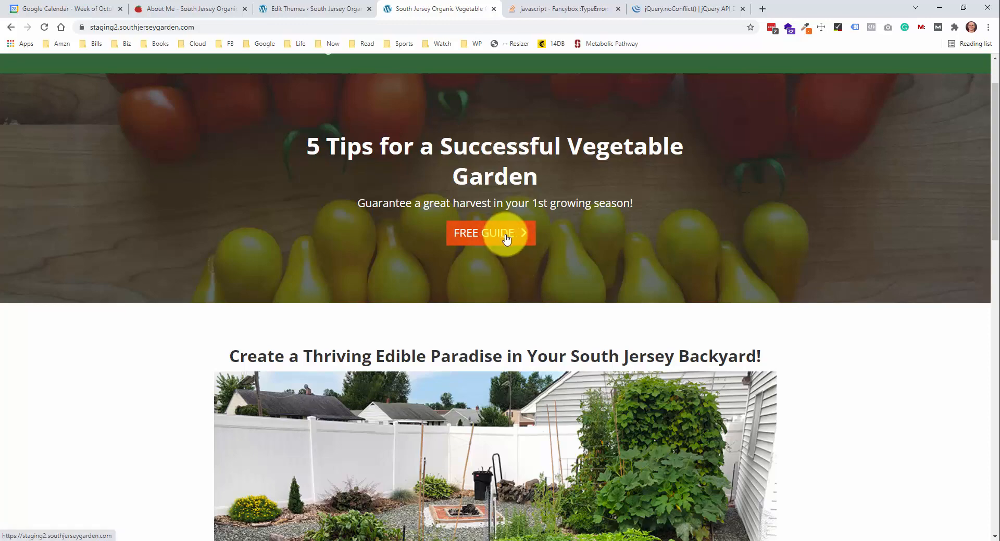
Browse the staging homepage, open the 5 Tips free guide popup to check its Download button, and close it
scroll(509, 235, down, 10)
scroll(508, 224, up, 9)
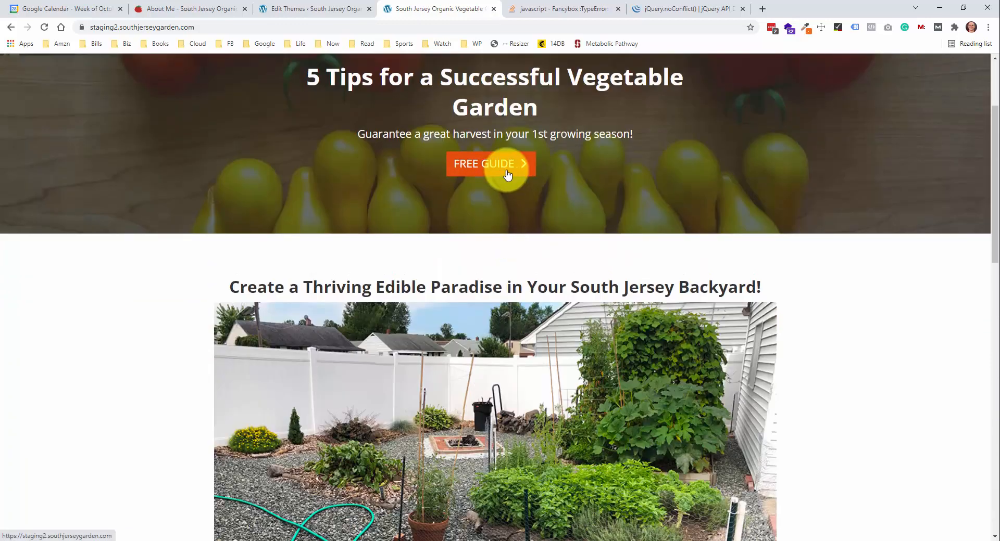
scroll(519, 264, down, 5)
scroll(519, 264, down, 11)
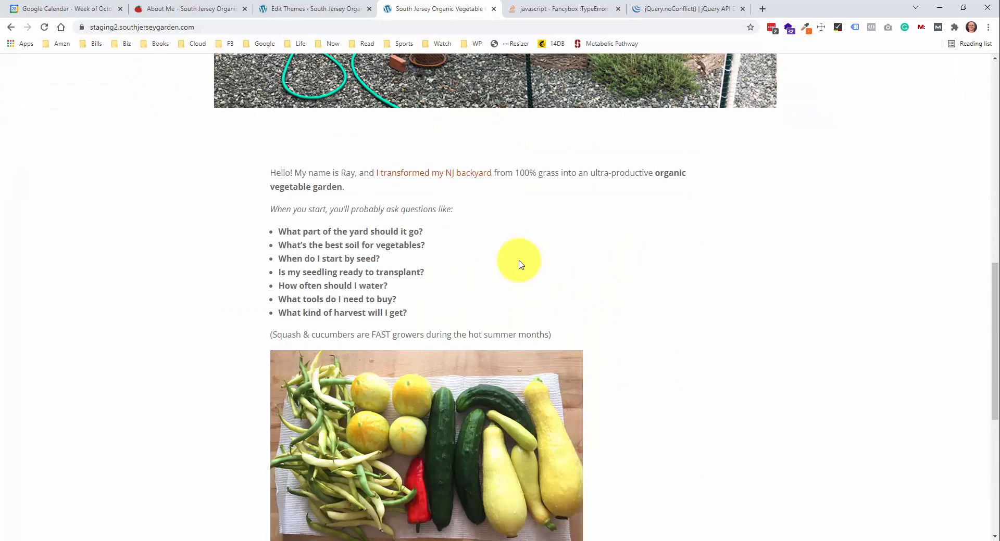
click(430, 270)
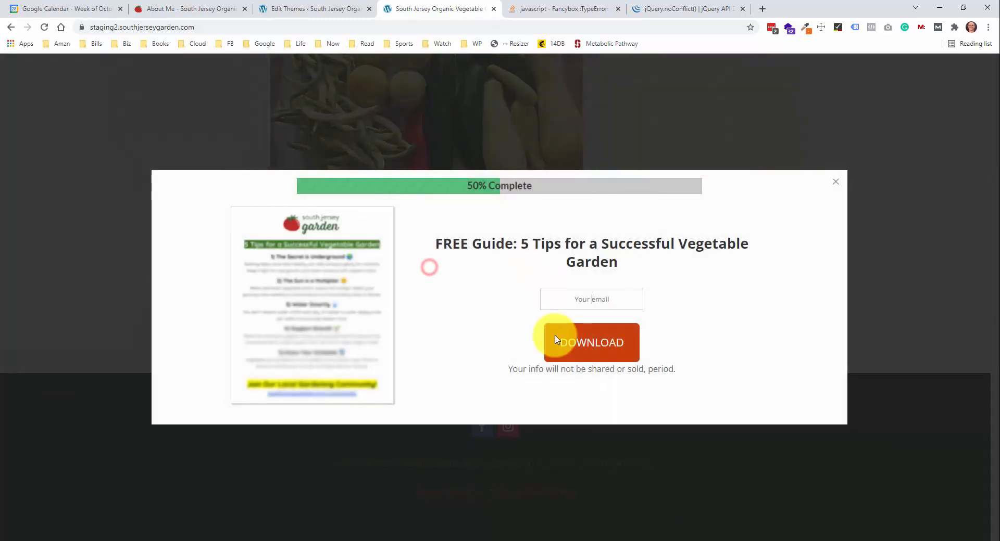
click(837, 181)
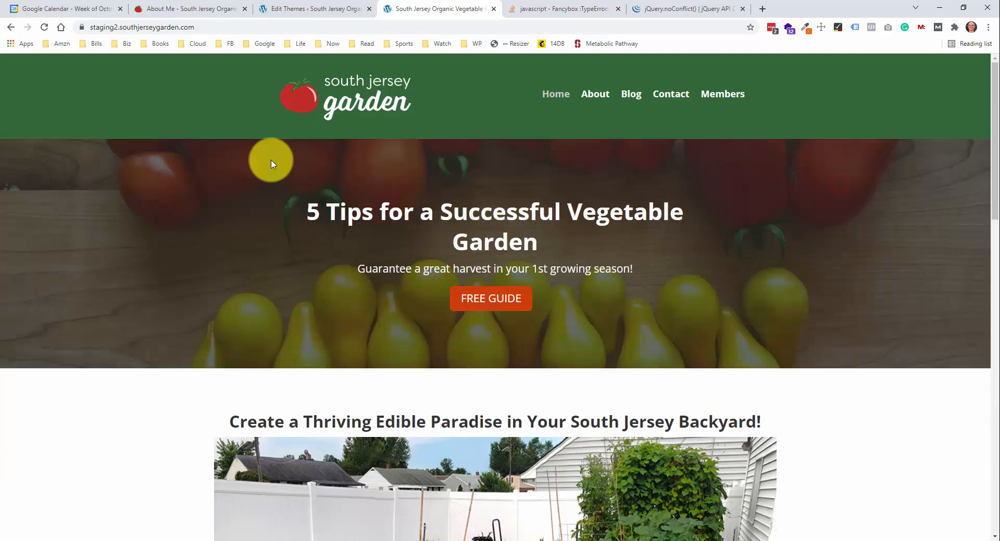
Switch to the WordPress admin and open the Customizer's Additional CSS at the Mailchimp Forms rules
click(335, 8)
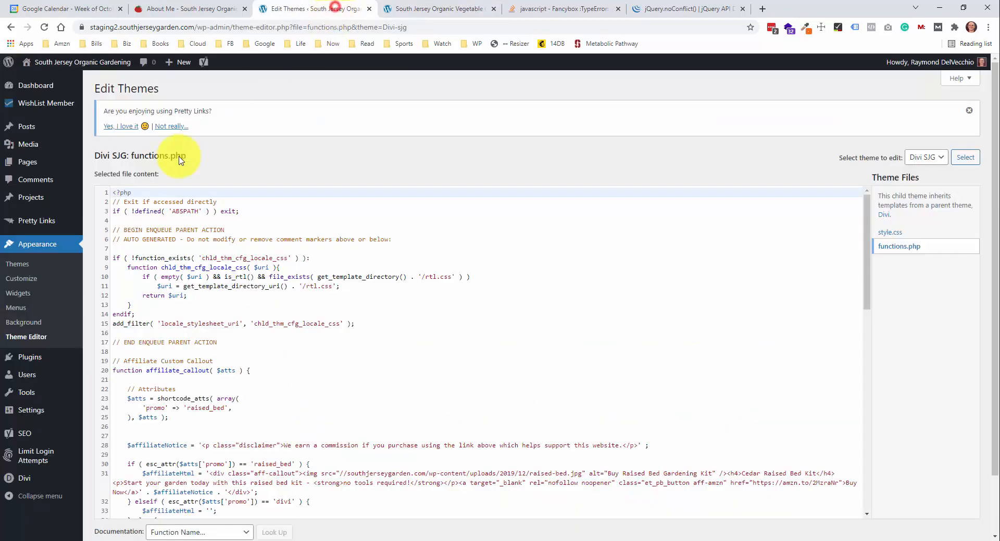
click(23, 279)
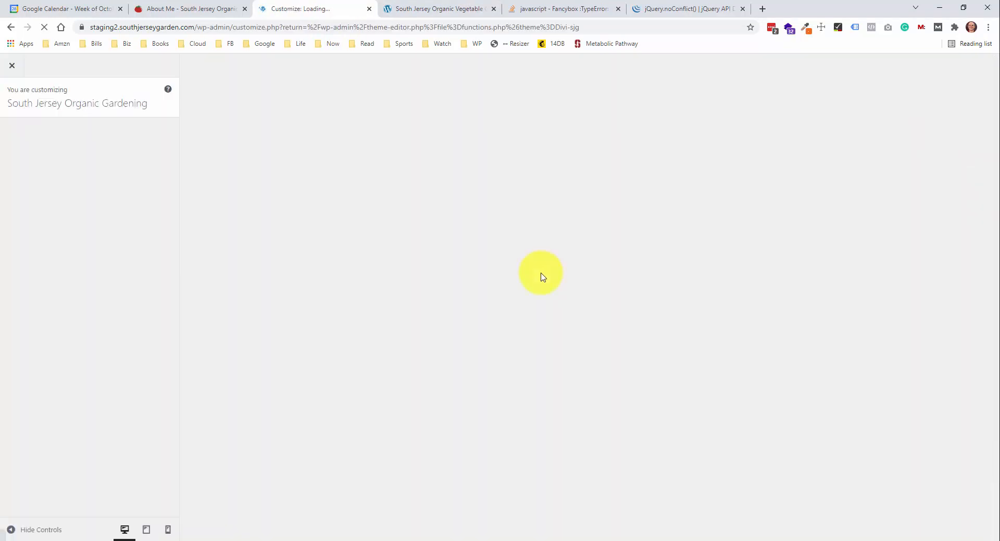
scroll(97, 285, down, 2)
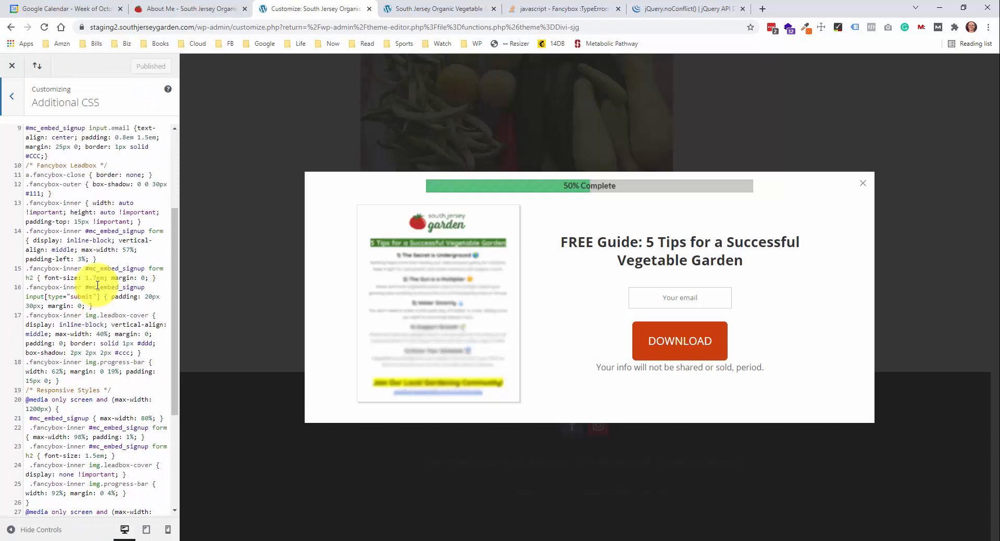
scroll(131, 270, down, 3)
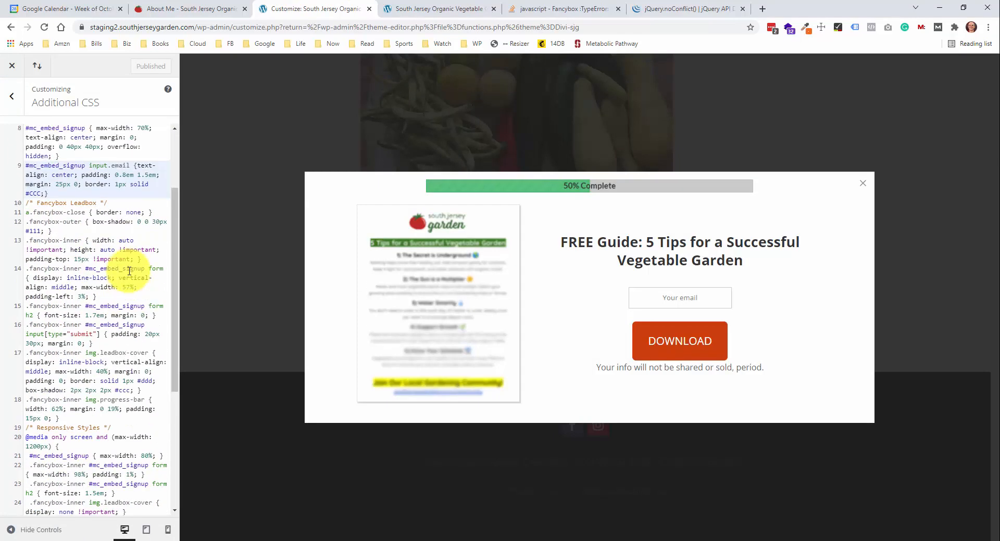
scroll(77, 271, up, 5)
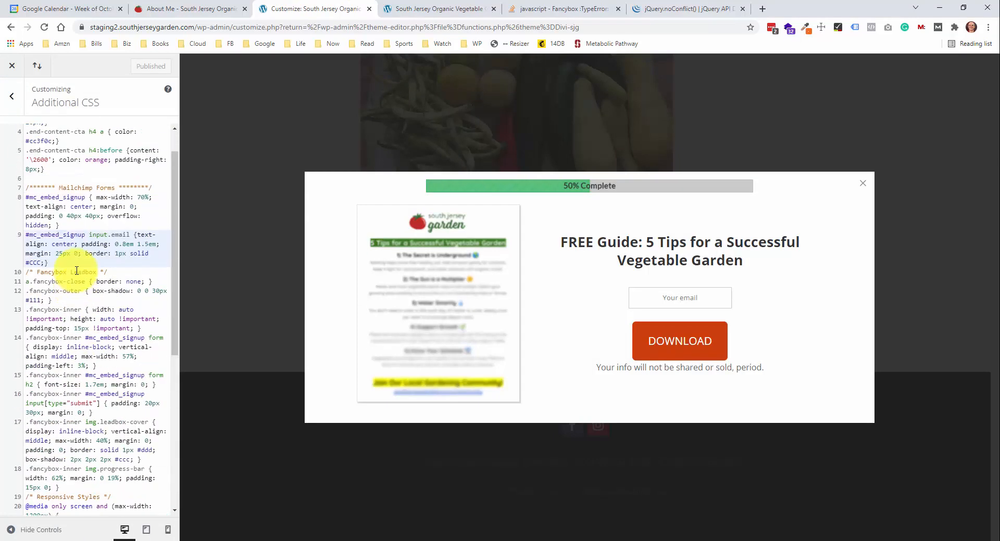
Duplicate the #mc_embed_signup input.email selector as a new empty rule directly below the existing one
drag(139, 233, 32, 239)
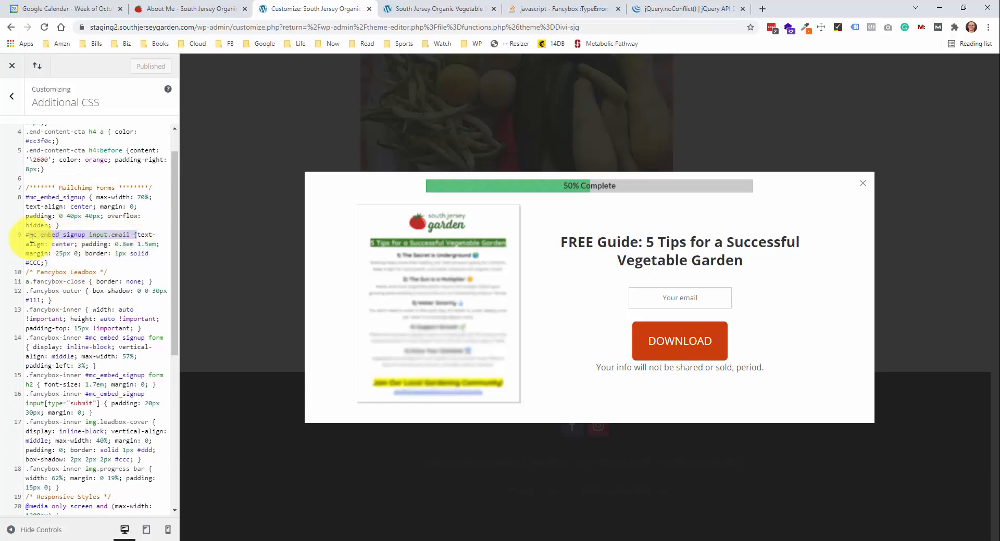
key(Left)
key(Left)
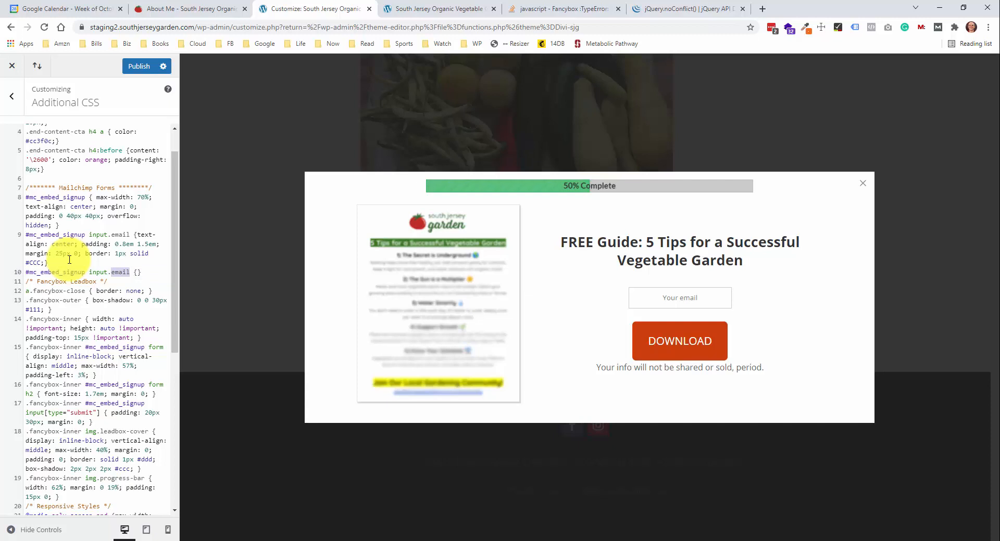
Inspect the Download button in the preview popup to find its class name
right_click(690, 333)
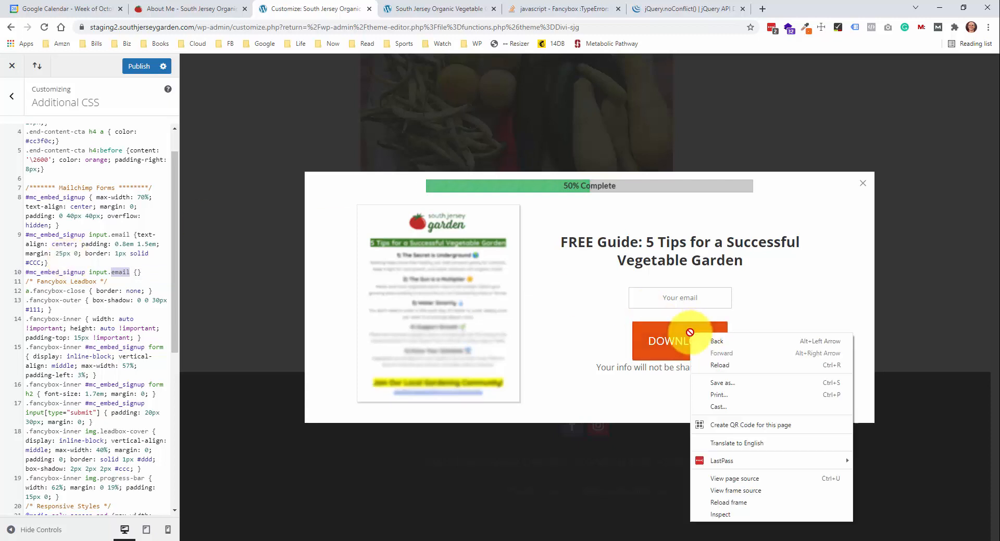
click(726, 515)
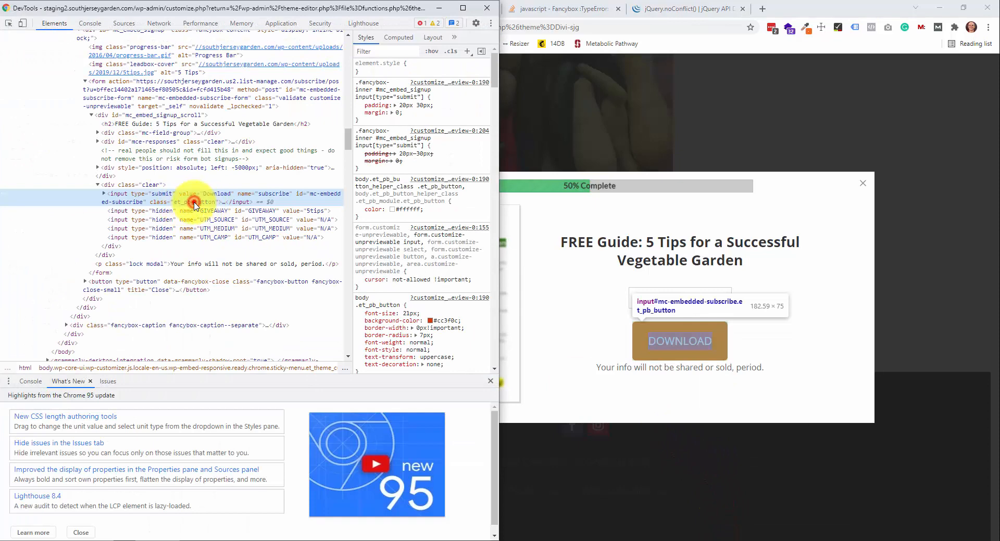
double_click(194, 204)
Change the new rule's selector to #mc_embed_signup input.et_pb_button
text(et)
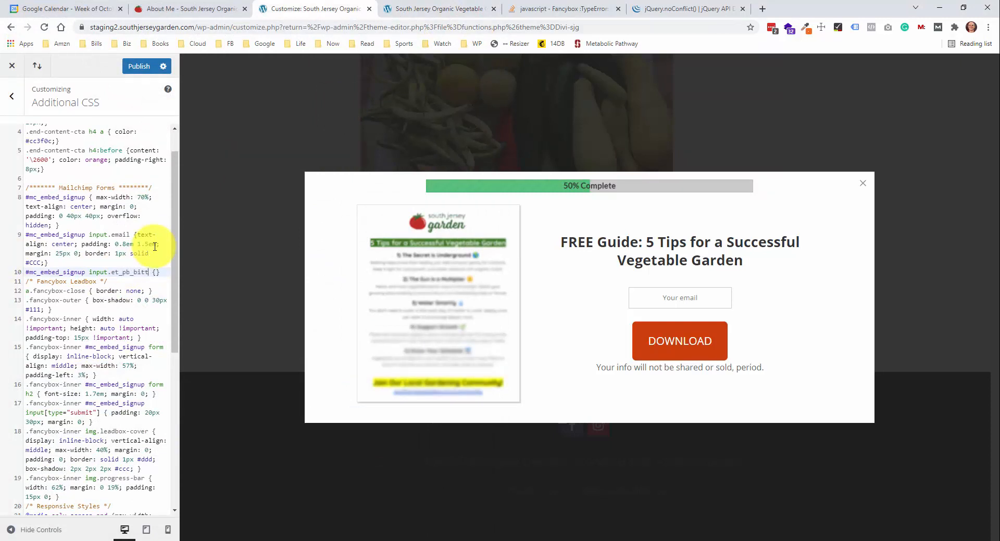
text(_pb_bittp)
key(BackSpace)
key(BackSpace)
key(BackSpace)
key(BackSpace)
text(utton)
Add the declaration cursor: pointer; inside the new et_pb_button rule
key(Right)
key(Right)
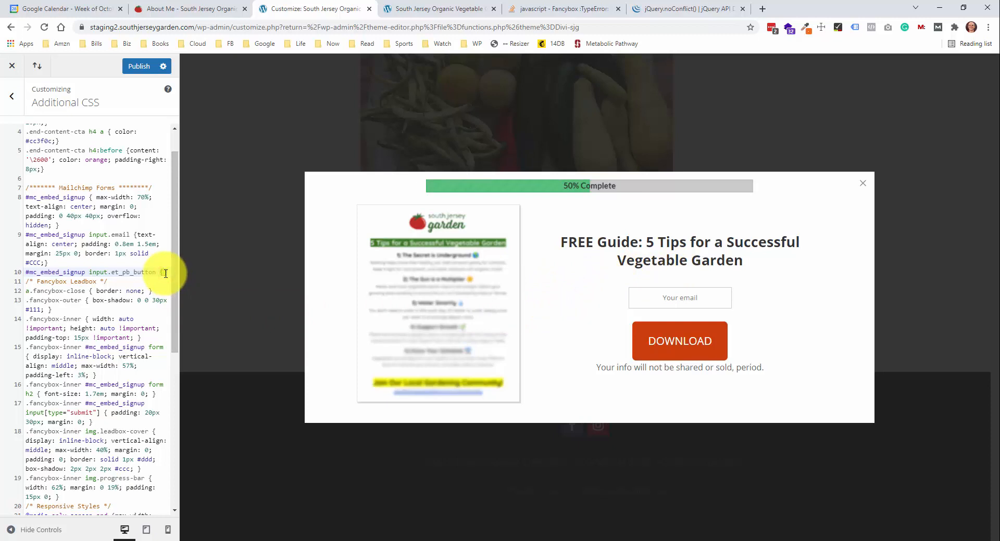
text(poin)
key(BackSpace)
key(BackSpace)
key(BackSpace)
key(BackSpace)
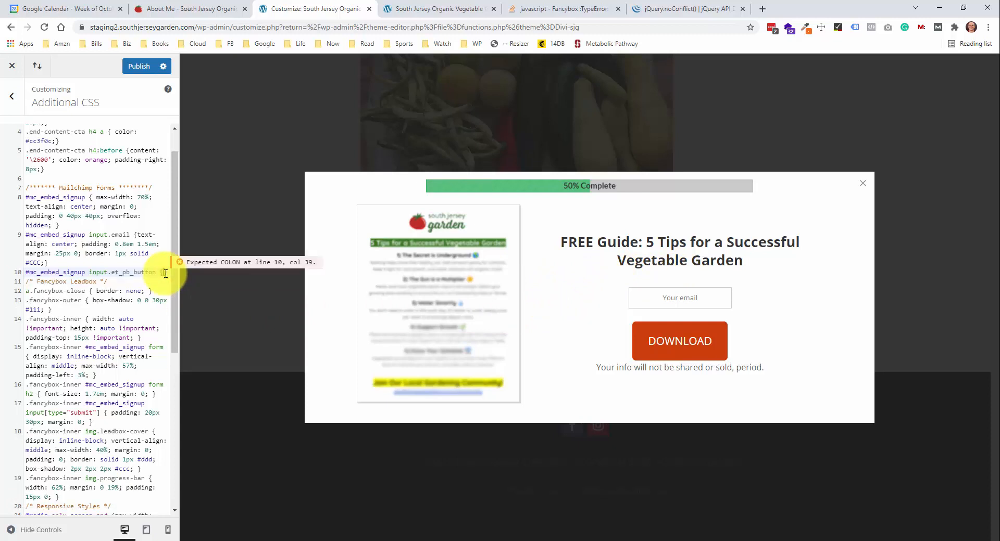
text(cursor)
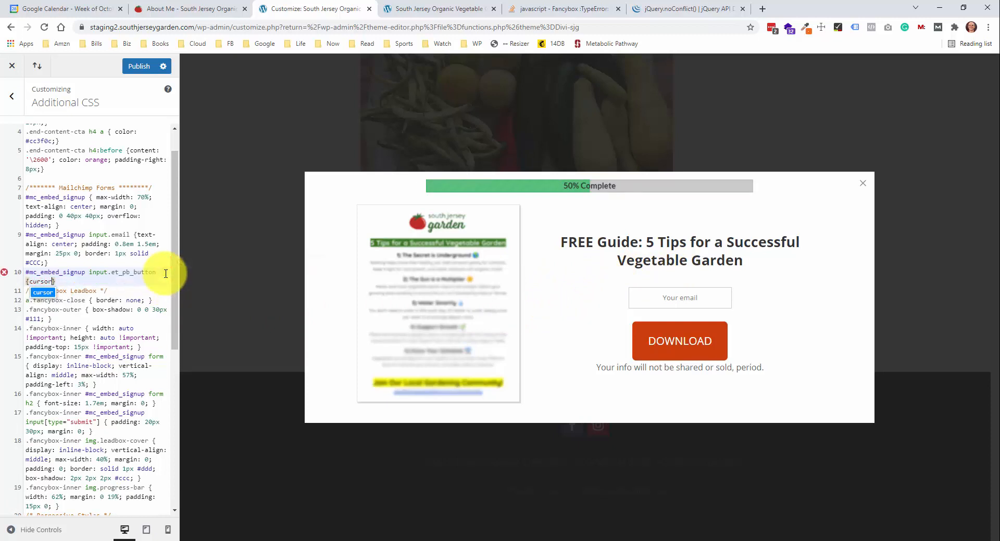
text(: poi)
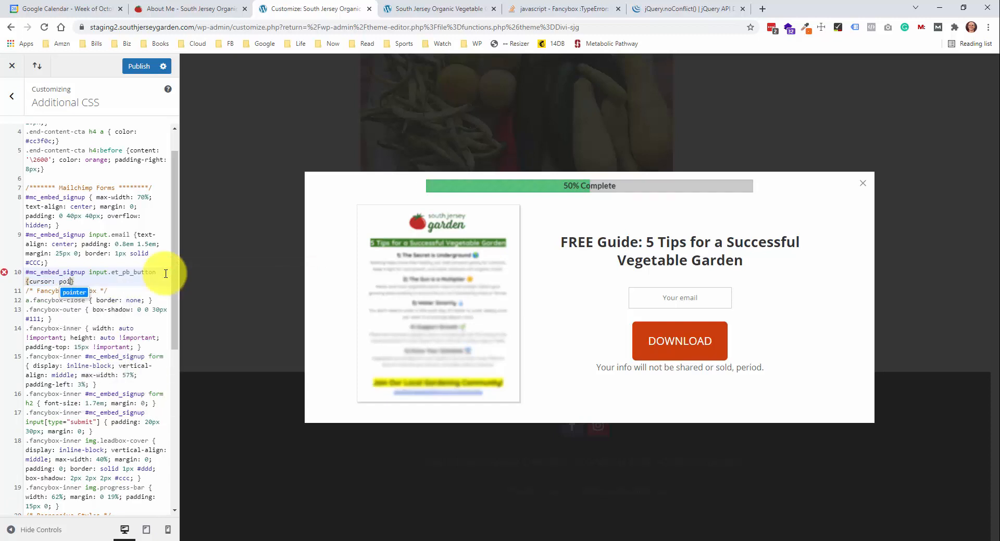
text(nter;)
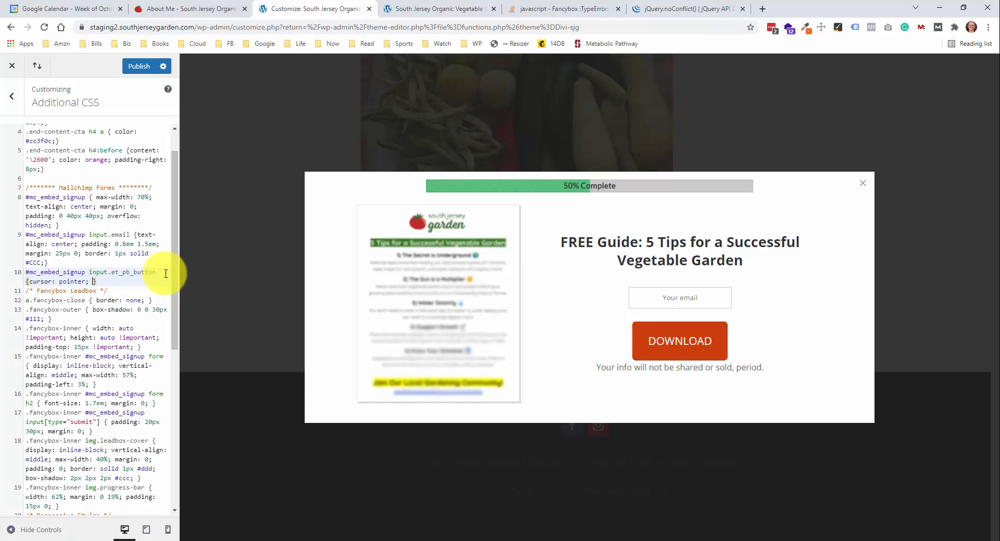
Add margin-bottom: 15px; to the et_pb_button rule and publish the CSS changes
text( padd)
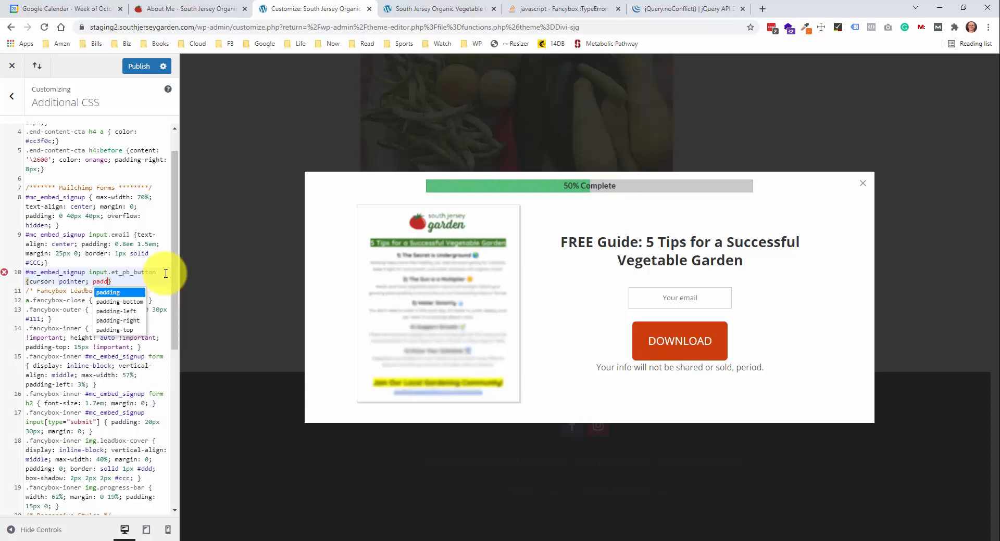
key(BackSpace)
key(BackSpace)
key(BackSpace)
text(margin-bottom)
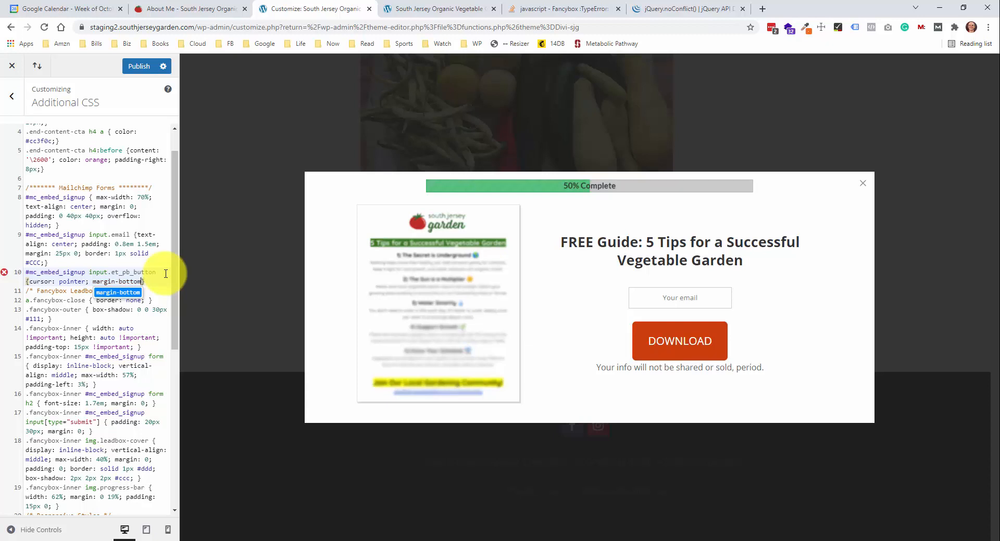
text(: )
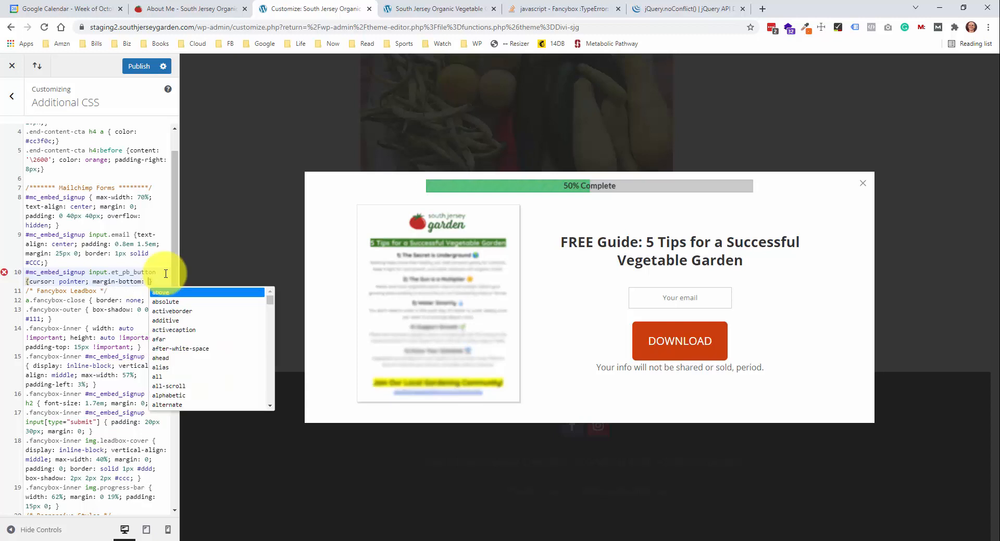
text(1)
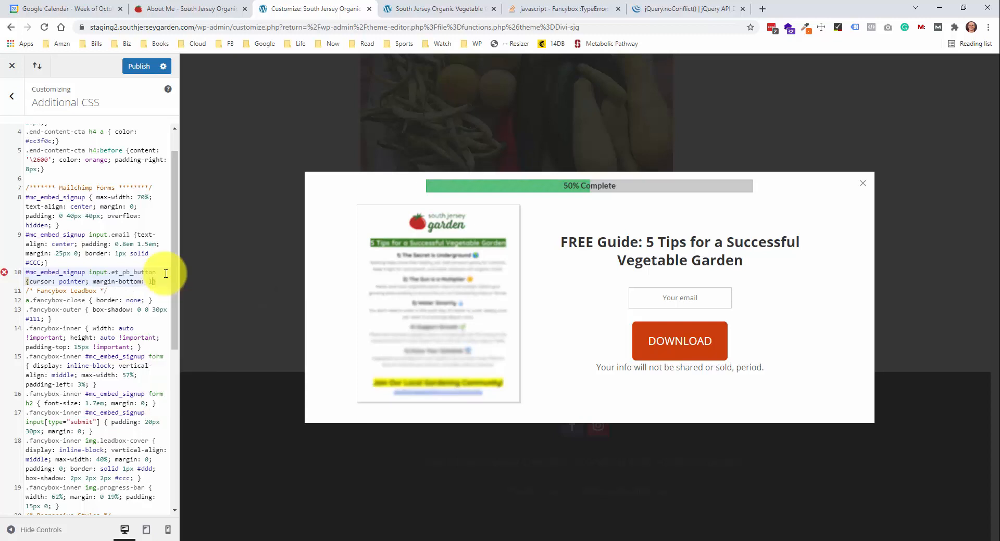
text(5px;)
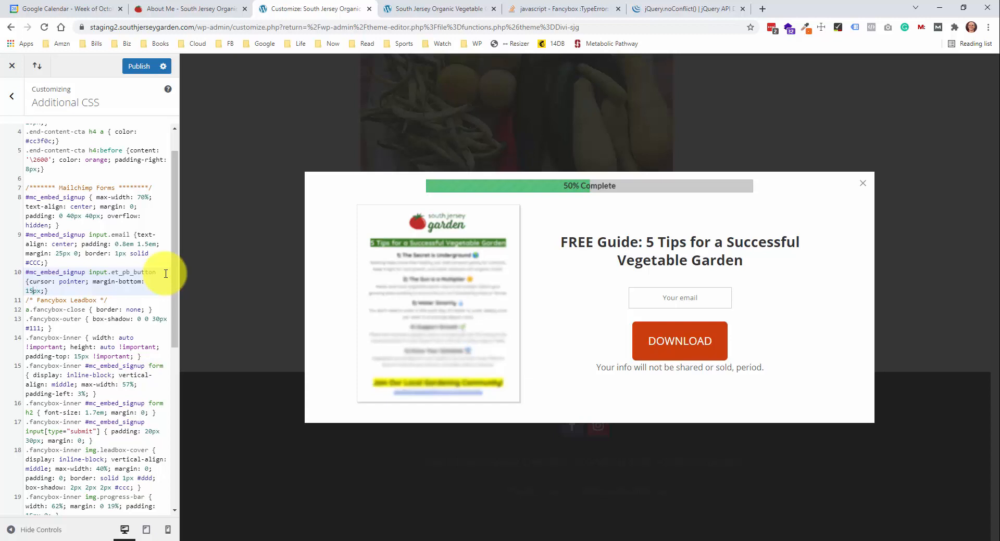
key(Left)
key(shift+Left)
text(2)
click(138, 72)
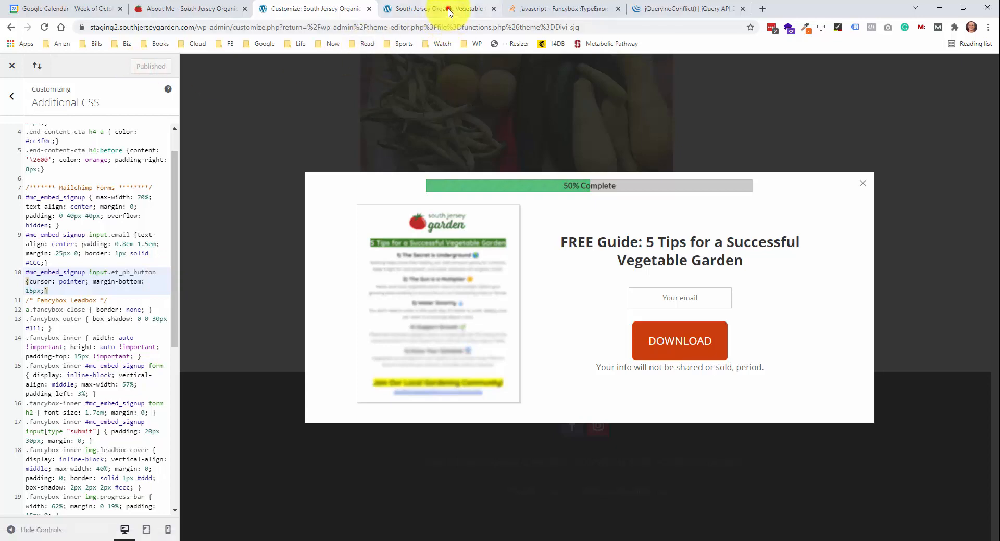
Reload the staging homepage and reopen the 5 Tips popup to check the Download button's cursor and spacing
click(446, 9)
scroll(190, 211, down, 15)
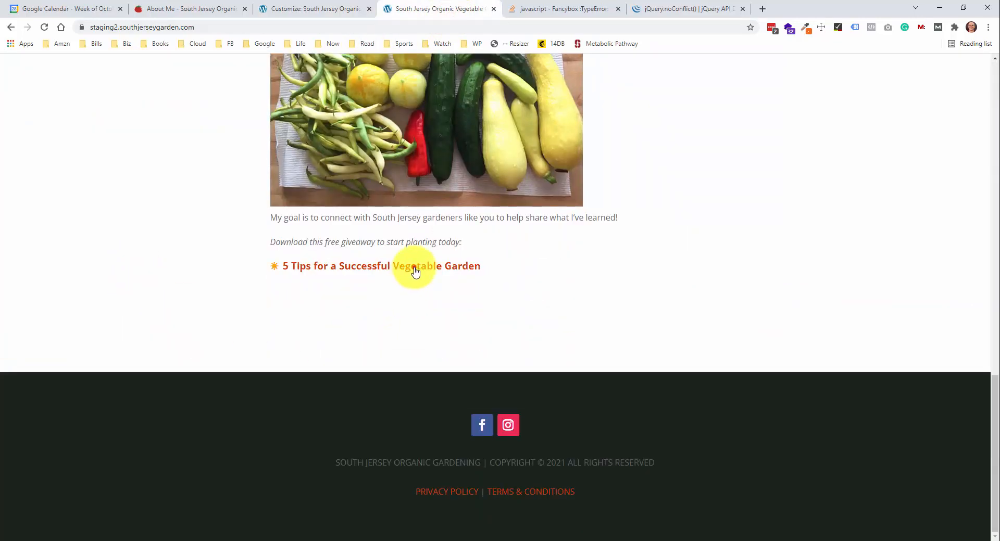
click(414, 267)
click(604, 149)
right_click(147, 130)
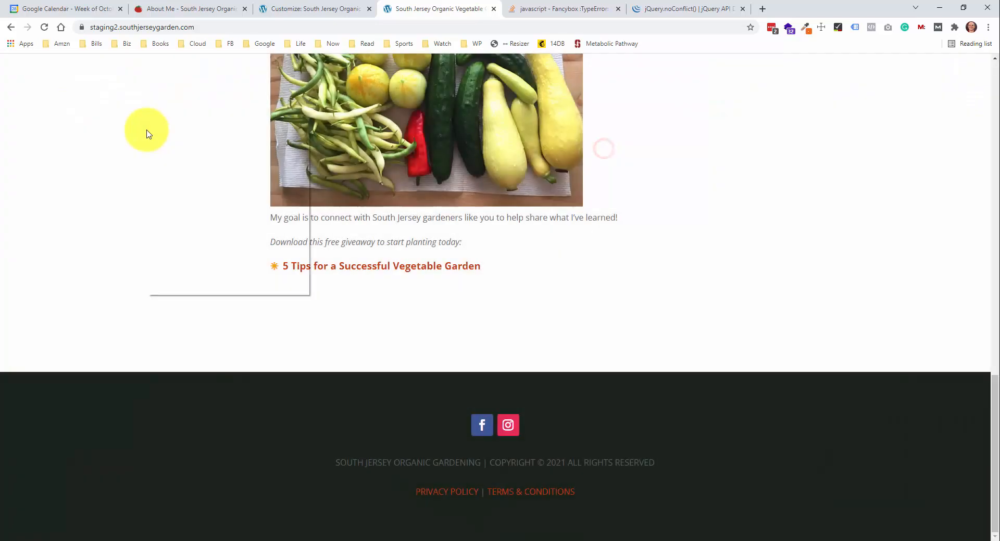
click(200, 162)
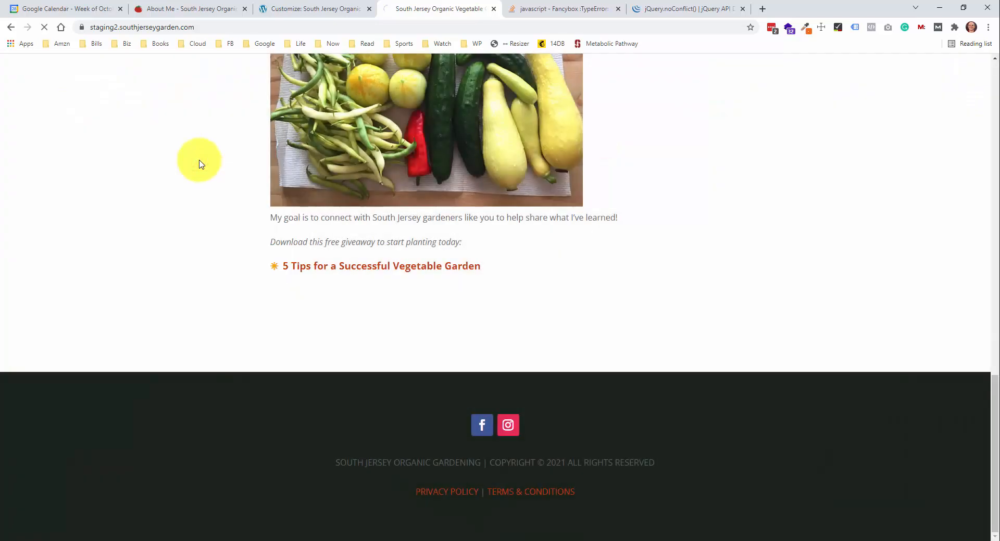
click(371, 267)
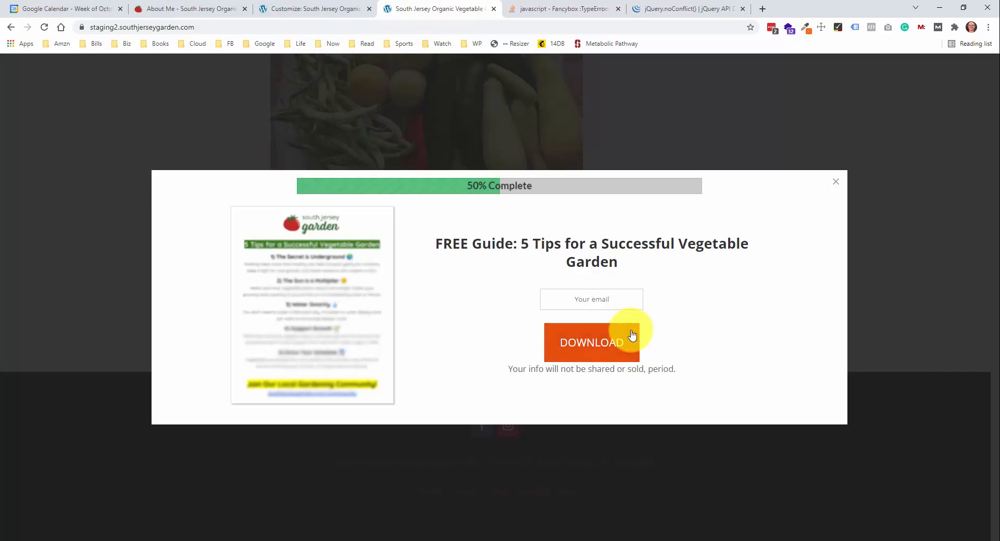
Inspect the popup's Download button and disable padding and margin in the .fancybox-inner #mc_embed_signup input[type="submit"] rule
right_click(600, 336)
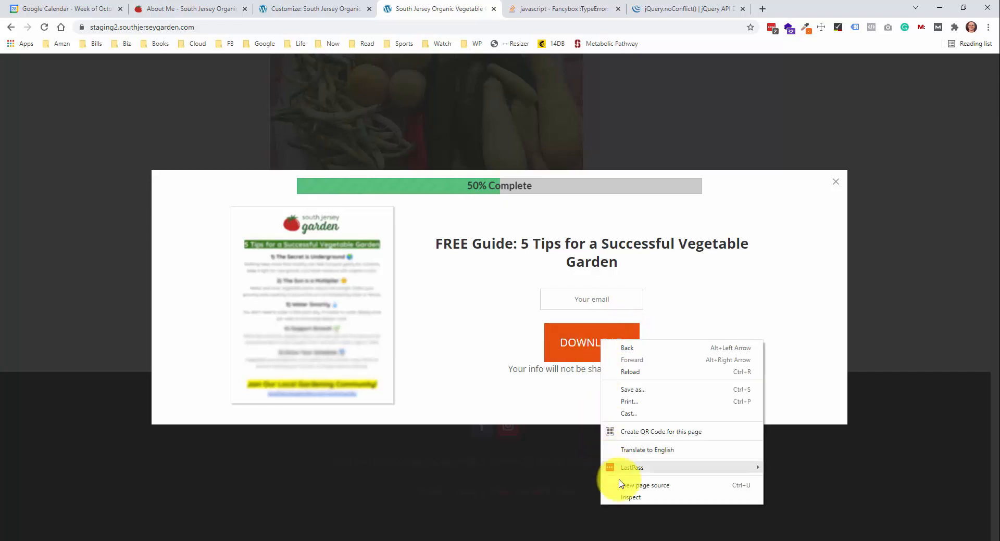
click(629, 500)
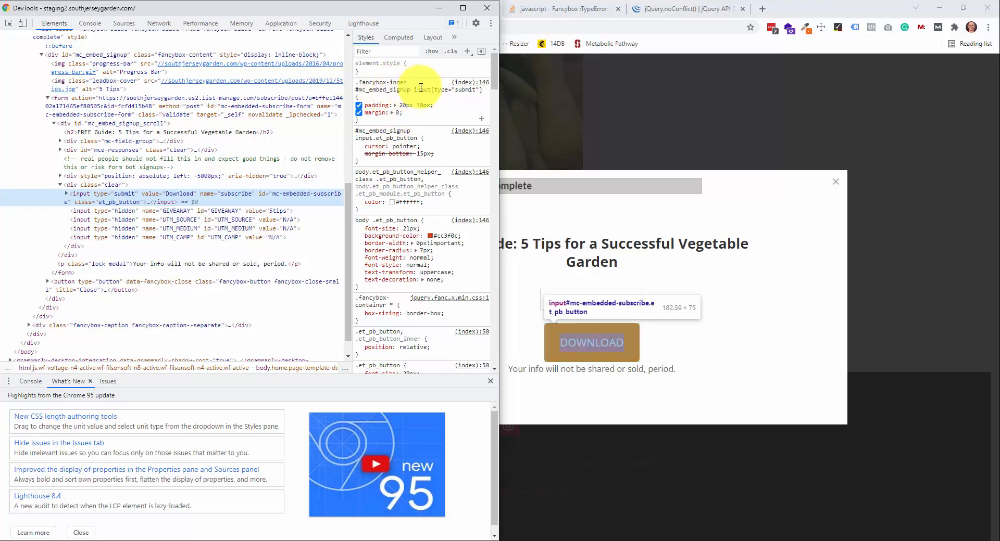
click(363, 89)
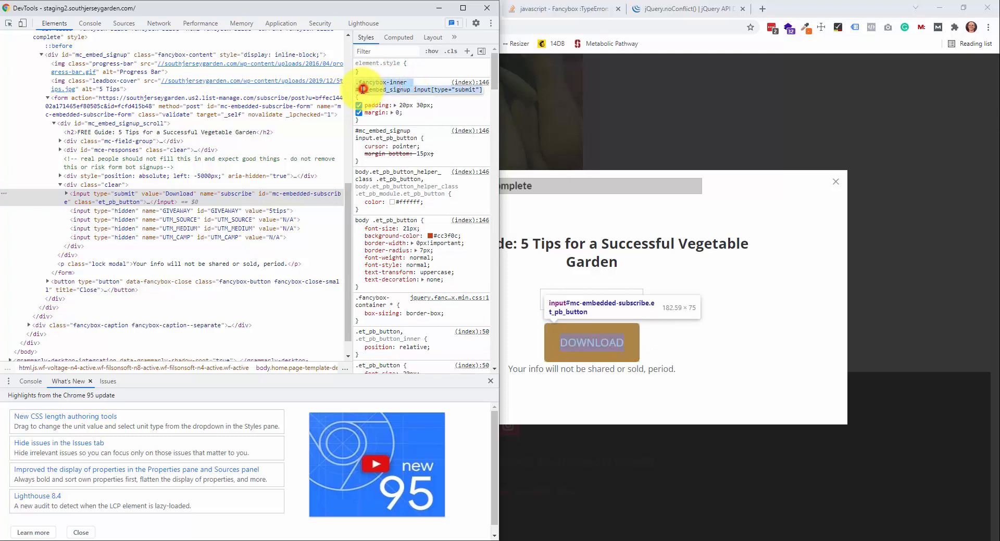
drag(415, 89, 477, 92)
click(477, 92)
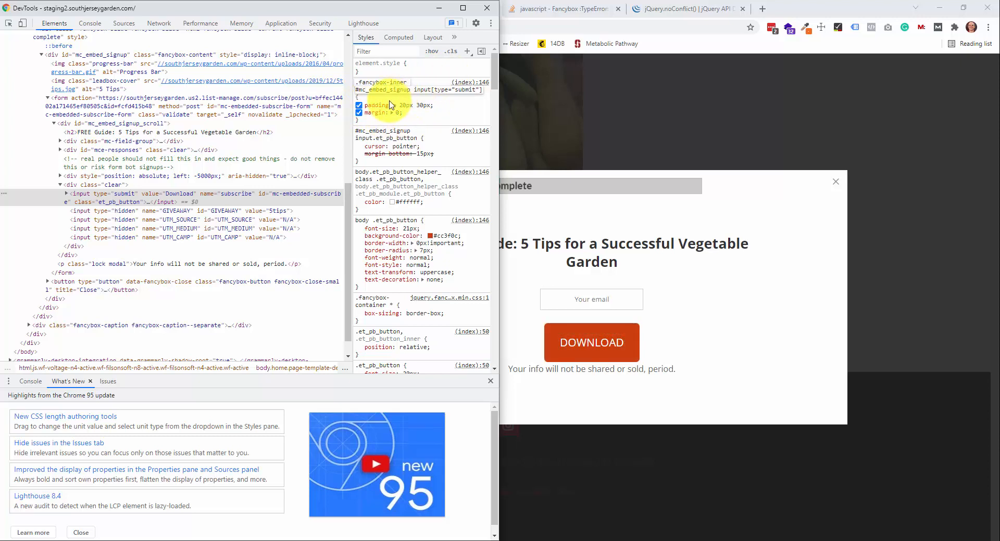
click(439, 97)
click(359, 105)
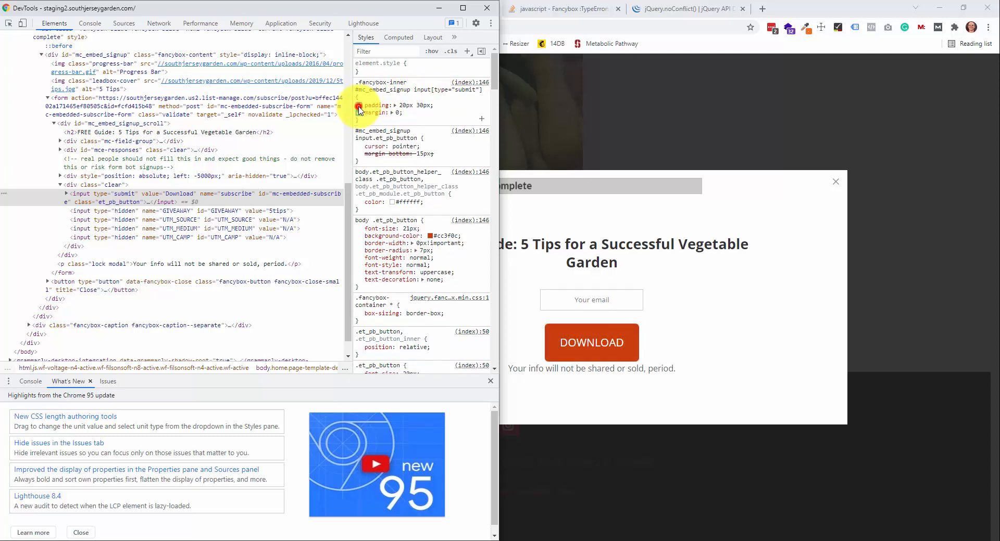
click(359, 112)
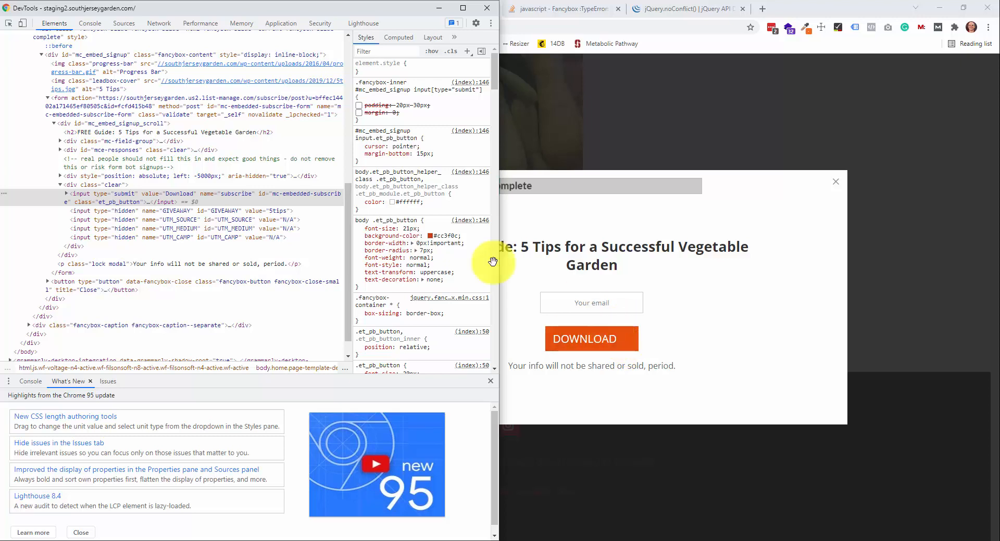
Compare the Download button's spacing with margin on and off, restore its 20px 30px padding in the inspector, and close the developer tools
click(359, 113)
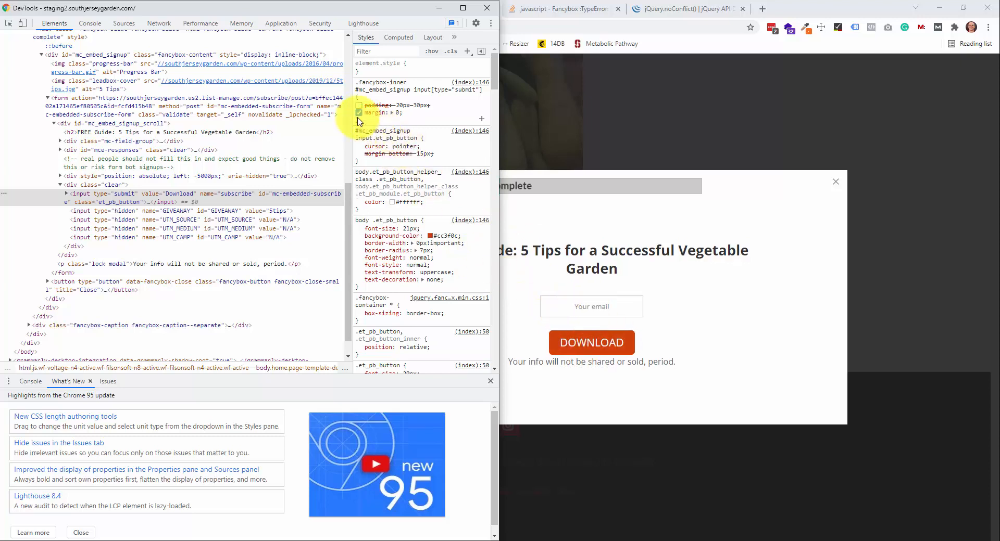
click(358, 112)
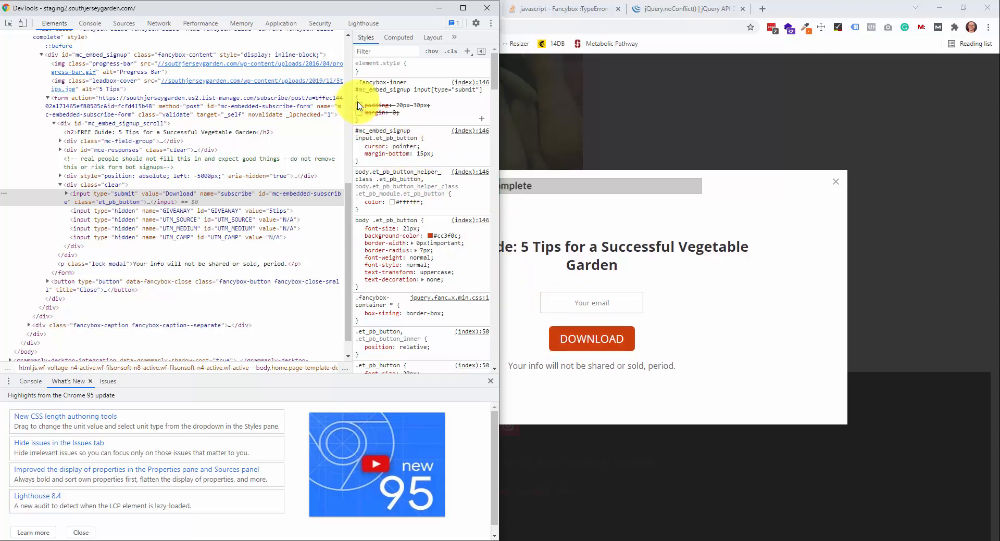
click(359, 105)
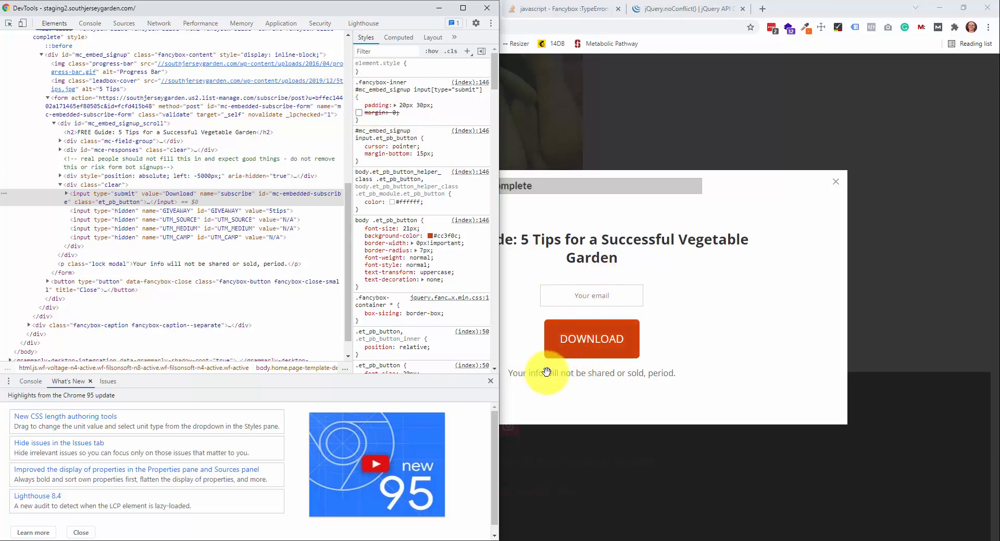
click(486, 14)
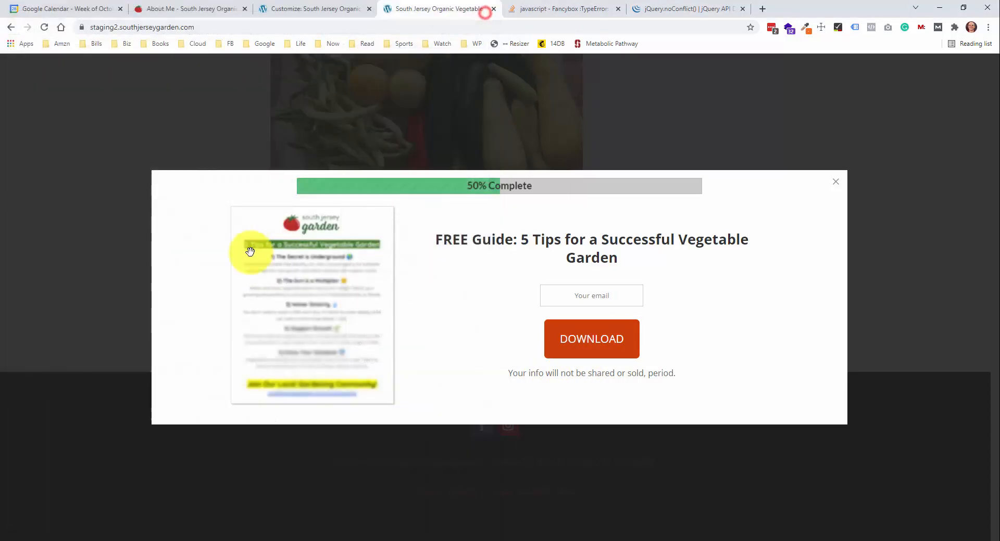
In the Customizer's Additional CSS, remove margin: 0; from the .fancybox-inner #mc_embed_signup input[type="submit"] rule
click(299, 89)
click(289, 13)
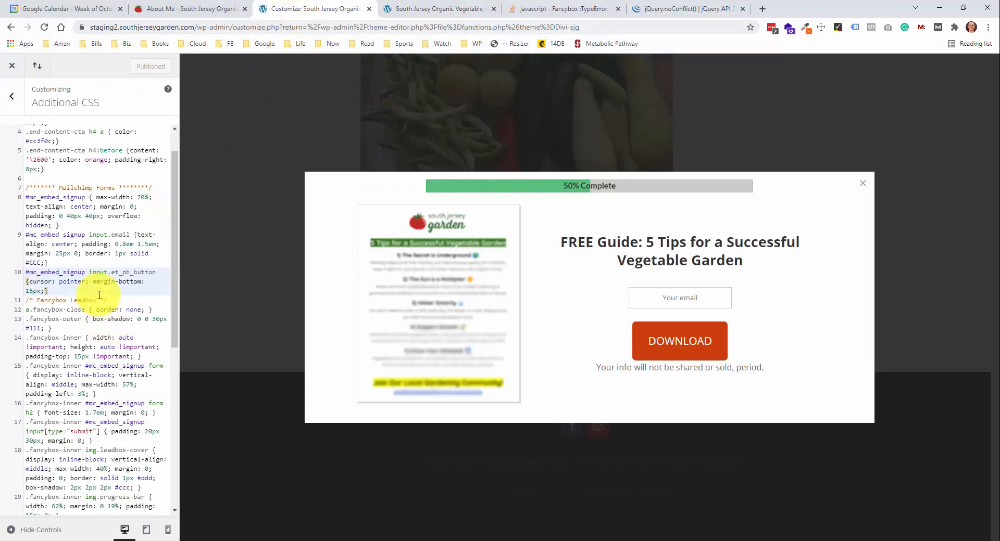
scroll(99, 295, down, 2)
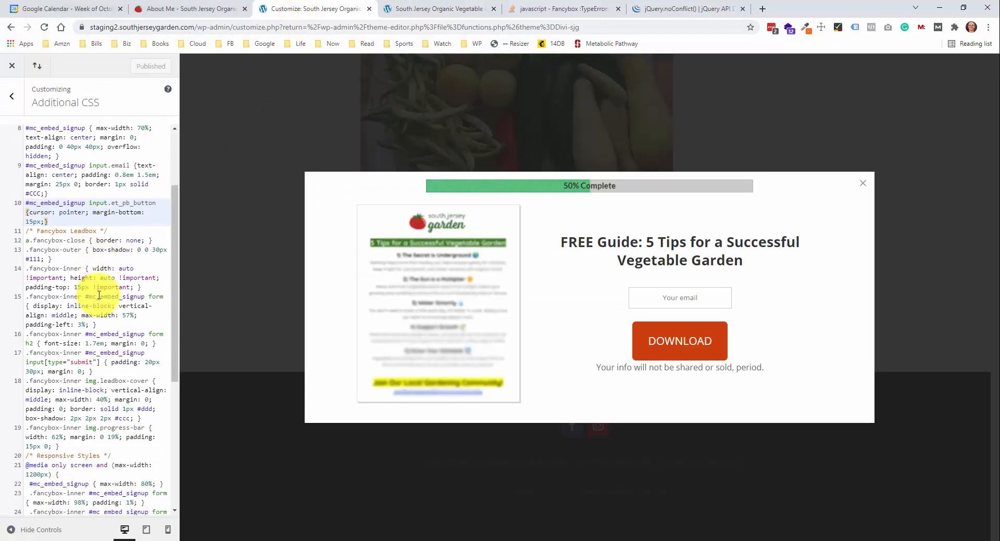
click(82, 359)
drag(26, 354, 103, 366)
click(101, 365)
click(130, 362)
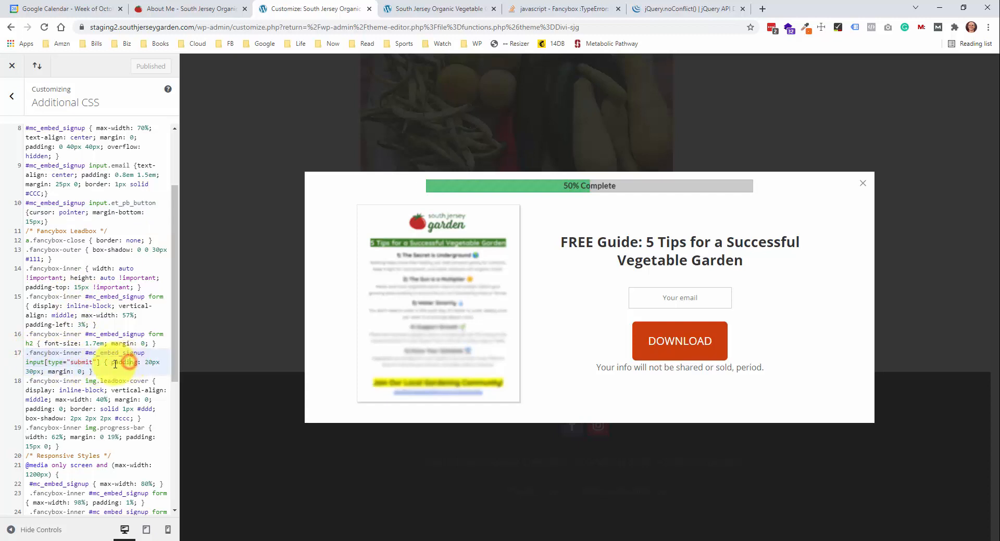
drag(45, 371, 85, 368)
key(BackSpace)
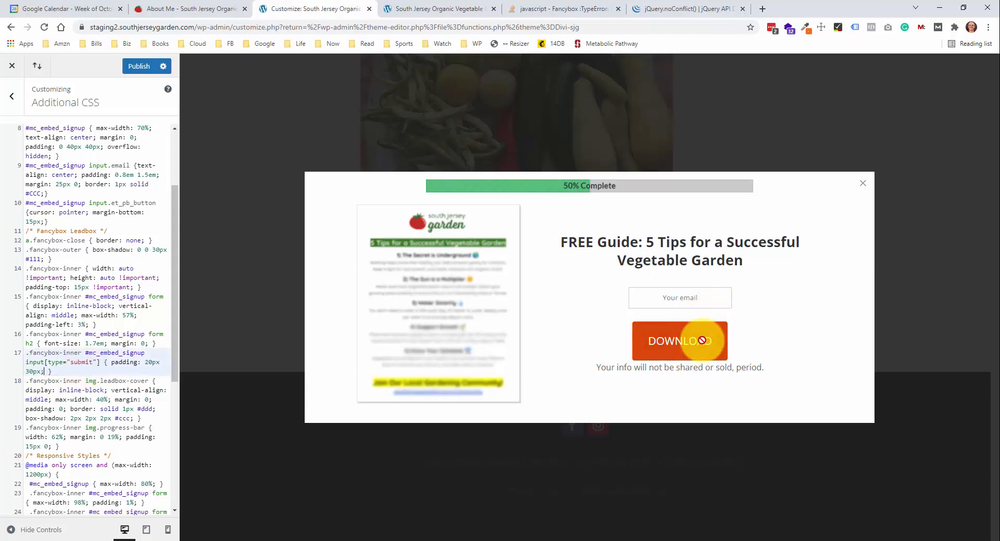
Set the padding in the .fancybox-inner submit button rule to 15px 25px
click(150, 362)
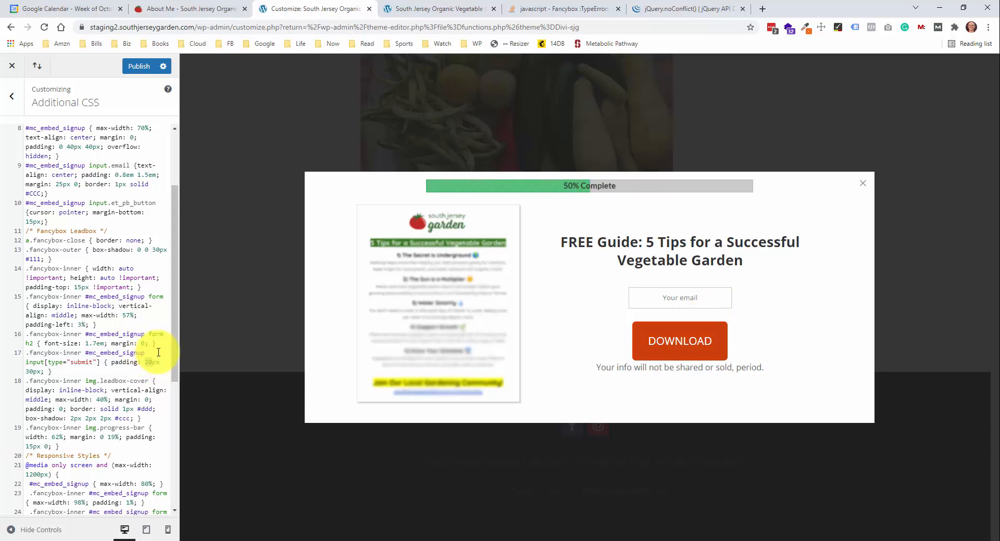
text(15)
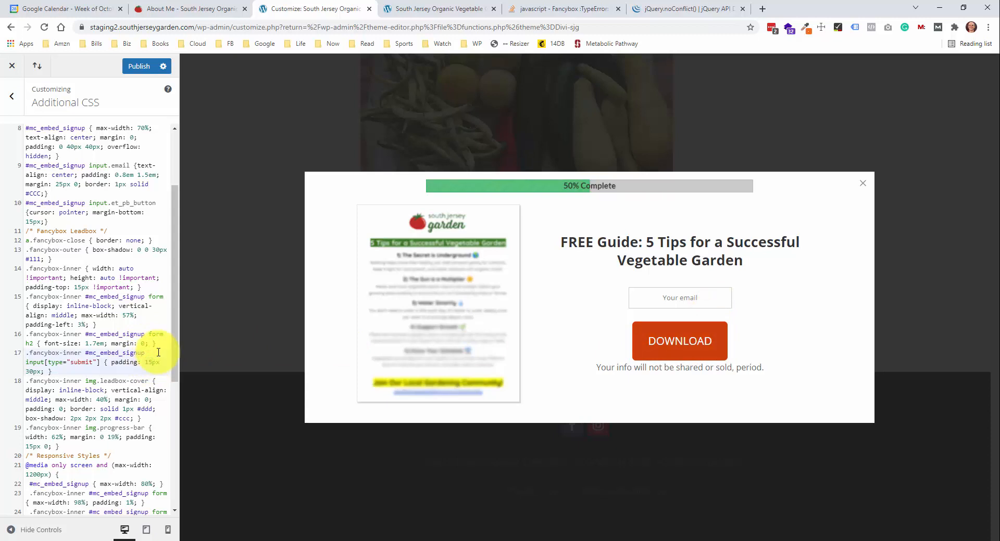
key(BackSpace)
key(BackSpace)
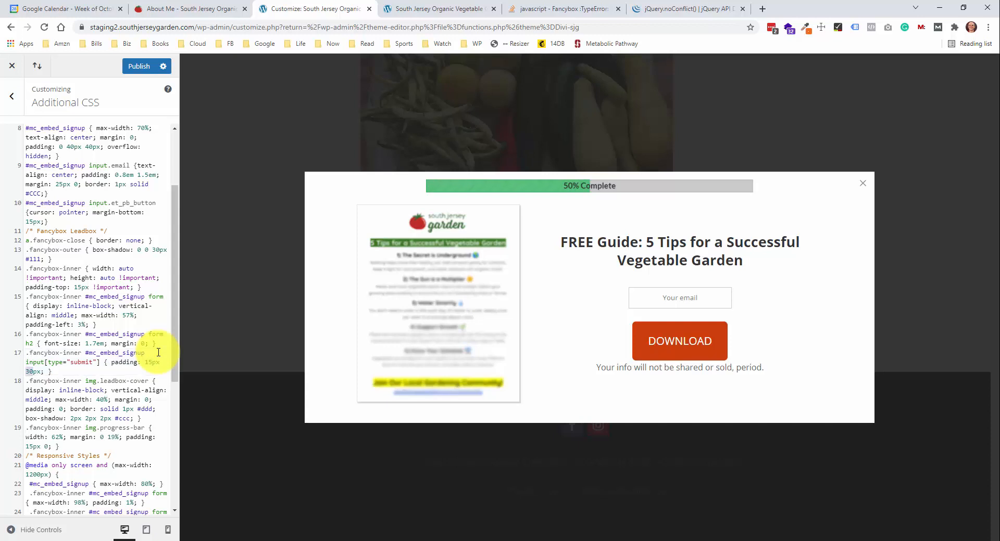
text(25)
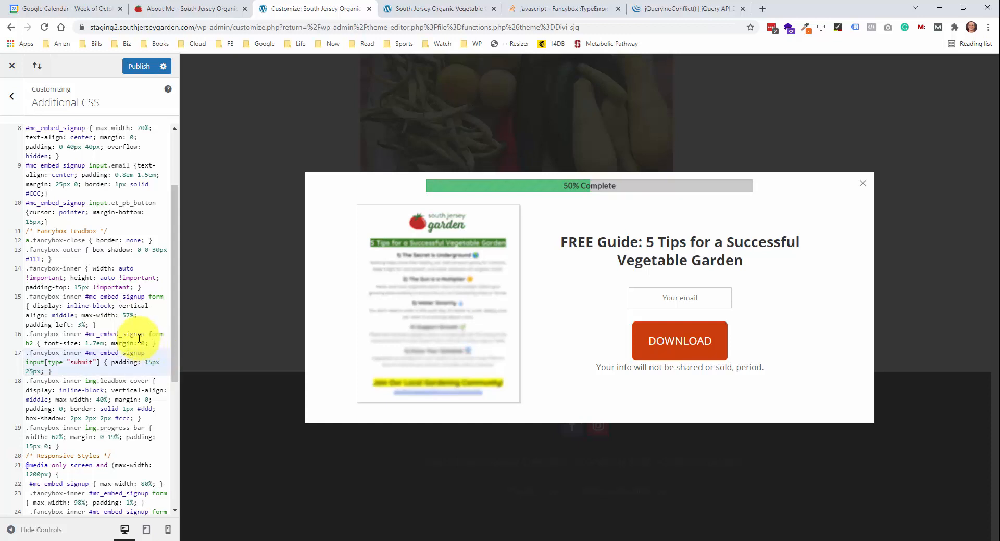
Close and reopen the 5 Tips popup in the preview, and publish the CSS changes
click(862, 184)
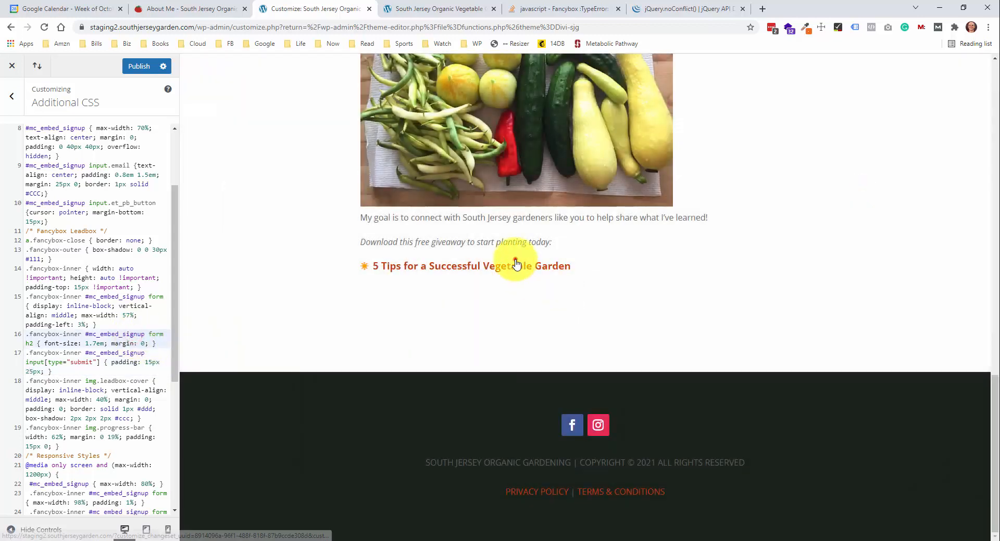
click(514, 265)
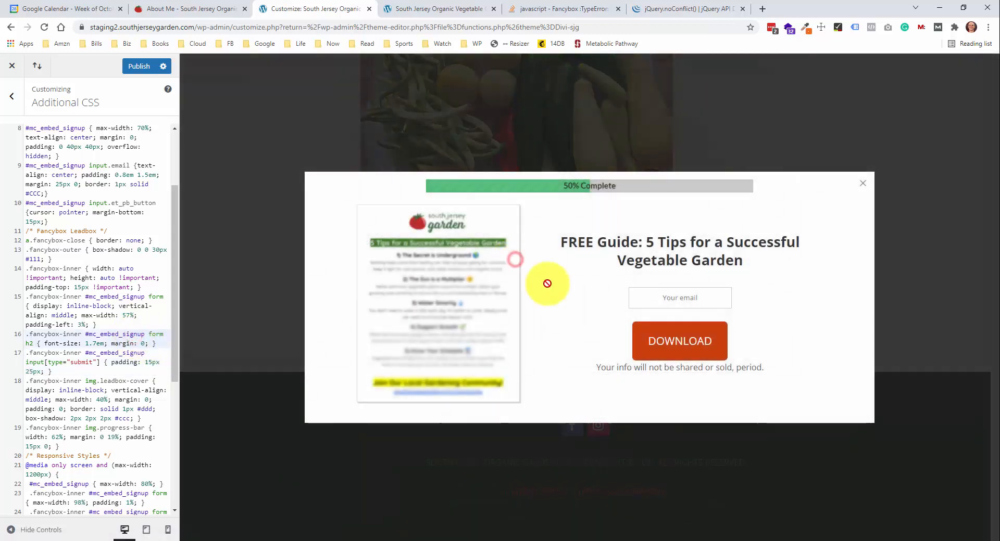
click(136, 66)
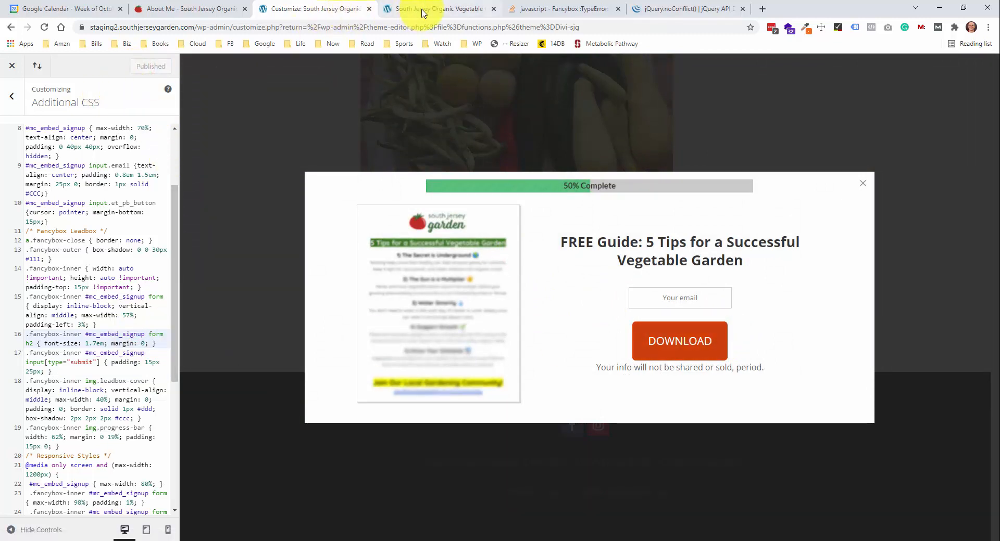
Reload the staging homepage, reopen the 5 Tips popup, and compare its Download button with the Customizer preview
click(404, 12)
right_click(189, 193)
click(200, 221)
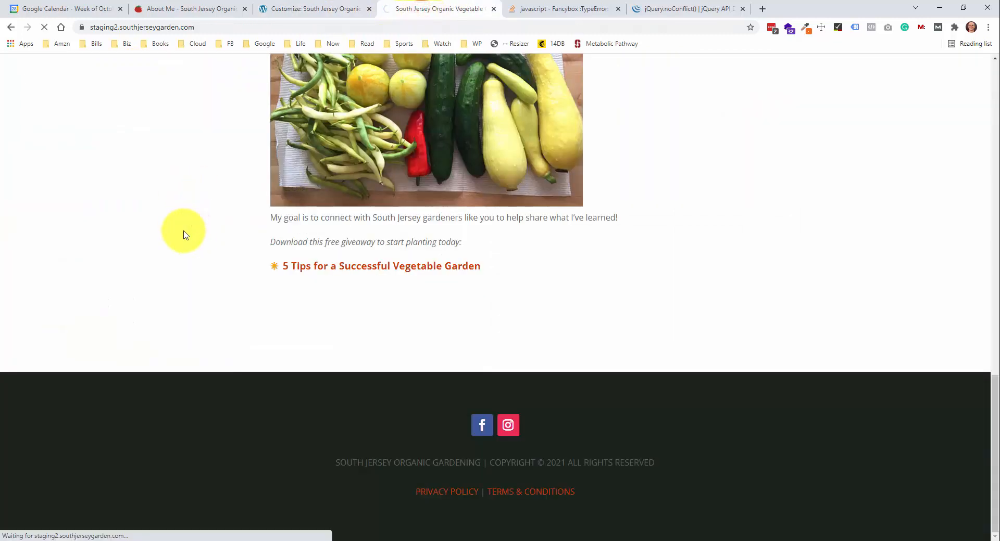
click(390, 268)
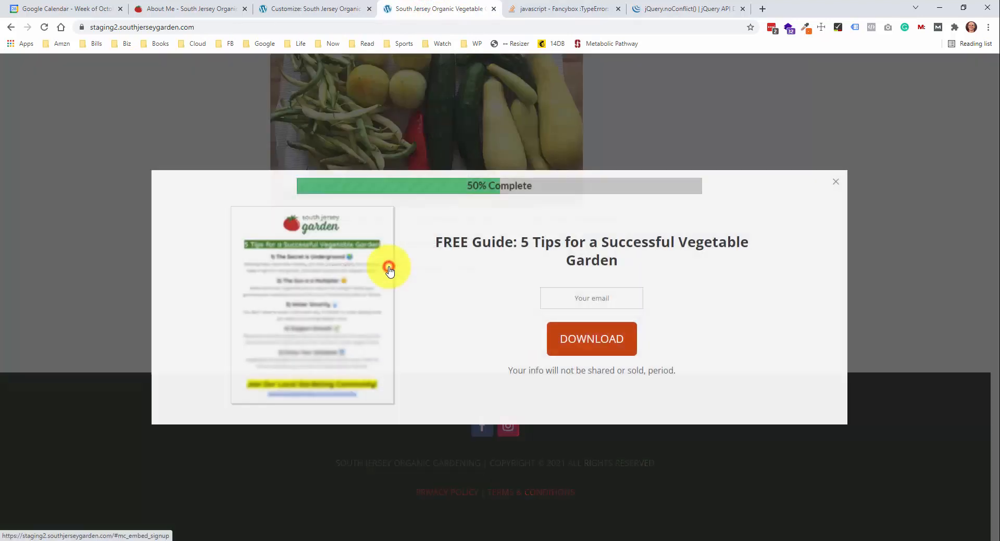
click(328, 11)
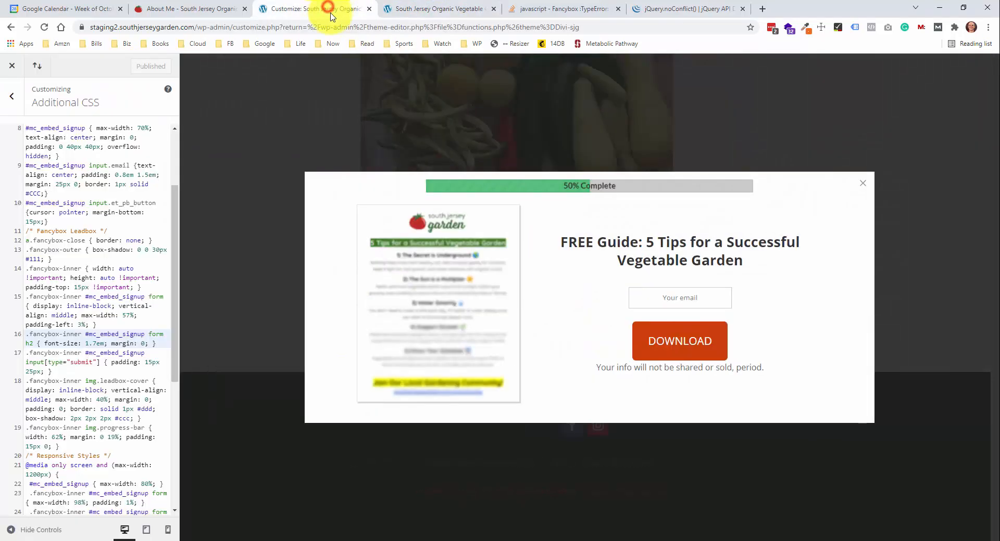
click(465, 10)
click(339, 9)
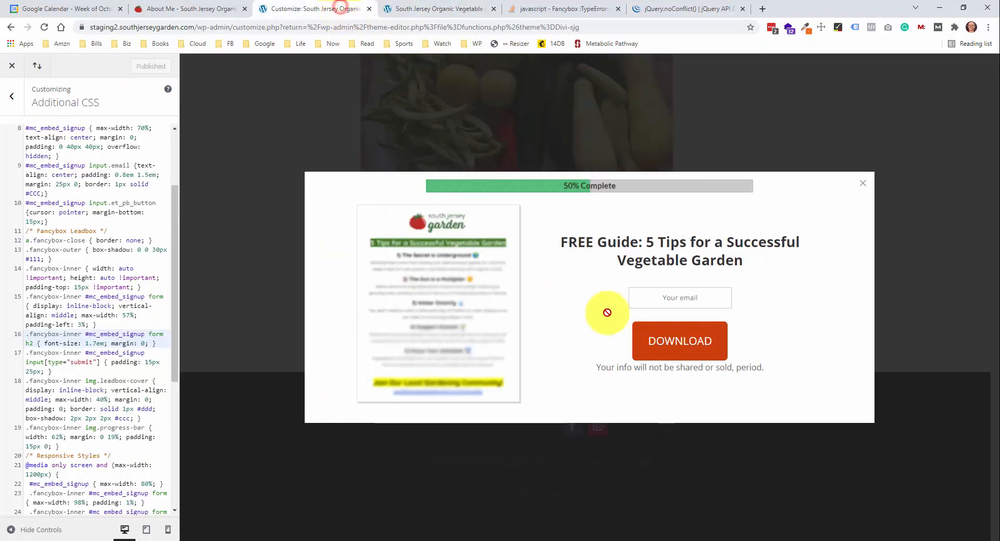
Reload the Customizer, check the Download button in the previewed 5 Tips popup, and return to the theme editor
click(864, 183)
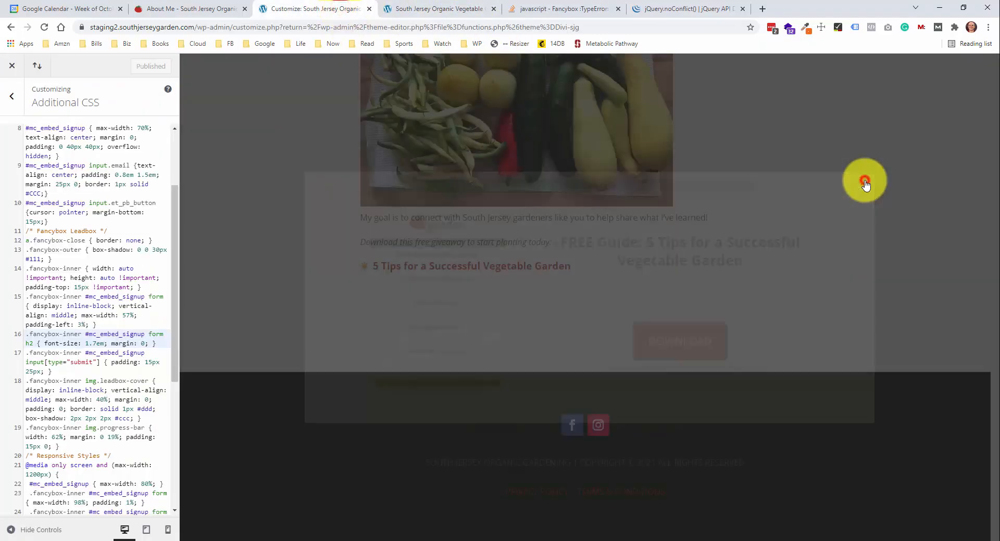
click(15, 71)
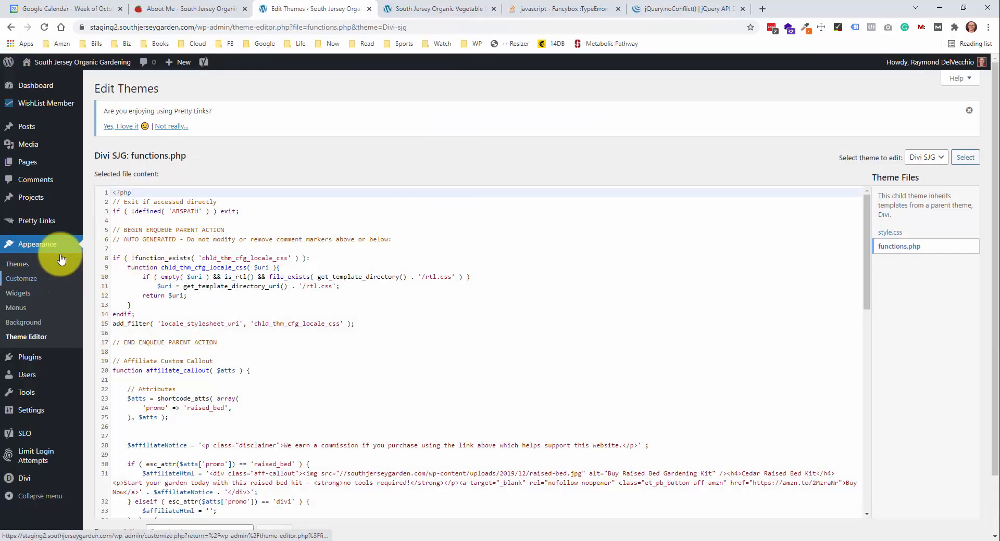
click(12, 280)
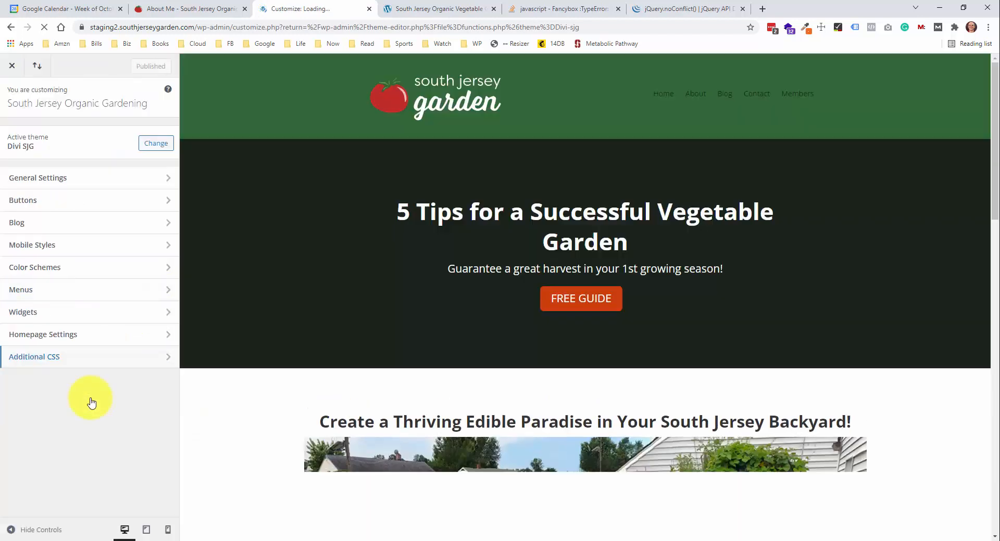
scroll(365, 352, down, 15)
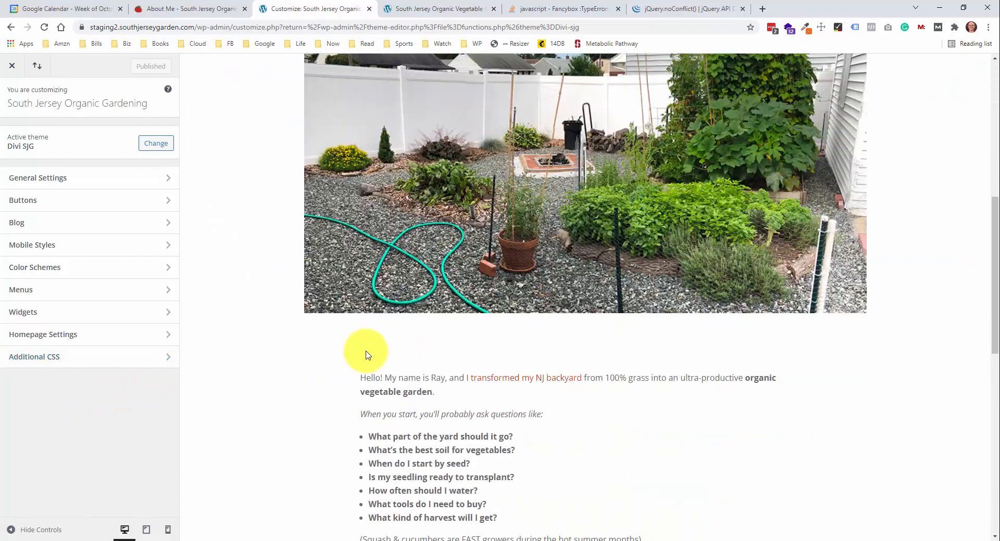
click(492, 409)
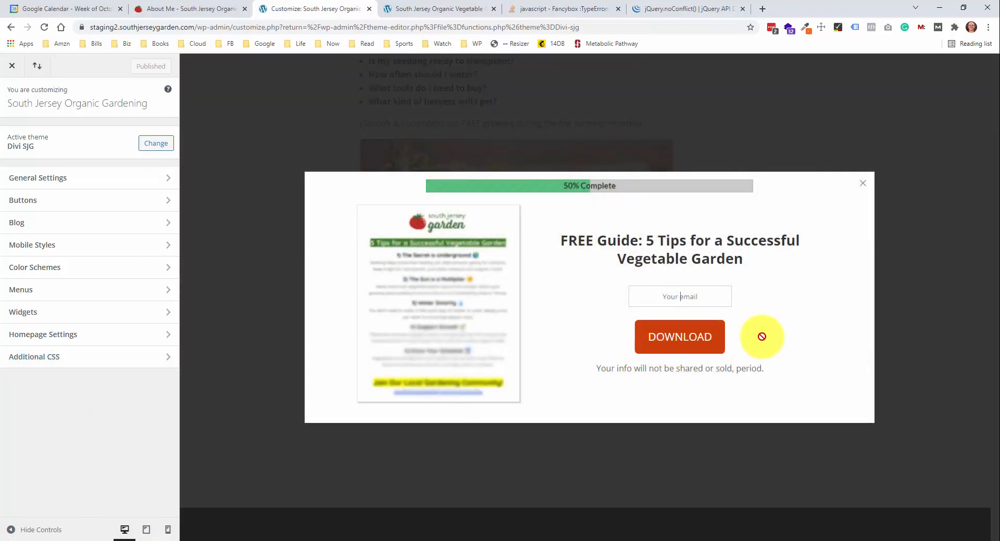
click(11, 67)
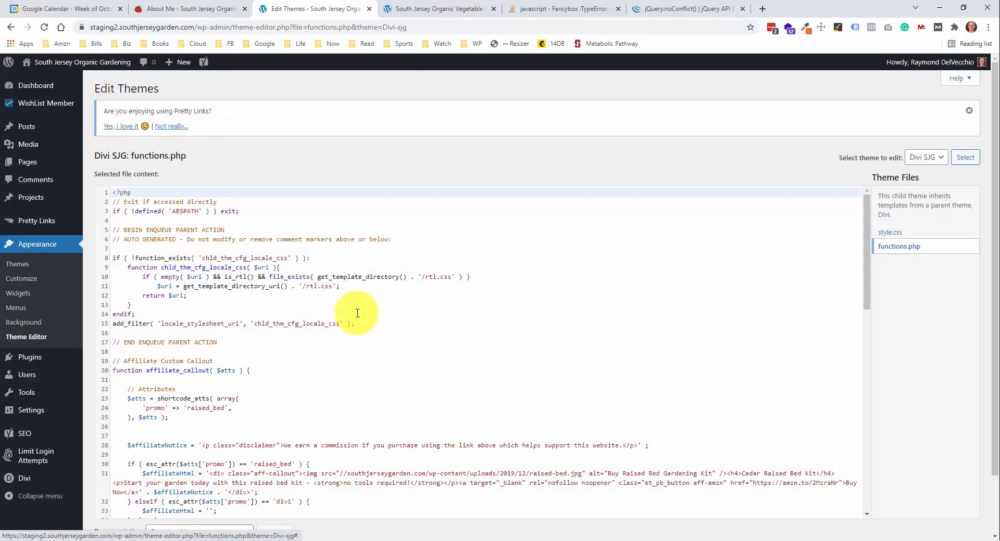
Open emojipedia.org in a new tab, search for "lock", and copy the Locked emoji
click(763, 8)
text(emojipedia.org)
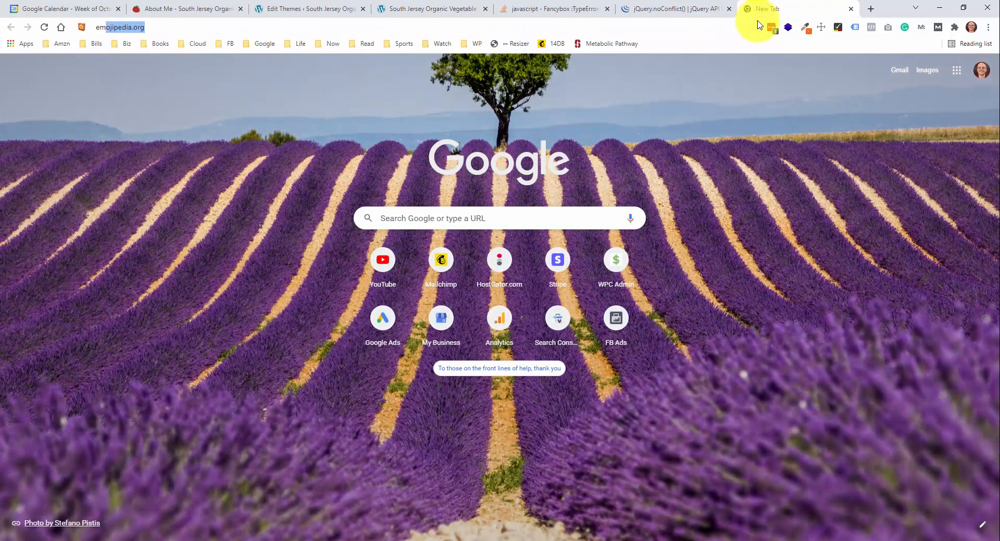
key(Return)
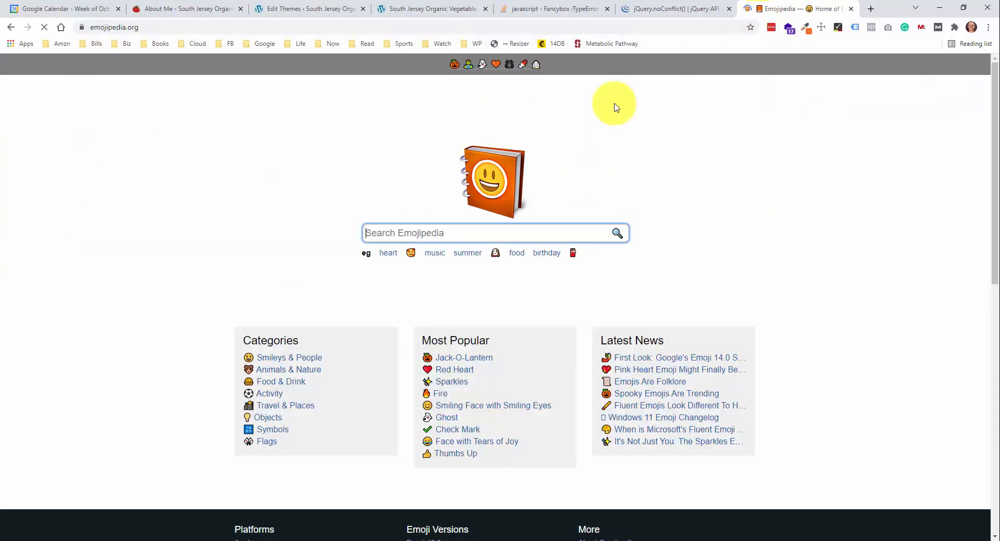
click(454, 228)
text(lock)
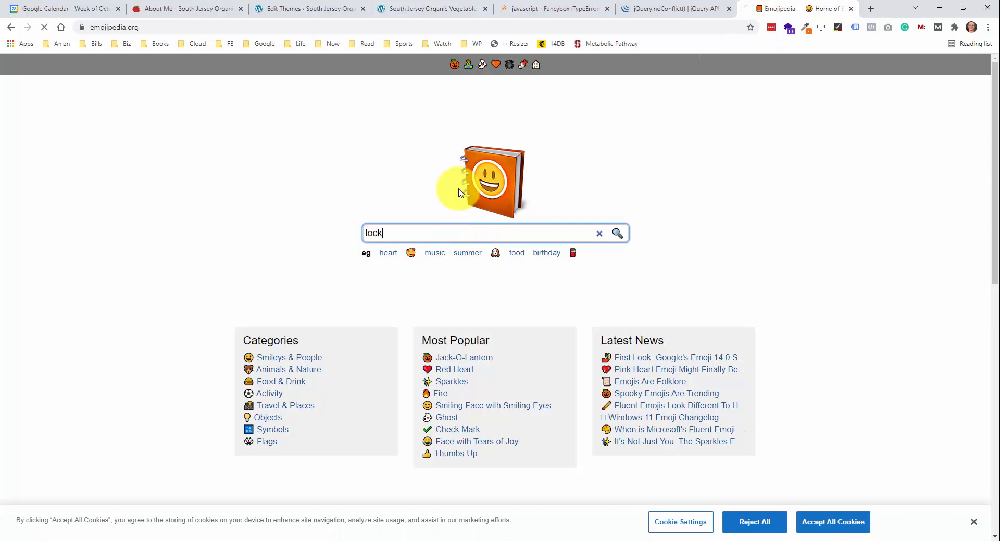
key(Return)
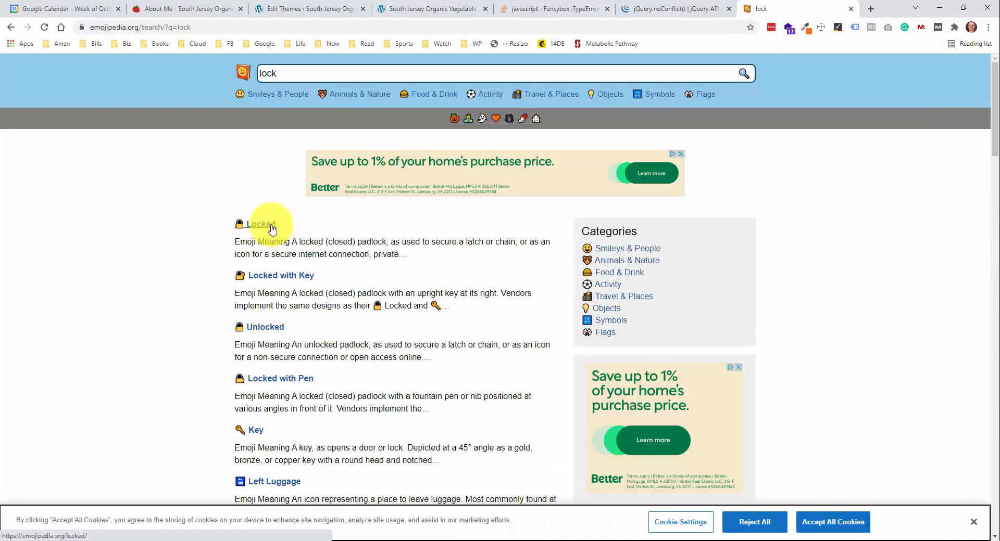
click(271, 227)
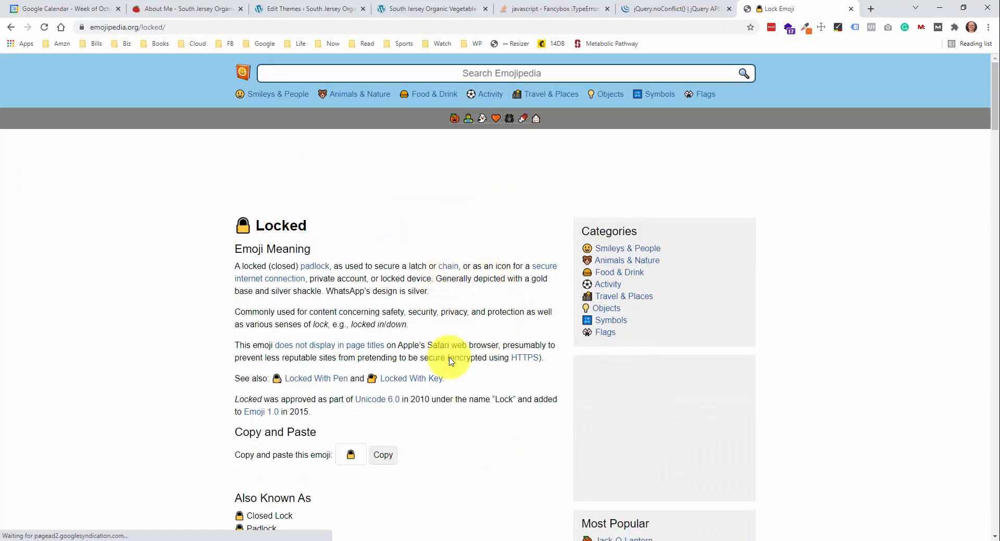
click(384, 455)
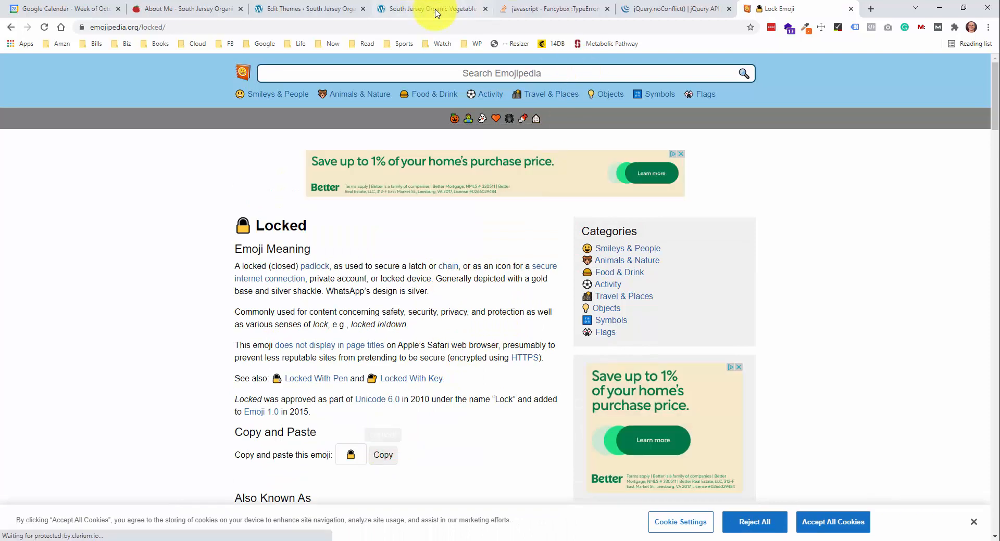
In functions.php, reduce the popup privacy note's class to "lock", insert 🔒 before its text, and update the file
click(436, 11)
click(327, 9)
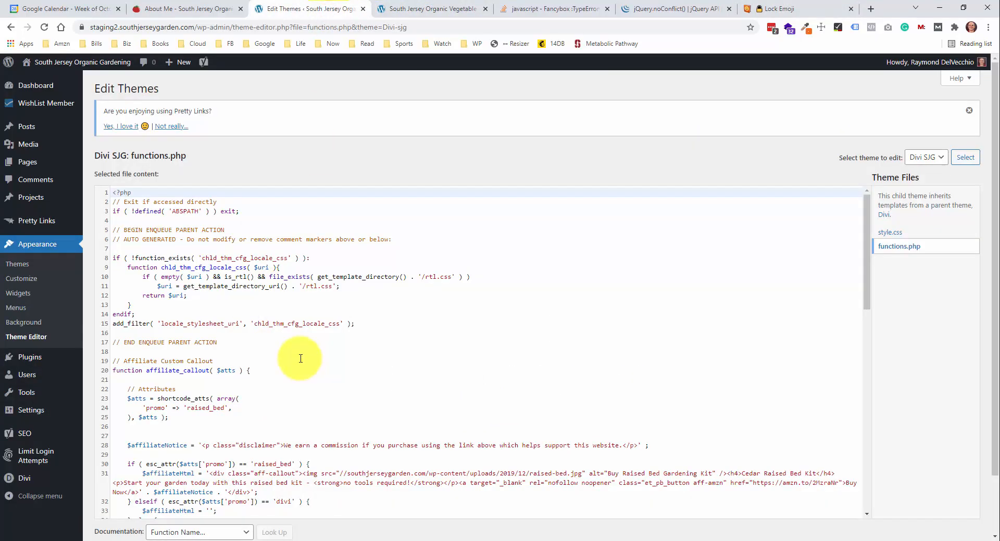
scroll(301, 359, down, 6)
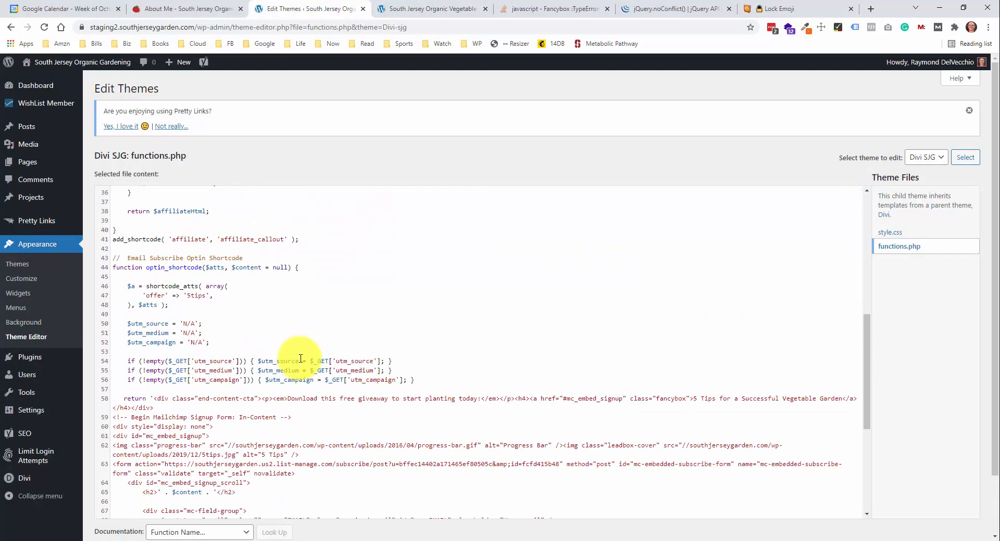
scroll(301, 359, down, 3)
scroll(301, 359, down, 3)
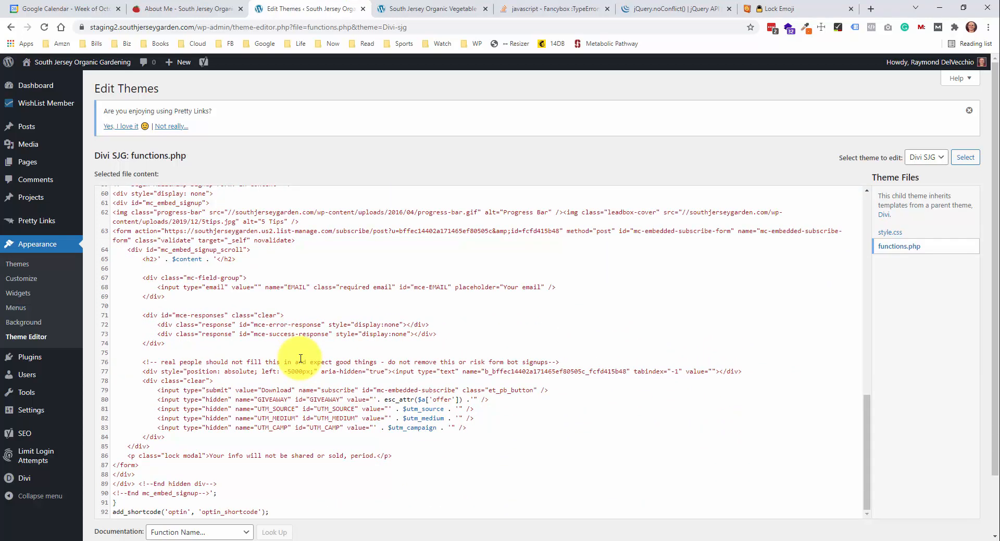
click(128, 456)
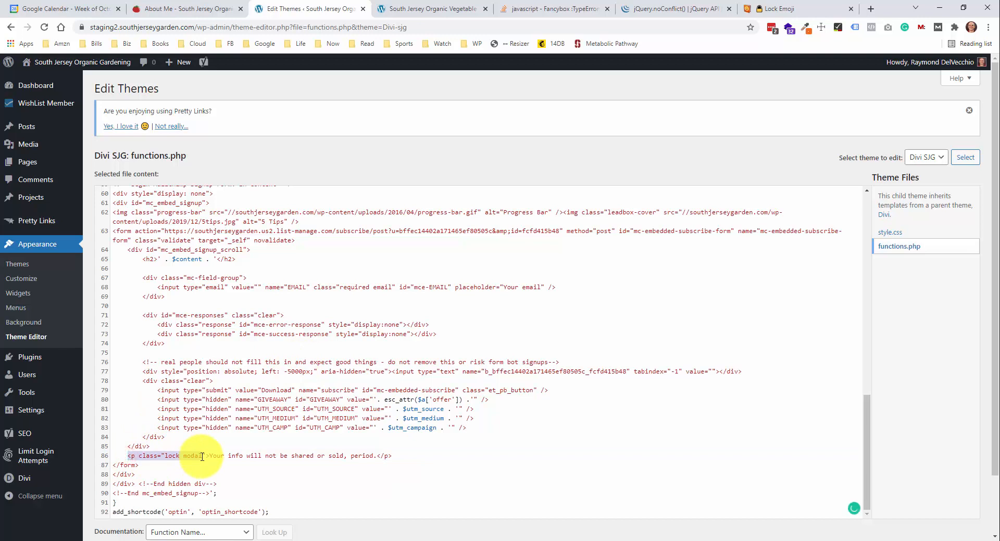
drag(202, 457, 396, 456)
click(396, 455)
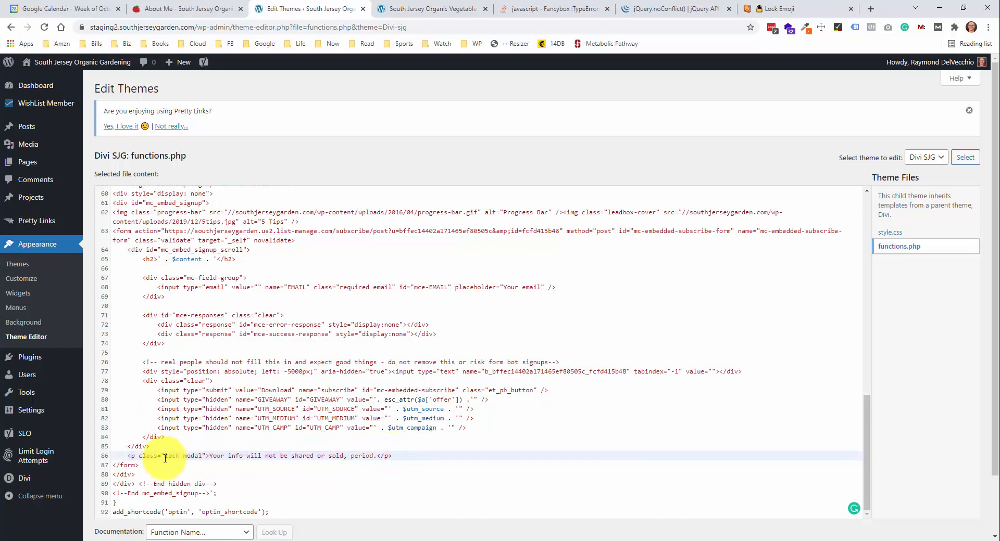
click(195, 456)
click(212, 454)
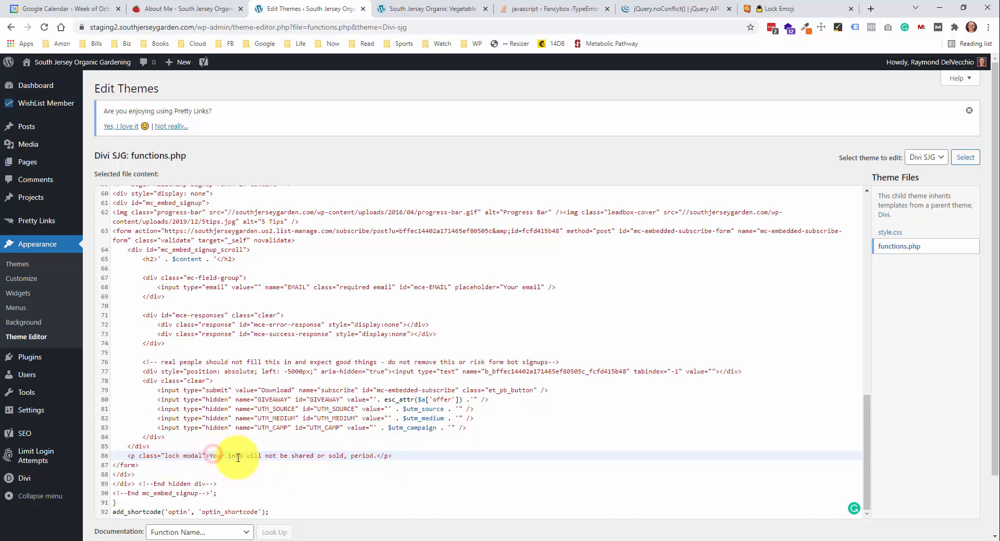
click(221, 457)
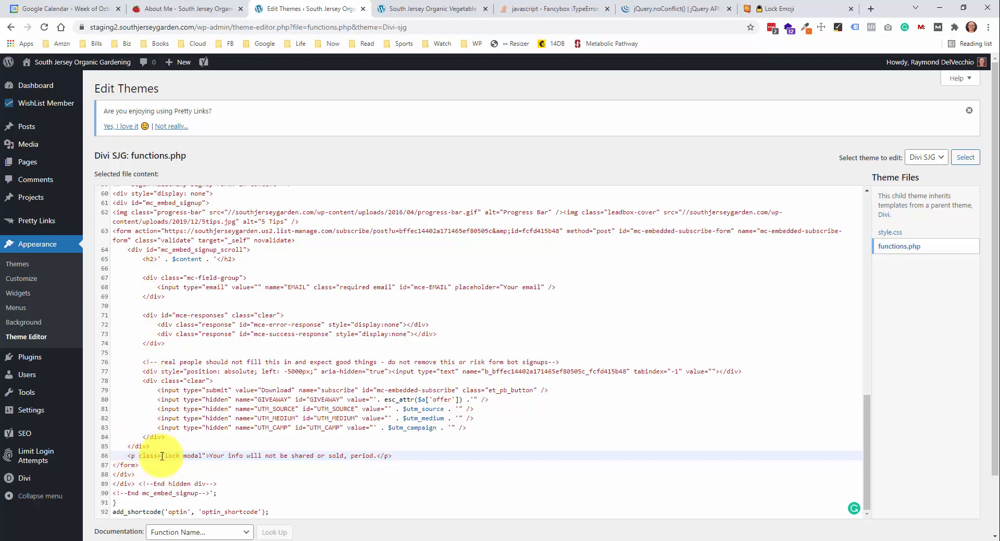
double_click(193, 456)
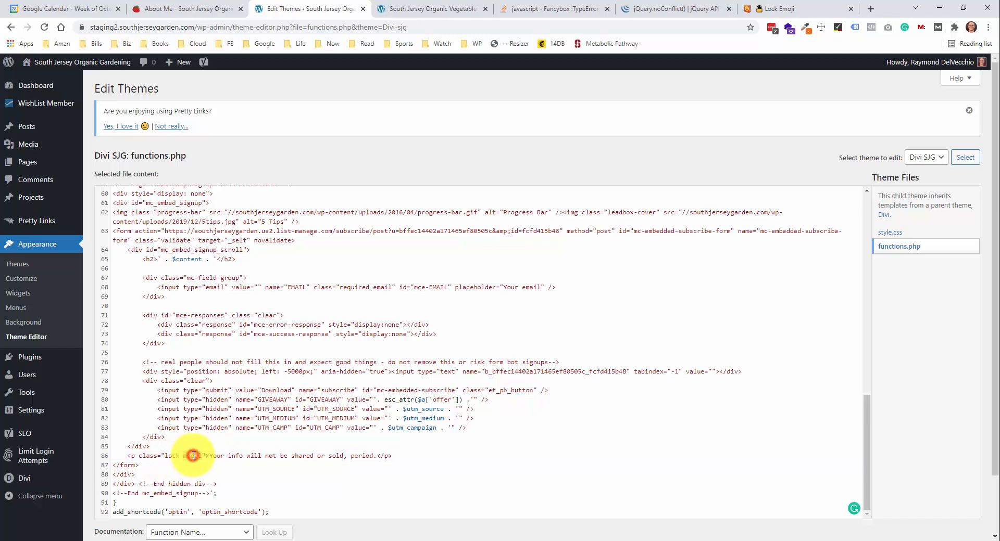
key(BackSpace)
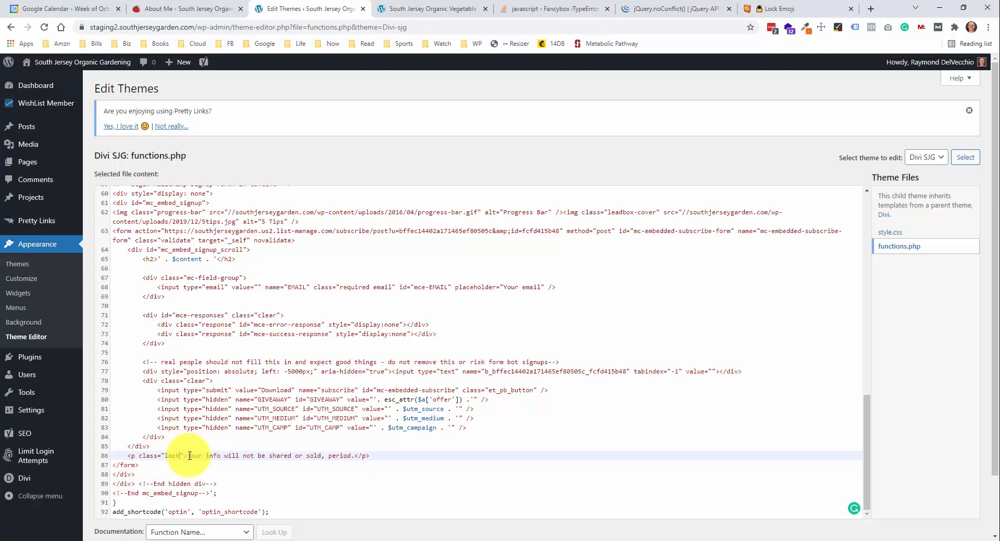
text(🔒)
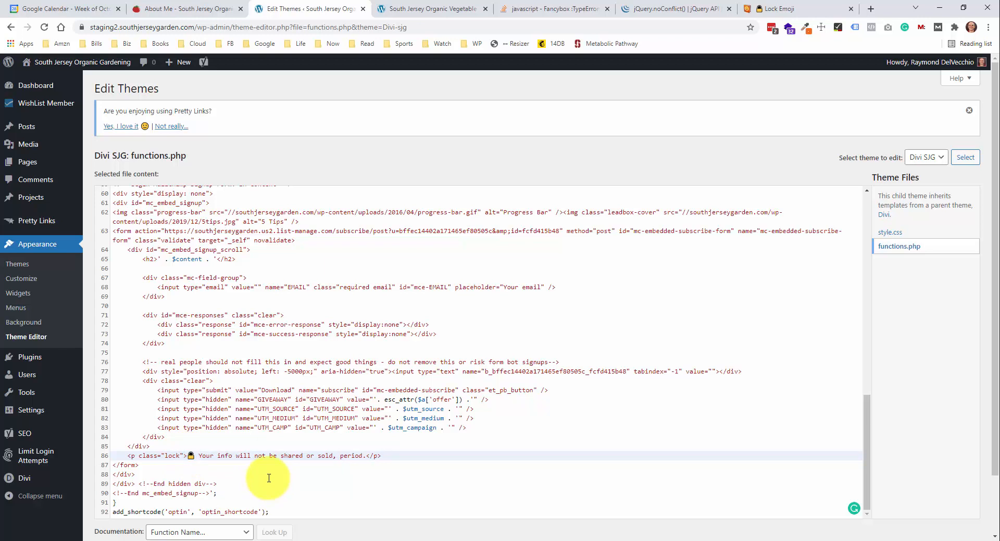
scroll(247, 471, down, 2)
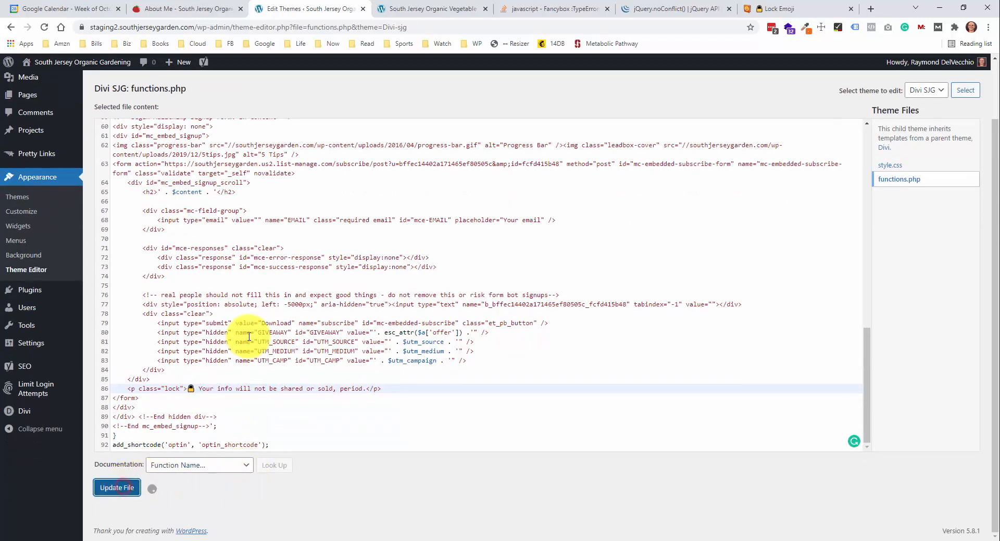
Load the site in the Customizer and open the 5 Tips popup in the preview to check the privacy note
click(35, 211)
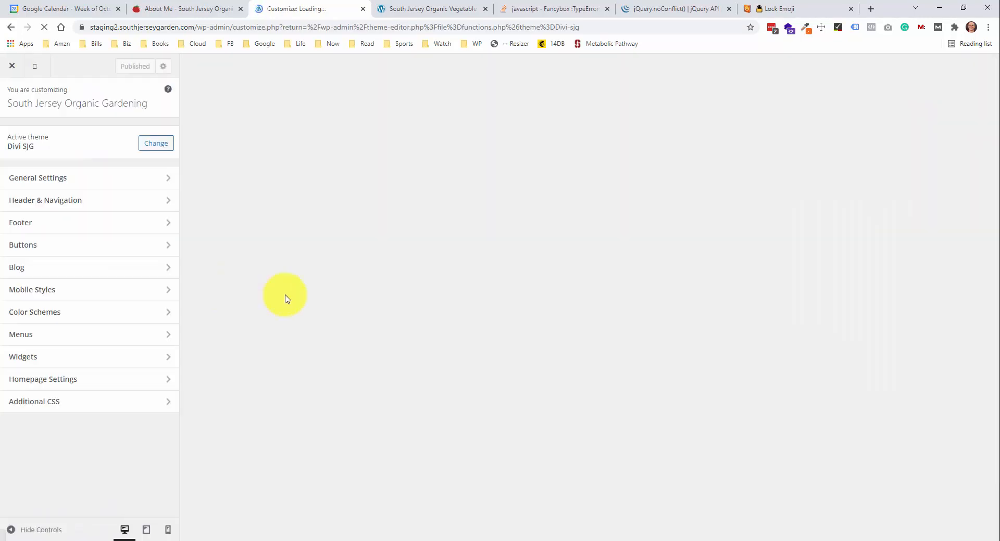
scroll(562, 315, down, 12)
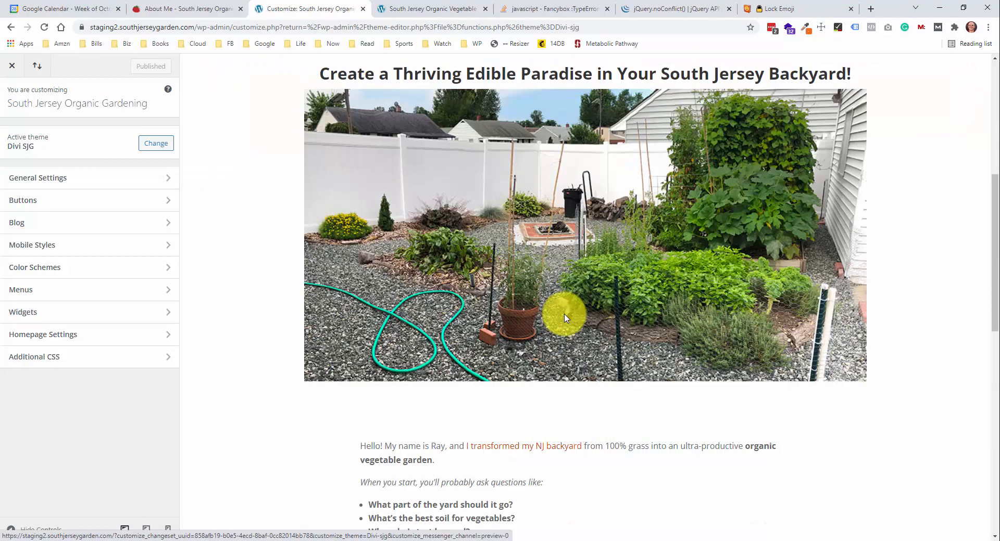
scroll(572, 308, down, 4)
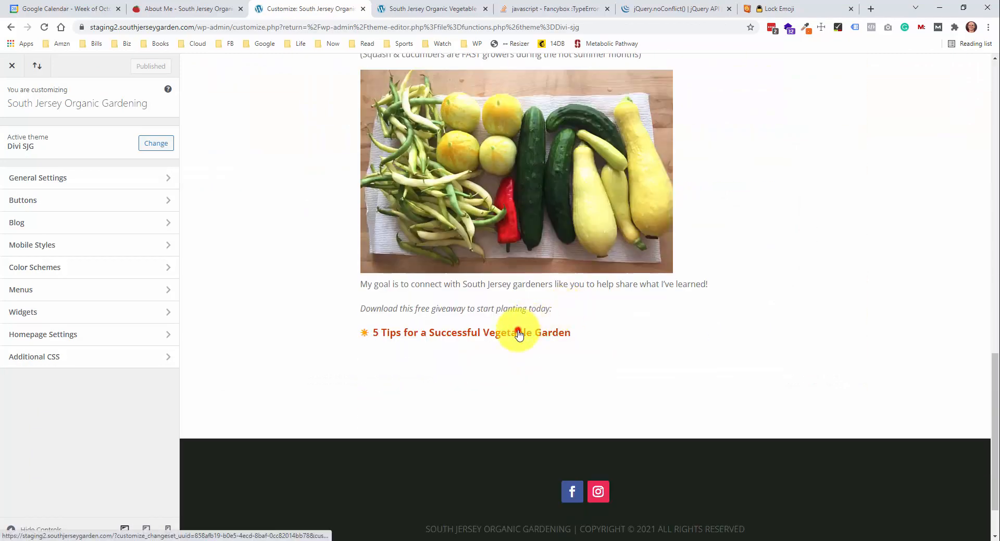
click(518, 331)
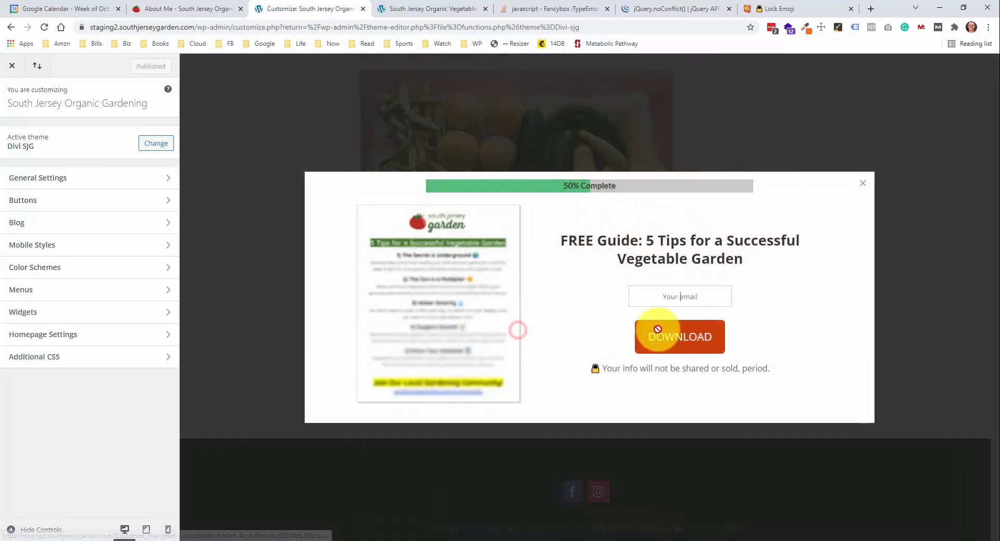
Add a "#mc_embed_signup p.lock" rule with font-size 0.9em below the et_pb_button rule in the Additional CSS
click(50, 366)
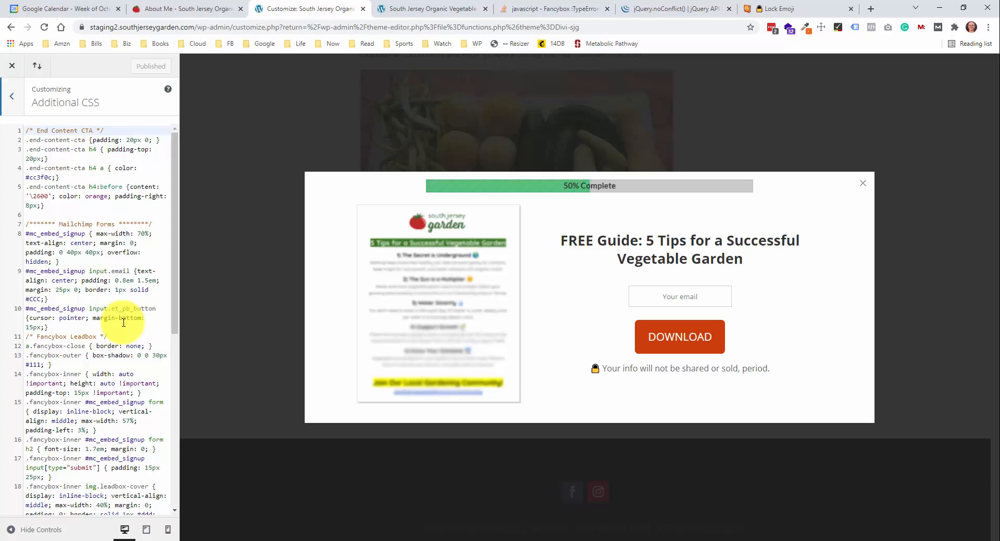
click(123, 327)
key(Return)
scroll(105, 281, down, 1)
drag(85, 239, 10, 240)
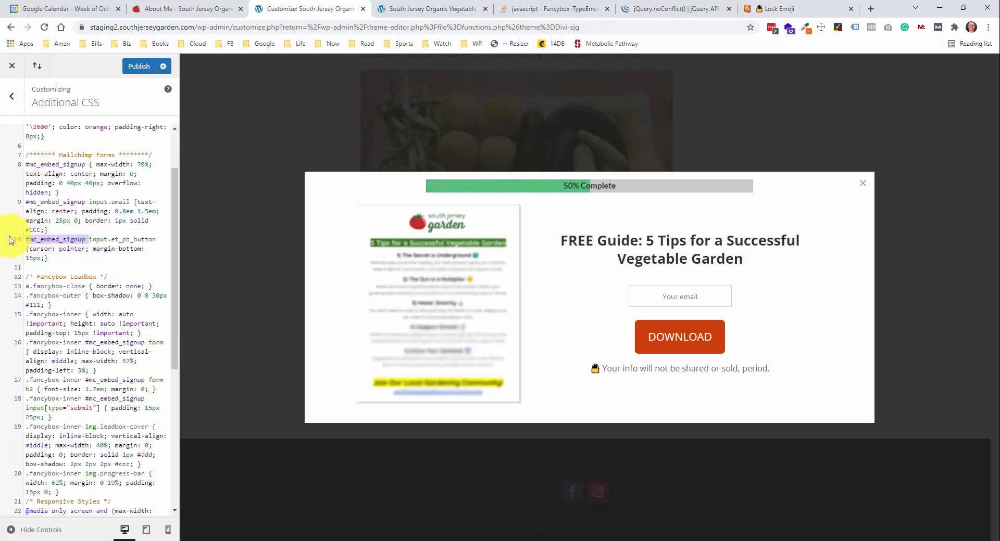
click(54, 265)
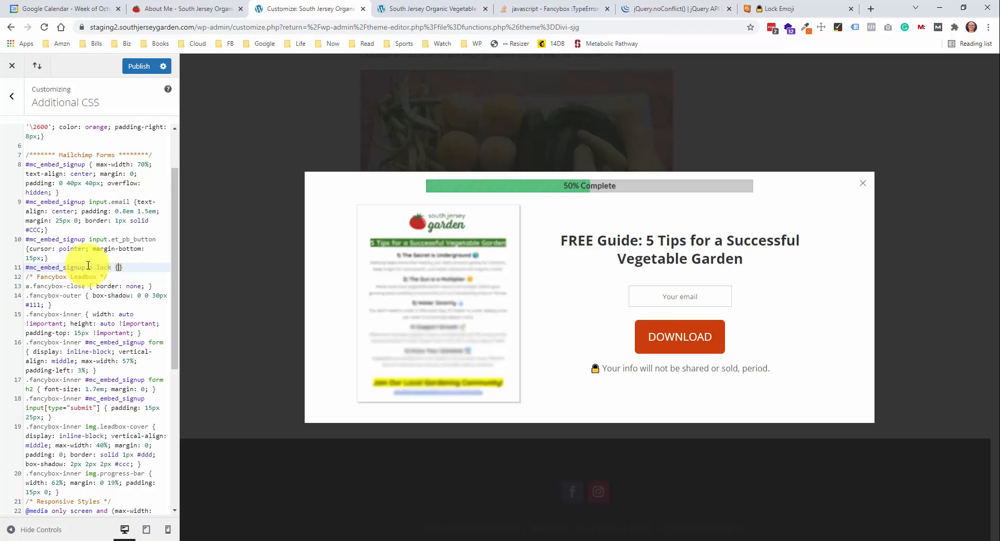
text(font-size:)
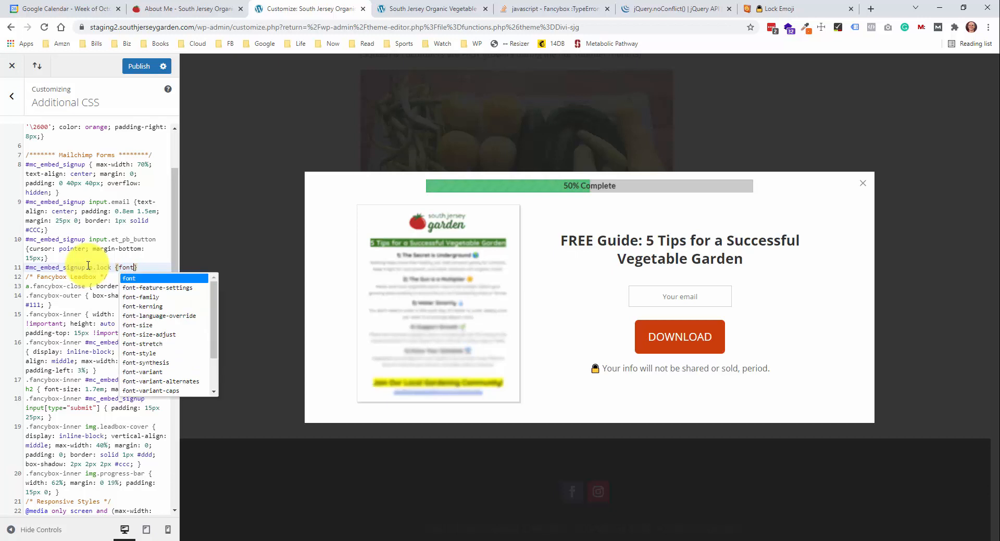
text( 0.)
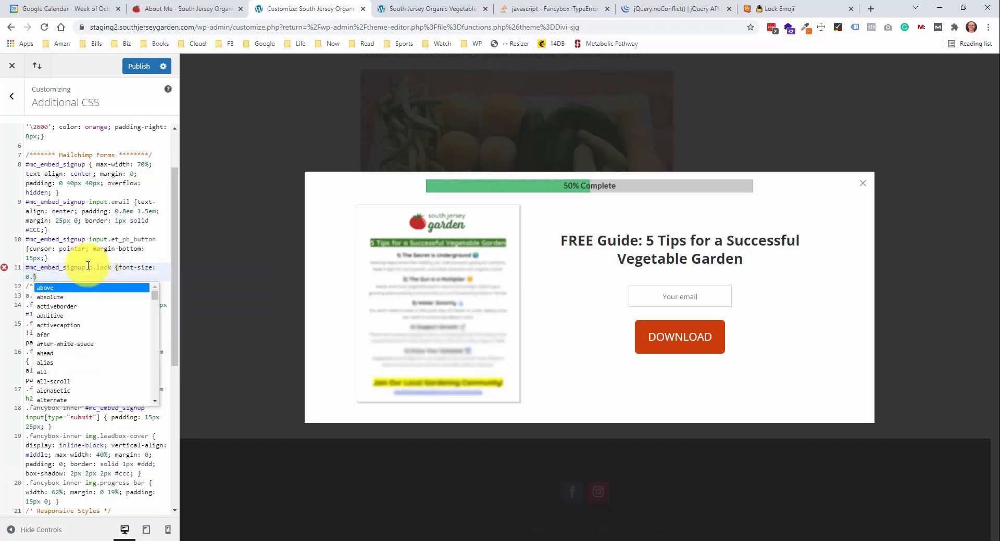
text(9em;)
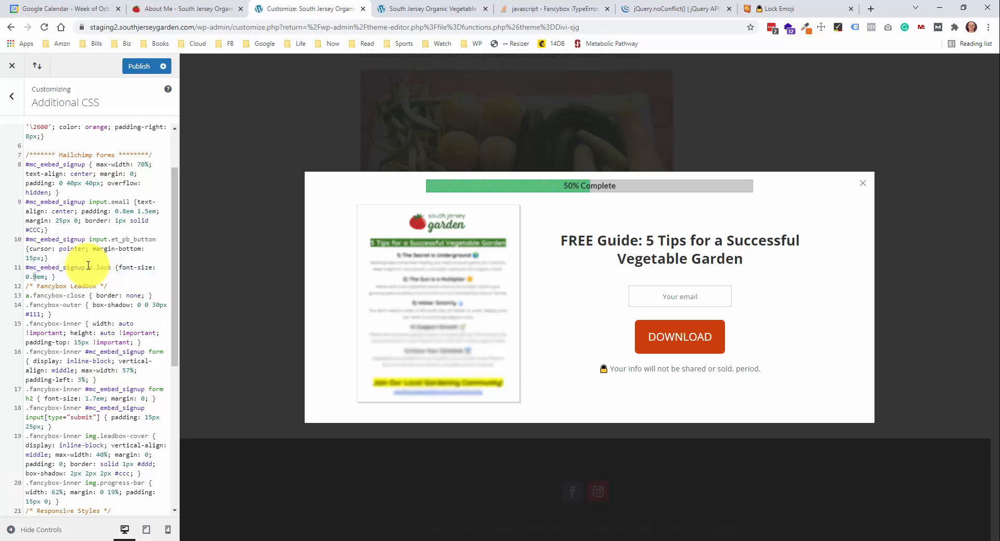
Reduce the p.lock font size to 0.8em, publish the CSS, and close the Customizer
key(BackSpace)
text(8)
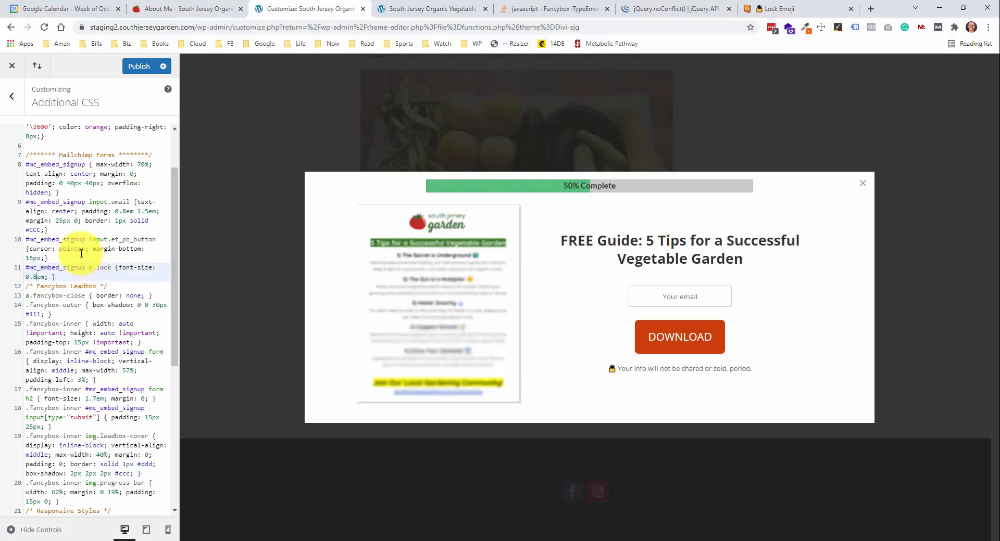
click(144, 66)
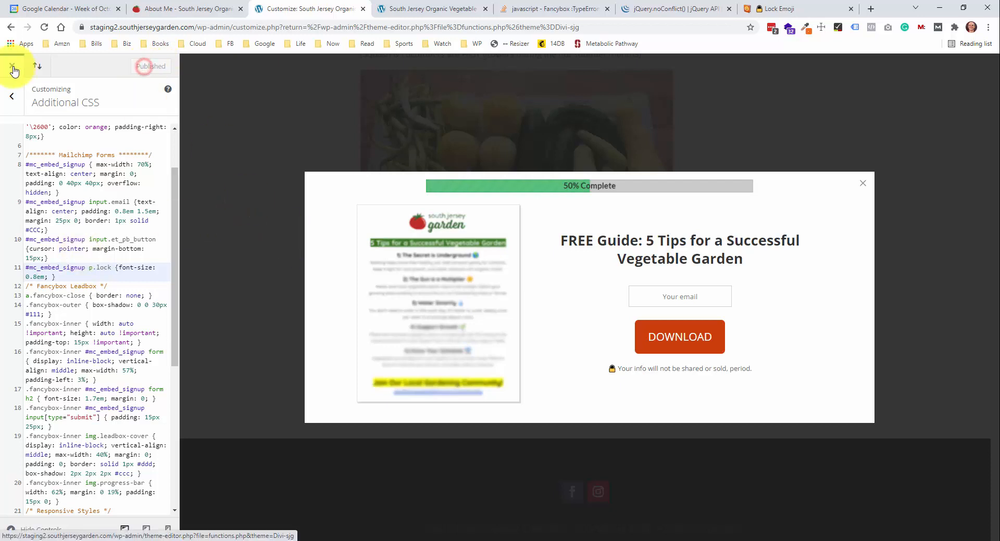
click(14, 69)
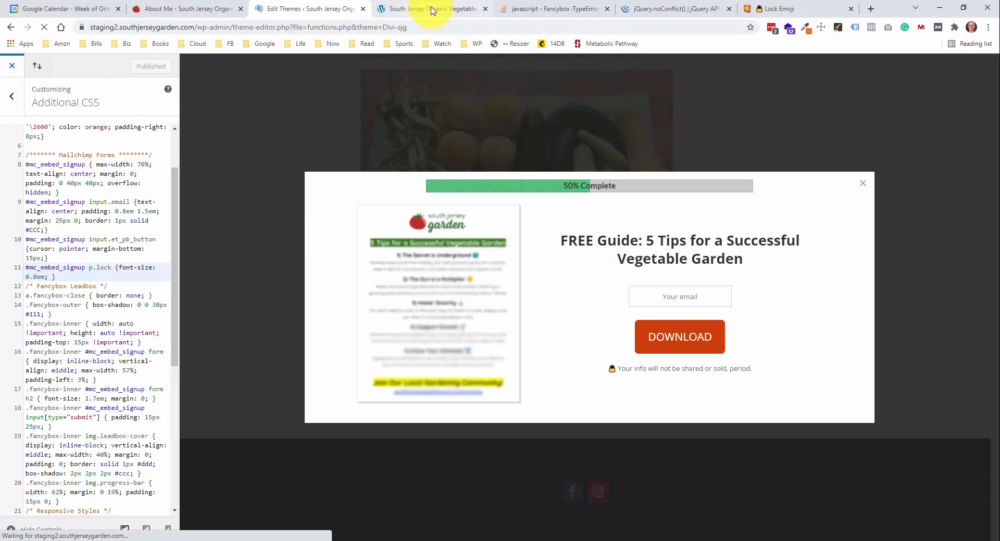
Reload the staging homepage and reopen the 5 Tips popup to check its privacy note
click(426, 9)
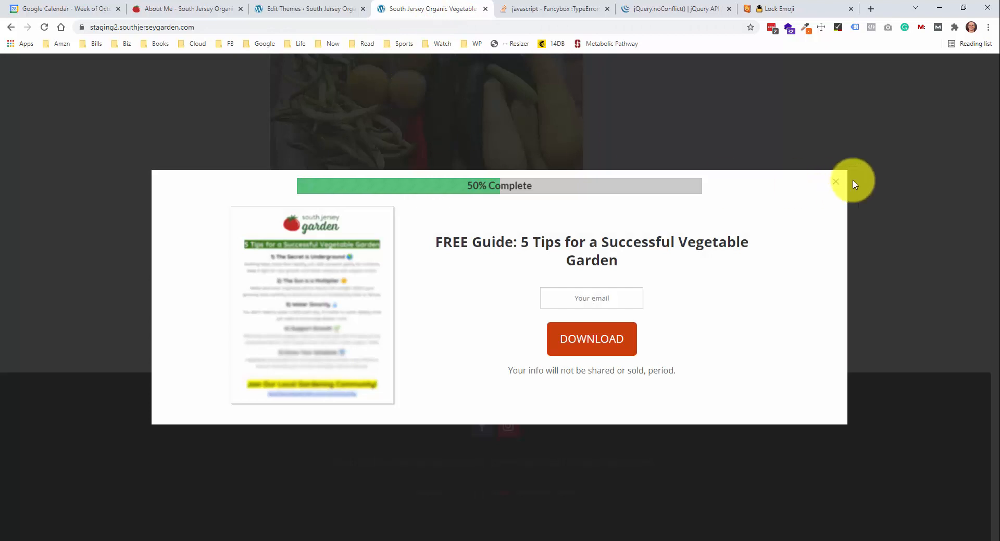
click(837, 184)
right_click(822, 152)
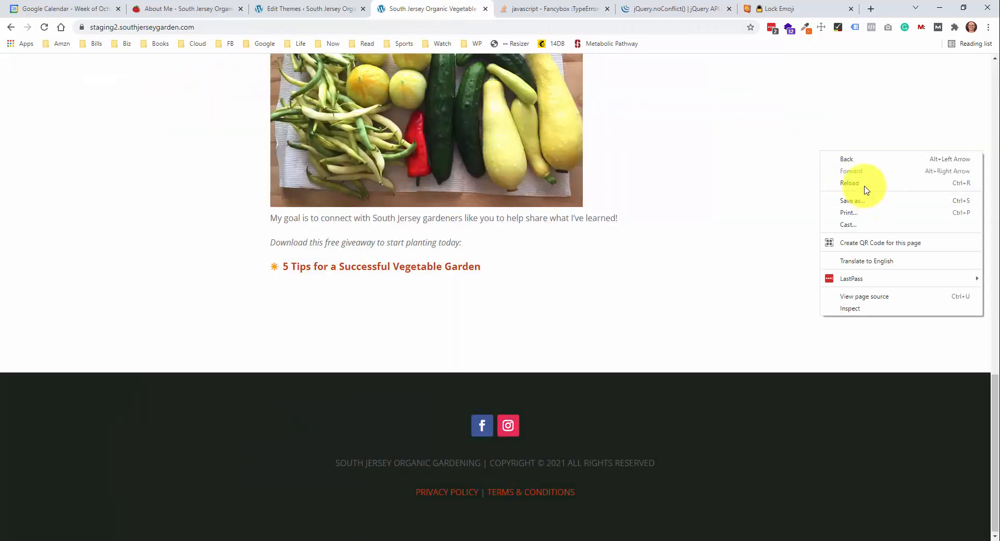
click(862, 188)
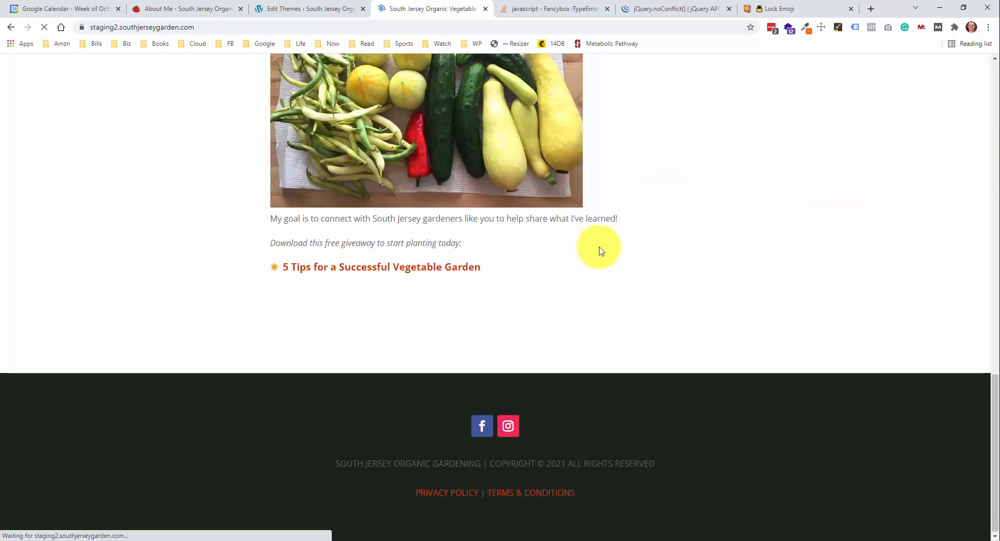
click(438, 268)
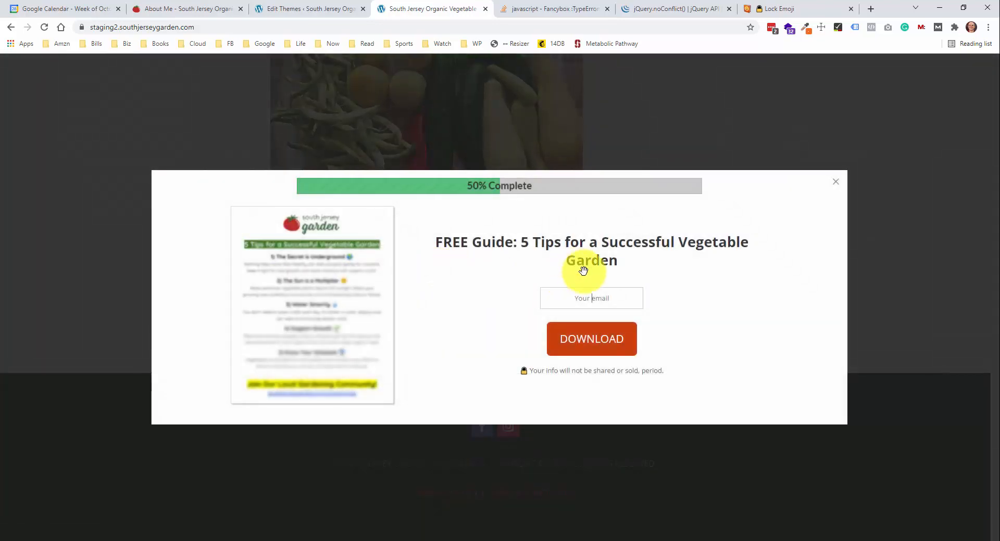
Detach the staging page into its own window and check the 5 Tips popup at narrow and wide window widths
mouse_move(461, 9)
mouse_down()
mouse_move(461, 49)
mouse_move(462, 7)
mouse_up()
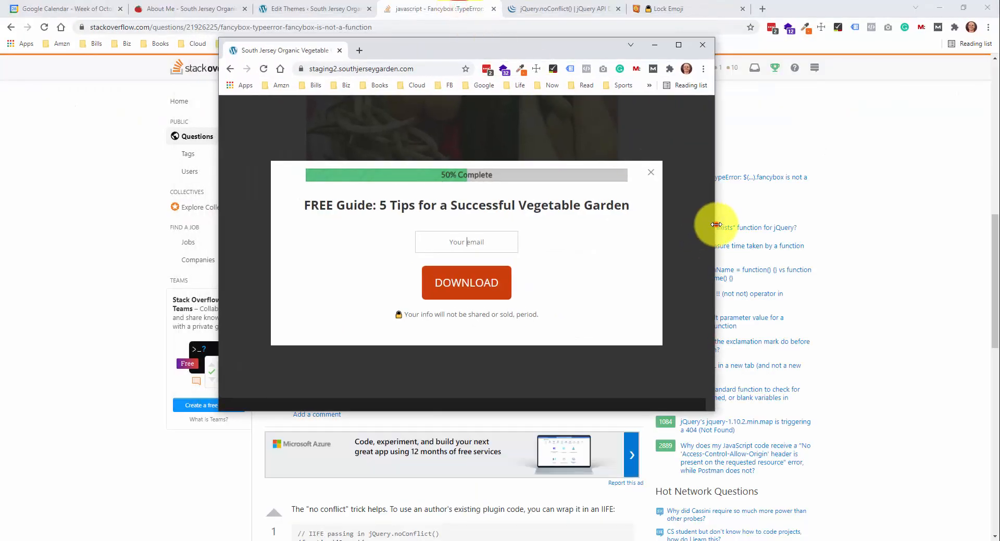
drag(716, 225, 875, 231)
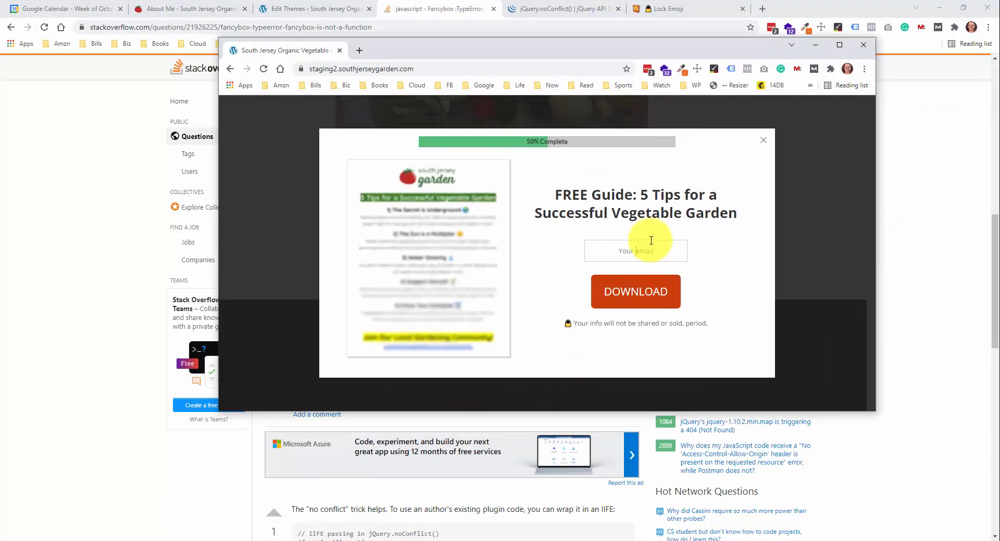
drag(875, 189, 432, 214)
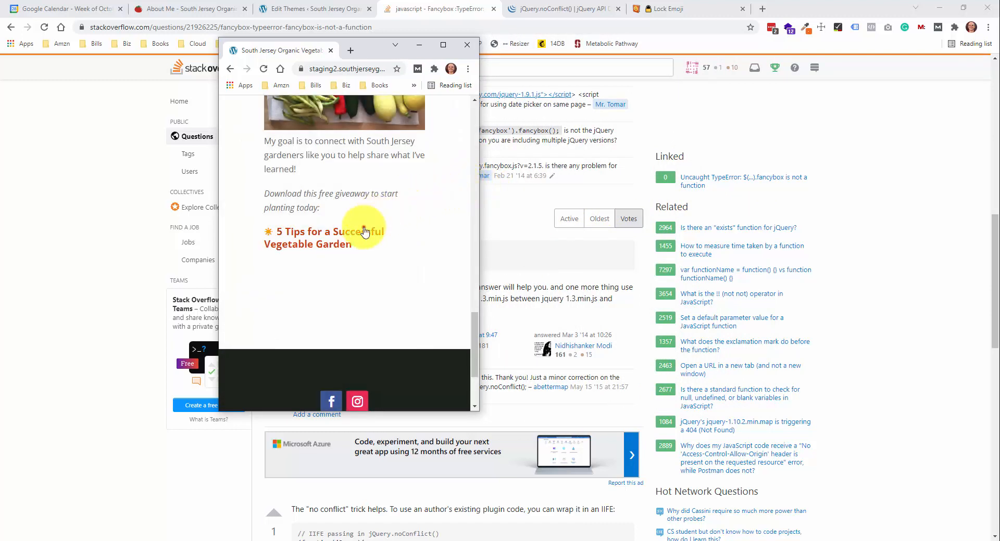
click(364, 227)
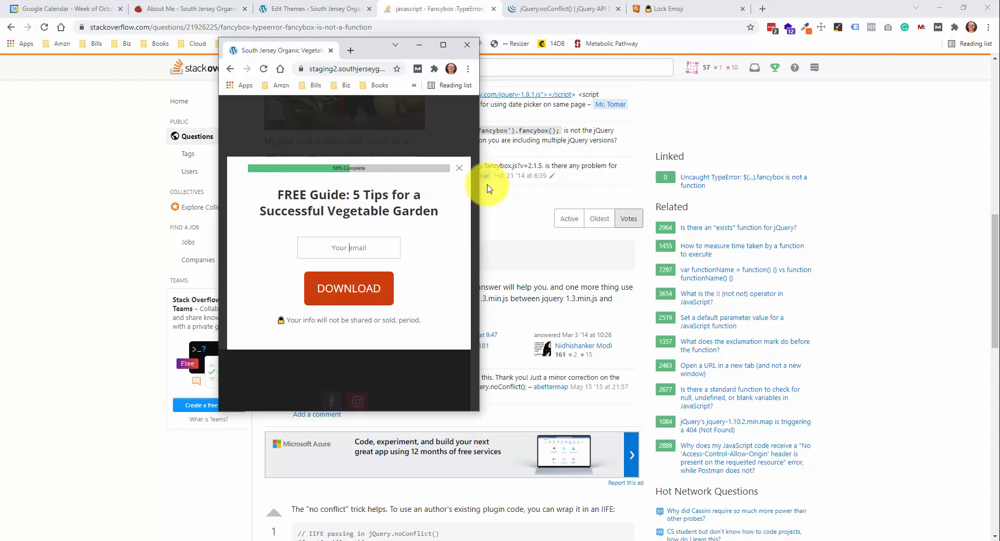
drag(480, 184, 833, 198)
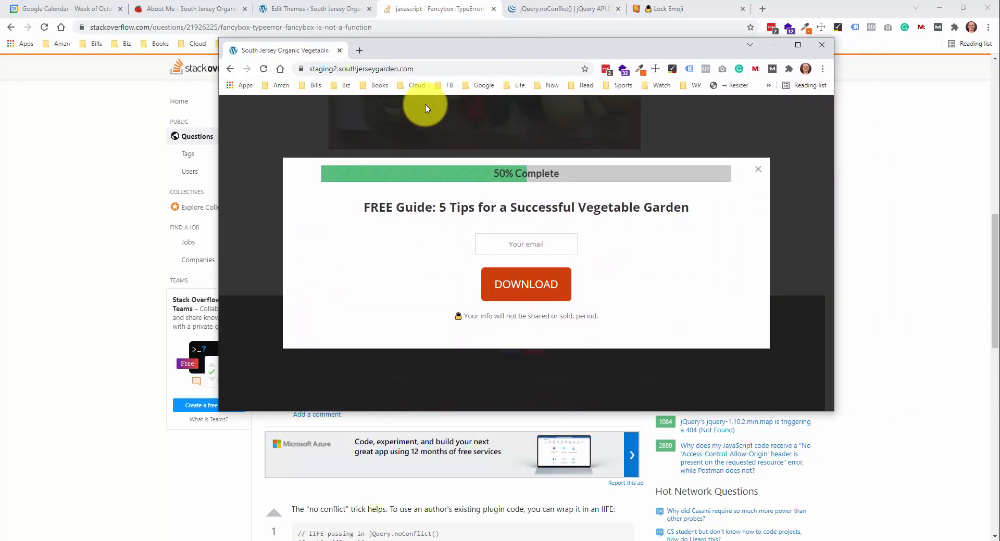
Close the 5 Tips popup and move the staging page back into the main browser window
click(756, 173)
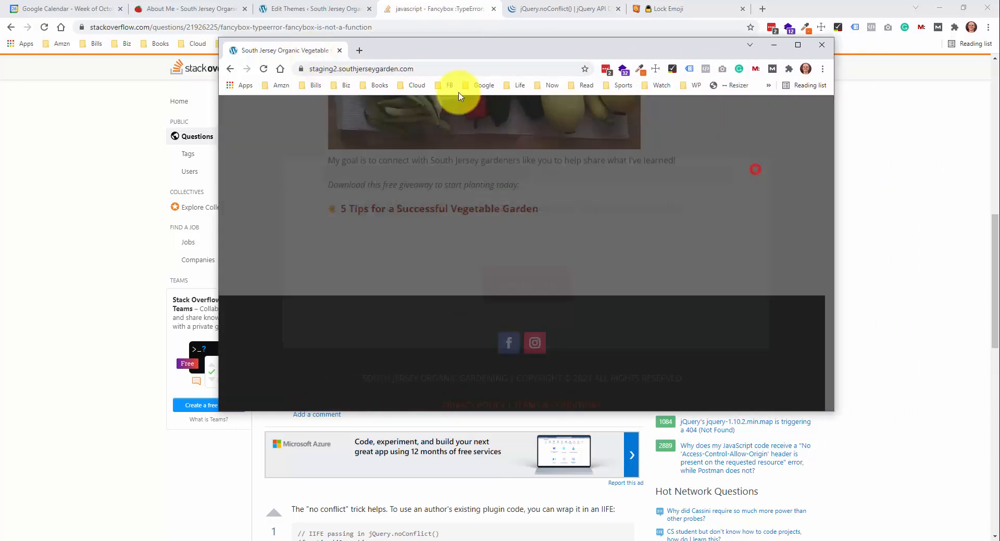
drag(313, 49, 509, 17)
scroll(581, 401, up, 2)
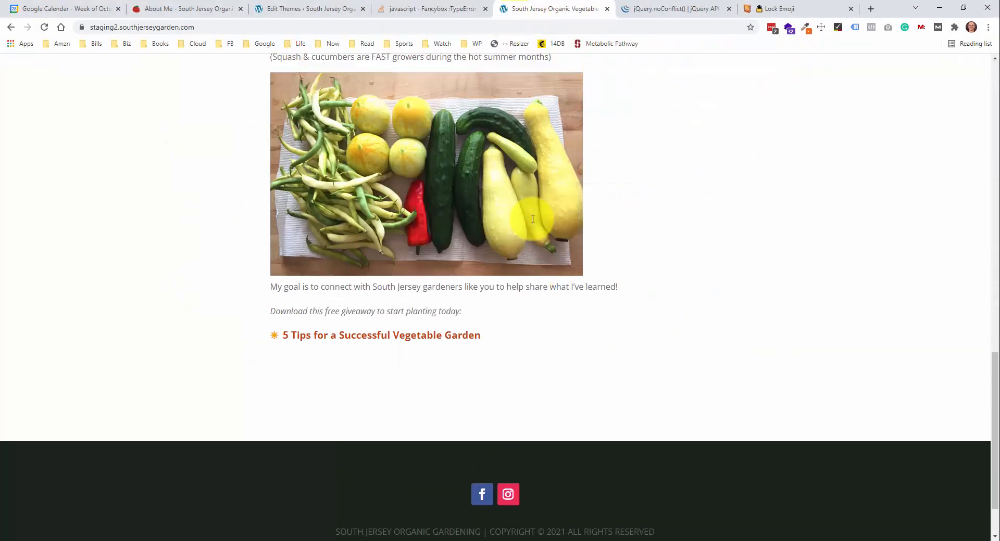
Browse the staging site's blog listing and open the "How to Make Compost at Home" post to check its title and featured image layout
scroll(581, 401, down, 1)
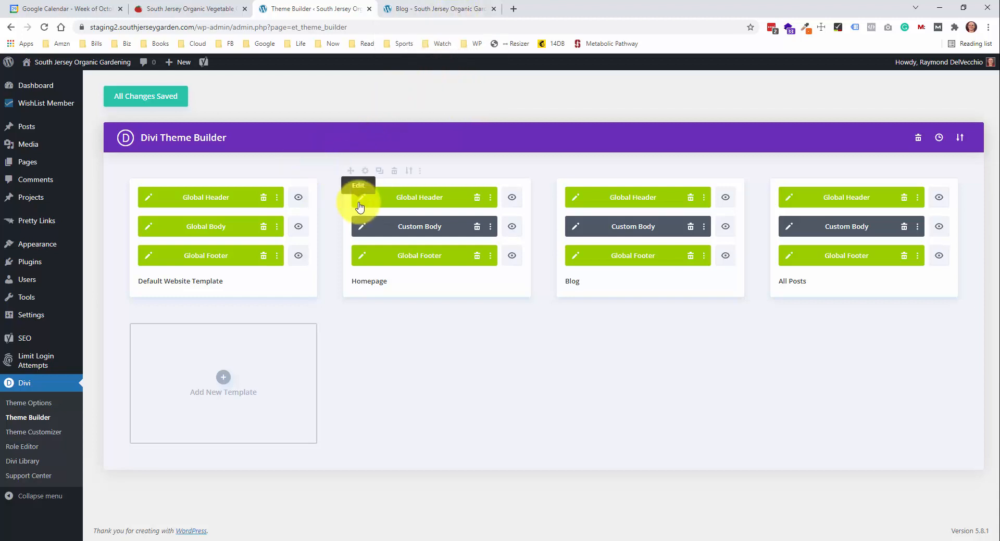
click(417, 10)
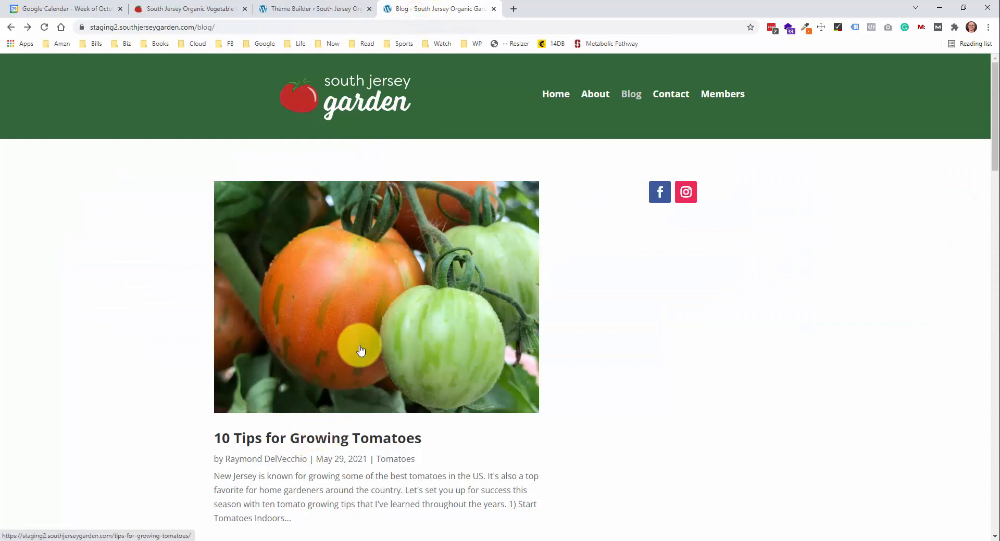
scroll(367, 287, down, 3)
scroll(408, 259, down, 1)
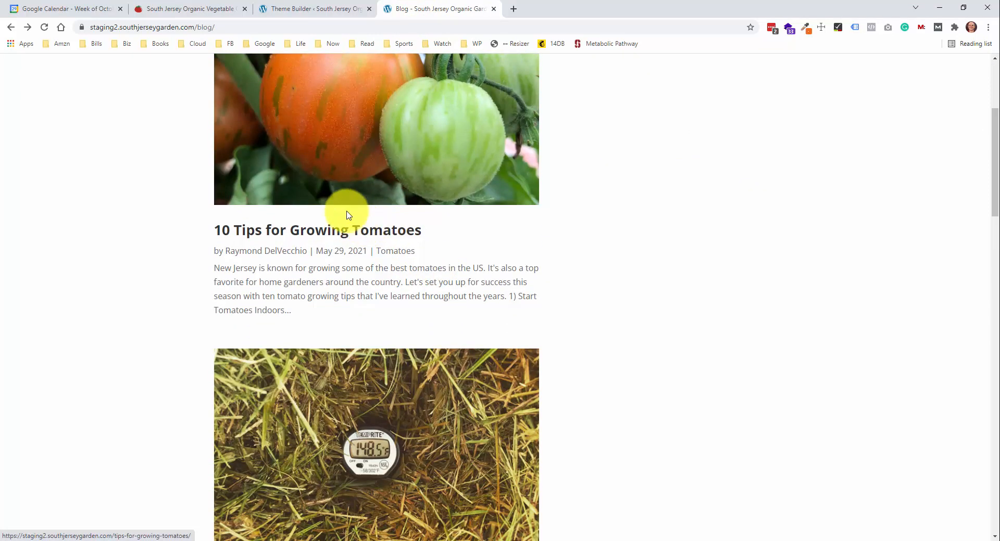
scroll(348, 216, down, 4)
click(324, 310)
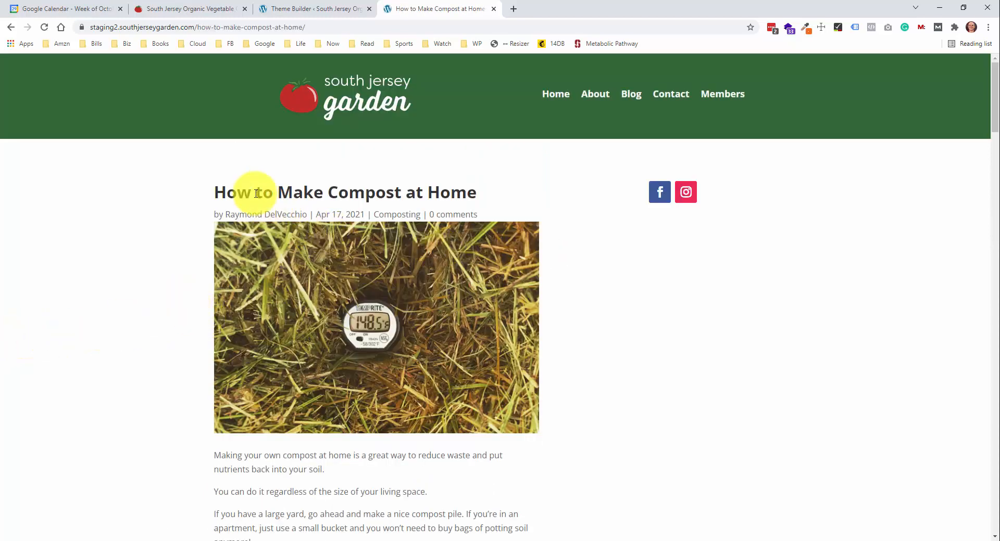
Open the All Posts template's custom body in the Divi Theme Builder and bring up its Post Title module settings
click(302, 9)
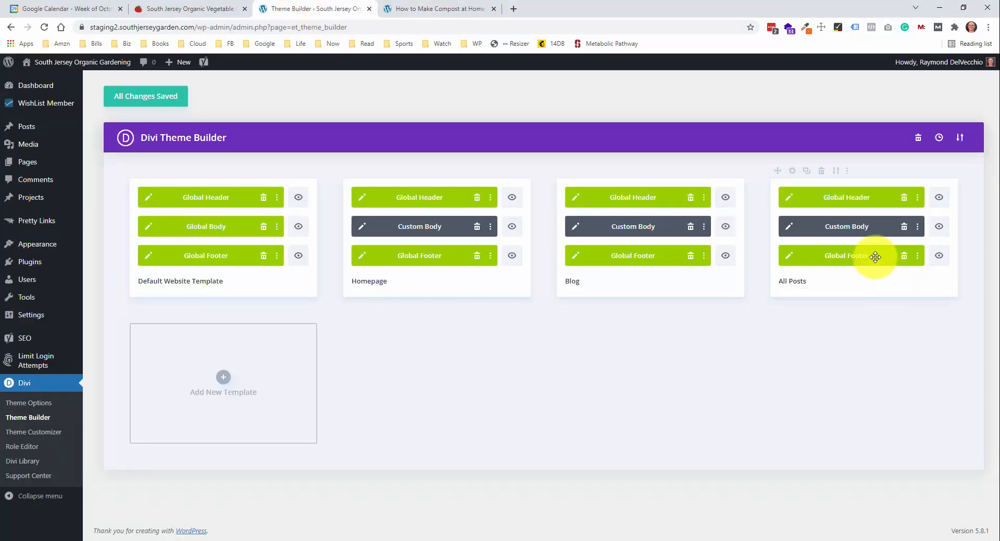
click(788, 229)
click(357, 139)
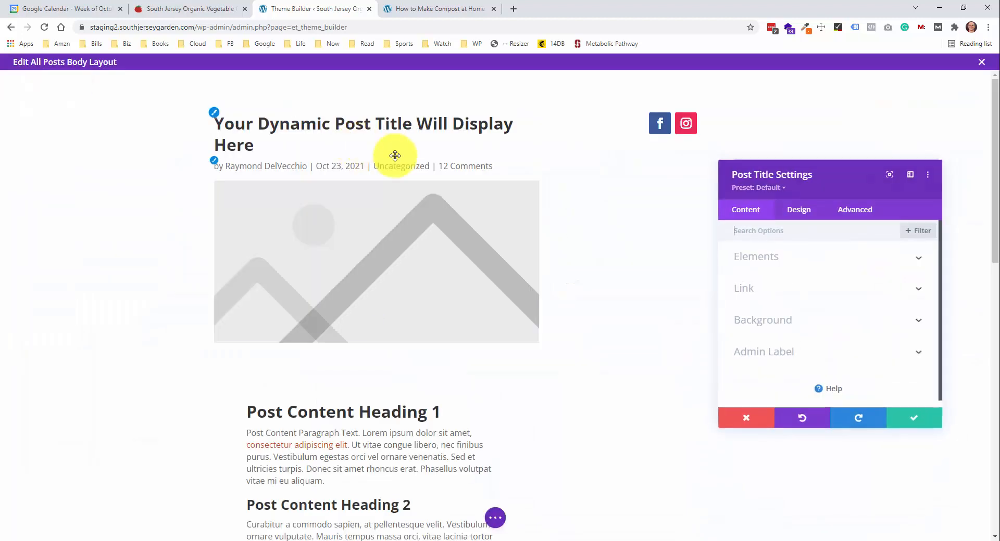
Set the Post Title module's featured image placement to Above Title
click(781, 257)
scroll(821, 324, down, 3)
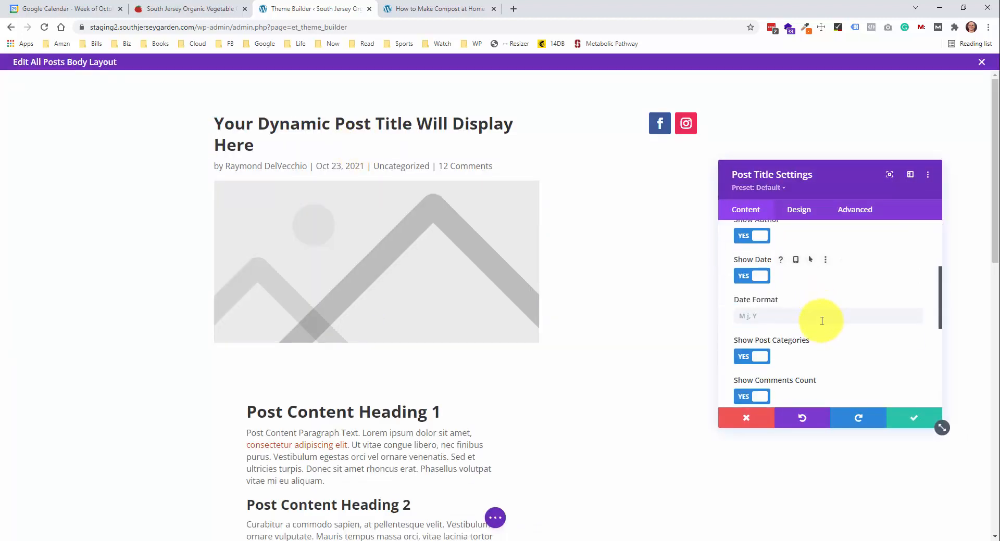
scroll(821, 321, down, 5)
click(815, 340)
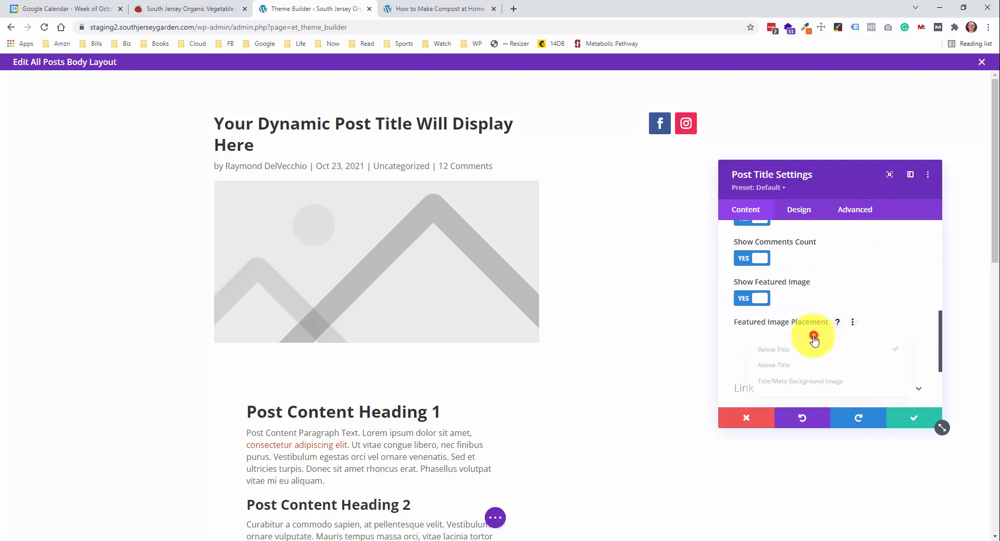
click(785, 360)
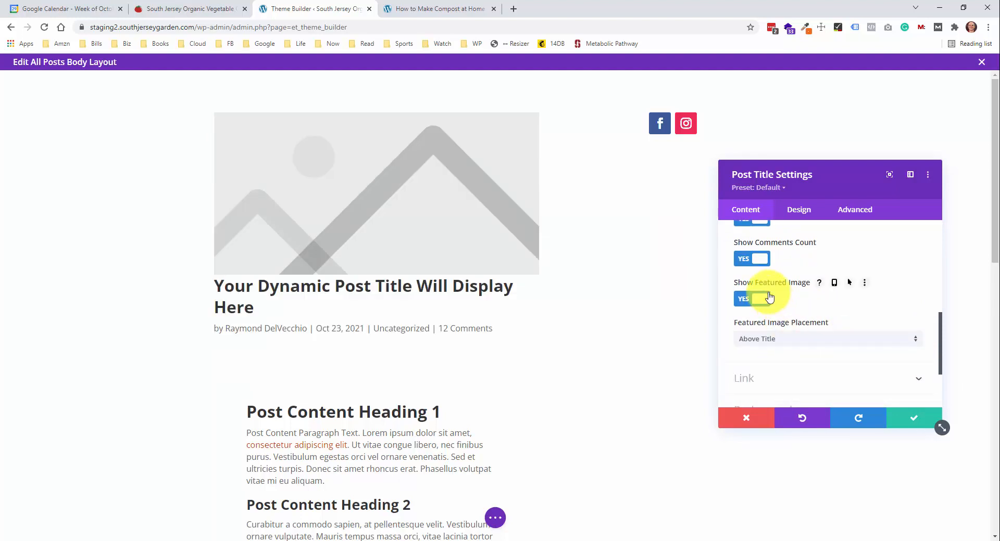
Set the Post Title module's meta text size to 12px
click(798, 208)
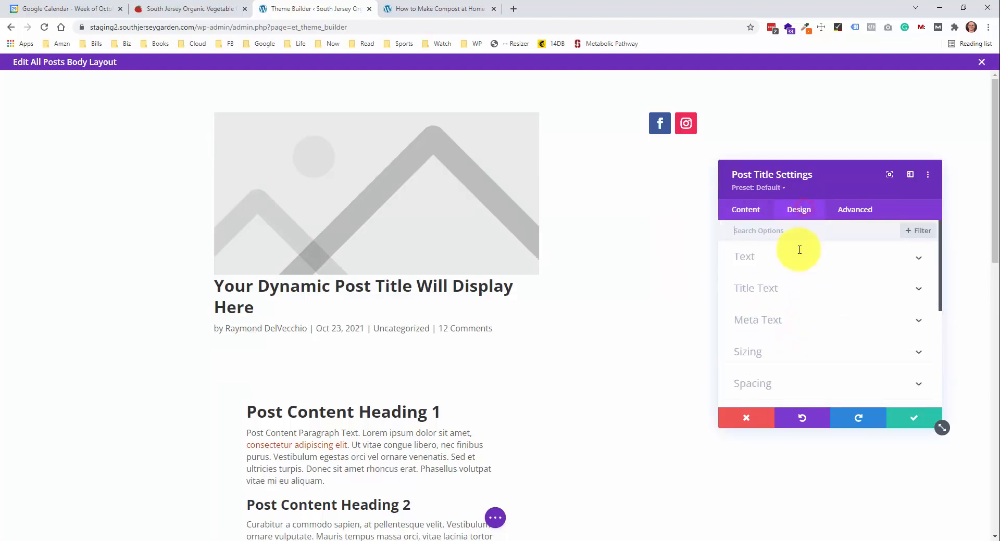
click(811, 328)
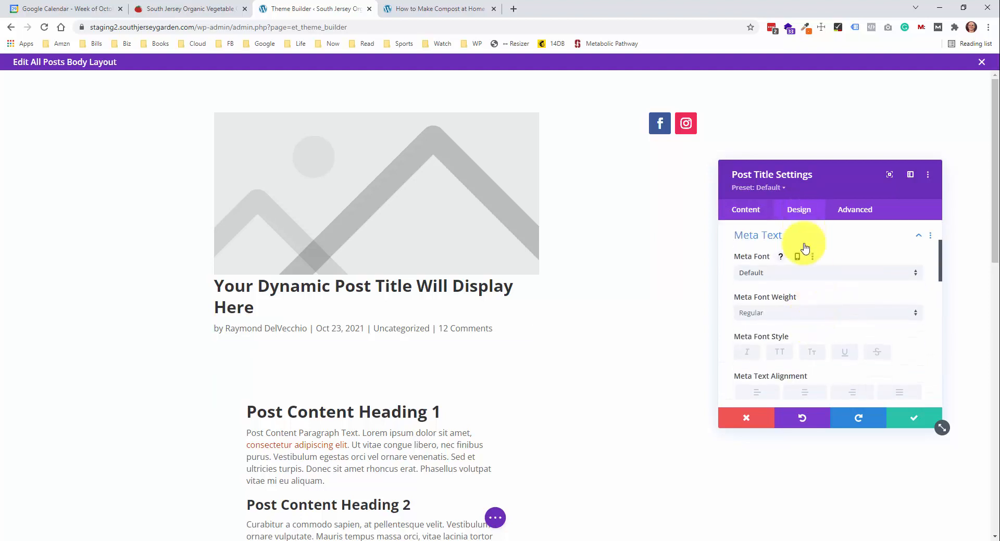
scroll(845, 285, down, 3)
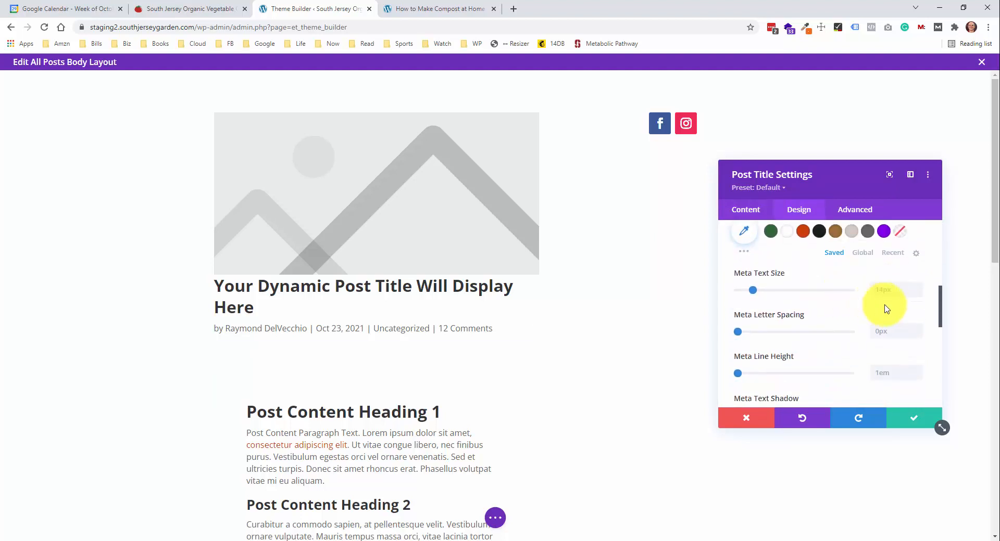
click(915, 293)
click(915, 293)
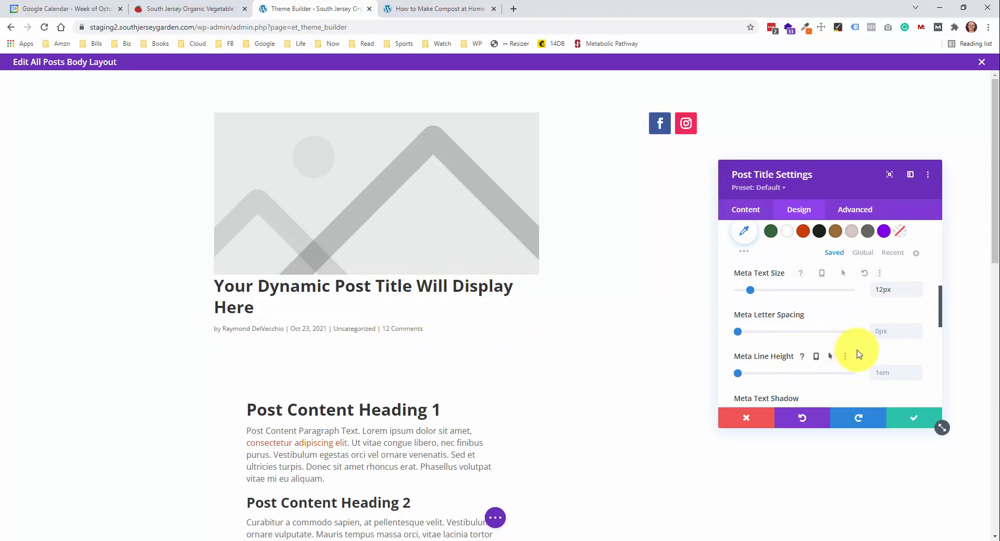
Look over the remaining meta text options, accept the Post Title settings, and save the All Posts body layout
scroll(841, 336, up, 2)
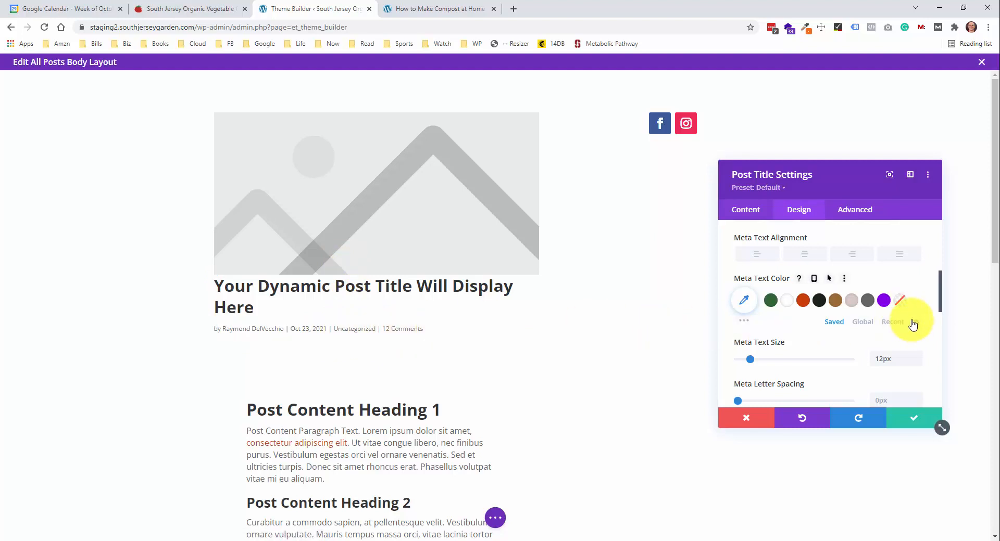
scroll(862, 281, down, 3)
scroll(862, 284, down, 3)
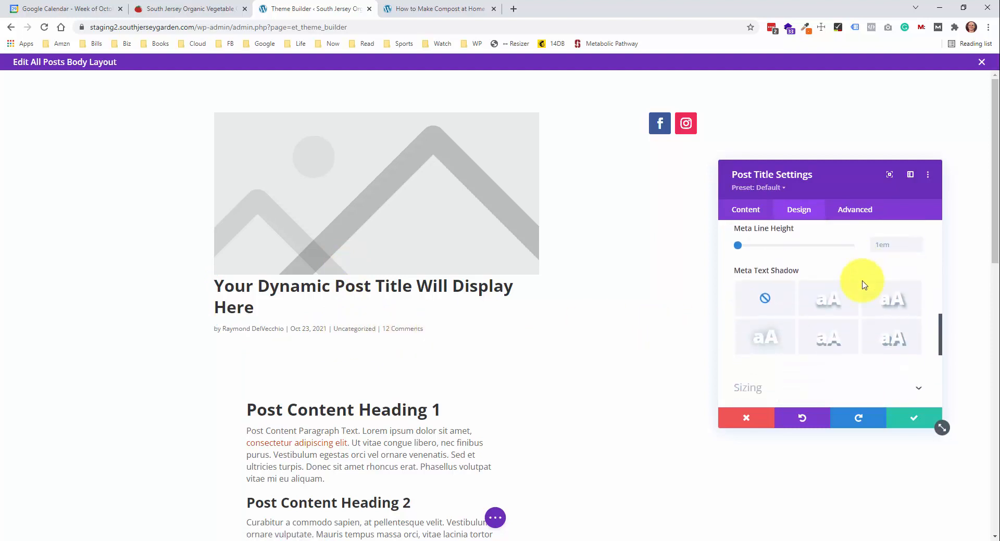
scroll(863, 290, up, 2)
scroll(862, 261, up, 3)
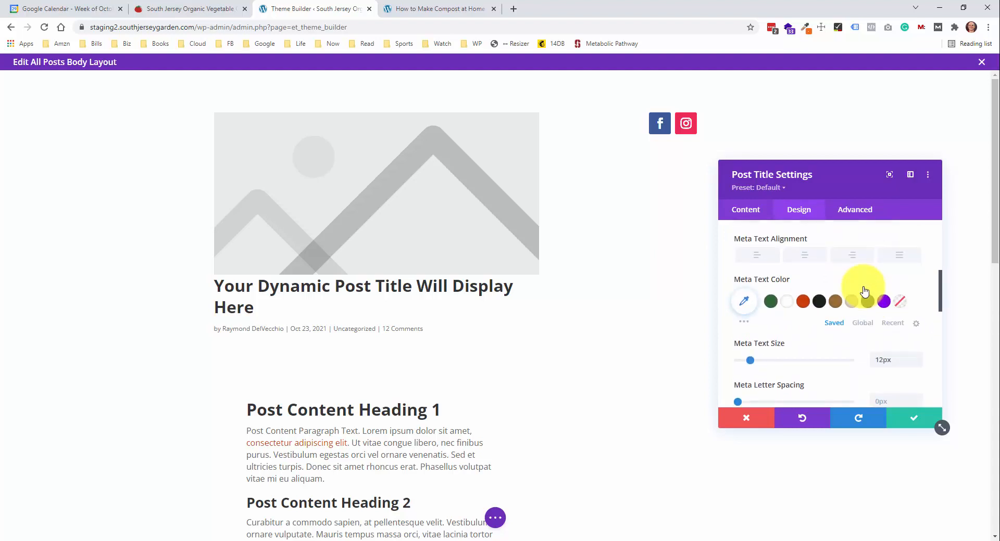
scroll(843, 312, down, 6)
click(910, 423)
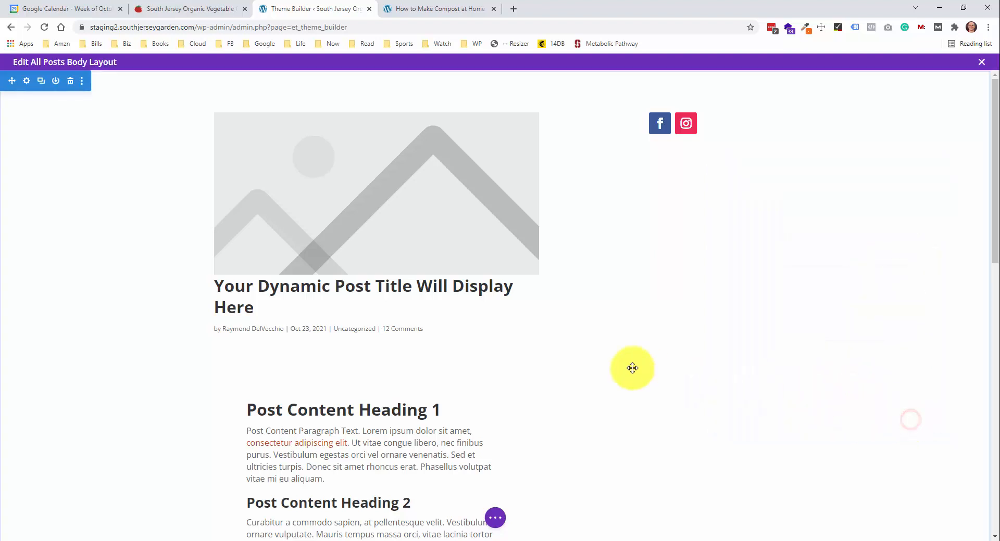
click(496, 518)
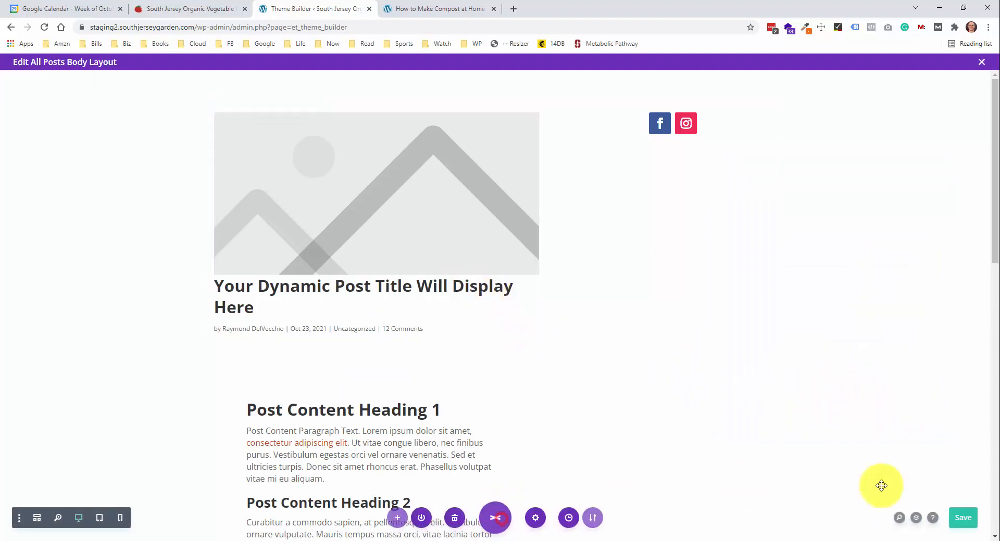
click(962, 519)
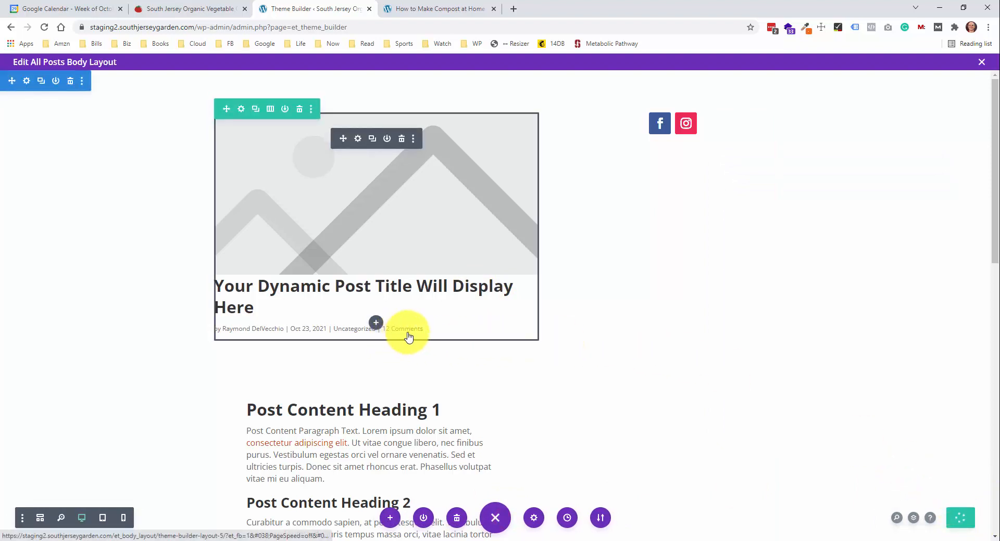
Check the featured image, title, and meta line on the published "How to Make Compost at Home" post
key(ctrl+Tab)
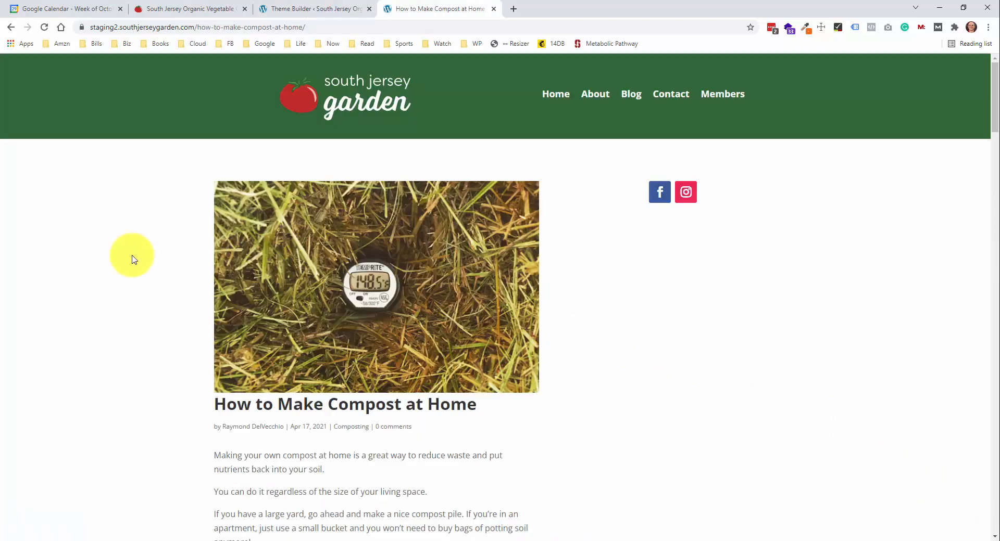
scroll(143, 256, down, 1)
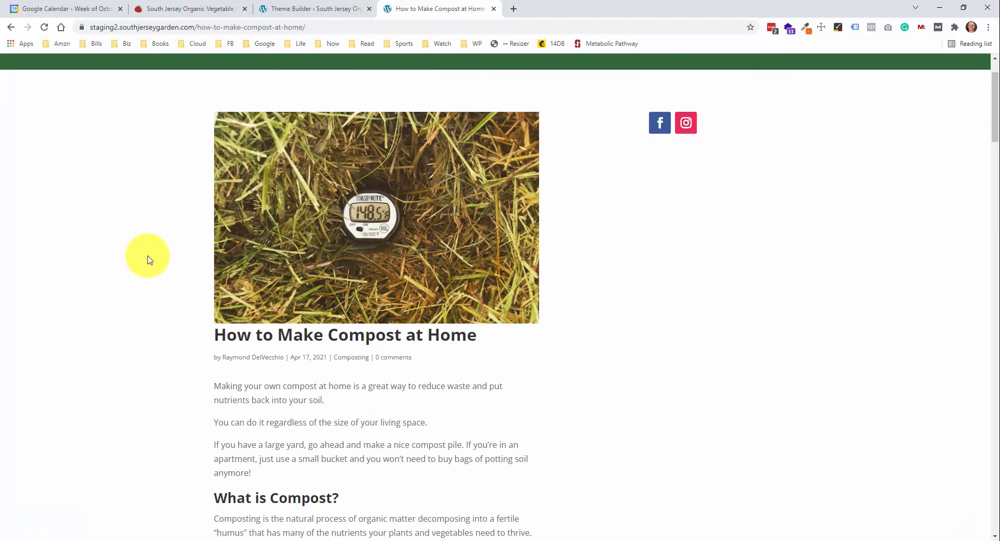
scroll(255, 356, down, 2)
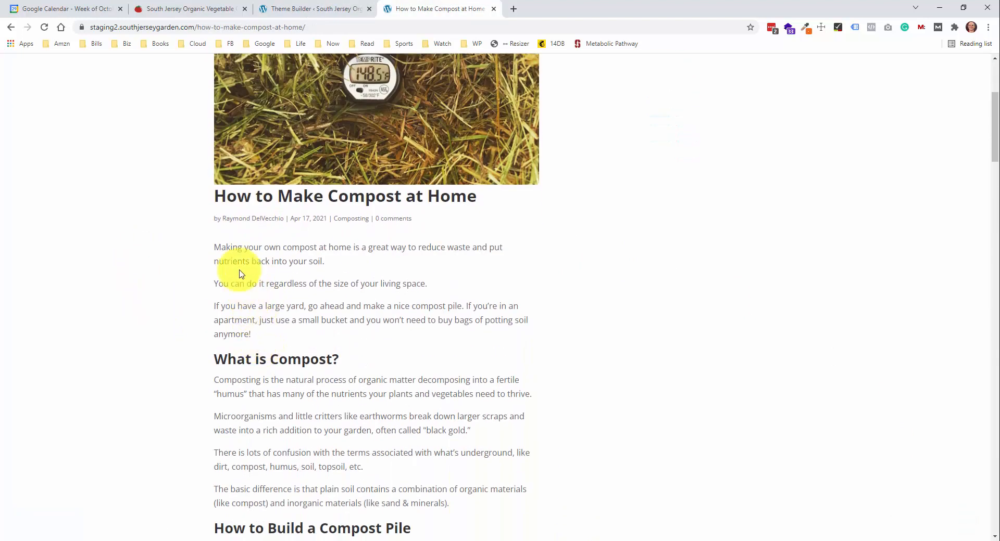
scroll(229, 265, up, 3)
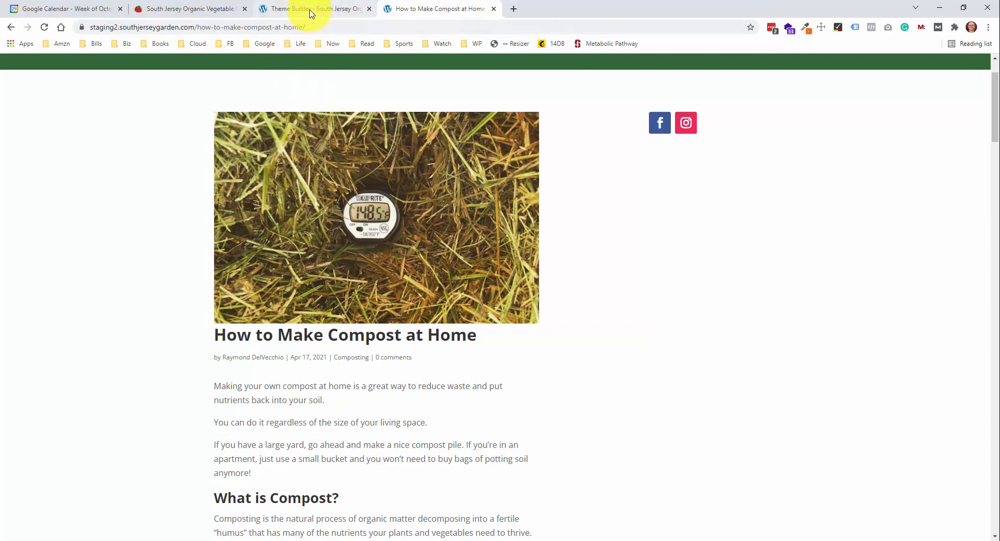
Return to the WordPress admin and open the Additional CSS editor in the theme Customizer
click(310, 11)
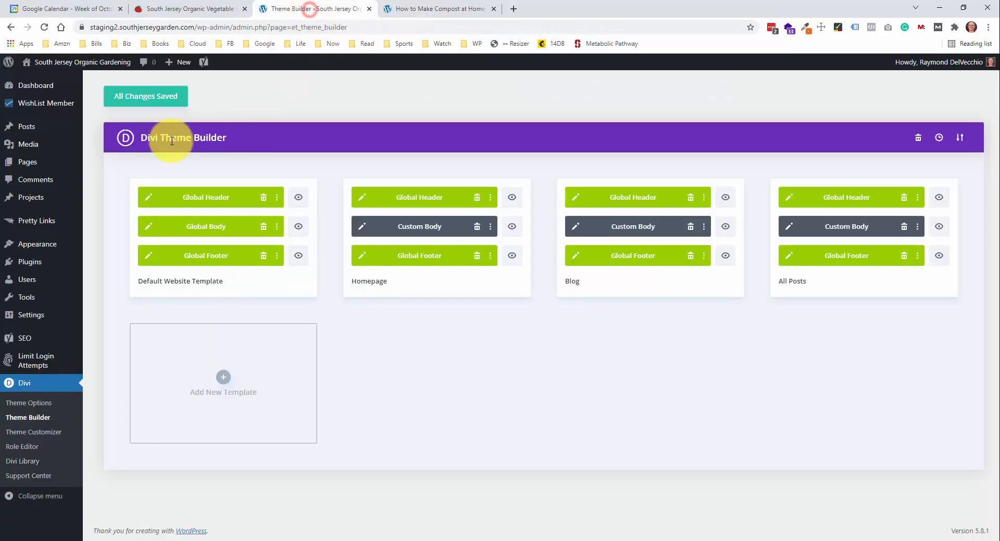
click(52, 248)
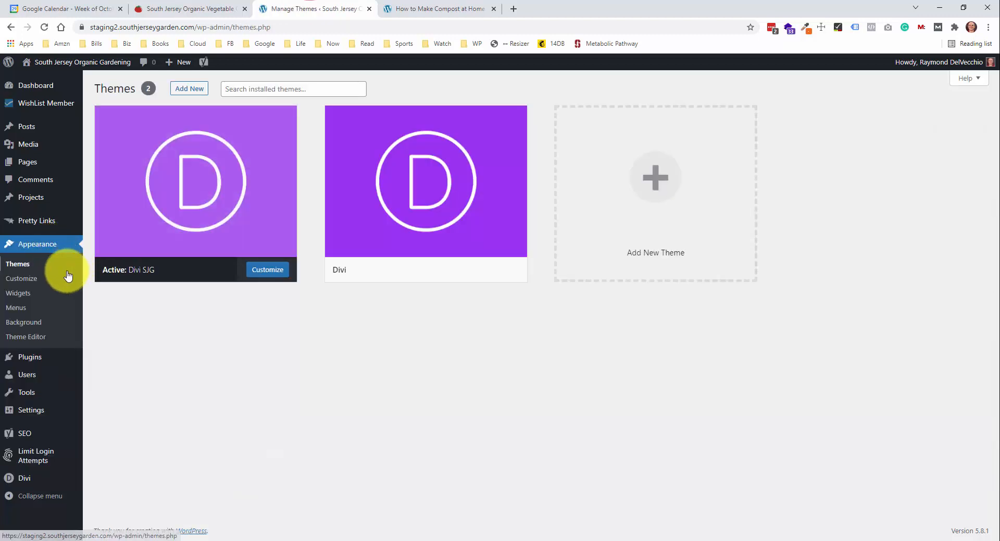
click(22, 279)
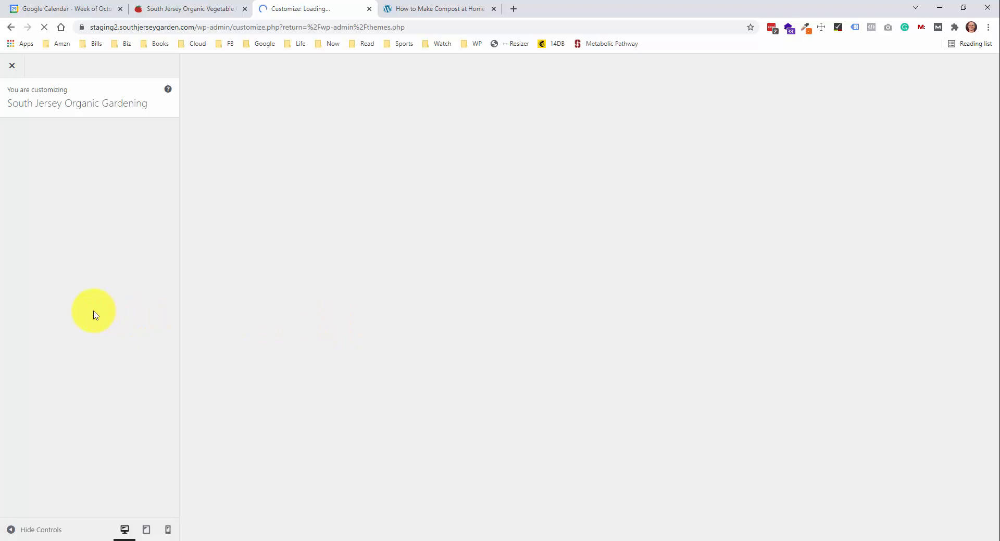
click(73, 405)
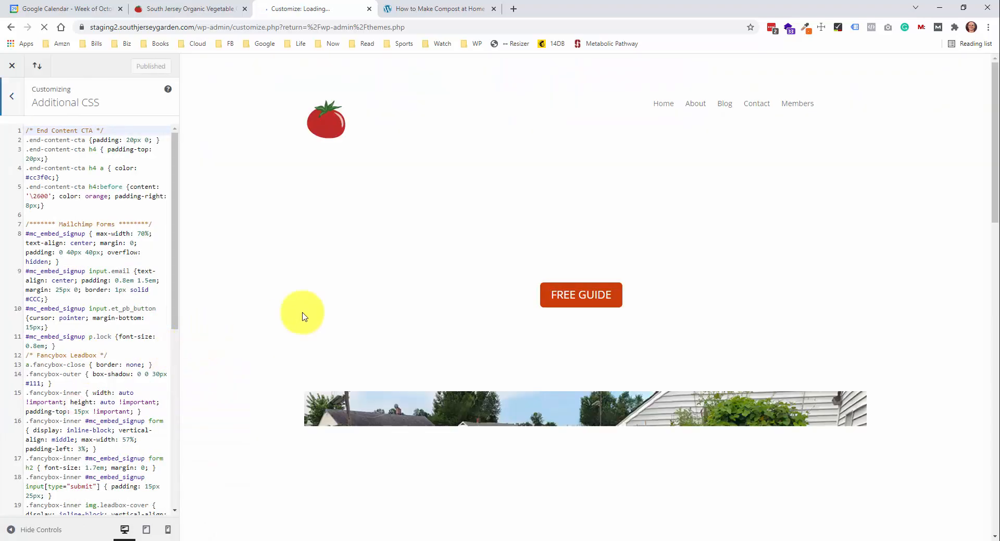
Inspect the color rule of the "I transformed my NJ backyard" link in the homepage preview, and close DevTools
scroll(372, 295, down, 9)
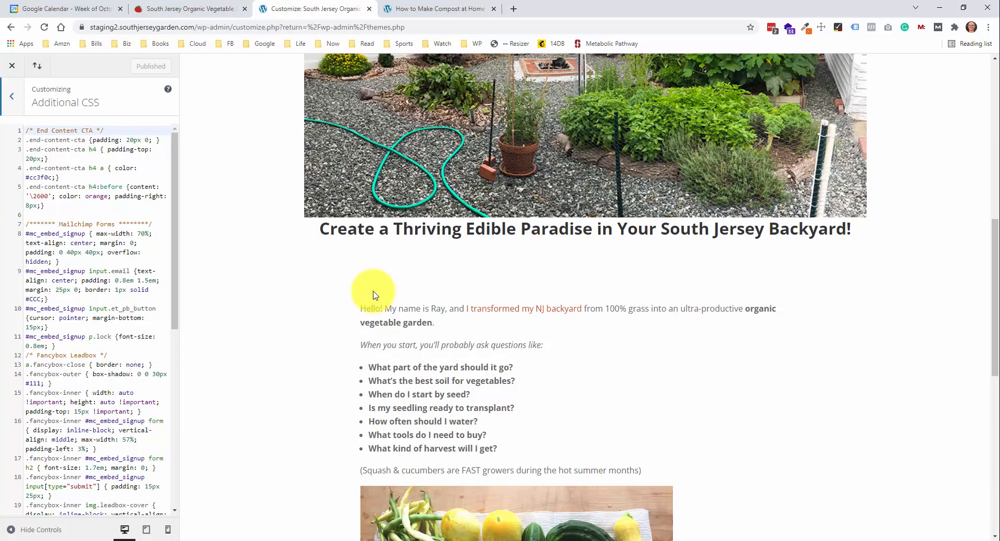
scroll(470, 295, up, 1)
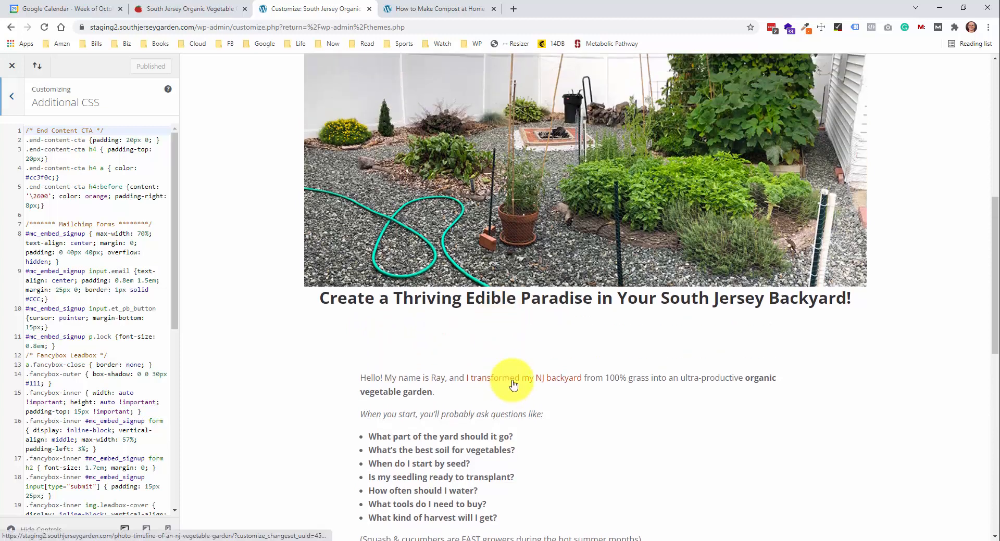
right_click(512, 385)
click(552, 480)
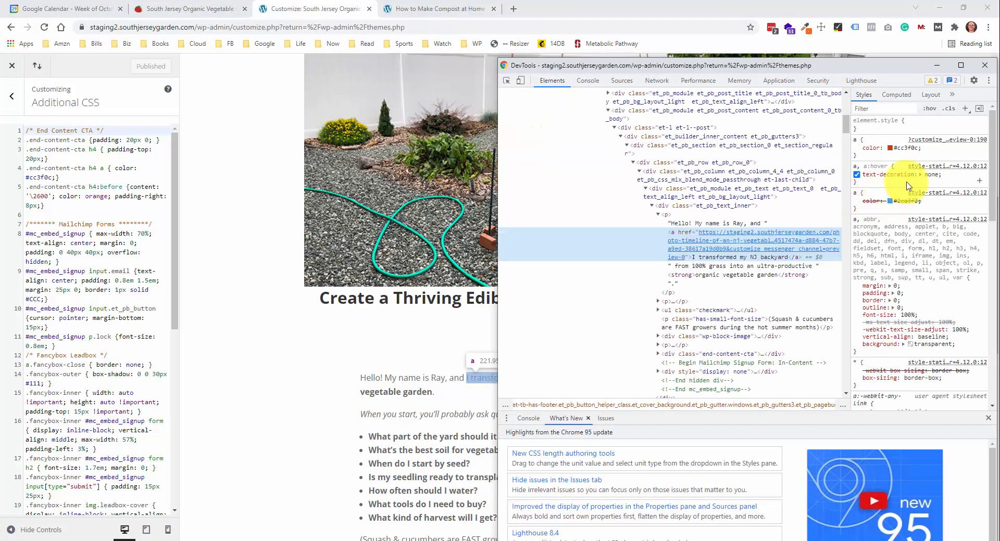
click(903, 149)
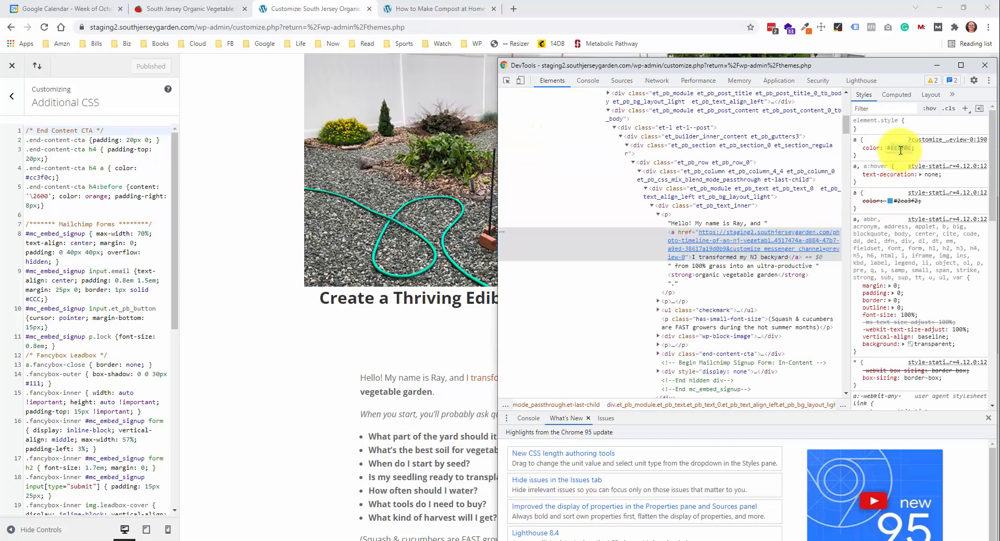
click(987, 66)
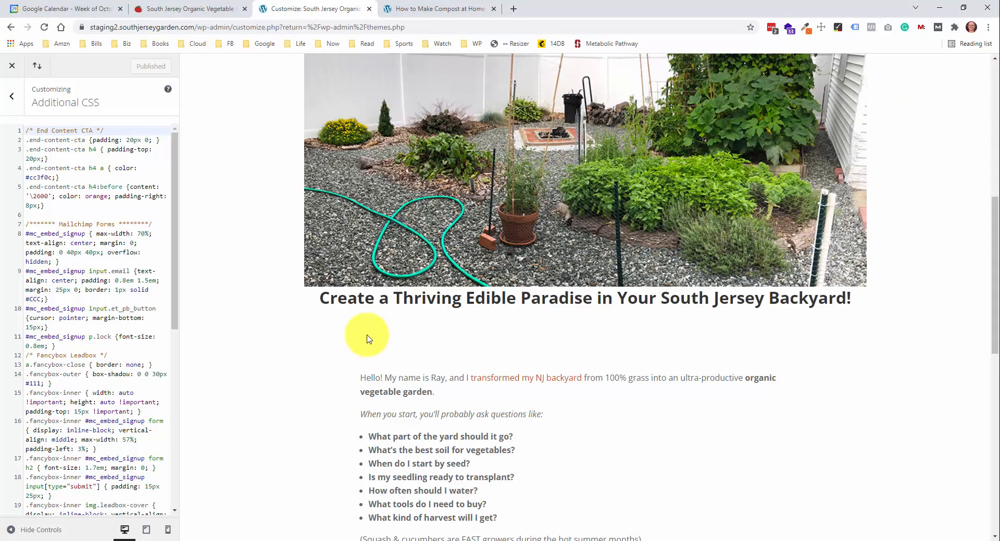
Open the Blog page in the Customizer preview and examine the meta line of the "10 Tips for Growing Tomatoes" post
scroll(534, 333, up, 9)
scroll(661, 283, up, 2)
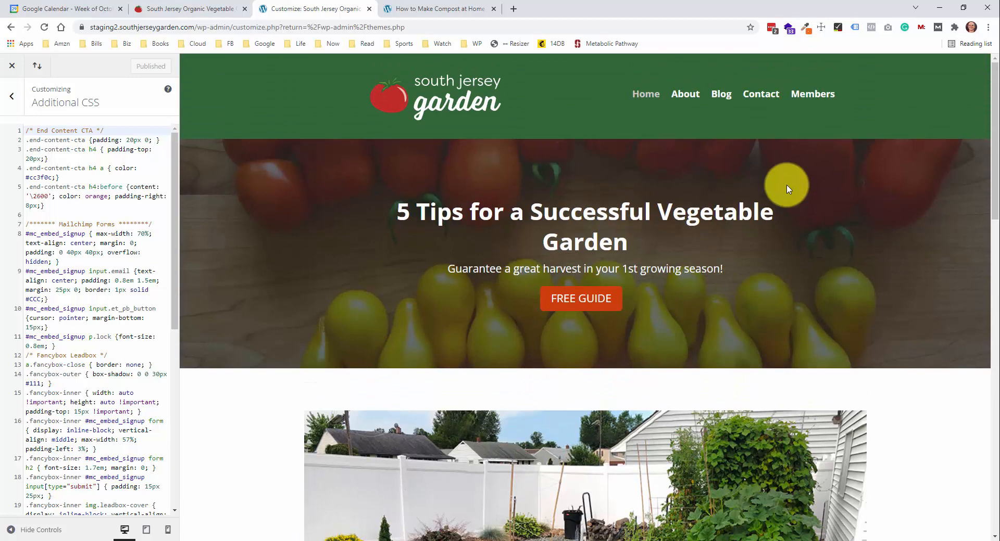
click(721, 94)
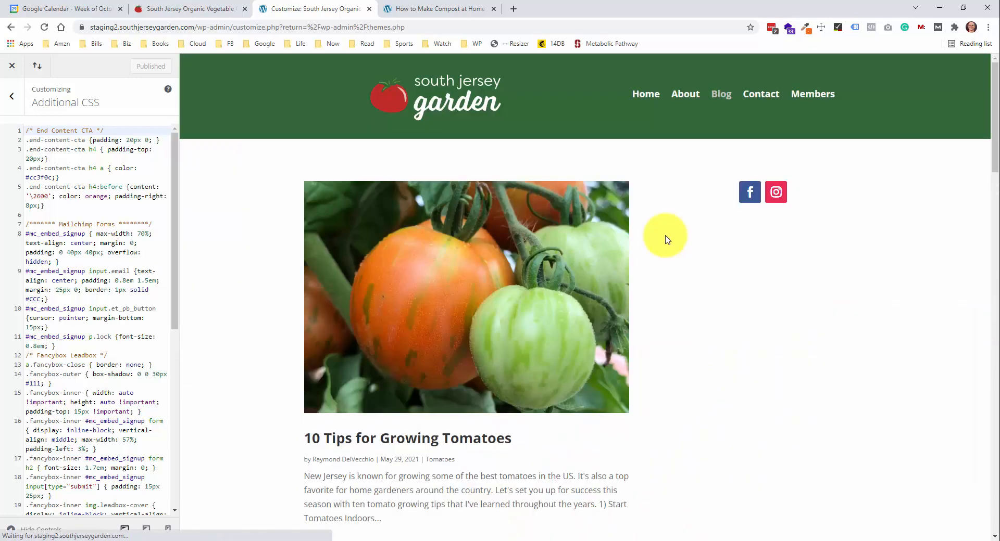
scroll(631, 240, down, 2)
scroll(631, 241, down, 1)
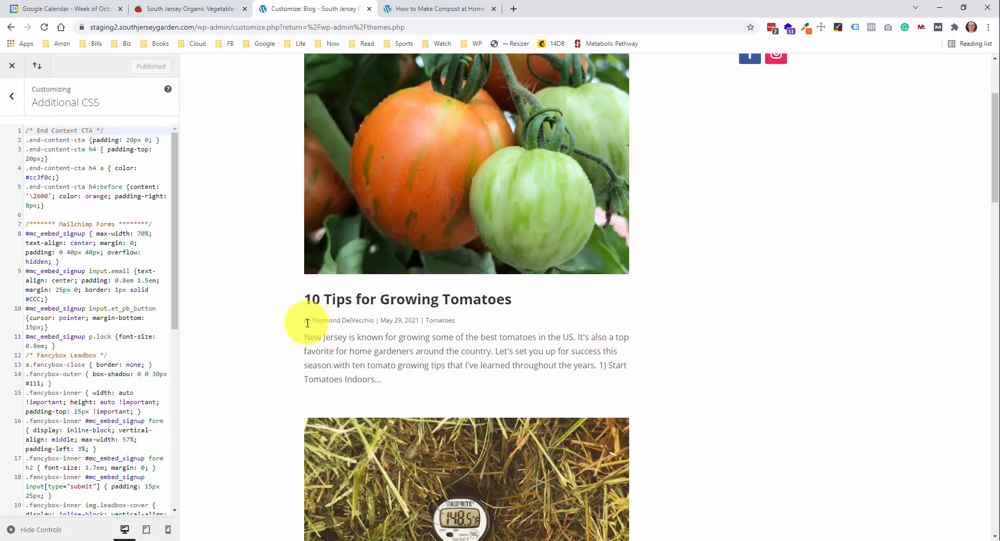
Inspect the meta line of the "10 Tips for Growing Tomatoes" post and the color rule of its Tomatoes category link
right_click(307, 323)
click(329, 504)
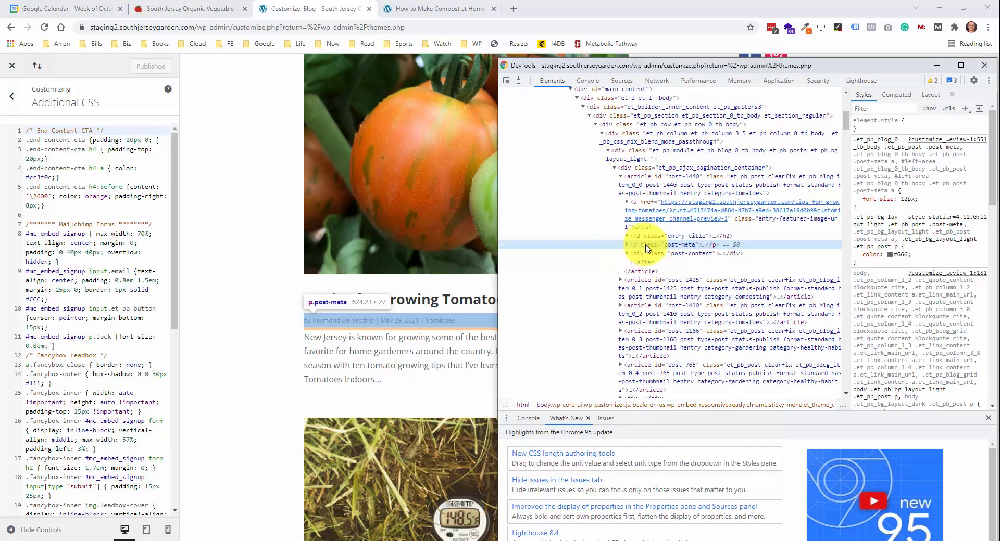
click(627, 245)
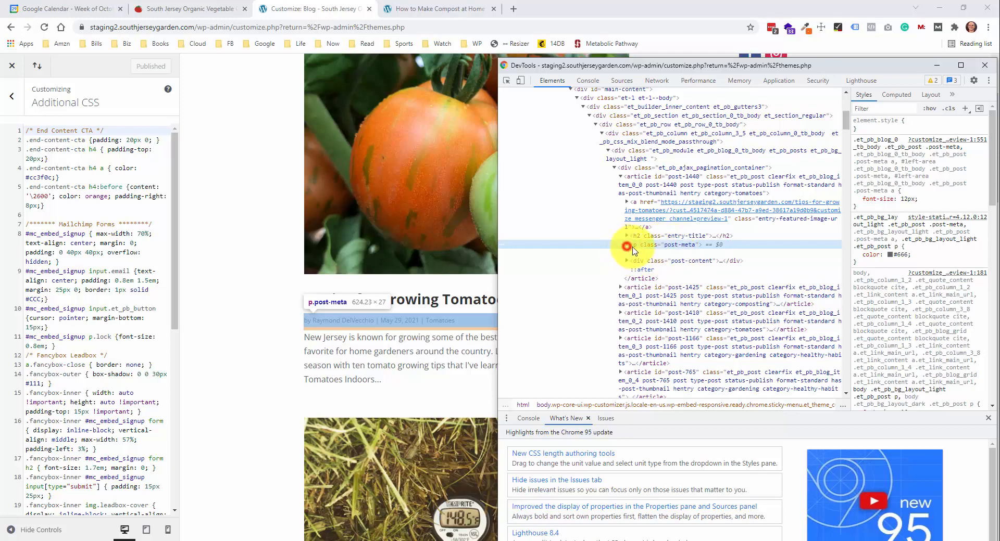
click(628, 246)
click(644, 302)
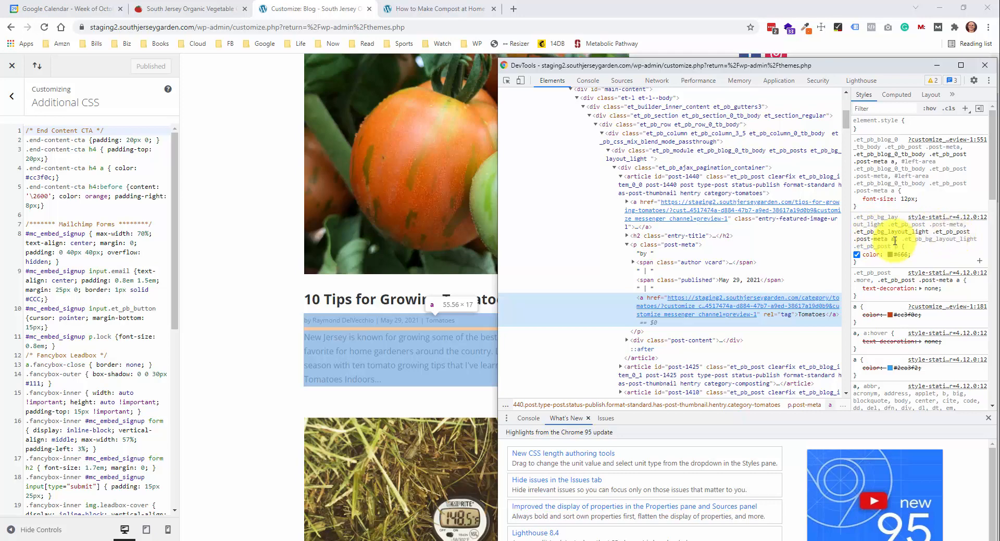
Add a "/* Post Content */" comment at the start of the Additional CSS with the color code cc3f0c on the line below
click(70, 198)
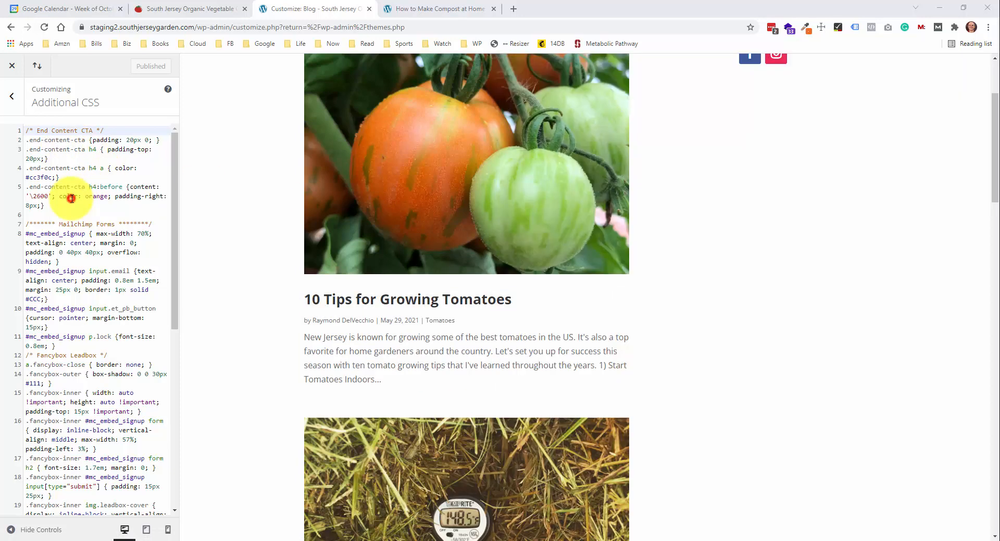
click(26, 131)
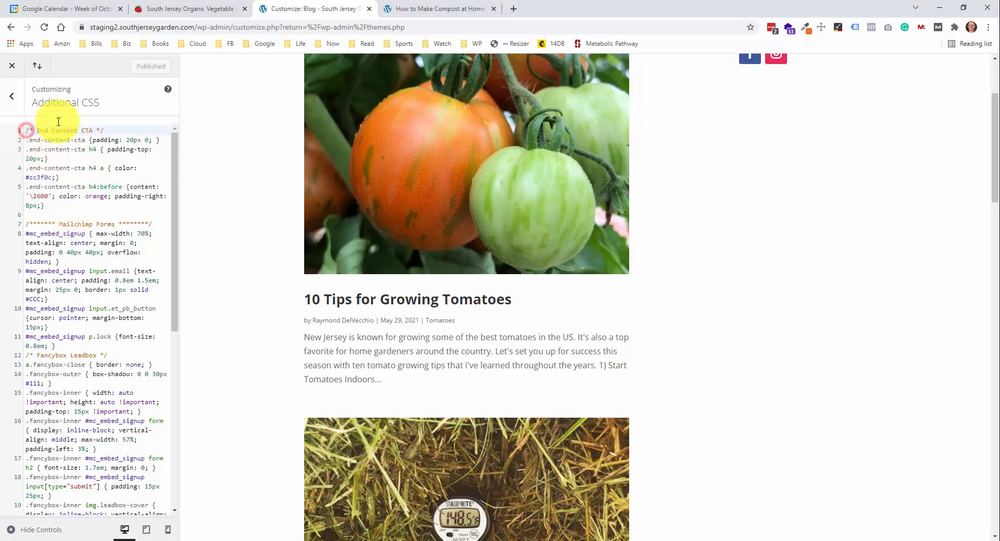
key(Return)
key(Return)
key(Up)
key(Up)
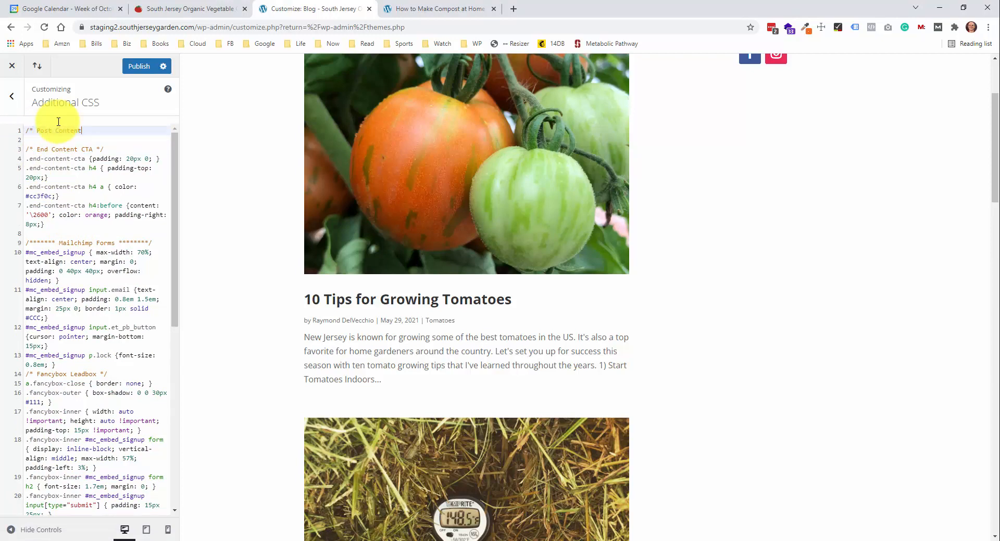
key(Return)
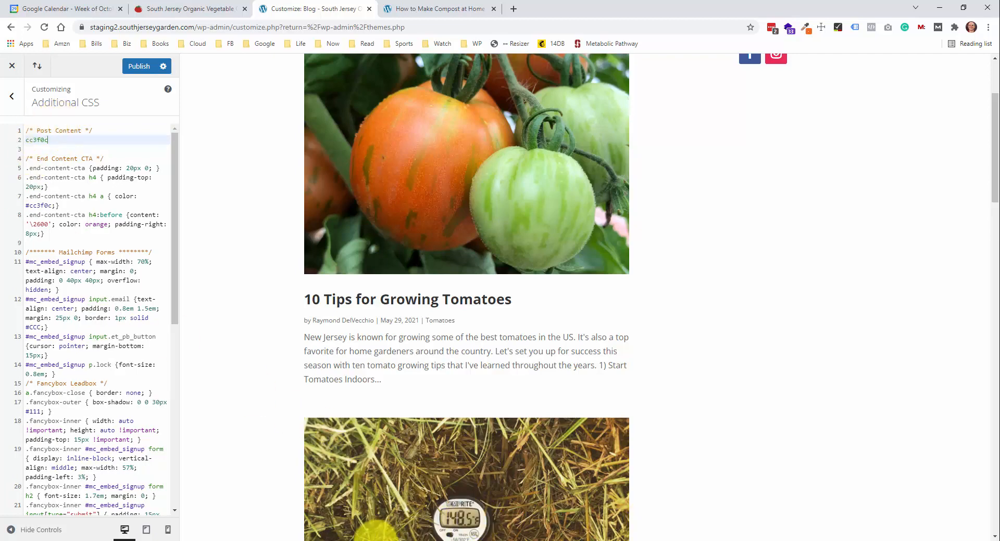
Copy the selector ".et_pb_post .post-meta a" from the link's color rule in DevTools and insert it above the cc3f0c line
key(ctrl+shift+i)
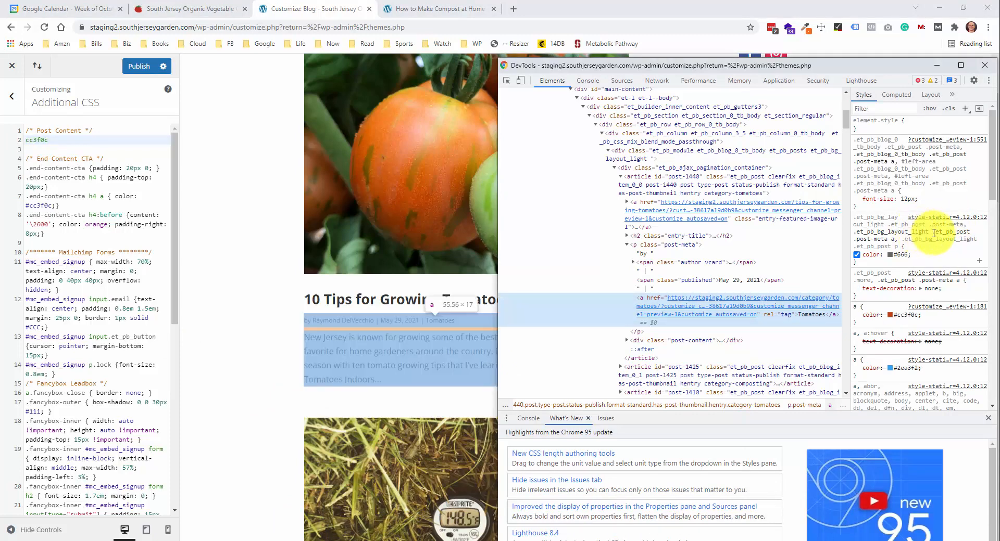
drag(856, 232, 906, 232)
click(935, 233)
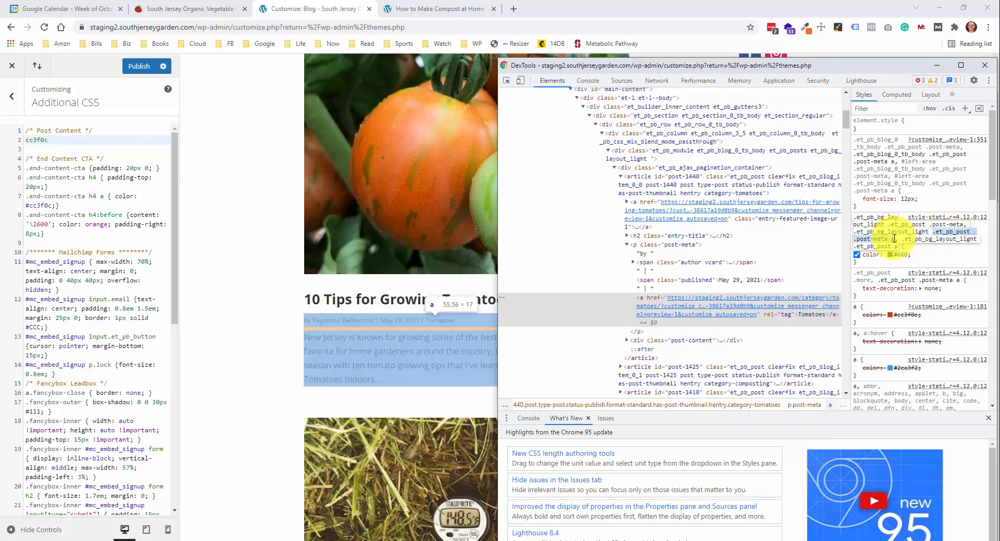
key(F12)
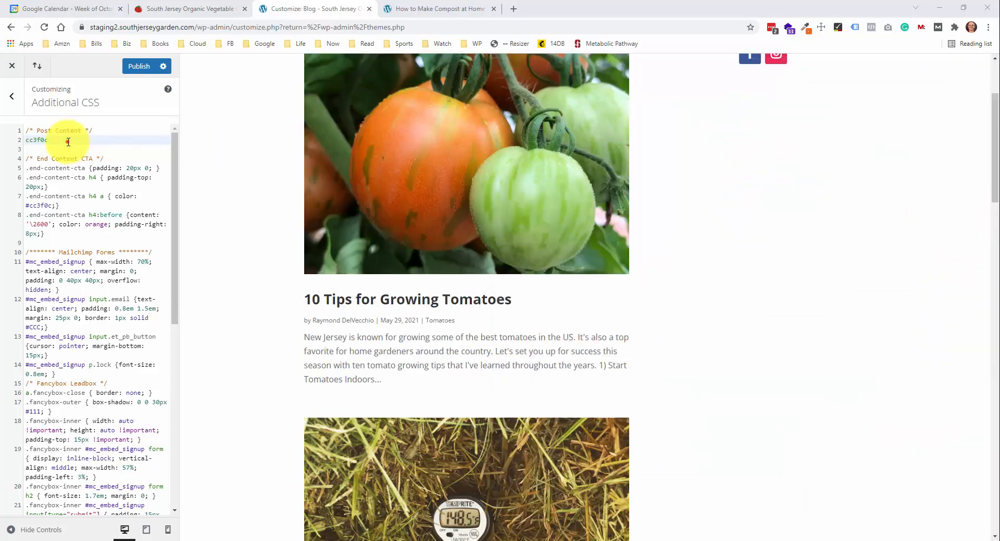
click(68, 142)
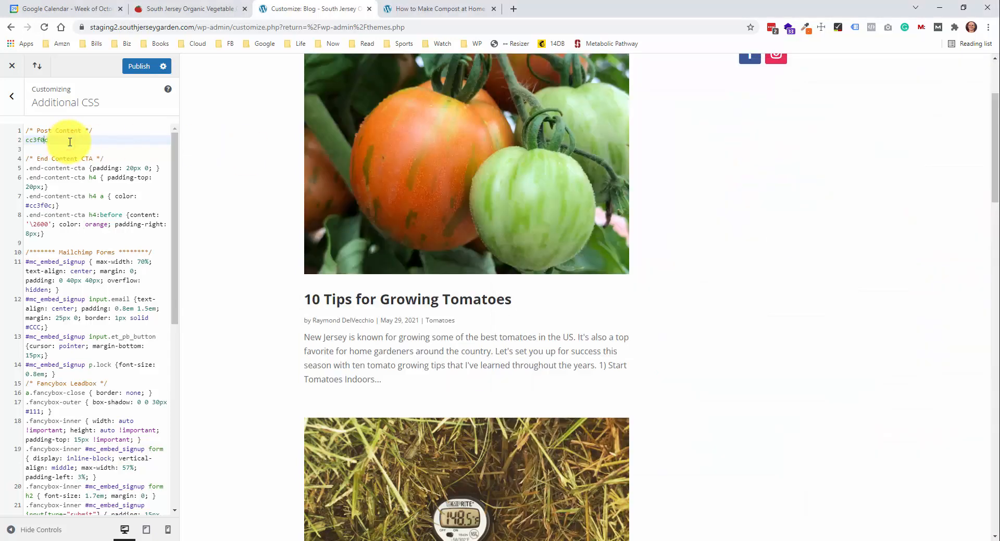
key(Return)
key(Up)
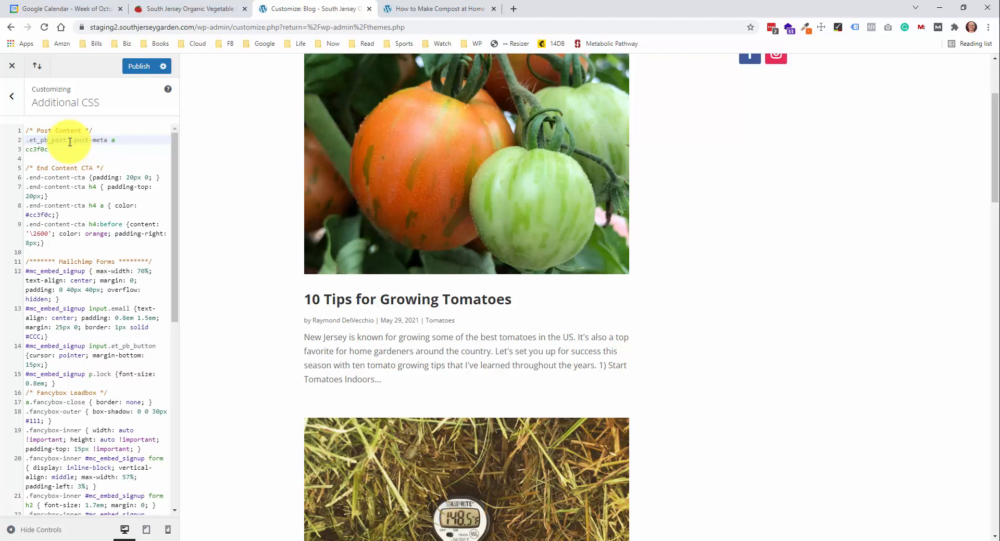
Complete the post meta link rule with the declaration "color: #cc3f0c !important;", moving the color code into it
text(color: #)
key(Down)
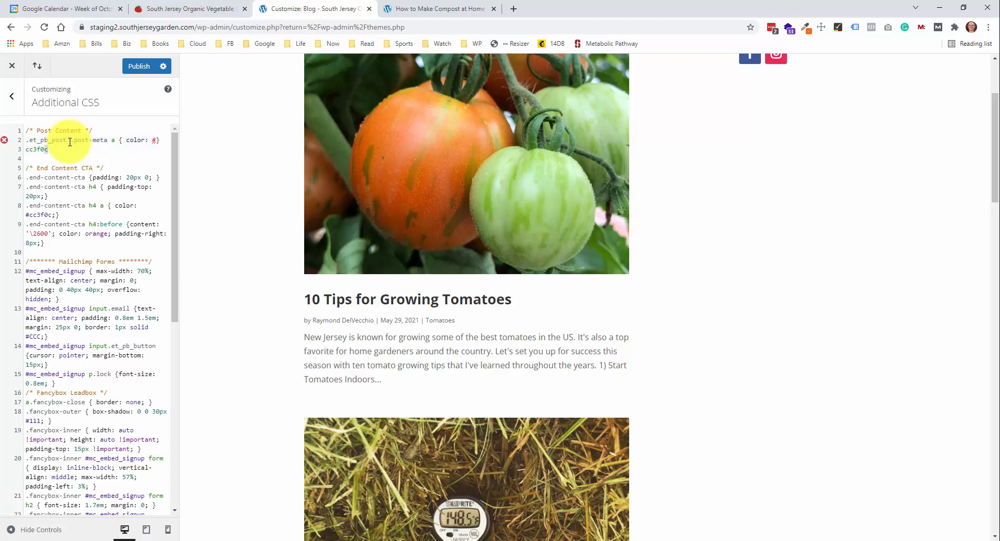
key(ctrl+x)
key(ctrl+v)
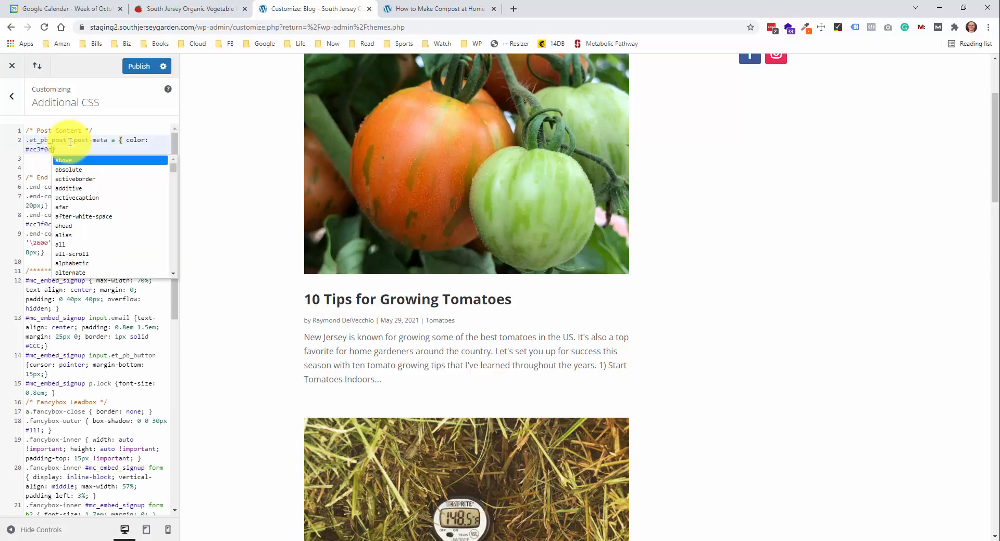
text(;)
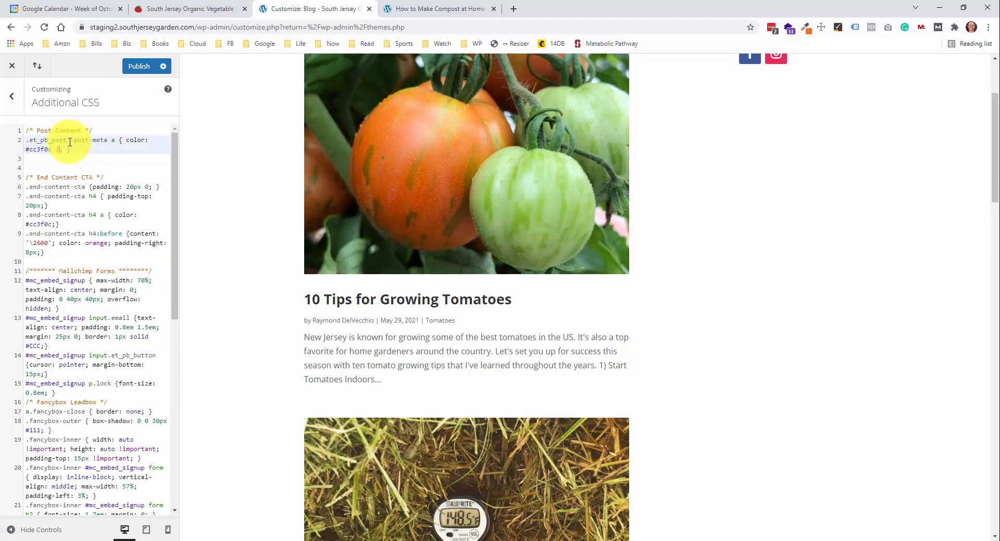
text(portant)
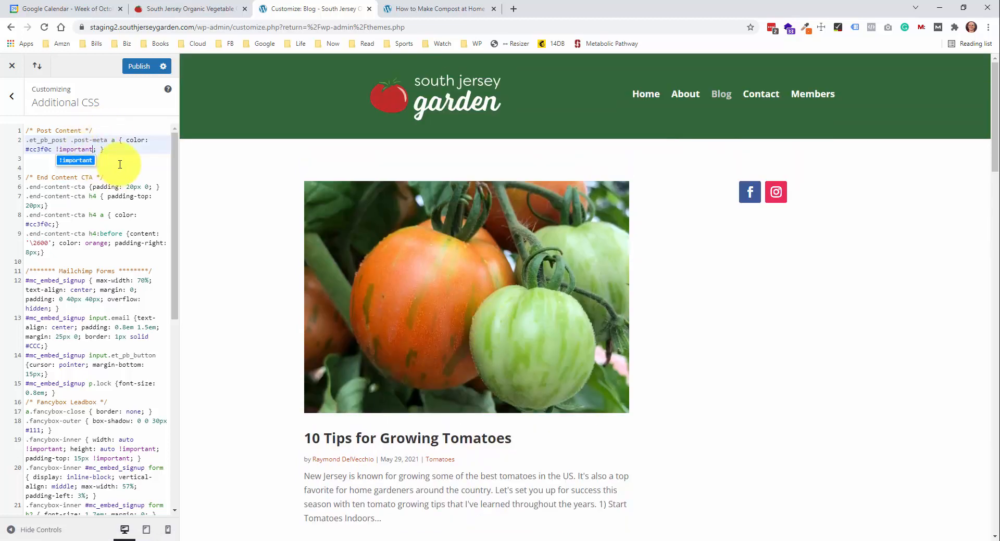
click(110, 146)
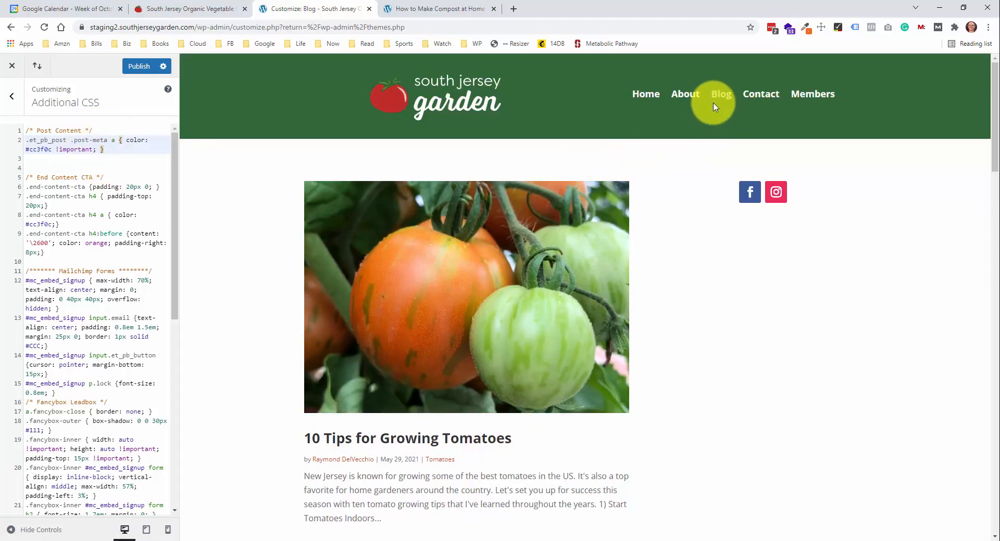
Open the "How to Make Compost at Home" post in the preview and check the link color in its meta line
scroll(496, 311, down, 3)
scroll(453, 312, down, 7)
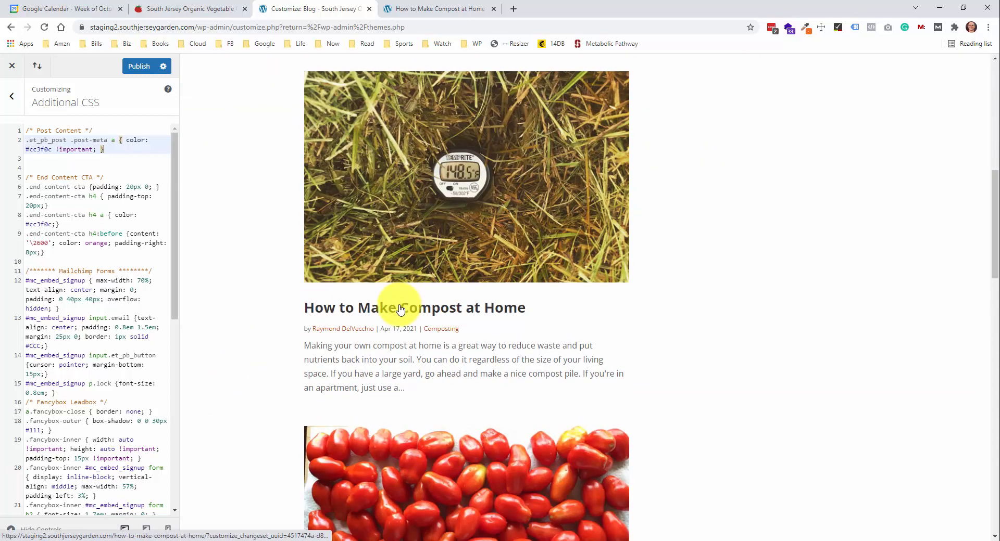
click(400, 312)
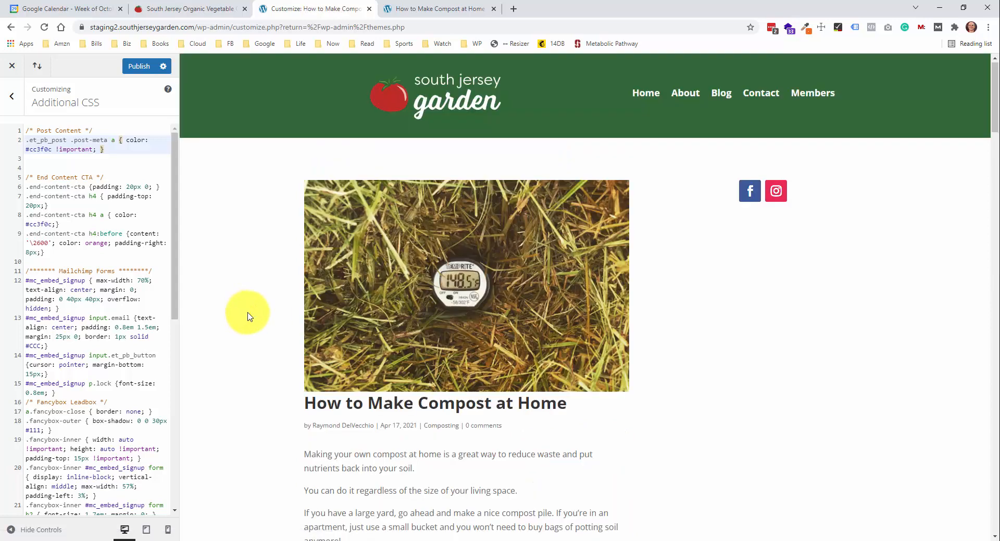
scroll(247, 312, down, 3)
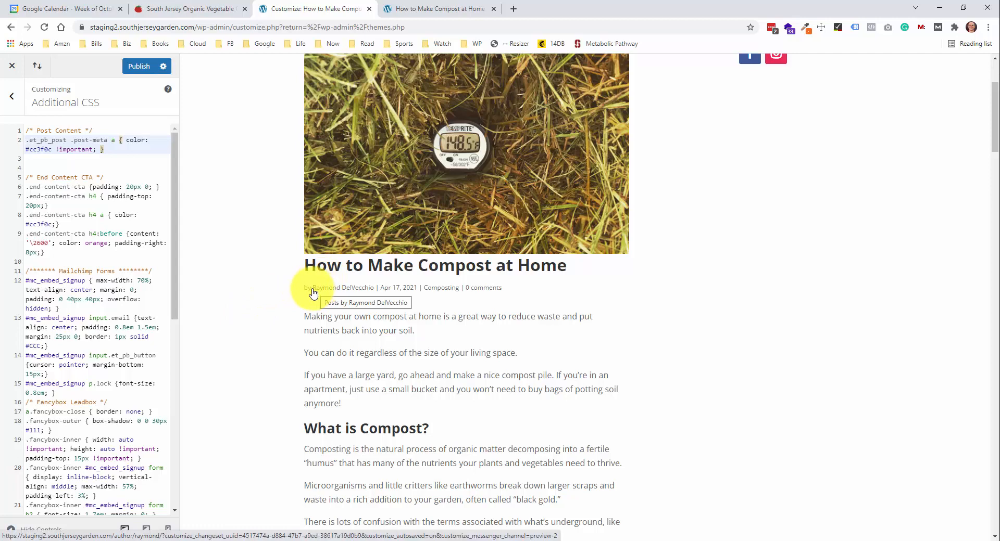
Inspect the post's Composting meta link and add its selector "p.et_pb_title_meta_container a" to the #cc3f0c link color rule
right_click(307, 289)
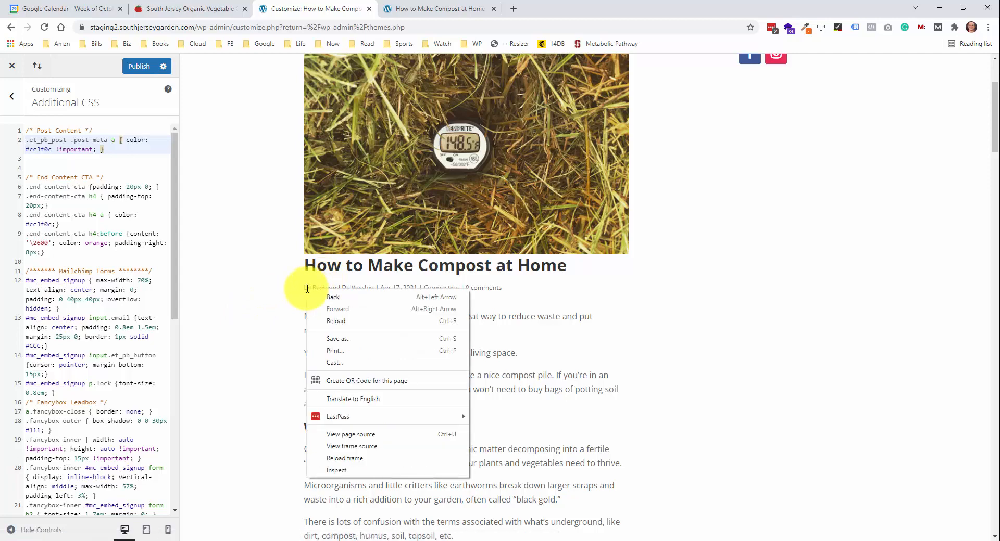
click(336, 470)
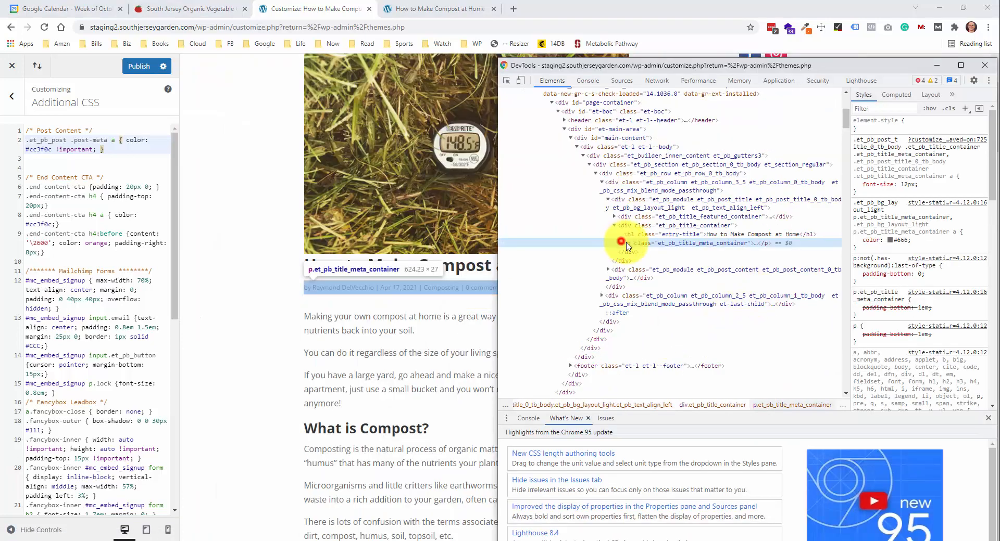
click(620, 243)
click(644, 301)
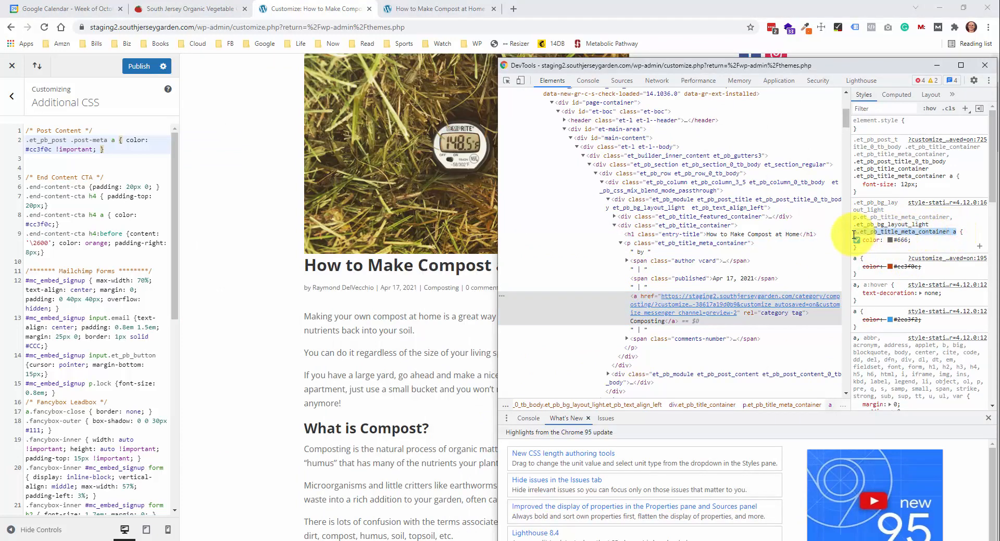
click(112, 140)
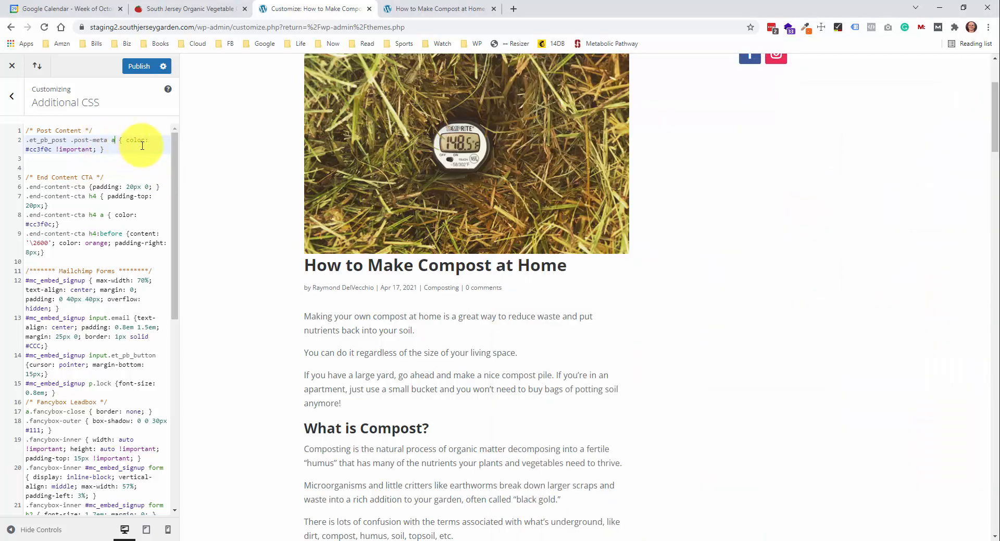
text(,)
key(Return)
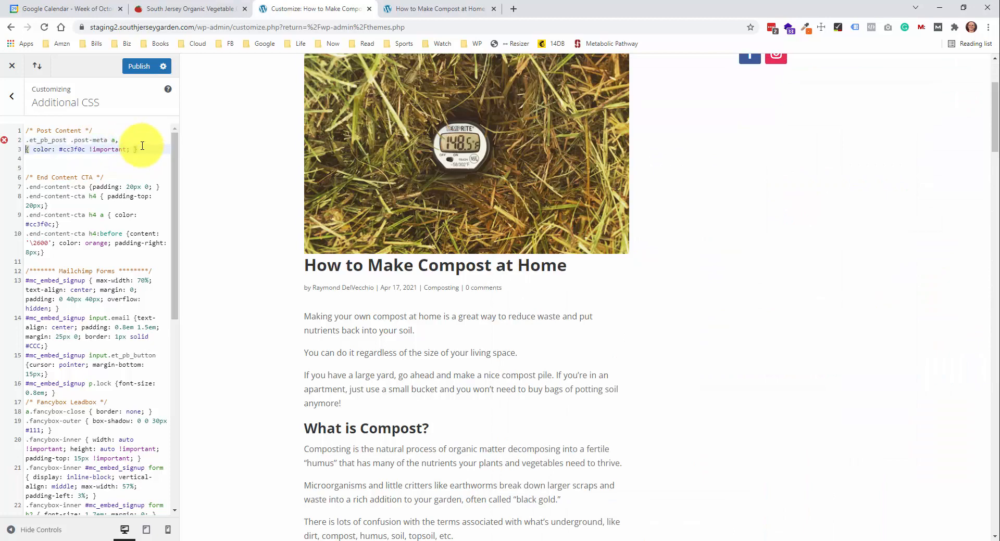
text(p.et_pb_title_meta_container a)
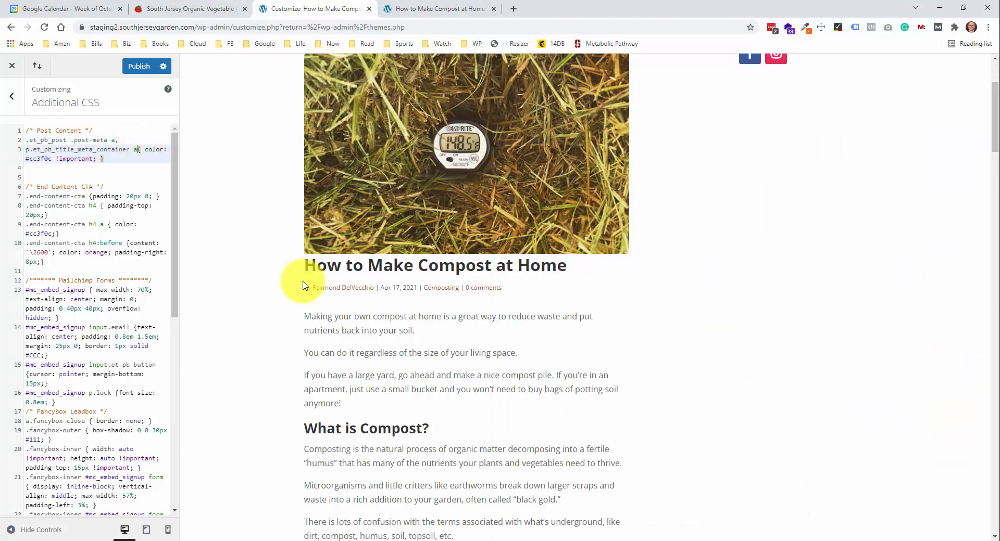
Examine the spacing between the featured image and the "How to Make Compost at Home" title in the preview
scroll(302, 279, down, 3)
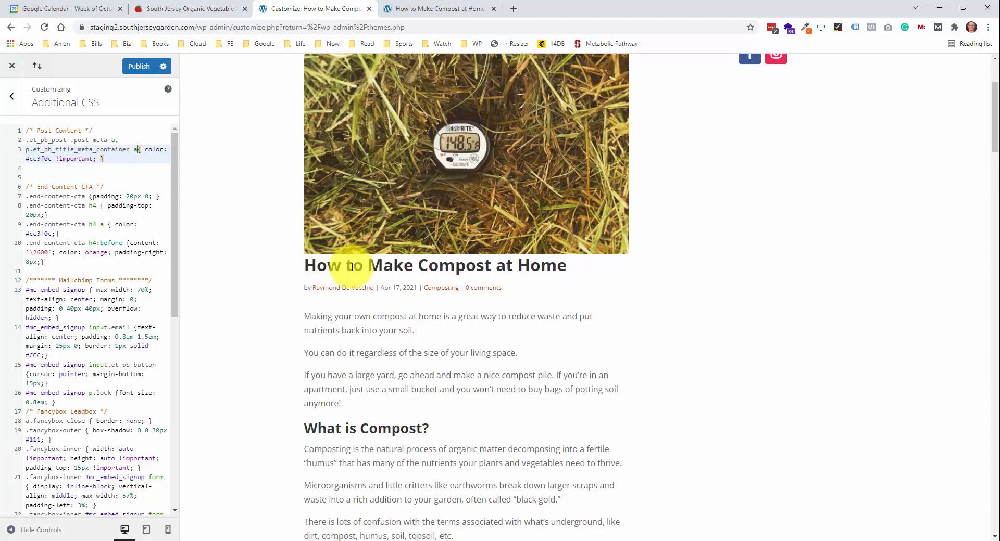
right_click(352, 269)
click(312, 266)
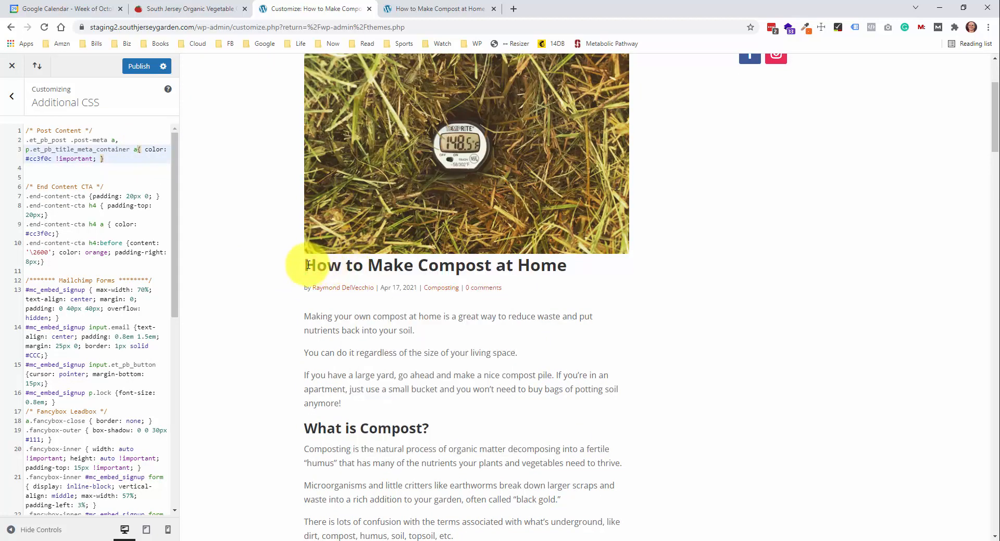
mouse_move(308, 265)
mouse_down()
mouse_move(568, 265)
mouse_move(309, 266)
mouse_up()
click(568, 266)
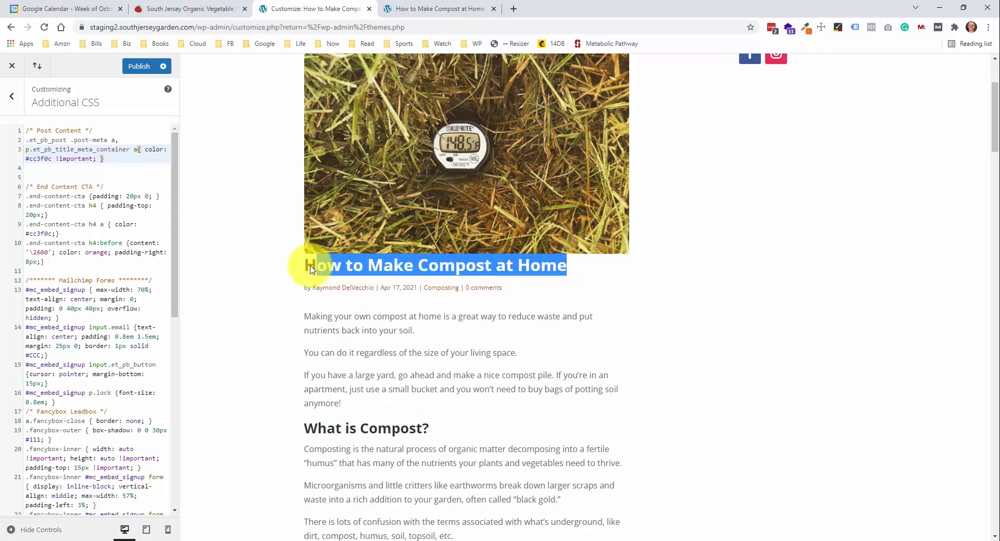
click(308, 266)
scroll(336, 241, up, 1)
scroll(336, 240, up, 1)
scroll(340, 264, down, 1)
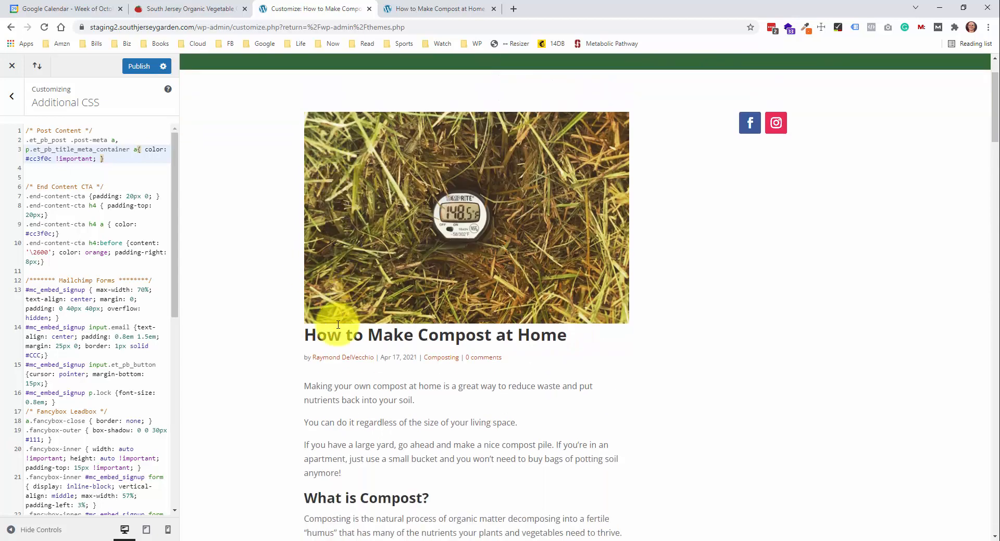
Inspect the post title area, copy the featured image container's class name "et_pb_title_featured_container", and close DevTools
right_click(335, 330)
click(365, 511)
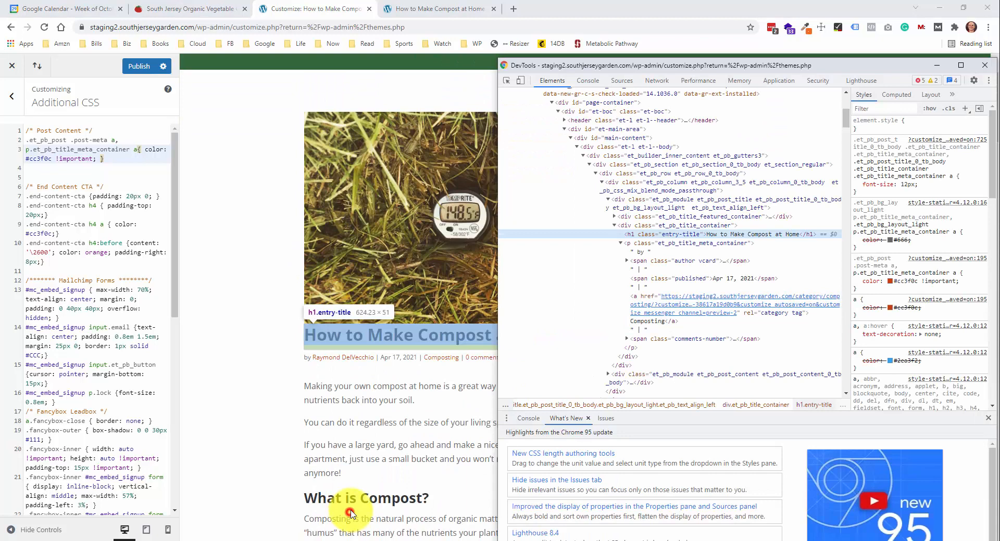
click(642, 218)
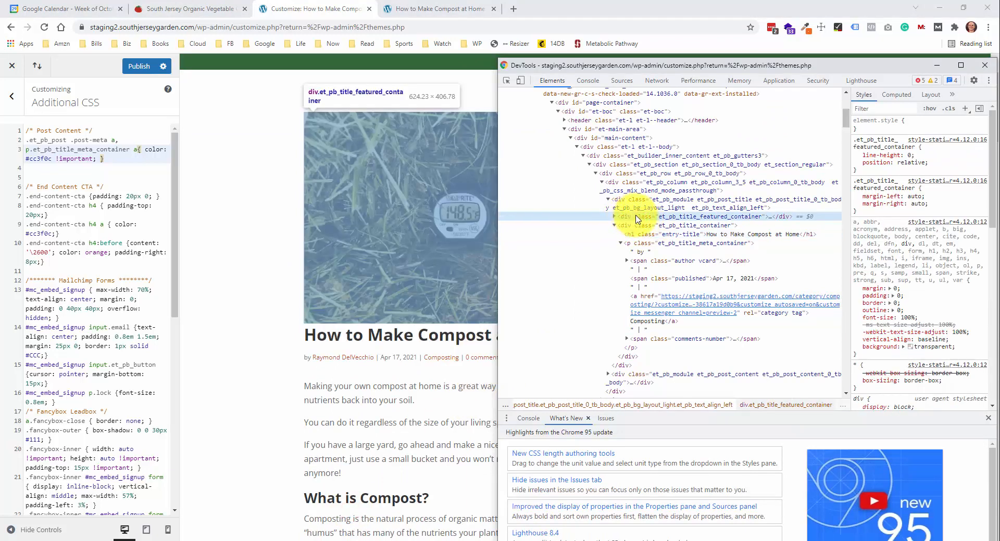
double_click(696, 219)
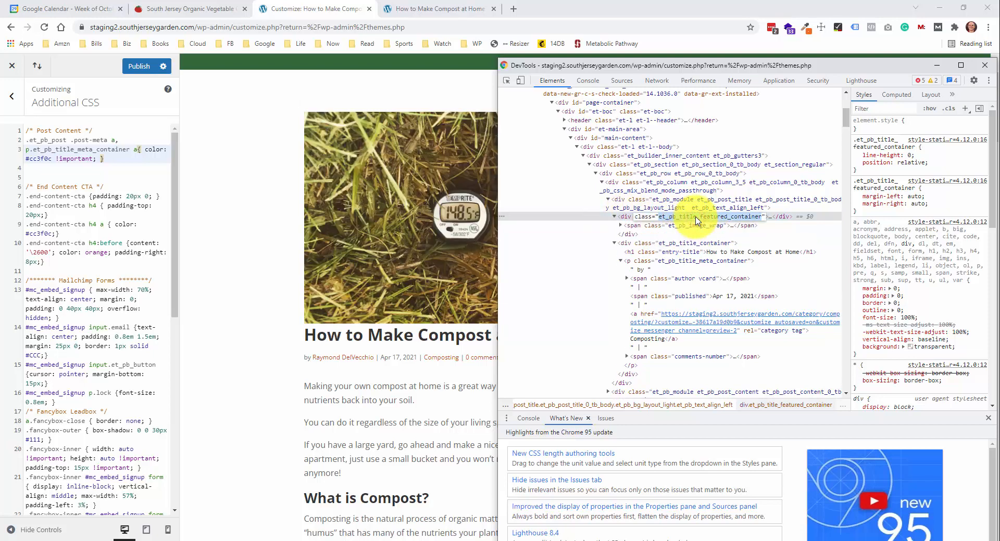
click(984, 65)
Add a CSS rule giving .et_pb_title_featured_container a margin-bottom of 15px below the meta link color rule
click(125, 158)
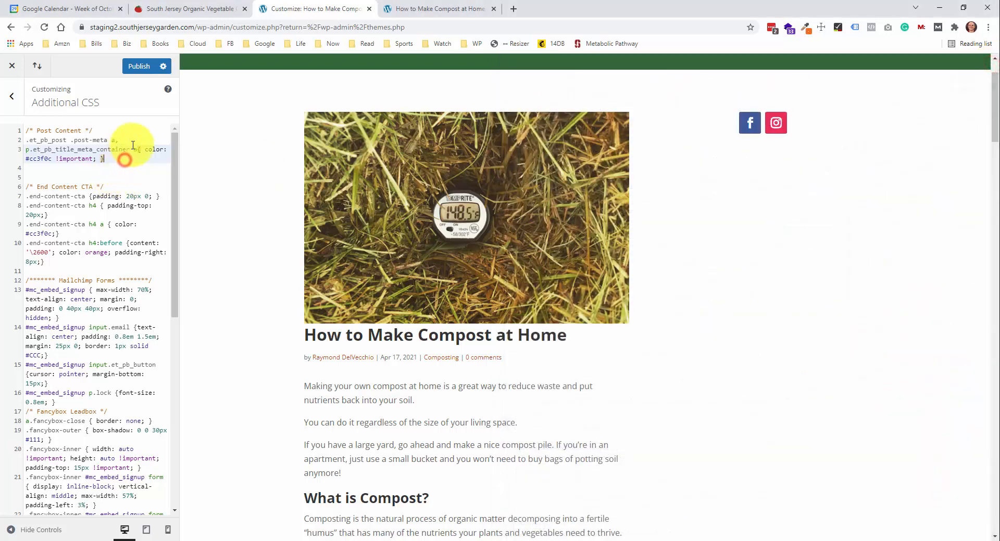
key(Return)
text(.)
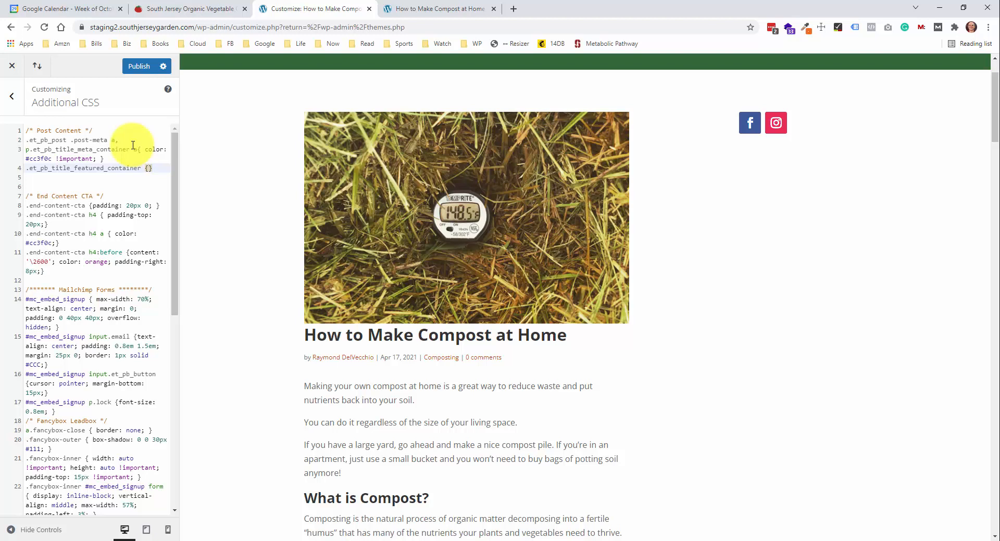
key(Return)
text(margin-bottom: )
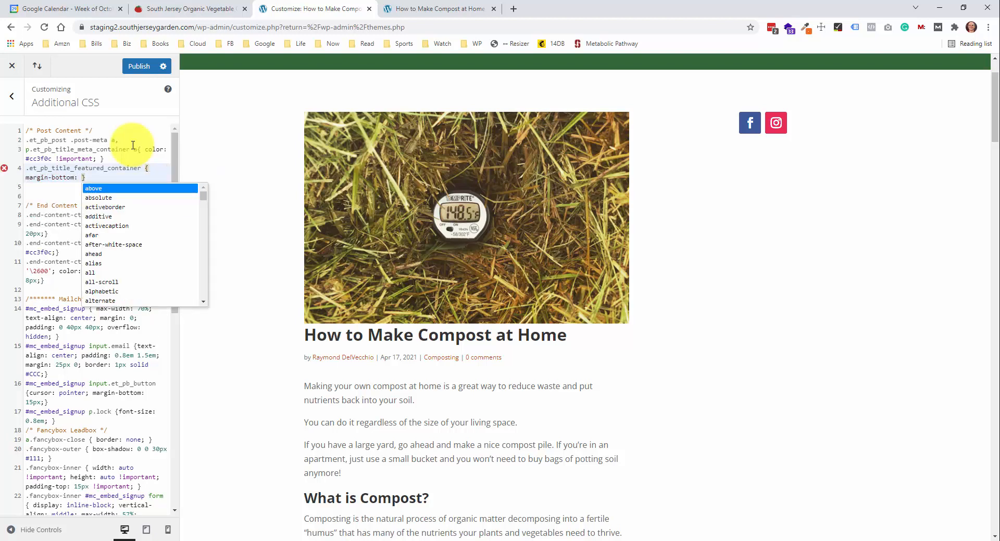
text(15px)
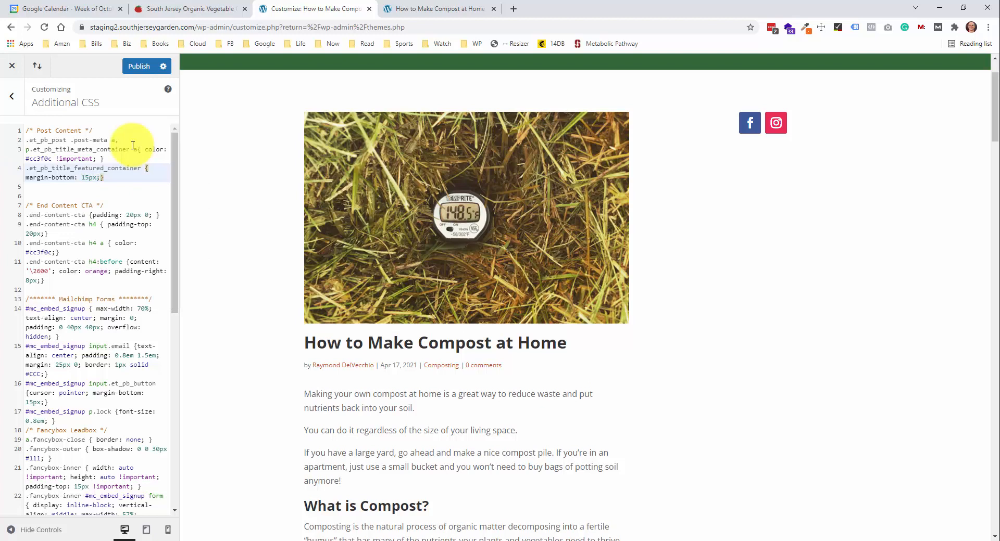
text(;)
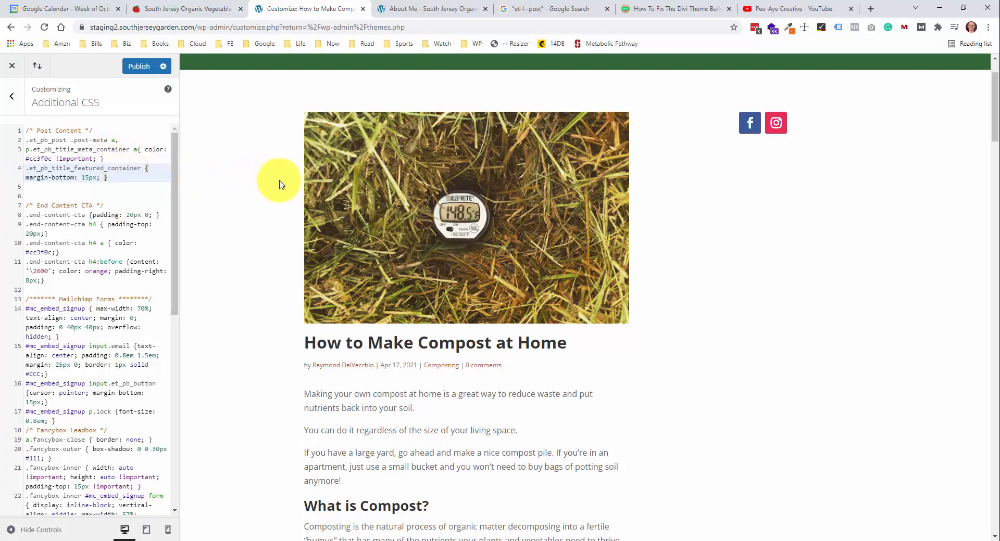
Open the About page in the preview and examine the spacing and indentation around its title and body text
scroll(279, 184, up, 2)
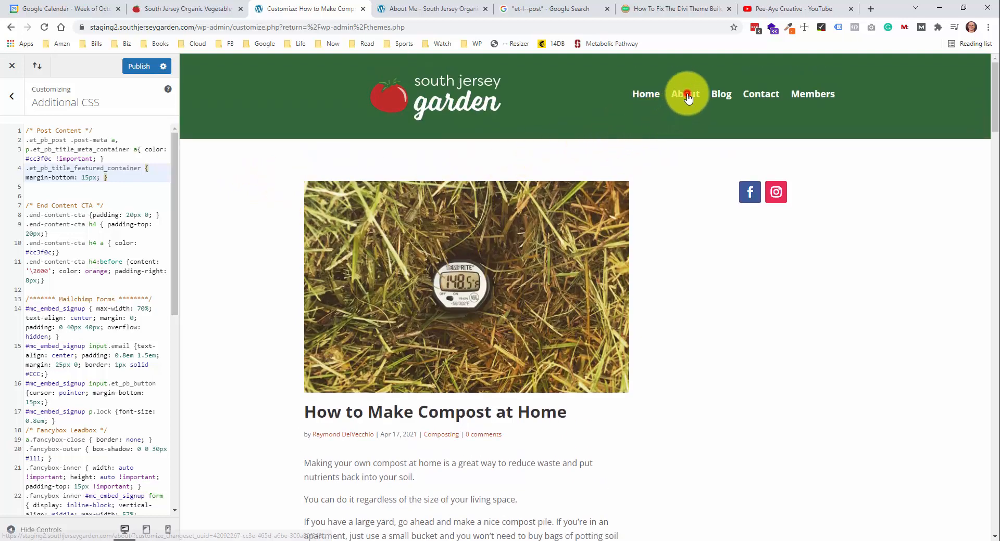
click(687, 96)
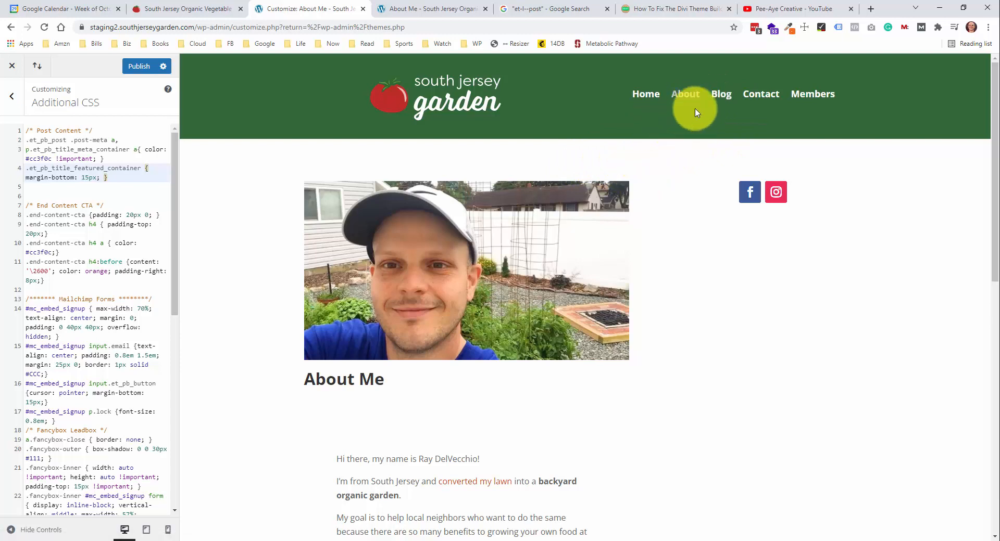
scroll(583, 151, down, 2)
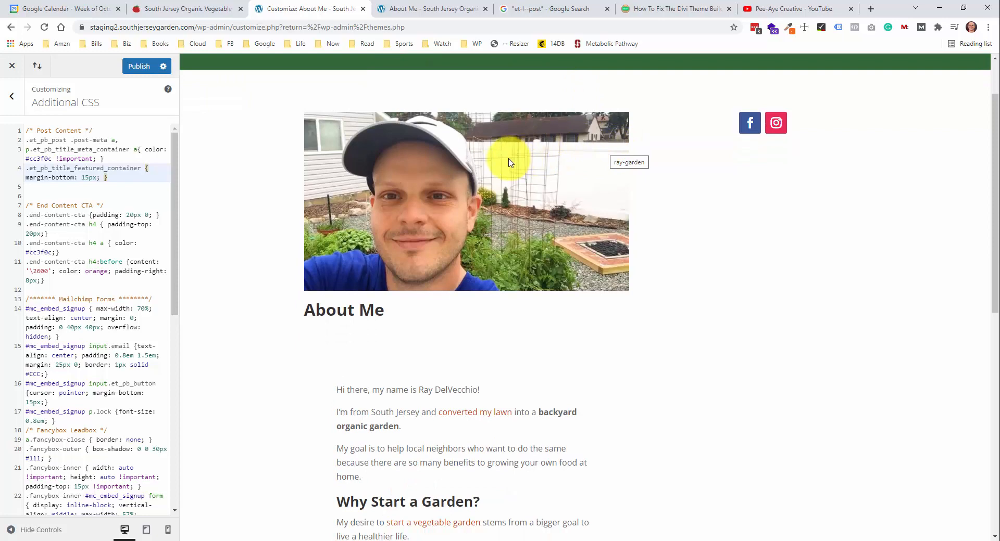
scroll(402, 189, down, 3)
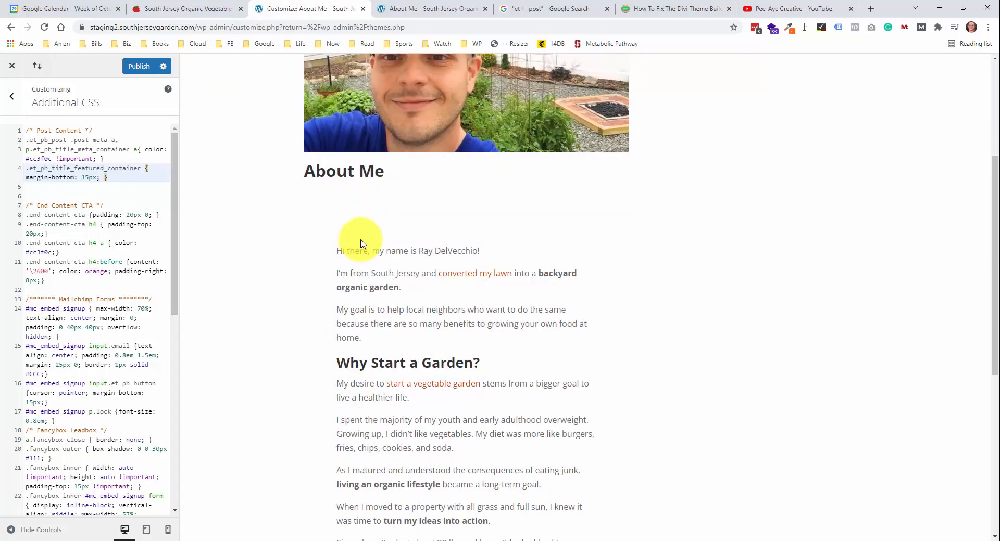
scroll(413, 230, down, 1)
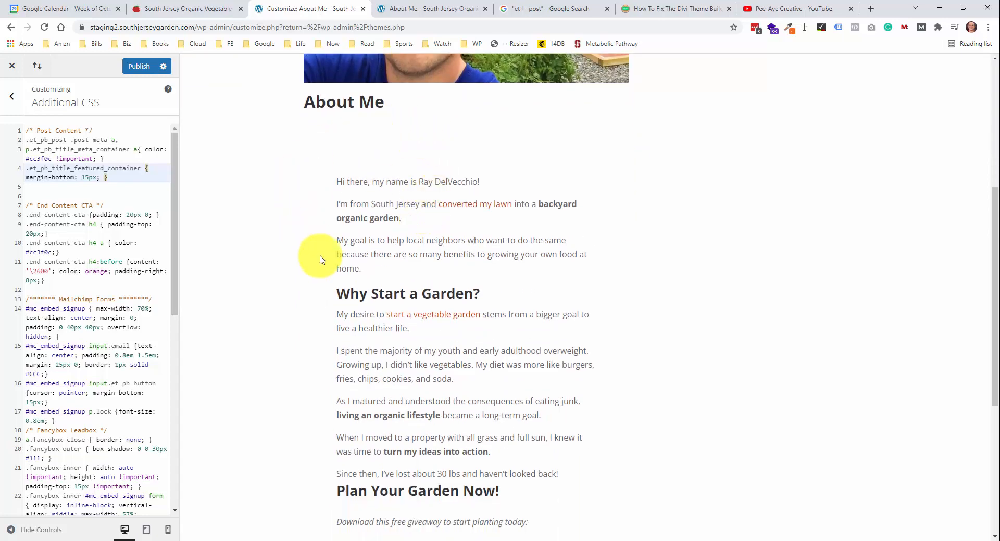
scroll(364, 185, up, 1)
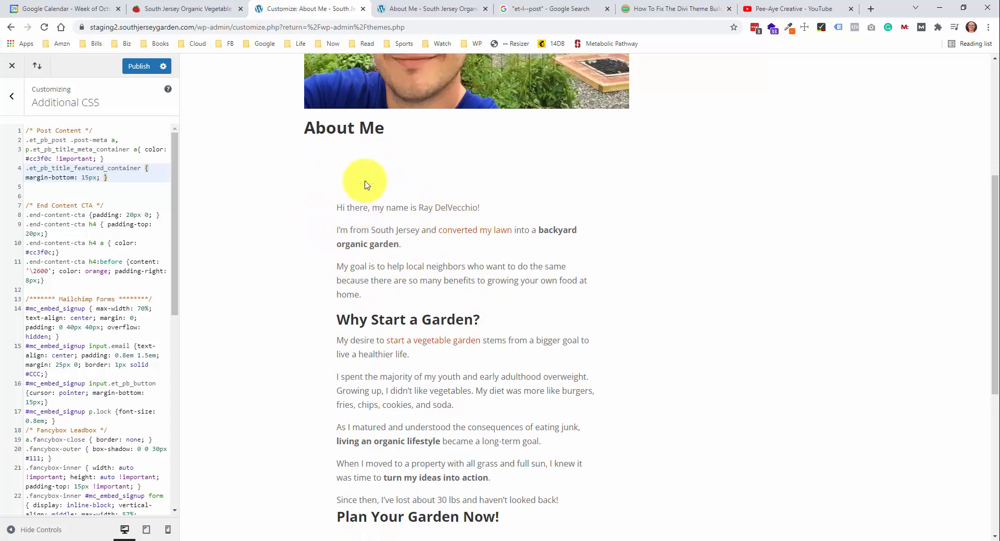
scroll(364, 186, up, 3)
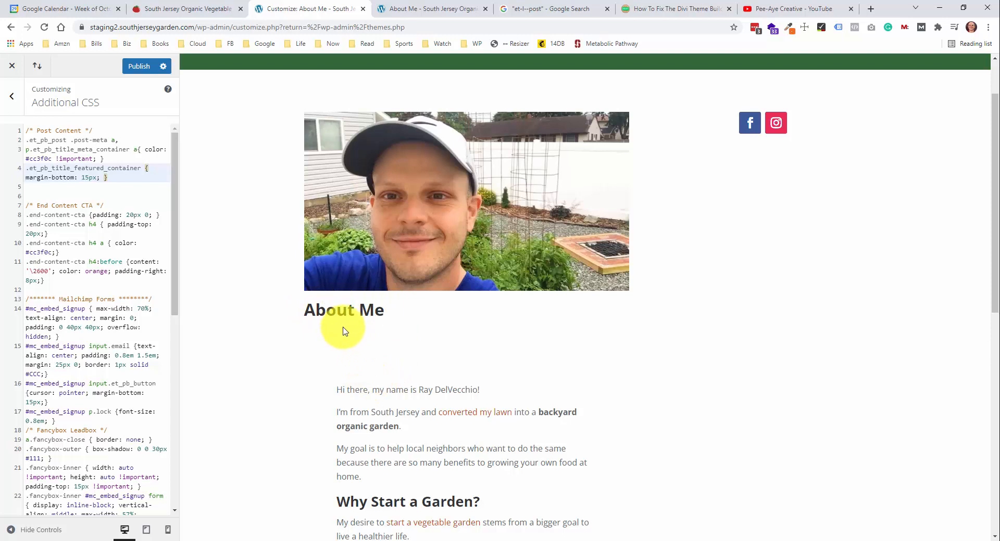
Inspect the About page's opening paragraph in DevTools, keeping the page content visible beside the DevTools window
right_click(401, 389)
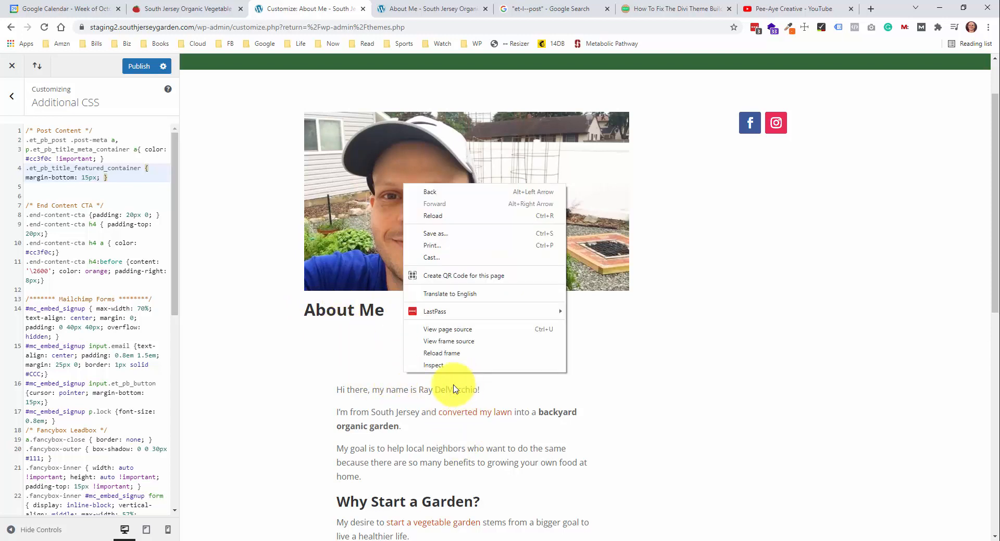
right_click(440, 391)
click(469, 384)
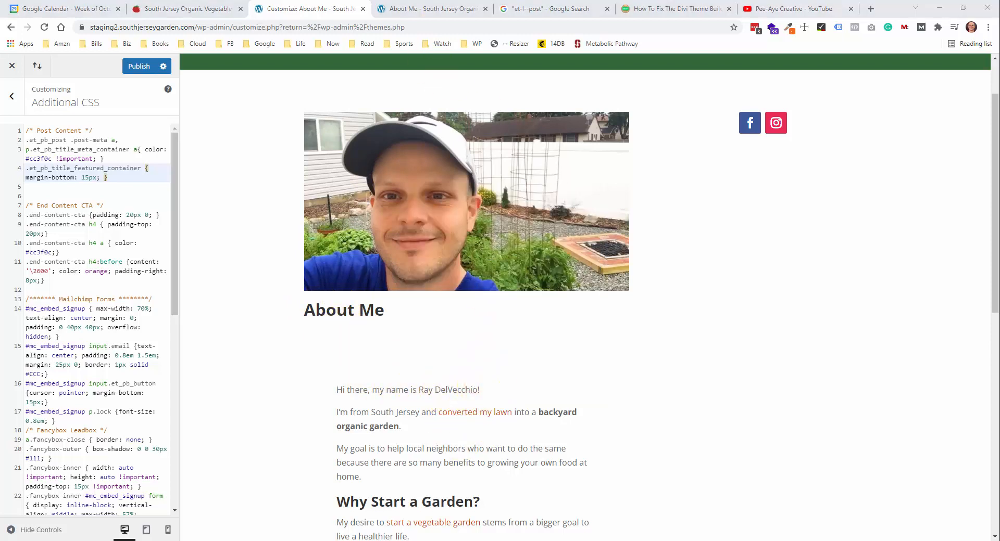
drag(627, 0, 868, 120)
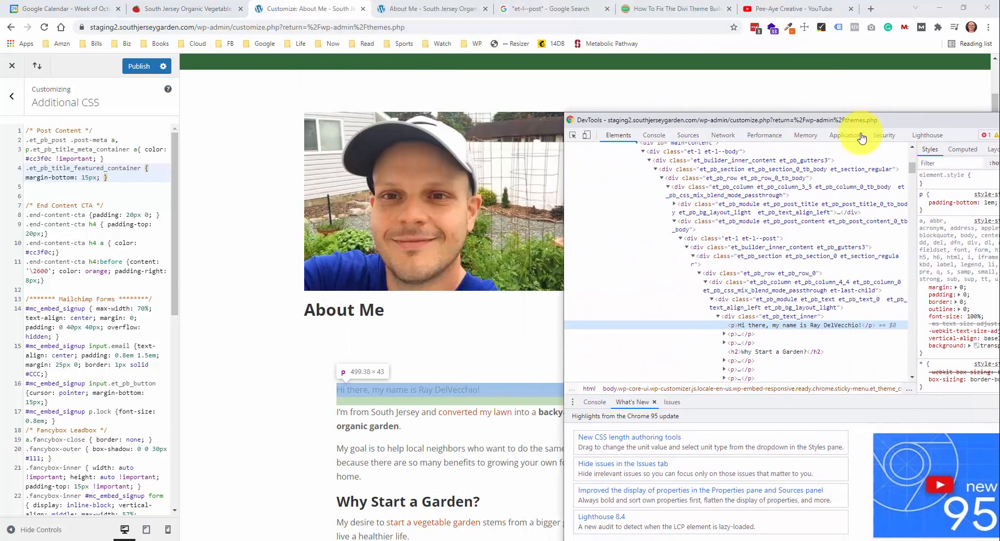
scroll(818, 227, up, 2)
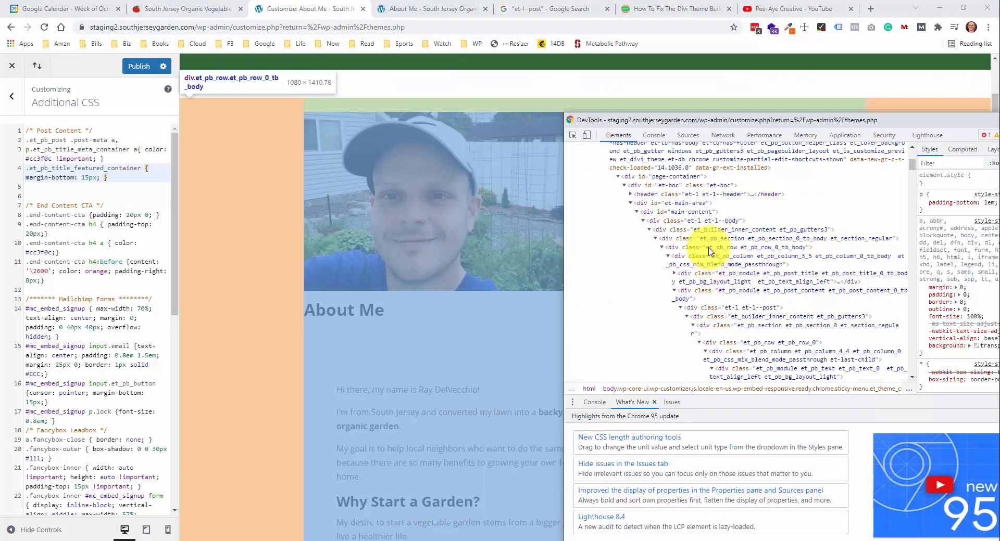
Examine the nested containers around the opening paragraph to find what narrows the content, and select the et_pb_row_0 row
click(709, 249)
click(710, 257)
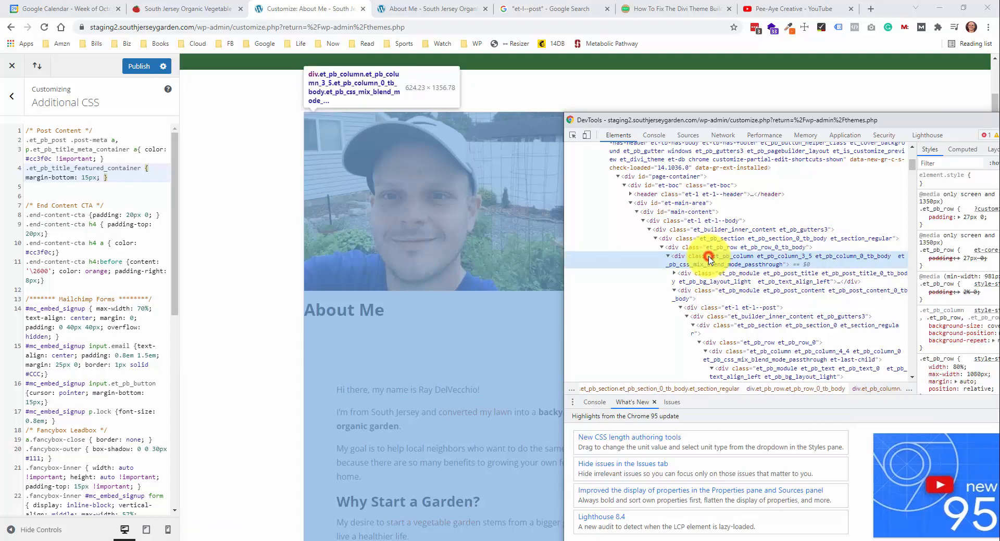
click(714, 280)
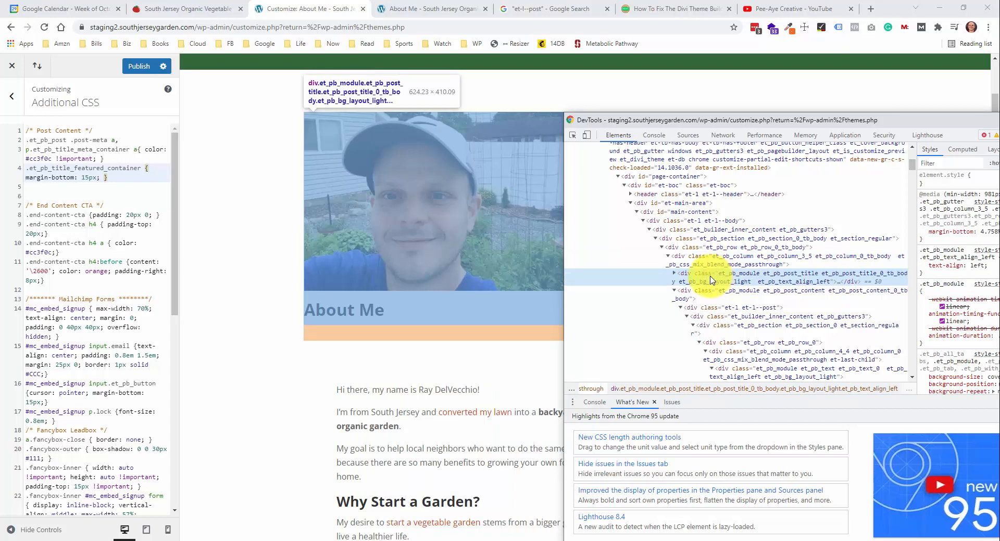
click(715, 294)
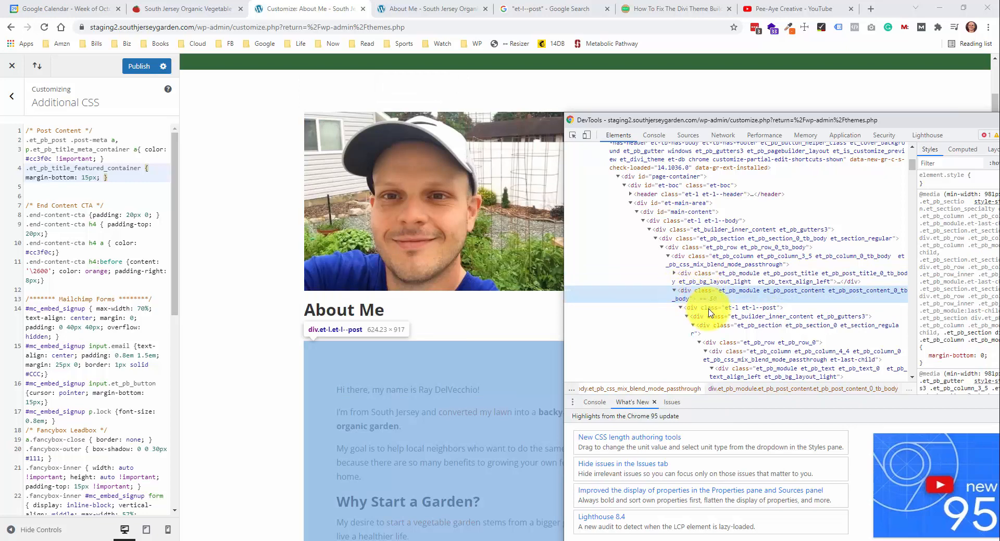
click(756, 328)
click(760, 343)
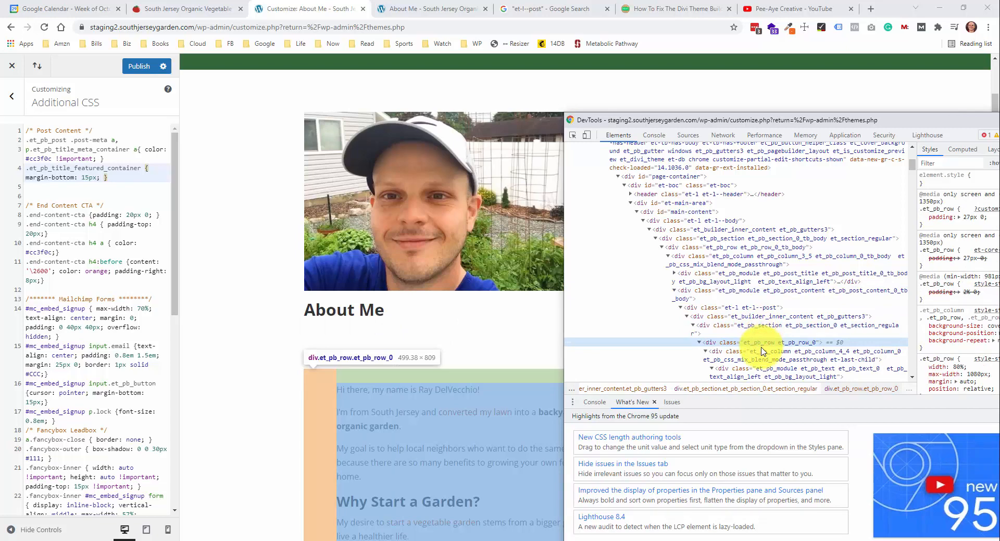
click(761, 352)
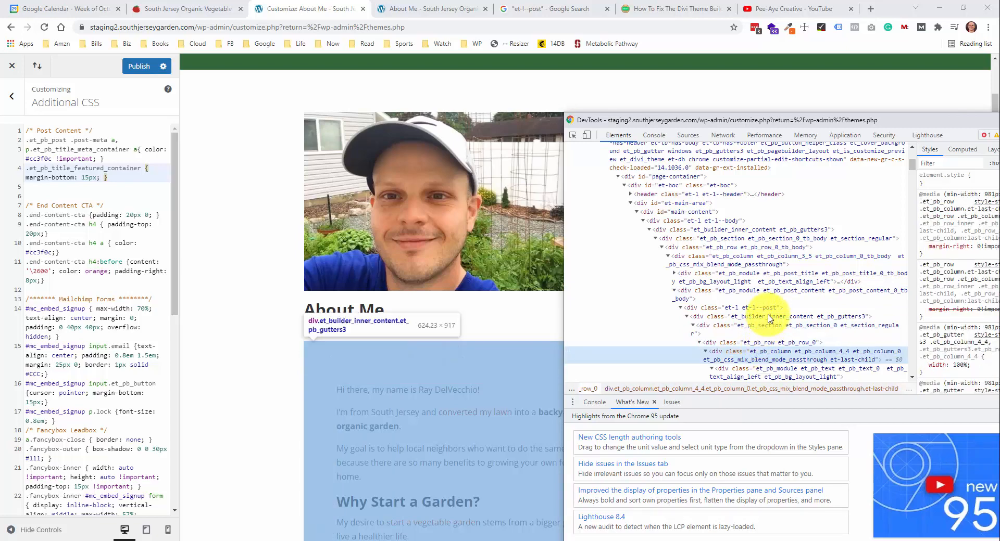
click(765, 343)
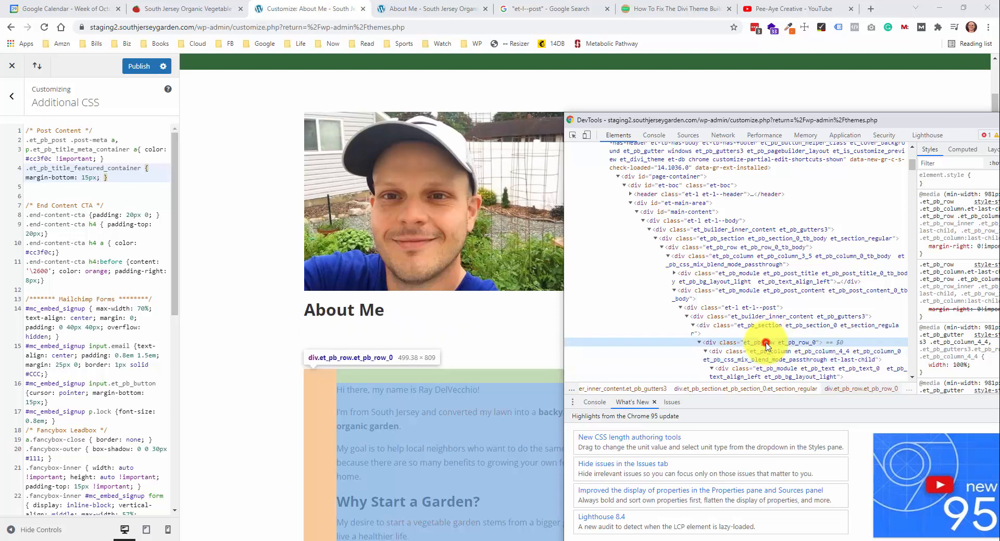
Copy the ".et_pb_row {" selector from the row's width and max-width style rule and clear DevTools from the preview
drag(795, 125, 727, 64)
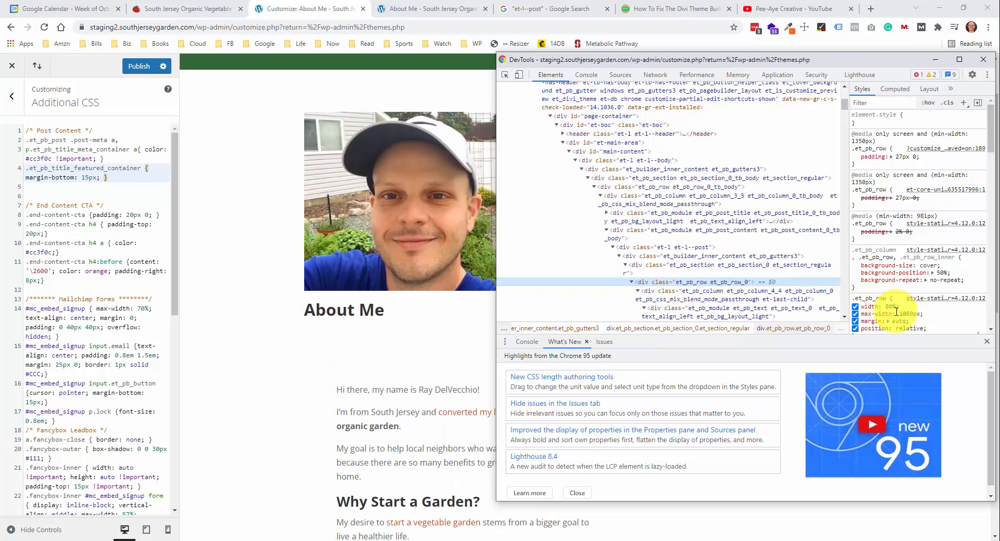
scroll(895, 307, down, 2)
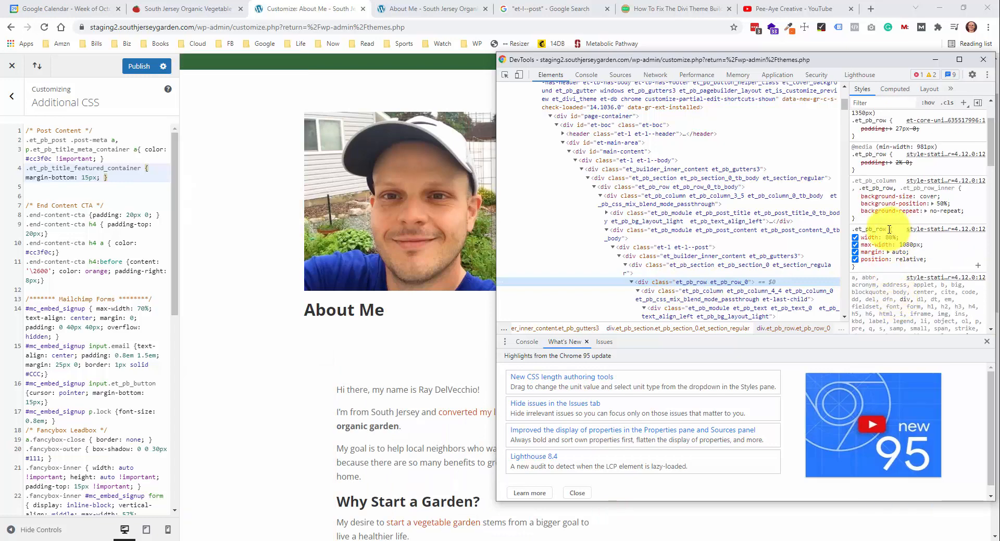
click(886, 228)
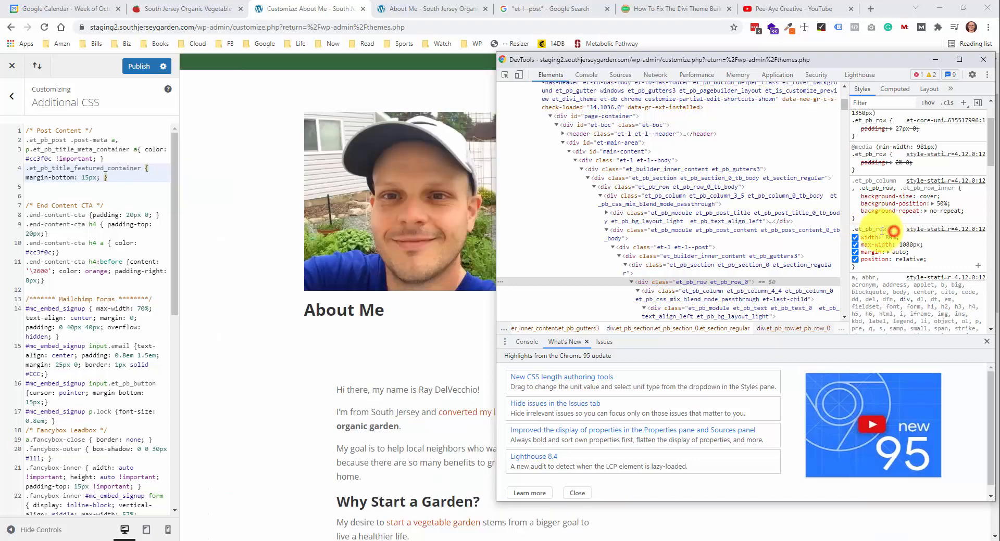
drag(891, 229, 853, 229)
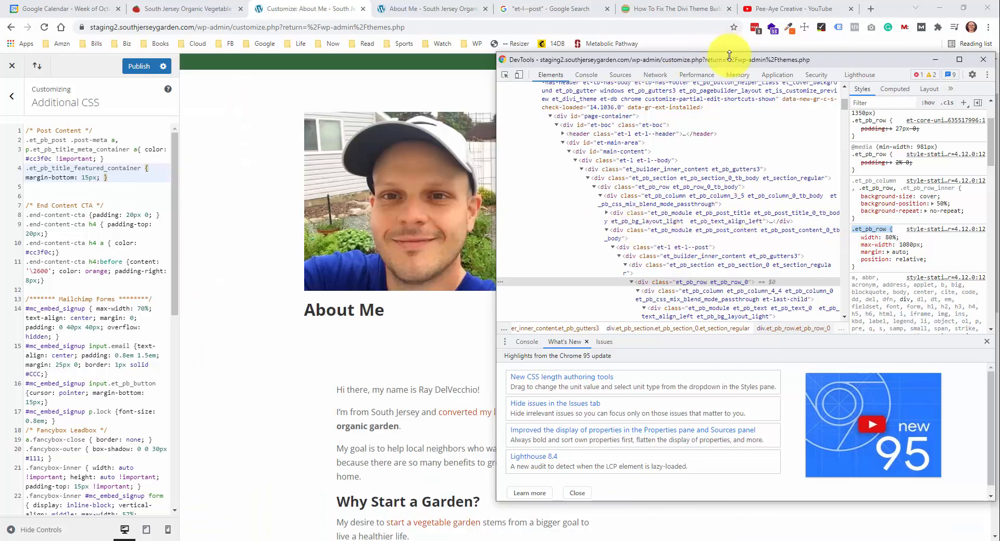
drag(728, 59, 727, 71)
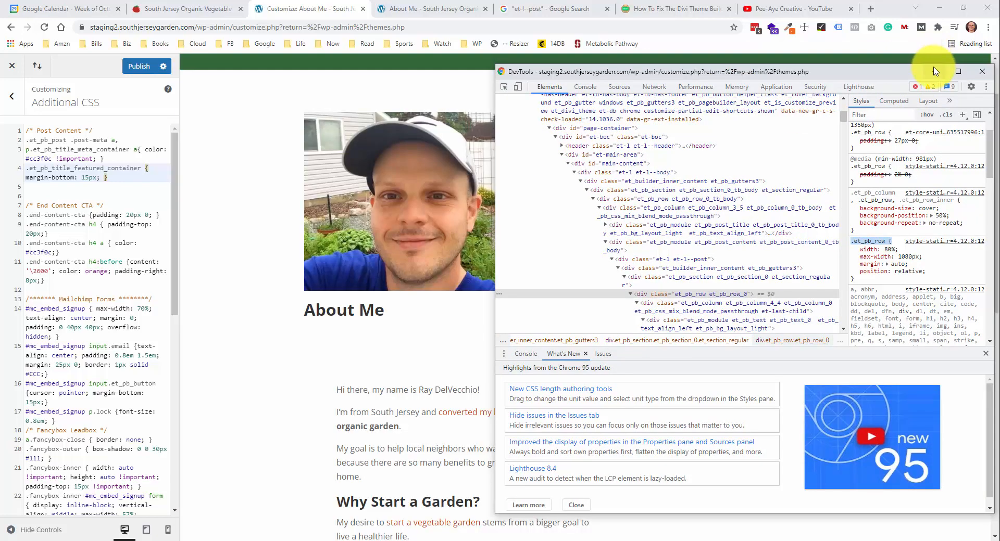
Add an empty .et_pb_row {} rule below the featured container rule in the additional CSS
click(125, 180)
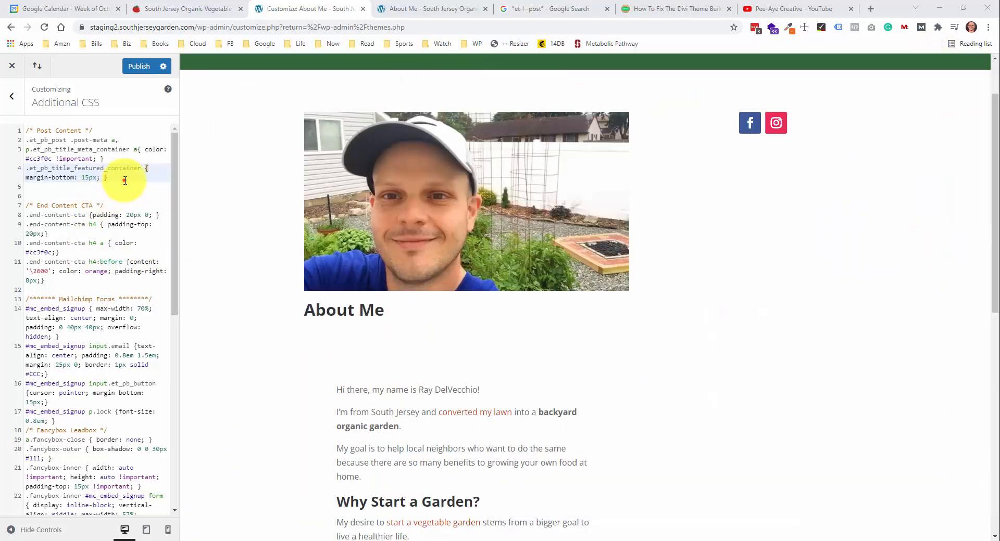
key(Return)
text(.)
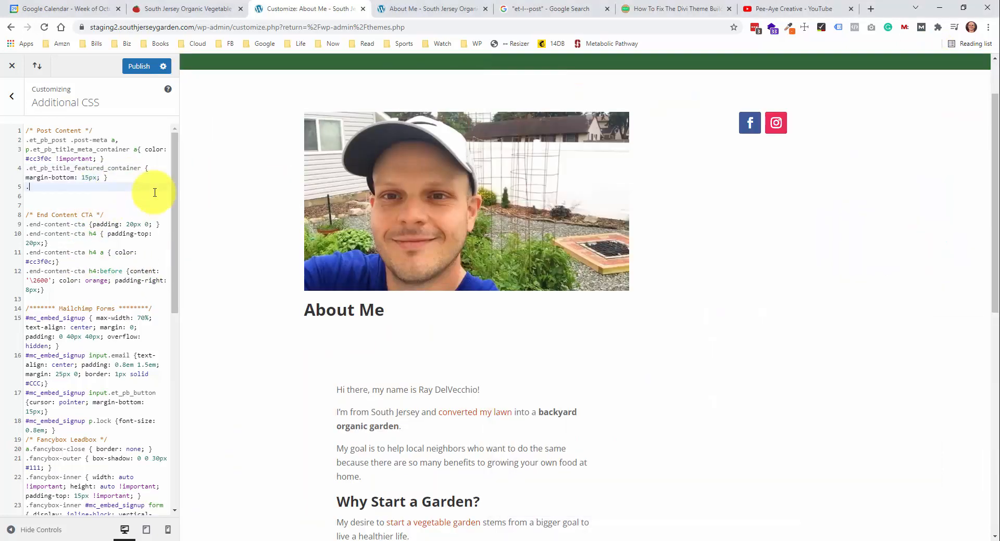
text(.et_pb_row {)
key(Left)
click(78, 189)
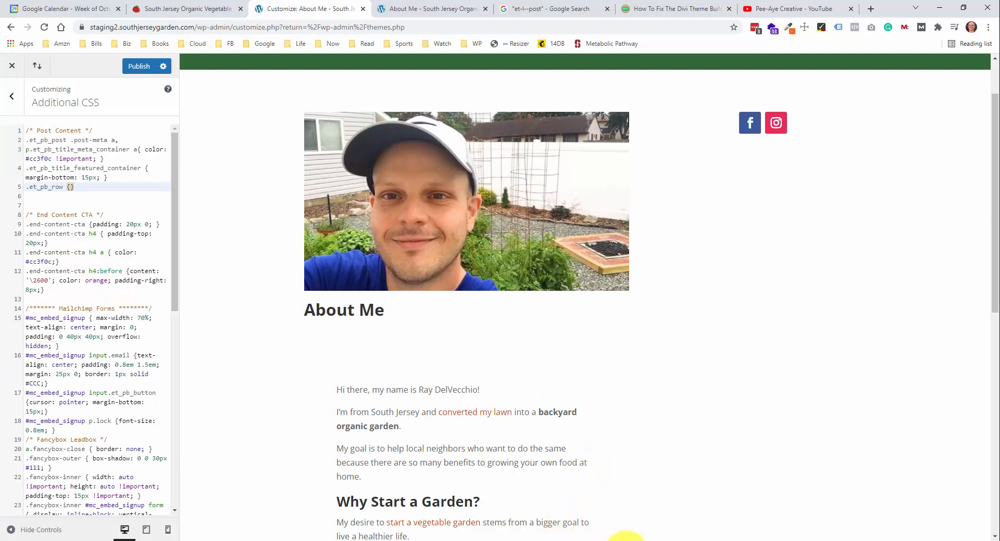
Copy the content module's class "et_pb_post_content" from DevTools and prefix the .et_pb_row selector with .et_pb_post_content
key(ctrl+shift+i)
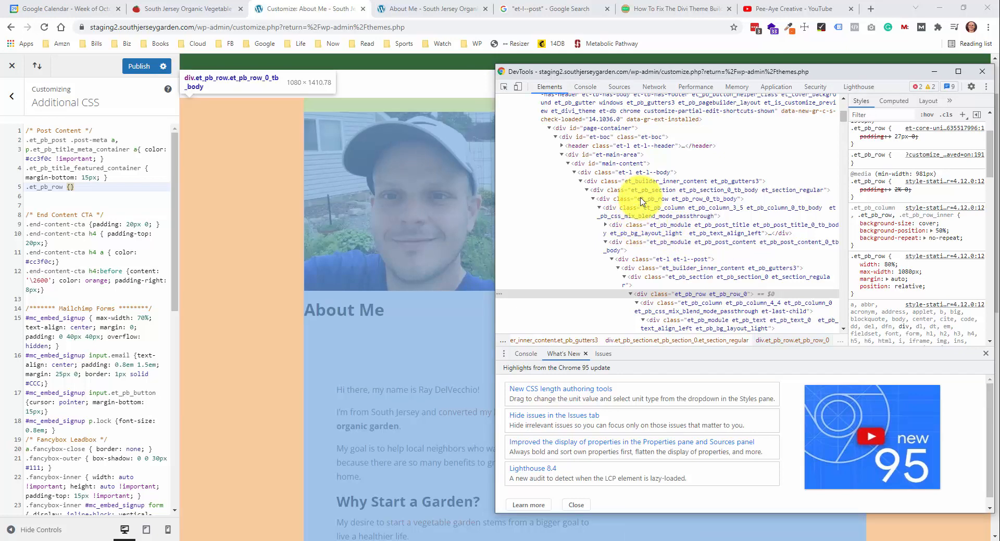
click(670, 232)
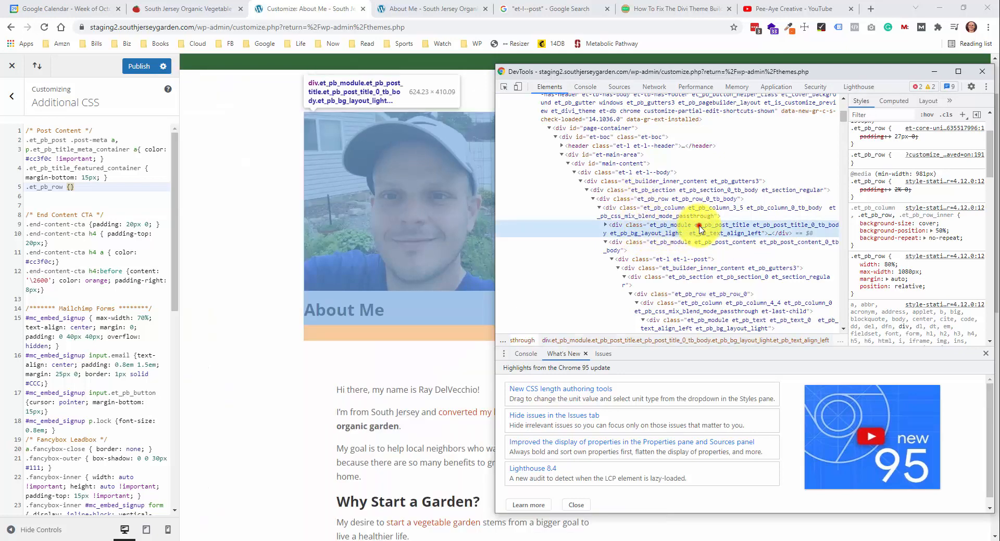
click(671, 246)
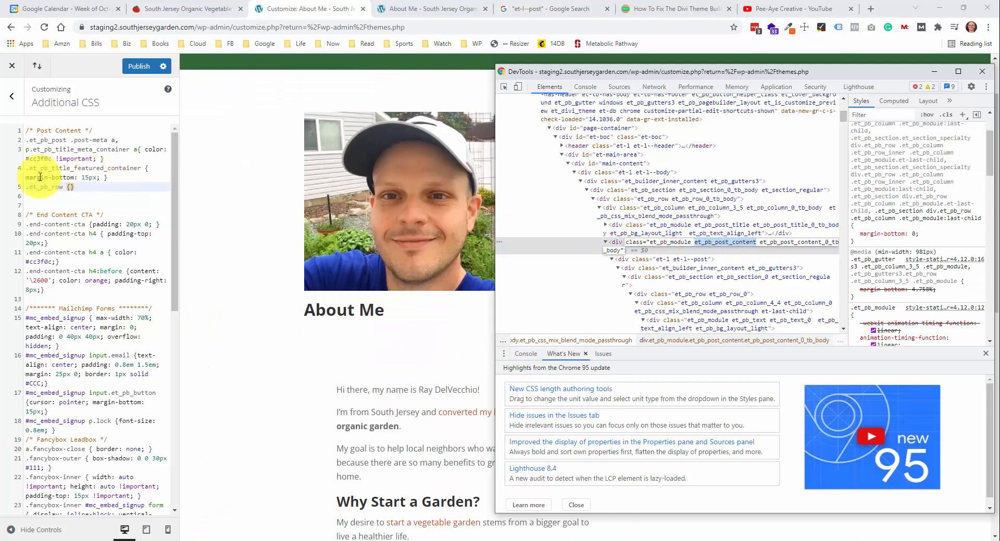
click(27, 188)
text(.et_pb_post_content)
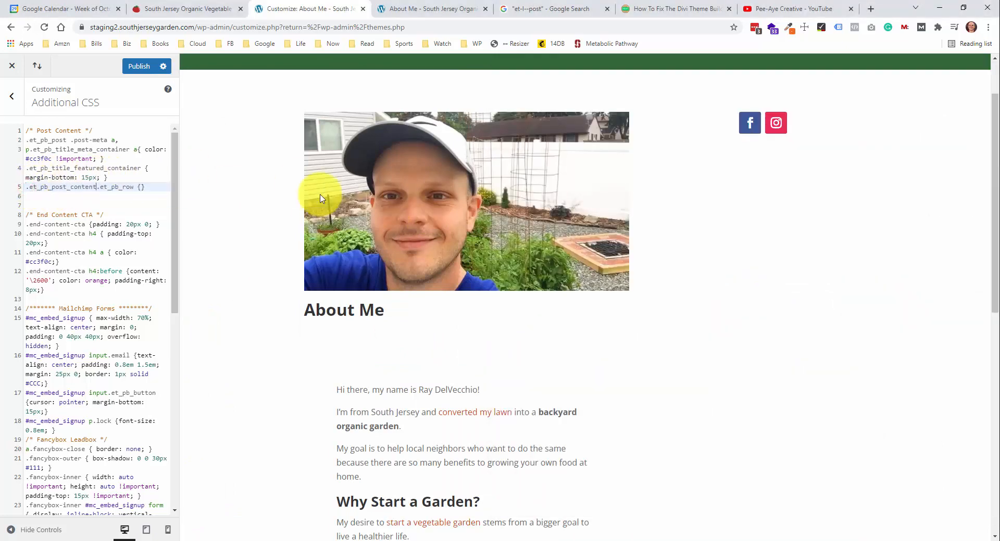
Add "width: 100%;" to the .et_pb_post_content .et_pb_row rule and review the About page preview
click(145, 188)
text(width: )
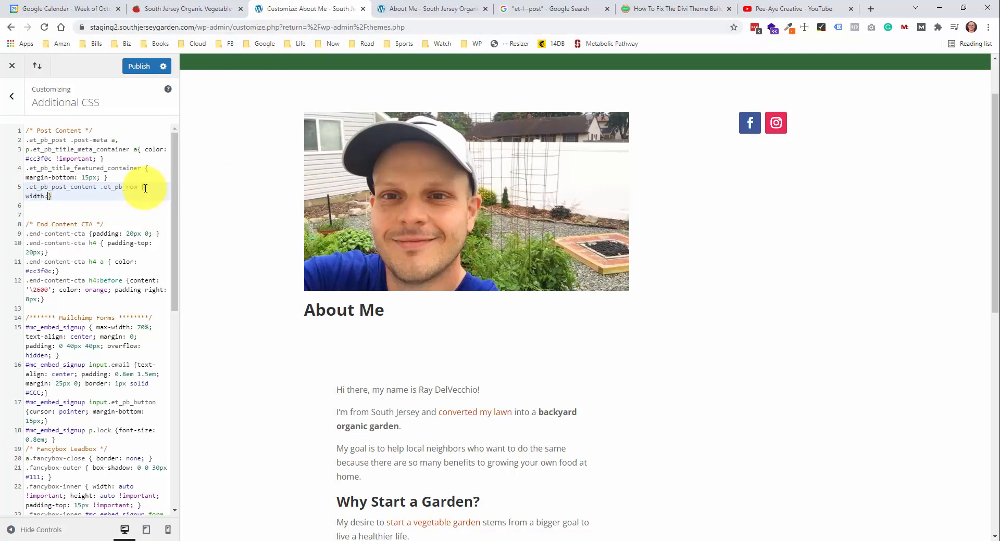
text(100%;)
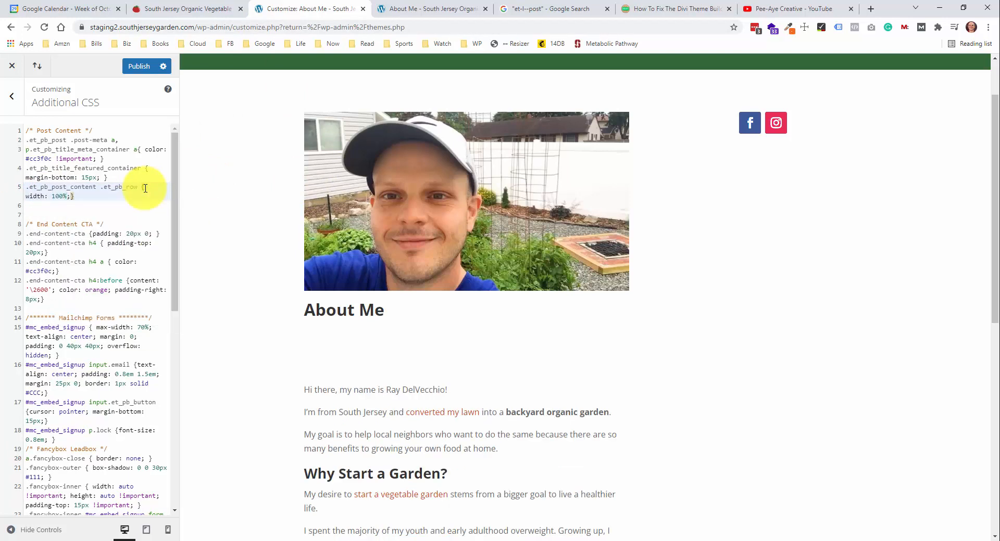
scroll(583, 424, down, 10)
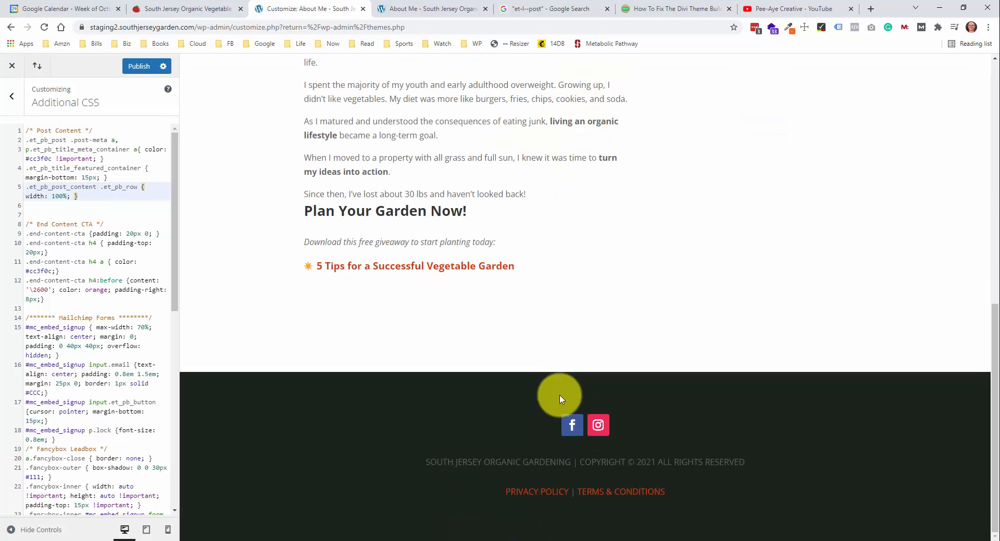
scroll(554, 397, up, 9)
scroll(554, 400, up, 2)
scroll(521, 397, down, 3)
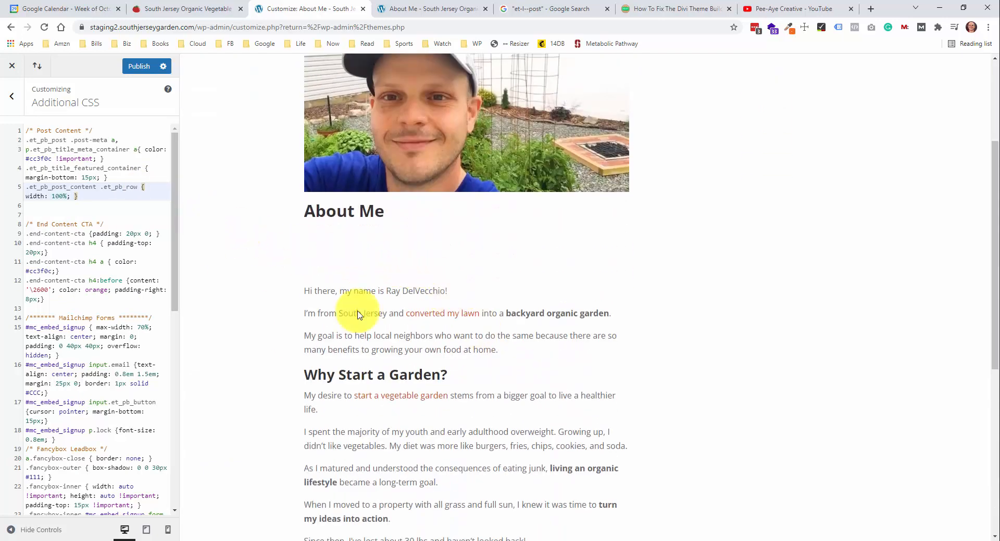
Inspect the padding of the content's section and row in DevTools, and add "padding: 0;" to the .et_pb_post_content .et_pb_row rule
key(ctrl+shift+i)
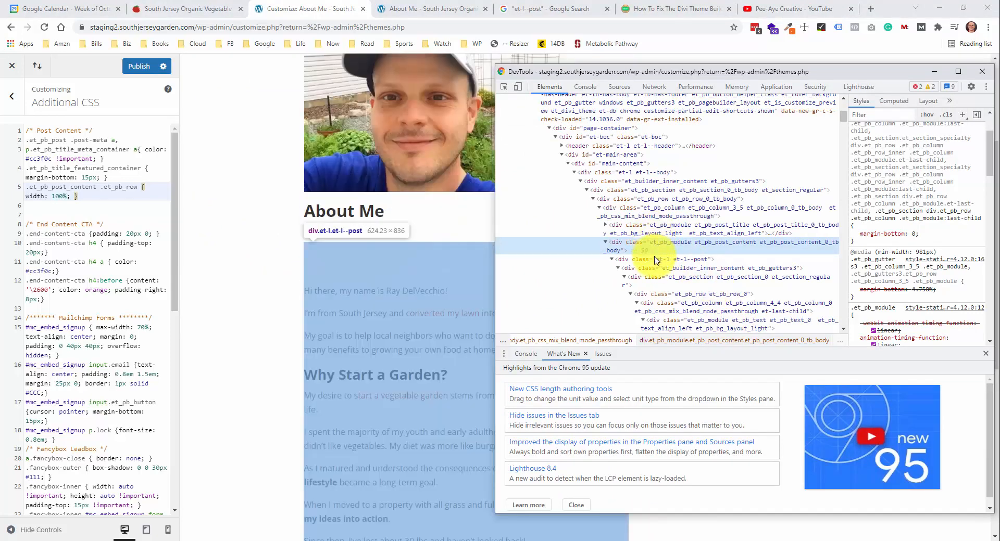
click(650, 285)
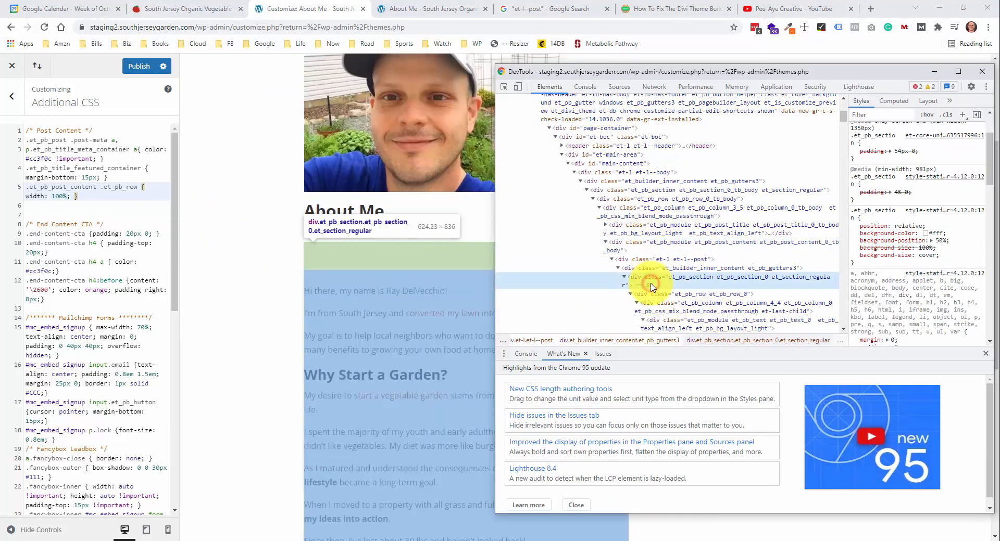
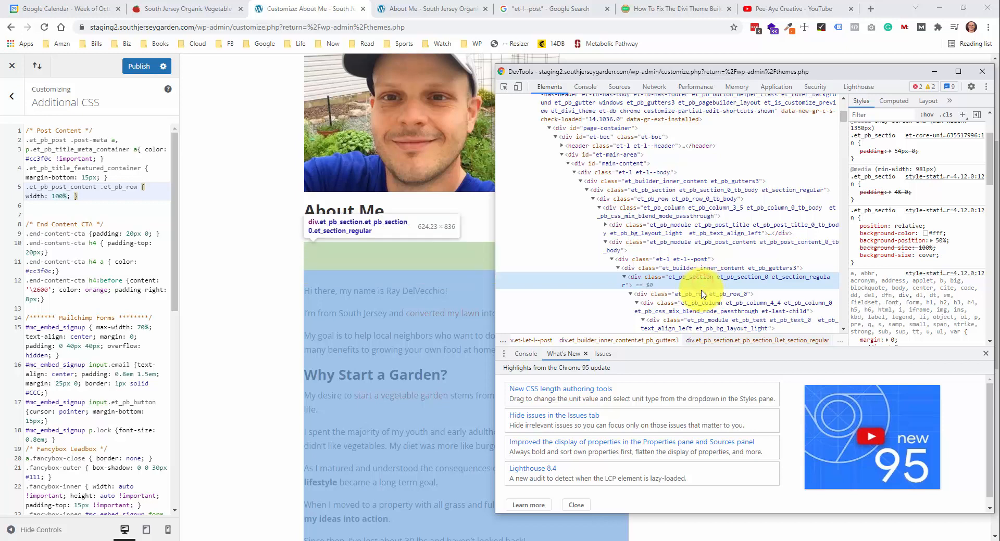
click(701, 294)
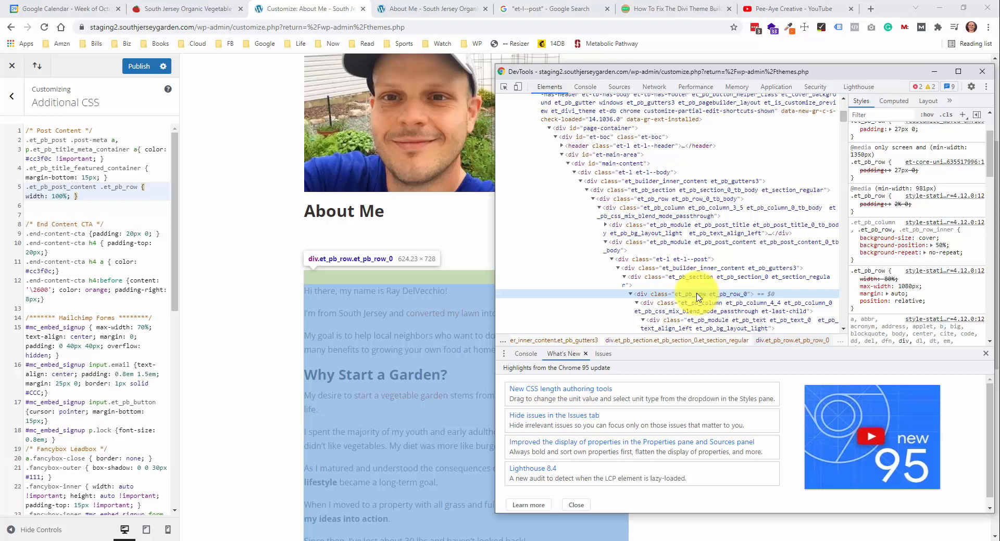
click(74, 197)
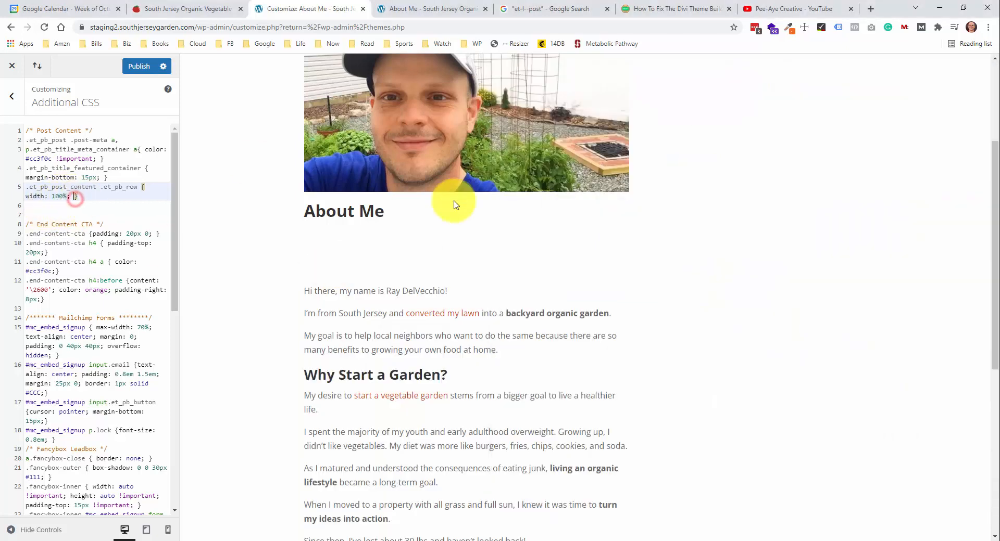
text(padding: 0;)
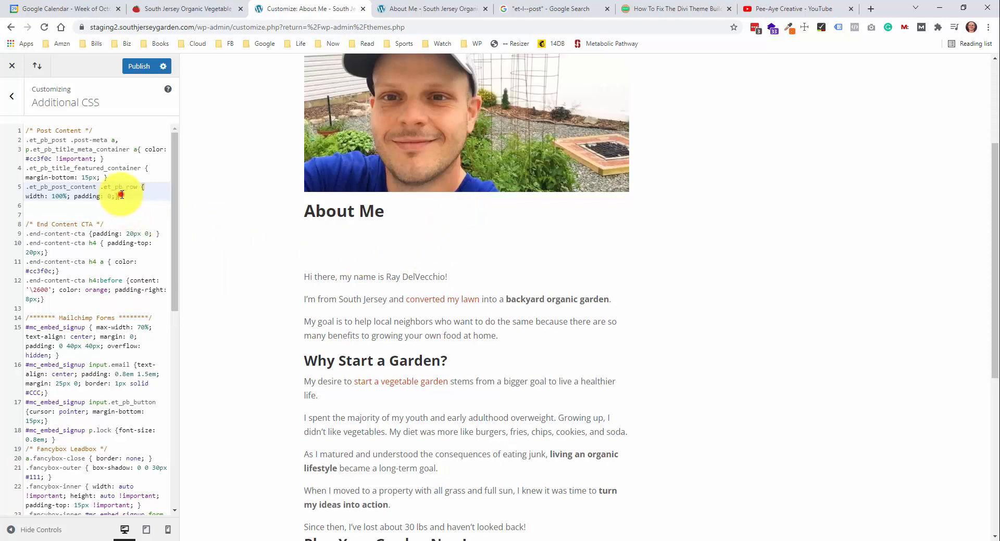
Duplicate the .et_pb_post_content .et_pb_row rule above itself and change the copy's selector to .et_pb_post_content .et_pb_section
click(19, 187)
key(ctrl+c)
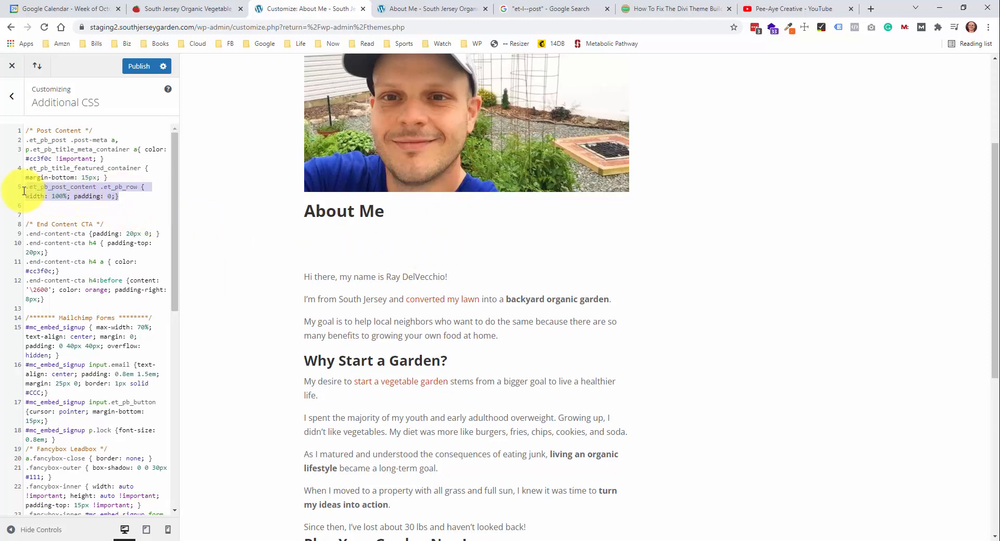
click(119, 196)
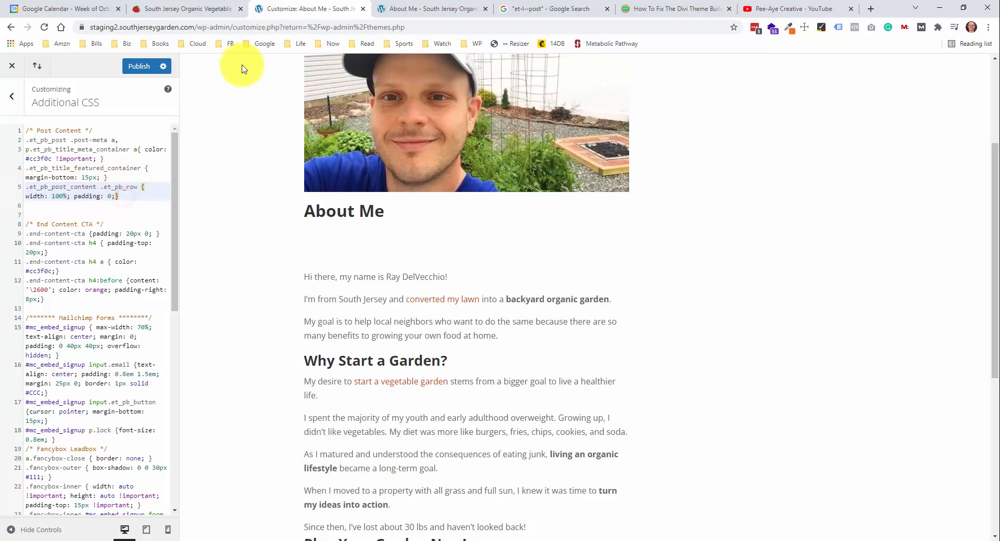
key(Up)
key(Up)
key(Return)
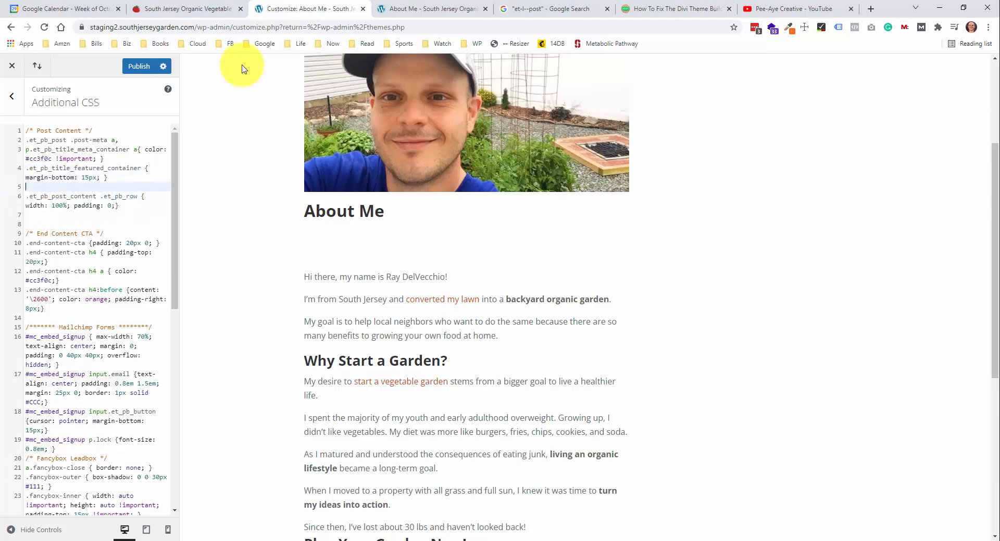
key(ctrl+v)
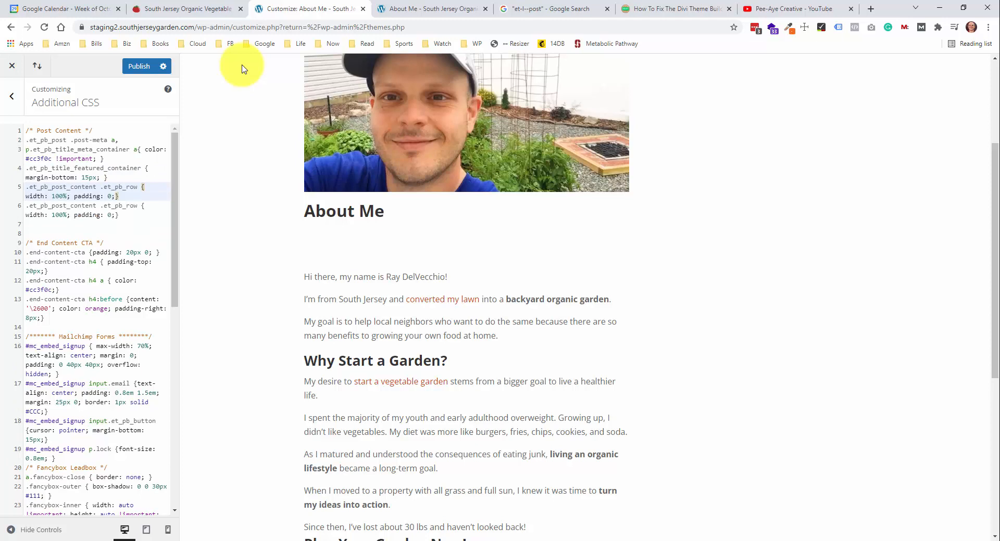
key(ctrl+shift+Right)
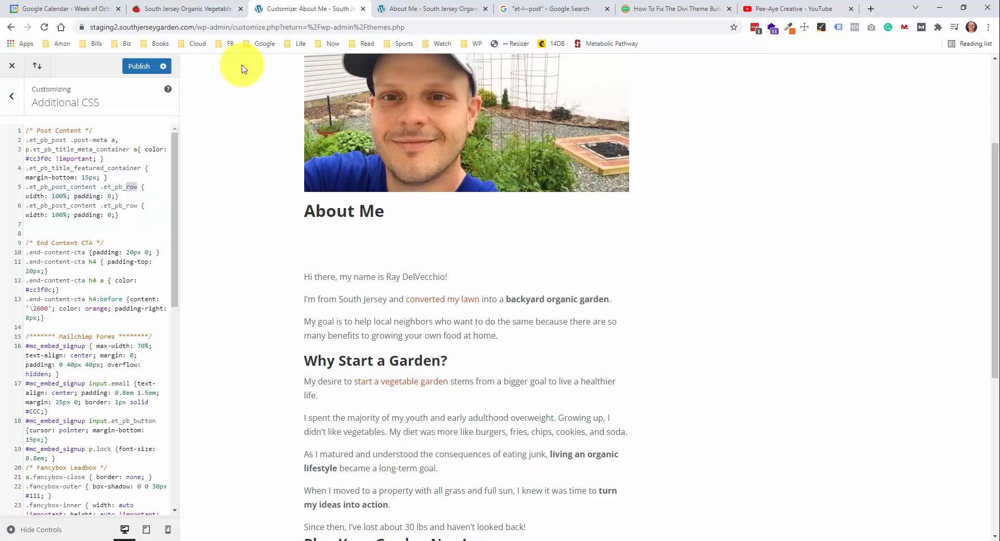
text(section)
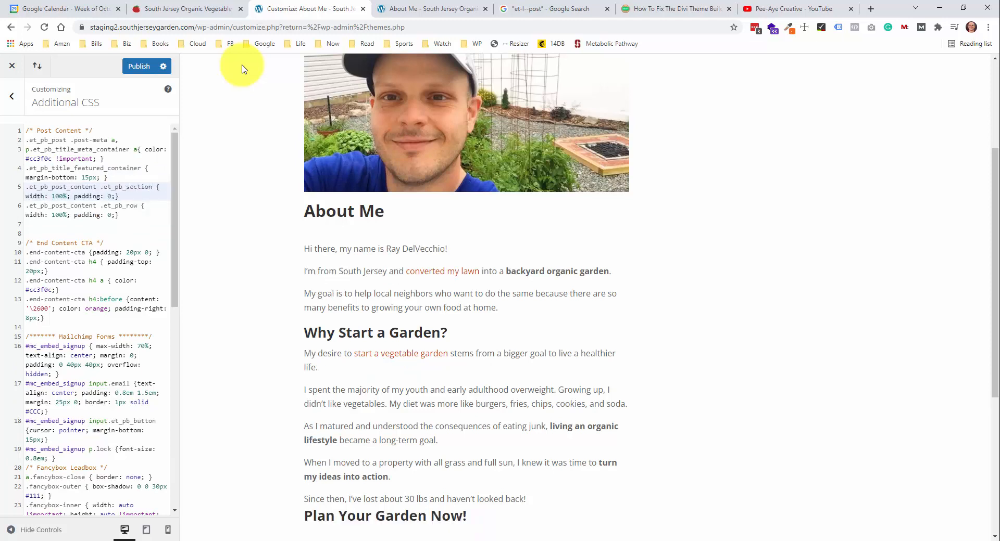
Remove the width declaration from the .et_pb_section rule, leaving only its padding, and review the About page preview
drag(70, 196, 25, 196)
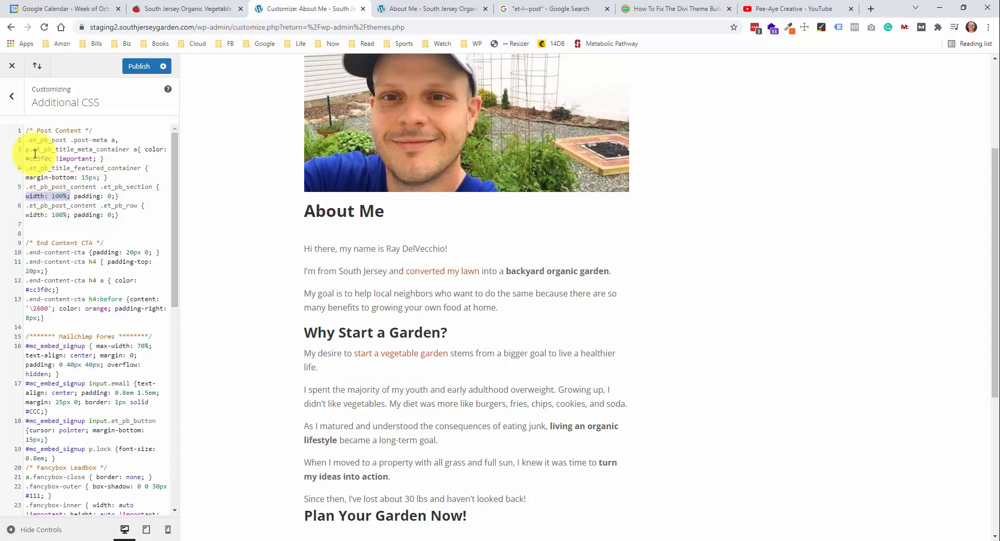
key(BackSpace)
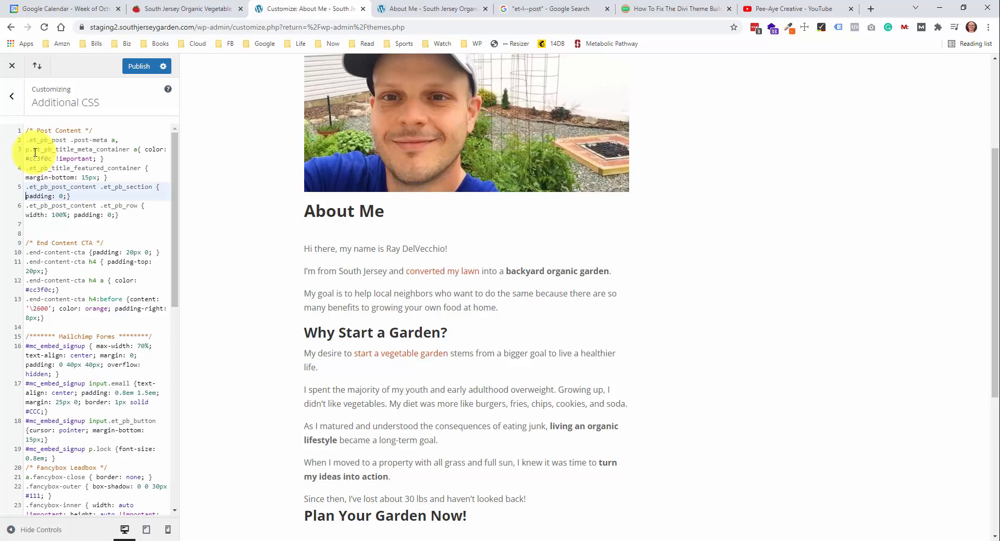
scroll(359, 290, down, 5)
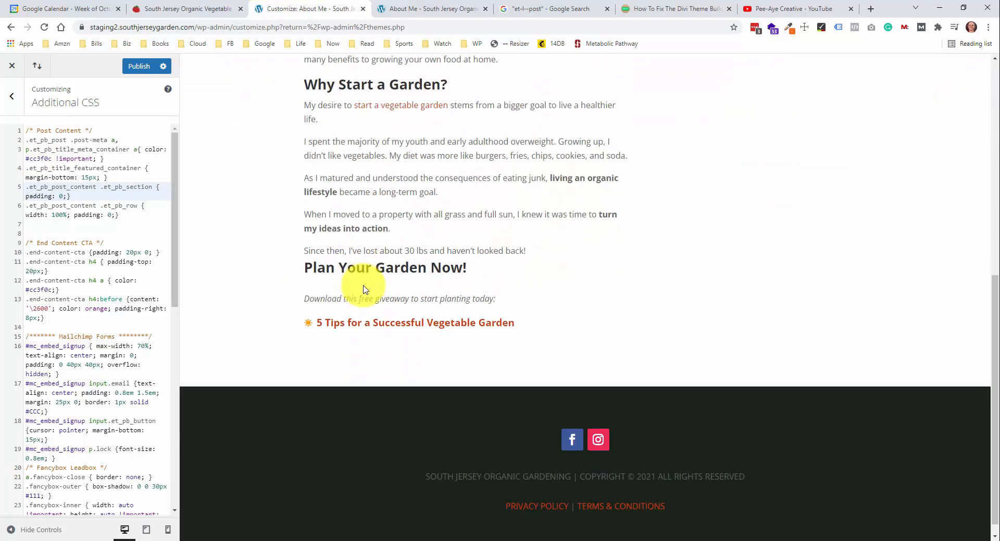
scroll(363, 290, up, 7)
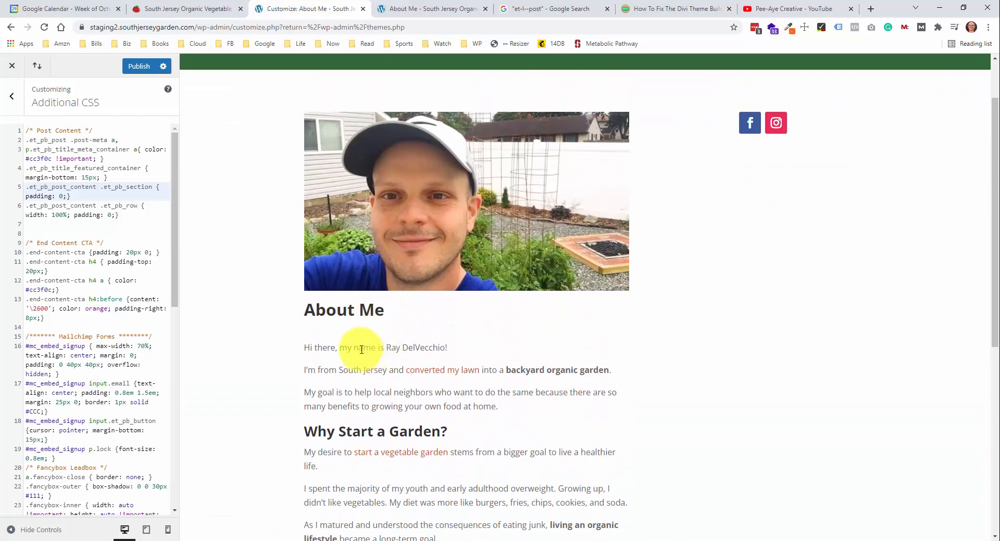
scroll(358, 348, up, 2)
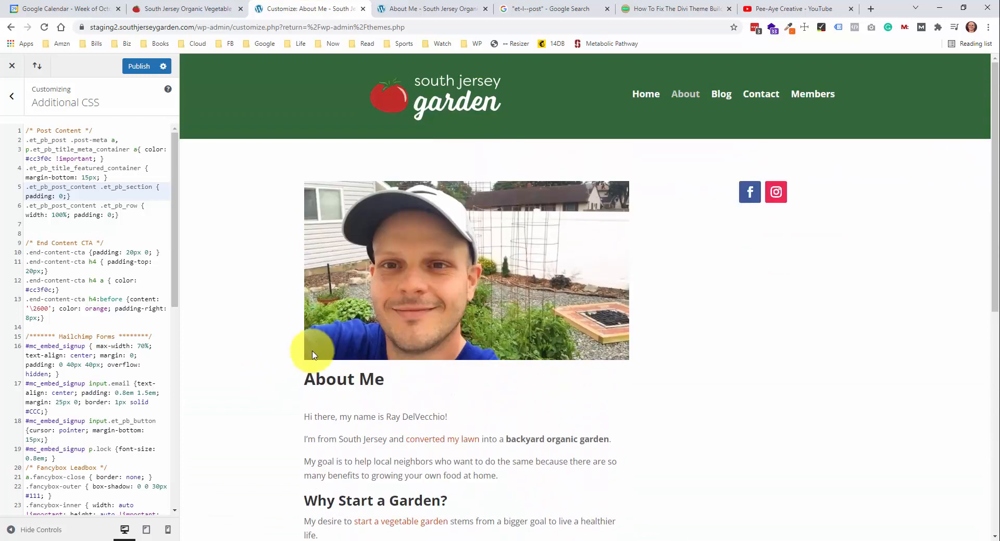
Examine the selector and width declaration of the Post Content row snippet in the Divi Theme Builder article
click(690, 13)
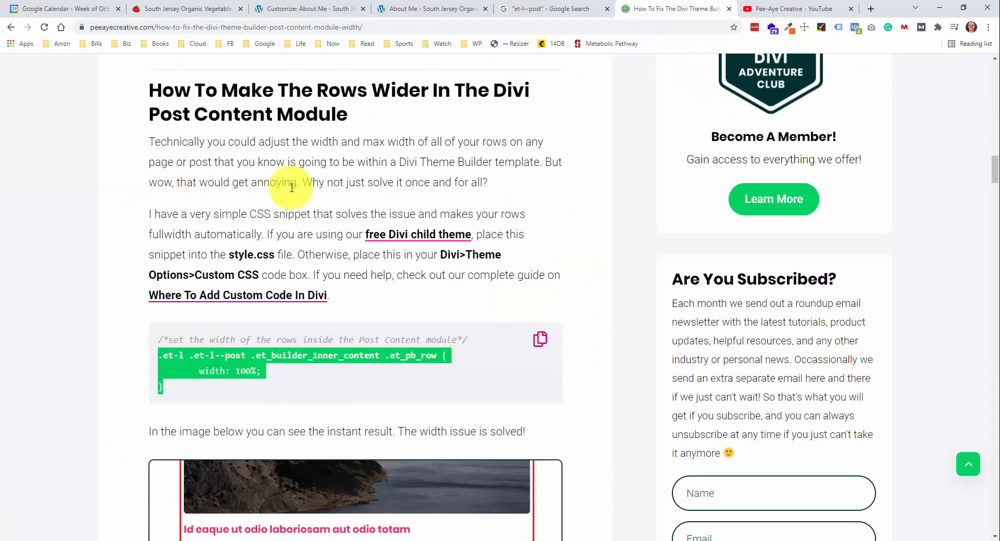
click(182, 376)
drag(161, 358, 252, 356)
click(202, 355)
click(260, 353)
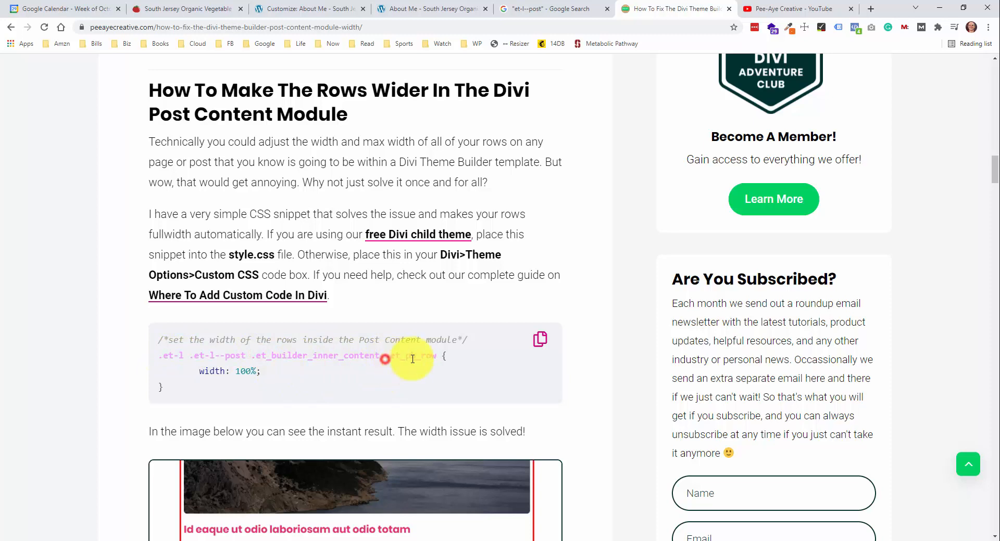
drag(384, 359, 438, 360)
click(438, 360)
drag(293, 373, 182, 373)
click(298, 176)
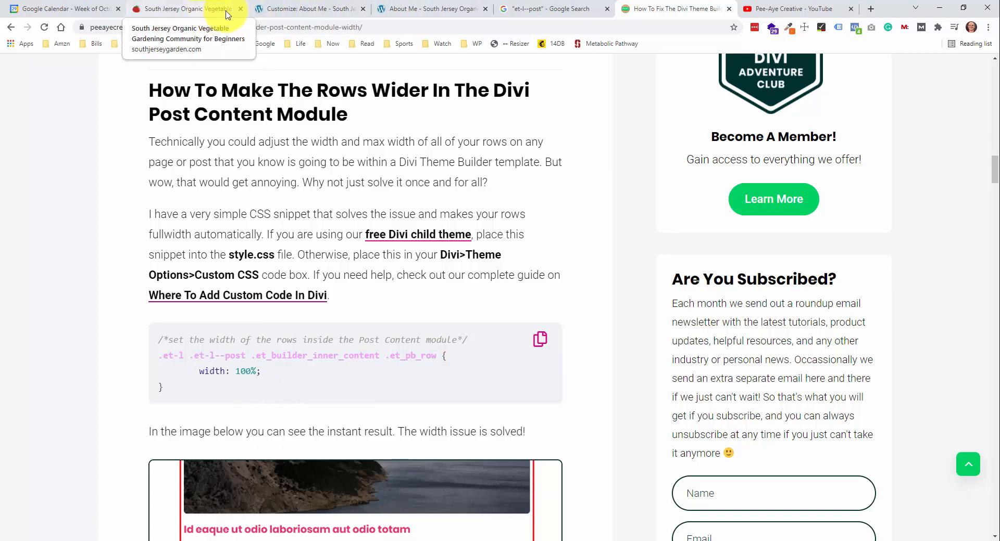
Return to the customizer, publish the additional CSS and check the About page preview
click(263, 10)
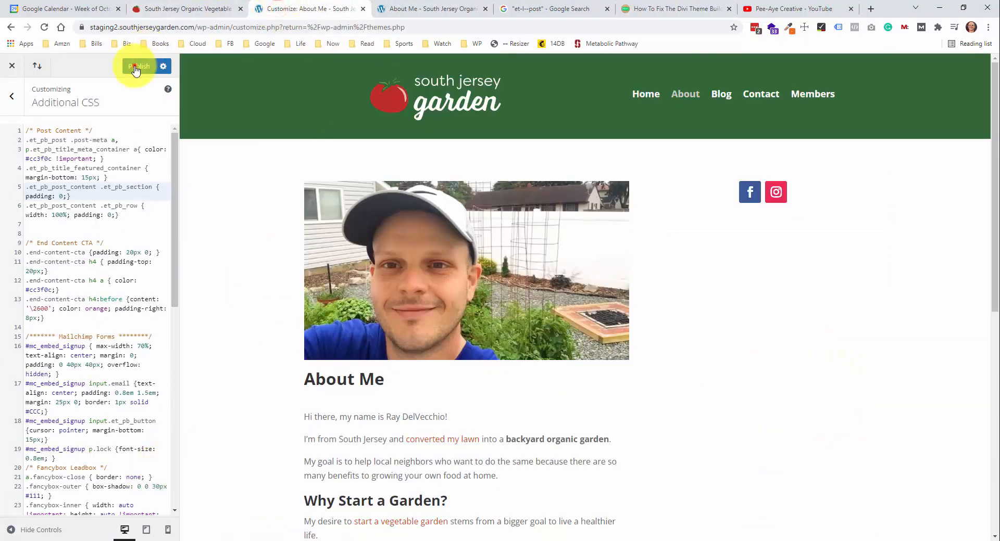
scroll(413, 212, down, 5)
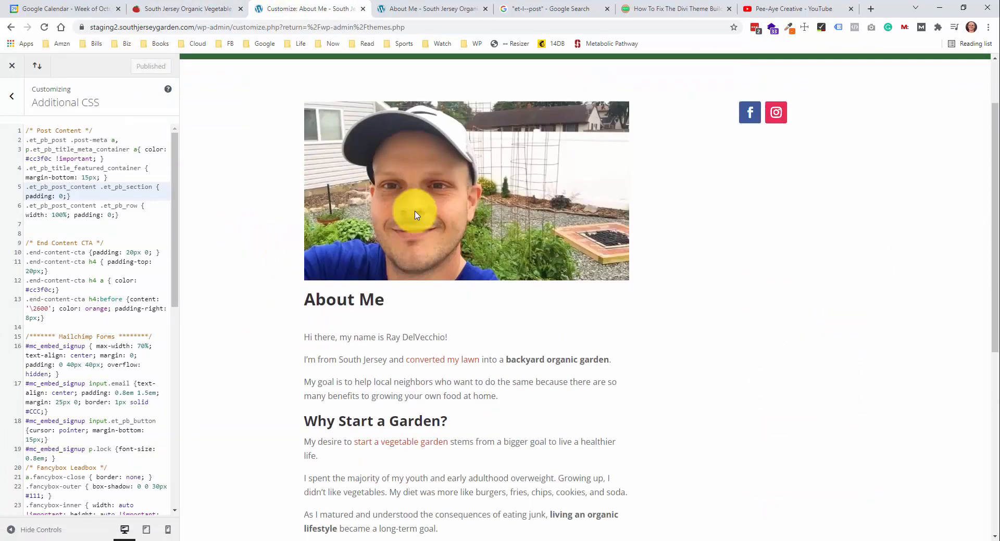
scroll(465, 212, down, 2)
scroll(442, 397, up, 8)
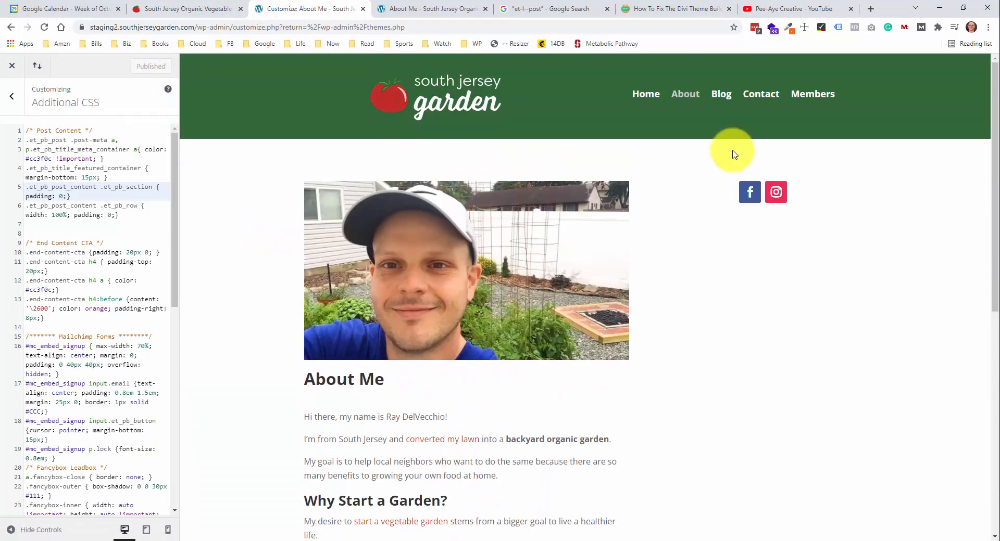
Open the Home page in the customizer preview and examine its content width and bulleted question list
click(648, 100)
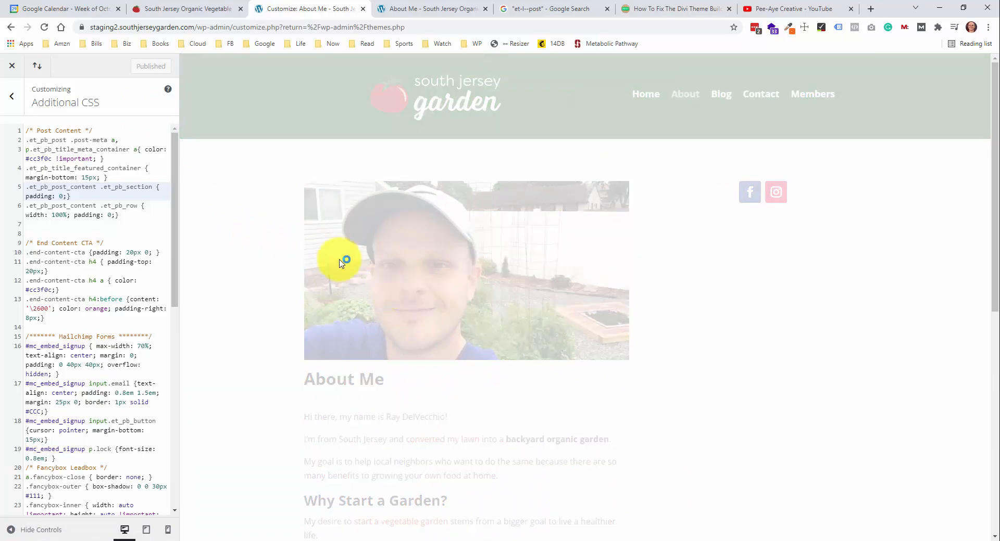
scroll(312, 245, down, 7)
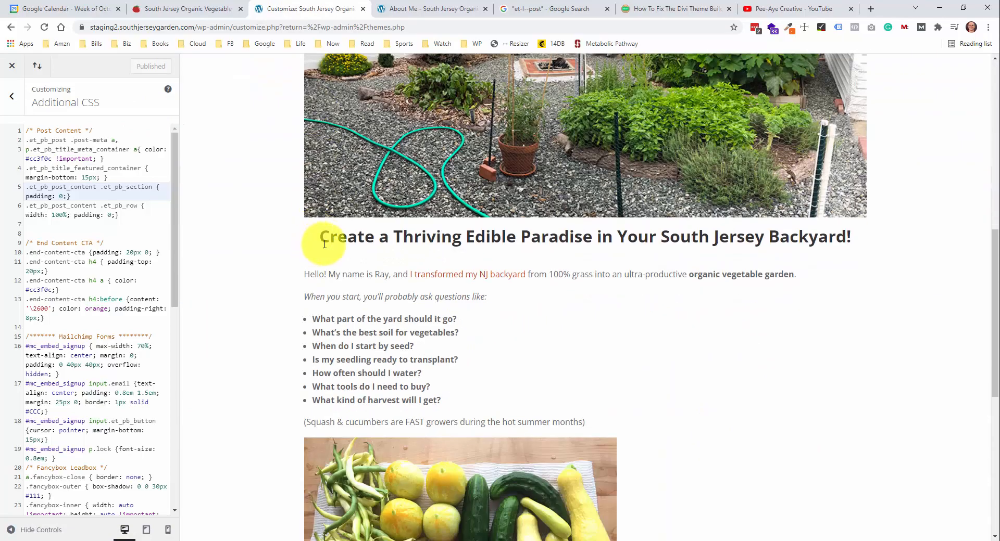
scroll(357, 239, down, 3)
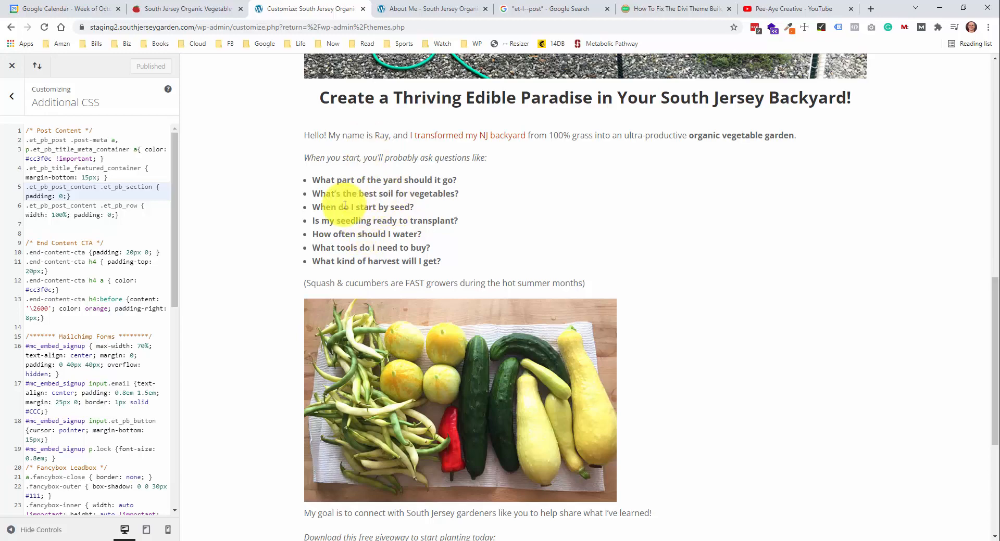
scroll(333, 205, up, 2)
scroll(292, 182, down, 1)
Check how the question list is styled on the live southjerseygarden.com home page, and return to the customizer
click(197, 10)
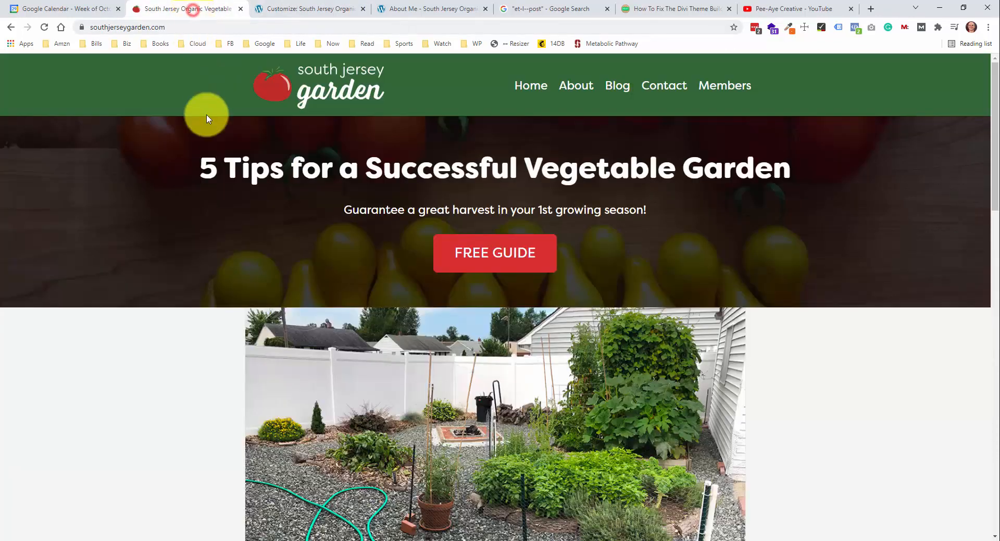
scroll(197, 135, down, 7)
scroll(203, 167, down, 7)
mouse_move(388, 180)
mouse_down()
mouse_move(414, 180)
mouse_move(401, 179)
mouse_up()
click(312, 10)
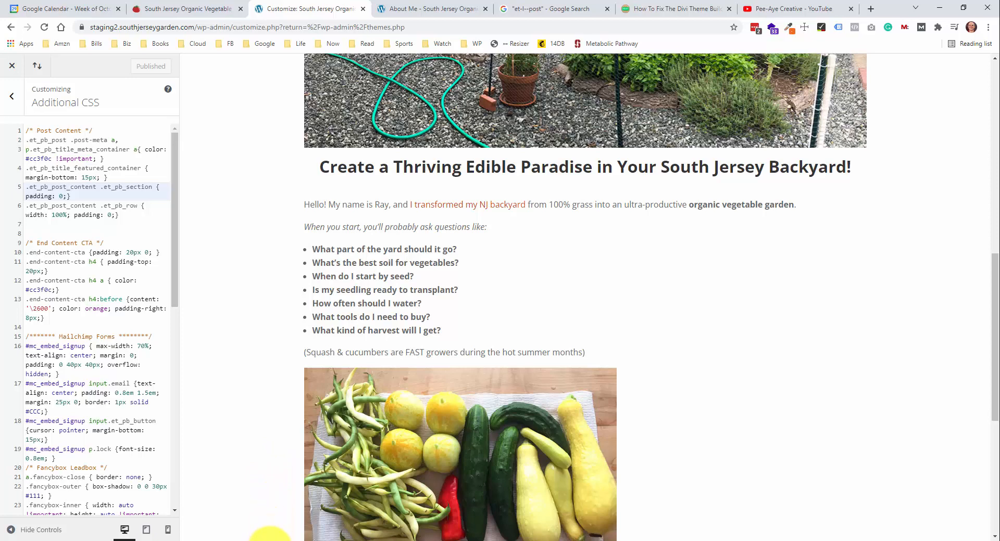
Open style.css from the South Jersey Gardening Code folder in Notepad++ and look through its "List with Icon Styles" section
click(271, 539)
click(472, 298)
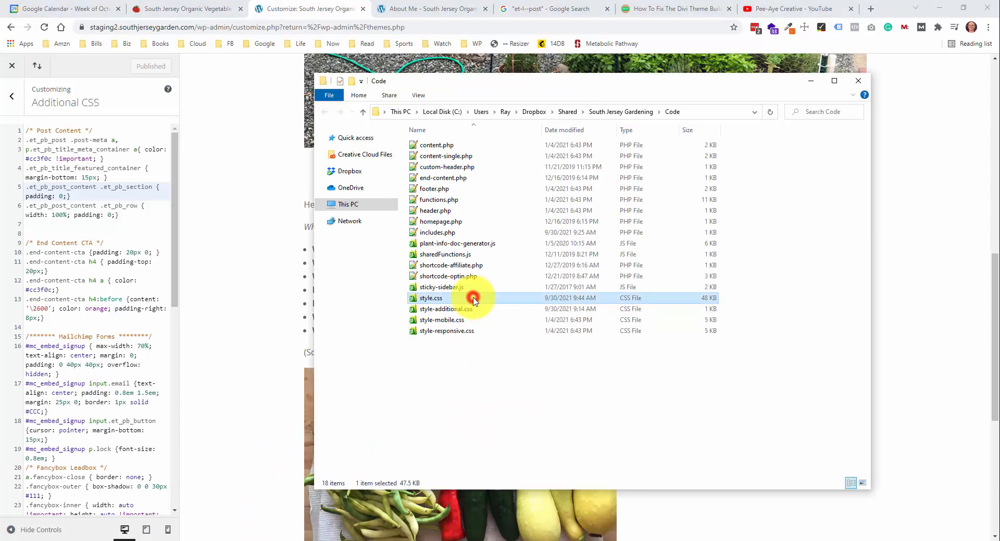
double_click(472, 298)
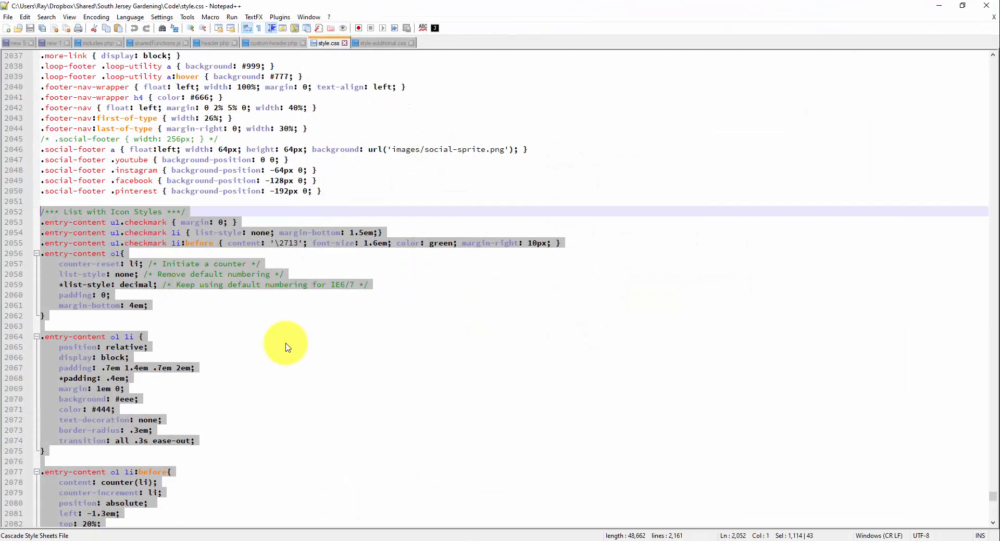
click(234, 346)
scroll(210, 305, down, 4)
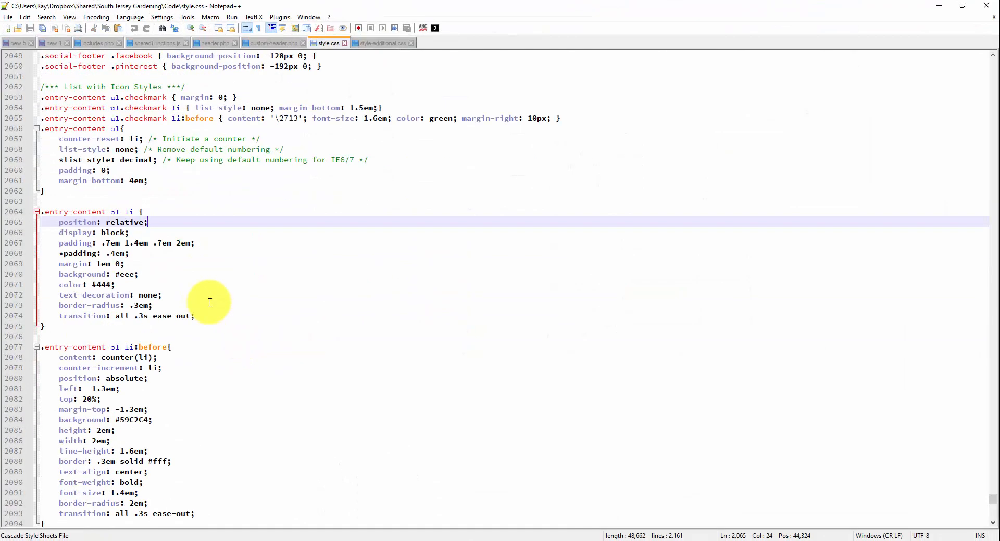
Copy the whole "List with Icon Styles" section from style.css into the customizer's additional CSS, directly below the .et_pb_post_content .et_pb_row rule
scroll(257, 373, down, 3)
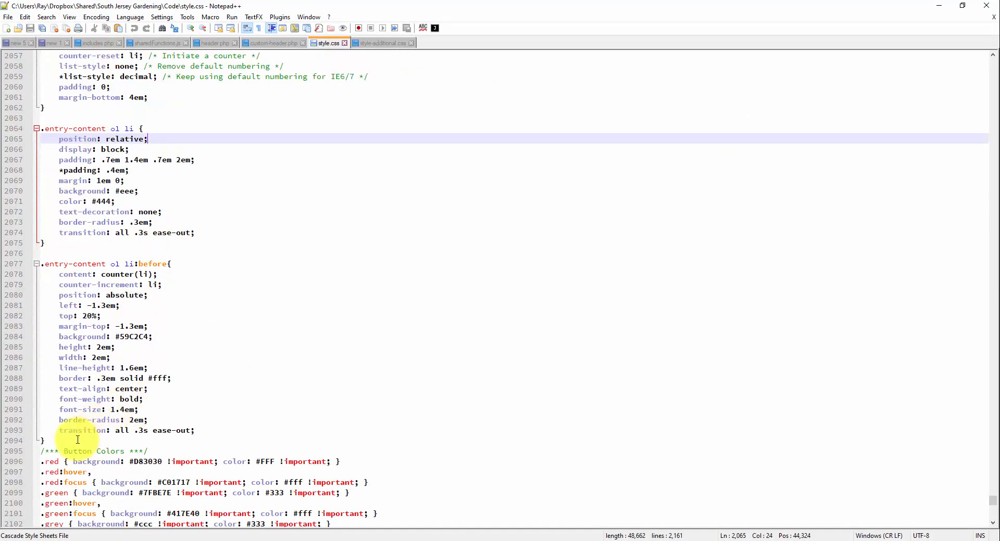
click(61, 442)
drag(55, 420, 38, 136)
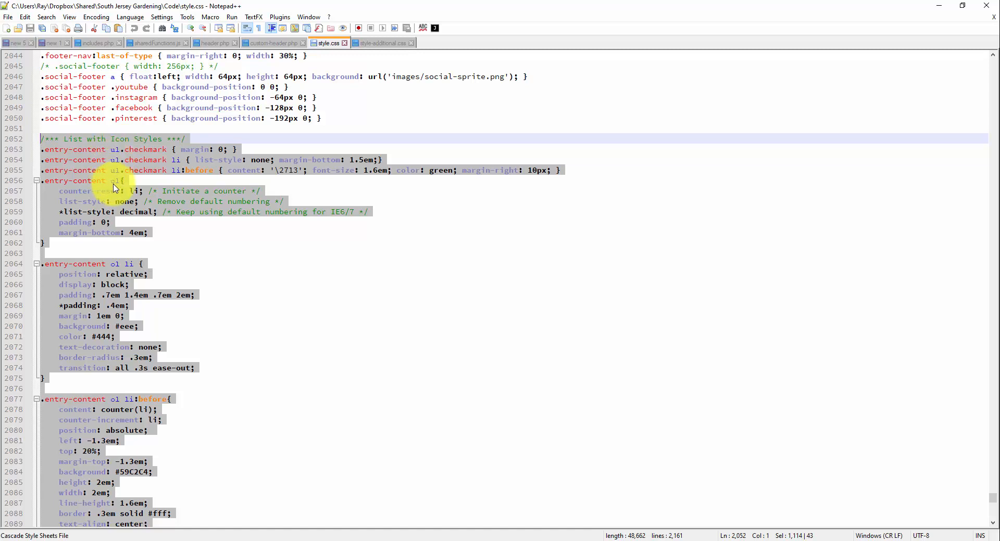
click(939, 5)
click(144, 228)
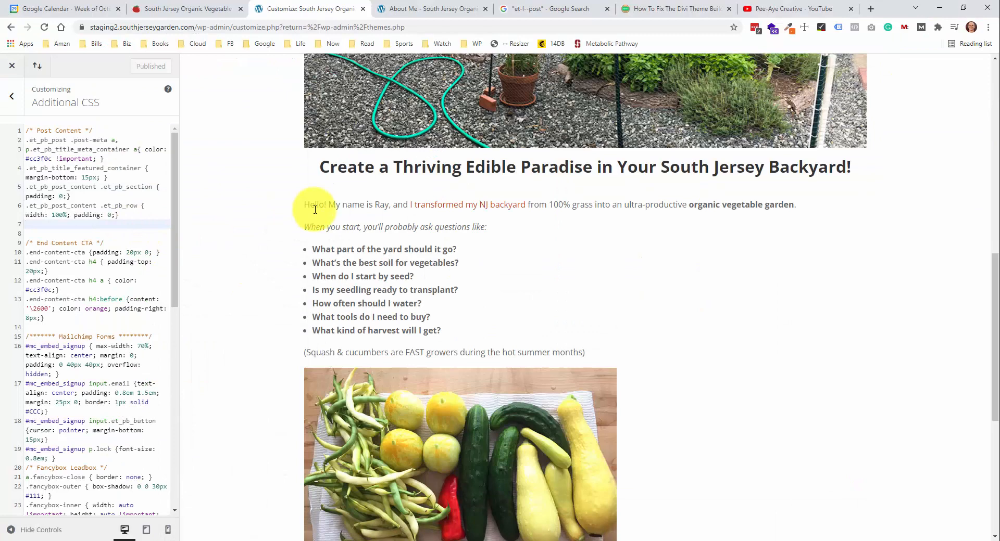
key(ctrl+v)
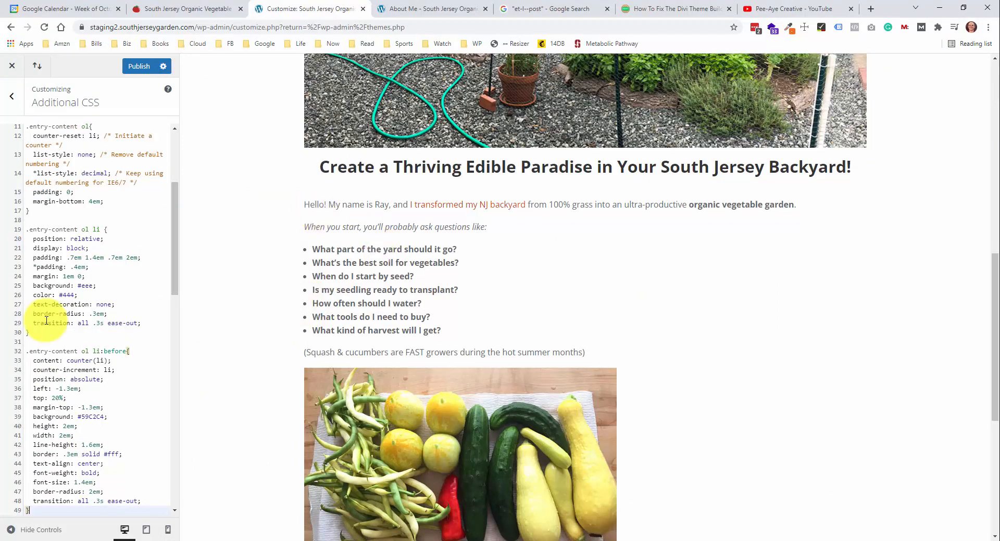
Replace .entry-content with .et_pb_post_content in the pasted ul.checkmark margin rule
scroll(41, 315, up, 2)
scroll(419, 229, up, 3)
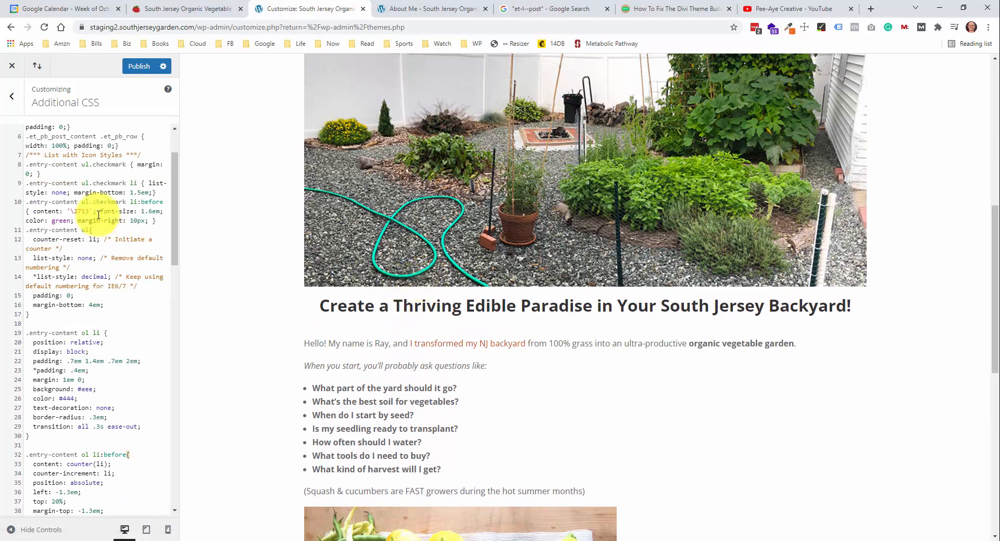
scroll(92, 216, up, 2)
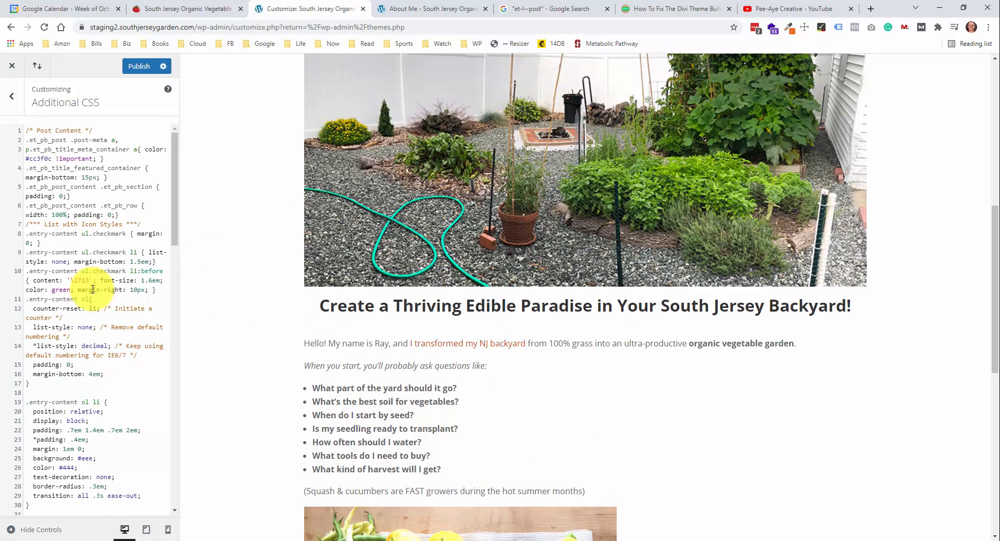
click(63, 252)
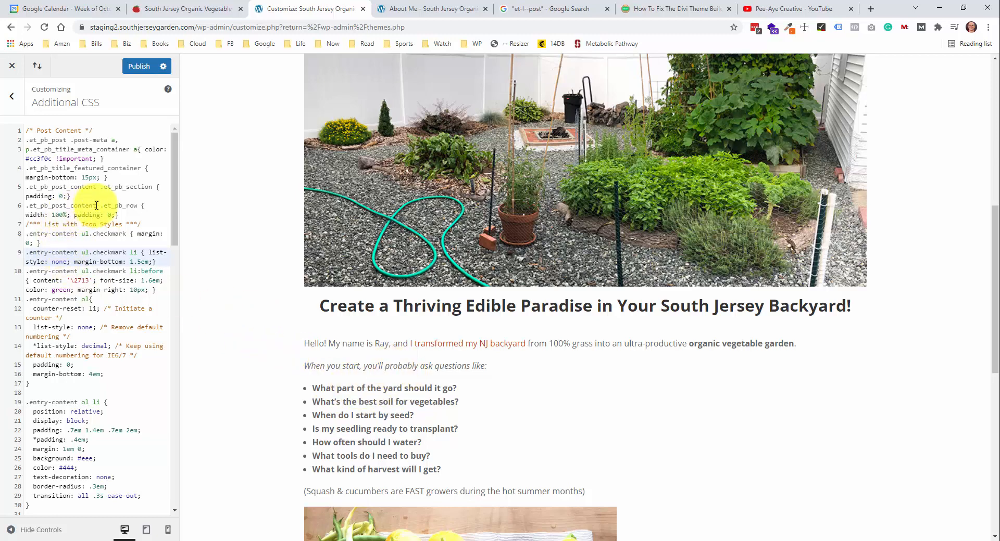
drag(96, 206, 44, 205)
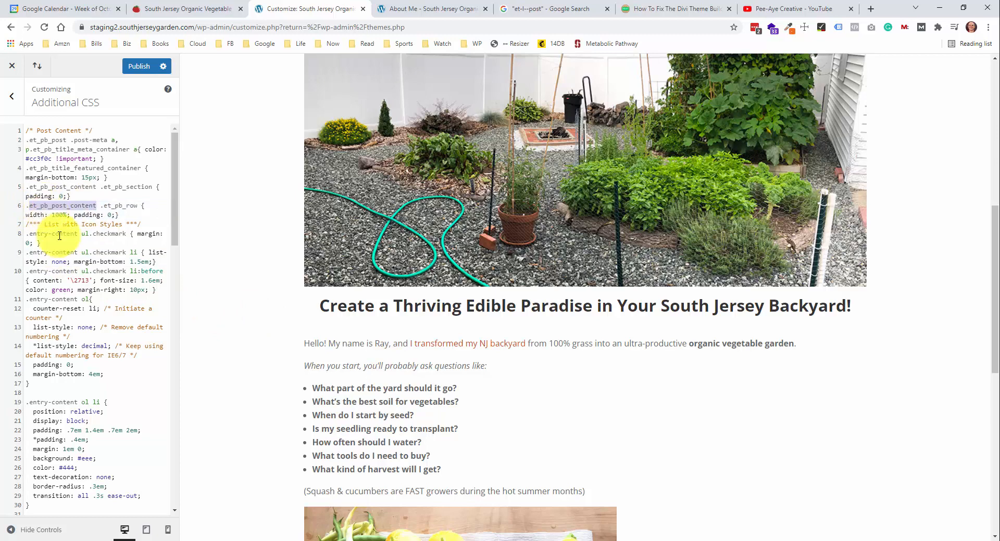
double_click(32, 234)
click(50, 232)
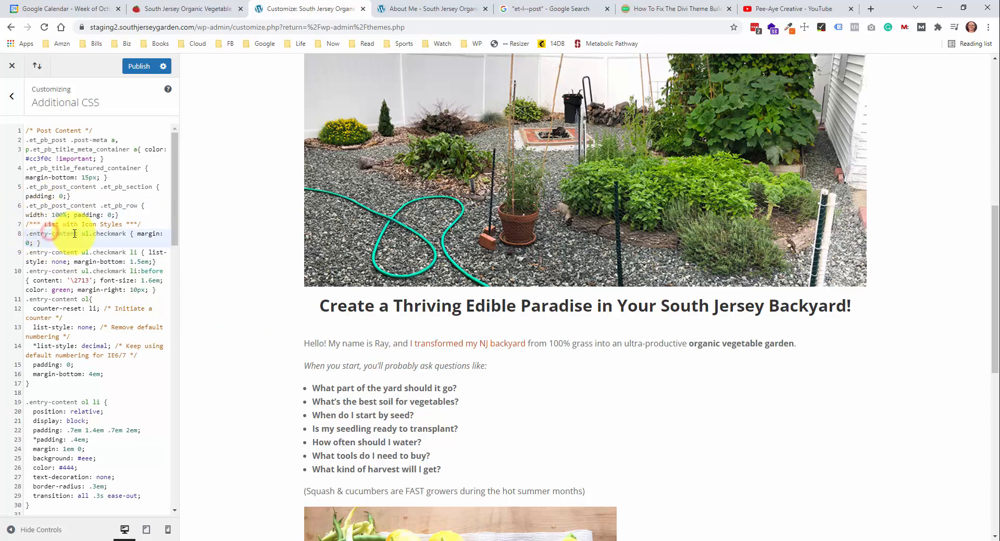
drag(77, 234, 31, 234)
text(et_pb_post_content)
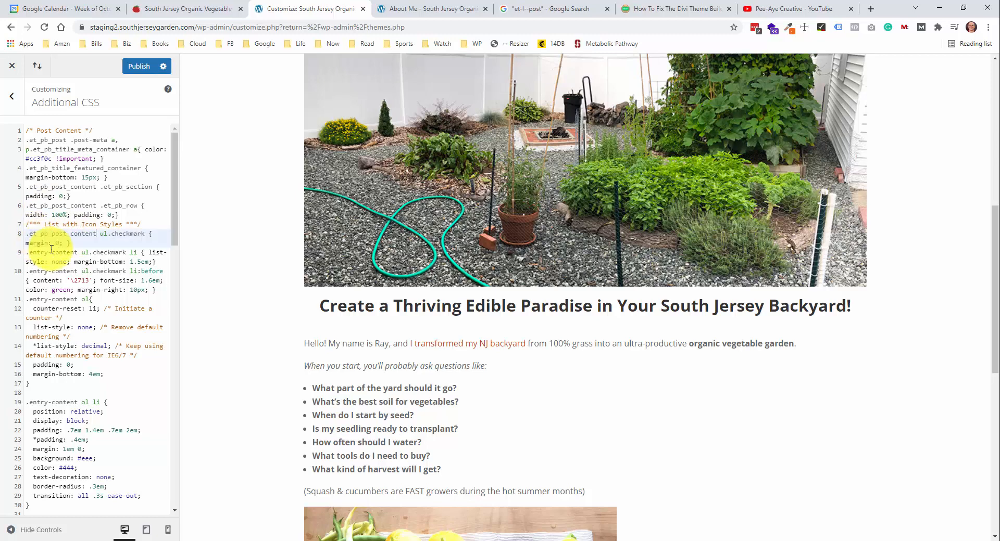
Change .entry-content to .et_pb_post_content in the ul.checkmark li and ul.checkmark li:before rules
drag(30, 253, 73, 251)
text(et_pb_post_content)
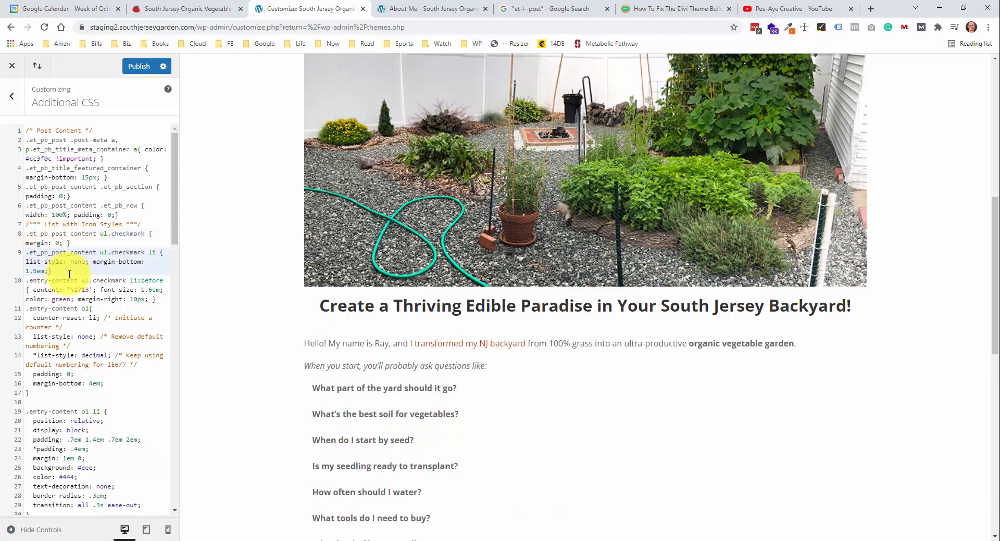
drag(29, 280, 78, 280)
text(et_pb_post_content)
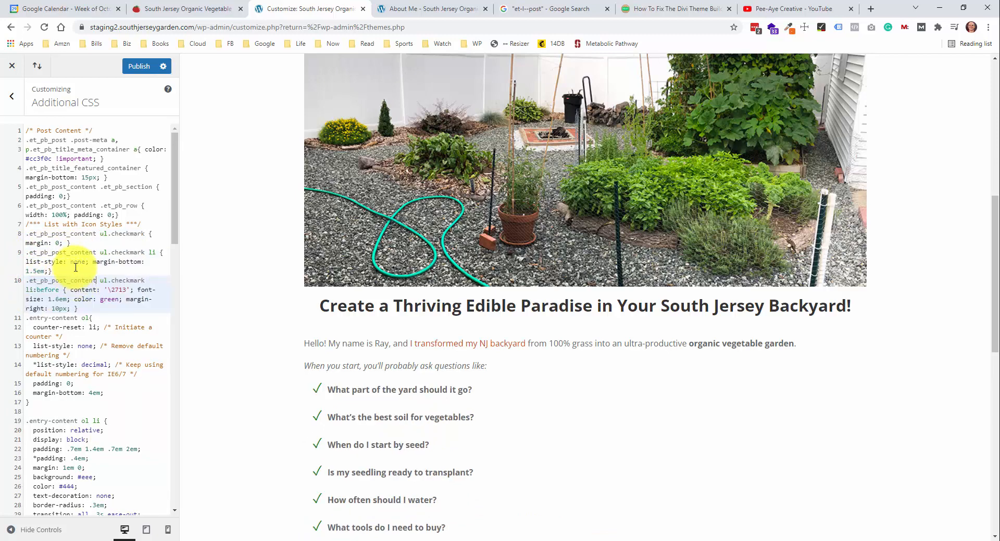
Switch the ordered-list rules from the .entry-content selector to .et_pb_post_content
scroll(99, 260, down, 1)
scroll(308, 338, down, 1)
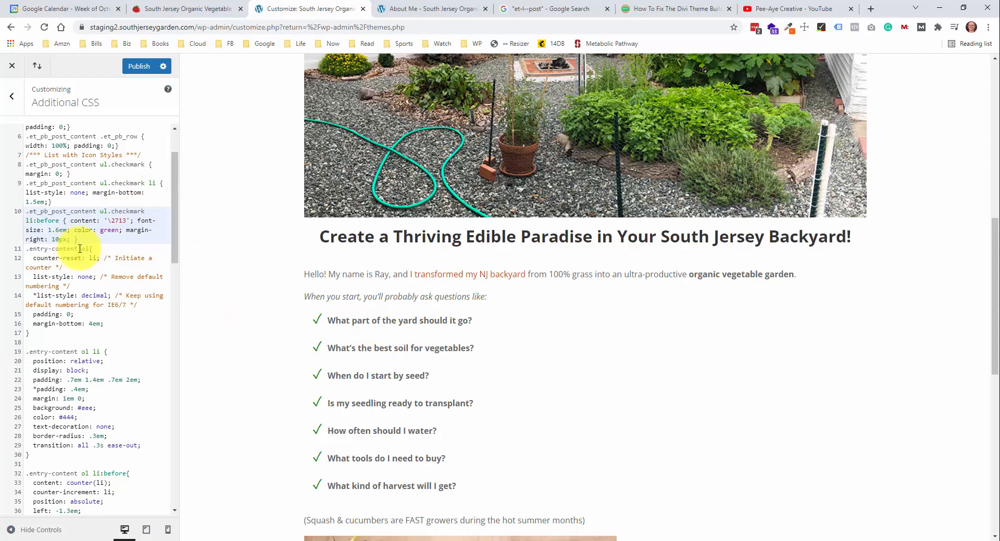
drag(78, 249, 48, 249)
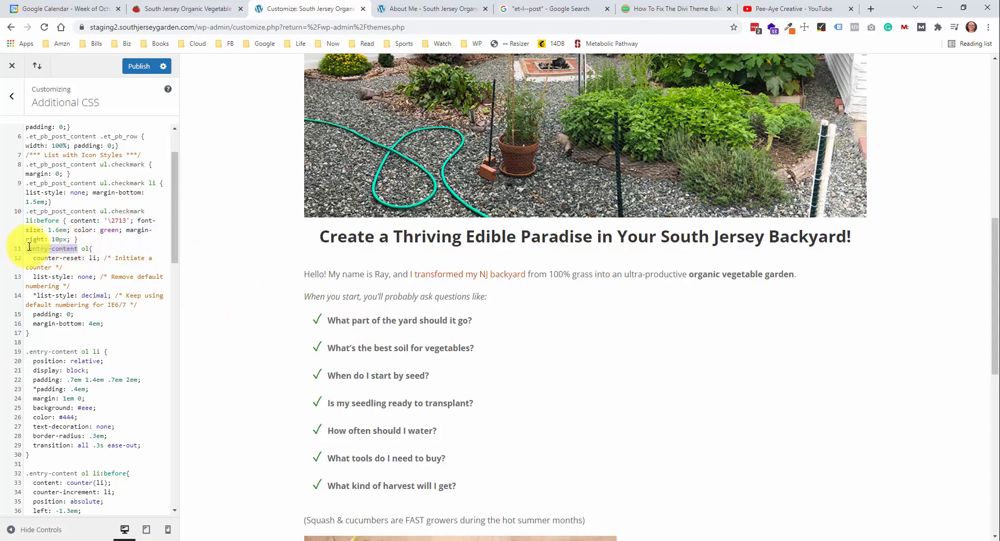
text(et_pb_post_content)
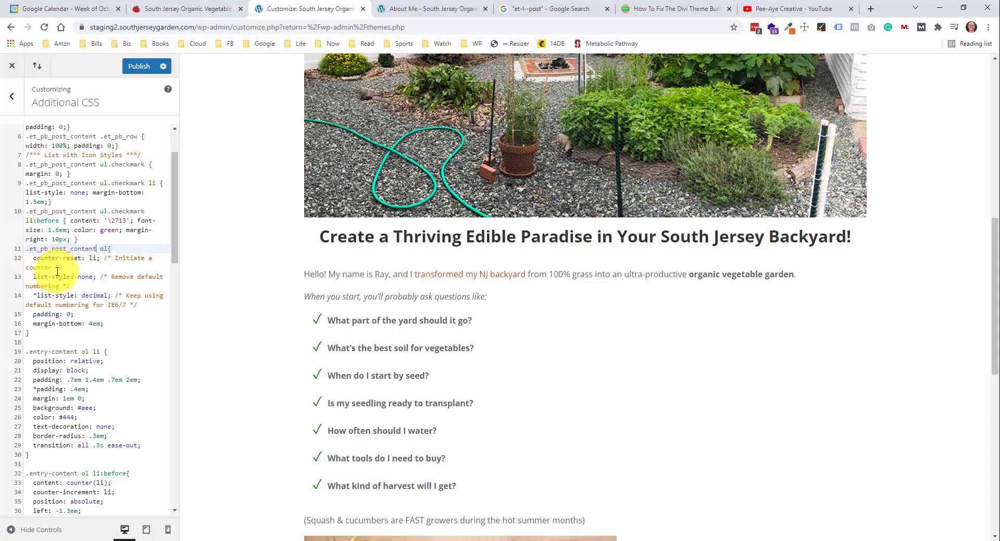
click(31, 350)
drag(31, 350, 76, 350)
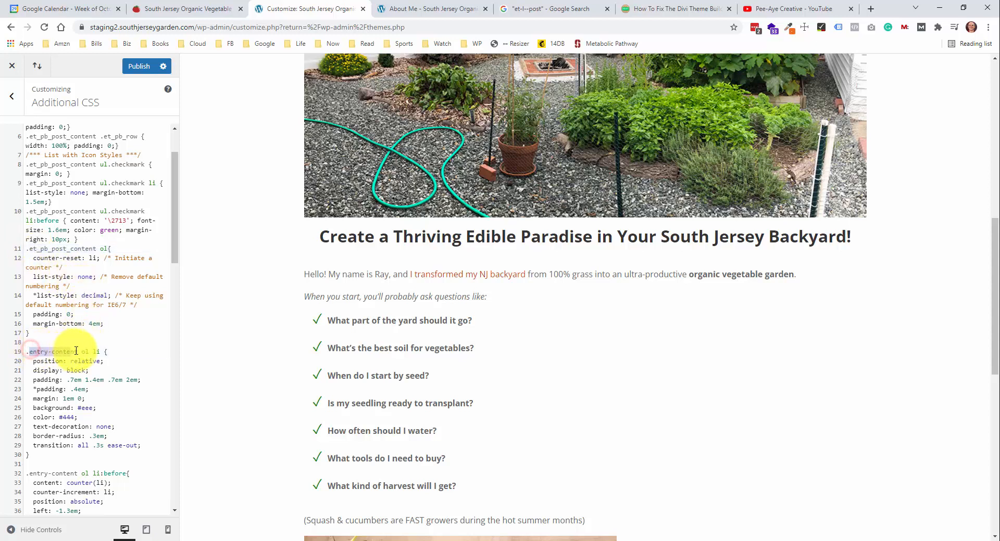
text(et_pb_post_content)
scroll(78, 350, down, 2)
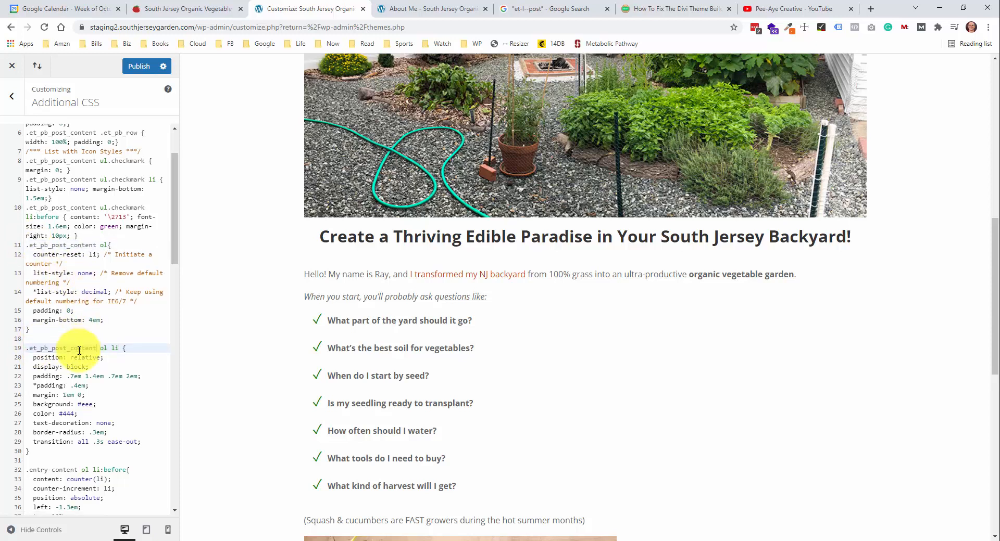
click(29, 406)
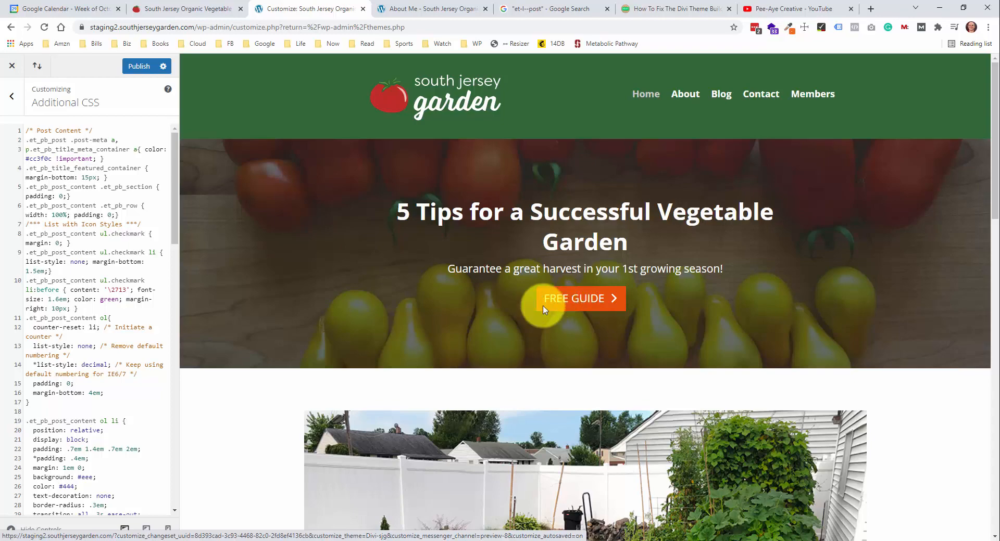
Check the Home page preview down to its "5 Tips for a Successful Vegetable Garden" link, and close the customizer with the changes published
scroll(543, 309, down, 20)
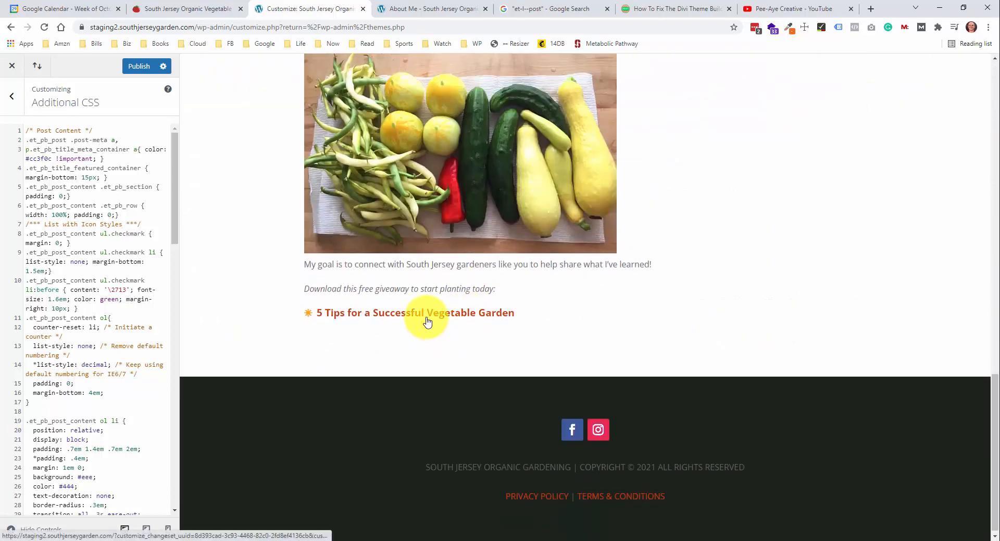
click(432, 322)
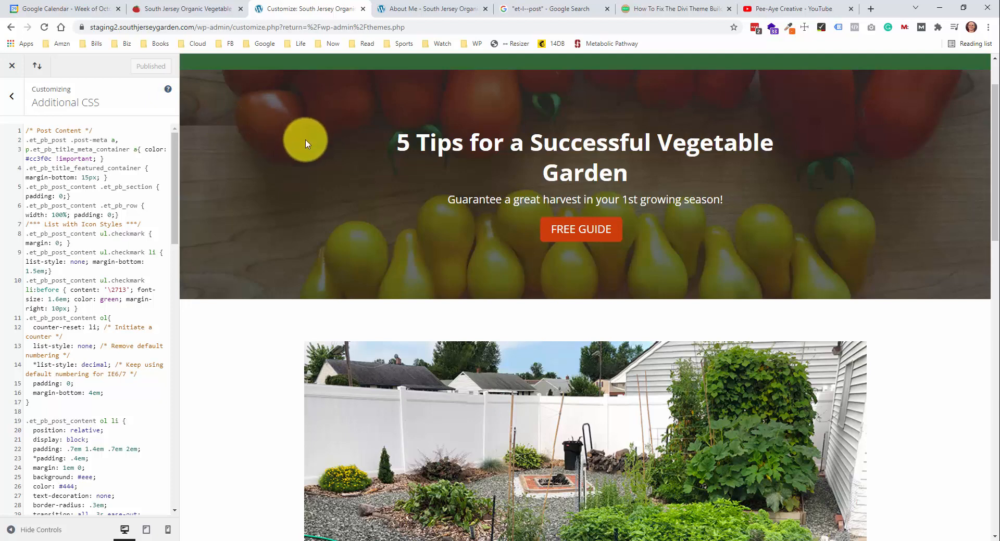
click(17, 68)
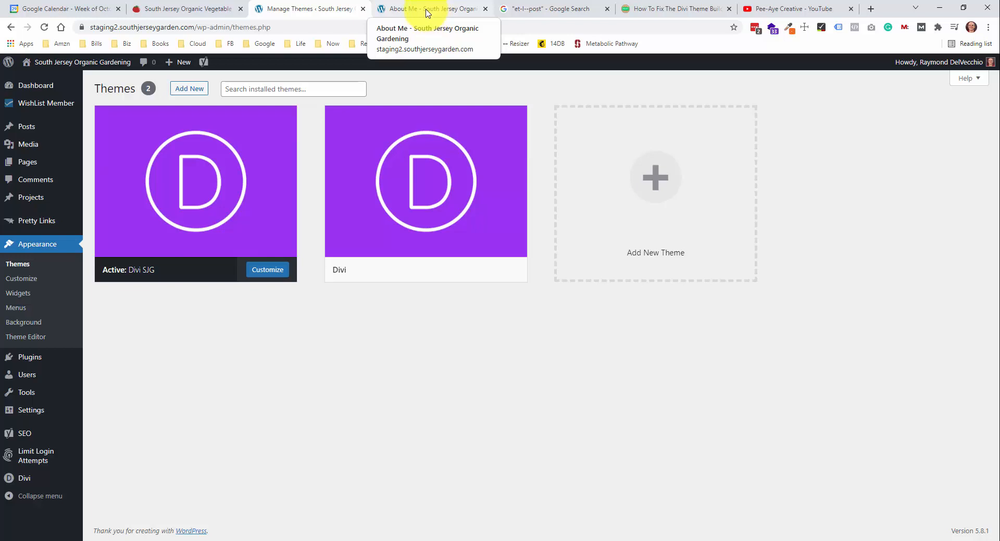
Reopen the theme customizer, and copy the body rule with the filson-soft font family from style.css in Notepad++
click(32, 281)
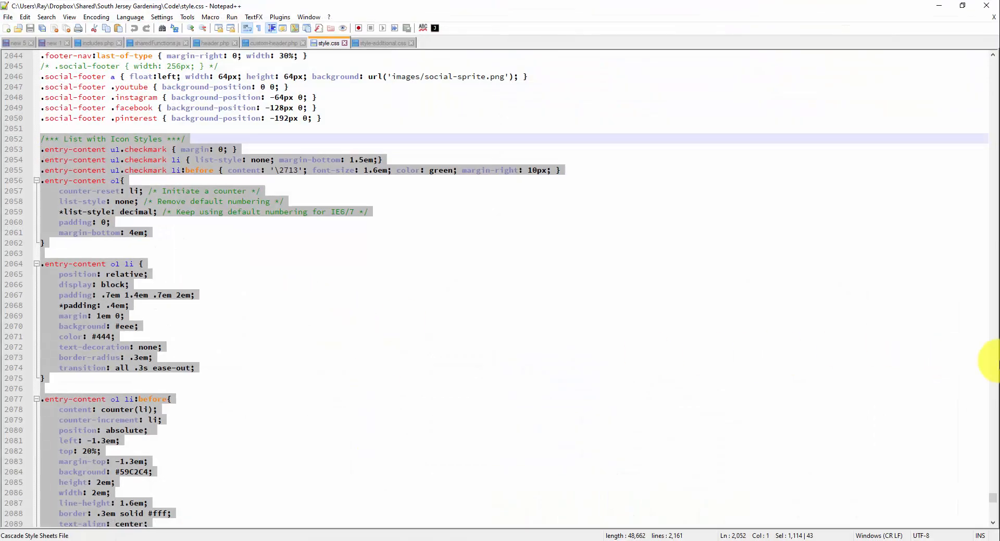
drag(991, 498, 991, 59)
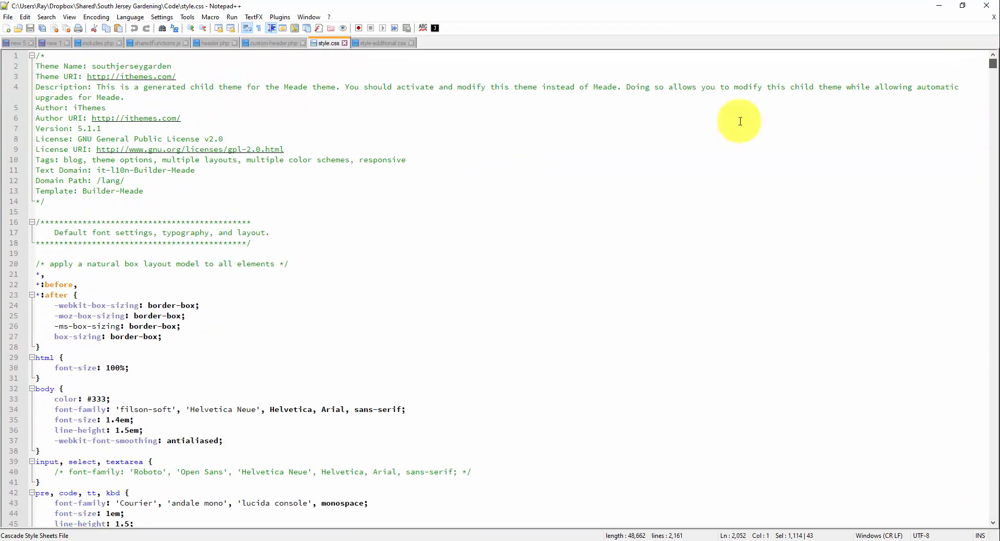
scroll(165, 228, down, 5)
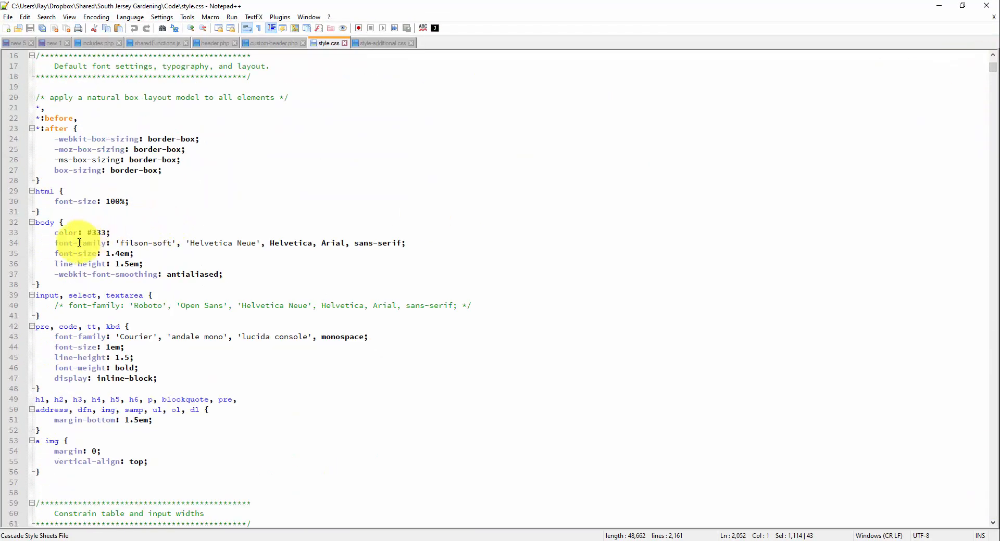
double_click(131, 243)
click(171, 244)
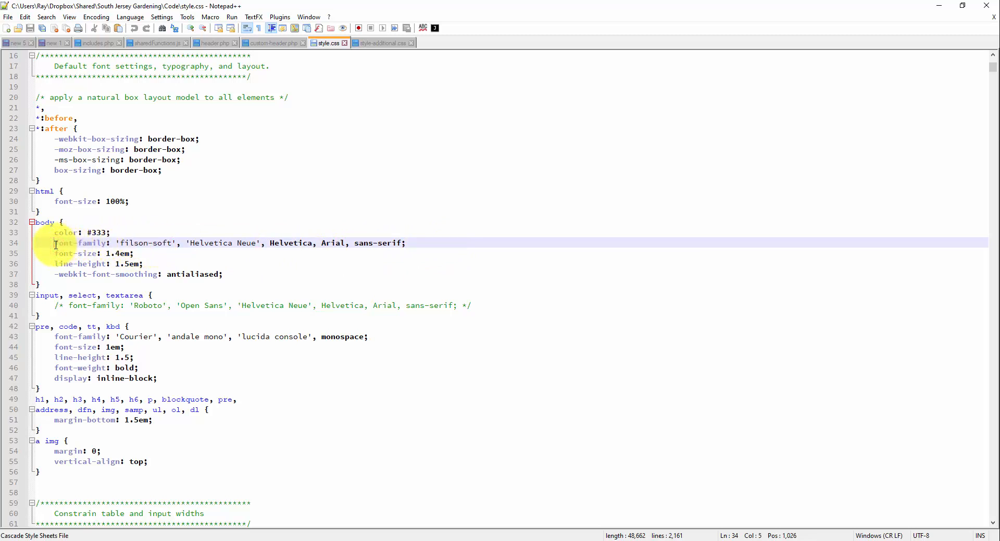
drag(56, 245, 417, 238)
drag(62, 284, 34, 224)
key(ctrl+c)
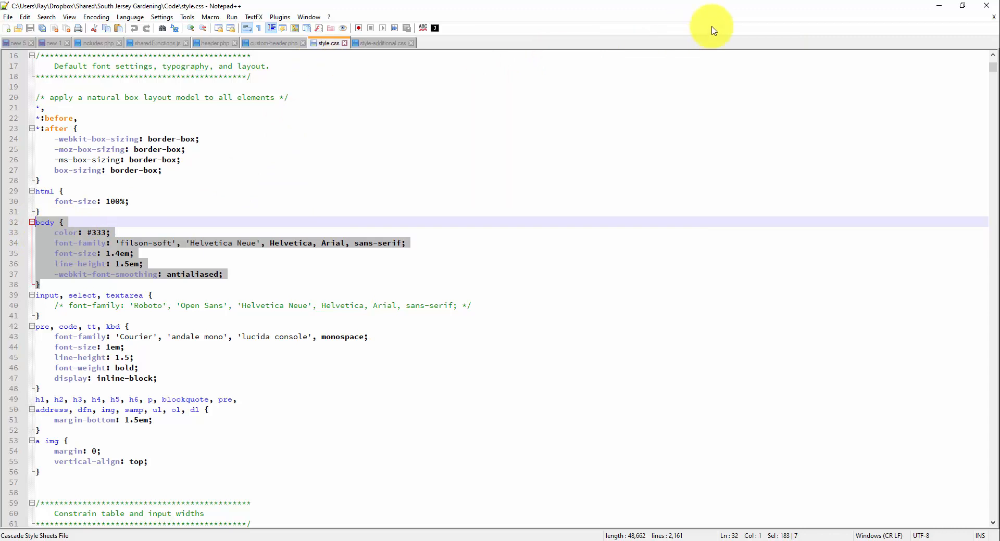
Add a "/* Typography */" comment at the very start of the customizer's additional CSS and paste the copied body rule beneath it
click(937, 7)
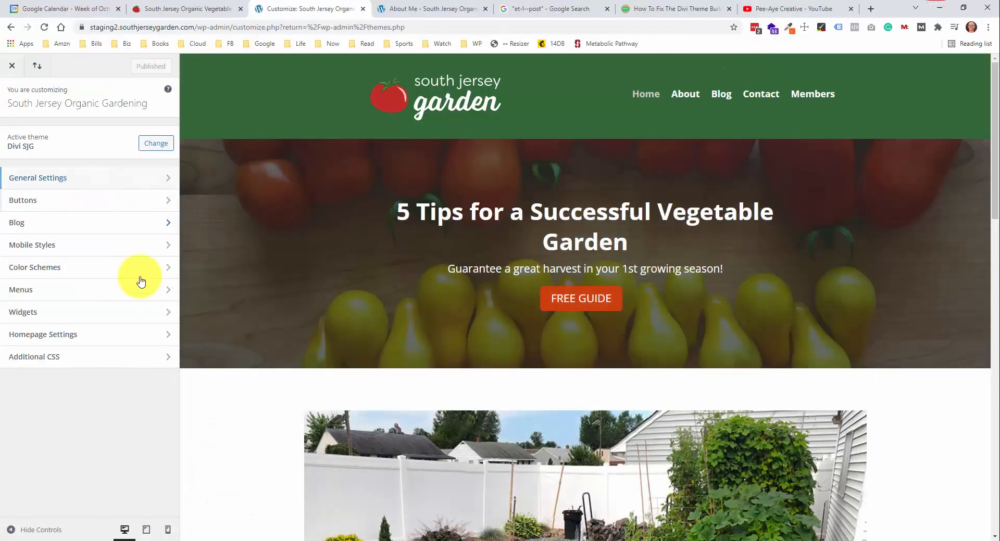
click(83, 357)
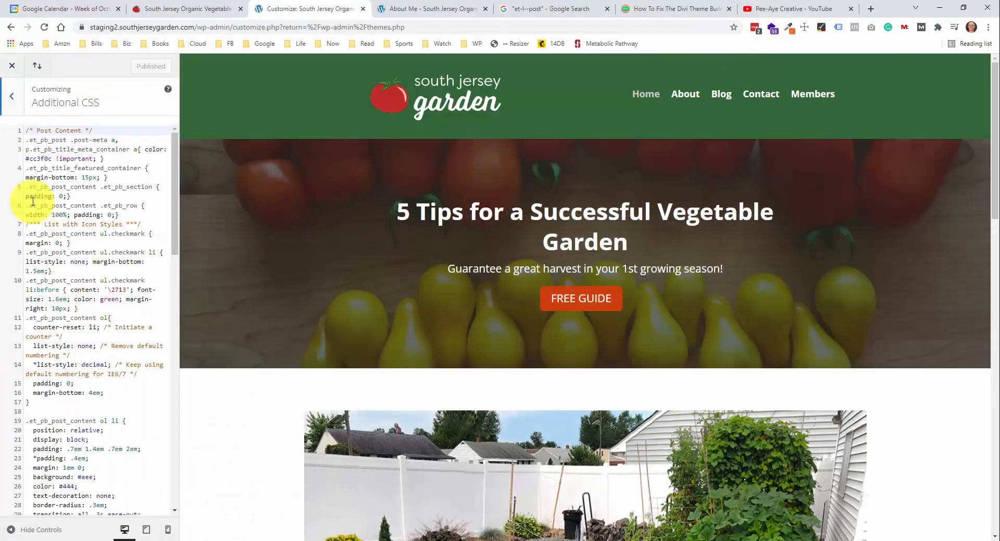
click(24, 131)
key(Return)
key(Return)
key(Up)
key(Up)
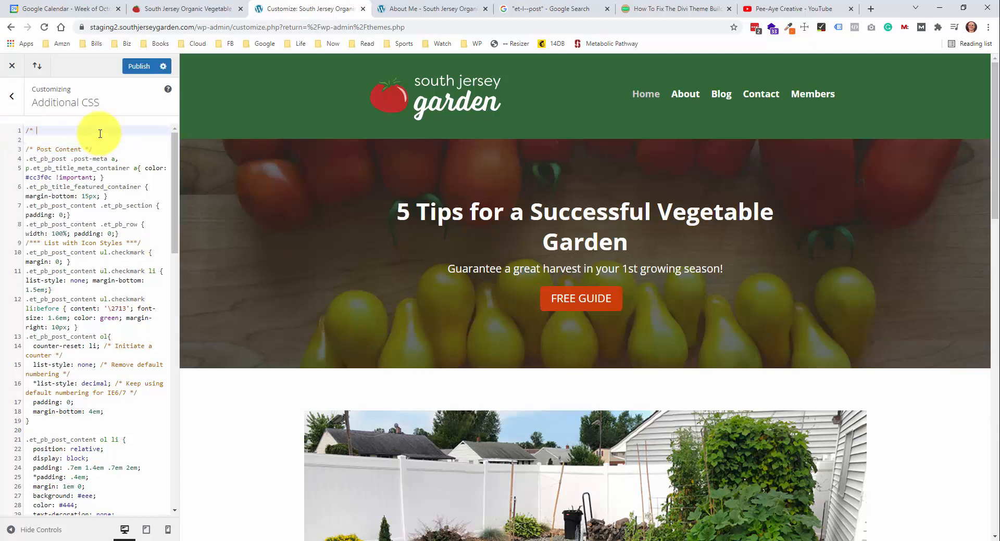
text(/* Typography */)
key(Return)
key(ctrl+v)
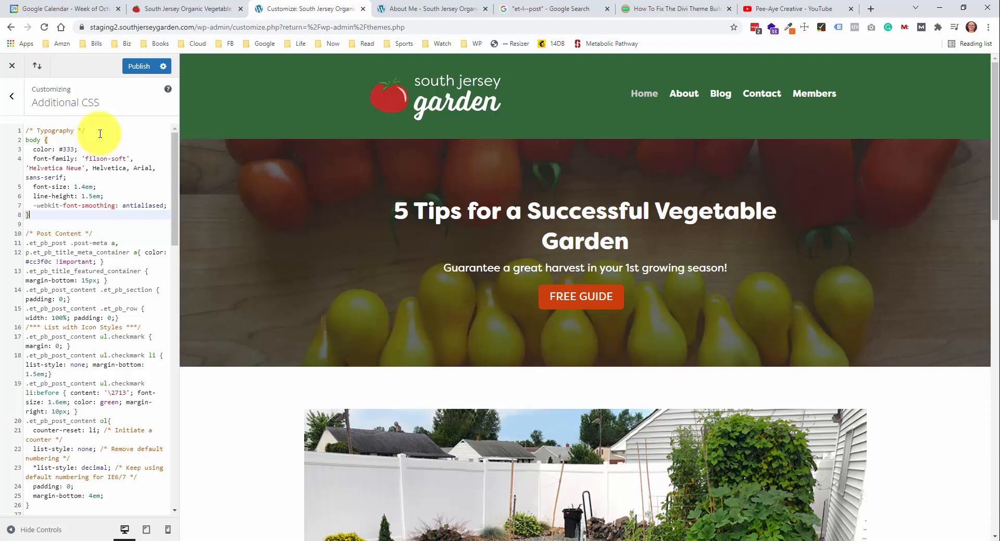
Remove the color, font-size, line-height and font-smoothing declarations from the body rule, keeping only font-family on a single line
drag(85, 150, 0, 154)
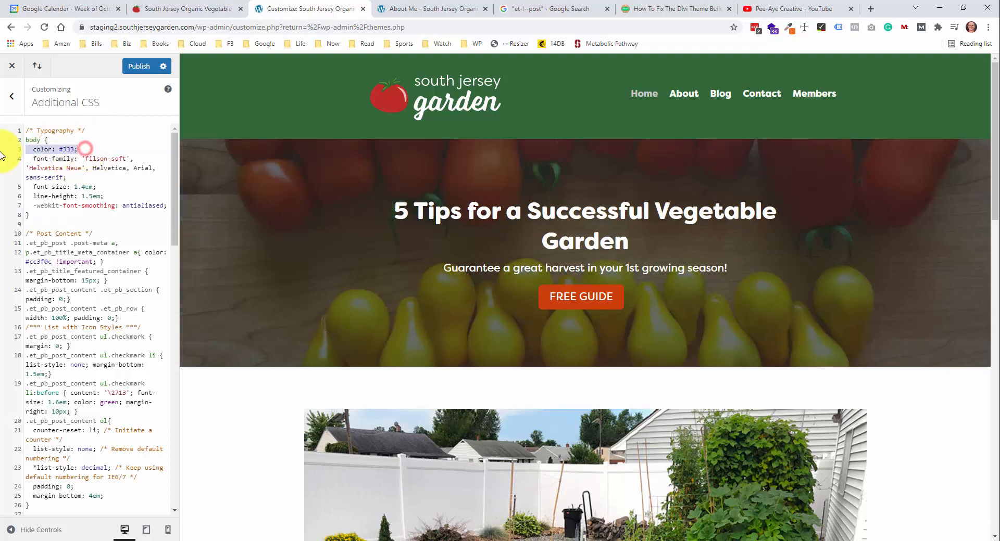
key(BackSpace)
key(Delete)
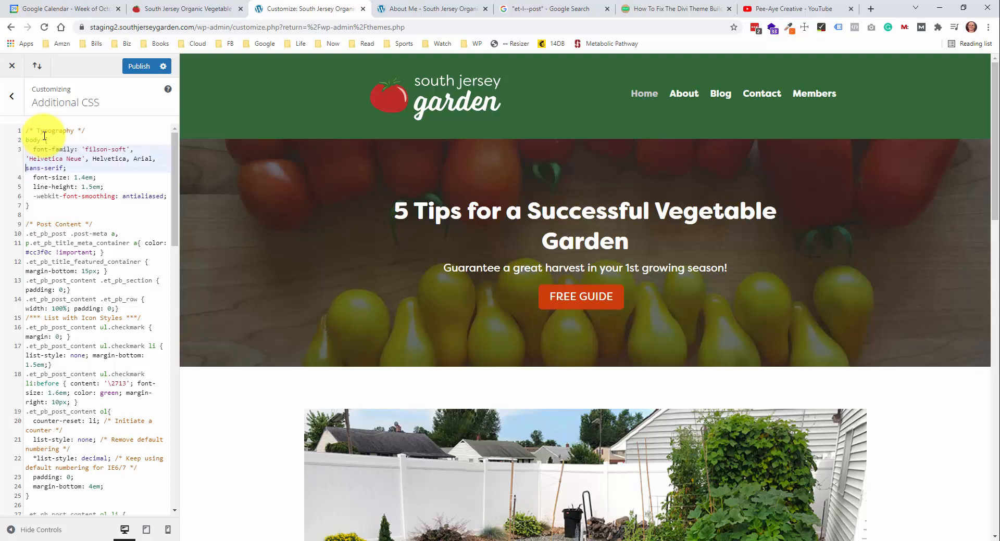
key(Down)
key(shift+Down)
key(shift+Down)
key(shift+Down)
Publish the typography CSS, close the customizer and bring up the live southjerseygarden.com home page for comparison
click(139, 68)
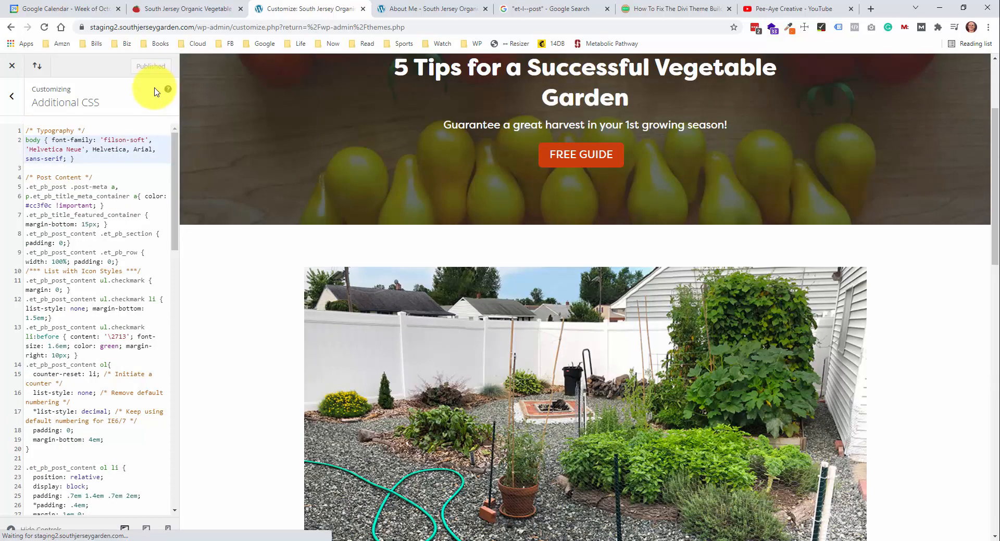
click(8, 68)
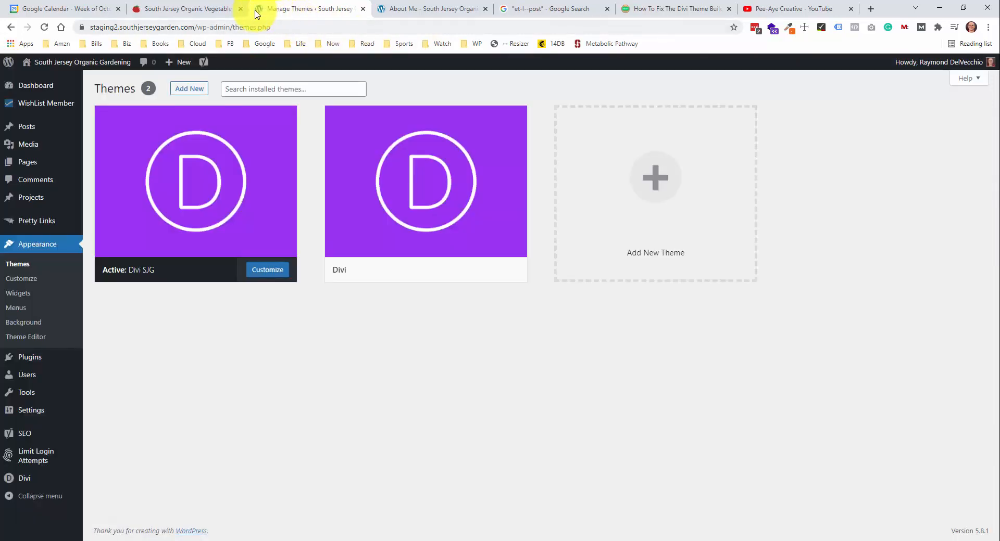
click(138, 12)
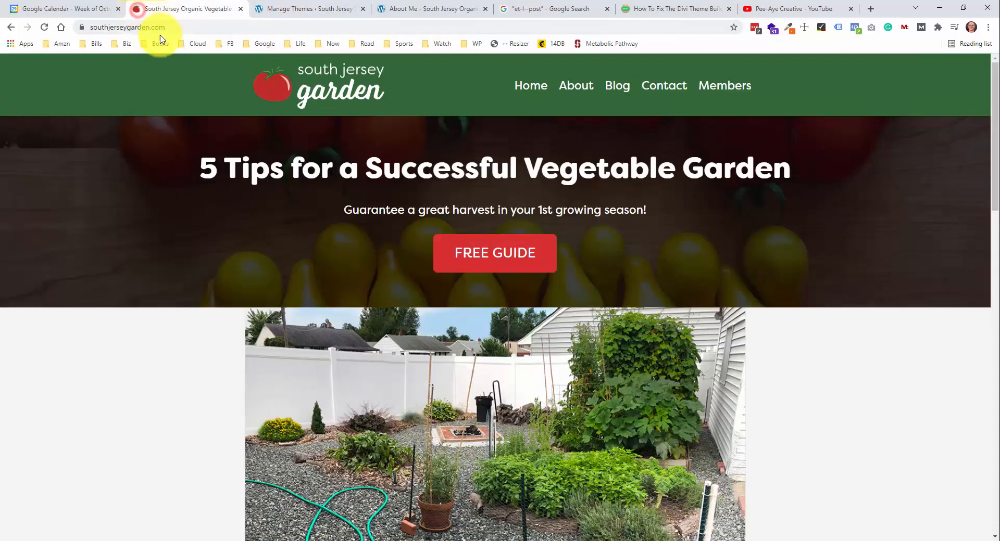
Set favicon.png as the site icon in the staging site's customizer Site Identity settings, and publish it
click(291, 9)
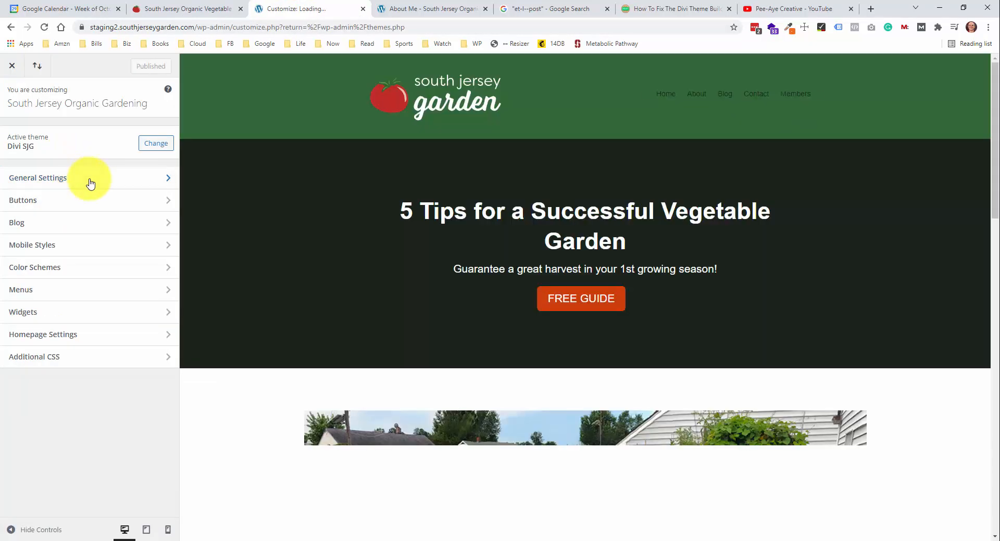
click(75, 178)
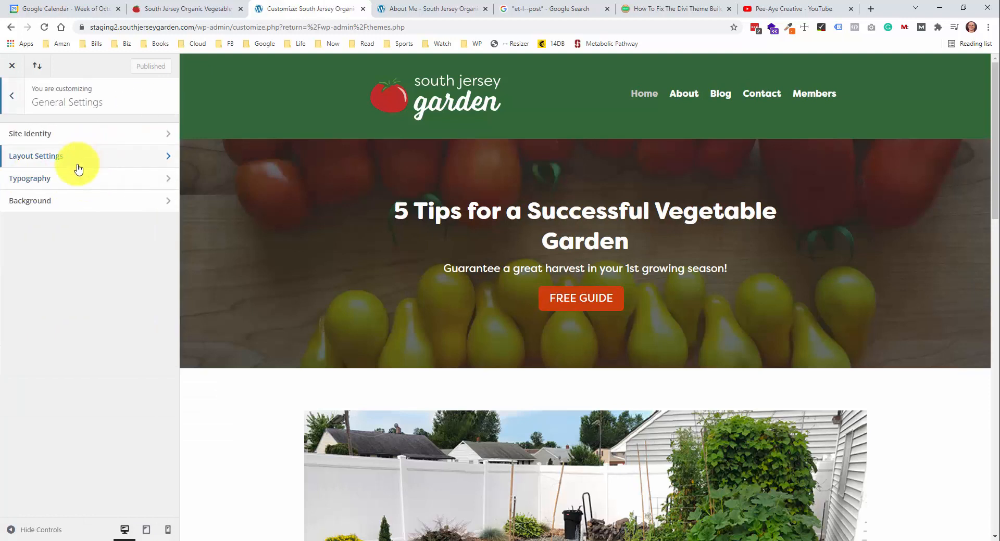
click(137, 133)
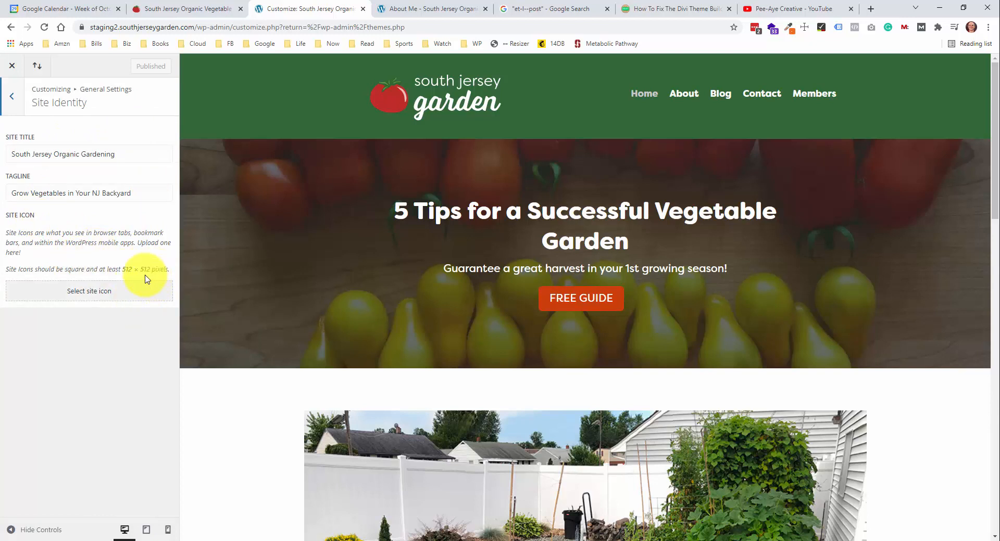
click(92, 295)
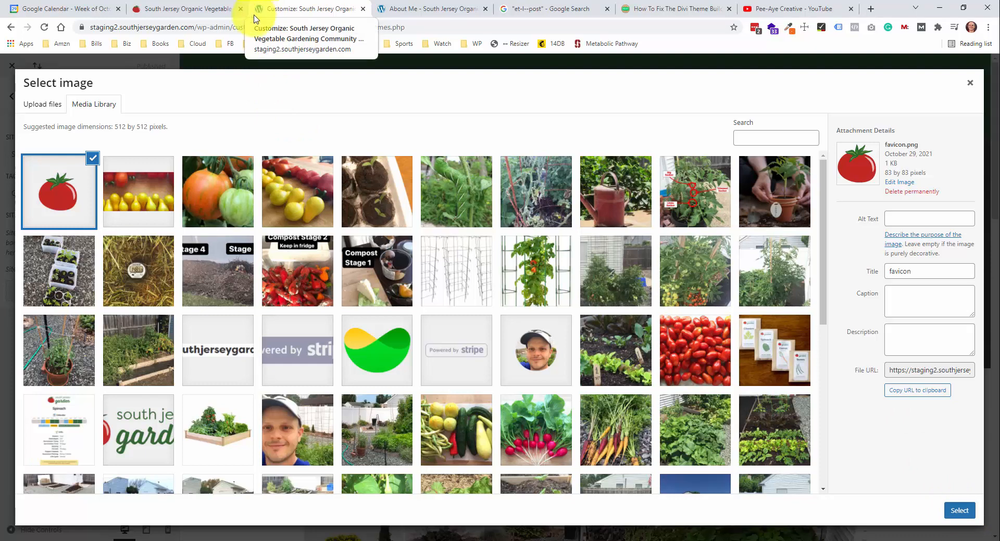
click(958, 510)
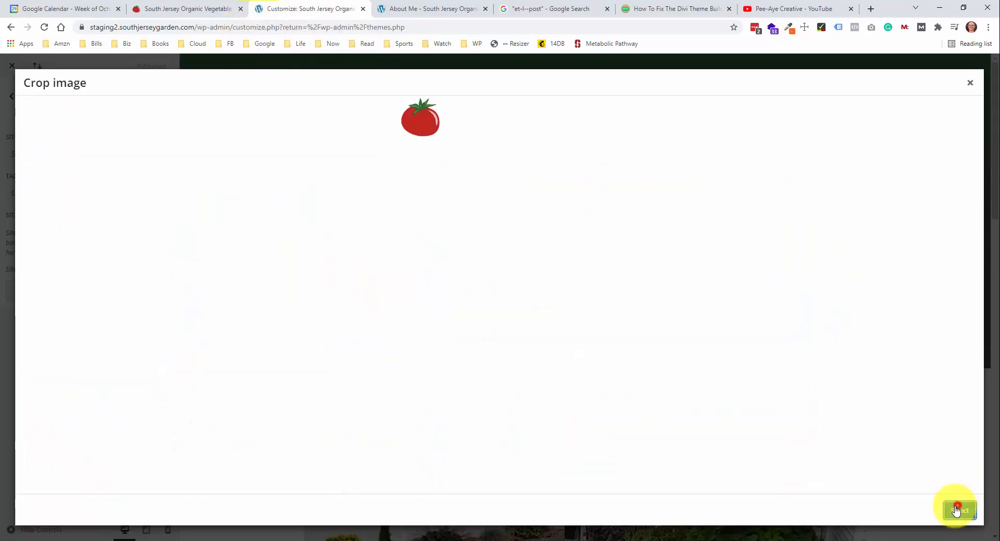
click(950, 511)
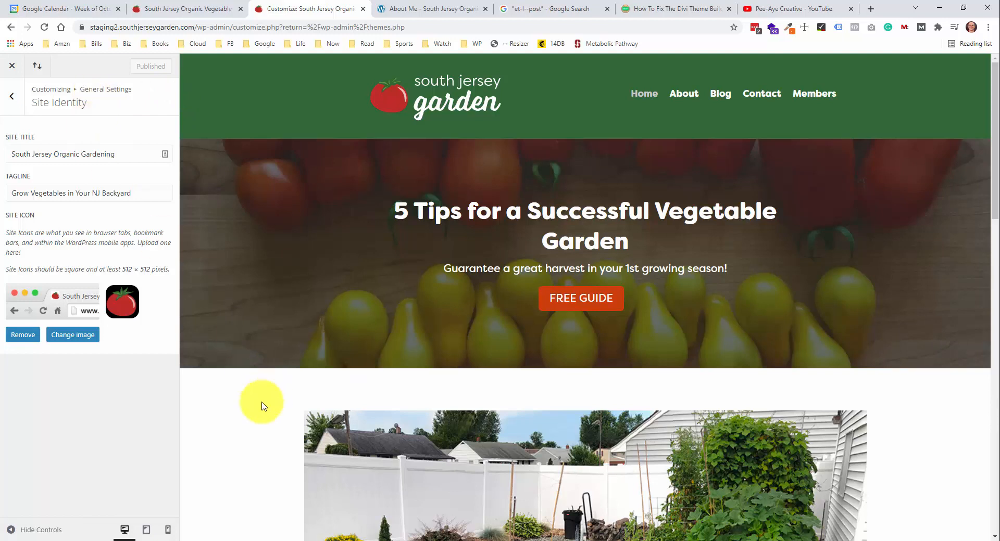
Open header.php from the Code folder in Notepad++ and copy the Google Tag Manager script block with its opening and closing comments
click(273, 536)
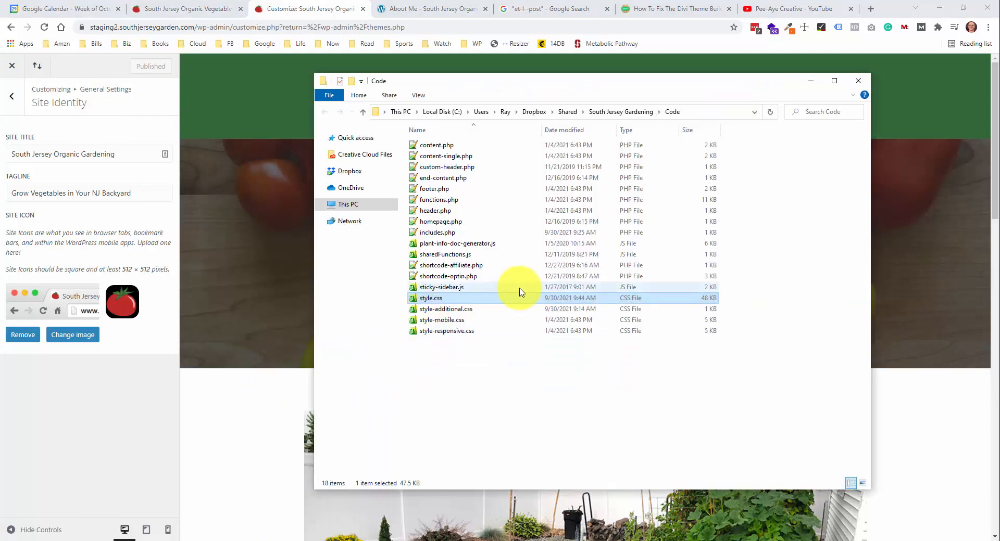
click(480, 211)
double_click(480, 211)
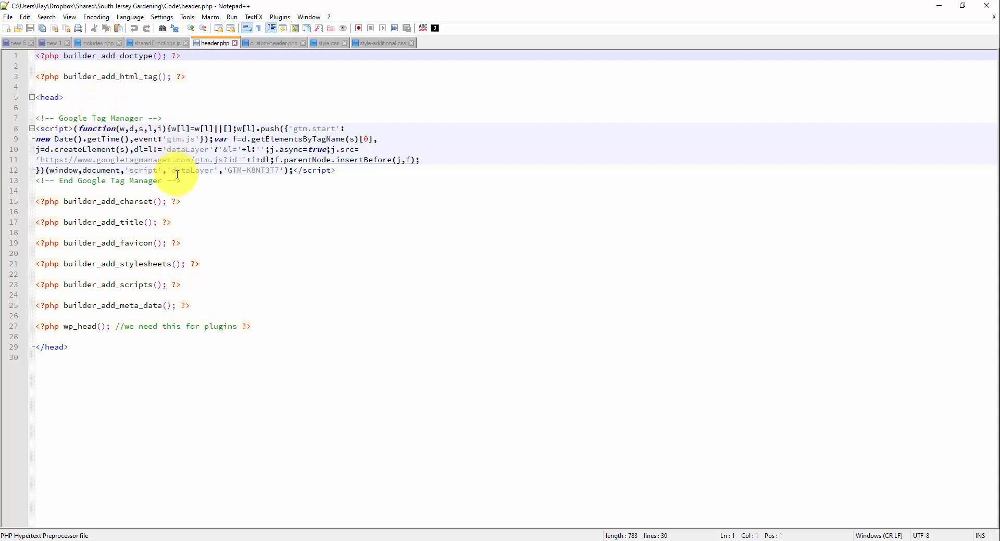
drag(194, 181, 33, 107)
click(49, 109)
double_click(48, 98)
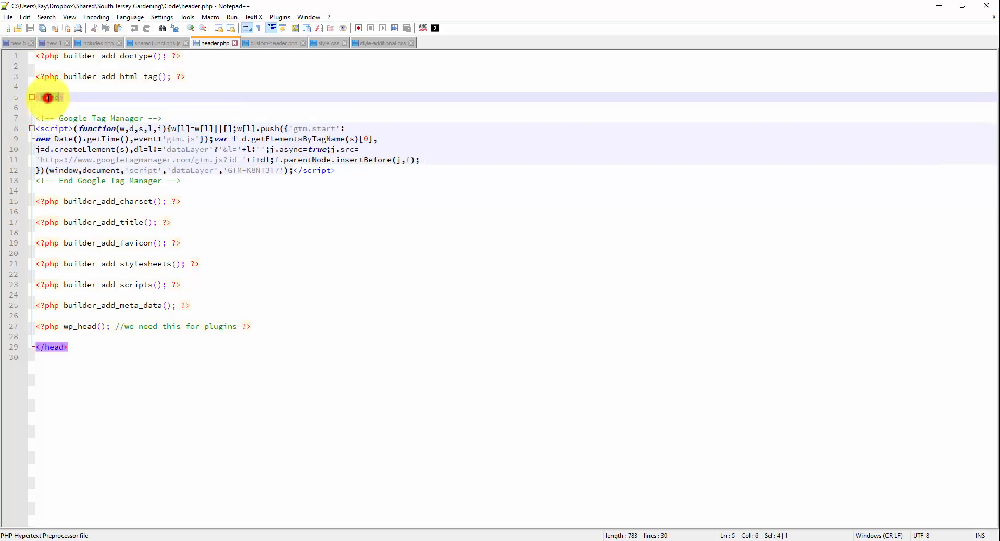
drag(207, 180, 39, 118)
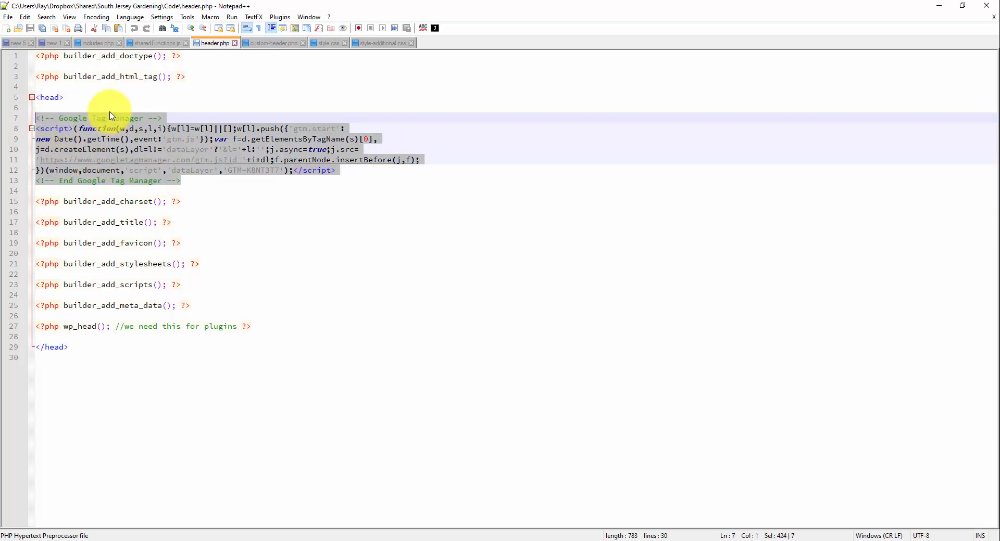
click(55, 98)
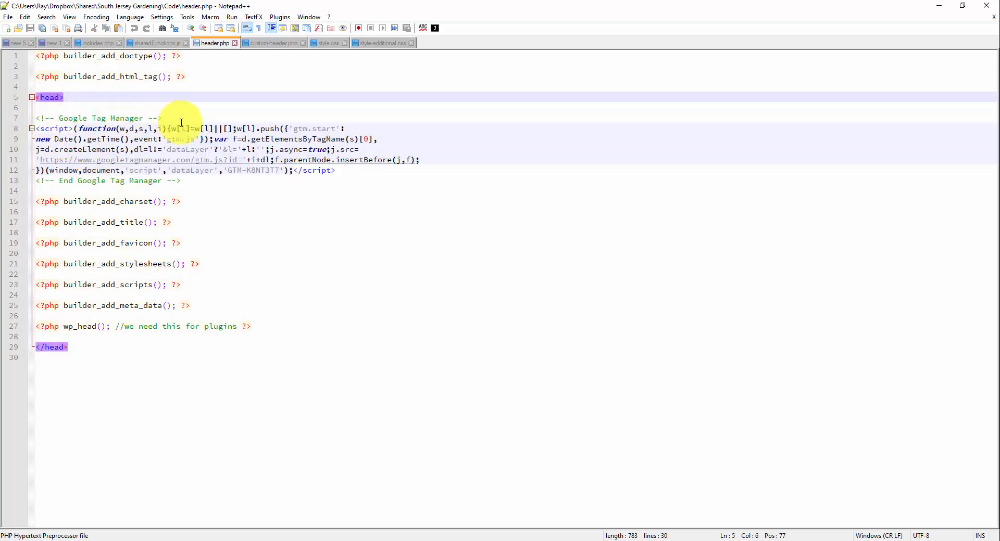
drag(181, 181, 15, 118)
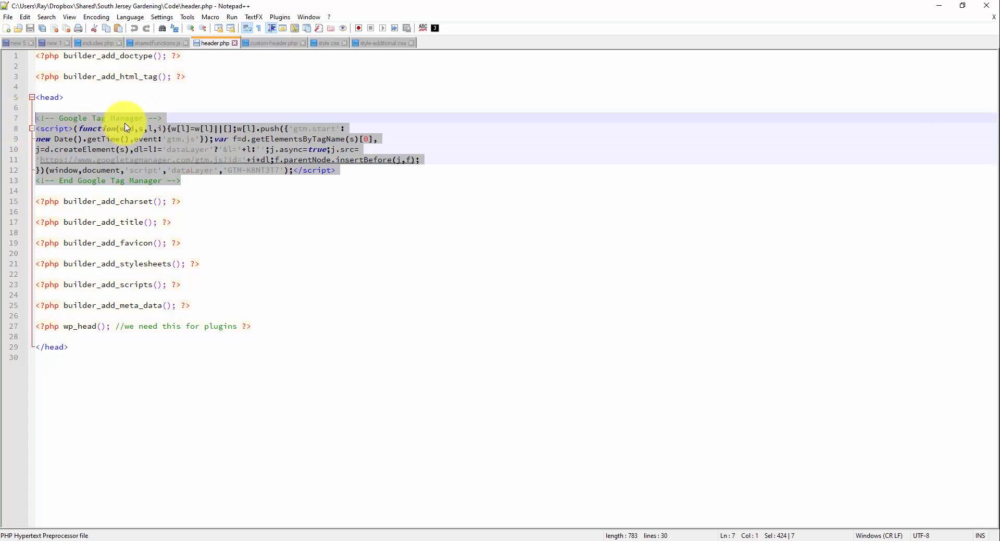
right_click(124, 122)
click(189, 138)
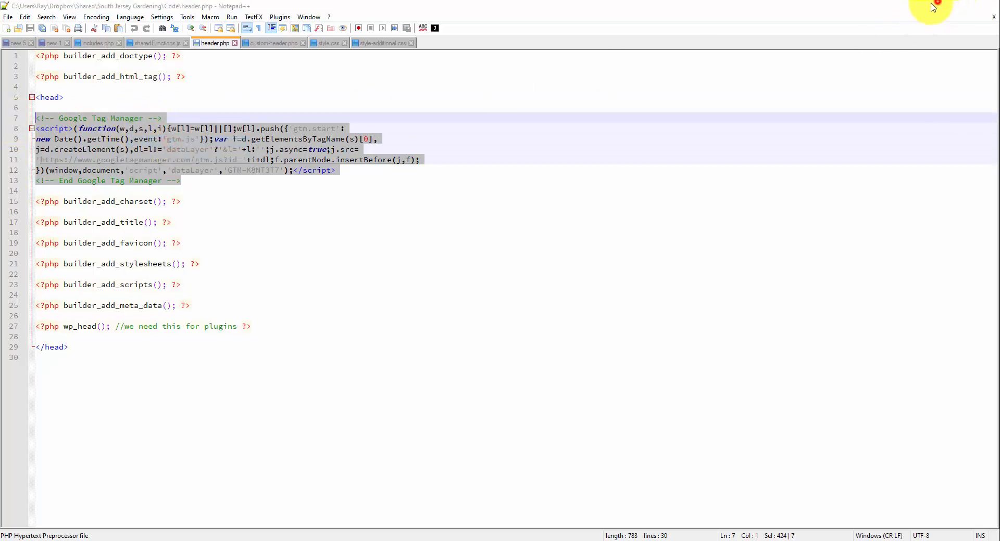
click(938, 6)
Close the customizer and open the Integration settings of the Divi Theme Options
click(11, 69)
click(11, 68)
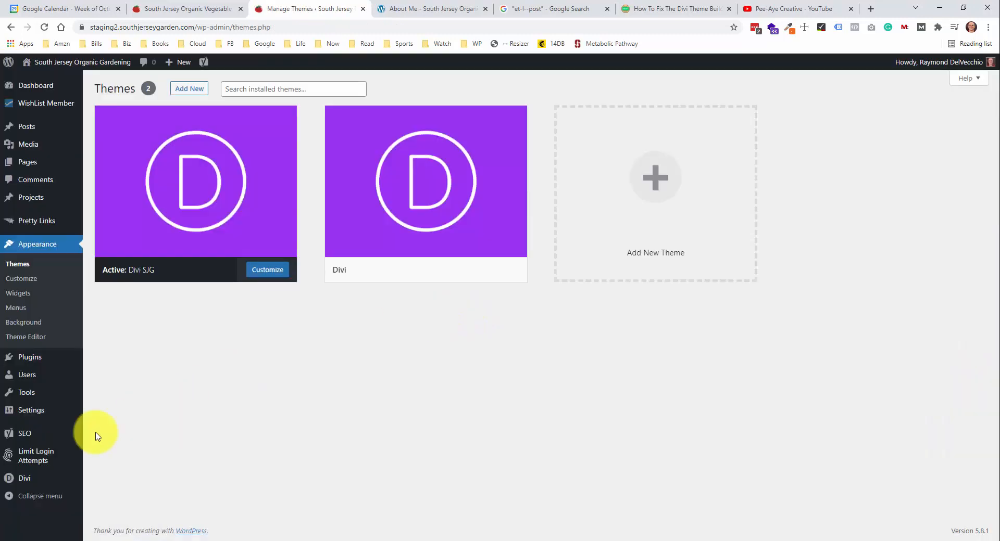
mouse_move(47, 480)
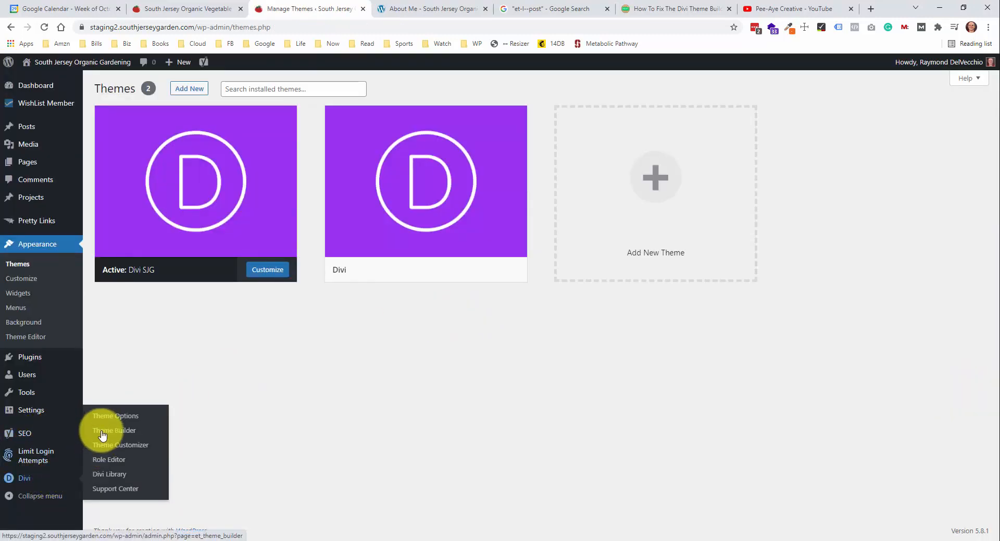
click(115, 416)
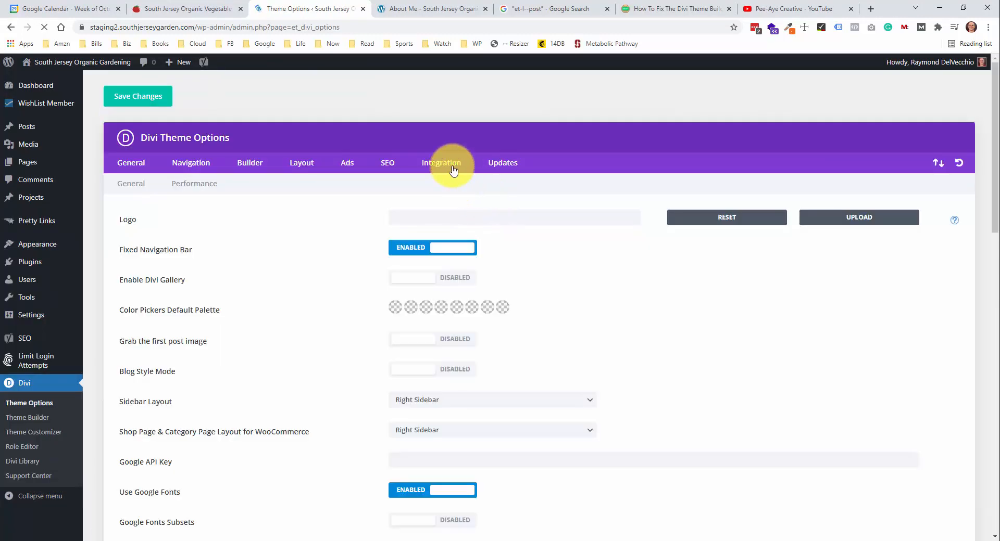
click(445, 164)
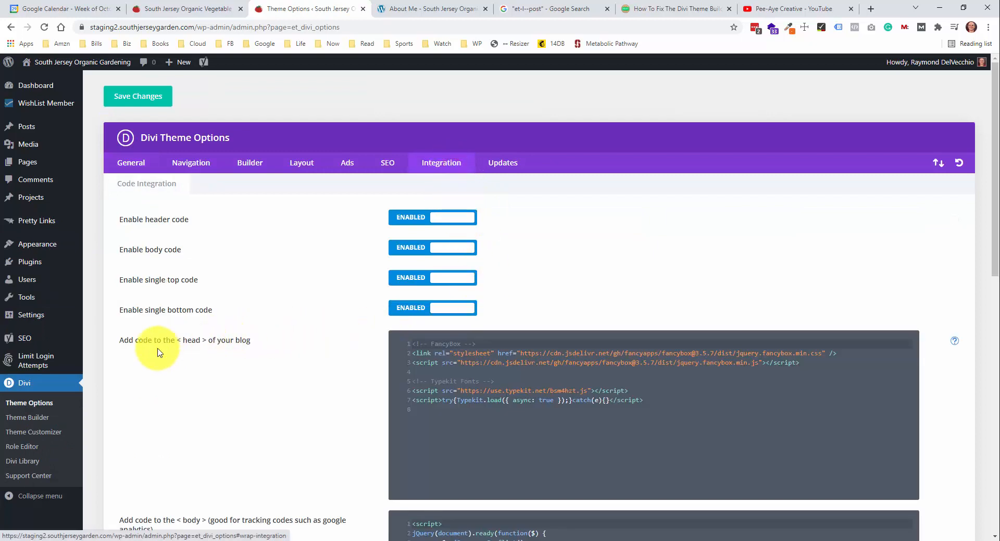
scroll(439, 339, down, 1)
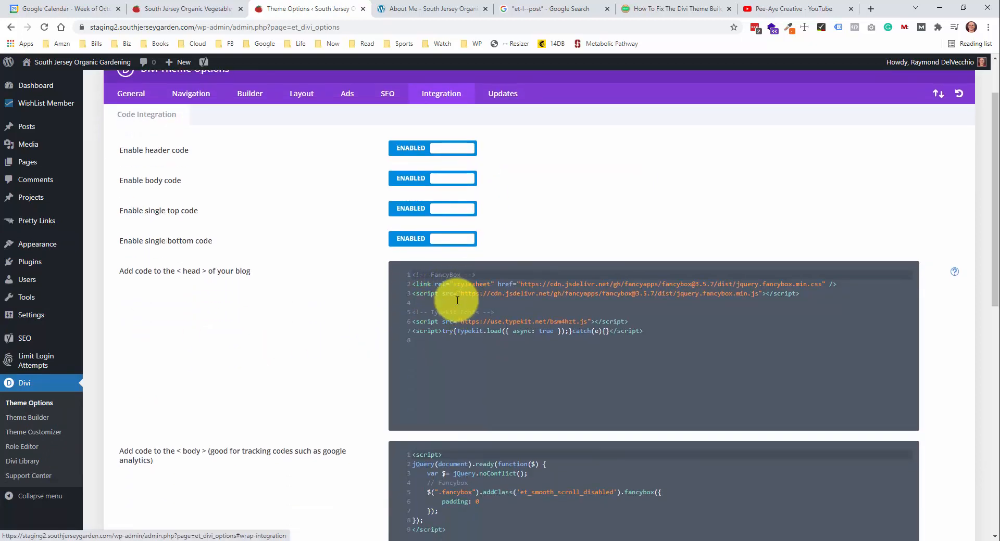
Paste the Google Tag Manager script above the FancyBox code in the blog's head code, leaving a blank line between them
click(415, 275)
key(Return)
key(Return)
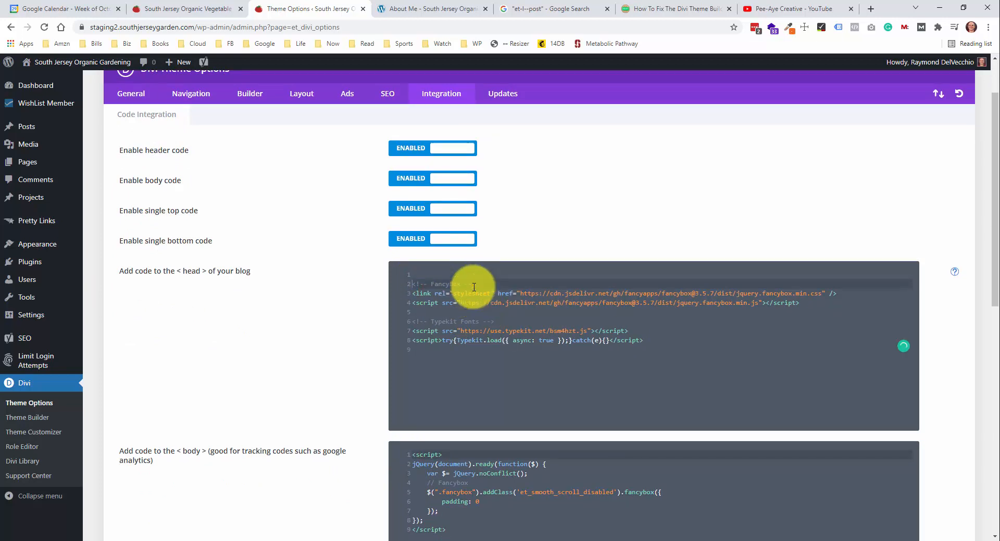
key(Up)
key(Up)
text(<!-- Google Tag Manager --> <script>(function(w,d,s,l,i){w[l]=w[l]||[];w[l].push({'gtm.start': new Date().getTime(),event:'gtm.js'});var f=d.getElementsByTagName(s)[0], j=d.createElement(s),dl=l!='dataLayer'?'&l='+l:'';j.async=true;j.src= 'https://www.googletagmanager.com/gtm.js?id='+i+dl;f.parentNode.insertBefore(j,f); })(window,document,'script','dataLayer','GTM-K8NT3T7');</script> <!-- End Google Tag Manager -->)
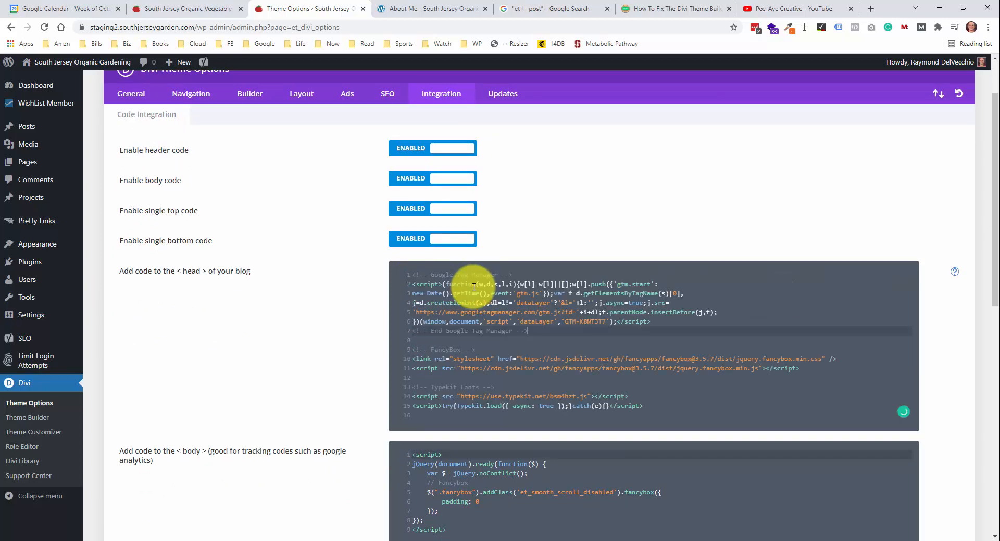
Open functions.php from the Code folder in Notepad++
click(264, 533)
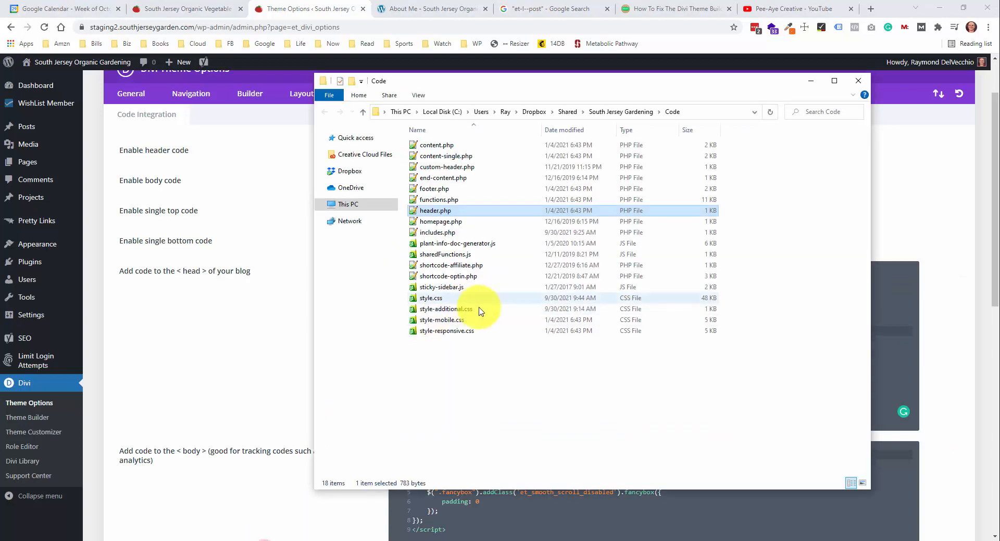
click(525, 405)
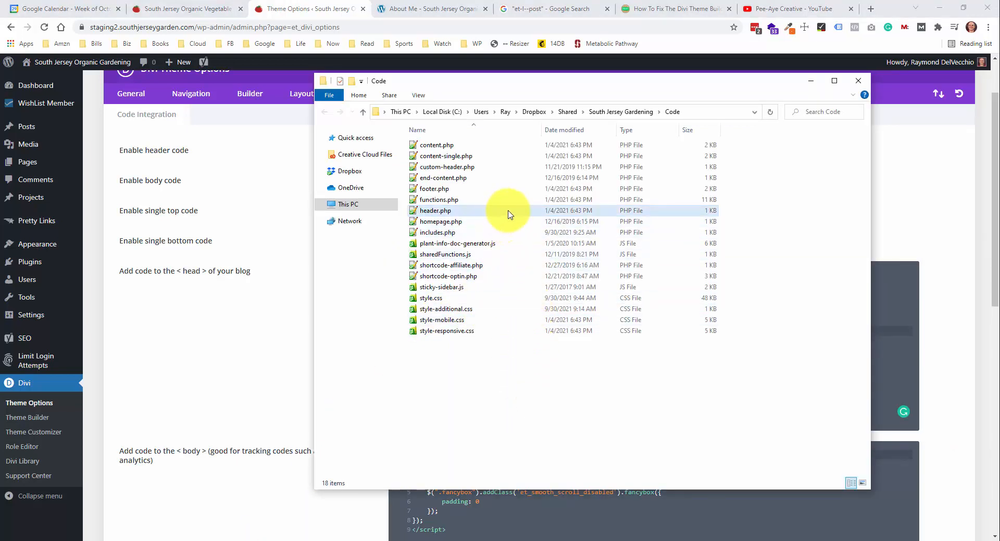
click(479, 201)
double_click(480, 201)
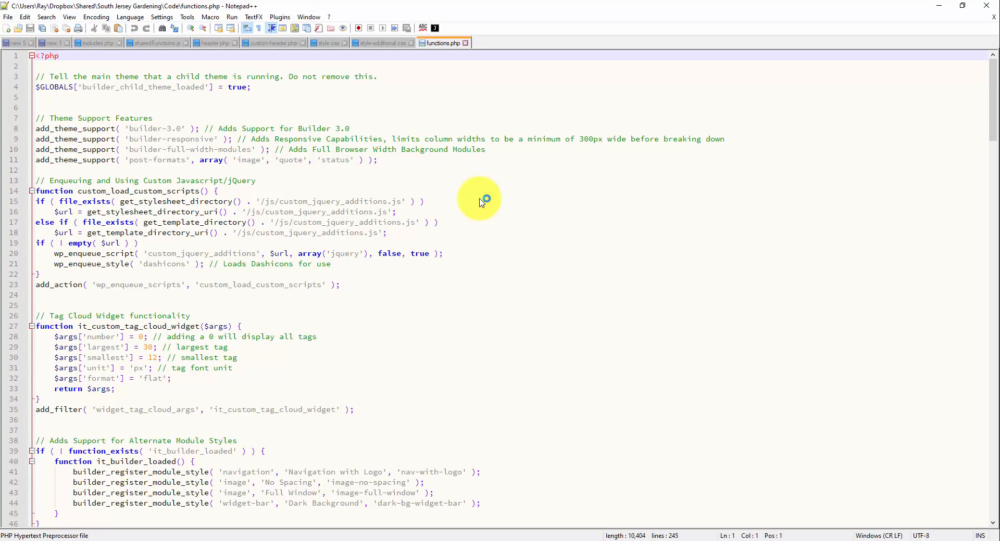
Review the Google Tag Manager add_action hook in functions.php, and copy the noscript block with its opening and closing comments
double_click(156, 222)
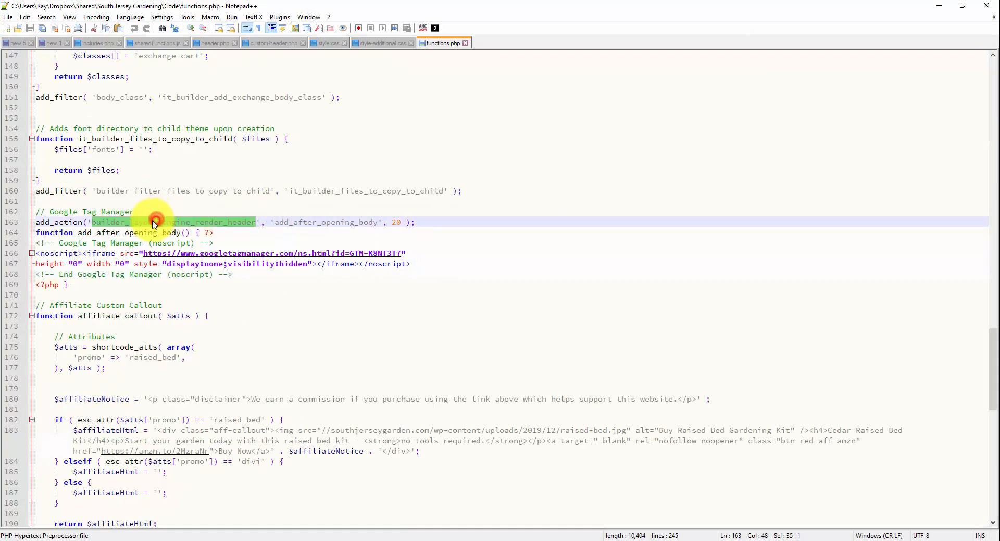
click(112, 224)
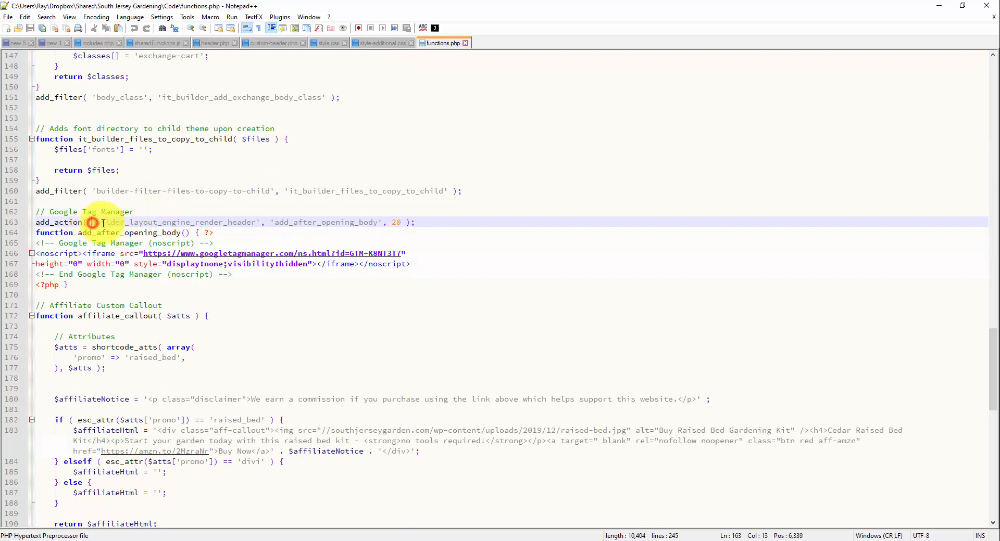
drag(103, 223, 254, 221)
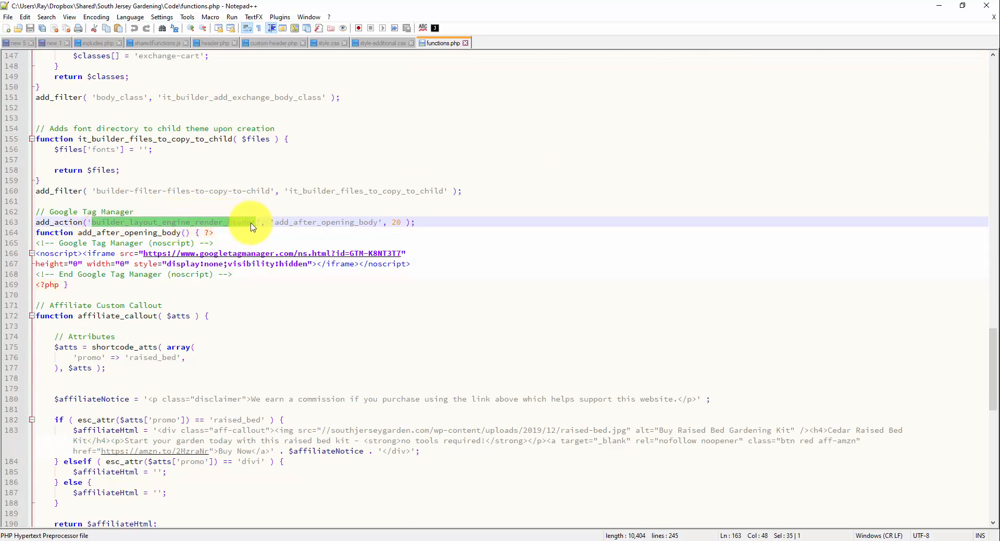
triple_click(325, 222)
click(337, 223)
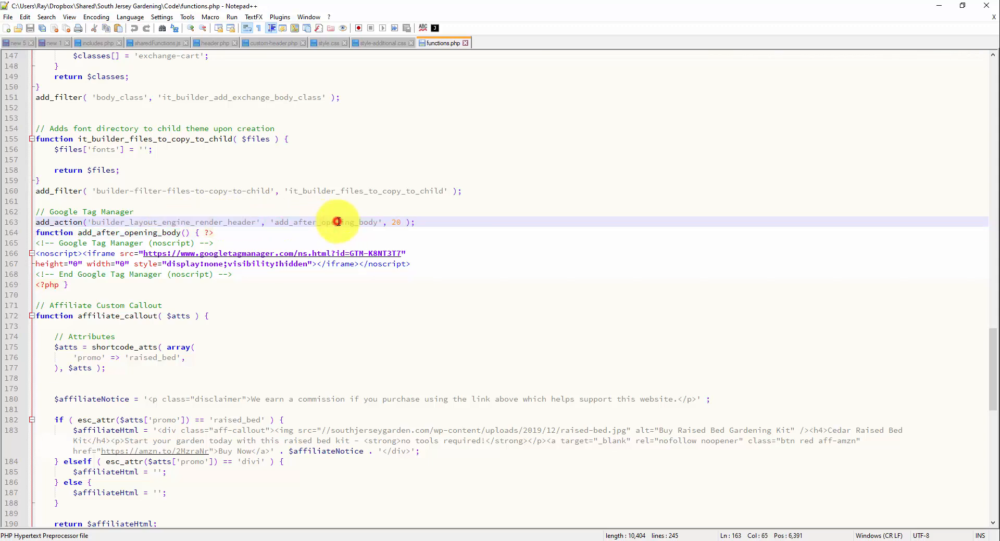
double_click(337, 223)
click(226, 233)
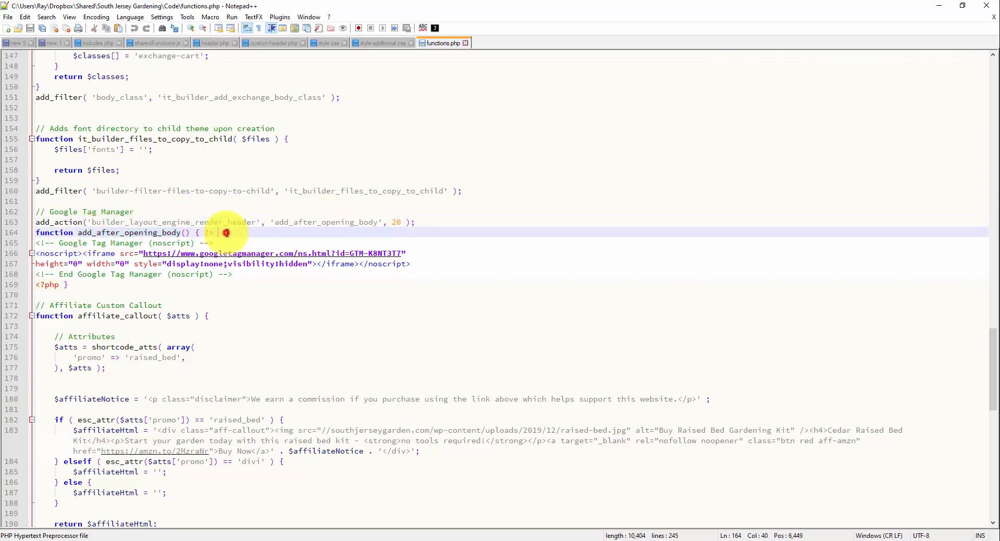
click(252, 273)
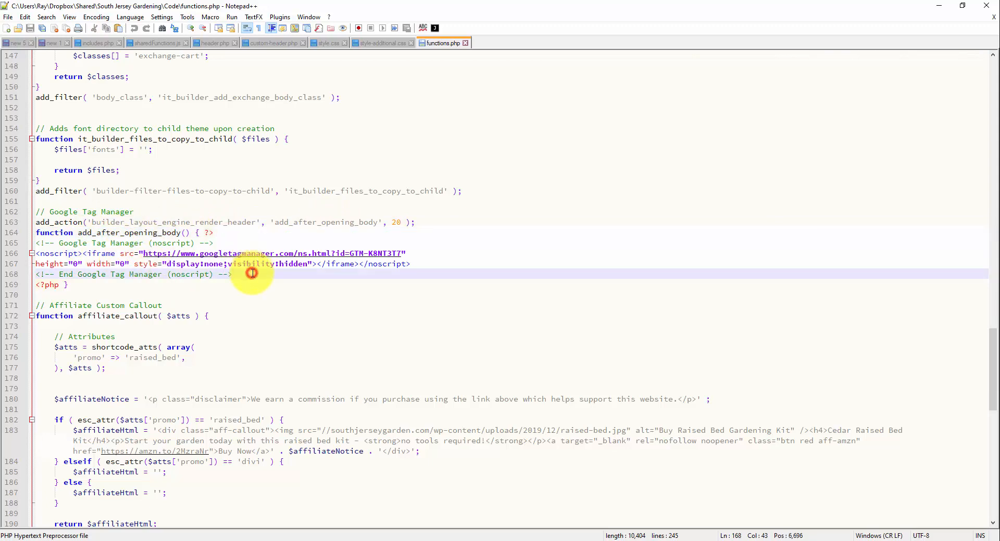
drag(252, 273, 31, 243)
key(ctrl+c)
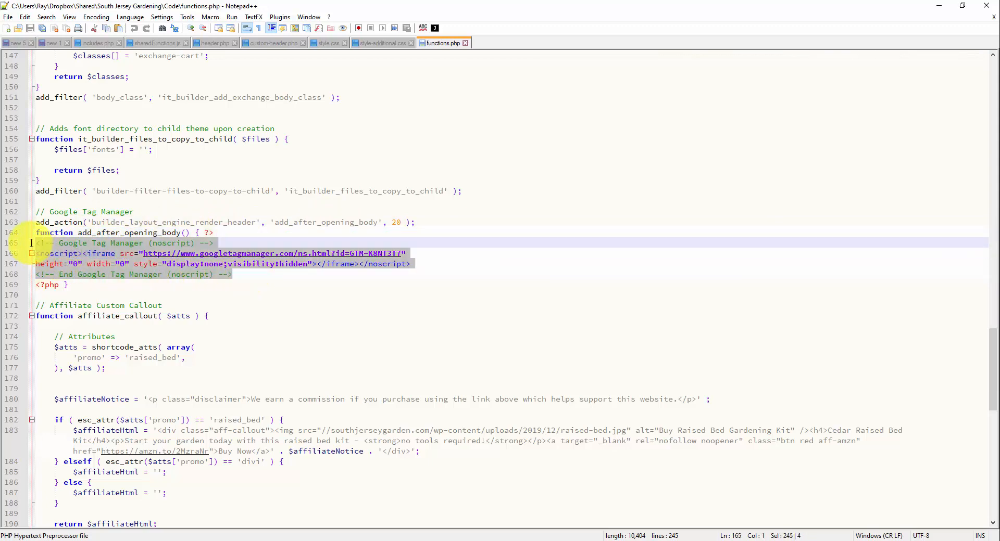
click(938, 6)
Paste the Google Tag Manager noscript block above the jQuery script in the Divi body code, and save the theme options
click(197, 307)
scroll(334, 306, down, 3)
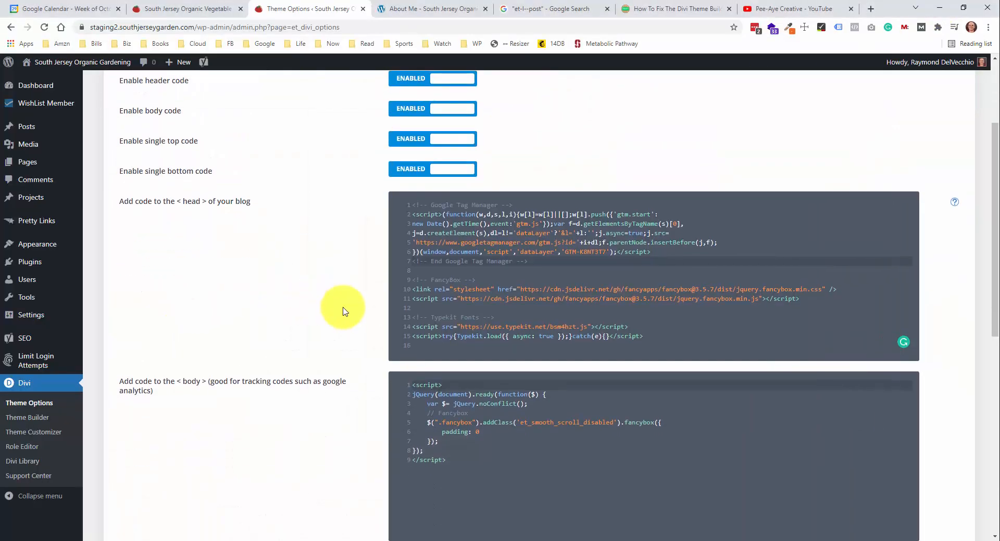
click(483, 394)
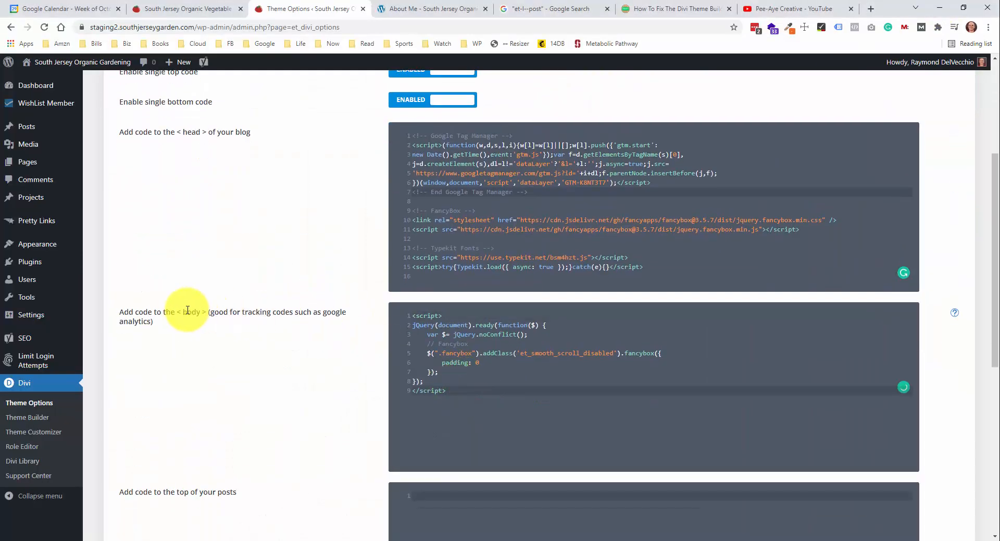
click(413, 315)
key(Return)
key(Return)
key(Up)
key(Up)
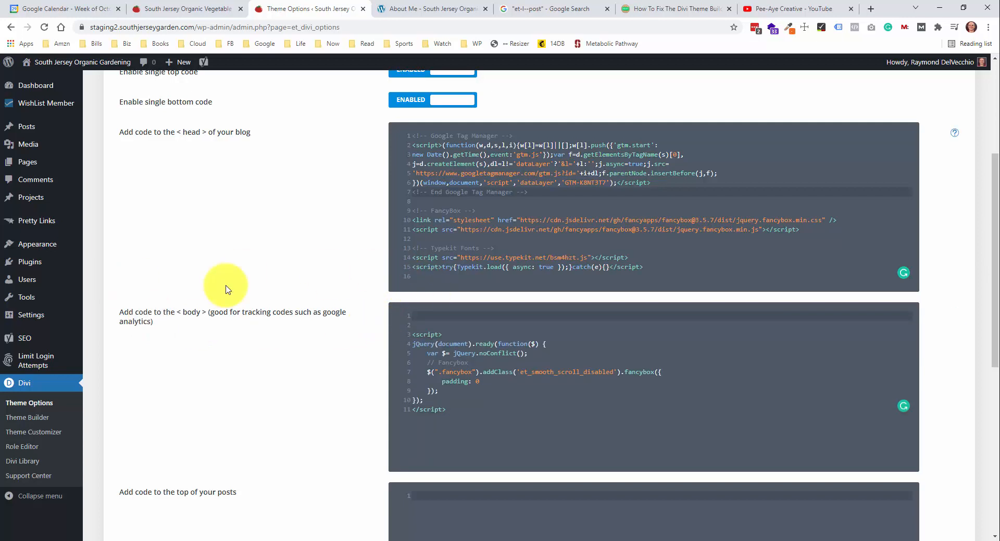
key(ctrl+v)
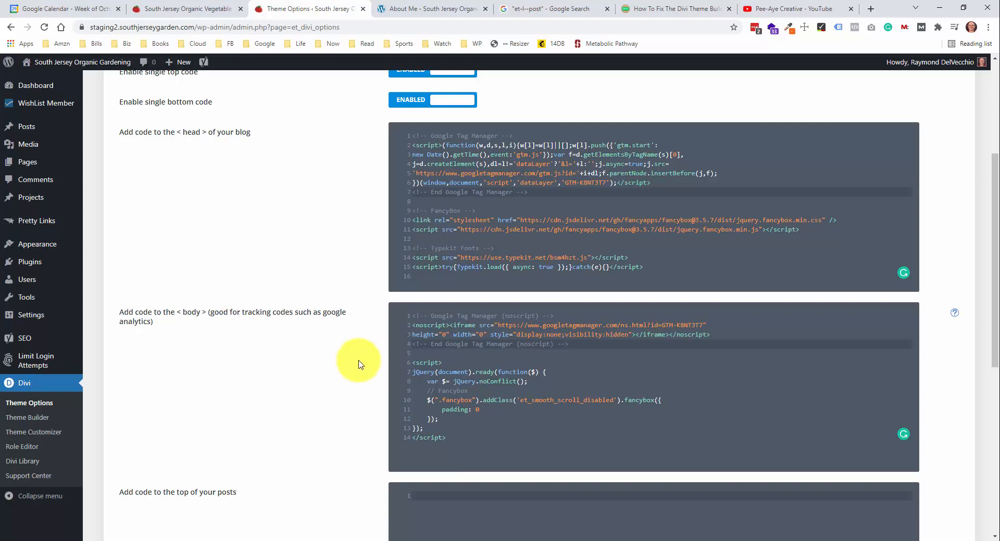
scroll(330, 368, down, 7)
click(150, 497)
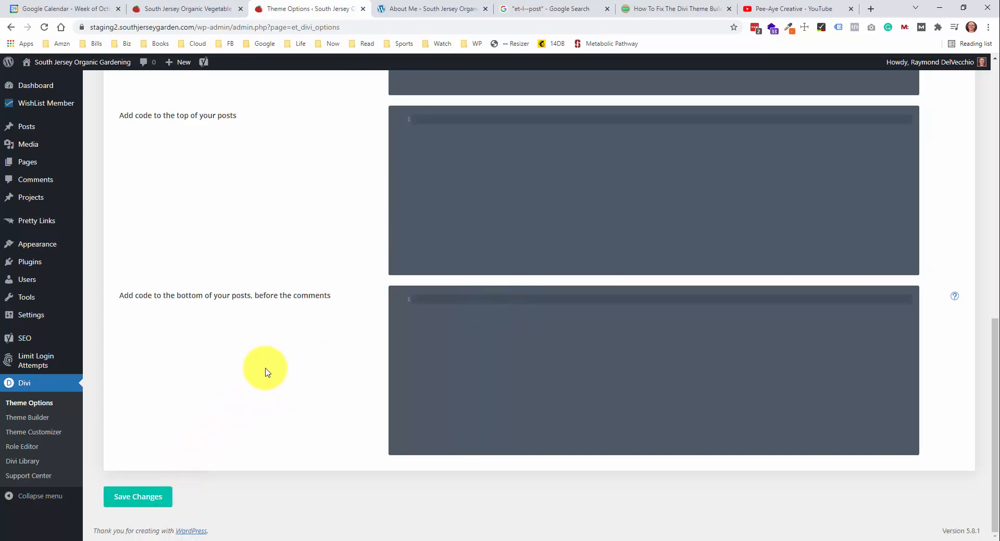
Return to the staging site's admin dashboard and reload the staging About page
scroll(266, 370, up, 8)
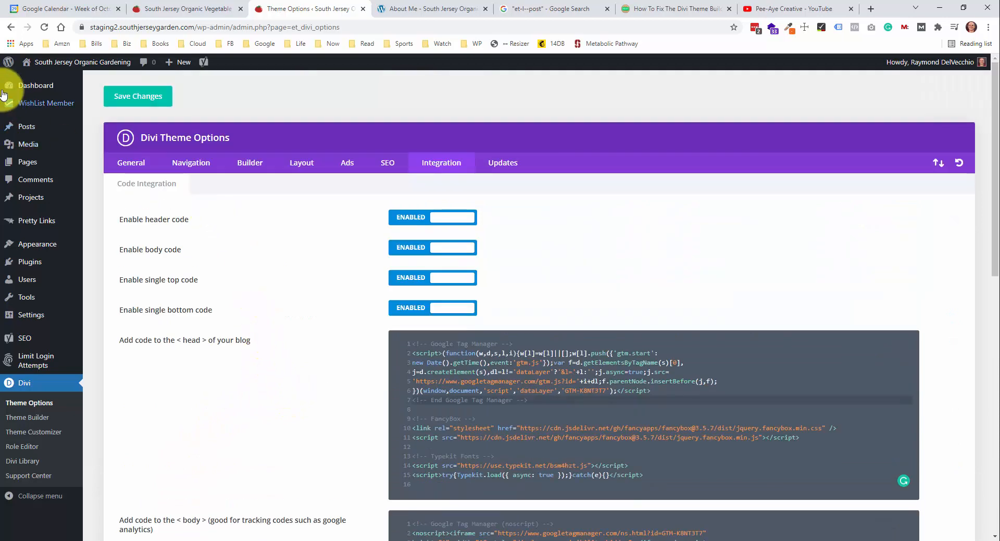
click(27, 79)
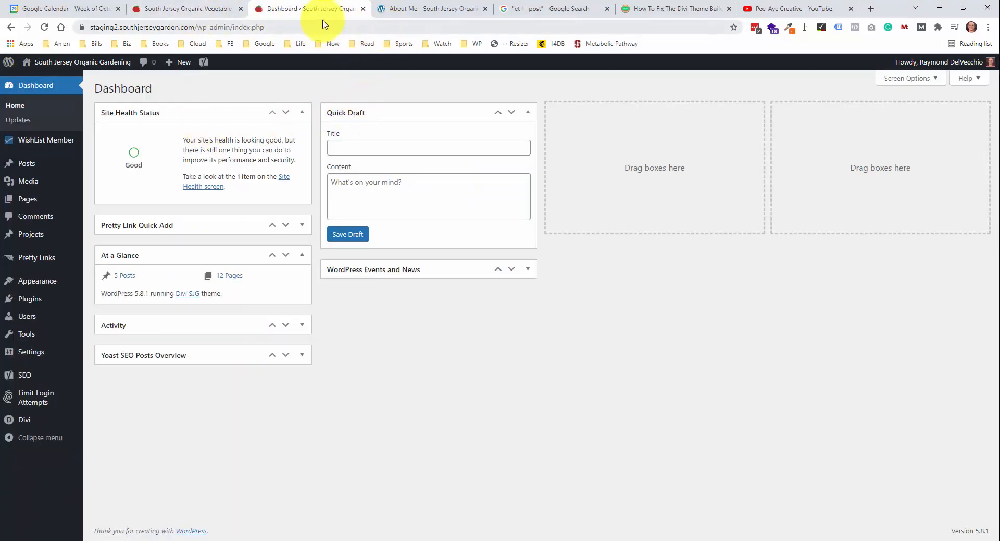
right_click(131, 184)
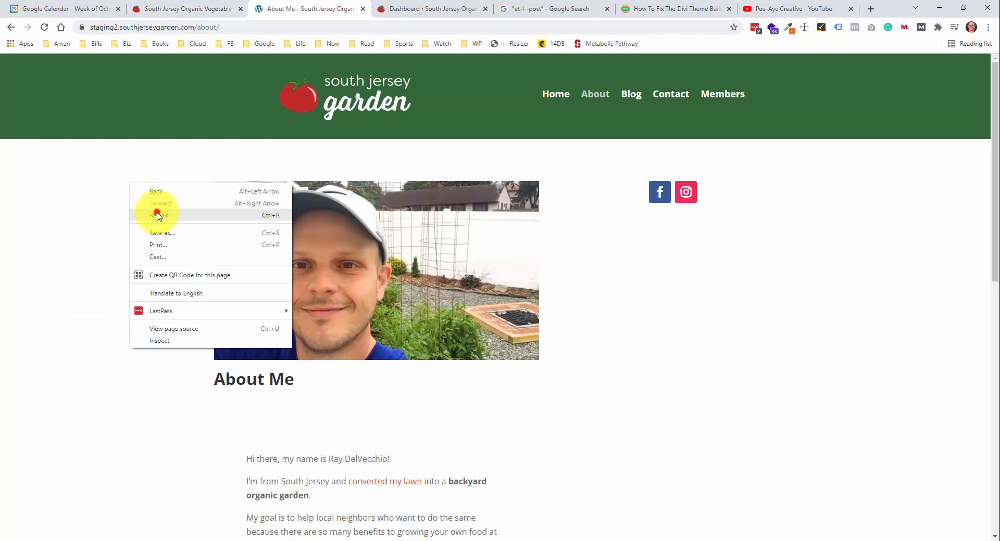
click(157, 212)
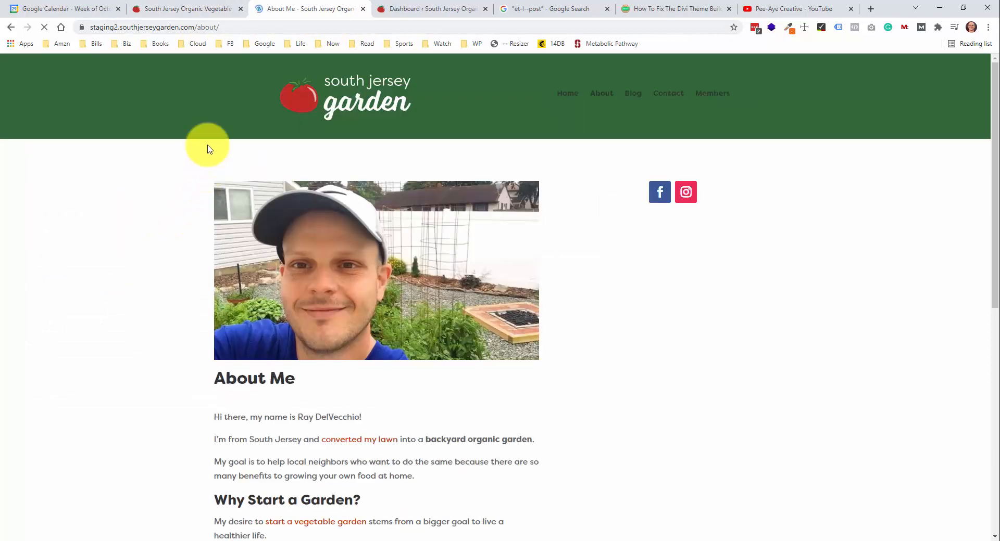
Compare the header, hero banner and garden image of the staging home page with those of the live home page
click(196, 13)
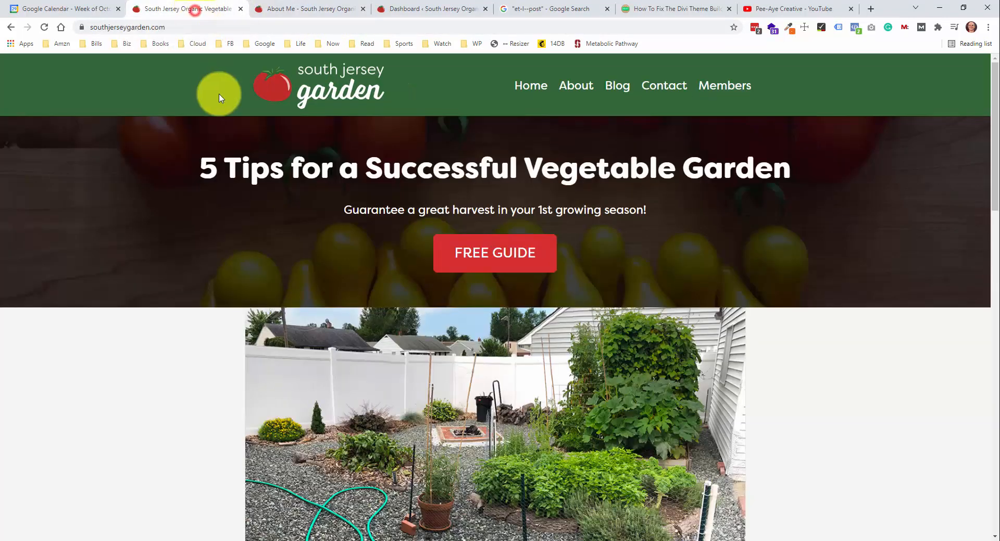
click(311, 12)
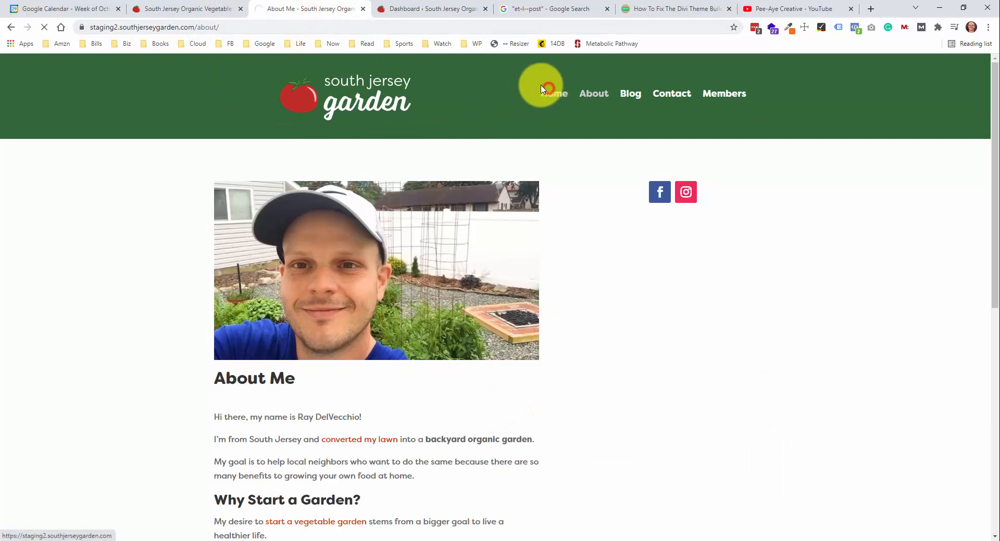
click(544, 93)
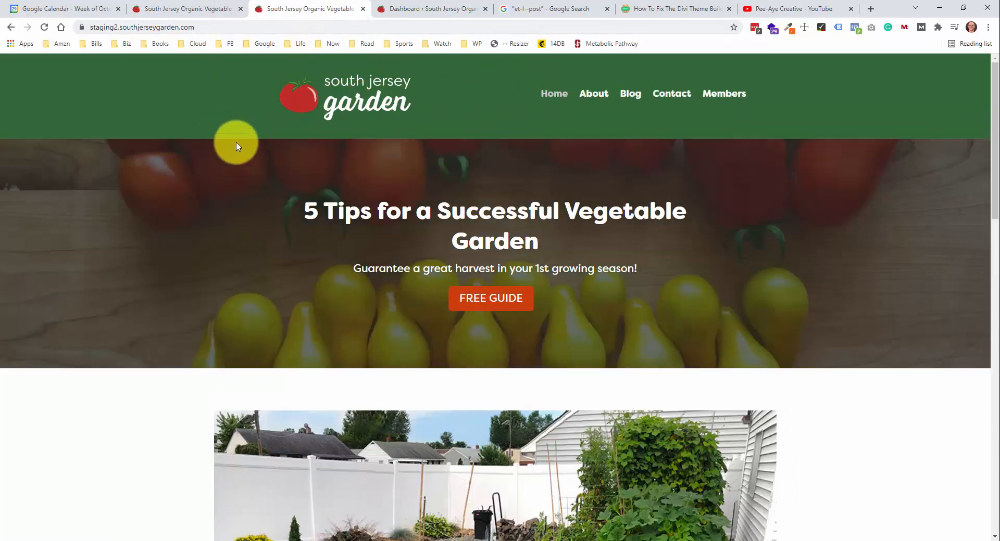
click(220, 13)
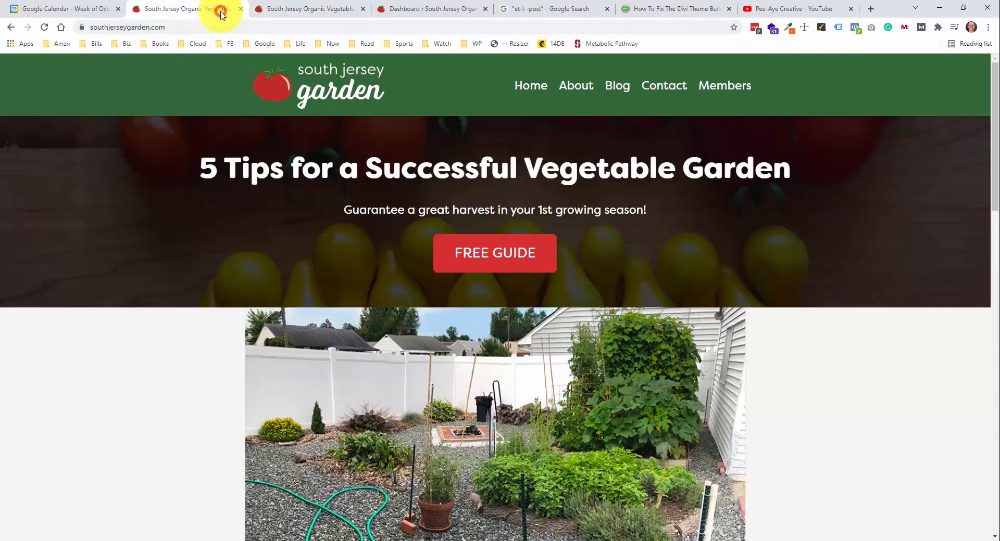
click(320, 12)
scroll(221, 151, down, 5)
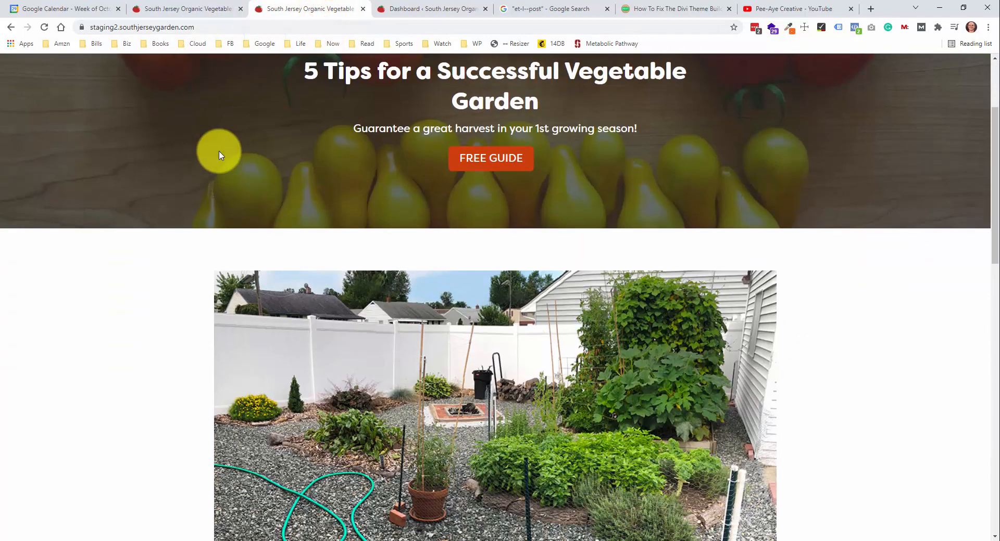
scroll(219, 154, up, 5)
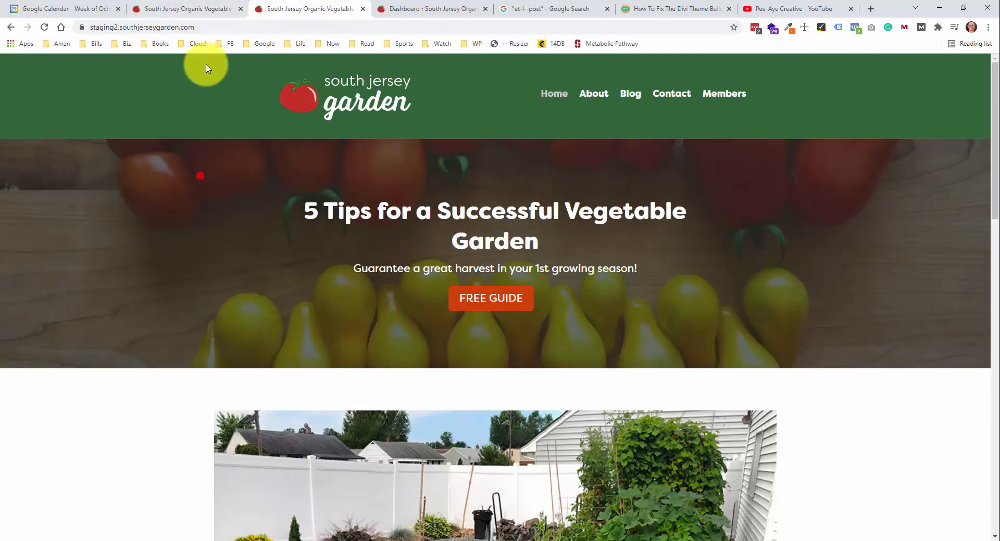
click(206, 10)
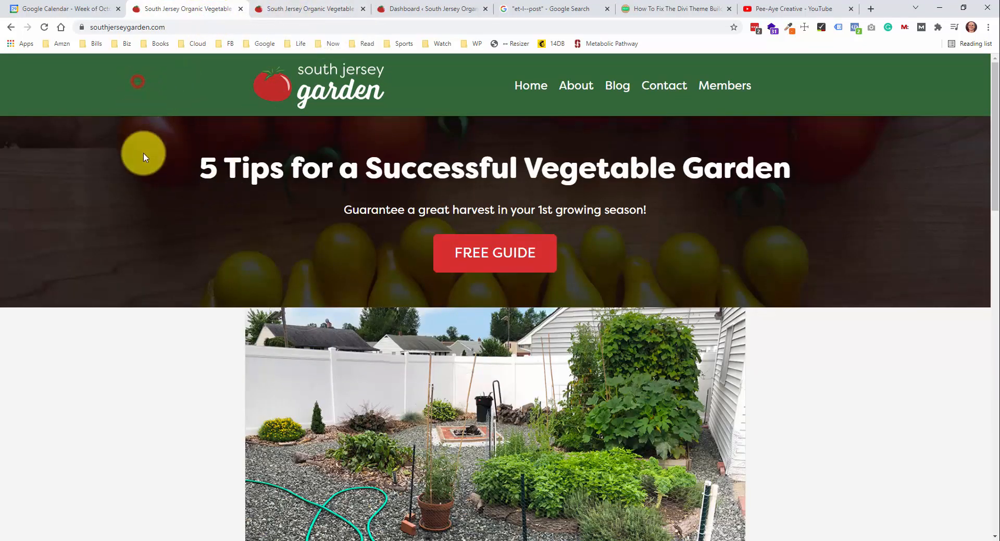
scroll(295, 251, down, 1)
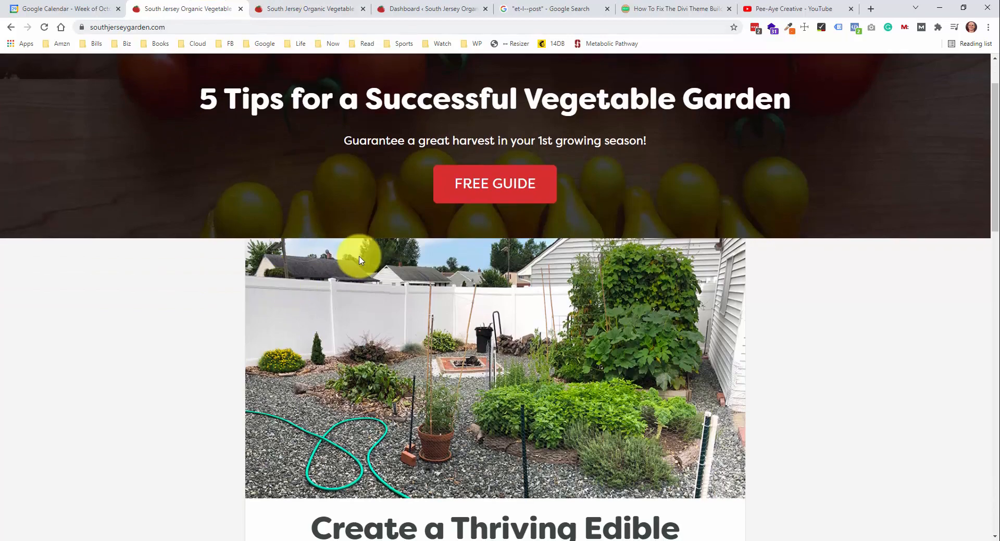
click(323, 9)
scroll(457, 173, down, 8)
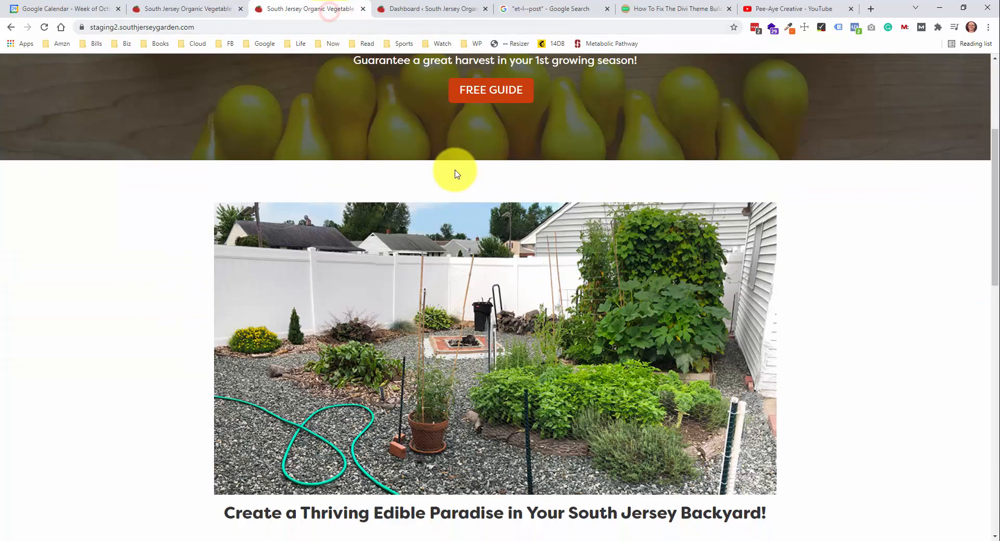
Test the "5 Tips for a Successful Vegetable Garden" popup and its email field near the end of the staging home page, and close it
scroll(453, 173, down, 9)
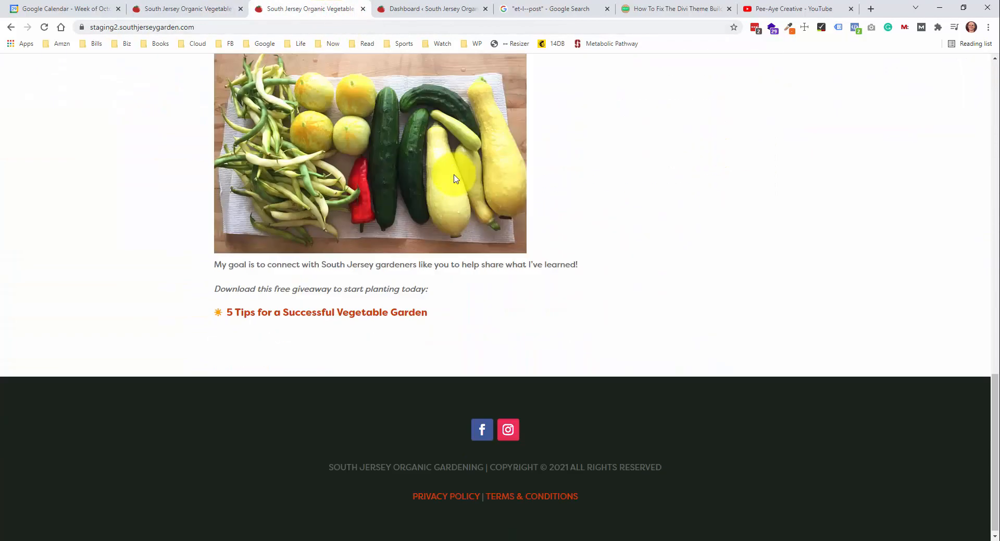
scroll(453, 169, up, 8)
scroll(453, 168, down, 8)
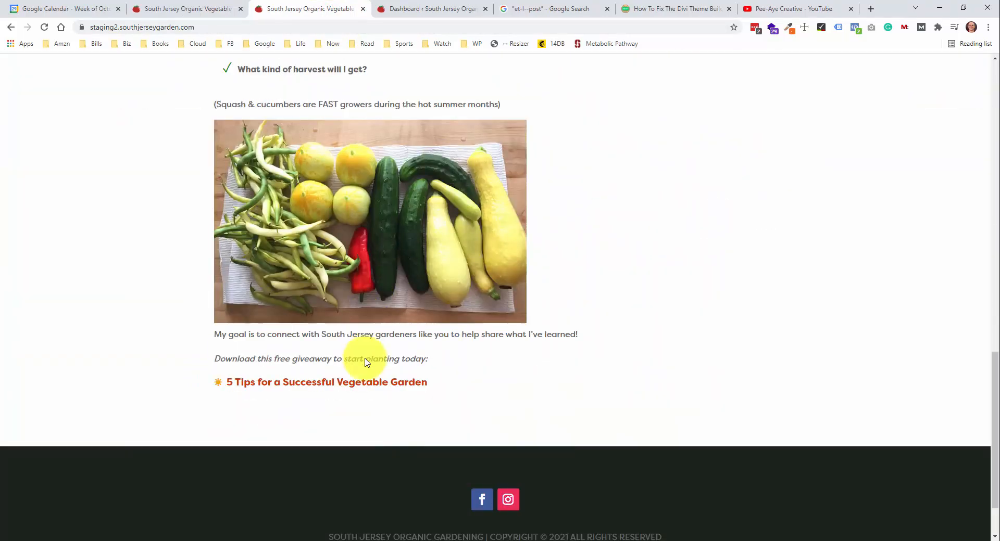
click(367, 384)
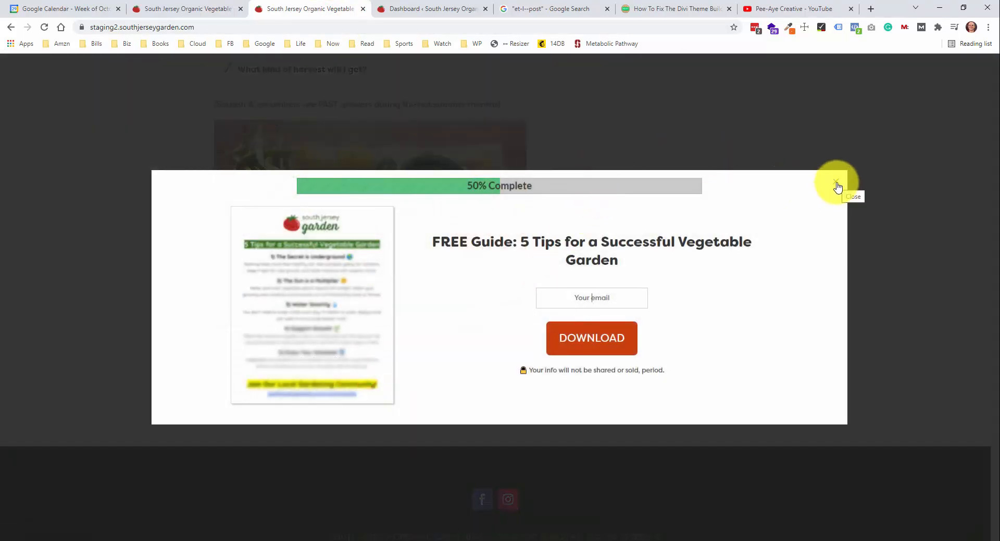
click(600, 299)
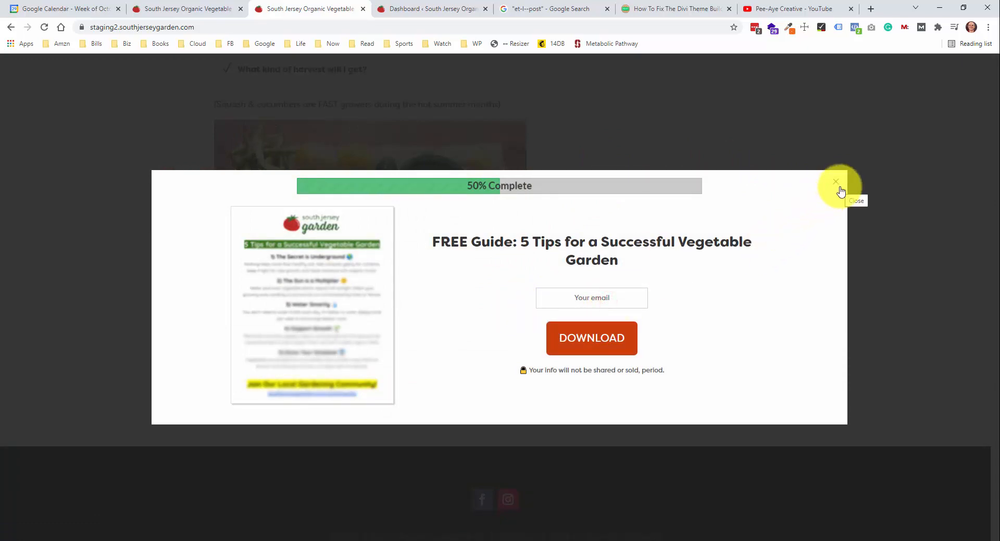
click(836, 182)
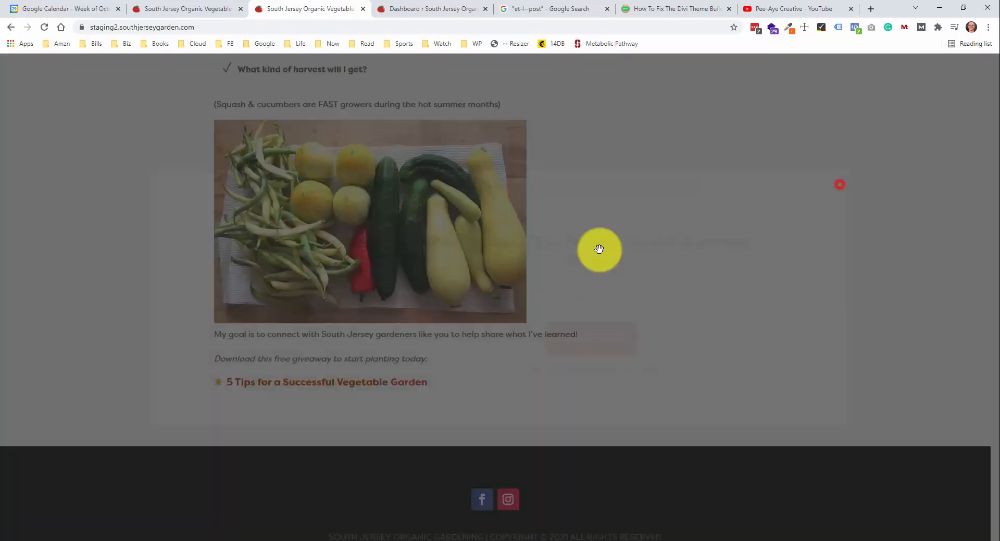
Open the About page on both the staging and live sites and compare their layouts
scroll(599, 250, up, 10)
click(593, 96)
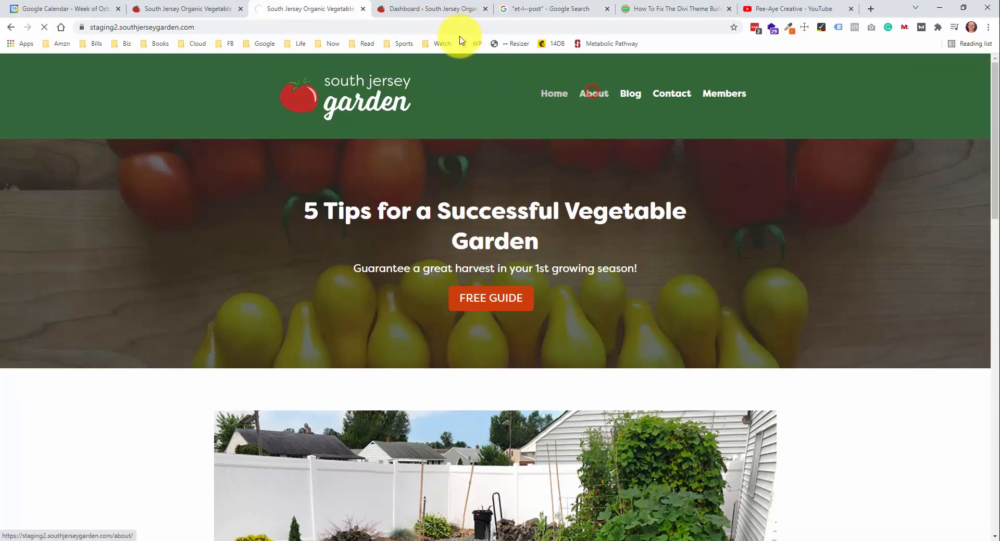
click(444, 10)
click(201, 11)
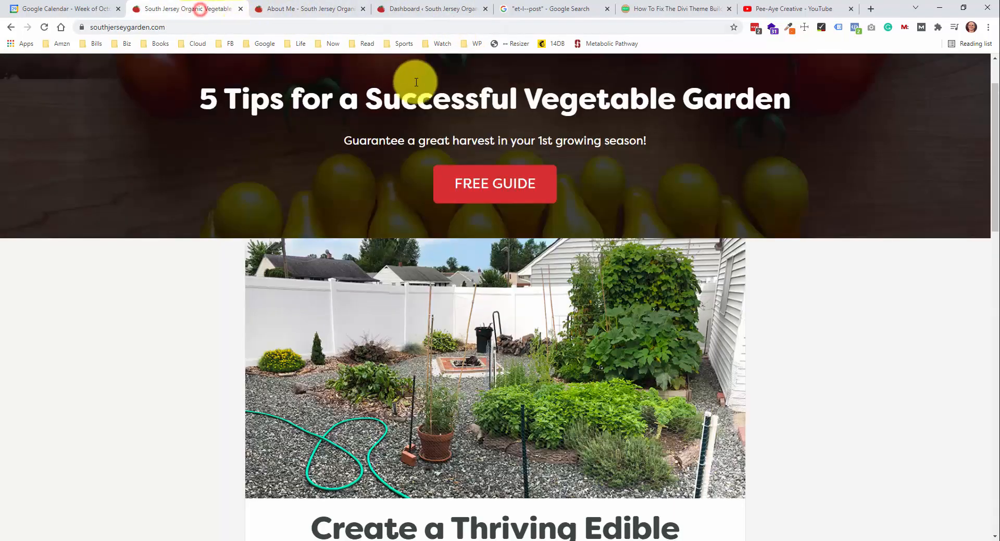
click(574, 92)
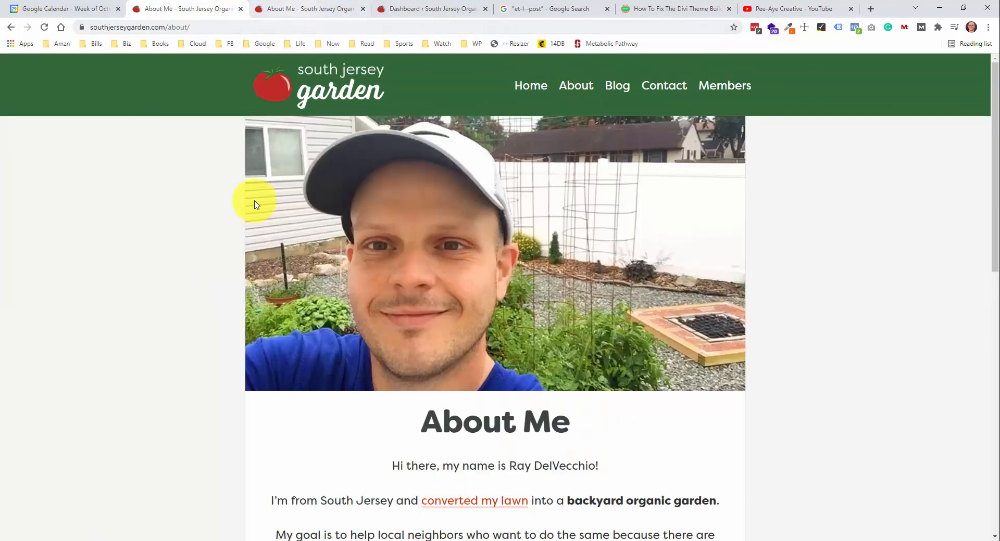
click(318, 12)
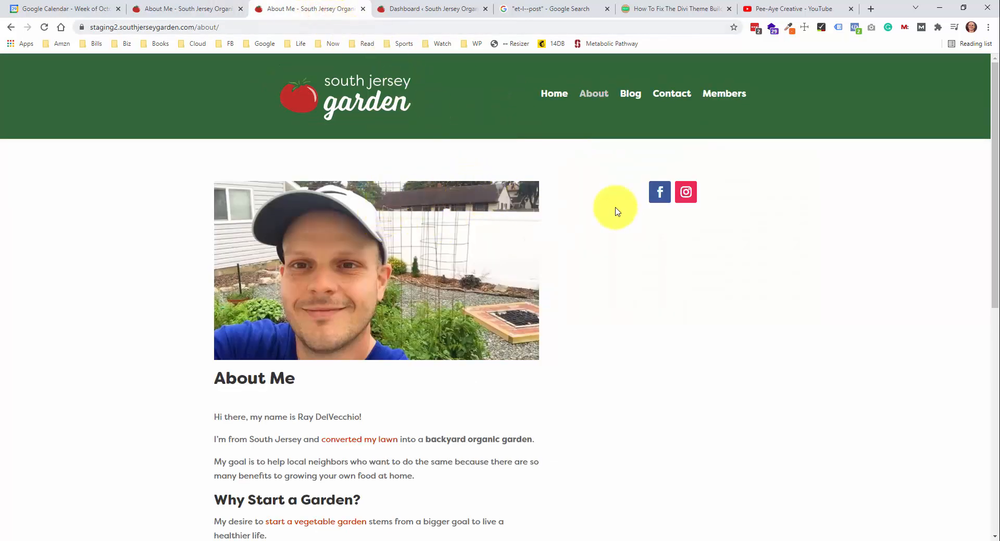
Test opening and closing the "5 Tips for a Successful Vegetable Garden" popup at the end of the staging About page
scroll(559, 216, down, 1)
scroll(554, 214, down, 8)
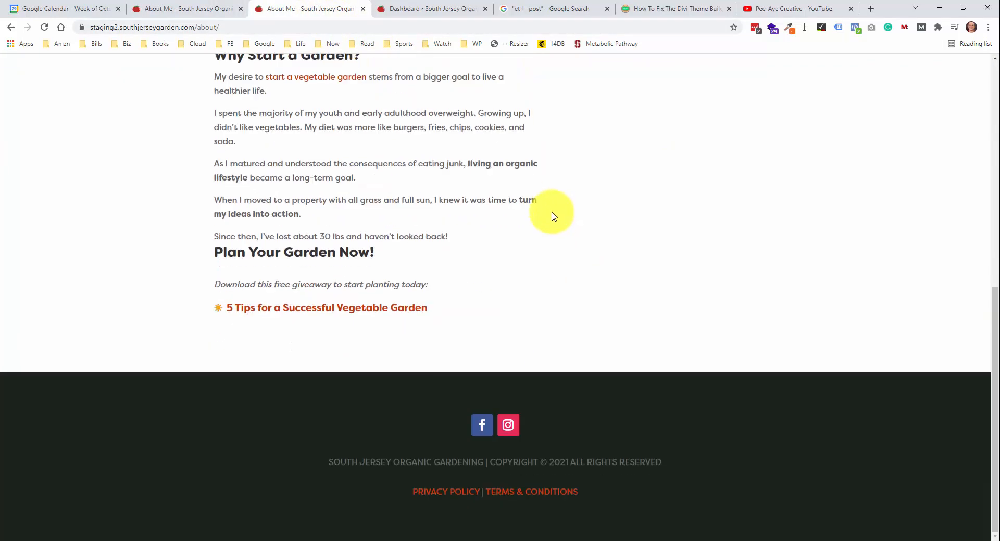
click(381, 311)
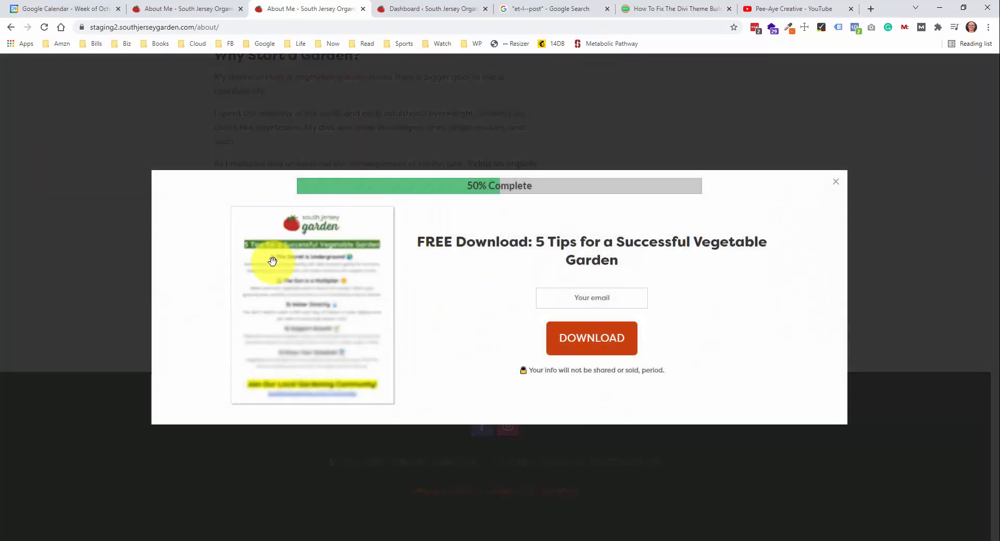
click(666, 127)
scroll(607, 190, up, 15)
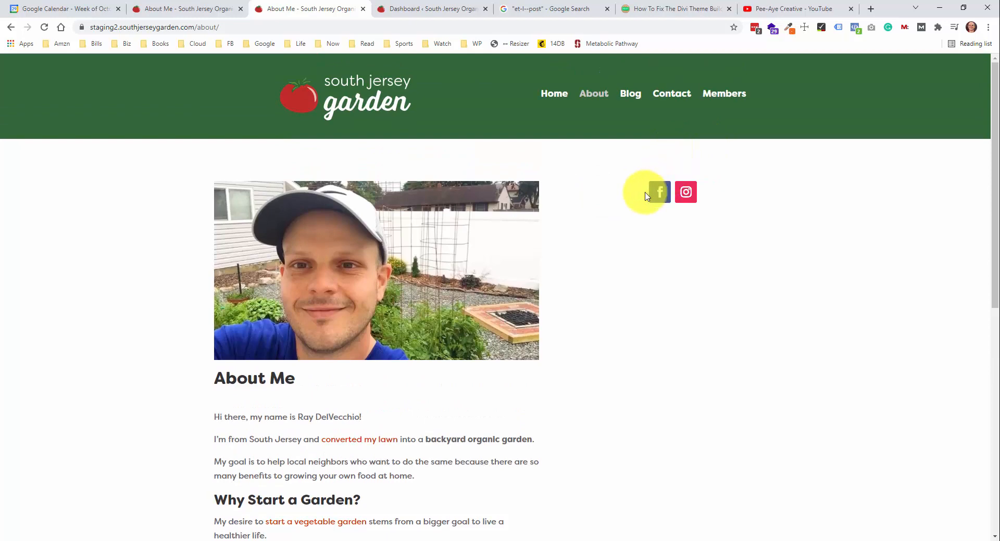
scroll(536, 230, down, 8)
click(352, 311)
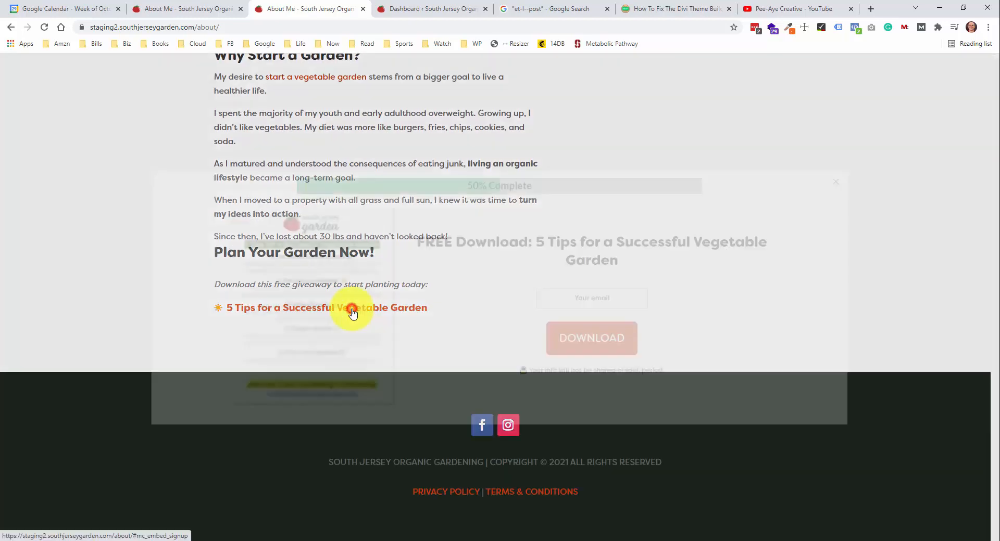
click(833, 182)
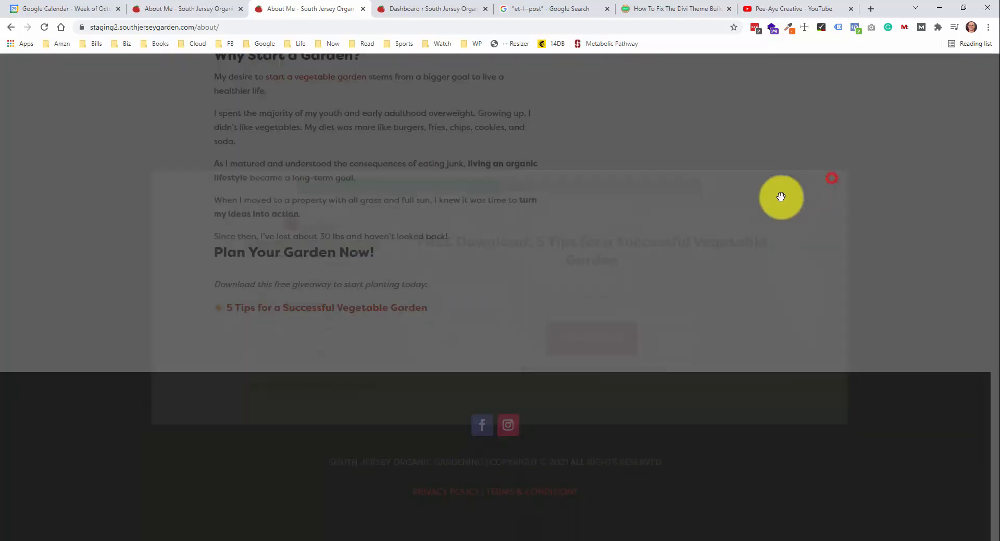
Open the Blog page on both sites and examine the post title, author line, excerpt and button styling on the live one
scroll(609, 250, up, 12)
click(632, 95)
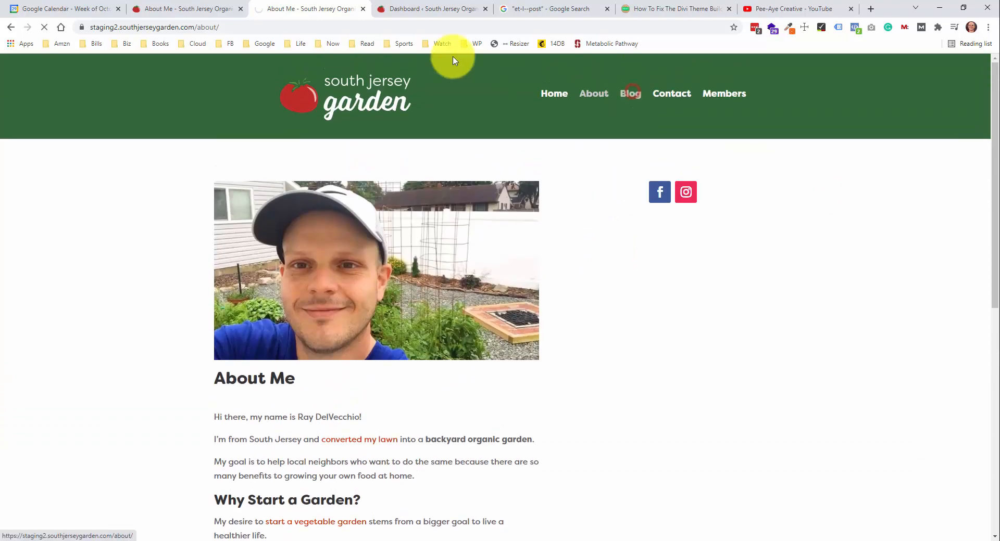
click(168, 9)
click(628, 89)
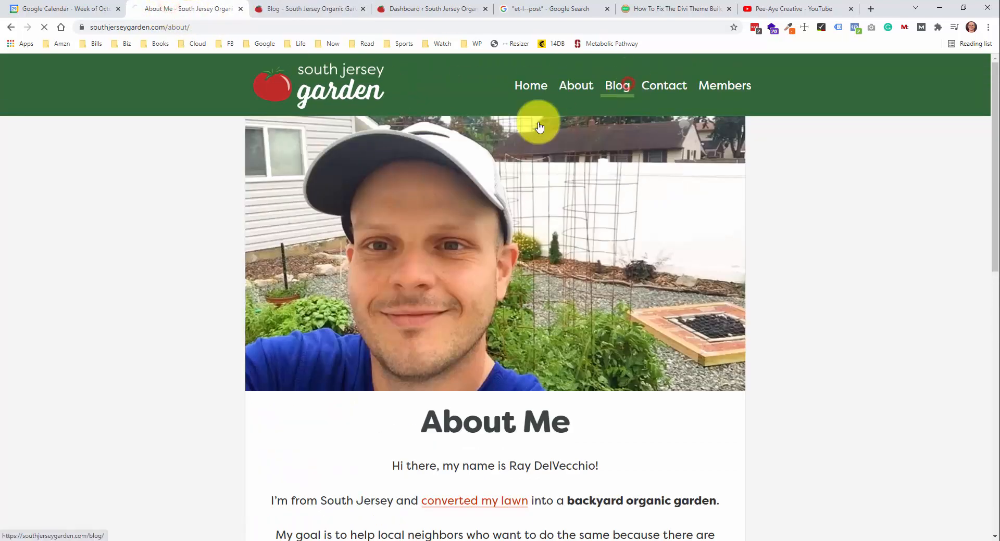
scroll(313, 208, down, 5)
scroll(417, 201, down, 2)
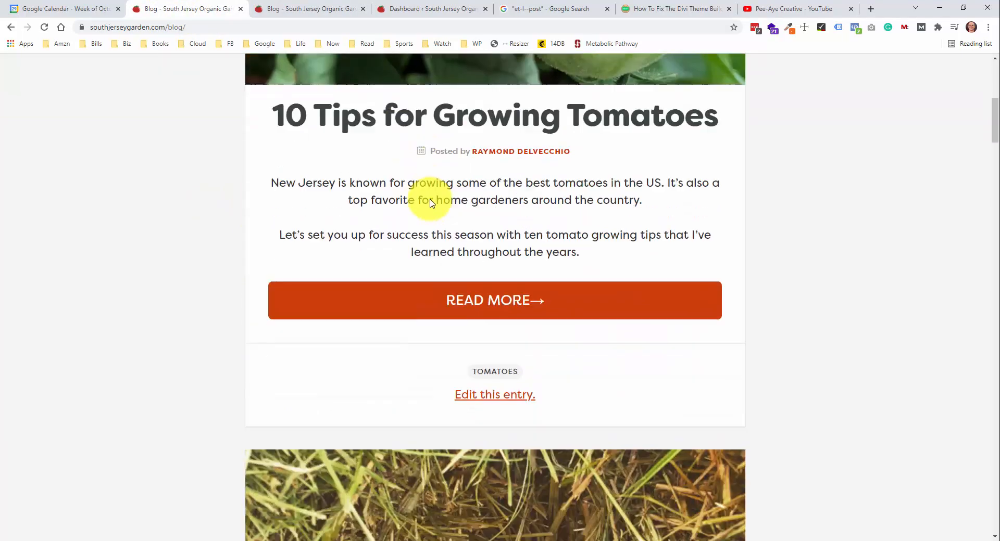
scroll(440, 201, up, 7)
scroll(442, 204, down, 3)
scroll(442, 204, down, 4)
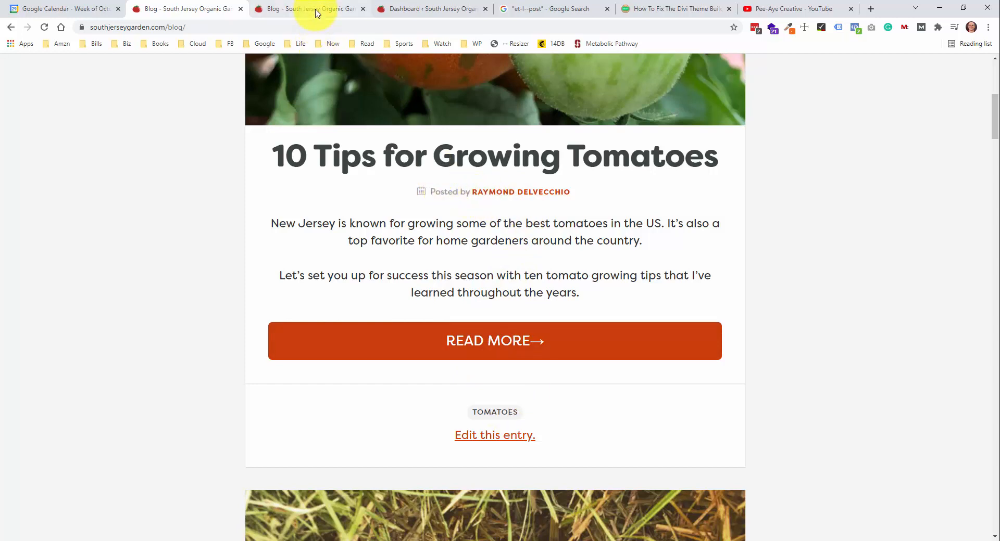
Examine the post images, titles, meta lines and excerpts on the staging Blog page against the live layout
click(316, 12)
scroll(316, 245, down, 1)
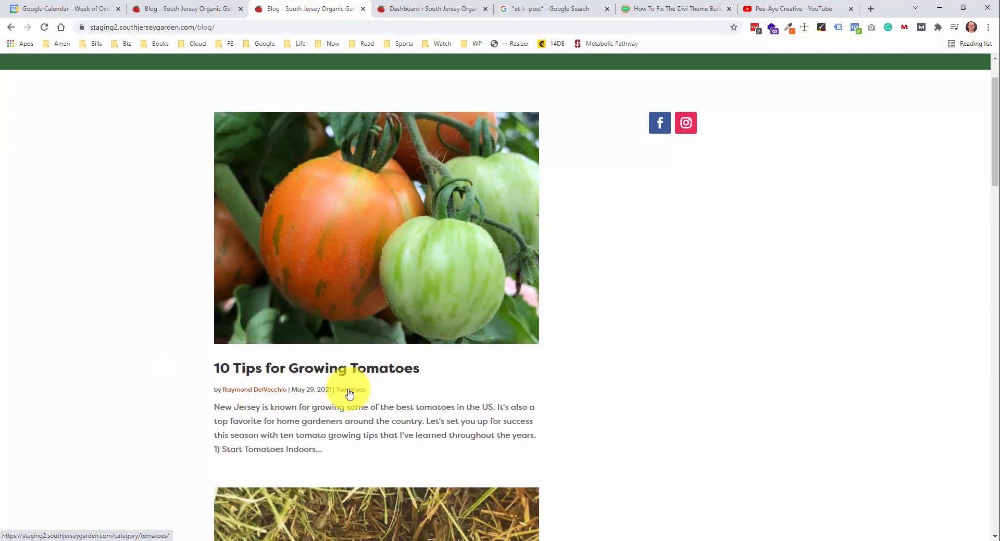
scroll(357, 386, down, 15)
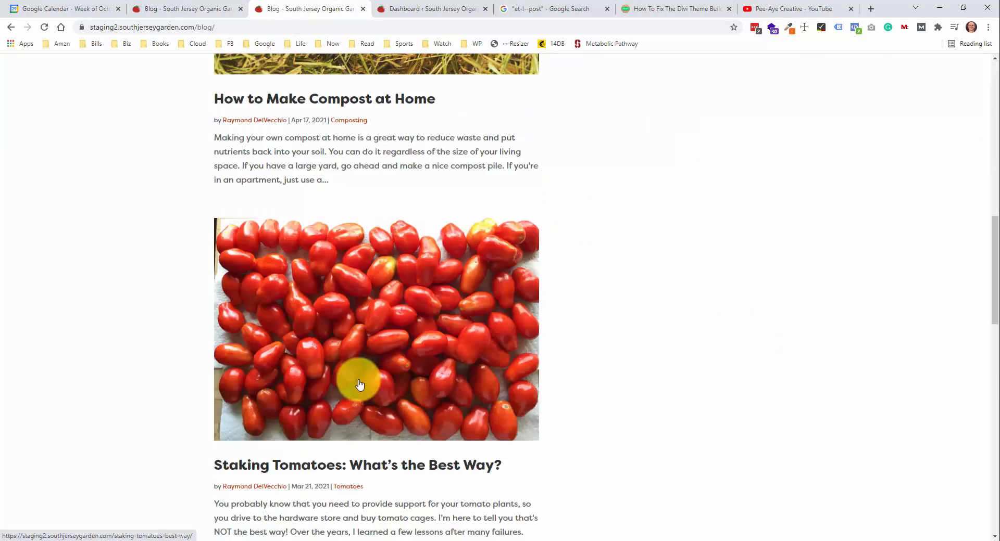
Open the "Staking Tomatoes: What's the Best Way?" post on both the staging and live sites
click(364, 326)
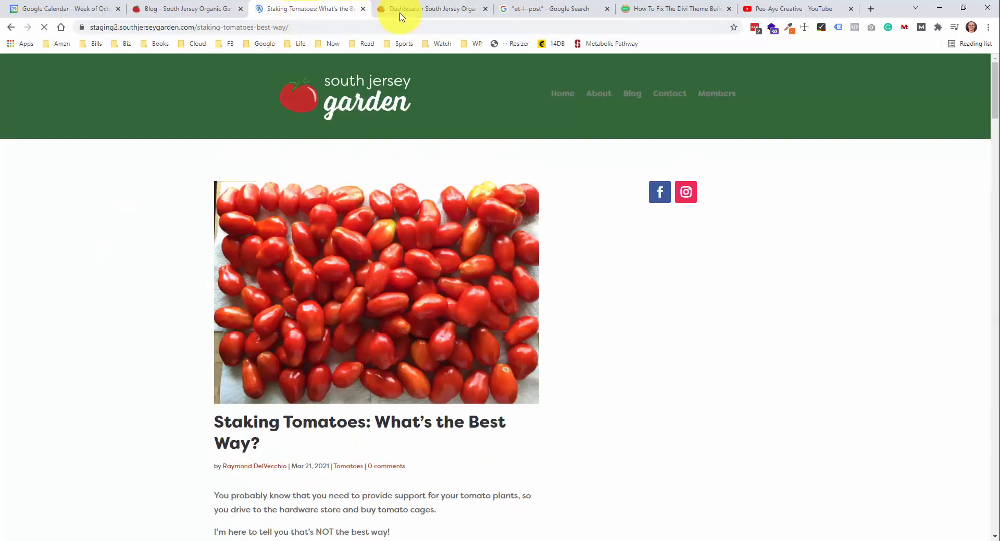
click(161, 11)
scroll(231, 172, down, 20)
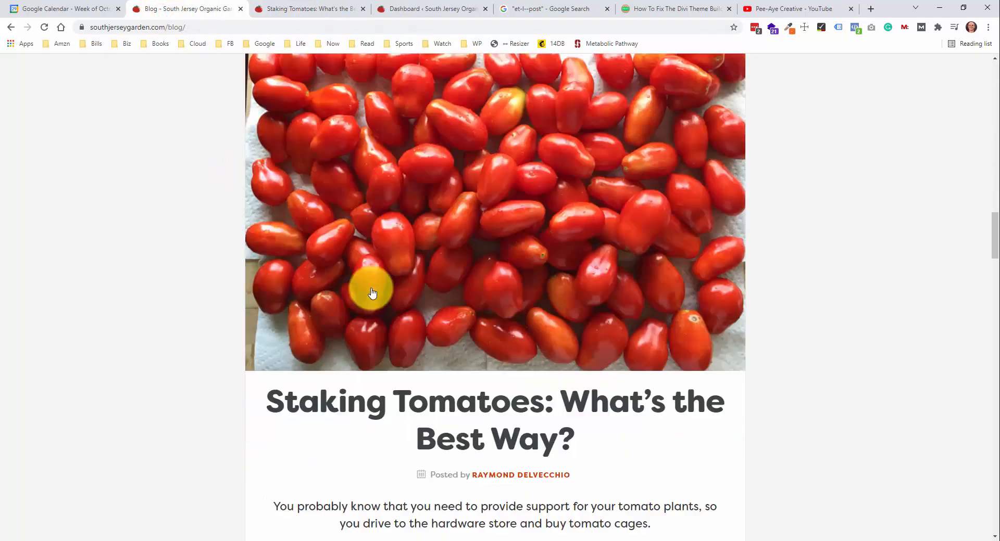
click(446, 386)
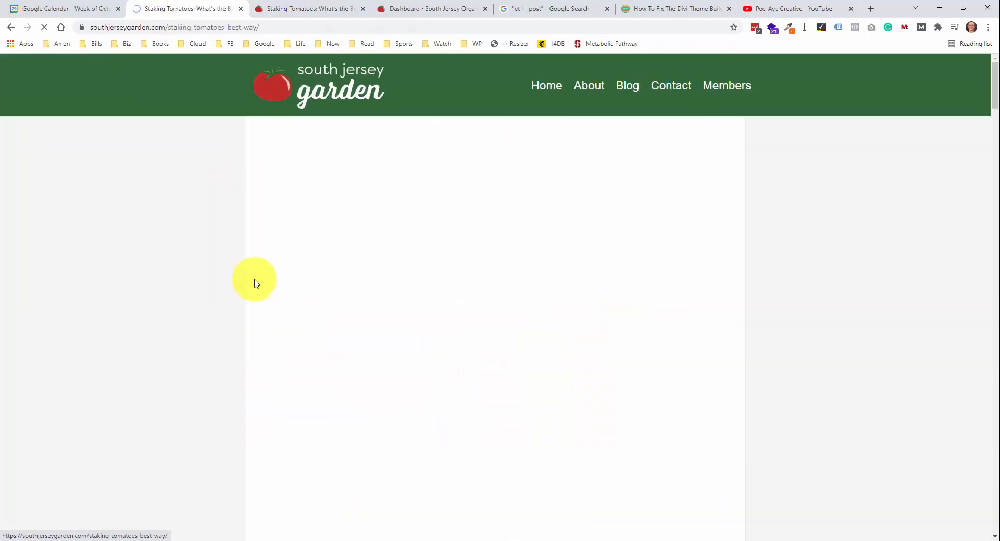
Examine the heading sizes, text alignment and image styling throughout the live Staking Tomatoes post
scroll(172, 190, down, 15)
scroll(308, 205, up, 8)
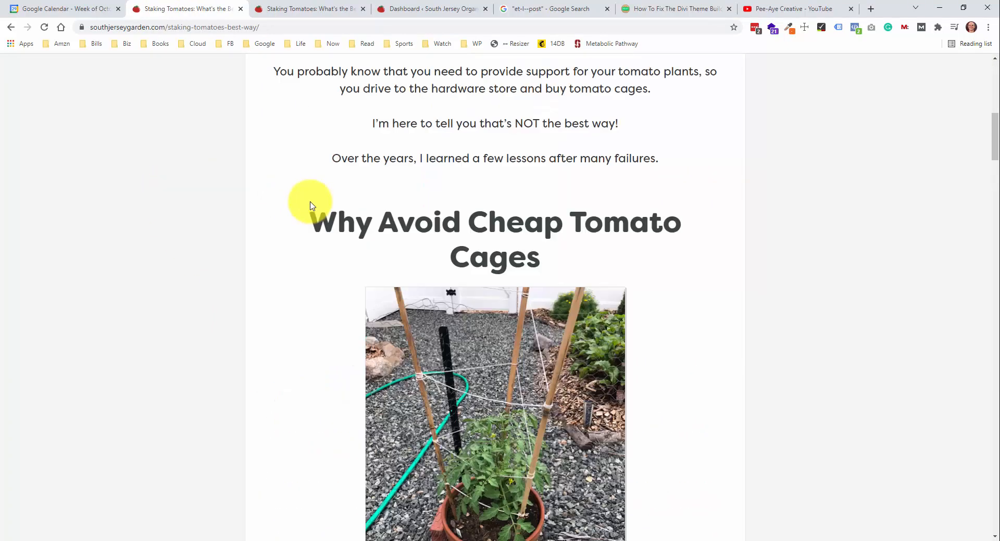
scroll(431, 211, down, 20)
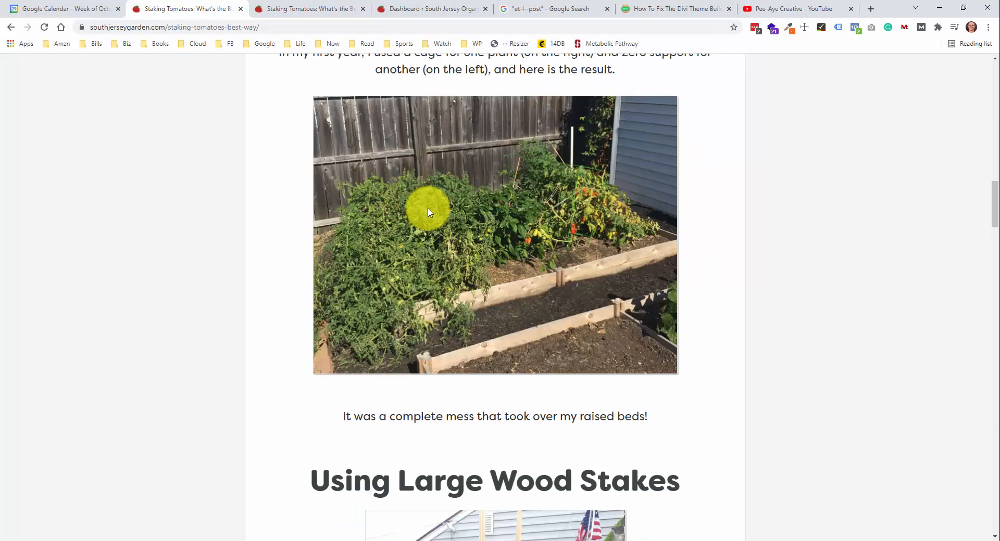
scroll(430, 205, down, 20)
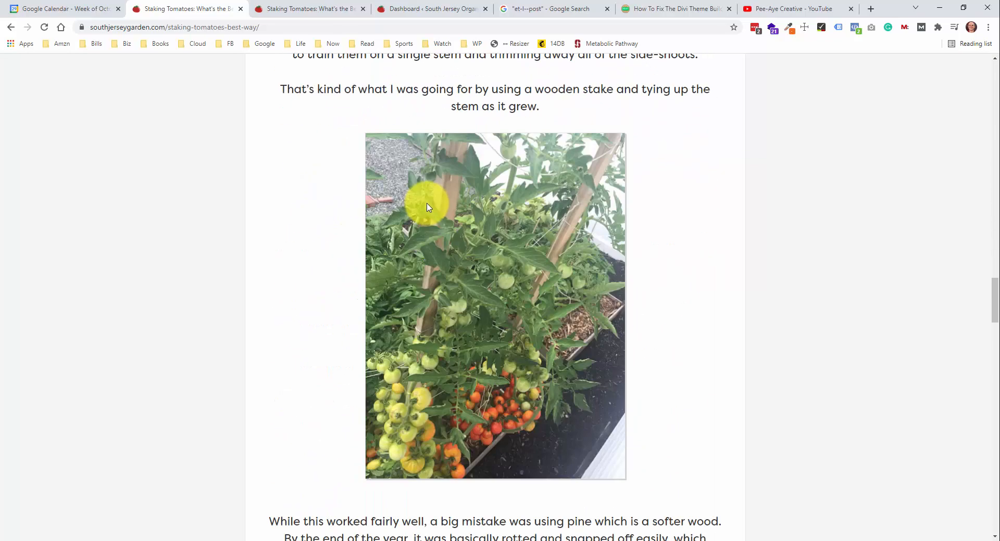
scroll(427, 207, down, 12)
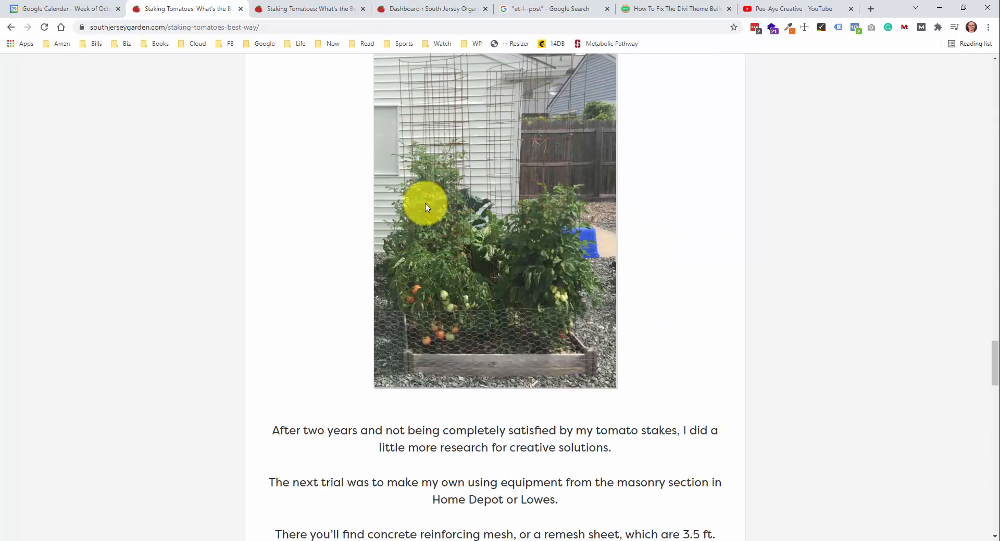
scroll(323, 136, up, 7)
Examine the headings, paragraphs and images in the staging Staking Tomatoes post against the live layout
click(296, 9)
scroll(148, 230, down, 12)
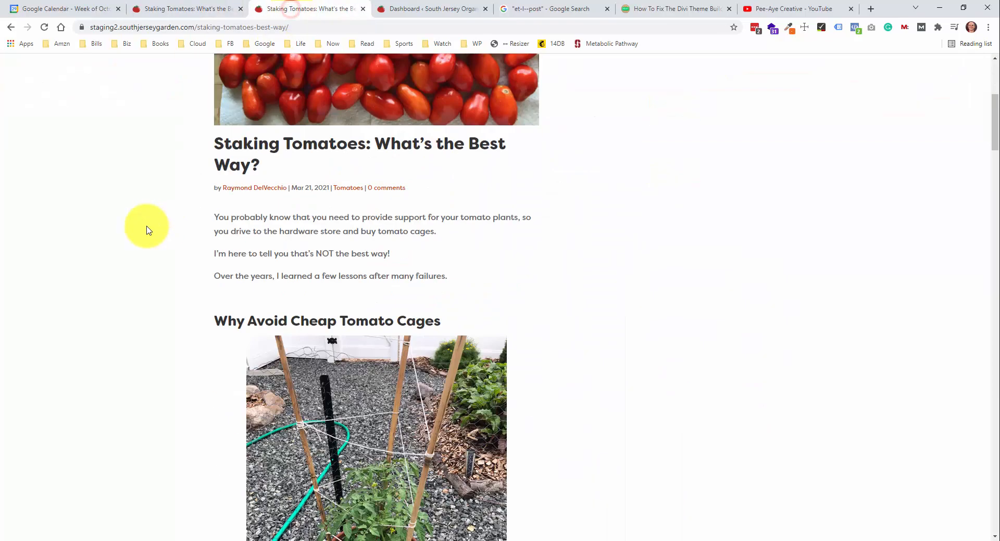
scroll(147, 230, down, 20)
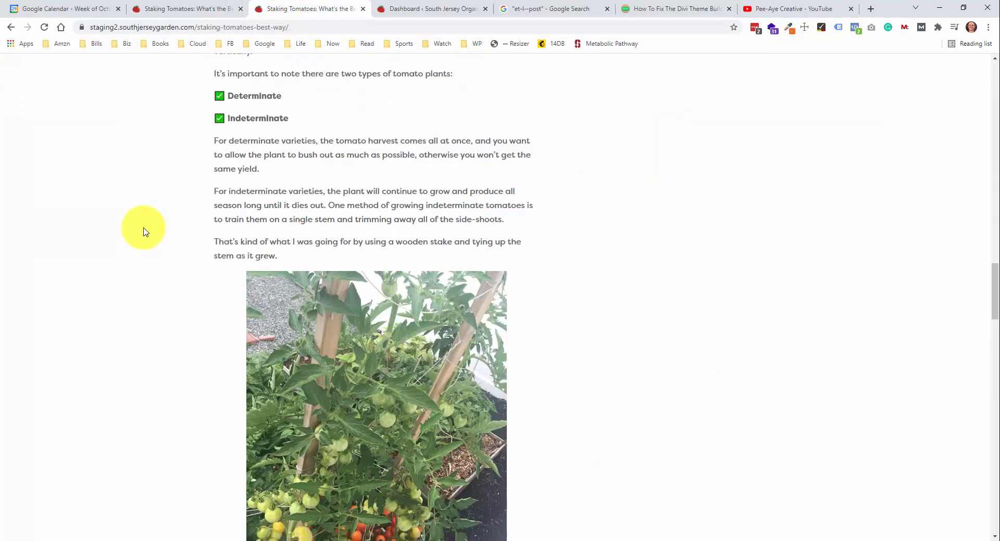
scroll(151, 208, down, 8)
Compare the header, featured image and title at the start of the Staking Tomatoes post on both sites
click(198, 9)
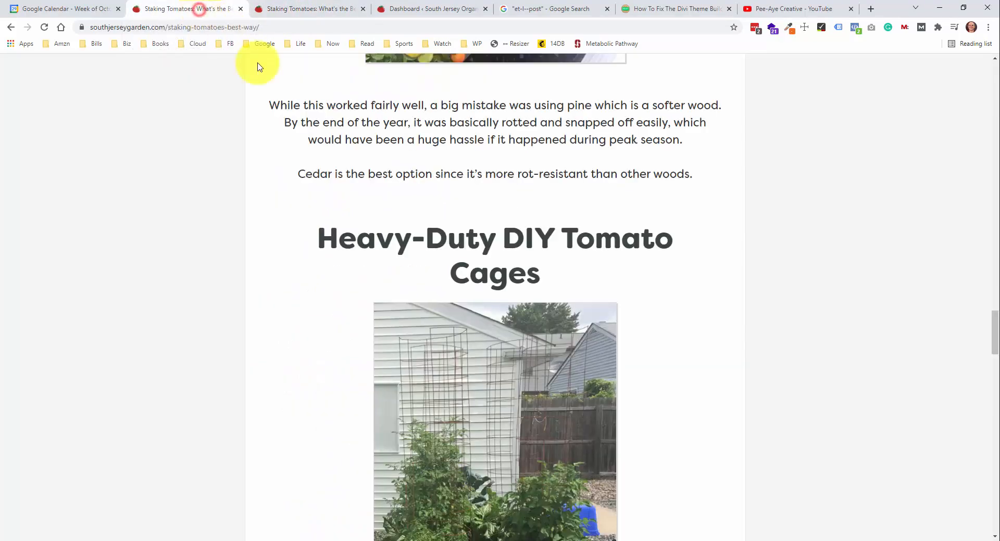
scroll(501, 236, up, 20)
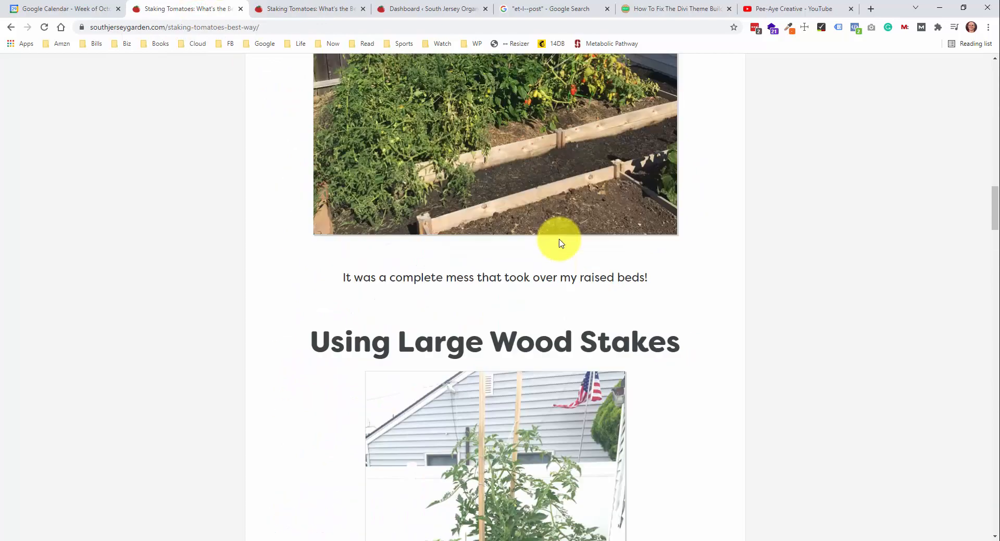
scroll(561, 241, up, 10)
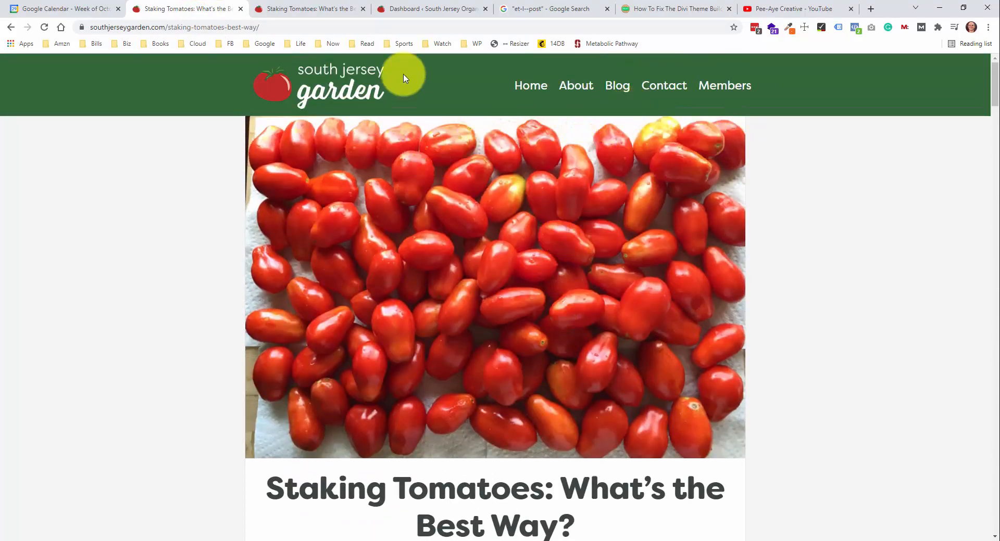
click(339, 11)
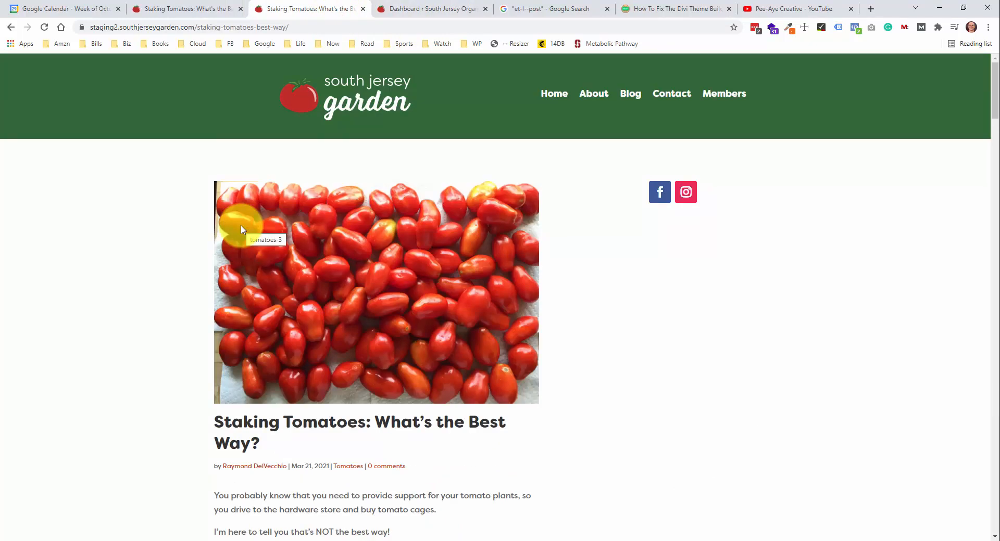